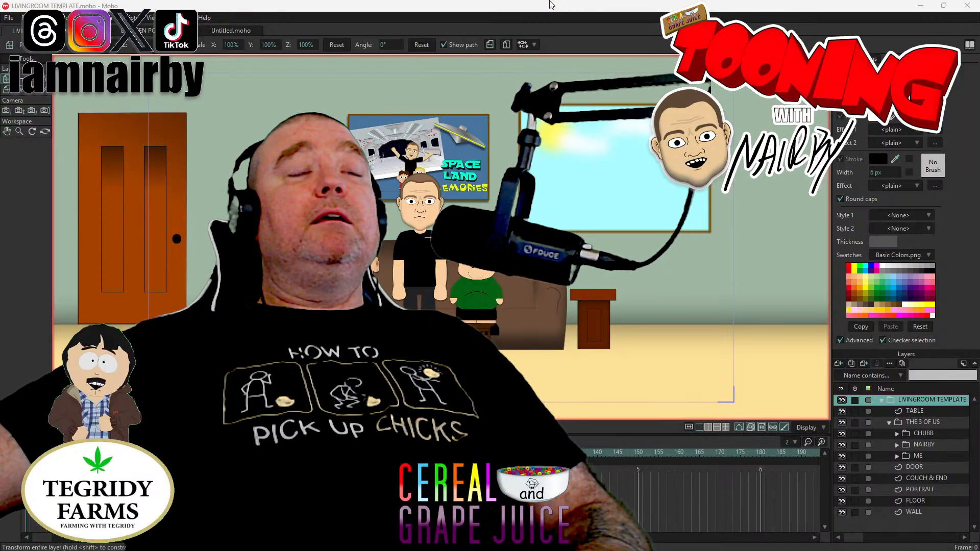
# Step: Collapse the LIVINGROOM TEMPLATE group and copy that whole layer from the living room template document
pyautogui.scroll(3, 403, 233)
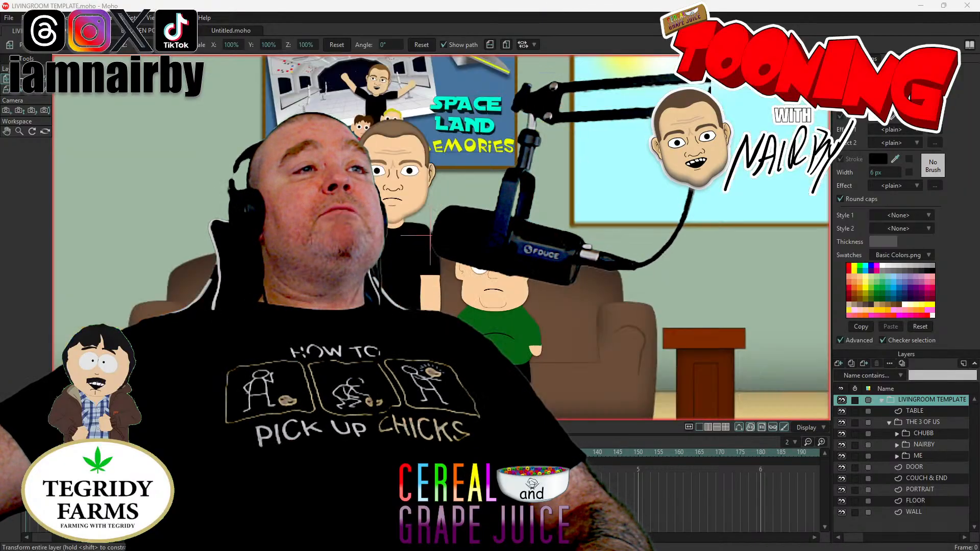
pyautogui.scroll(-1, 403, 233)
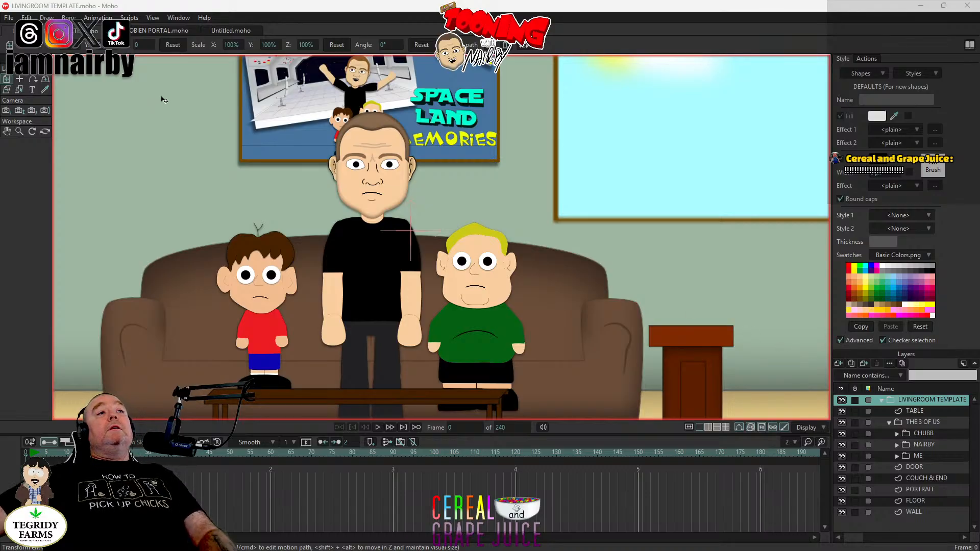
pyautogui.moveTo(419, 253); pyautogui.dragTo(493, 226)
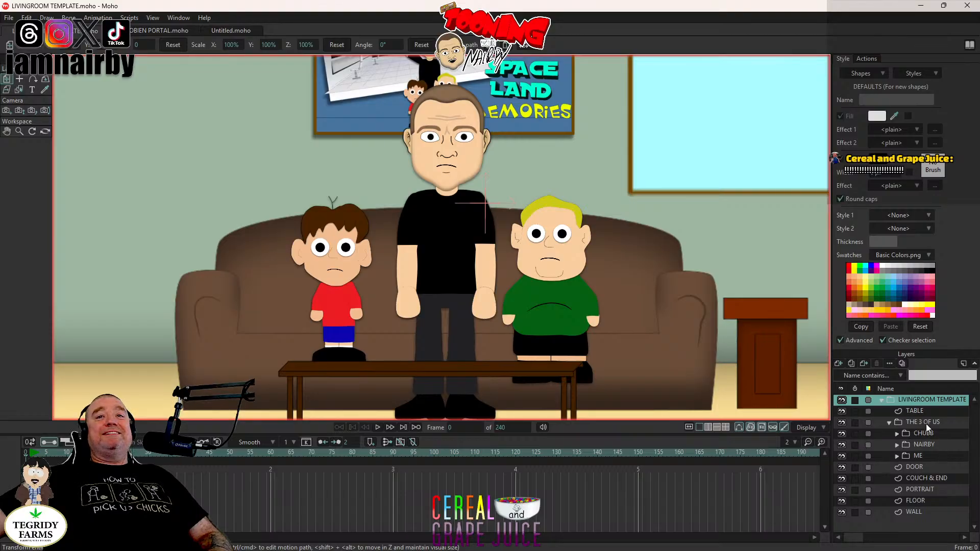
pyautogui.click(882, 400)
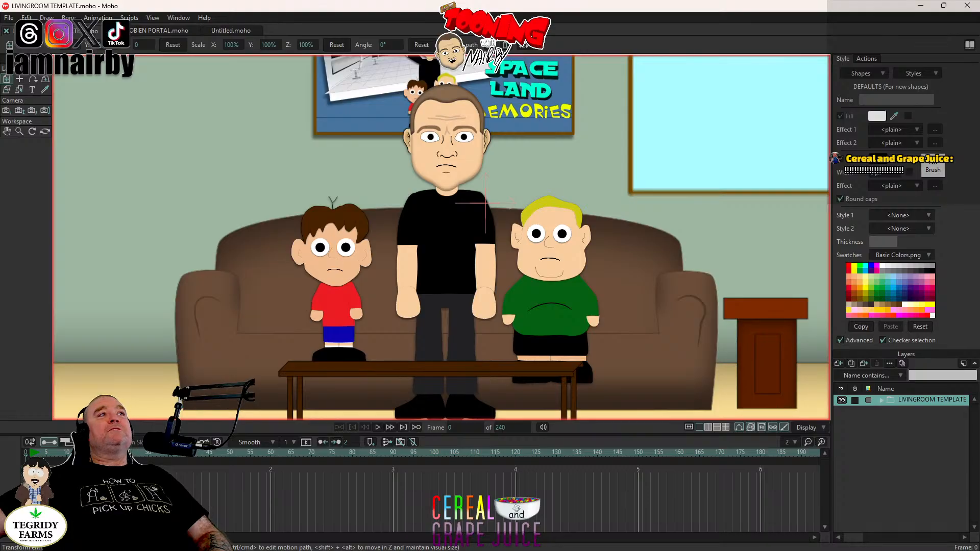
pyautogui.click(16, 19)
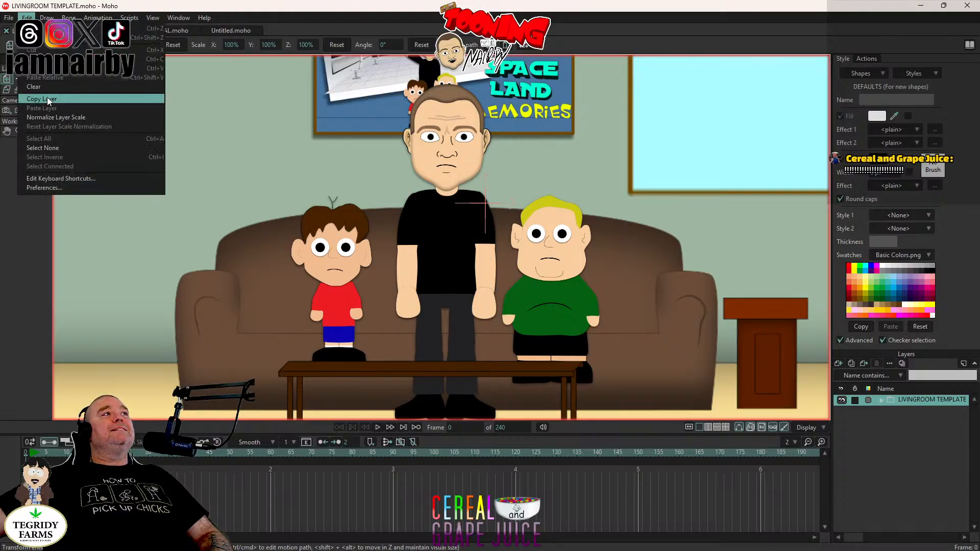
# Step: Reorder the open documents so Untitled.moho comes first, and look over BOOBIEN PORTAL.moho and the living room template
pyautogui.click(165, 29)
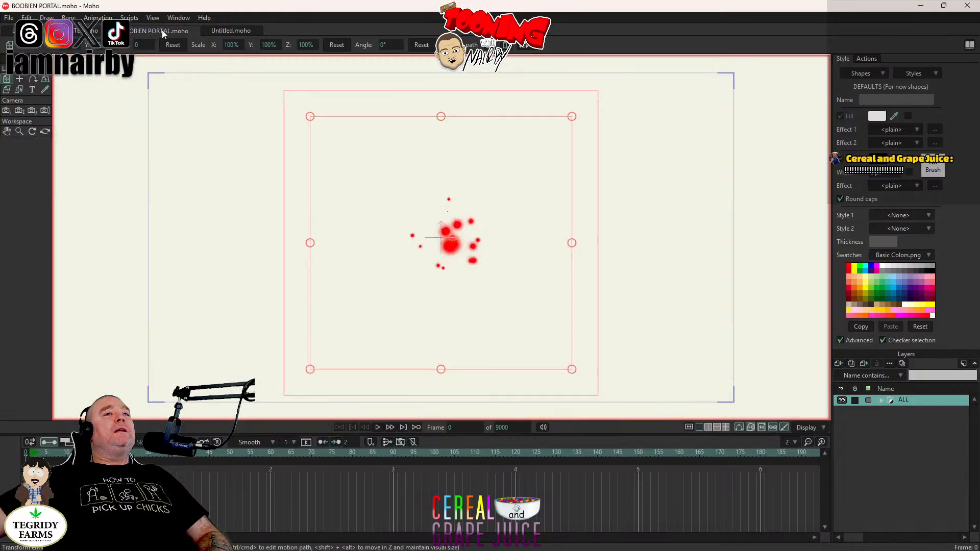
pyautogui.click(229, 32)
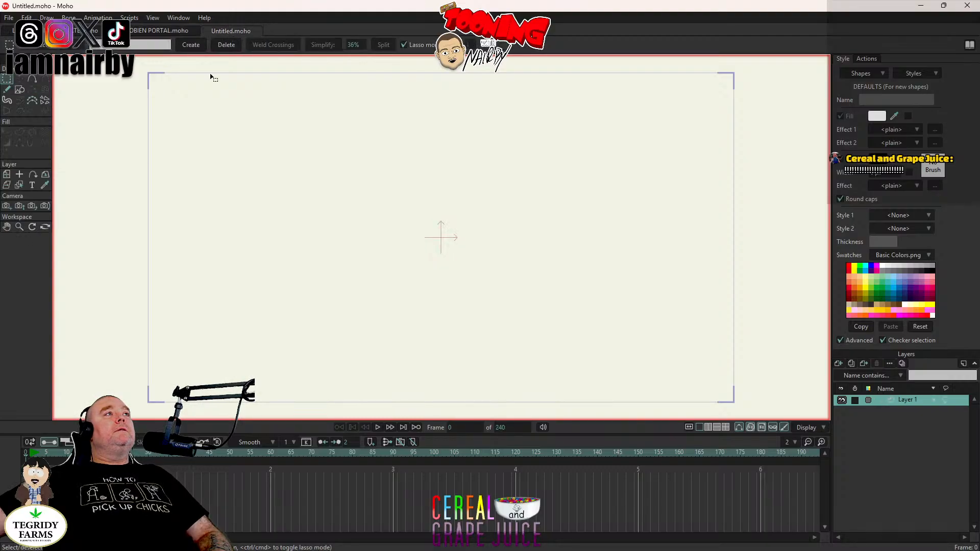
pyautogui.click(205, 31)
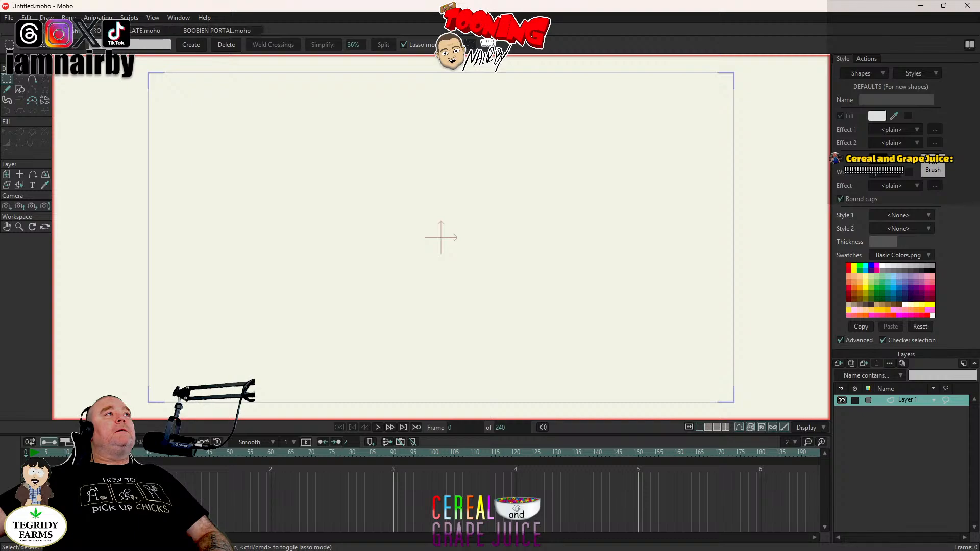
pyautogui.click(225, 32)
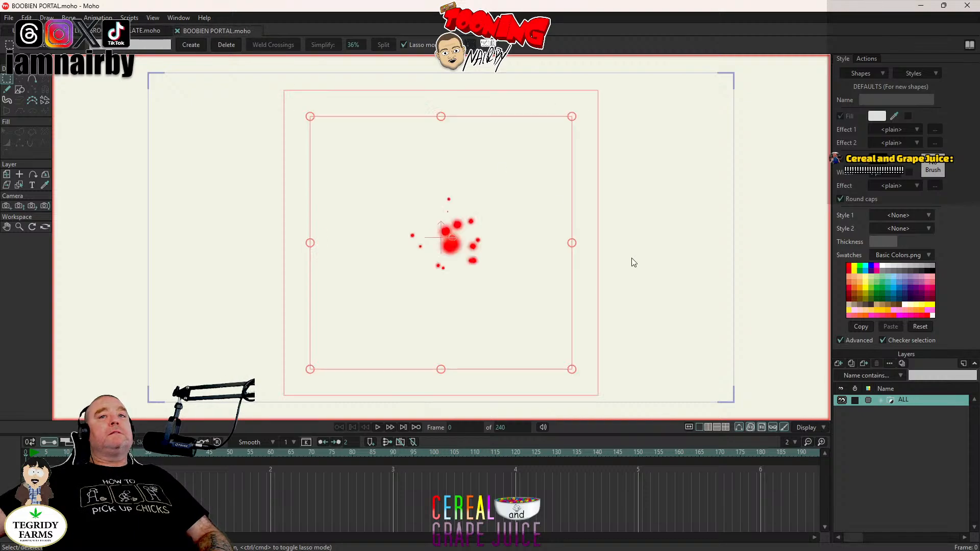
pyautogui.click(133, 31)
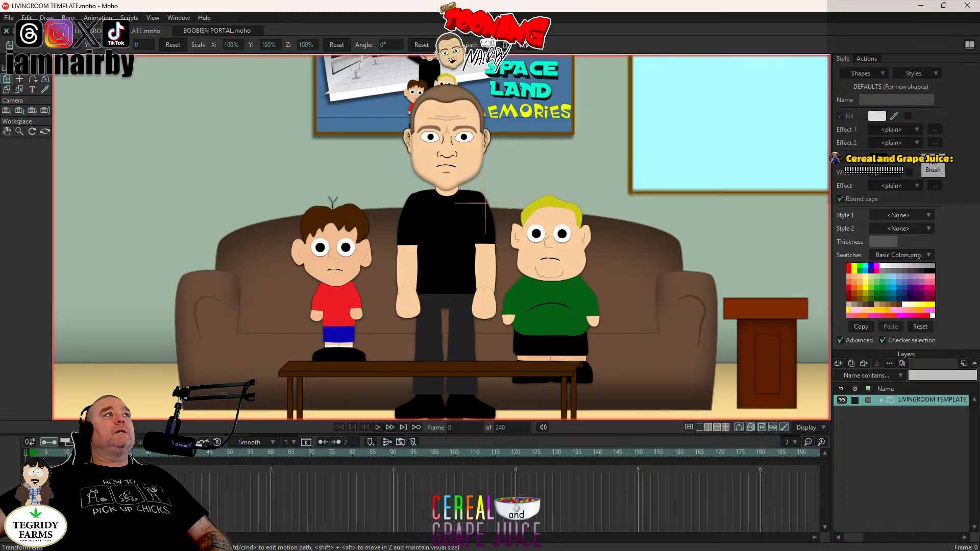
# Step: Paste the copied LIVINGROOM TEMPLATE layer into Untitled.moho
pyautogui.click(41, 31)
pyautogui.click(26, 17)
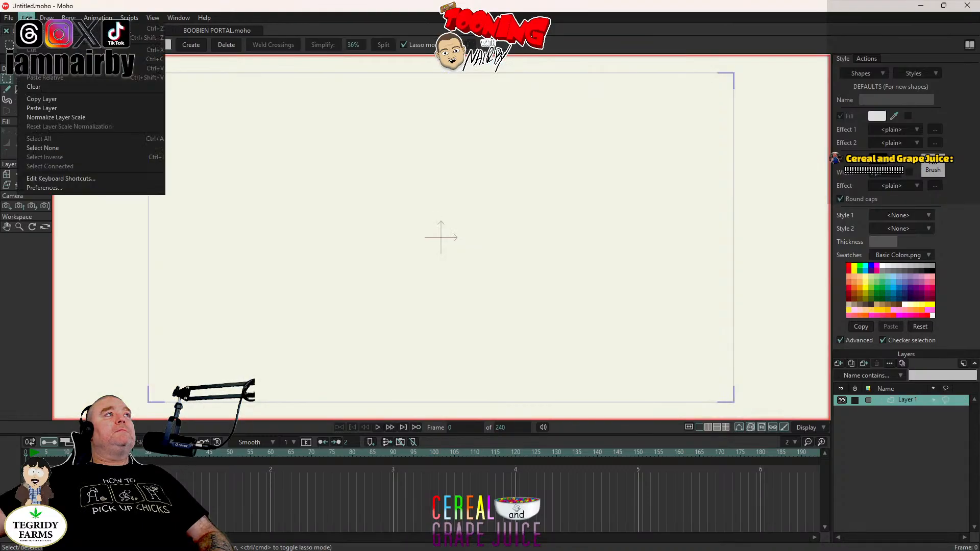
pyautogui.click(47, 108)
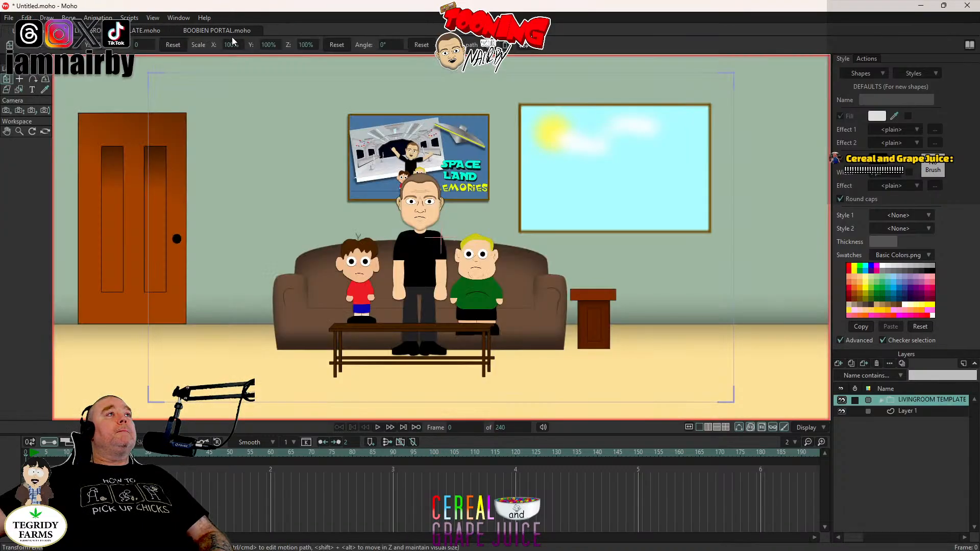
# Step: Copy the ALL layer from BOOBIEN PORTAL.moho and paste it above LIVINGROOM TEMPLATE in Untitled.moho
pyautogui.click(228, 30)
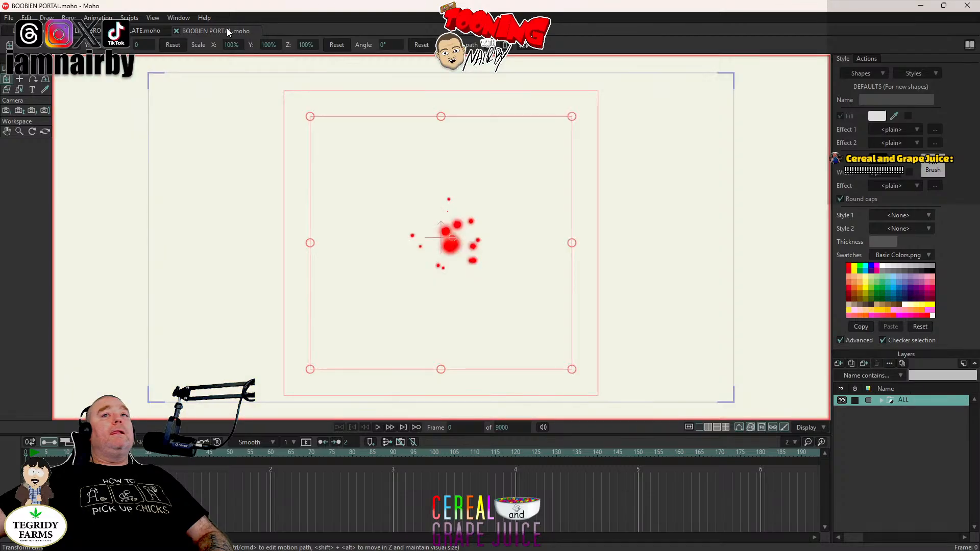
pyautogui.click(27, 18)
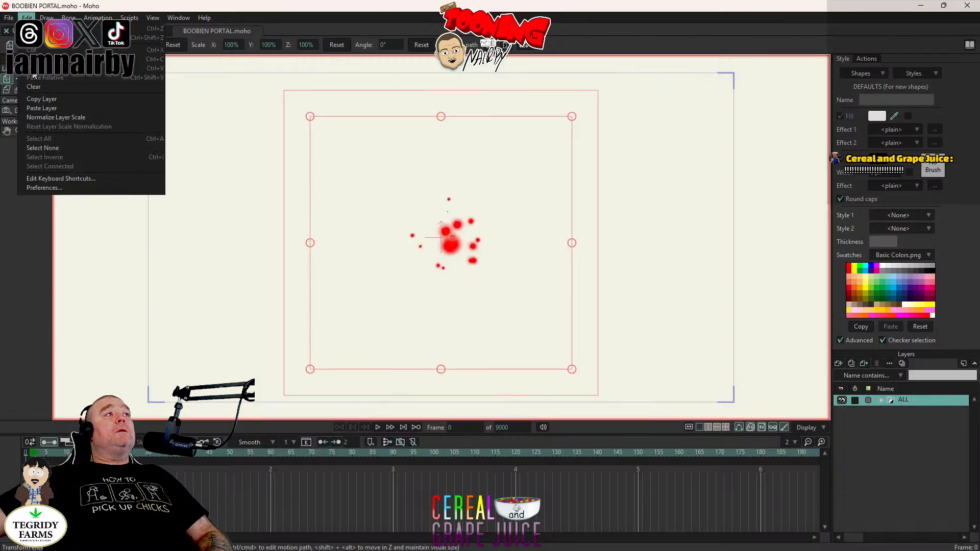
pyautogui.click(37, 103)
pyautogui.hotkey('ctrl', 'Tab')
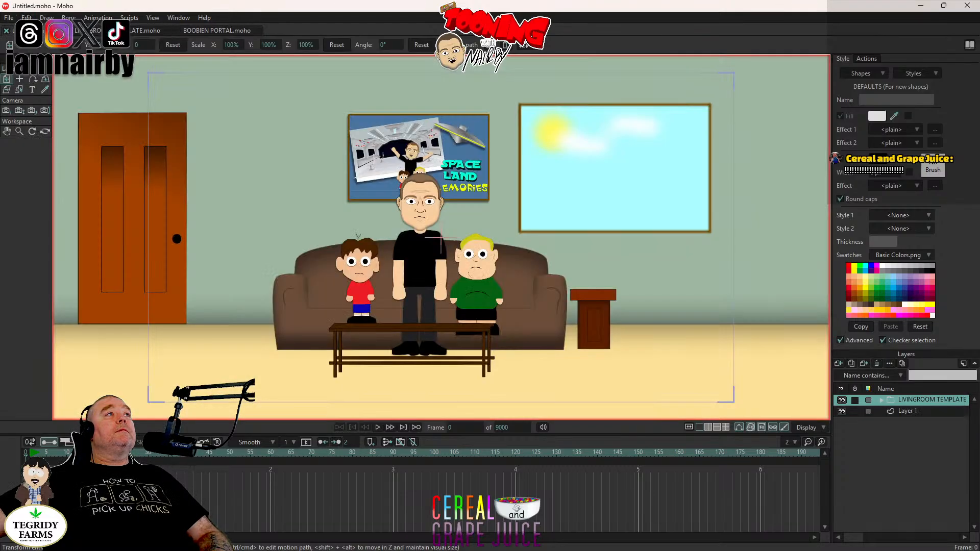
pyautogui.click(27, 18)
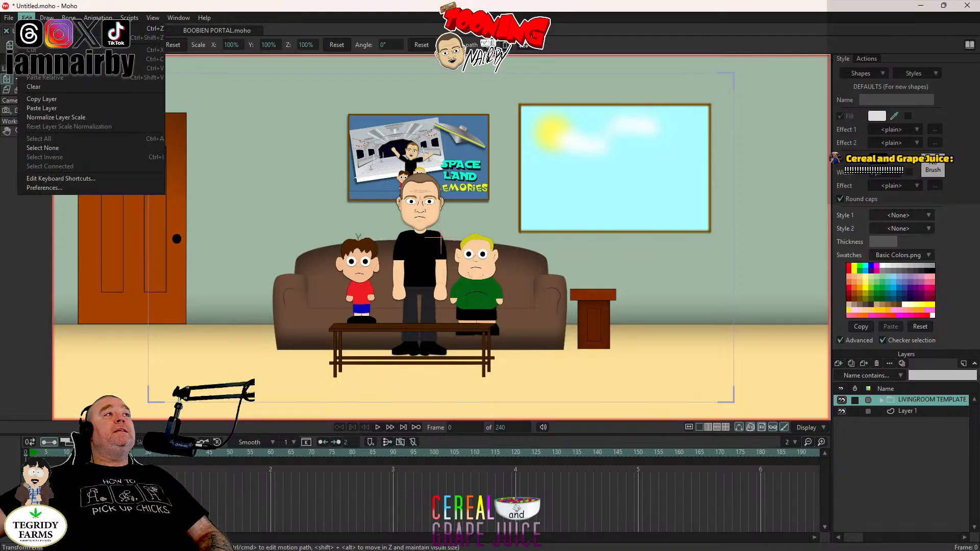
pyautogui.click(41, 108)
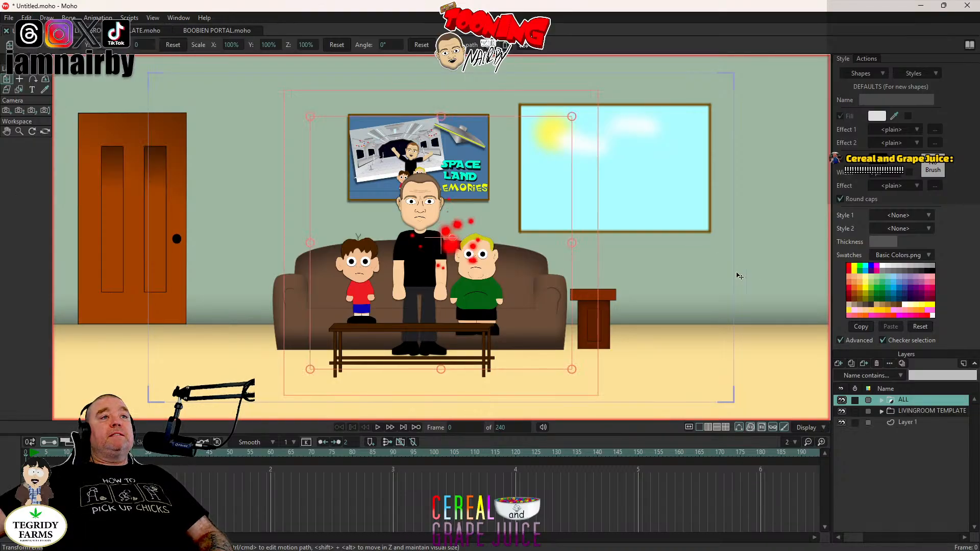
# Step: Rename the pasted ALL layer to BOOBIEN PORTAL
pyautogui.doubleClick(903, 399)
pyautogui.write('B')
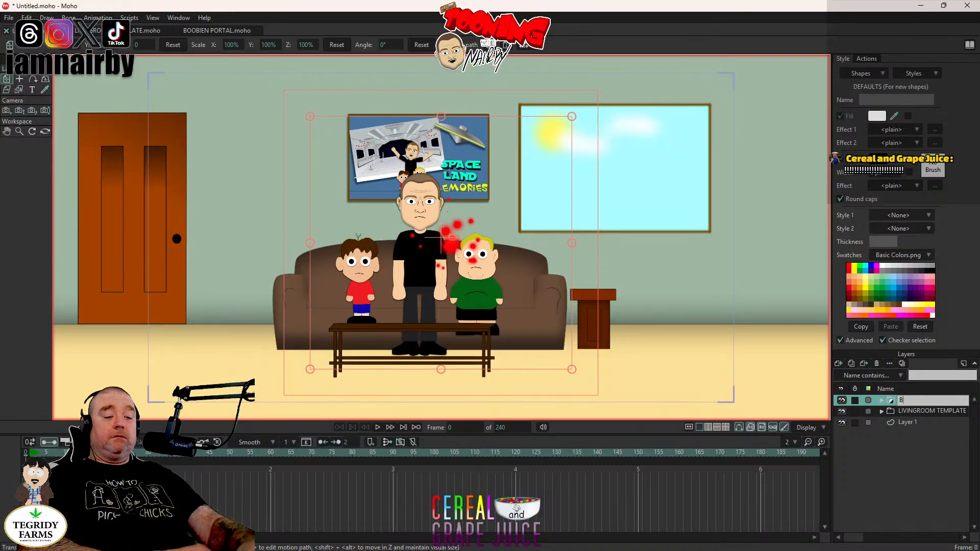
pyautogui.write('OOBIEN PO')
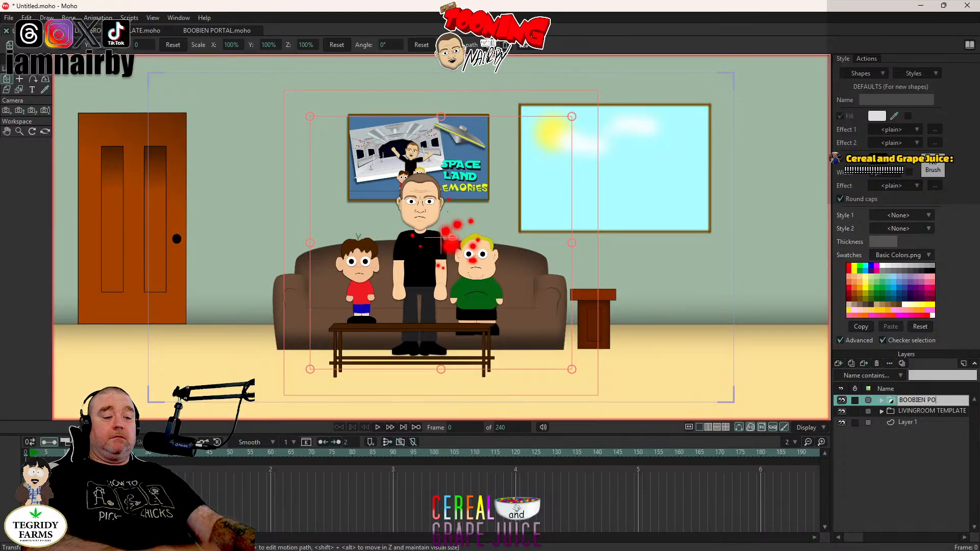
pyautogui.write('RTAL')
pyautogui.press('Return')
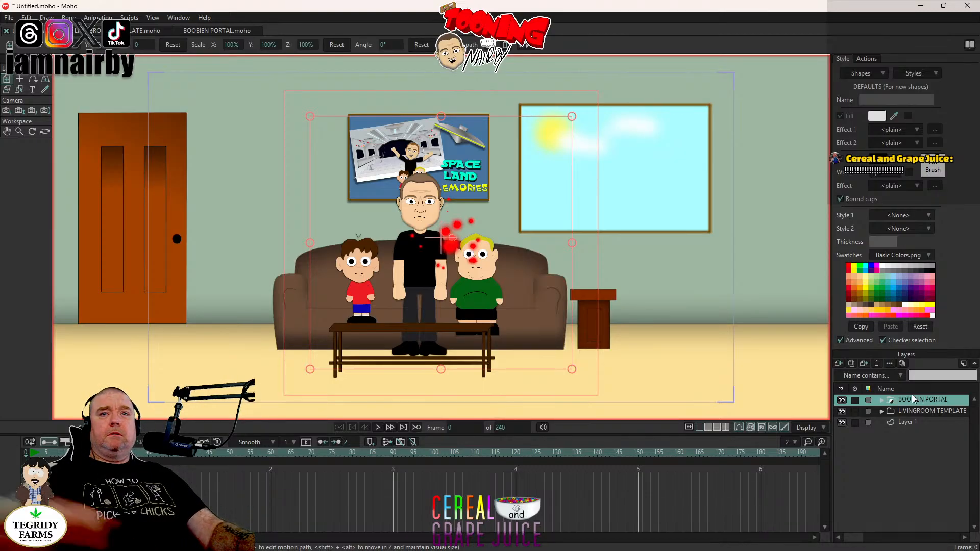
# Step: Expand the BOOBIEN PORTAL and FULL PORTAL groups to inspect their layers, briefly hiding and showing FULL PORTAL
pyautogui.click(881, 401)
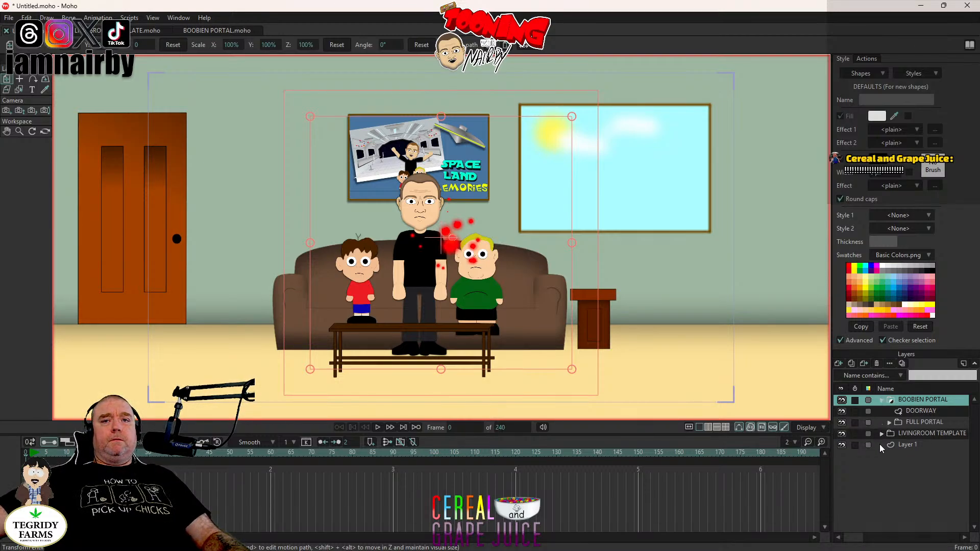
pyautogui.click(843, 423)
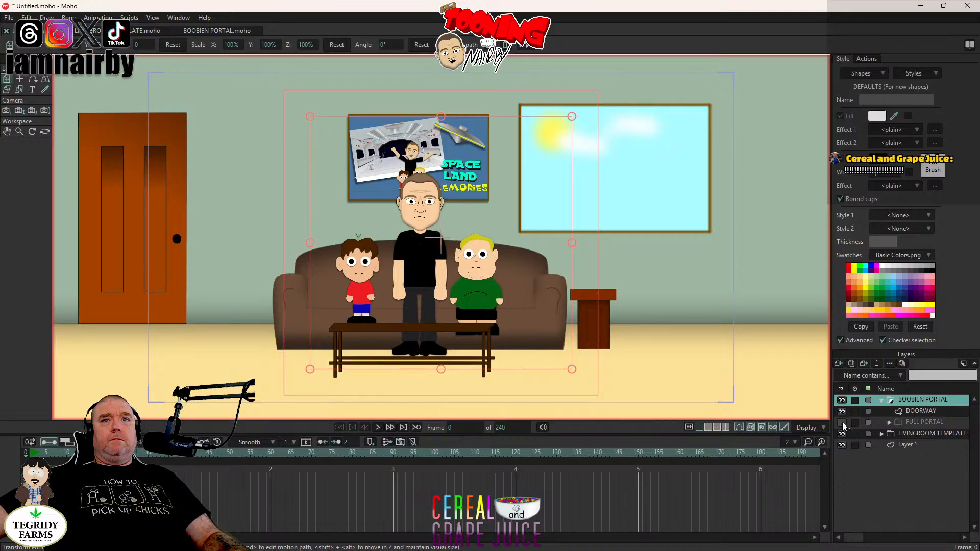
pyautogui.click(842, 422)
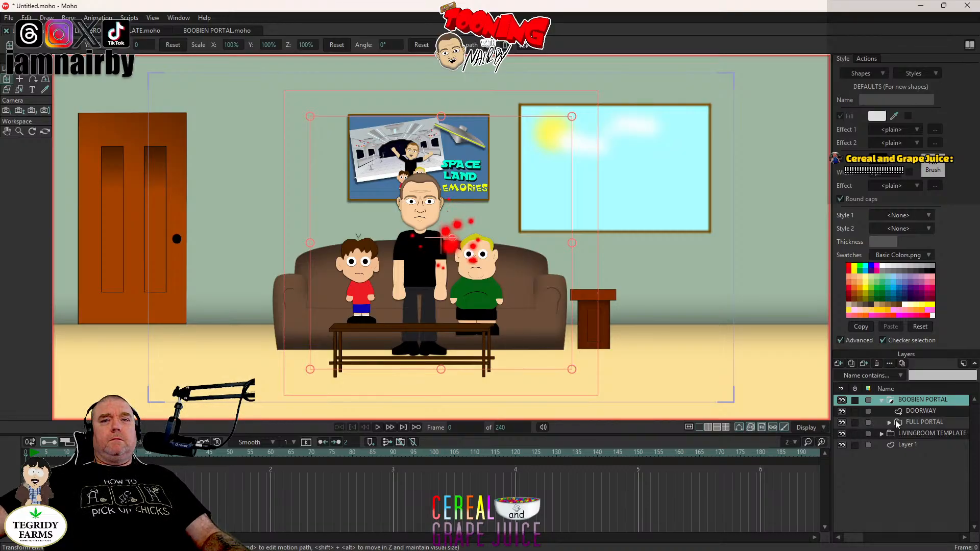
pyautogui.click(917, 410)
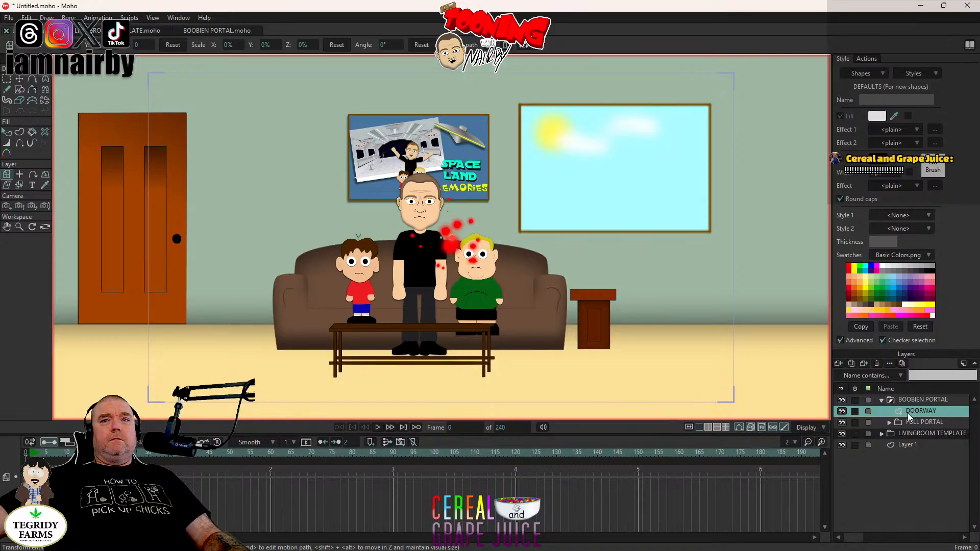
pyautogui.click(889, 422)
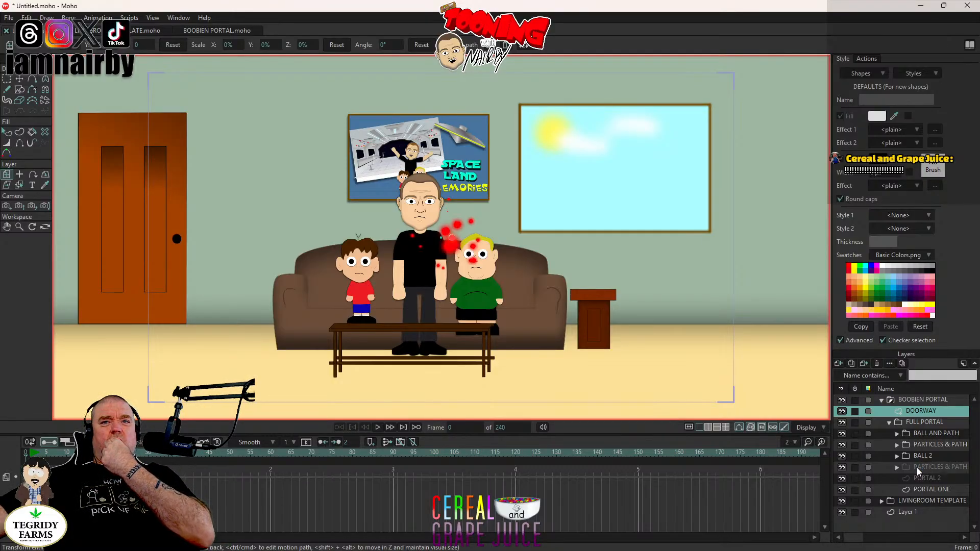
pyautogui.click(904, 400)
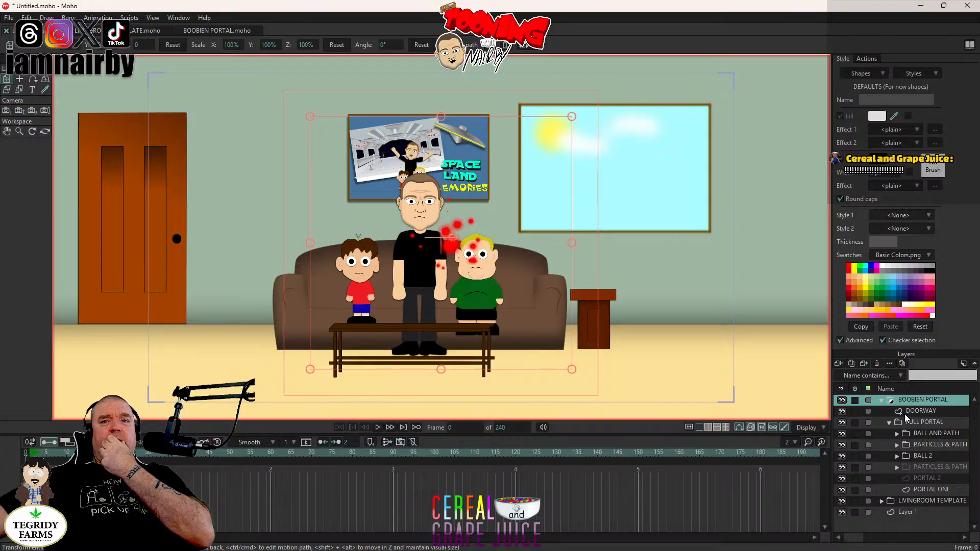
# Step: Play the portal animation to about frame 109 and toggle the DOORWAY and FULL PORTAL layers' visibility to compare their effect
pyautogui.click(378, 428)
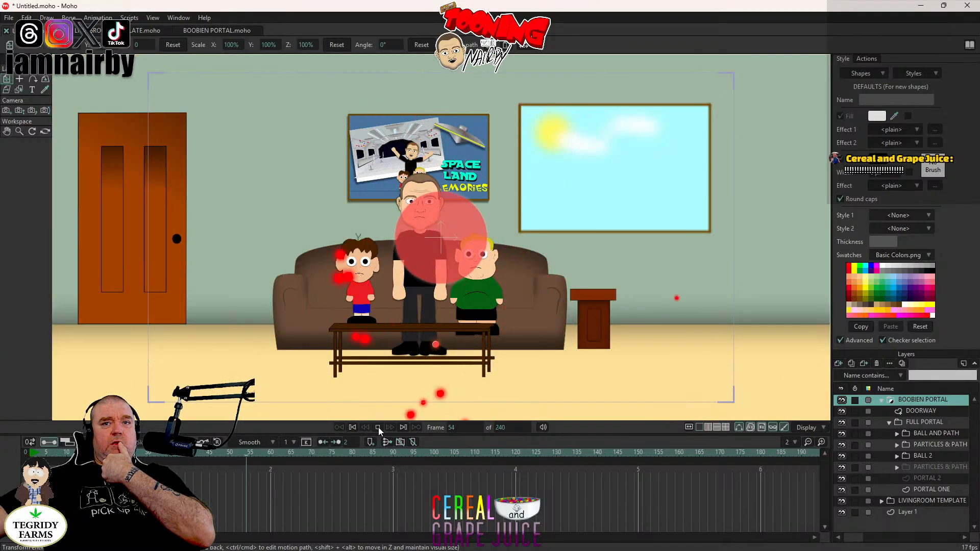
pyautogui.click(378, 427)
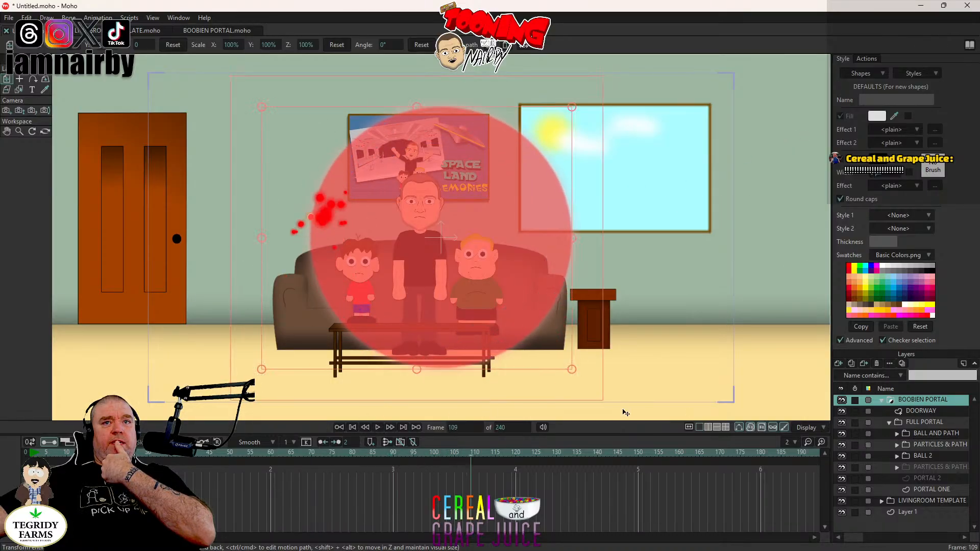
pyautogui.click(842, 411)
pyautogui.click(842, 412)
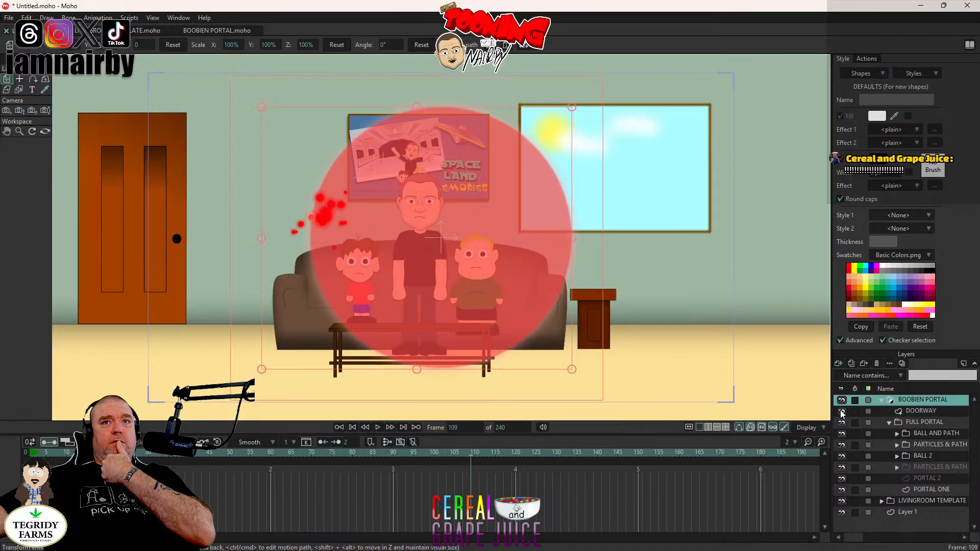
pyautogui.click(842, 411)
pyautogui.click(842, 412)
pyautogui.click(842, 412)
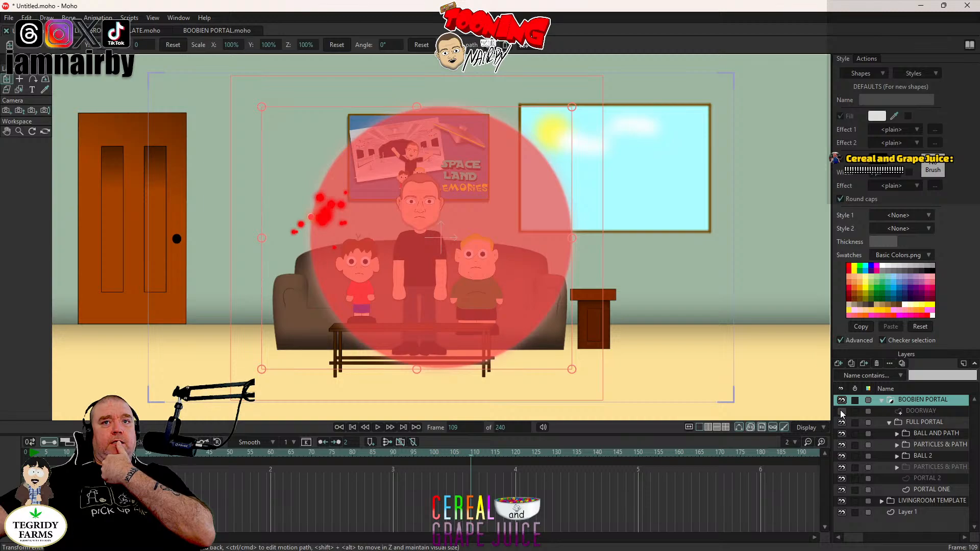
pyautogui.click(842, 412)
pyautogui.click(842, 412)
pyautogui.click(842, 411)
pyautogui.click(842, 424)
pyautogui.click(842, 423)
pyautogui.click(842, 424)
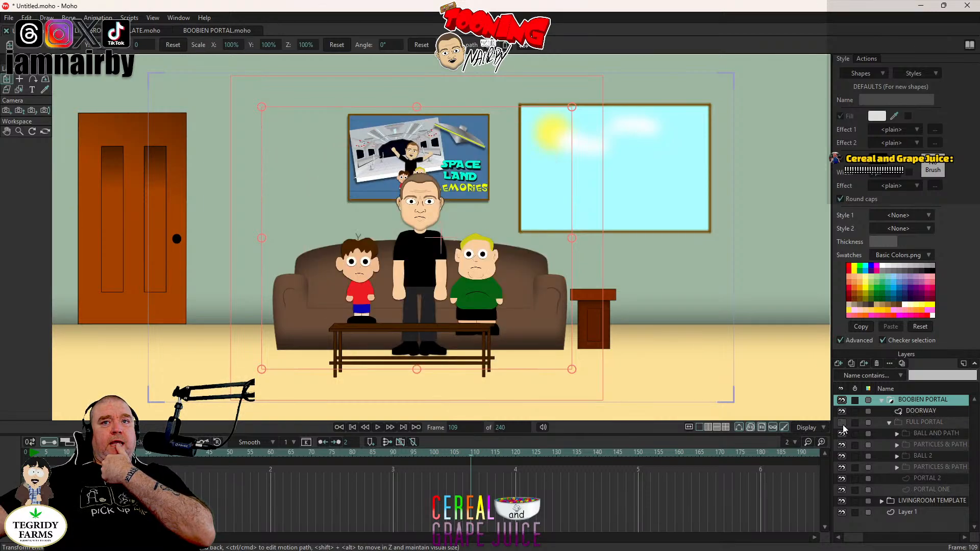
pyautogui.click(842, 424)
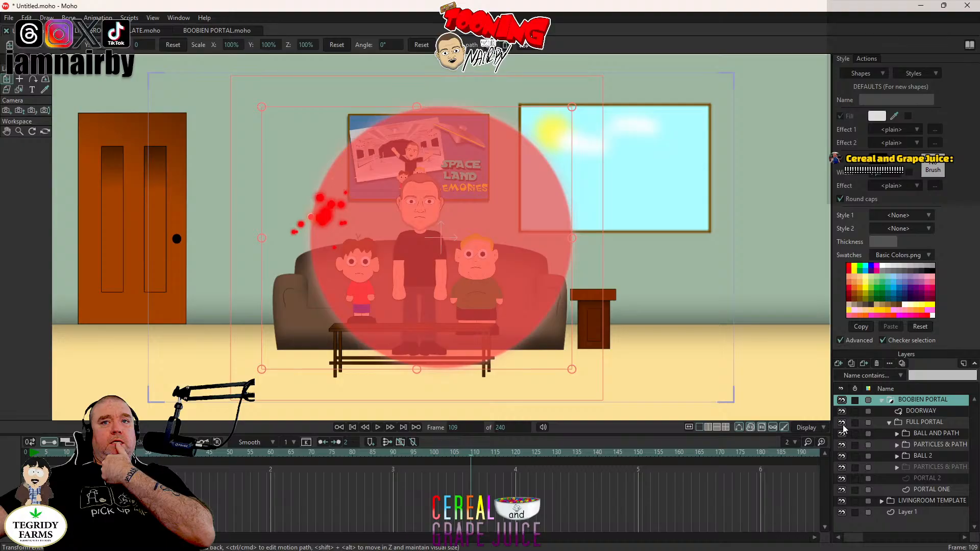
# Step: Continue playing the portal animation to about frame 231, and set the project's end frame to 238
pyautogui.click(378, 427)
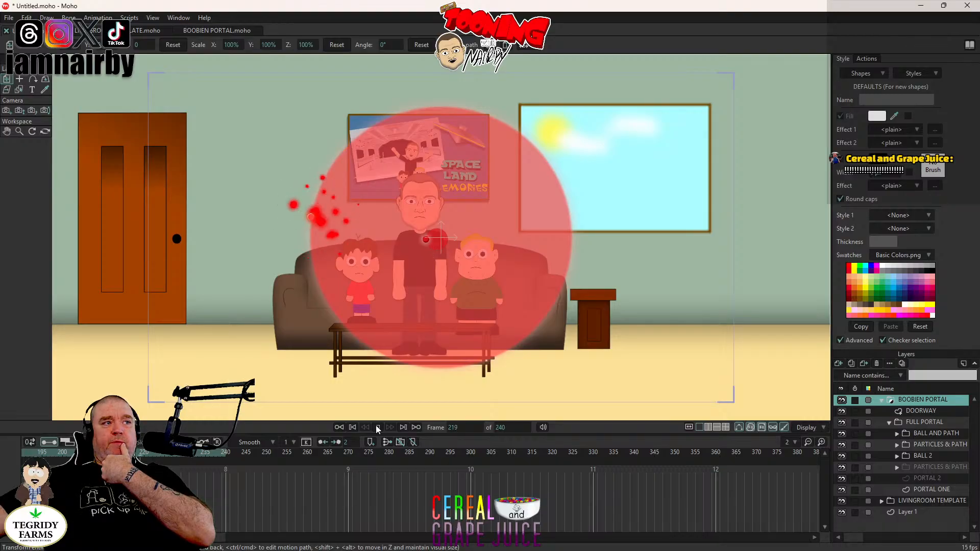
pyautogui.click(378, 427)
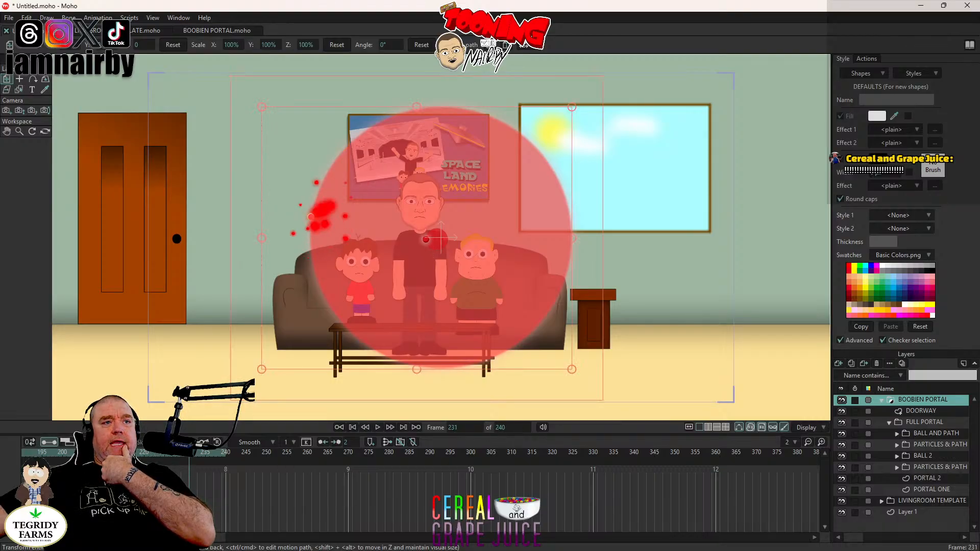
pyautogui.scroll(-2, 512, 428)
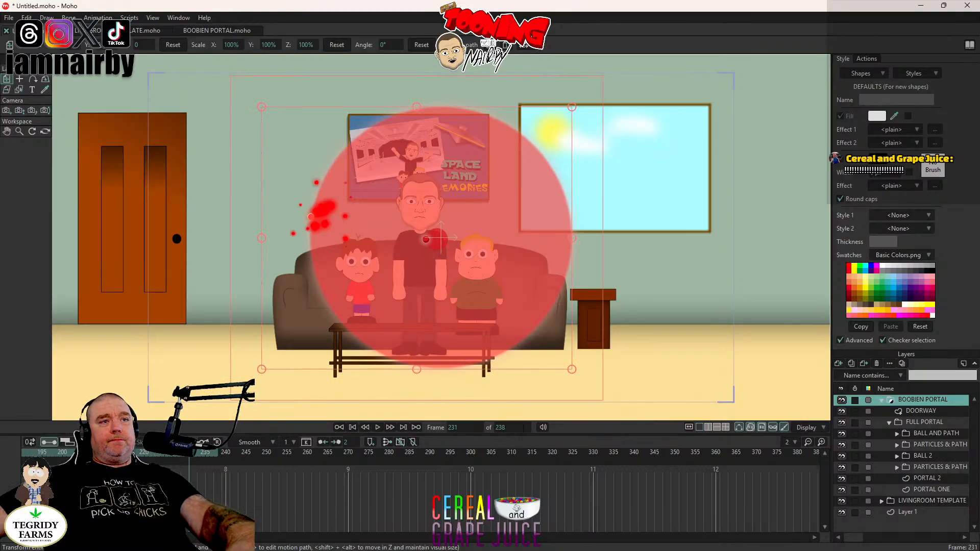
# Step: Set the project's end frame to 9000 and play the portal animation on to about frame 377
pyautogui.click(523, 428)
pyautogui.write('9000')
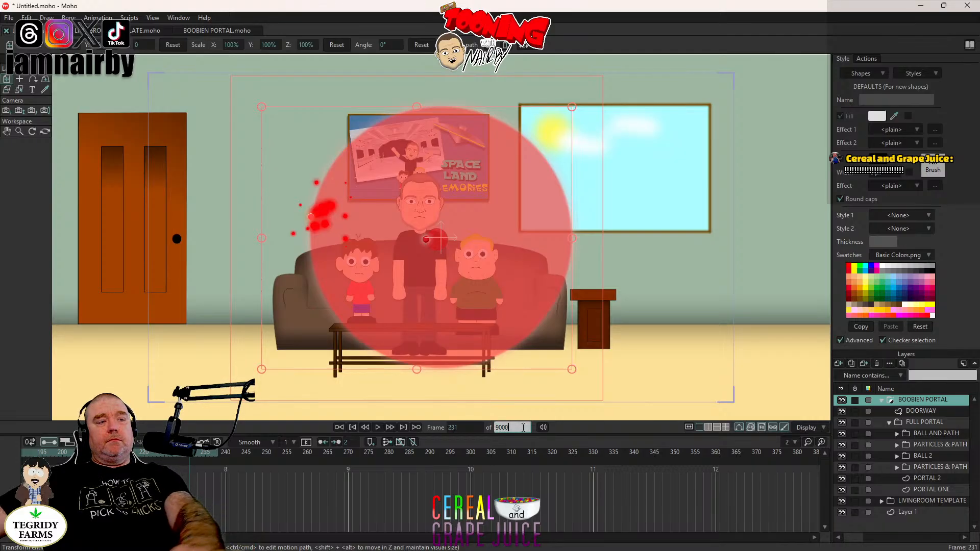
pyautogui.press('Return')
pyautogui.click(378, 427)
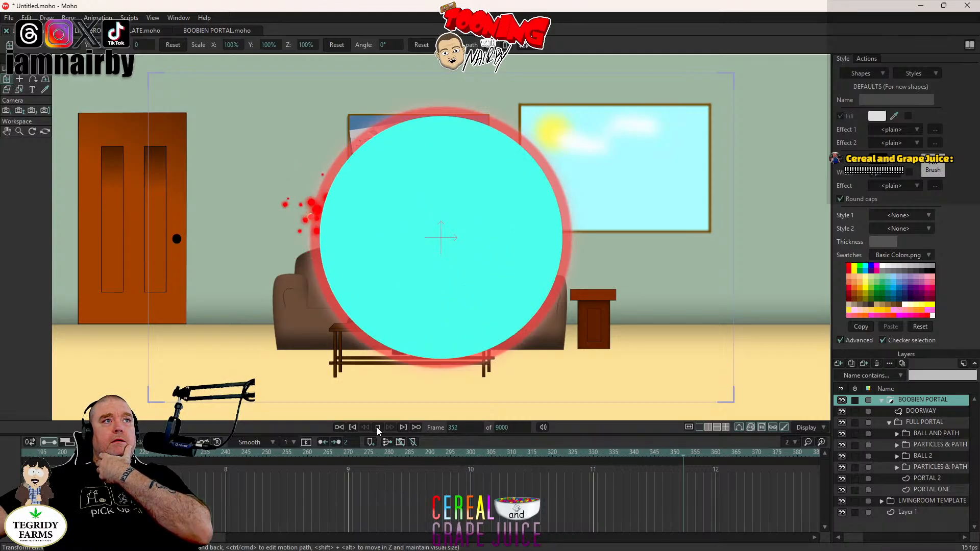
pyautogui.click(378, 428)
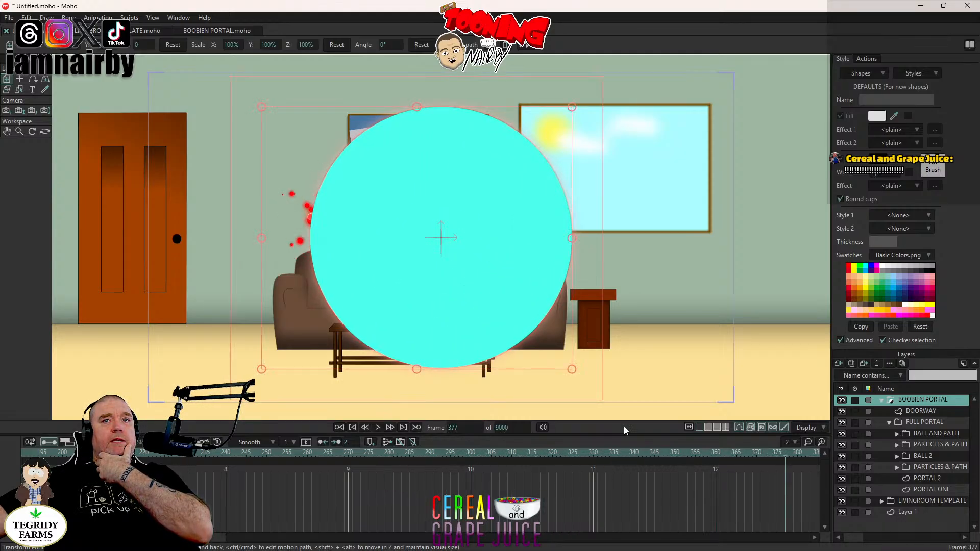
# Step: Briefly hide and show the DOORWAY layer, and rewind the animation to frame 0
pyautogui.click(841, 411)
pyautogui.click(842, 410)
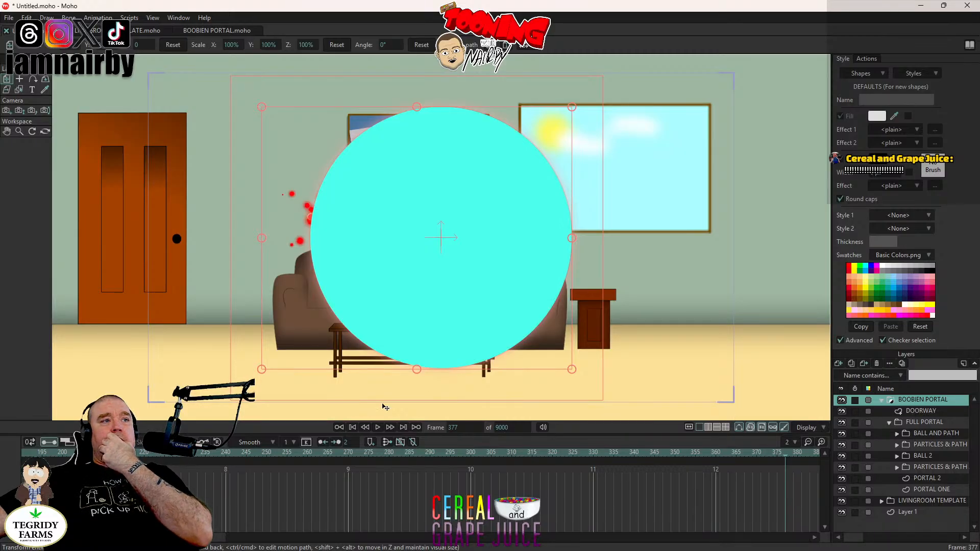
pyautogui.click(353, 427)
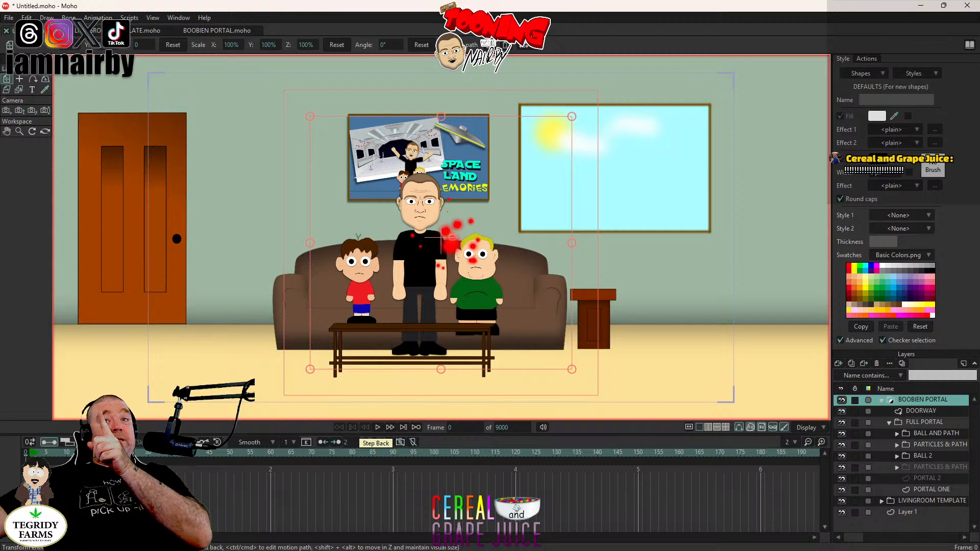
# Step: Collapse the FULL PORTAL group and move the LIVINGROOM TEMPLATE group into BOOBIEN PORTAL, directly above DOORWAY
pyautogui.click(890, 424)
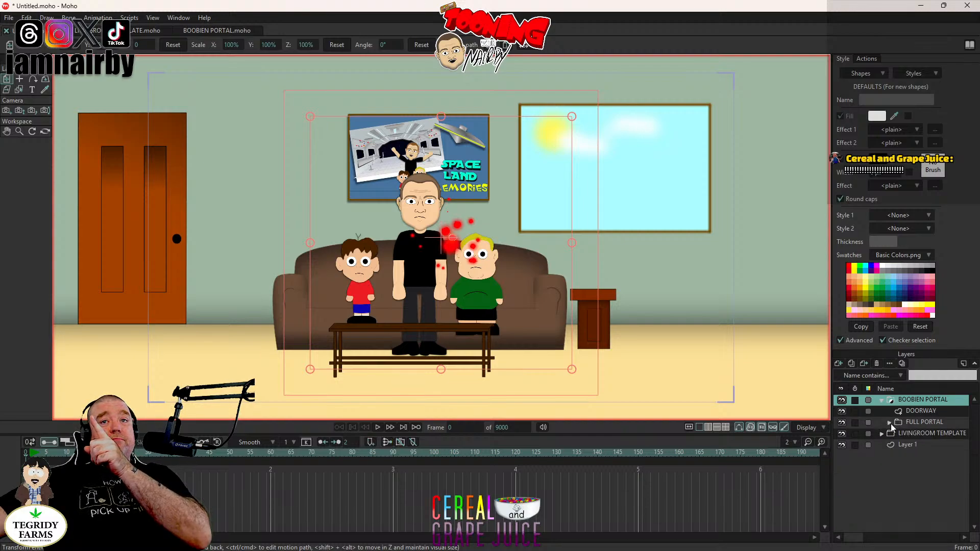
pyautogui.click(917, 434)
pyautogui.moveTo(923, 405); pyautogui.dragTo(925, 406)
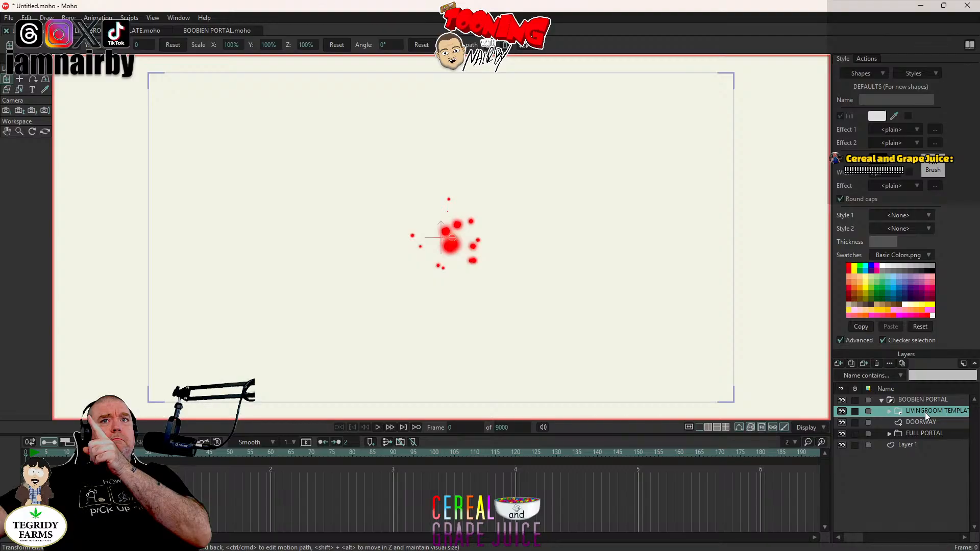
pyautogui.rightClick(925, 413)
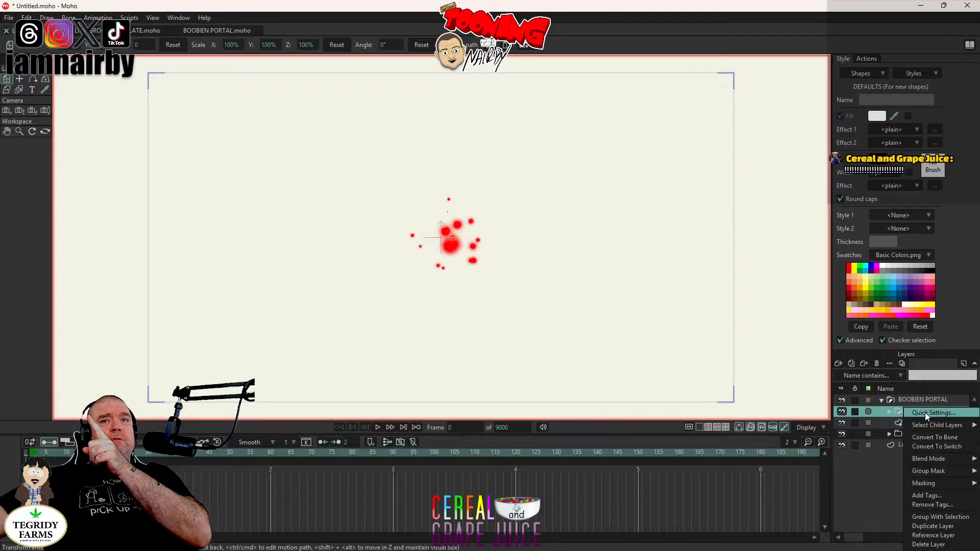
pyautogui.click(883, 411)
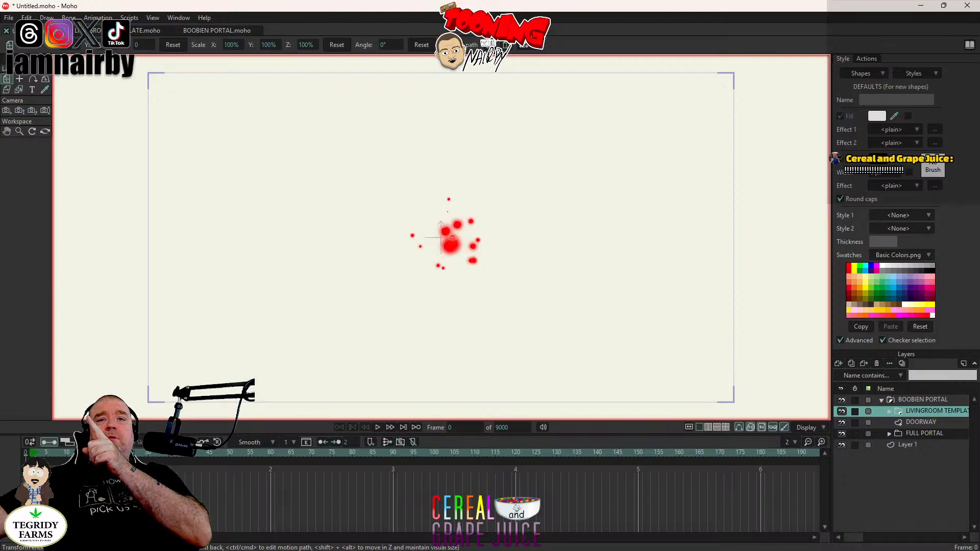
# Step: Check the masking options of the DOORWAY layer in its layer settings without changing them
pyautogui.click(920, 423)
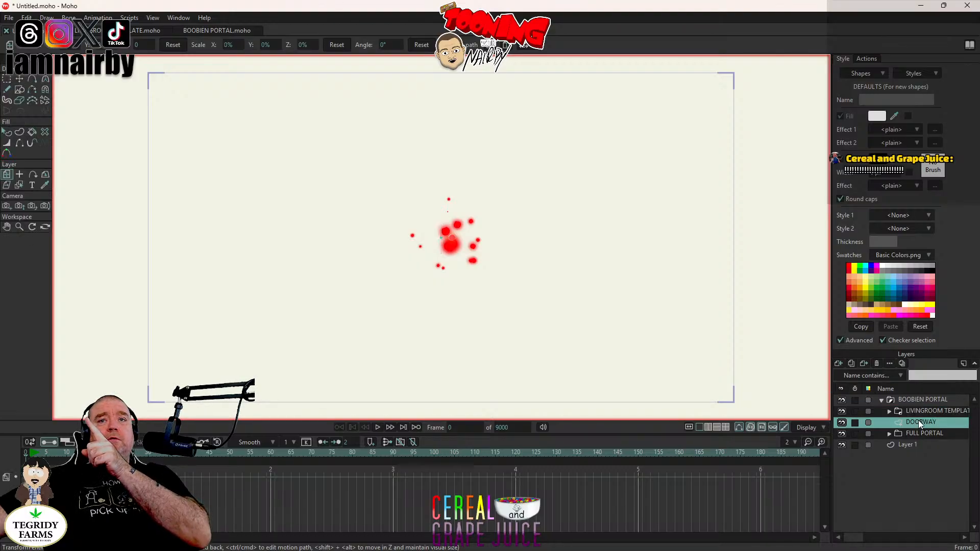
pyautogui.doubleClick(920, 423)
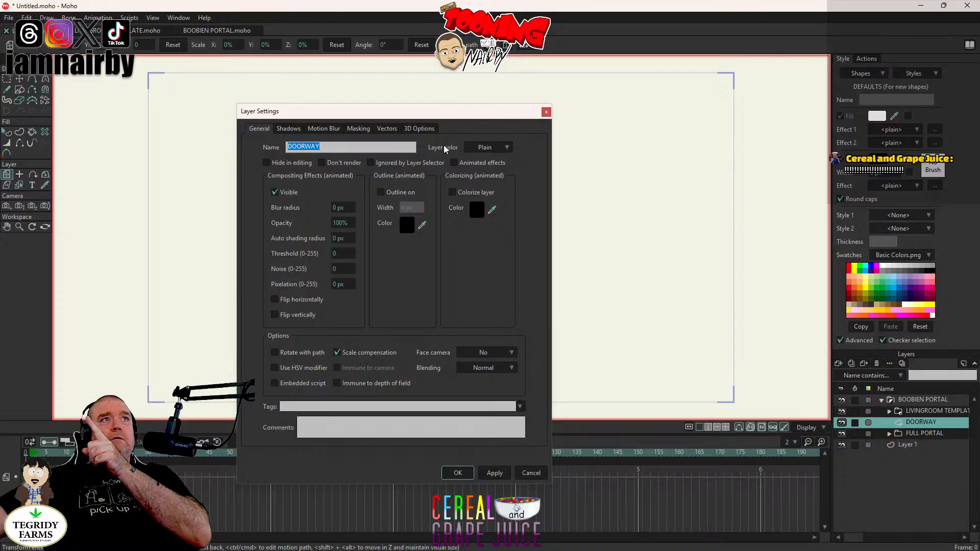
pyautogui.click(358, 128)
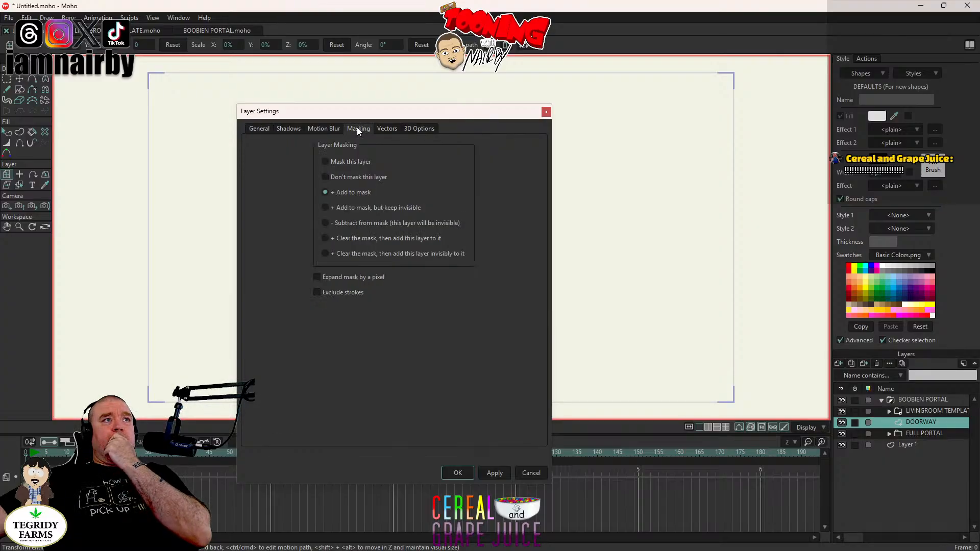
pyautogui.click(530, 473)
# Step: Try setting the LIVINGROOM TEMPLATE group's layer masking to "+ Add to mask" and look over the whole scene
pyautogui.doubleClick(927, 412)
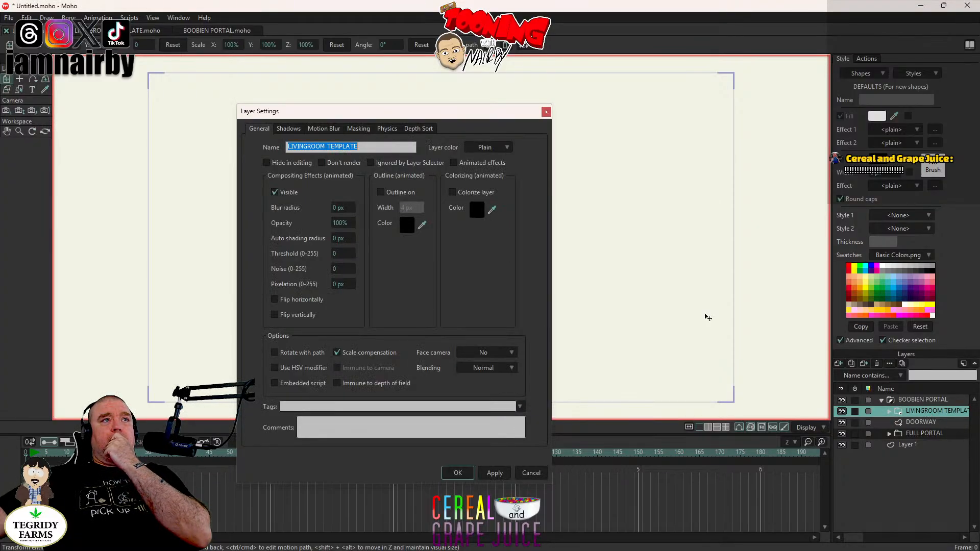
pyautogui.click(360, 129)
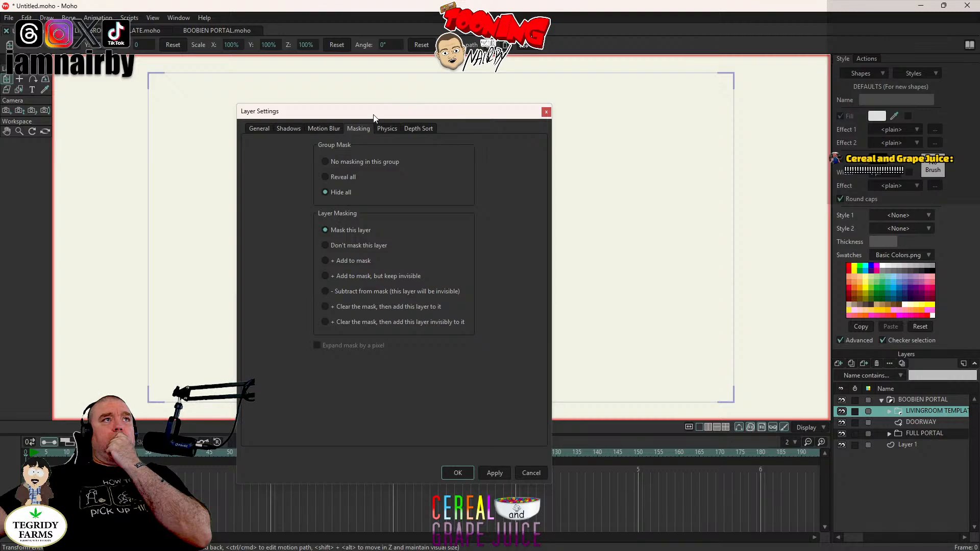
pyautogui.moveTo(373, 118); pyautogui.dragTo(764, 162)
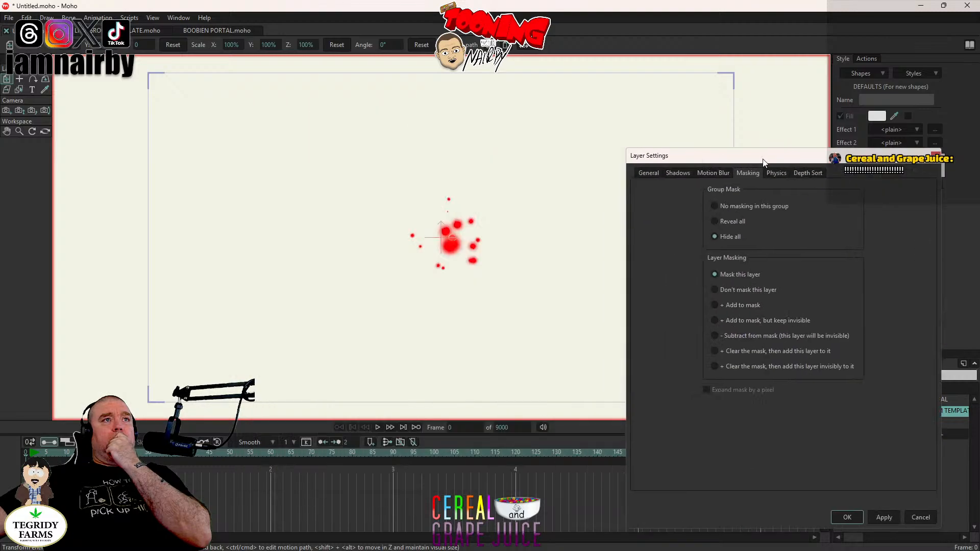
pyautogui.click(715, 305)
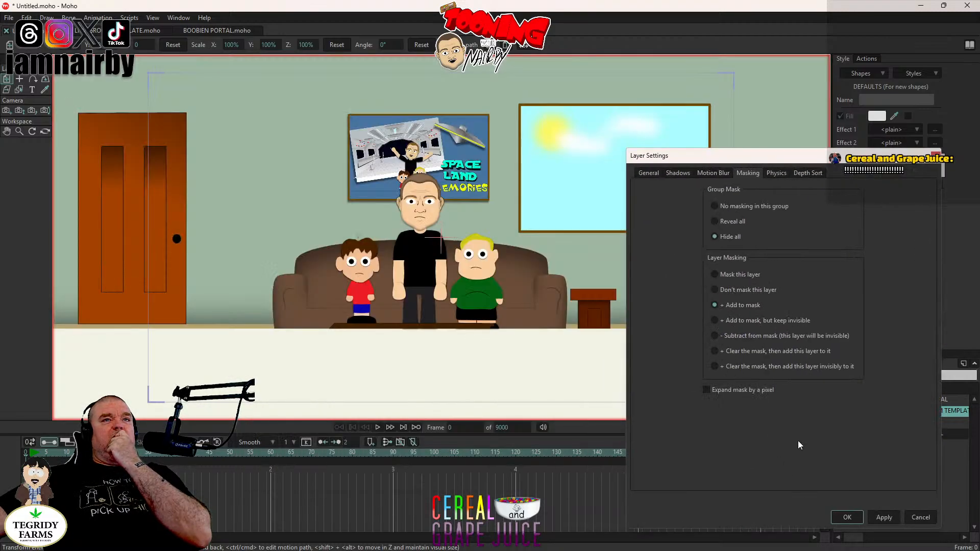
pyautogui.click(848, 517)
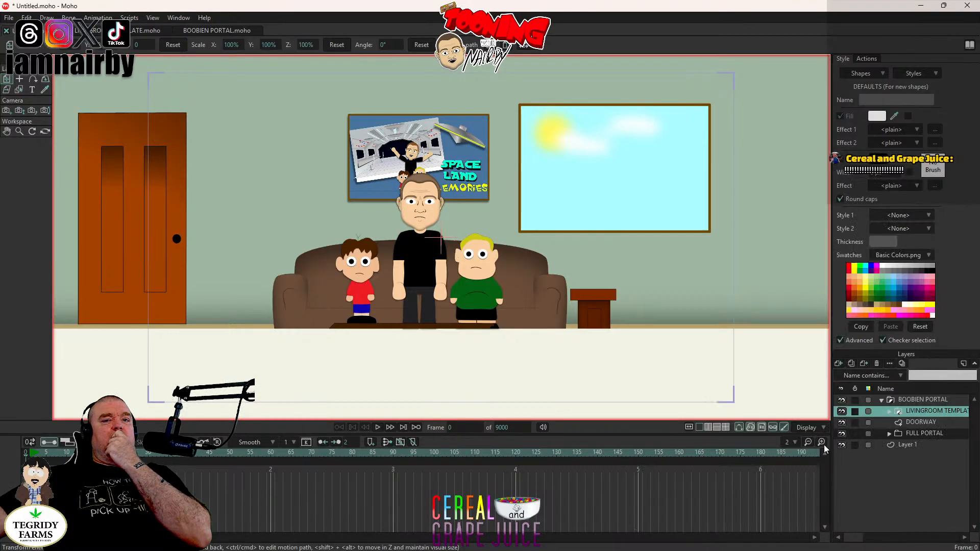
pyautogui.scroll(-3, 685, 321)
pyautogui.scroll(2, 644, 288)
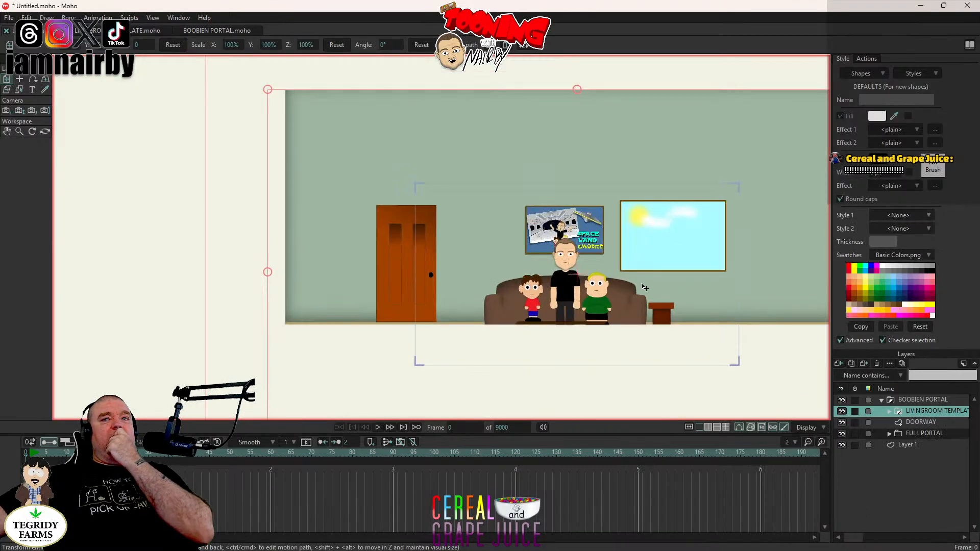
pyautogui.moveTo(643, 285); pyautogui.dragTo(581, 289)
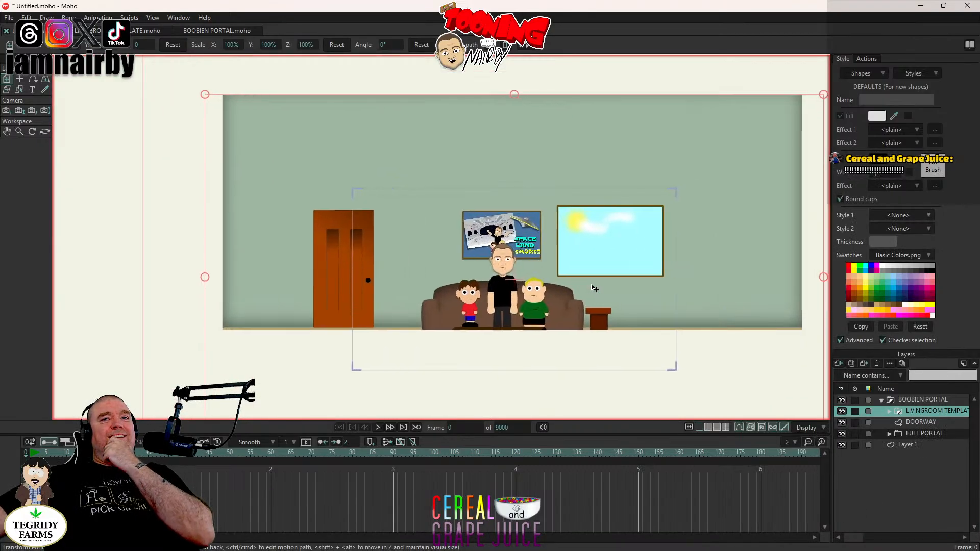
# Step: Review the DOORWAY layer's masking mode again and leave its settings as they are
pyautogui.doubleClick(916, 423)
pyautogui.click(740, 174)
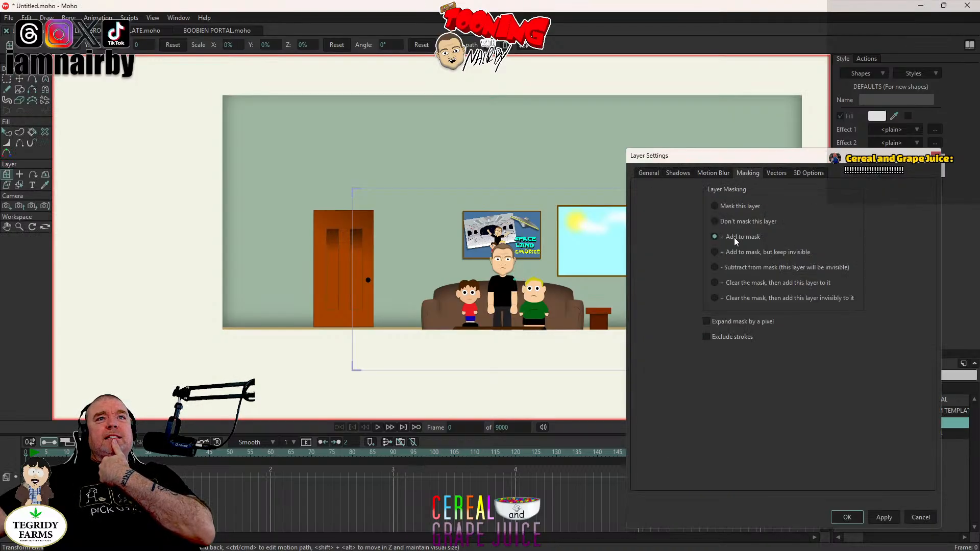
pyautogui.click(923, 517)
# Step: Set the LIVINGROOM TEMPLATE group mask to "No masking in this group" and its layer masking to "Mask this layer"
pyautogui.doubleClick(915, 412)
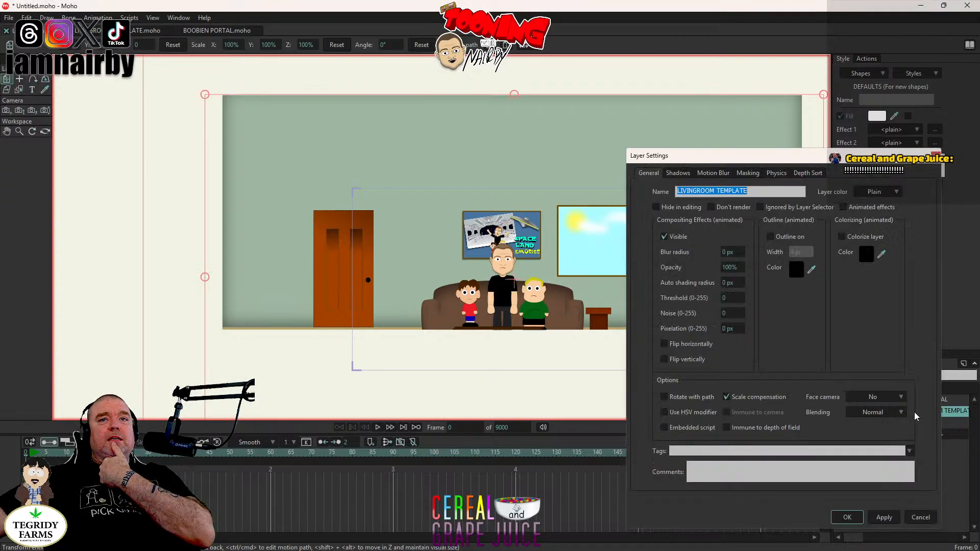
pyautogui.click(745, 172)
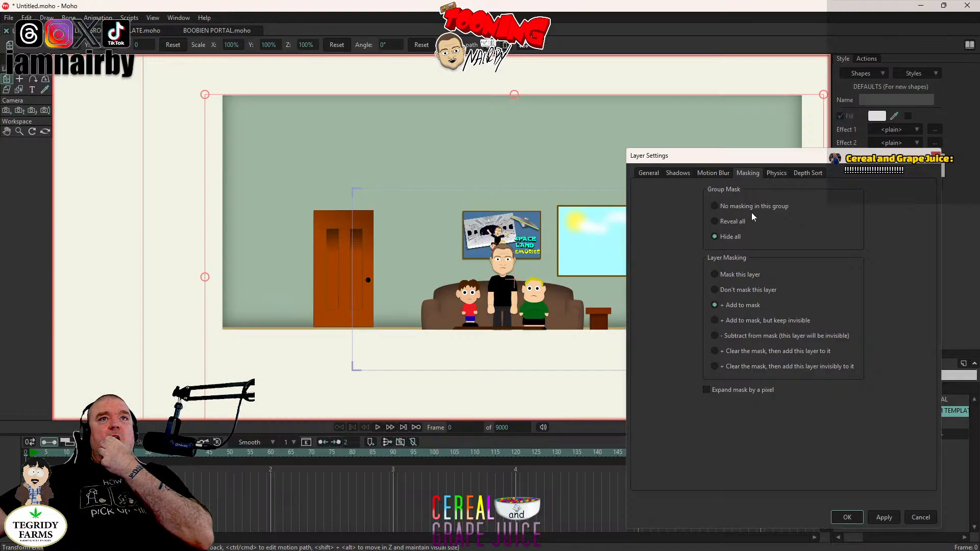
pyautogui.click(727, 276)
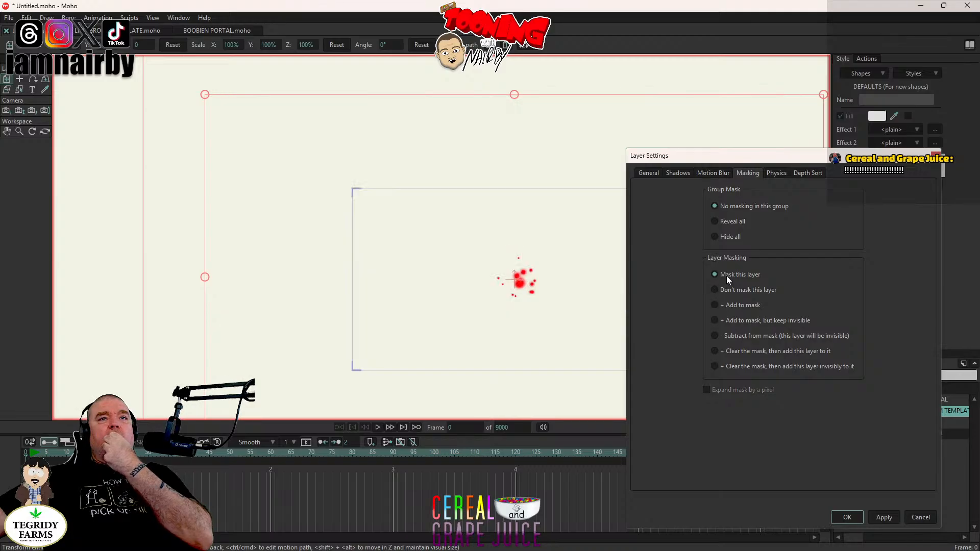
pyautogui.click(845, 518)
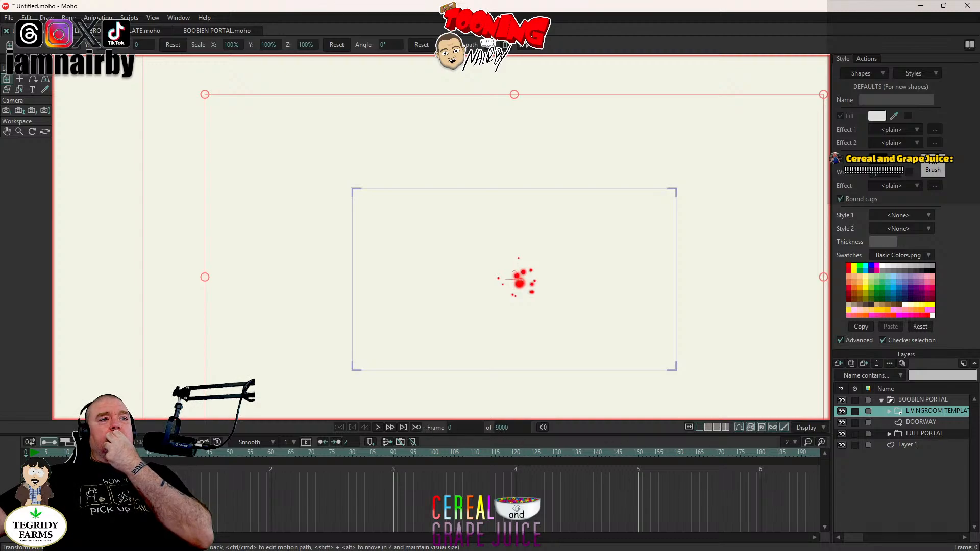
# Step: Go to frame 300 and play the masked portal opening to about frame 376
pyautogui.click(465, 428)
pyautogui.write('30')
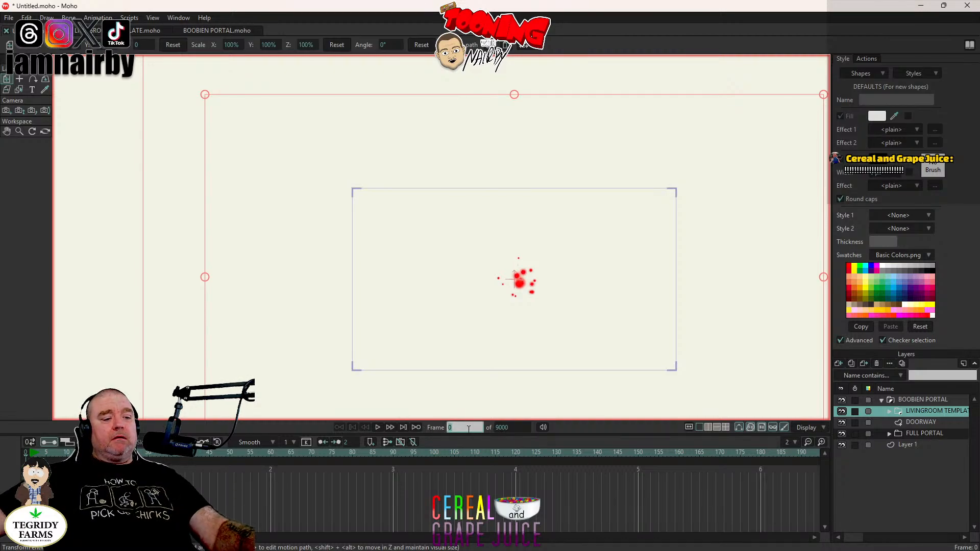
pyautogui.write('0')
pyautogui.press('Return')
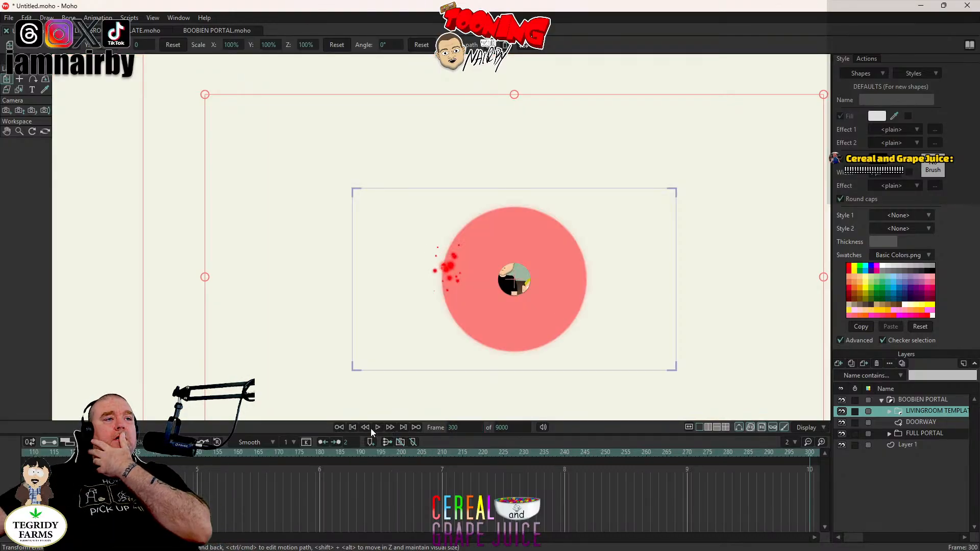
pyautogui.click(378, 427)
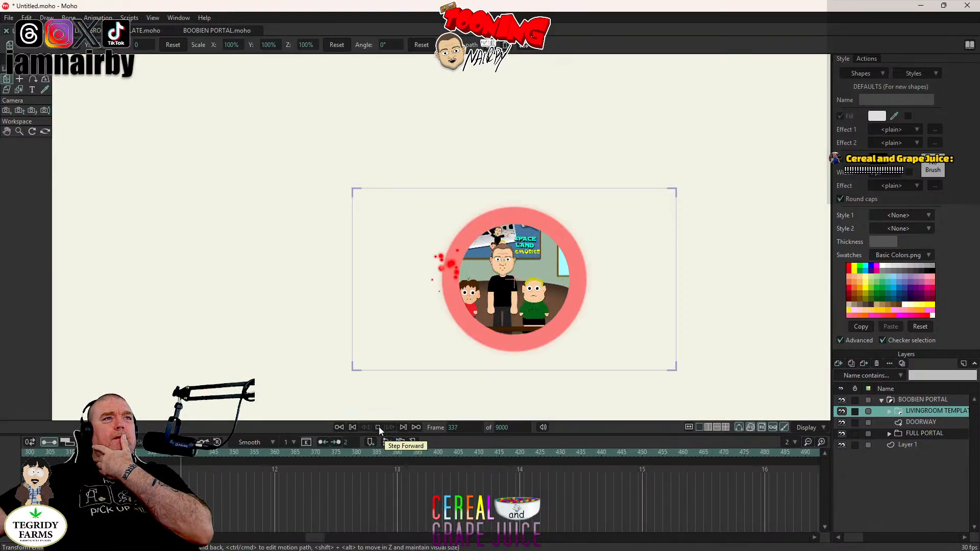
pyautogui.click(379, 427)
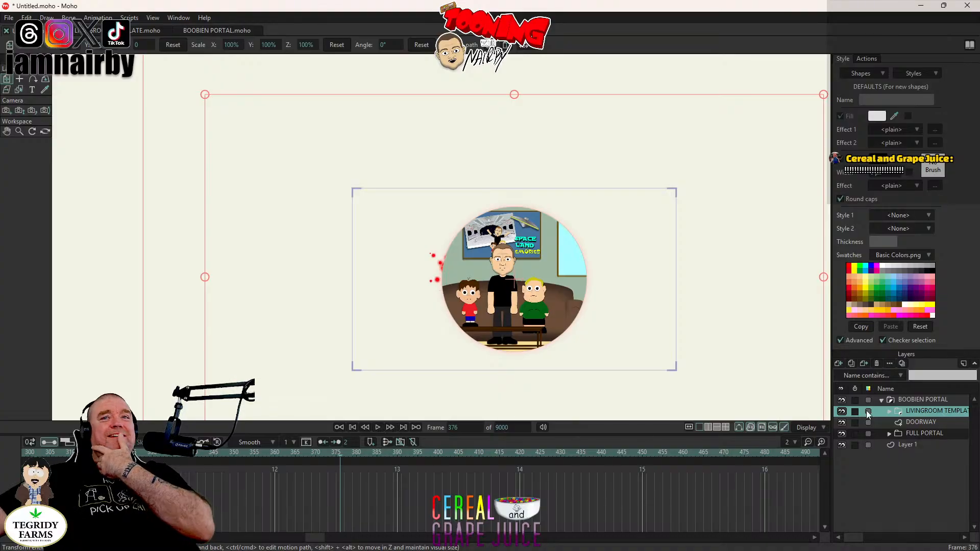
# Step: Expand the LIVINGROOM TEMPLATE group to inspect its character and scenery layers, and collapse it again
pyautogui.click(888, 412)
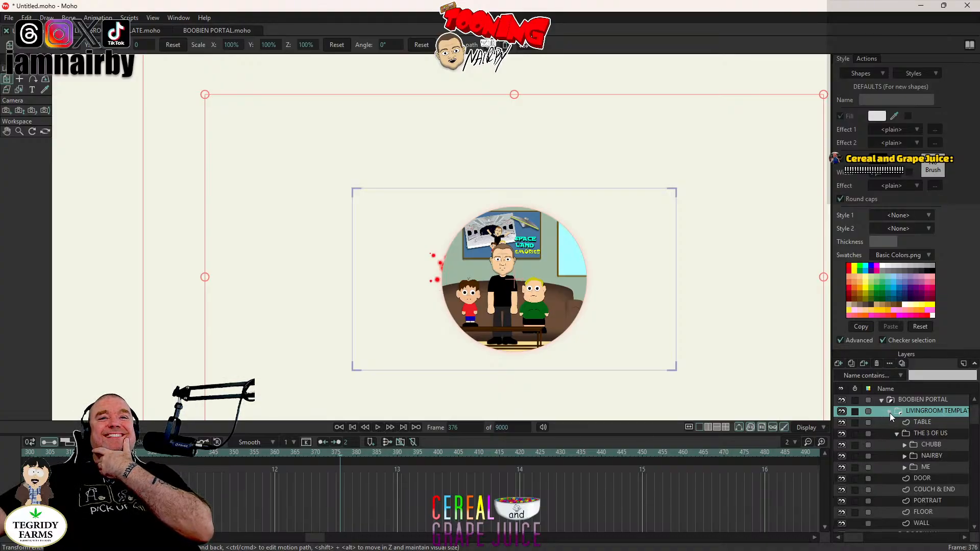
pyautogui.click(905, 455)
pyautogui.click(907, 457)
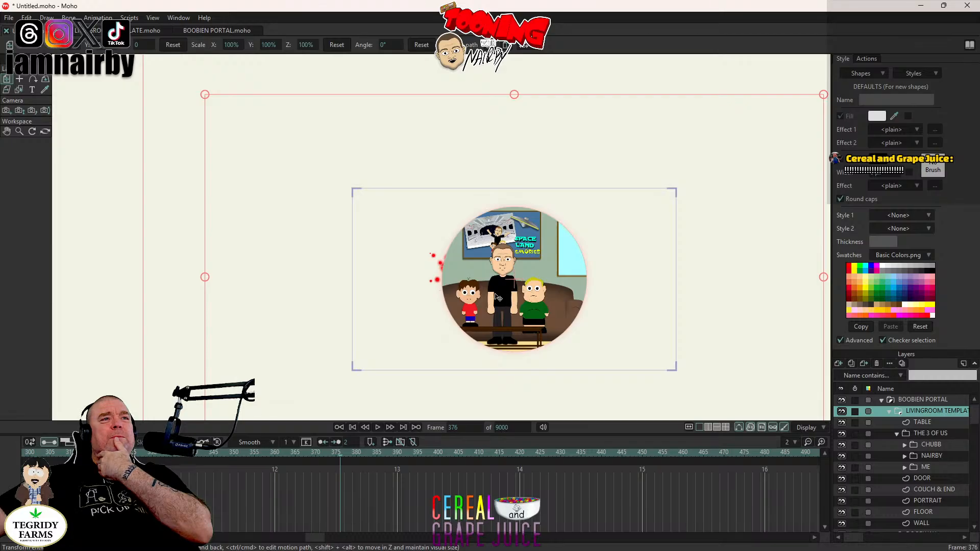
pyautogui.click(891, 412)
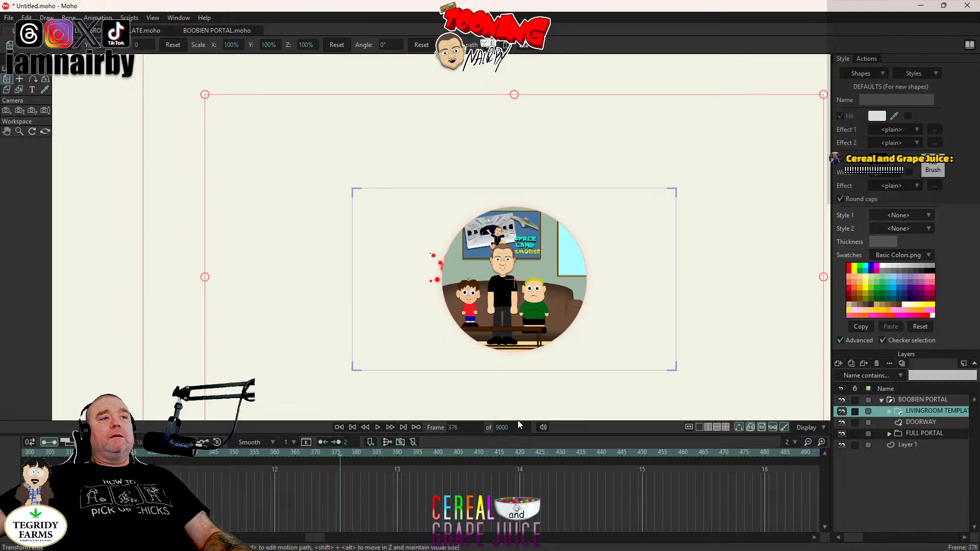
# Step: Return to frame 0 and delete the unused Layer 1 from below the BOOBIEN PORTAL group
pyautogui.click(352, 427)
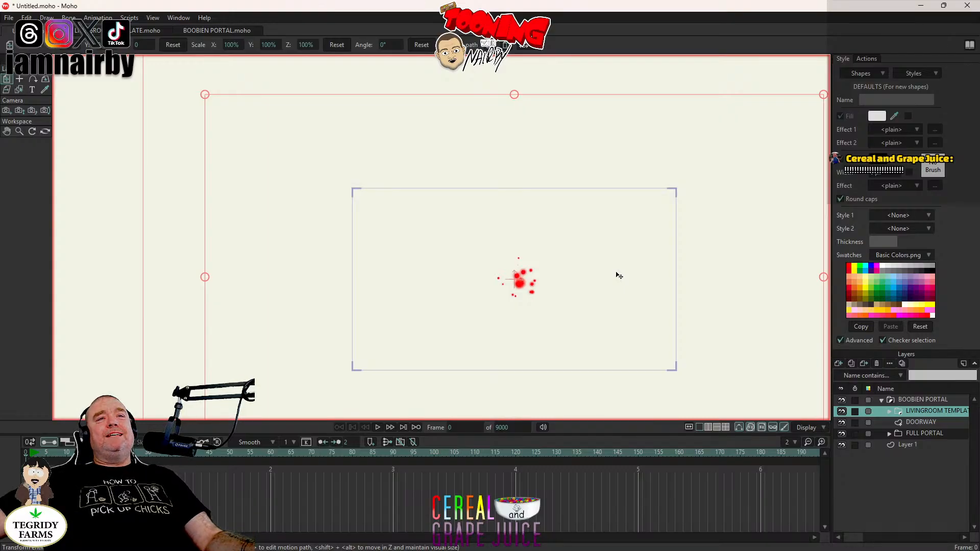
pyautogui.doubleClick(914, 413)
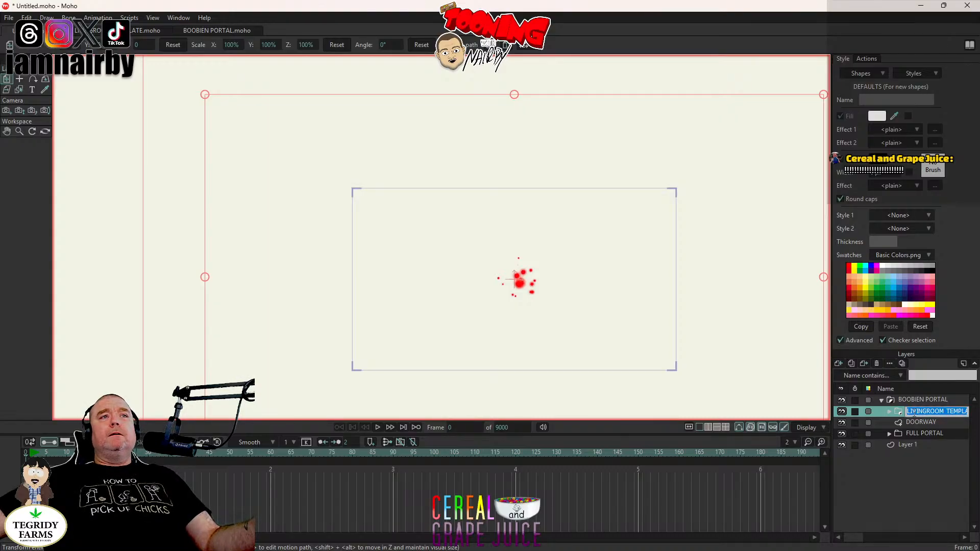
pyautogui.click(872, 474)
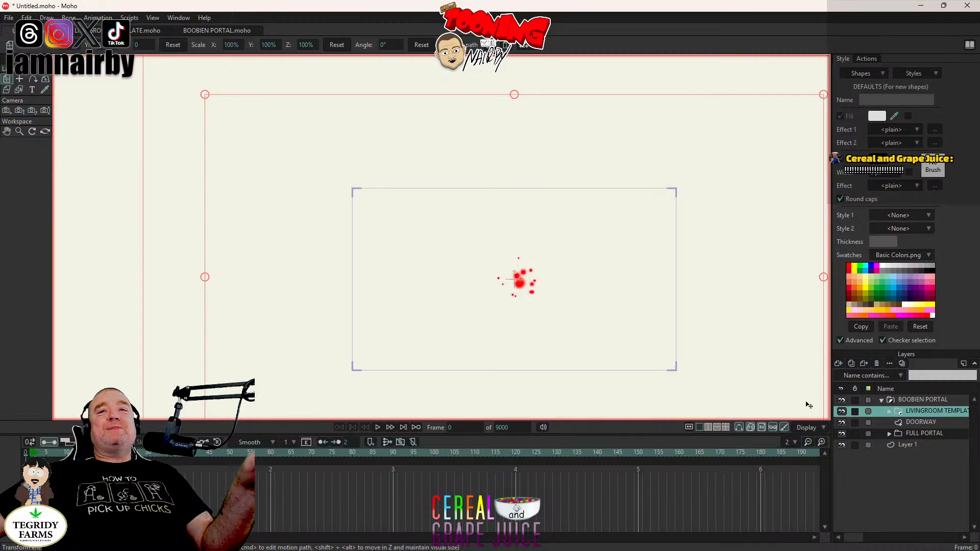
pyautogui.click(899, 444)
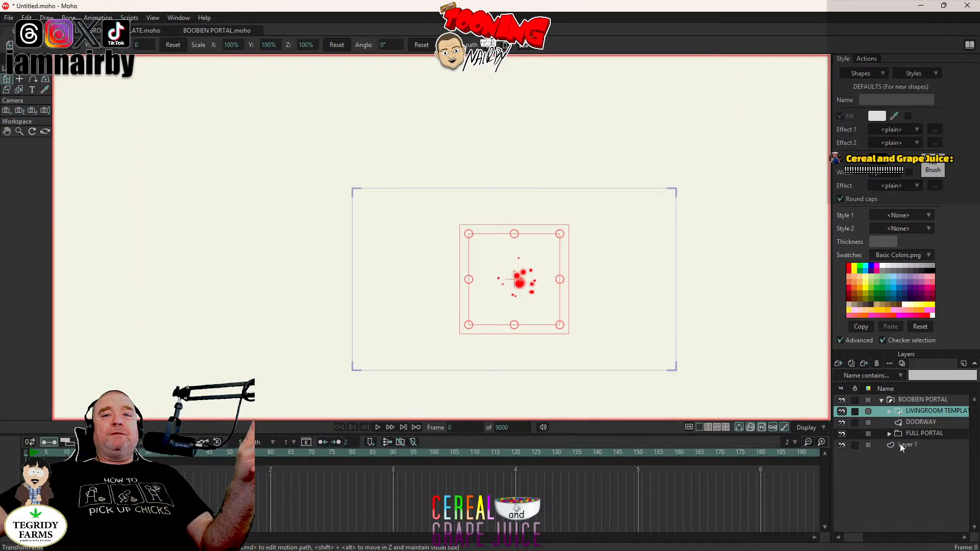
pyautogui.click(877, 365)
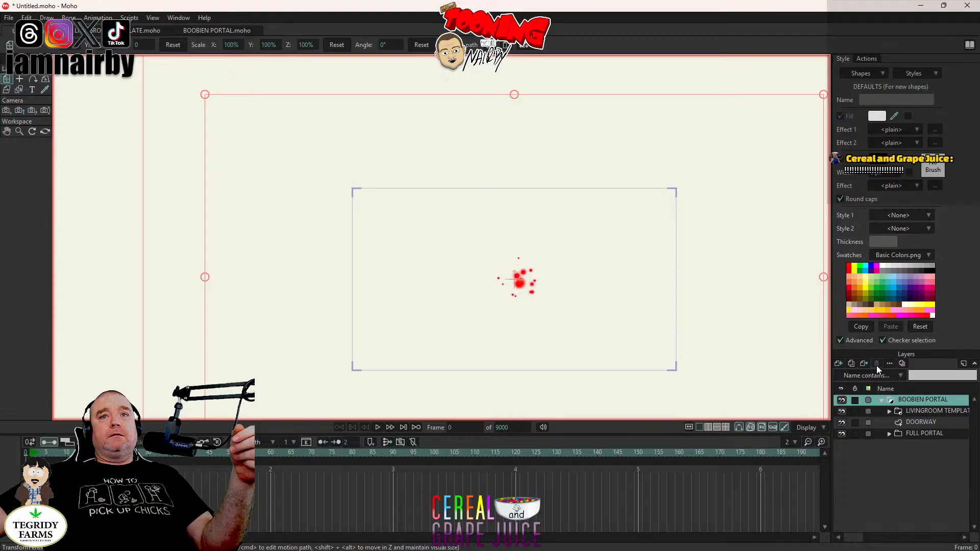
# Step: Play the animation from the start to about frame 504 and examine the characters' eyes up close inside the portal
pyautogui.click(379, 429)
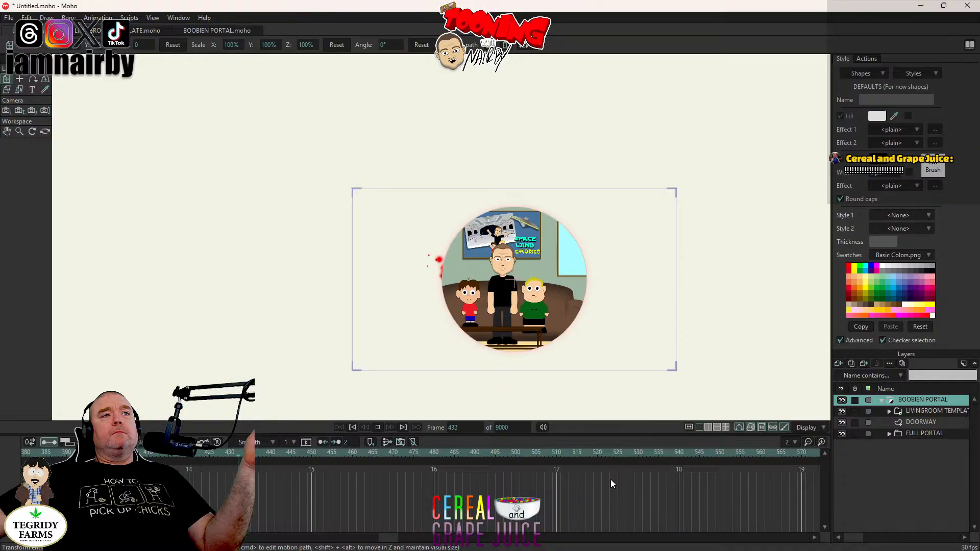
pyautogui.click(377, 428)
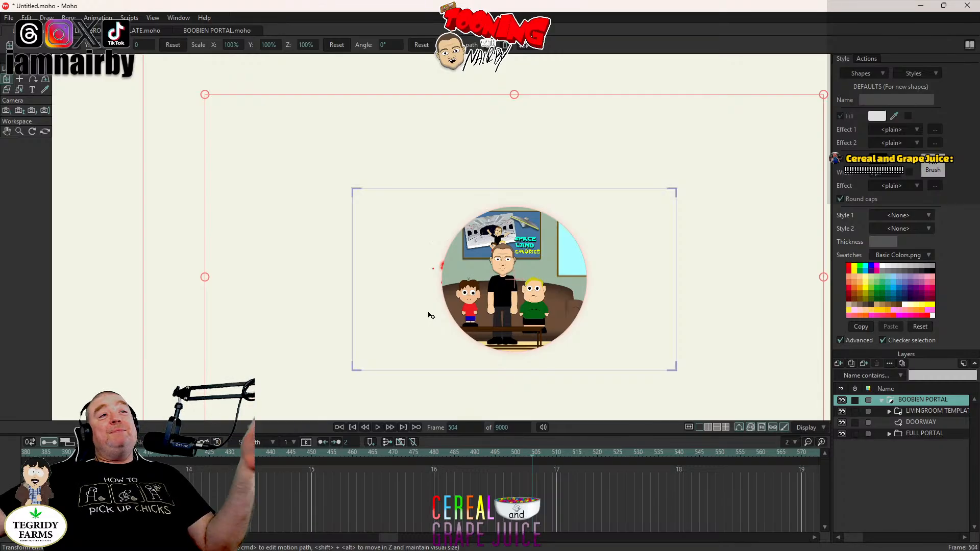
pyautogui.scroll(5, 503, 354)
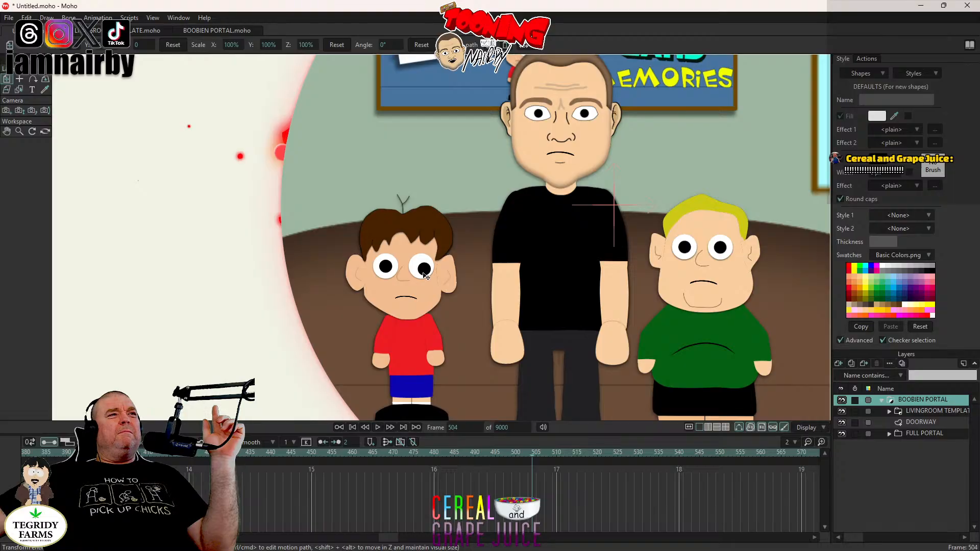
pyautogui.scroll(2, 425, 279)
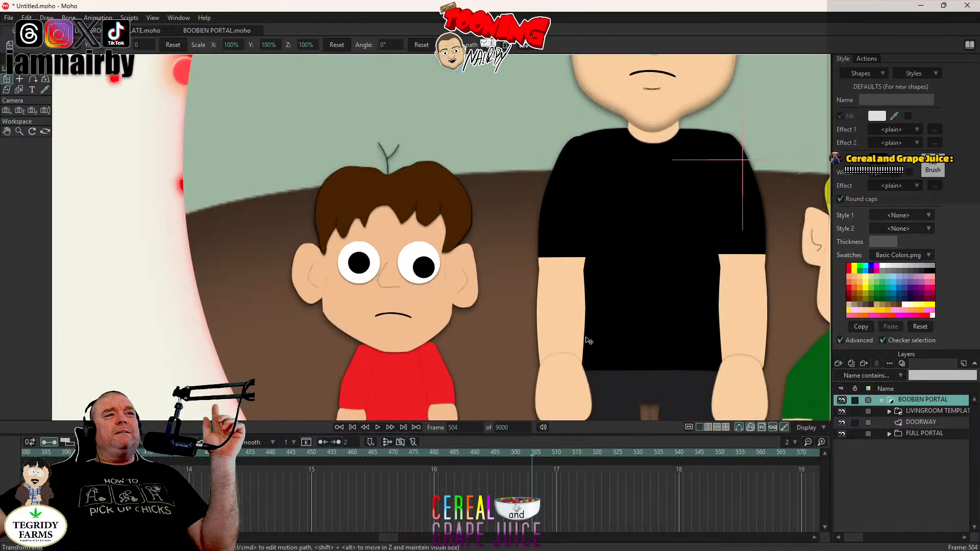
pyautogui.scroll(-3, 501, 280)
pyautogui.scroll(-4, 500, 281)
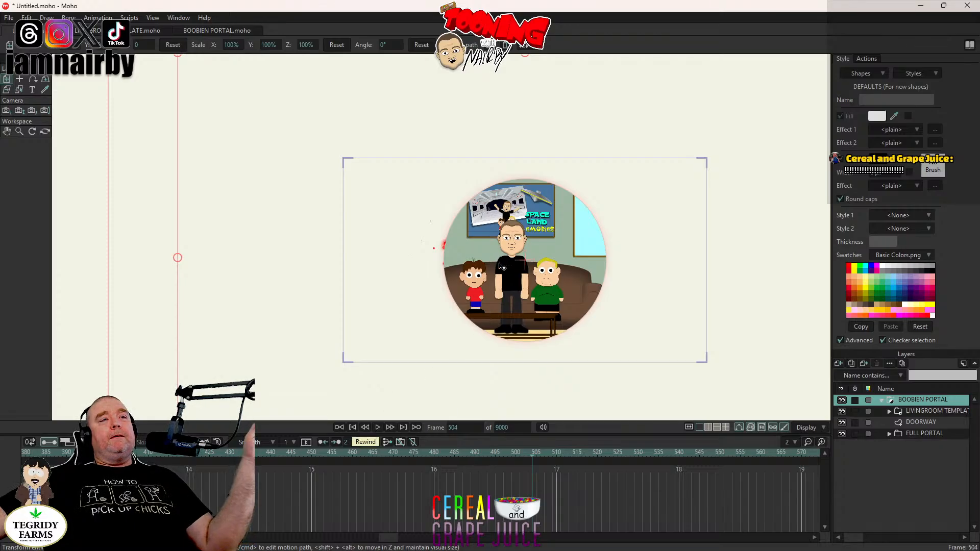
pyautogui.scroll(3, 478, 281)
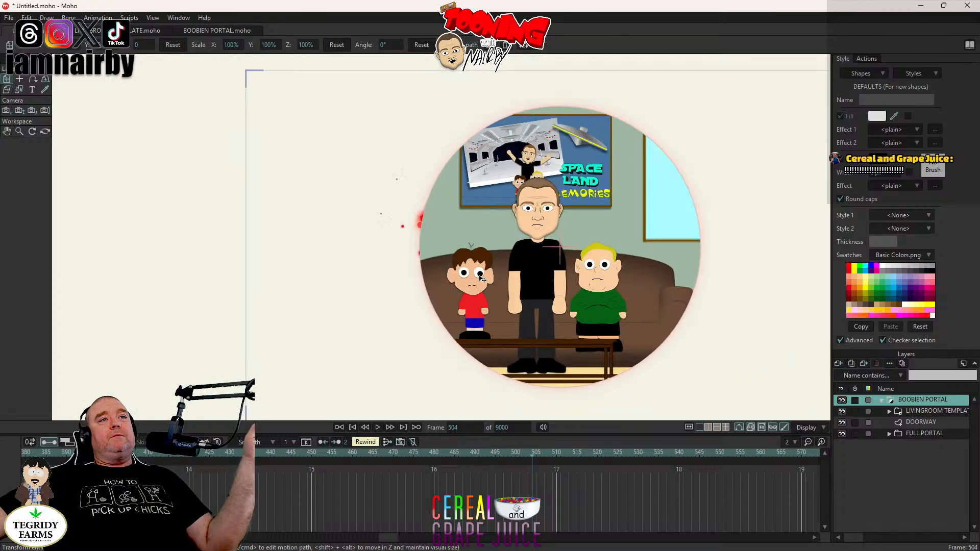
# Step: Expand LIVINGROOM TEMPLATE down to NAIRBY's EYES group and select its open-eyes layer for point transformation
pyautogui.click(890, 411)
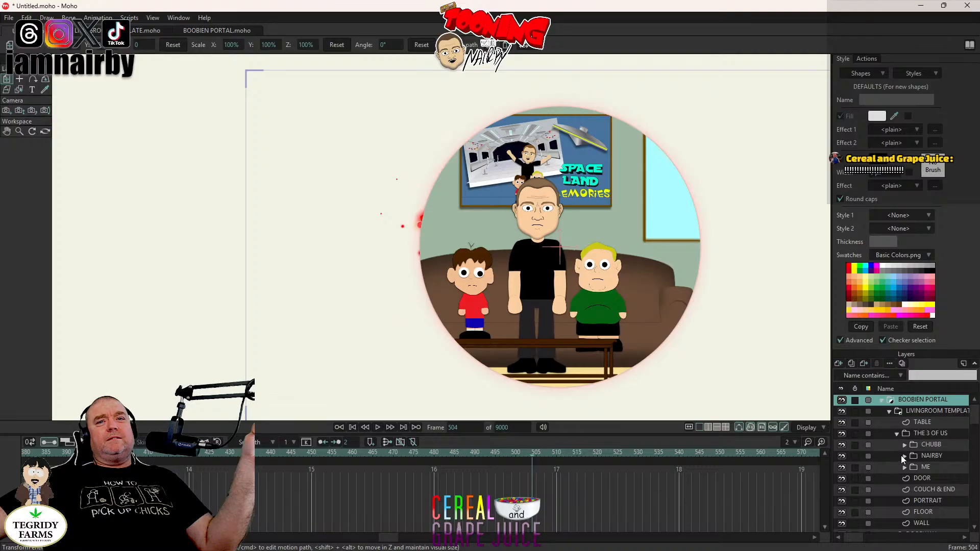
pyautogui.scroll(-2, 932, 492)
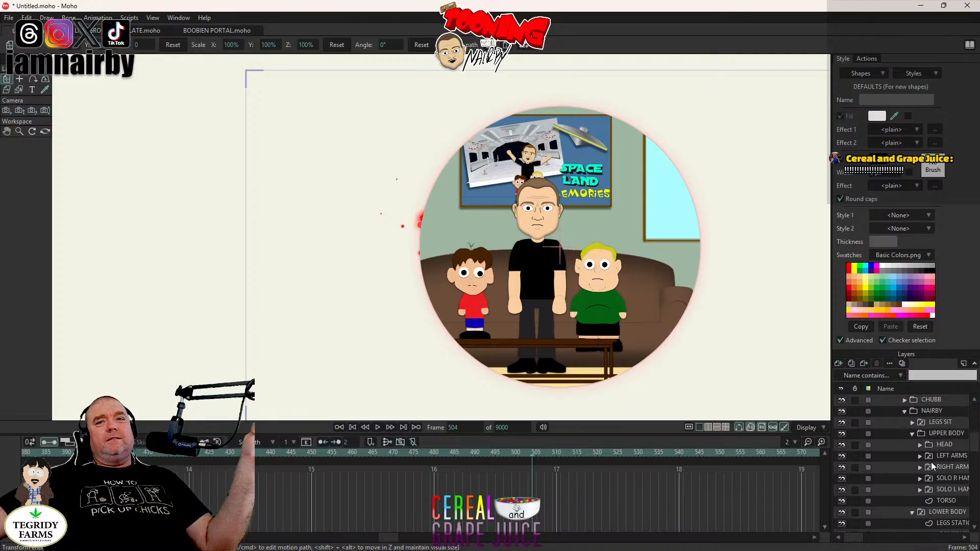
pyautogui.click(921, 445)
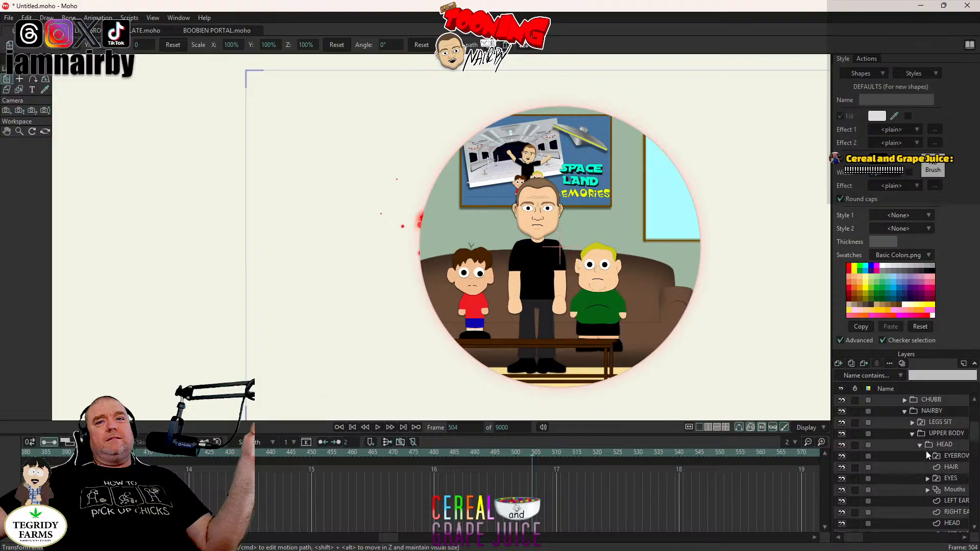
pyautogui.click(928, 479)
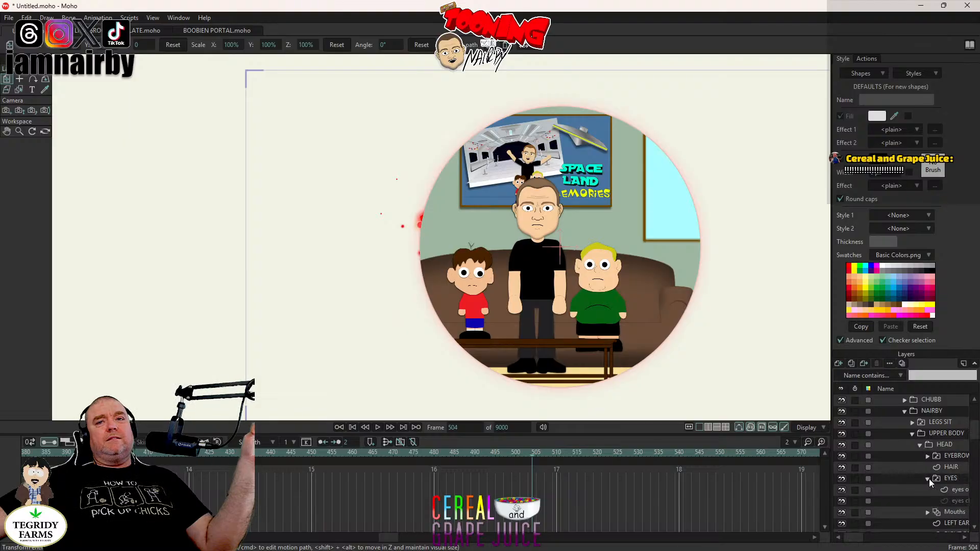
pyautogui.click(957, 491)
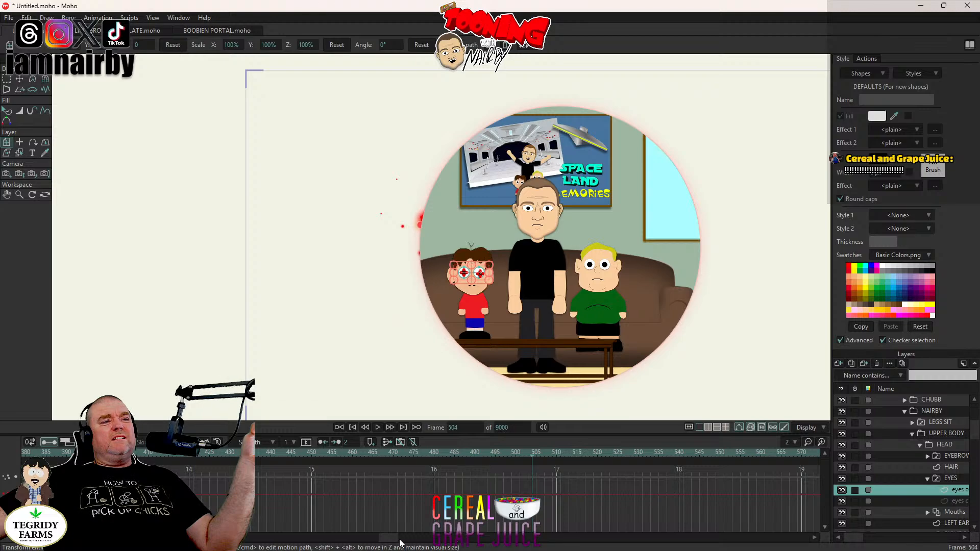
pyautogui.moveTo(400, 542); pyautogui.dragTo(148, 540)
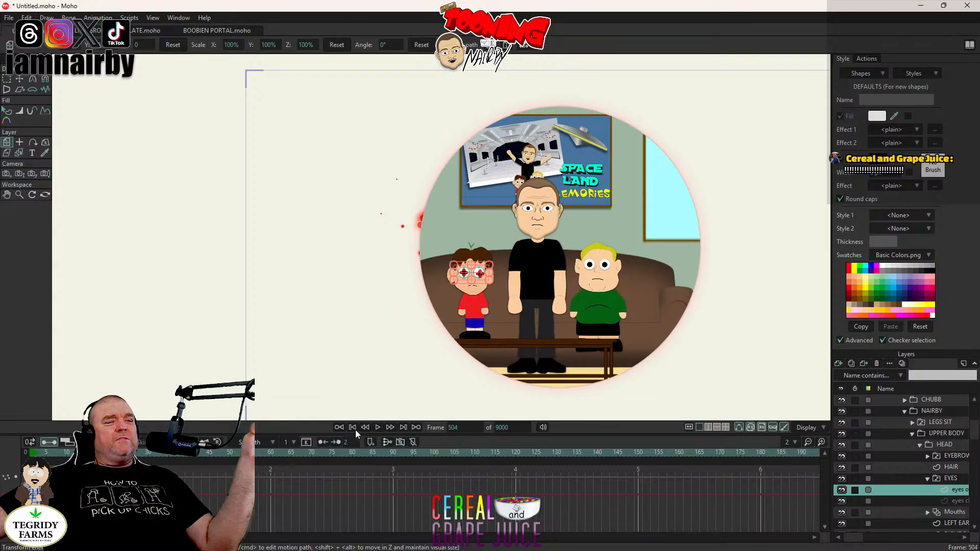
pyautogui.click(20, 80)
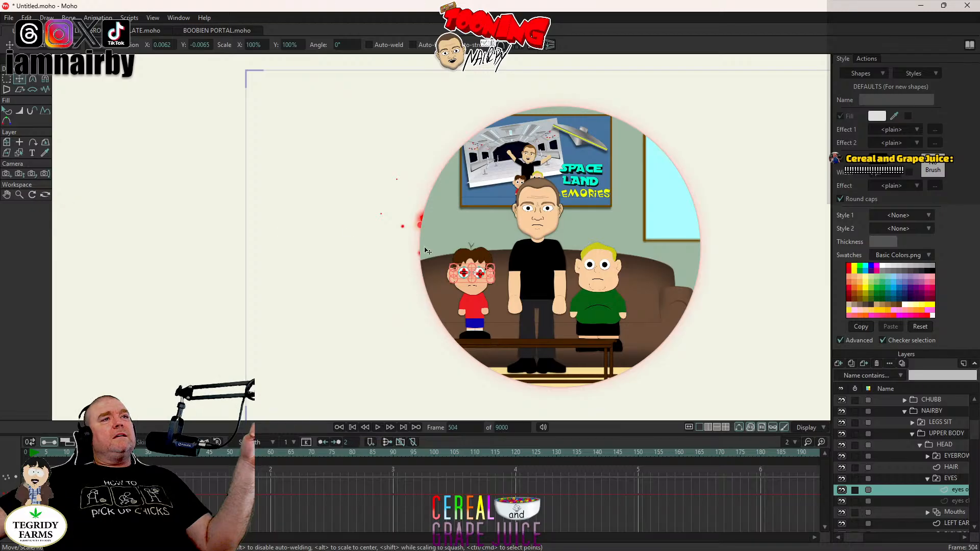
pyautogui.scroll(5, 455, 258)
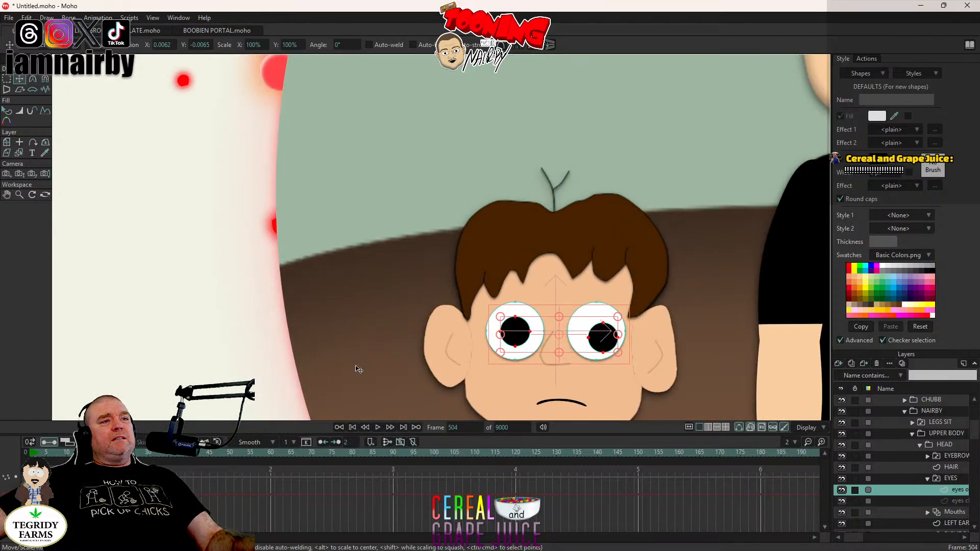
# Step: At frame 0, set the Y position of NAIRBY's selected pupil points to 0
pyautogui.click(353, 428)
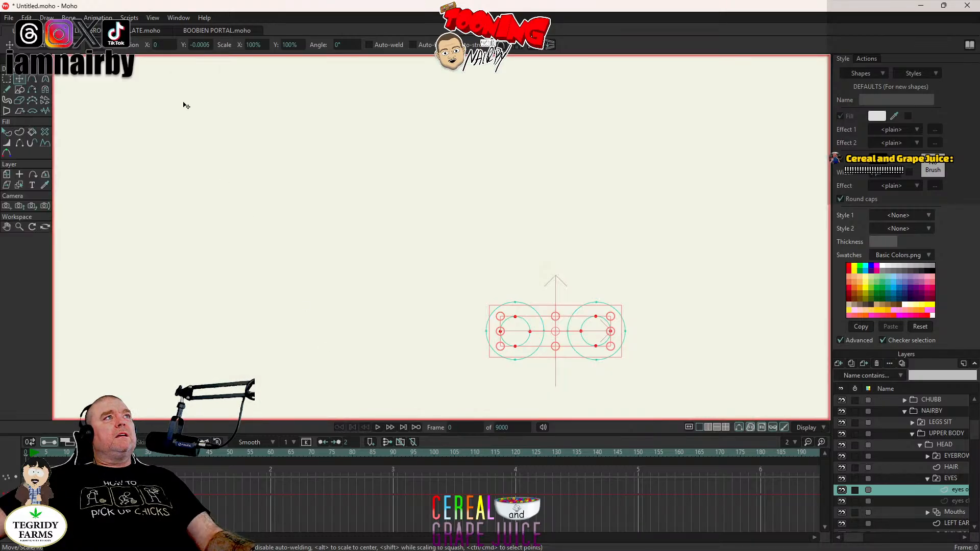
pyautogui.scroll(5, 384, 164)
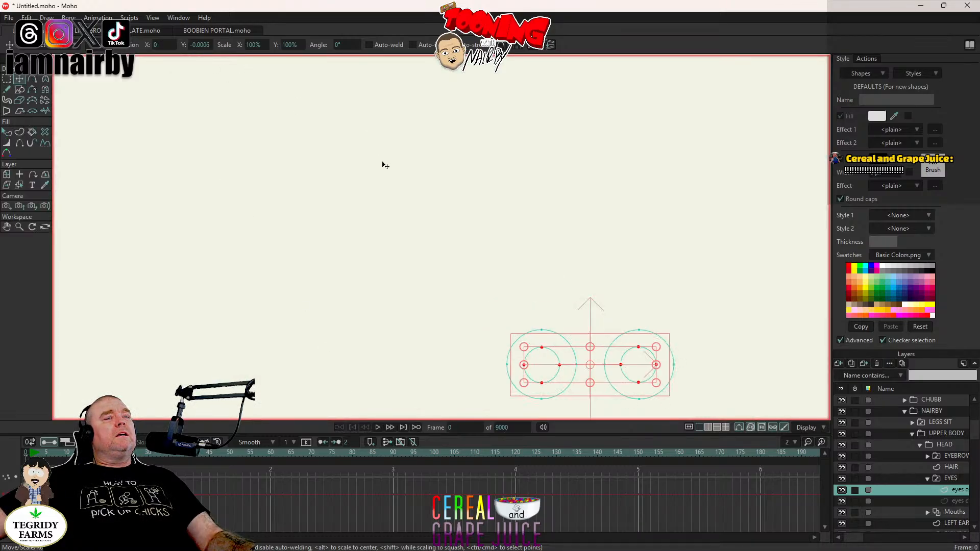
pyautogui.moveTo(398, 180); pyautogui.dragTo(298, 148)
pyautogui.scroll(-4, 371, 229)
pyautogui.moveTo(453, 273); pyautogui.dragTo(275, 206)
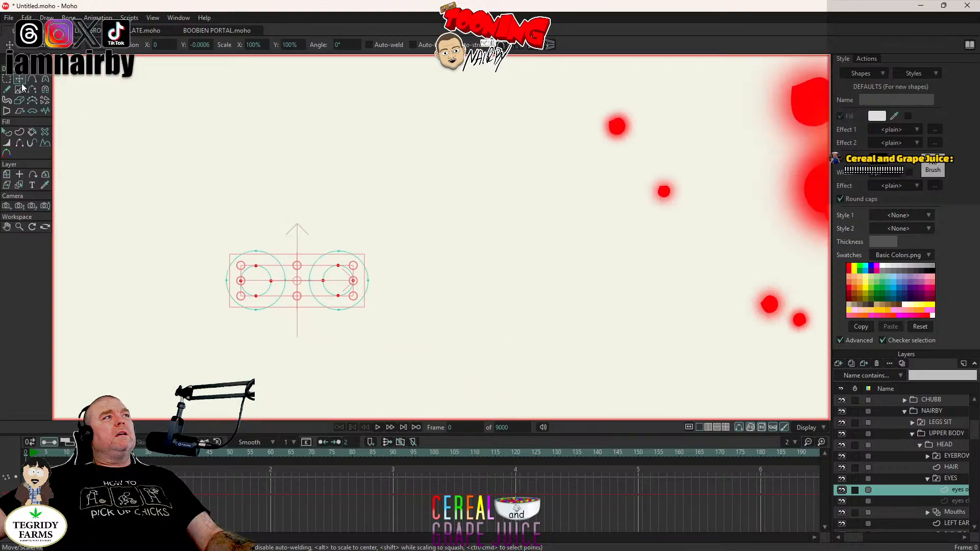
pyautogui.scroll(3, 218, 219)
pyautogui.moveTo(309, 241); pyautogui.dragTo(236, 200)
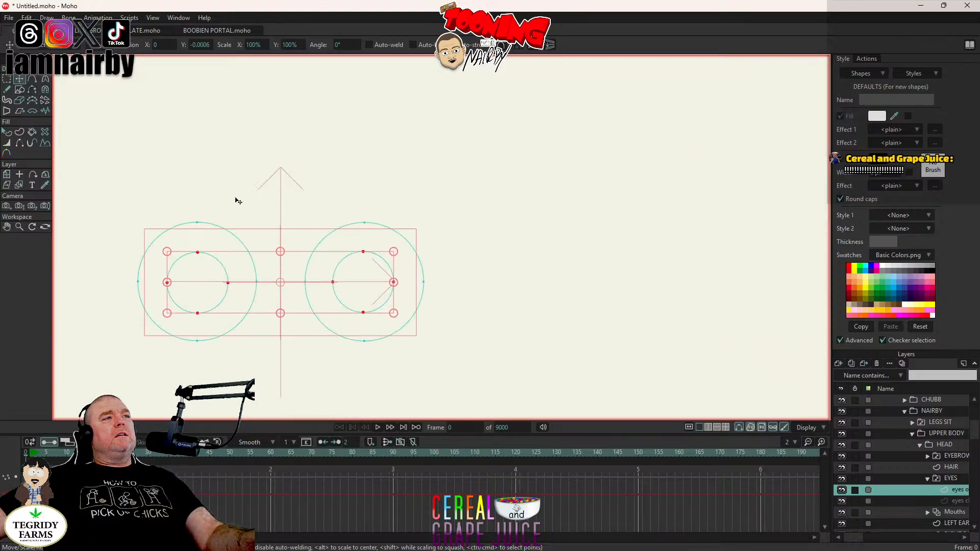
pyautogui.click(199, 45)
pyautogui.write('0')
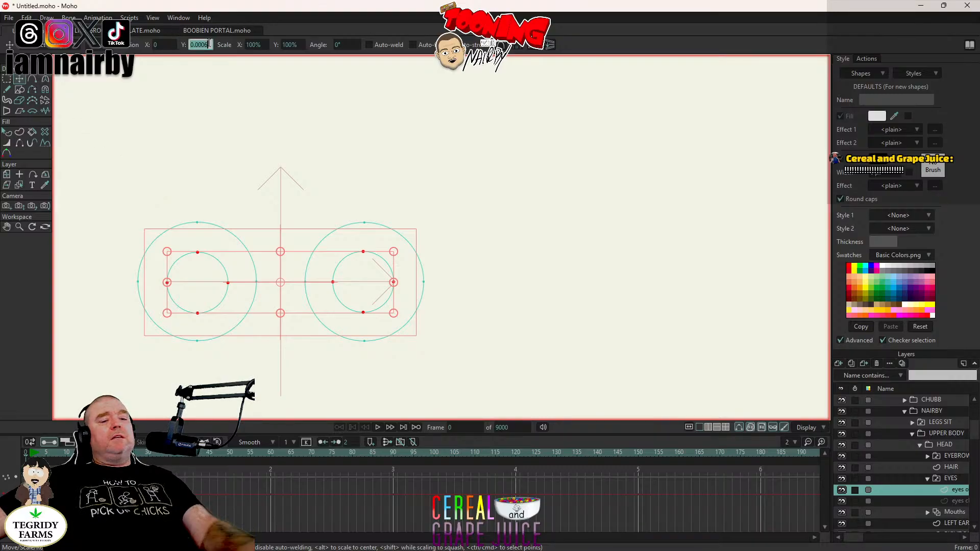
pyautogui.press('Return')
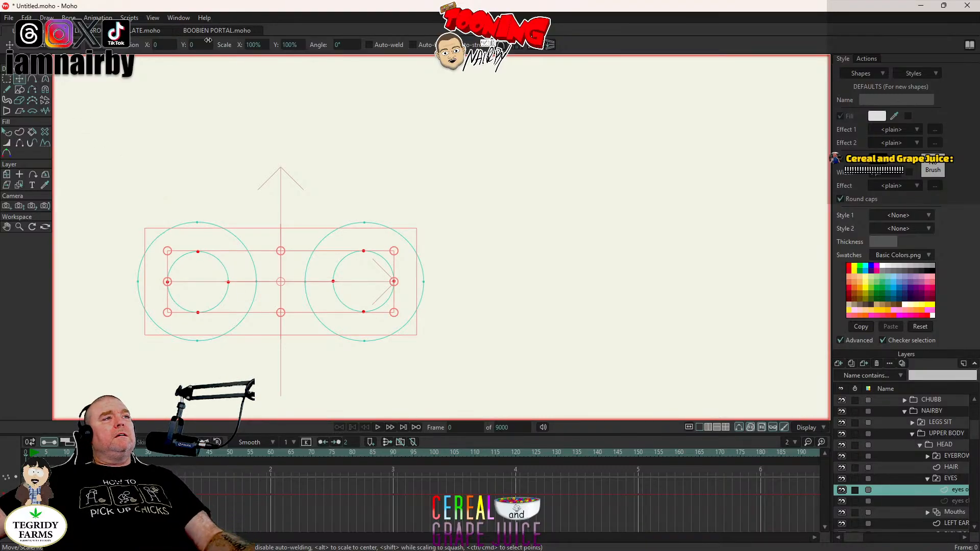
# Step: Go to frame 504 and delete the open-eyes layer's point keyframes between about frames 660 and 690
pyautogui.click(458, 427)
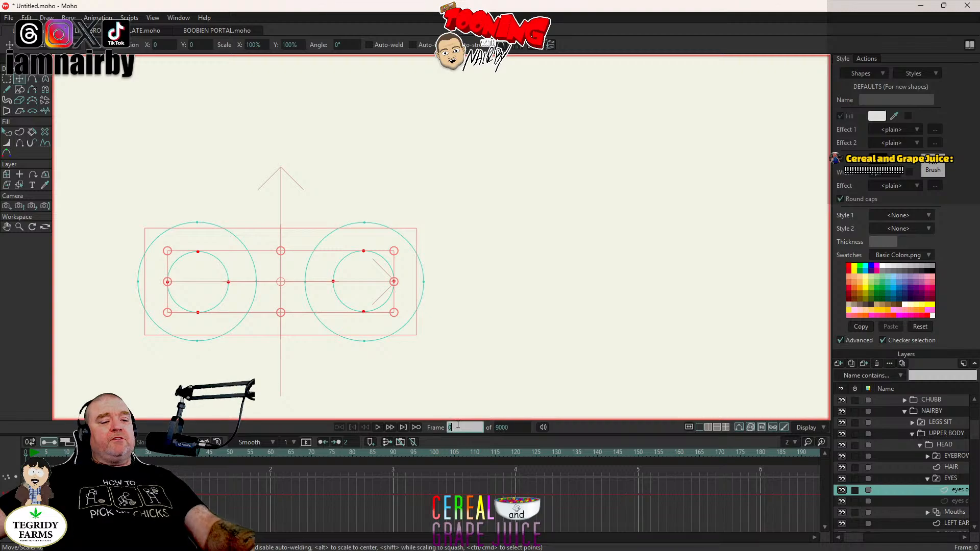
pyautogui.write('50')
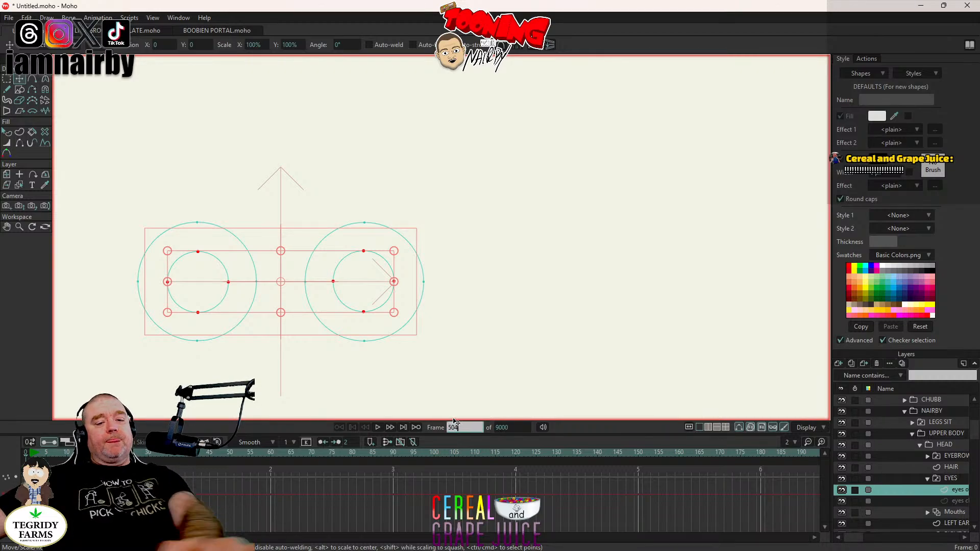
pyautogui.write('4')
pyautogui.press('Return')
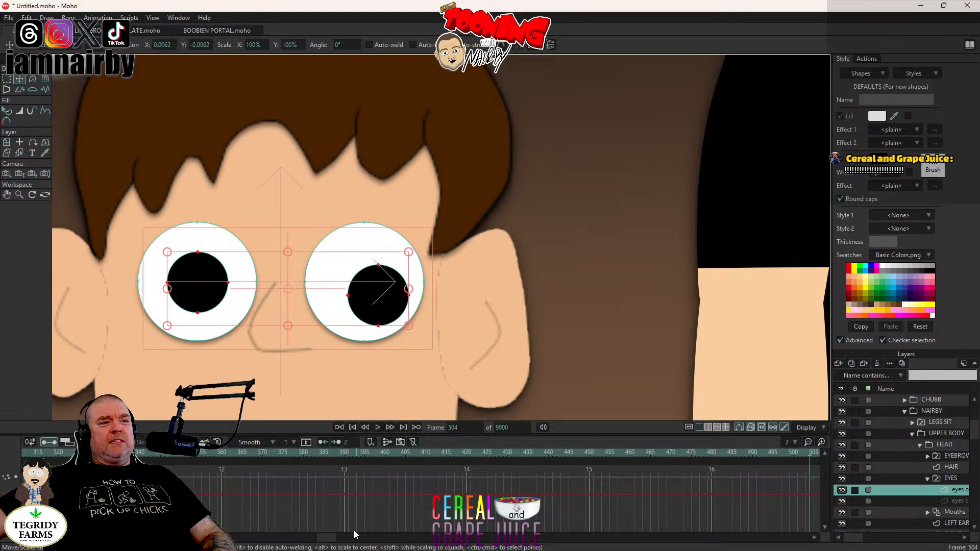
pyautogui.moveTo(323, 541); pyautogui.dragTo(579, 538)
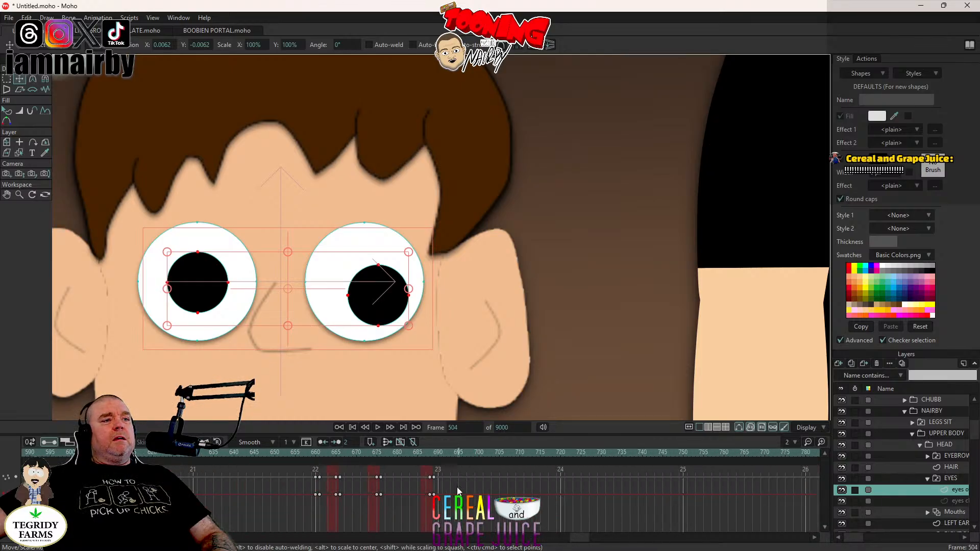
pyautogui.moveTo(436, 491); pyautogui.dragTo(252, 507)
pyautogui.press('Delete')
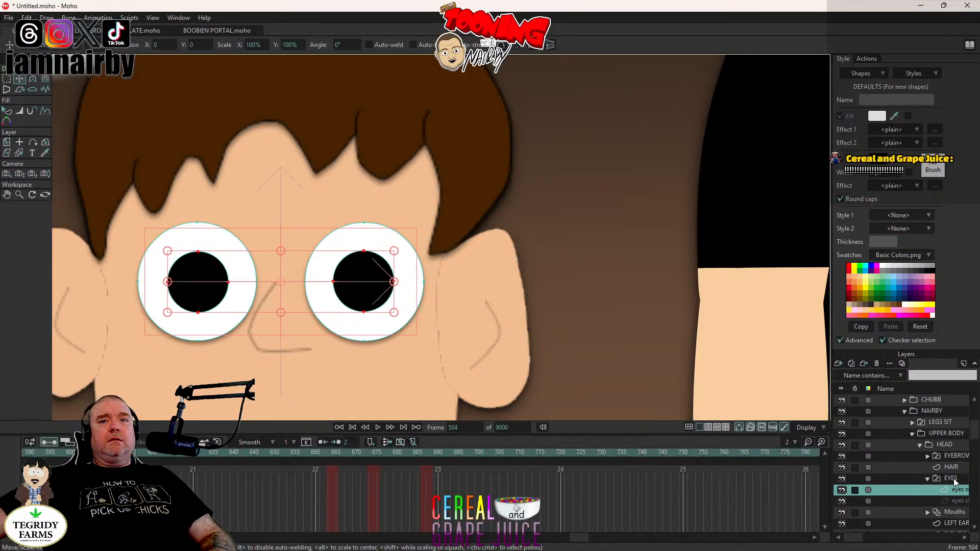
# Step: Select NAIRBY's EYES group and delete its switch keyframes between about frames 660 and 690
pyautogui.hotkey('ctrl', 'd')
pyautogui.moveTo(297, 469); pyautogui.dragTo(569, 515)
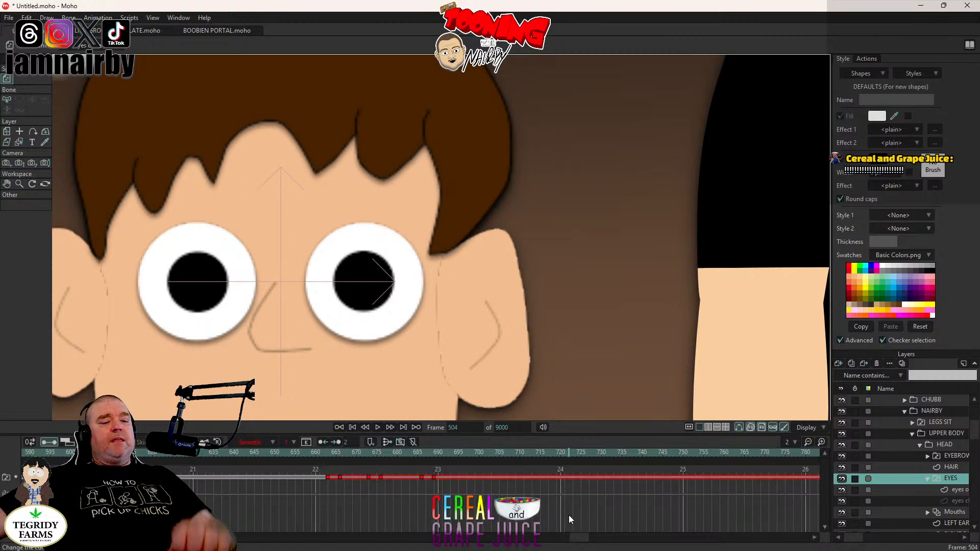
pyautogui.press('Delete')
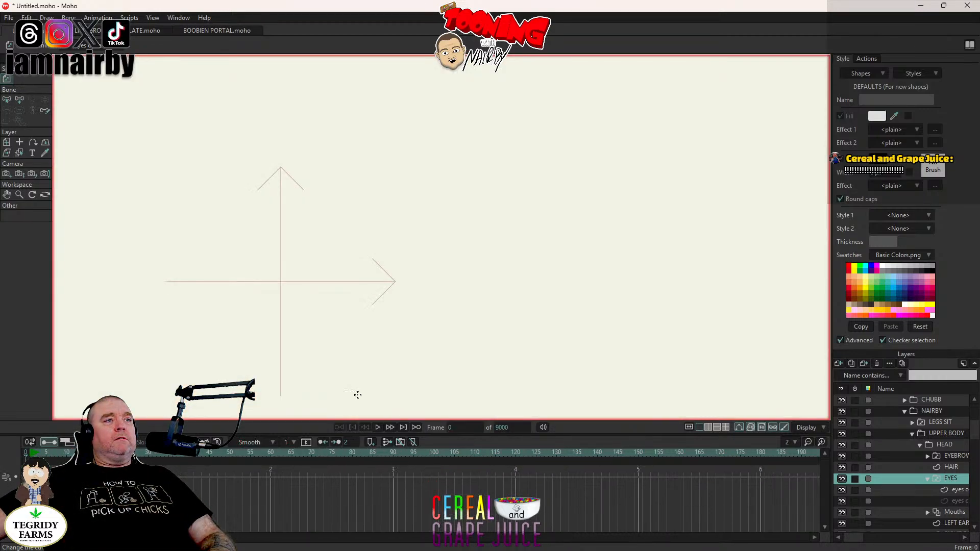
# Step: Rewind to frame 0 and jump to frame 500 to check the characters inside the portal
pyautogui.click(353, 427)
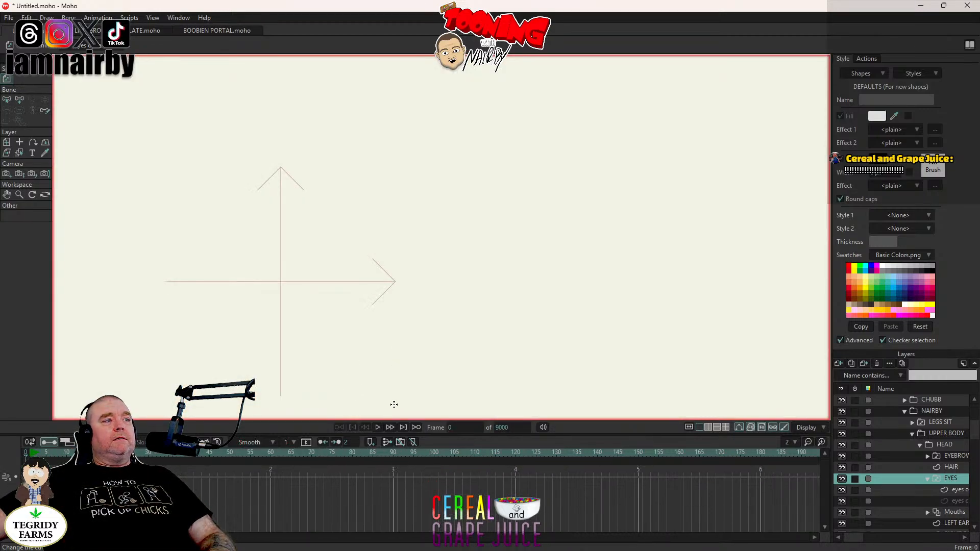
pyautogui.click(463, 427)
pyautogui.write('500')
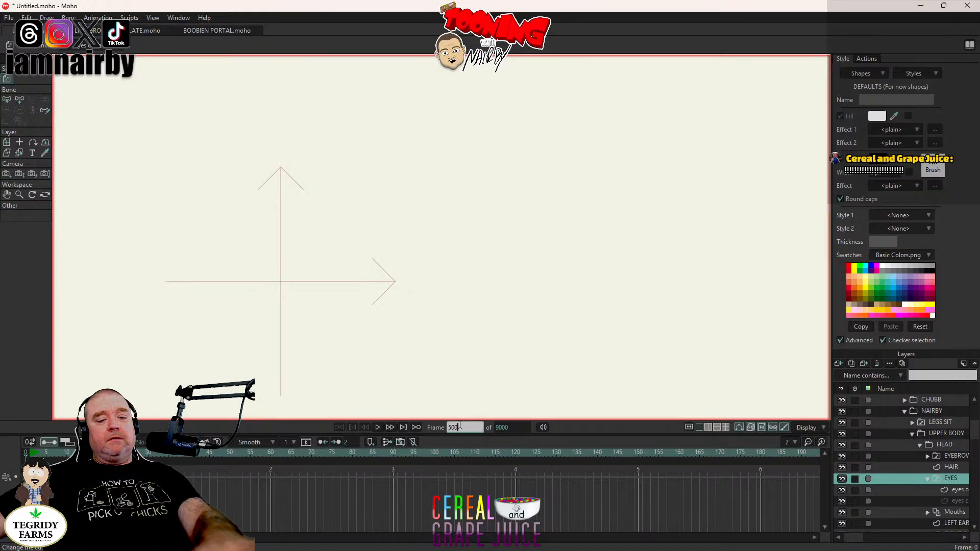
pyautogui.press('Return')
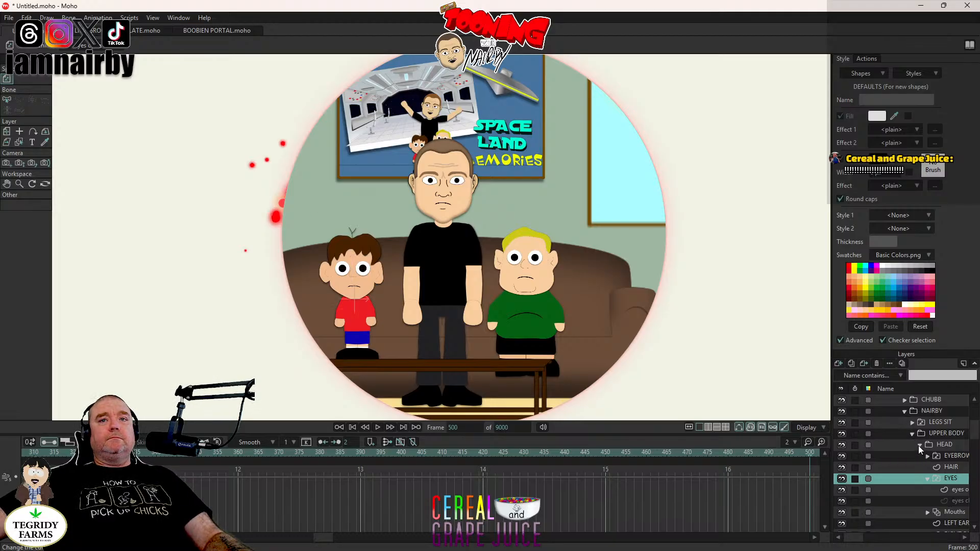
# Step: Collapse the expanded character, THE 3 OF US and LIVINGROOM TEMPLATE groups so only BOOBIEN PORTAL remains listed
pyautogui.click(919, 445)
pyautogui.click(912, 434)
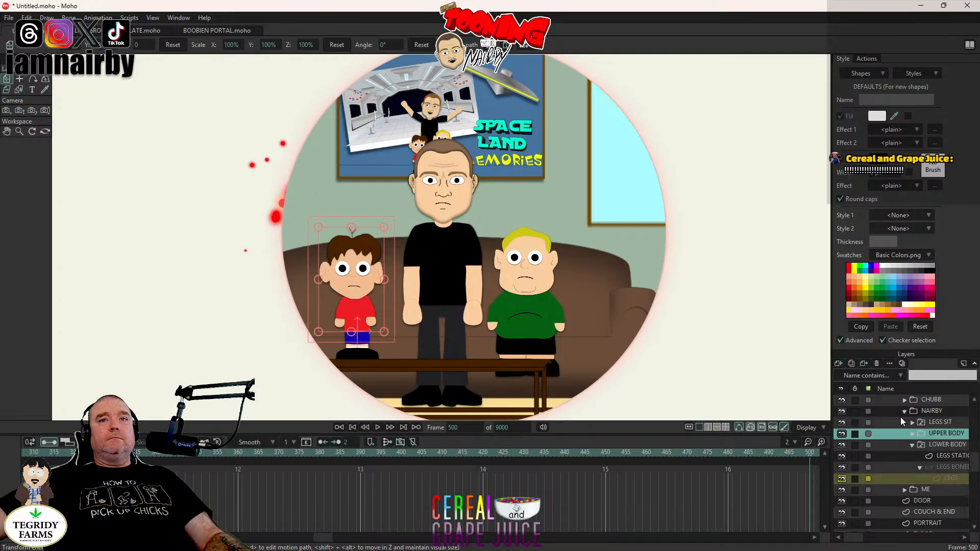
pyautogui.click(905, 412)
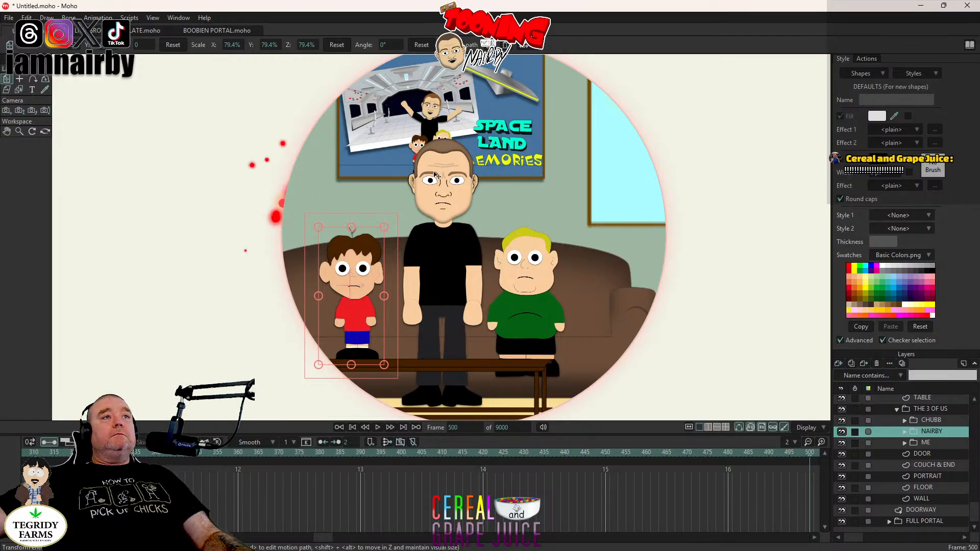
pyautogui.scroll(-5, 672, 302)
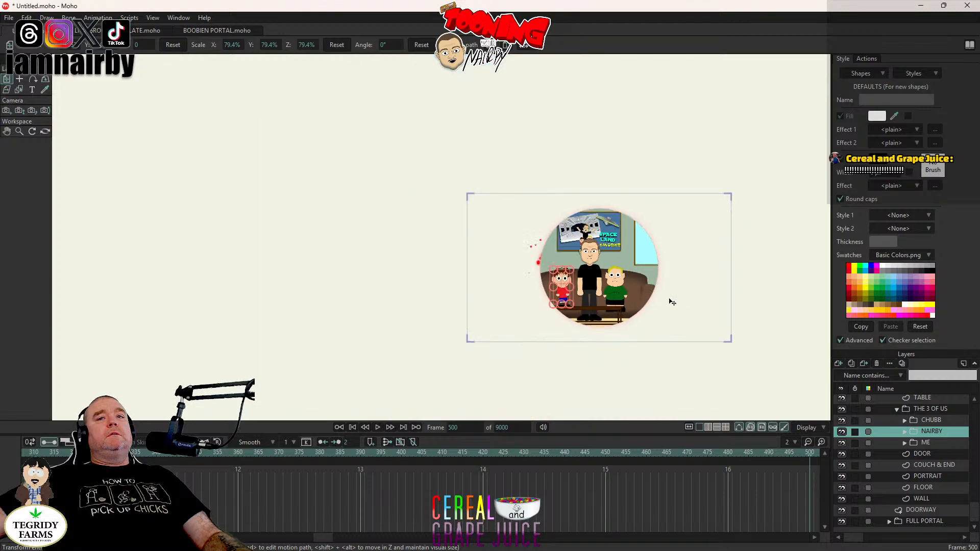
pyautogui.click(897, 411)
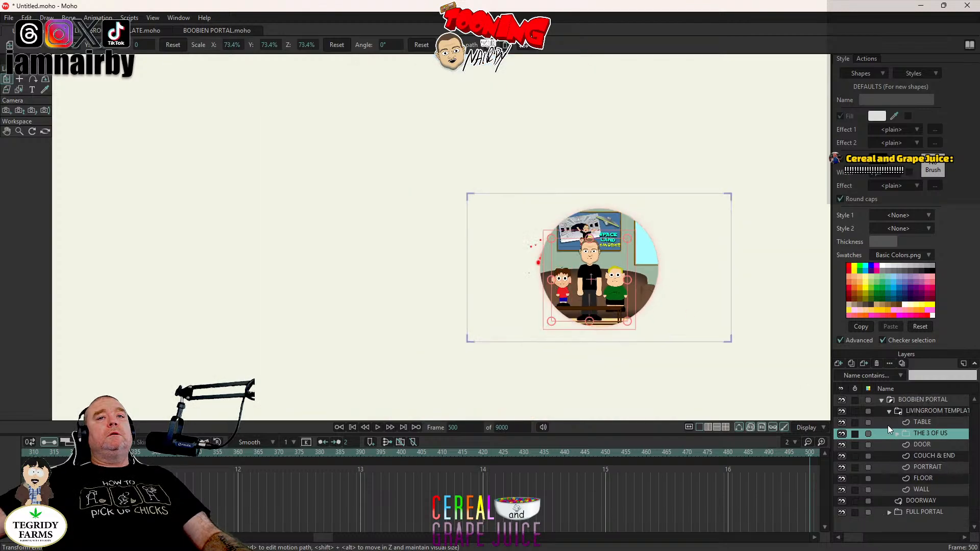
pyautogui.click(890, 410)
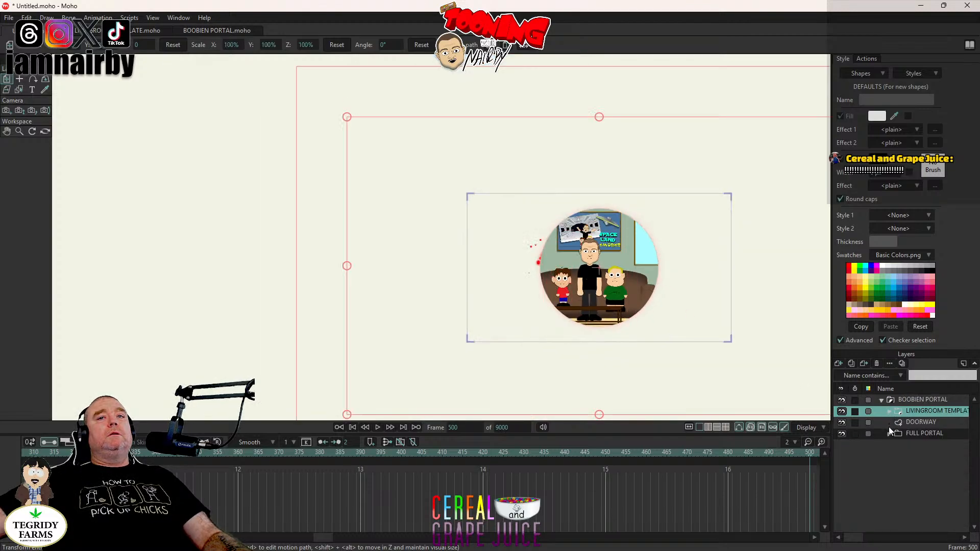
pyautogui.click(881, 400)
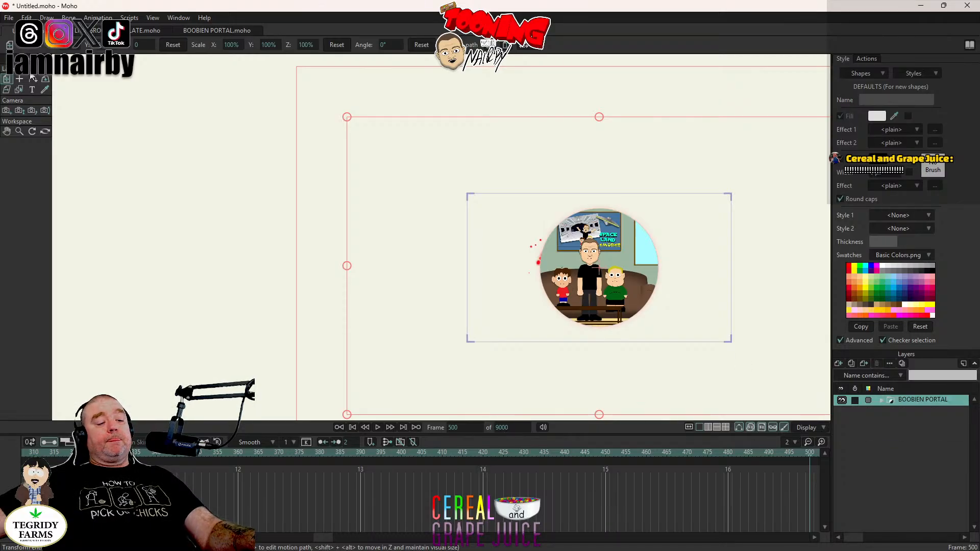
# Step: Save the combined portal document as BOOBIEN PORTALS
pyautogui.hotkey('ctrl', 's')
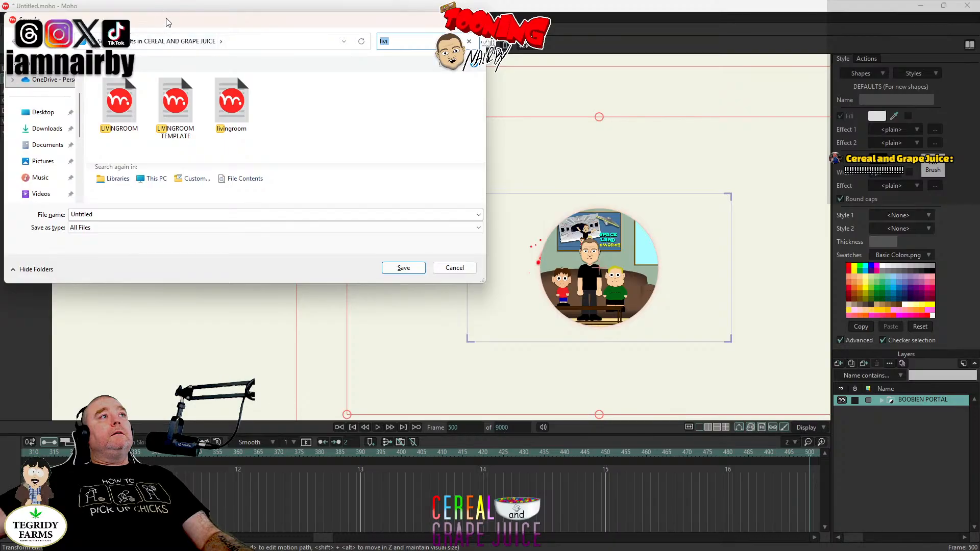
pyautogui.press('Escape')
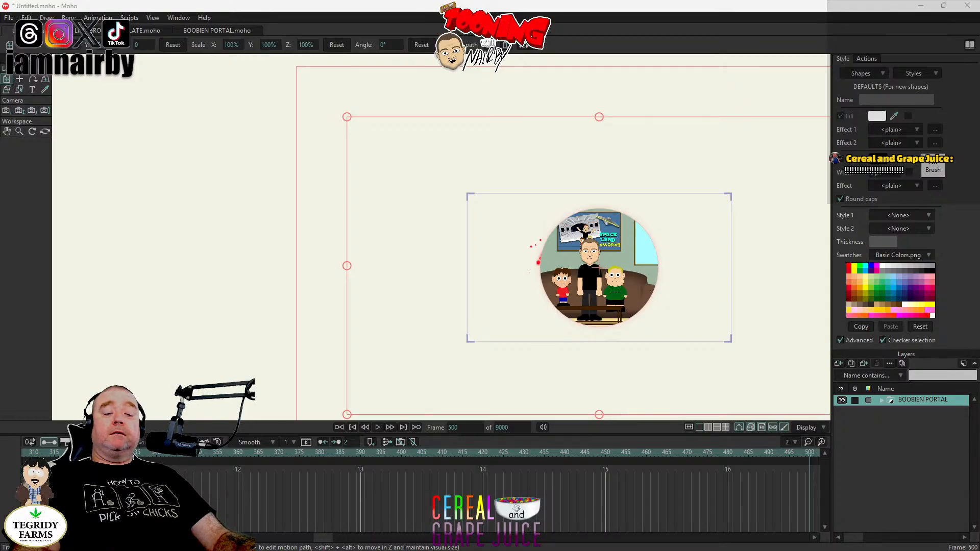
pyautogui.press('Return')
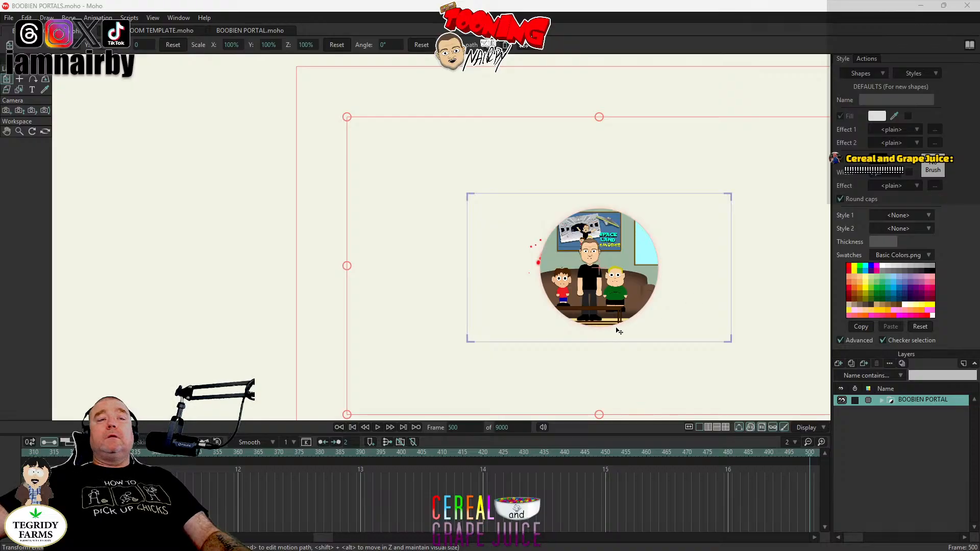
# Step: Close the other open documents, keeping BOOBIEN PORTALS.moho, and open SILICONE.moho
pyautogui.moveTo(628, 246); pyautogui.dragTo(389, 232)
pyautogui.scroll(1, 389, 232)
pyautogui.scroll(2, 389, 232)
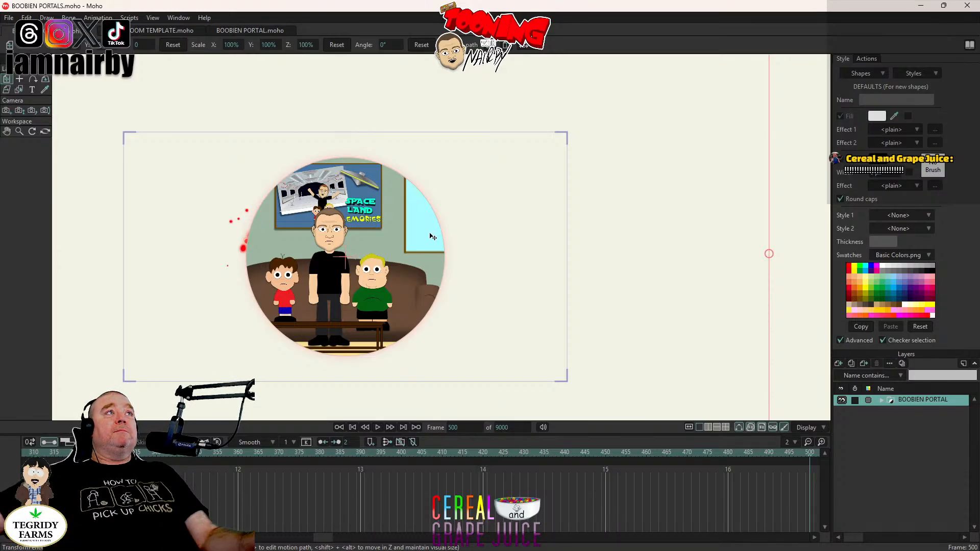
pyautogui.click(209, 31)
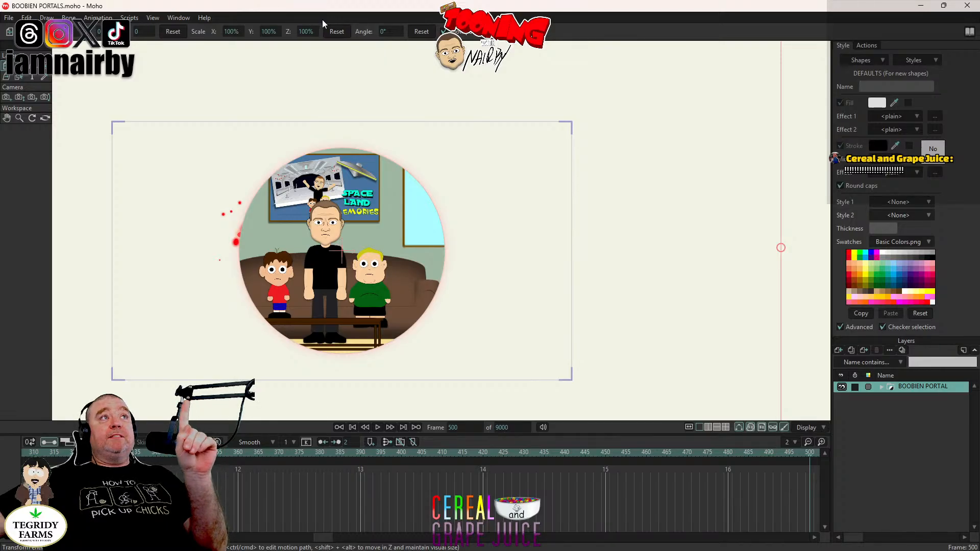
pyautogui.click(9, 19)
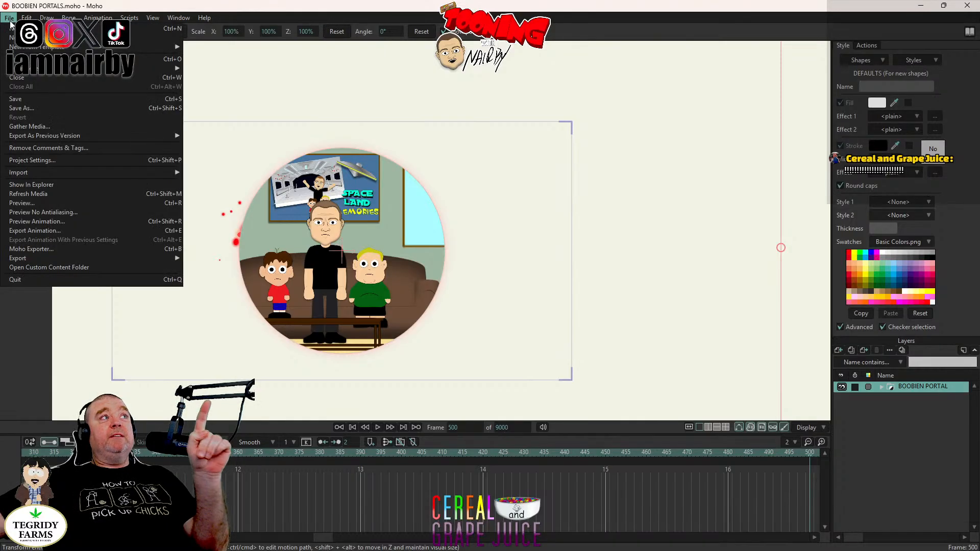
pyautogui.press('Escape')
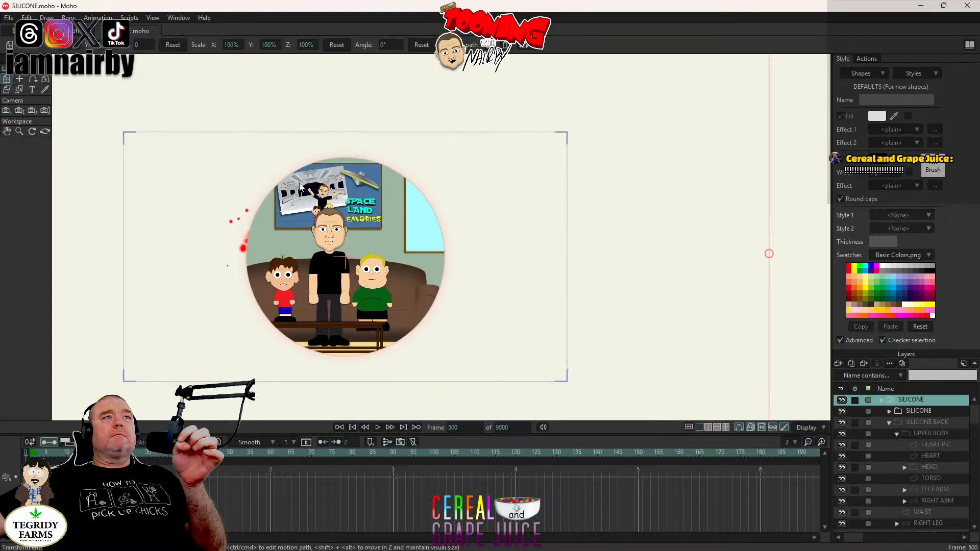
# Step: Collapse the top-level SILICONE group and copy the layer
pyautogui.click(881, 401)
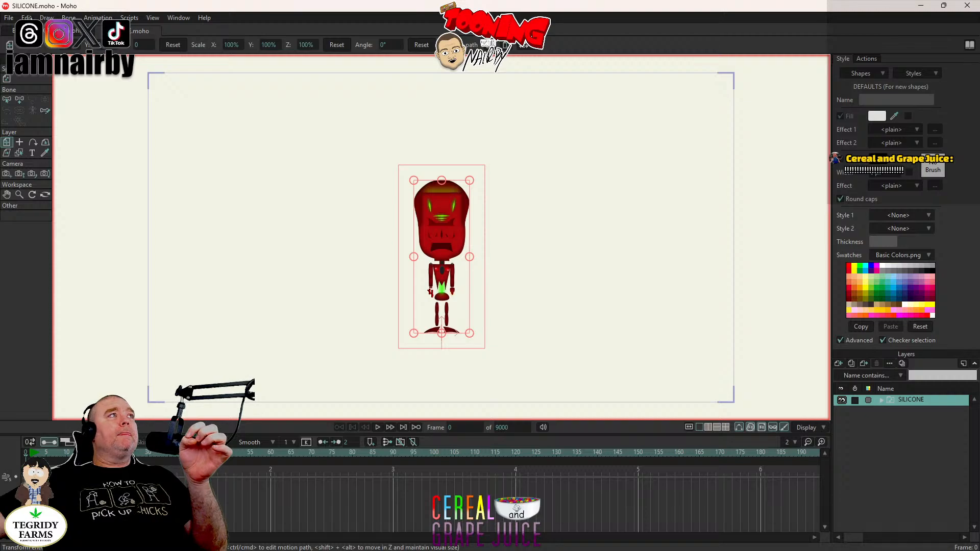
pyautogui.click(27, 17)
pyautogui.click(44, 100)
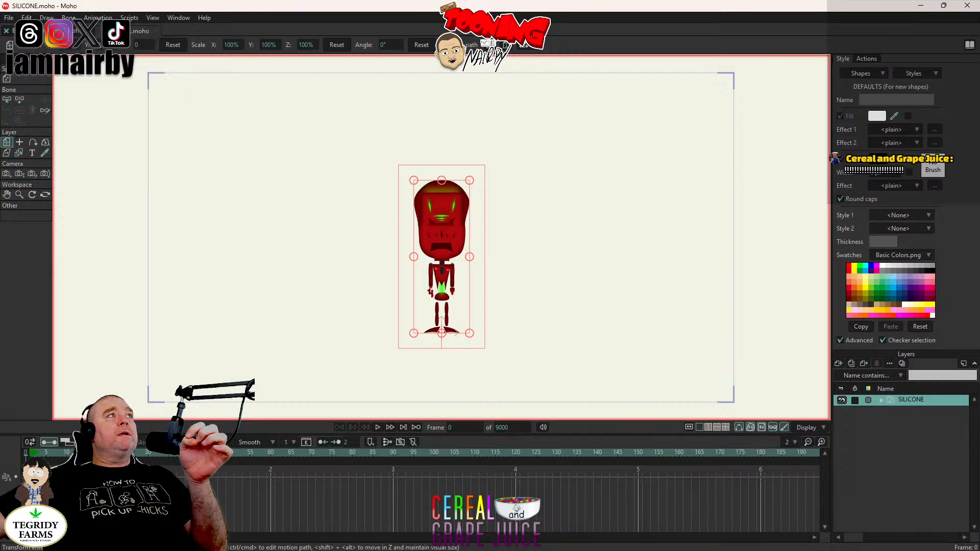
# Step: Close the BOOBIEN PORTALS document and create a new empty document
pyautogui.click(26, 30)
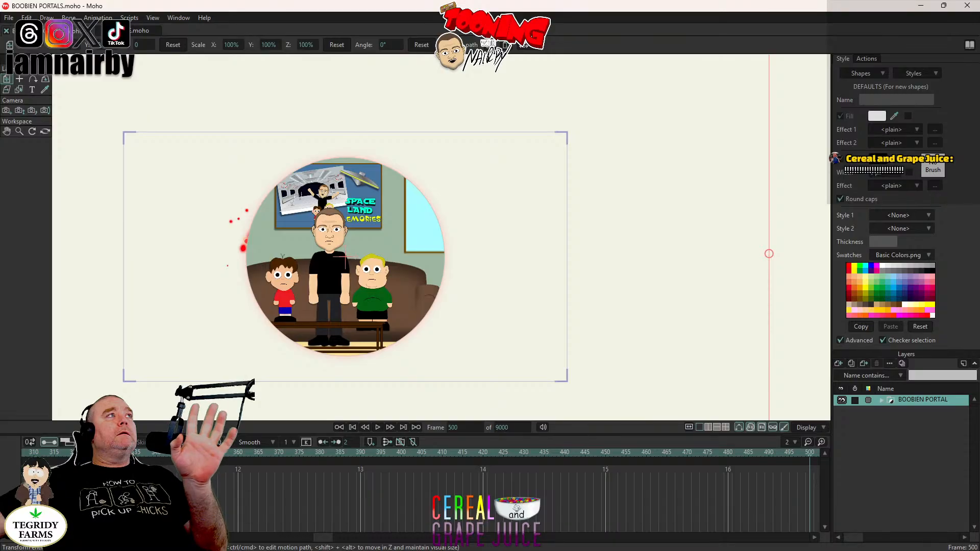
pyautogui.click(6, 31)
pyautogui.click(9, 17)
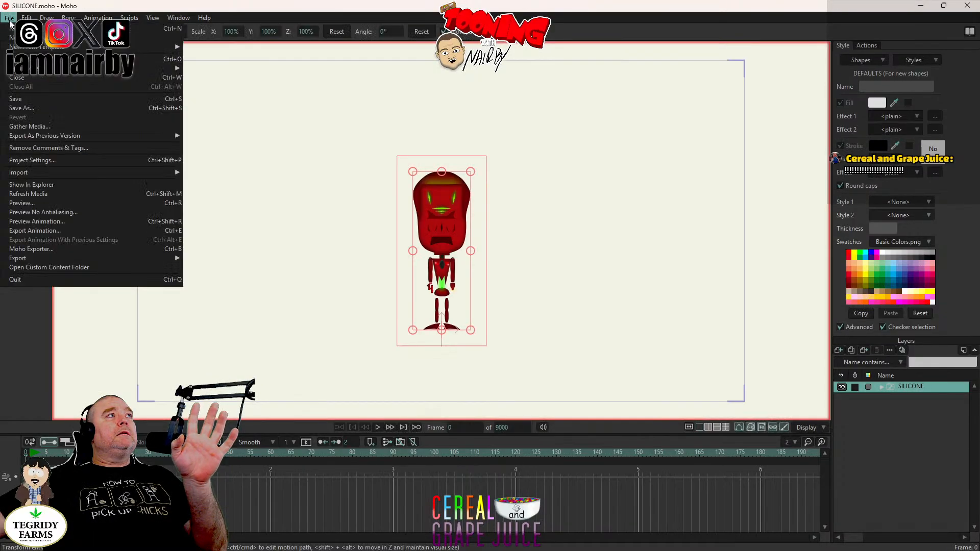
pyautogui.click(15, 28)
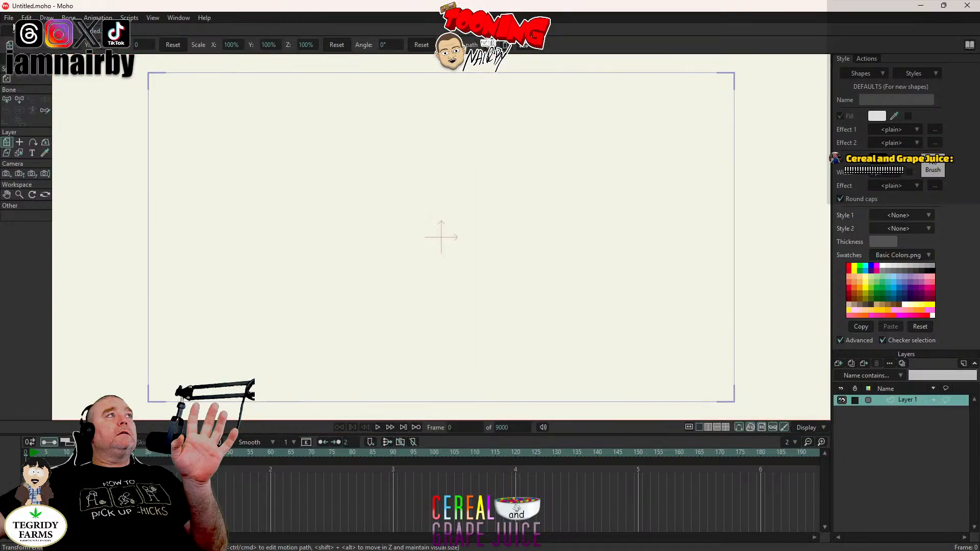
# Step: Paste the copied SILICONE layer into the new untitled document
pyautogui.click(9, 18)
pyautogui.moveTo(31, 46)
pyautogui.click(26, 18)
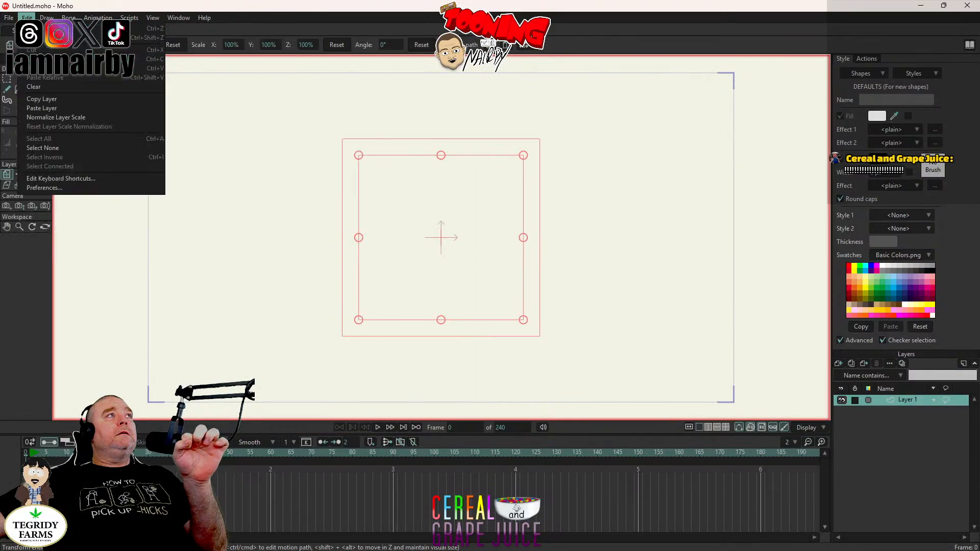
pyautogui.click(39, 108)
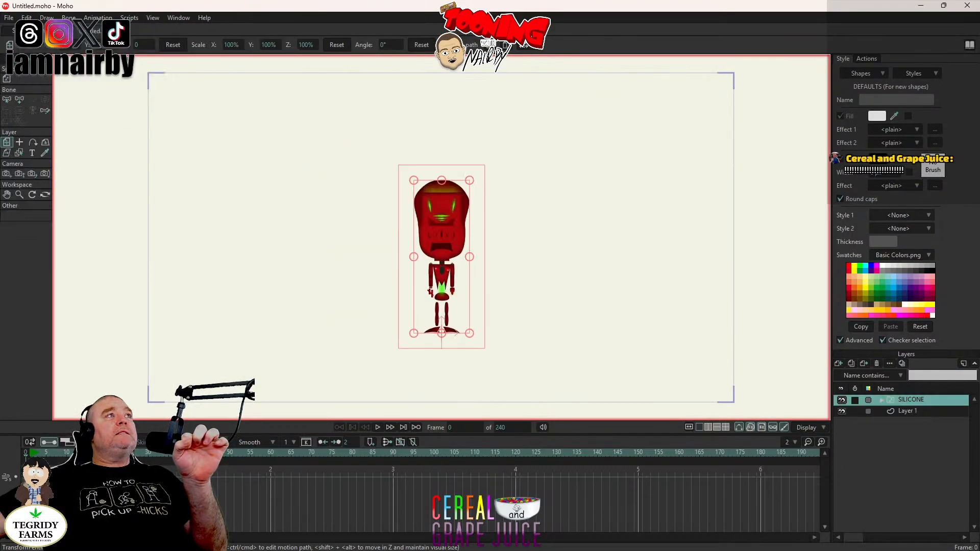
# Step: Return to the untitled document after viewing SILICONE.moho, and move Layer 1 above the SILICONE group
pyautogui.click(93, 31)
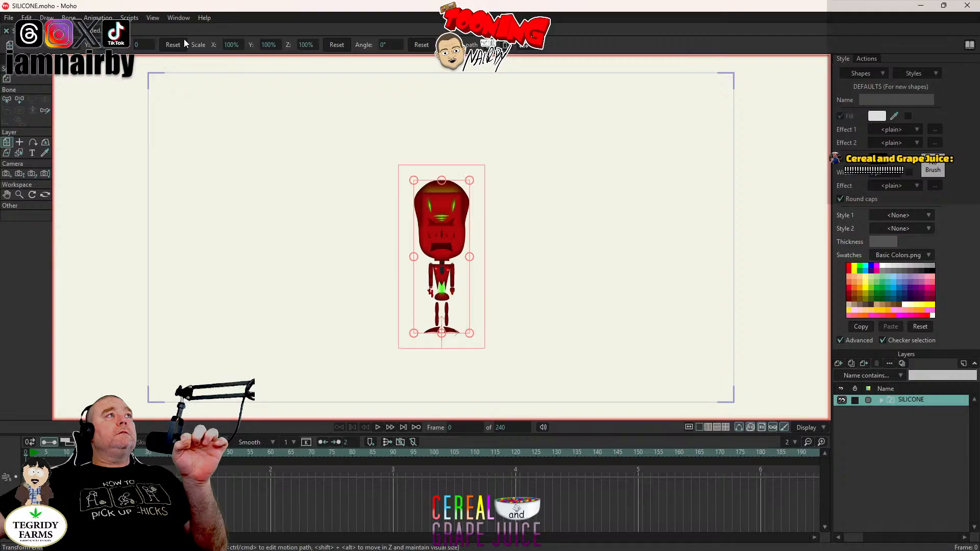
pyautogui.click(13, 31)
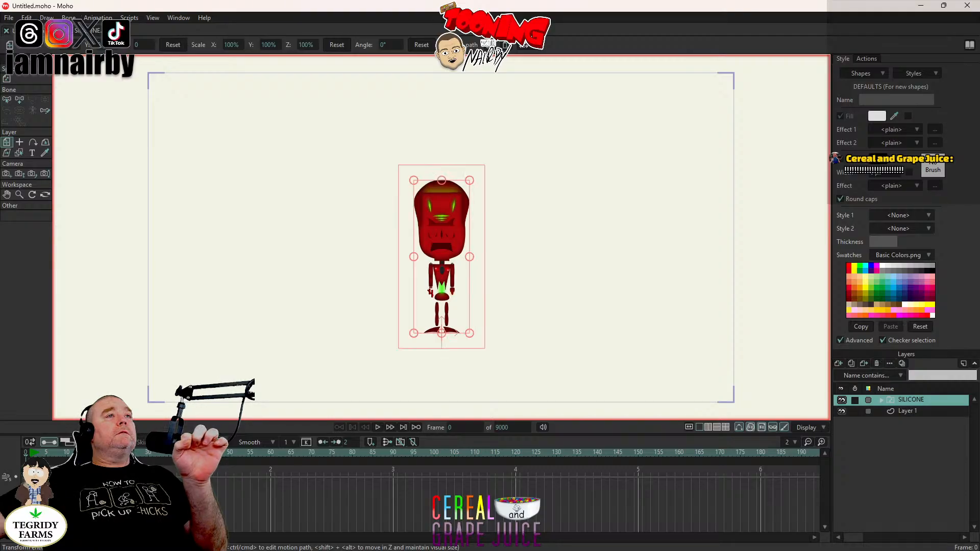
pyautogui.click(914, 411)
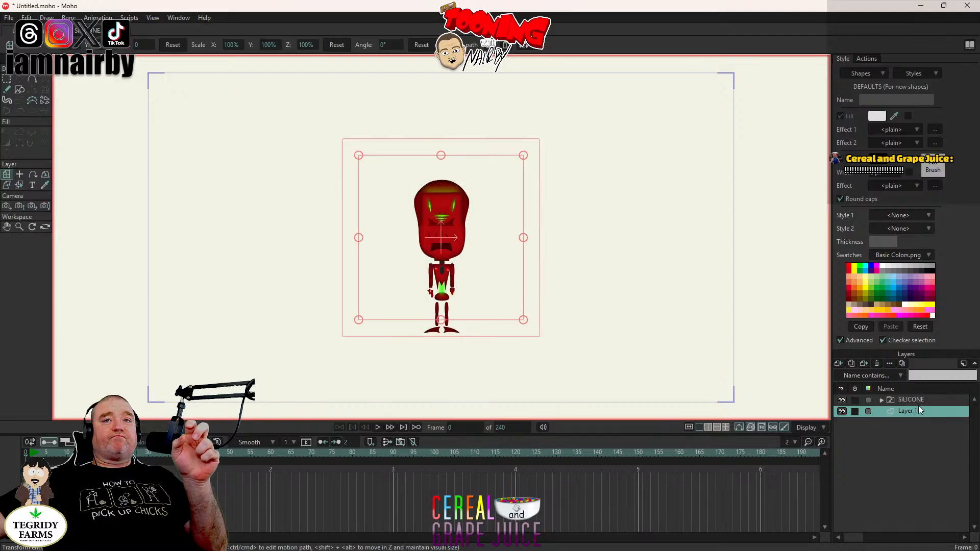
pyautogui.moveTo(919, 410); pyautogui.dragTo(936, 400)
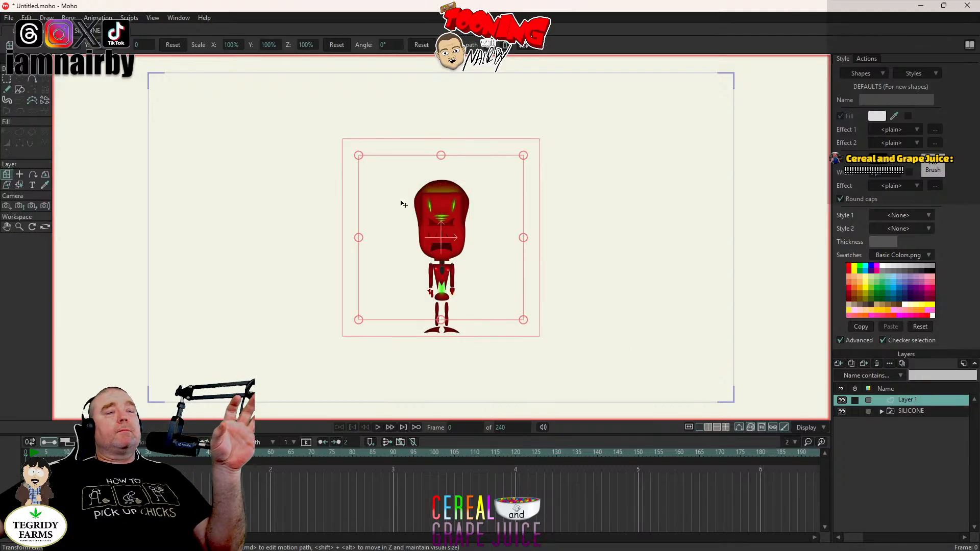
# Step: Expand the SILICONE group down to its front-view RIGHT ARM and select the RIGHT HAND layer
pyautogui.click(882, 411)
pyautogui.scroll(4, 485, 311)
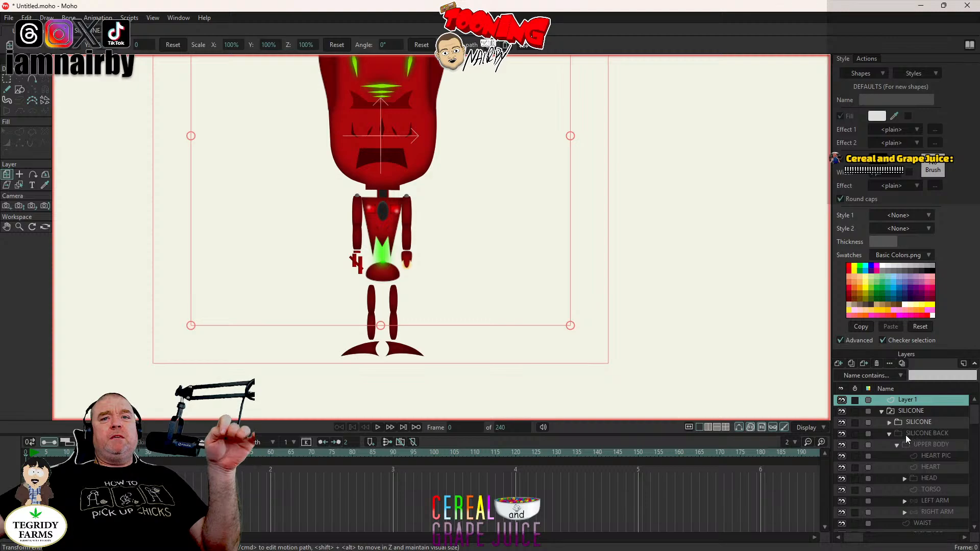
pyautogui.click(890, 434)
pyautogui.click(889, 423)
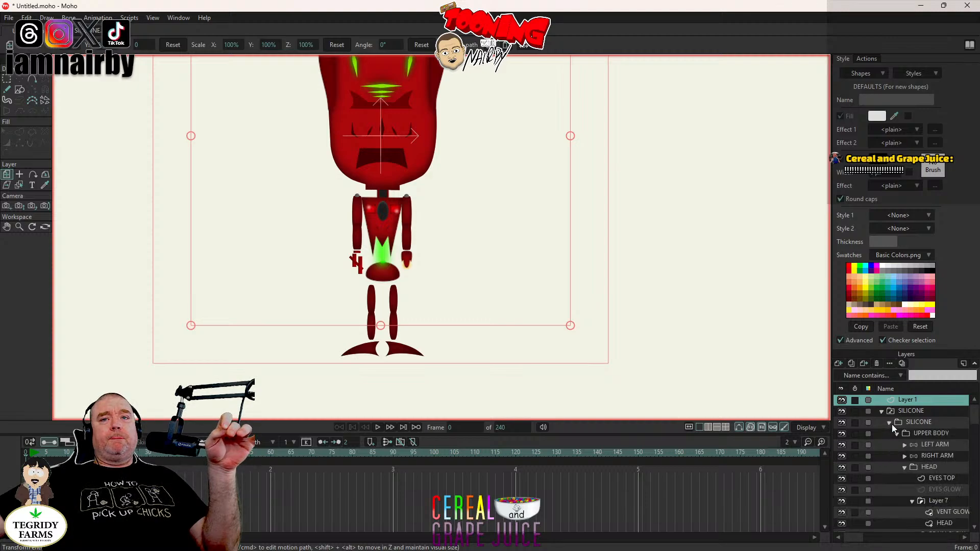
pyautogui.click(905, 467)
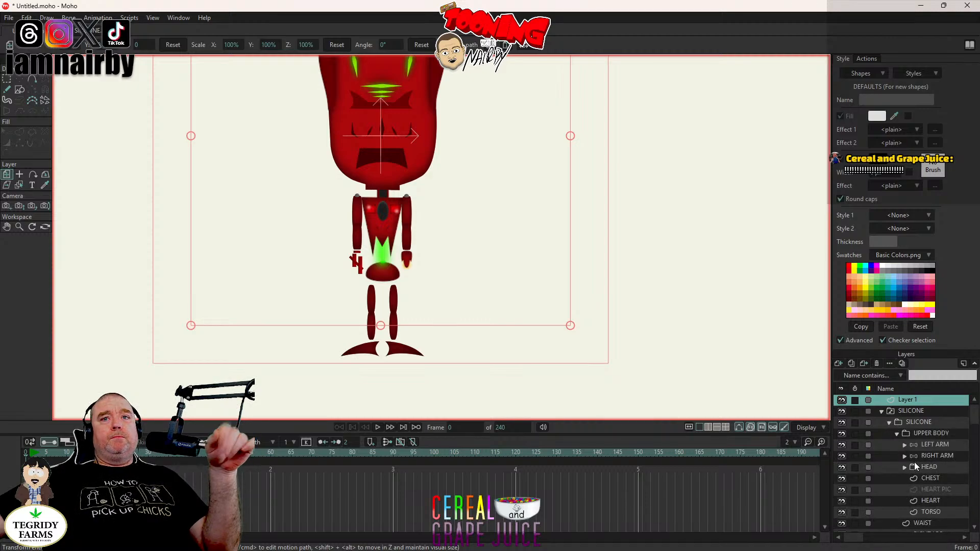
pyautogui.click(942, 446)
pyautogui.click(928, 456)
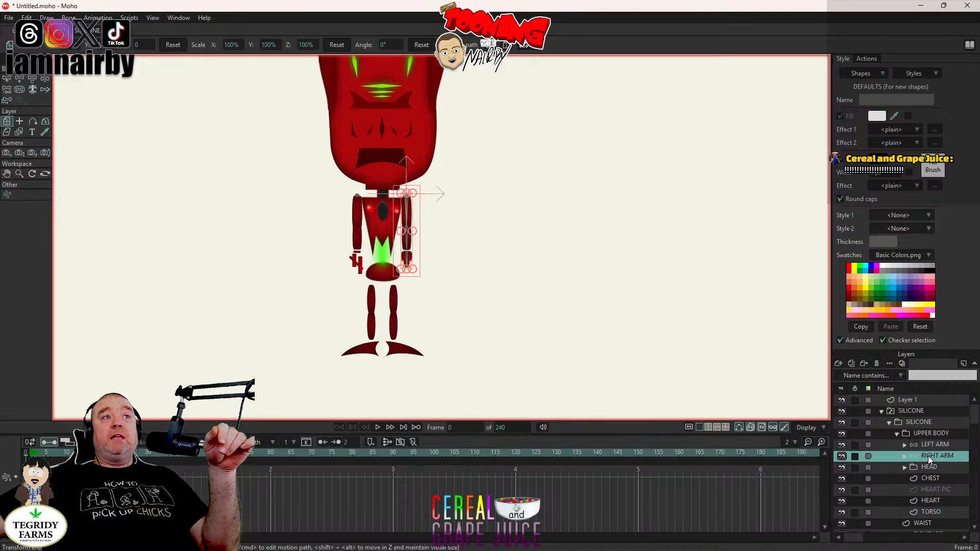
pyautogui.click(904, 456)
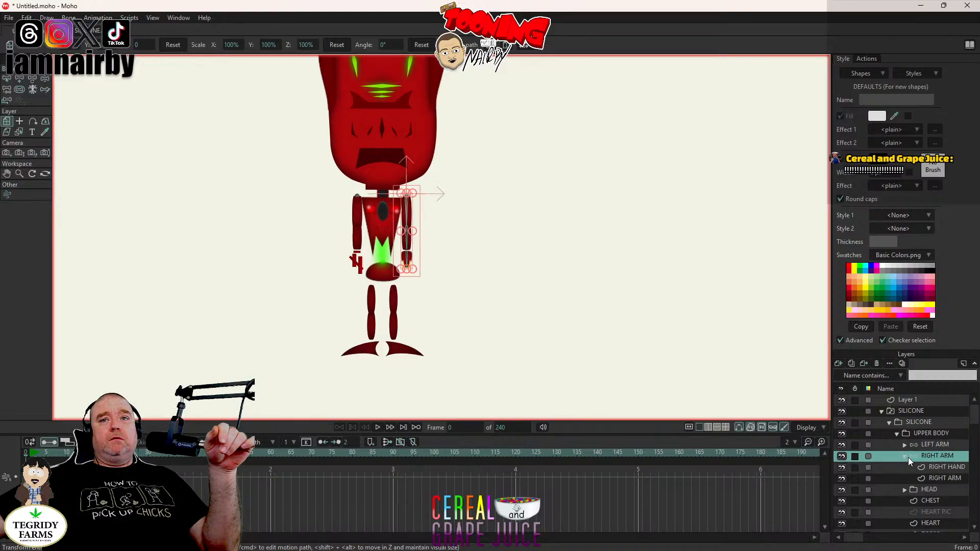
pyautogui.click(947, 467)
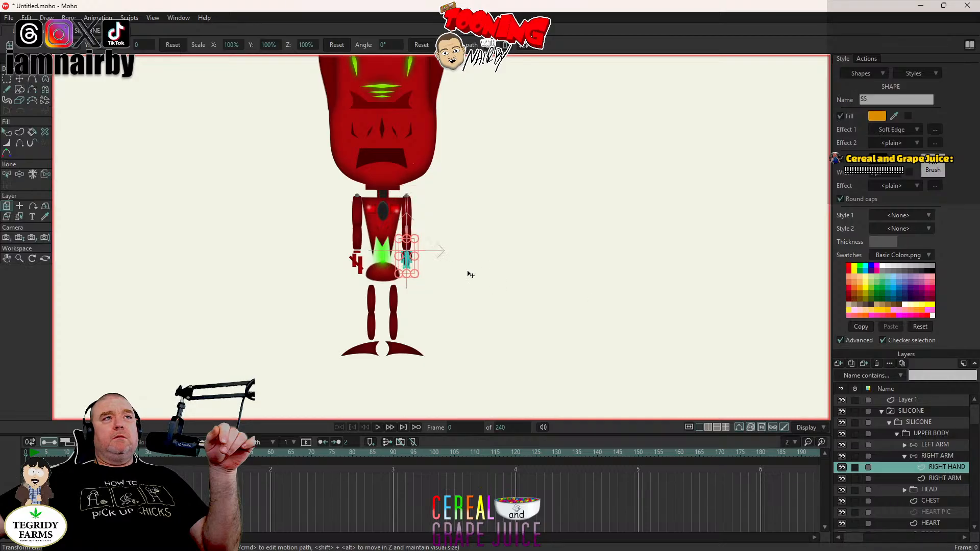
pyautogui.scroll(5, 470, 272)
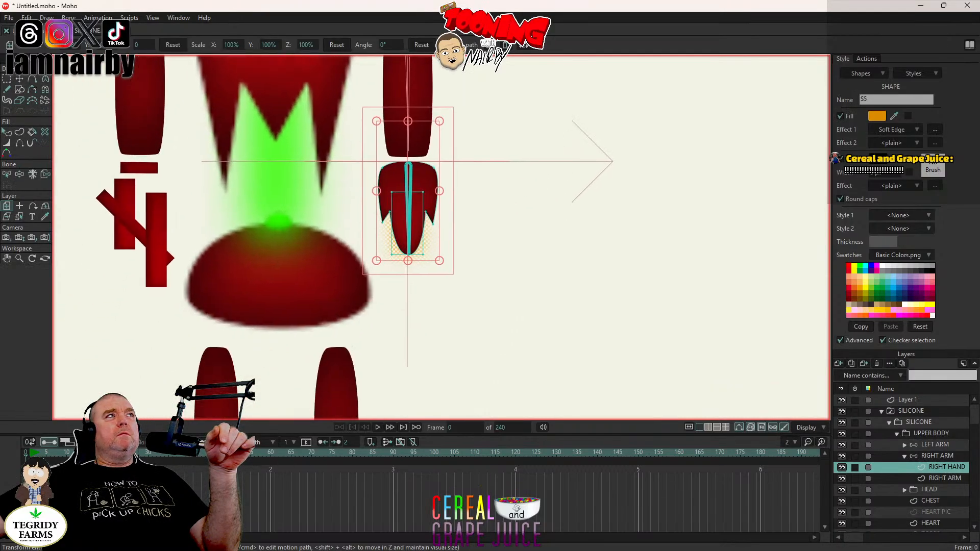
# Step: Select the orange glow shape on the right hand and check its fill colour's hex code without changing it
pyautogui.click(26, 17)
pyautogui.click(30, 149)
pyautogui.scroll(5, 409, 240)
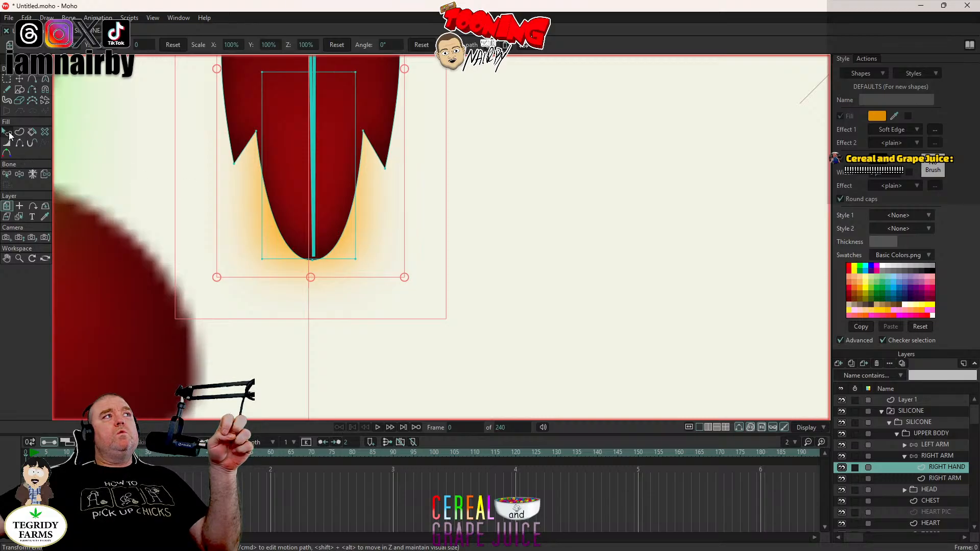
pyautogui.click(9, 135)
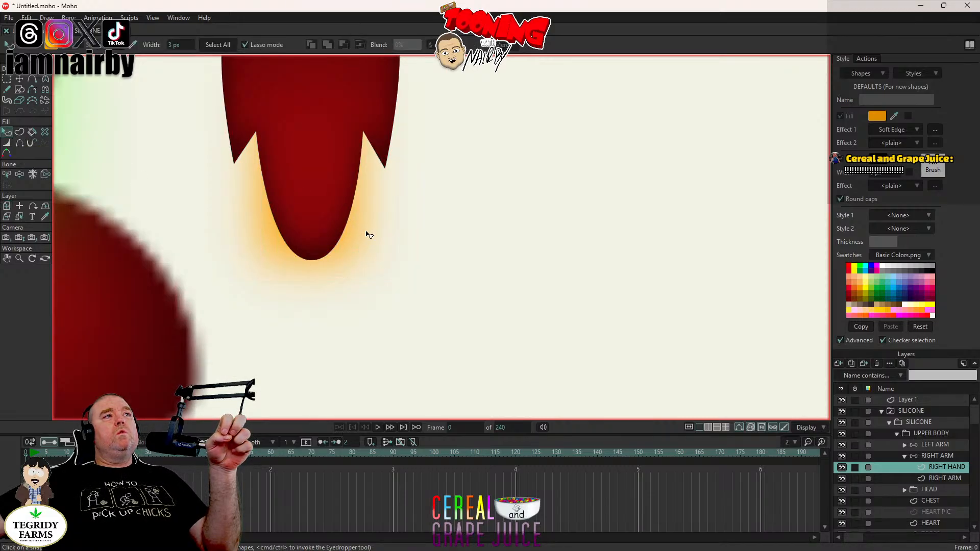
pyautogui.click(347, 240)
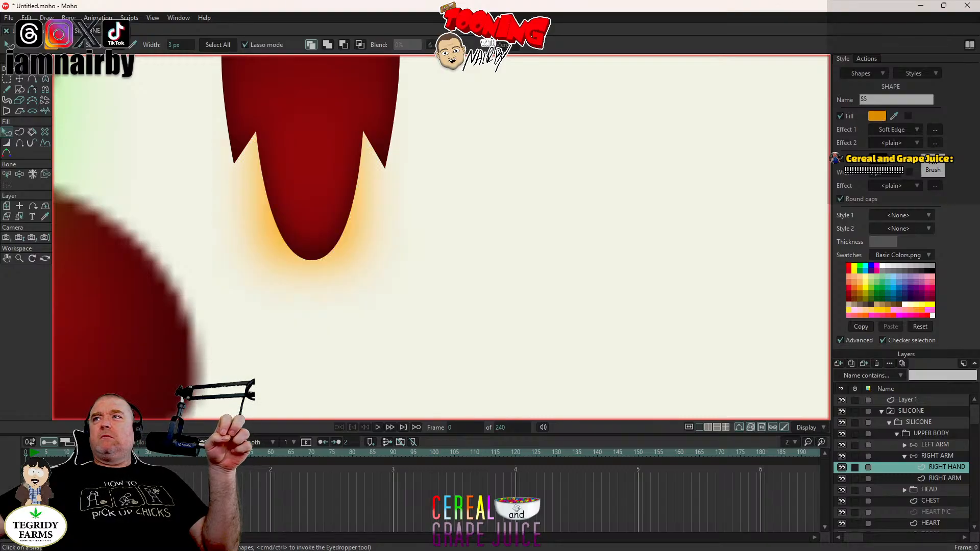
pyautogui.click(878, 116)
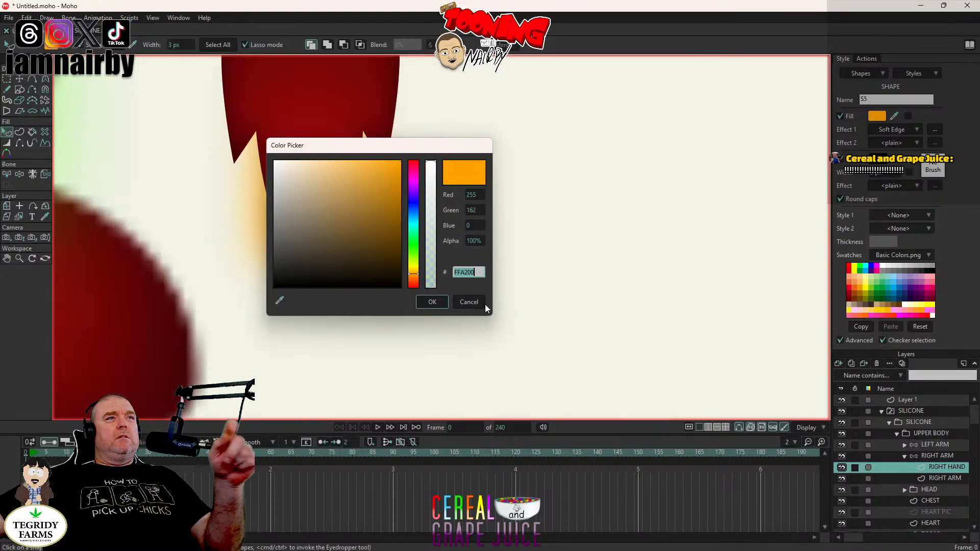
pyautogui.click(469, 303)
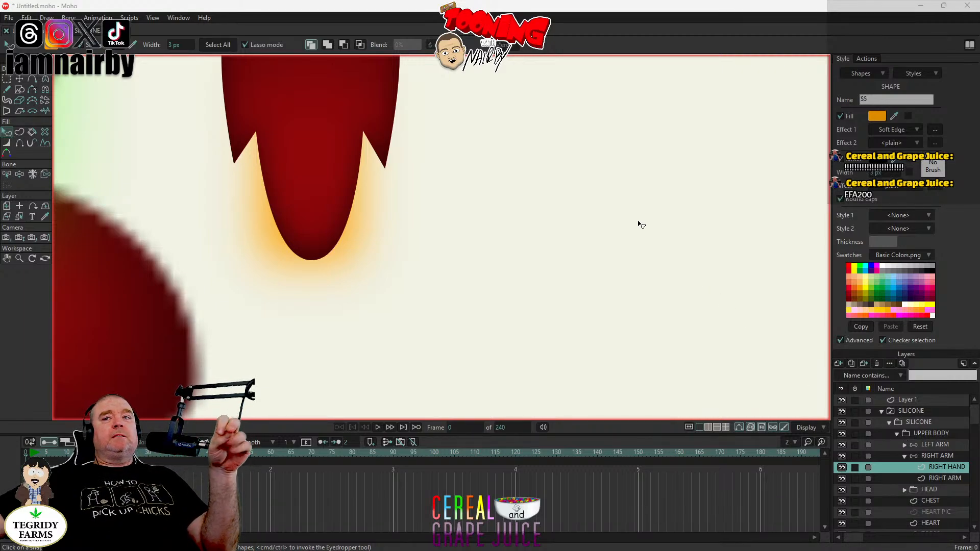
# Step: Clear the glow shape selection and make Layer 1 the active layer
pyautogui.scroll(-5, 388, 225)
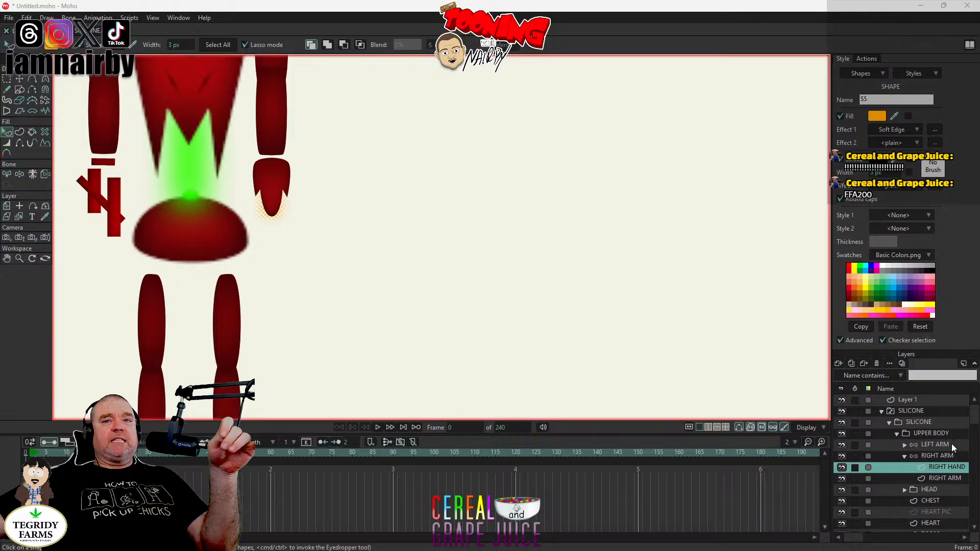
pyautogui.click(27, 18)
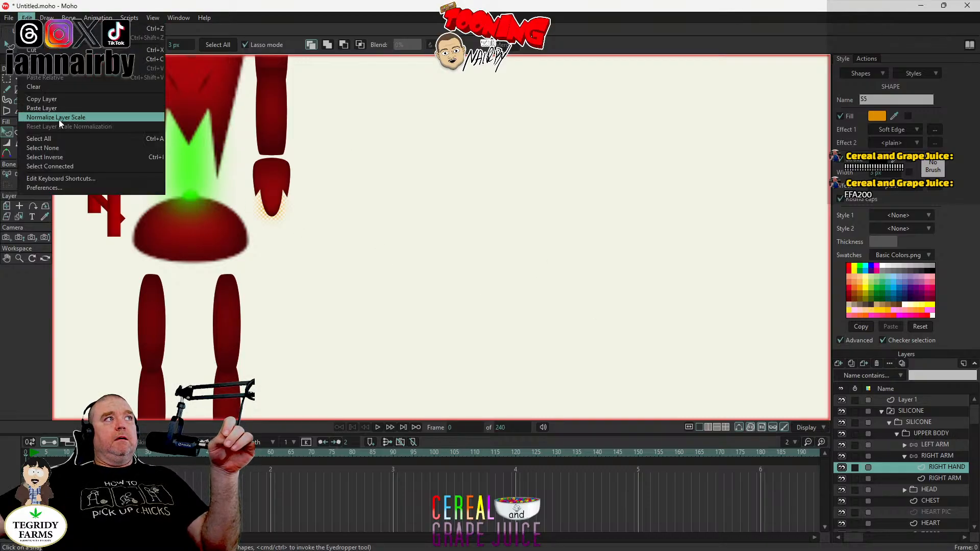
pyautogui.click(65, 151)
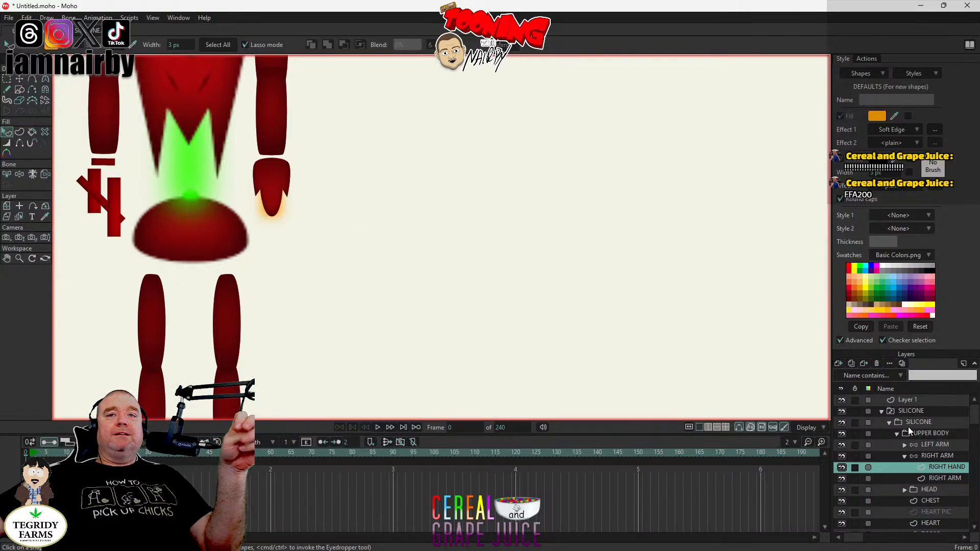
pyautogui.click(941, 480)
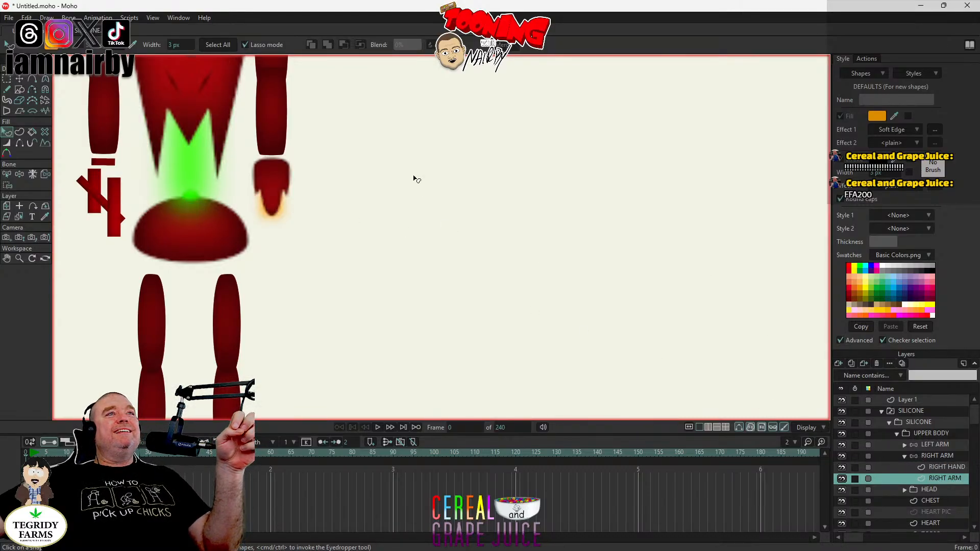
pyautogui.scroll(-3, 416, 179)
pyautogui.scroll(1, 443, 252)
pyautogui.click(19, 80)
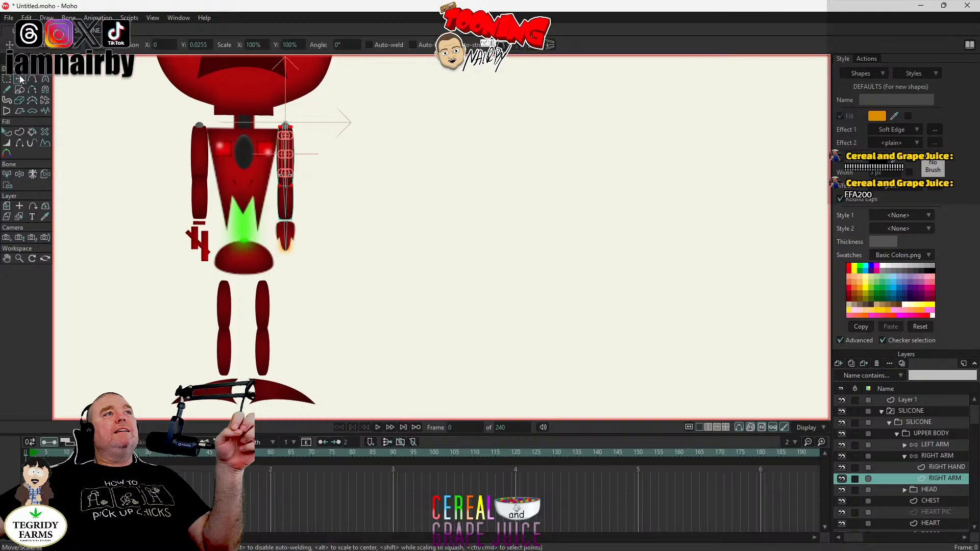
pyautogui.click(949, 468)
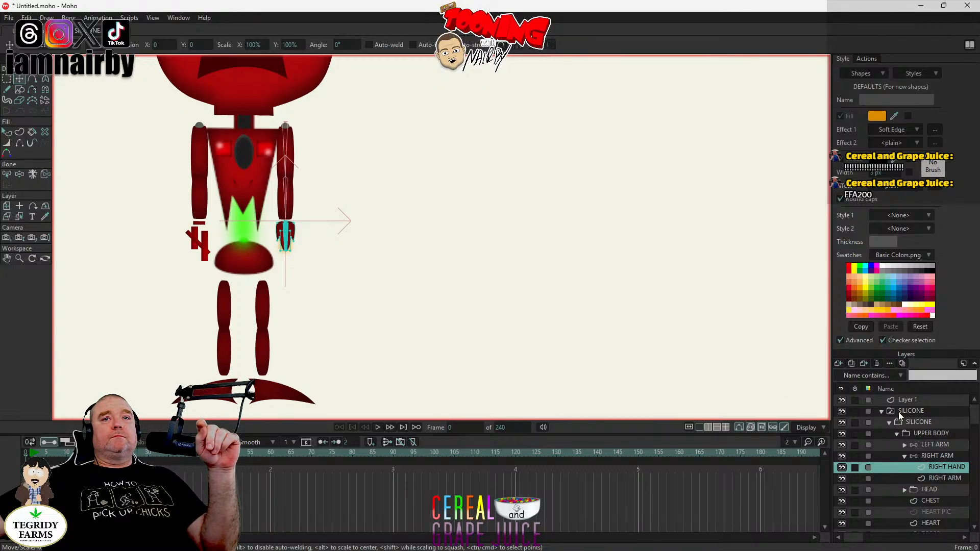
pyautogui.click(917, 399)
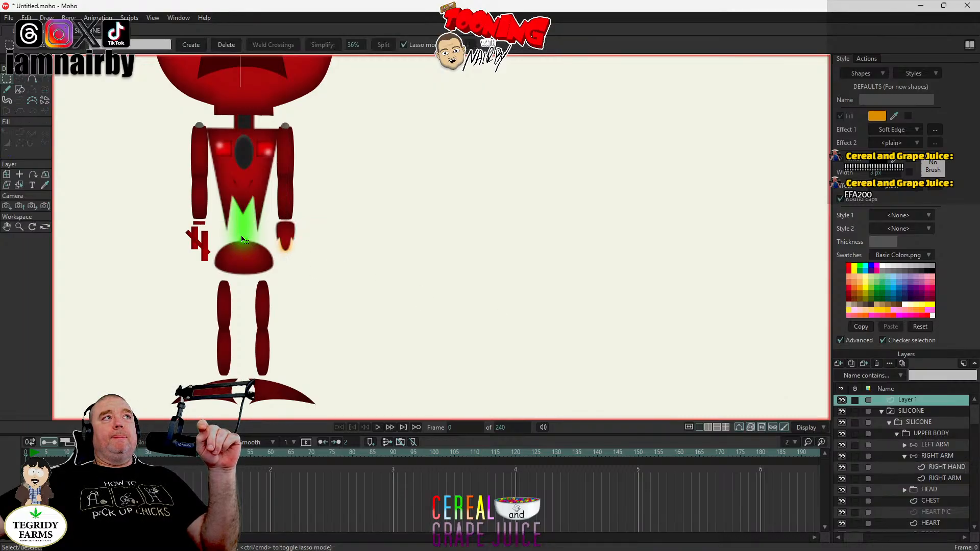
pyautogui.scroll(-6, 269, 194)
pyautogui.moveTo(269, 193); pyautogui.dragTo(268, 267)
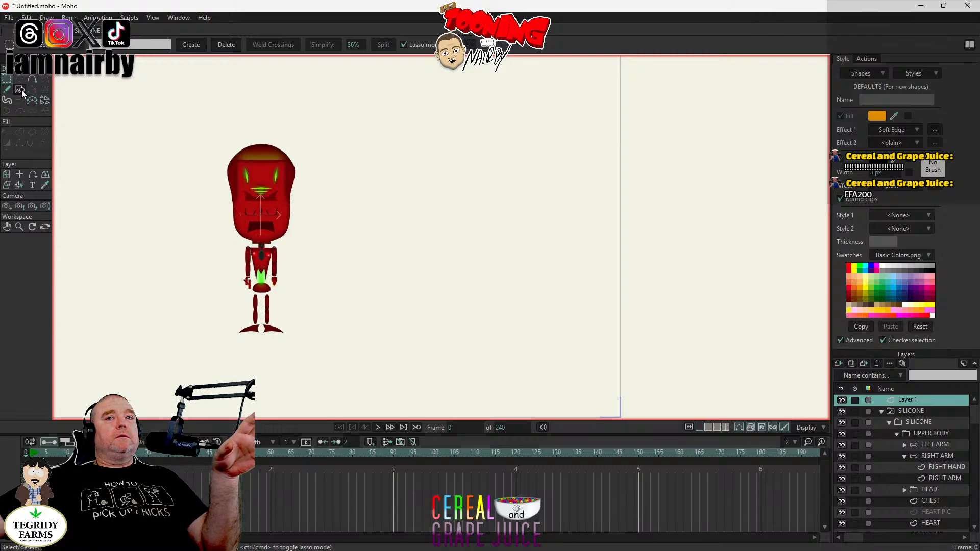
pyautogui.scroll(-3, 912, 467)
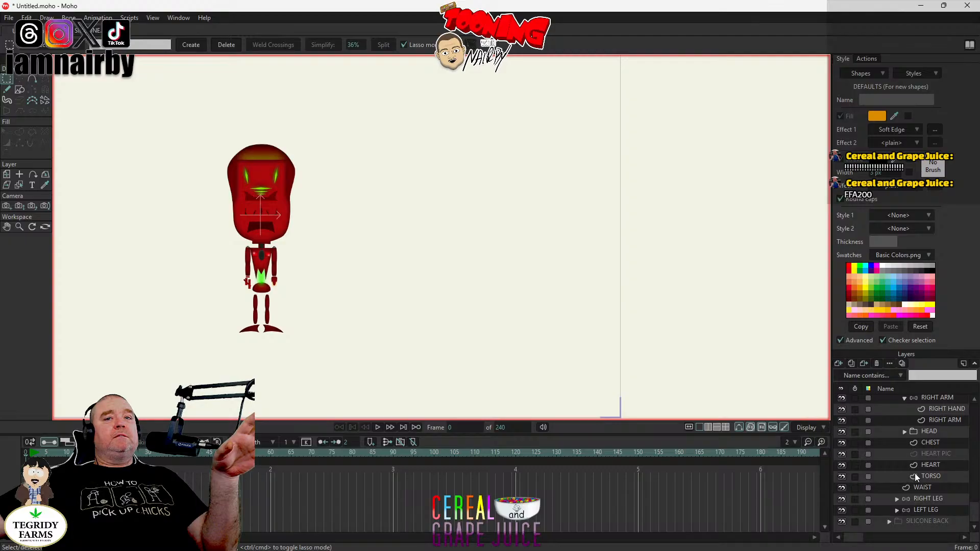
pyautogui.scroll(3, 915, 473)
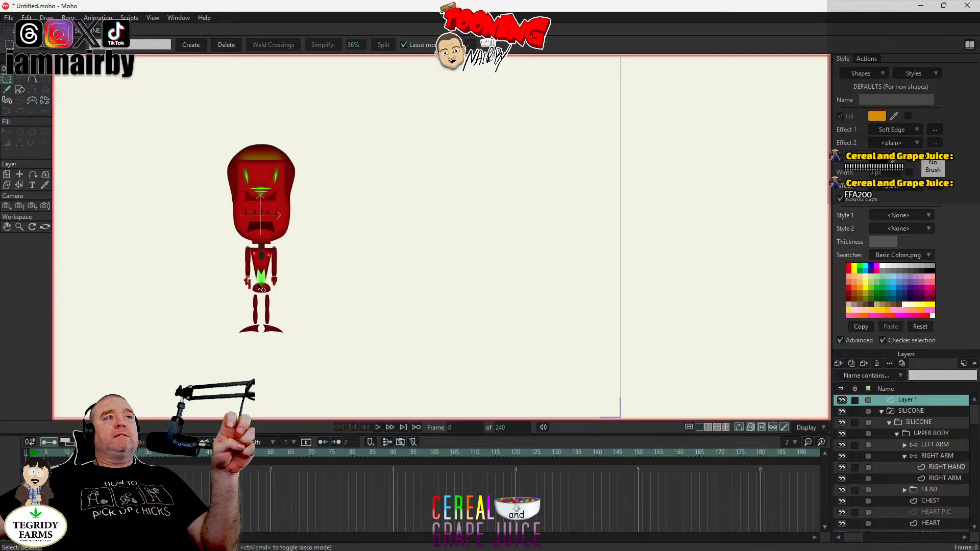
pyautogui.moveTo(315, 280); pyautogui.dragTo(414, 251)
pyautogui.moveTo(416, 268); pyautogui.dragTo(411, 271)
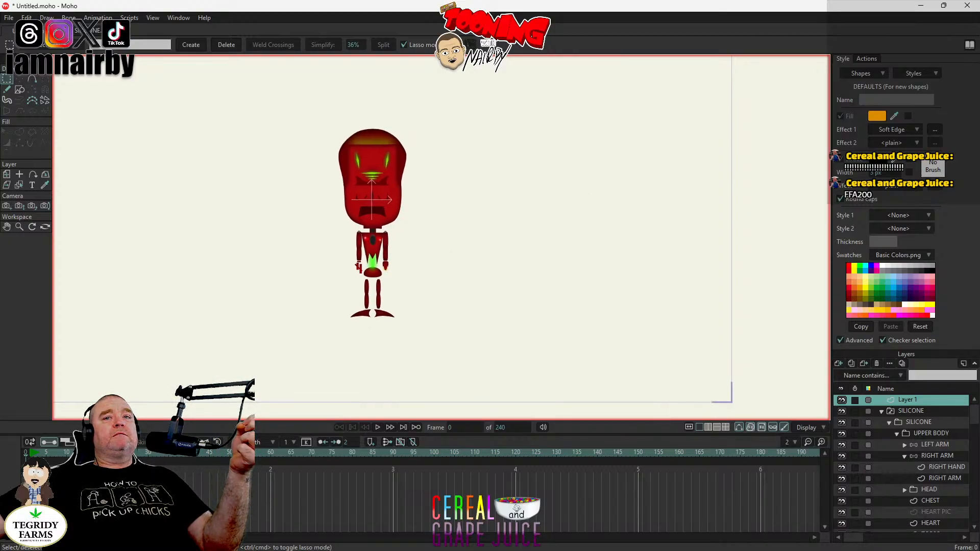
# Step: Try to pose the RIGHT ARM bone layer with Manipulate Bones and undo the movement
pyautogui.click(950, 456)
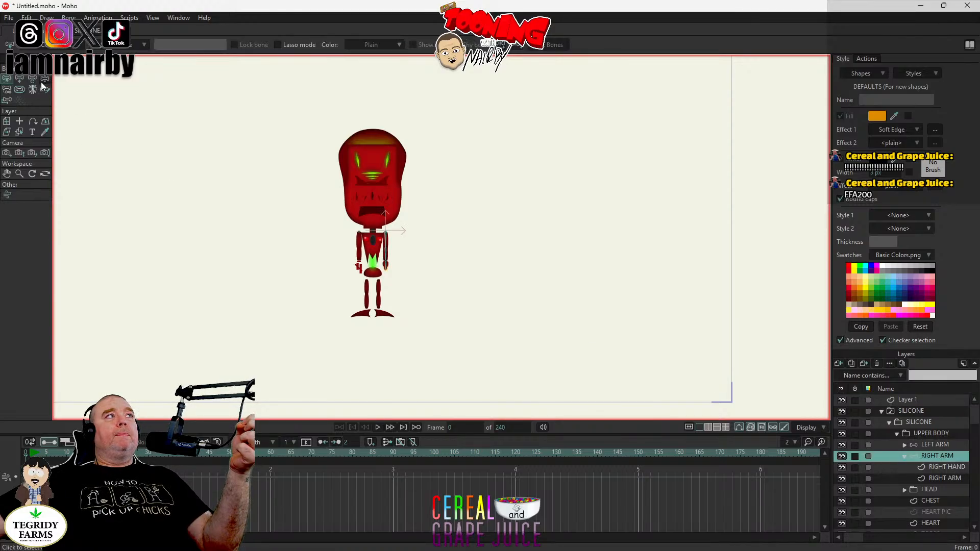
pyautogui.moveTo(387, 259); pyautogui.dragTo(554, 293)
pyautogui.hotkey('ctrl', 'z')
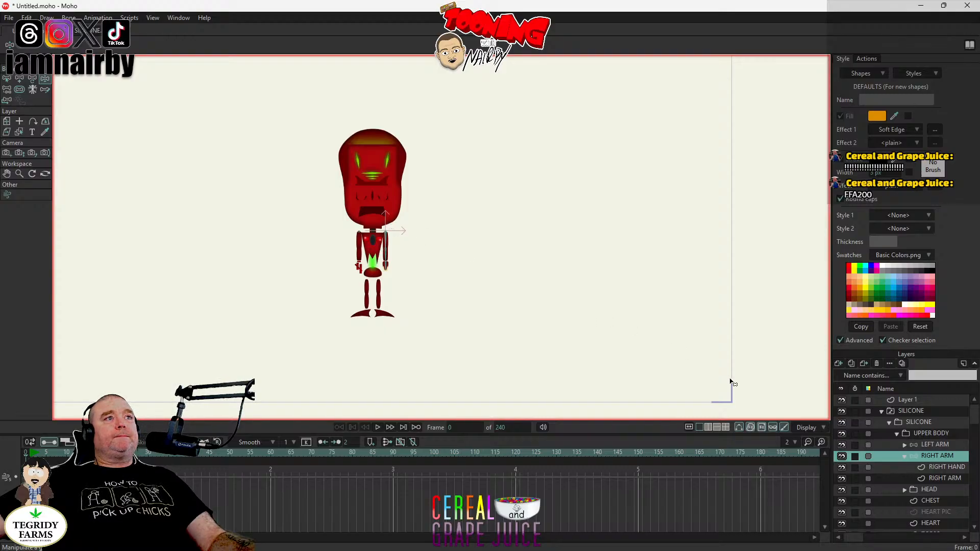
# Step: Collapse the SILICONE group and make Layer 1 the active layer
pyautogui.click(882, 412)
pyautogui.scroll(5, 385, 234)
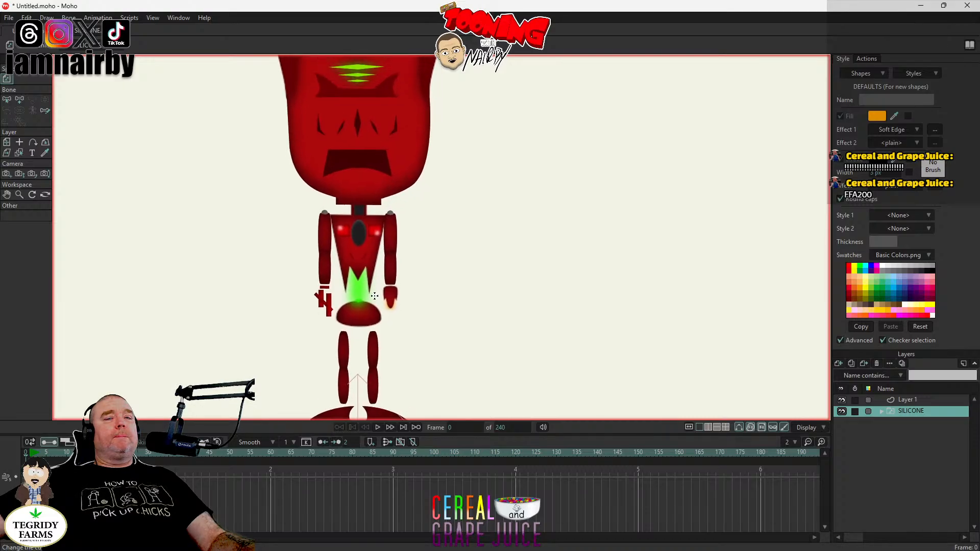
pyautogui.click(910, 400)
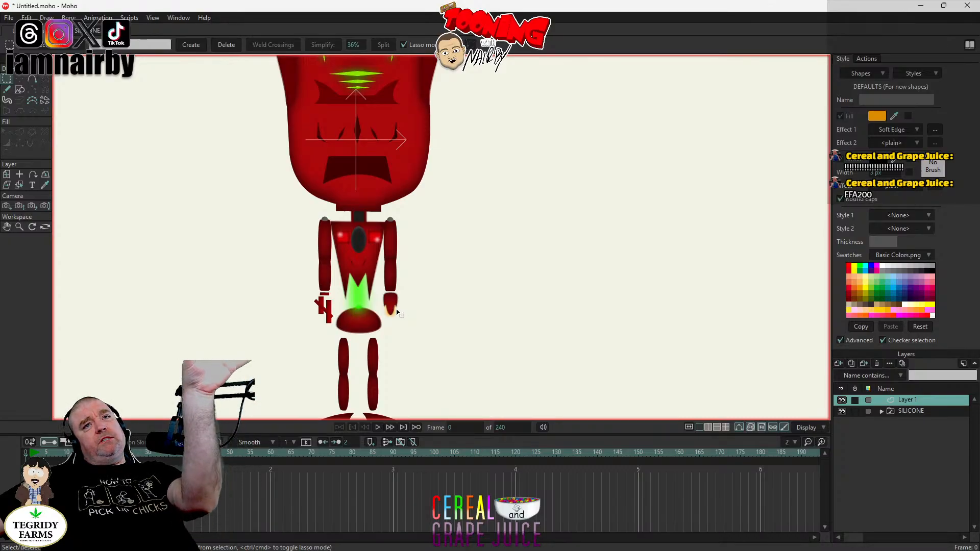
# Step: Set Effect 1 to plain and draw an orange downward-pointing triangle on Layer 1 beside Silicone's head
pyautogui.scroll(5, 412, 154)
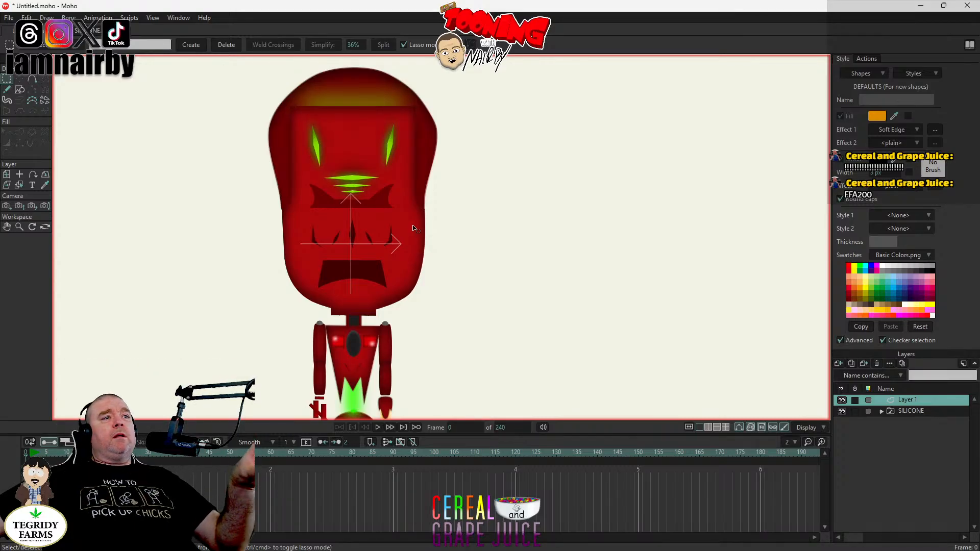
pyautogui.click(18, 91)
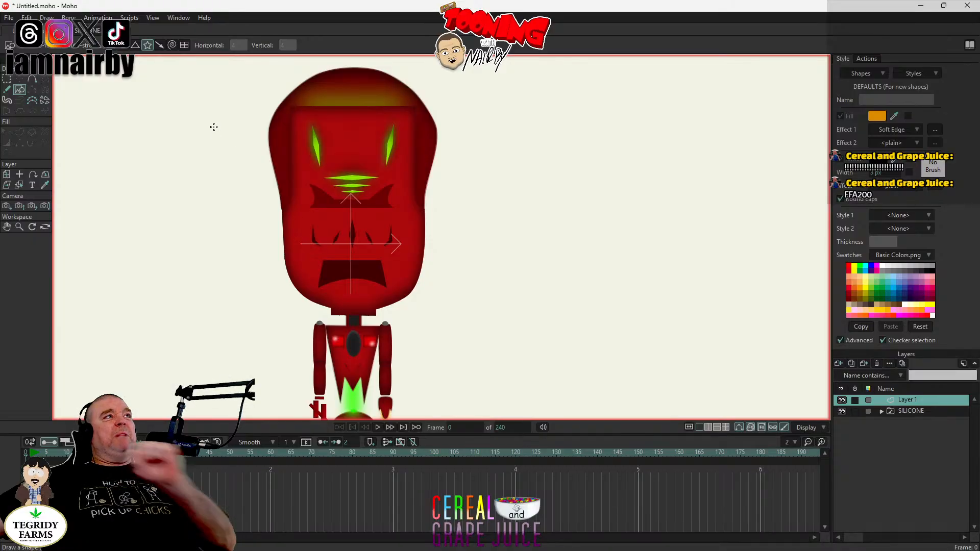
pyautogui.scroll(1, 239, 125)
pyautogui.moveTo(239, 125)
pyautogui.mouseDown()
pyautogui.moveTo(236, 154)
pyautogui.moveTo(223, 131)
pyautogui.mouseUp()
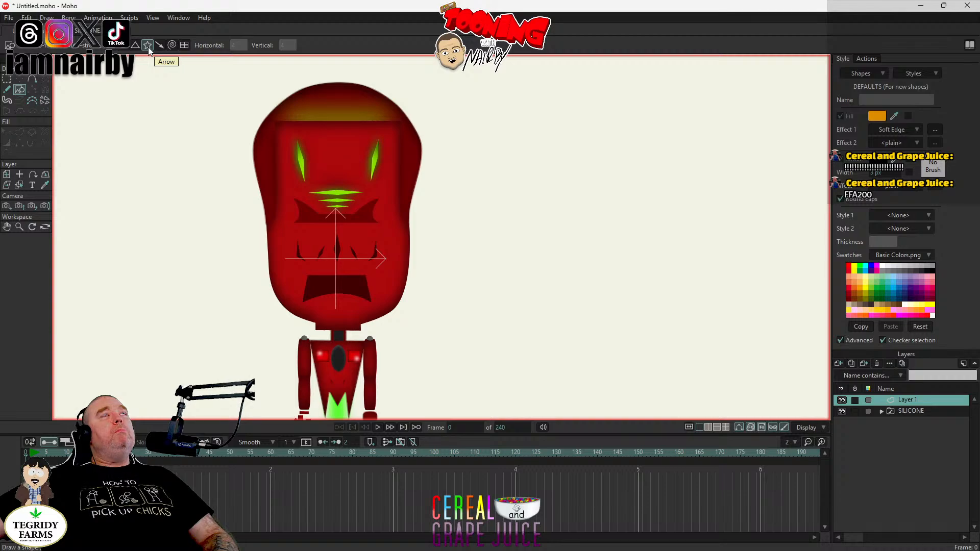
pyautogui.scroll(-5, 243, 103)
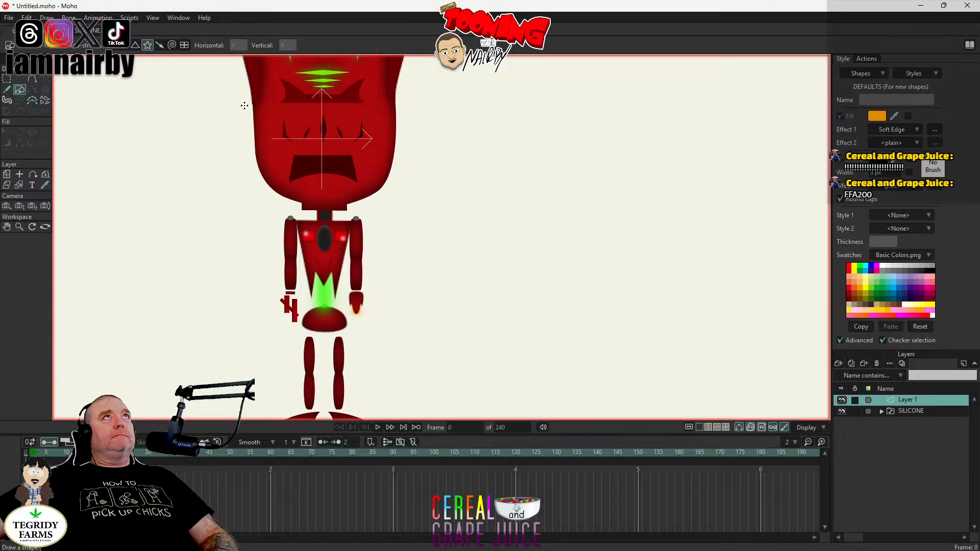
pyautogui.moveTo(244, 105); pyautogui.dragTo(245, 112)
pyautogui.scroll(5, 356, 321)
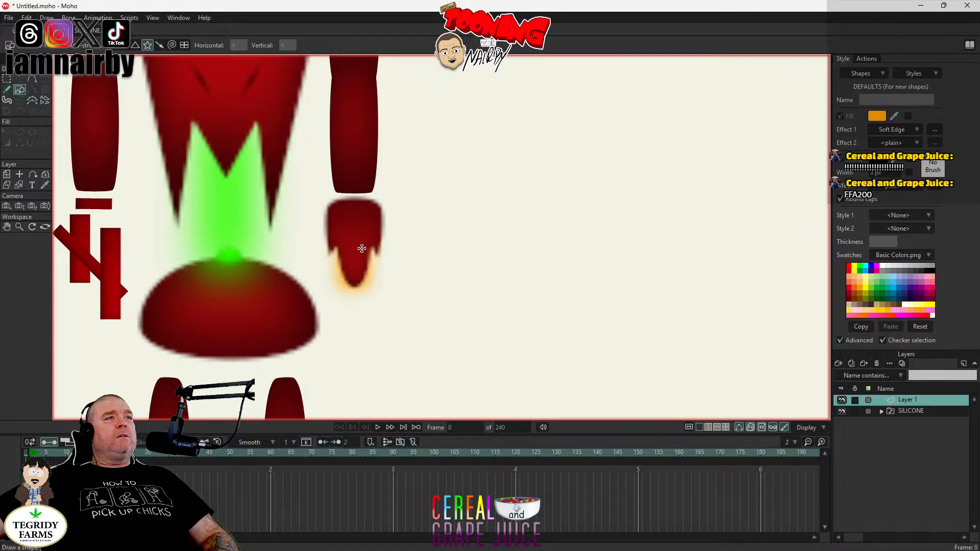
pyautogui.scroll(-4, 357, 253)
pyautogui.moveTo(347, 328); pyautogui.dragTo(349, 329)
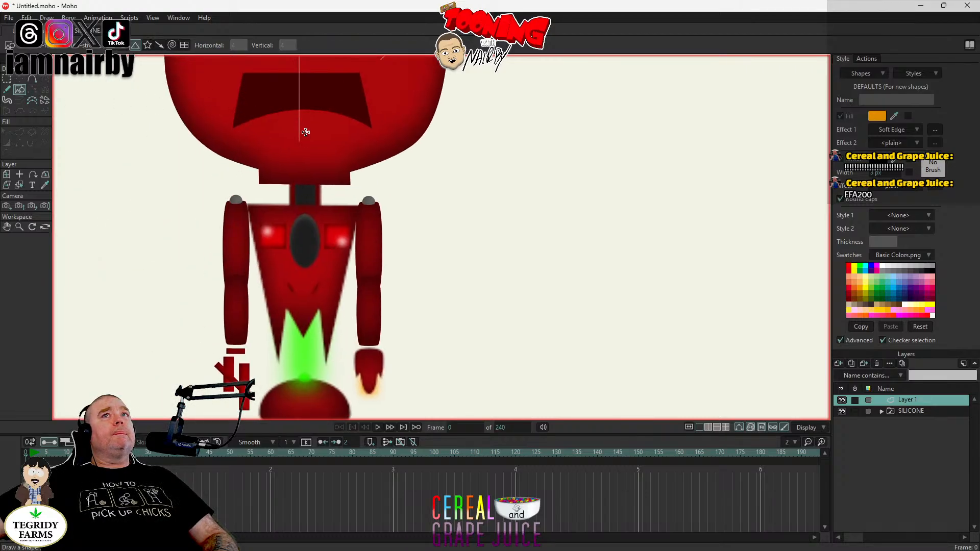
pyautogui.scroll(-3, 306, 133)
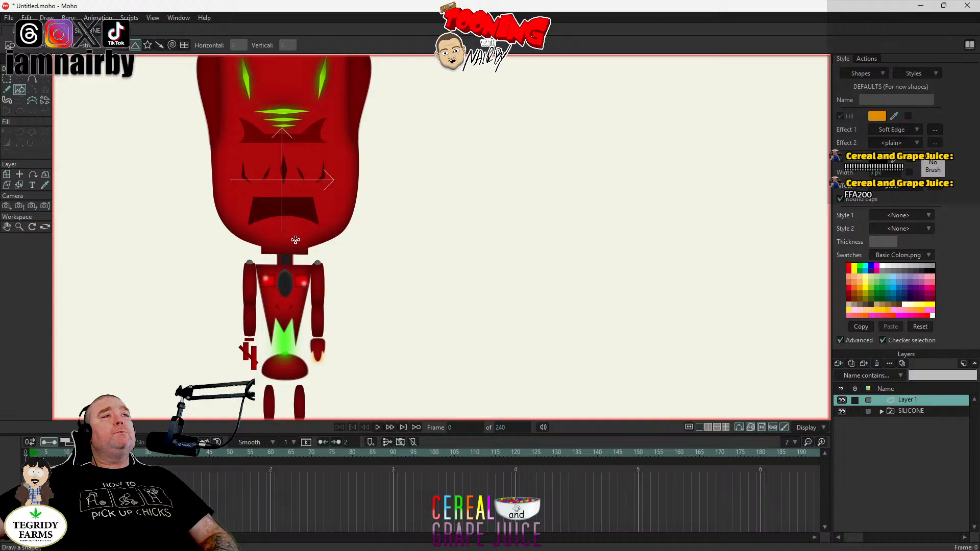
pyautogui.click(903, 129)
pyautogui.click(900, 142)
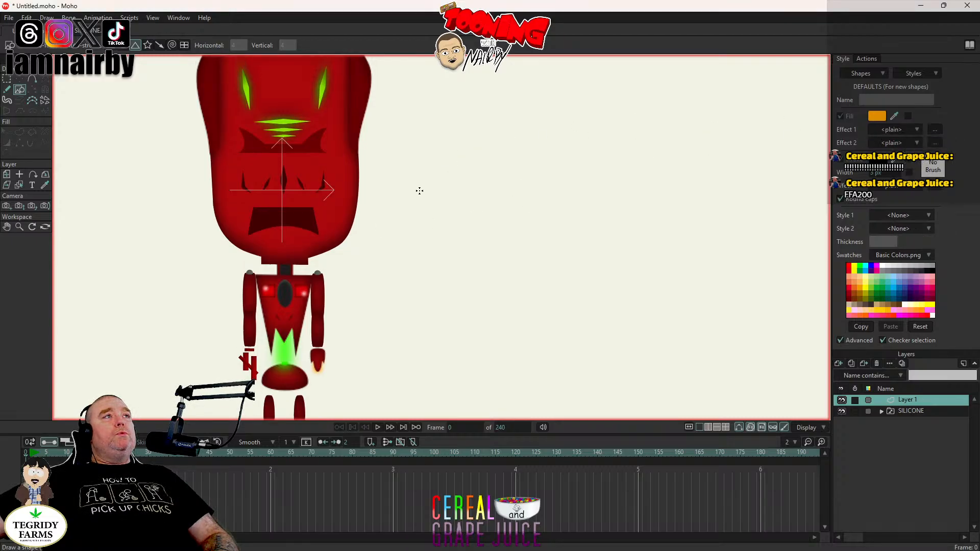
pyautogui.moveTo(362, 214); pyautogui.dragTo(448, 115)
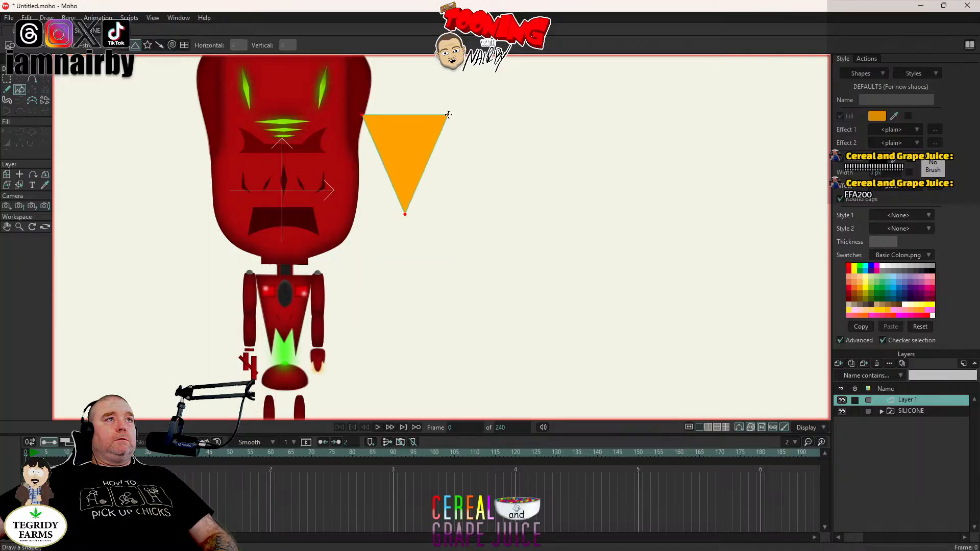
pyautogui.moveTo(449, 115); pyautogui.dragTo(445, 136)
# Step: Rotate the triangle by 90 degrees and by another 180 degrees so its tip points toward the head
pyautogui.press('t')
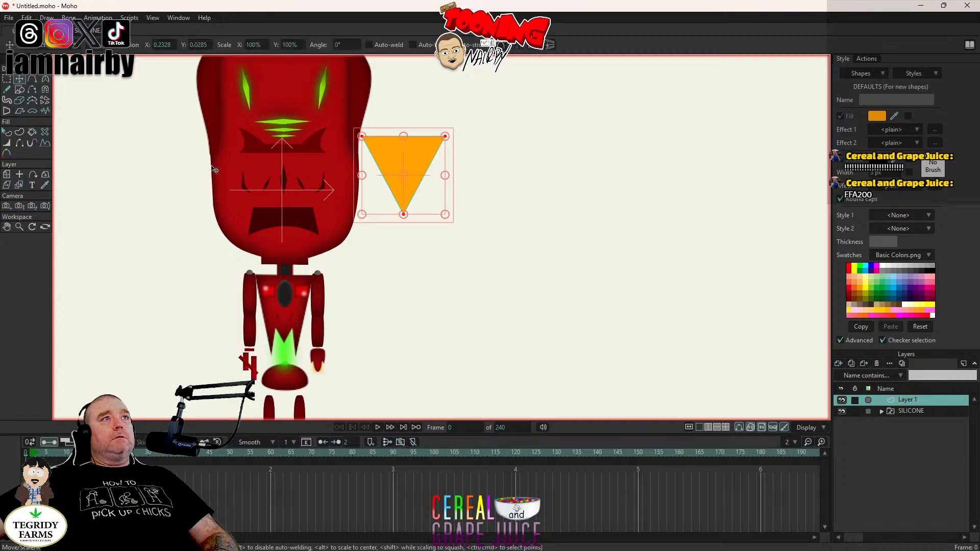
pyautogui.click(340, 44)
pyautogui.write('90')
pyautogui.press('Return')
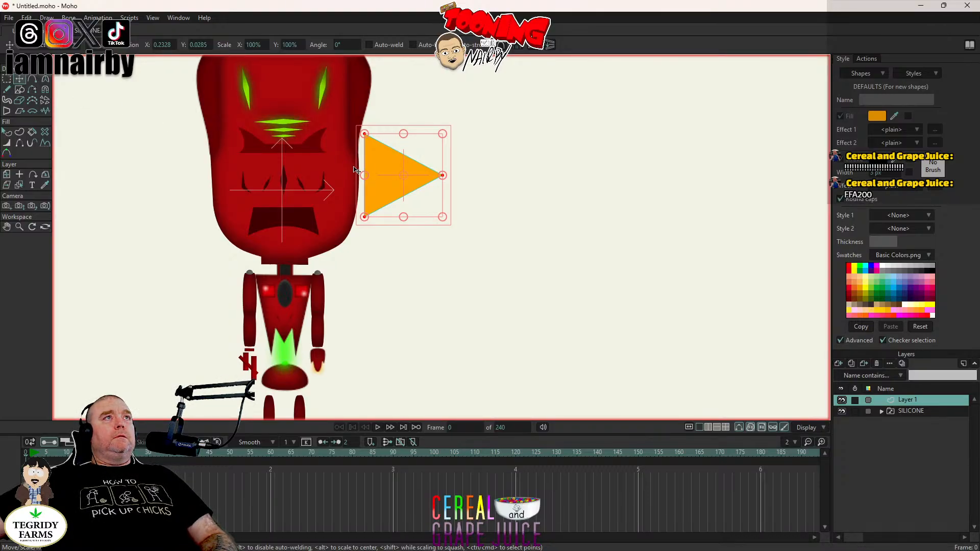
pyautogui.click(357, 45)
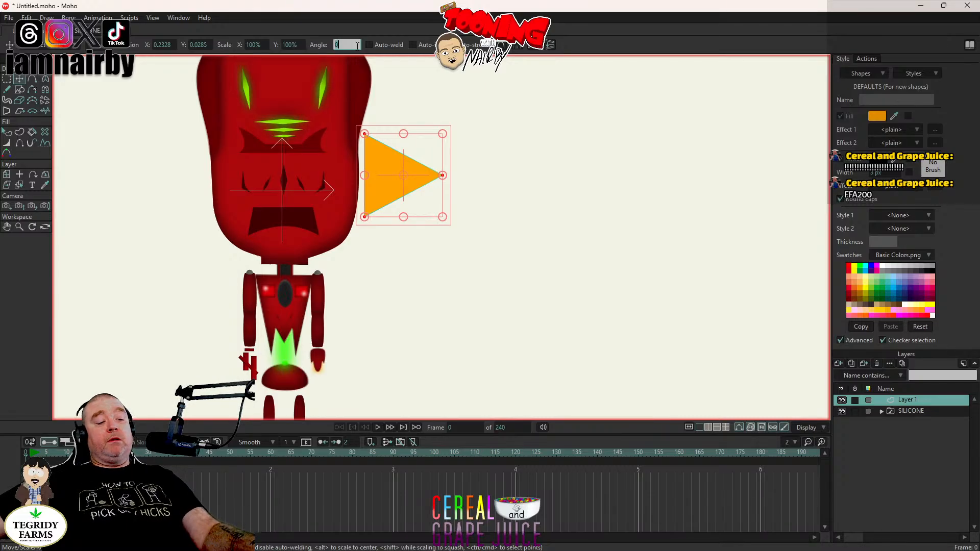
pyautogui.write('180')
pyautogui.press('Return')
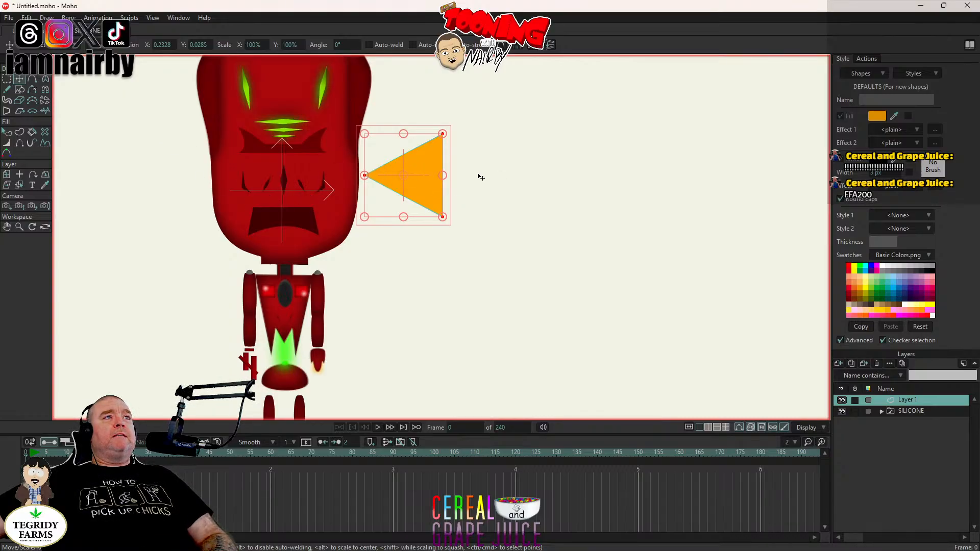
# Step: Add one point on each of the two sloping edges of the orange triangle
pyautogui.click(32, 80)
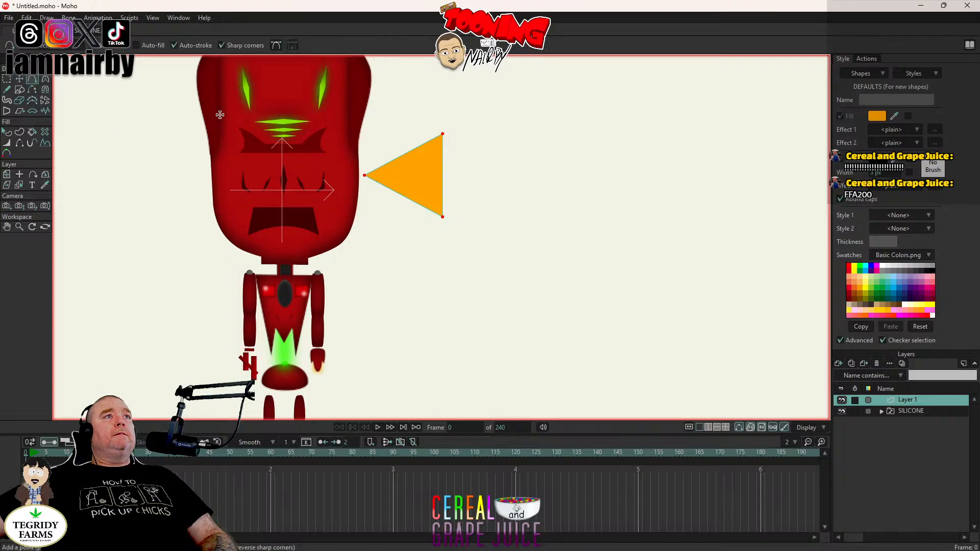
pyautogui.click(406, 154)
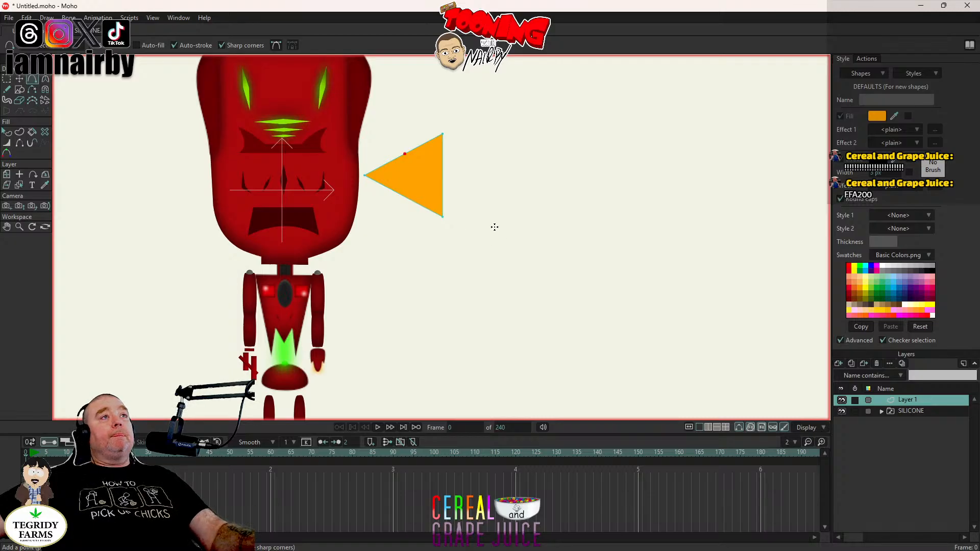
pyautogui.click(407, 197)
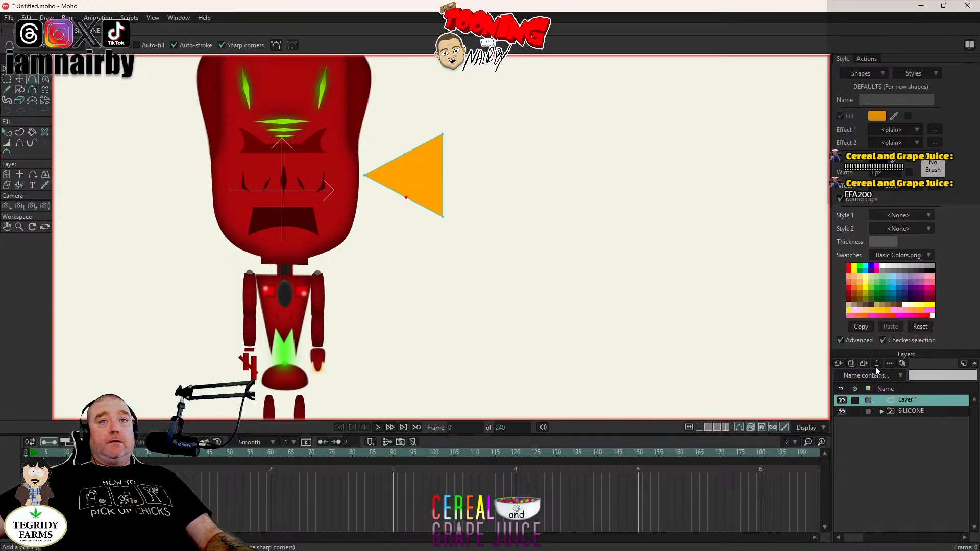
# Step: Copy the RIGHT HAND layer from the SILICONE group and paste it above Layer 1
pyautogui.click(882, 412)
pyautogui.scroll(-1, 925, 449)
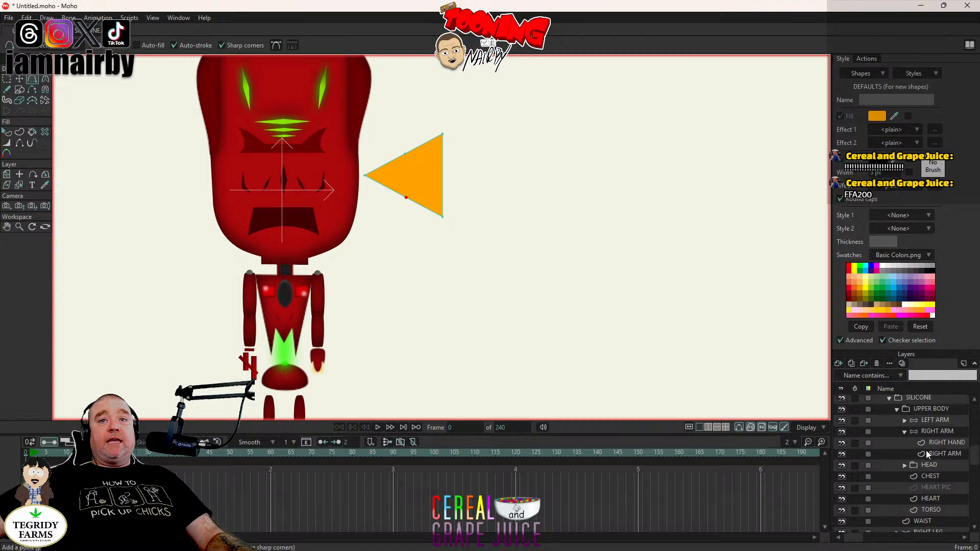
pyautogui.click(956, 443)
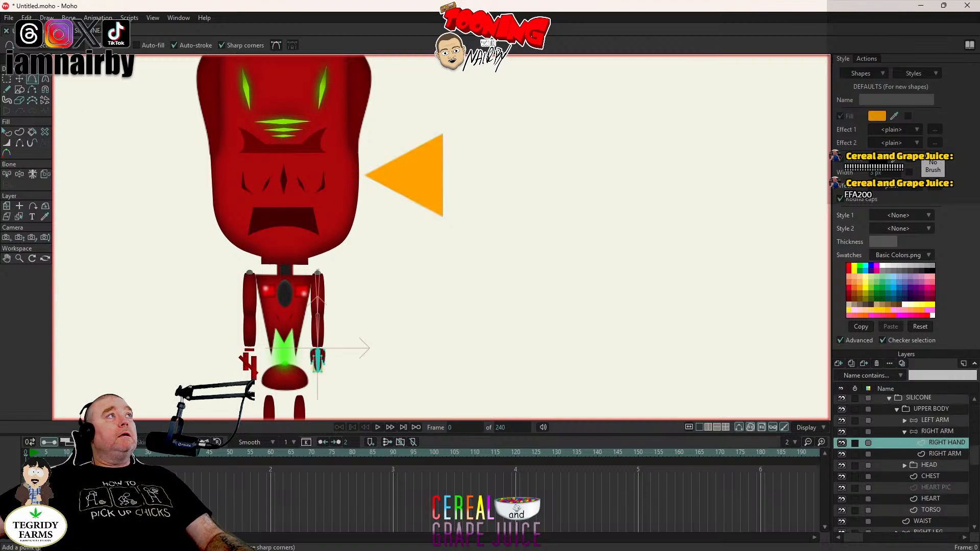
pyautogui.click(27, 17)
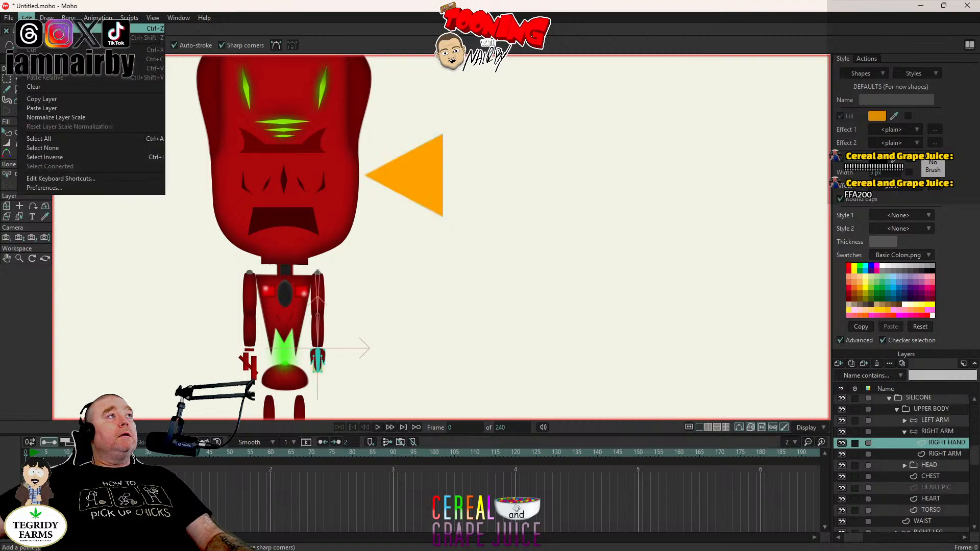
pyautogui.click(41, 99)
pyautogui.scroll(2, 903, 436)
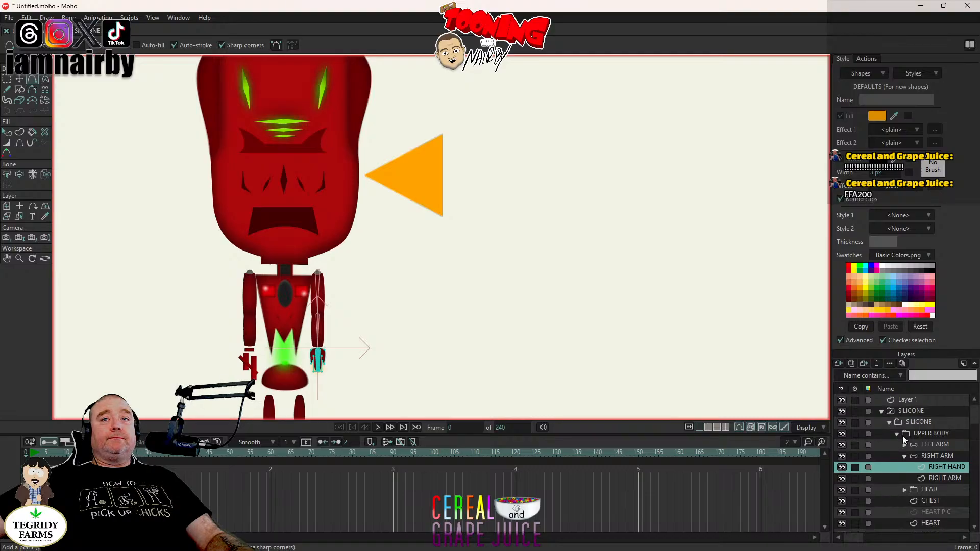
pyautogui.click(922, 401)
pyautogui.click(27, 17)
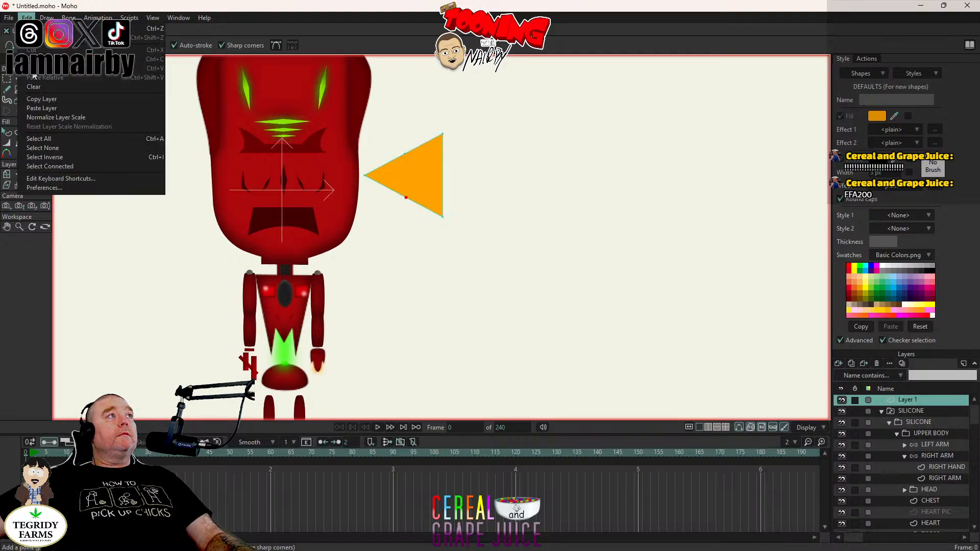
pyautogui.click(39, 105)
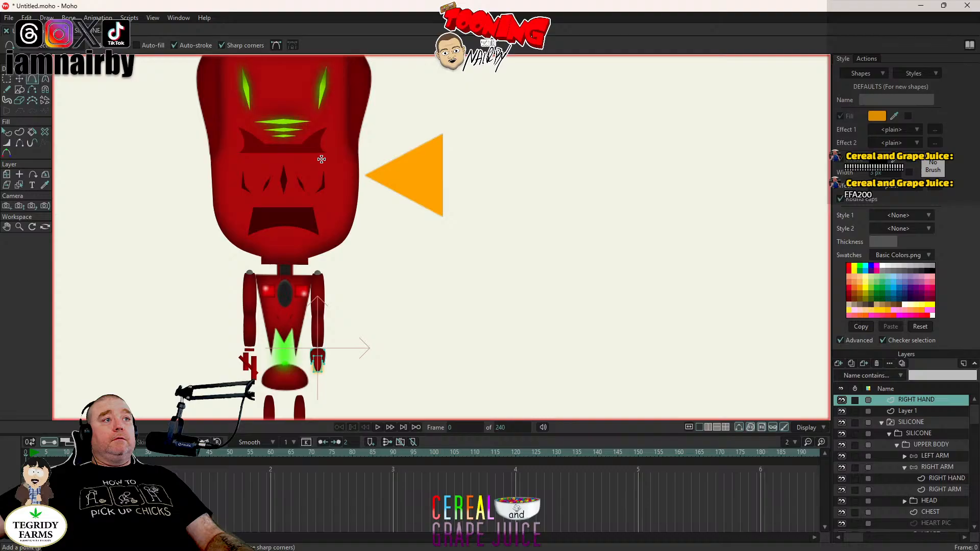
# Step: Move the pasted RIGHT HAND layer off the character to just below the triangle and hide the SILICONE group
pyautogui.click(19, 78)
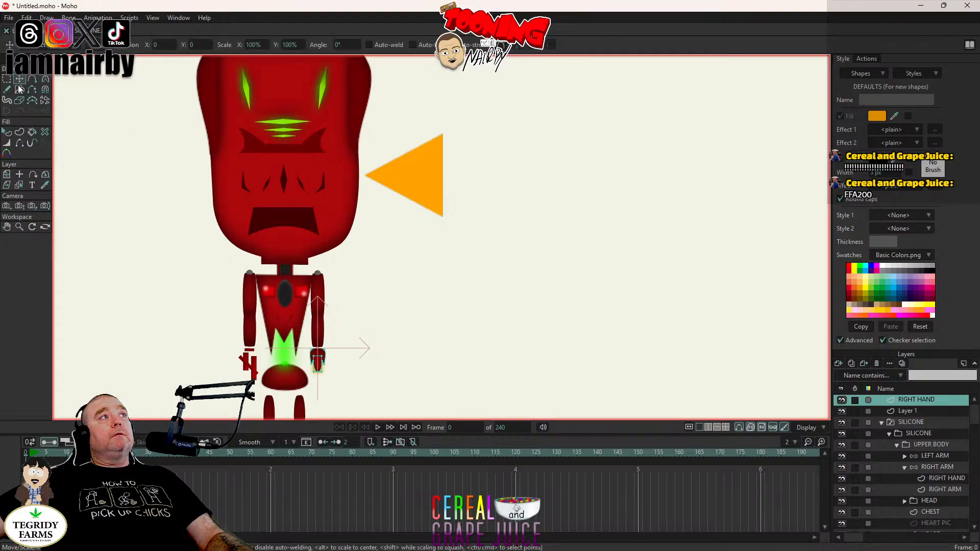
pyautogui.click(6, 174)
pyautogui.moveTo(318, 353); pyautogui.dragTo(444, 218)
pyautogui.scroll(3, 443, 219)
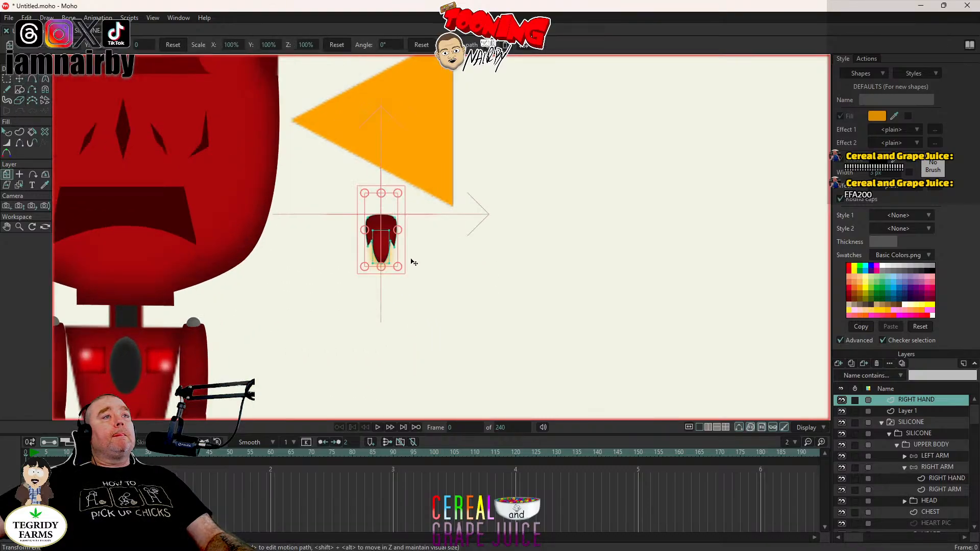
pyautogui.click(842, 424)
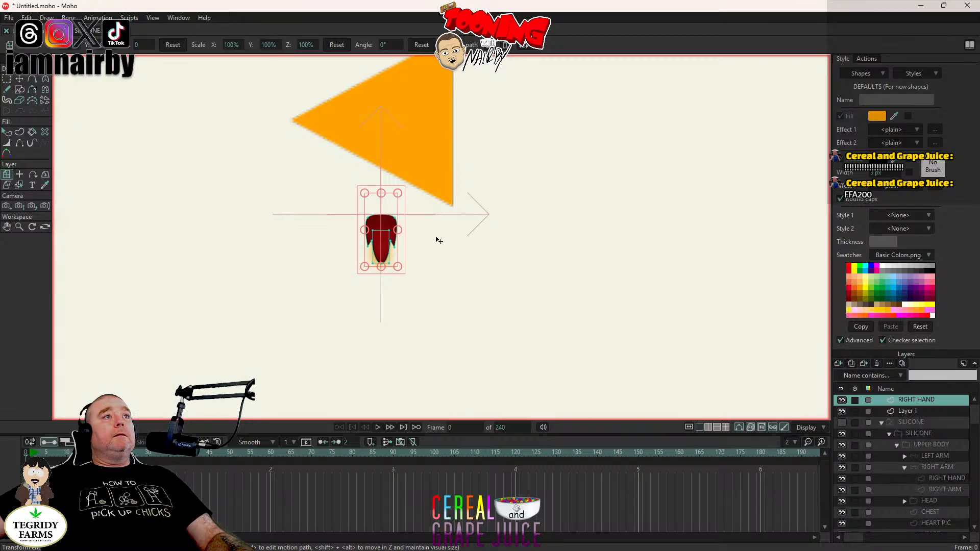
# Step: Rotate the pasted RIGHT HAND layer to exactly 90° and move it onto the triangle's tip
pyautogui.moveTo(402, 253); pyautogui.dragTo(415, 248)
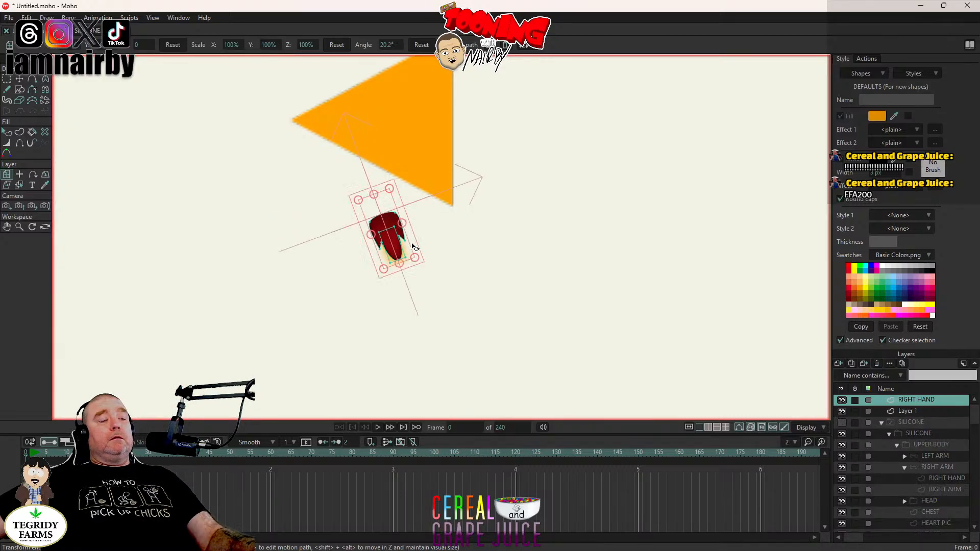
pyautogui.hotkey('ctrl', 'z')
pyautogui.click(385, 44)
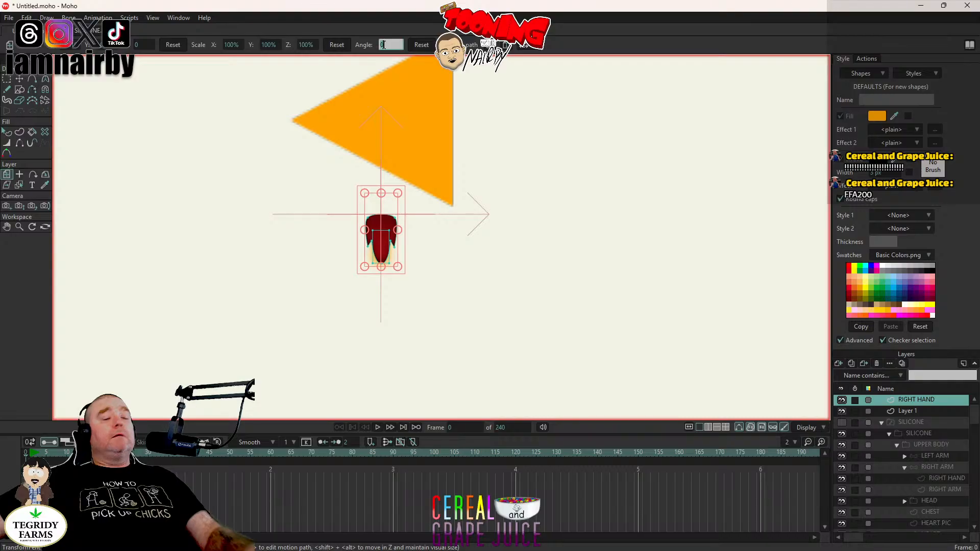
pyautogui.write('90')
pyautogui.press('Return')
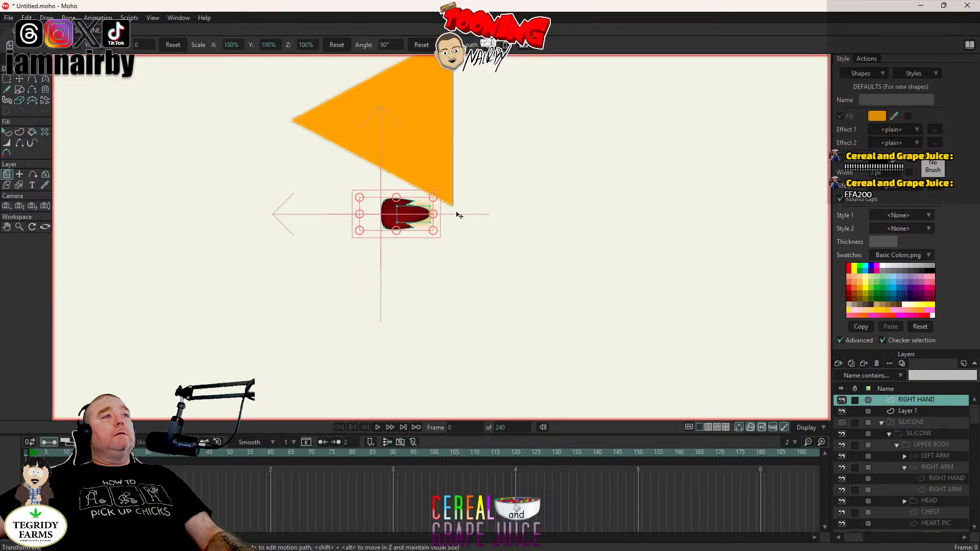
pyautogui.moveTo(416, 264); pyautogui.dragTo(419, 202)
# Step: Try enlarging the RIGHT HAND layer, undo the scaling, and render a preview of the frame
pyautogui.scroll(-10, 419, 203)
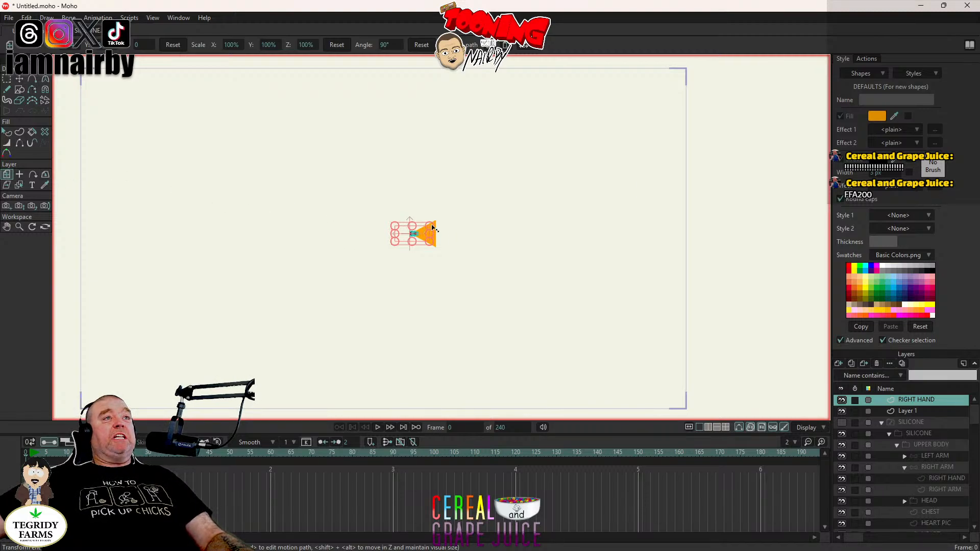
pyautogui.moveTo(433, 229); pyautogui.dragTo(495, 213)
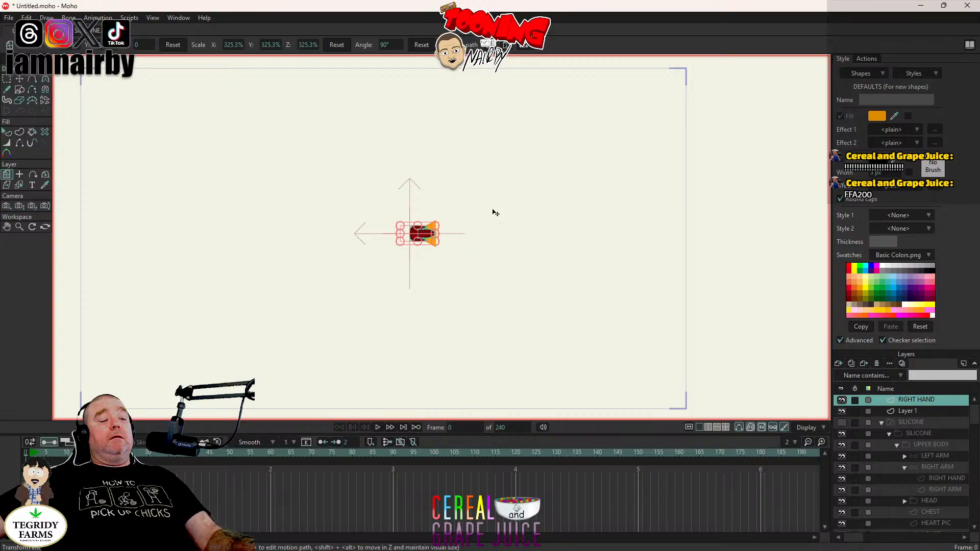
pyautogui.hotkey('ctrl', 'z')
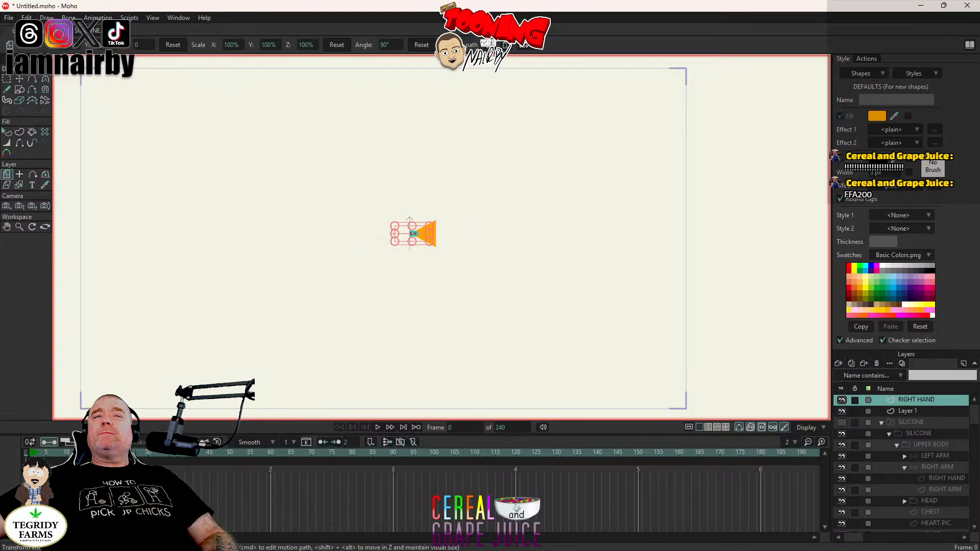
pyautogui.hotkey('ctrl', 'r')
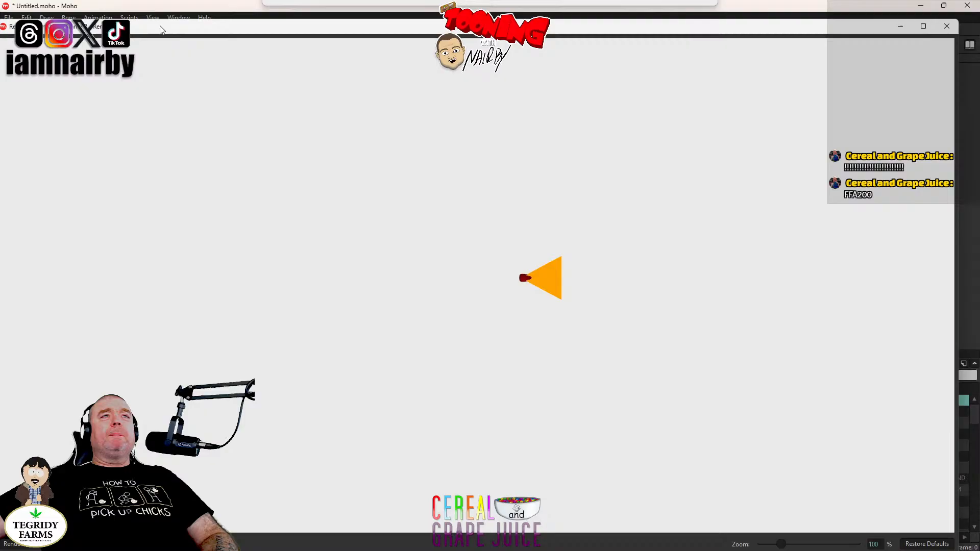
pyautogui.click(947, 26)
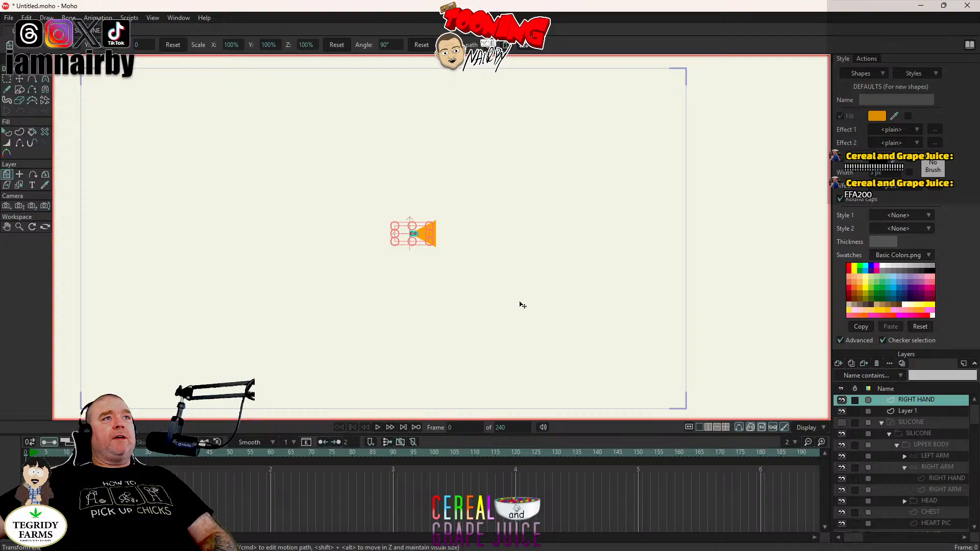
# Step: Add more points on Layer 1 along the triangle's two sloping edges and its vertical edge
pyautogui.click(32, 79)
pyautogui.scroll(3, 785, 337)
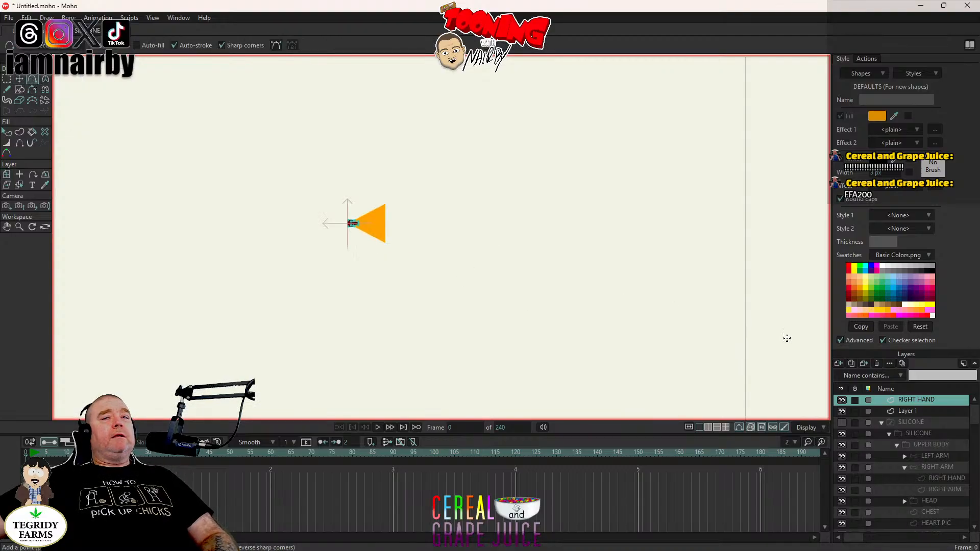
pyautogui.click(923, 411)
pyautogui.scroll(3, 331, 272)
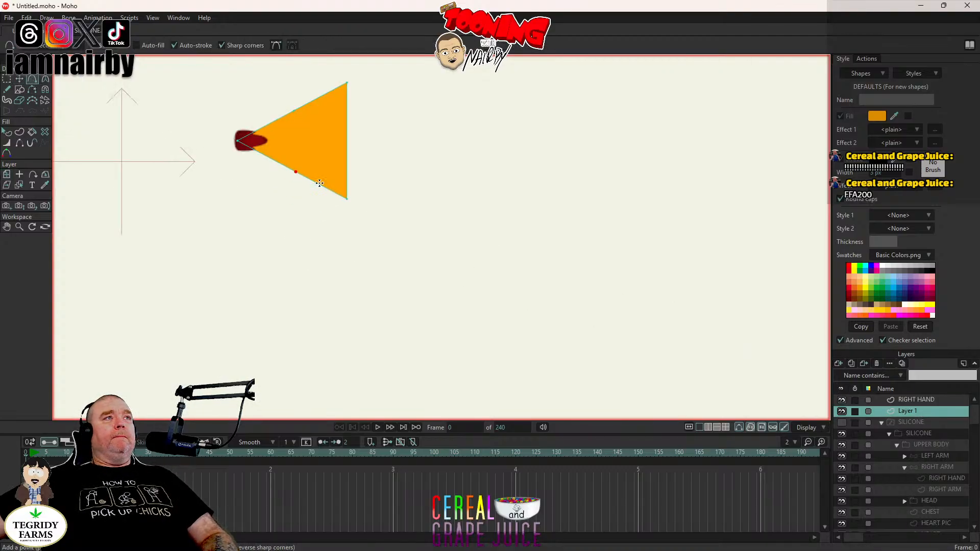
pyautogui.scroll(2, 360, 223)
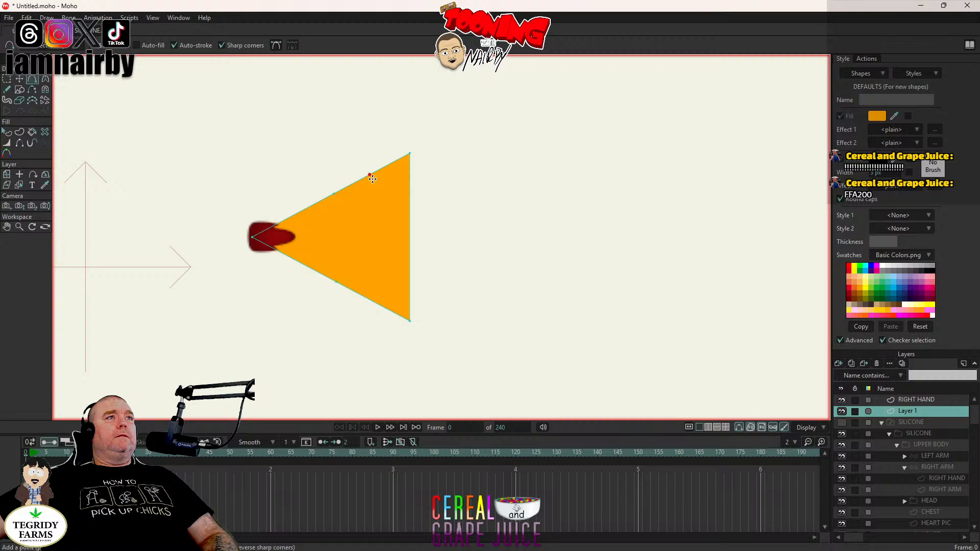
pyautogui.click(392, 164)
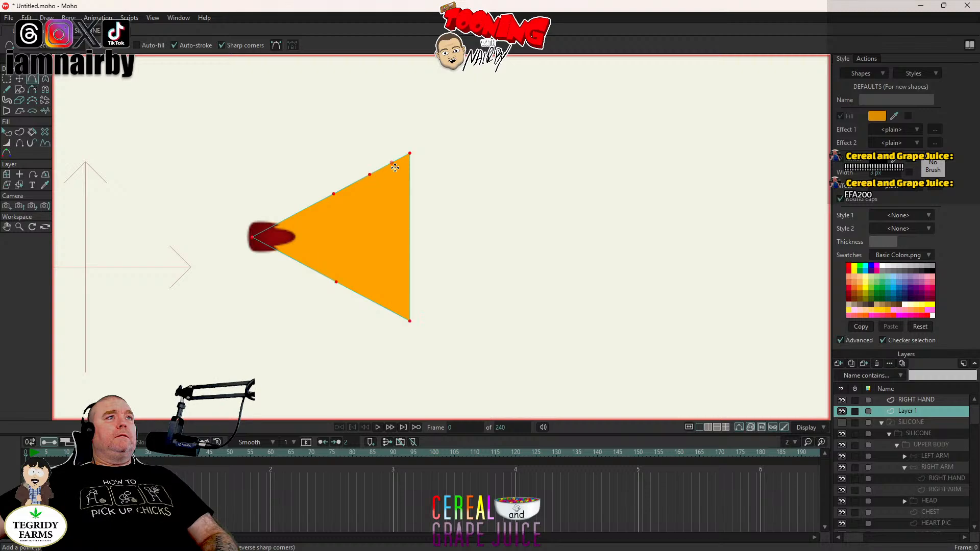
pyautogui.click(358, 292)
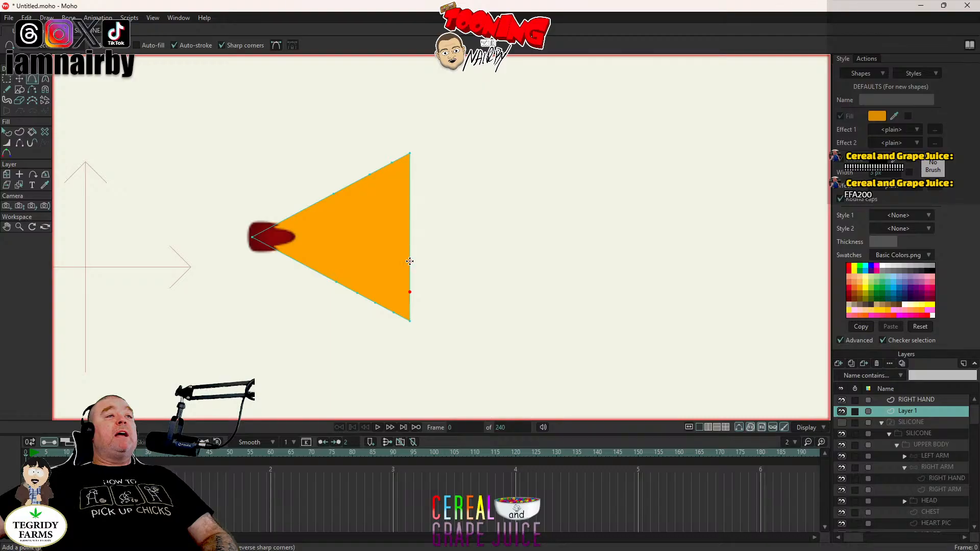
pyautogui.click(410, 222)
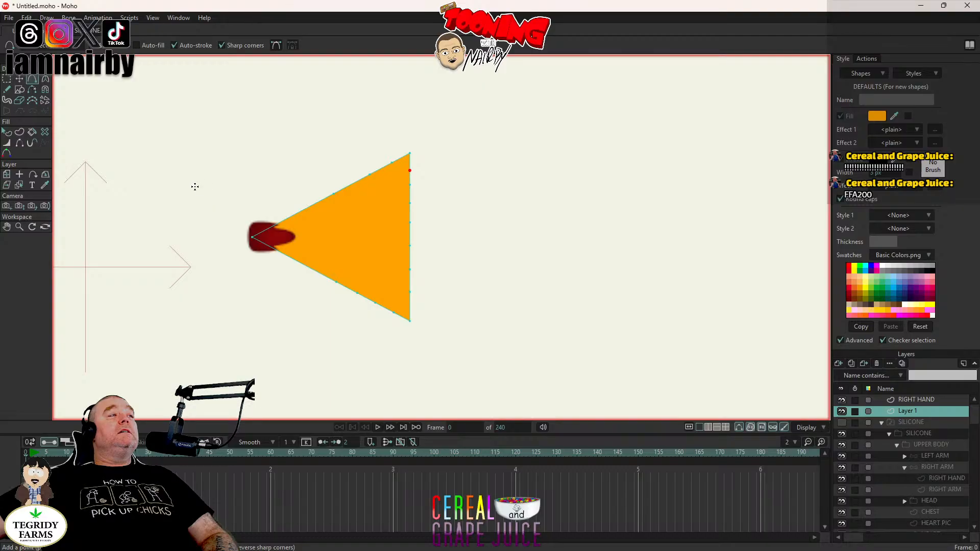
# Step: Move the points around the triangle's upper corner inward to form the first jagged spikes of the blast
pyautogui.click(21, 82)
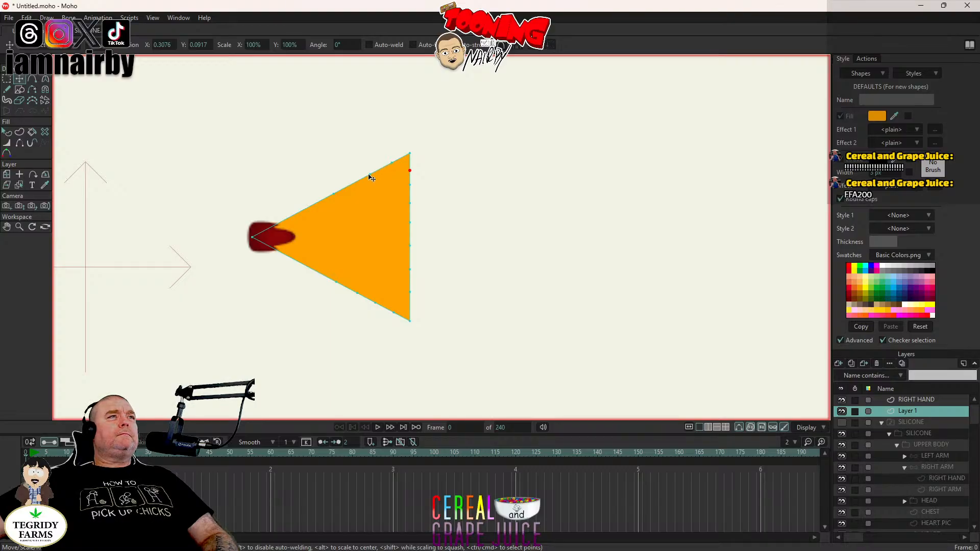
pyautogui.moveTo(371, 178); pyautogui.dragTo(328, 212)
pyautogui.moveTo(391, 163); pyautogui.dragTo(357, 205)
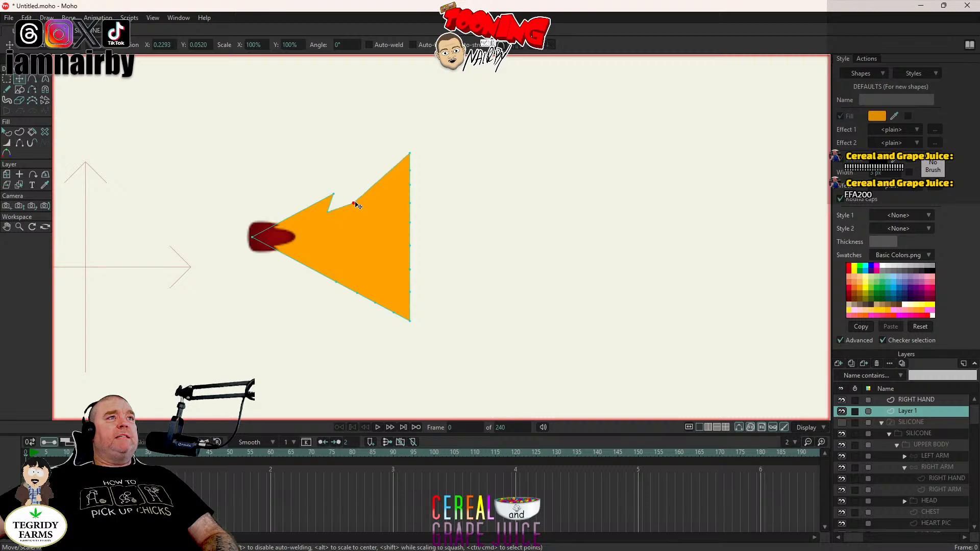
pyautogui.moveTo(412, 156); pyautogui.dragTo(337, 229)
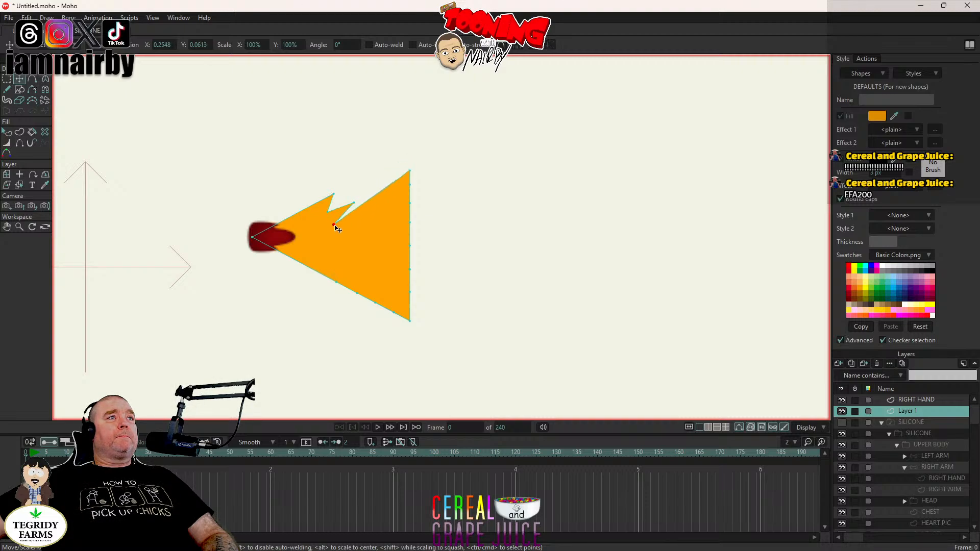
pyautogui.moveTo(410, 171); pyautogui.dragTo(411, 185)
pyautogui.moveTo(333, 225)
pyautogui.mouseDown()
pyautogui.moveTo(350, 240)
pyautogui.moveTo(332, 244)
pyautogui.moveTo(336, 223)
pyautogui.mouseUp()
pyautogui.click(360, 215)
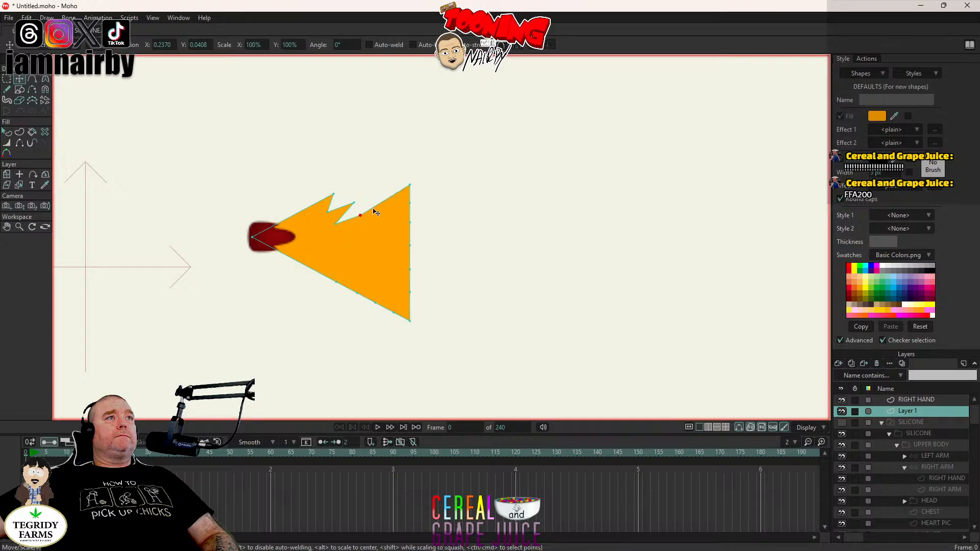
# Step: Pull the points along the middle of the vertical edge inward to shape the blast's central spikes
pyautogui.moveTo(410, 185); pyautogui.dragTo(410, 203)
pyautogui.moveTo(383, 210); pyautogui.dragTo(339, 238)
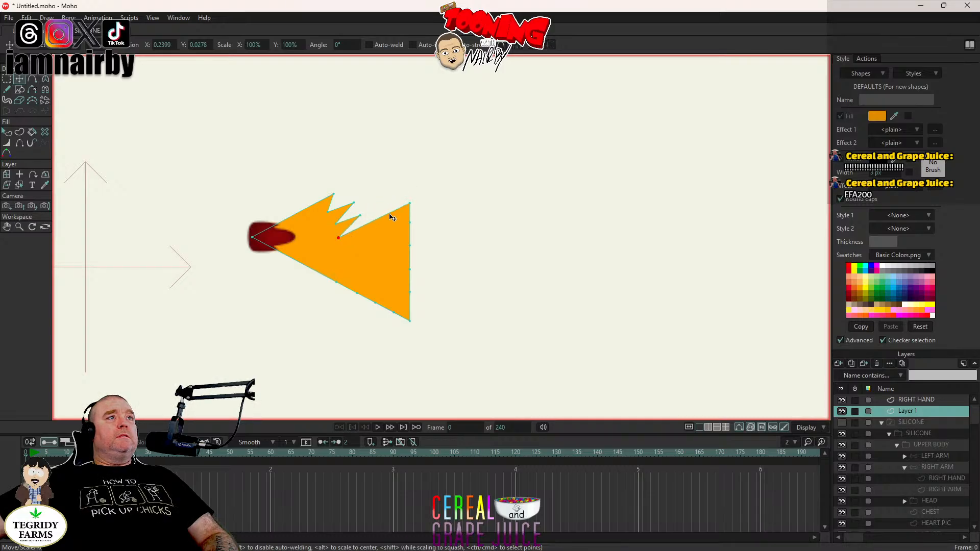
pyautogui.moveTo(410, 203); pyautogui.dragTo(410, 222)
pyautogui.moveTo(339, 238)
pyautogui.mouseDown()
pyautogui.moveTo(344, 250)
pyautogui.moveTo(332, 240)
pyautogui.moveTo(361, 234)
pyautogui.moveTo(410, 245)
pyautogui.moveTo(344, 247)
pyautogui.mouseUp()
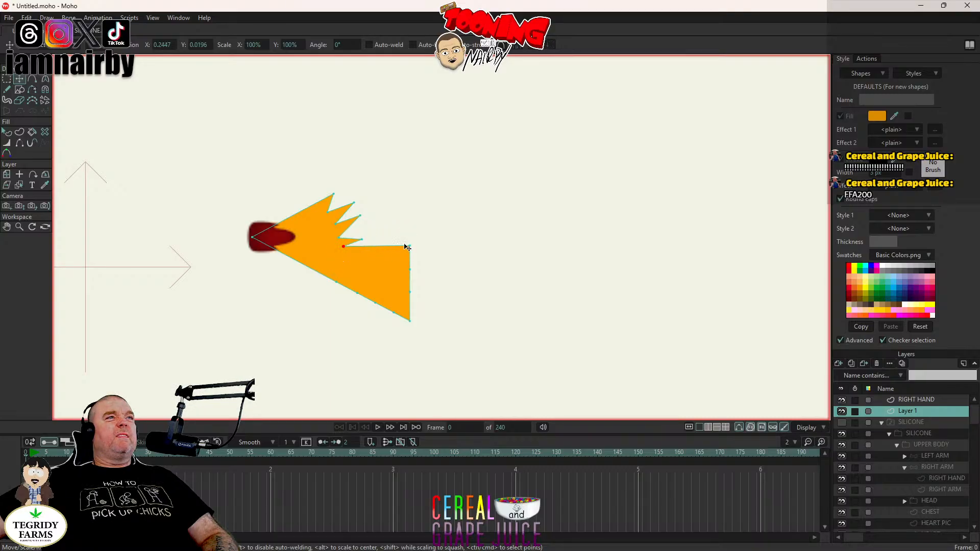
pyautogui.moveTo(407, 247); pyautogui.dragTo(342, 261)
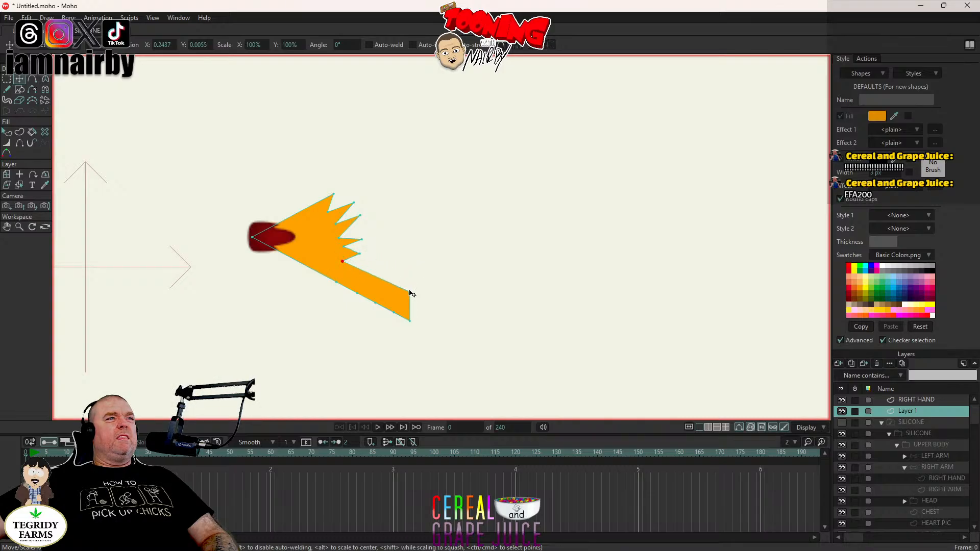
# Step: Move the points at the triangle's lower corner inward to form the lowest jagged spikes of the blast
pyautogui.moveTo(411, 293); pyautogui.dragTo(367, 272)
pyautogui.moveTo(410, 321); pyautogui.dragTo(432, 285)
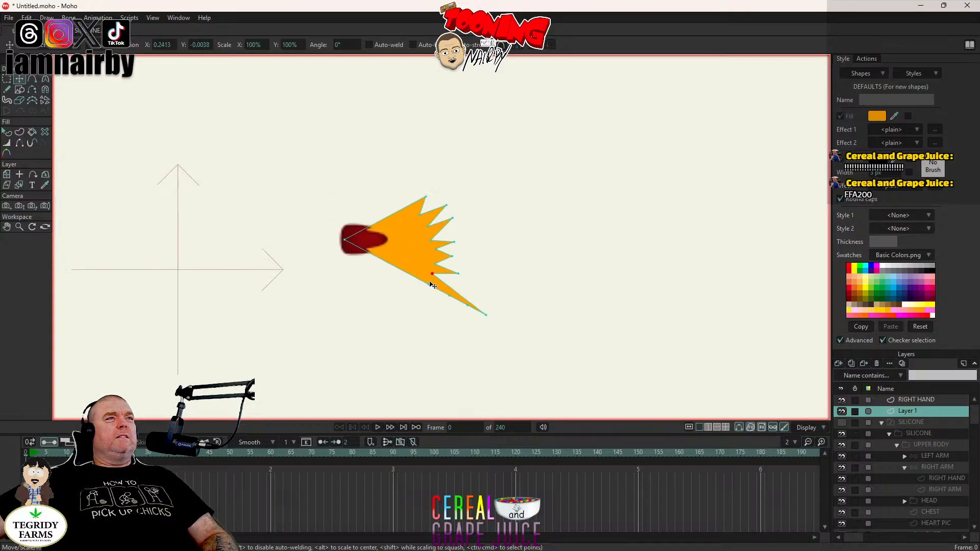
pyautogui.scroll(5, 432, 285)
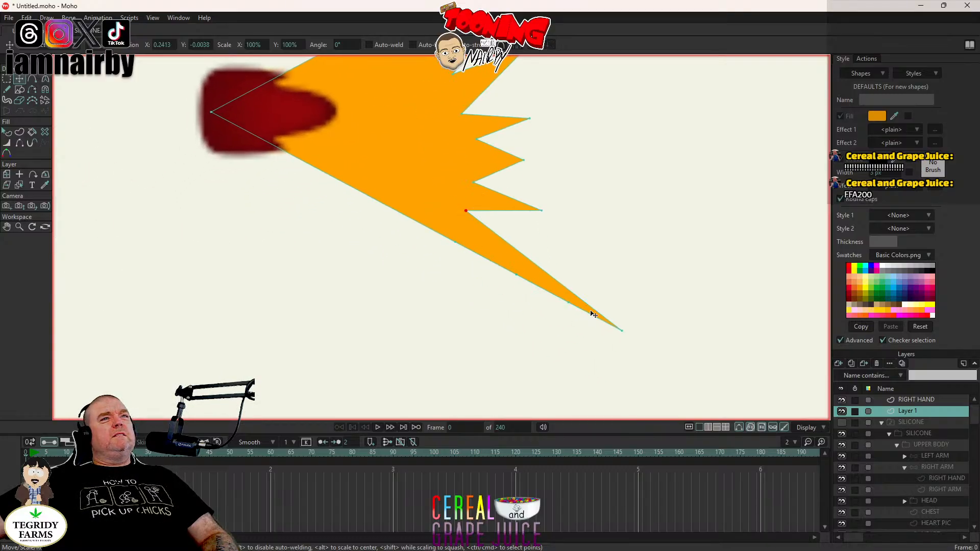
pyautogui.moveTo(623, 331); pyautogui.dragTo(530, 241)
pyautogui.moveTo(570, 304); pyautogui.dragTo(455, 221)
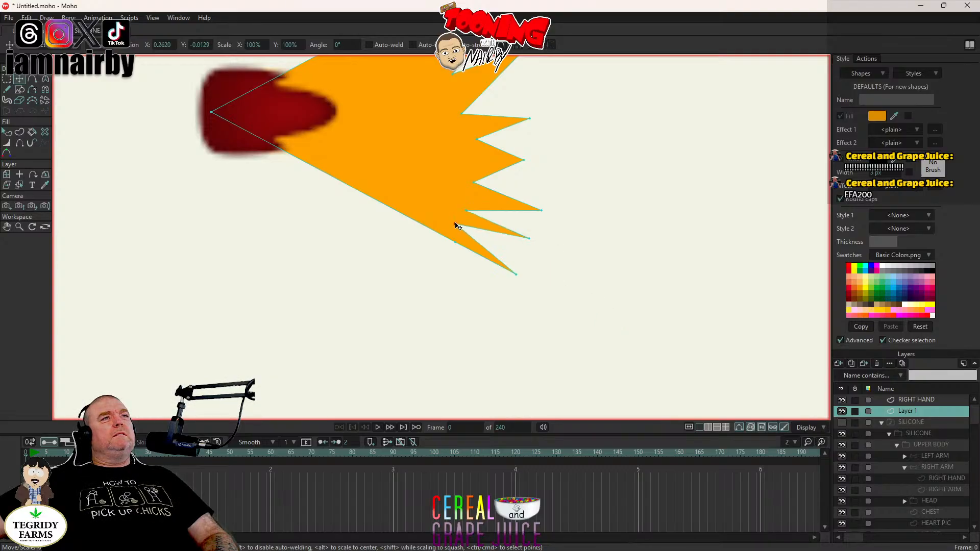
pyautogui.scroll(-3, 438, 252)
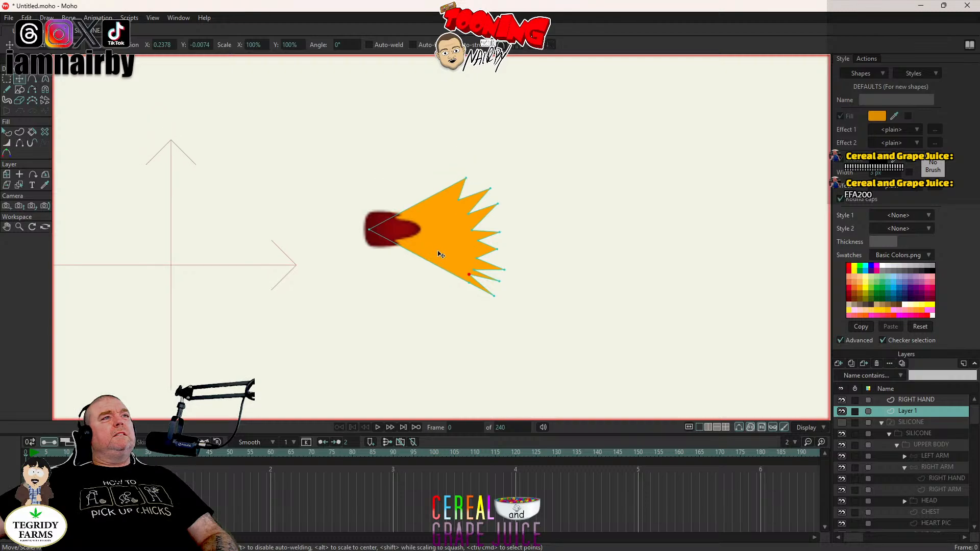
# Step: Bend the upper edge of the blast outward by adjusting the curvature handle at the topmost spike's tip
pyautogui.scroll(2, 439, 253)
pyautogui.scroll(-2, 441, 254)
pyautogui.scroll(-1, 440, 254)
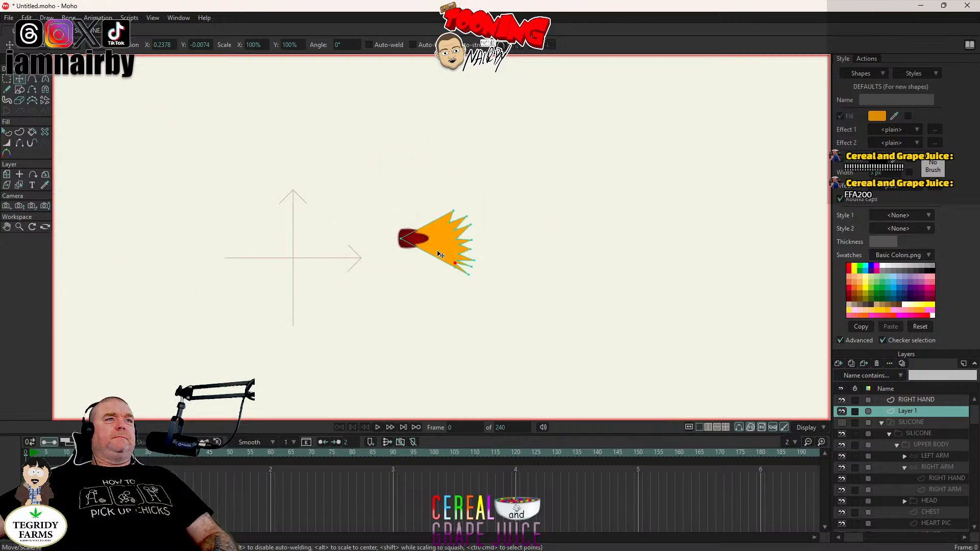
pyautogui.scroll(3, 437, 257)
pyautogui.scroll(-1, 433, 269)
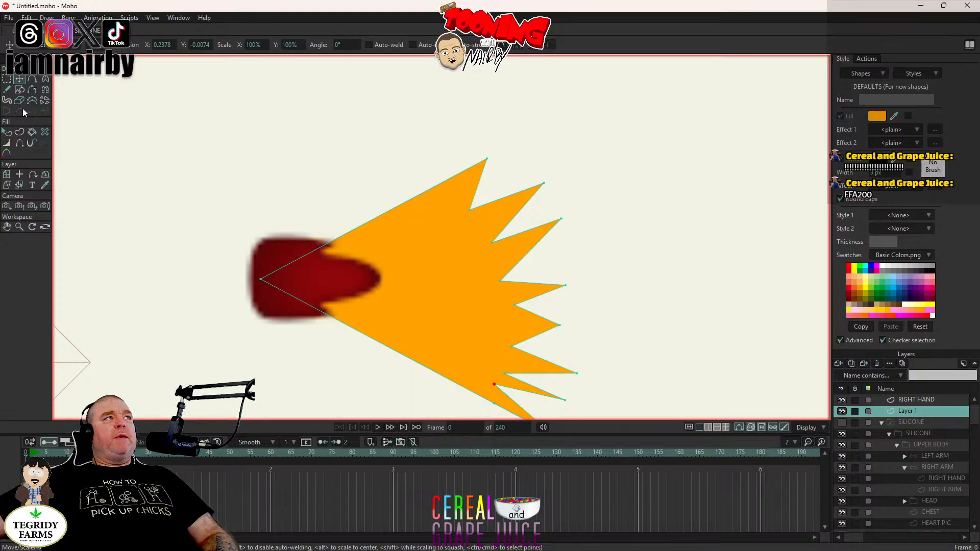
pyautogui.click(46, 79)
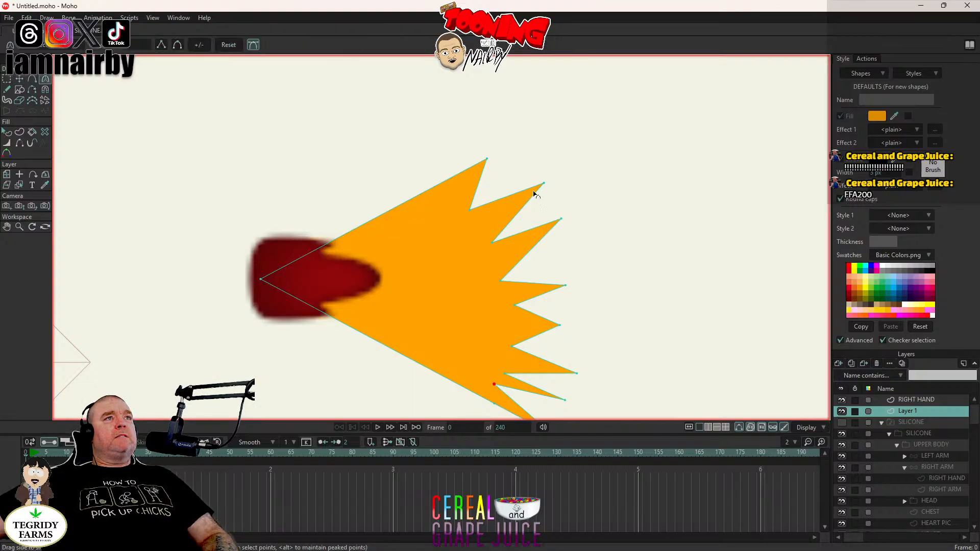
pyautogui.click(488, 160)
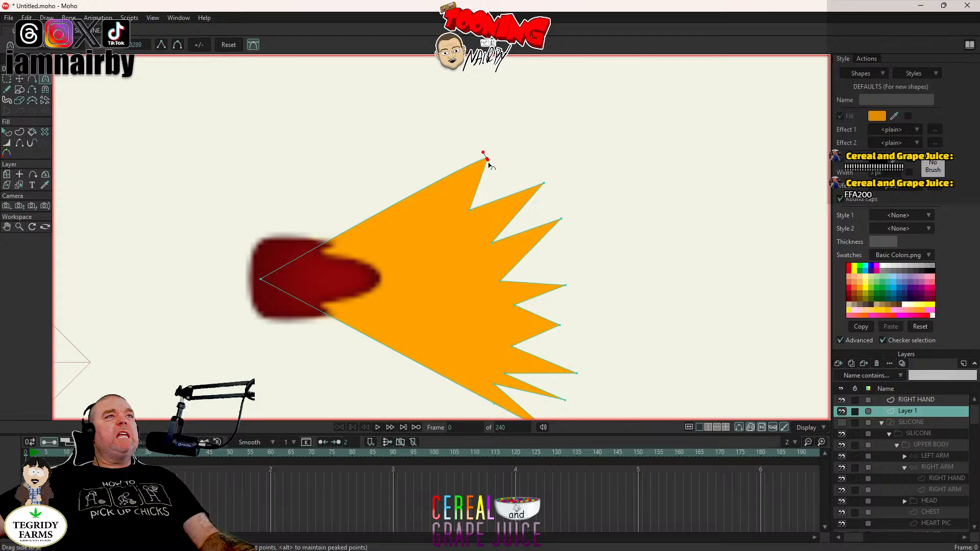
pyautogui.moveTo(488, 165); pyautogui.dragTo(416, 169)
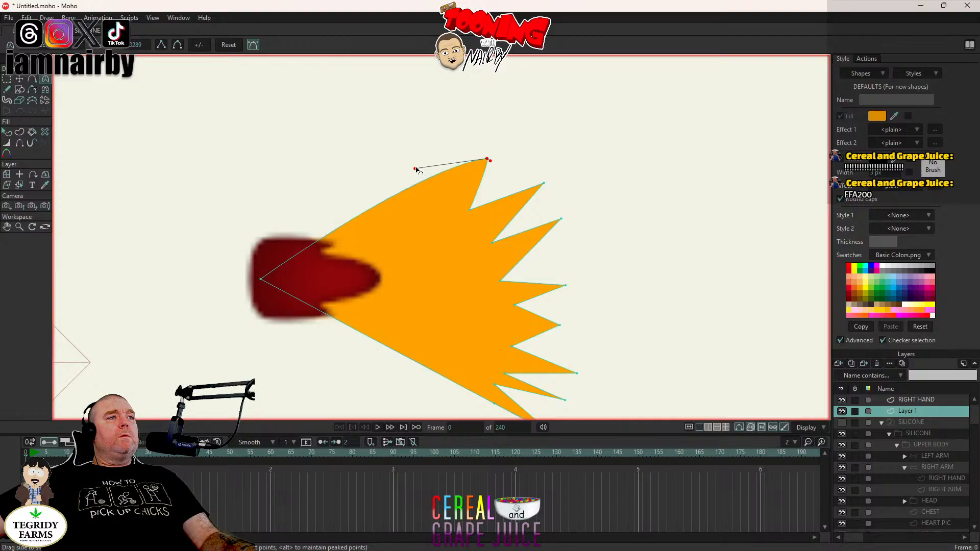
pyautogui.moveTo(416, 169); pyautogui.dragTo(449, 142)
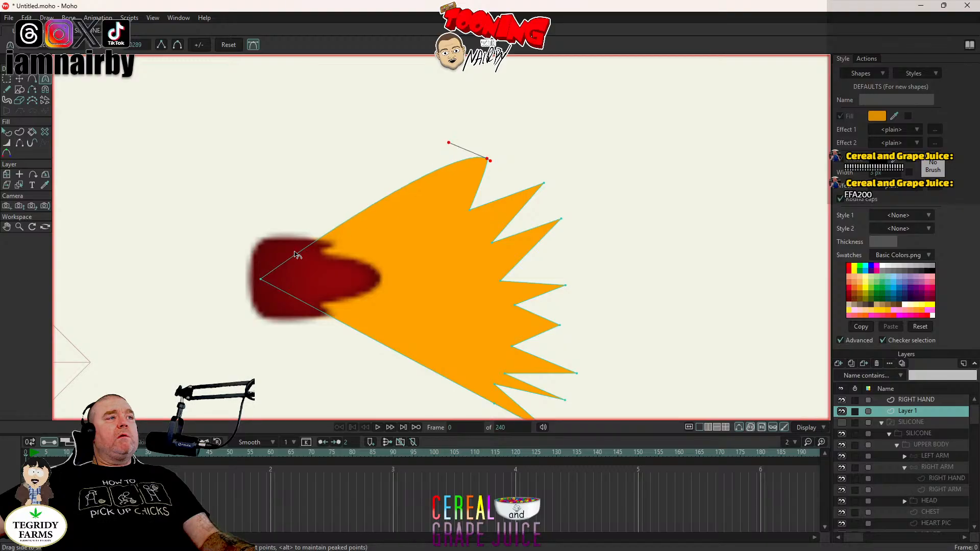
# Step: Adjust both curvature handles of the point inside the hand so the blast's two long edges flare out smoothly
pyautogui.click(262, 279)
pyautogui.moveTo(274, 270); pyautogui.dragTo(347, 263)
pyautogui.moveTo(264, 282); pyautogui.dragTo(312, 296)
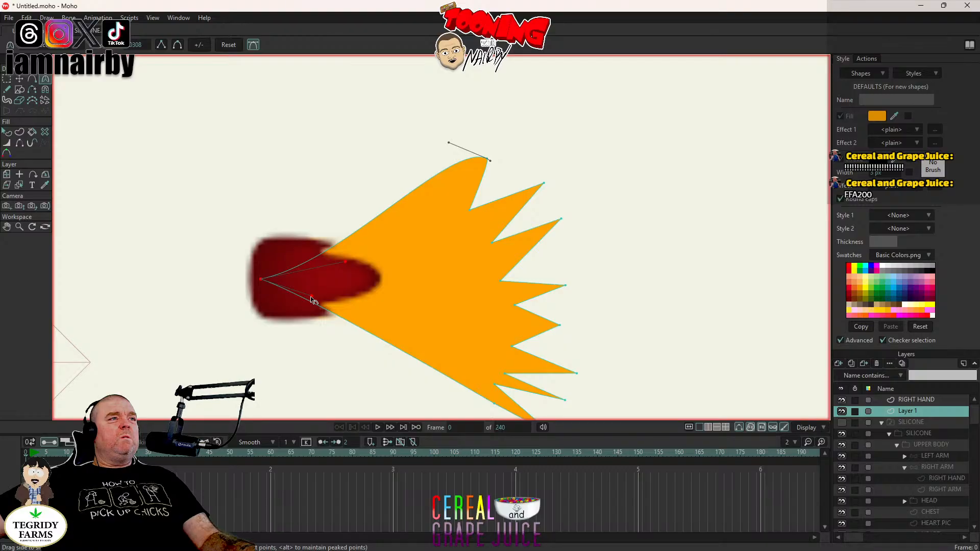
pyautogui.moveTo(311, 298); pyautogui.dragTo(346, 309)
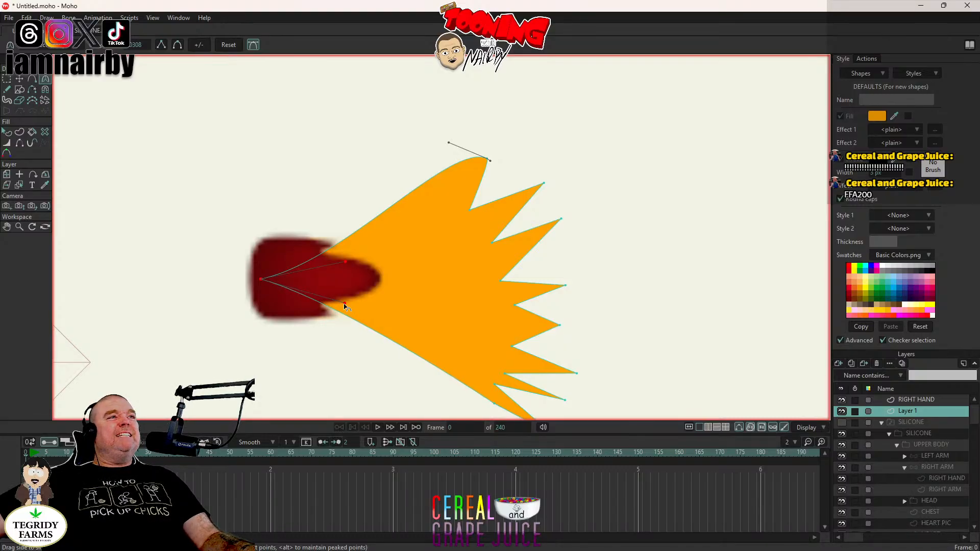
pyautogui.moveTo(345, 307); pyautogui.dragTo(345, 303)
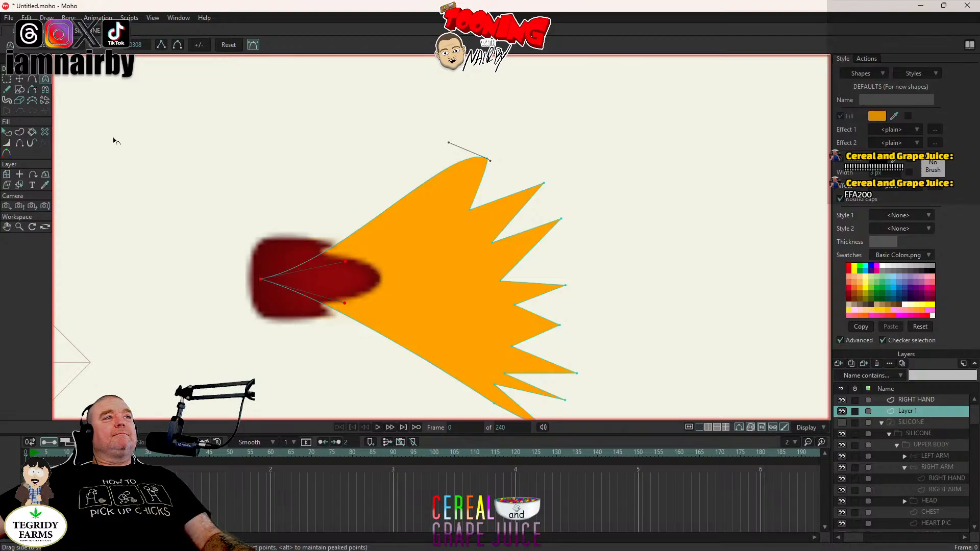
# Step: Render a preview of the current frame to check the curved blast, and close it
pyautogui.scroll(-4, 408, 238)
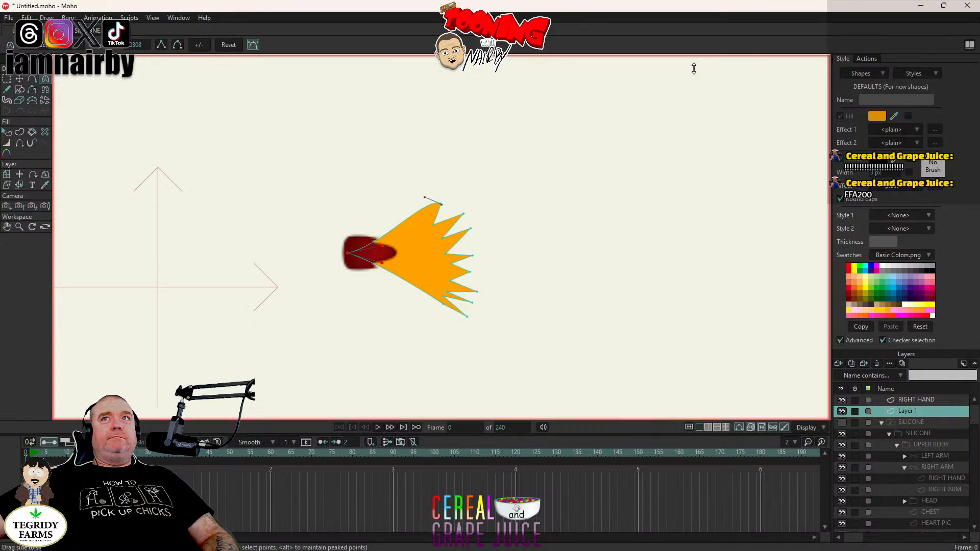
pyautogui.hotkey('ctrl', 'r')
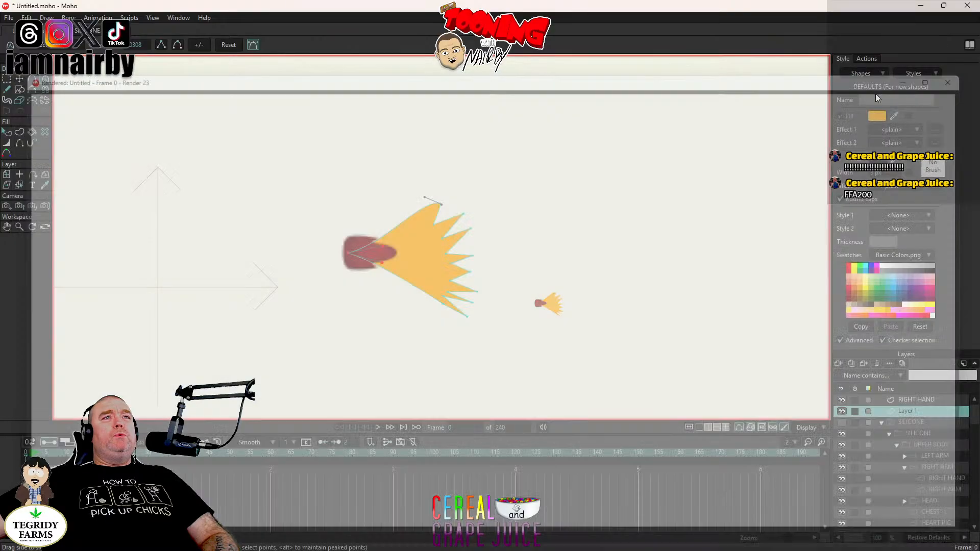
pyautogui.click(964, 75)
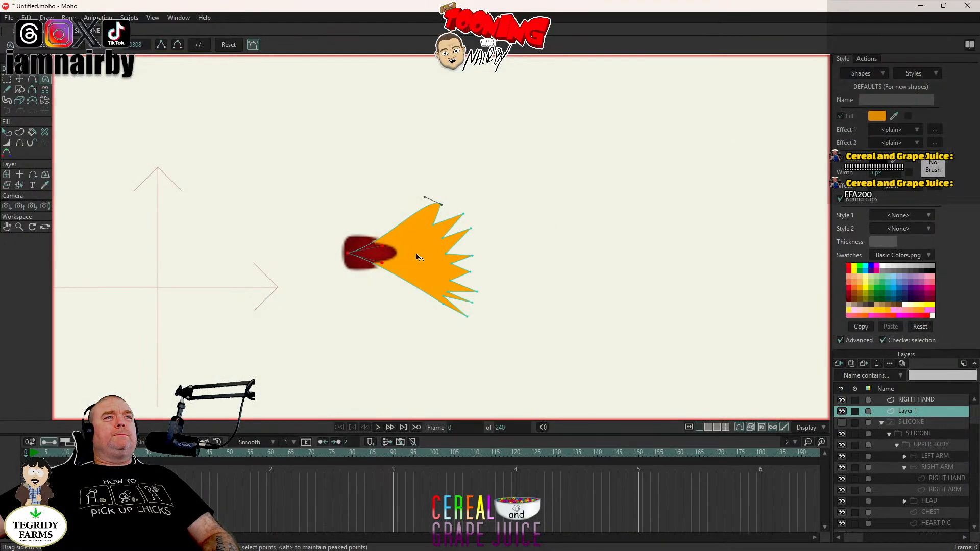
# Step: Delete the extra point on the blast's long lower edge, just before the lowest spike's tip
pyautogui.click(19, 80)
pyautogui.click(45, 79)
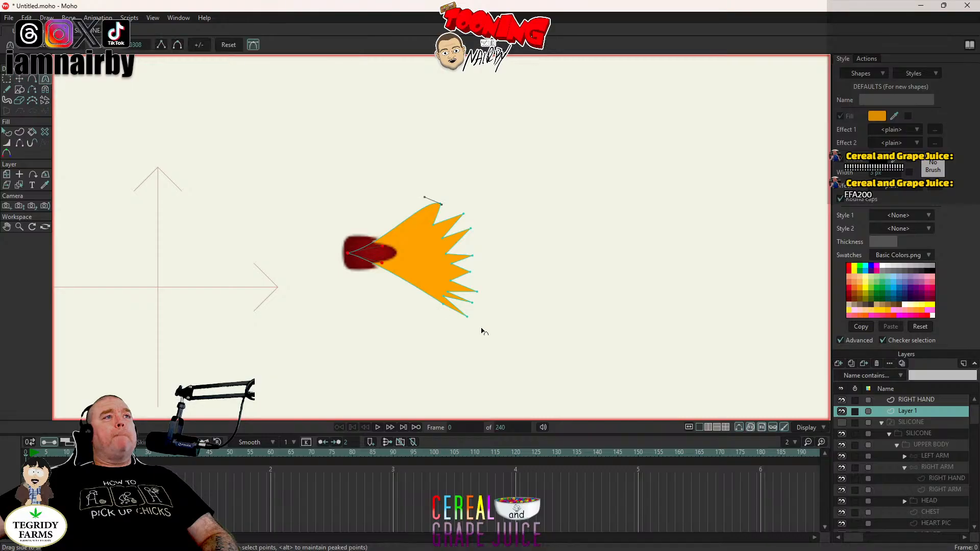
pyautogui.scroll(4, 477, 302)
pyautogui.moveTo(382, 233); pyautogui.dragTo(405, 314)
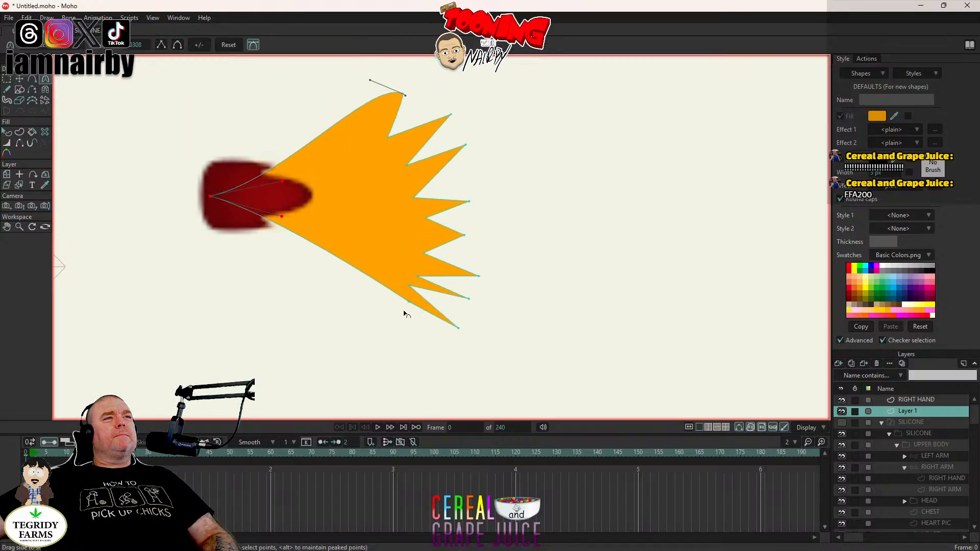
pyautogui.click(23, 79)
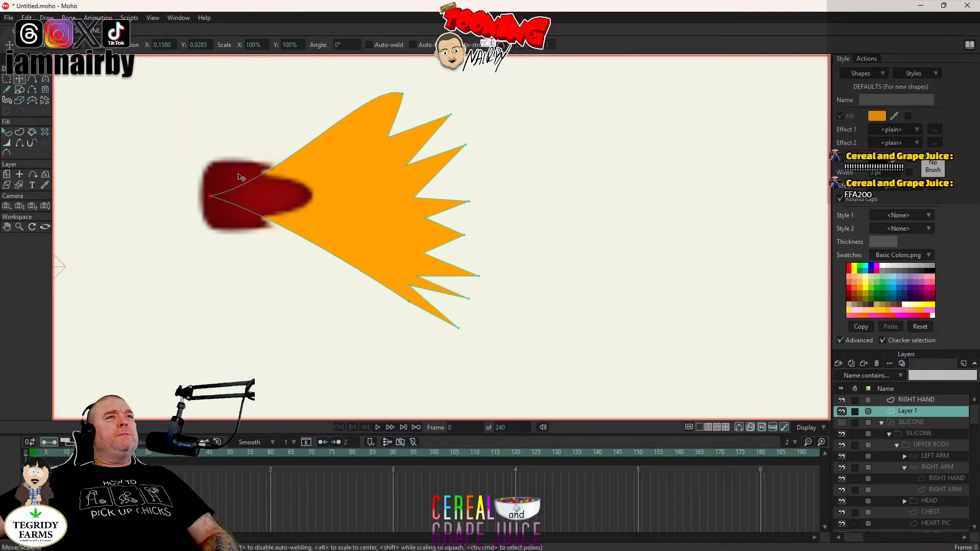
pyautogui.click(409, 301)
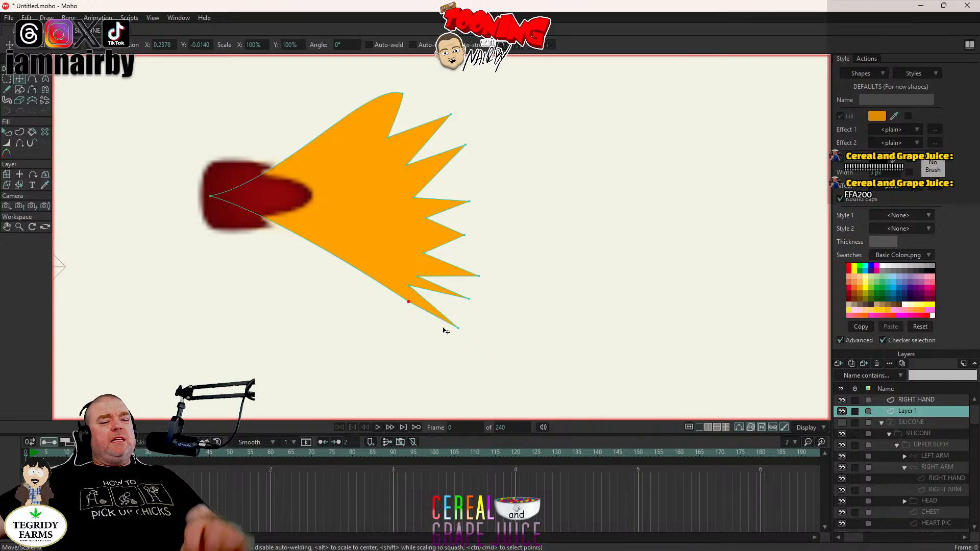
pyautogui.scroll(5, 488, 341)
pyautogui.press('Delete')
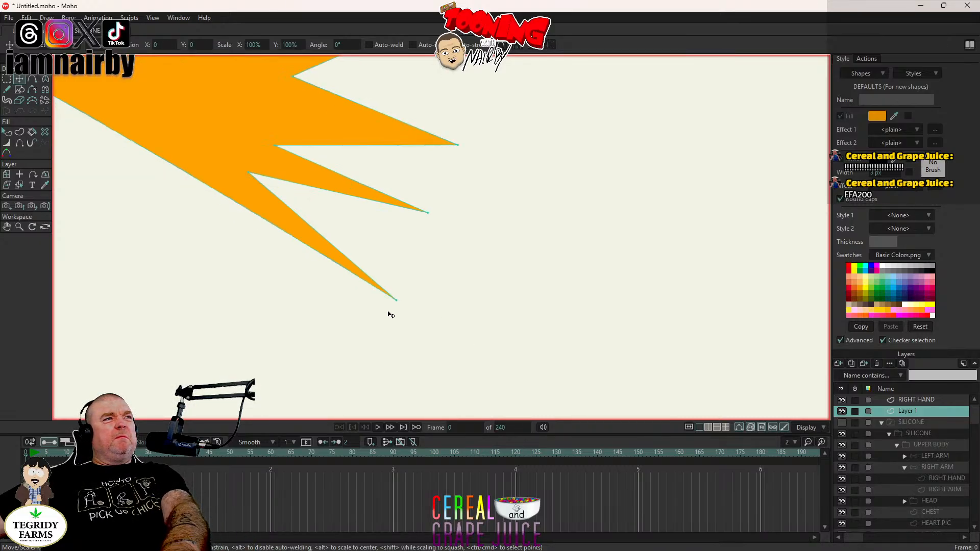
# Step: Bend the blast's lower edge outward with the curvature handle at the lowest spike's tip, mirroring the upper edge
pyautogui.click(45, 80)
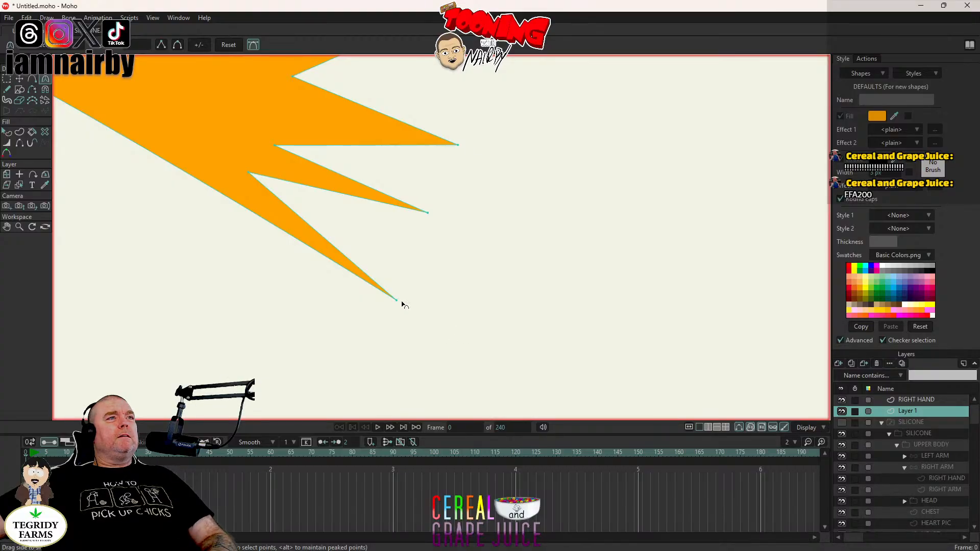
pyautogui.click(397, 301)
pyautogui.moveTo(403, 304); pyautogui.dragTo(431, 306)
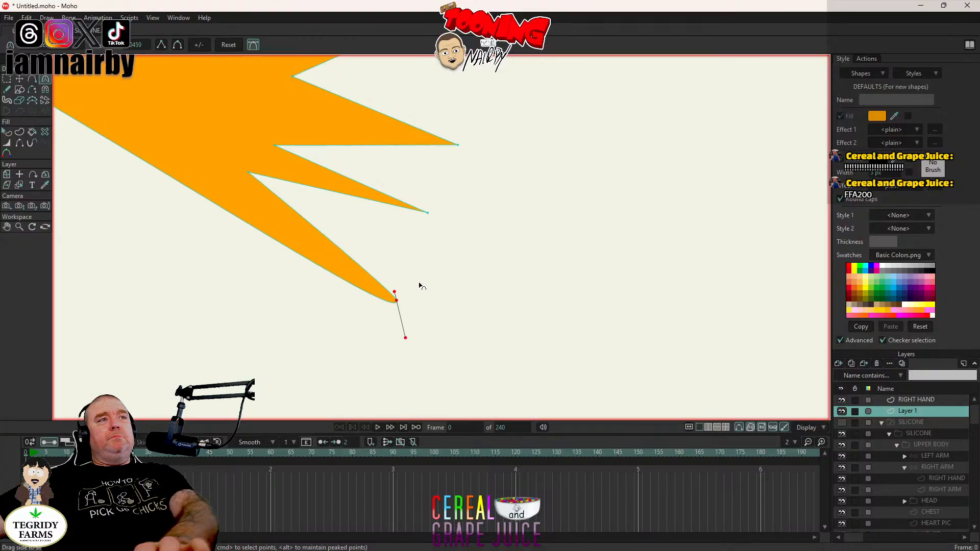
pyautogui.scroll(-4, 516, 332)
pyautogui.moveTo(516, 332); pyautogui.dragTo(372, 305)
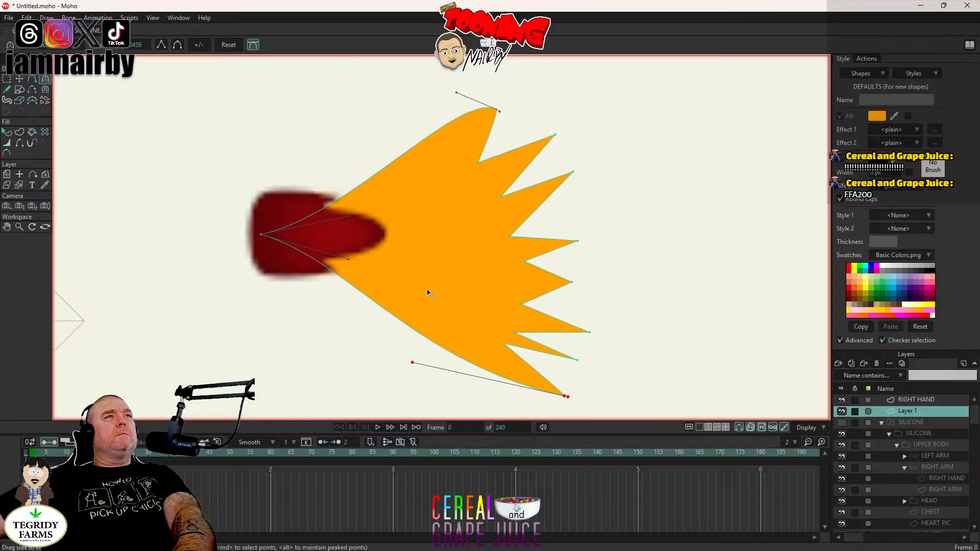
pyautogui.moveTo(415, 366); pyautogui.dragTo(505, 417)
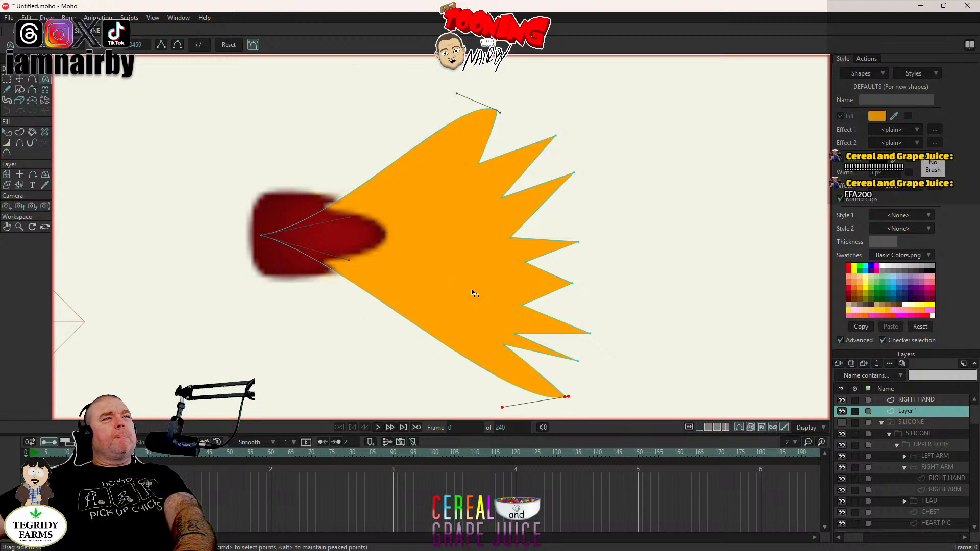
# Step: Remove the small spike above the lowest one by deleting two points, and move the remaining notch point up
pyautogui.click(19, 79)
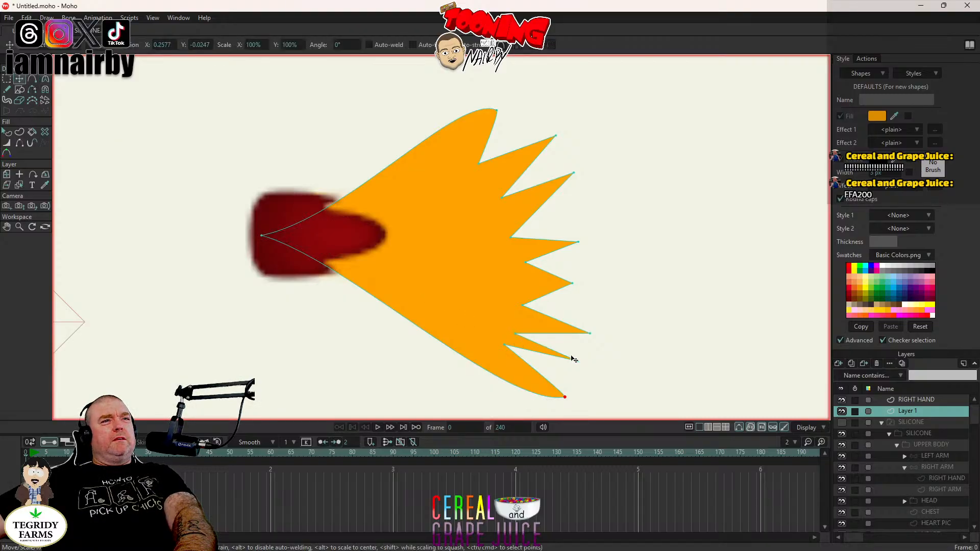
pyautogui.click(505, 346)
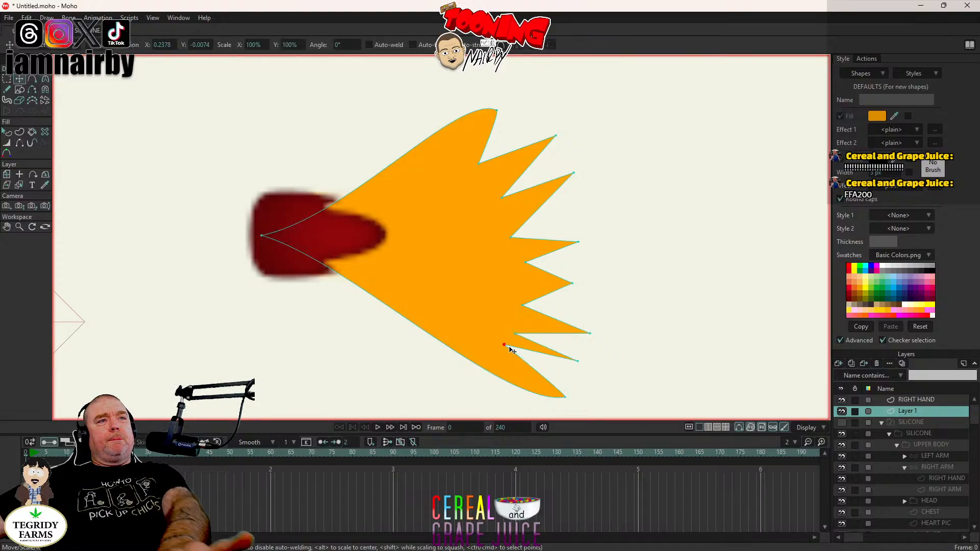
pyautogui.click(578, 362)
pyautogui.press('Delete')
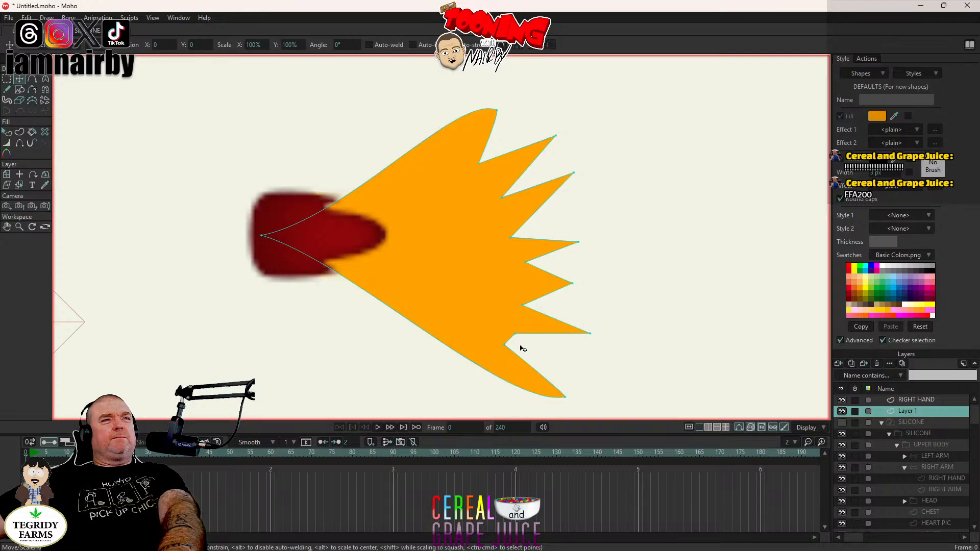
pyautogui.click(515, 334)
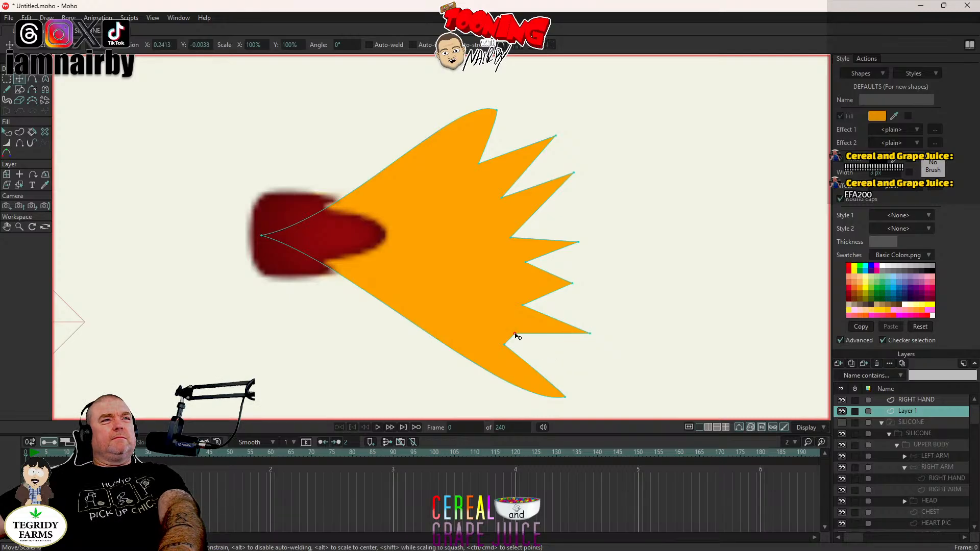
pyautogui.press('Delete')
pyautogui.moveTo(511, 347); pyautogui.dragTo(513, 332)
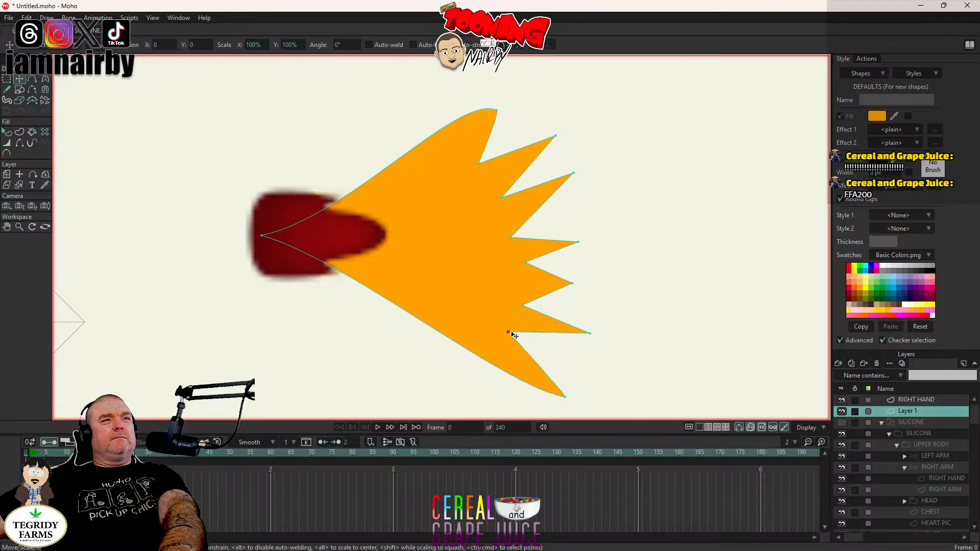
# Step: Delete the second spike from the top with its notch point, and shift the neighbouring notch point up and inward
pyautogui.click(480, 167)
pyautogui.press('Delete')
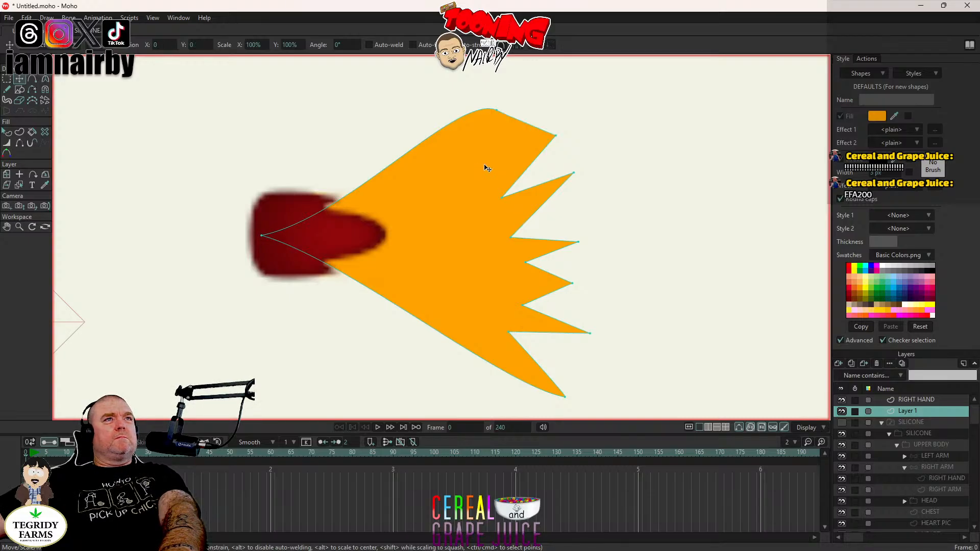
pyautogui.click(555, 136)
pyautogui.press('Delete')
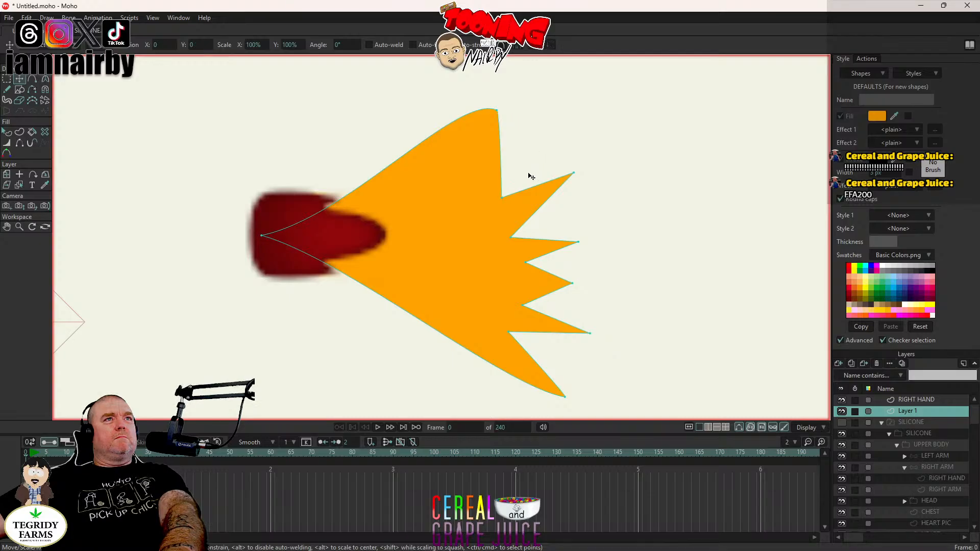
pyautogui.moveTo(504, 206); pyautogui.dragTo(485, 179)
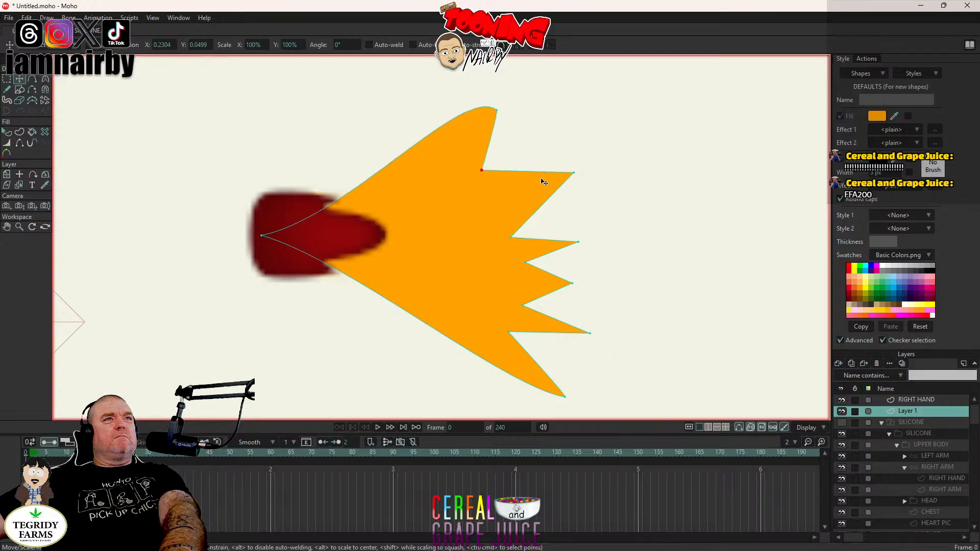
# Step: Pull the middle spikes and notches inward and delete one spike tip to leave fewer, wider spikes
pyautogui.moveTo(574, 173); pyautogui.dragTo(534, 173)
pyautogui.moveTo(512, 238); pyautogui.dragTo(491, 217)
pyautogui.moveTo(580, 244); pyautogui.dragTo(548, 241)
pyautogui.press('Delete')
pyautogui.moveTo(523, 306); pyautogui.dragTo(495, 273)
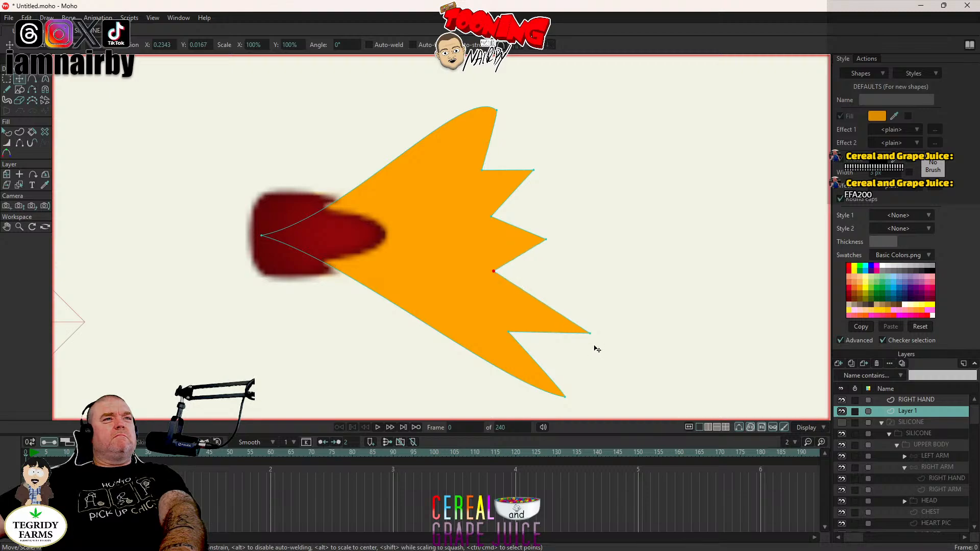
# Step: Delete the entire orange blast shape from Layer 1, leaving the layer empty
pyautogui.click(589, 333)
pyautogui.press('Delete')
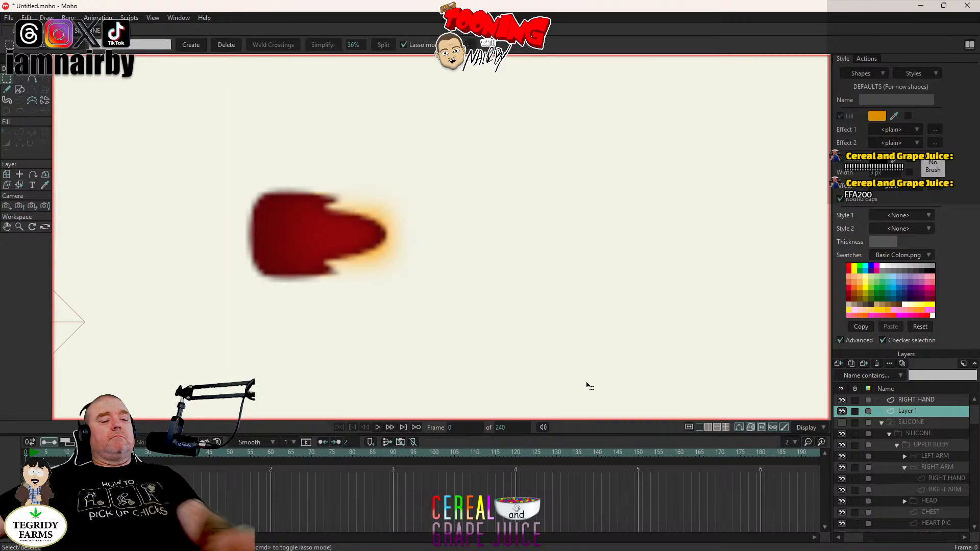
# Step: Restore the deleted orange blast shape and delete its lowest notch point, beside the bottom spike
pyautogui.press('g')
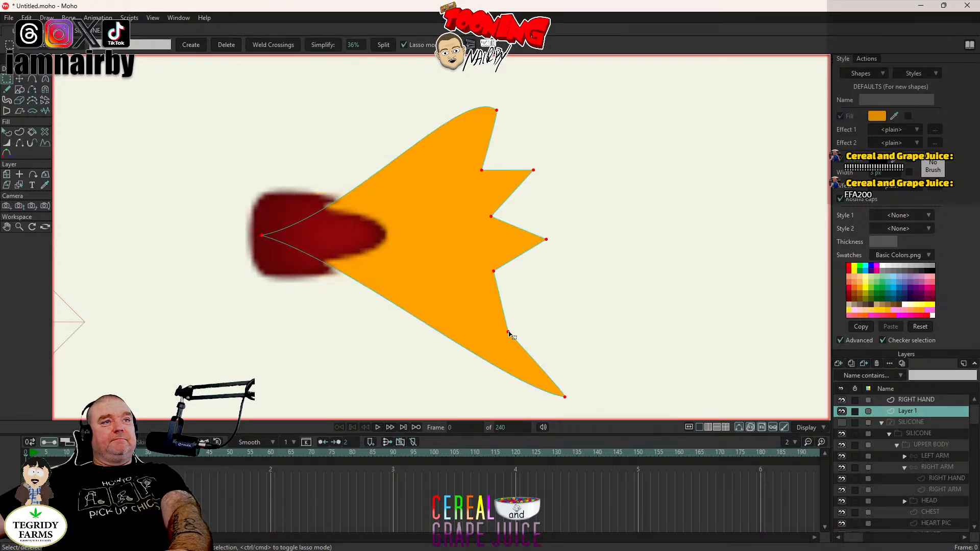
pyautogui.click(20, 78)
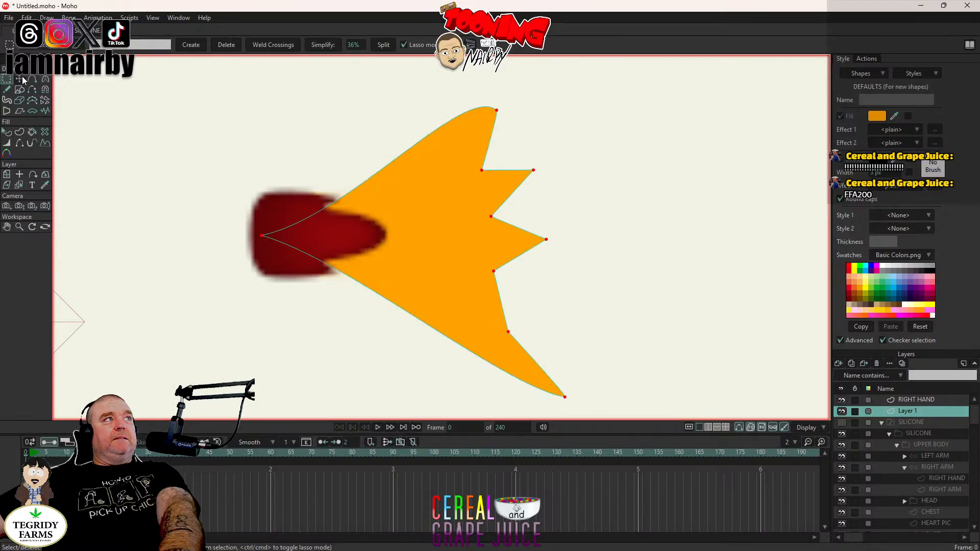
pyautogui.click(509, 333)
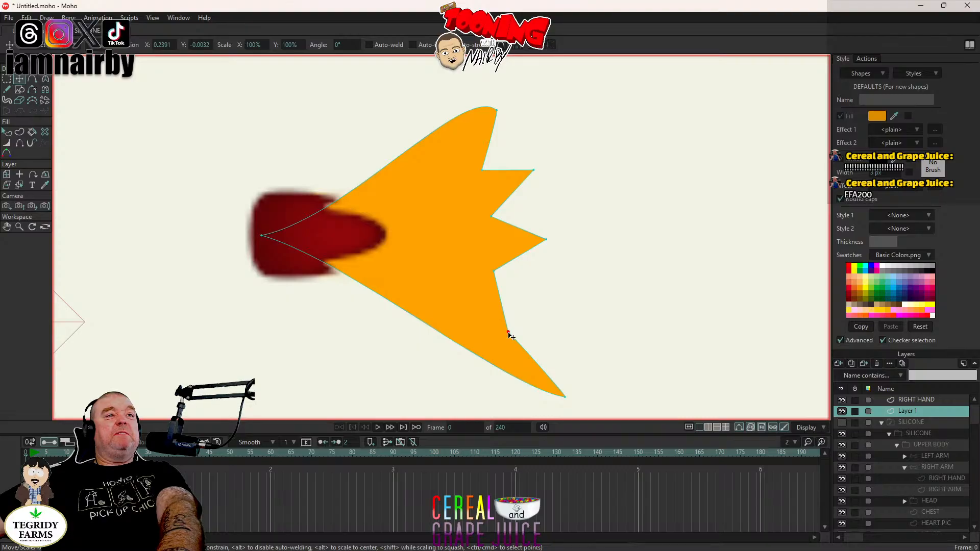
pyautogui.press('Delete')
# Step: Move the bottom spike tip up and inward, and bend the blast's lower edge outward with its curve handle
pyautogui.moveTo(571, 402); pyautogui.dragTo(492, 329)
pyautogui.click(45, 79)
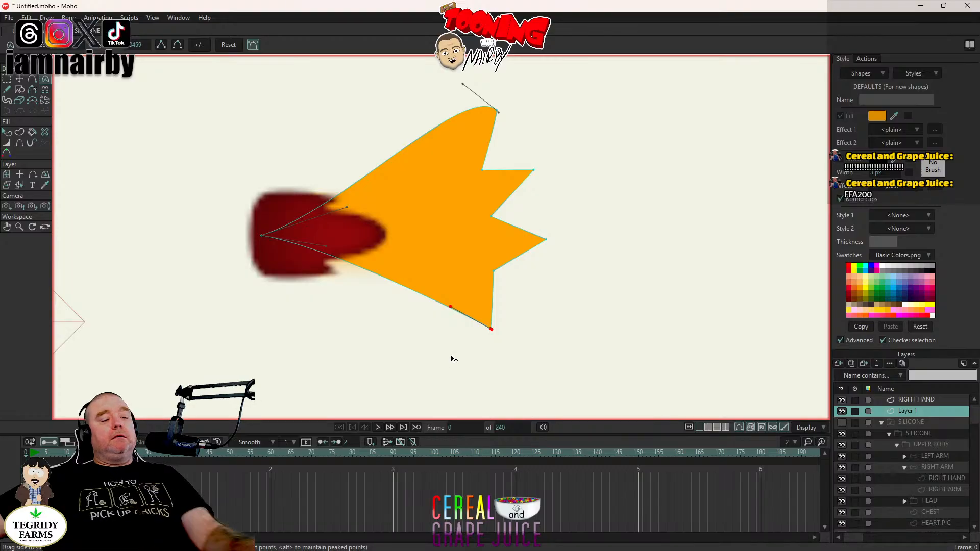
pyautogui.moveTo(450, 308); pyautogui.dragTo(428, 345)
# Step: Pull the blast's middle spike tips and all notches inward to deepen the gaps, and preview the render
pyautogui.press('t')
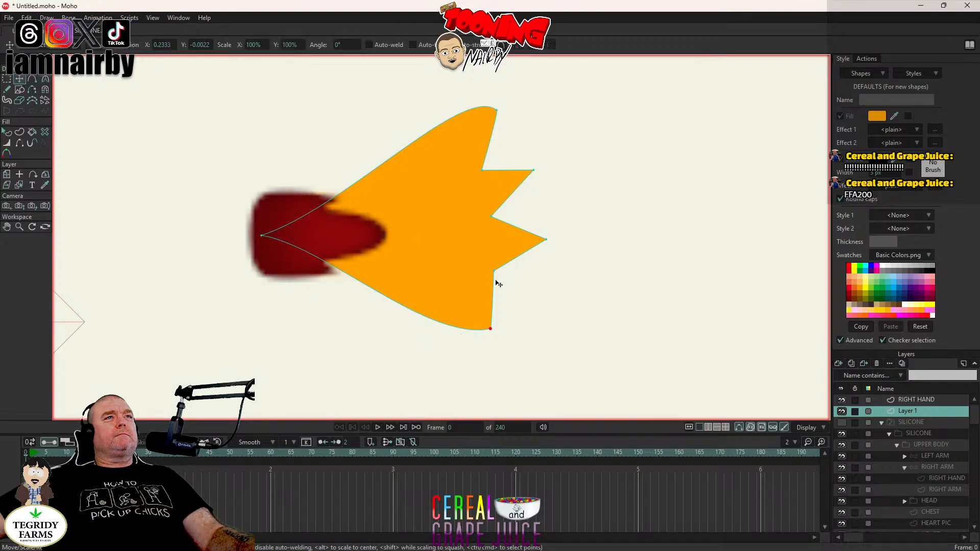
pyautogui.moveTo(494, 276); pyautogui.dragTo(442, 277)
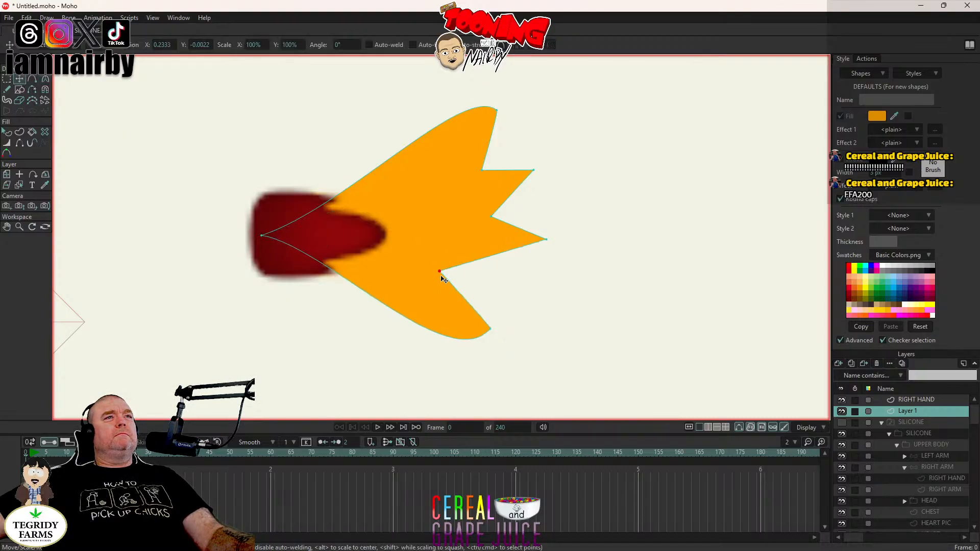
pyautogui.moveTo(545, 240); pyautogui.dragTo(504, 264)
pyautogui.moveTo(498, 222); pyautogui.dragTo(444, 215)
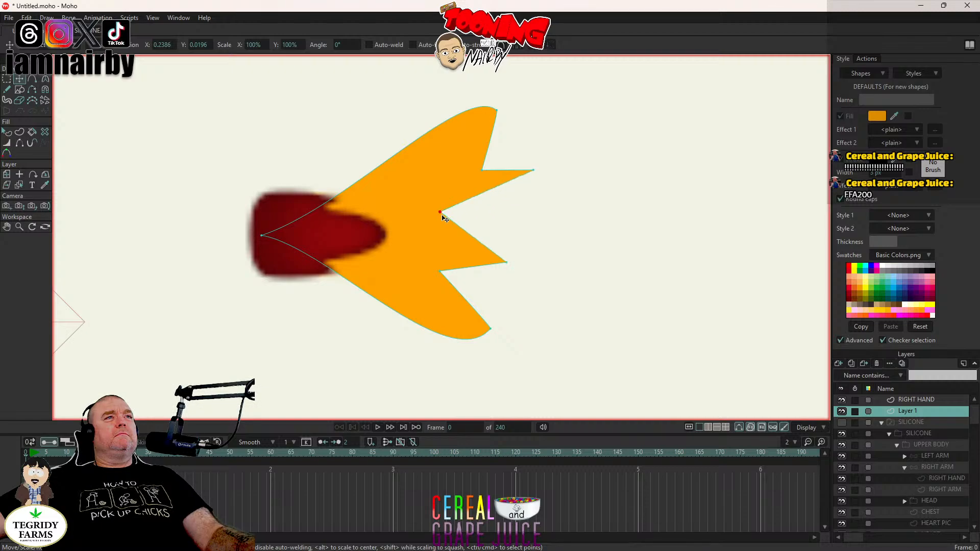
pyautogui.moveTo(537, 173); pyautogui.dragTo(436, 187)
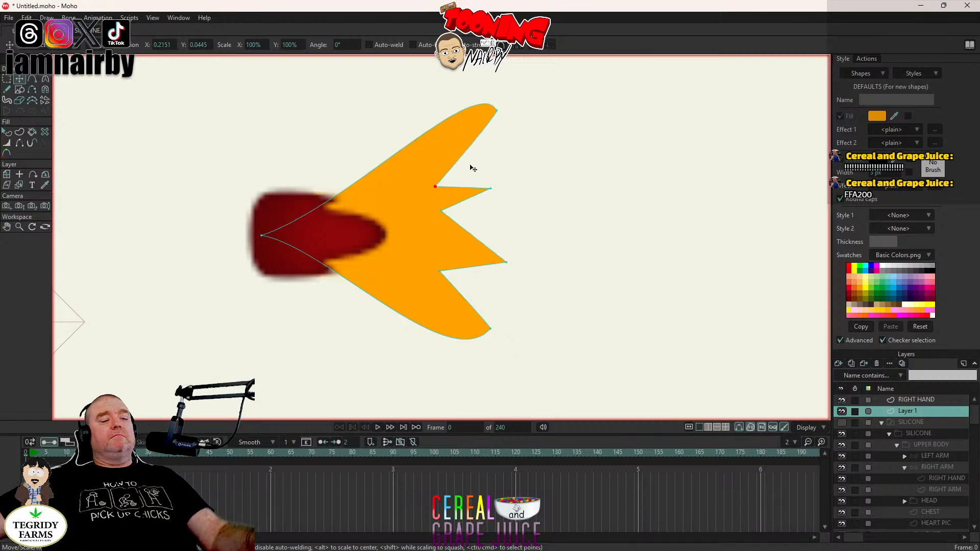
pyautogui.hotkey('ctrl', 'r')
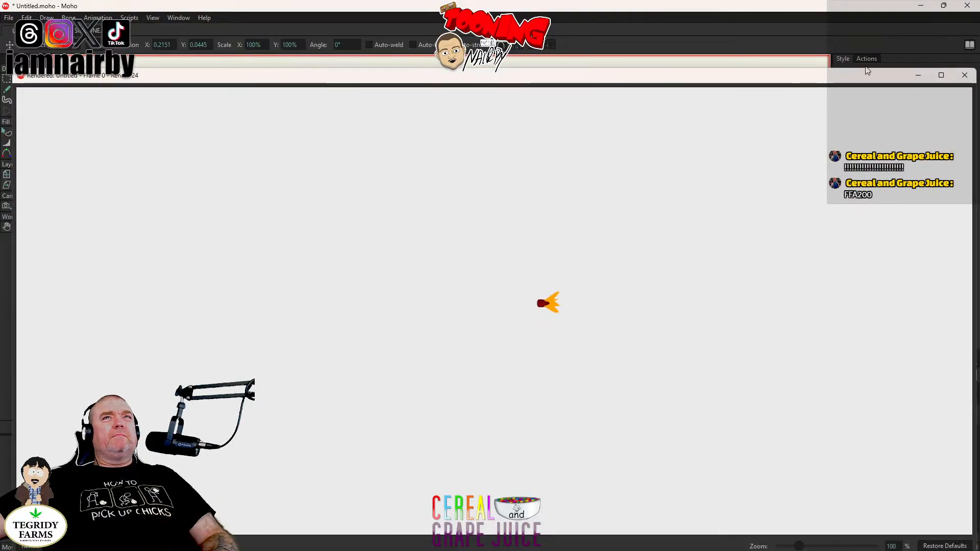
pyautogui.click(965, 75)
# Step: Move the centre notch inward and down, and pull the upper notch and the lower middle spike tip inward
pyautogui.moveTo(468, 201); pyautogui.dragTo(448, 228)
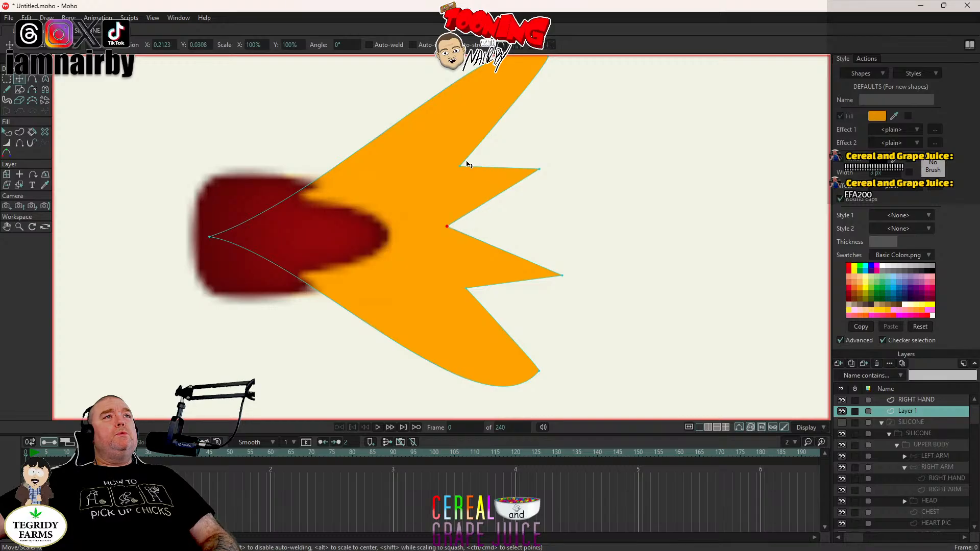
pyautogui.moveTo(461, 166); pyautogui.dragTo(453, 165)
pyautogui.moveTo(555, 271); pyautogui.dragTo(544, 274)
pyautogui.moveTo(449, 227); pyautogui.dragTo(443, 237)
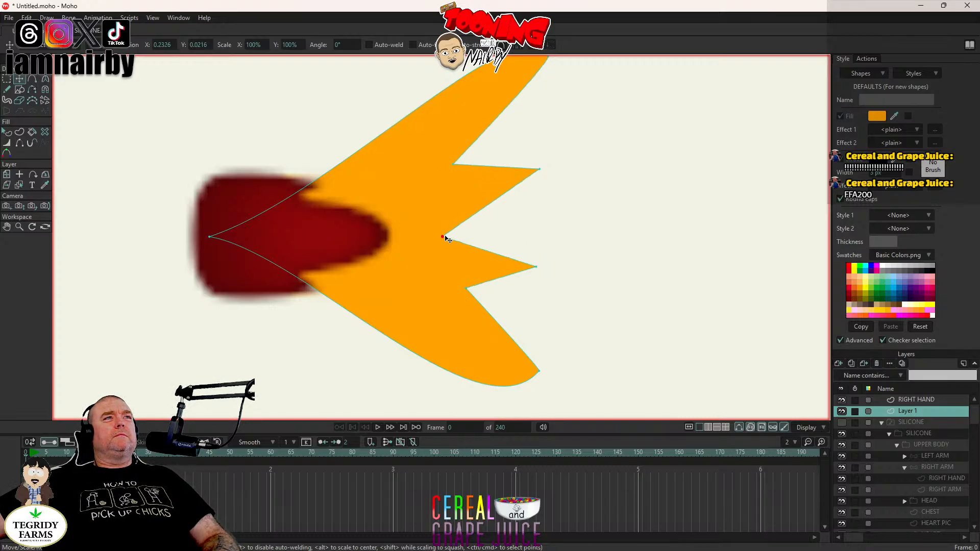
# Step: Even out the middle spikes and notches, and bring the top and bottom spike tips closer to the blast's centre line
pyautogui.scroll(-3, 477, 267)
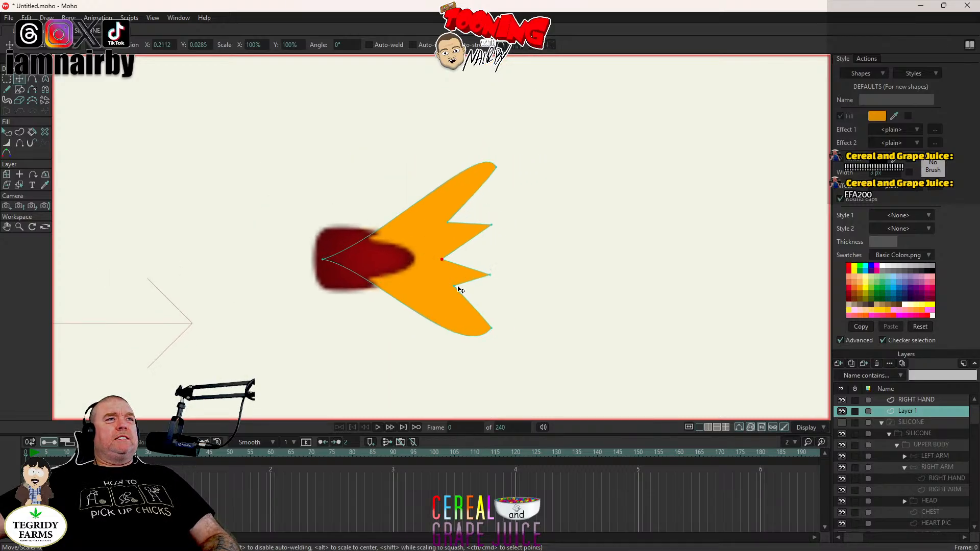
pyautogui.moveTo(458, 290); pyautogui.dragTo(492, 282)
pyautogui.click(494, 227)
pyautogui.moveTo(494, 227); pyautogui.dragTo(446, 230)
pyautogui.moveTo(498, 166)
pyautogui.mouseDown()
pyautogui.moveTo(489, 199)
pyautogui.moveTo(494, 184)
pyautogui.mouseUp()
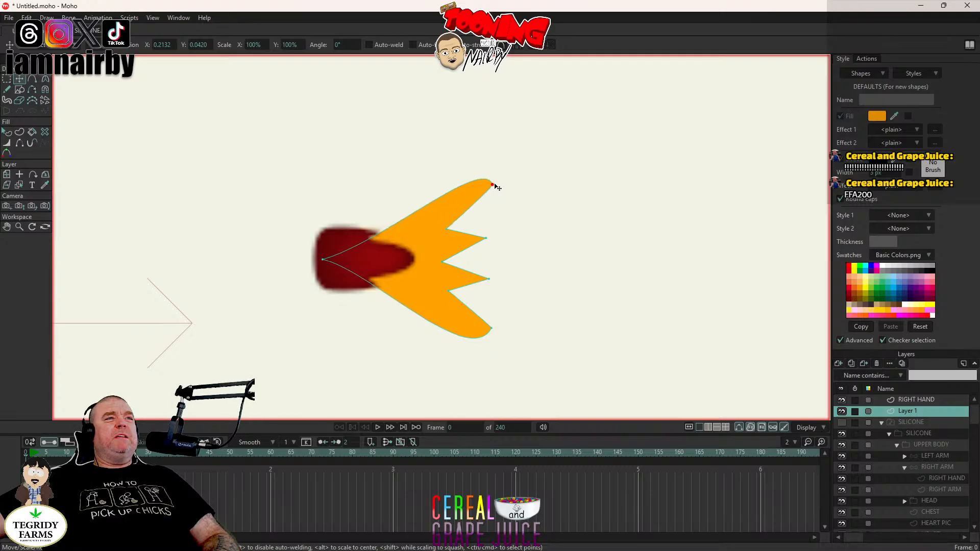
pyautogui.moveTo(490, 329); pyautogui.dragTo(489, 323)
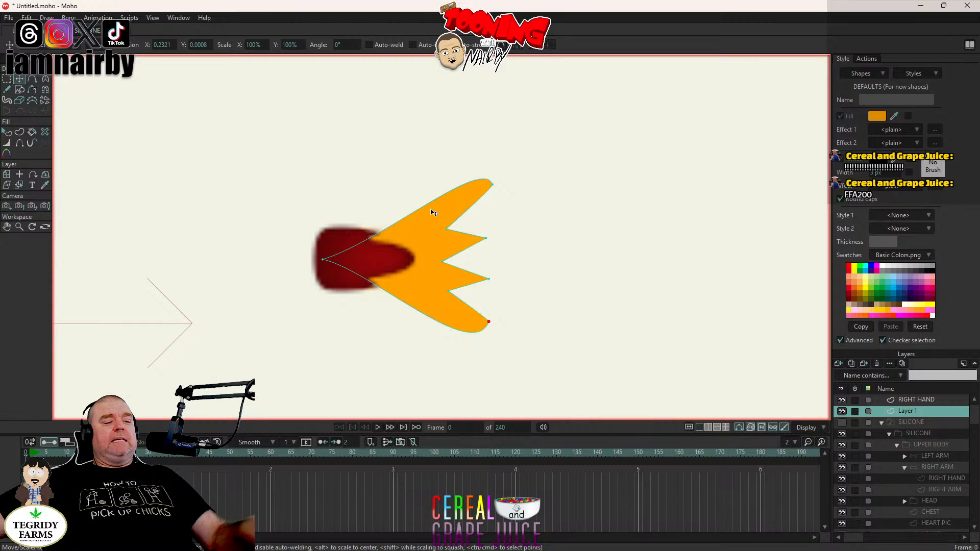
# Step: Preview the render of the current frame and save the project as SILICONE PHOTON BEAM.moho
pyautogui.hotkey('ctrl', 'r')
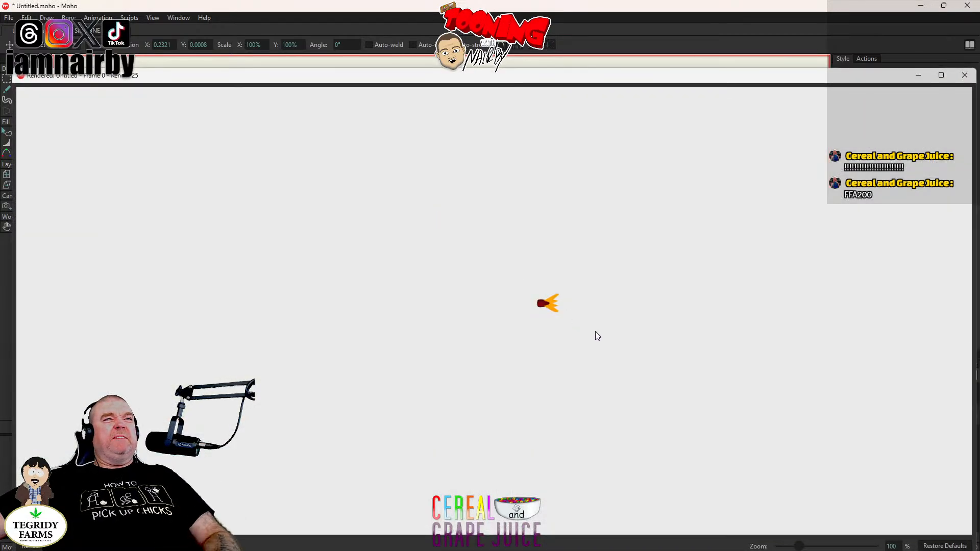
pyautogui.click(965, 75)
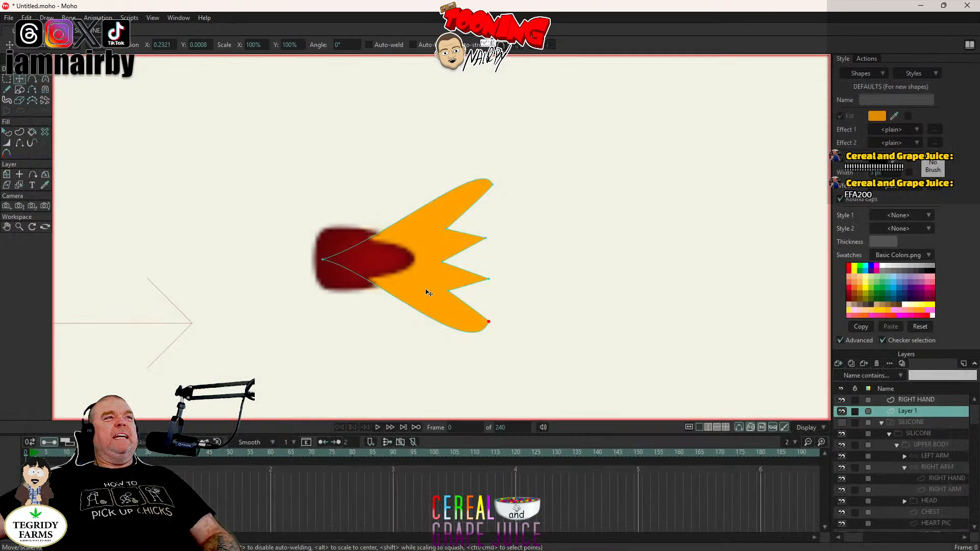
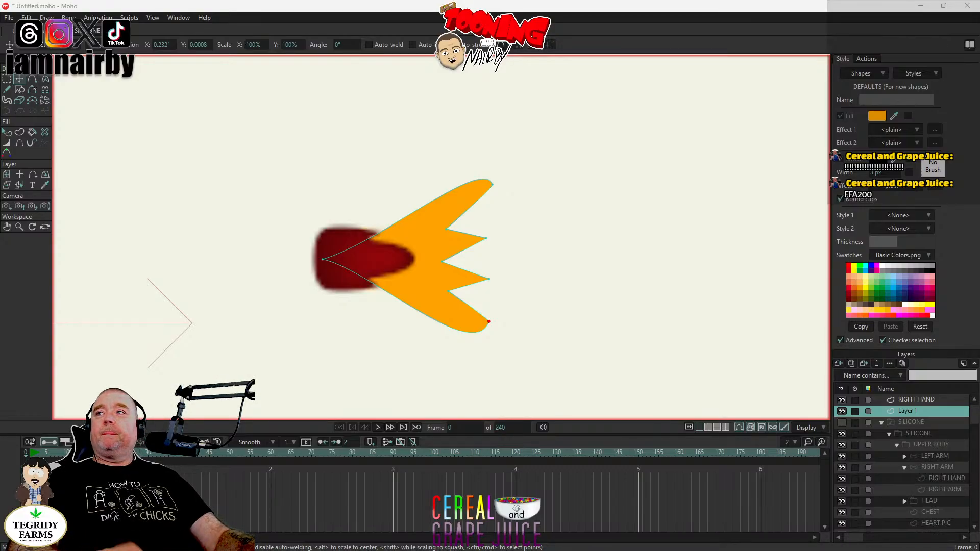
pyautogui.press('Return')
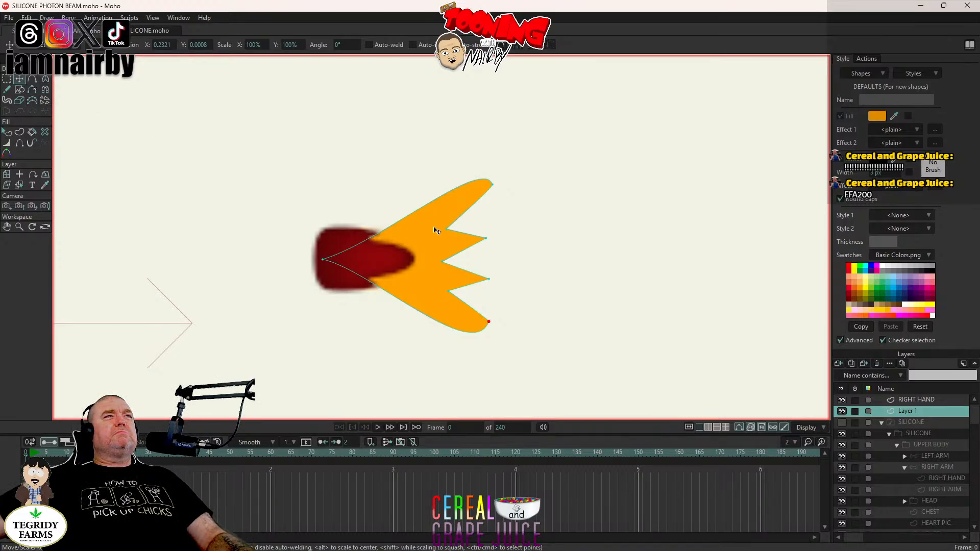
# Step: Shorten the four spikes by pulling their tips inward, and shift the upper notch slightly up and inward
pyautogui.moveTo(446, 231); pyautogui.dragTo(443, 226)
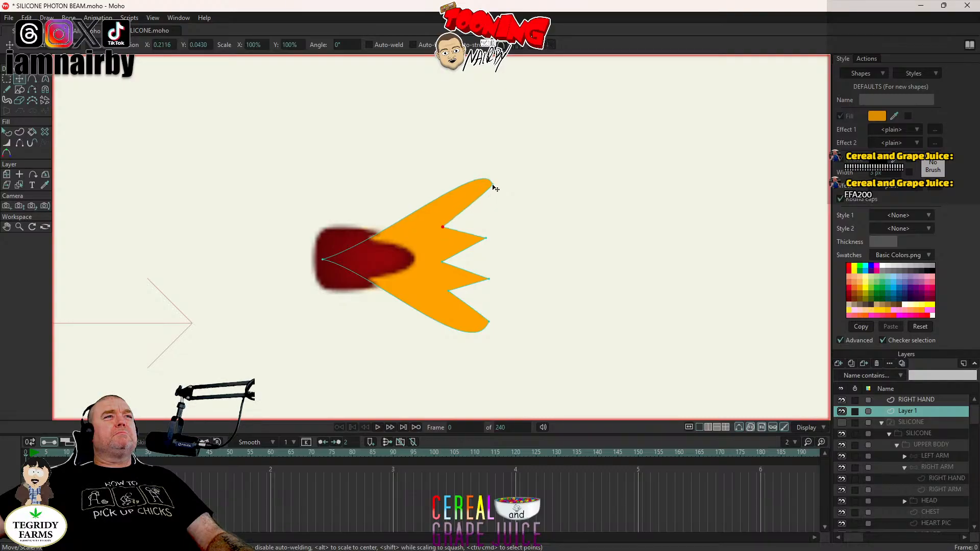
pyautogui.moveTo(494, 188); pyautogui.dragTo(482, 195)
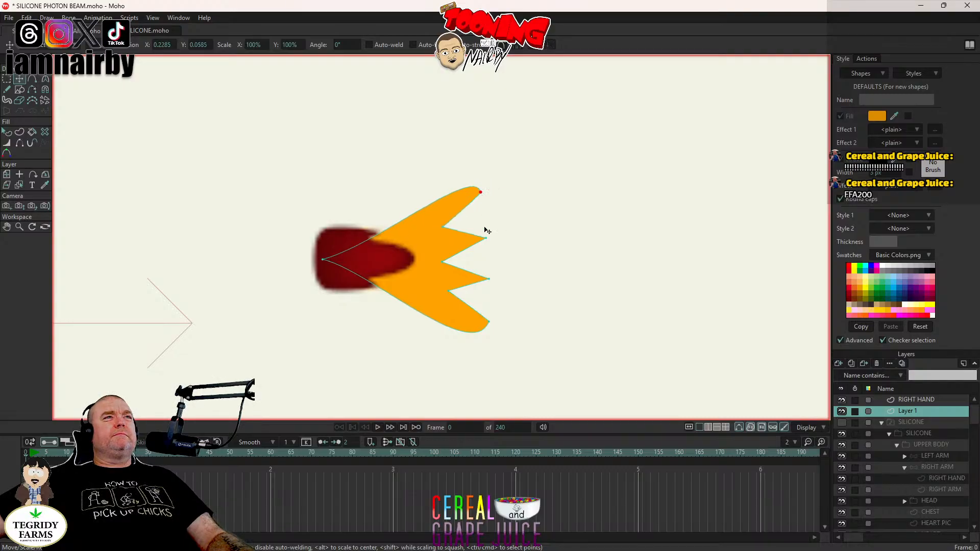
pyautogui.moveTo(486, 239); pyautogui.dragTo(471, 240)
pyautogui.moveTo(488, 279); pyautogui.dragTo(474, 280)
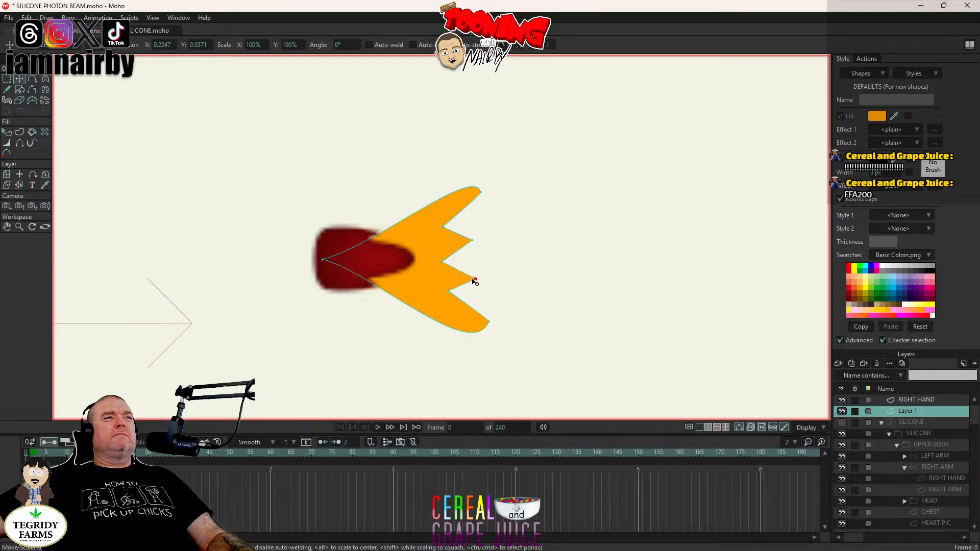
pyautogui.moveTo(489, 322); pyautogui.dragTo(485, 320)
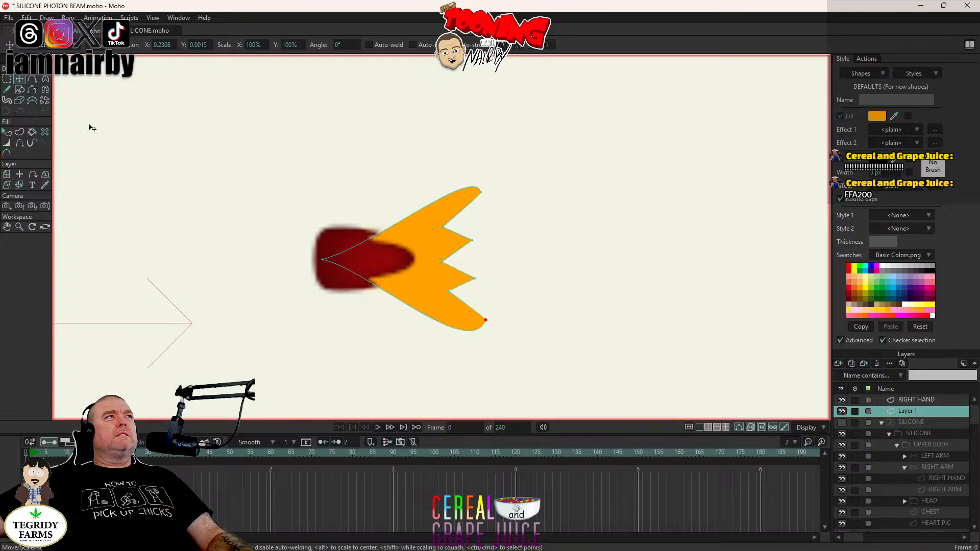
# Step: Bend the straight edges between the four spikes into rounded inward curves using the tips' curve handles
pyautogui.click(45, 79)
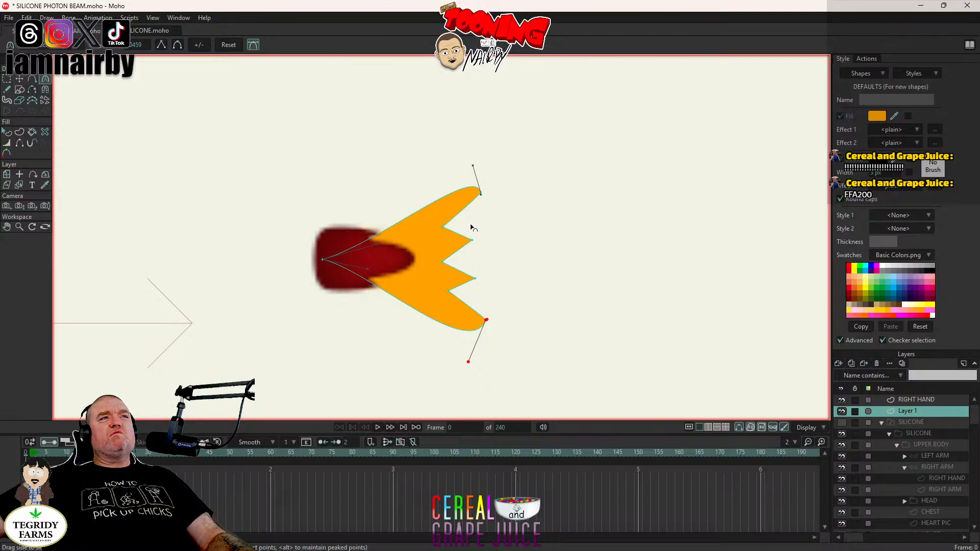
pyautogui.scroll(2, 440, 216)
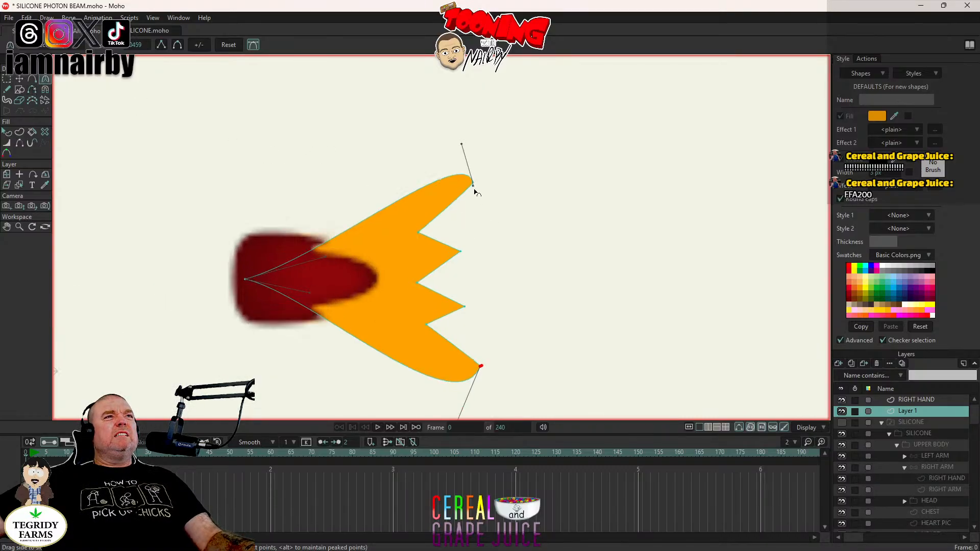
pyautogui.moveTo(475, 186); pyautogui.dragTo(414, 216)
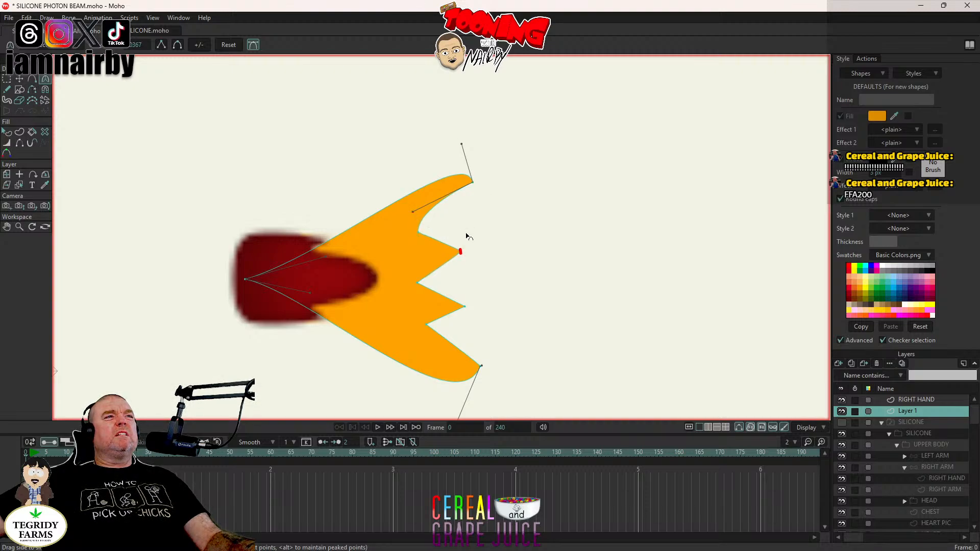
pyautogui.moveTo(460, 251); pyautogui.dragTo(418, 264)
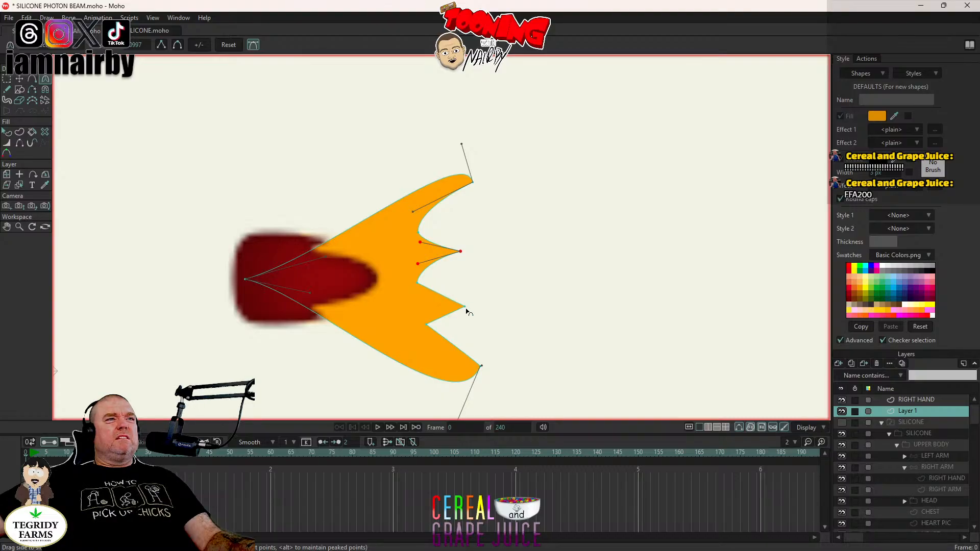
pyautogui.moveTo(464, 307); pyautogui.dragTo(425, 313)
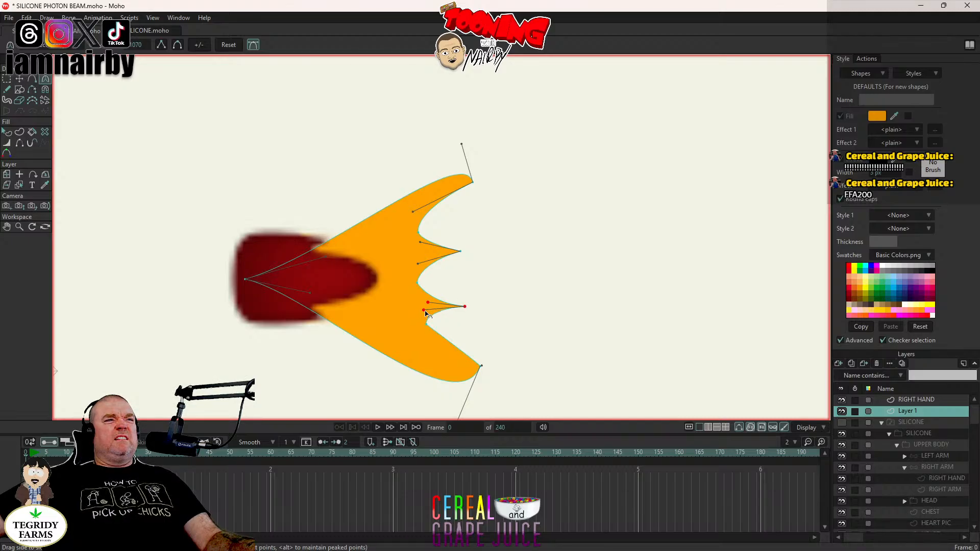
pyautogui.scroll(-2, 488, 347)
pyautogui.click(481, 339)
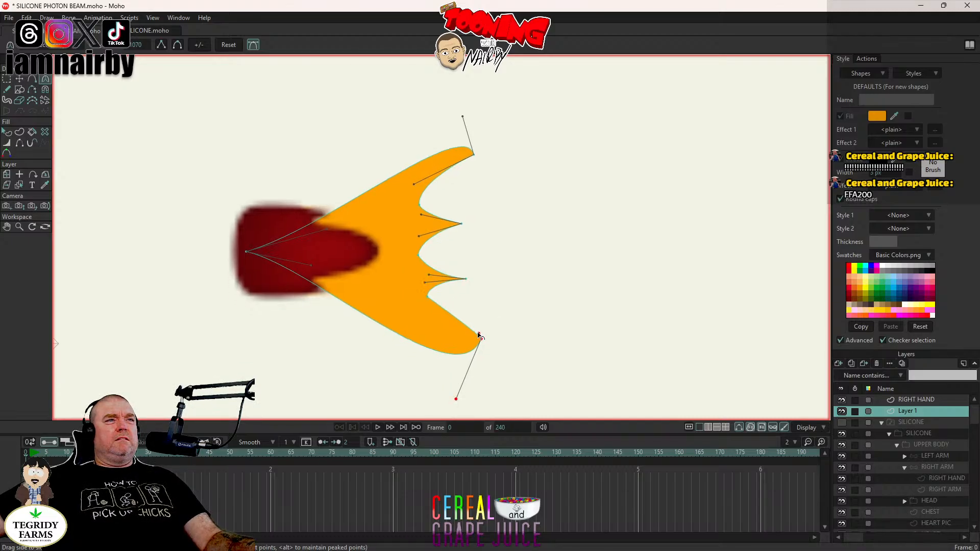
pyautogui.moveTo(444, 325); pyautogui.dragTo(414, 325)
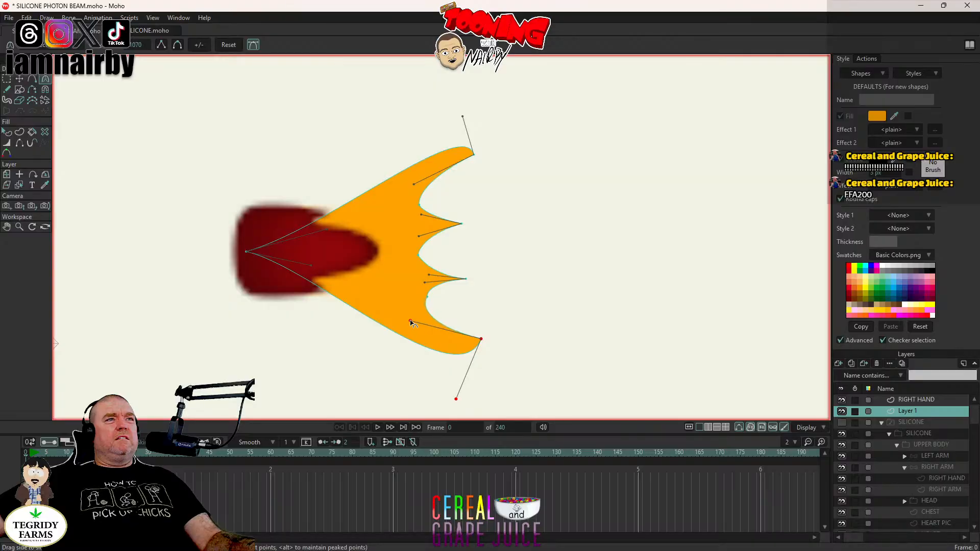
# Step: Preview the render of the curved blast and save the project
pyautogui.hotkey('ctrl', 'r')
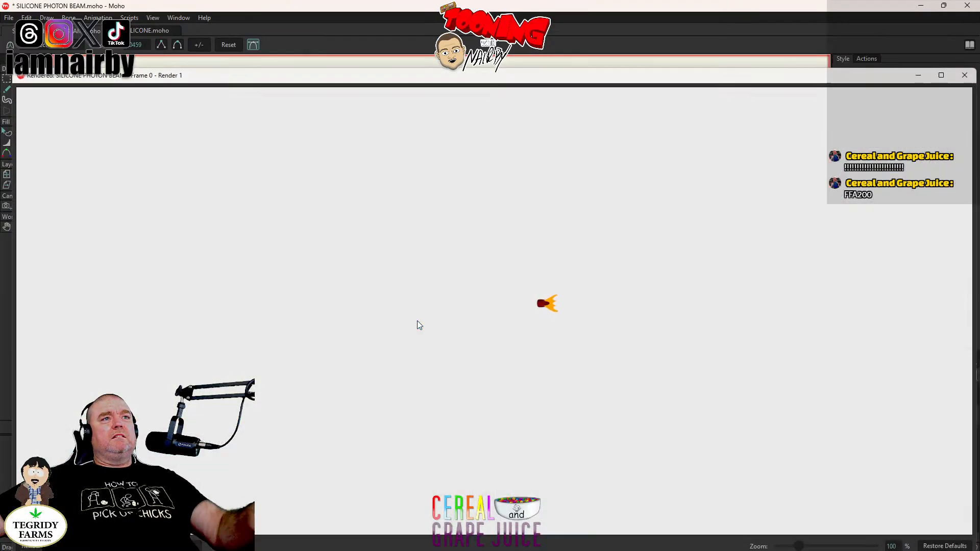
pyautogui.moveTo(440, 76); pyautogui.dragTo(454, 53)
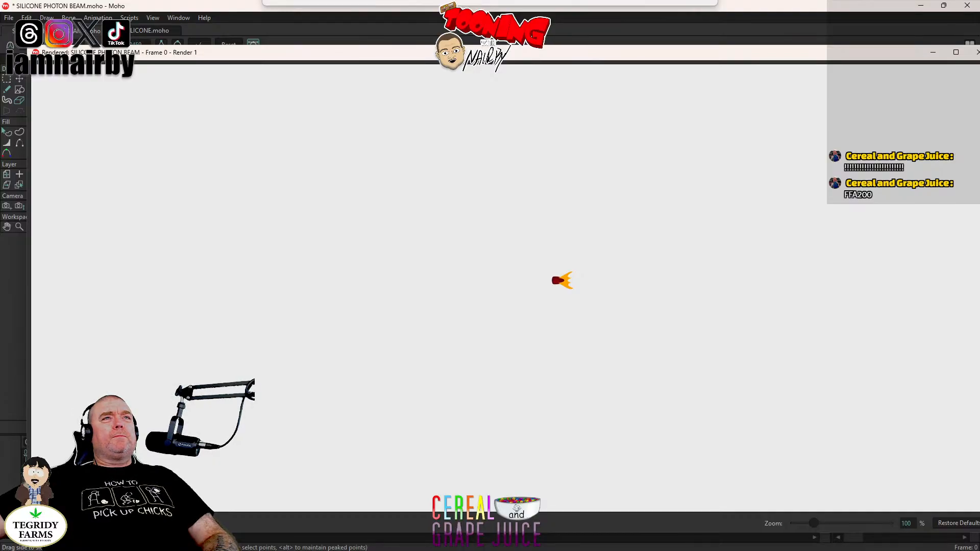
pyautogui.moveTo(455, 54); pyautogui.dragTo(430, 63)
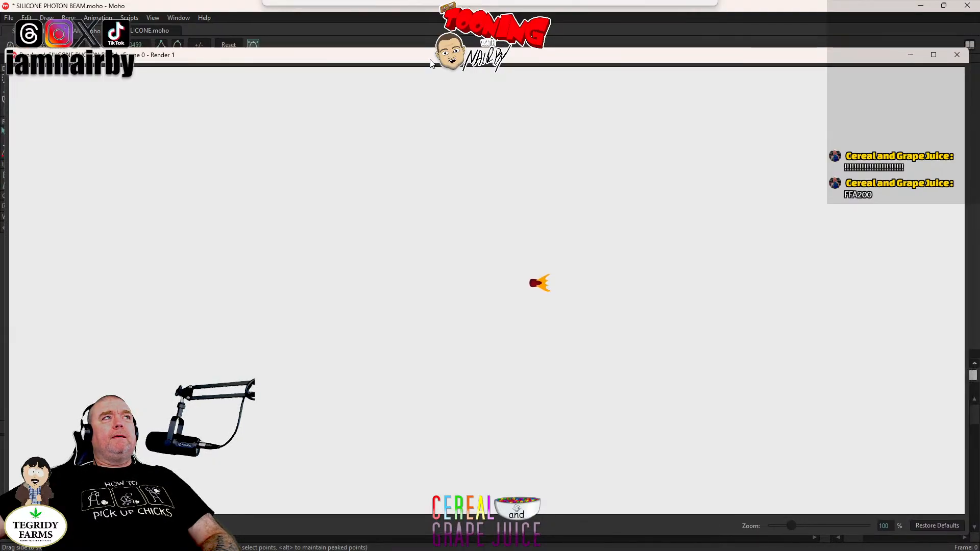
pyautogui.click(957, 55)
pyautogui.scroll(-5, 647, 153)
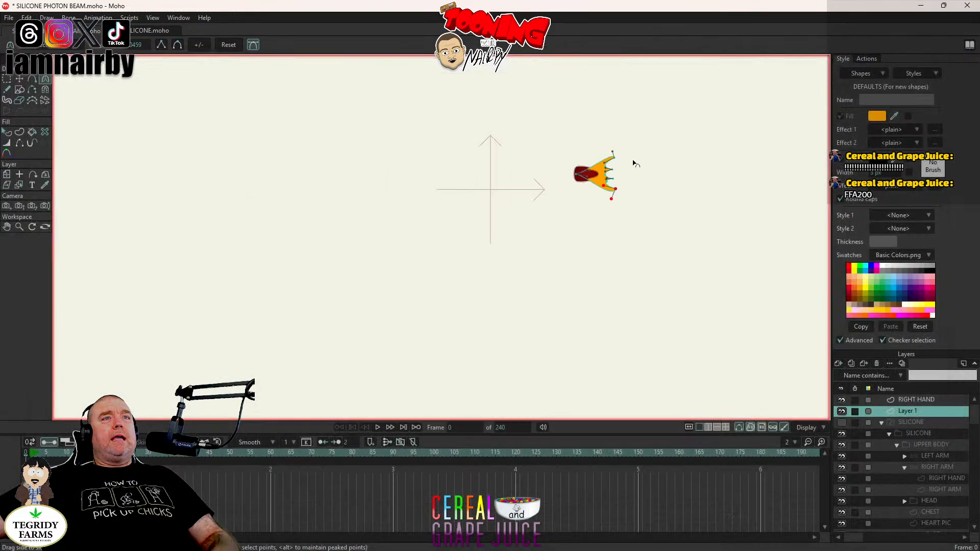
pyautogui.hotkey('ctrl', 's')
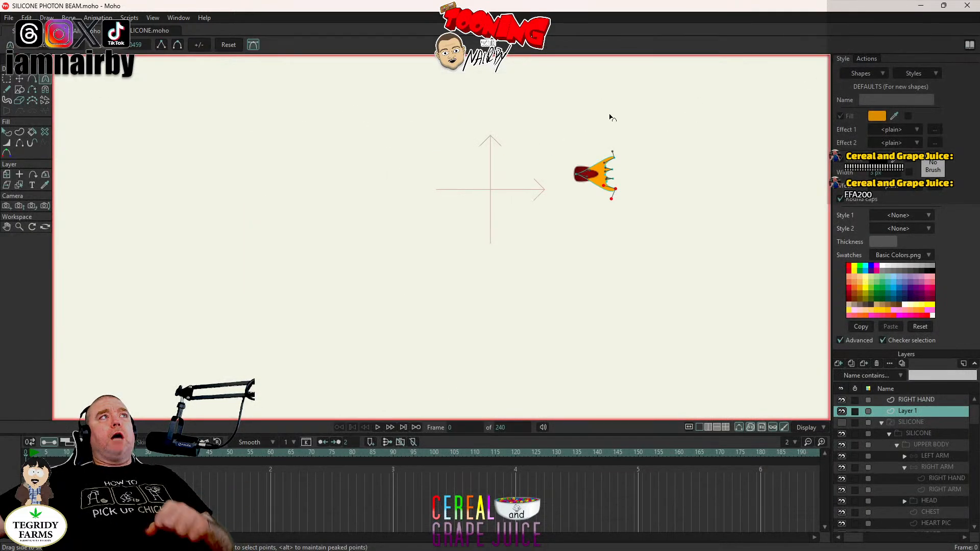
pyautogui.scroll(4, 593, 140)
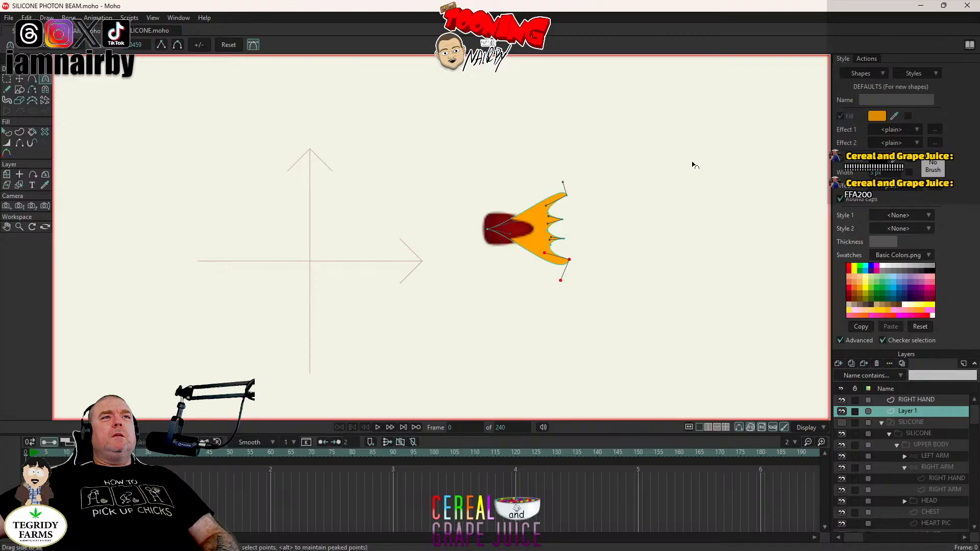
# Step: Select the orange blast shape and apply Shaded as its first fill effect
pyautogui.click(8, 132)
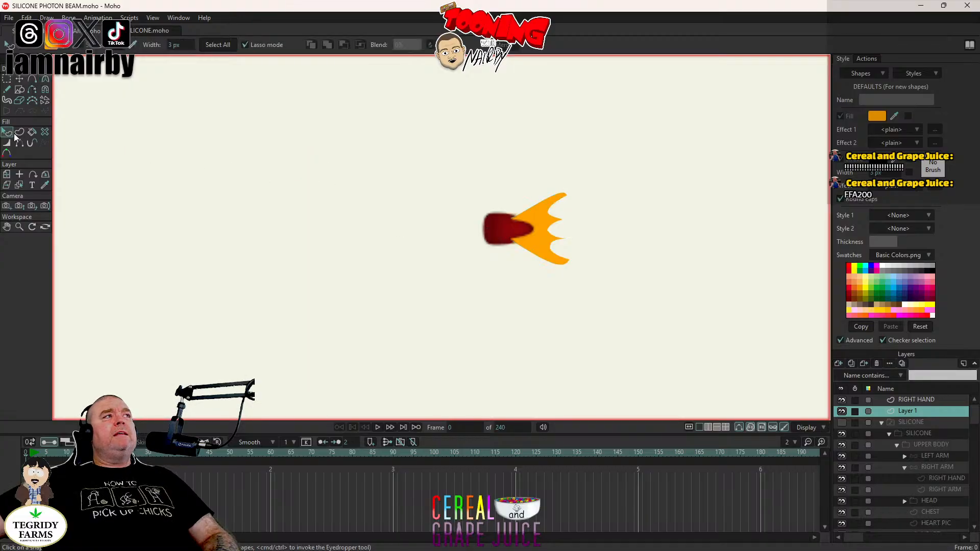
pyautogui.click(543, 239)
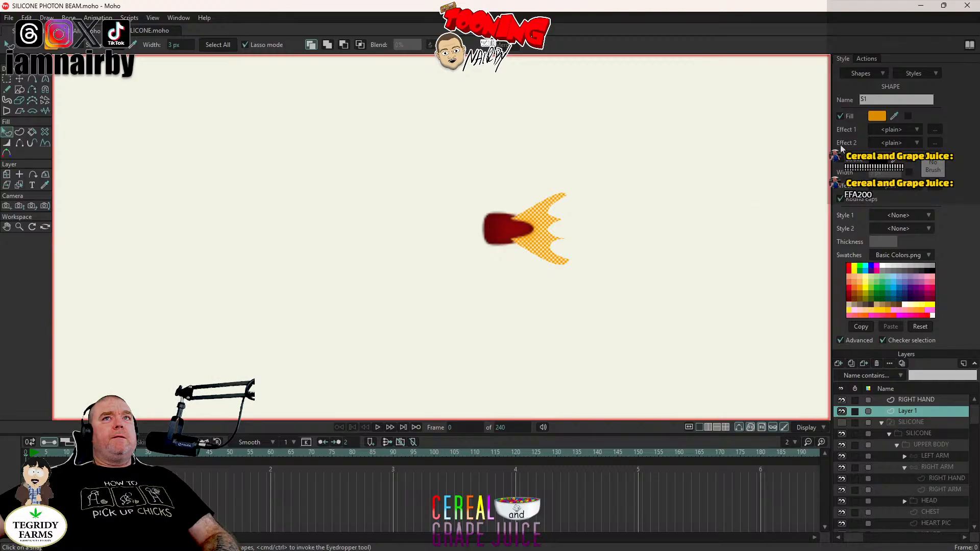
pyautogui.click(917, 130)
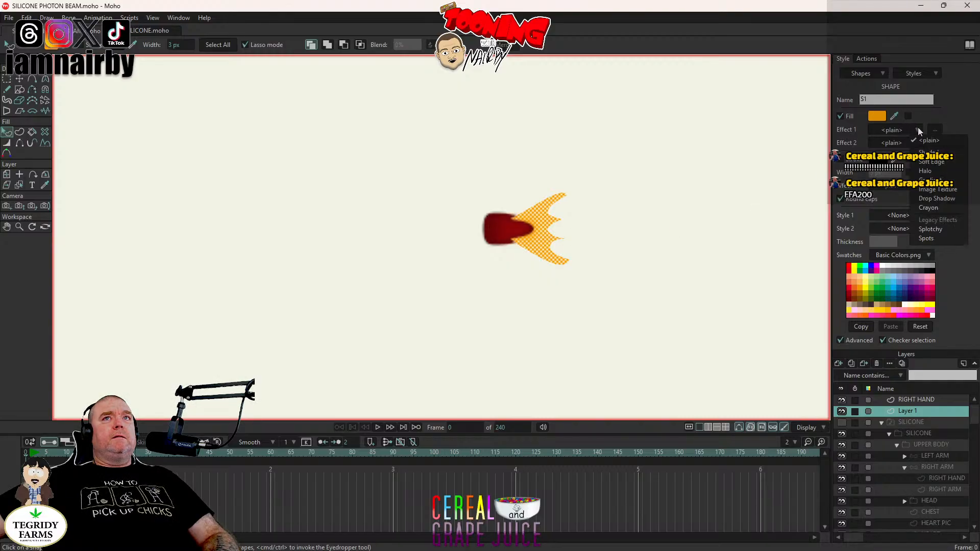
pyautogui.click(928, 153)
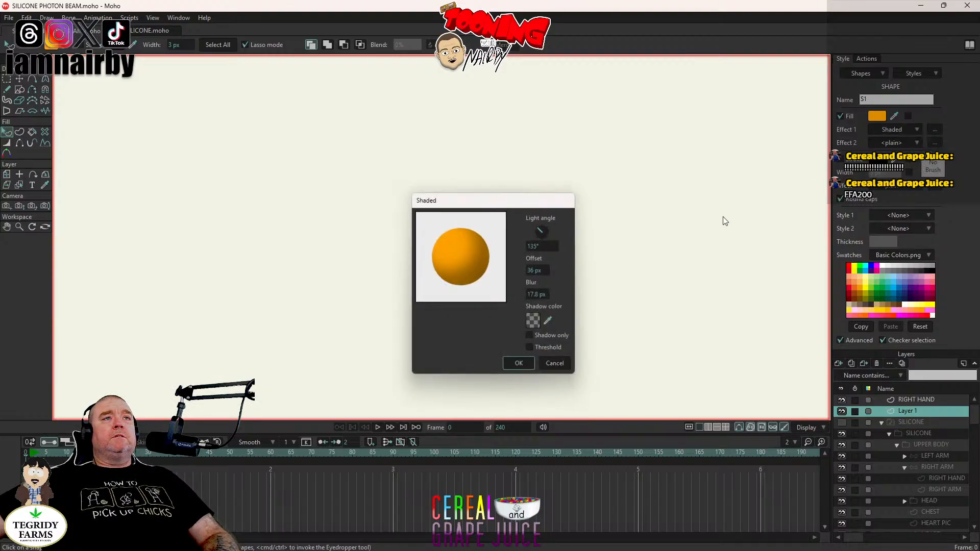
# Step: Set the Shaded effect's shadow color to the darker orange FF7800 at 100% alpha
pyautogui.click(535, 321)
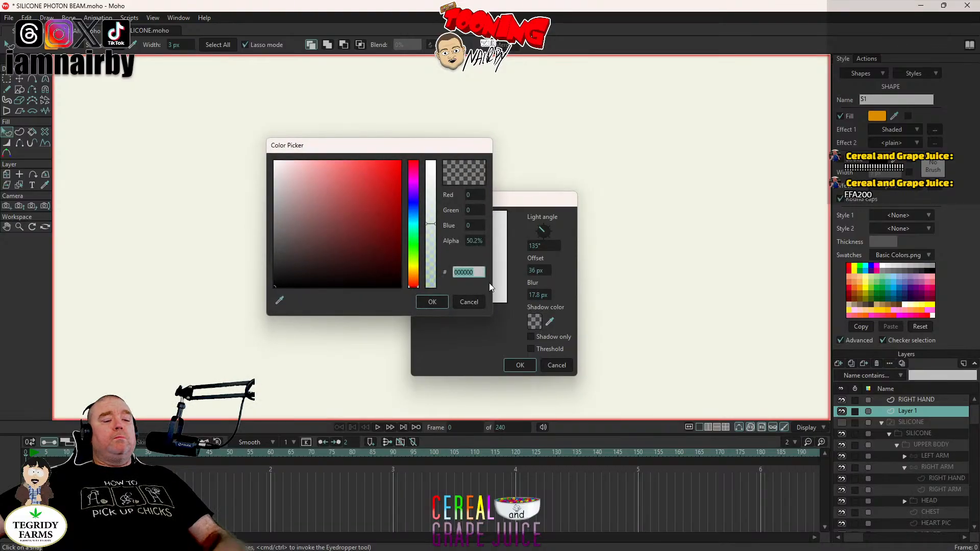
pyautogui.write('FFA200')
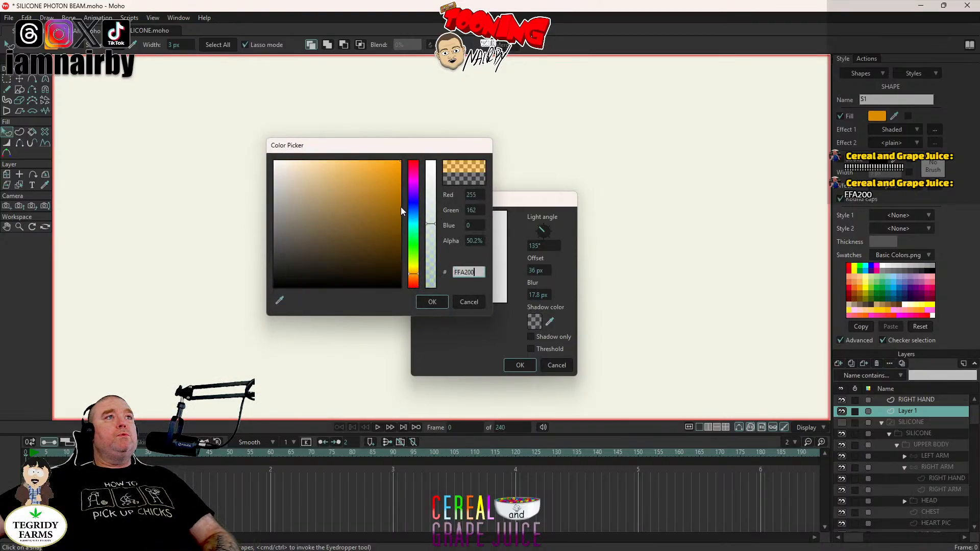
pyautogui.moveTo(429, 227); pyautogui.dragTo(430, 120)
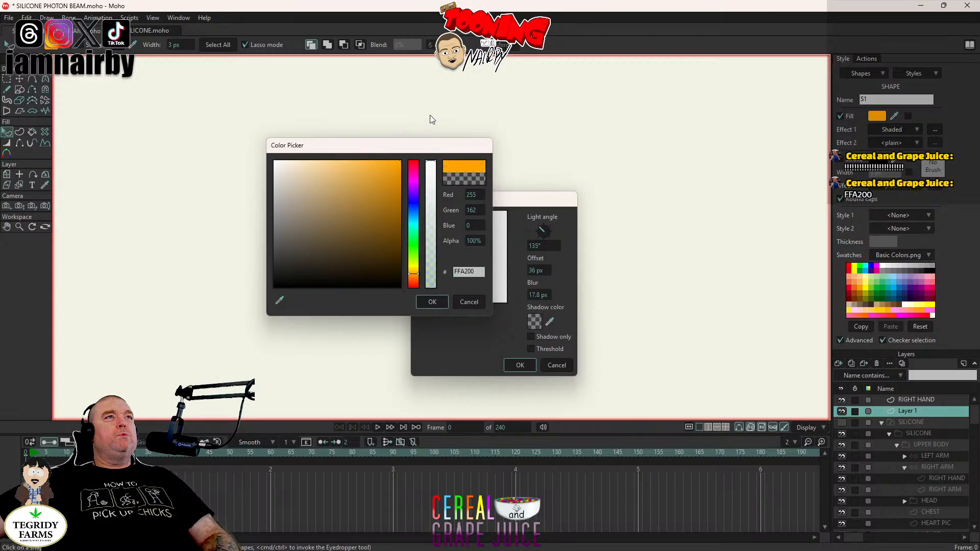
pyautogui.moveTo(398, 185); pyautogui.dragTo(407, 182)
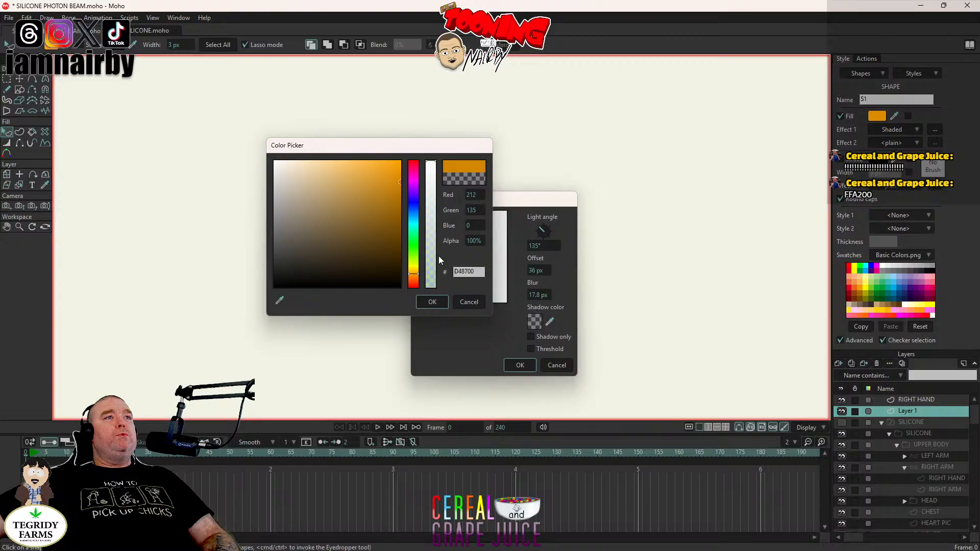
pyautogui.moveTo(409, 275); pyautogui.dragTo(414, 280)
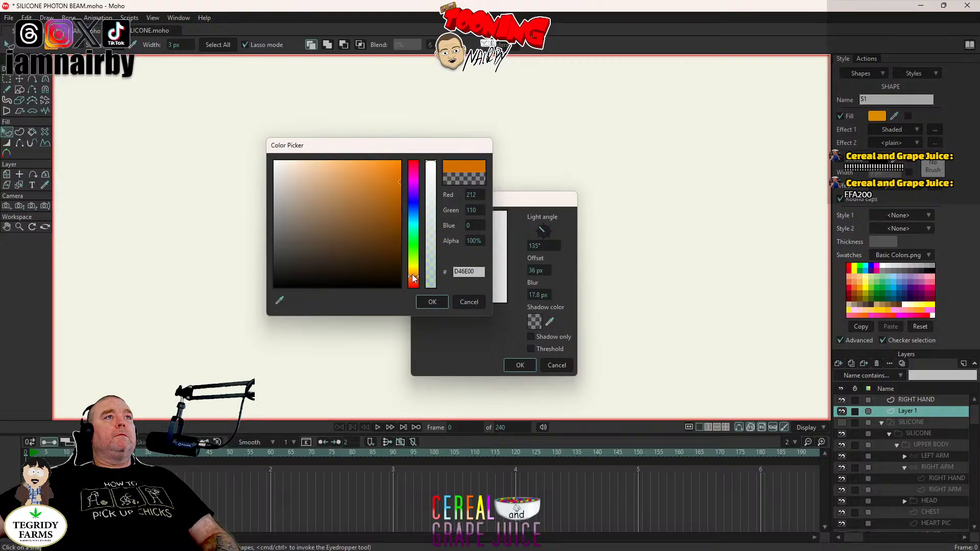
pyautogui.moveTo(398, 183); pyautogui.dragTo(421, 154)
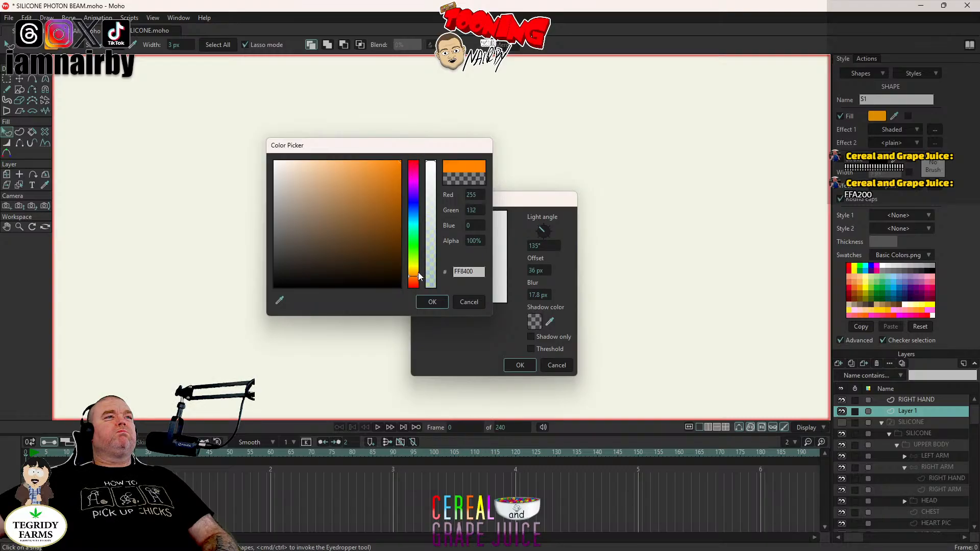
pyautogui.moveTo(413, 275); pyautogui.dragTo(414, 277)
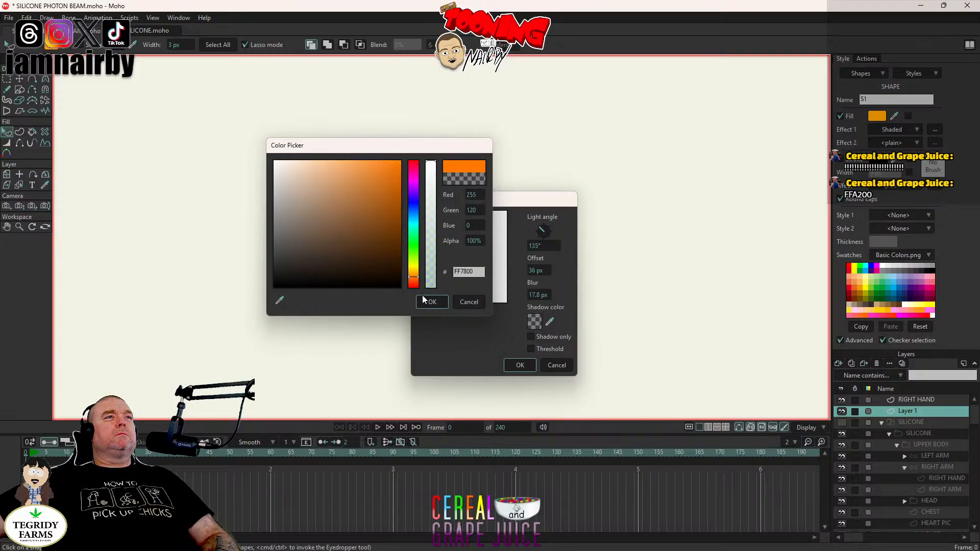
pyautogui.click(425, 299)
# Step: Set the blast's shading to a 0° light angle, 4 px offset and 1 px blur, and accept the effect
pyautogui.moveTo(473, 202); pyautogui.dragTo(661, 199)
pyautogui.moveTo(735, 290); pyautogui.dragTo(641, 308)
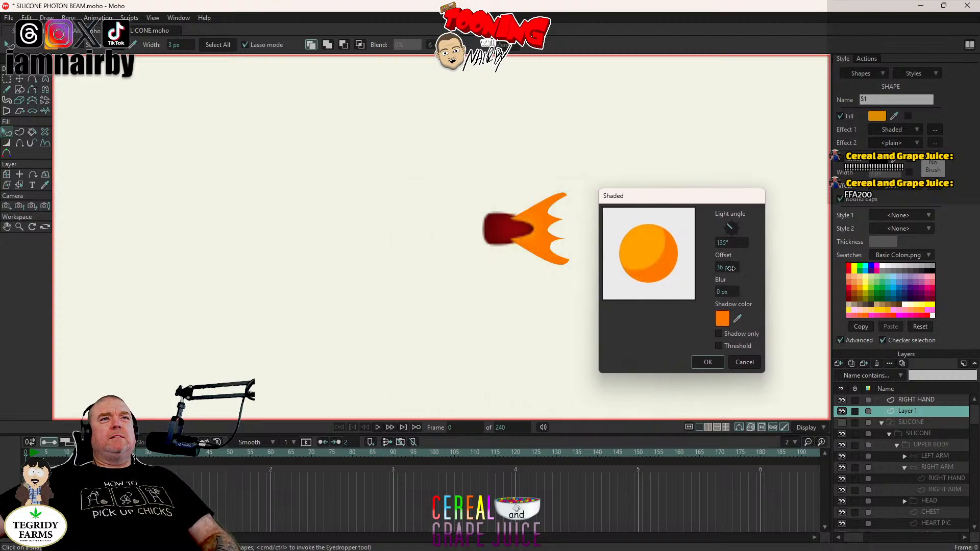
pyautogui.moveTo(730, 268); pyautogui.dragTo(591, 291)
pyautogui.moveTo(724, 226); pyautogui.dragTo(745, 231)
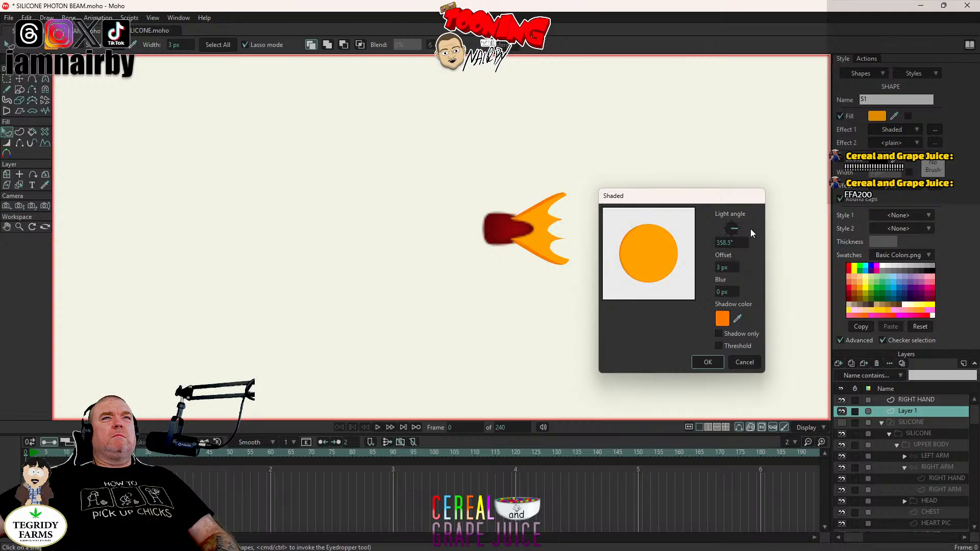
pyautogui.click(720, 242)
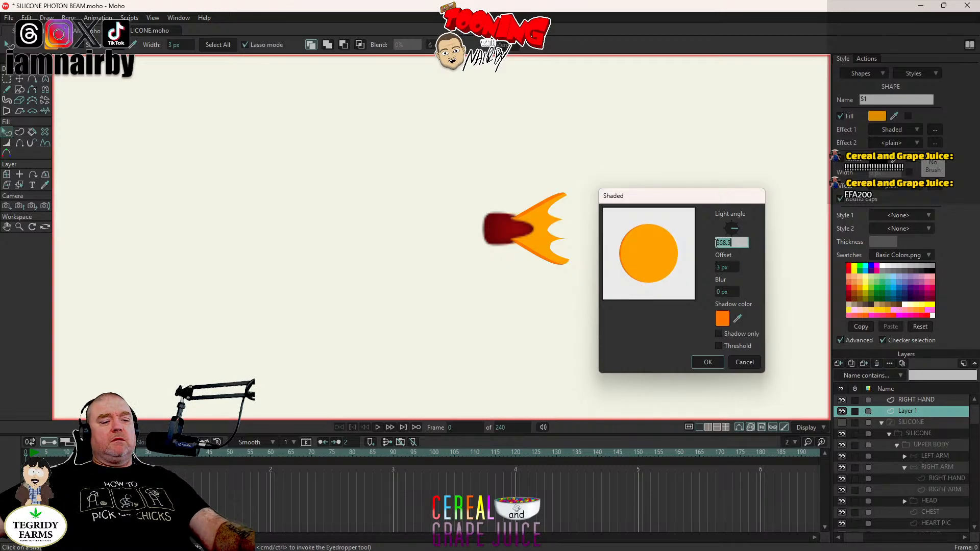
pyautogui.write('0')
pyautogui.press('Tab')
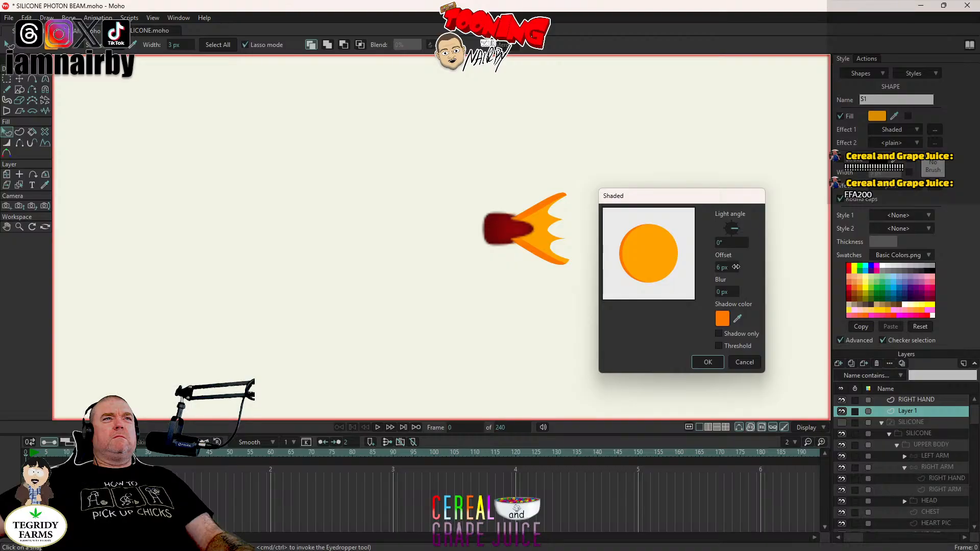
pyautogui.moveTo(736, 267); pyautogui.dragTo(725, 269)
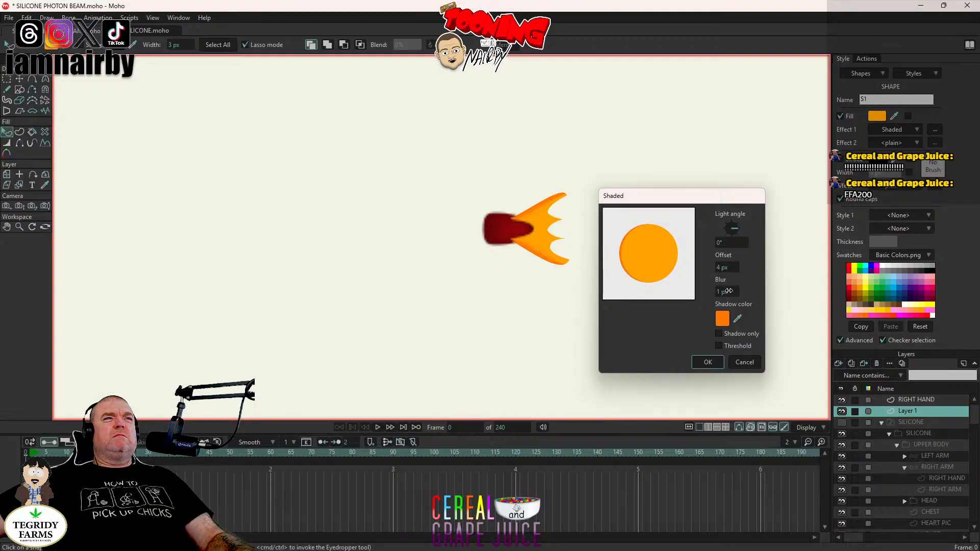
pyautogui.click(713, 359)
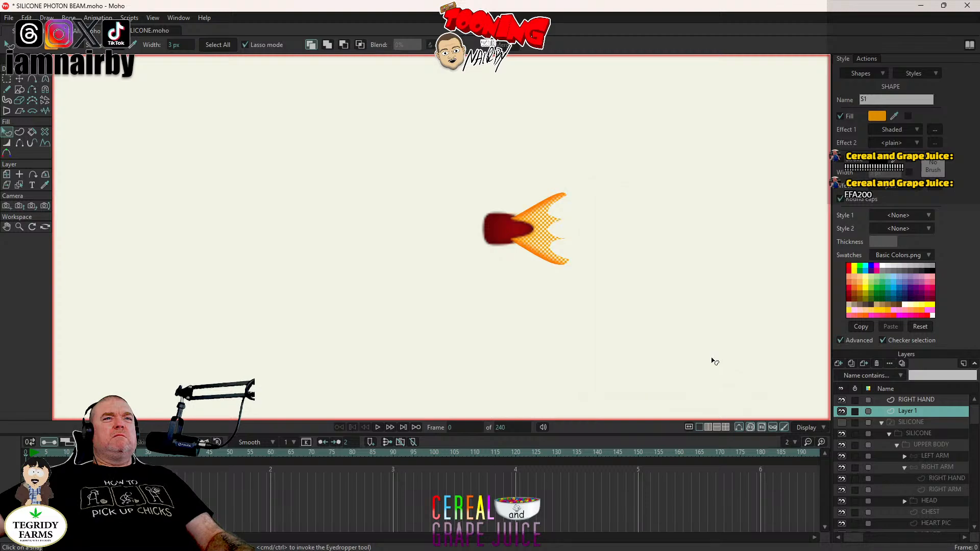
# Step: Preview the render of the shaded blast, first at the normal camera zoom and again with the camera zoomed in to a focal length of about 257
pyautogui.hotkey('ctrl', 'r')
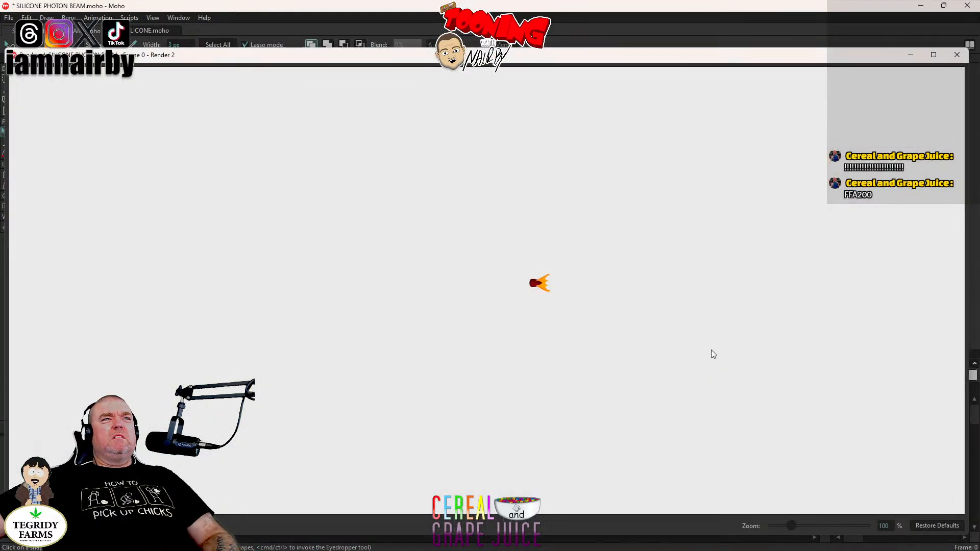
pyautogui.click(957, 55)
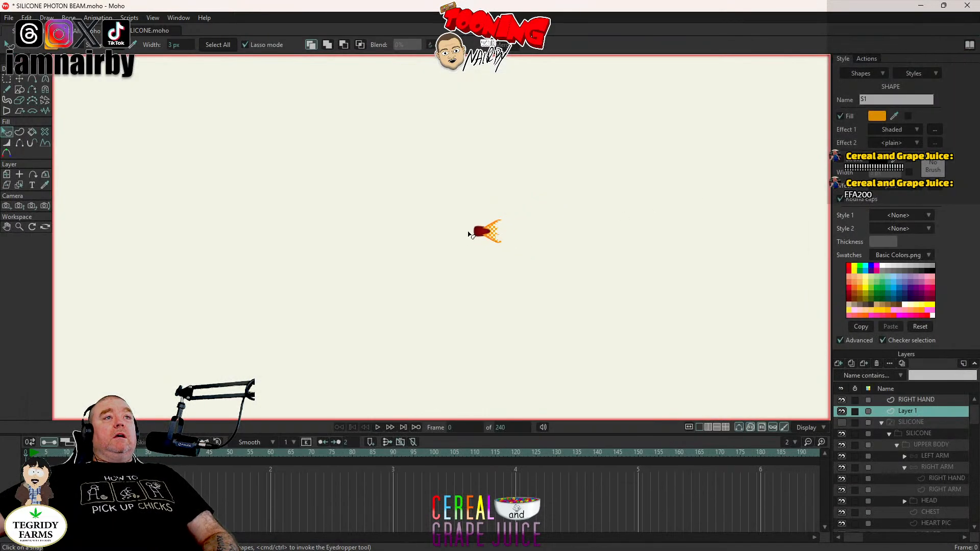
pyautogui.scroll(-3, 481, 233)
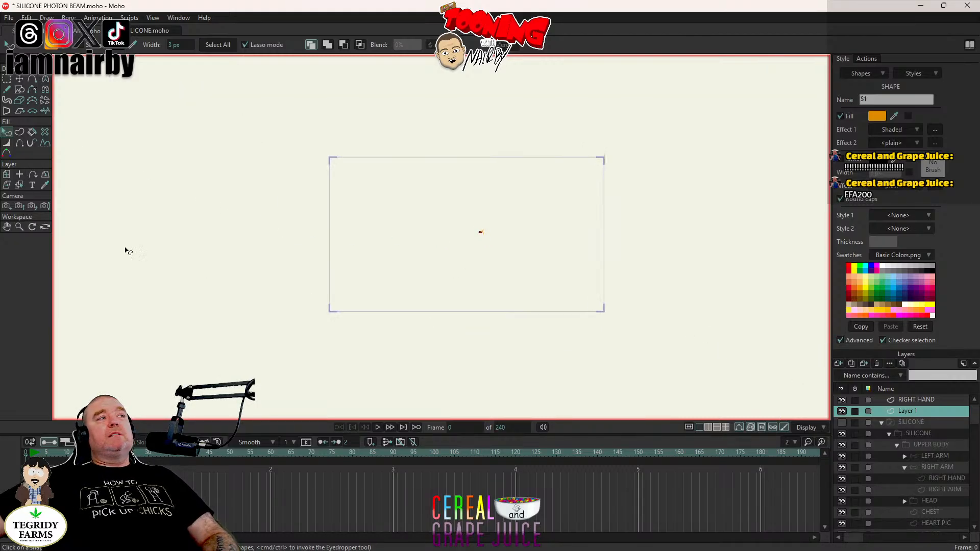
pyautogui.click(21, 205)
pyautogui.moveTo(582, 195); pyautogui.dragTo(545, 251)
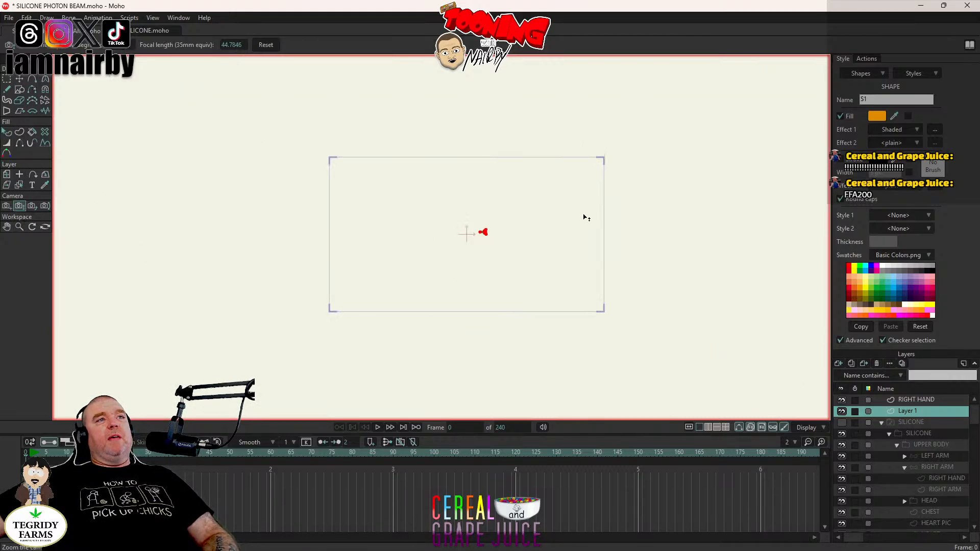
pyautogui.moveTo(503, 199); pyautogui.dragTo(503, 317)
pyautogui.moveTo(485, 219); pyautogui.dragTo(500, 314)
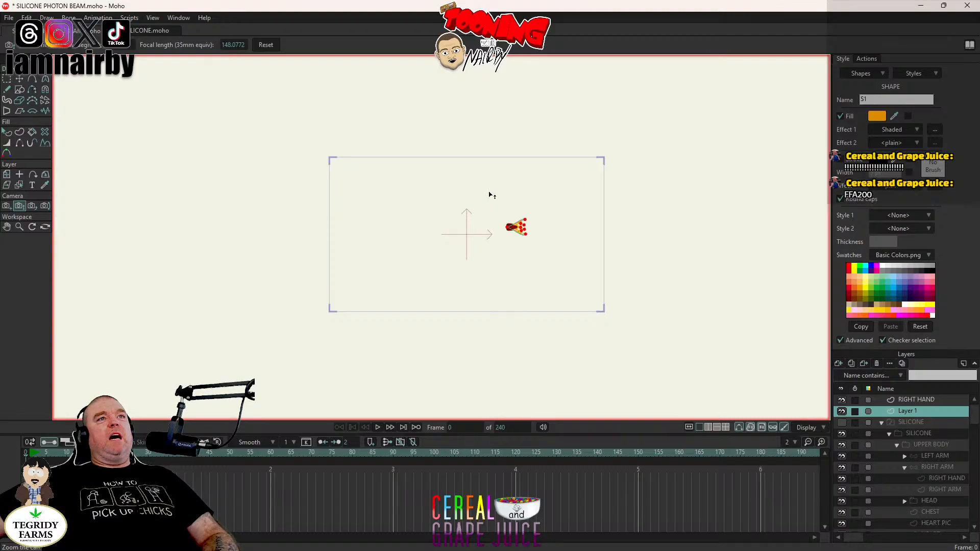
pyautogui.moveTo(490, 194); pyautogui.dragTo(487, 298)
pyautogui.moveTo(477, 214); pyautogui.dragTo(482, 265)
pyautogui.hotkey('ctrl', 'r')
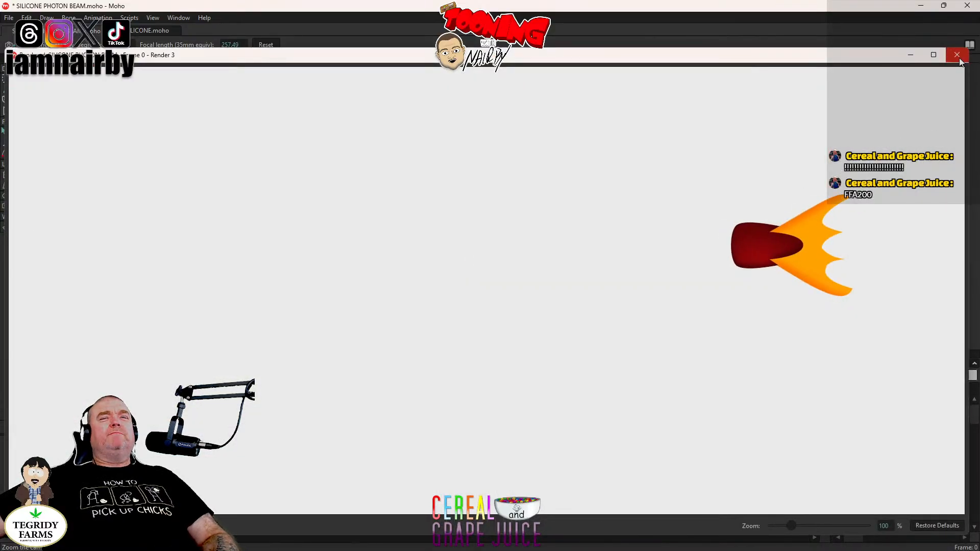
pyautogui.click(958, 55)
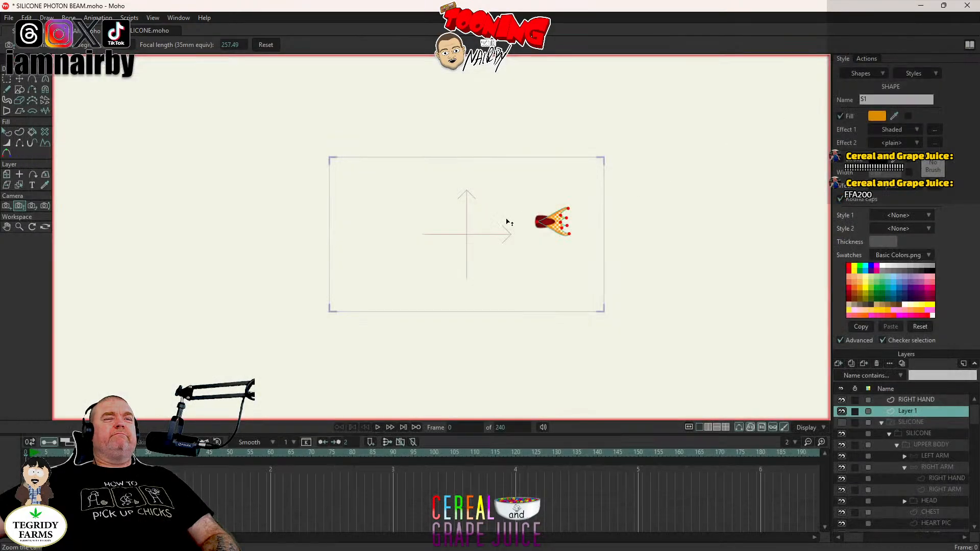
# Step: Reset the camera zoom to its default and save the project
pyautogui.click(265, 45)
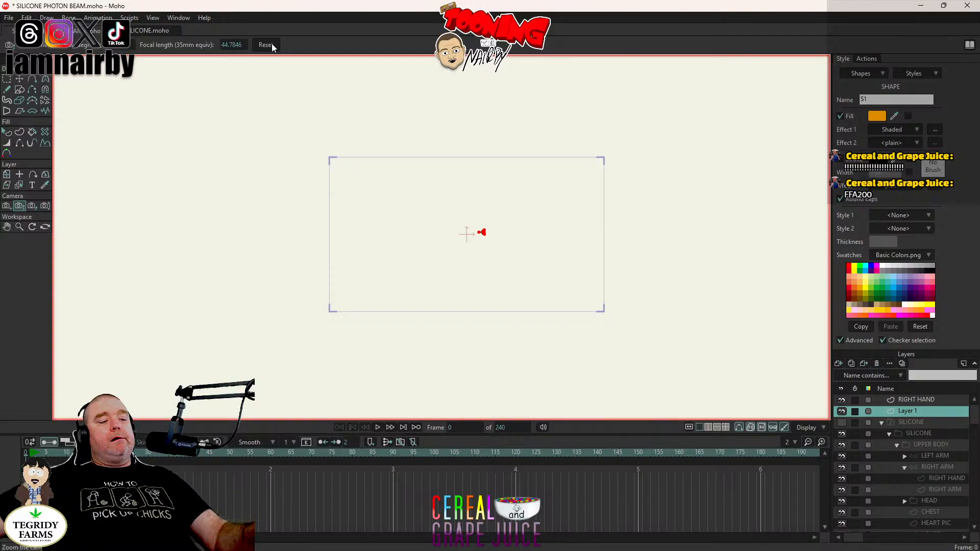
pyautogui.hotkey('ctrl', 's')
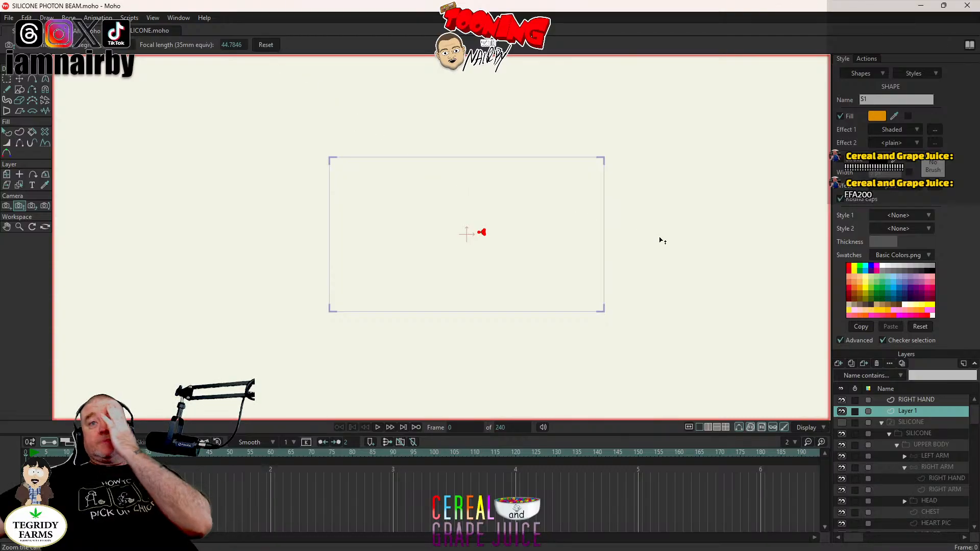
# Step: Rename the blast's layer, Layer 1, to BASE
pyautogui.scroll(5, 523, 219)
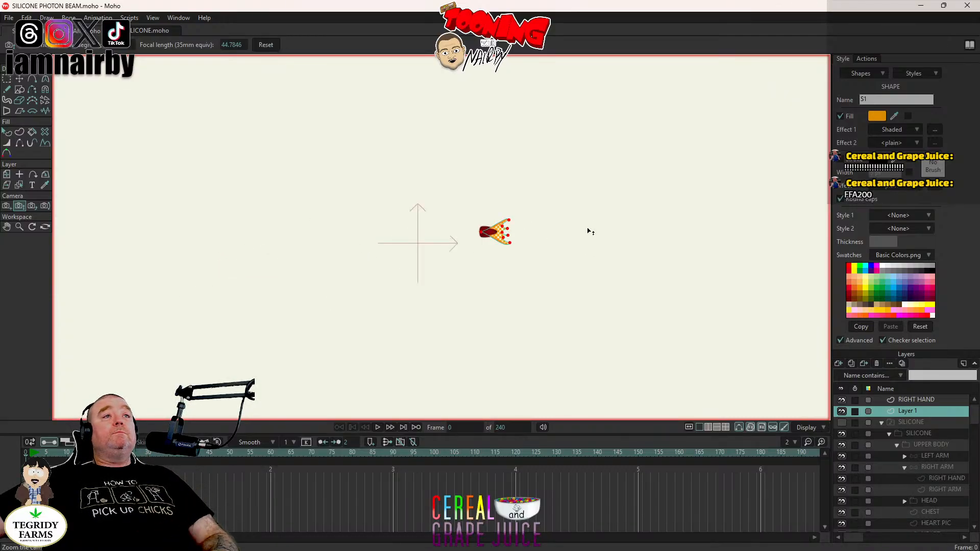
pyautogui.doubleClick(928, 410)
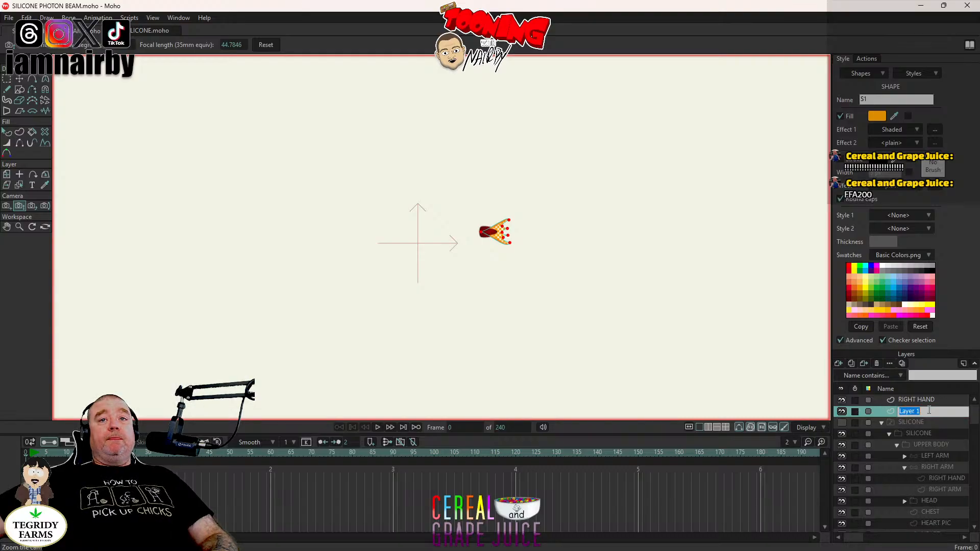
pyautogui.write('BASE')
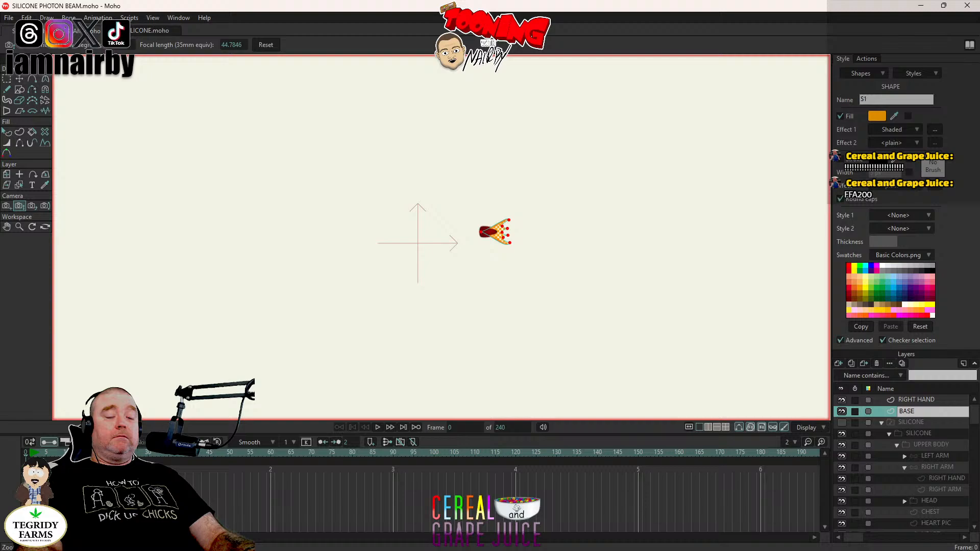
pyautogui.press('Return')
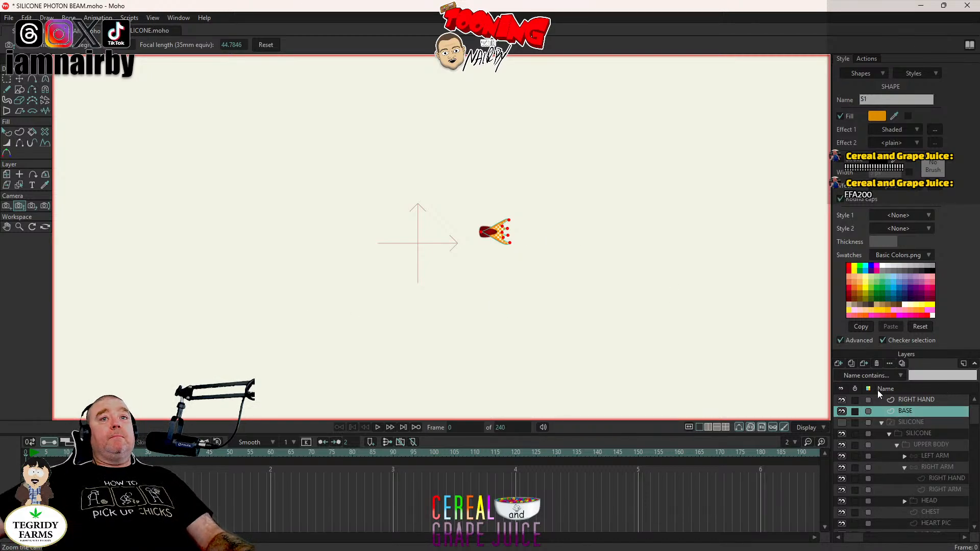
# Step: Add a new vector layer above BASE and name it BEAM
pyautogui.click(838, 364)
pyautogui.click(846, 375)
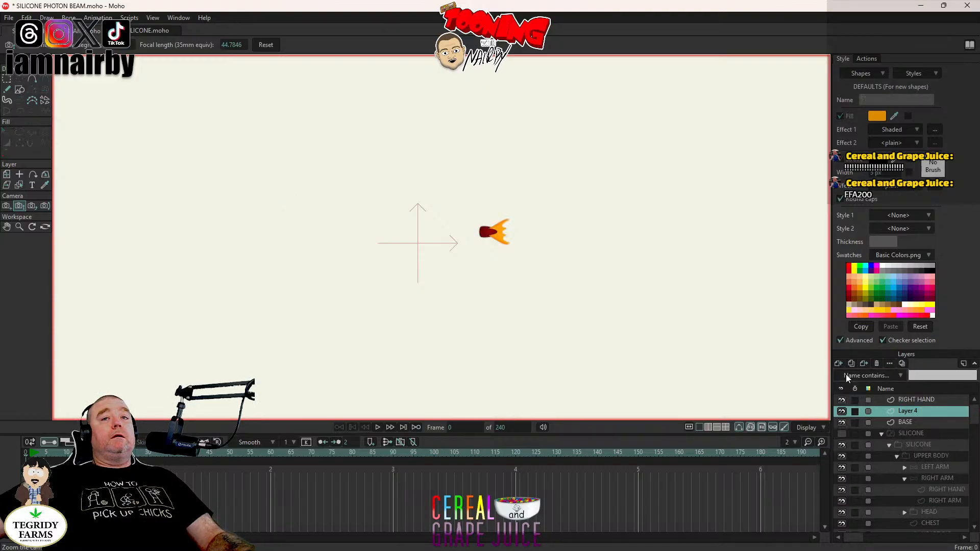
pyautogui.doubleClick(917, 412)
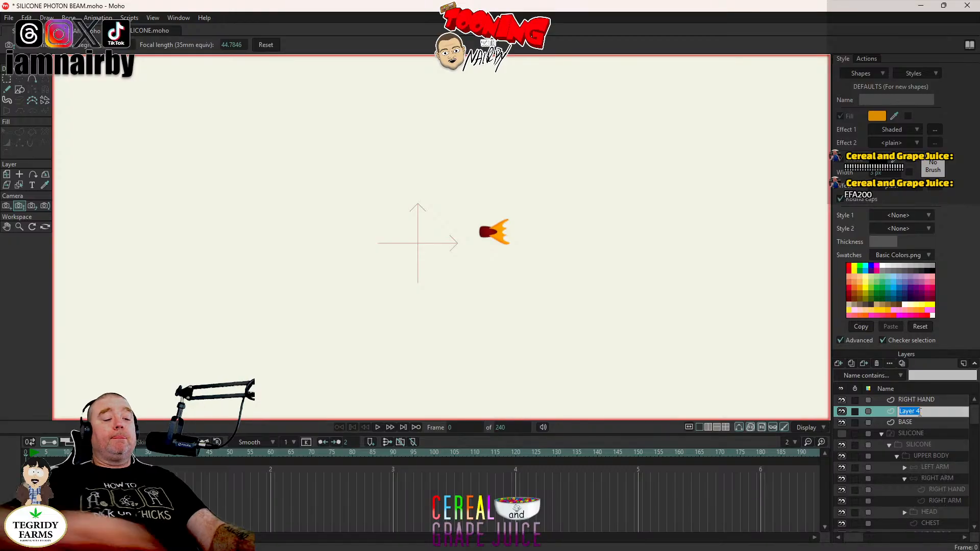
pyautogui.write('BEAM')
pyautogui.press('Return')
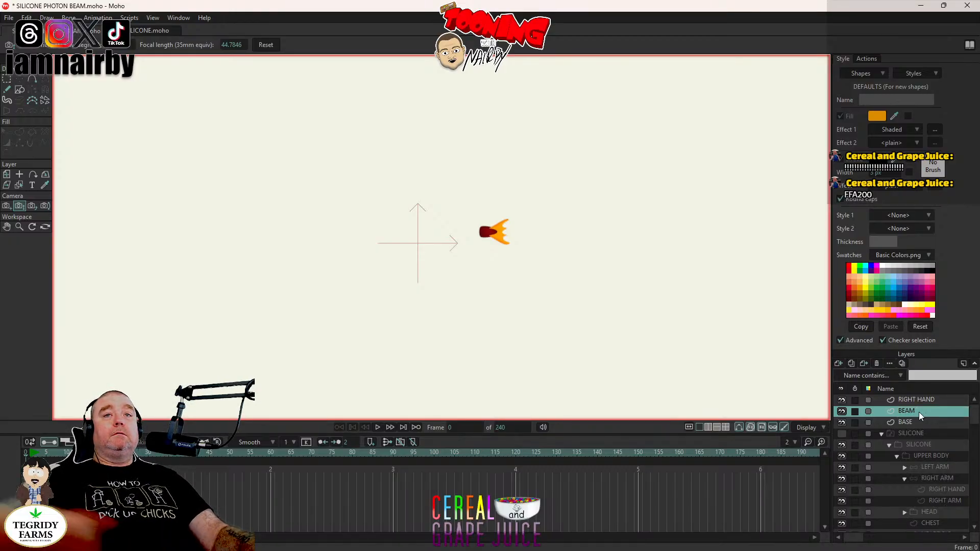
# Step: Set the first fill effect to plain and draw a long, thin orange rectangle on the BEAM layer
pyautogui.click(20, 90)
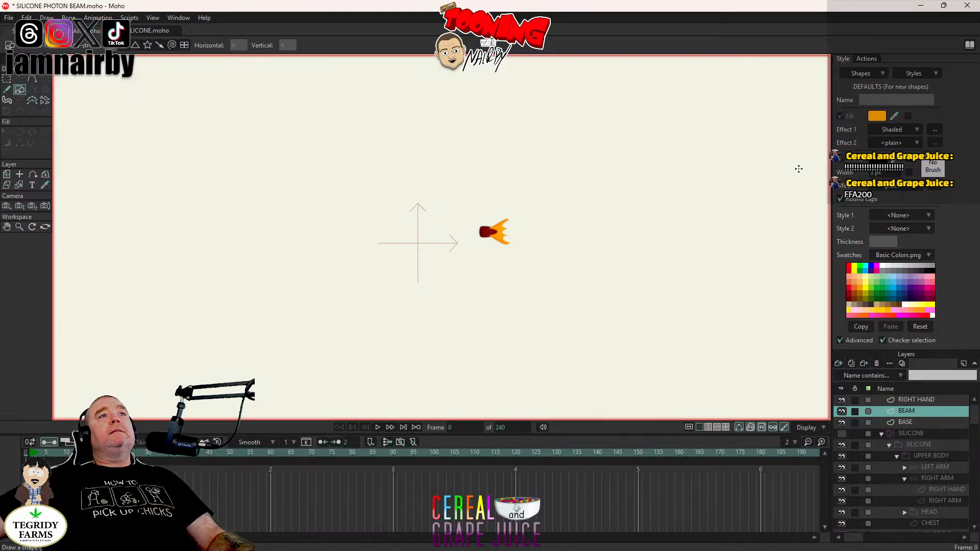
pyautogui.click(890, 128)
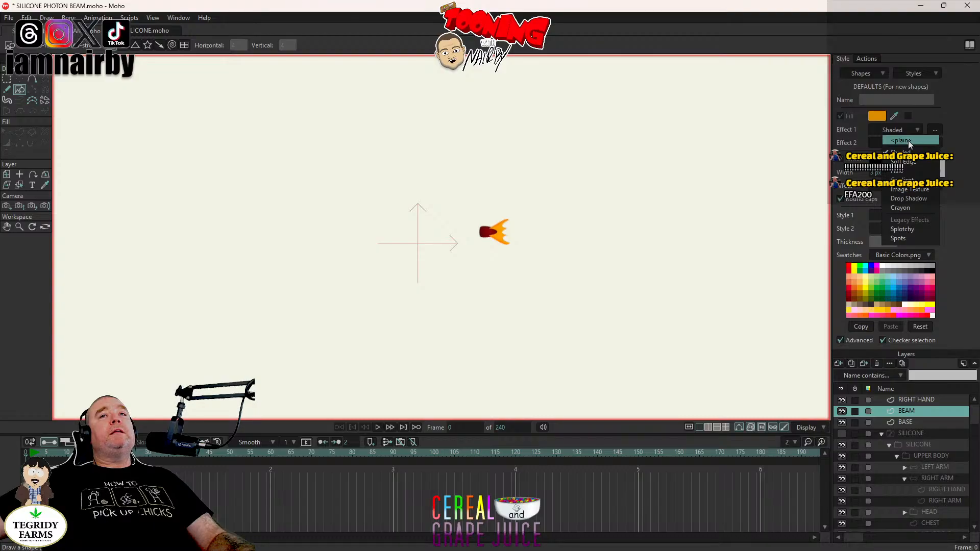
pyautogui.click(896, 142)
pyautogui.moveTo(413, 221)
pyautogui.mouseDown()
pyautogui.moveTo(449, 246)
pyautogui.moveTo(642, 225)
pyautogui.moveTo(728, 227)
pyautogui.mouseUp()
# Step: Move the beam rectangle to about X 0.574, Y 0.029 so that its near end overlaps the hand and blast
pyautogui.press('t')
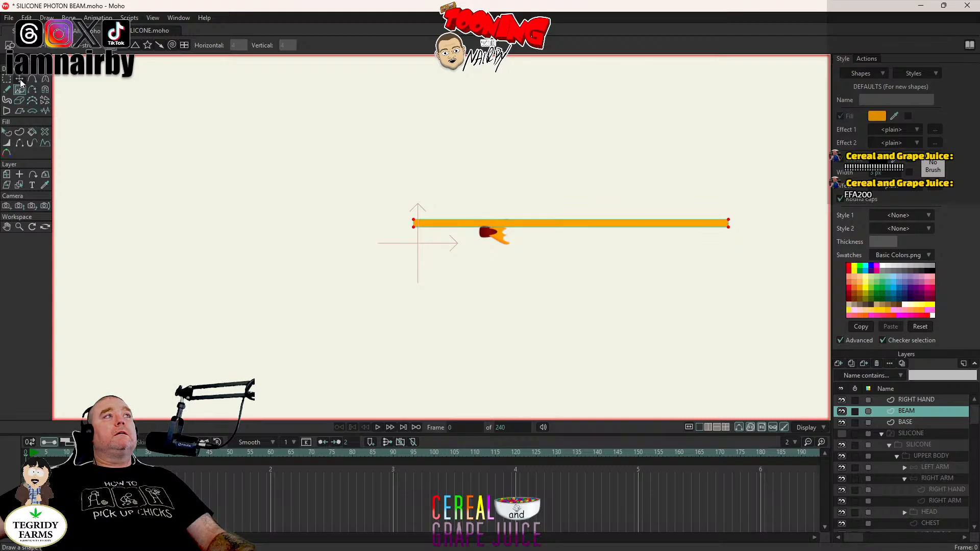
pyautogui.moveTo(193, 195)
pyautogui.mouseDown()
pyautogui.moveTo(281, 204)
pyautogui.moveTo(272, 204)
pyautogui.mouseUp()
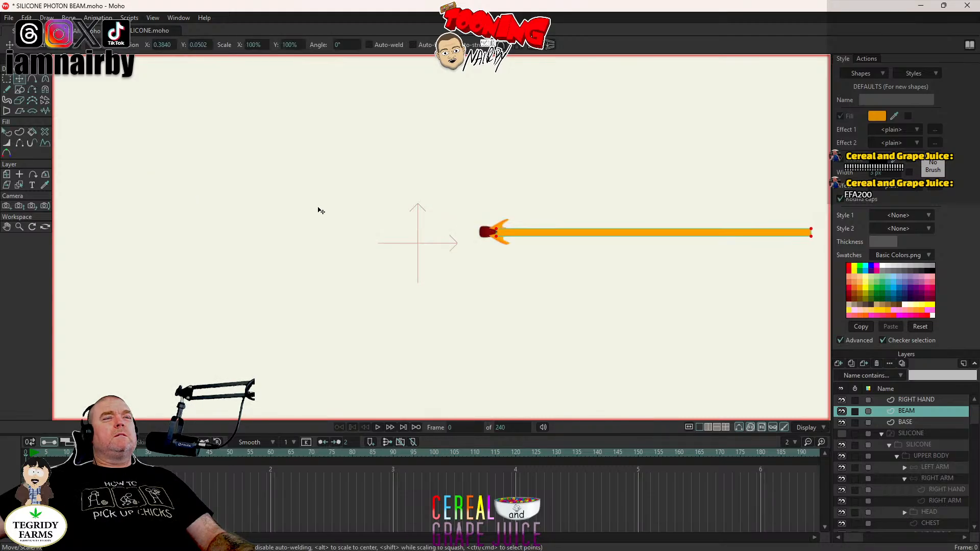
pyautogui.moveTo(568, 274); pyautogui.dragTo(388, 275)
pyautogui.scroll(7, 388, 275)
pyautogui.moveTo(310, 235); pyautogui.dragTo(483, 264)
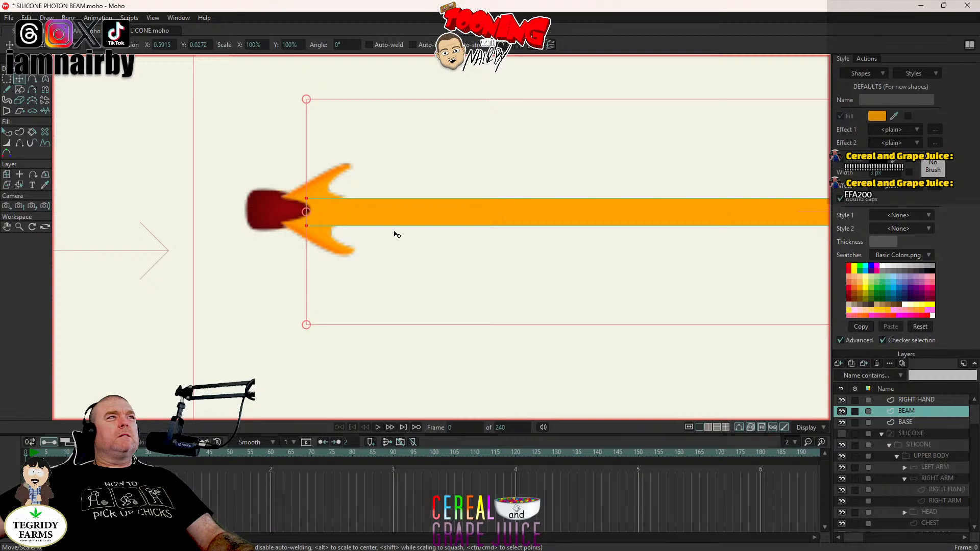
pyautogui.moveTo(492, 206); pyautogui.dragTo(344, 221)
pyautogui.scroll(-5, 564, 213)
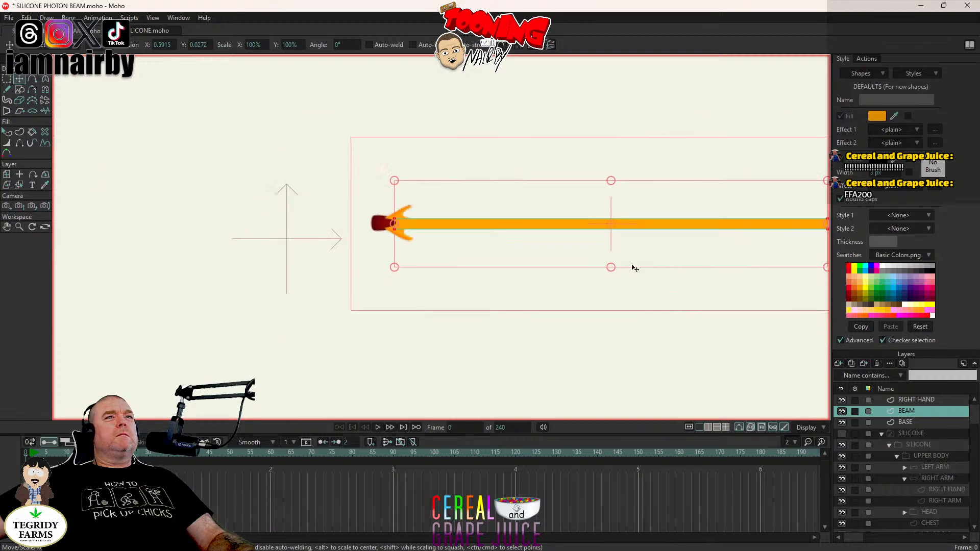
pyautogui.moveTo(613, 271)
pyautogui.mouseDown()
pyautogui.moveTo(613, 287)
pyautogui.moveTo(617, 274)
pyautogui.mouseUp()
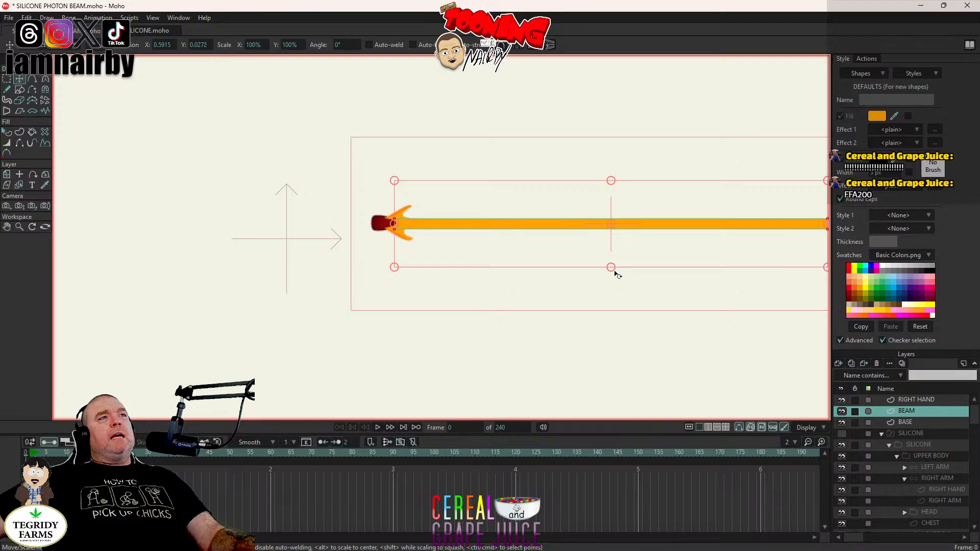
pyautogui.scroll(5, 436, 218)
pyautogui.moveTo(413, 250); pyautogui.dragTo(385, 249)
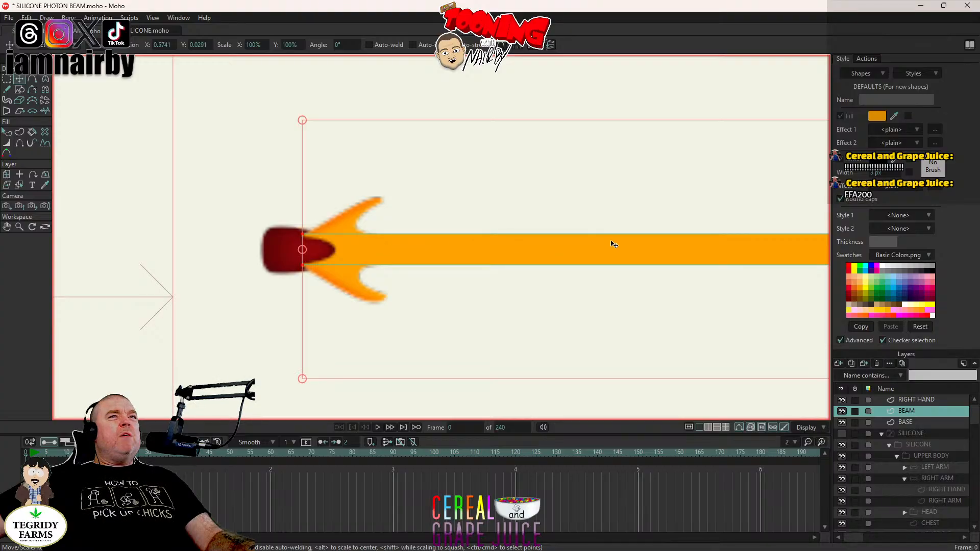
# Step: Reorder the BEAM layer beneath BASE and check the overlap between the beam and the blast up close
pyautogui.scroll(-4, 626, 243)
pyautogui.moveTo(626, 243); pyautogui.dragTo(528, 254)
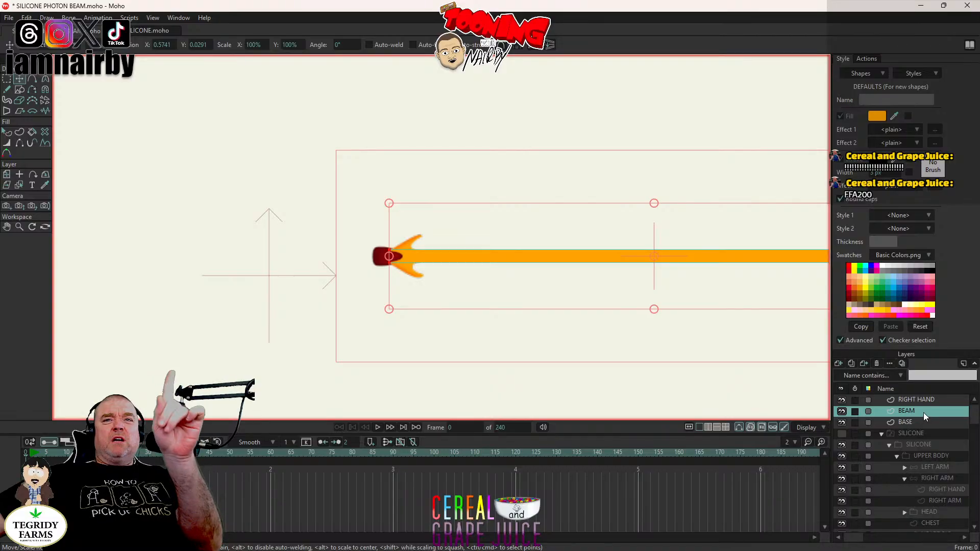
pyautogui.moveTo(924, 413); pyautogui.dragTo(924, 426)
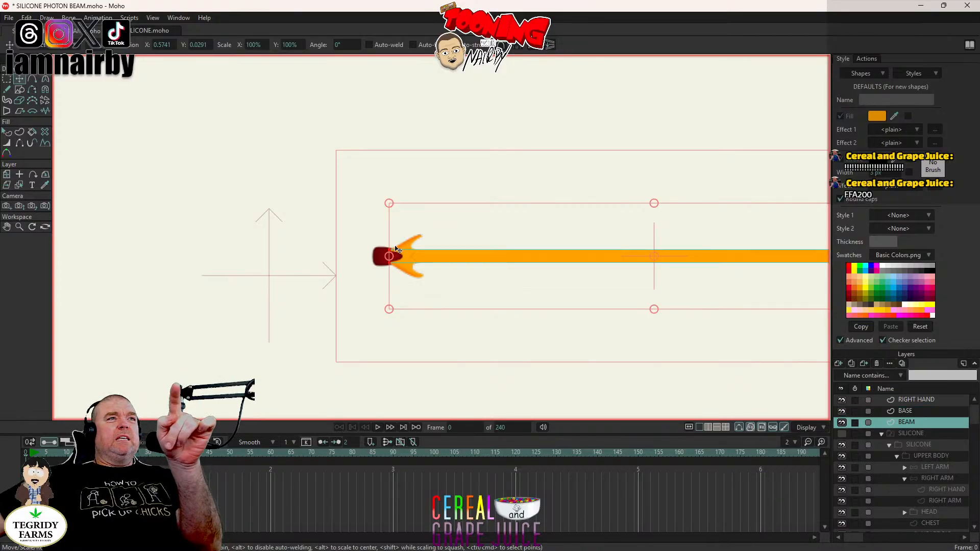
pyautogui.scroll(4, 423, 264)
pyautogui.scroll(3, 404, 245)
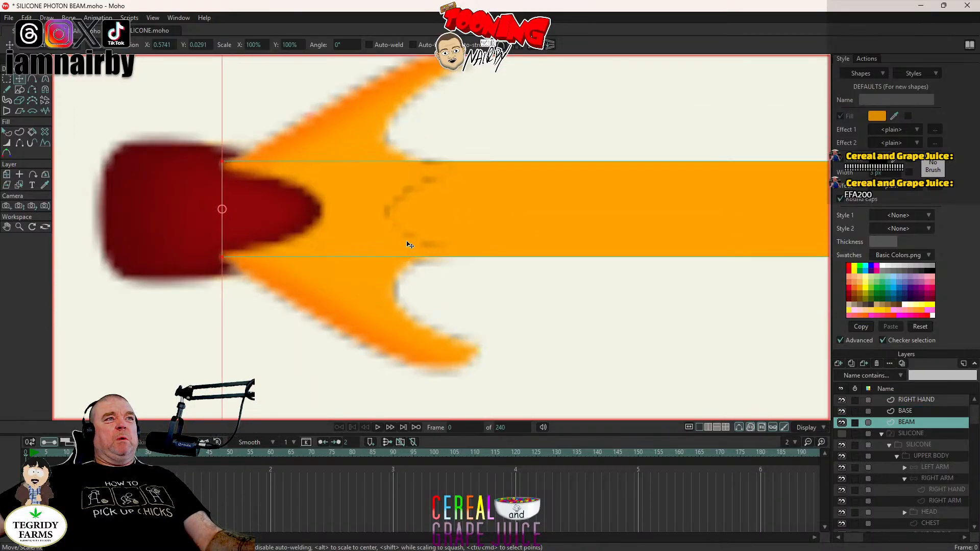
# Step: Select the BASE layer, preview the render of the blast with the beam, and save the project
pyautogui.click(920, 410)
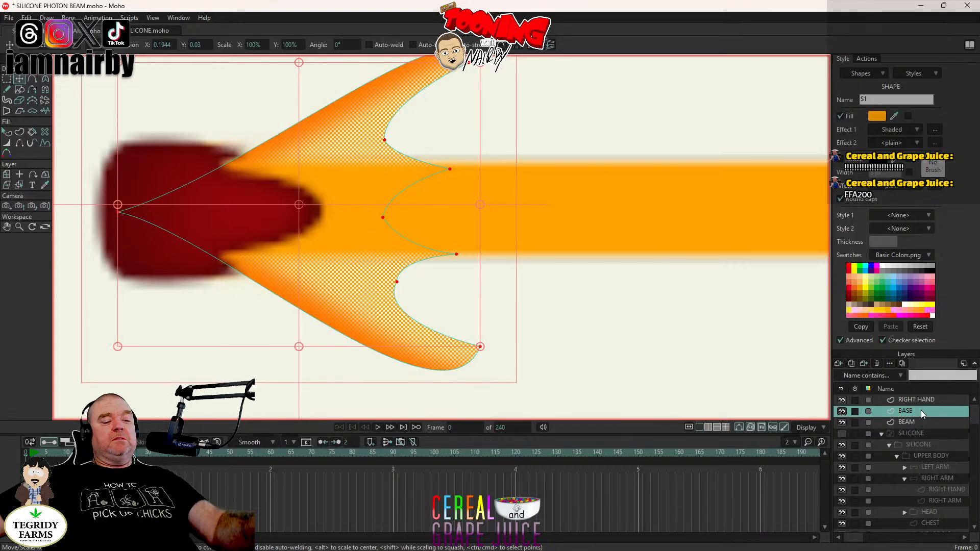
pyautogui.hotkey('ctrl', 'r')
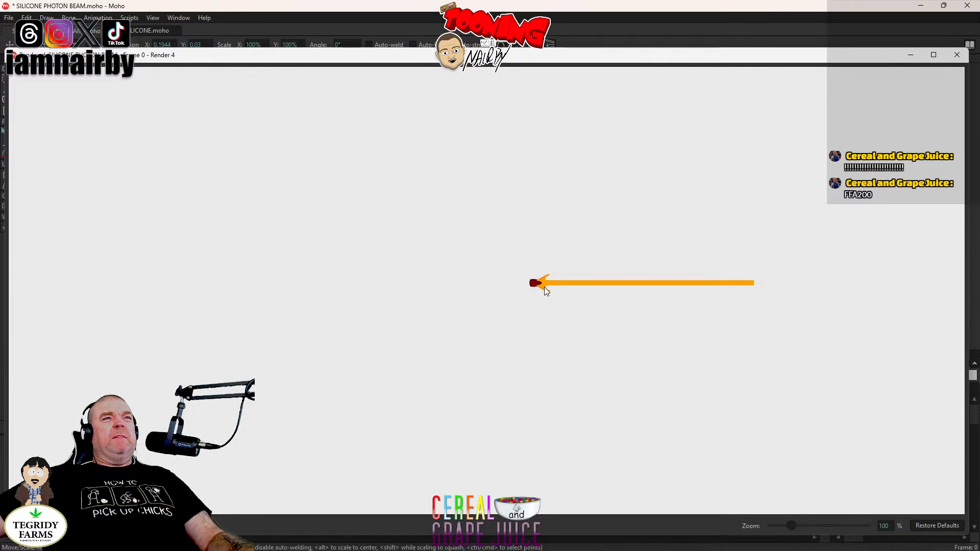
pyautogui.click(957, 55)
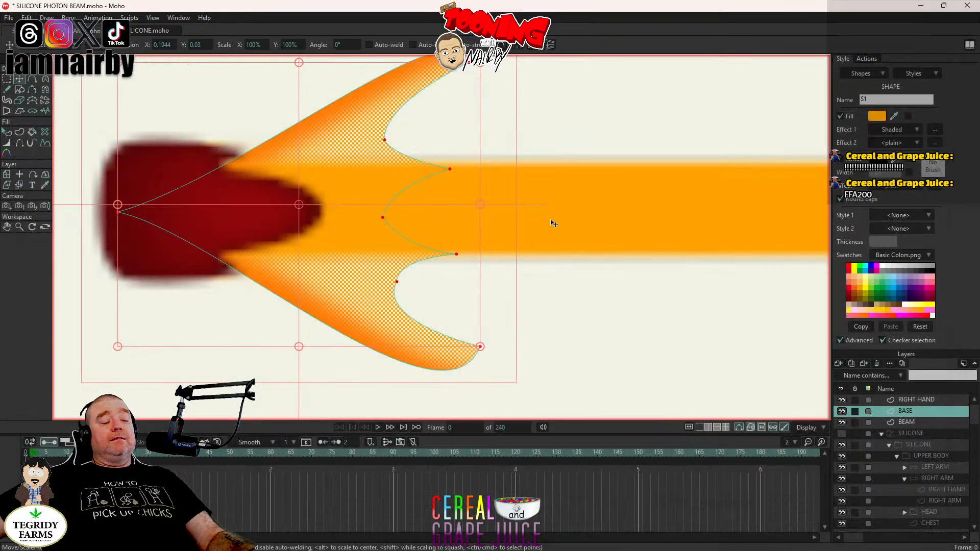
pyautogui.hotkey('ctrl', 's')
# Step: Add four closely spaced pairs of points along the upper edge of the BEAM rectangle, working outward from the hand
pyautogui.scroll(-5, 552, 225)
pyautogui.moveTo(583, 218); pyautogui.dragTo(409, 249)
pyautogui.scroll(-5, 420, 247)
pyautogui.moveTo(523, 244); pyautogui.dragTo(426, 263)
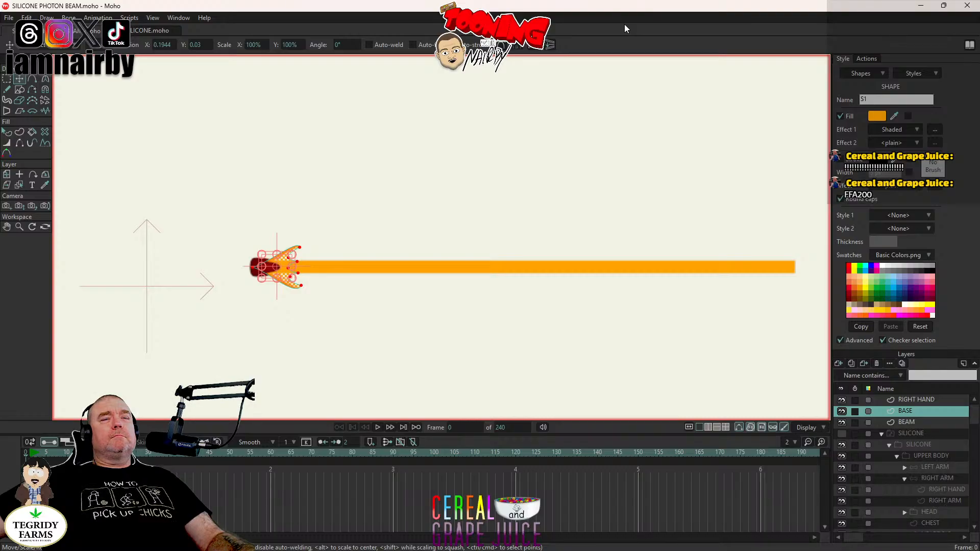
pyautogui.click(915, 423)
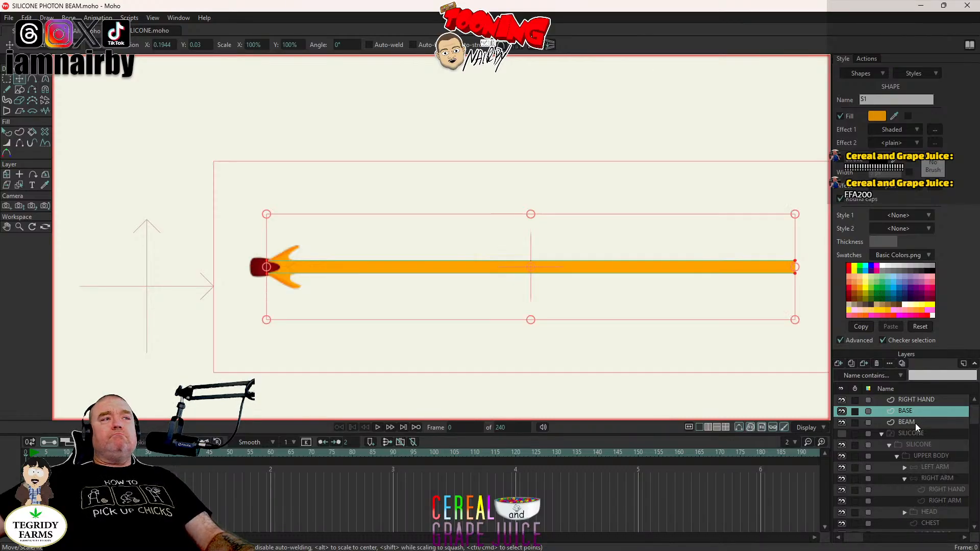
pyautogui.click(33, 78)
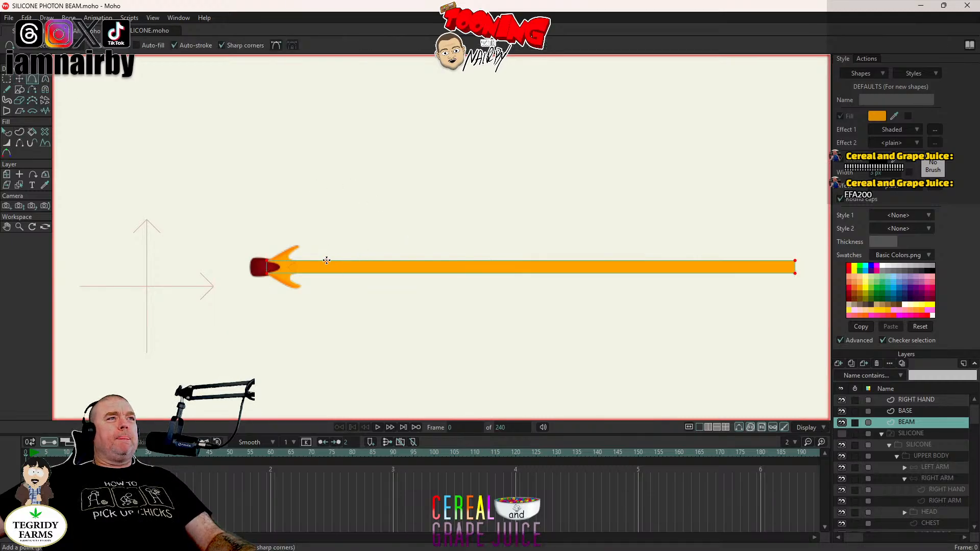
pyautogui.scroll(2, 321, 259)
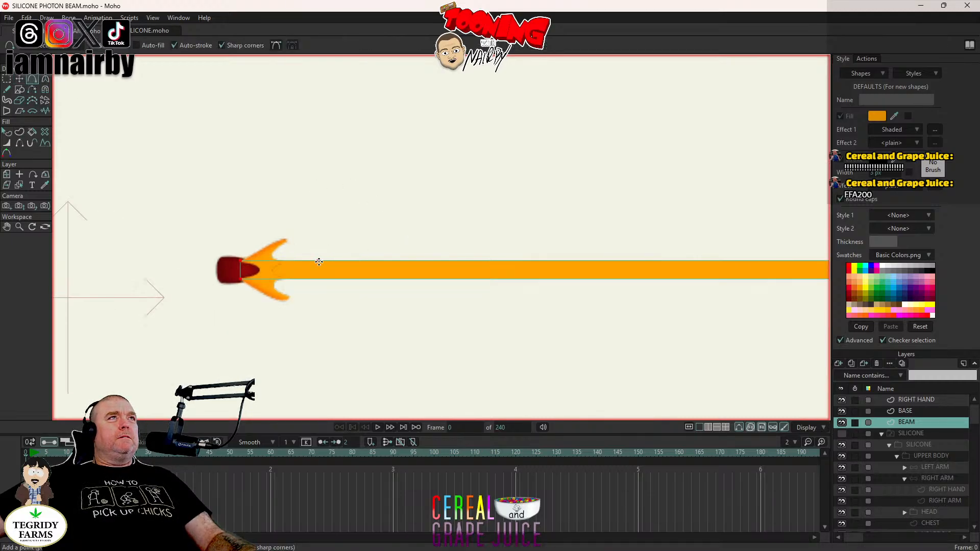
pyautogui.click(319, 261)
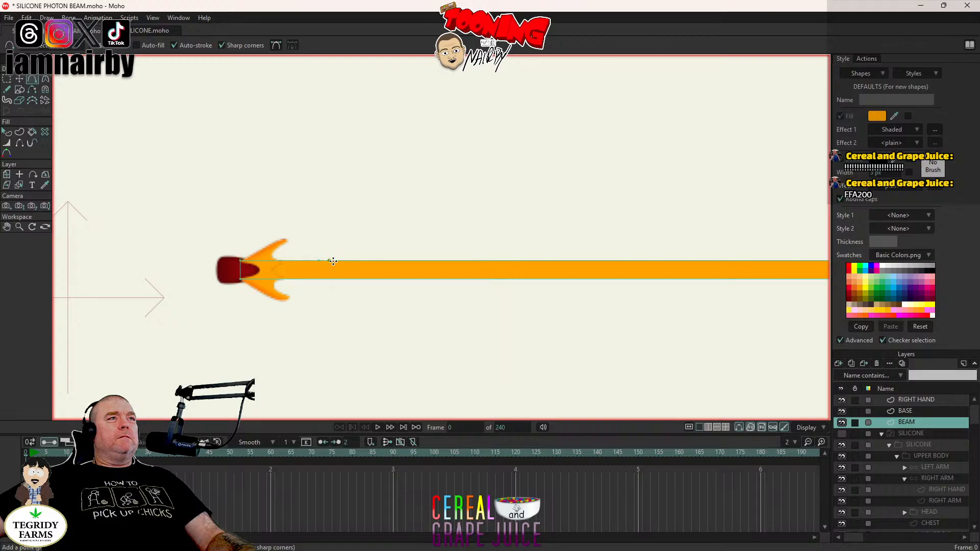
pyautogui.click(328, 260)
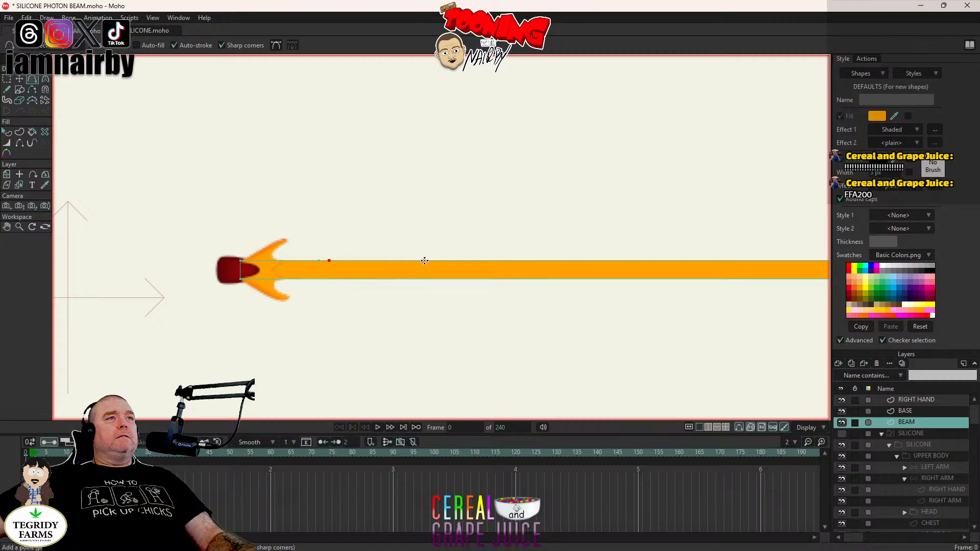
pyautogui.click(449, 261)
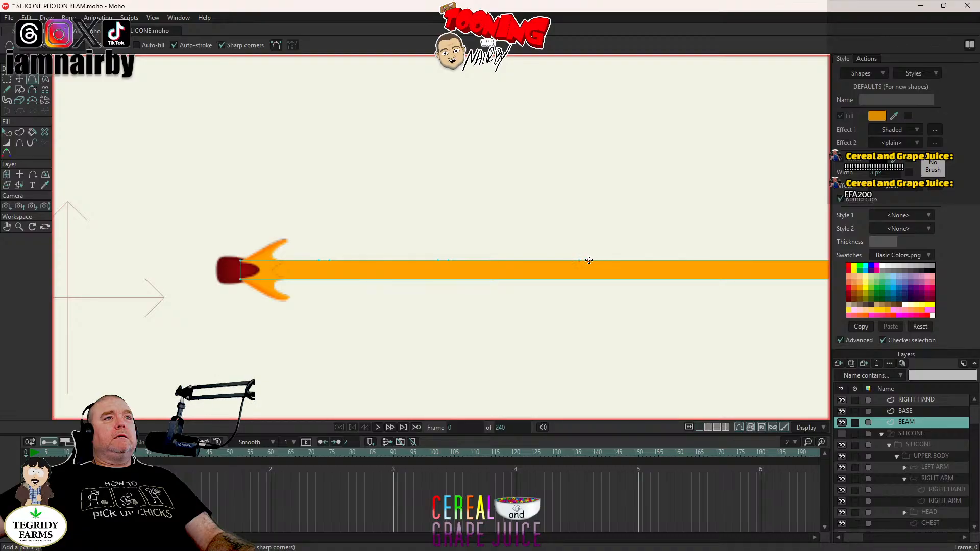
pyautogui.click(589, 260)
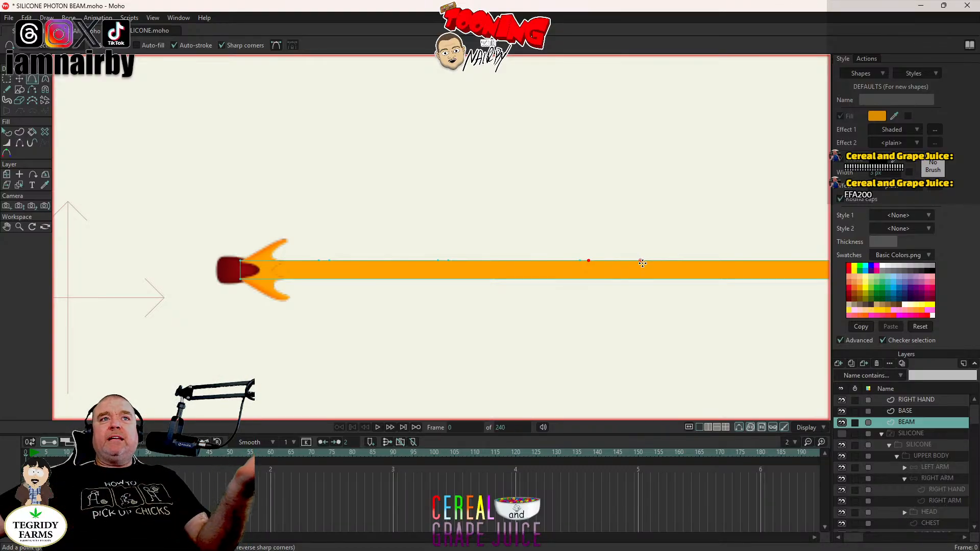
pyautogui.click(658, 261)
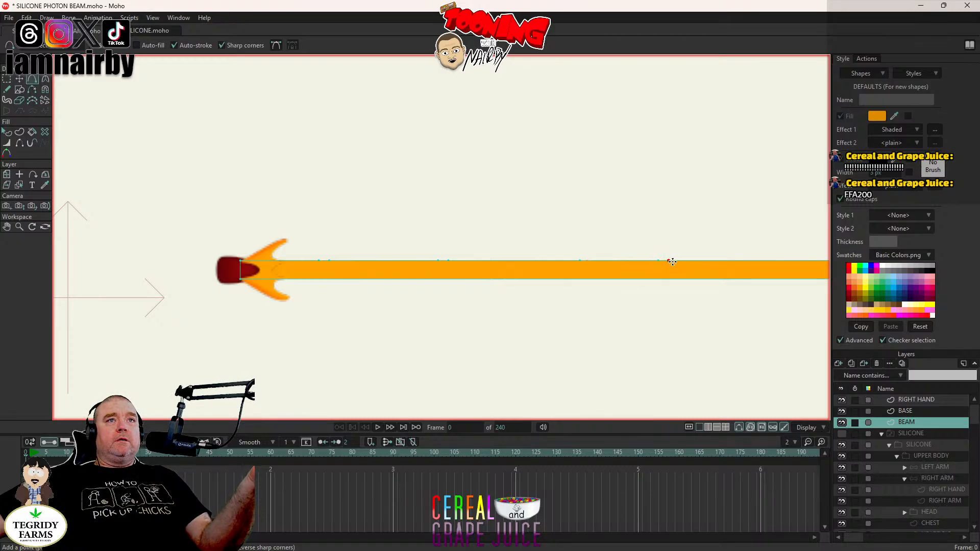
pyautogui.moveTo(717, 268); pyautogui.dragTo(615, 292)
pyautogui.moveTo(680, 293); pyautogui.dragTo(530, 292)
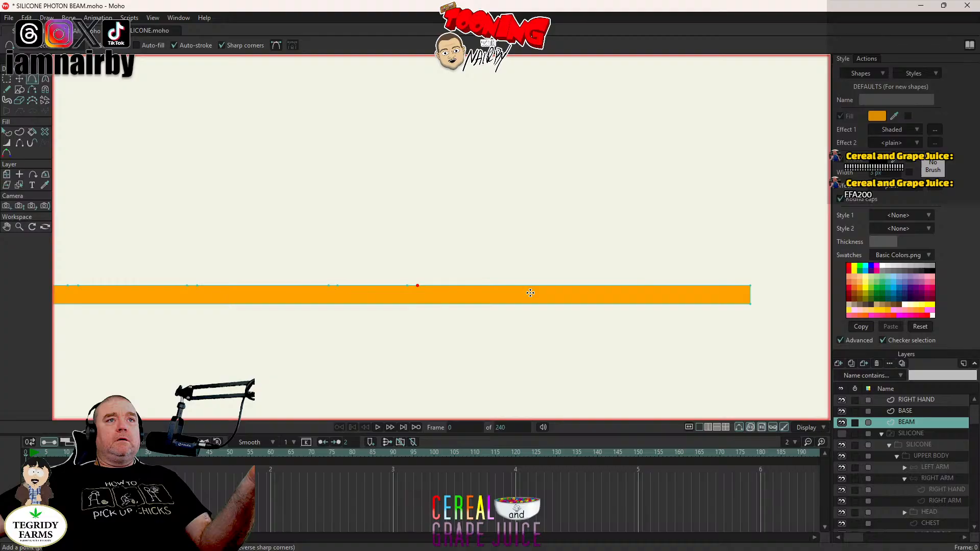
# Step: Add the remaining pairs of points along the upper and lower edges of the orange beam
pyautogui.click(620, 286)
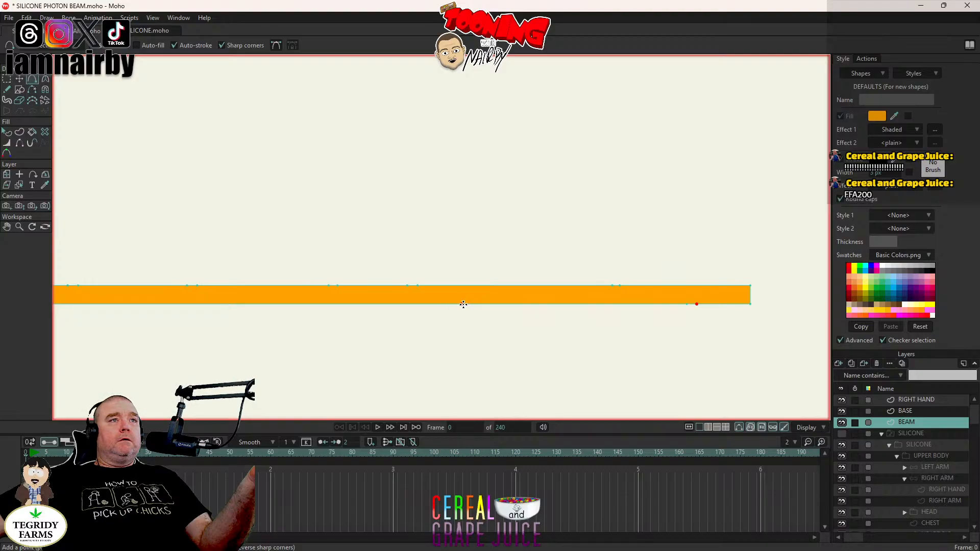
pyautogui.click(261, 305)
pyautogui.moveTo(202, 302); pyautogui.dragTo(413, 299)
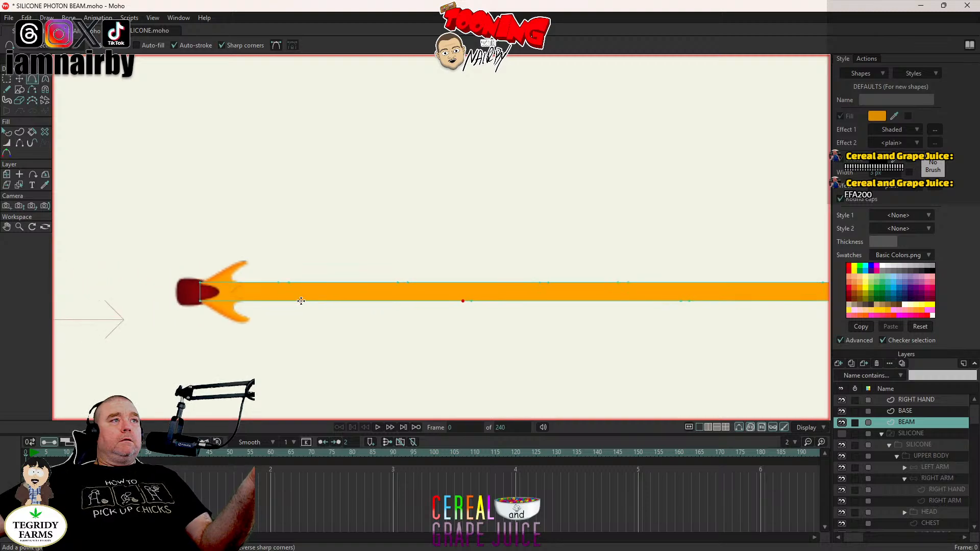
pyautogui.click(320, 301)
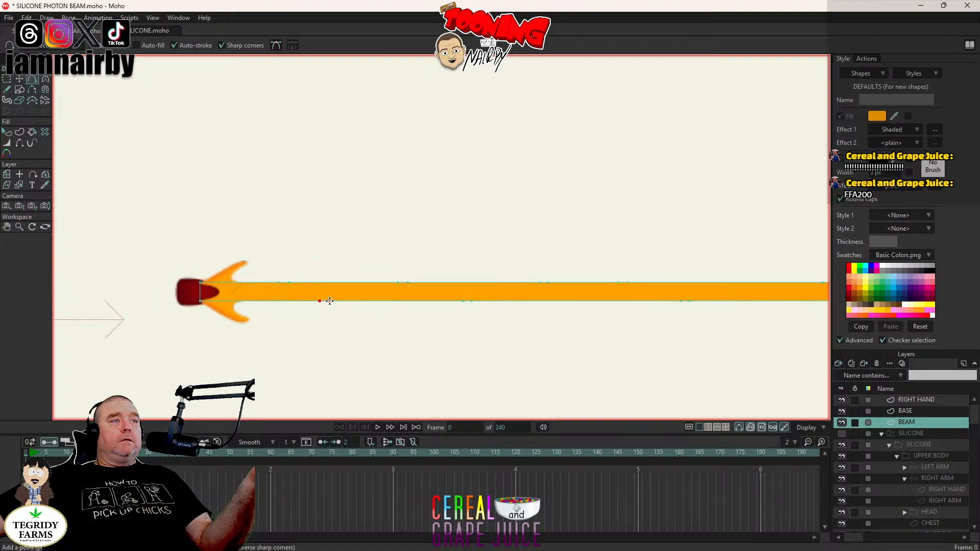
# Step: Move the first paired points on the beam's upper and lower edges to form a jagged notch on each edge near the red head
pyautogui.press('t')
pyautogui.scroll(2, 310, 301)
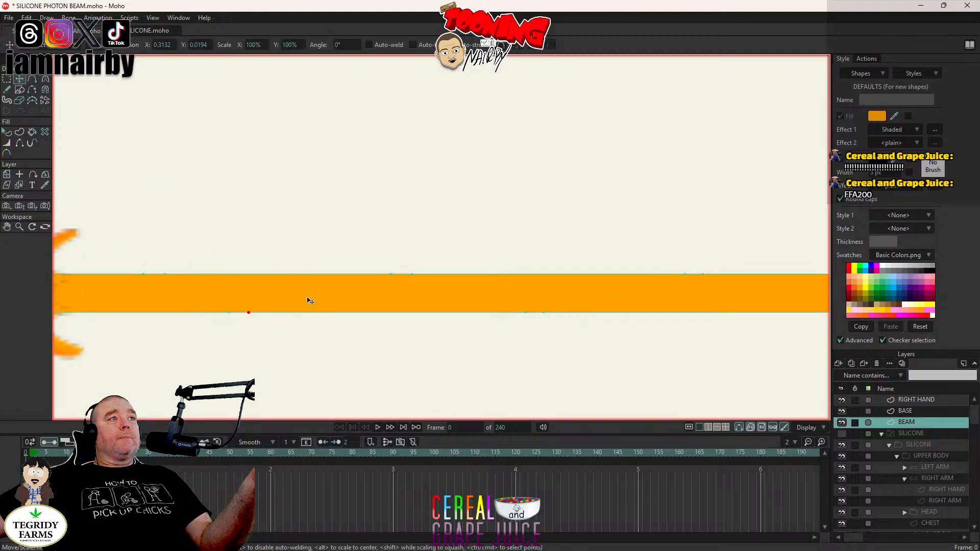
pyautogui.scroll(2, 311, 302)
pyautogui.moveTo(383, 258); pyautogui.dragTo(297, 266)
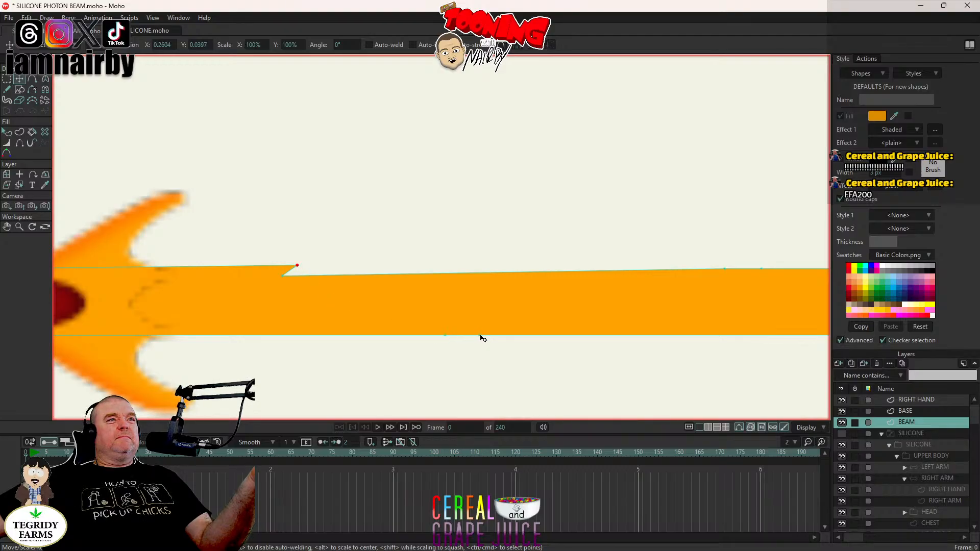
pyautogui.moveTo(483, 337); pyautogui.dragTo(443, 339)
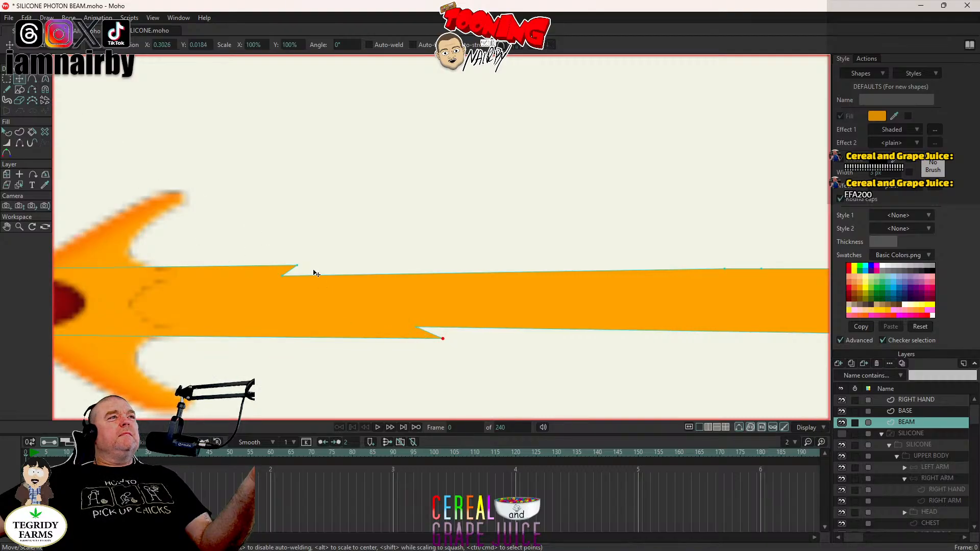
# Step: Select all of the beam's points and adjust their curvature for sharp corners
pyautogui.hotkey('ctrl', 'a')
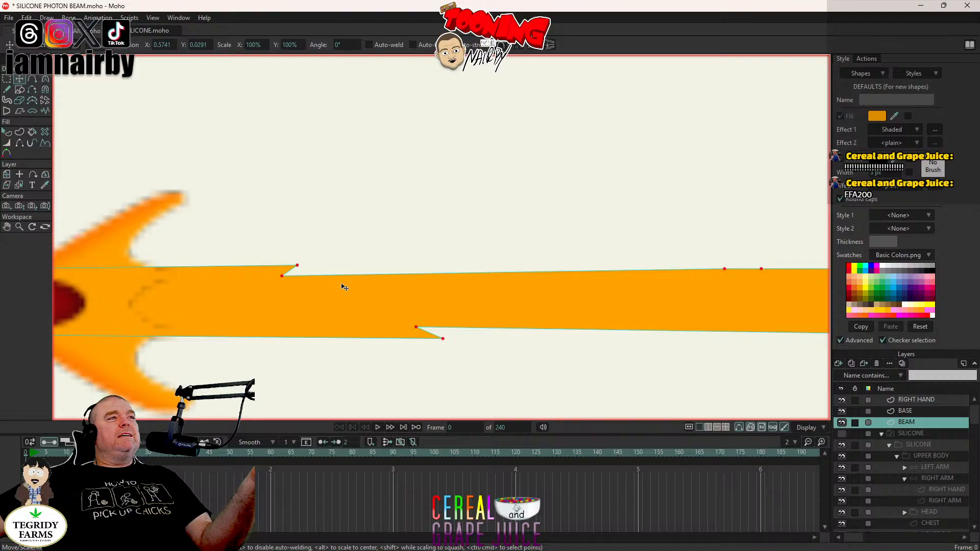
pyautogui.click(45, 80)
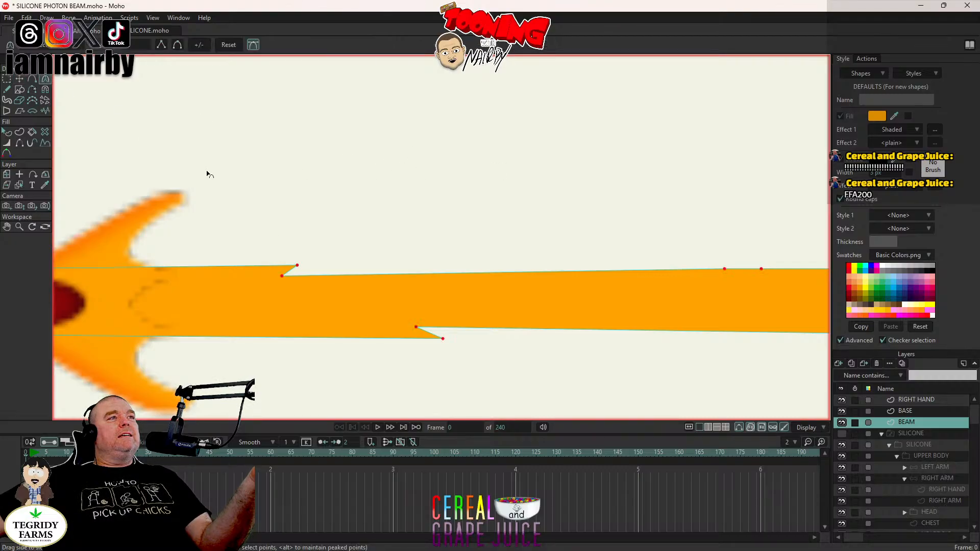
pyautogui.moveTo(207, 174)
pyautogui.mouseDown()
pyautogui.moveTo(582, 199)
pyautogui.moveTo(209, 184)
pyautogui.mouseUp()
# Step: Shift the next paired points back and inward to cut two notches in the upper edge and one in the lower edge
pyautogui.click(19, 79)
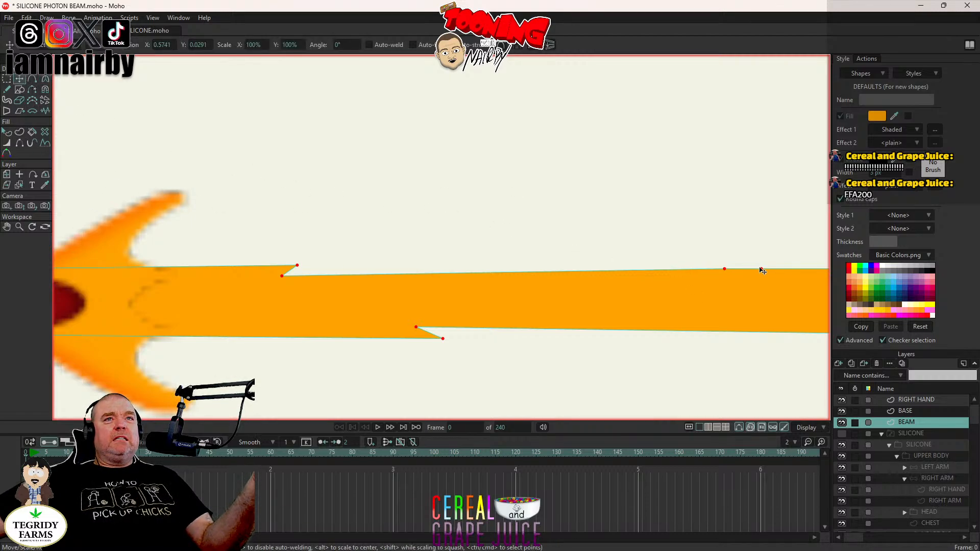
pyautogui.moveTo(761, 270); pyautogui.dragTo(700, 279)
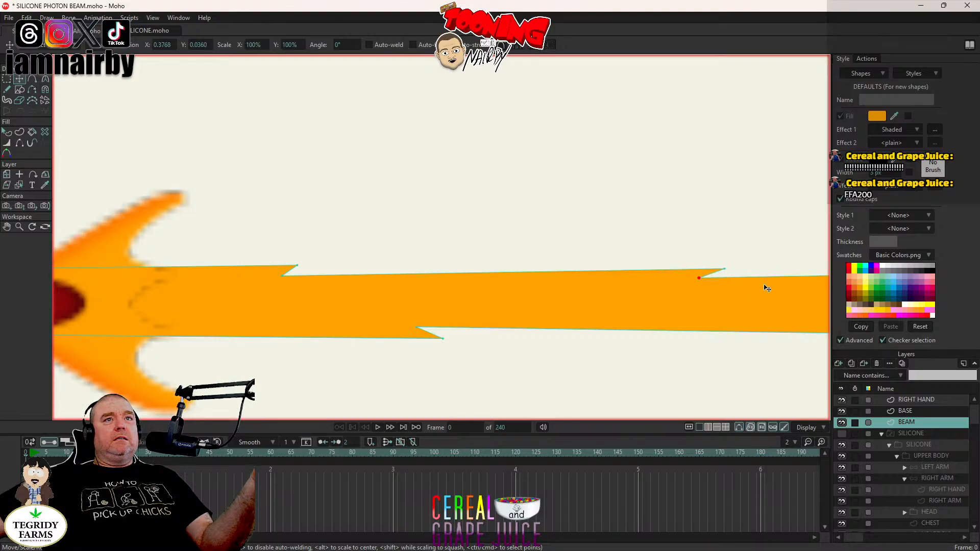
pyautogui.moveTo(764, 285); pyautogui.dragTo(493, 277)
pyautogui.moveTo(672, 298); pyautogui.dragTo(512, 303)
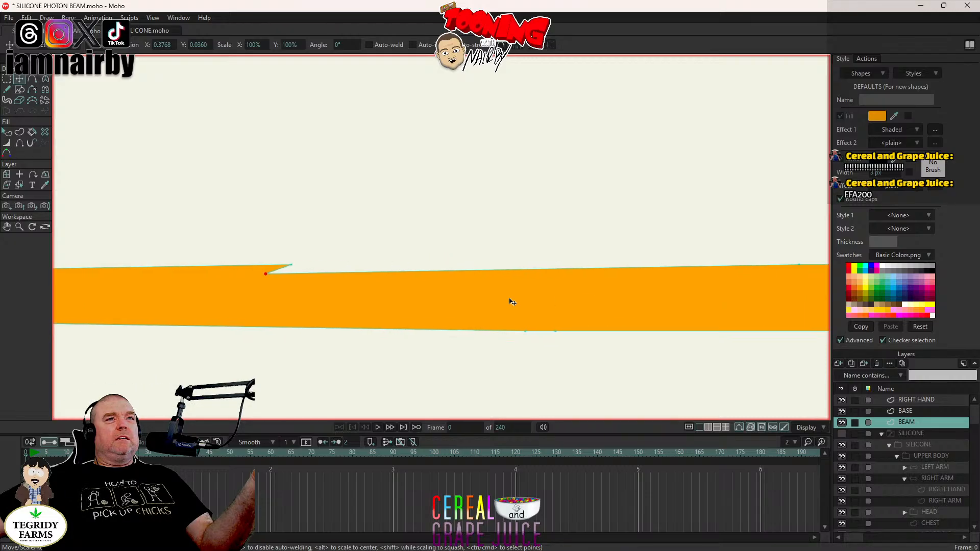
pyautogui.moveTo(557, 332); pyautogui.dragTo(470, 285)
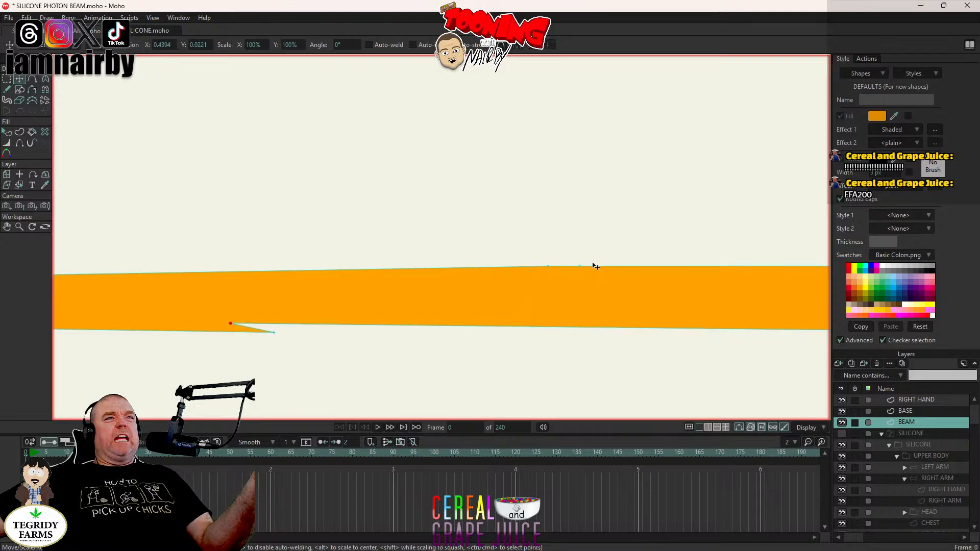
pyautogui.moveTo(581, 268); pyautogui.dragTo(510, 275)
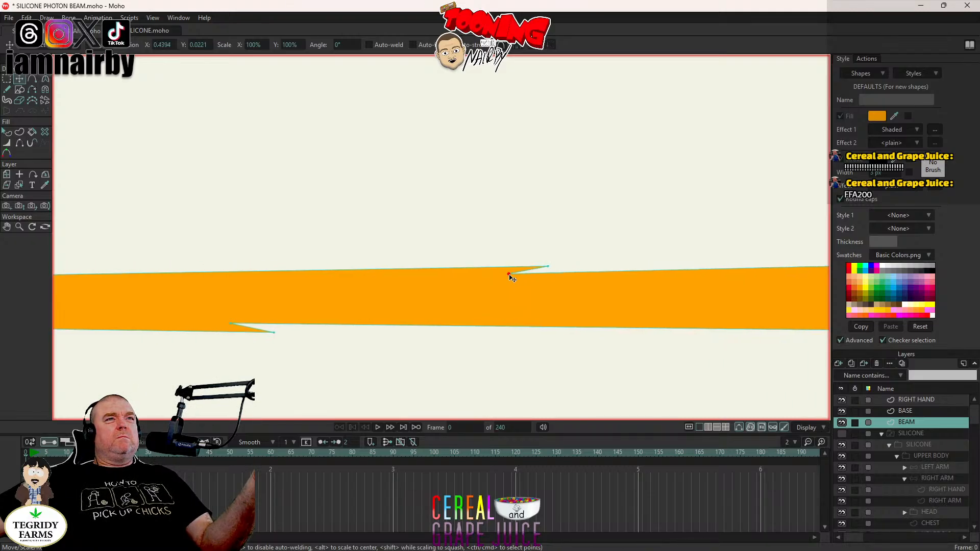
# Step: Continue along the beam with one more inward notch on the upper edge and one on the lower edge
pyautogui.moveTo(705, 308); pyautogui.dragTo(478, 304)
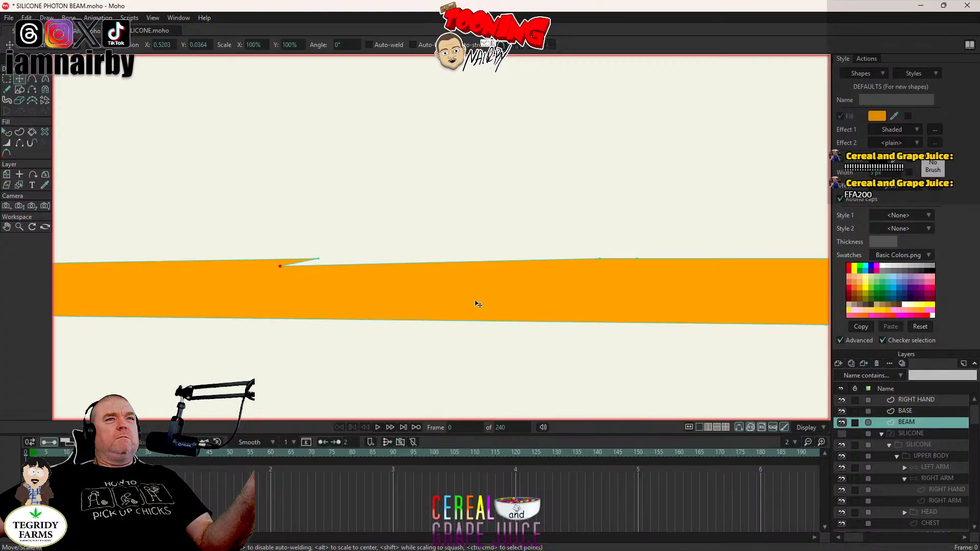
pyautogui.moveTo(641, 262); pyautogui.dragTo(567, 271)
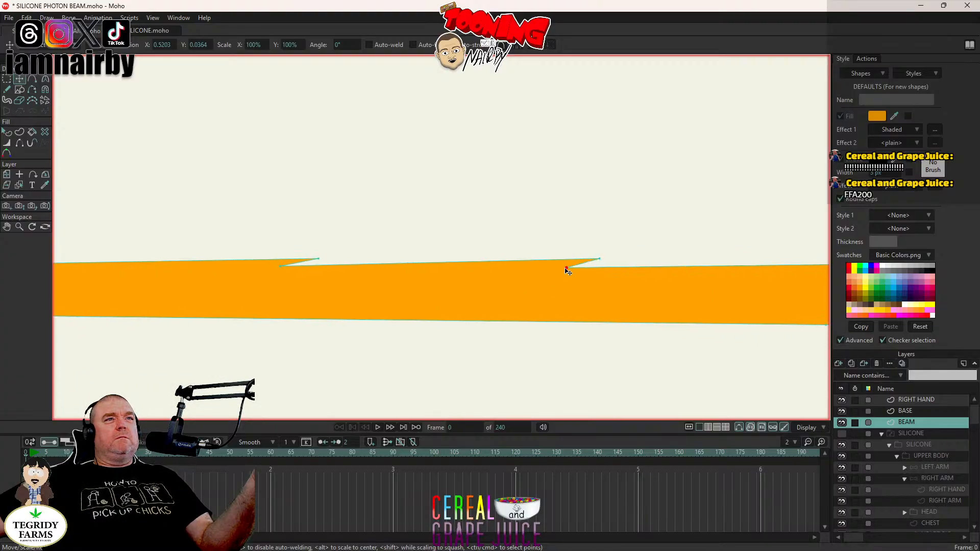
pyautogui.moveTo(706, 305); pyautogui.dragTo(512, 299)
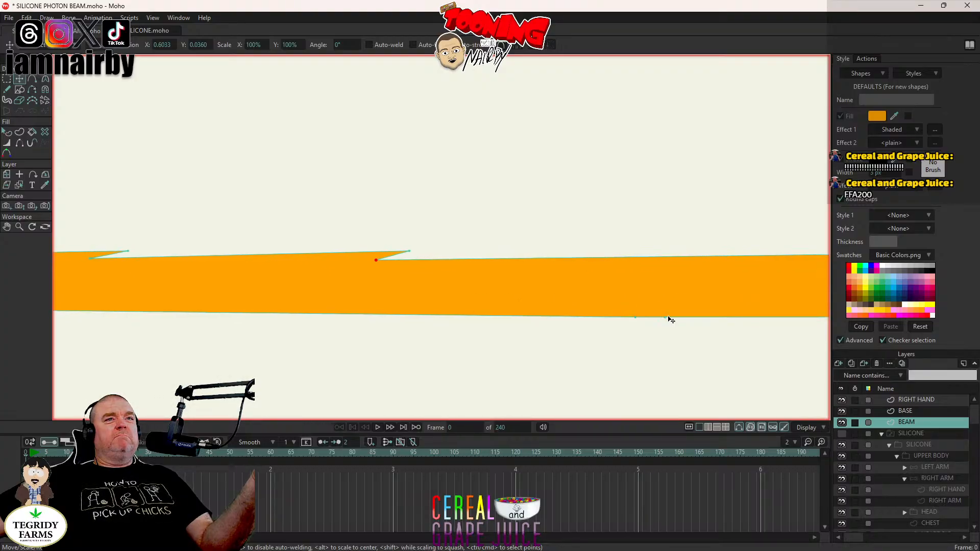
pyautogui.moveTo(666, 318); pyautogui.dragTo(595, 310)
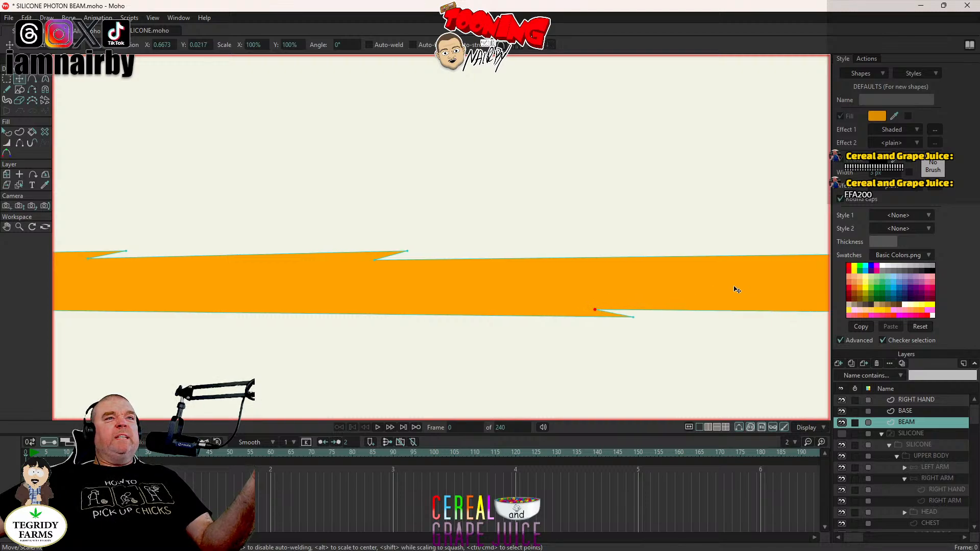
# Step: Cut the last upper-edge and lower-edge notches near the far end of the beam by pulling their points back and inward
pyautogui.moveTo(733, 287); pyautogui.dragTo(500, 295)
pyautogui.moveTo(660, 287); pyautogui.dragTo(570, 294)
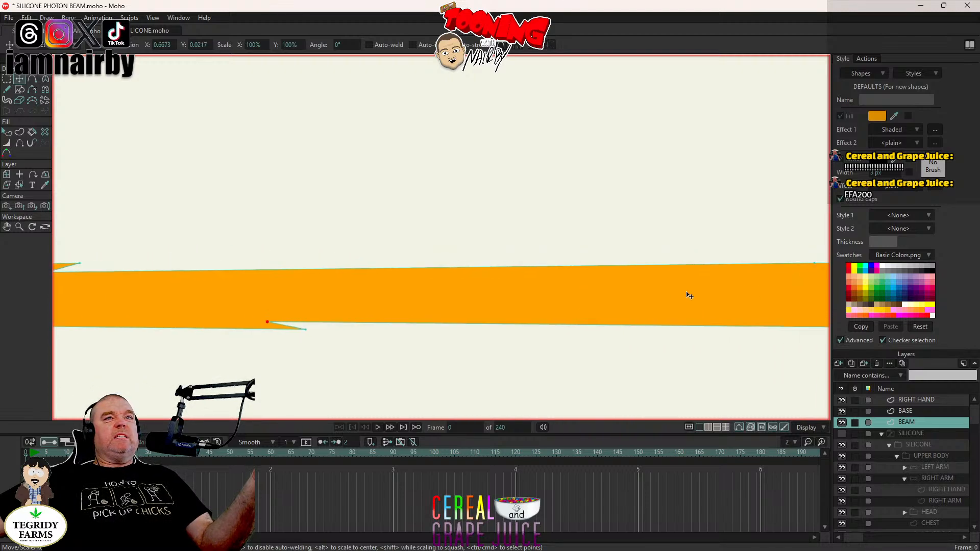
pyautogui.moveTo(690, 296); pyautogui.dragTo(526, 291)
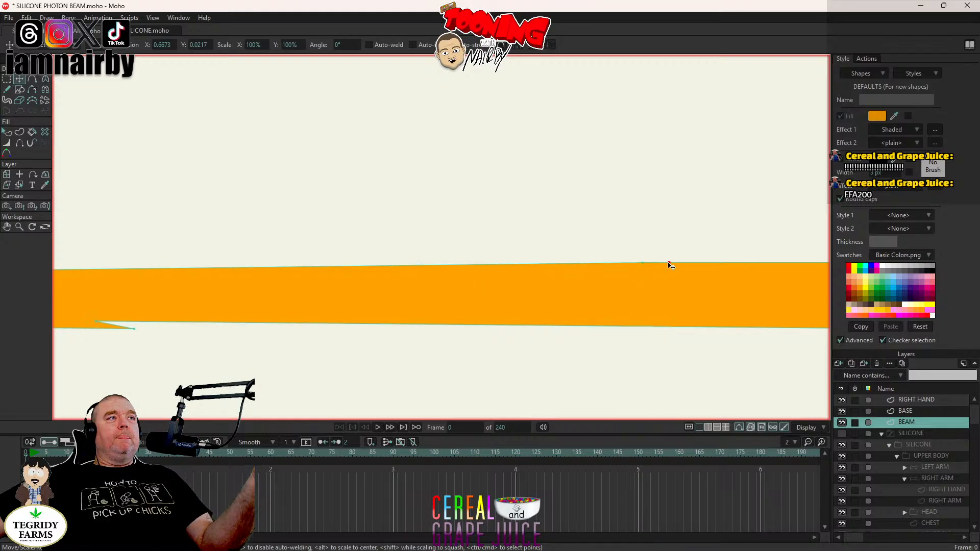
pyautogui.moveTo(670, 266); pyautogui.dragTo(614, 274)
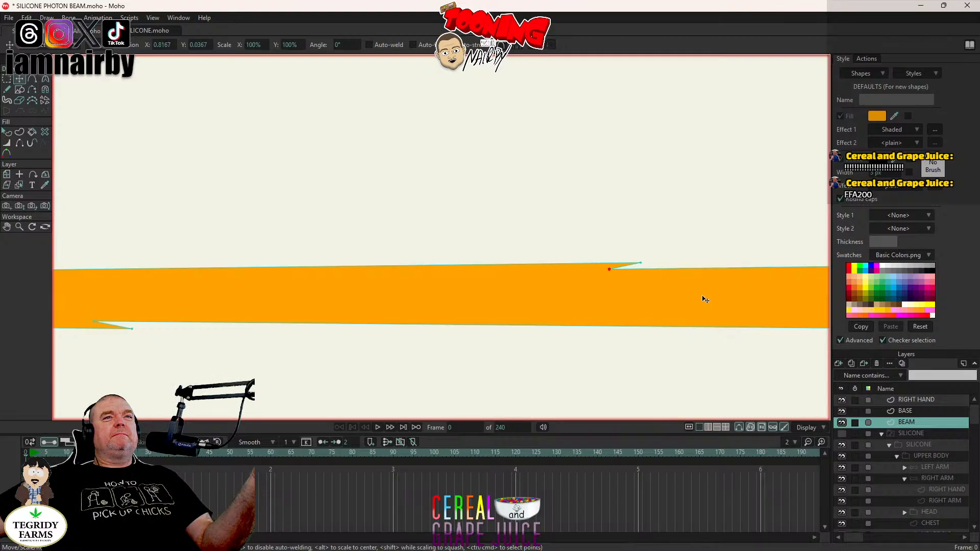
pyautogui.moveTo(704, 300); pyautogui.dragTo(403, 296)
pyautogui.moveTo(649, 330); pyautogui.dragTo(553, 319)
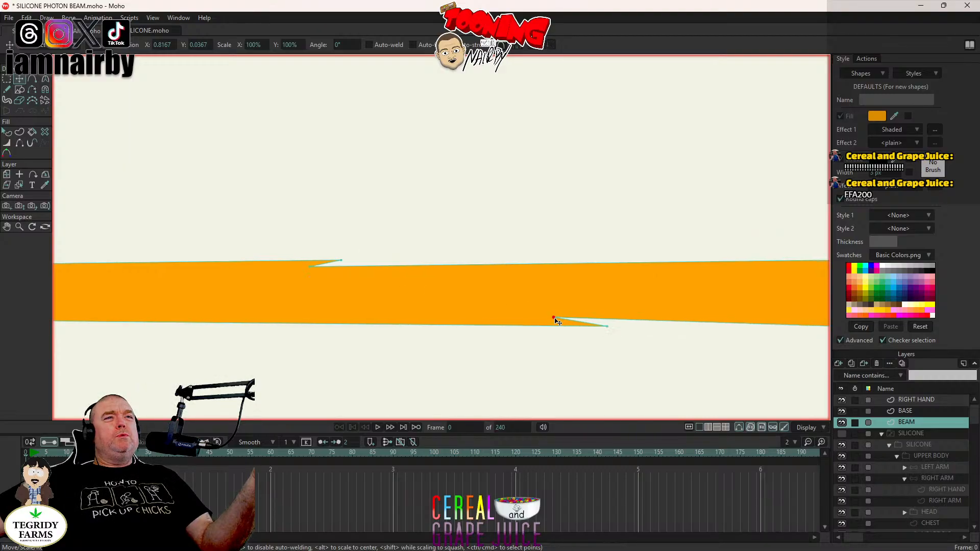
# Step: Render frame 0 to check the jagged beam, and close the preview
pyautogui.moveTo(729, 306); pyautogui.dragTo(442, 291)
pyautogui.scroll(-6, 440, 291)
pyautogui.moveTo(302, 294); pyautogui.dragTo(632, 295)
pyautogui.hotkey('ctrl', 'r')
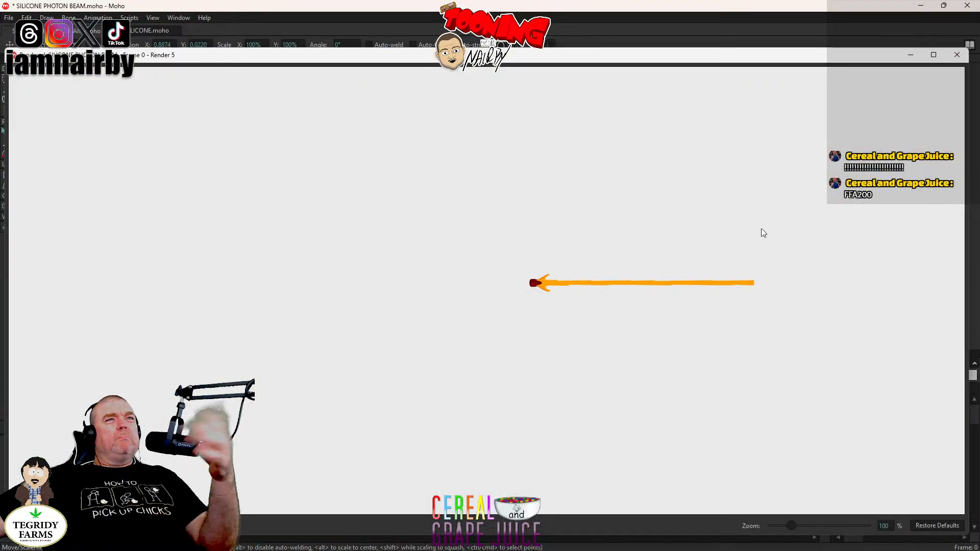
pyautogui.click(958, 55)
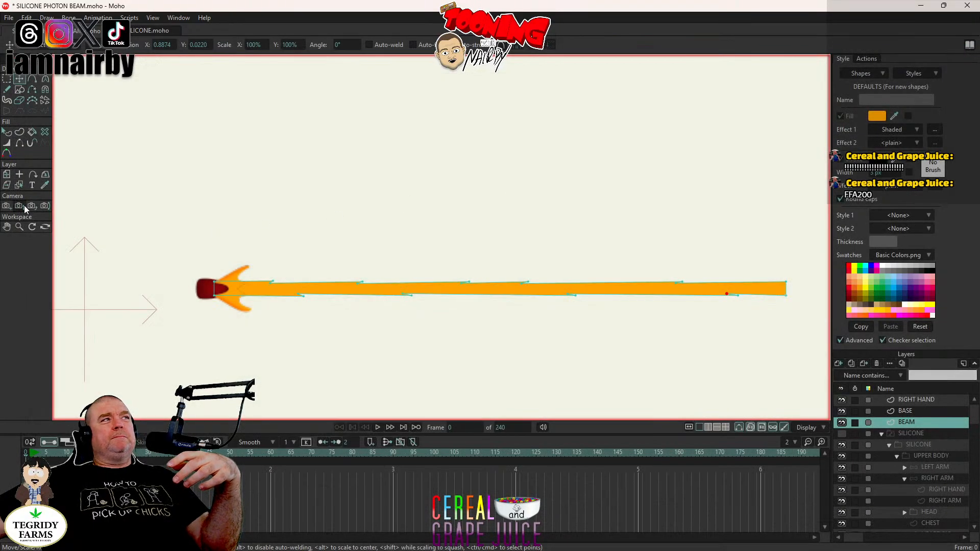
# Step: Zoom the camera in to a focal length of about 162 and track it sideways so the head and full beam fit the frame
pyautogui.click(19, 205)
pyautogui.moveTo(108, 207); pyautogui.dragTo(452, 233)
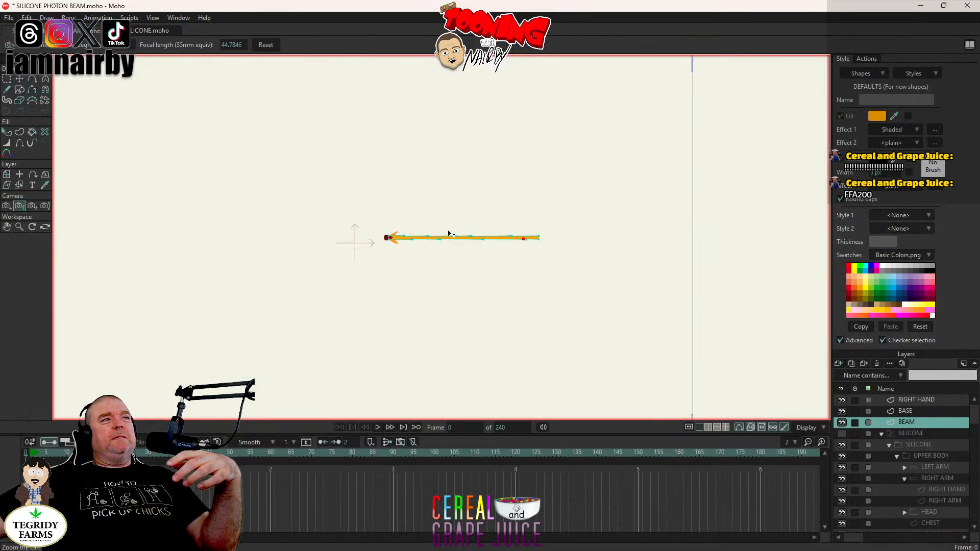
pyautogui.moveTo(445, 192); pyautogui.dragTo(476, 302)
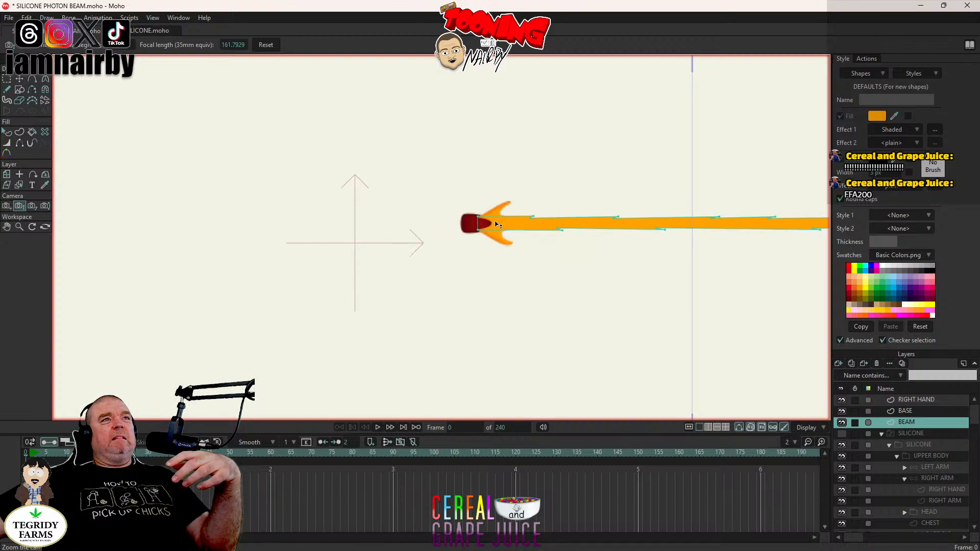
pyautogui.moveTo(498, 225); pyautogui.dragTo(299, 246)
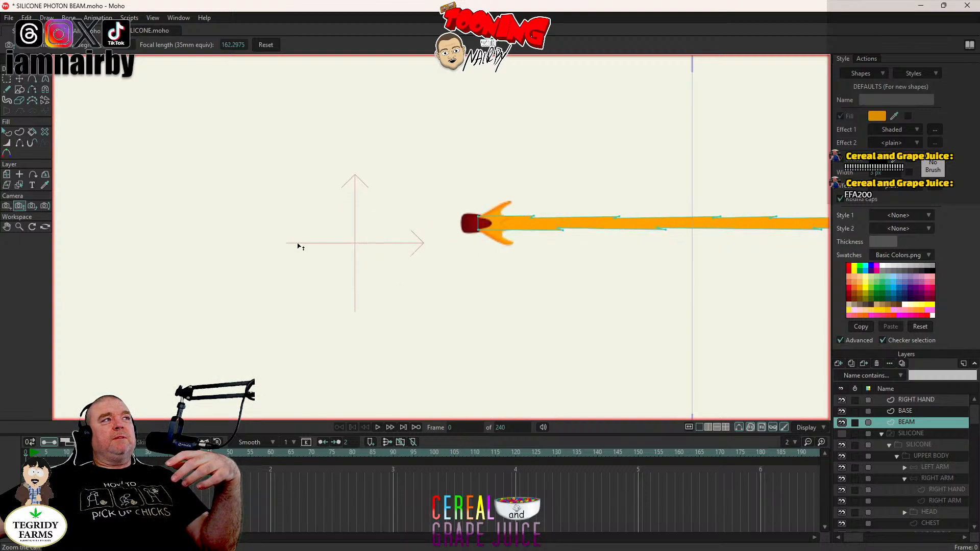
pyautogui.click(6, 206)
pyautogui.moveTo(766, 245); pyautogui.dragTo(590, 259)
# Step: Check the new framing in a rendered preview of frame 0, and save the project
pyautogui.hotkey('ctrl', 'r')
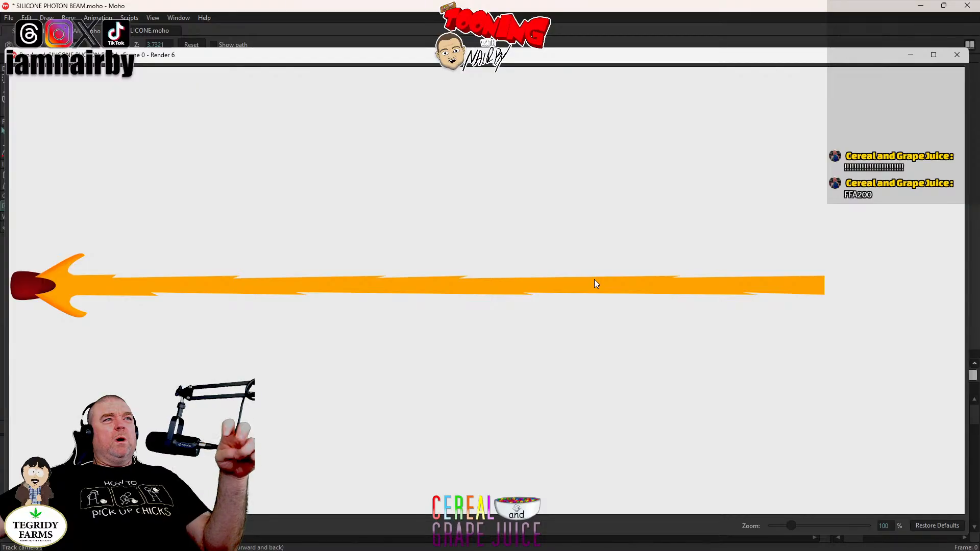
pyautogui.click(957, 55)
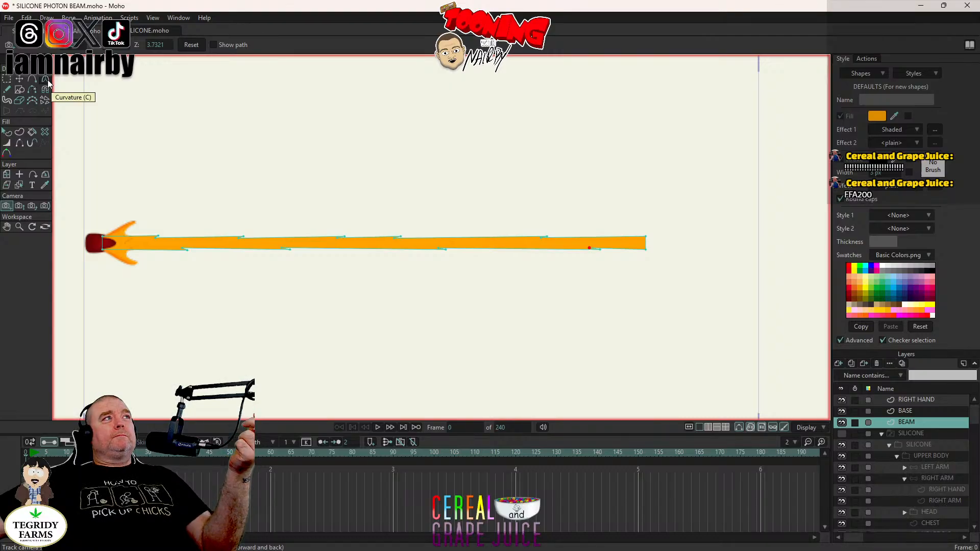
pyautogui.click(20, 80)
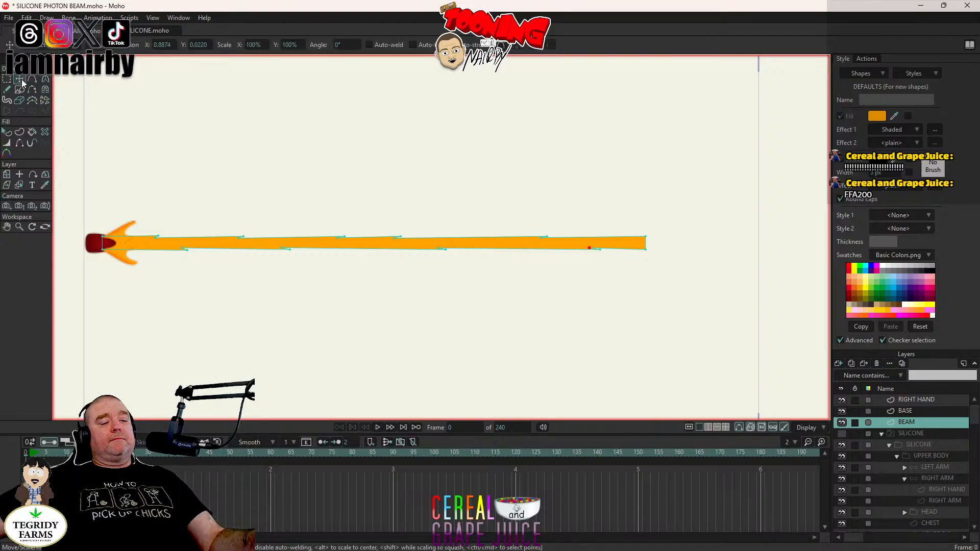
pyautogui.hotkey('ctrl', 's')
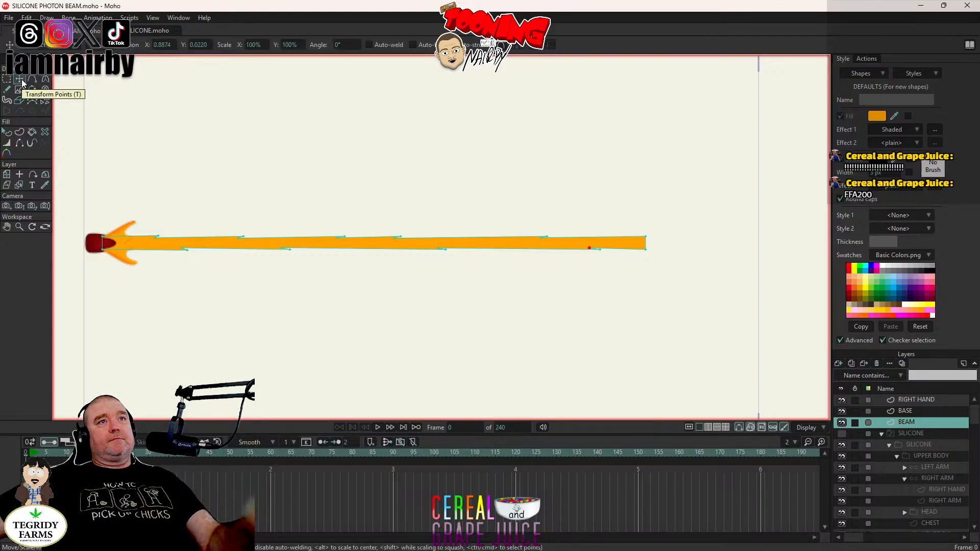
# Step: Select the orange beam shape, then paste the copied layer above the BEAM layer
pyautogui.click(8, 133)
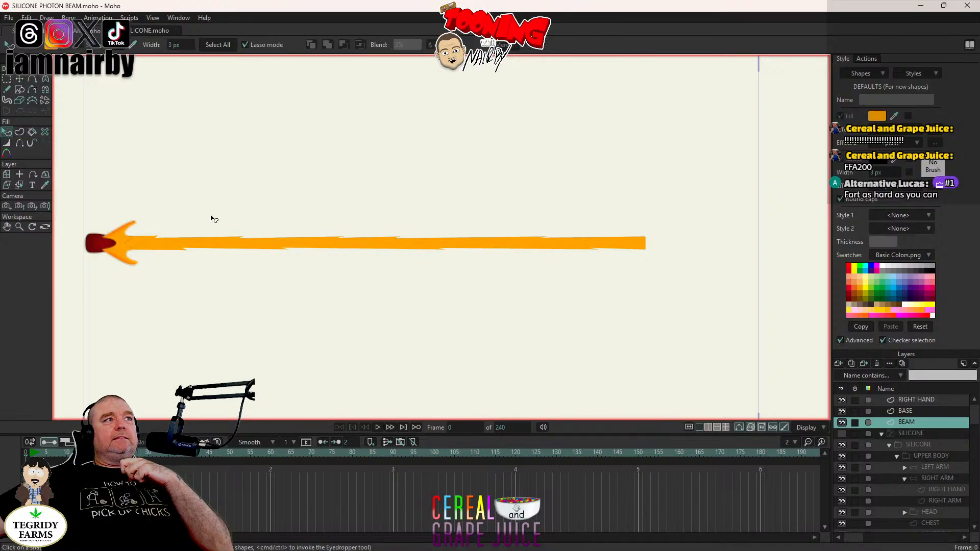
pyautogui.click(160, 247)
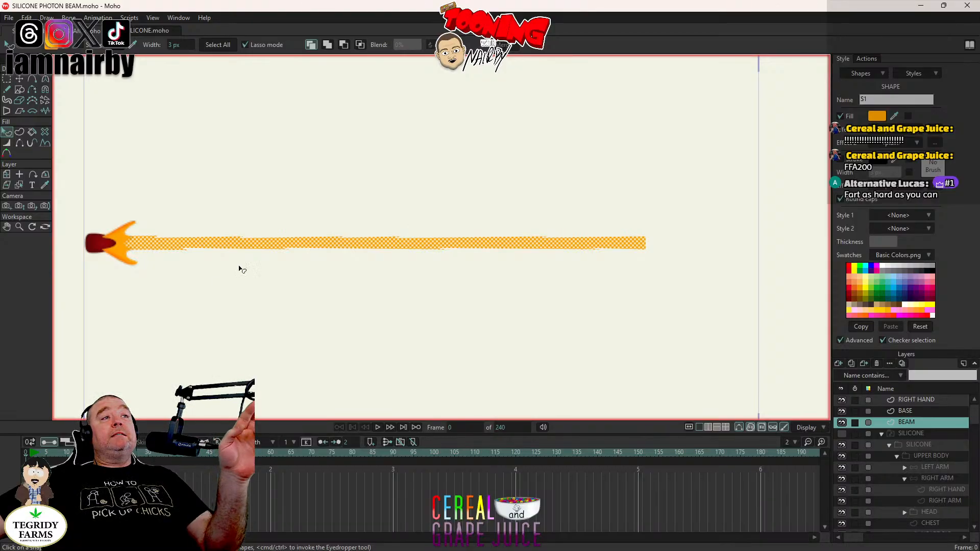
pyautogui.click(25, 17)
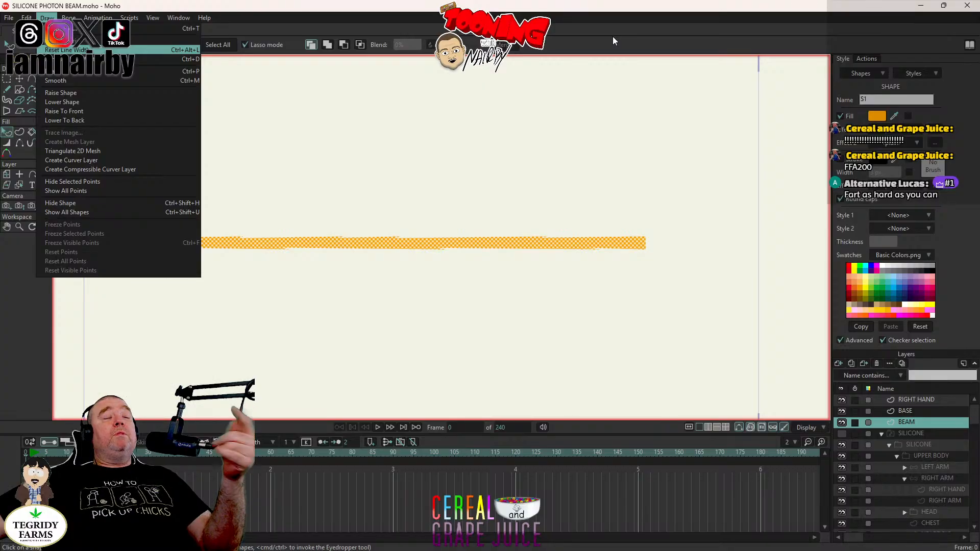
pyautogui.press('Escape')
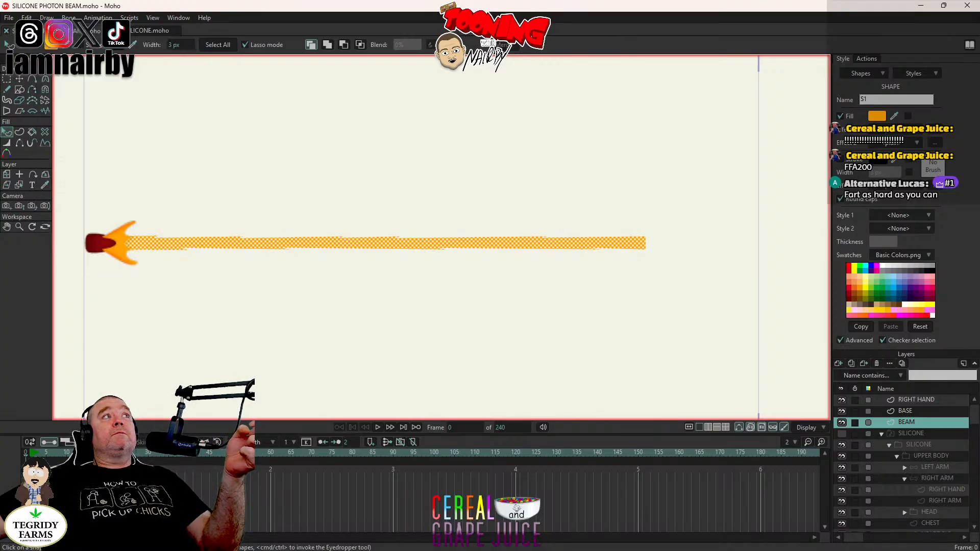
pyautogui.click(26, 17)
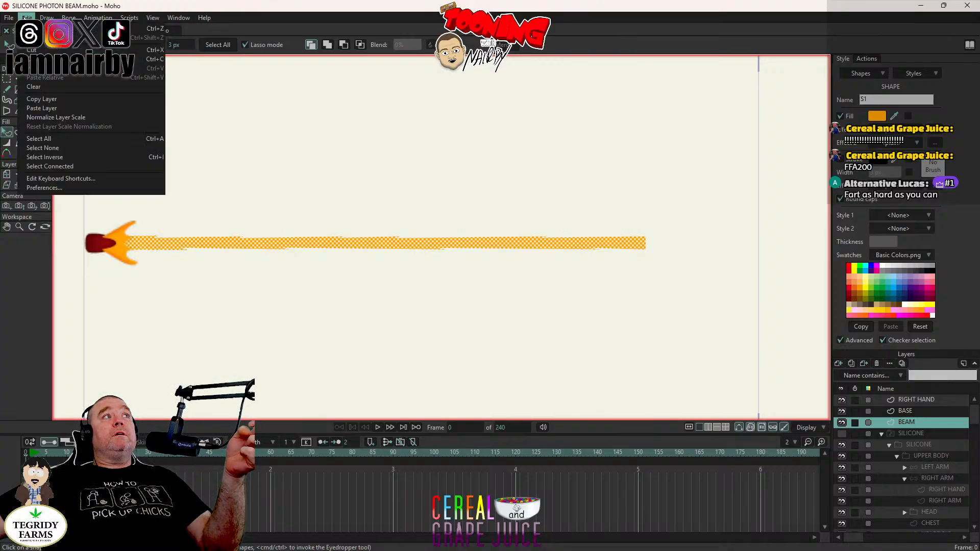
pyautogui.click(42, 108)
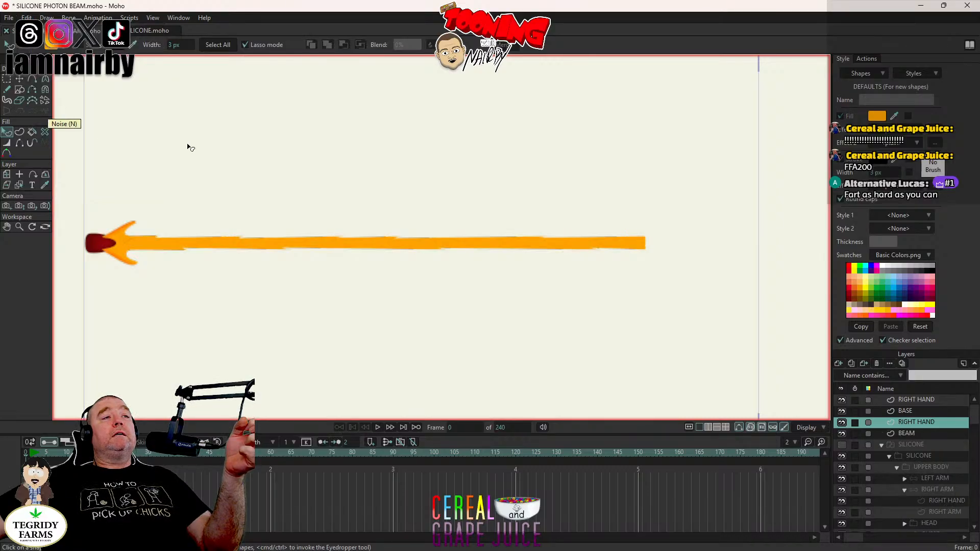
# Step: Reset the camera's focal length and its tracked position to their defaults
pyautogui.moveTo(173, 228); pyautogui.dragTo(243, 236)
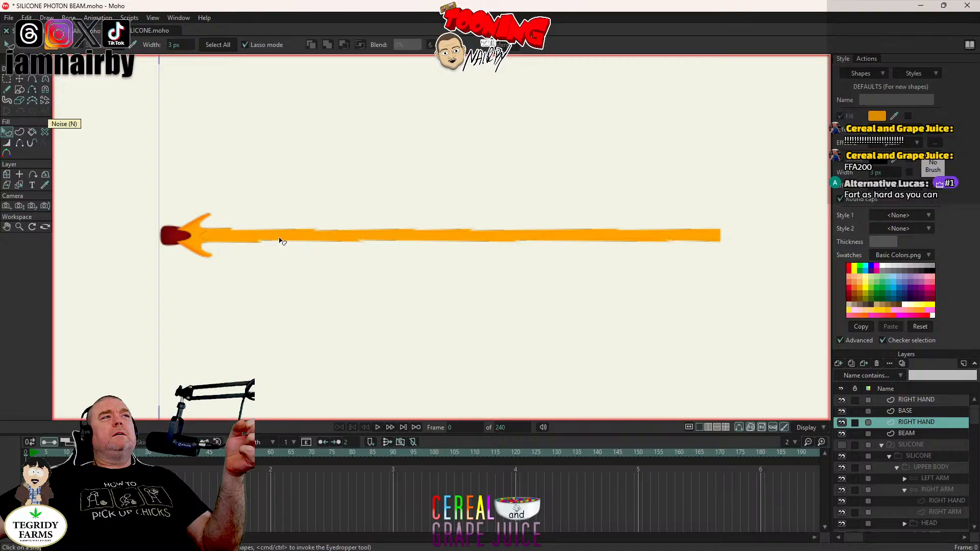
pyautogui.click(19, 205)
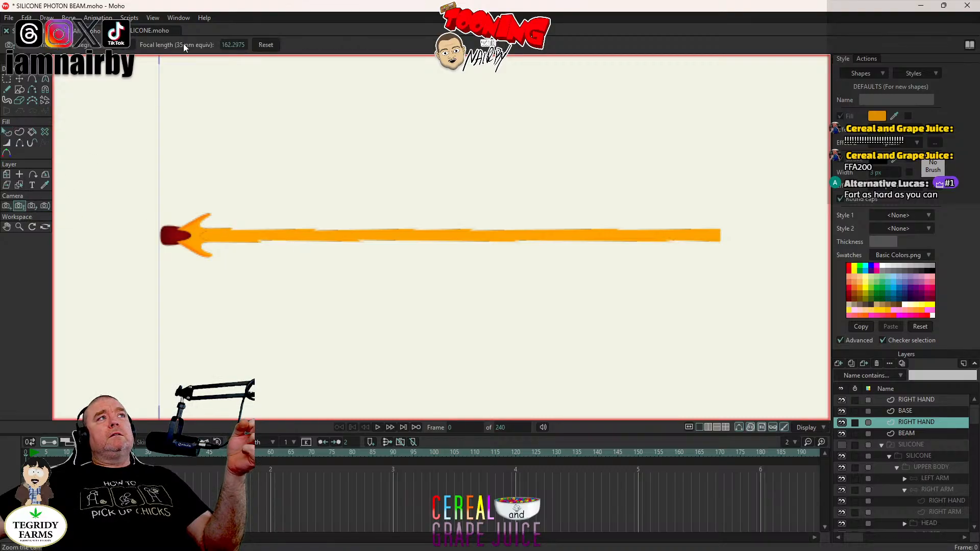
pyautogui.click(269, 49)
pyautogui.click(7, 206)
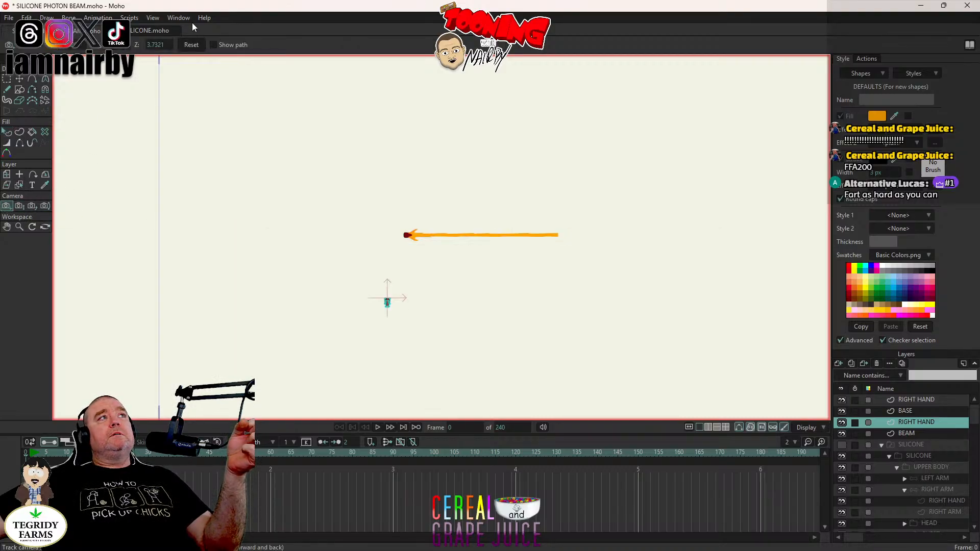
pyautogui.click(190, 46)
# Step: Examine the pasted RIGHT HAND layer by toggling its visibility and comparing it with the BASE layer
pyautogui.moveTo(455, 201); pyautogui.dragTo(393, 226)
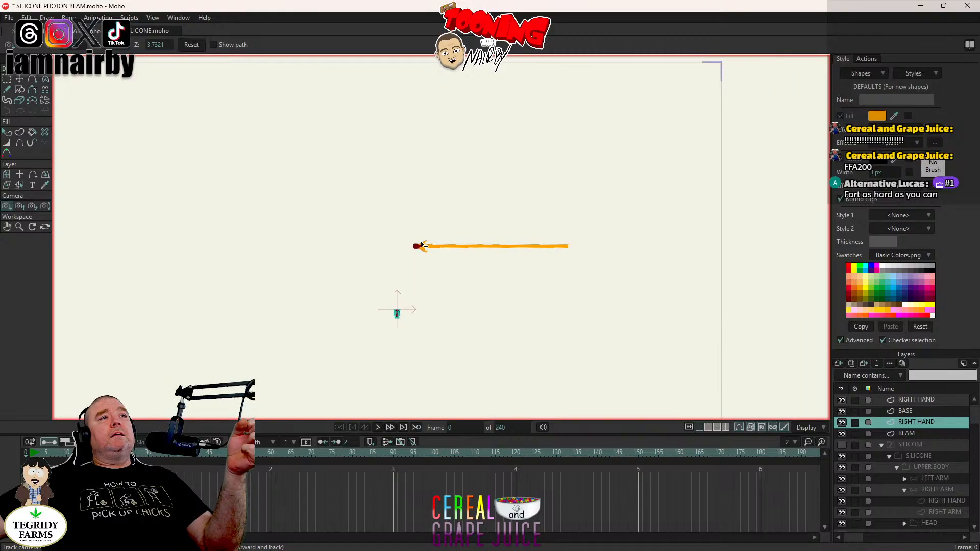
pyautogui.scroll(4, 406, 321)
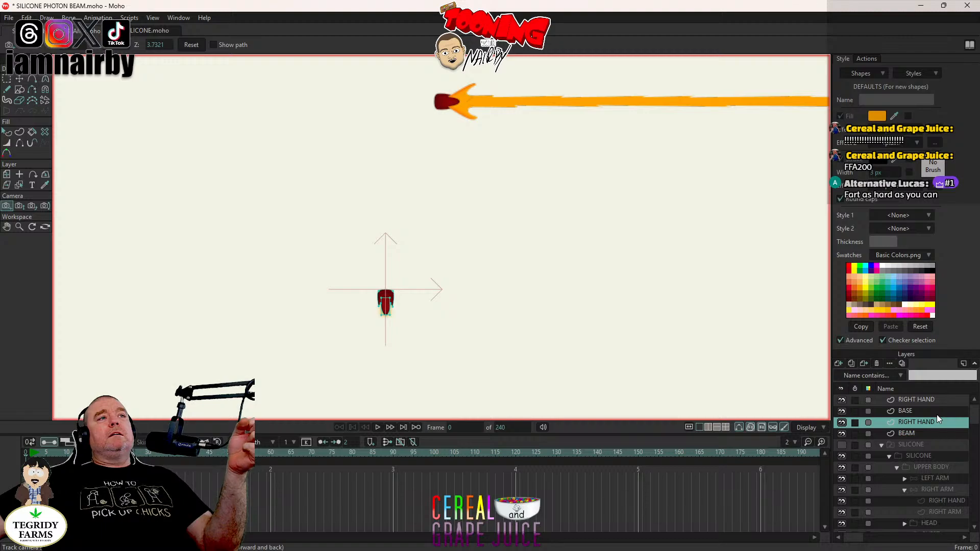
pyautogui.scroll(-4, 326, 149)
pyautogui.moveTo(326, 149); pyautogui.dragTo(330, 230)
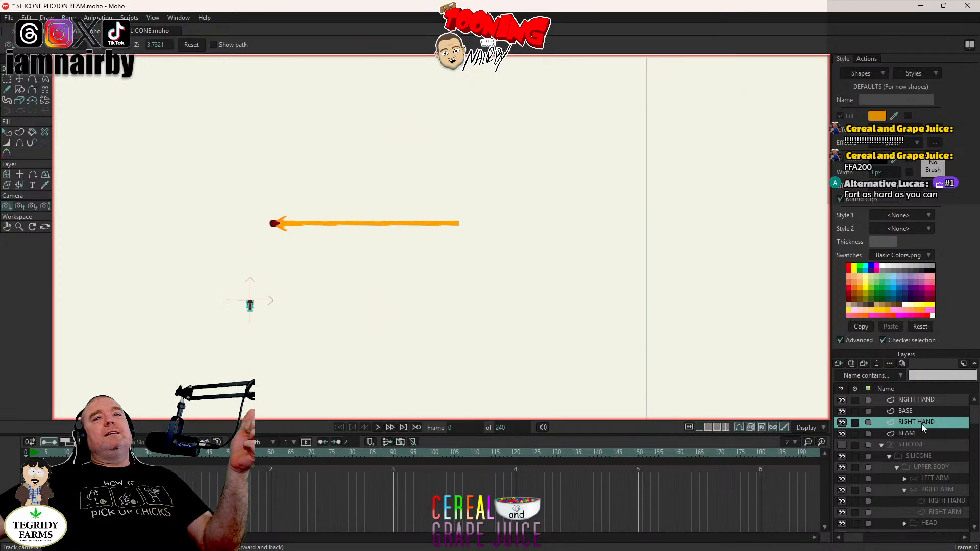
pyautogui.click(842, 423)
pyautogui.click(843, 424)
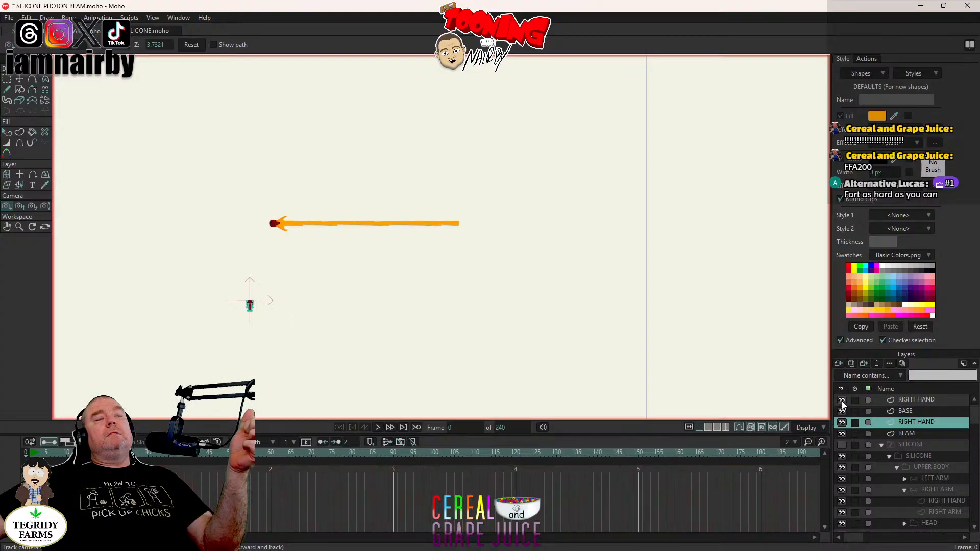
pyautogui.moveTo(234, 176); pyautogui.dragTo(692, 328)
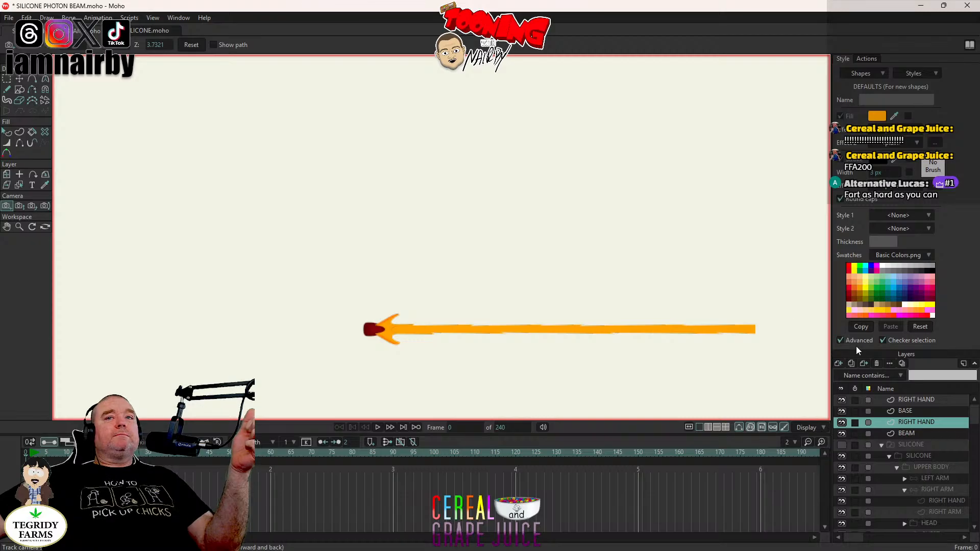
pyautogui.click(912, 412)
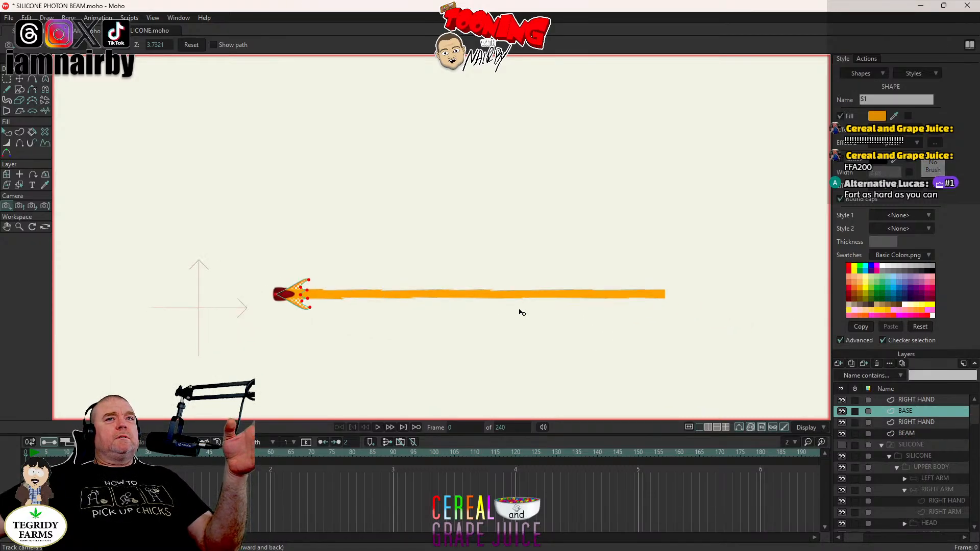
# Step: Delete the pasted RIGHT HAND layer between BASE and BEAM, and save the project
pyautogui.click(920, 421)
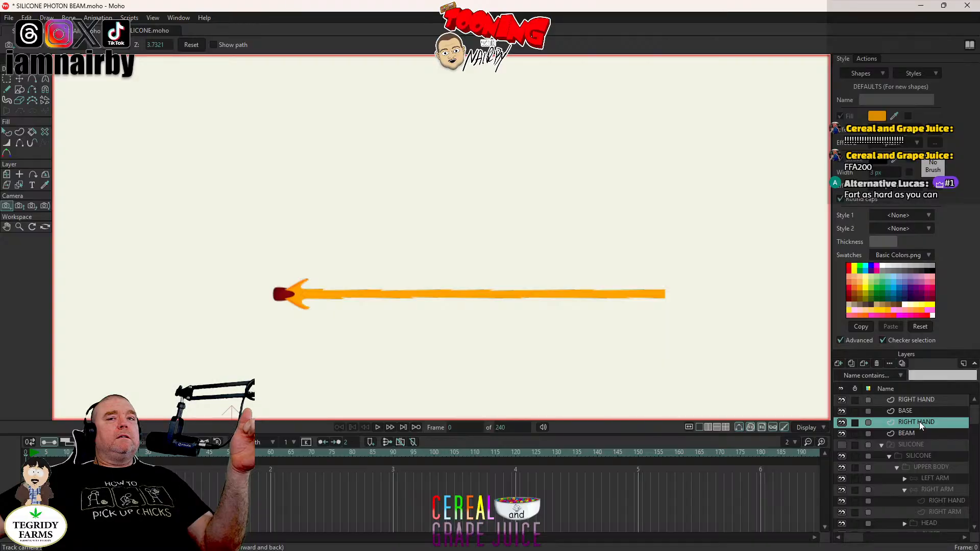
pyautogui.moveTo(663, 384); pyautogui.dragTo(768, 302)
pyautogui.click(878, 363)
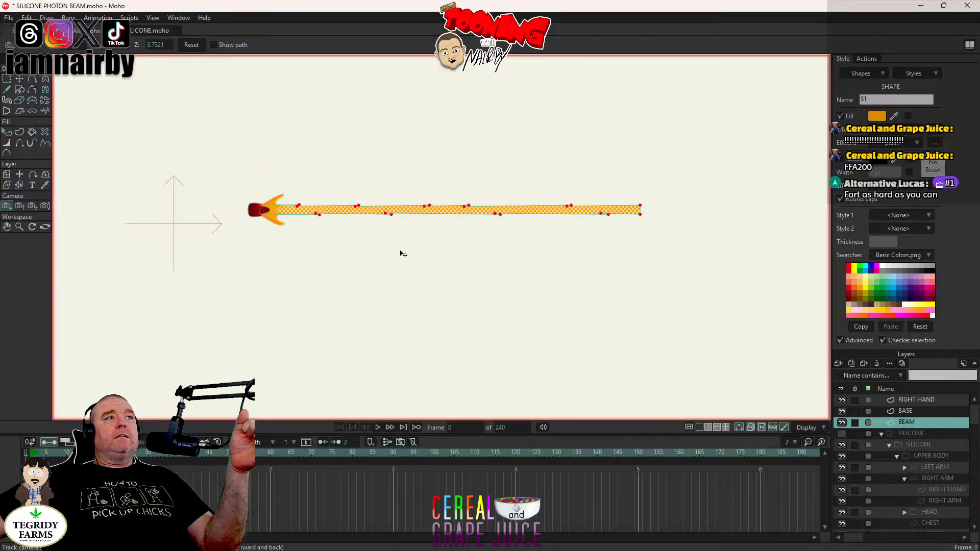
pyautogui.moveTo(400, 254); pyautogui.dragTo(499, 363)
pyautogui.hotkey('ctrl', 's')
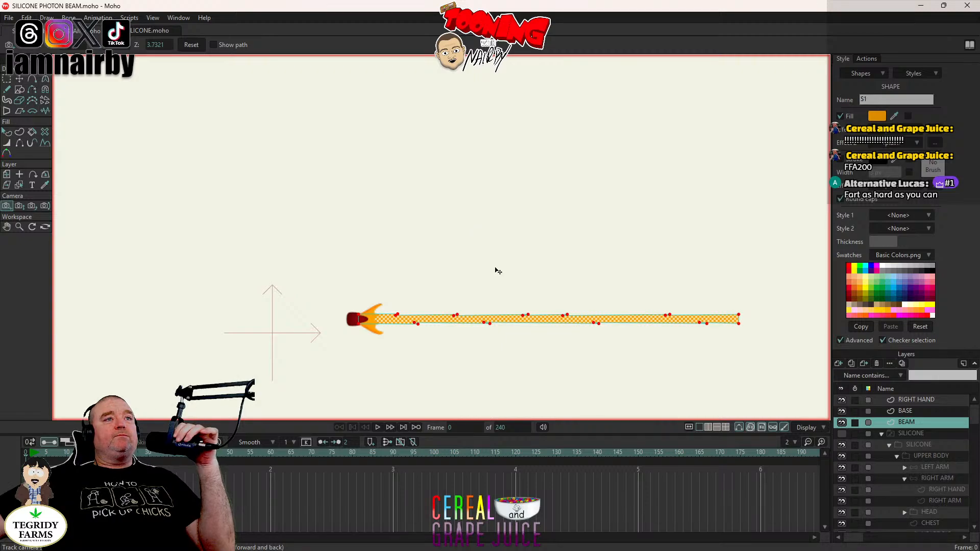
# Step: Select the orange beam shape on the BEAM layer and apply the Shaded fill effect to it
pyautogui.click(7, 132)
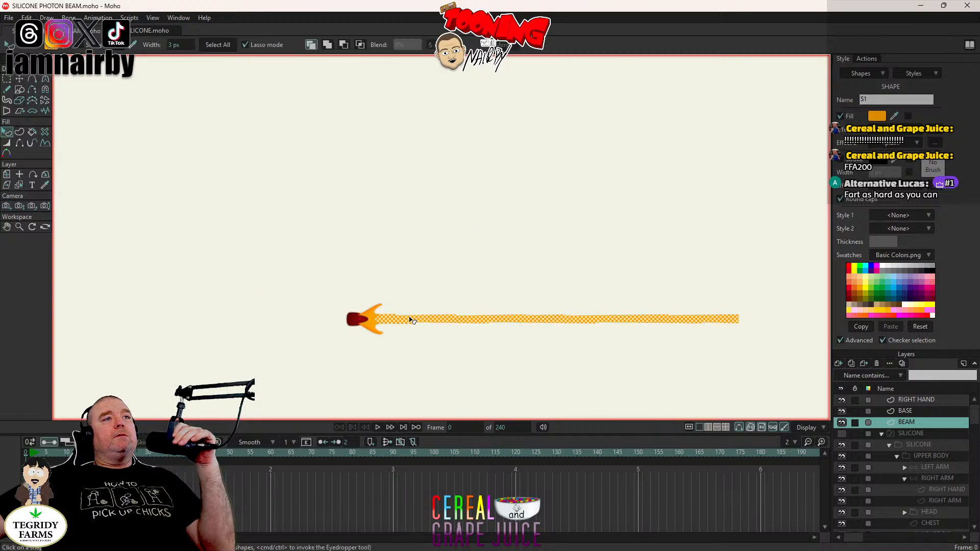
pyautogui.click(26, 17)
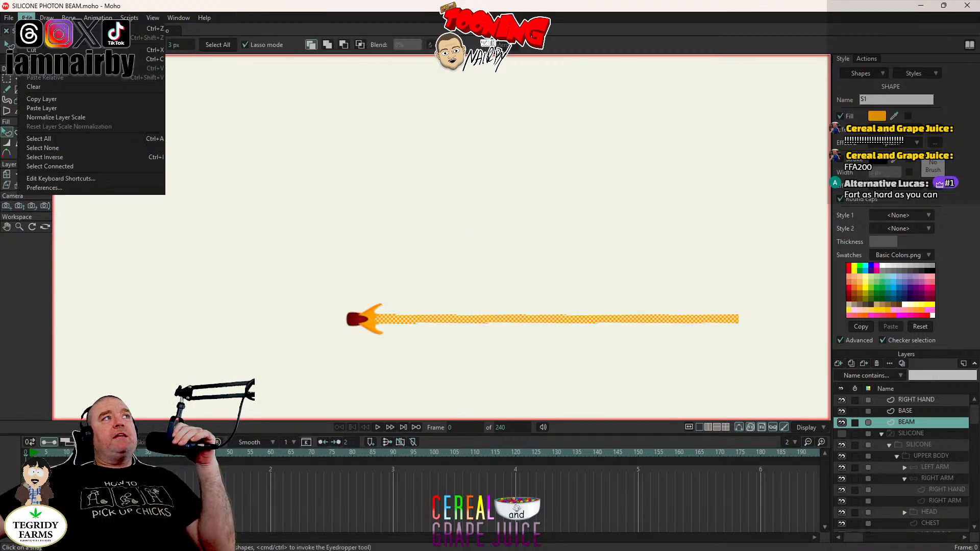
pyautogui.click(66, 146)
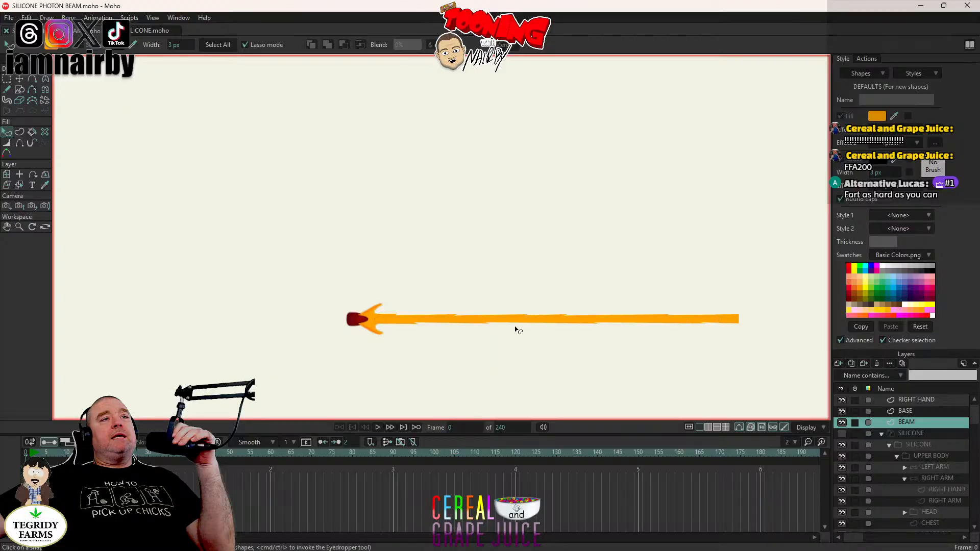
pyautogui.click(393, 323)
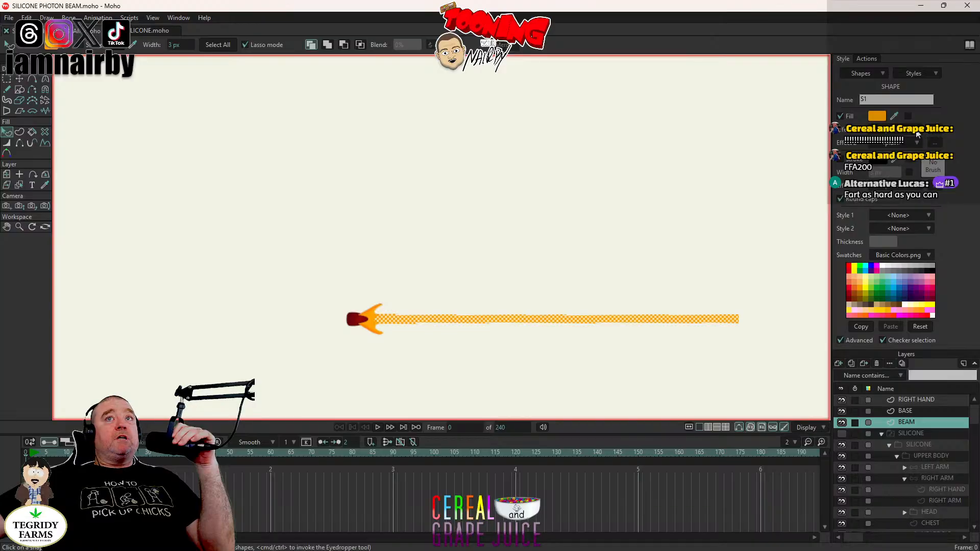
pyautogui.click(917, 133)
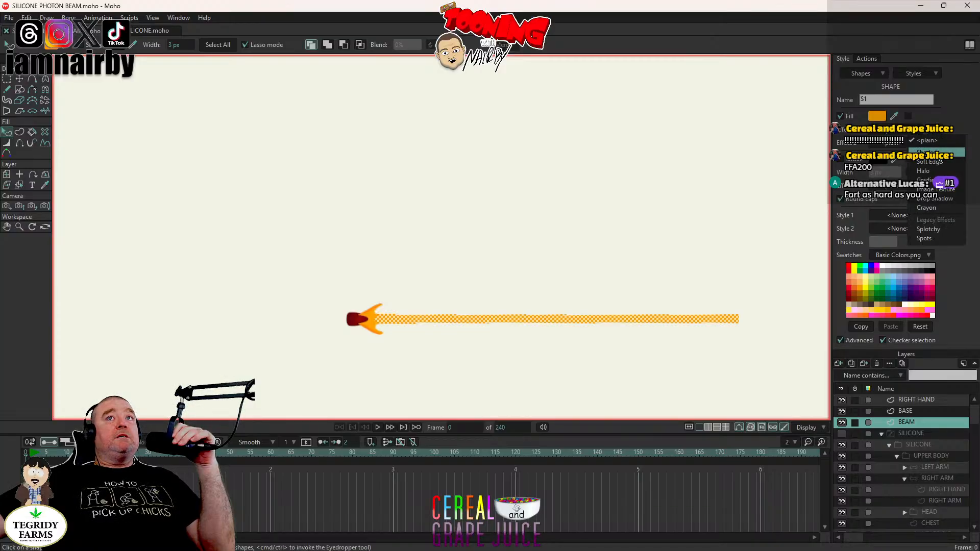
pyautogui.click(934, 151)
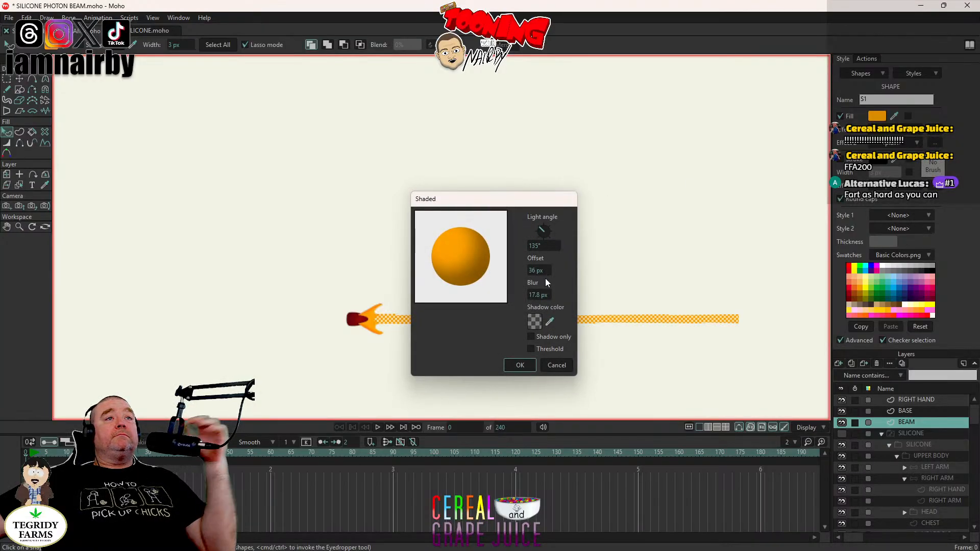
# Step: Set the shading's shadow color to light orange FCCA72 at 100% alpha, starting from FFA200
pyautogui.click(535, 322)
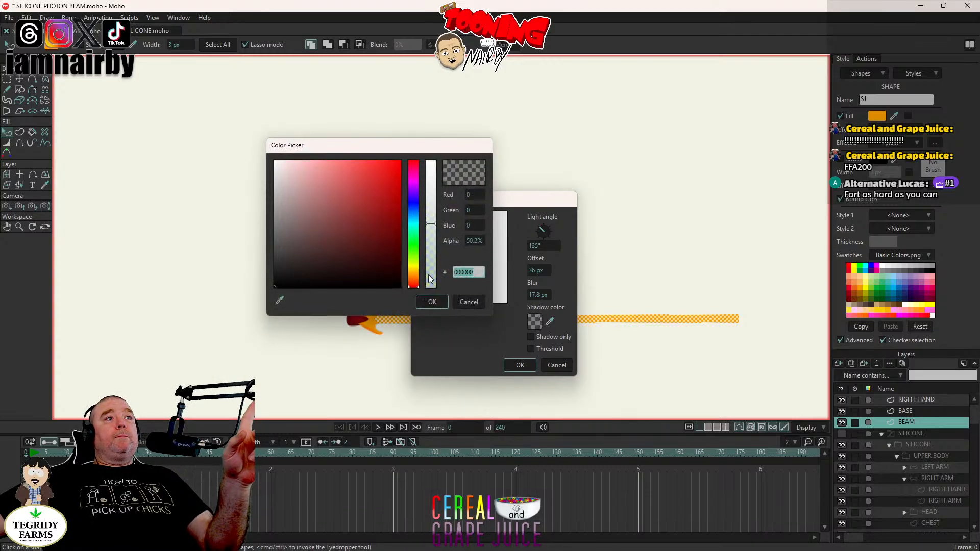
pyautogui.write('FFA200')
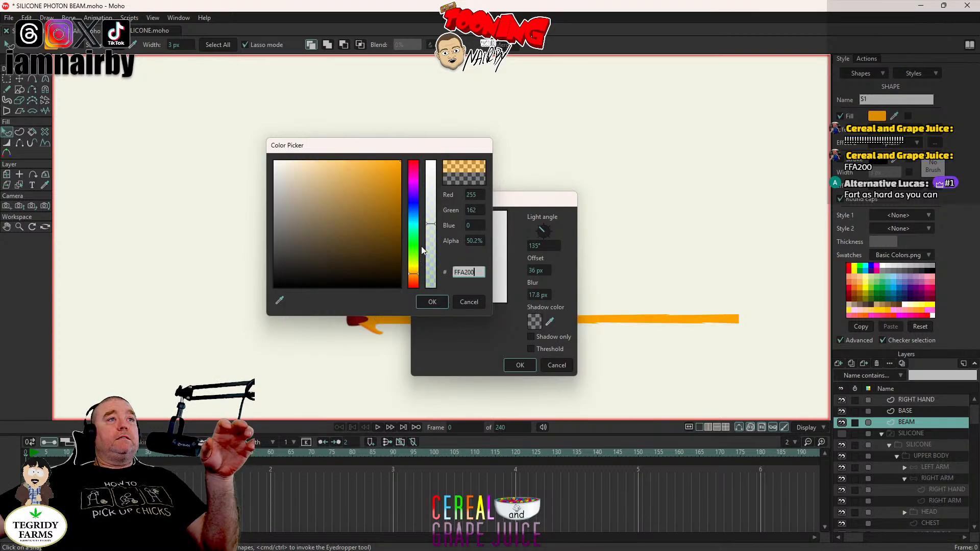
pyautogui.moveTo(430, 226); pyautogui.dragTo(346, 162)
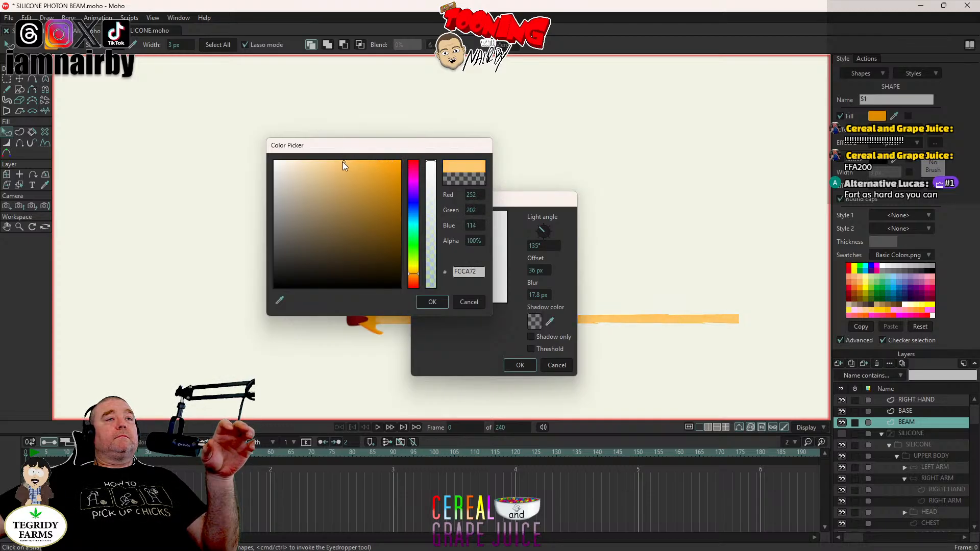
pyautogui.click(428, 303)
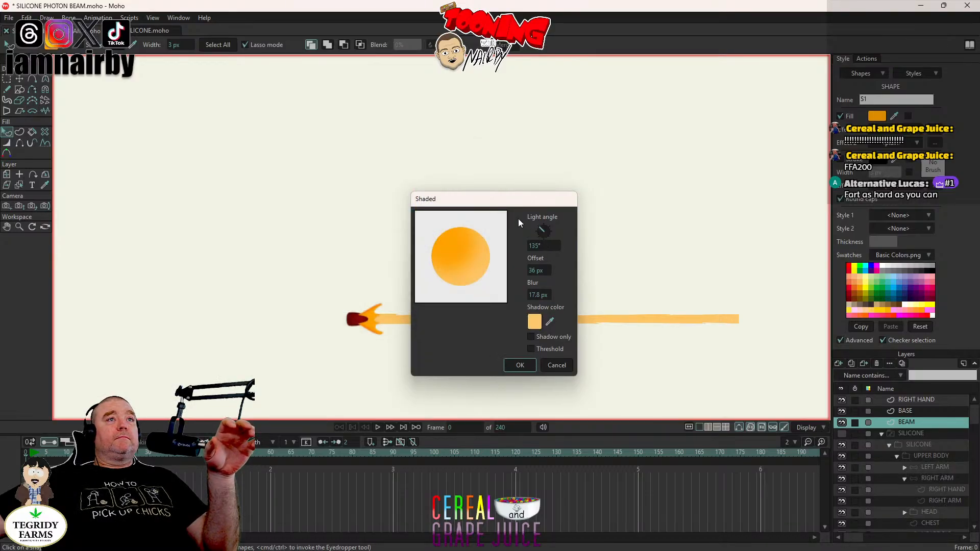
# Step: Move the Shaded settings clear of the beam, and set the light angle to 0° and the blur to 0 px
pyautogui.moveTo(513, 199)
pyautogui.mouseDown()
pyautogui.moveTo(358, 206)
pyautogui.moveTo(261, 146)
pyautogui.moveTo(237, 152)
pyautogui.moveTo(290, 183)
pyautogui.mouseUp()
pyautogui.scroll(2, 480, 278)
pyautogui.click(262, 193)
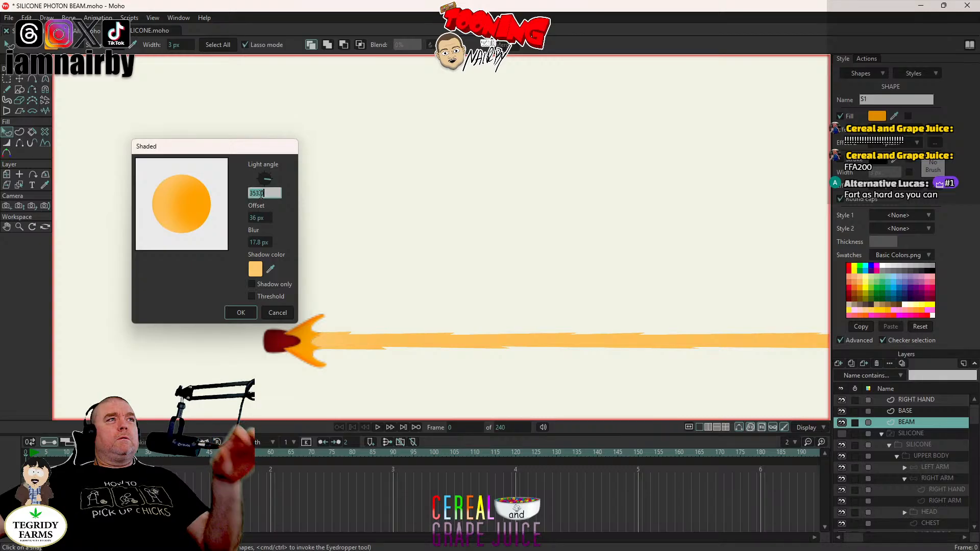
pyautogui.write('0')
pyautogui.press('Tab')
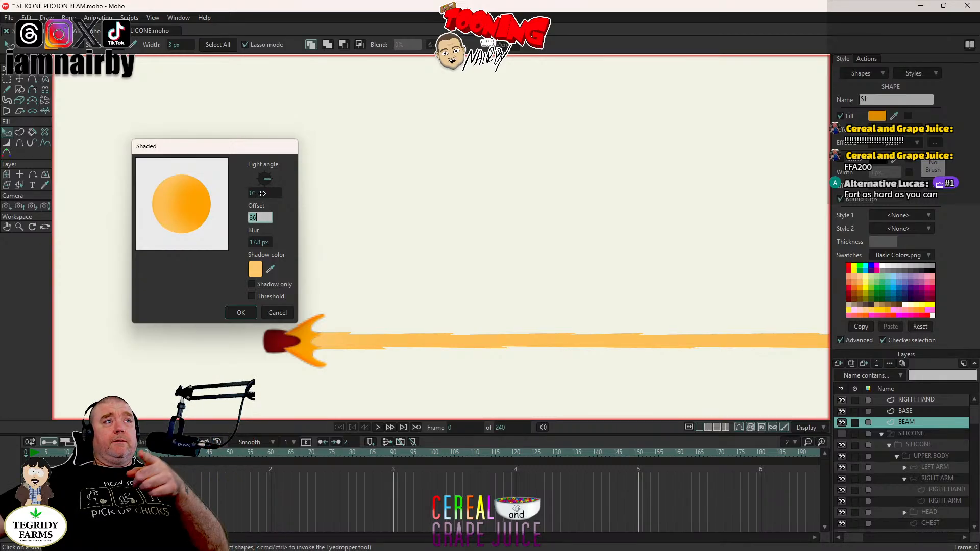
pyautogui.press('Tab')
pyautogui.write('0')
pyautogui.press('Tab')
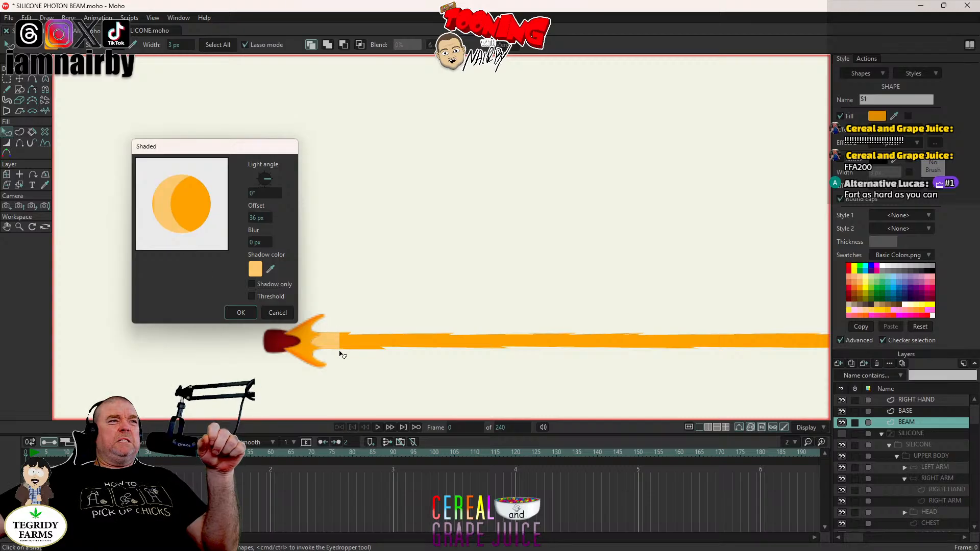
# Step: Set the beam shading's offset to 62 px and blur to 4 px, and accept the Shaded settings
pyautogui.moveTo(260, 241); pyautogui.dragTo(253, 231)
pyautogui.moveTo(270, 217); pyautogui.dragTo(529, 225)
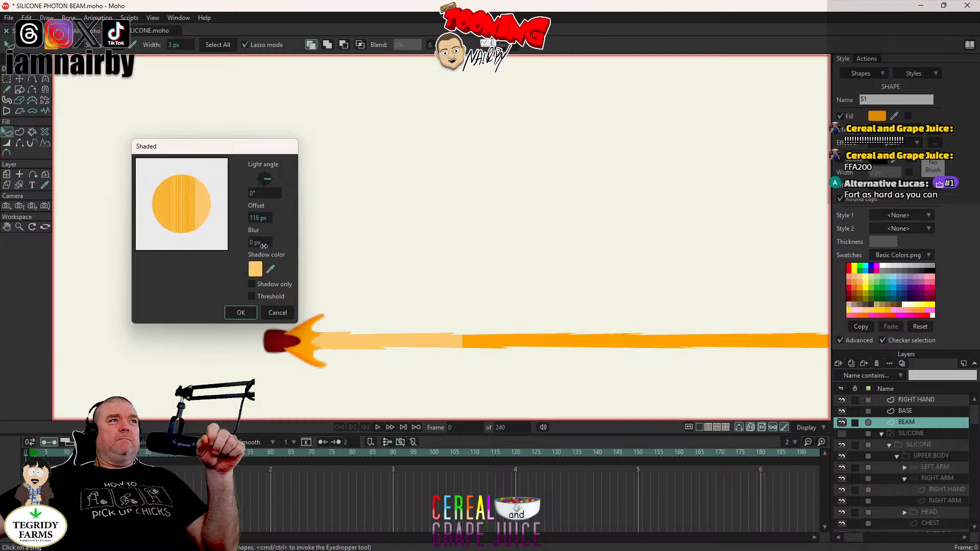
pyautogui.moveTo(191, 245)
pyautogui.mouseDown()
pyautogui.moveTo(268, 243)
pyautogui.moveTo(211, 246)
pyautogui.mouseUp()
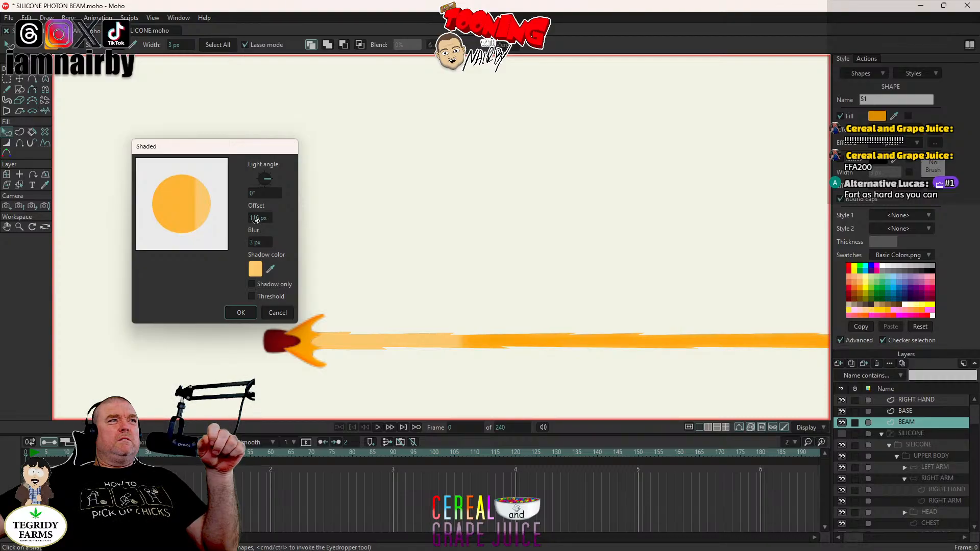
pyautogui.moveTo(247, 218)
pyautogui.mouseDown()
pyautogui.moveTo(36, 218)
pyautogui.moveTo(116, 228)
pyautogui.mouseUp()
pyautogui.scroll(-3, 564, 292)
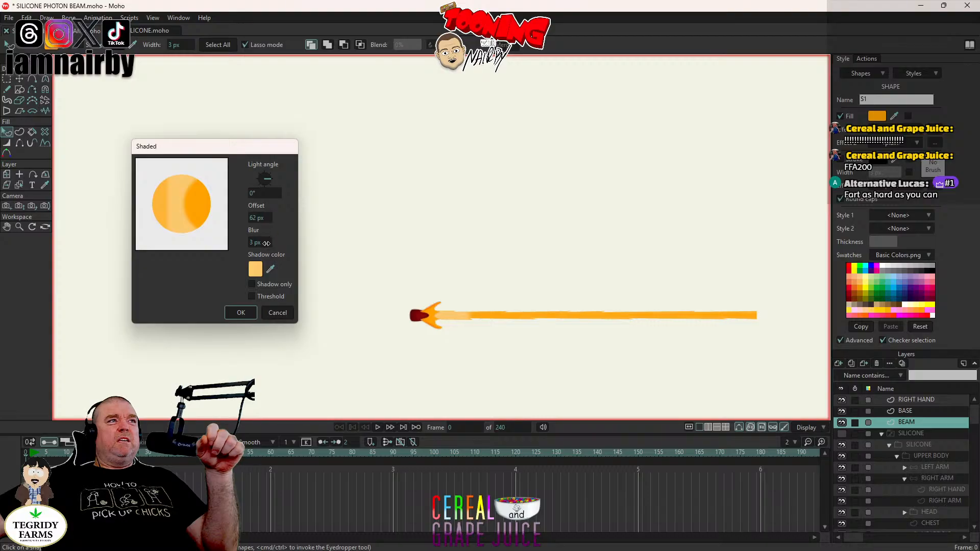
pyautogui.moveTo(269, 243)
pyautogui.mouseDown()
pyautogui.moveTo(279, 243)
pyautogui.moveTo(264, 244)
pyautogui.mouseUp()
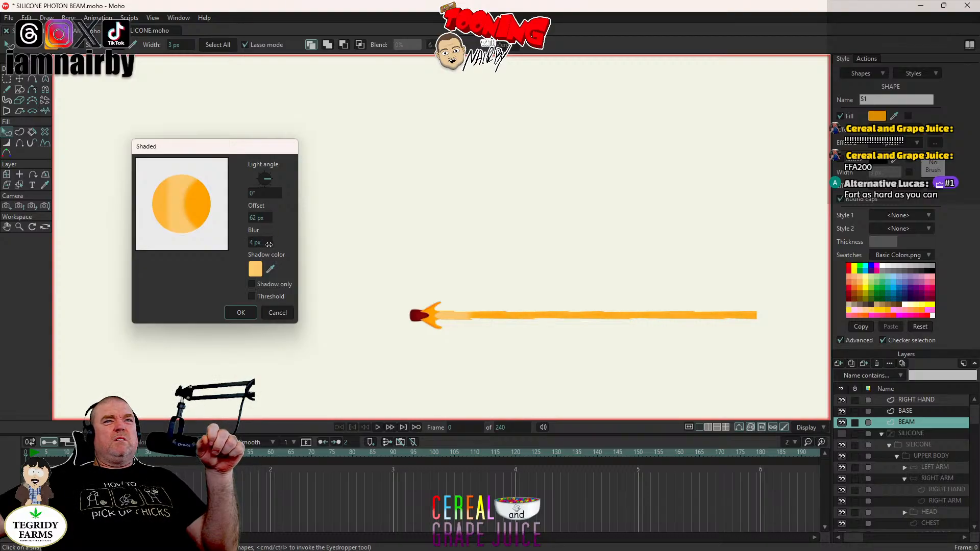
pyautogui.click(241, 313)
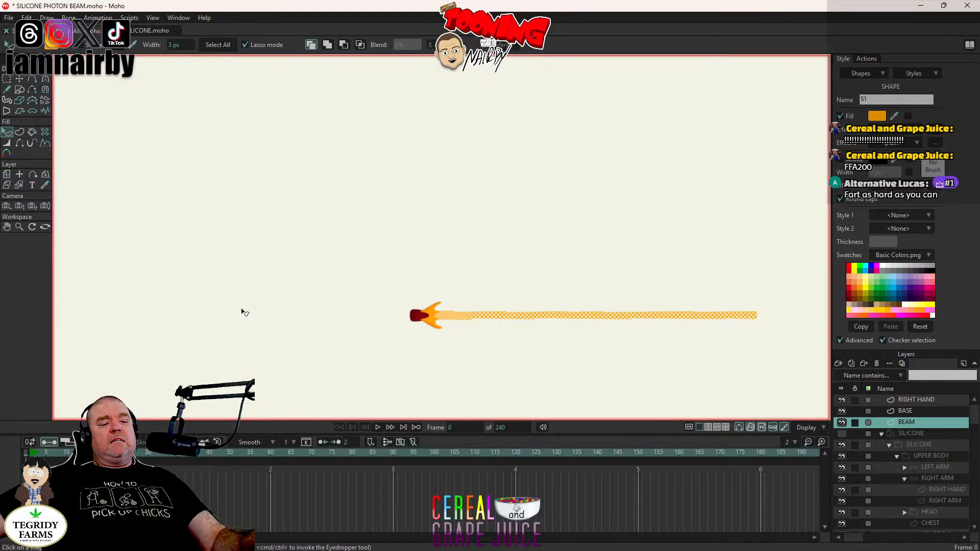
# Step: Zoom the camera in and track it until the whole beam fills the frame, checking with renders of the current frame
pyautogui.hotkey('ctrl', 'r')
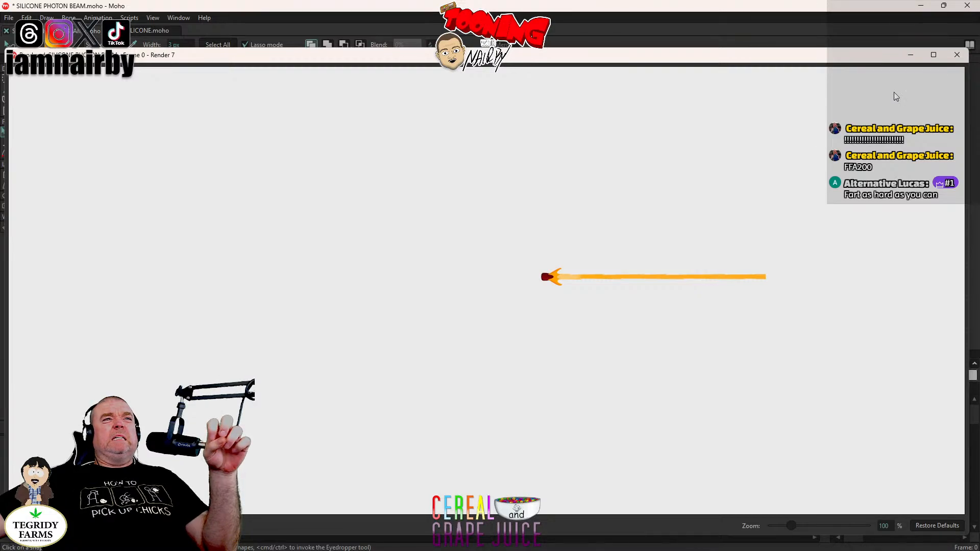
pyautogui.click(957, 55)
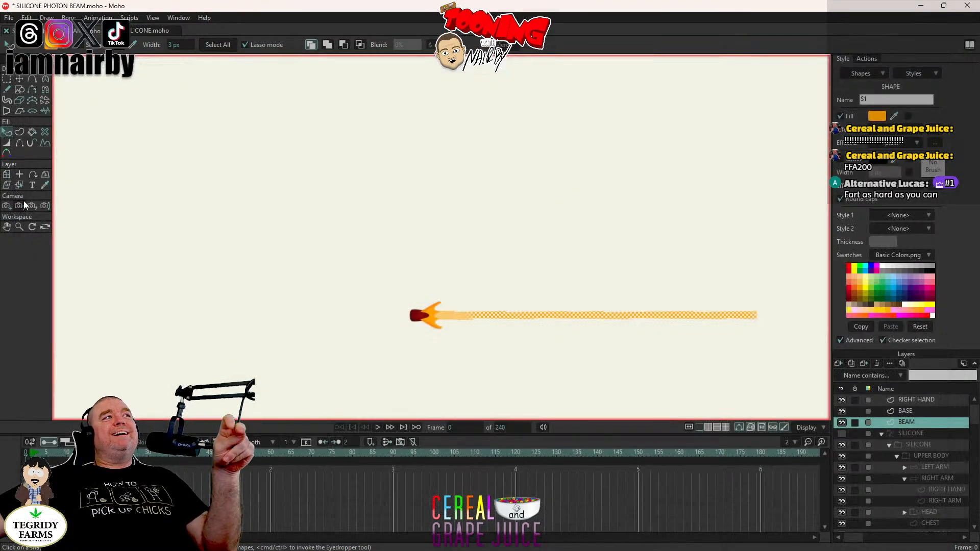
pyautogui.click(22, 206)
pyautogui.moveTo(408, 245); pyautogui.dragTo(434, 274)
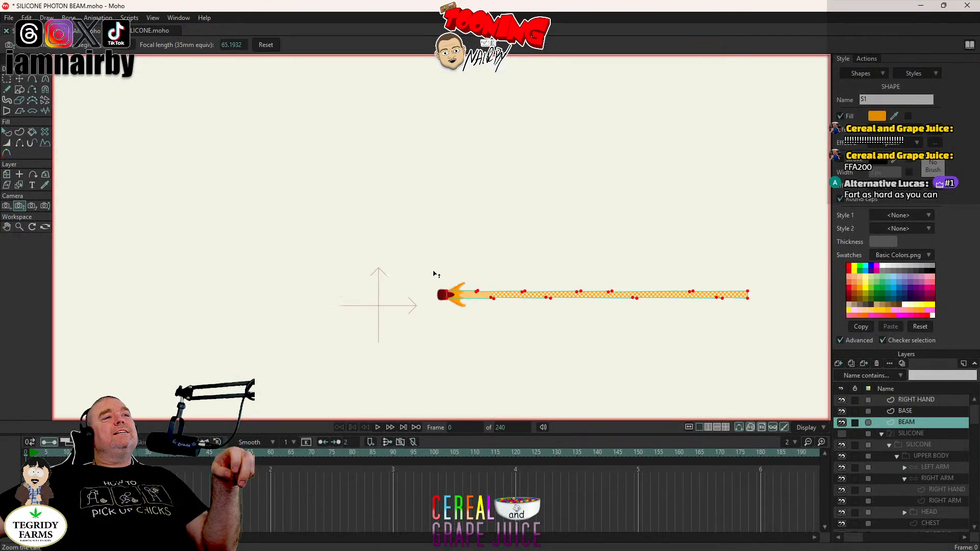
pyautogui.moveTo(453, 184); pyautogui.dragTo(459, 300)
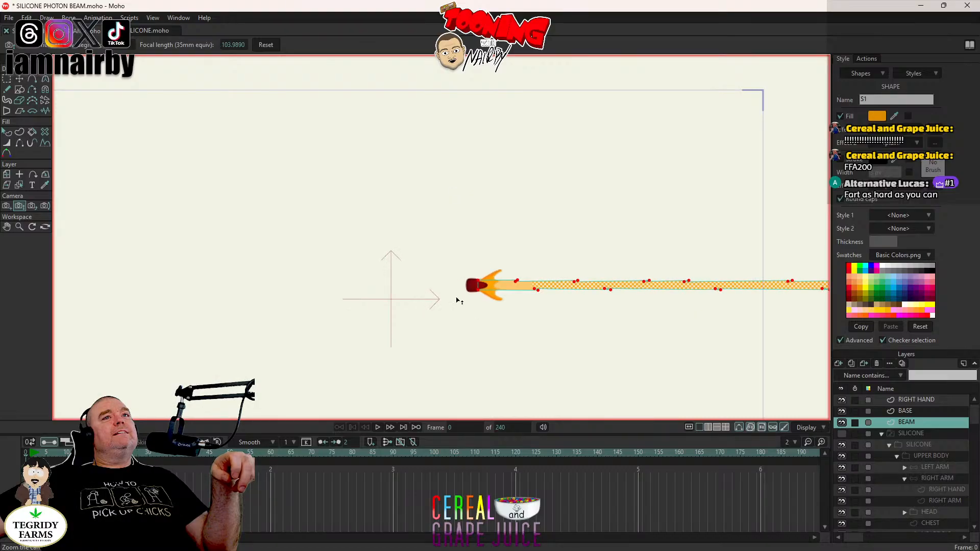
pyautogui.click(6, 206)
pyautogui.moveTo(503, 265); pyautogui.dragTo(371, 260)
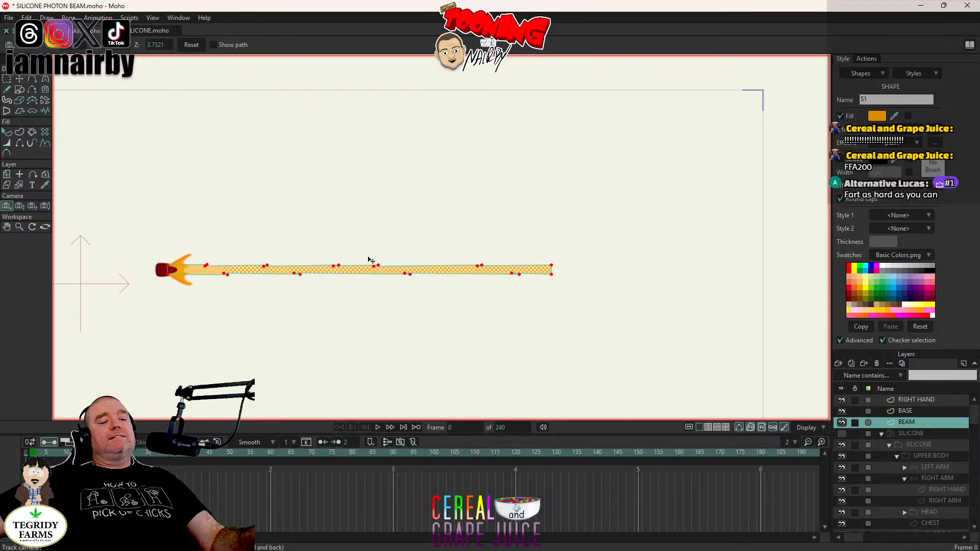
pyautogui.hotkey('ctrl', 'r')
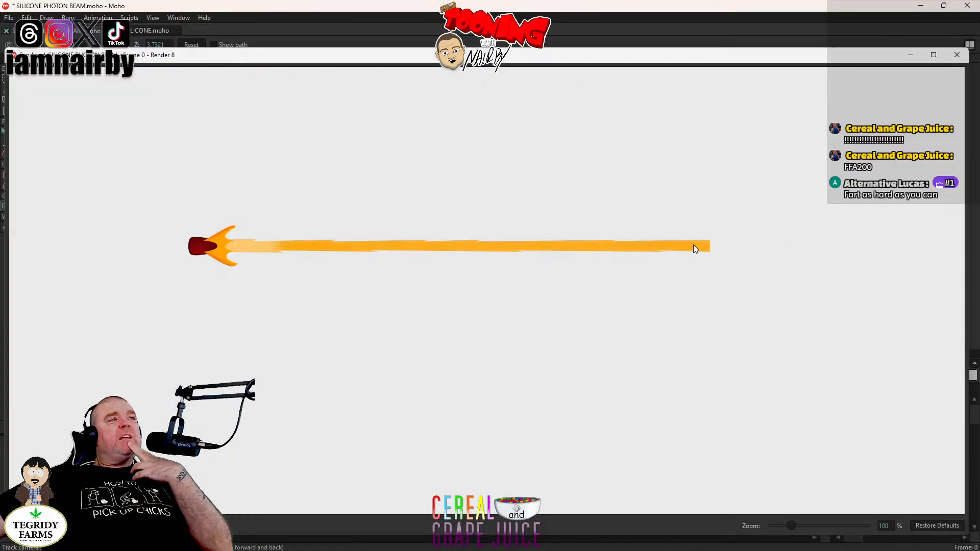
pyautogui.click(957, 54)
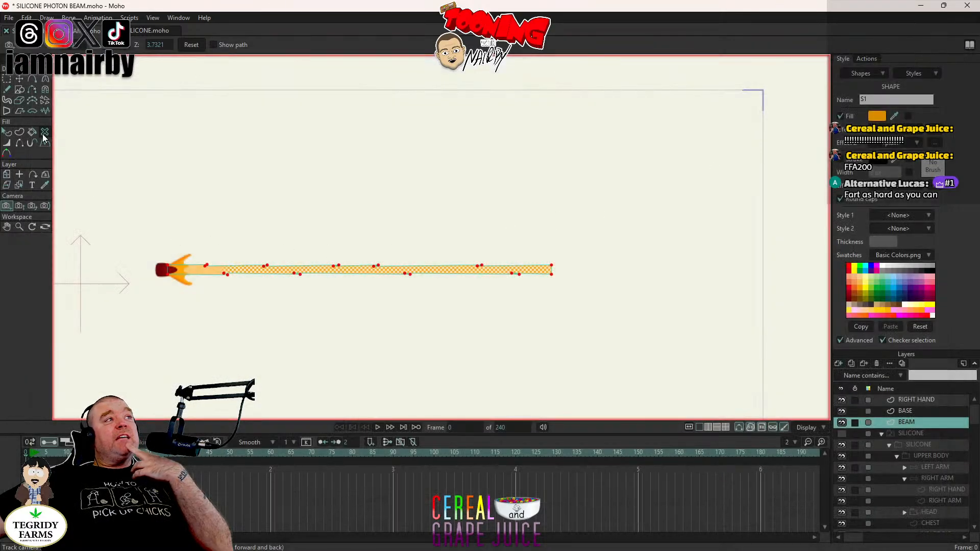
# Step: Clear the selection, reselect the beam shape and add Shaded as its second fill effect
pyautogui.click(7, 131)
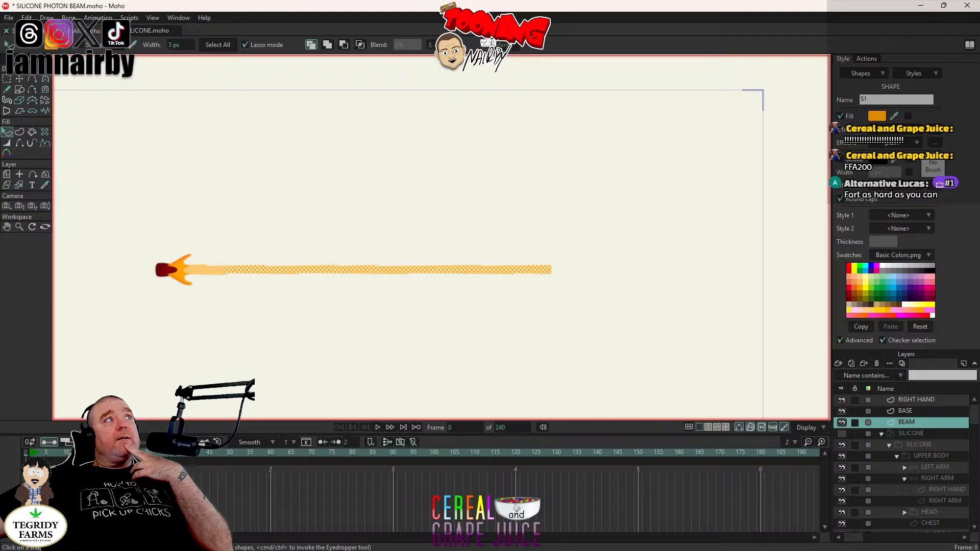
pyautogui.click(26, 18)
pyautogui.click(60, 145)
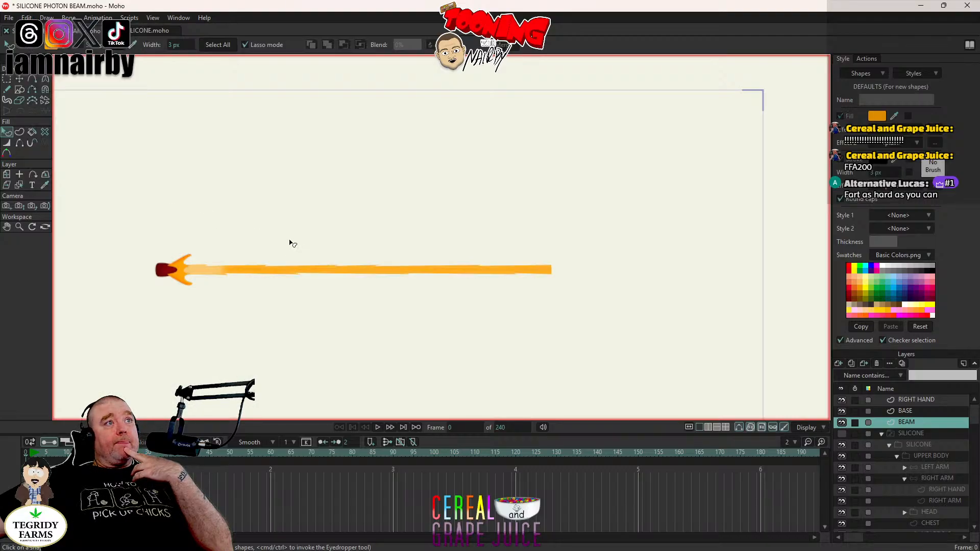
pyautogui.click(549, 270)
pyautogui.click(914, 141)
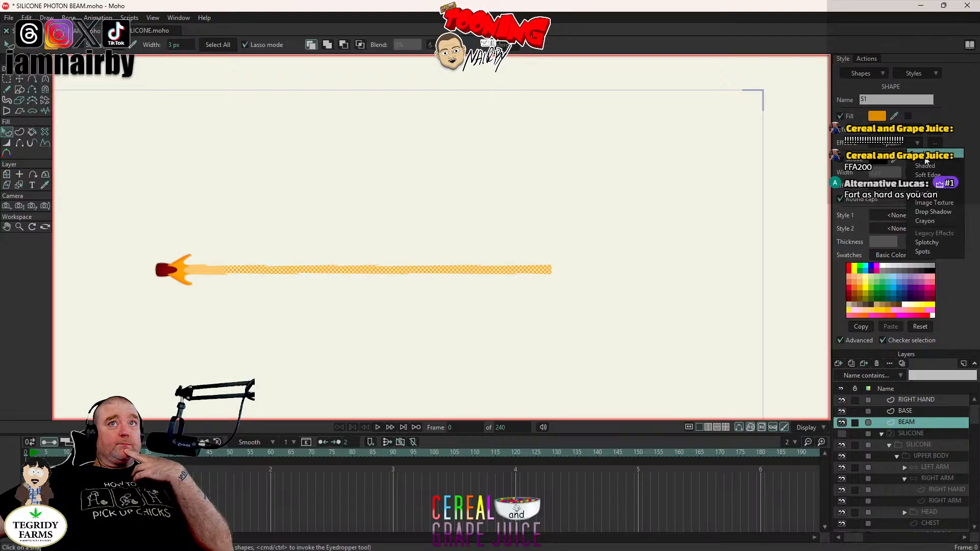
pyautogui.click(925, 166)
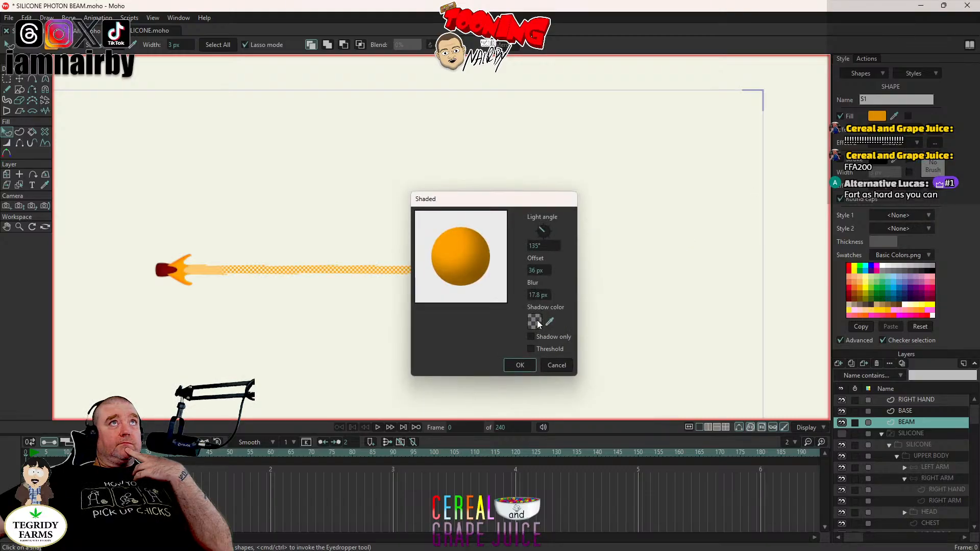
# Step: Move the Shaded settings clear of the beam, and set the light angle to 180°, blur to 3 px and offset to 45 px
pyautogui.moveTo(527, 199); pyautogui.dragTo(672, 200)
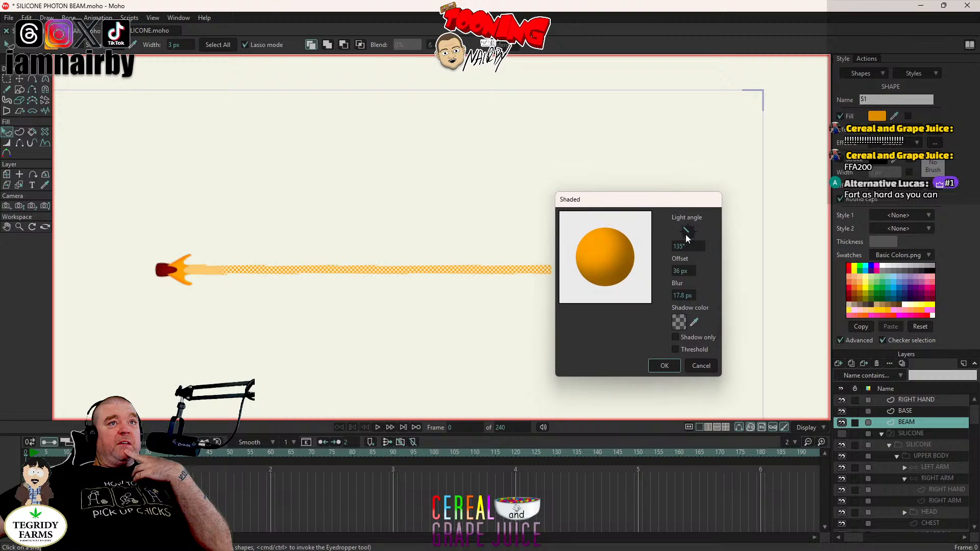
pyautogui.moveTo(685, 234); pyautogui.dragTo(679, 237)
pyautogui.click(686, 247)
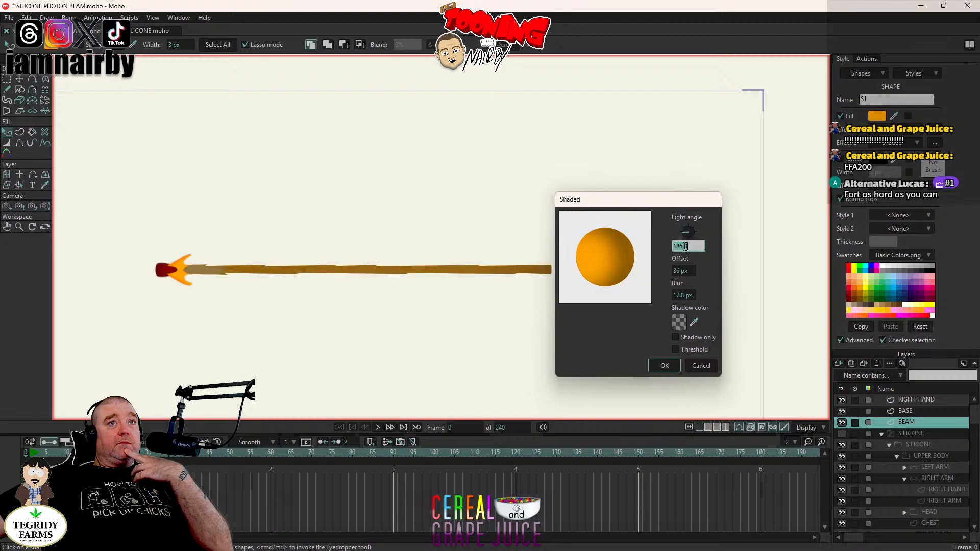
pyautogui.write('180')
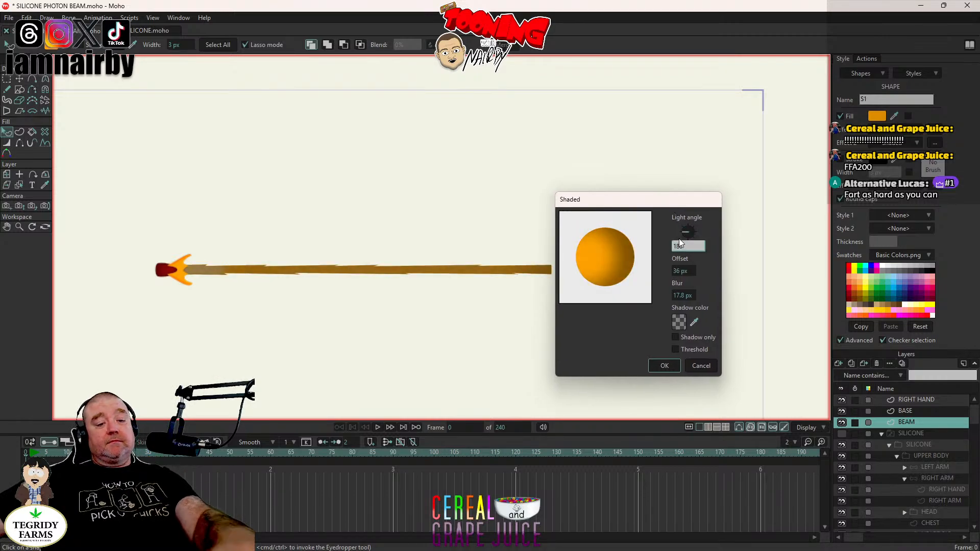
pyautogui.press('Tab')
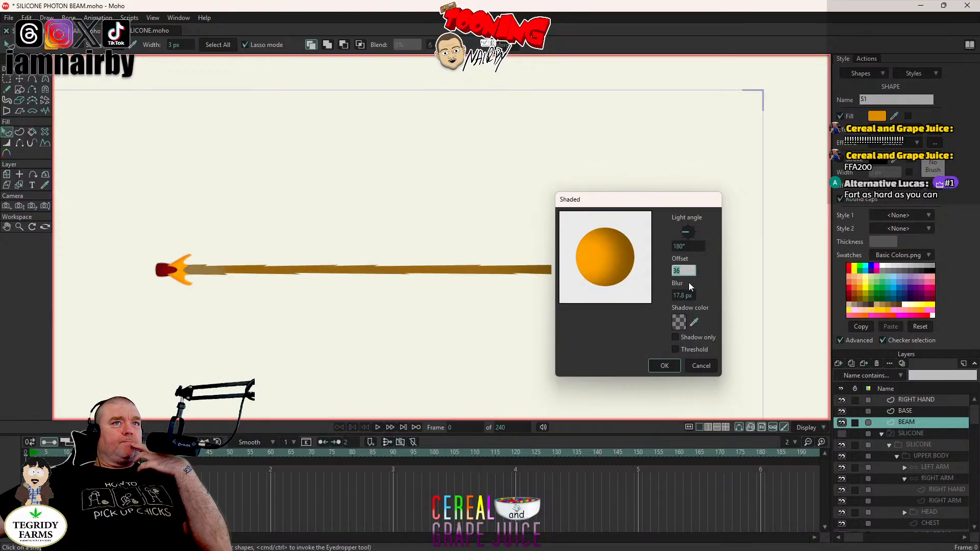
pyautogui.press('Tab')
pyautogui.write('0')
pyautogui.press('Tab')
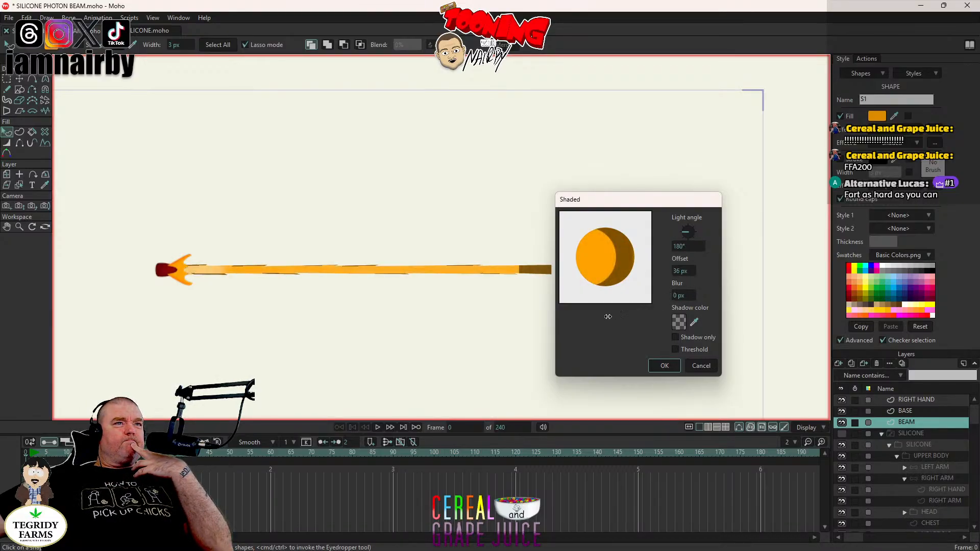
pyautogui.moveTo(608, 317)
pyautogui.mouseDown()
pyautogui.moveTo(587, 319)
pyautogui.moveTo(605, 320)
pyautogui.mouseUp()
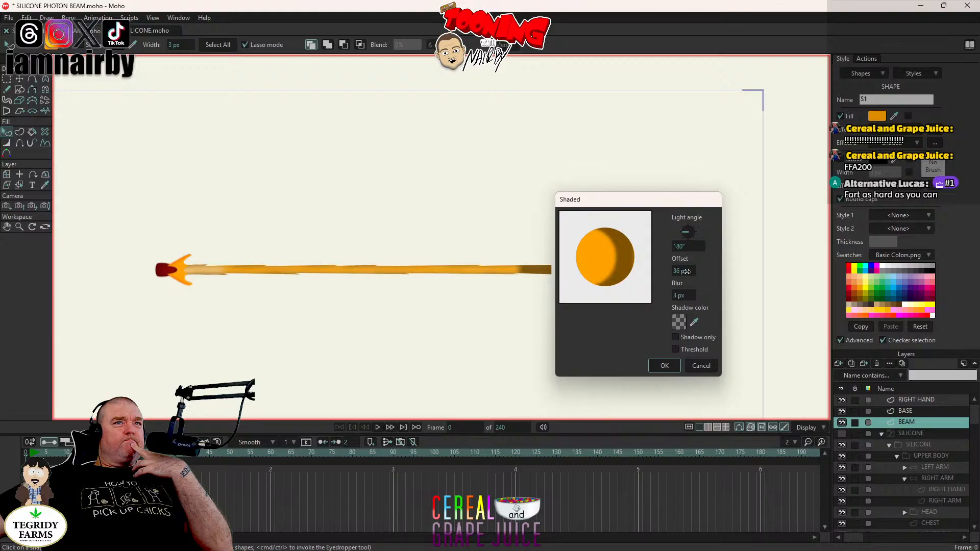
pyautogui.moveTo(680, 272)
pyautogui.mouseDown()
pyautogui.moveTo(756, 275)
pyautogui.moveTo(723, 278)
pyautogui.mouseUp()
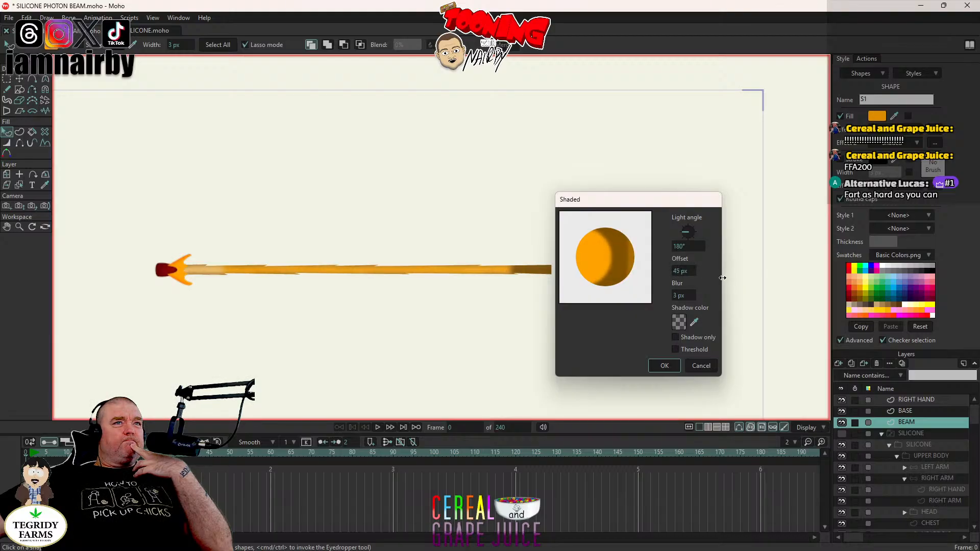
# Step: Set the second shading's shadow color to red-orange FF2A00 at 100% alpha, starting from FFA200
pyautogui.click(678, 323)
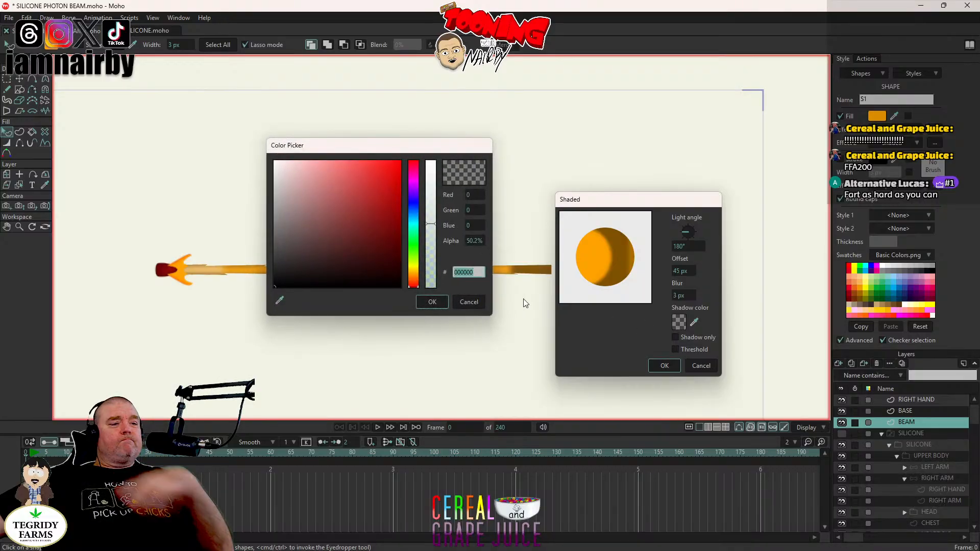
pyautogui.write('FFA200')
pyautogui.moveTo(390, 143); pyautogui.dragTo(315, 145)
pyautogui.click(356, 162)
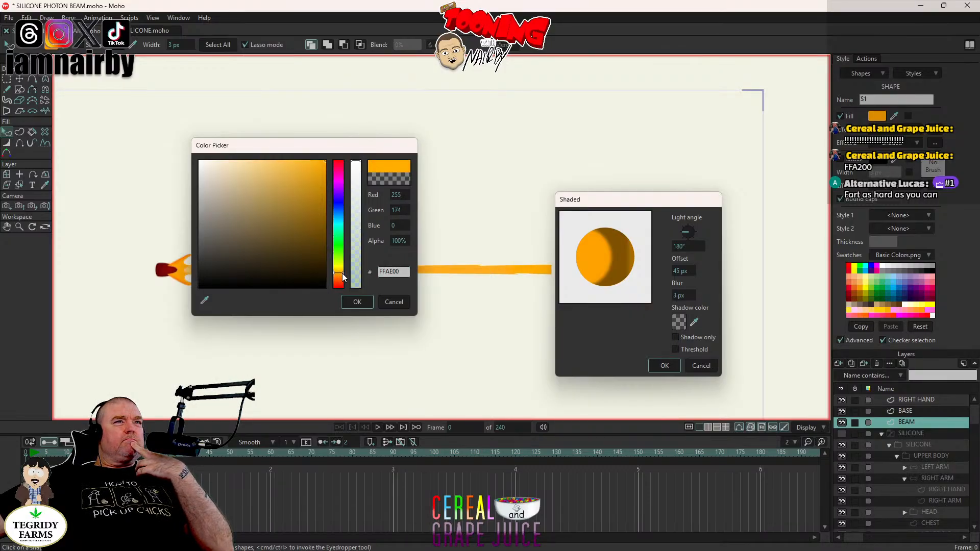
pyautogui.moveTo(342, 274); pyautogui.dragTo(347, 284)
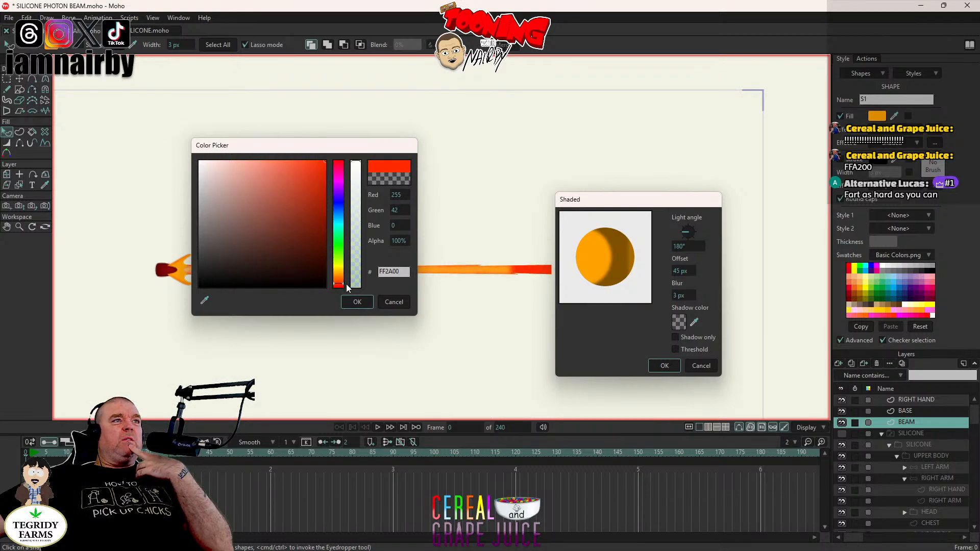
pyautogui.click(357, 301)
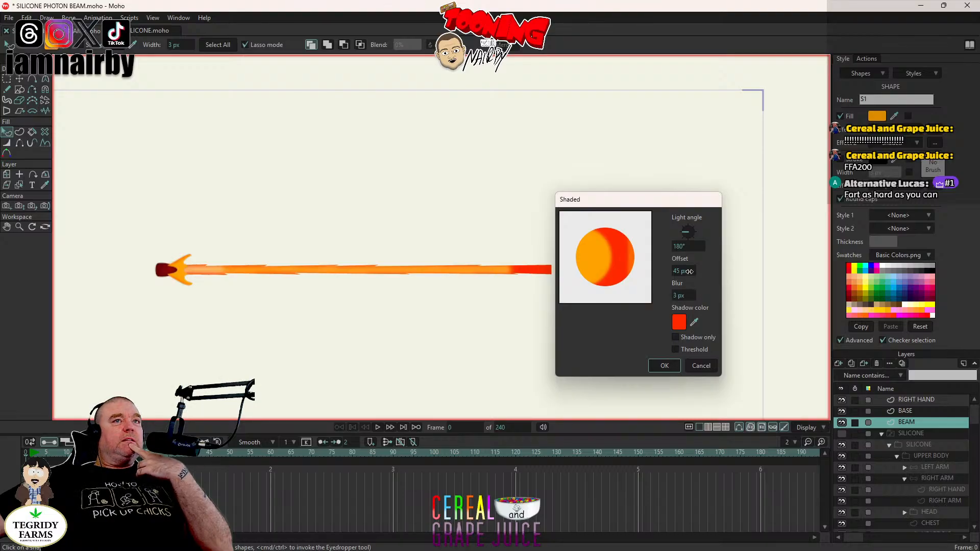
# Step: Reduce the second shading's offset to 33 px, raise its blur to 5 px, and accept the Shaded settings
pyautogui.moveTo(683, 272); pyautogui.dragTo(640, 275)
pyautogui.moveTo(691, 297)
pyautogui.mouseDown()
pyautogui.moveTo(700, 296)
pyautogui.moveTo(691, 295)
pyautogui.mouseUp()
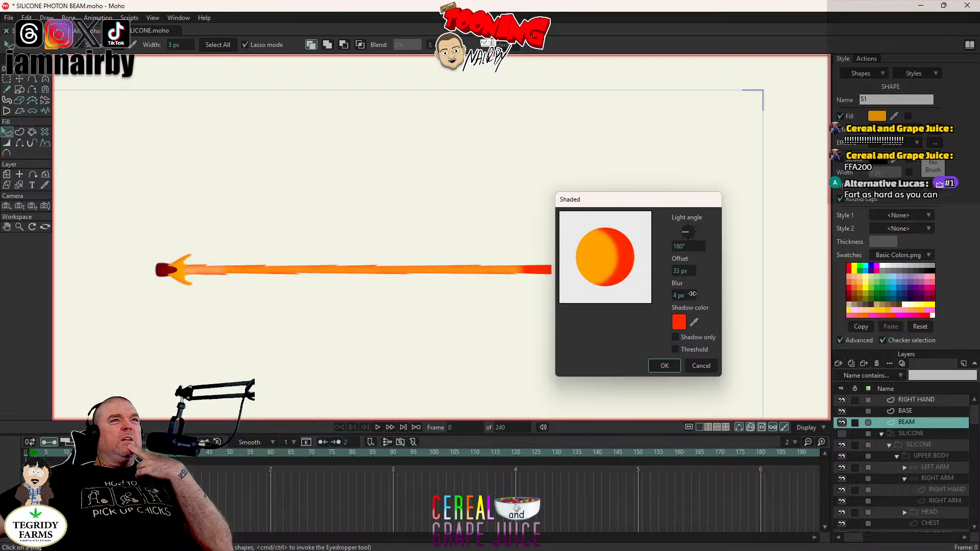
pyautogui.moveTo(693, 294); pyautogui.dragTo(698, 294)
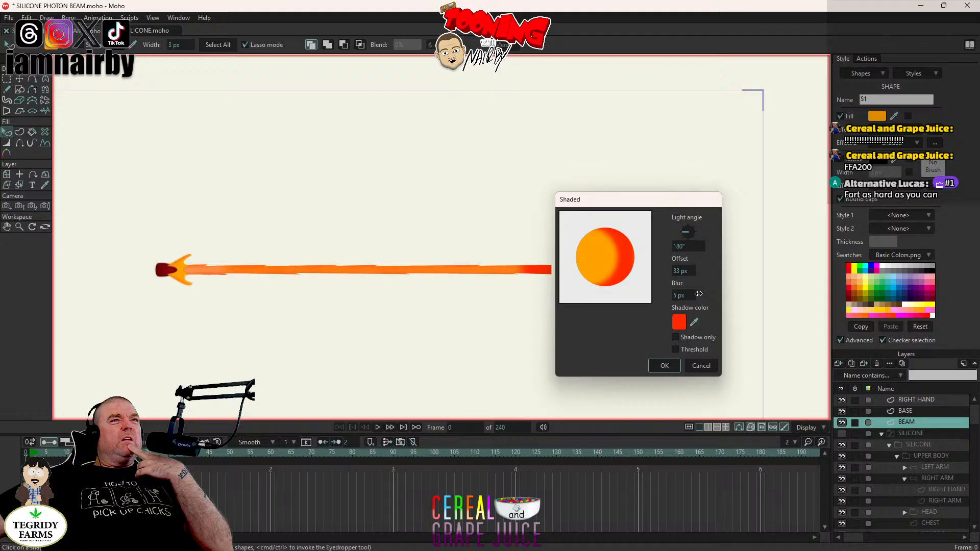
pyautogui.click(665, 365)
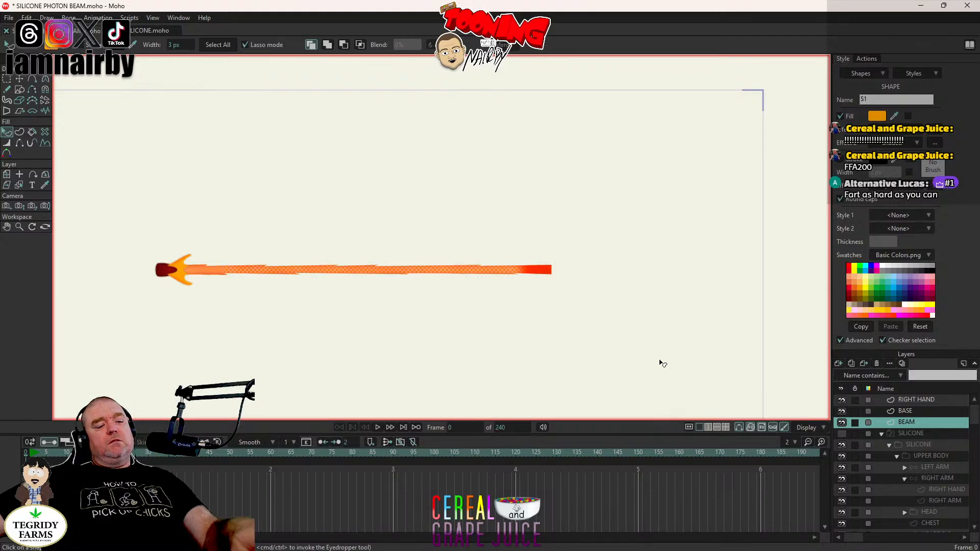
# Step: Render the current frame to check the beam's red tip, and save the project
pyautogui.hotkey('ctrl', 'r')
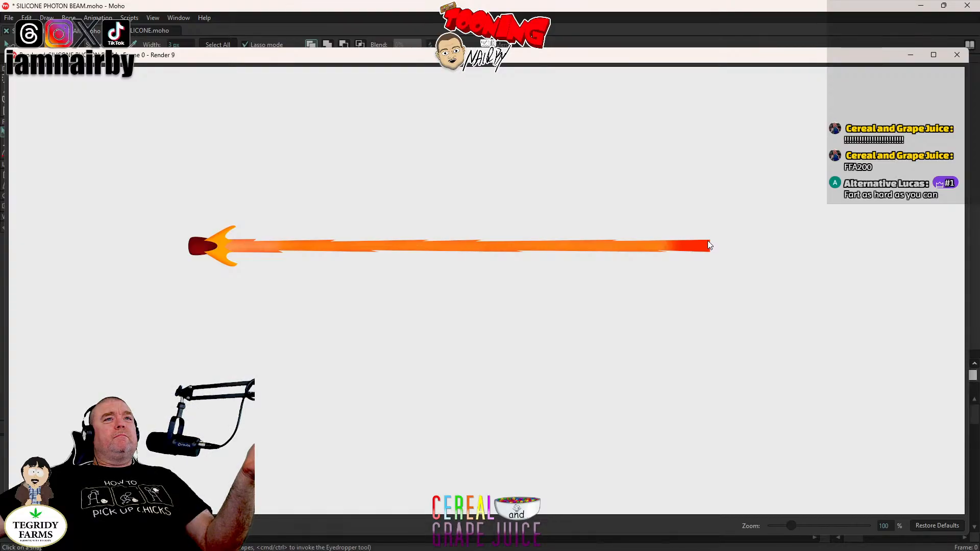
pyautogui.click(958, 55)
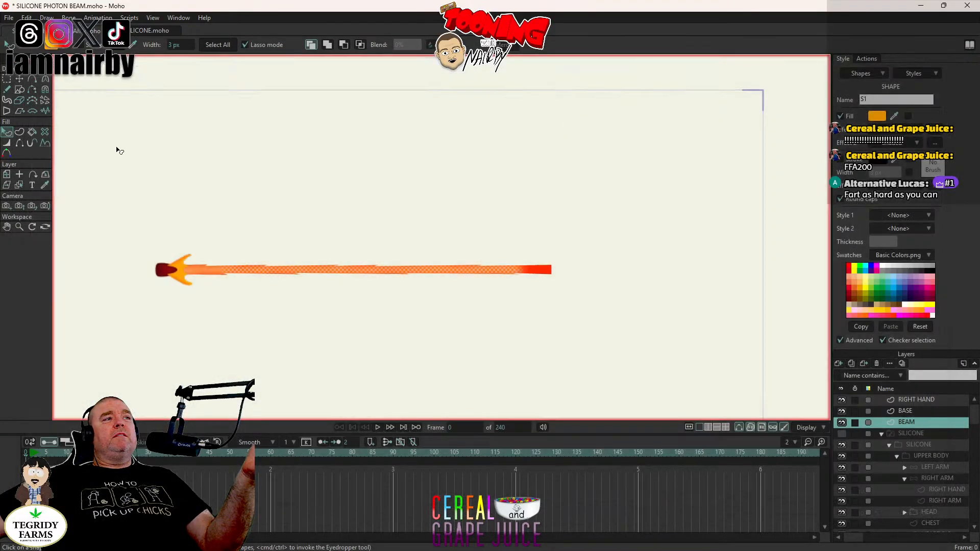
pyautogui.click(19, 80)
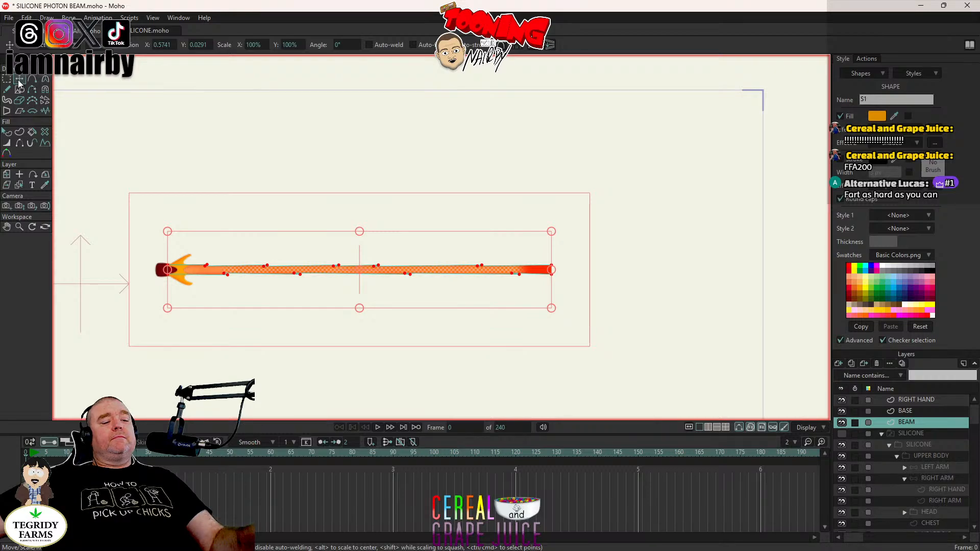
pyautogui.hotkey('ctrl', 's')
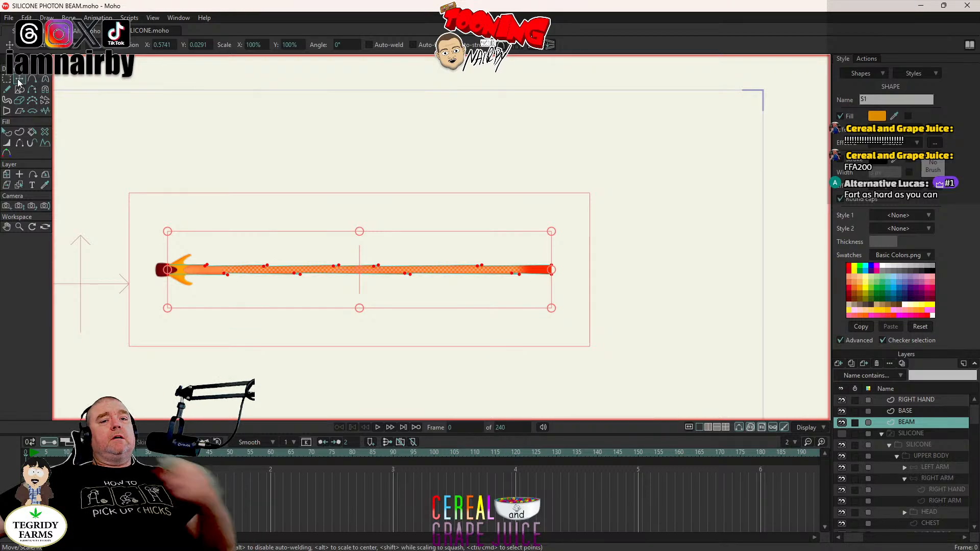
# Step: Round off the square far end of the beam by reshaping the curve handles of its upper and lower end points
pyautogui.click(45, 80)
pyautogui.click(26, 18)
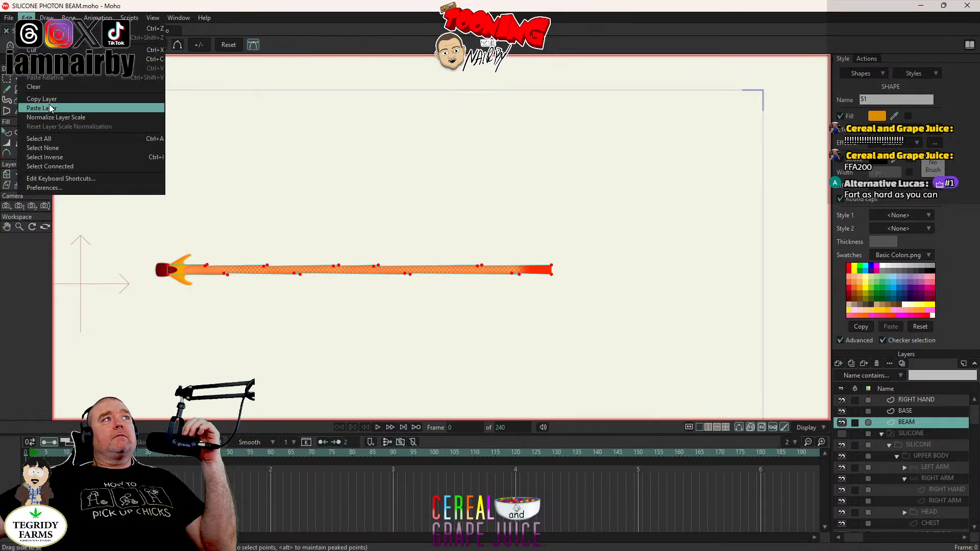
pyautogui.click(662, 281)
pyautogui.scroll(6, 470, 245)
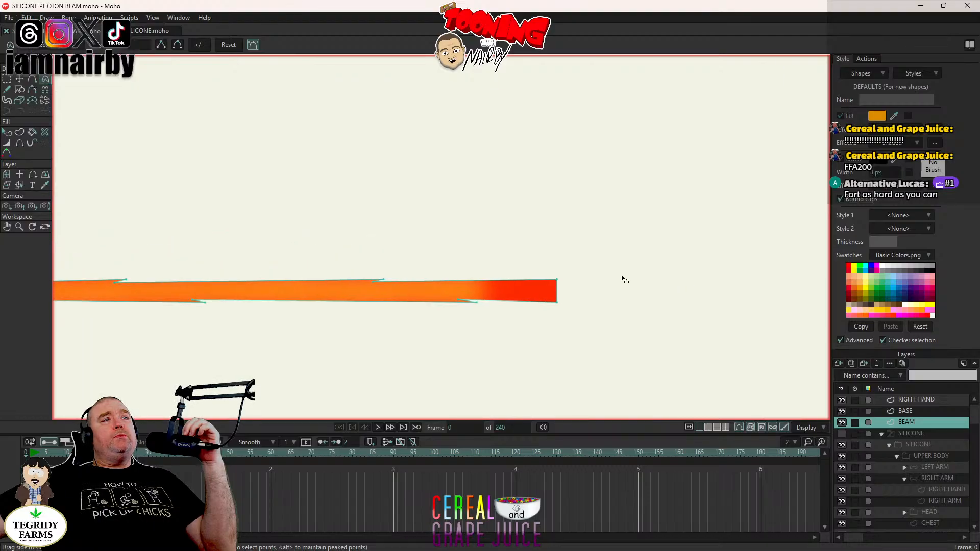
pyautogui.moveTo(438, 290); pyautogui.dragTo(455, 301)
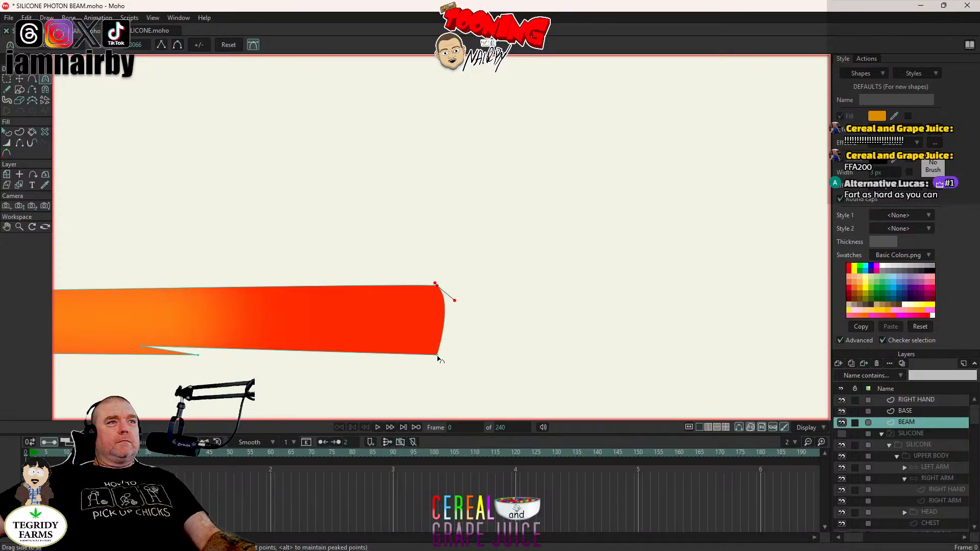
pyautogui.moveTo(436, 357); pyautogui.dragTo(470, 295)
pyautogui.moveTo(466, 333); pyautogui.dragTo(478, 346)
pyautogui.moveTo(470, 294); pyautogui.dragTo(474, 290)
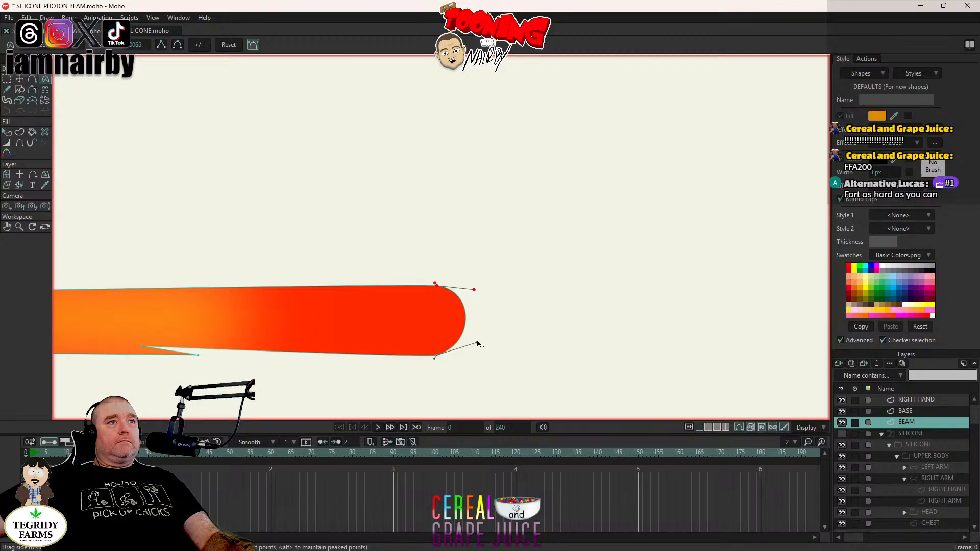
pyautogui.moveTo(478, 346); pyautogui.dragTo(479, 348)
# Step: Render the current frame to check the rounded red tip, save the project, and inspect the beam's head
pyautogui.hotkey('ctrl', 'r')
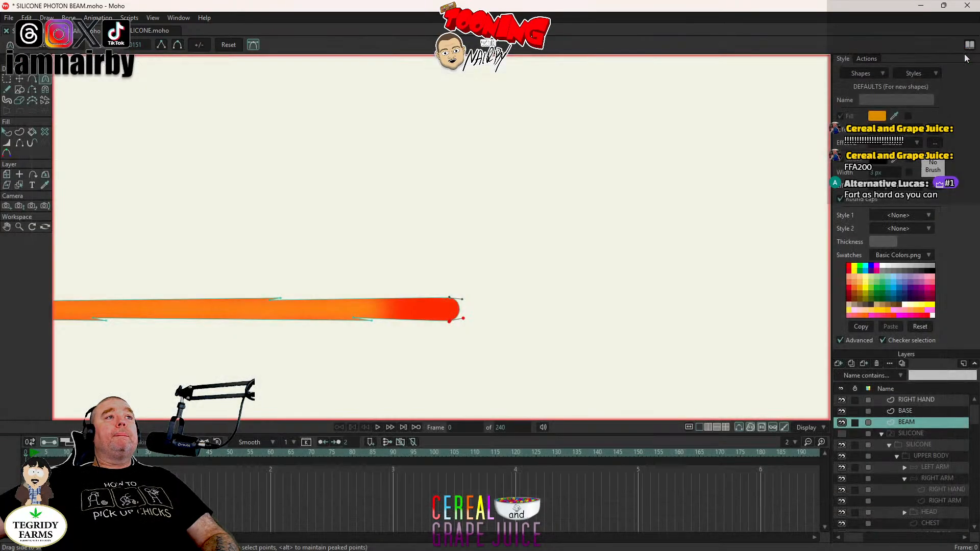
pyautogui.click(957, 54)
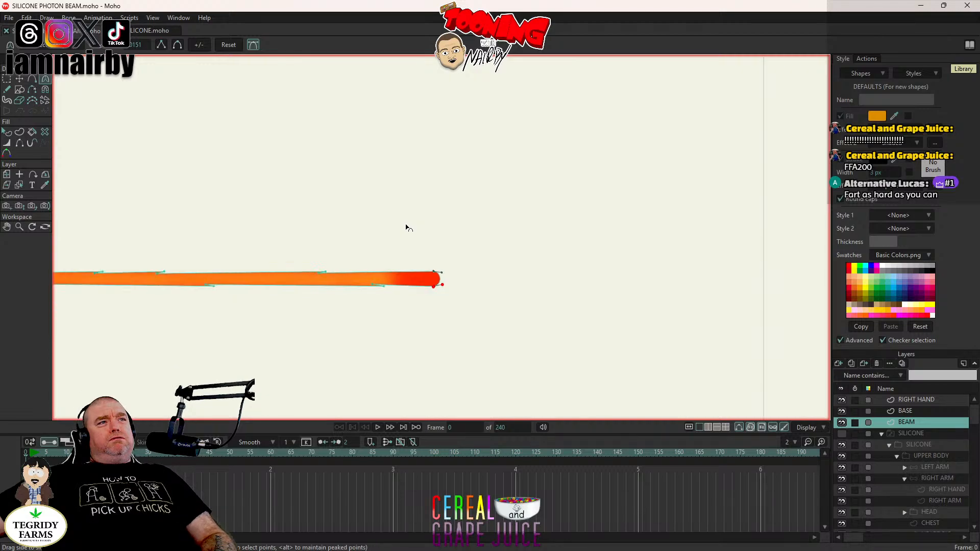
pyautogui.hotkey('ctrl', 'z')
pyautogui.moveTo(392, 237); pyautogui.dragTo(615, 261)
pyautogui.scroll(3, 276, 283)
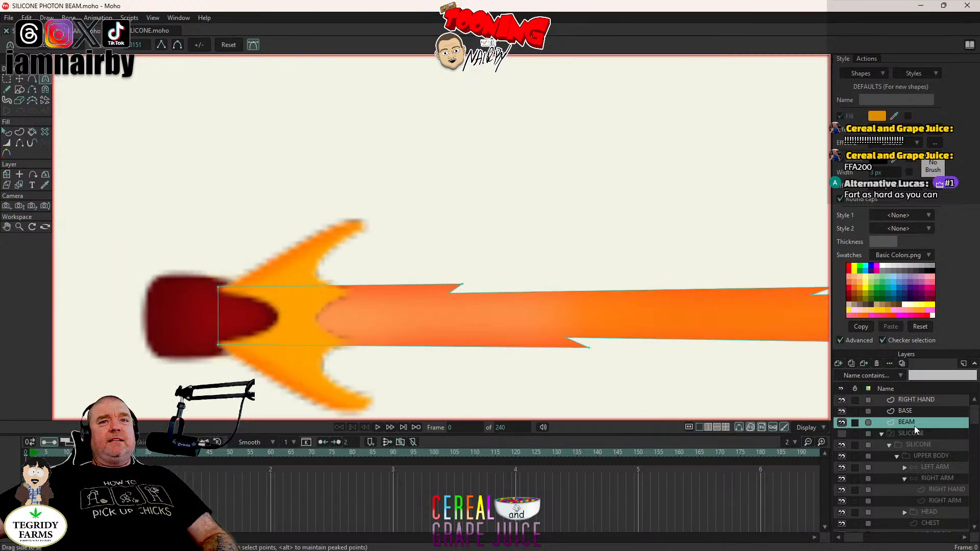
# Step: Set the position of all points on the BASE layer to X 0, Y 0, and switch to the BEAM layer
pyautogui.click(906, 411)
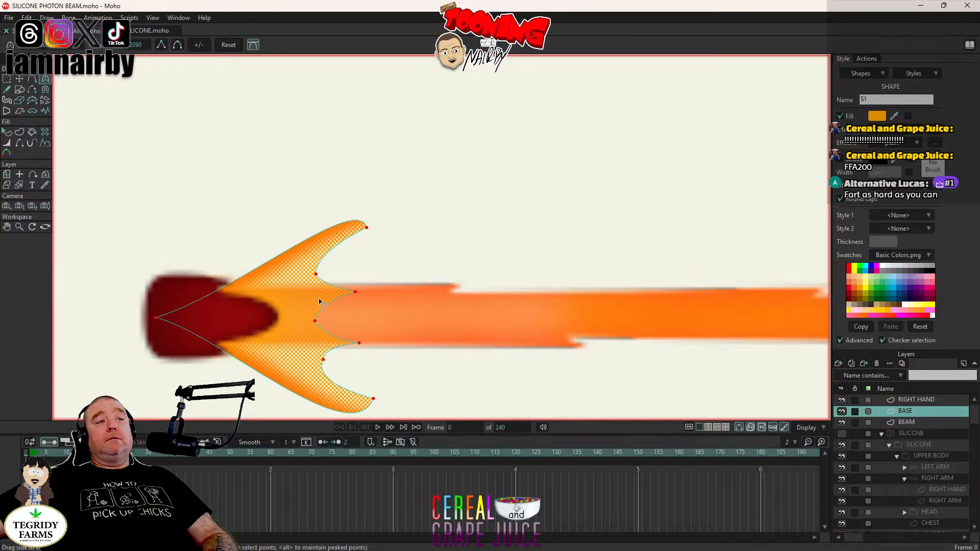
pyautogui.scroll(-3, 592, 276)
pyautogui.scroll(-2, 521, 284)
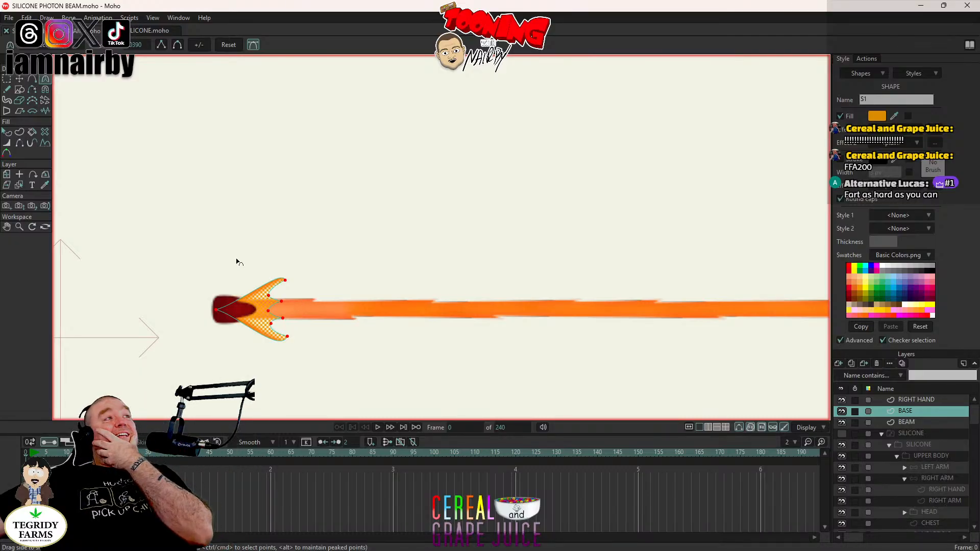
pyautogui.click(23, 78)
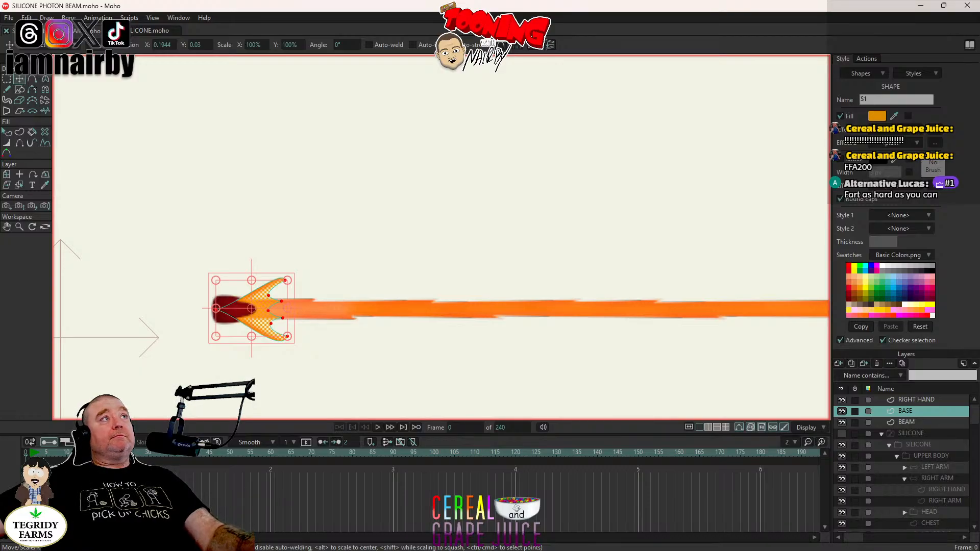
pyautogui.click(169, 45)
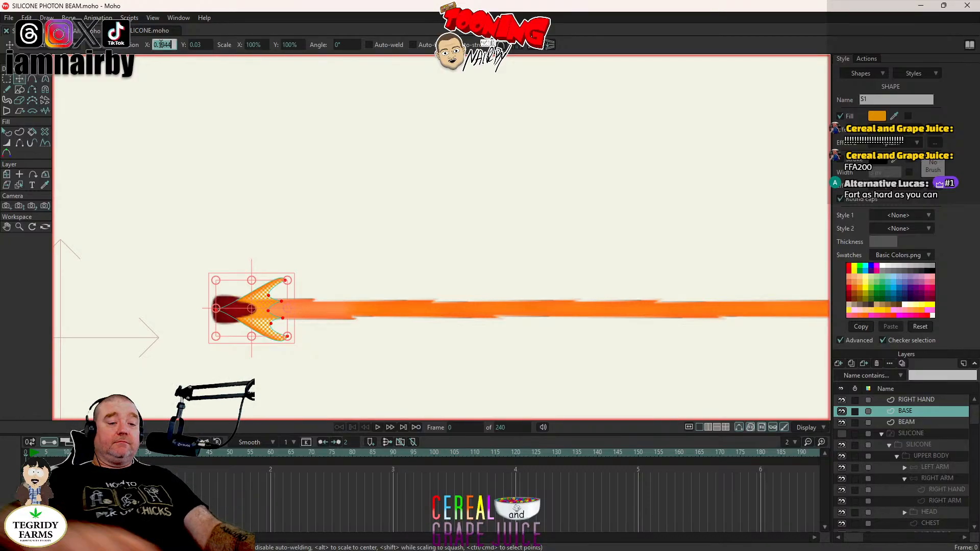
pyautogui.write('0')
pyautogui.press('Tab')
pyautogui.write('0')
pyautogui.press('Return')
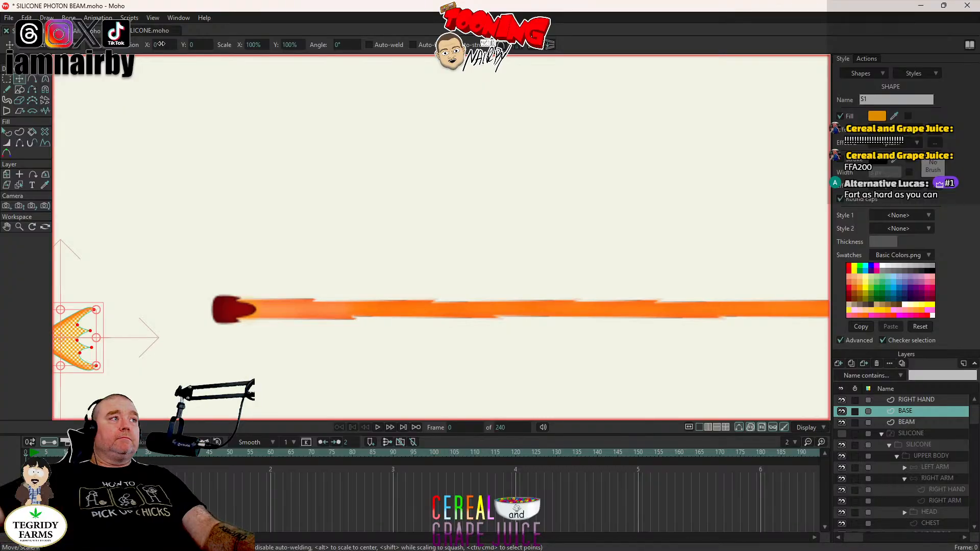
pyautogui.click(903, 421)
pyautogui.click(166, 44)
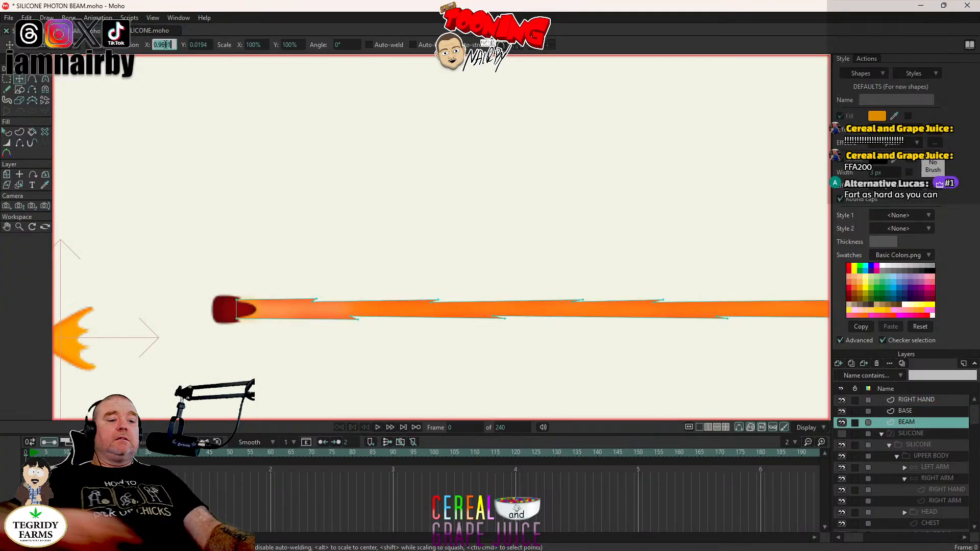
pyautogui.write('0')
pyautogui.press('Tab')
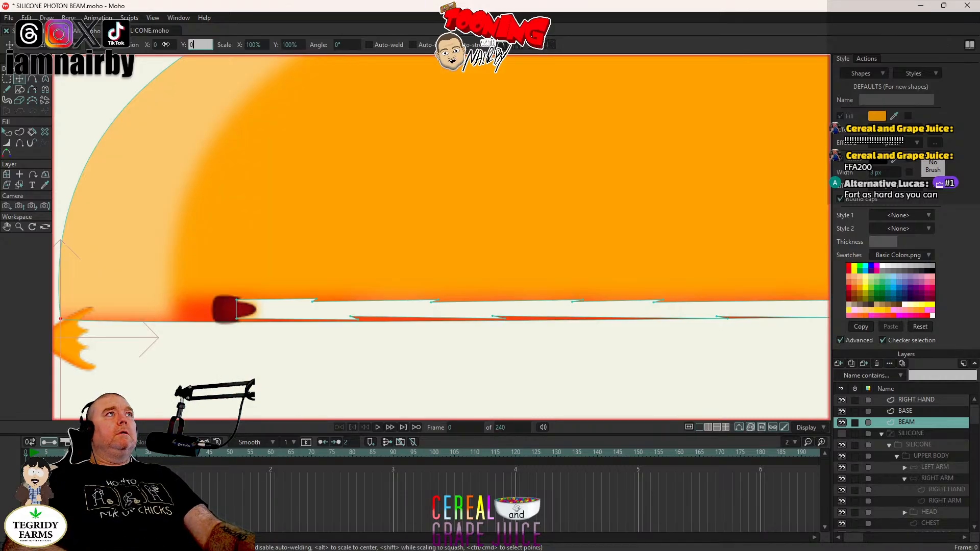
pyautogui.write('0')
pyautogui.press('Return')
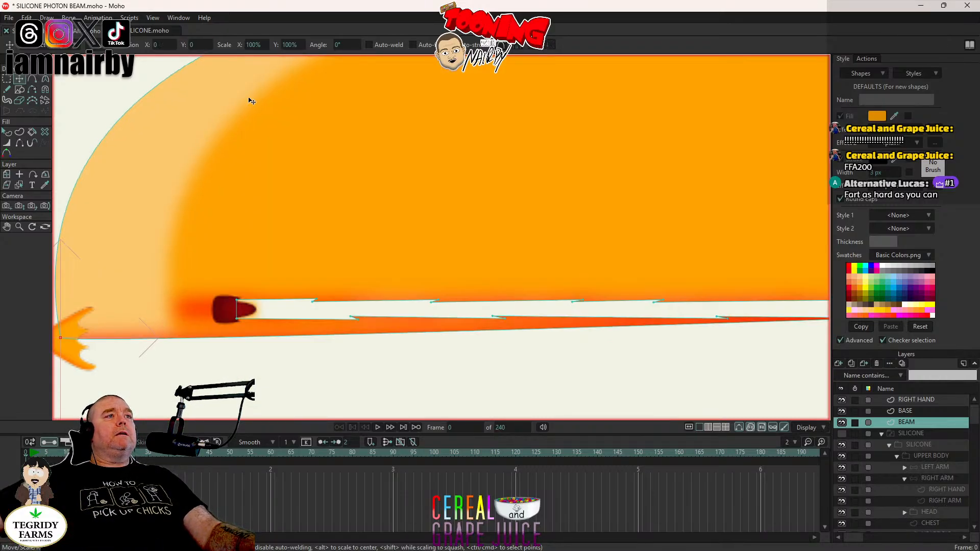
pyautogui.scroll(-5, 449, 227)
pyautogui.press('Delete')
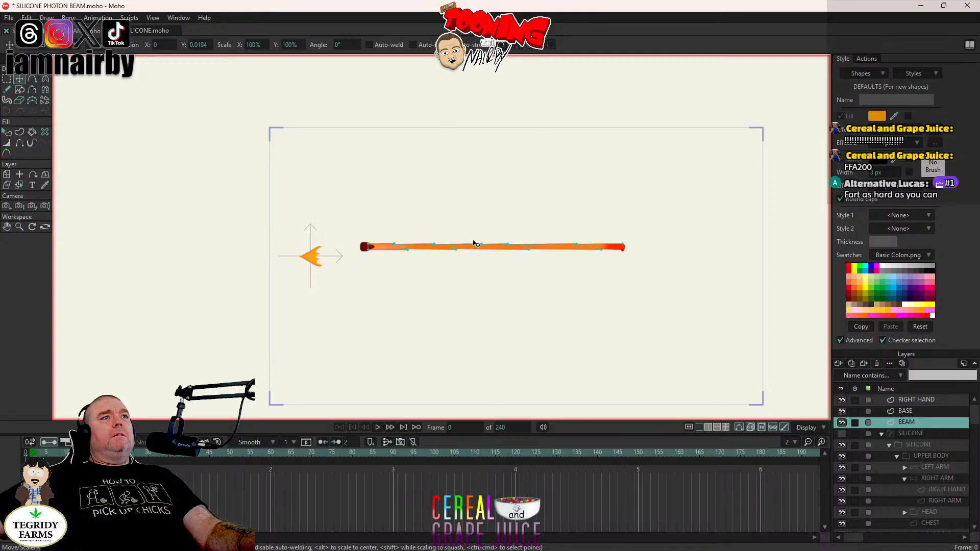
# Step: Select all points on the BEAM layer and set their position to X 0, Y 0
pyautogui.hotkey('ctrl', 'a')
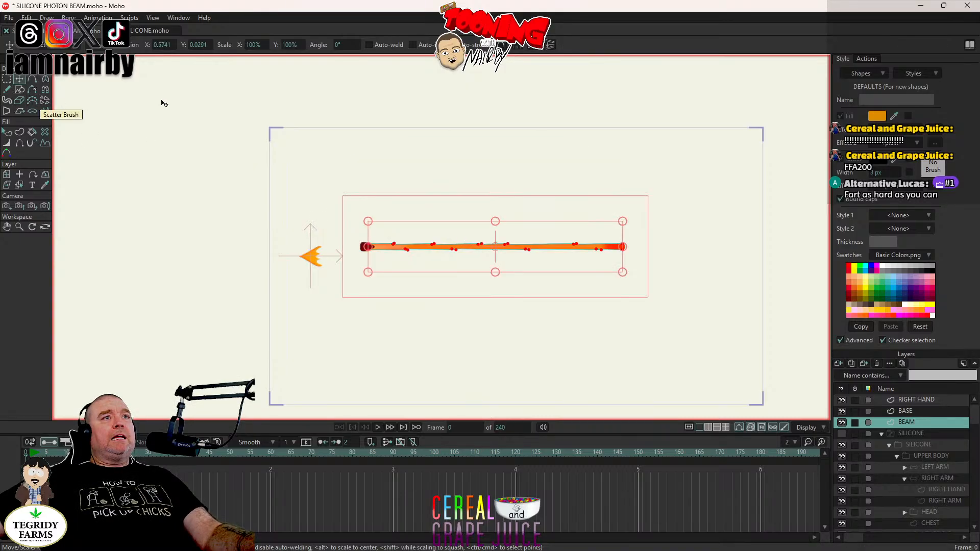
pyautogui.click(162, 45)
pyautogui.write('0')
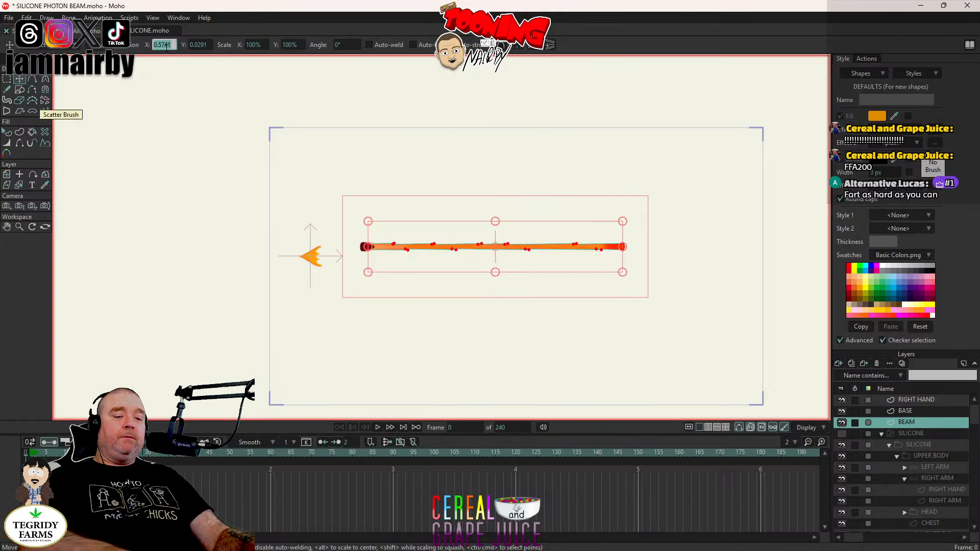
pyautogui.press('Tab')
pyautogui.write('0')
pyautogui.press('Return')
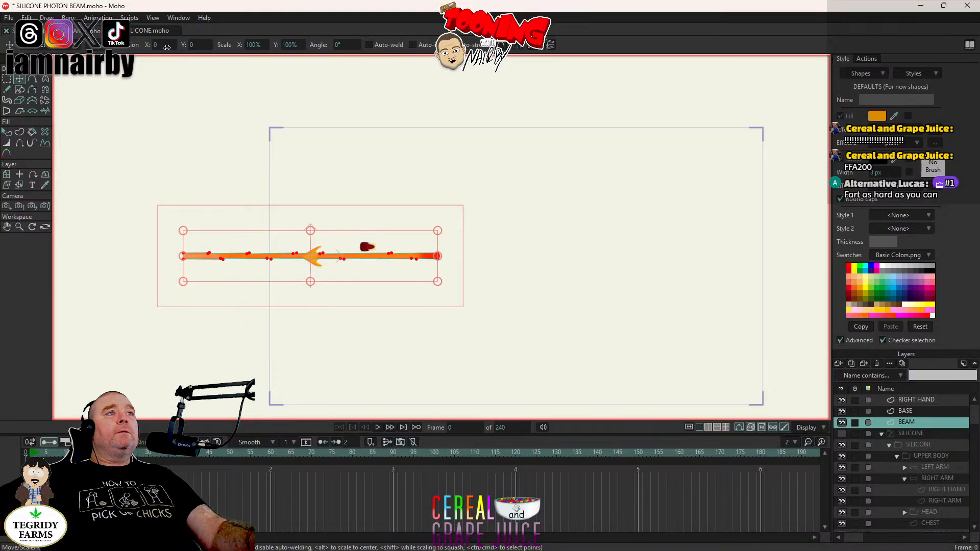
# Step: Make BASE the active layer, and reset the camera's position and zoom to their defaults
pyautogui.click(6, 174)
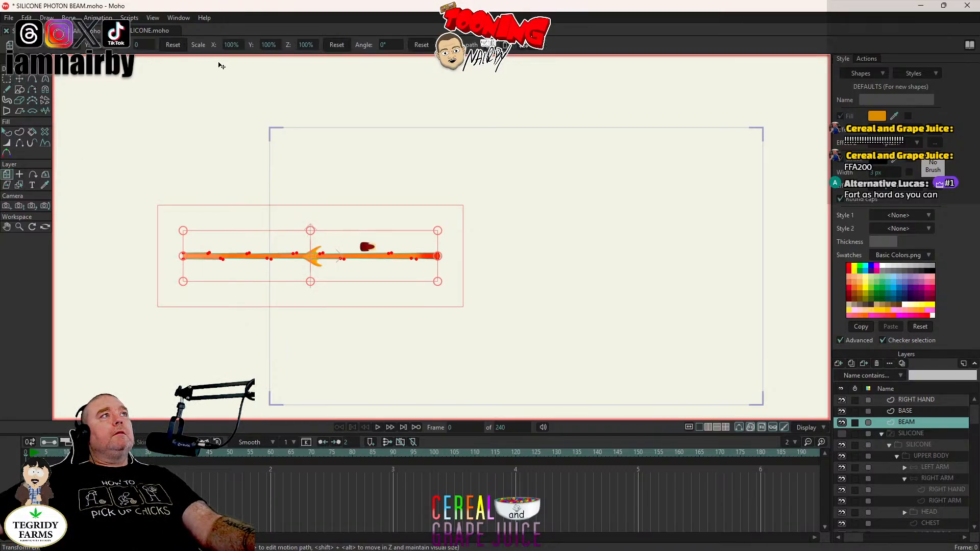
pyautogui.click(907, 411)
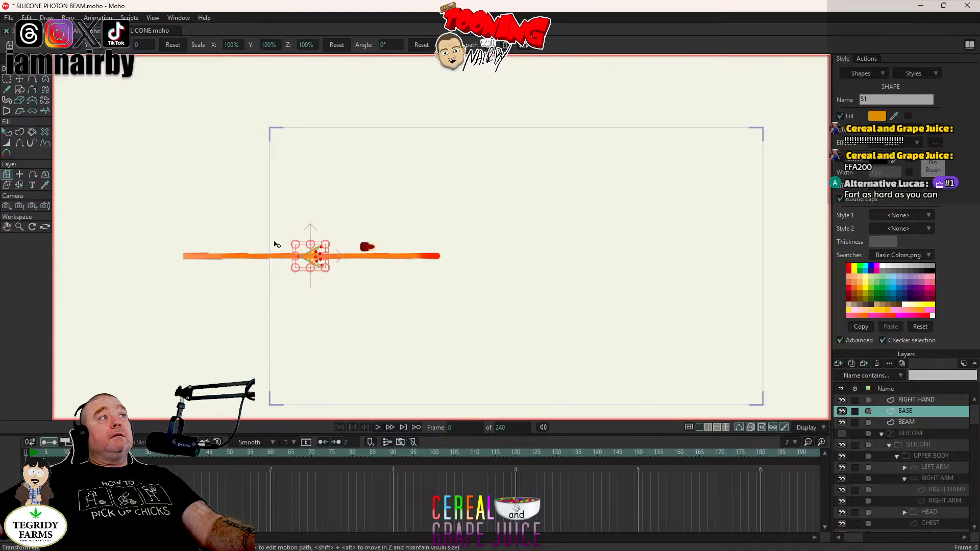
pyautogui.click(6, 207)
pyautogui.click(192, 45)
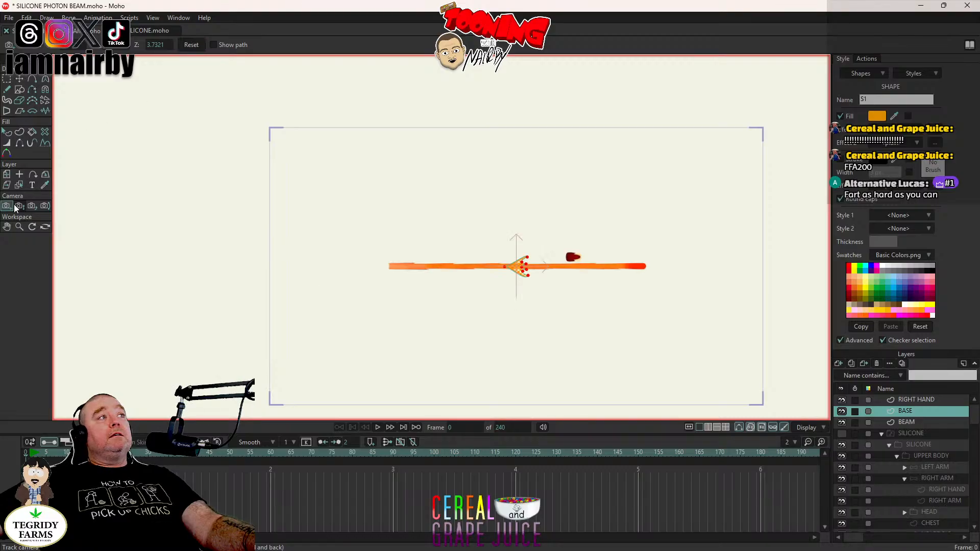
pyautogui.click(19, 205)
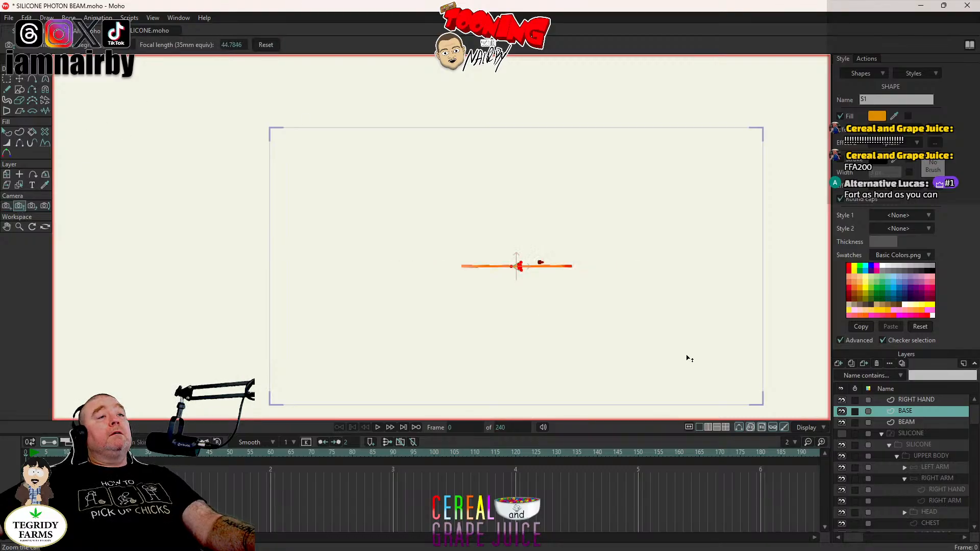
pyautogui.moveTo(689, 357); pyautogui.dragTo(484, 282)
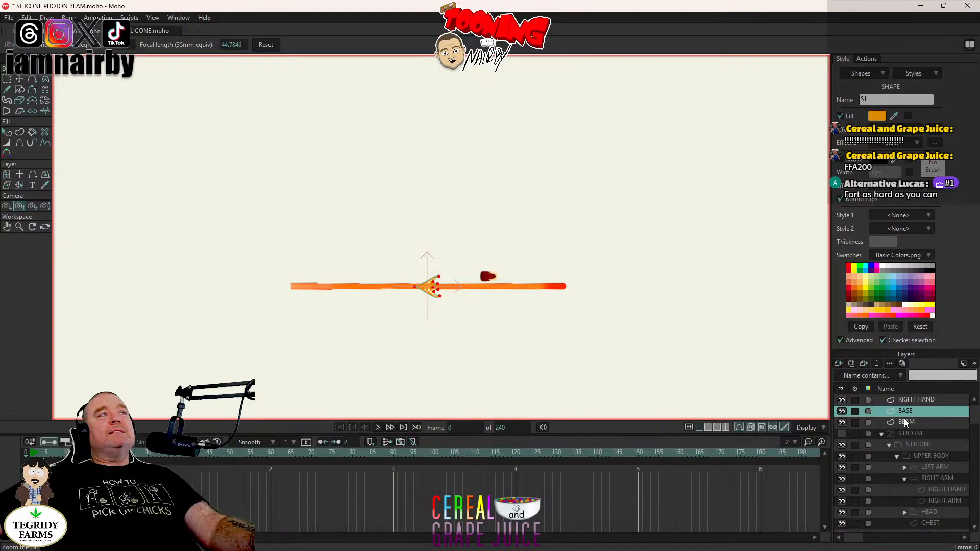
# Step: Move the beam horizontally so its light end starts inside the notch of the BASE head, and save the project
pyautogui.click(7, 174)
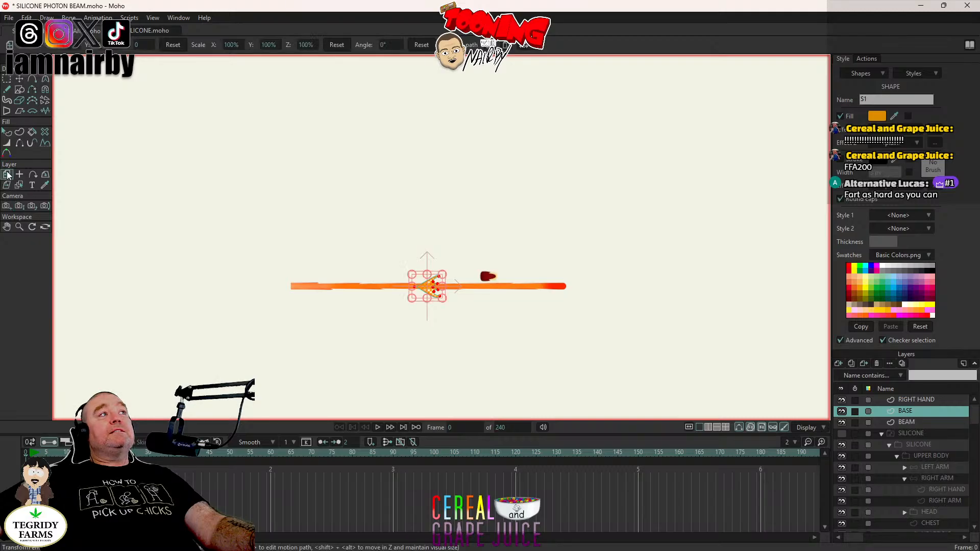
pyautogui.click(922, 422)
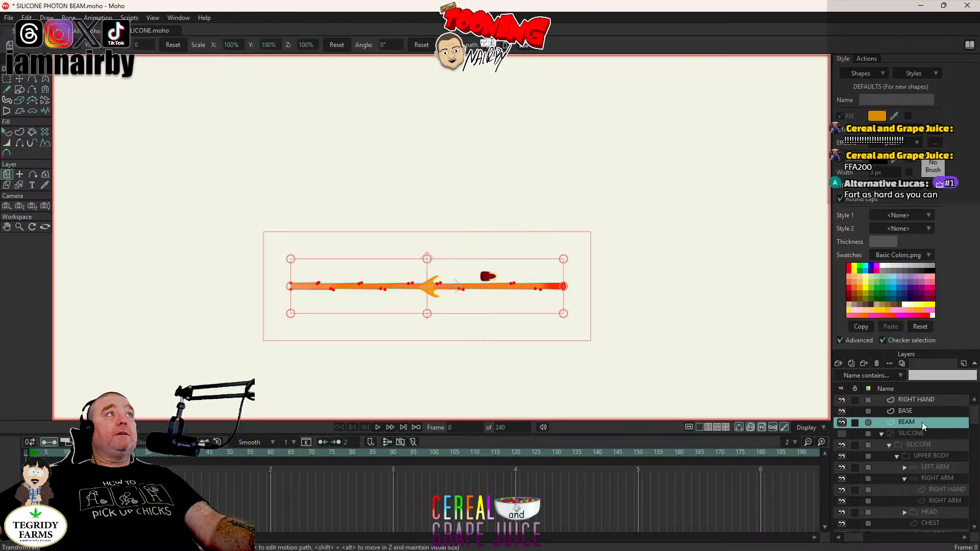
pyautogui.click(923, 411)
pyautogui.moveTo(571, 293); pyautogui.dragTo(427, 290)
pyautogui.scroll(8, 547, 276)
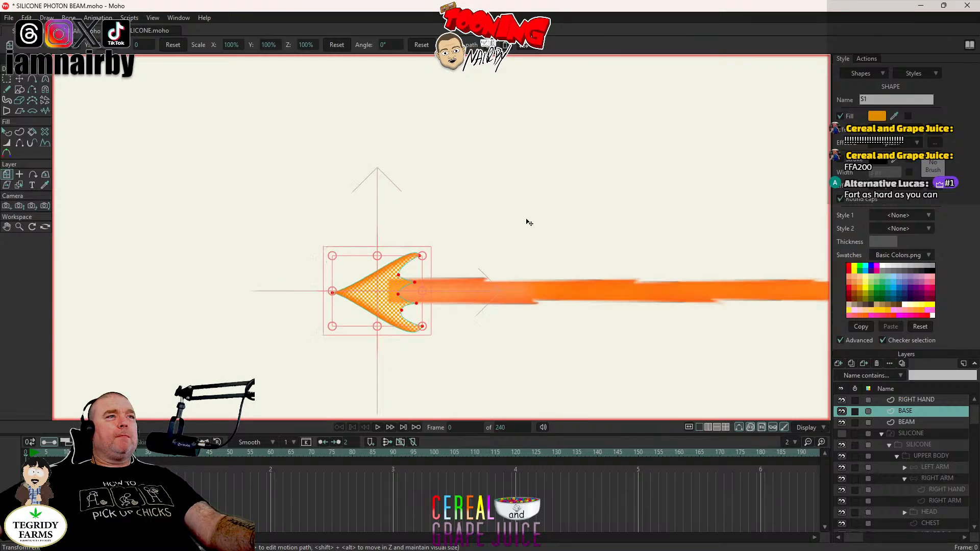
pyautogui.moveTo(531, 231); pyautogui.dragTo(557, 226)
pyautogui.scroll(-8, 453, 256)
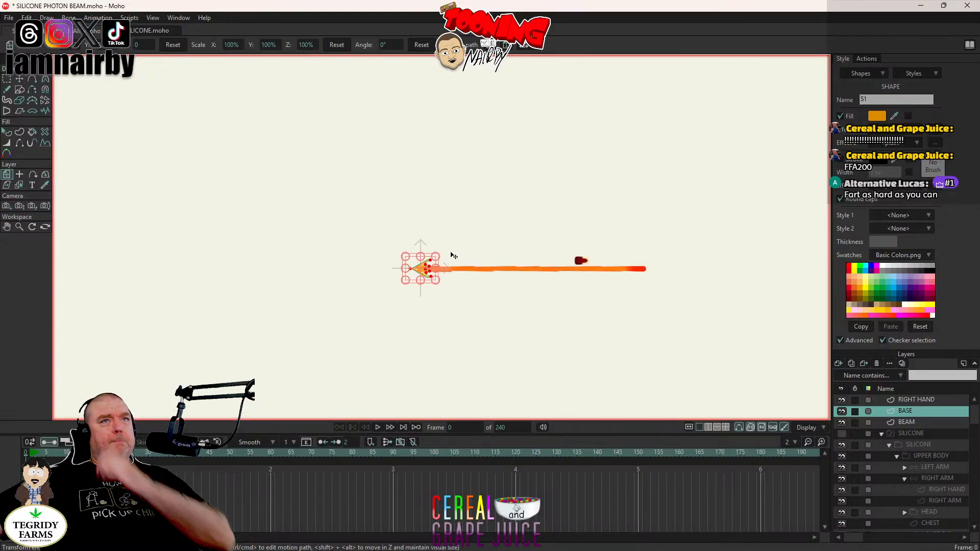
pyautogui.scroll(-4, 453, 254)
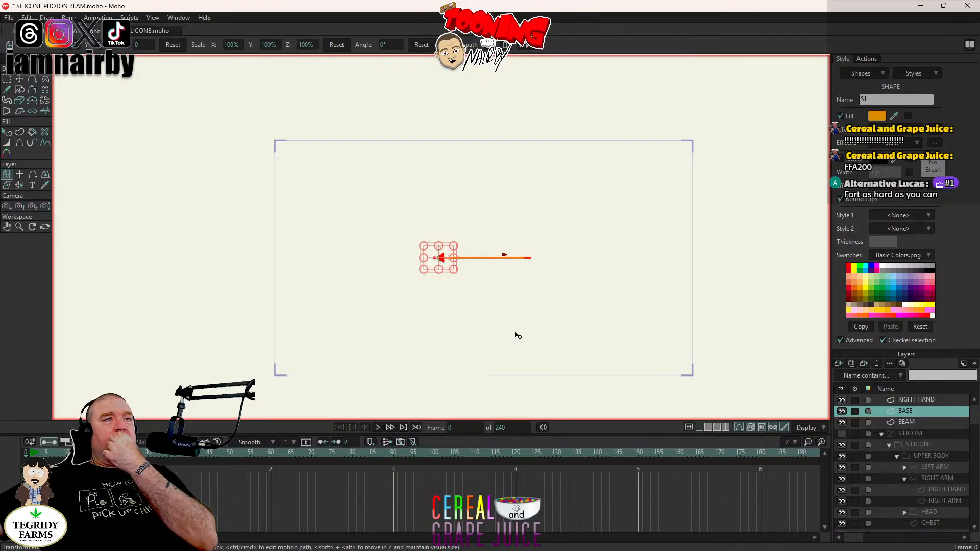
pyautogui.scroll(4, 506, 276)
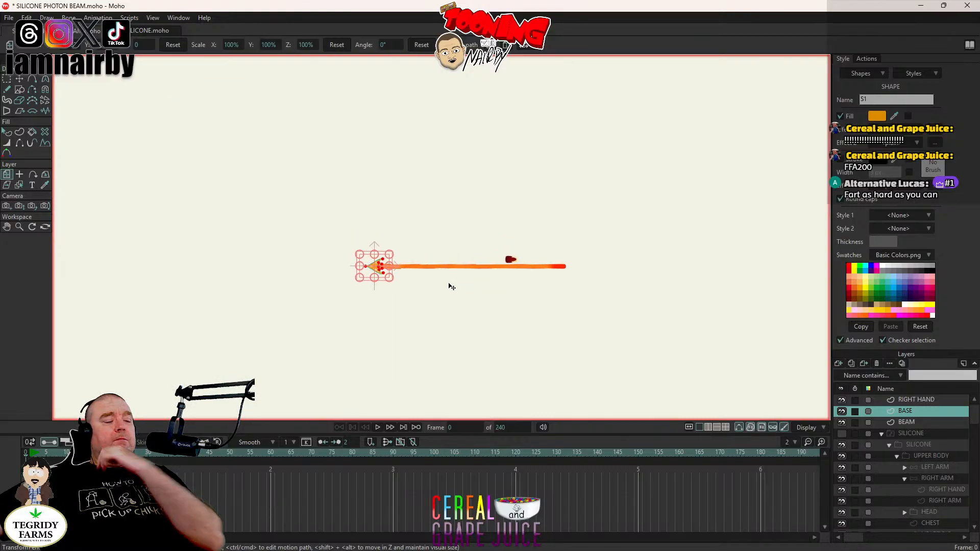
pyautogui.hotkey('ctrl', 's')
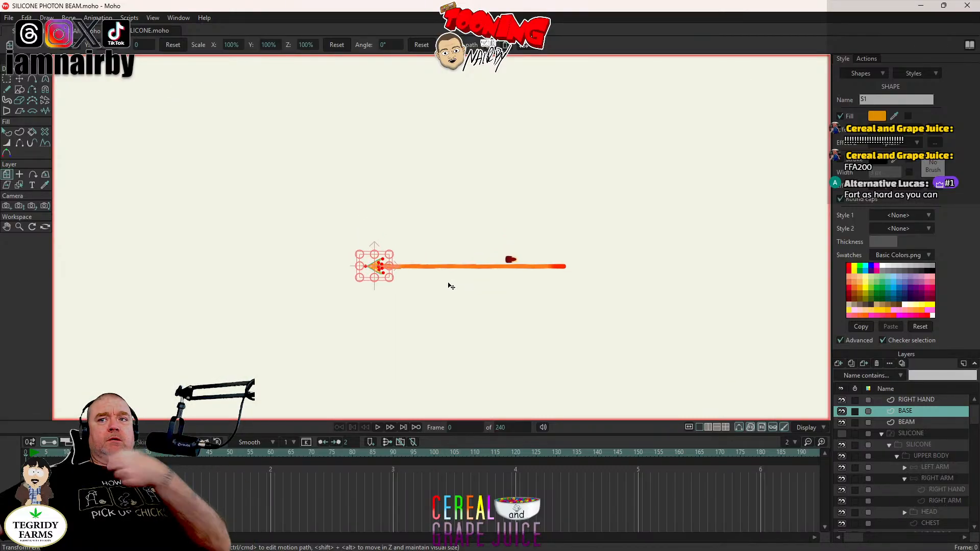
# Step: Deselect all points of the flame shape on the BASE layer
pyautogui.scroll(5, 401, 255)
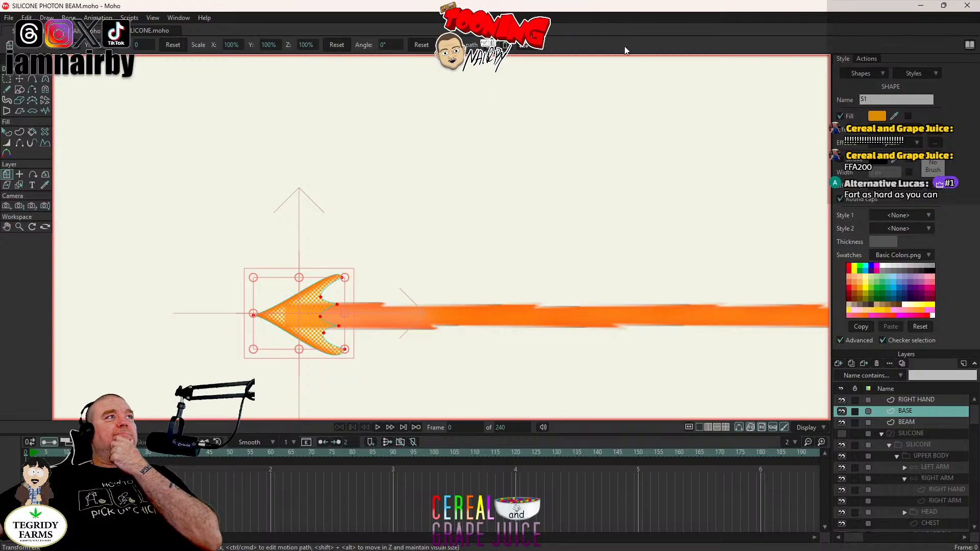
pyautogui.click(26, 17)
pyautogui.click(59, 148)
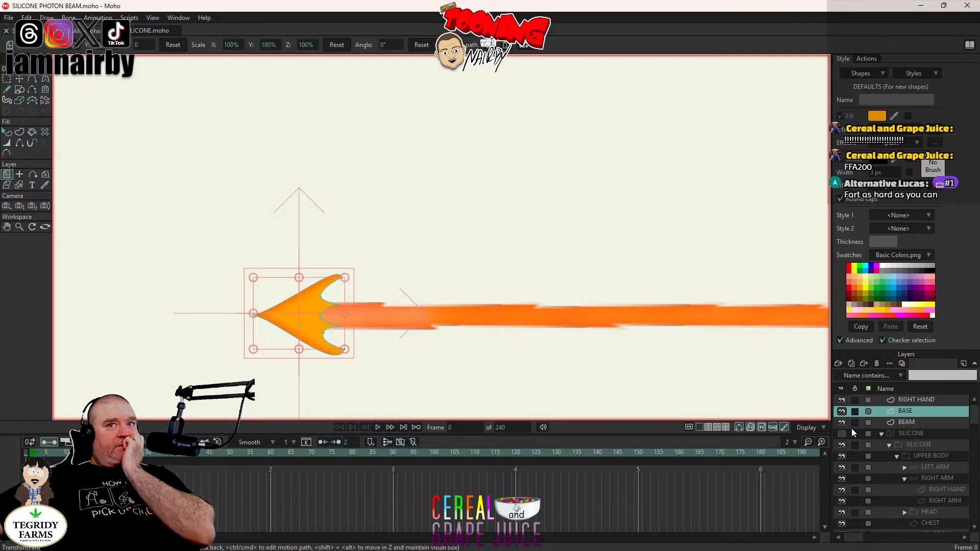
# Step: Reset the RIGHT HAND layer's position and move the hand so it overlaps the pointed end of the BASE flame
pyautogui.click(908, 399)
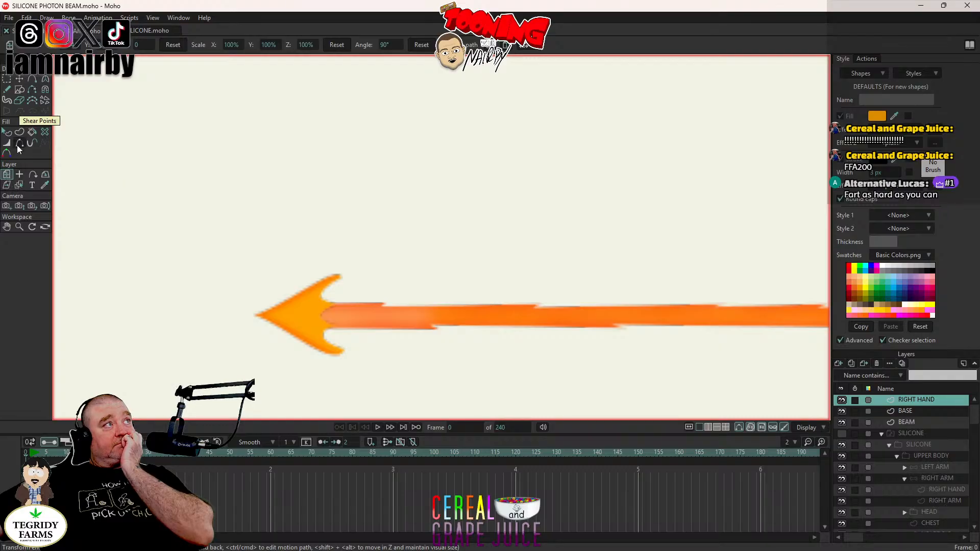
pyautogui.click(19, 80)
pyautogui.scroll(-5, 416, 184)
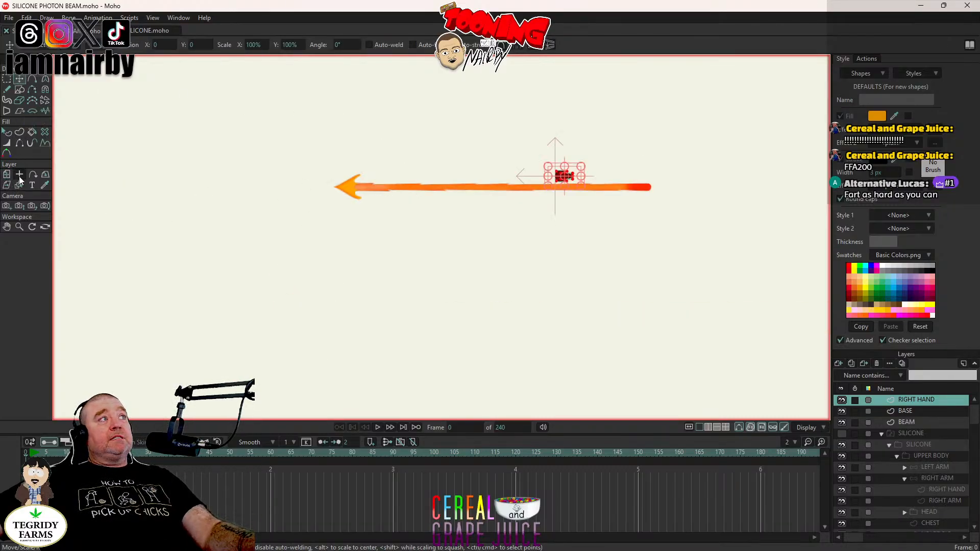
pyautogui.click(6, 174)
pyautogui.click(170, 42)
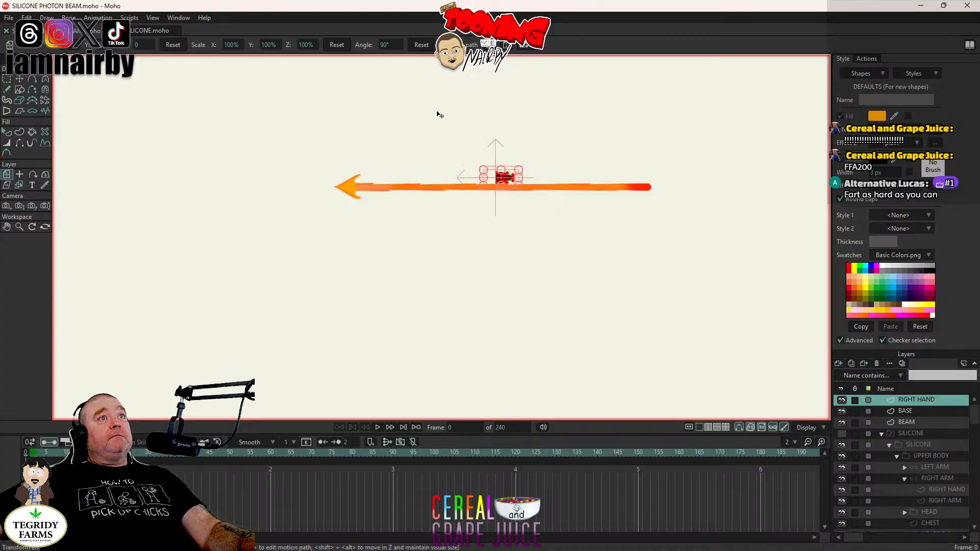
pyautogui.moveTo(485, 208); pyautogui.dragTo(250, 225)
pyautogui.scroll(6, 251, 224)
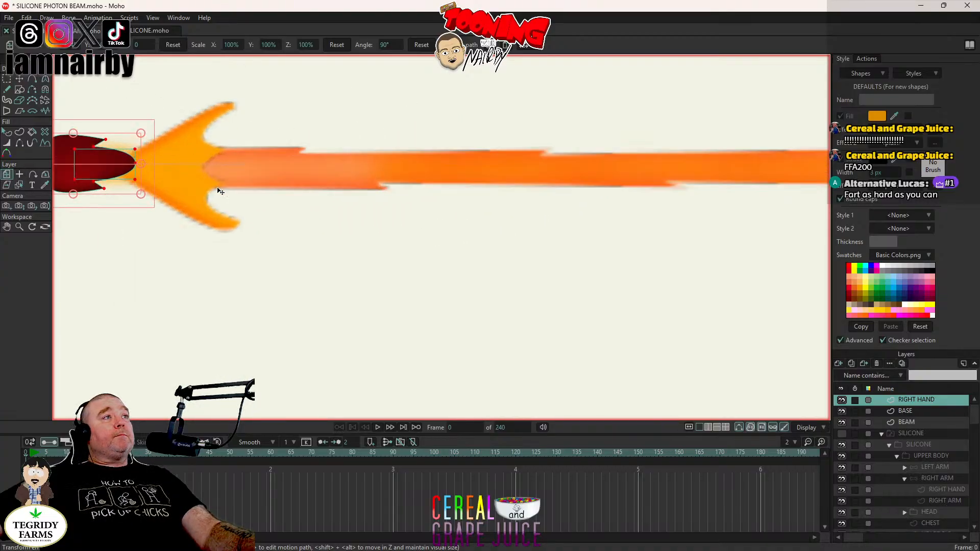
pyautogui.moveTo(418, 224); pyautogui.dragTo(450, 228)
pyautogui.scroll(-3, 409, 220)
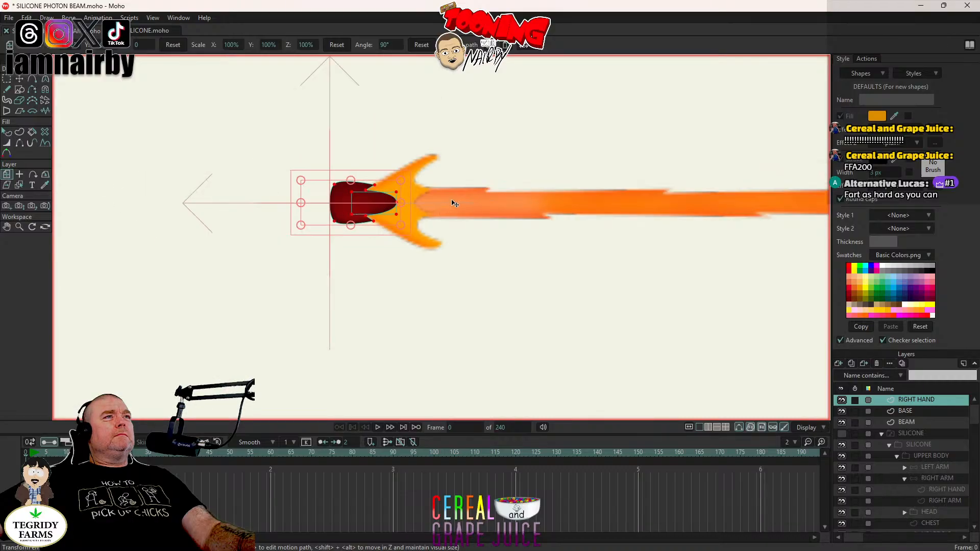
# Step: Render a preview of the current frame, close it, and save the project
pyautogui.hotkey('ctrl', 'r')
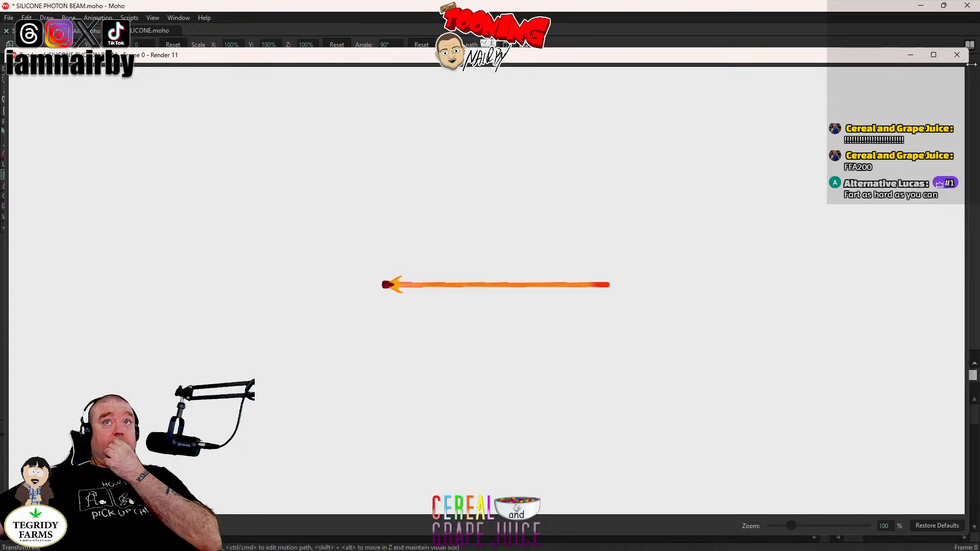
pyautogui.click(956, 55)
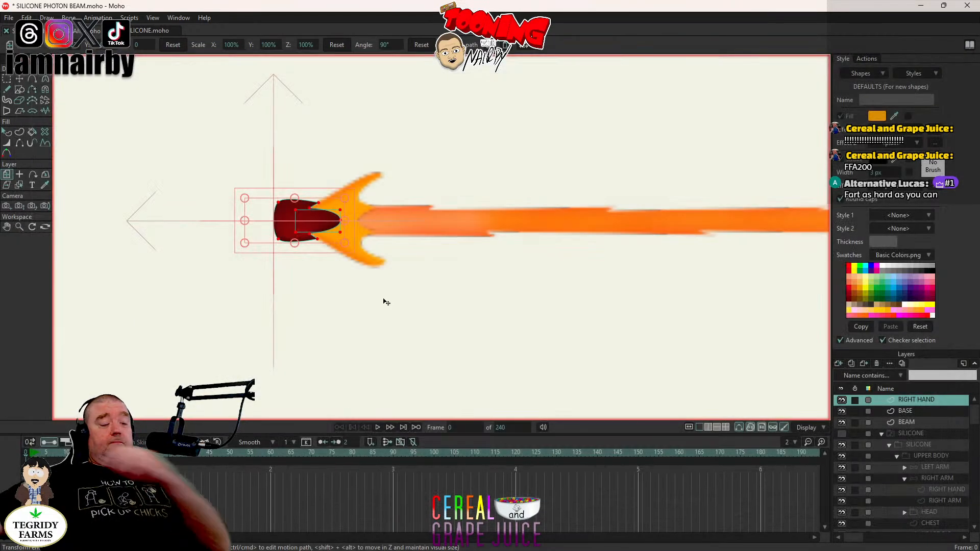
pyautogui.hotkey('ctrl', 's')
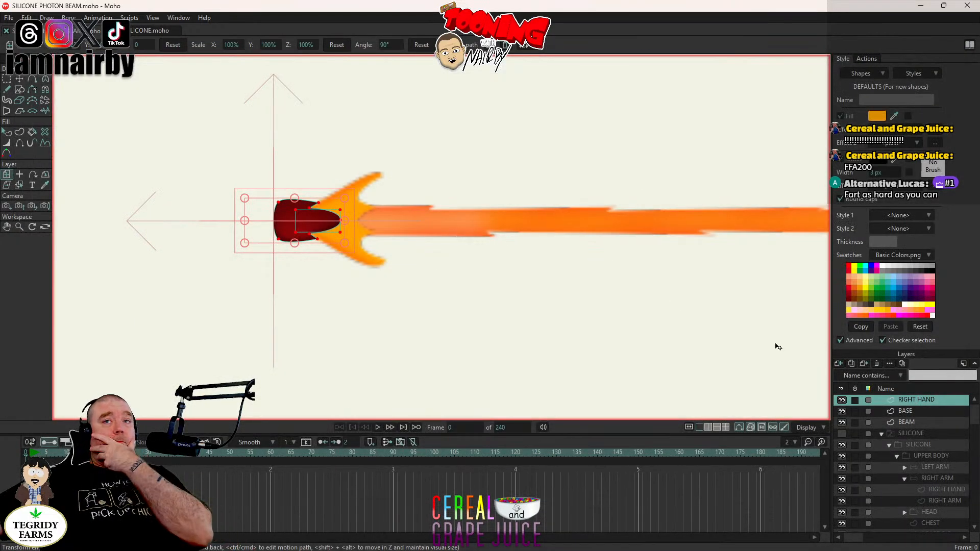
# Step: At frame 6 on the BASE layer, reshape the flame by raising its lower middle prong and spreading its two outer tips farther apart
pyautogui.click(902, 410)
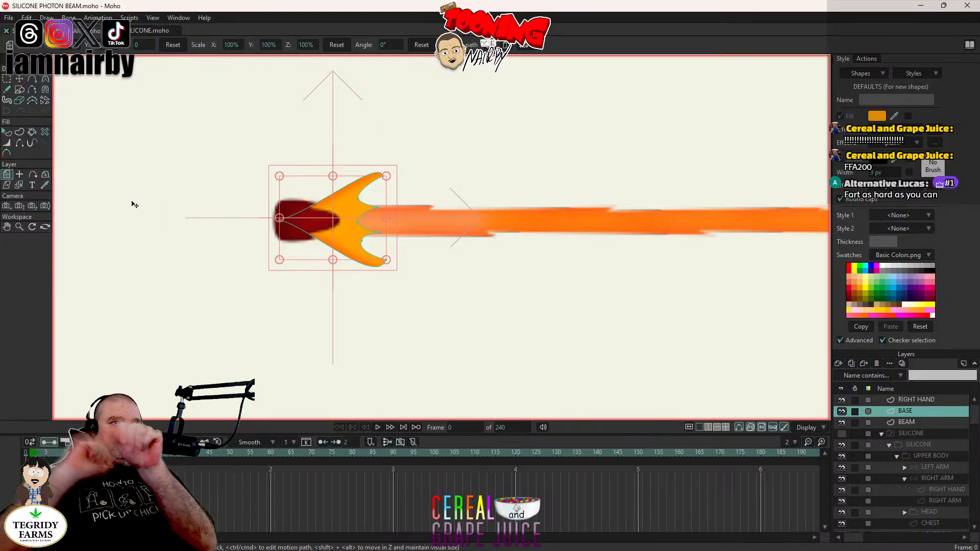
pyautogui.click(24, 80)
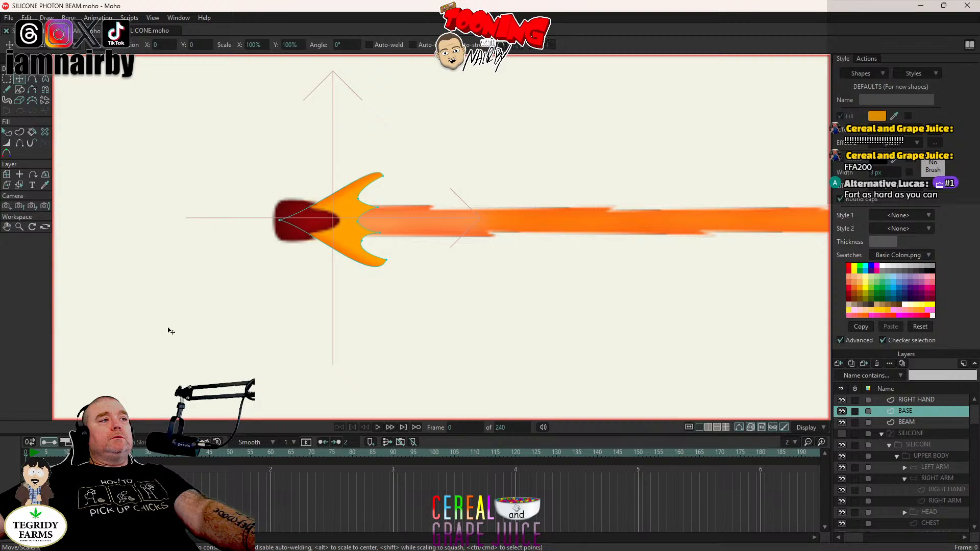
pyautogui.click(50, 453)
pyautogui.scroll(2, 341, 209)
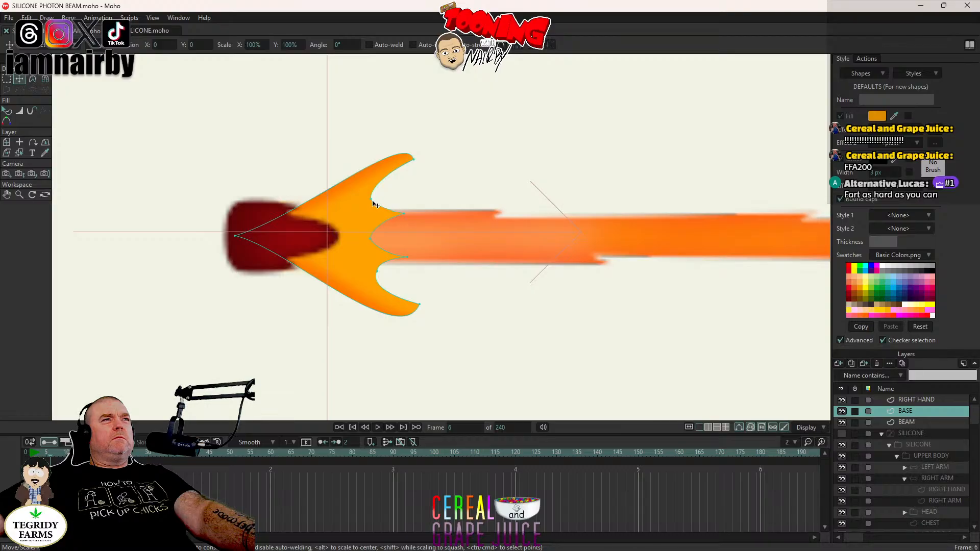
pyautogui.moveTo(370, 202); pyautogui.dragTo(366, 200)
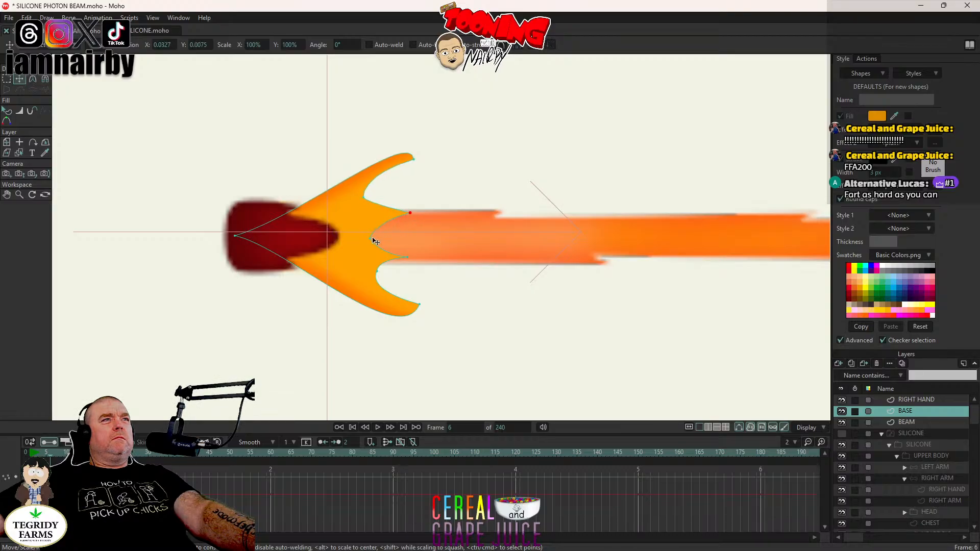
pyautogui.moveTo(371, 238); pyautogui.dragTo(421, 248)
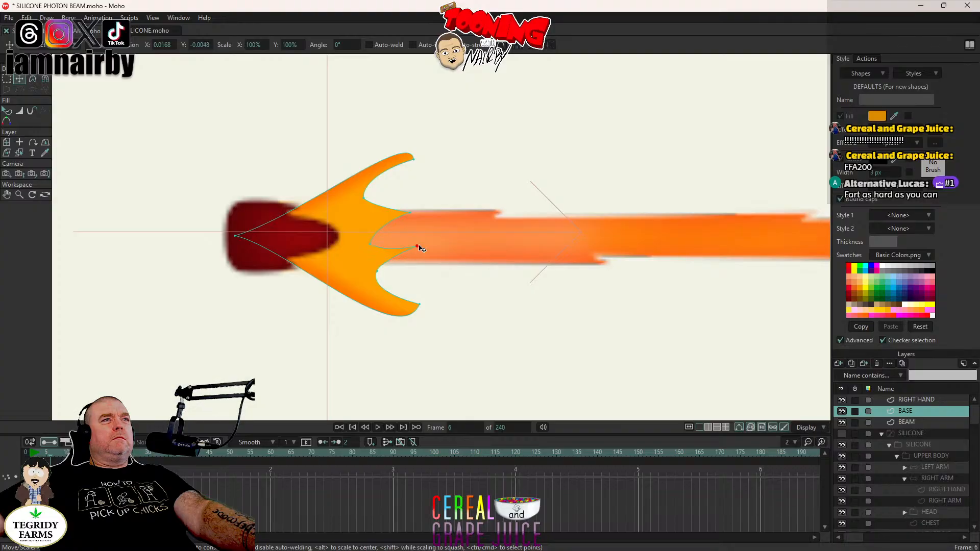
pyautogui.moveTo(378, 272); pyautogui.dragTo(372, 276)
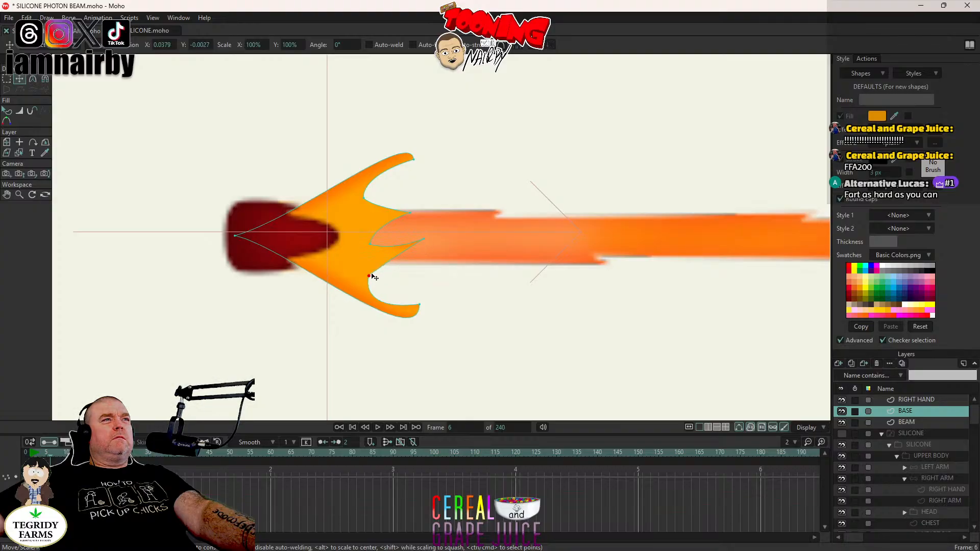
pyautogui.moveTo(416, 302); pyautogui.dragTo(417, 313)
pyautogui.moveTo(415, 163); pyautogui.dragTo(409, 162)
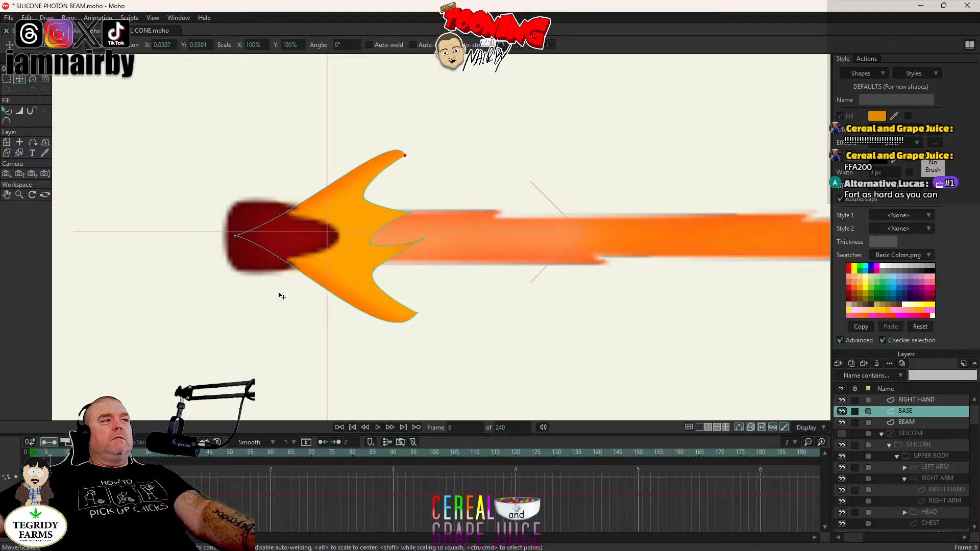
# Step: At frame 9, pull the BASE flame's two outer tips inward and reposition its inner prongs and notches
pyautogui.hotkey('ctrl', 'Right')
pyautogui.hotkey('ctrl', 'Right')
pyautogui.hotkey('ctrl', 'Right')
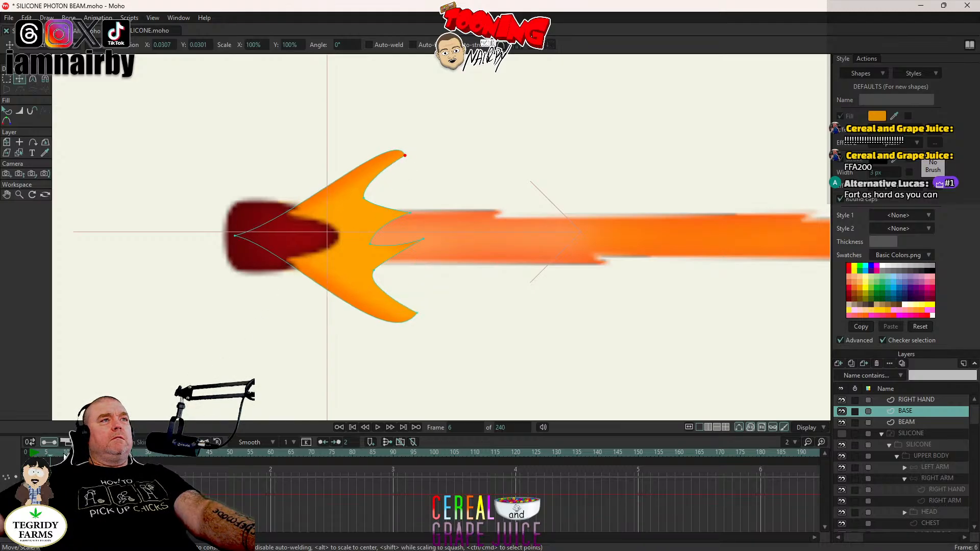
pyautogui.click(366, 198)
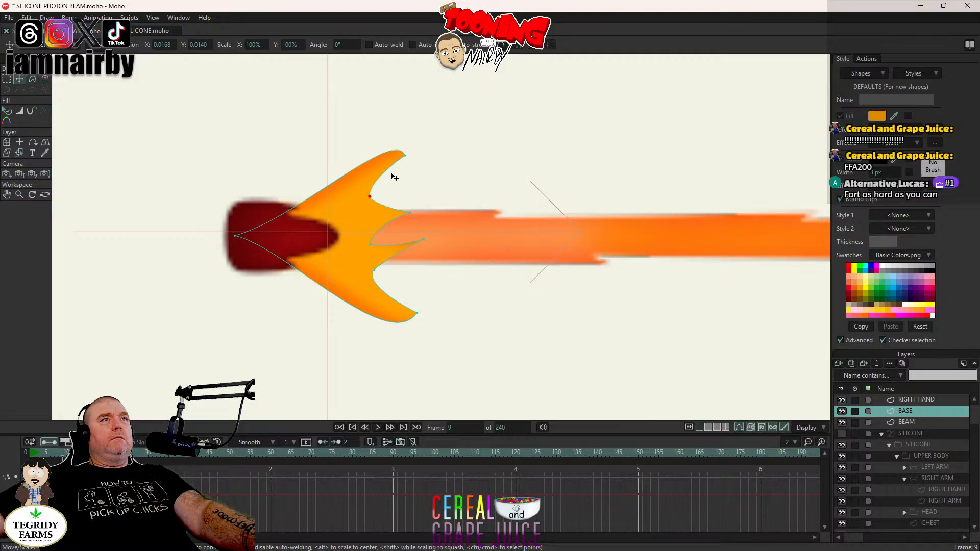
pyautogui.moveTo(404, 156); pyautogui.dragTo(390, 154)
pyautogui.moveTo(409, 215); pyautogui.dragTo(367, 272)
pyautogui.moveTo(418, 314); pyautogui.dragTo(392, 297)
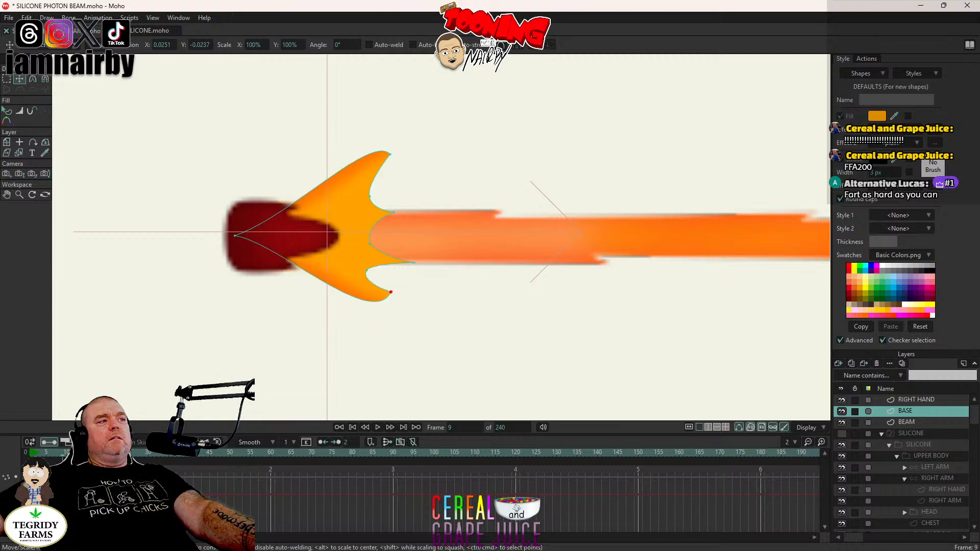
# Step: At frame 13, extend the BASE flame's upper tip and upper prong outward, and pull its lower notch and lower tip inward
pyautogui.click(367, 198)
pyautogui.moveTo(390, 153); pyautogui.dragTo(406, 159)
pyautogui.moveTo(394, 219); pyautogui.dragTo(409, 218)
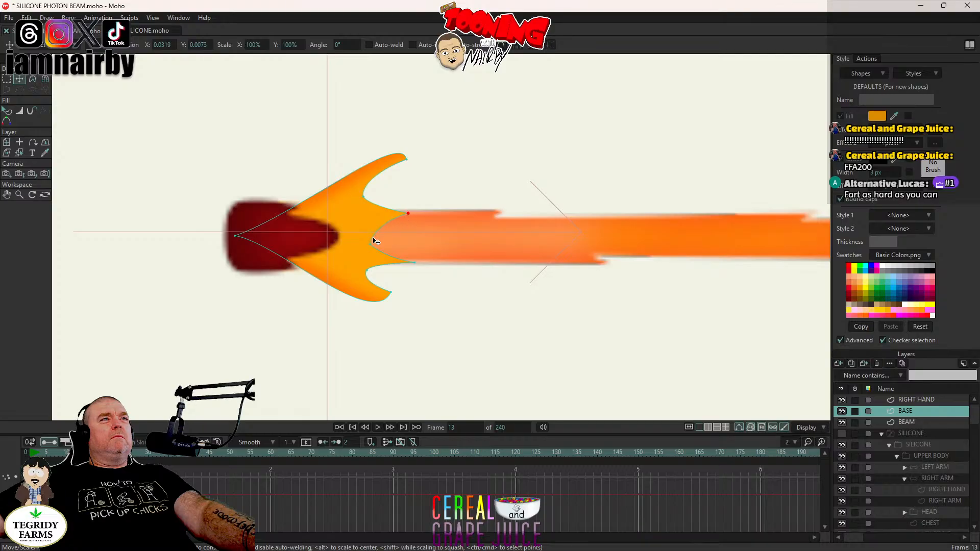
pyautogui.moveTo(370, 244)
pyautogui.mouseDown()
pyautogui.moveTo(404, 266)
pyautogui.moveTo(358, 257)
pyautogui.moveTo(375, 232)
pyautogui.mouseUp()
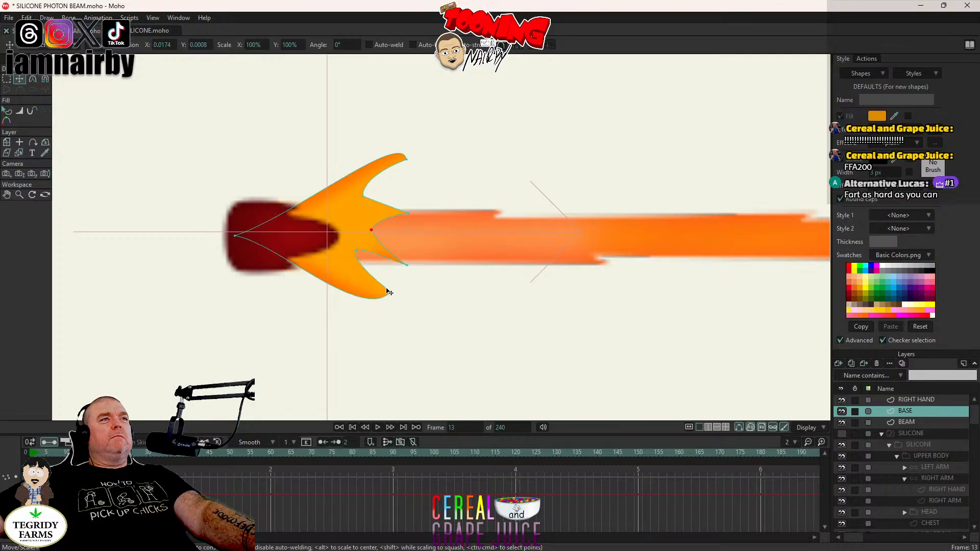
pyautogui.moveTo(391, 294)
pyautogui.mouseDown()
pyautogui.moveTo(391, 276)
pyautogui.moveTo(380, 289)
pyautogui.mouseUp()
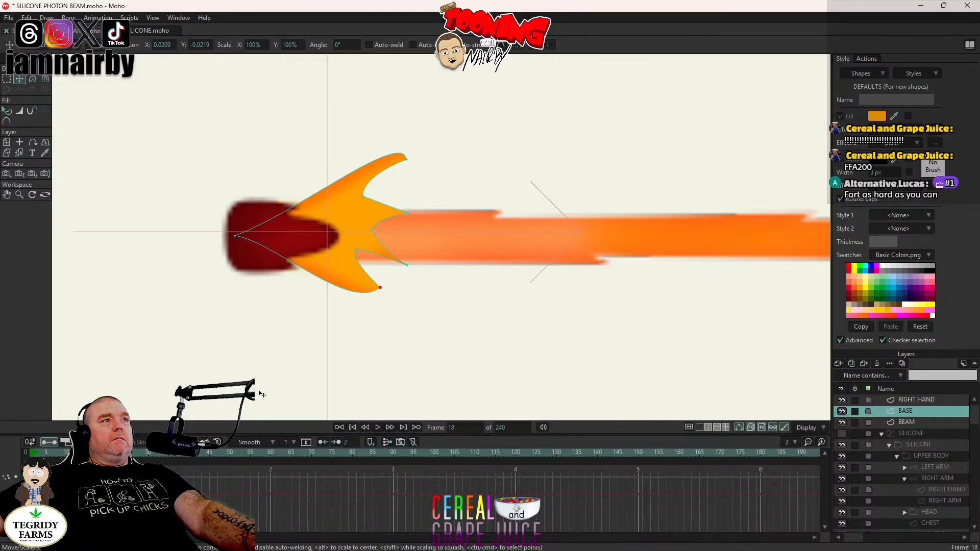
# Step: At frame 18, stretch the BASE flame's middle prongs and lower tip toward the beam and lower its upper tip
pyautogui.moveTo(365, 199); pyautogui.dragTo(418, 204)
pyautogui.moveTo(375, 237); pyautogui.dragTo(428, 255)
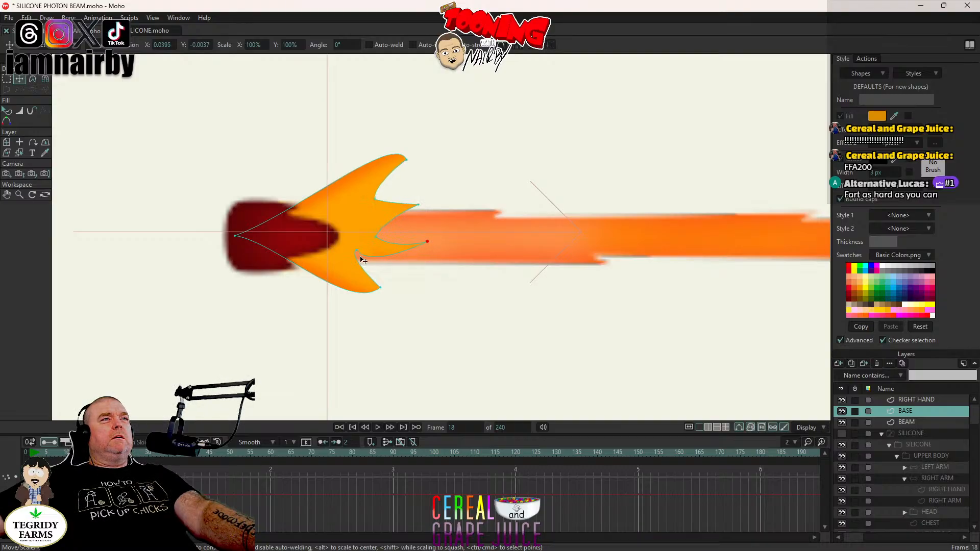
pyautogui.moveTo(361, 260); pyautogui.dragTo(411, 281)
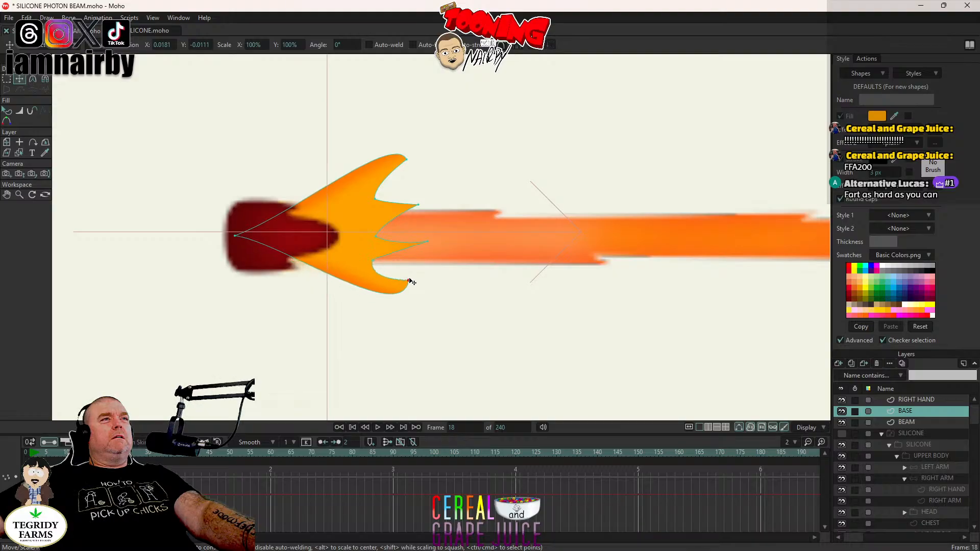
pyautogui.moveTo(412, 158); pyautogui.dragTo(411, 174)
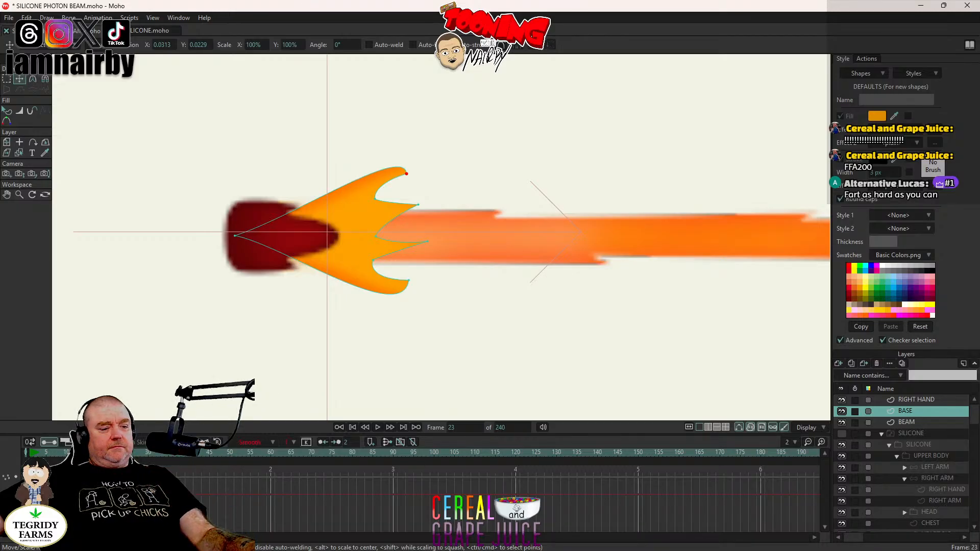
# Step: Restore the BASE flame's original shape at frame 23 and set that keyframe's interpolation to Cycle with a relative value of 22 frames
pyautogui.hotkey('ctrl', 'z')
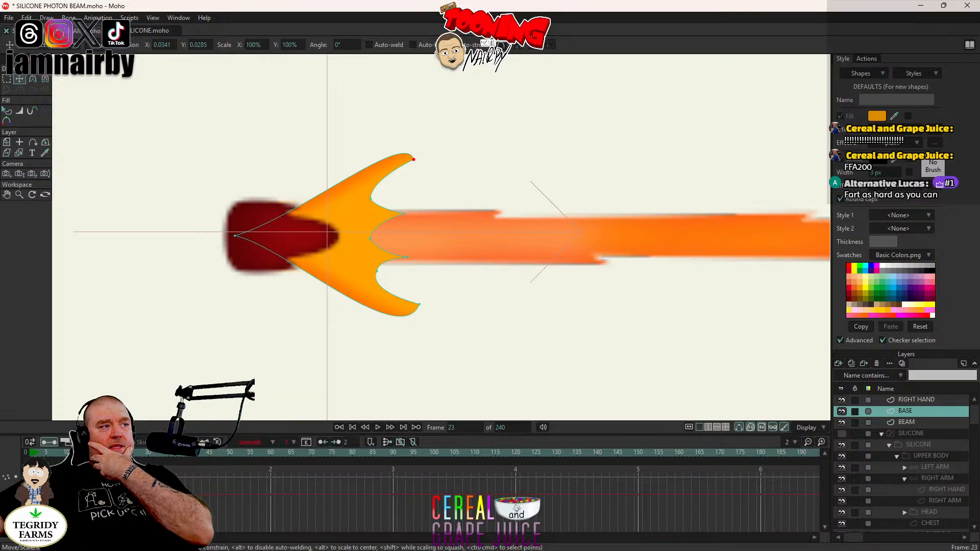
pyautogui.rightClick(119, 460)
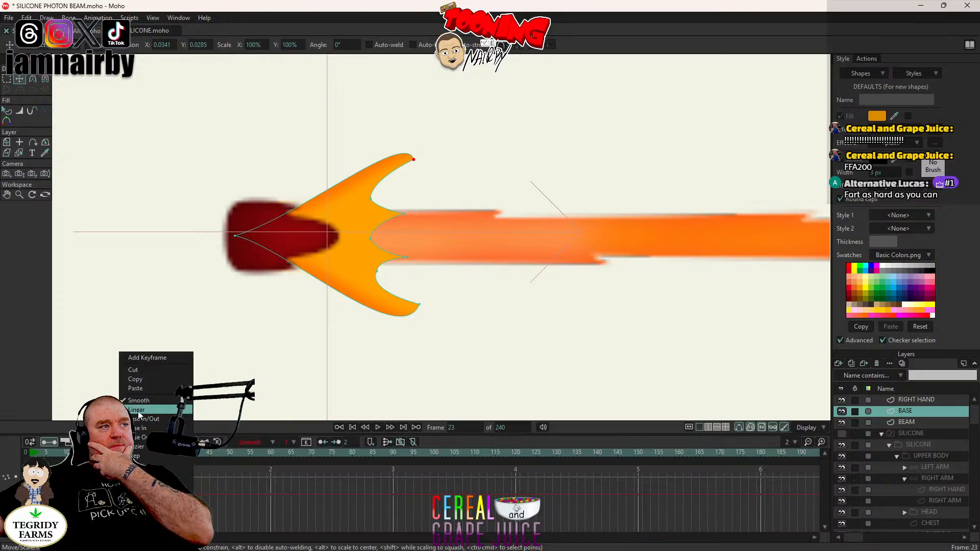
pyautogui.click(153, 474)
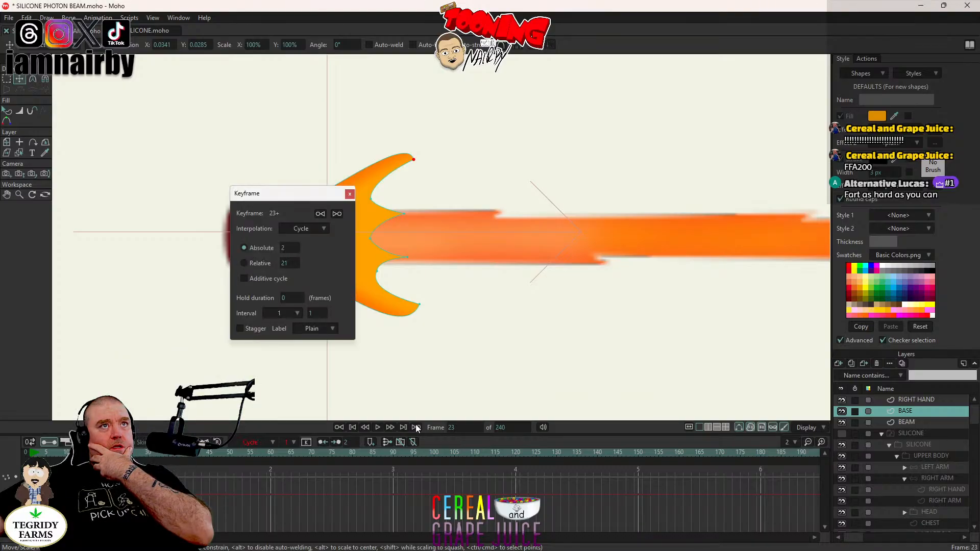
pyautogui.moveTo(288, 248); pyautogui.dragTo(284, 248)
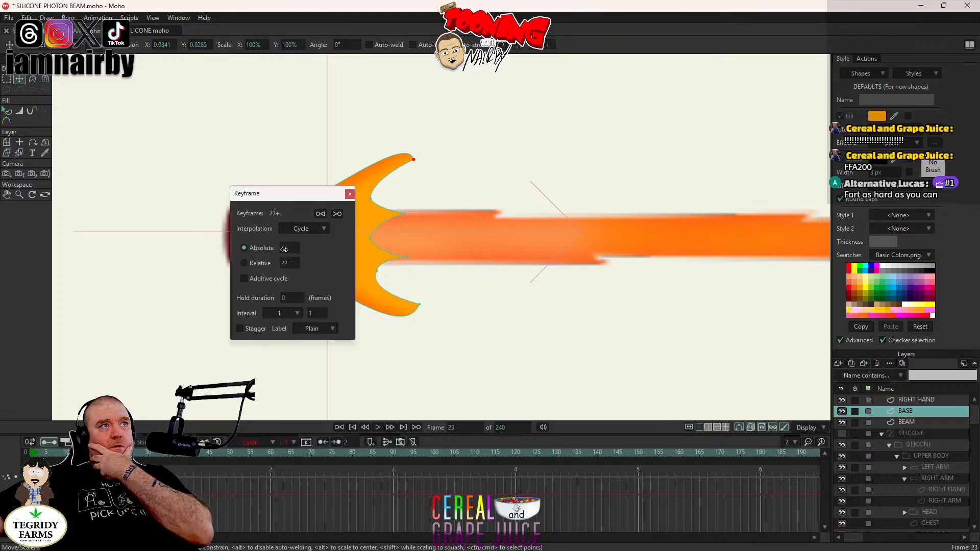
pyautogui.click(349, 196)
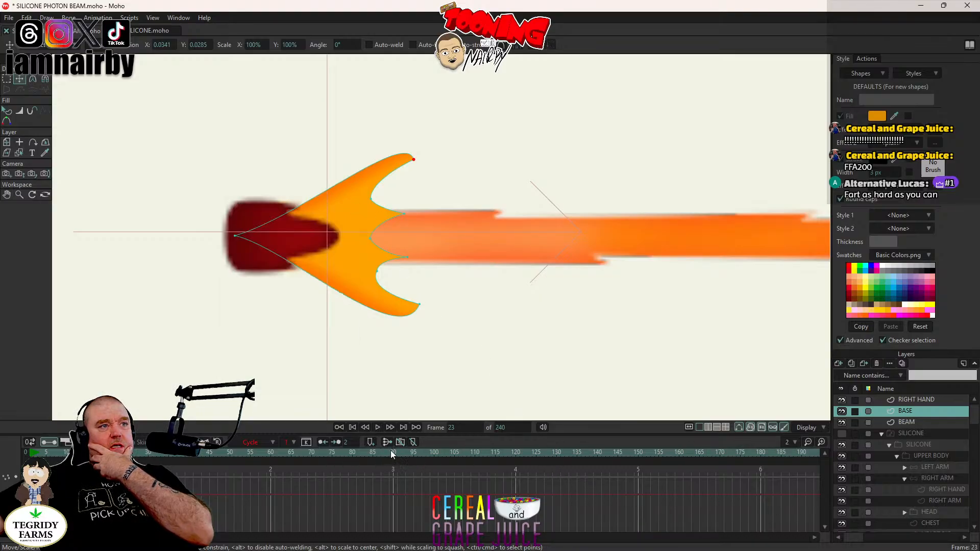
# Step: Play the looping flame animation from the start, stop it, and return to frame 0
pyautogui.click(356, 427)
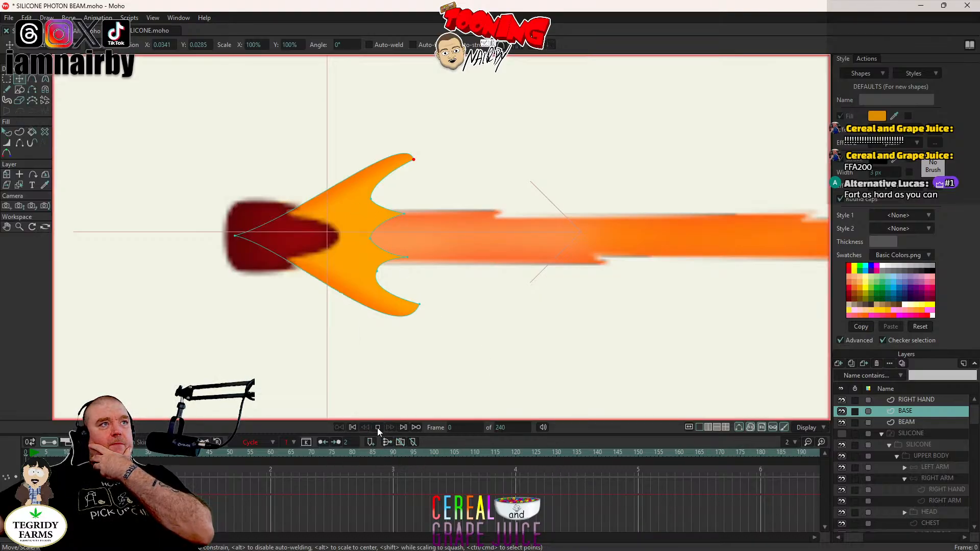
pyautogui.click(377, 428)
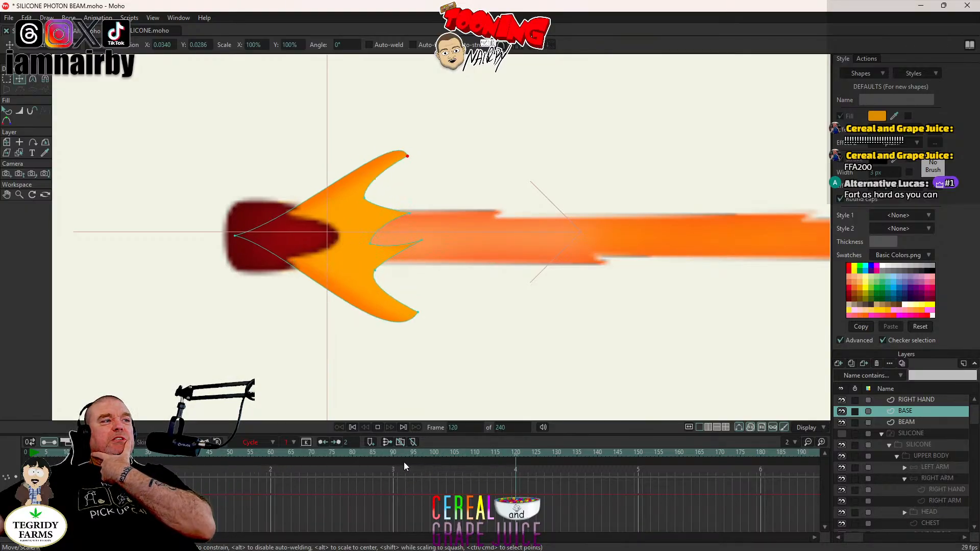
pyautogui.click(377, 429)
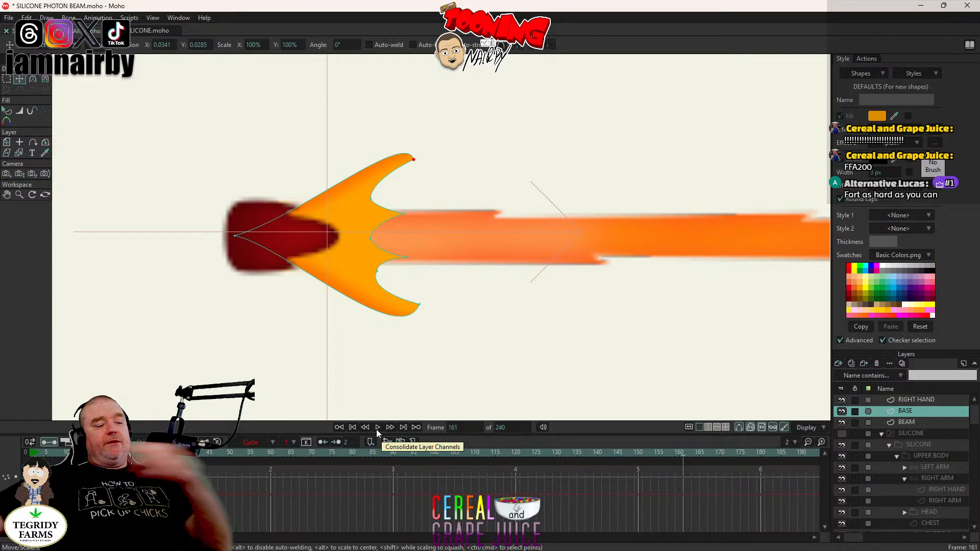
pyautogui.click(353, 427)
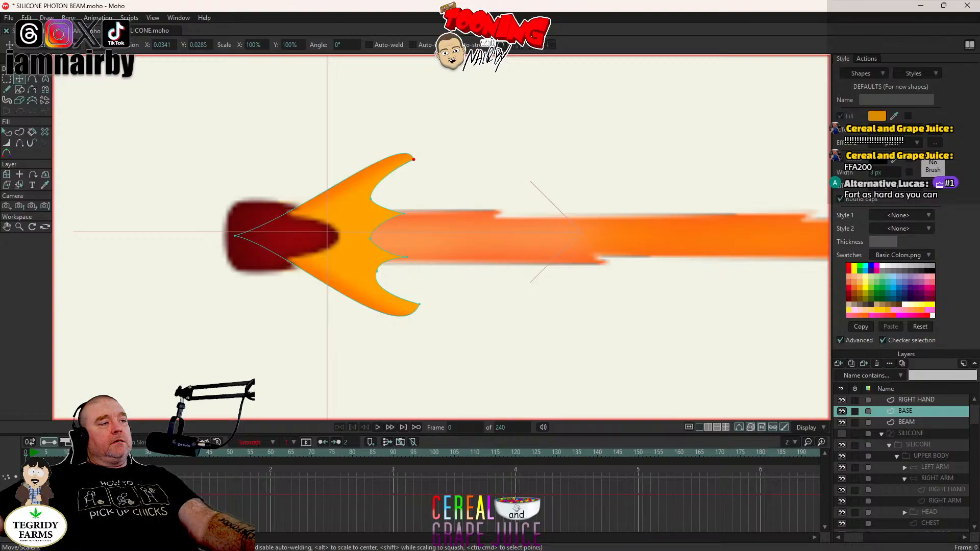
# Step: Set the selected BASE flame keyframes' interpolation to Cycle with an absolute value of 2
pyautogui.rightClick(96, 474)
pyautogui.click(117, 465)
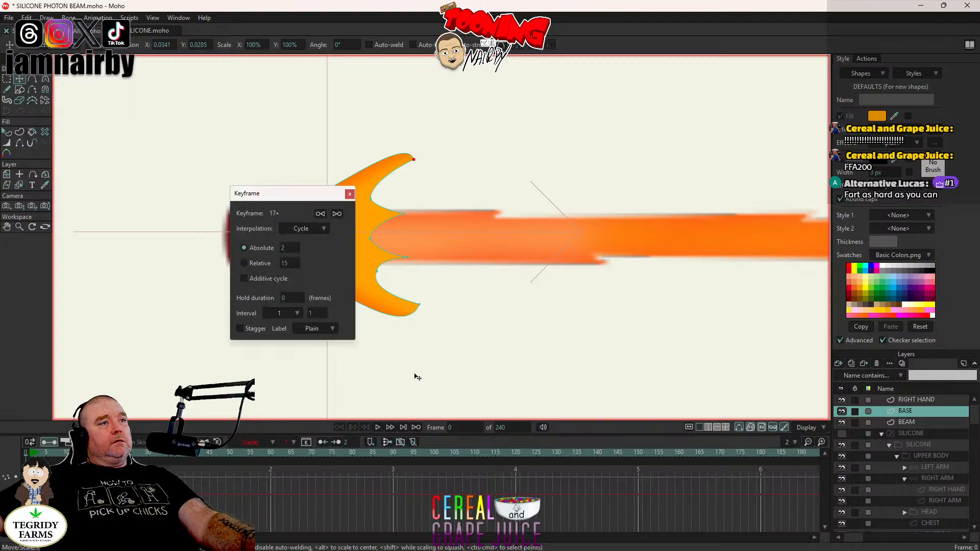
pyautogui.click(349, 194)
# Step: Play the looping flame animation, stop it, return to frame 0 and save the project
pyautogui.click(377, 428)
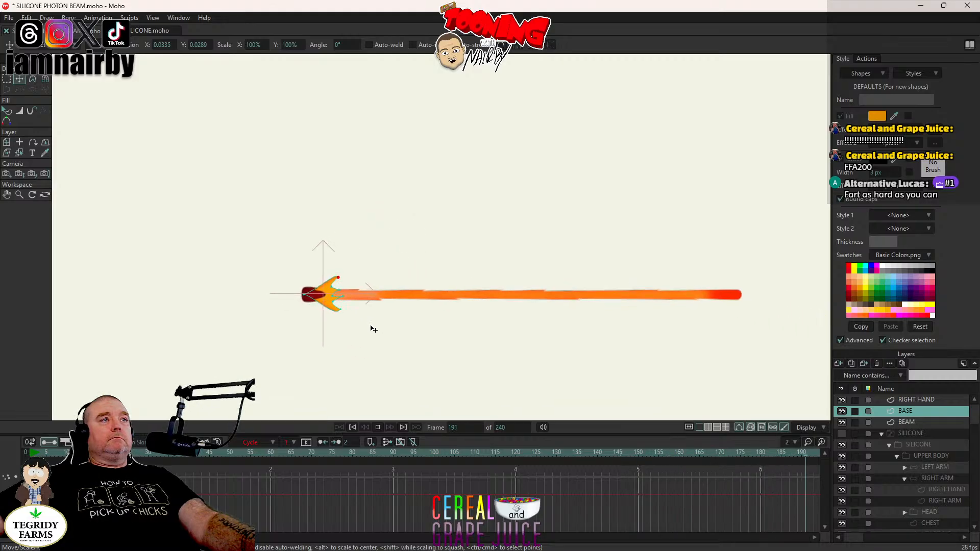
pyautogui.click(378, 427)
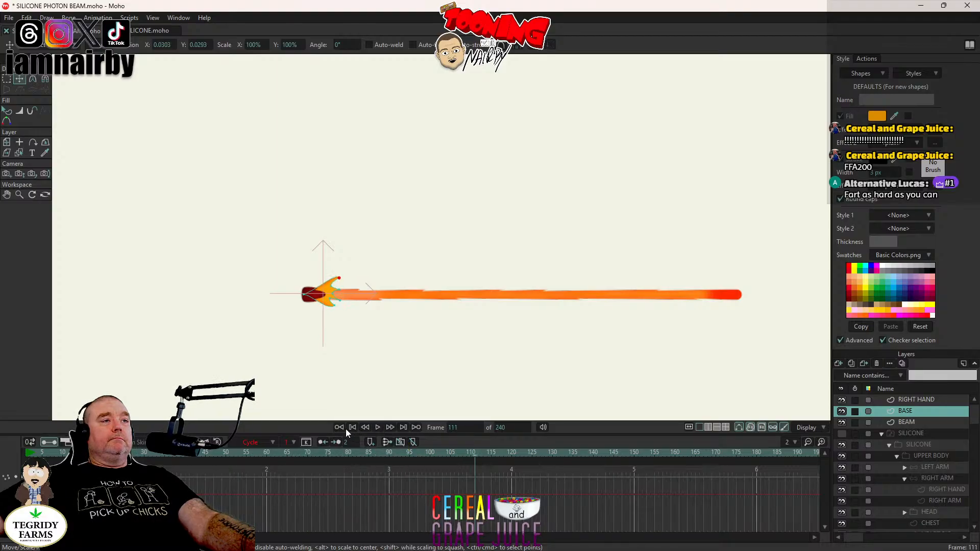
pyautogui.click(352, 427)
pyautogui.hotkey('ctrl', 's')
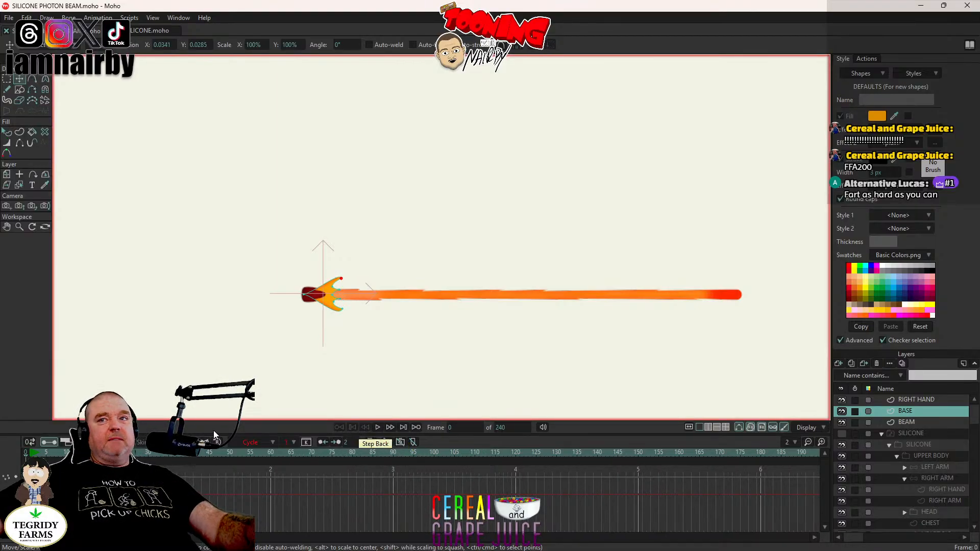
# Step: Switch to the BEAM layer and select all of its points
pyautogui.scroll(3, 332, 285)
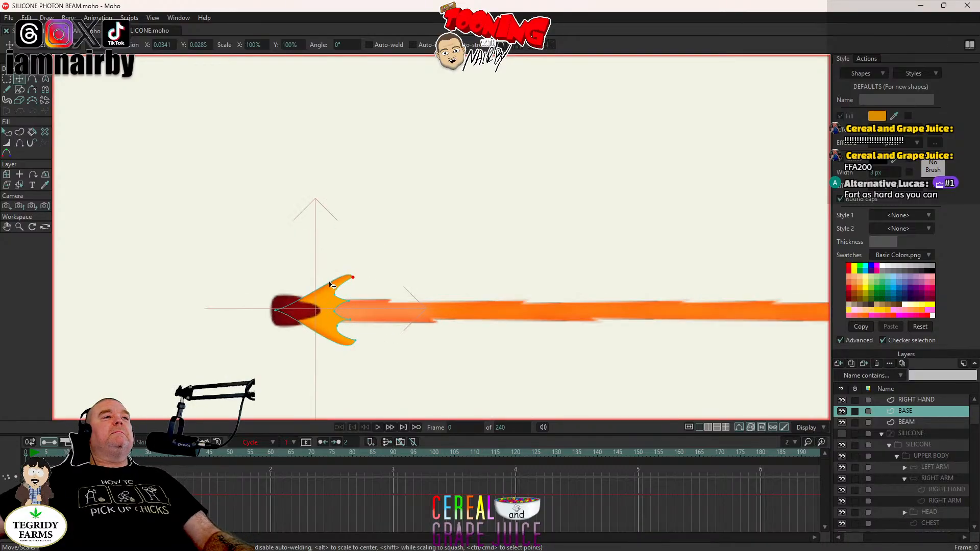
pyautogui.scroll(3, 361, 319)
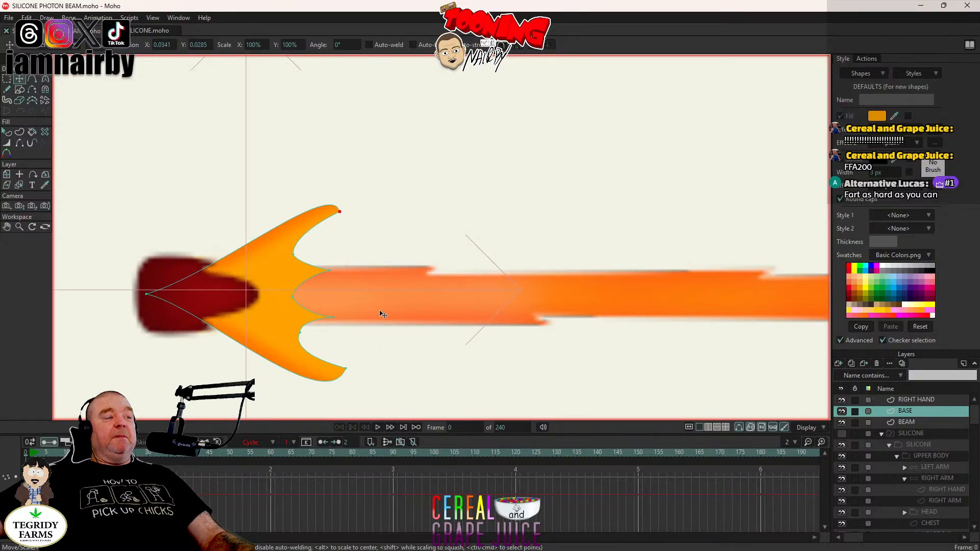
pyautogui.scroll(-3, 388, 301)
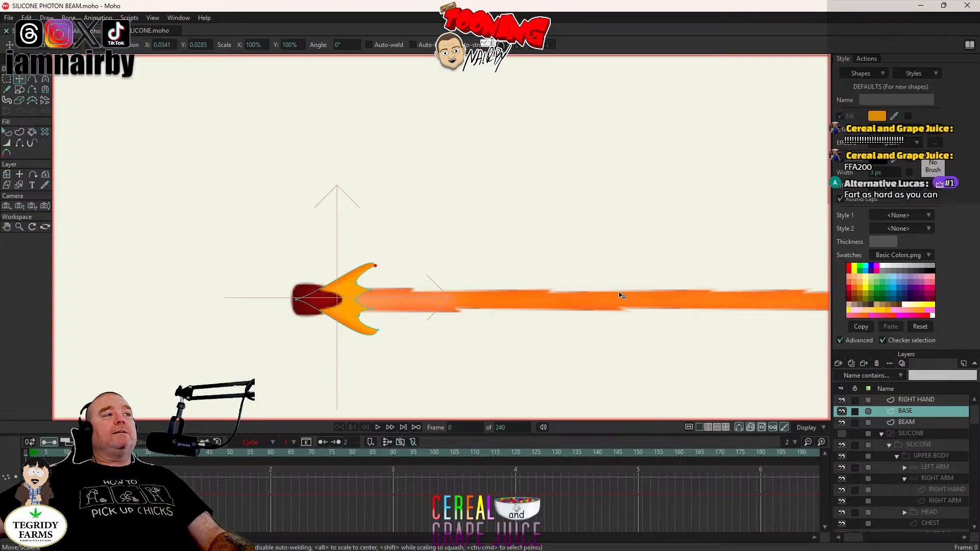
pyautogui.moveTo(622, 296); pyautogui.dragTo(587, 295)
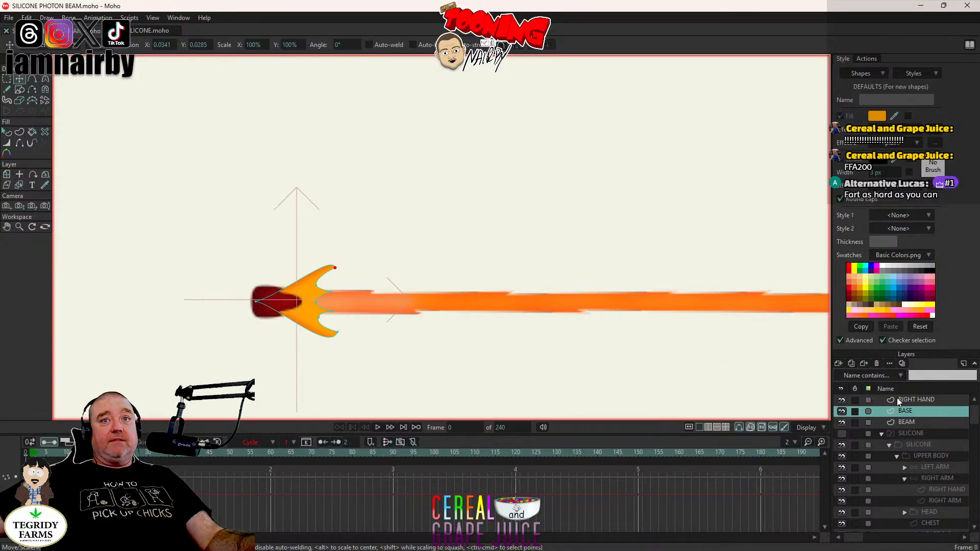
pyautogui.click(911, 423)
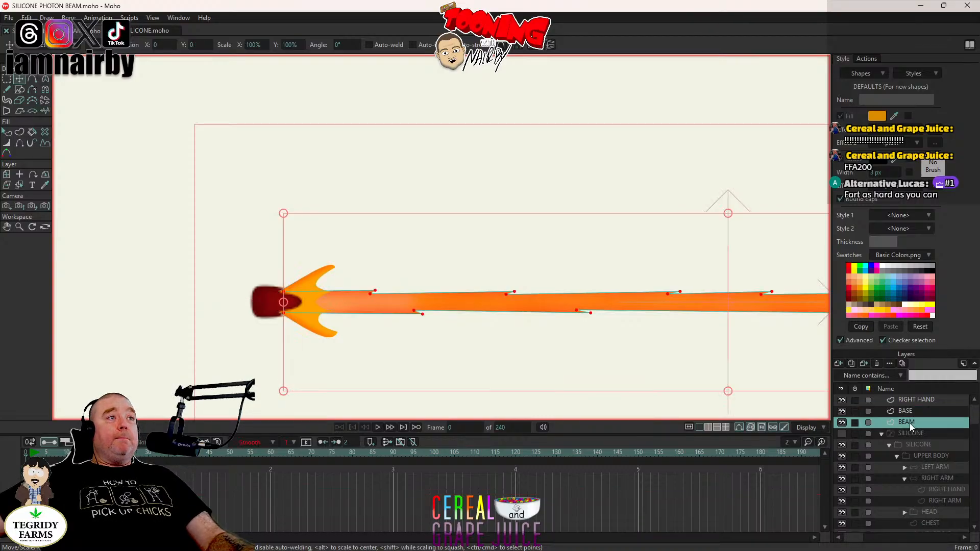
pyautogui.moveTo(495, 260); pyautogui.dragTo(304, 249)
pyautogui.scroll(-5, 517, 295)
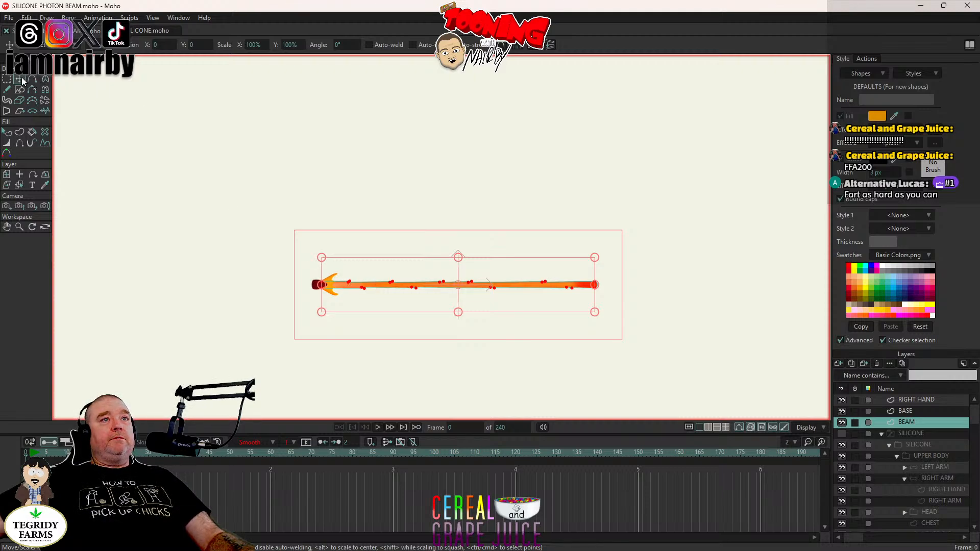
pyautogui.click(26, 18)
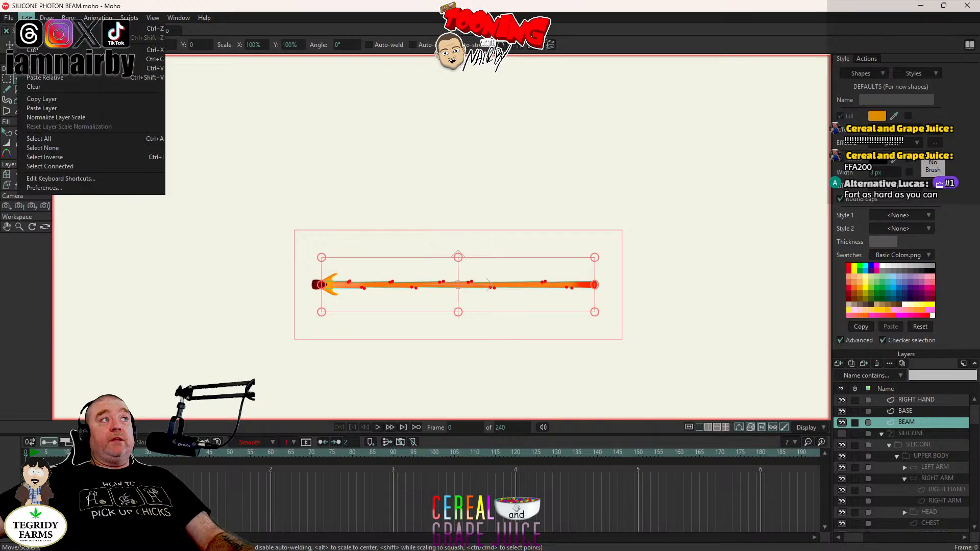
pyautogui.click(59, 146)
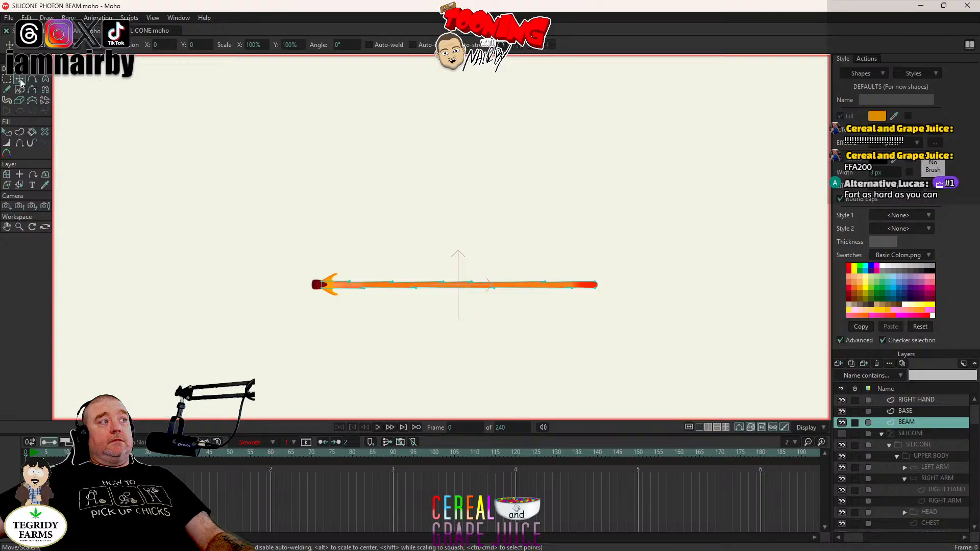
pyautogui.hotkey('ctrl', 'a')
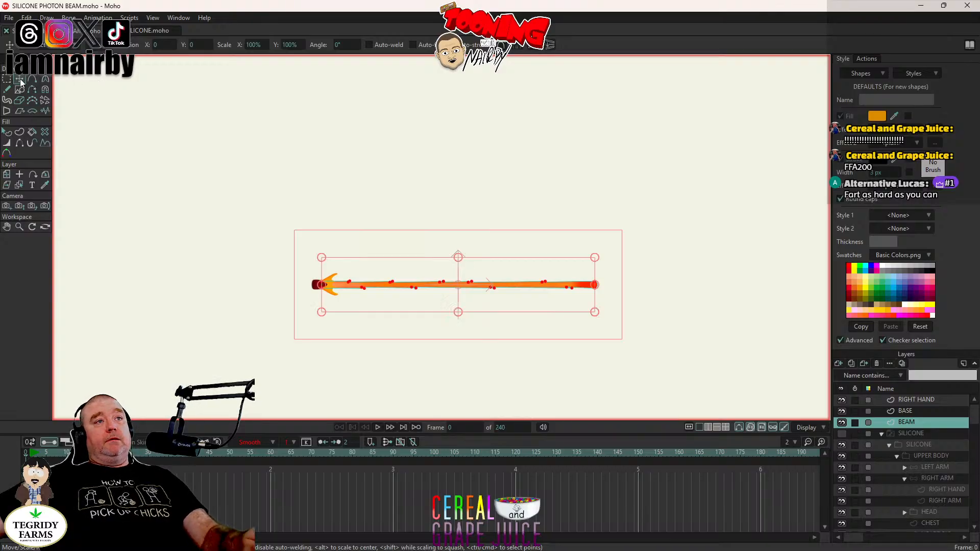
pyautogui.click(20, 80)
pyautogui.scroll(2, 610, 234)
pyautogui.moveTo(586, 315); pyautogui.dragTo(475, 263)
pyautogui.hotkey('ctrl', 'z')
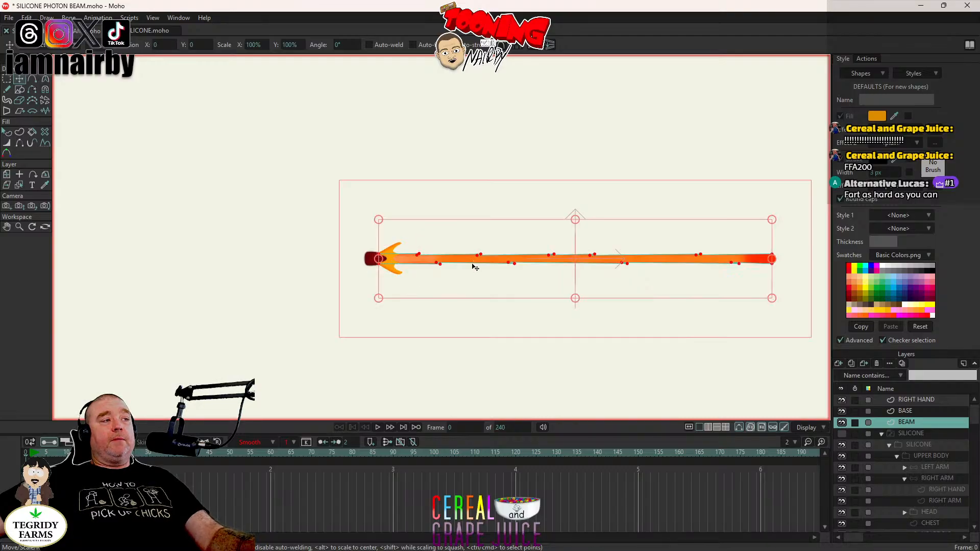
# Step: At frame 1, squash the BEAM's points toward the hand into a short stub and tuck it behind the hand at X -0.3888
pyautogui.click(271, 451)
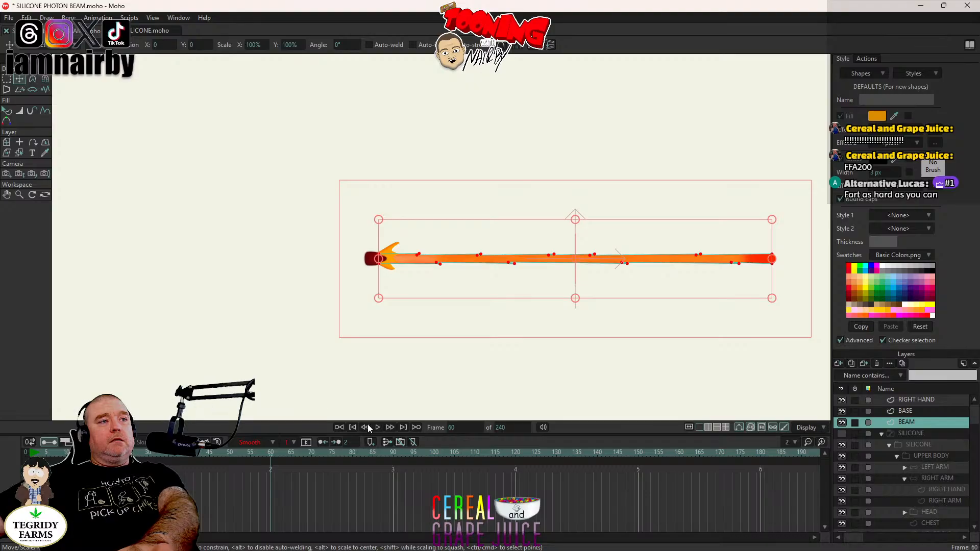
pyautogui.click(352, 428)
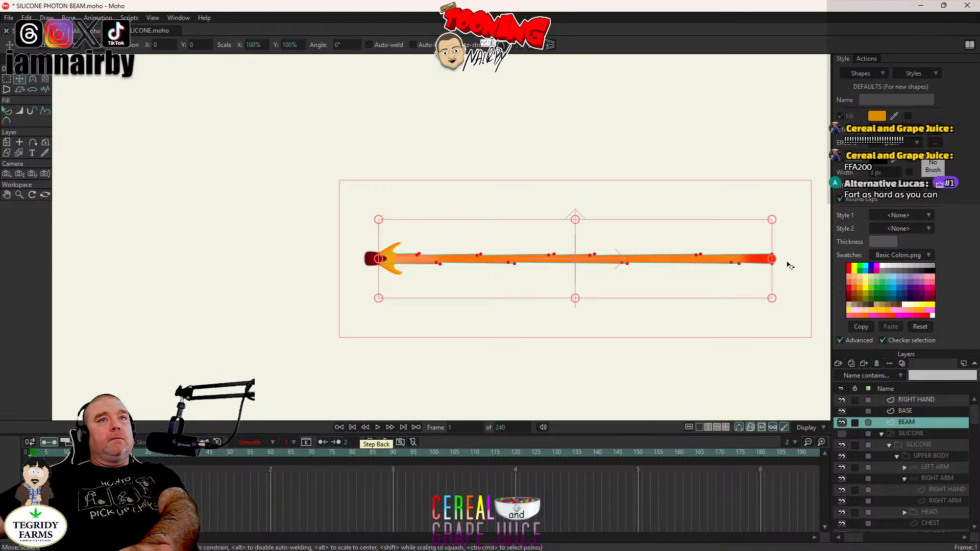
pyautogui.moveTo(773, 262); pyautogui.dragTo(391, 263)
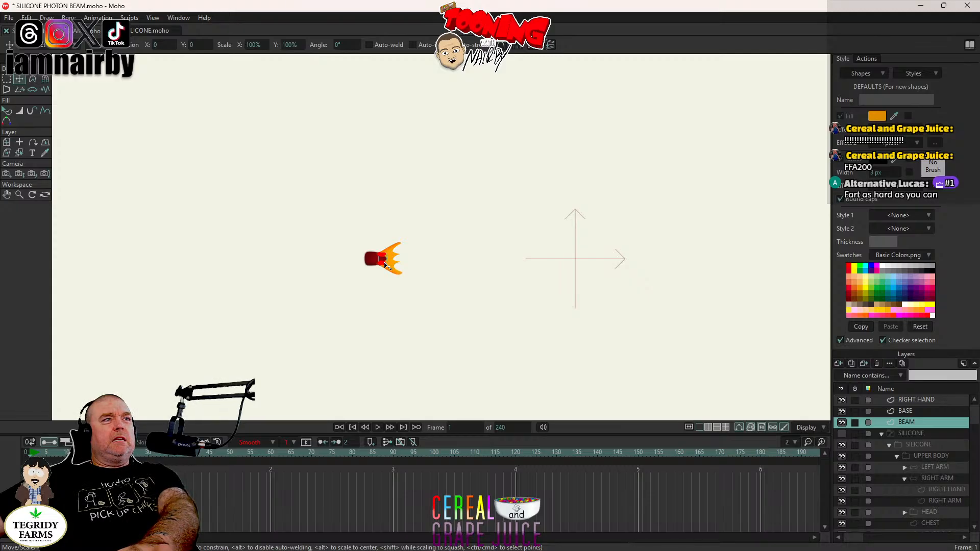
pyautogui.doubleClick(387, 265)
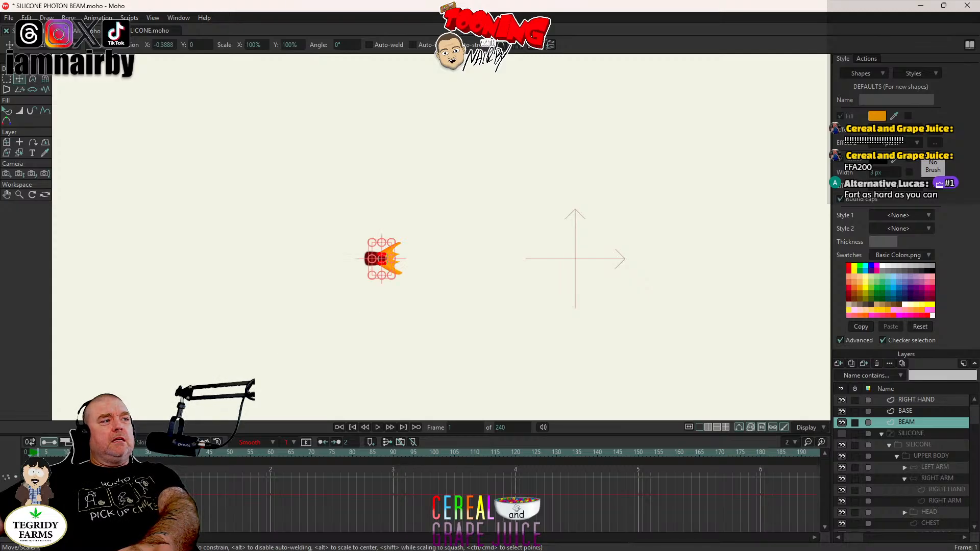
# Step: Keyframe the collapsed BEAM at frame 60 and restore its full-length shape as a keyframe at frame 66
pyautogui.click(271, 453)
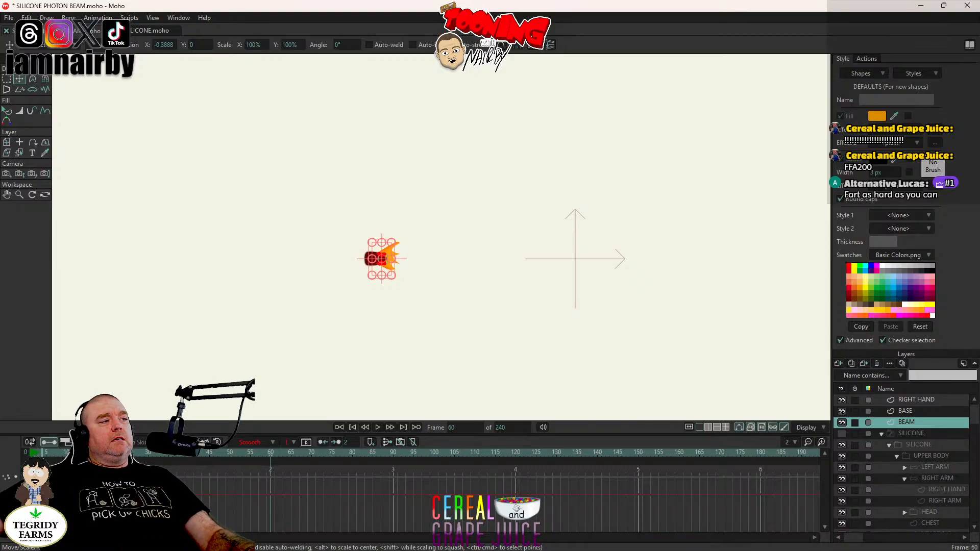
pyautogui.hotkey('ctrl', 'f')
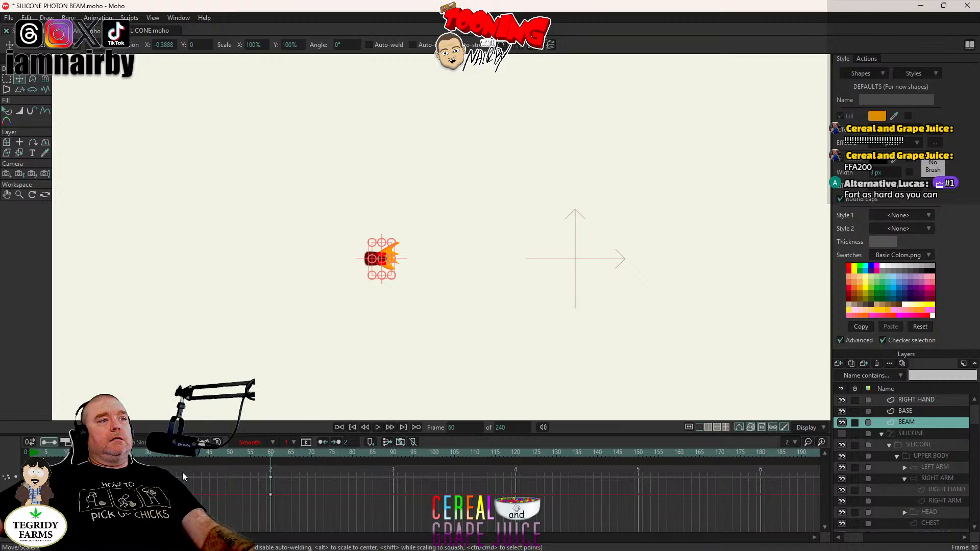
pyautogui.click(293, 455)
pyautogui.hotkey('ctrl', 'v')
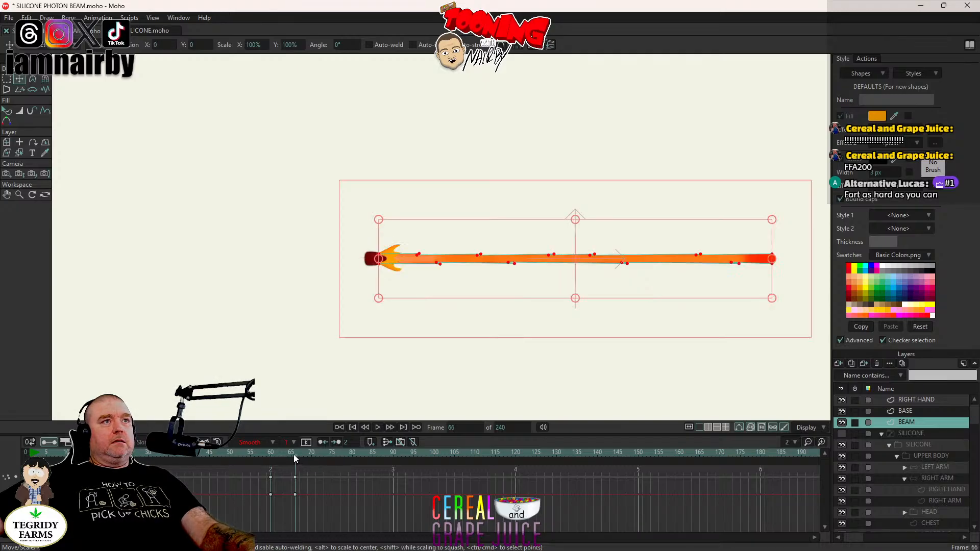
# Step: Play the beam-firing animation from the start without the point handles showing, and stop it after the beam has extended
pyautogui.click(352, 427)
pyautogui.click(377, 428)
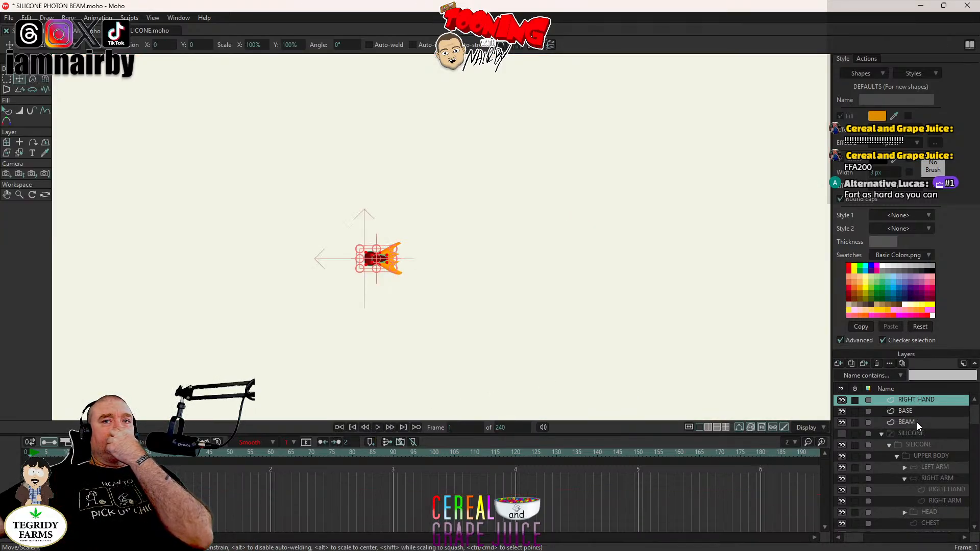
pyautogui.click(911, 434)
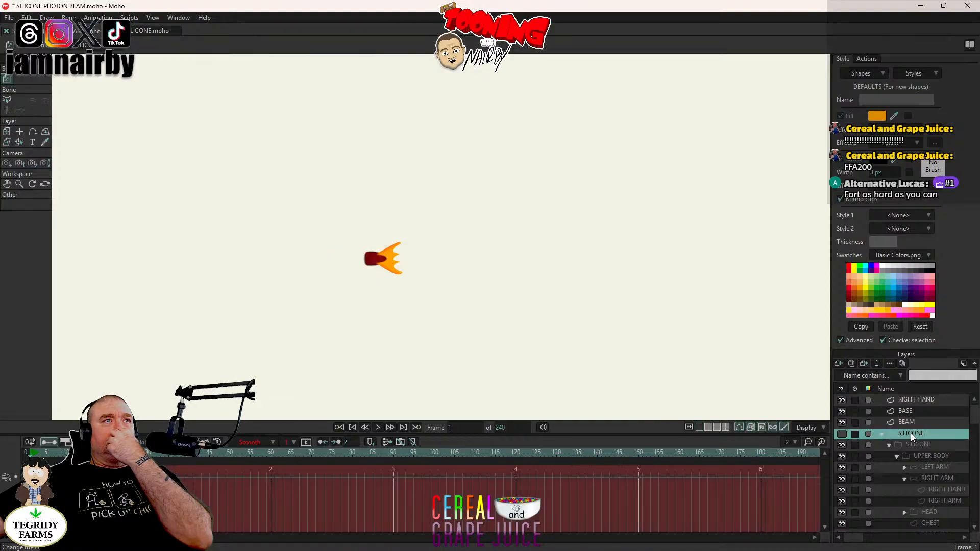
pyautogui.click(379, 428)
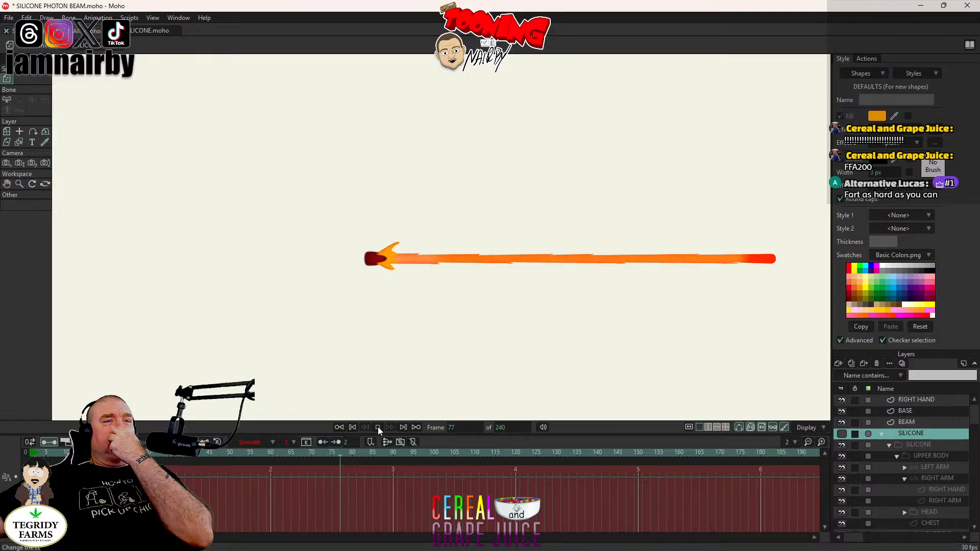
pyautogui.click(378, 427)
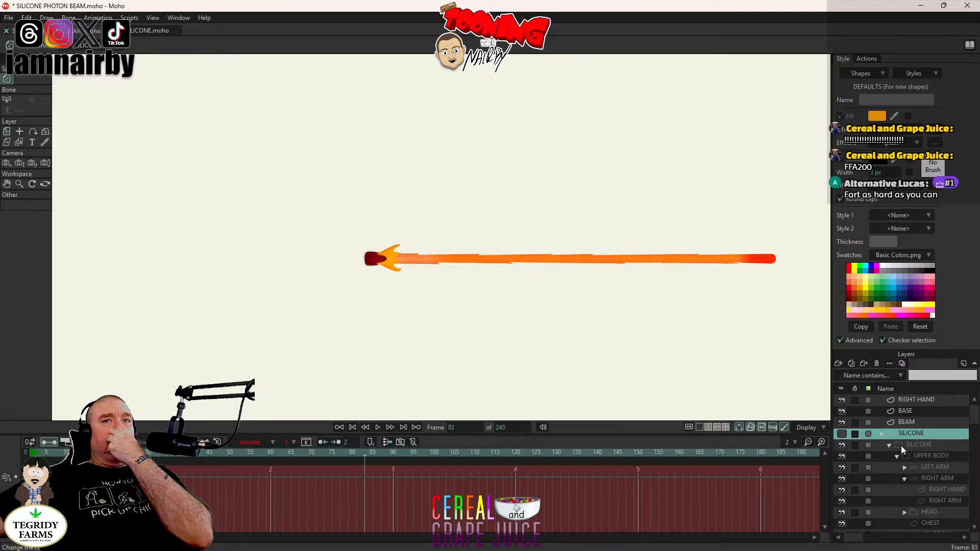
# Step: Move the BEAM's full-length keyframe from frame 66 to frame 64 and preview the faster firing from frame 44
pyautogui.click(908, 422)
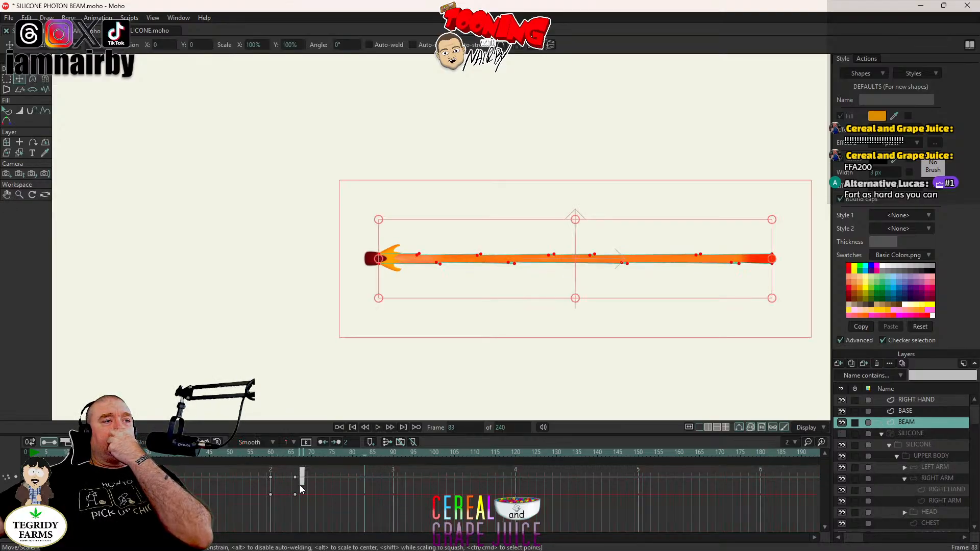
pyautogui.moveTo(295, 494); pyautogui.dragTo(287, 494)
pyautogui.click(204, 453)
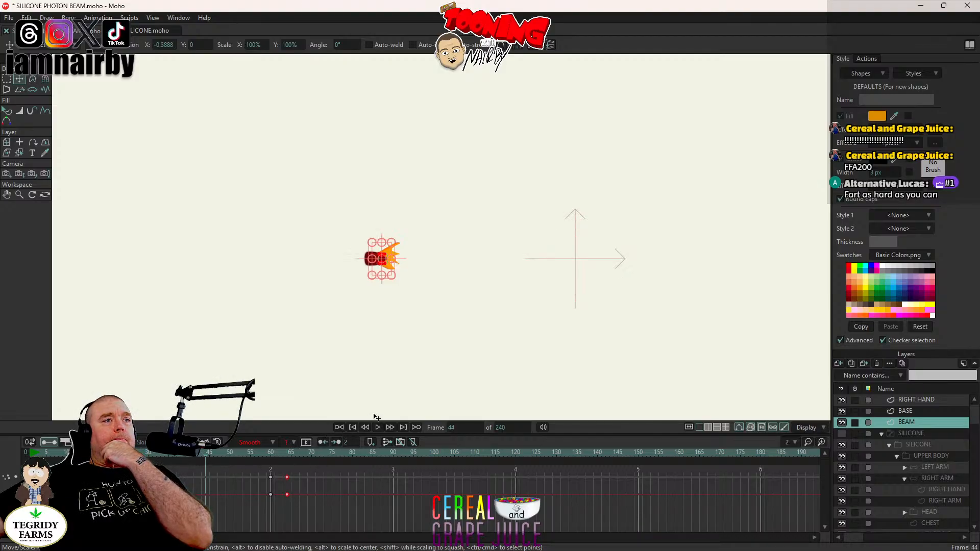
pyautogui.click(377, 427)
pyautogui.click(378, 428)
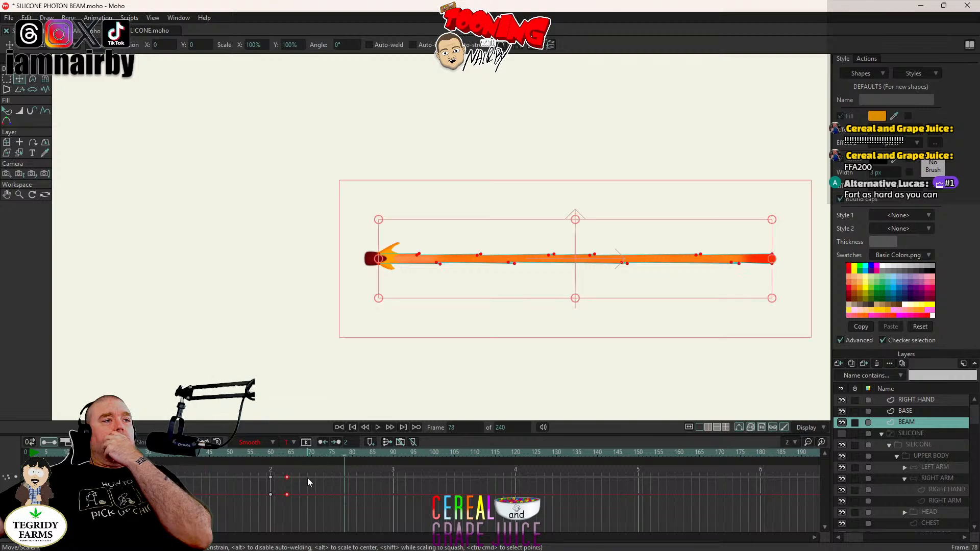
# Step: Move the BEAM's full-length keyframe one frame earlier to frame 63 and preview the firing from frame 49
pyautogui.moveTo(286, 494); pyautogui.dragTo(283, 496)
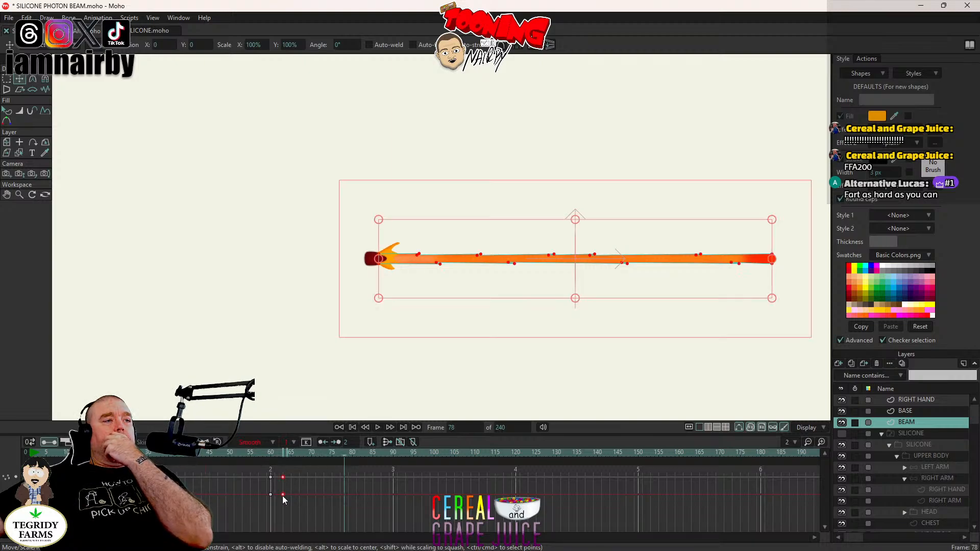
pyautogui.click(226, 453)
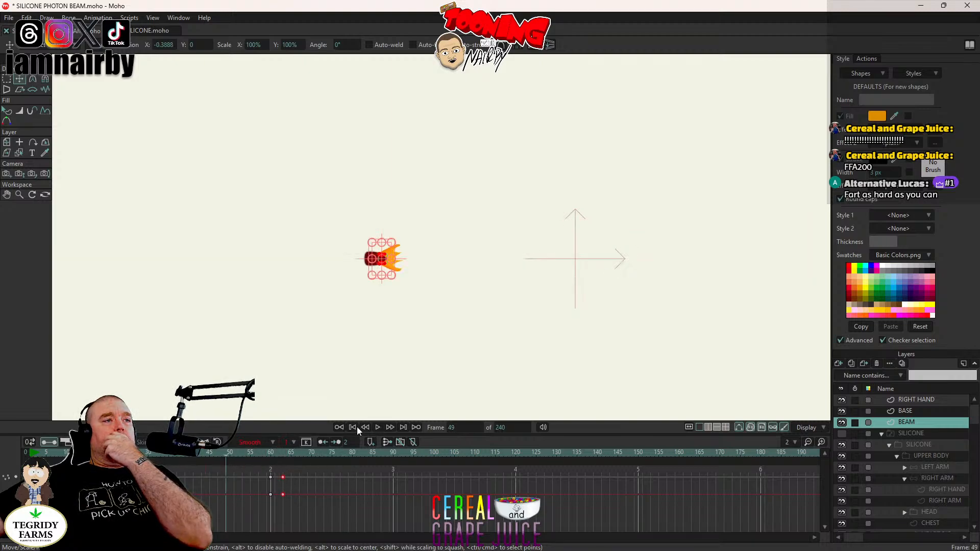
pyautogui.click(377, 427)
pyautogui.click(376, 427)
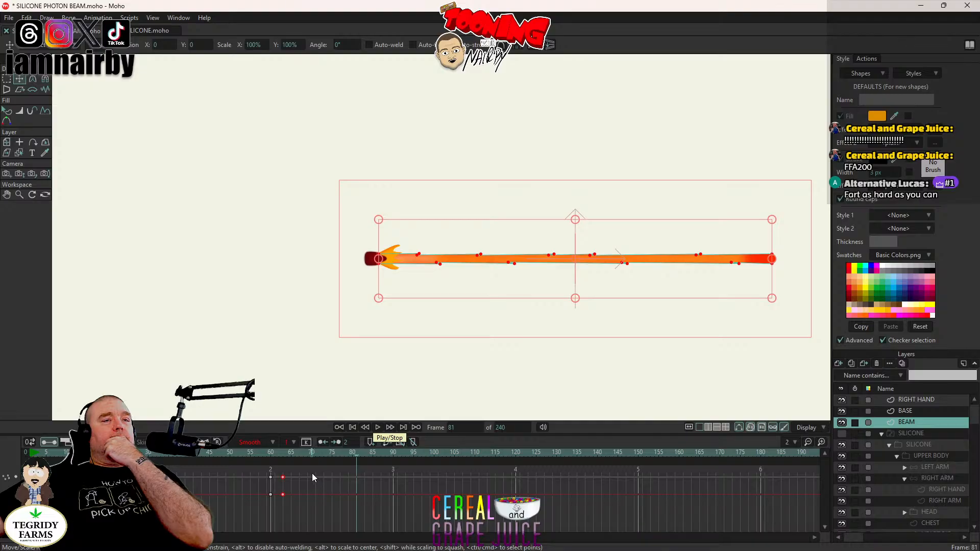
# Step: Render a preview of frame 81 with the beam fully extended, and close the render window
pyautogui.hotkey('ctrl', 'r')
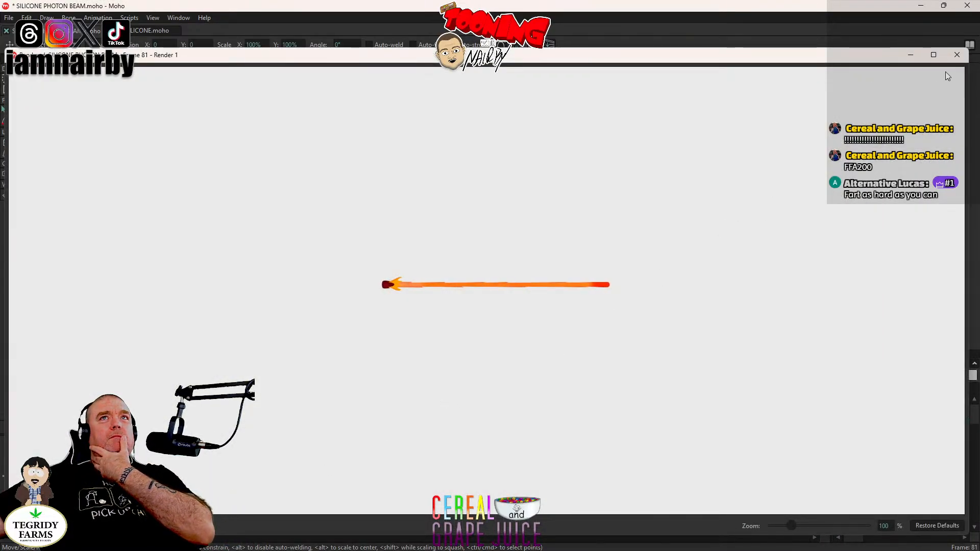
pyautogui.click(958, 55)
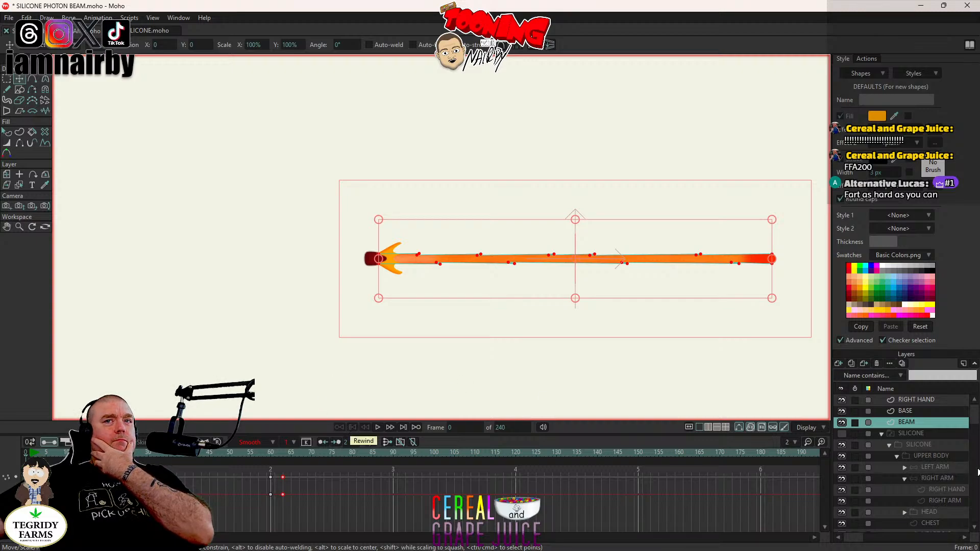
# Step: Collapse the SILICONE layer group and delete the BEAM layer's keyframes at frames 60 and 63
pyautogui.click(882, 434)
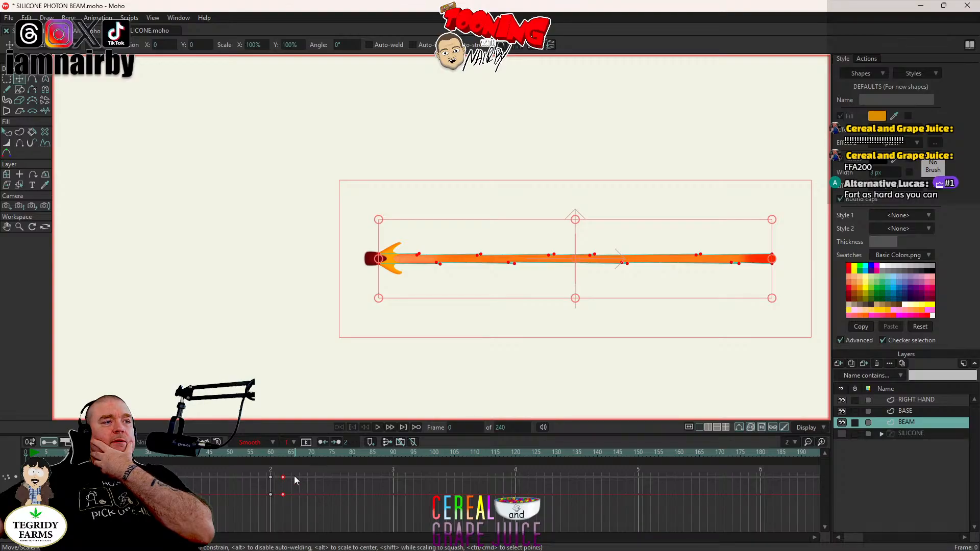
pyautogui.moveTo(294, 476); pyautogui.dragTo(221, 497)
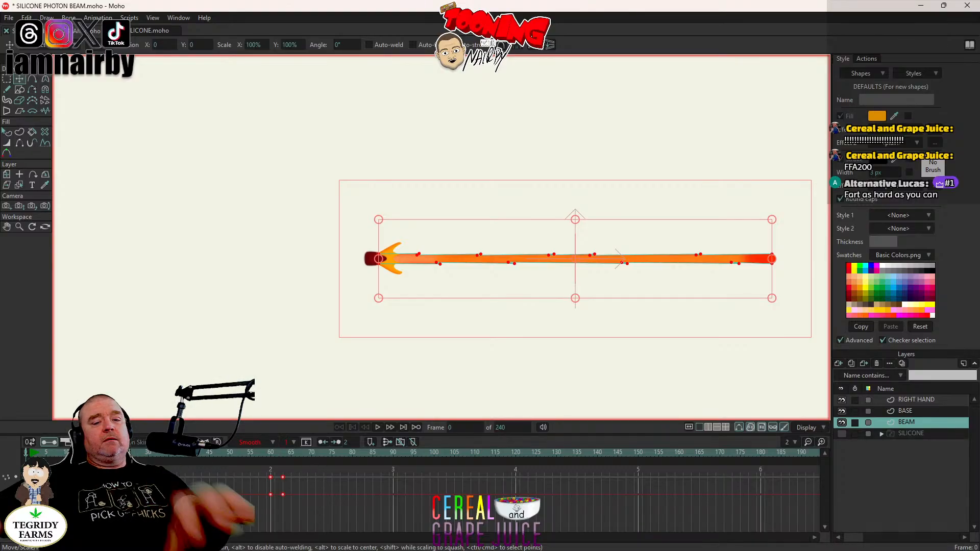
pyautogui.press('Delete')
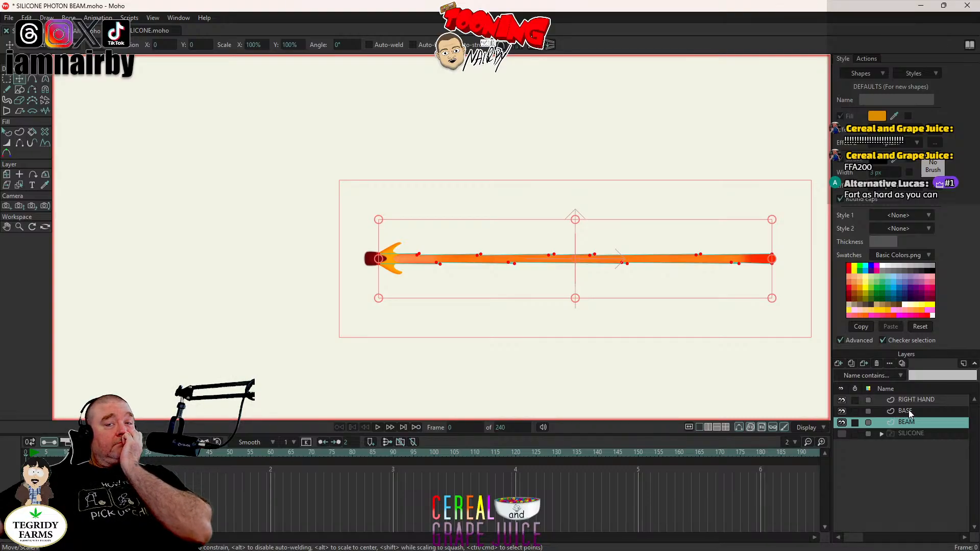
# Step: Delete the RIGHT HAND layer above BASE from the project
pyautogui.click(923, 400)
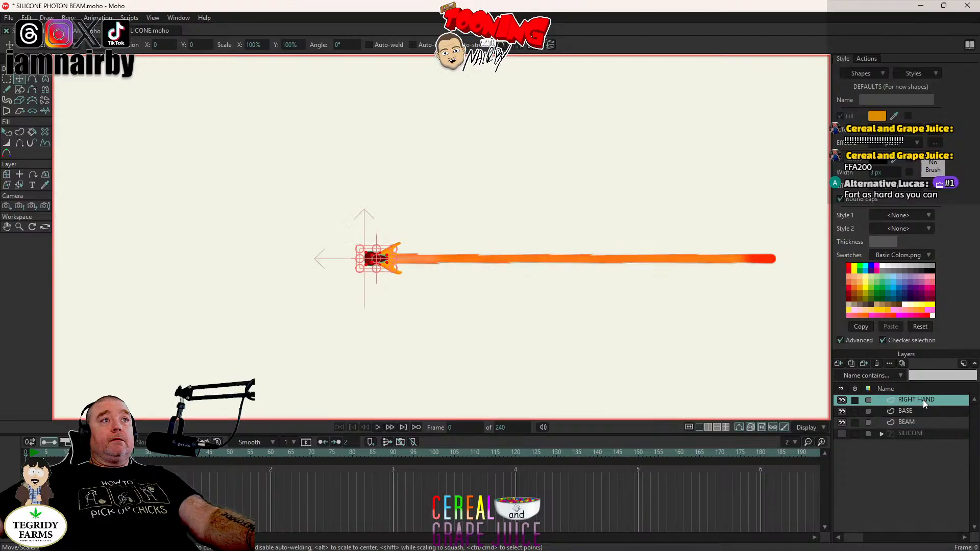
pyautogui.click(921, 414)
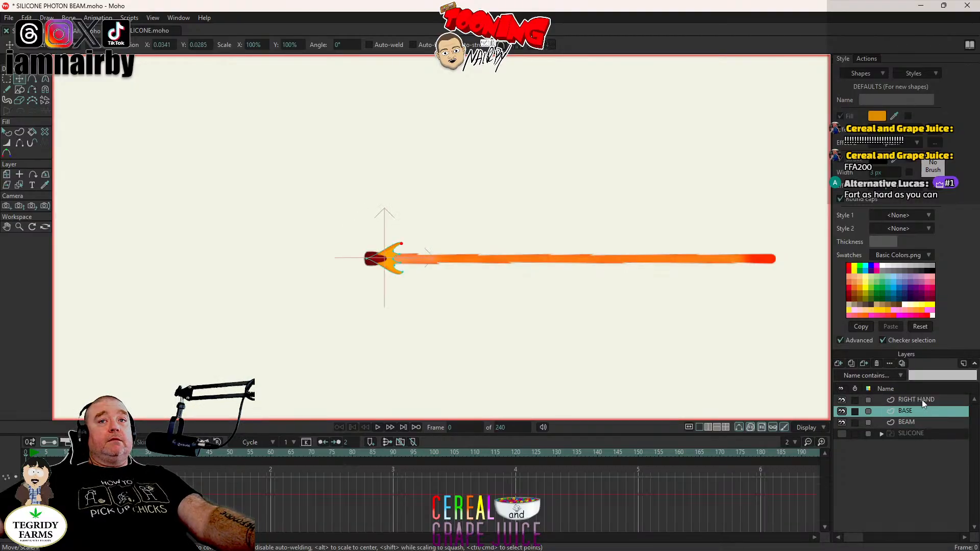
pyautogui.click(922, 400)
pyautogui.click(879, 363)
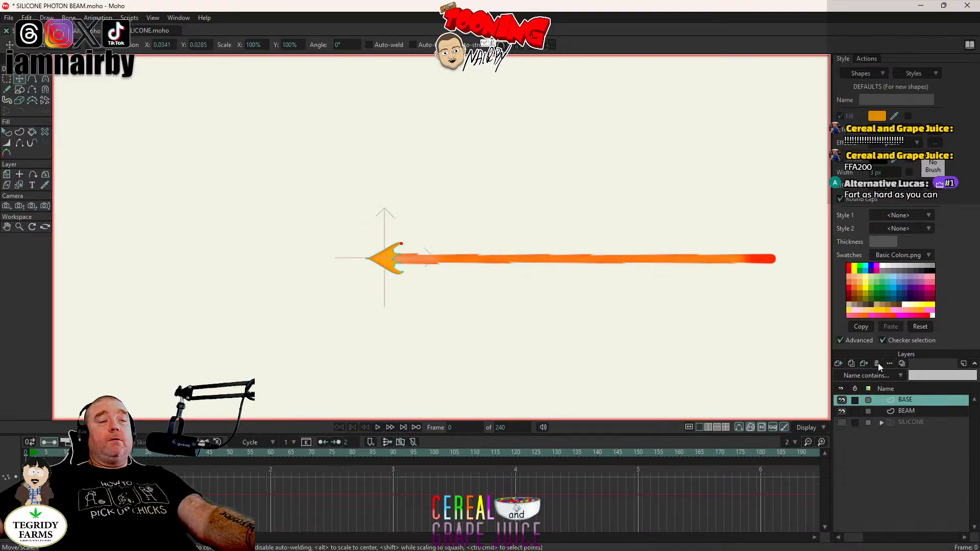
# Step: Select the BASE and BEAM layers together and play the animation briefly to check the flame and beam without the hand
pyautogui.keyDown('ctrl'); pyautogui.click(908, 411); pyautogui.keyUp('ctrl')
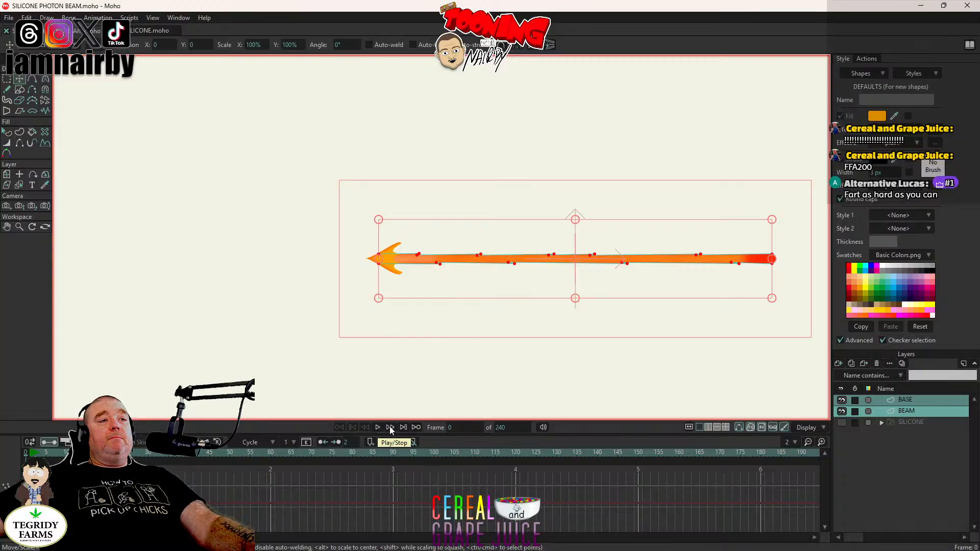
pyautogui.click(378, 428)
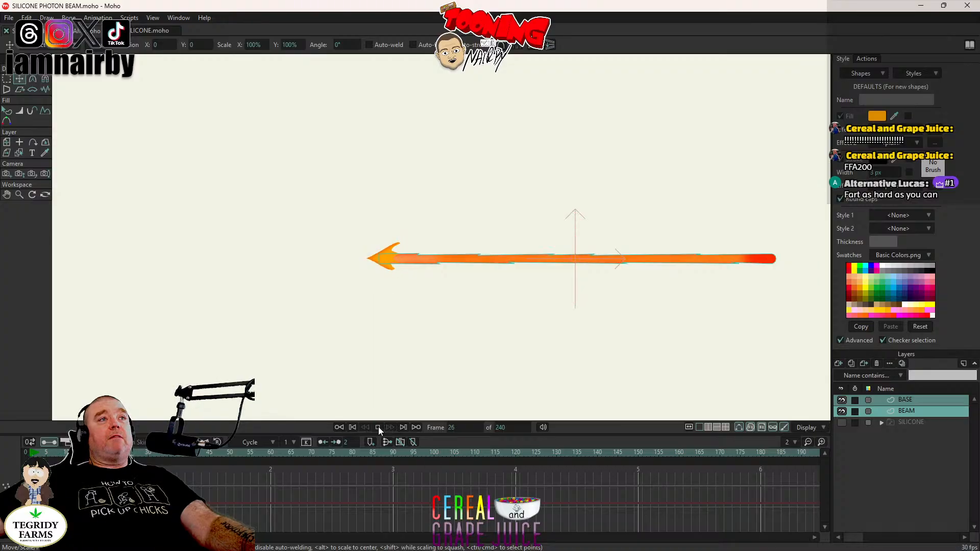
pyautogui.click(379, 427)
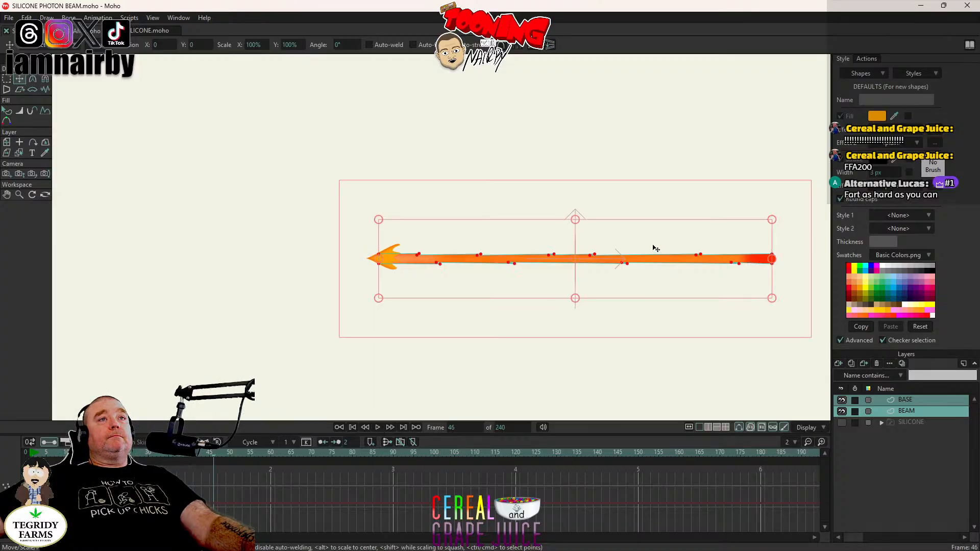
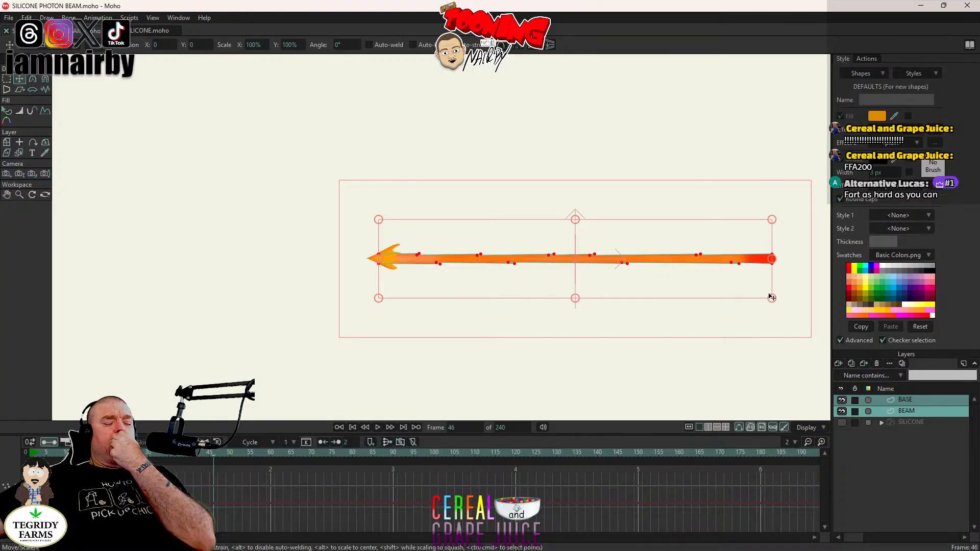
# Step: Open the recent project 7175.moho, collapse its 7175 character group and copy that whole layer
pyautogui.click(10, 19)
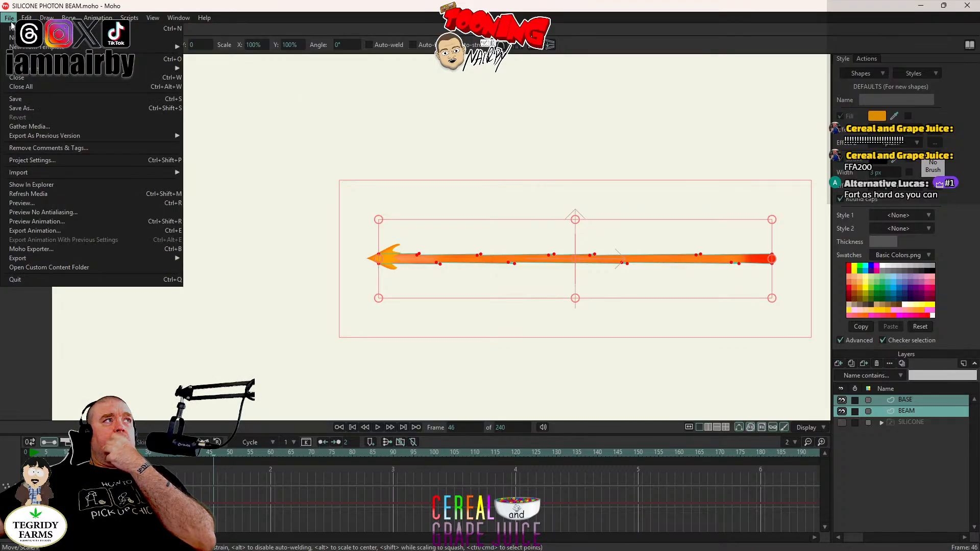
pyautogui.moveTo(103, 69)
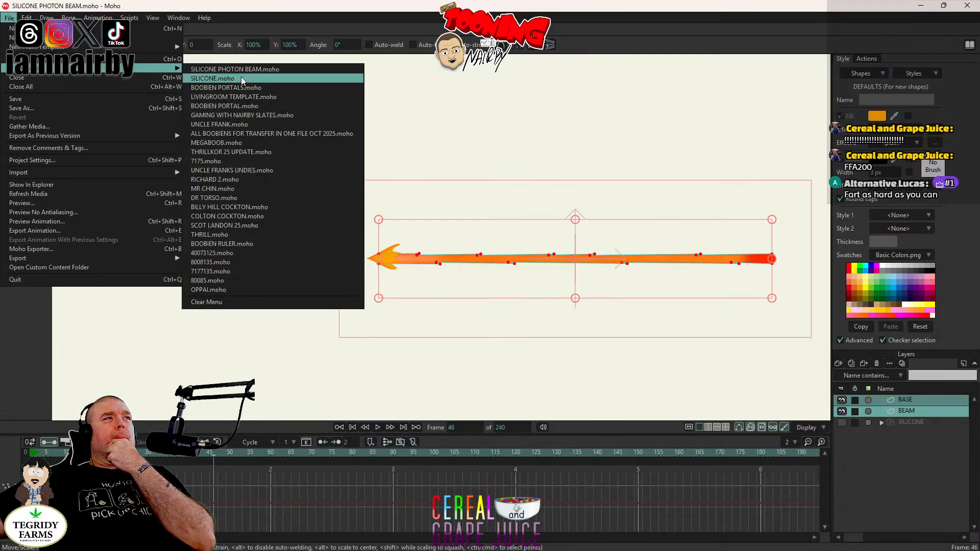
pyautogui.click(206, 162)
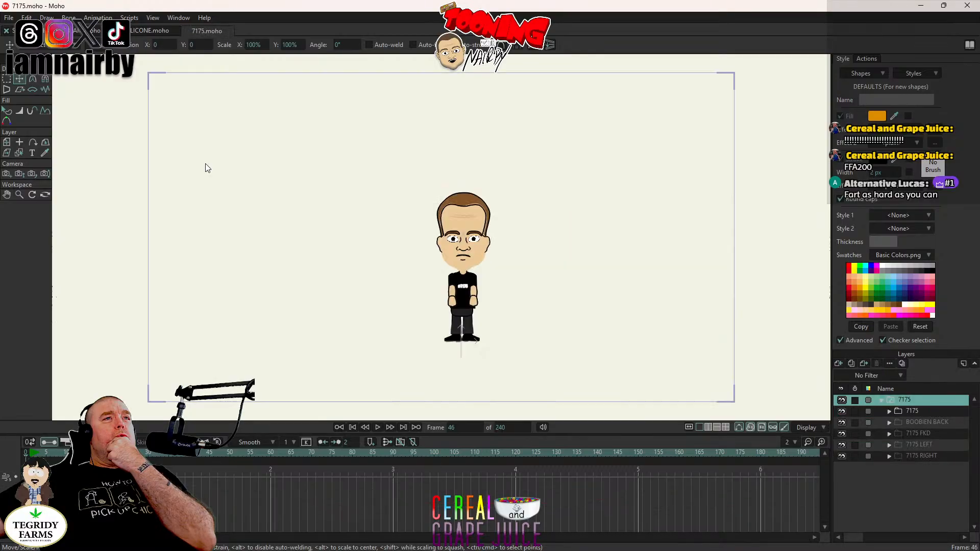
pyautogui.click(881, 401)
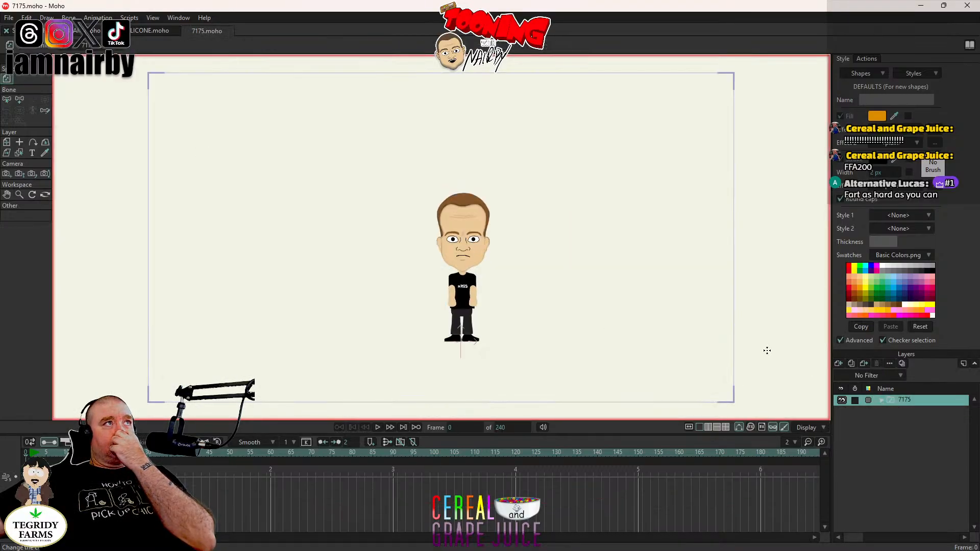
pyautogui.click(27, 18)
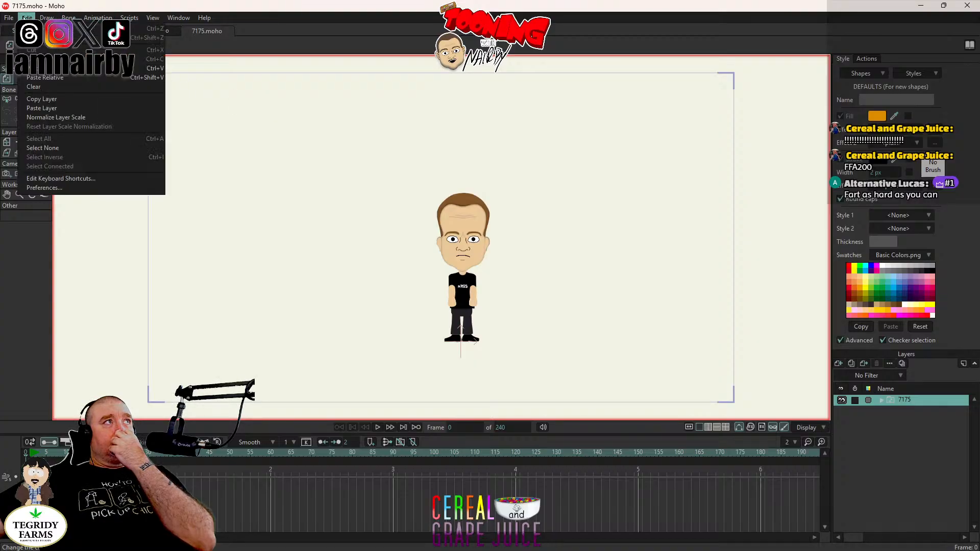
pyautogui.click(49, 99)
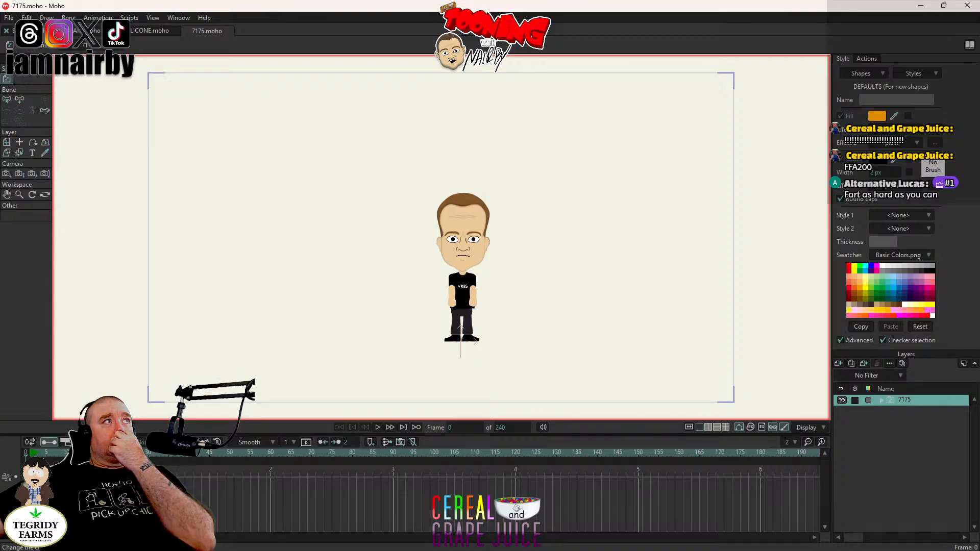
# Step: Switch back to SILICONE PHOTON BEAM.moho and paste the copied 7175 character layer into it
pyautogui.click(148, 31)
pyautogui.click(26, 18)
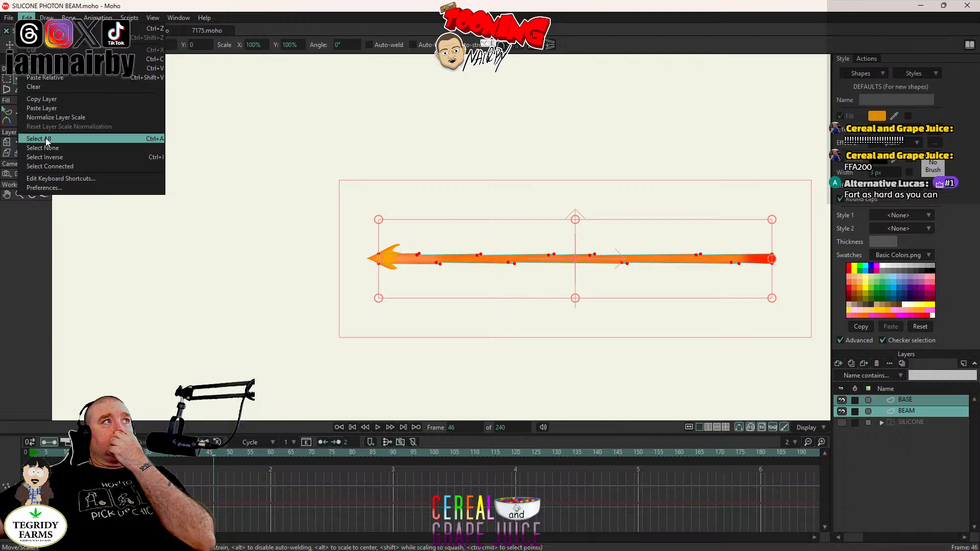
pyautogui.click(53, 108)
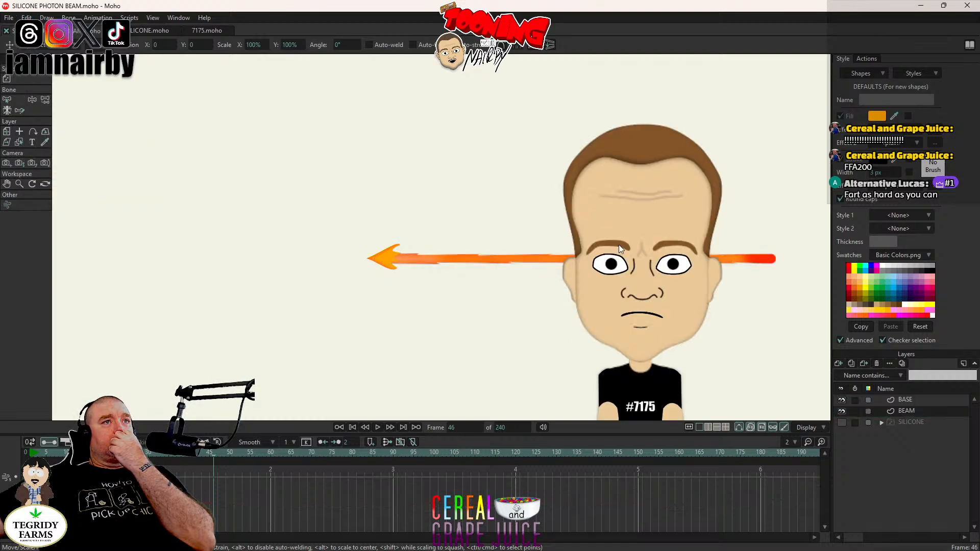
pyautogui.scroll(-5, 191, 232)
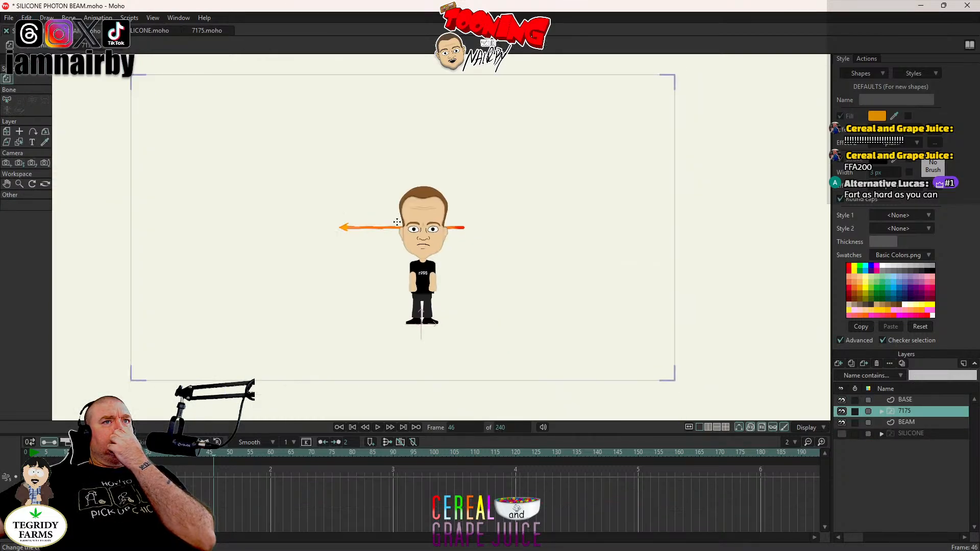
pyautogui.click(6, 131)
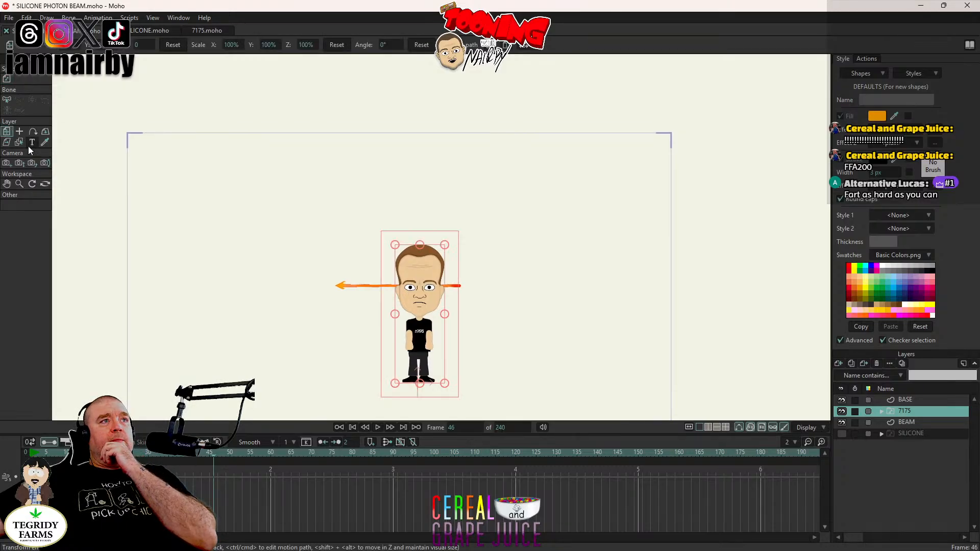
pyautogui.moveTo(120, 258); pyautogui.dragTo(193, 234)
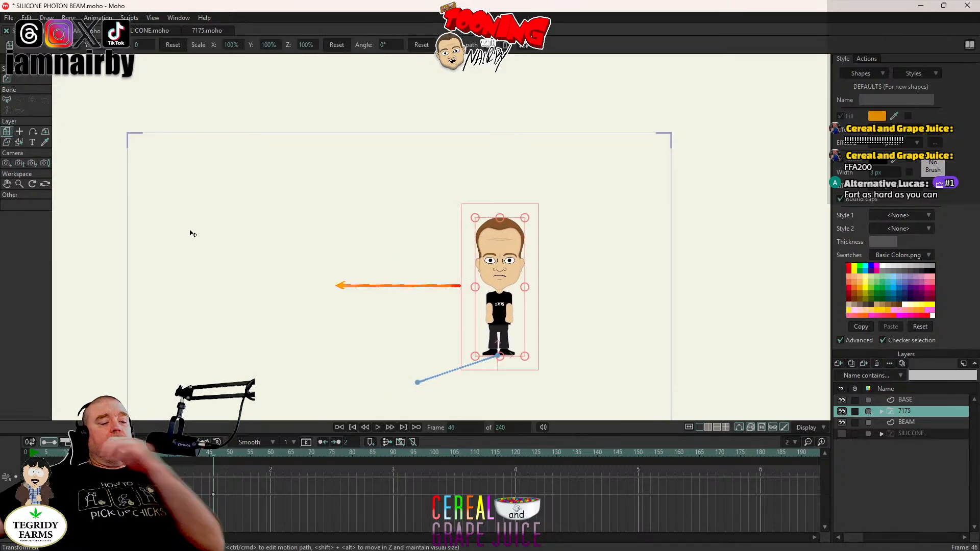
pyautogui.hotkey('ctrl', 'z')
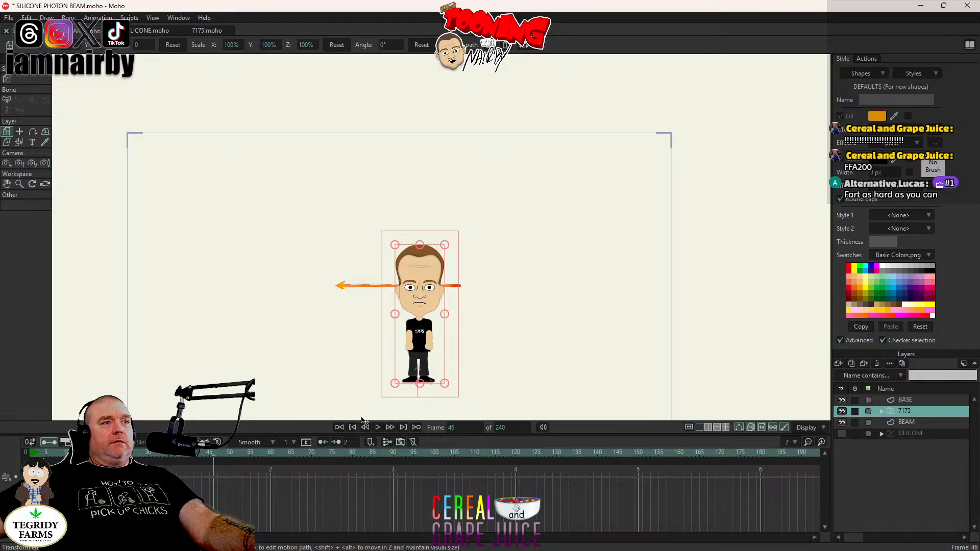
# Step: At frame 0, move the 7175 character to the beam's red end and place its layer directly below BEAM
pyautogui.click(353, 428)
pyautogui.moveTo(276, 333); pyautogui.dragTo(333, 287)
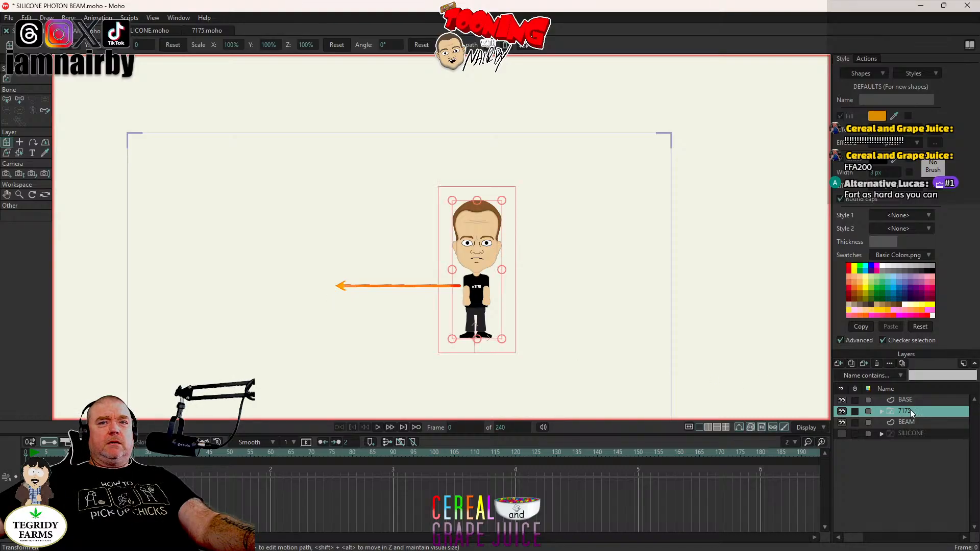
pyautogui.moveTo(911, 409); pyautogui.dragTo(924, 428)
# Step: Shift the 7175 character so the beam's red tip hits its torso, saving the project while adjusting
pyautogui.moveTo(684, 344)
pyautogui.mouseDown()
pyautogui.moveTo(656, 339)
pyautogui.moveTo(686, 346)
pyautogui.mouseUp()
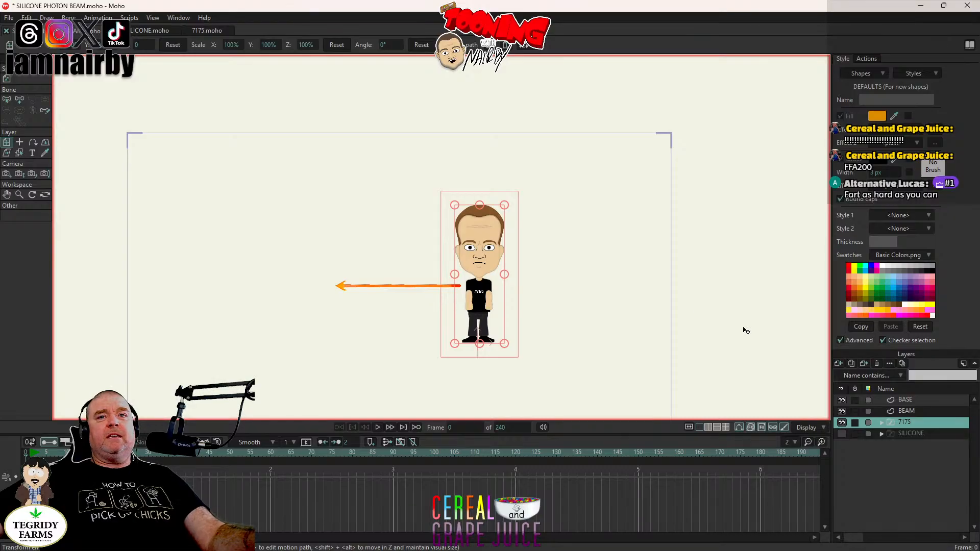
pyautogui.hotkey('ctrl', 's')
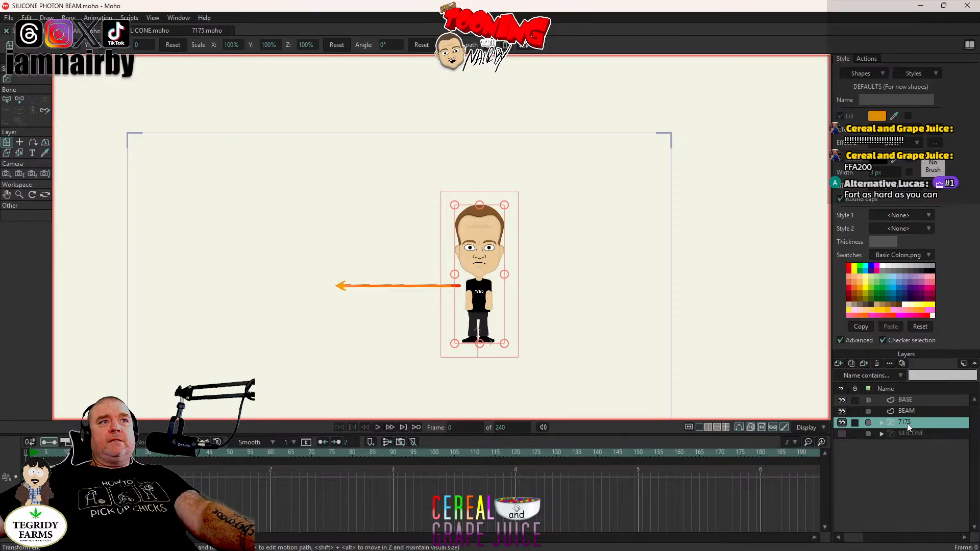
pyautogui.moveTo(475, 291); pyautogui.dragTo(462, 289)
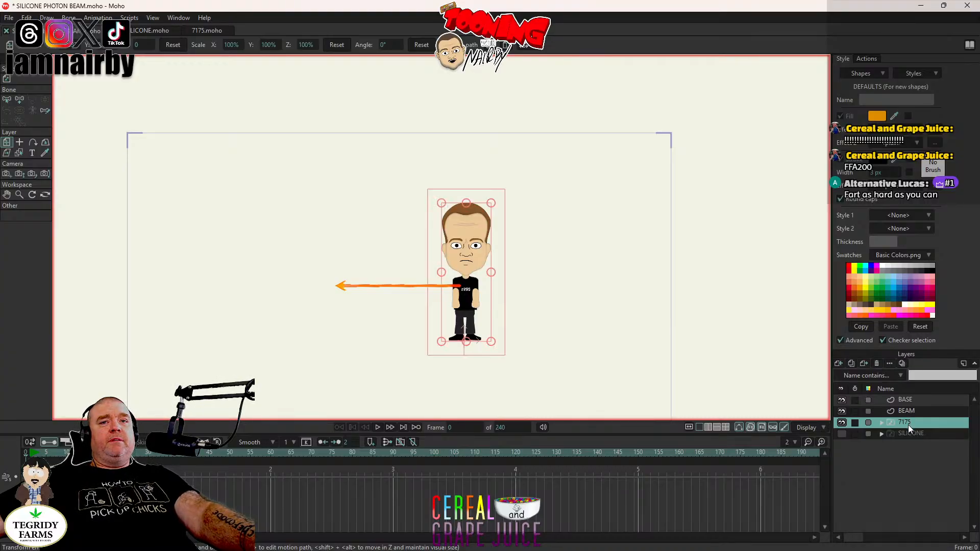
# Step: Add a new vector layer above the 7175 layer and name it BLAST
pyautogui.click(838, 365)
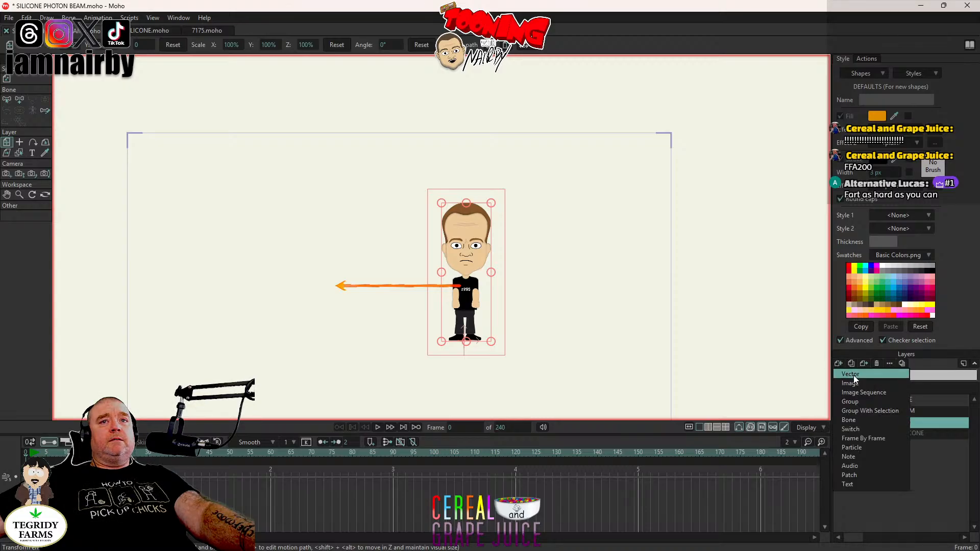
pyautogui.click(854, 375)
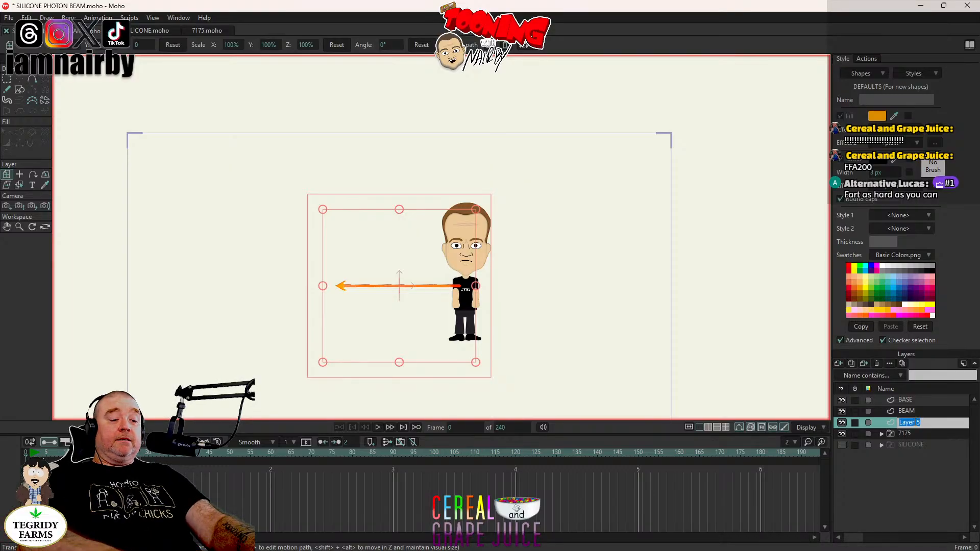
pyautogui.write('BL')
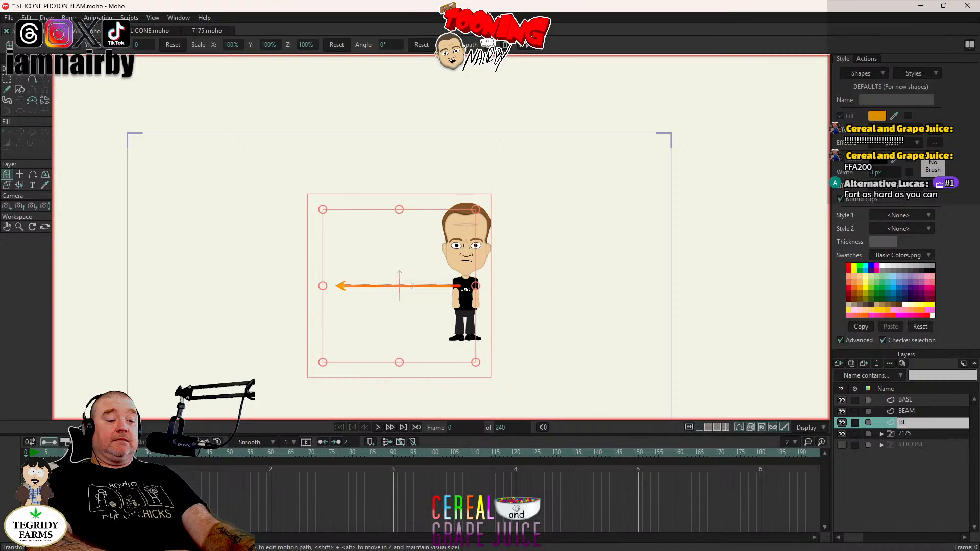
pyautogui.write('AST')
pyautogui.press('Return')
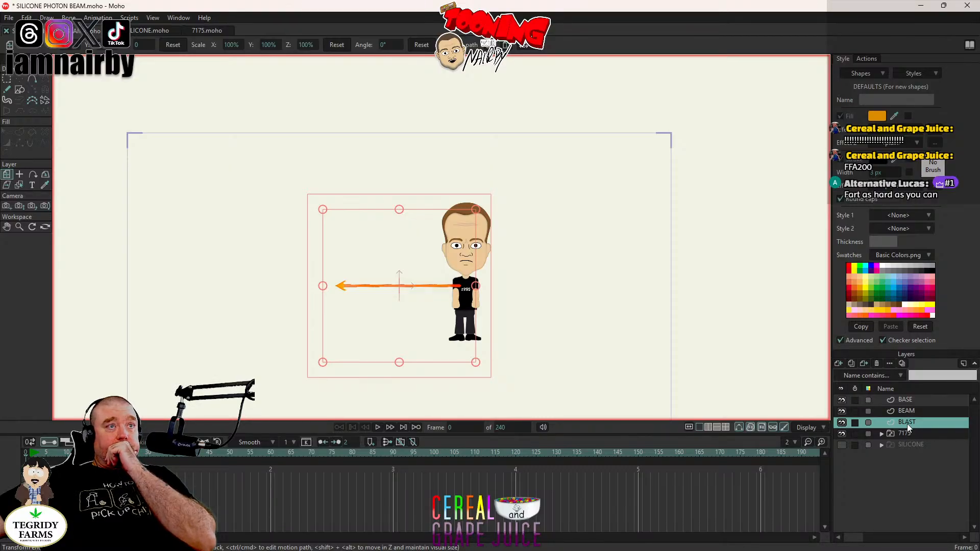
# Step: Reset the 7175 layer's position to its default
pyautogui.click(905, 434)
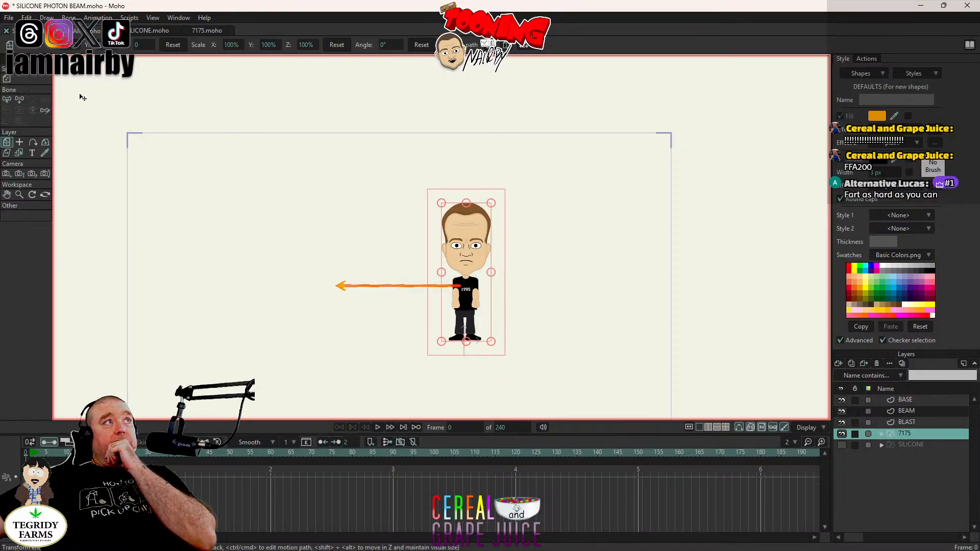
pyautogui.click(177, 43)
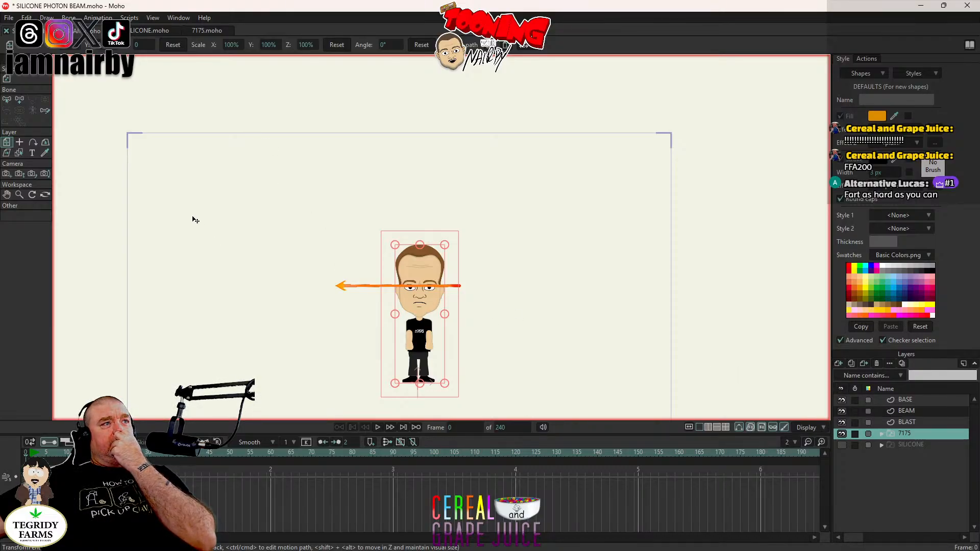
pyautogui.scroll(-3, 199, 225)
pyautogui.scroll(2, 271, 271)
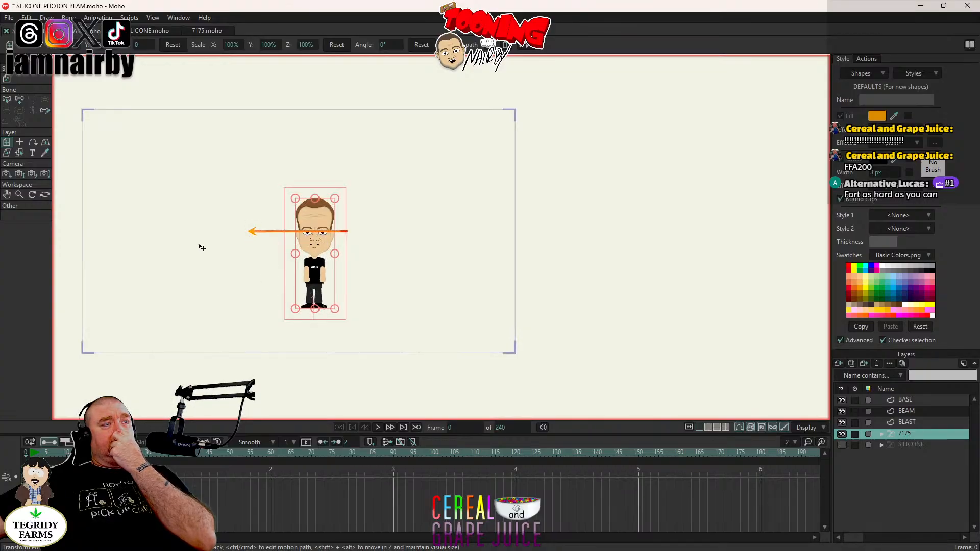
pyautogui.click(20, 175)
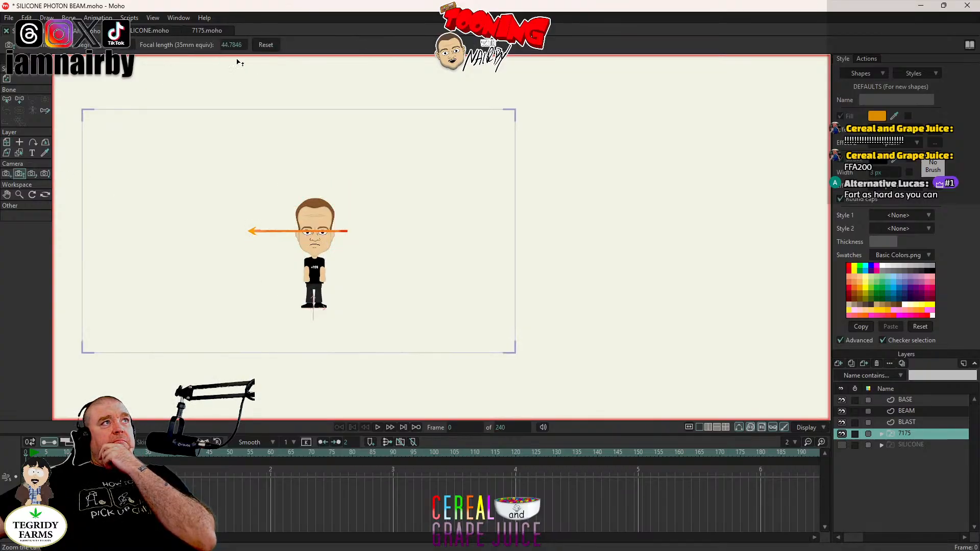
pyautogui.click(7, 173)
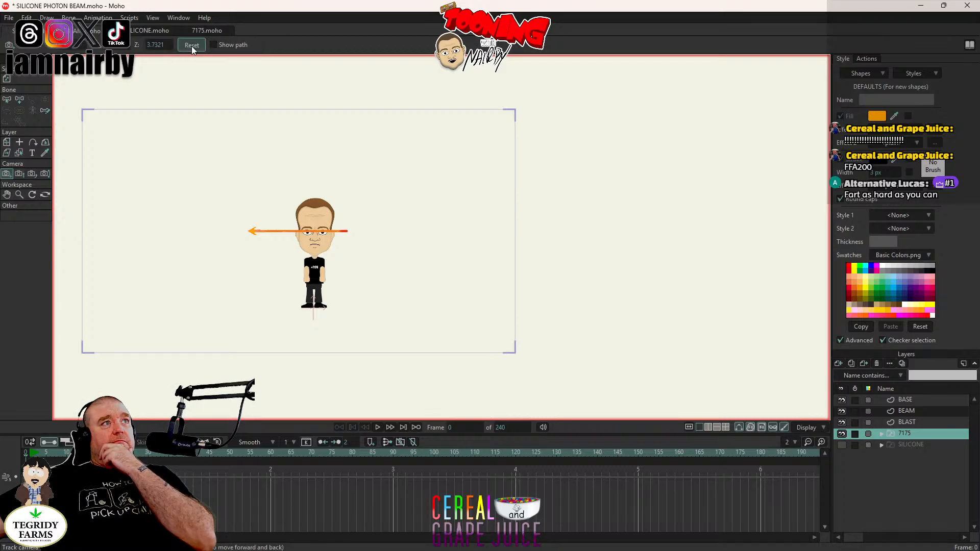
pyautogui.click(6, 143)
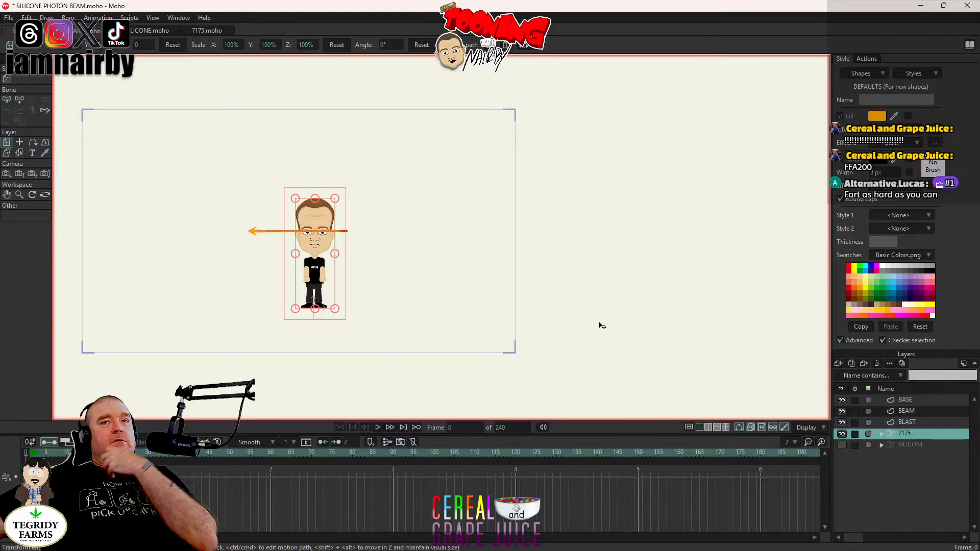
# Step: Draw an orange filled rectangle on the BLAST layer that fully covers the 7175 character
pyautogui.click(914, 422)
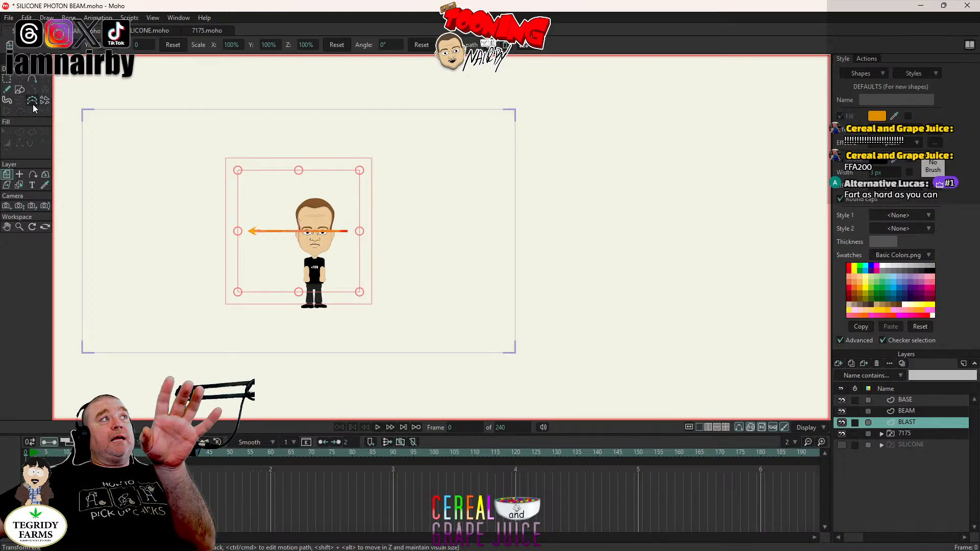
pyautogui.click(19, 90)
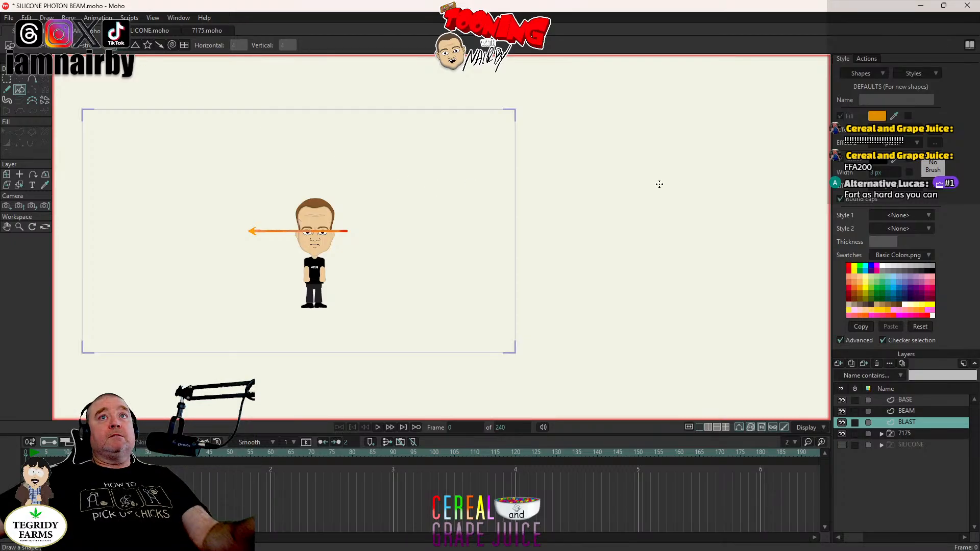
pyautogui.click(909, 143)
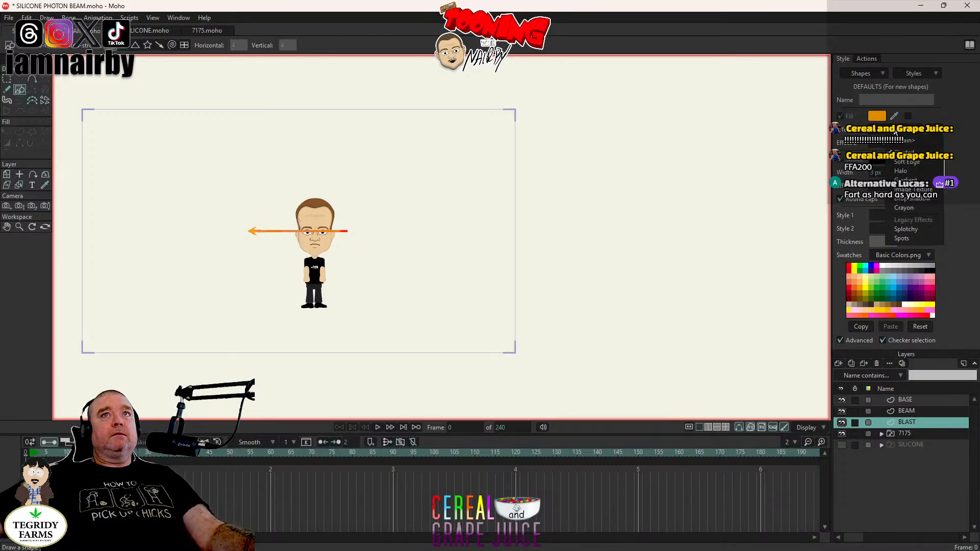
pyautogui.click(425, 36)
pyautogui.moveTo(276, 198)
pyautogui.mouseDown()
pyautogui.moveTo(365, 337)
pyautogui.moveTo(343, 248)
pyautogui.moveTo(349, 328)
pyautogui.mouseUp()
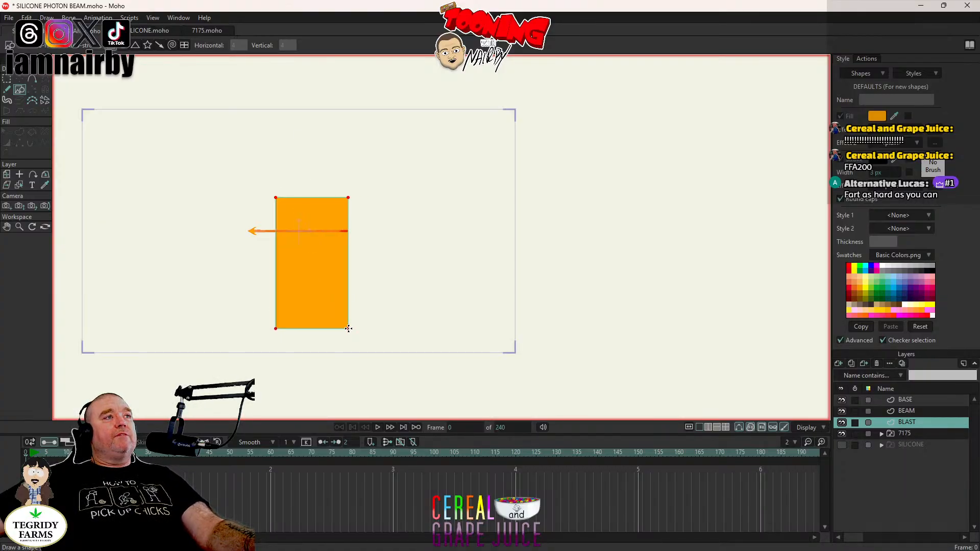
# Step: Apply a Soft Edge effect with a blur radius of about 60 px to the orange BLAST rectangle
pyautogui.click(9, 134)
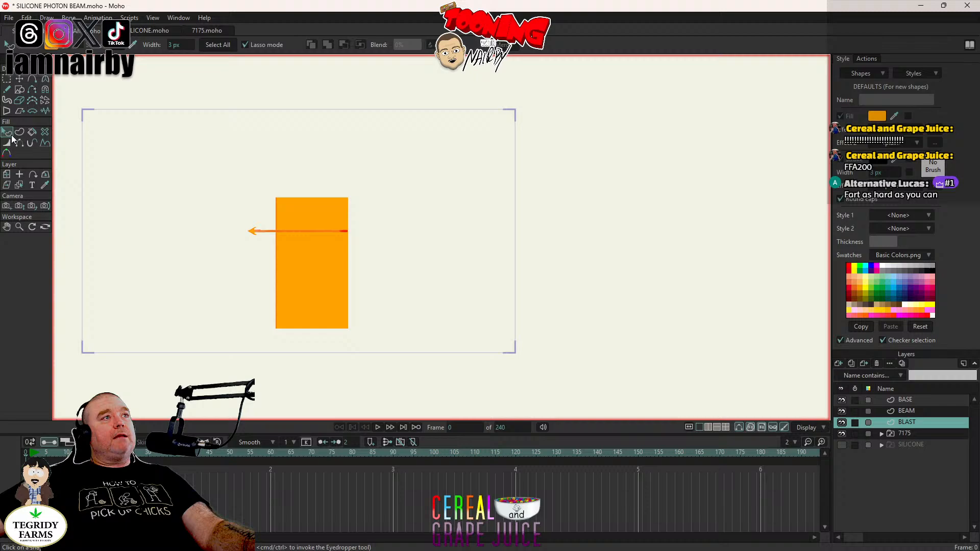
pyautogui.click(308, 284)
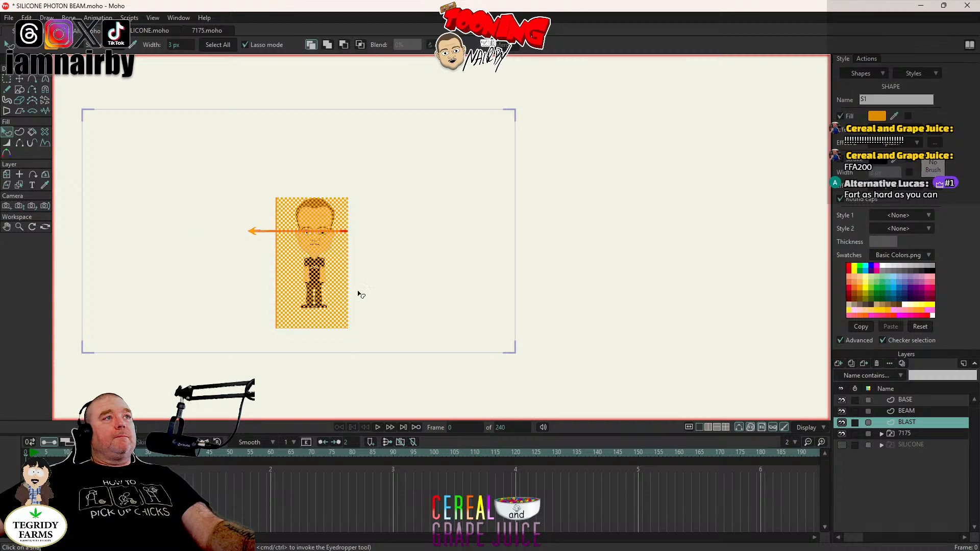
pyautogui.click(903, 137)
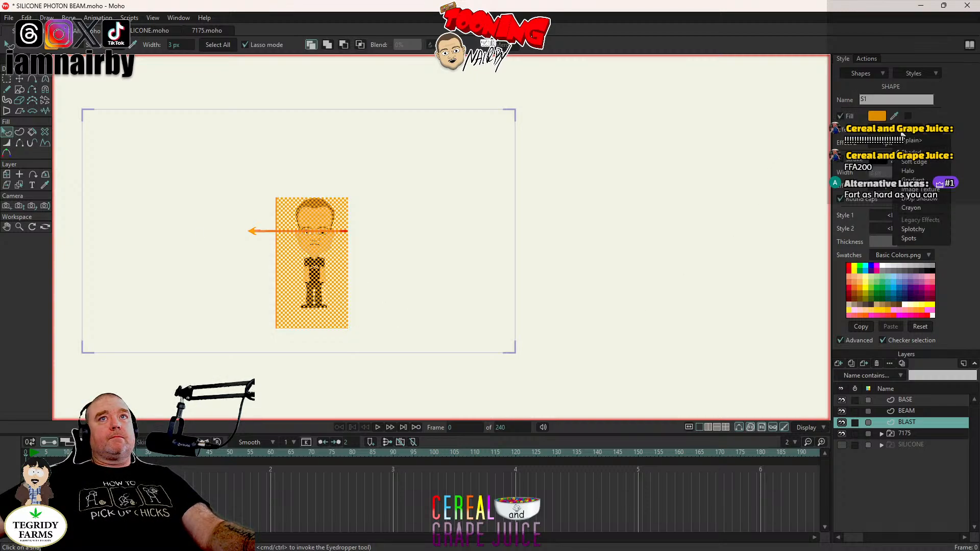
pyautogui.click(917, 162)
pyautogui.moveTo(546, 254); pyautogui.dragTo(751, 265)
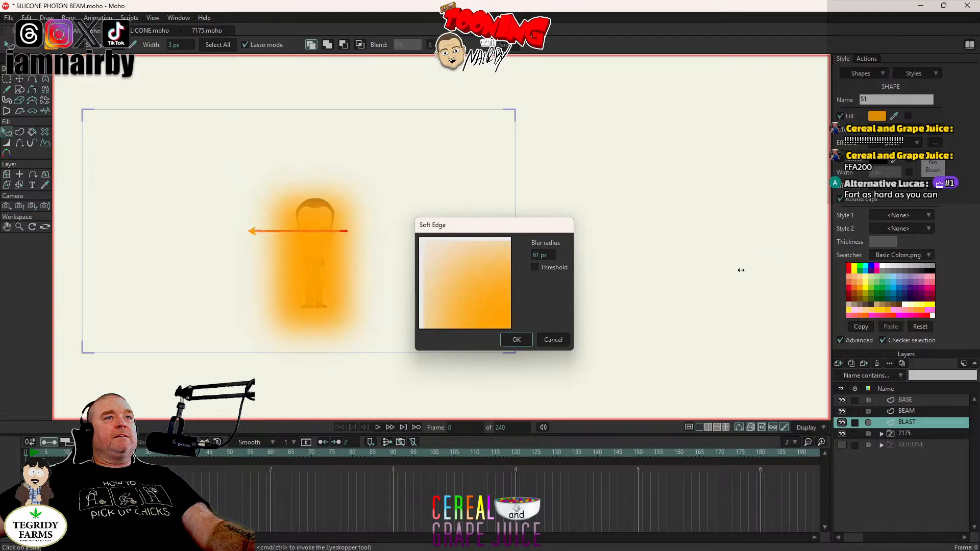
pyautogui.click(513, 342)
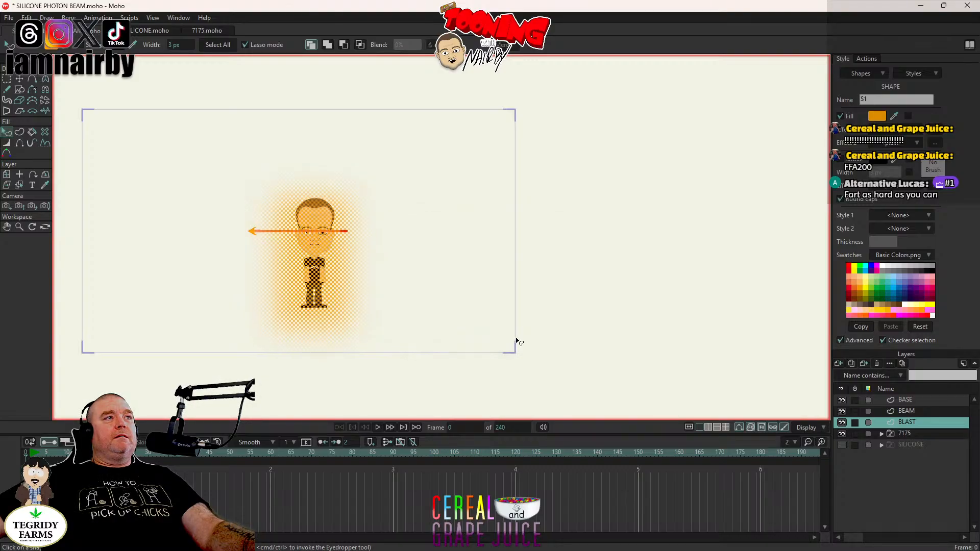
# Step: Move the 7175 character slightly up and to the left, towards the centre of the beam
pyautogui.click(905, 432)
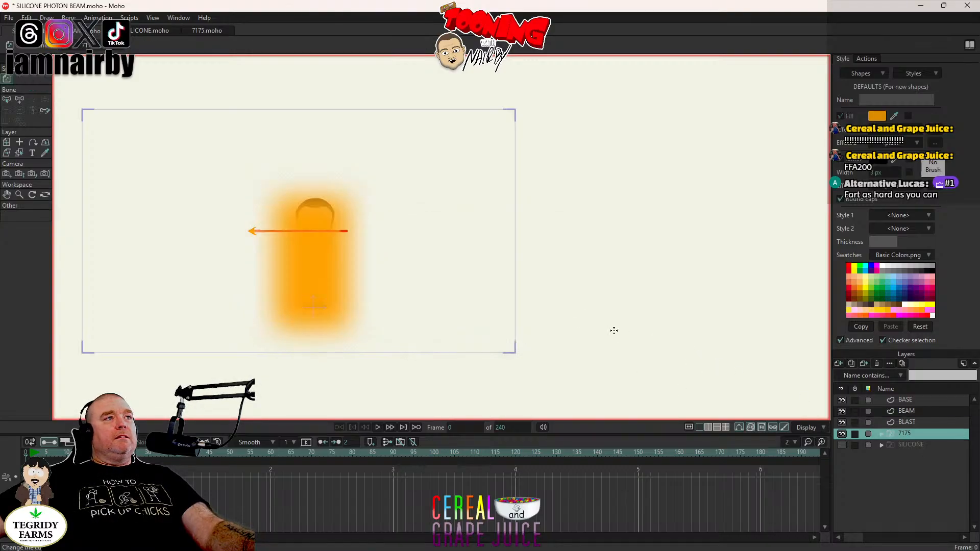
pyautogui.click(6, 144)
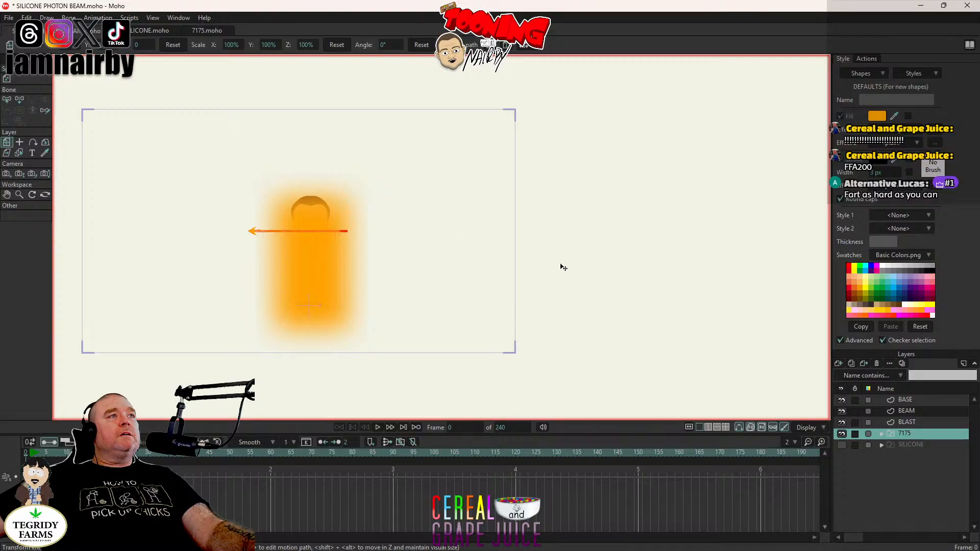
pyautogui.click(902, 415)
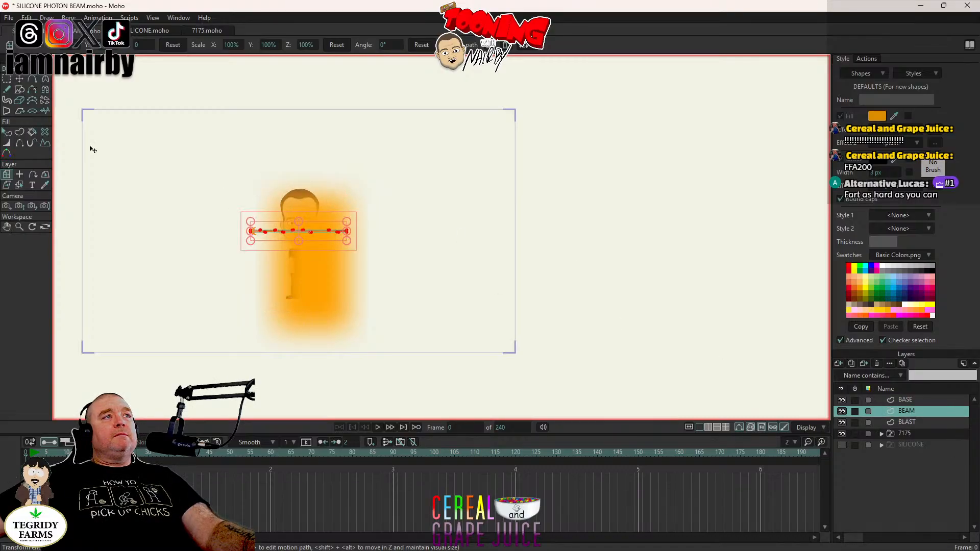
# Step: Centre the BLAST rectangle by setting its points' position to X 0 and Y 0
pyautogui.click(899, 419)
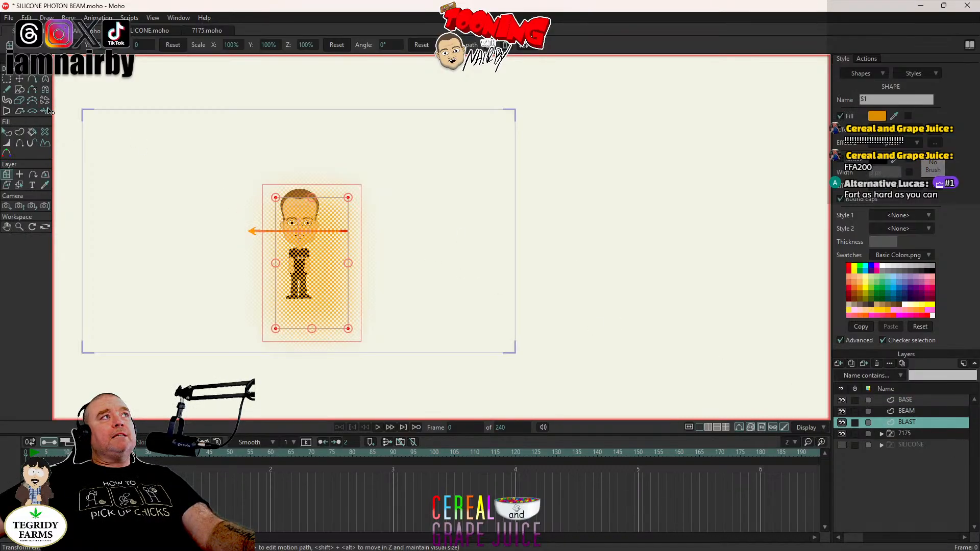
pyautogui.click(19, 79)
pyautogui.click(161, 44)
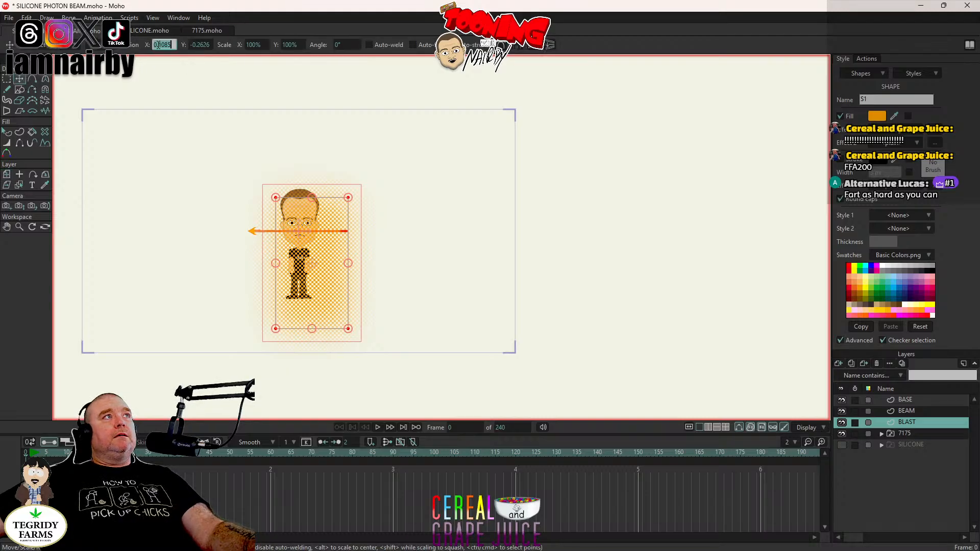
pyautogui.write('0')
pyautogui.press('Tab')
pyautogui.write('0')
pyautogui.press('Return')
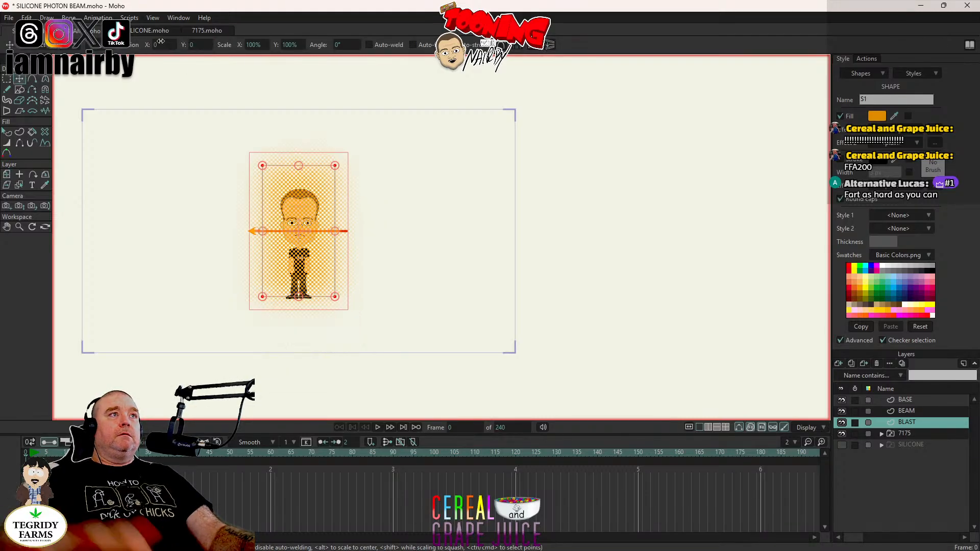
# Step: Move the 7175 character up into the centre of the blast shape and group its layer with BLAST
pyautogui.click(903, 433)
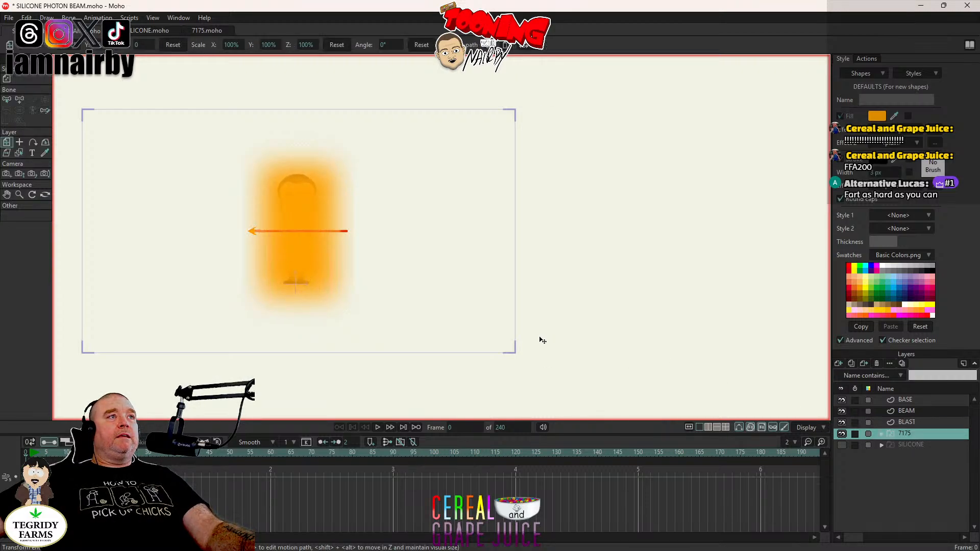
pyautogui.click(914, 420)
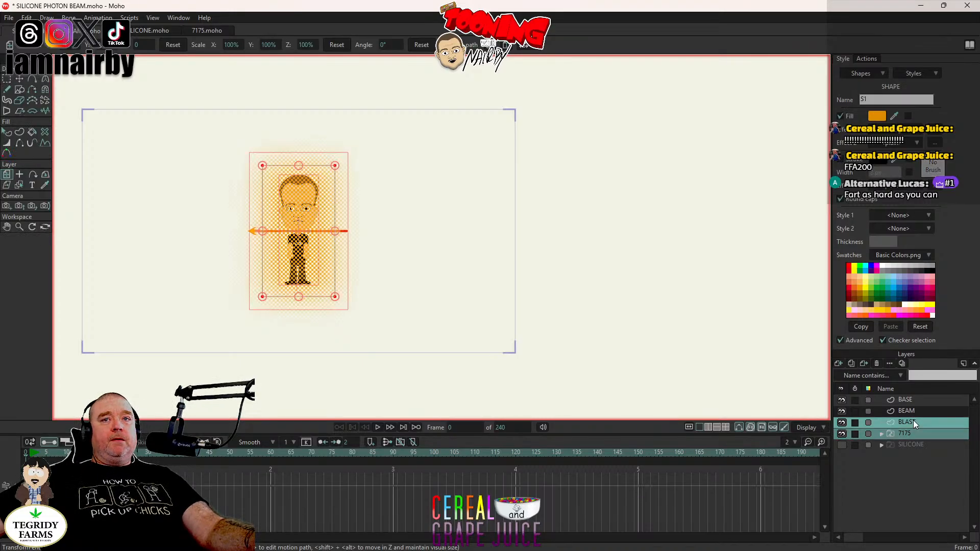
pyautogui.click(838, 363)
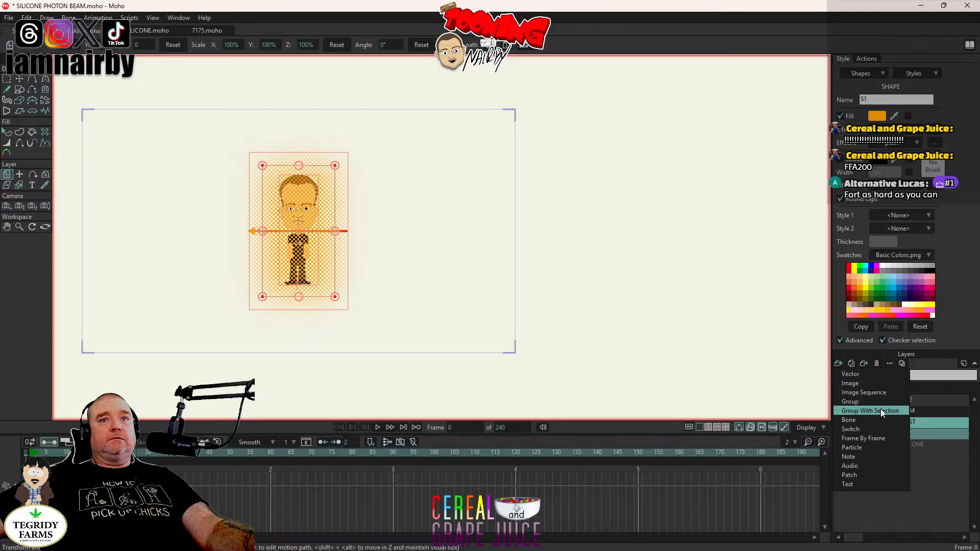
pyautogui.click(880, 409)
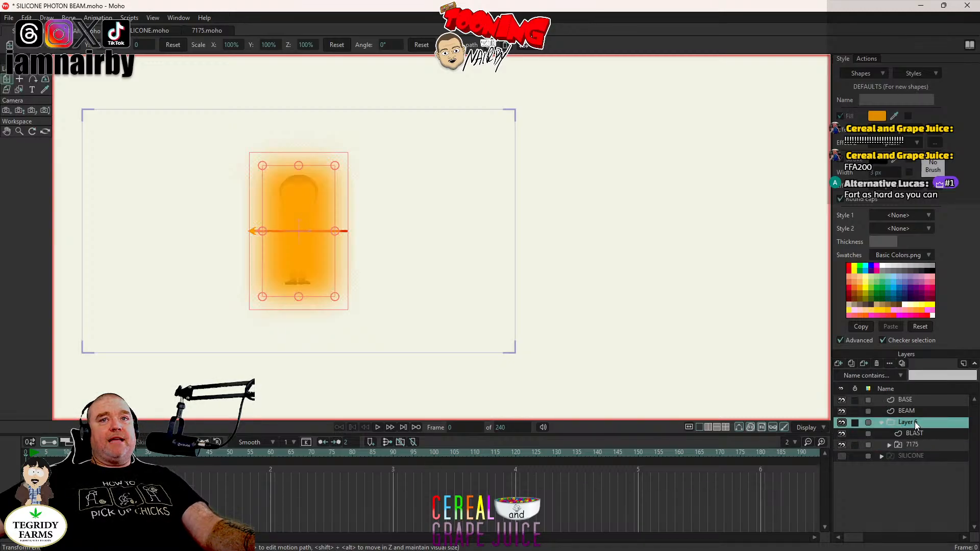
# Step: Set the new group's masking to Hide all so the blast is confined to the character's silhouette
pyautogui.doubleClick(915, 422)
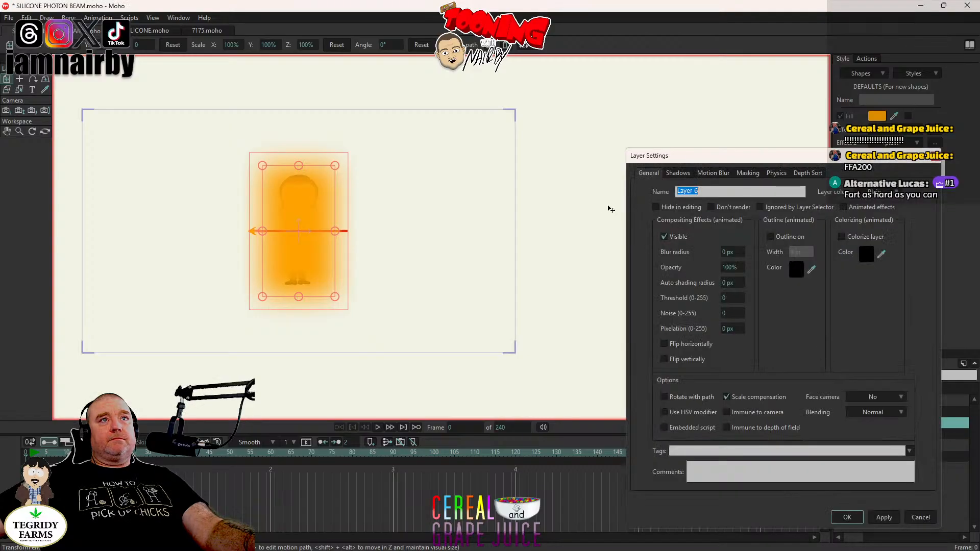
pyautogui.click(748, 173)
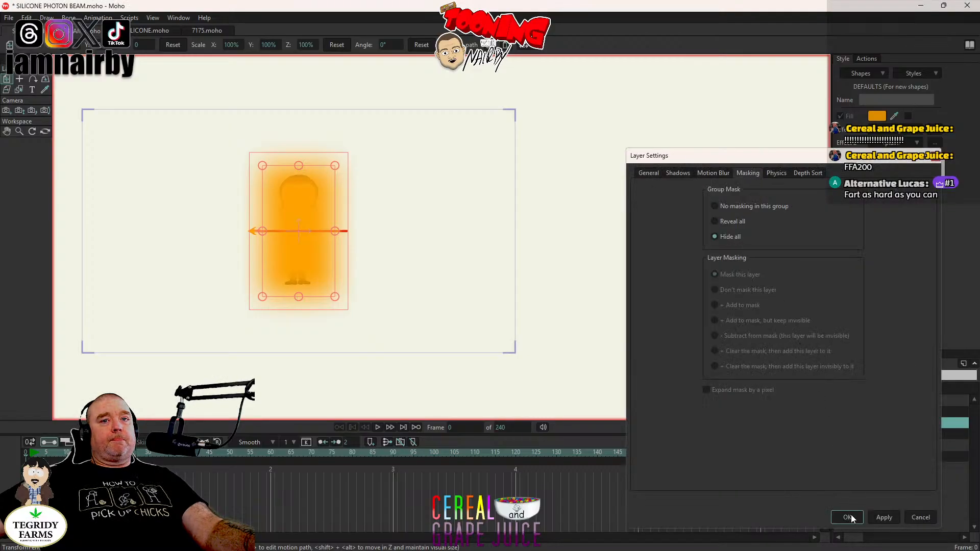
pyautogui.press('Return')
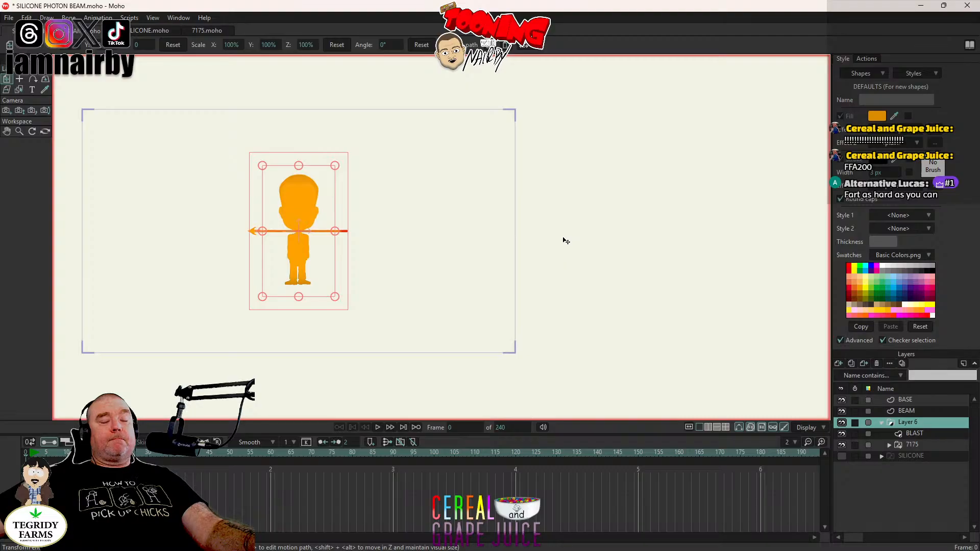
pyautogui.click(917, 434)
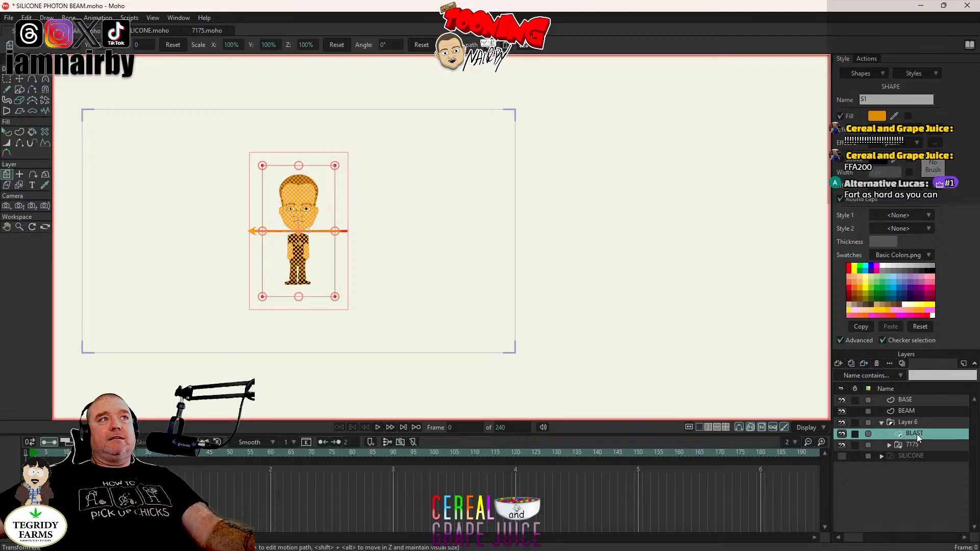
pyautogui.click(7, 132)
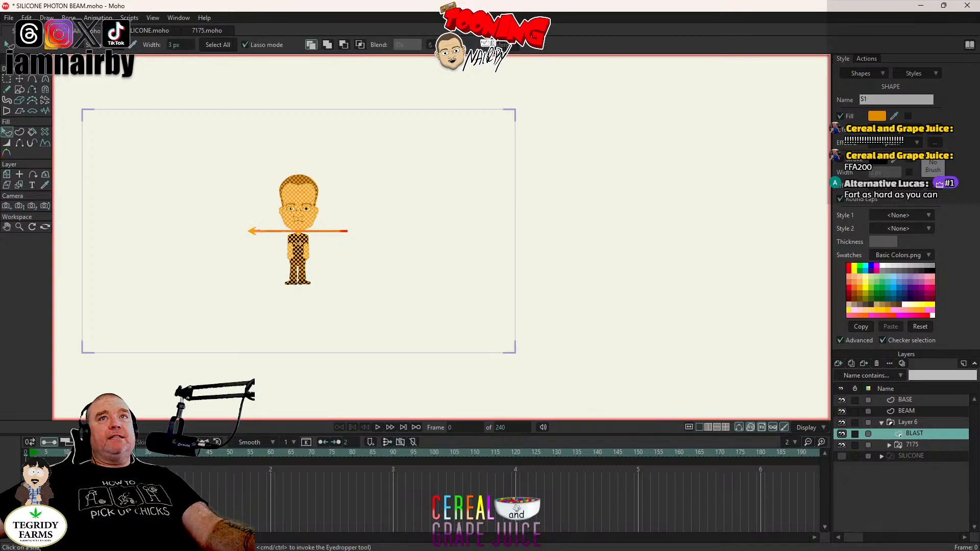
pyautogui.click(935, 142)
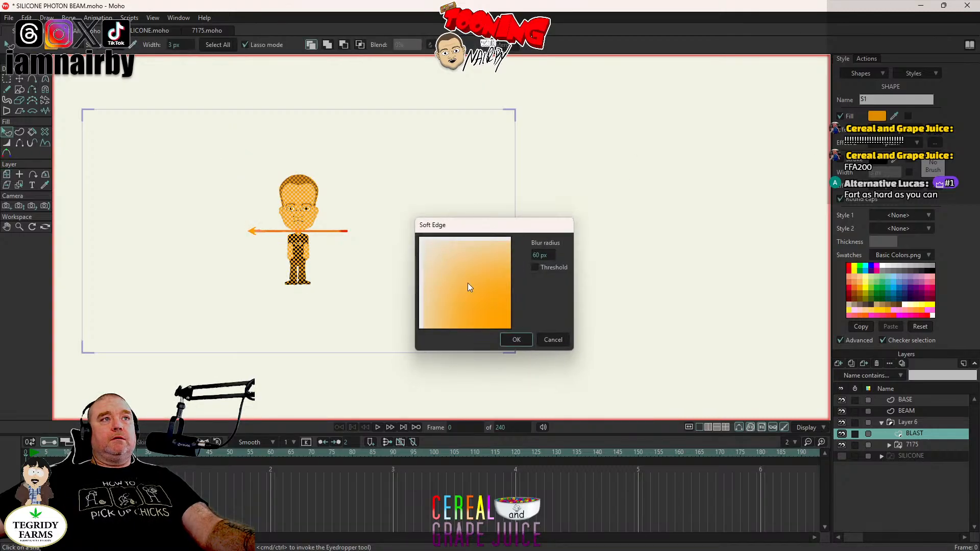
pyautogui.moveTo(542, 253); pyautogui.dragTo(585, 275)
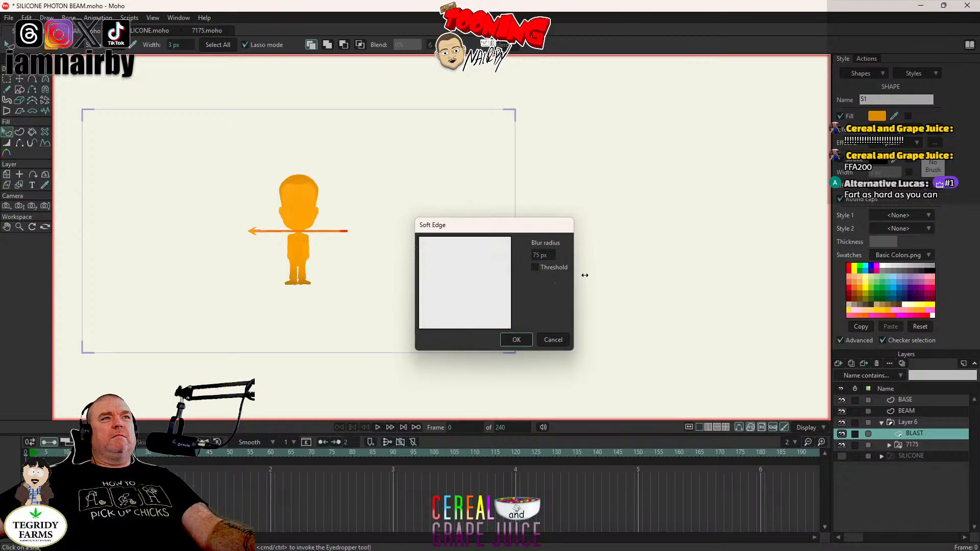
pyautogui.click(550, 337)
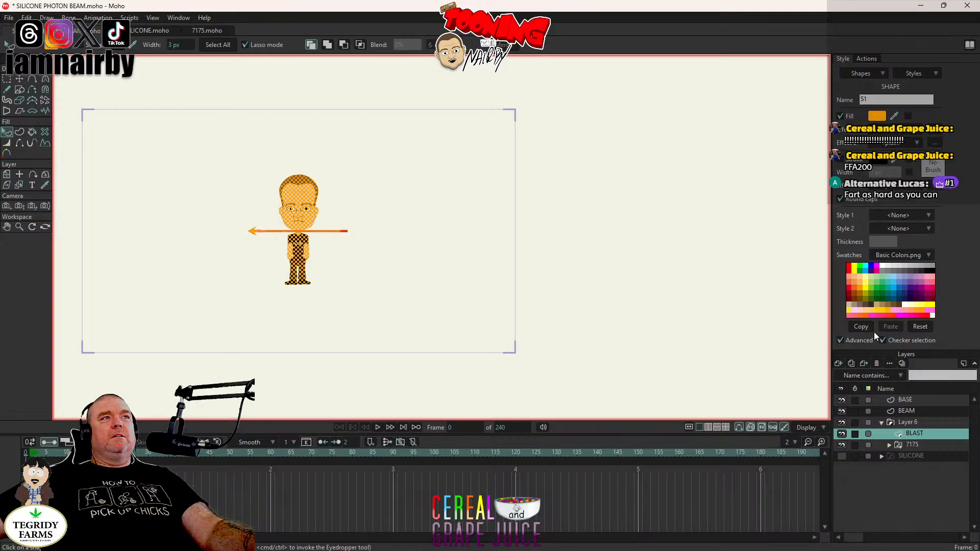
pyautogui.click(27, 17)
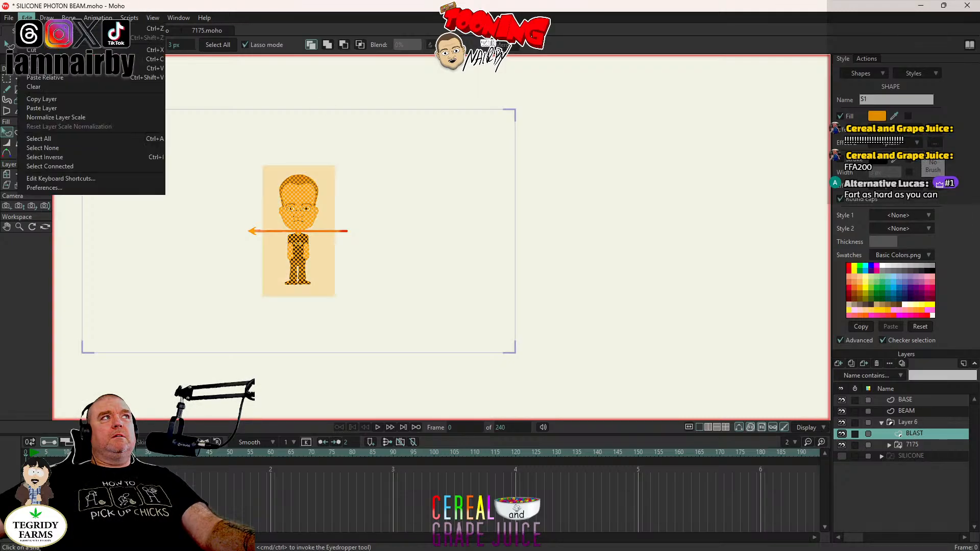
pyautogui.click(565, 221)
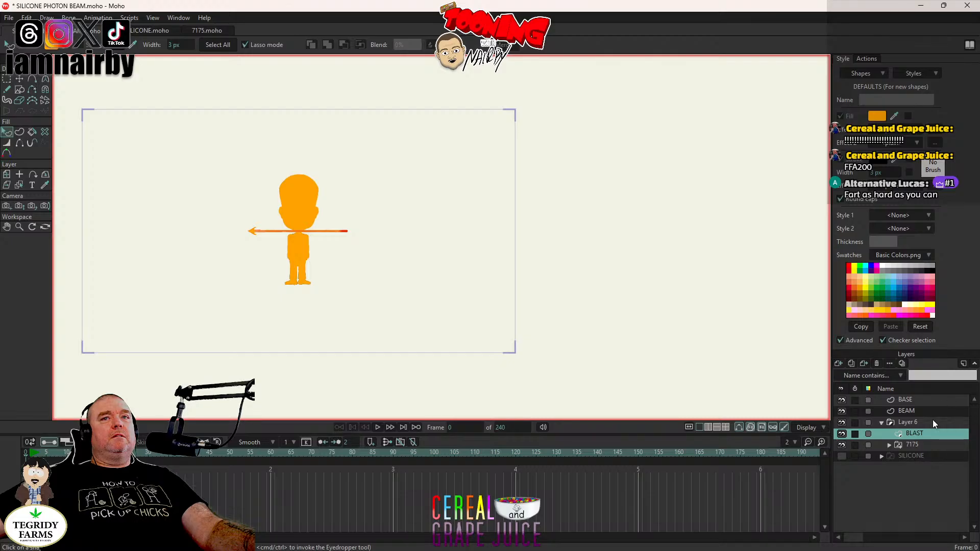
# Step: Try out lower opacity values on the BLAST layer, finishing with its opacity set back to 100%
pyautogui.doubleClick(919, 434)
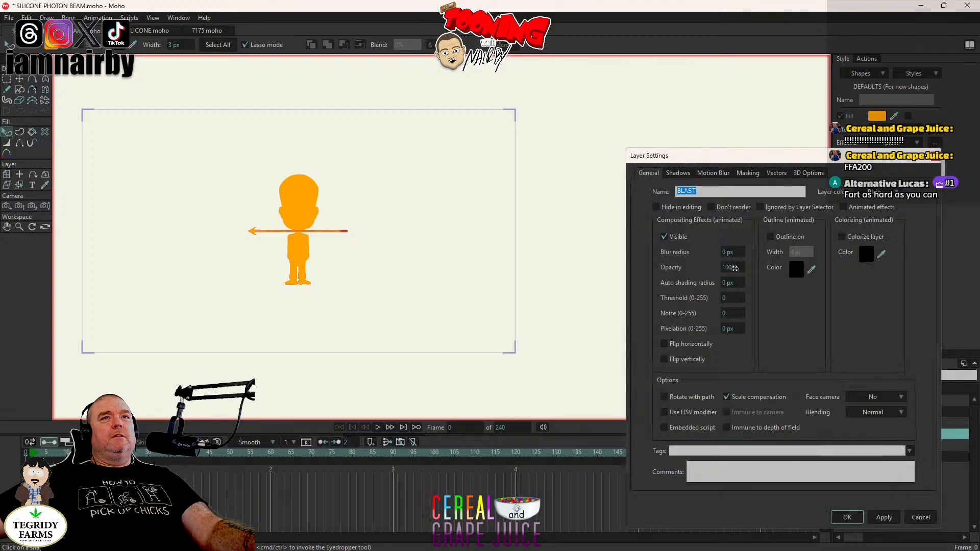
pyautogui.moveTo(729, 269); pyautogui.dragTo(464, 284)
pyautogui.moveTo(402, 289); pyautogui.dragTo(815, 304)
pyautogui.moveTo(602, 318); pyautogui.dragTo(466, 318)
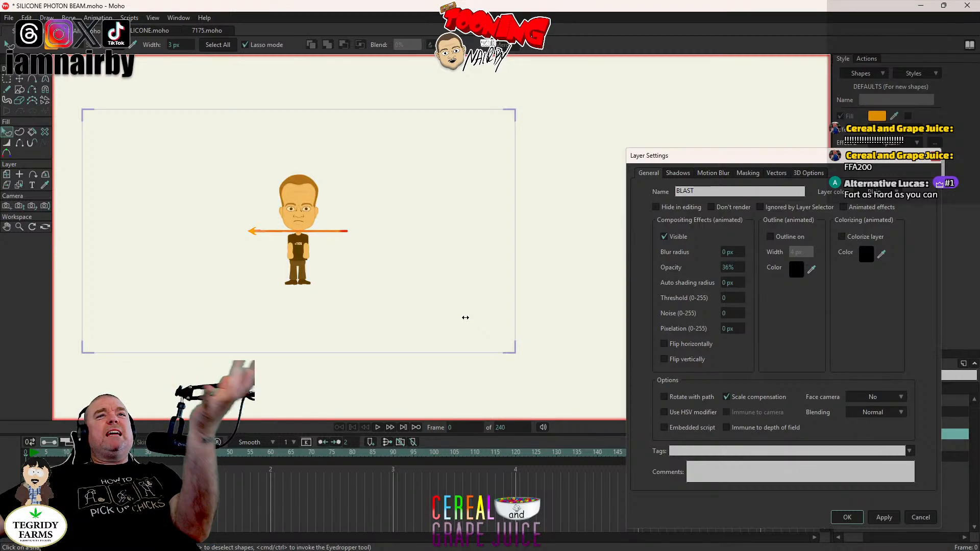
pyautogui.click(735, 268)
pyautogui.write('1')
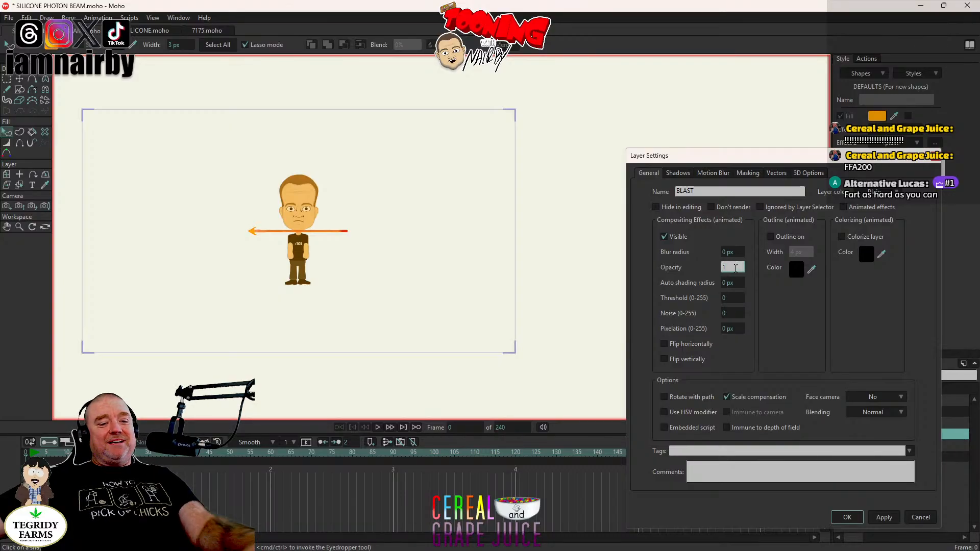
pyautogui.write('00')
pyautogui.press('Tab')
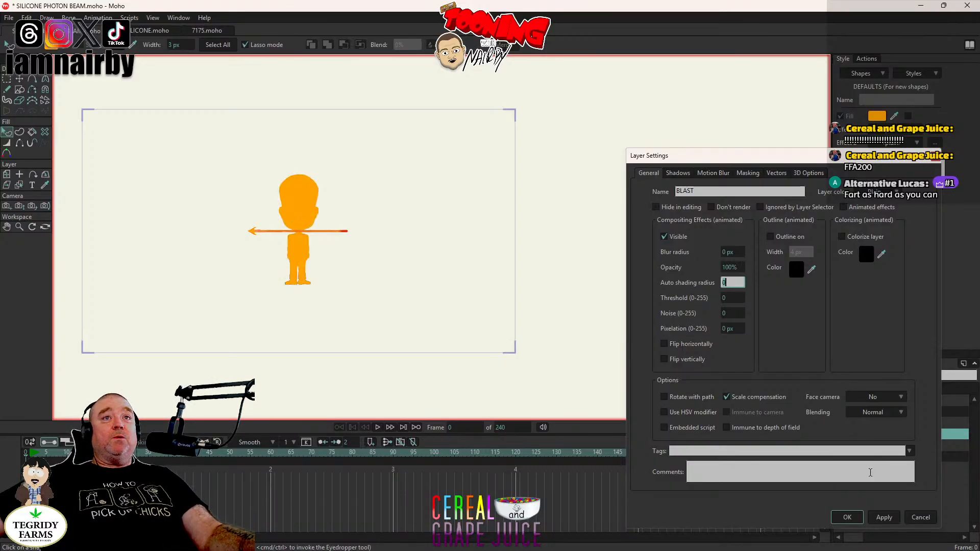
pyautogui.click(847, 518)
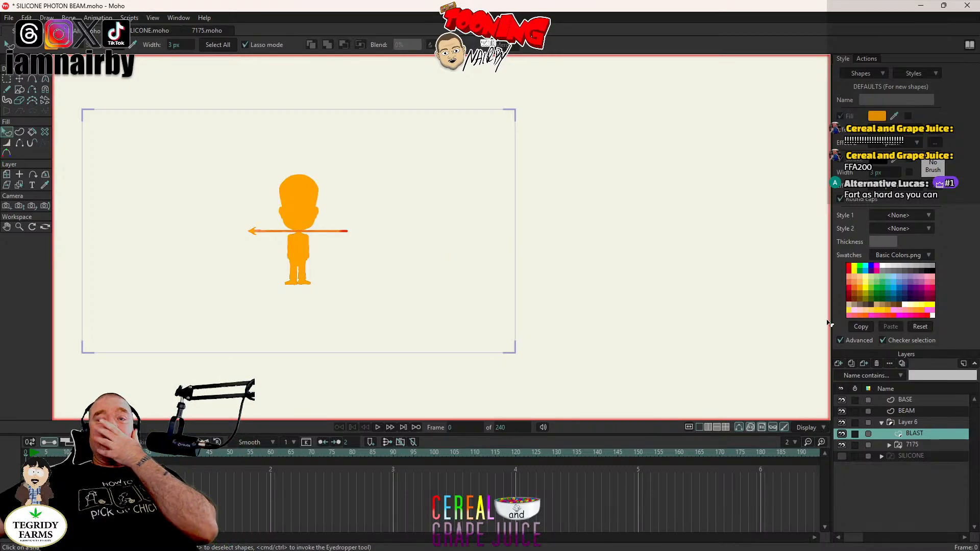
# Step: Take the BLAST and 7175 layers out of their group and delete the empty group layer
pyautogui.click(20, 80)
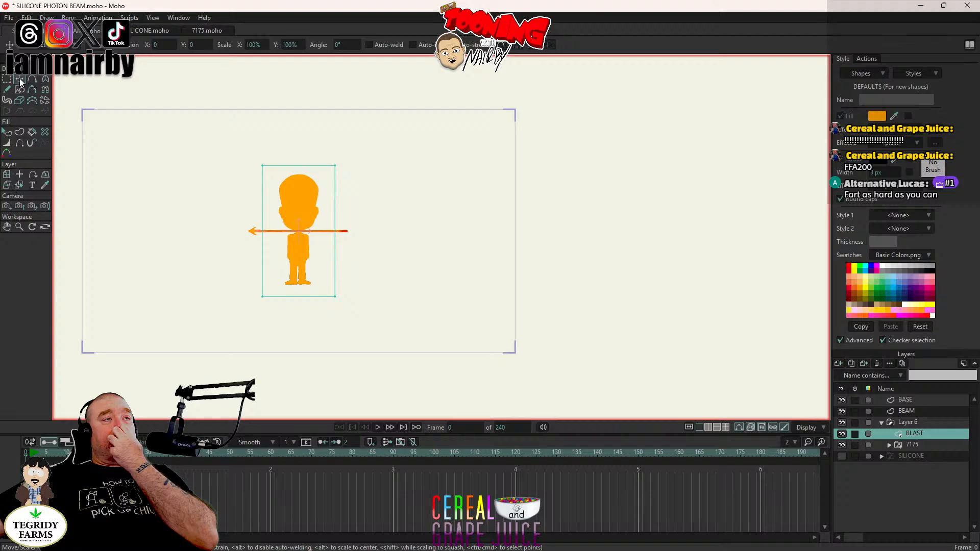
pyautogui.keyDown('ctrl'); pyautogui.click(919, 444); pyautogui.keyUp('ctrl')
pyautogui.moveTo(921, 435); pyautogui.dragTo(930, 419)
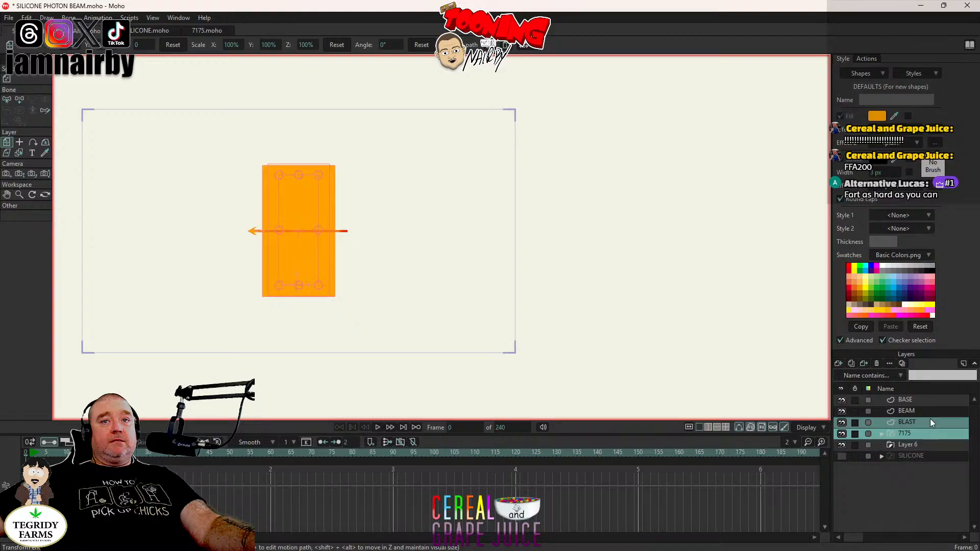
pyautogui.click(902, 445)
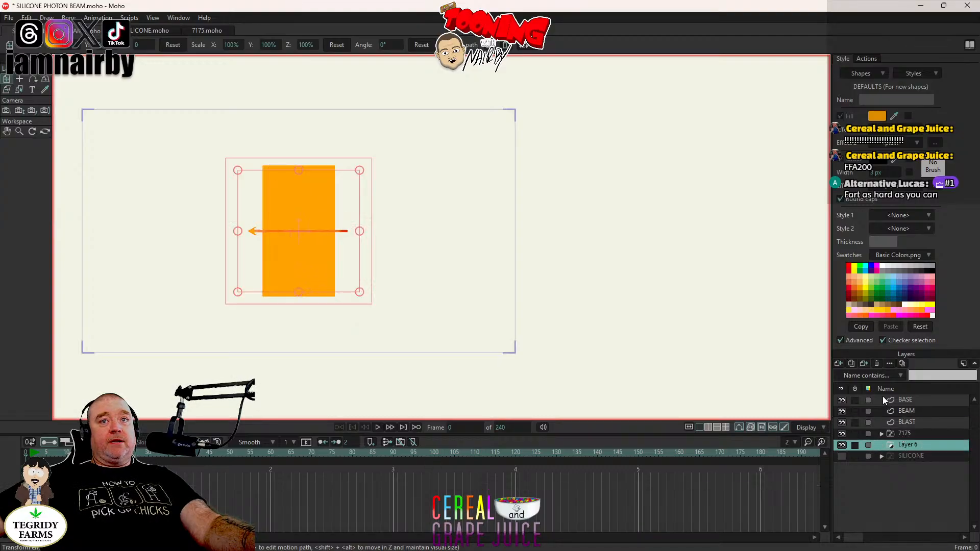
pyautogui.click(876, 363)
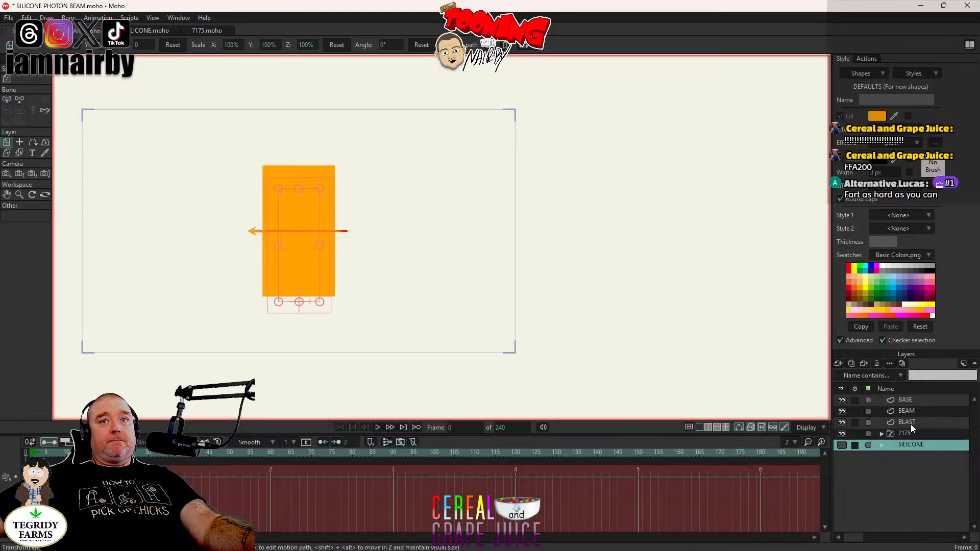
# Step: Squash the BLAST rectangle vertically into a thin horizontal strip just above the character's head
pyautogui.click(915, 423)
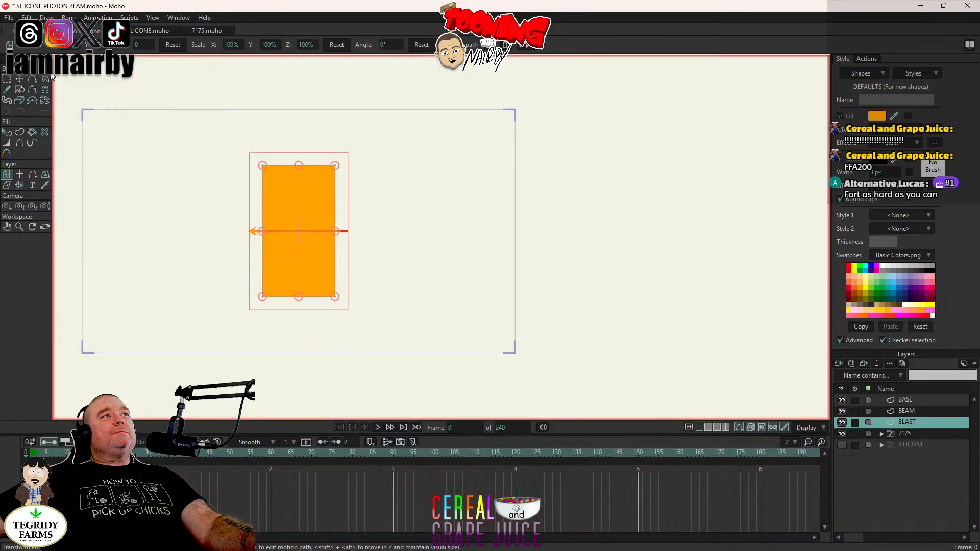
pyautogui.click(22, 78)
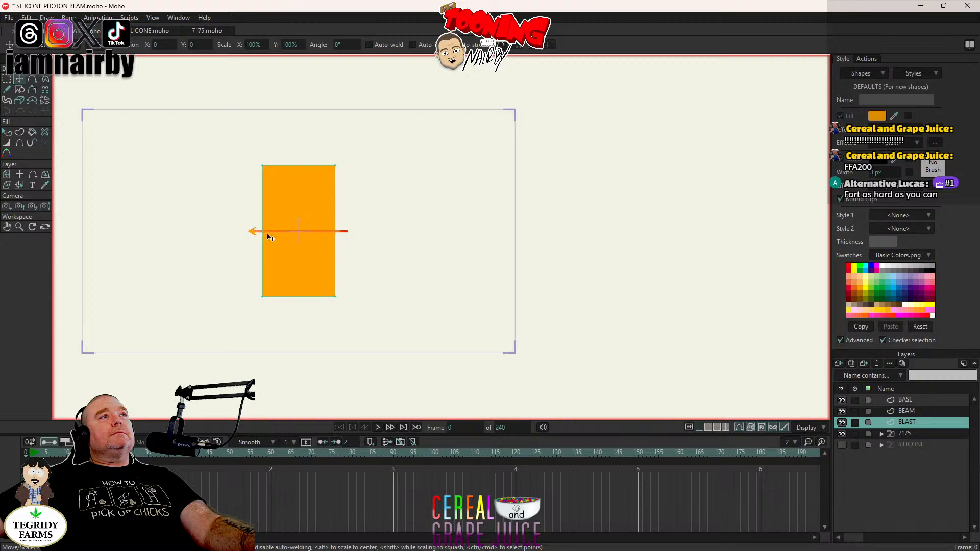
pyautogui.hotkey('ctrl', 'a')
pyautogui.moveTo(300, 299); pyautogui.dragTo(301, 174)
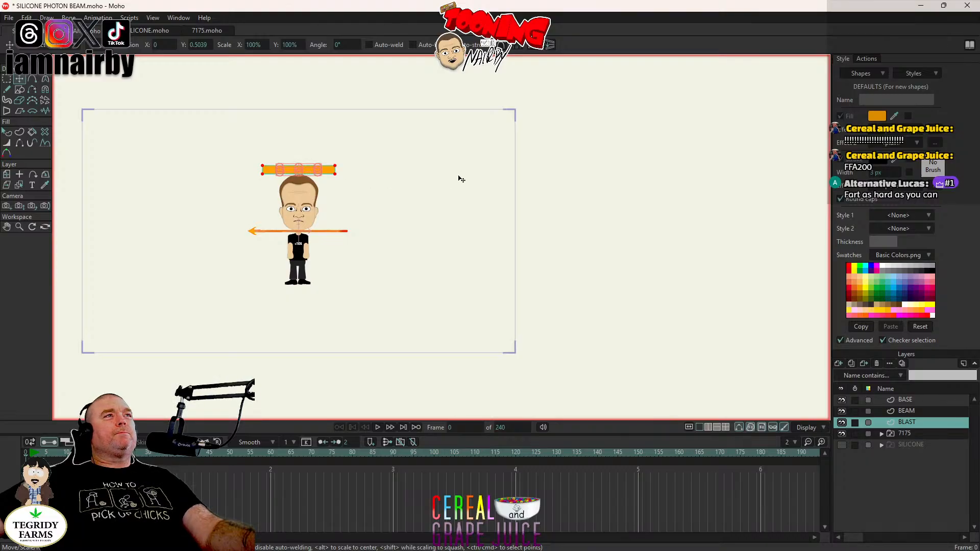
# Step: Duplicate the strip four times within BLAST and space the copies down the character's body to the feet
pyautogui.moveTo(461, 179); pyautogui.dragTo(439, 265)
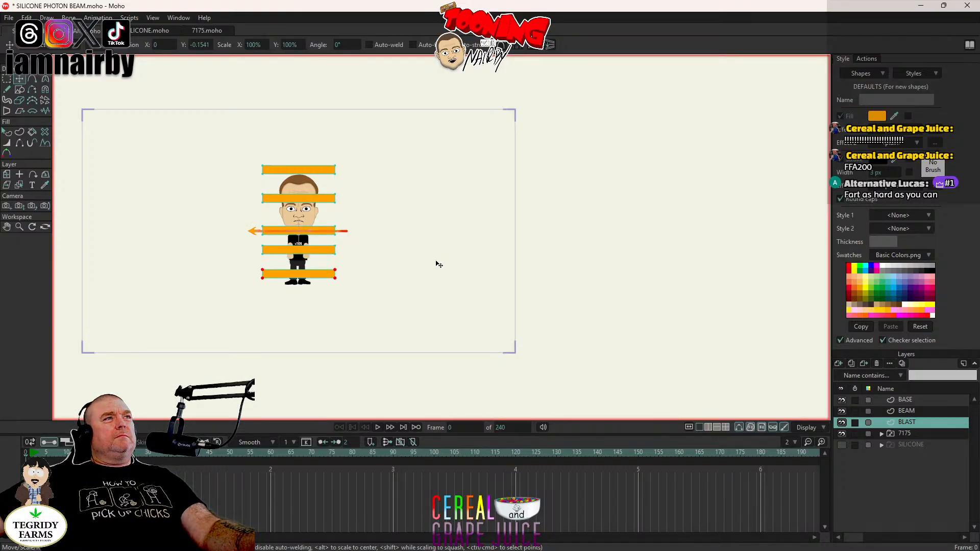
pyautogui.scroll(1, 354, 186)
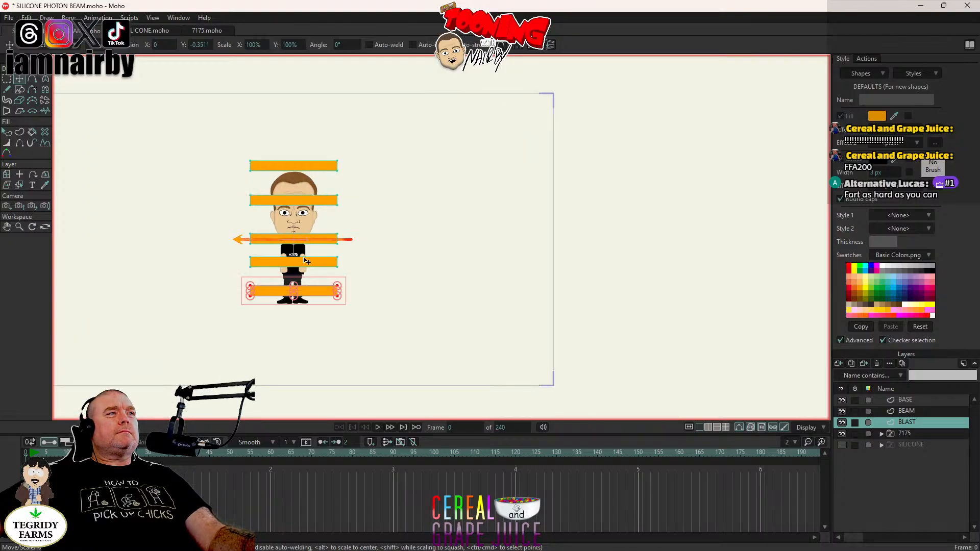
pyautogui.scroll(-2, 367, 250)
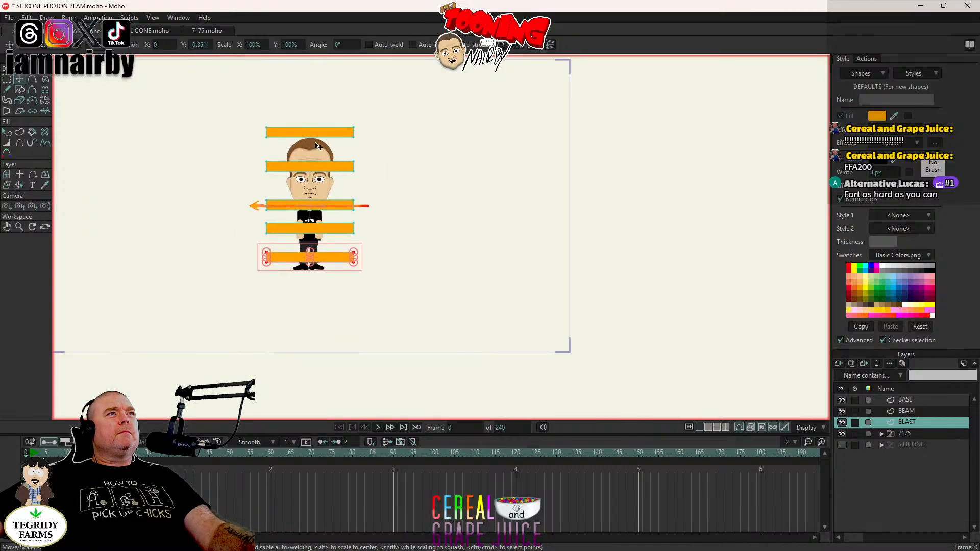
# Step: Increase the height of the second strip from the top so it covers more of the character's face
pyautogui.click(317, 135)
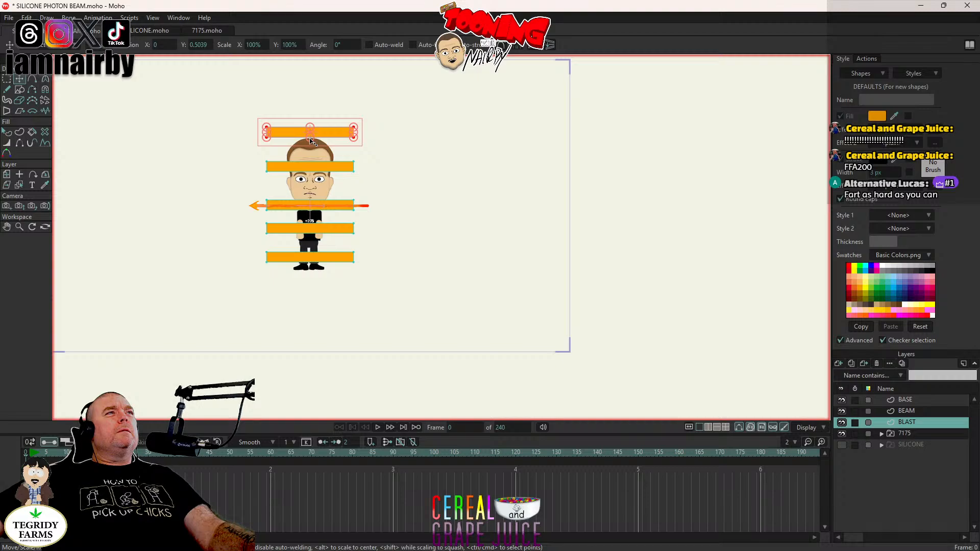
pyautogui.click(312, 170)
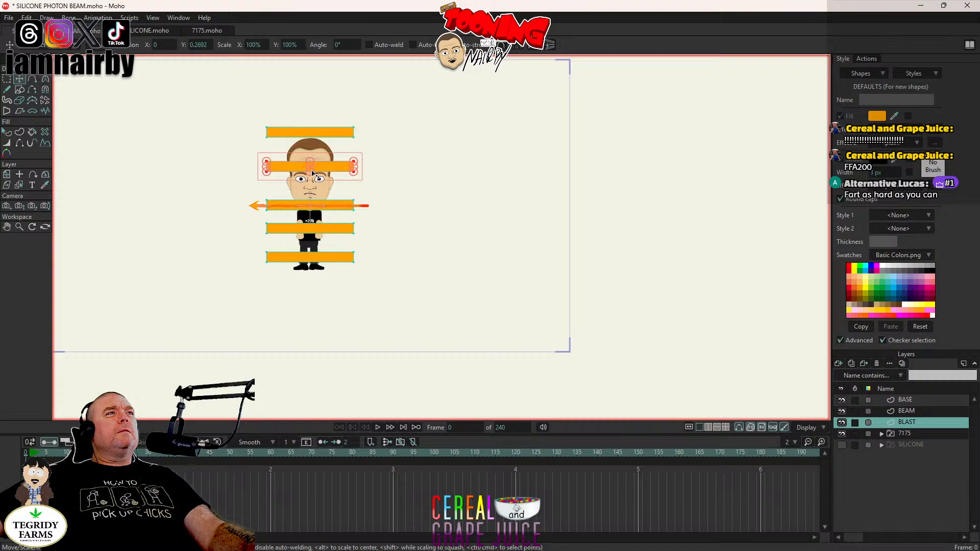
pyautogui.moveTo(313, 174); pyautogui.dragTo(312, 188)
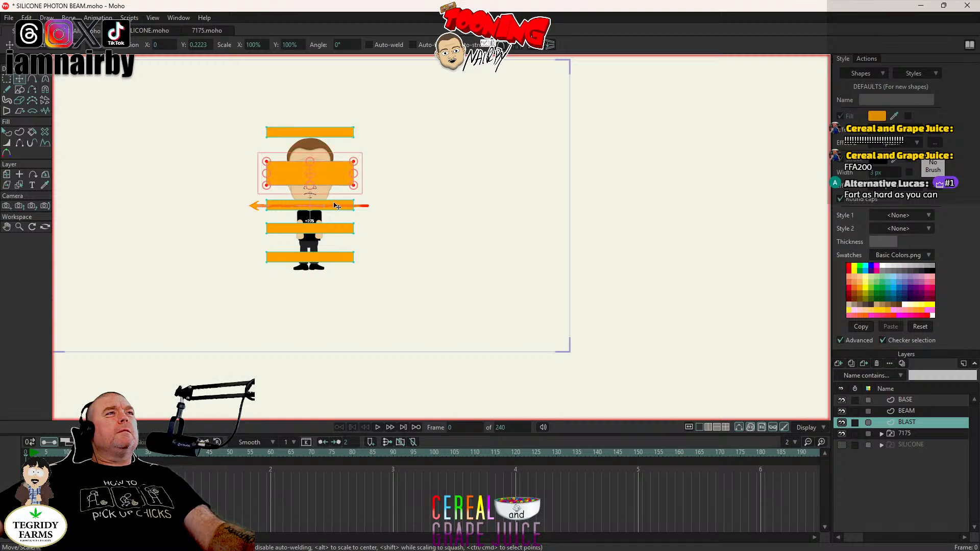
# Step: Tilt the third and fourth strips in opposite directions so they form a zigzag across the torso
pyautogui.click(336, 206)
pyautogui.moveTo(359, 218); pyautogui.dragTo(364, 207)
pyautogui.moveTo(267, 215); pyautogui.dragTo(383, 245)
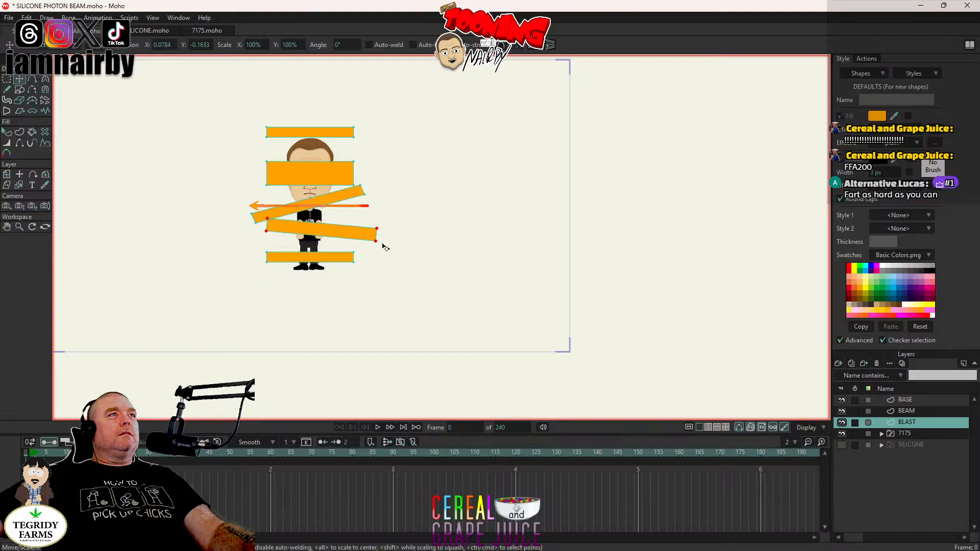
# Step: Thicken and tilt the bottom strip over the legs, and tilt the face strip slightly the opposite way
pyautogui.click(312, 251)
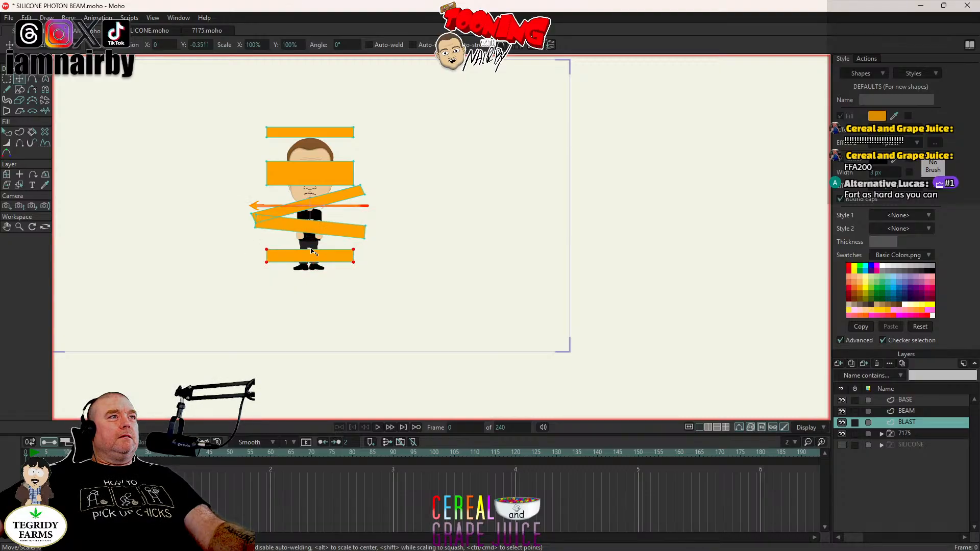
pyautogui.moveTo(312, 251); pyautogui.dragTo(357, 256)
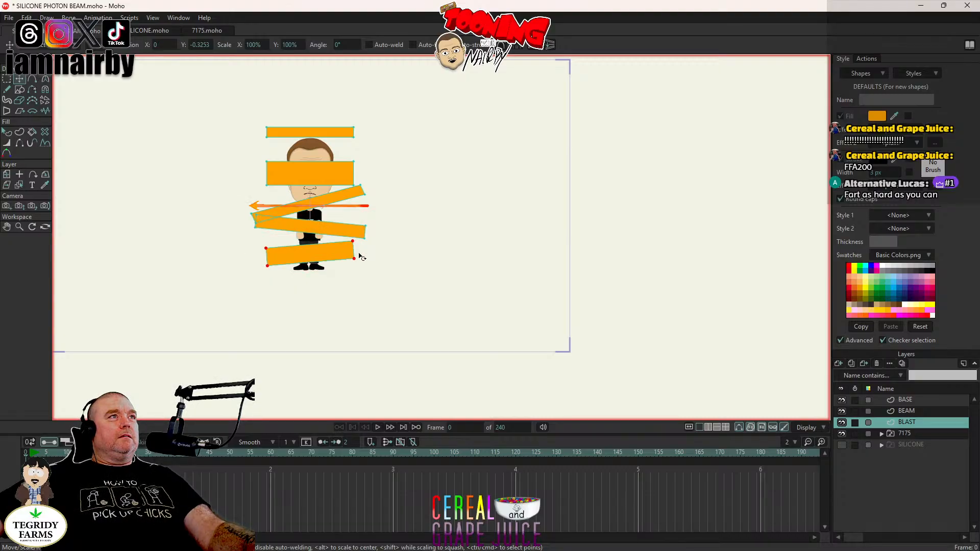
pyautogui.click(327, 173)
pyautogui.moveTo(361, 186); pyautogui.dragTo(349, 165)
# Step: Tilt the top strip slightly and lower it onto the top of the character's head
pyautogui.click(337, 134)
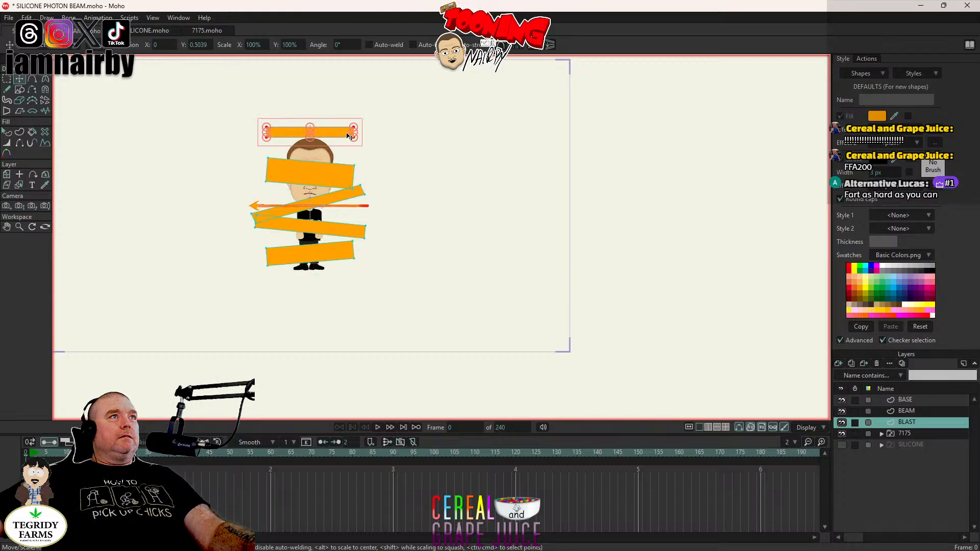
pyautogui.moveTo(361, 142); pyautogui.dragTo(356, 138)
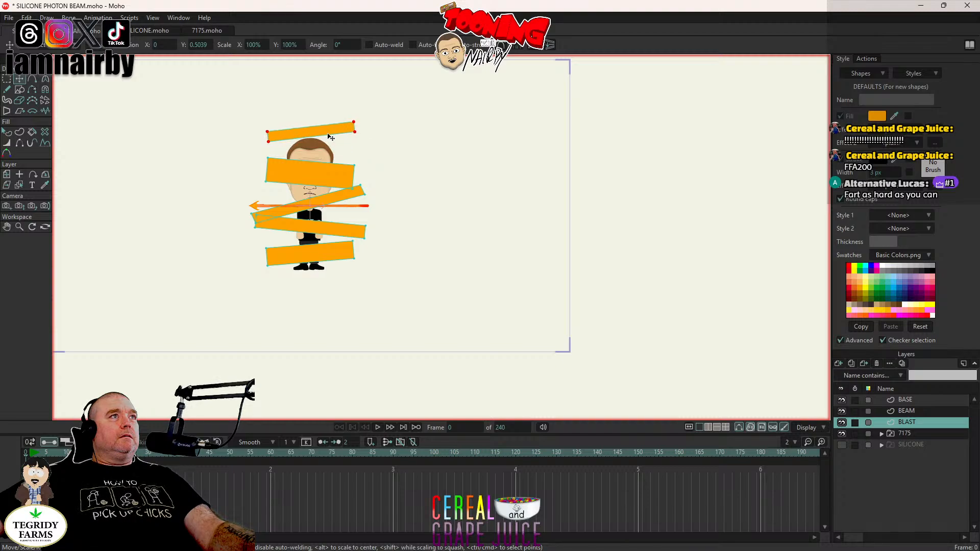
pyautogui.click(327, 142)
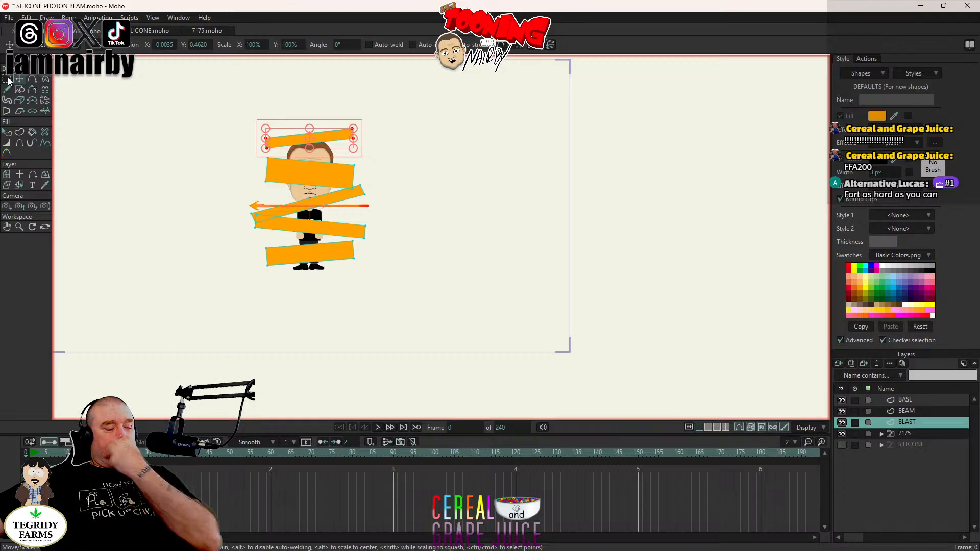
# Step: Centre all the BLAST strips together at position X 0 and Y 0, and save the project
pyautogui.hotkey('ctrl', 'a')
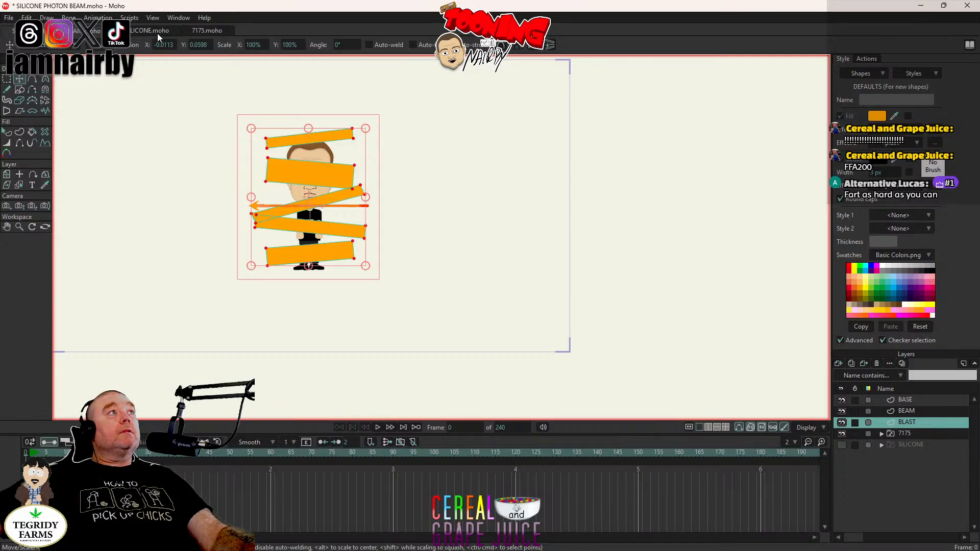
pyautogui.click(170, 46)
pyautogui.write('0')
pyautogui.press('Tab')
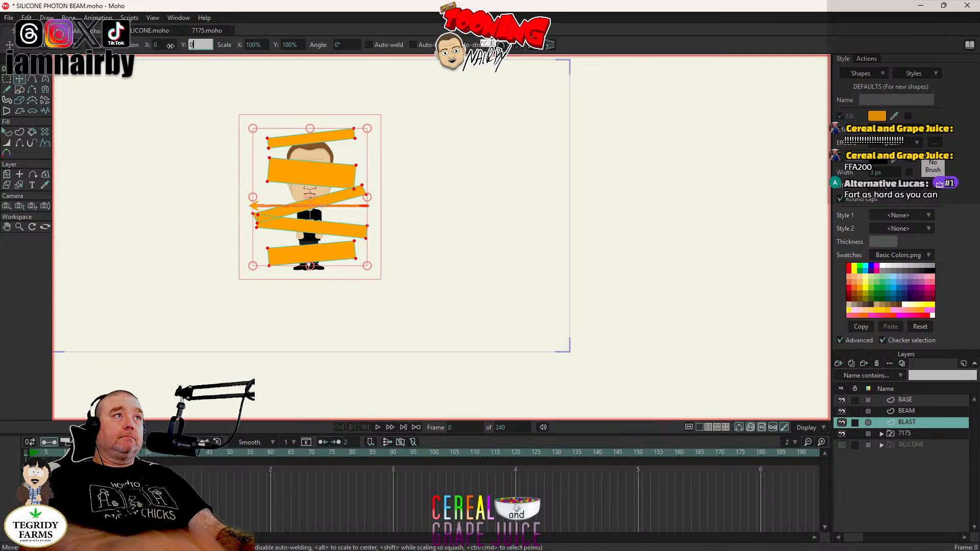
pyautogui.write('0')
pyautogui.press('Return')
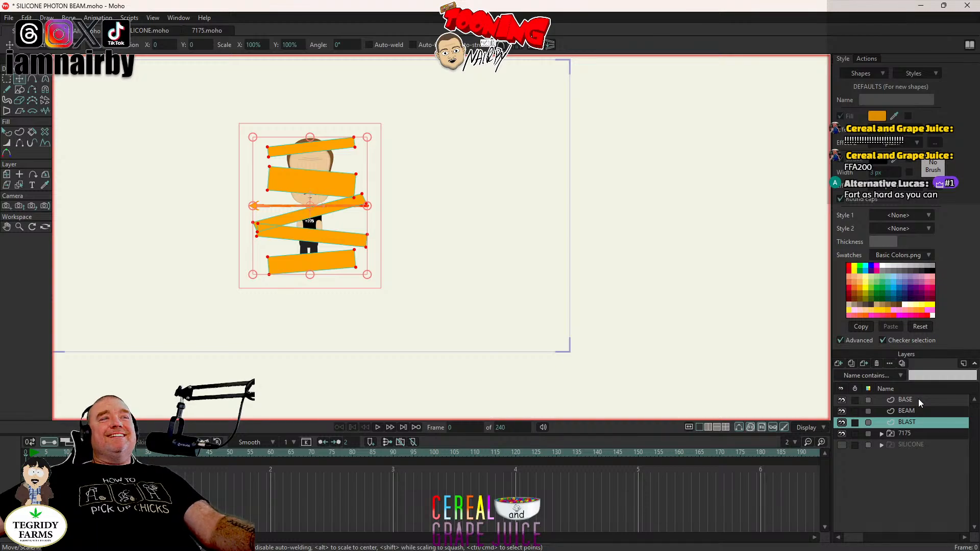
pyautogui.hotkey('ctrl', 's')
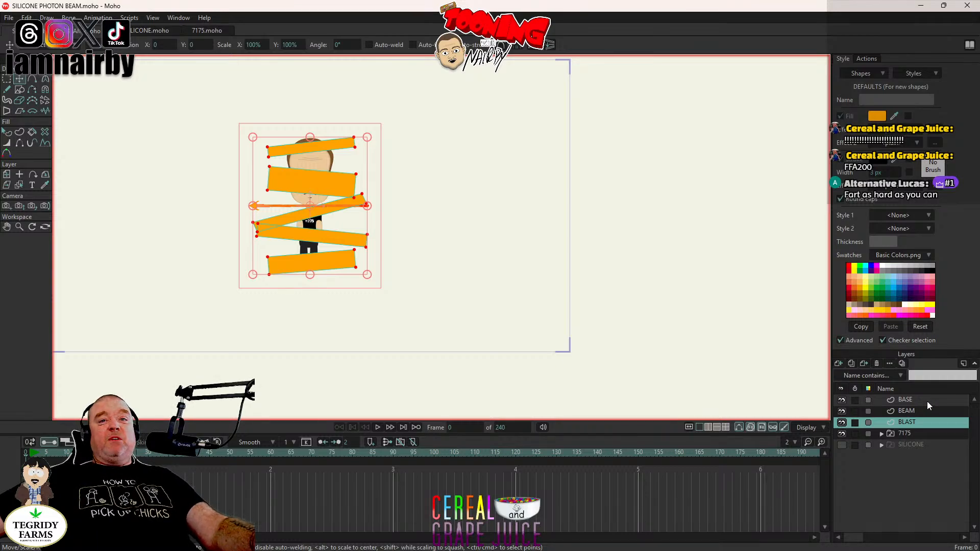
# Step: Group the BLAST and 7175 layers together and select the new group layer
pyautogui.click(908, 433)
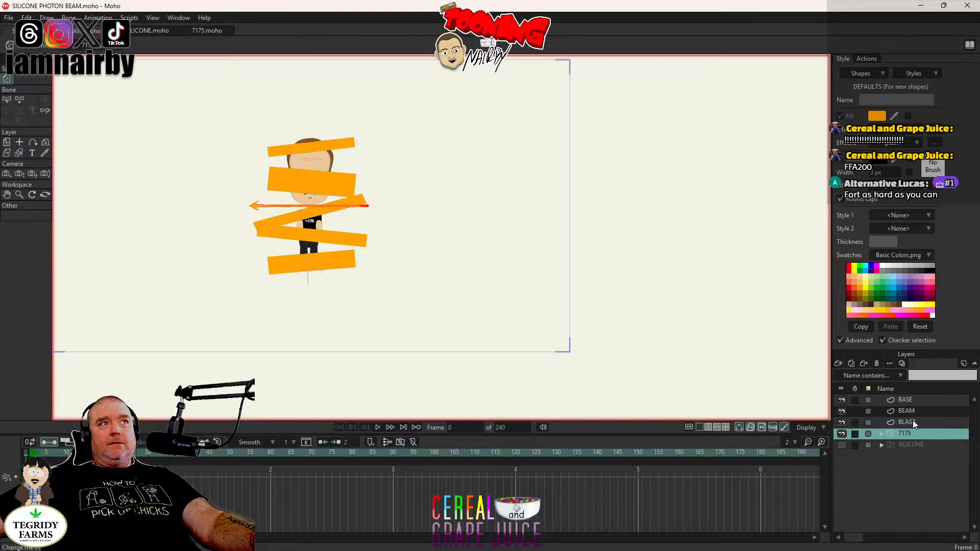
pyautogui.keyDown('ctrl'); pyautogui.click(913, 421); pyautogui.keyUp('ctrl')
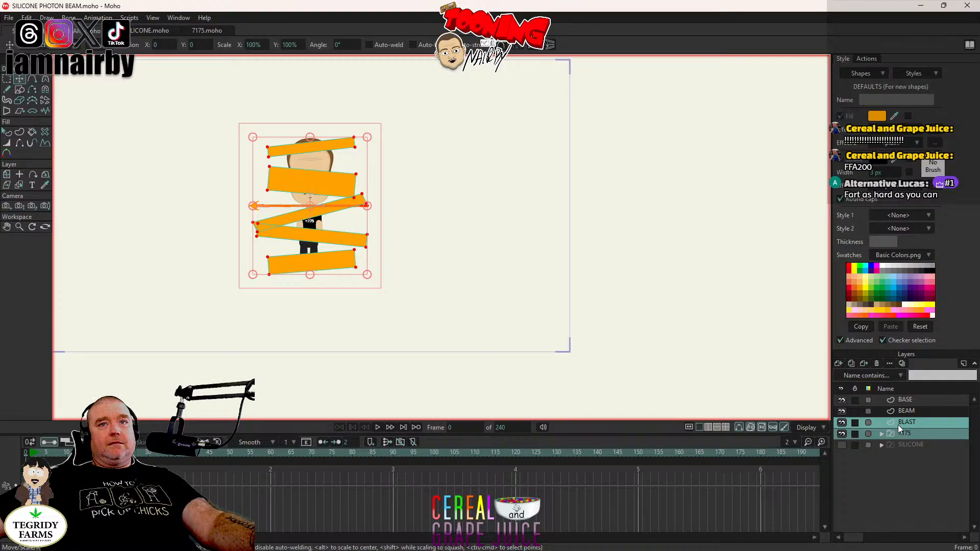
pyautogui.click(839, 363)
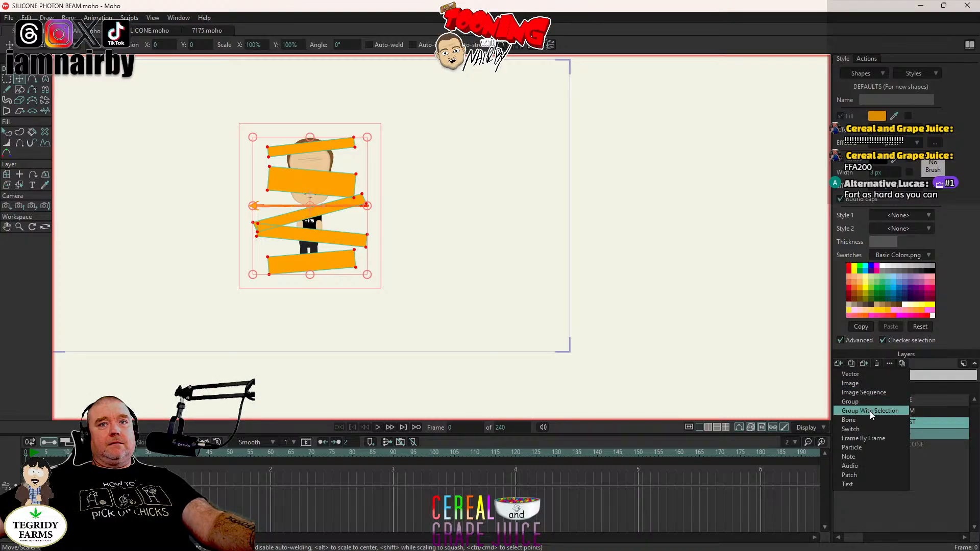
pyautogui.click(953, 428)
pyautogui.click(908, 423)
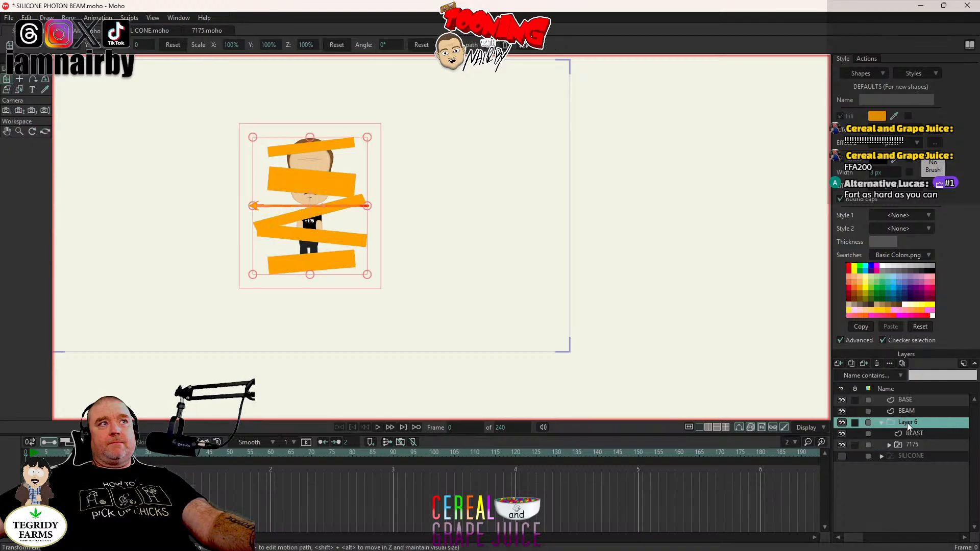
# Step: Set the new group's mask to Hide all so the strips are clipped to the character's silhouette
pyautogui.doubleClick(908, 423)
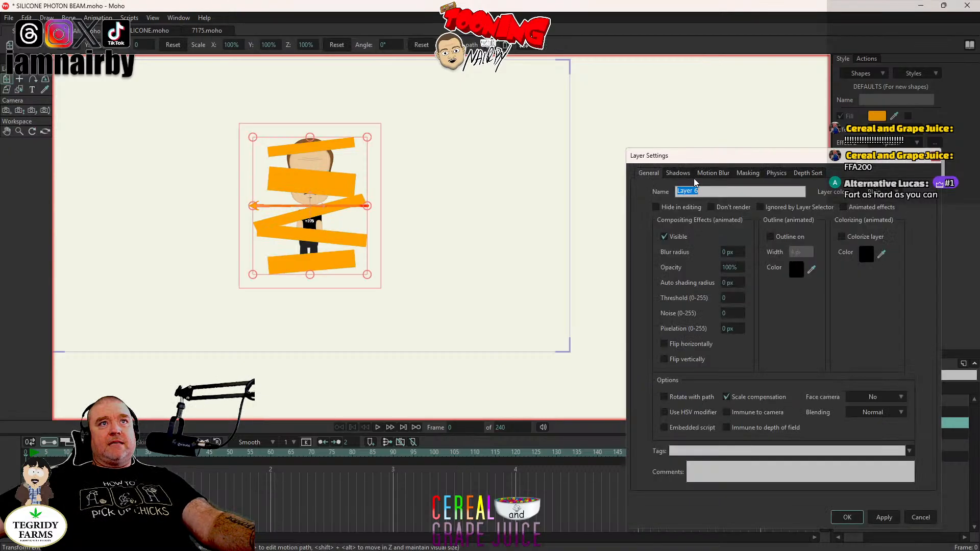
pyautogui.click(748, 174)
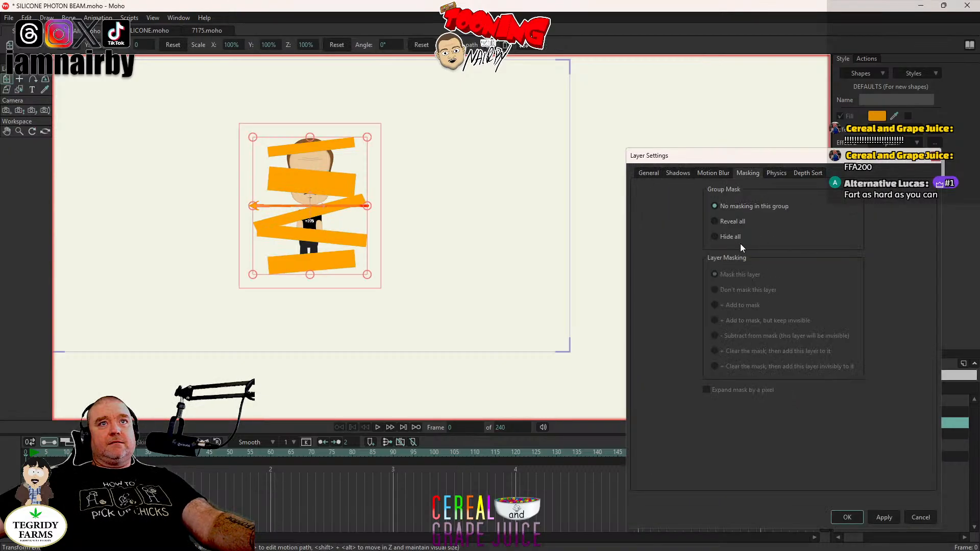
pyautogui.click(848, 518)
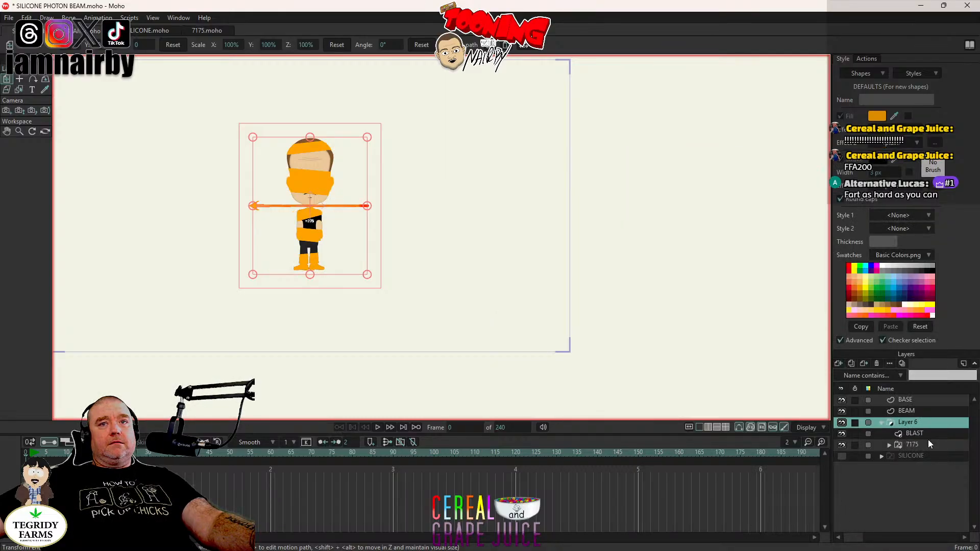
# Step: Group the BASE and BEAM layers together and select the new group layer
pyautogui.click(917, 413)
pyautogui.click(922, 397)
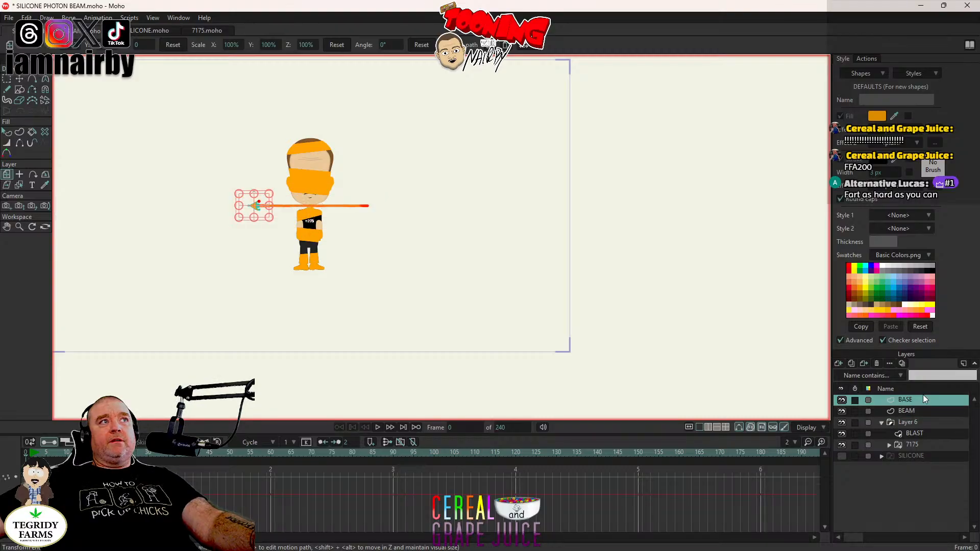
pyautogui.keyDown('ctrl'); pyautogui.click(922, 410); pyautogui.keyUp('ctrl')
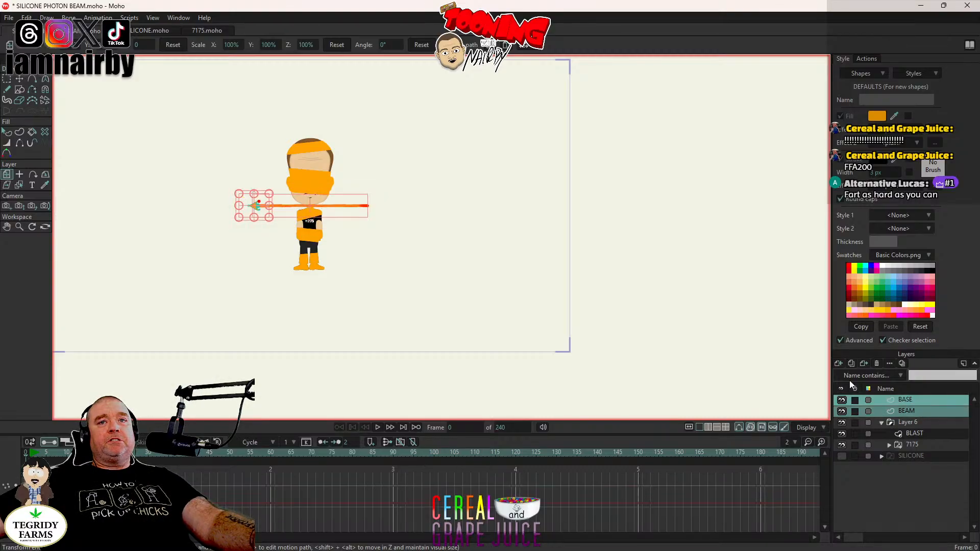
pyautogui.click(837, 364)
pyautogui.click(859, 409)
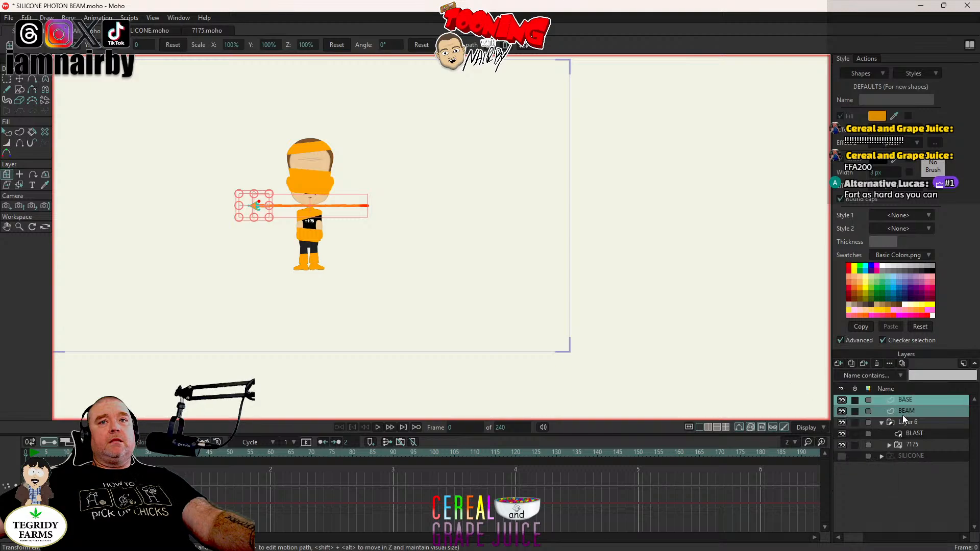
pyautogui.doubleClick(914, 403)
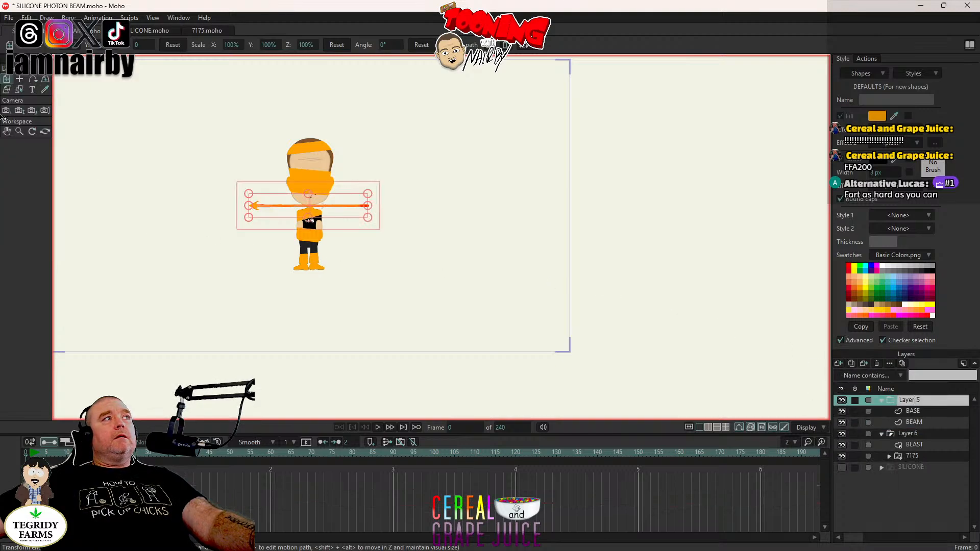
# Step: Set the beam group's origin at the pointed tip of the beam's arrowhead
pyautogui.click(21, 80)
pyautogui.scroll(5, 351, 199)
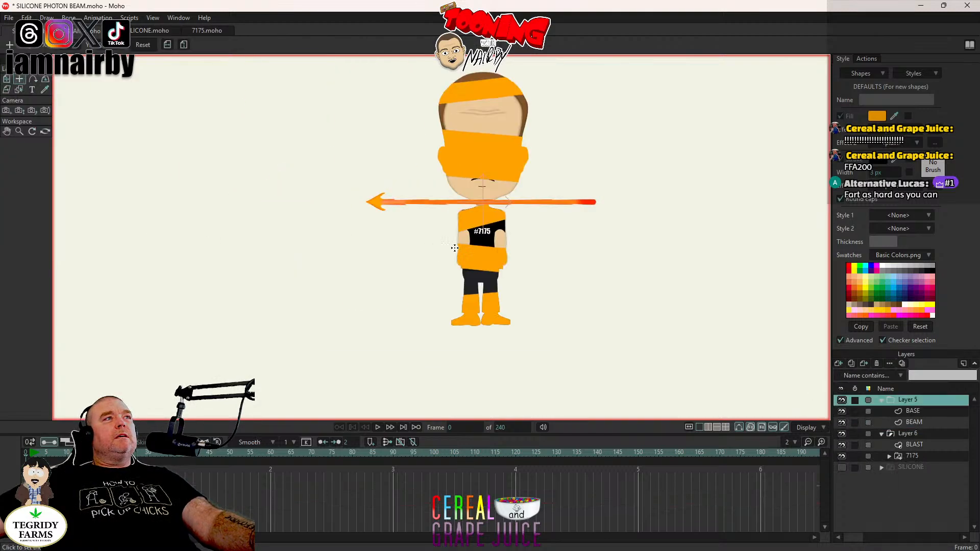
pyautogui.click(336, 155)
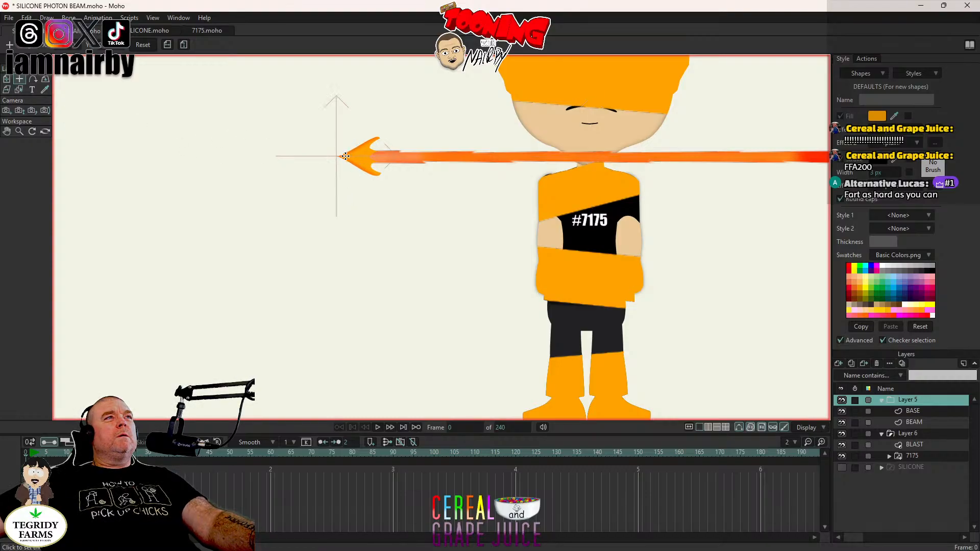
# Step: Move the beam group so its tail end sits just beside the character's torso, and render a preview of the frame
pyautogui.click(7, 79)
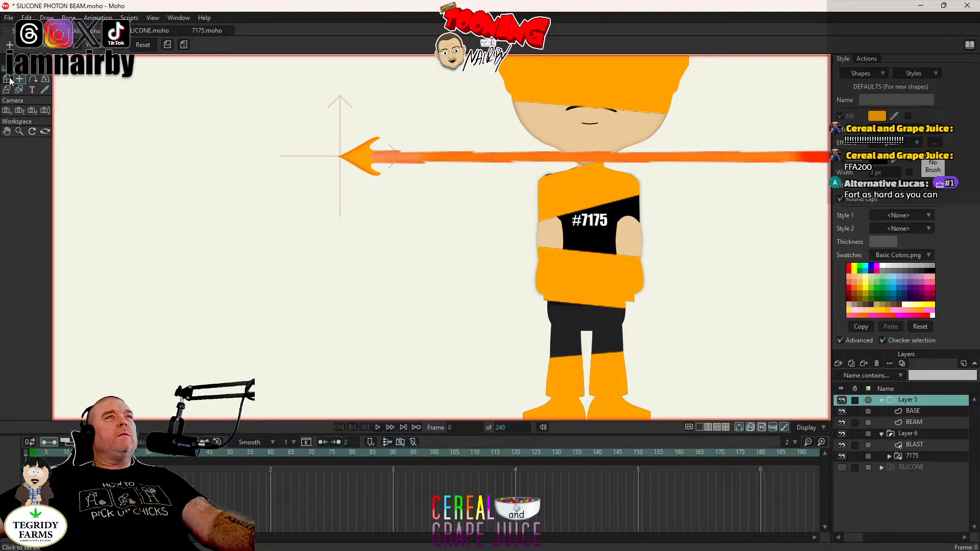
pyautogui.scroll(-5, 530, 183)
pyautogui.scroll(-1, 529, 183)
pyautogui.moveTo(616, 197); pyautogui.dragTo(564, 211)
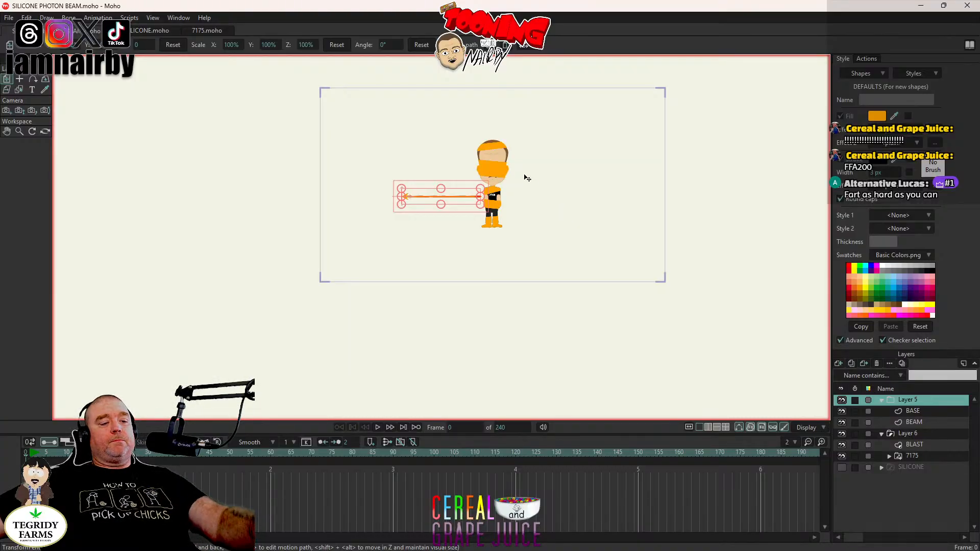
pyautogui.hotkey('ctrl', 'r')
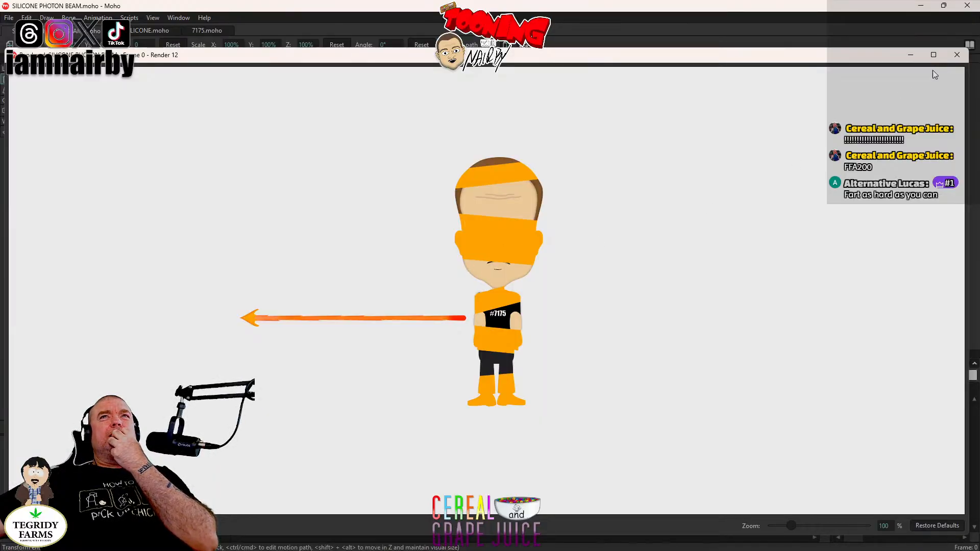
pyautogui.click(958, 55)
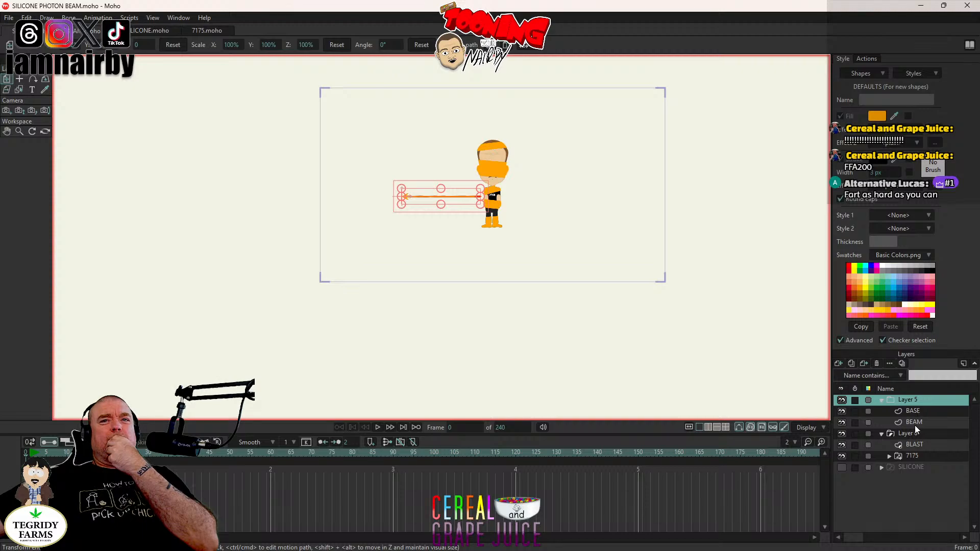
# Step: Collapse the beam group, shift its tail end onto the character's chest, and compare the character with BLAST hidden and shown
pyautogui.click(883, 399)
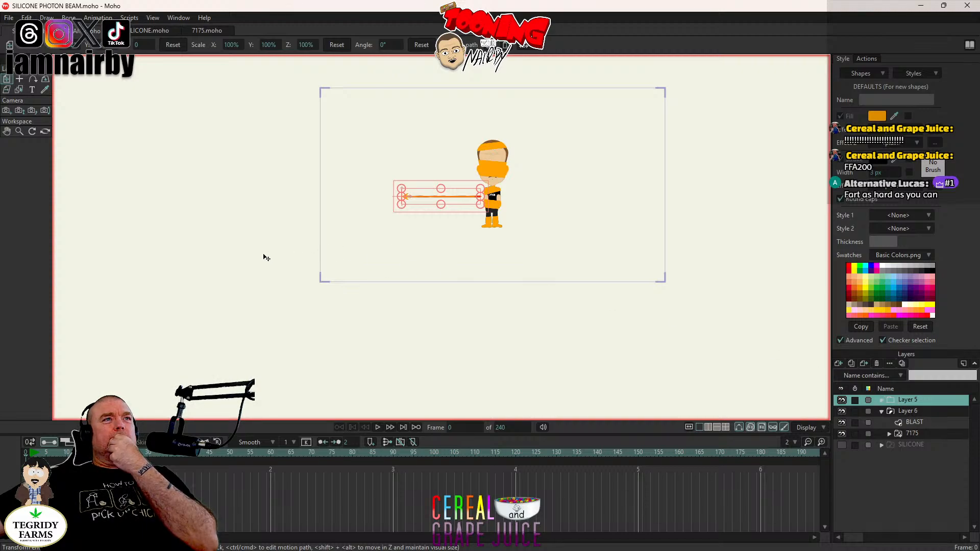
pyautogui.moveTo(267, 258); pyautogui.dragTo(276, 258)
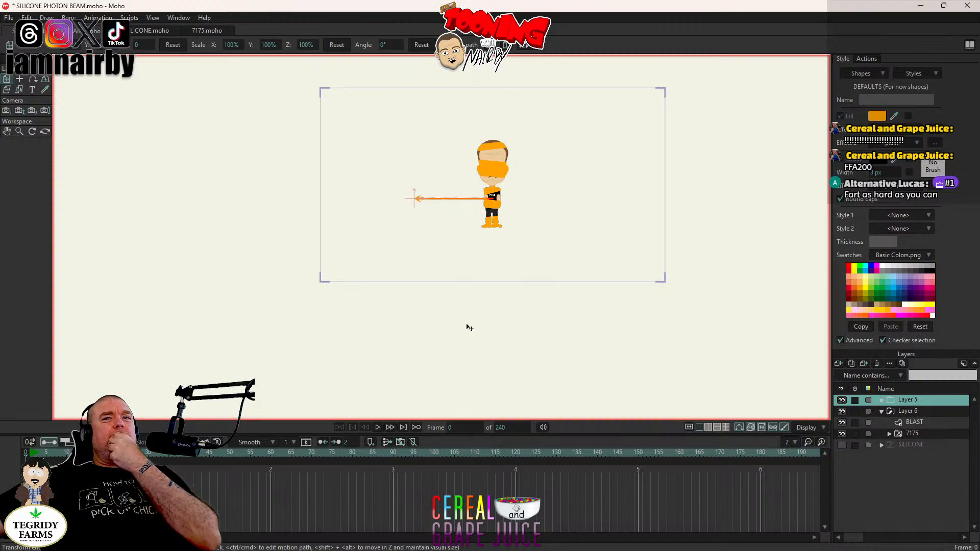
pyautogui.click(842, 422)
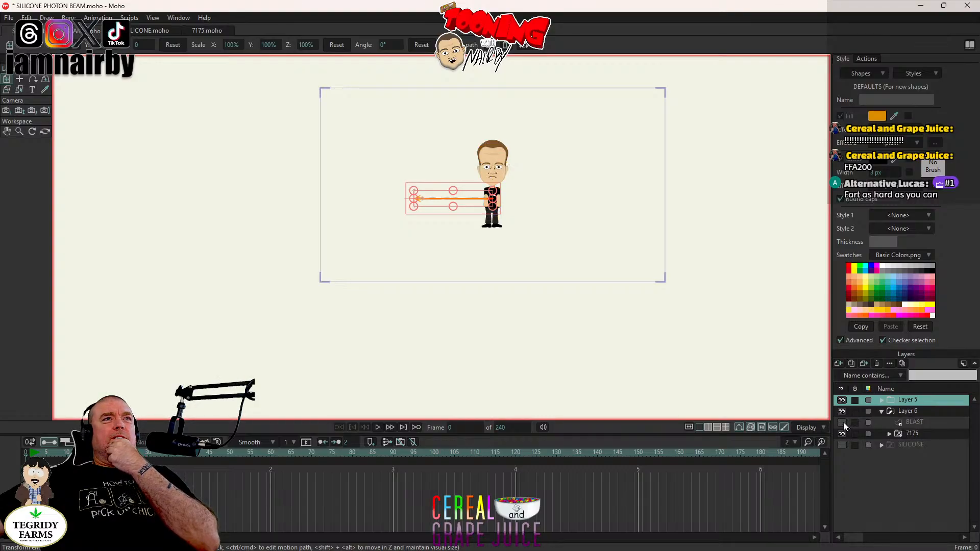
pyautogui.click(842, 422)
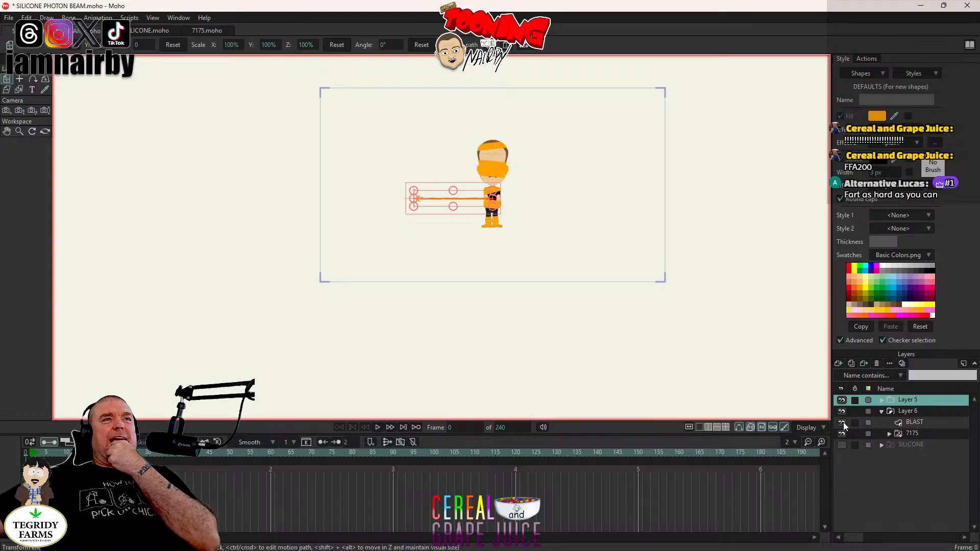
# Step: Enable the layer shadow on BLAST with offset 0, blur 0, expansion 0 and shadow direction 0
pyautogui.click(927, 422)
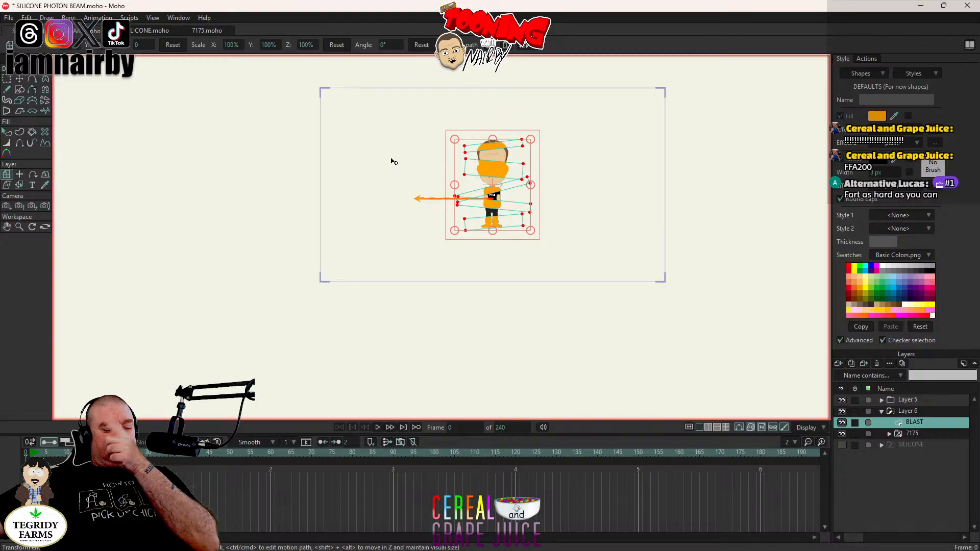
pyautogui.click(19, 79)
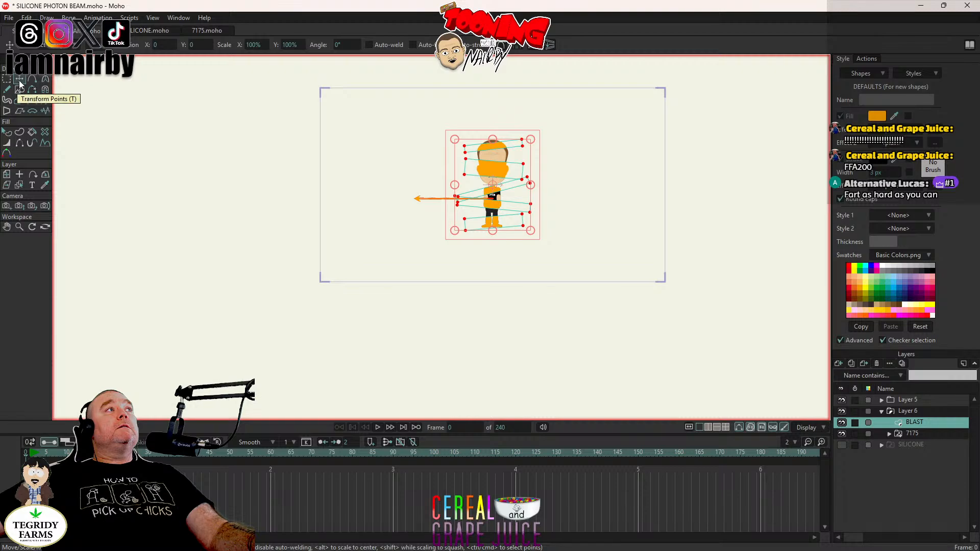
pyautogui.doubleClick(928, 421)
pyautogui.click(686, 174)
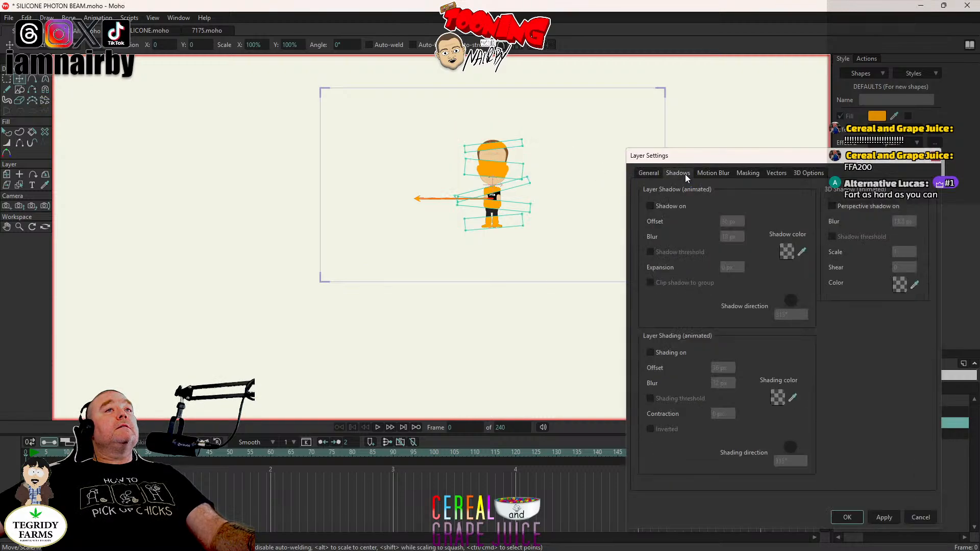
pyautogui.click(670, 204)
pyautogui.click(736, 221)
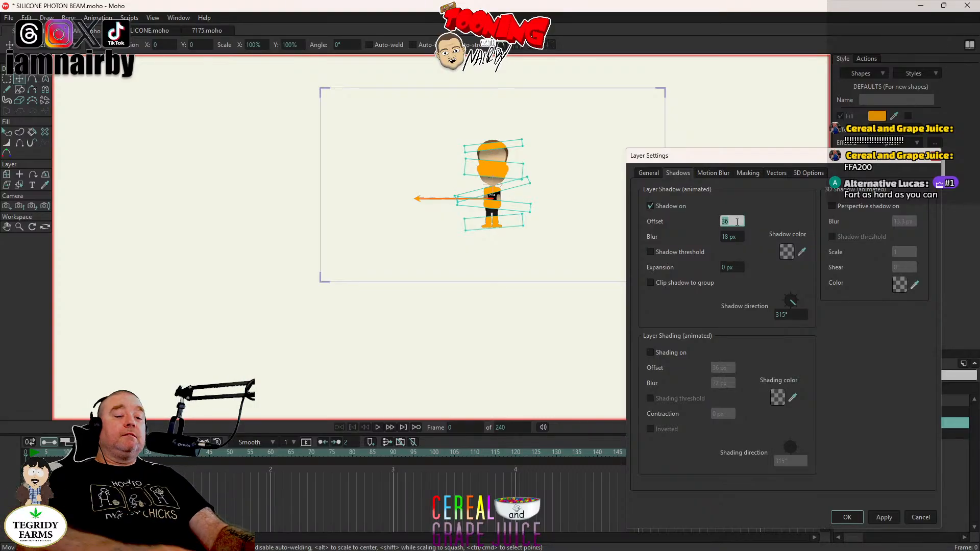
pyautogui.write('0')
pyautogui.press('Tab')
pyautogui.write('0')
pyautogui.press('Tab')
pyautogui.write('0')
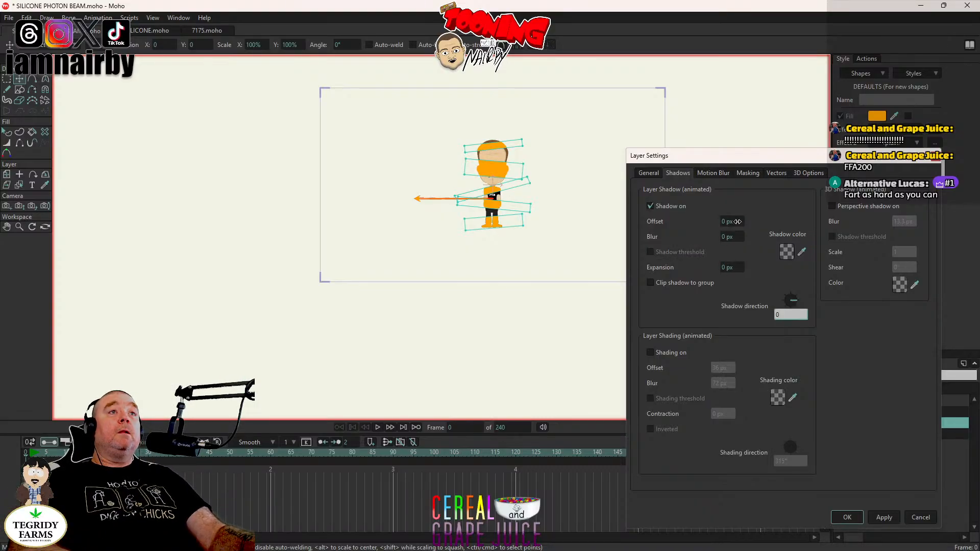
pyautogui.press('Return')
# Step: Render a preview of the frame to check the strips' shadow, and save the project
pyautogui.hotkey('ctrl', 'r')
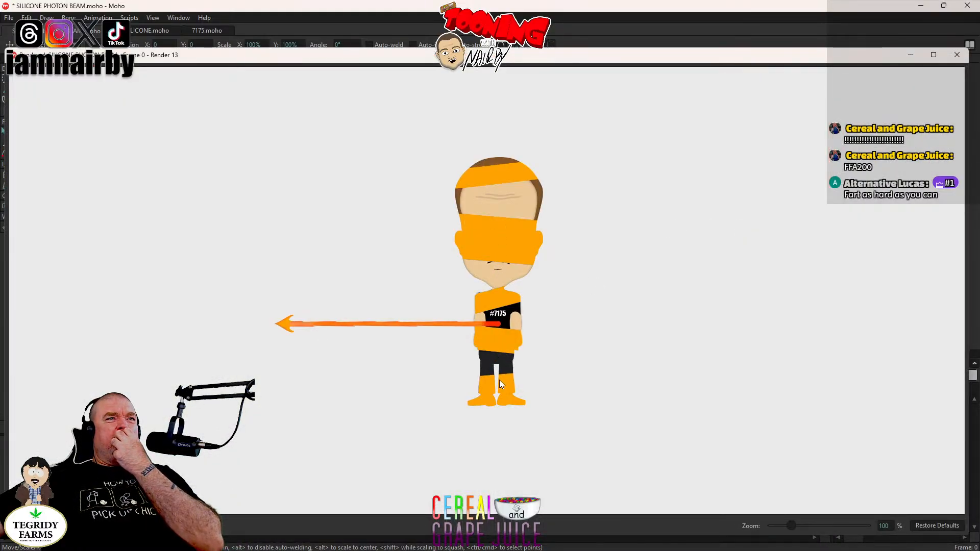
pyautogui.click(957, 55)
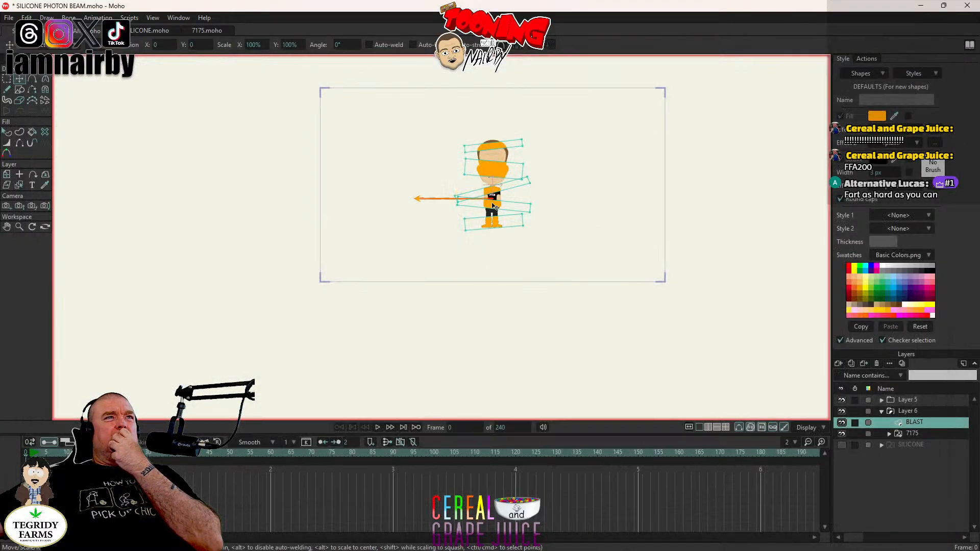
pyautogui.scroll(3, 493, 206)
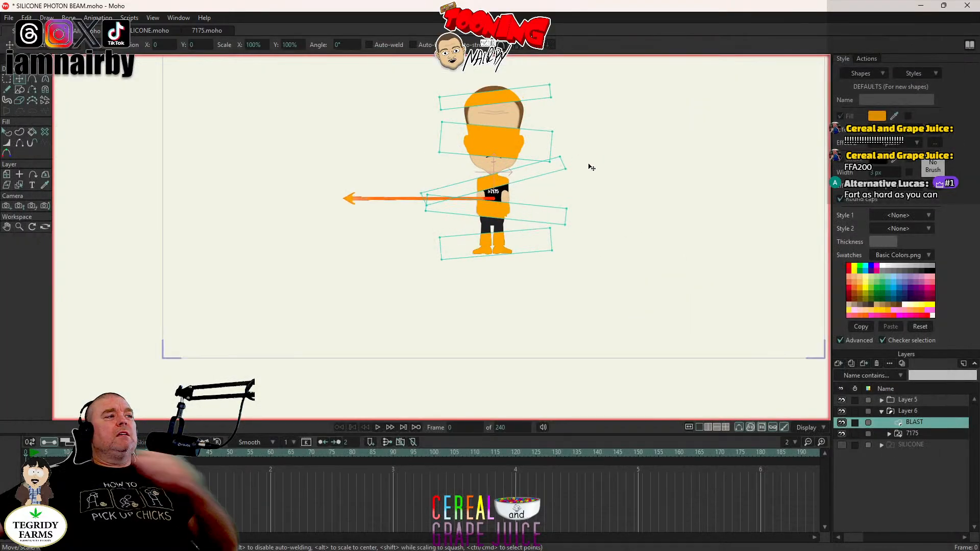
pyautogui.hotkey('ctrl', 's')
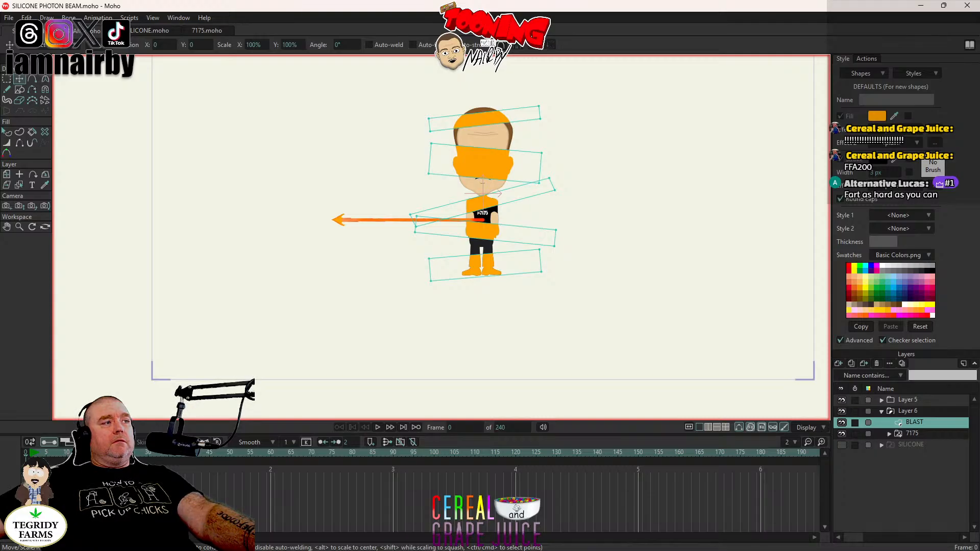
# Step: At frame 13, lower the top blast strip straight down to the character's lower face, at about Y 0.09
pyautogui.click(78, 453)
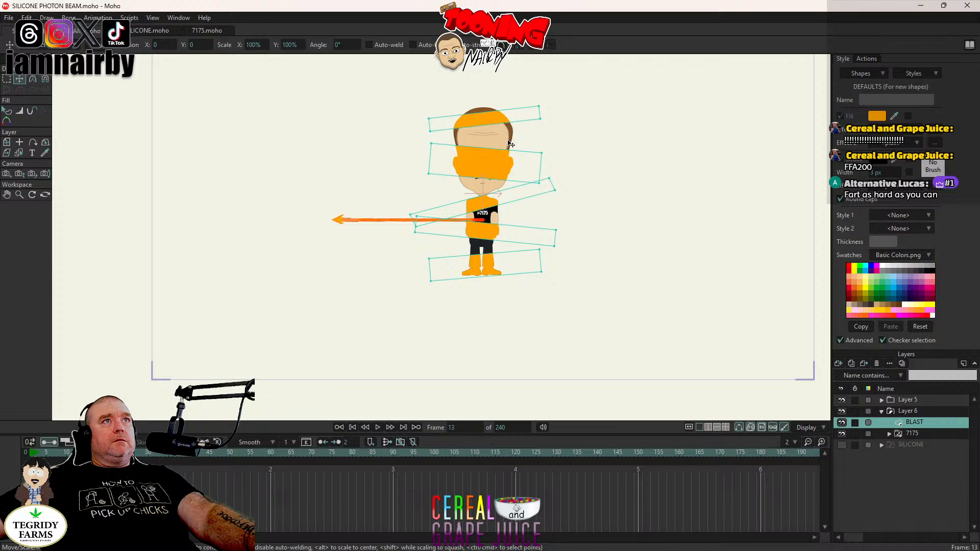
pyautogui.doubleClick(494, 121)
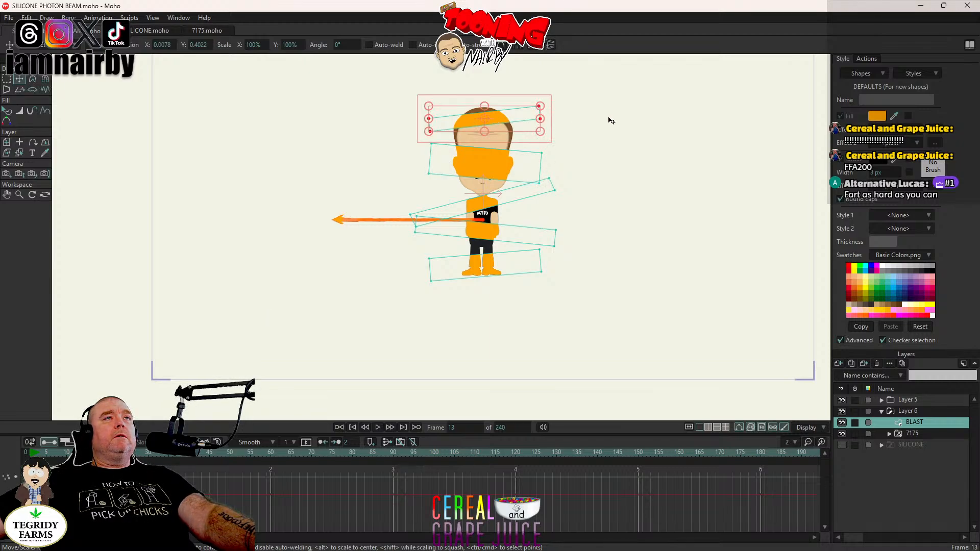
pyautogui.moveTo(611, 121); pyautogui.dragTo(608, 159)
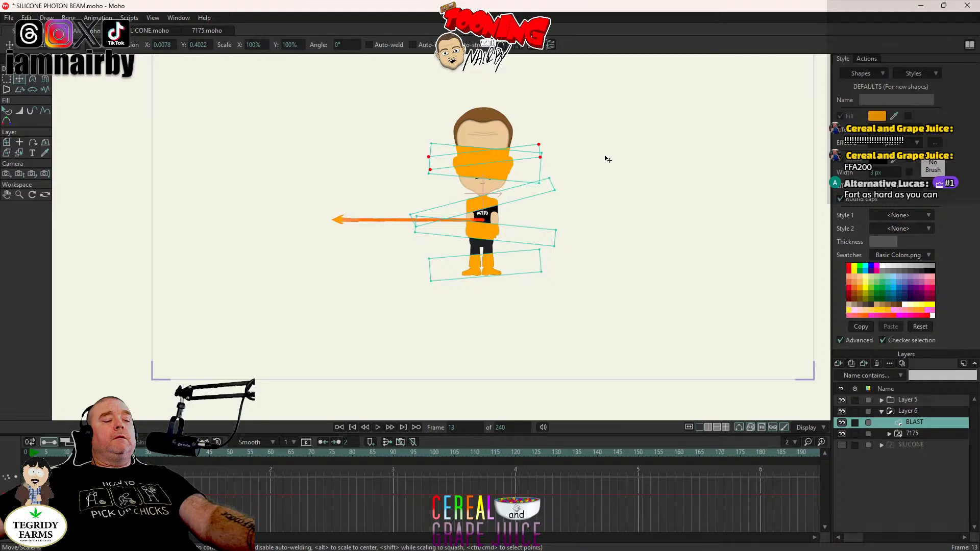
pyautogui.hotkey('ctrl', 'z')
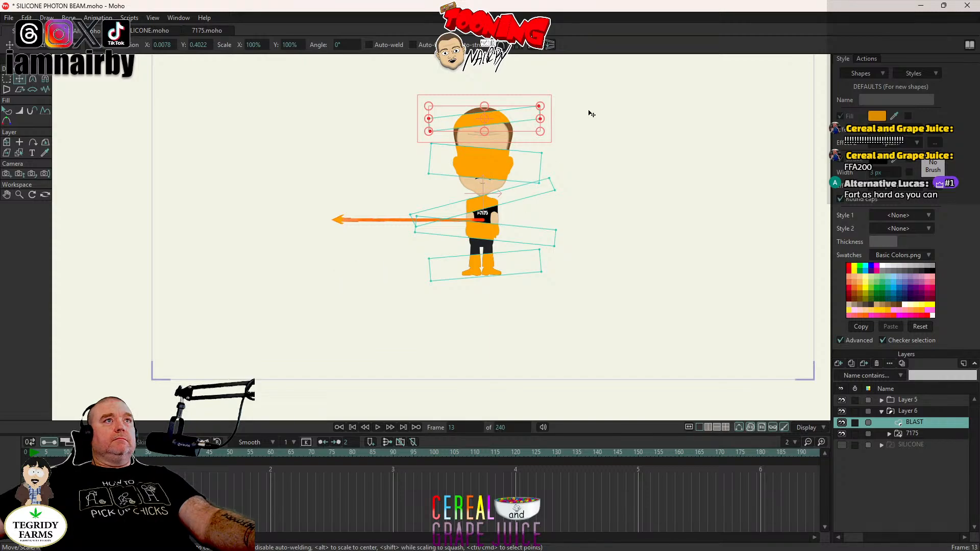
pyautogui.moveTo(612, 134); pyautogui.dragTo(510, 182)
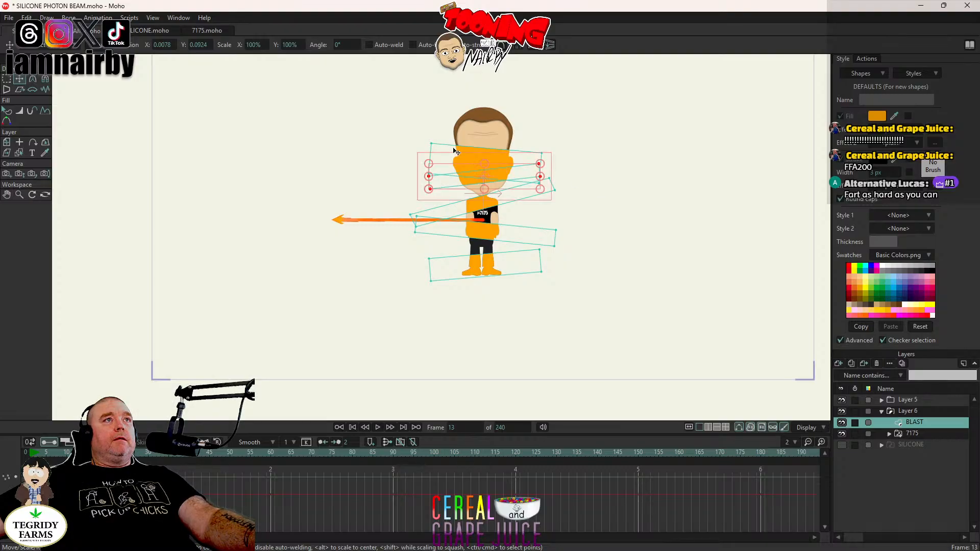
# Step: At frame 13, raise the wide face strip toward the character's forehead, to about Y 0.25
pyautogui.press('Up')
pyautogui.press('Up')
pyautogui.press('Up')
pyautogui.press('Up')
pyautogui.press('Up')
pyautogui.press('Up')
pyautogui.press('Up')
pyautogui.press('Up')
pyautogui.press('Up')
pyautogui.press('Up')
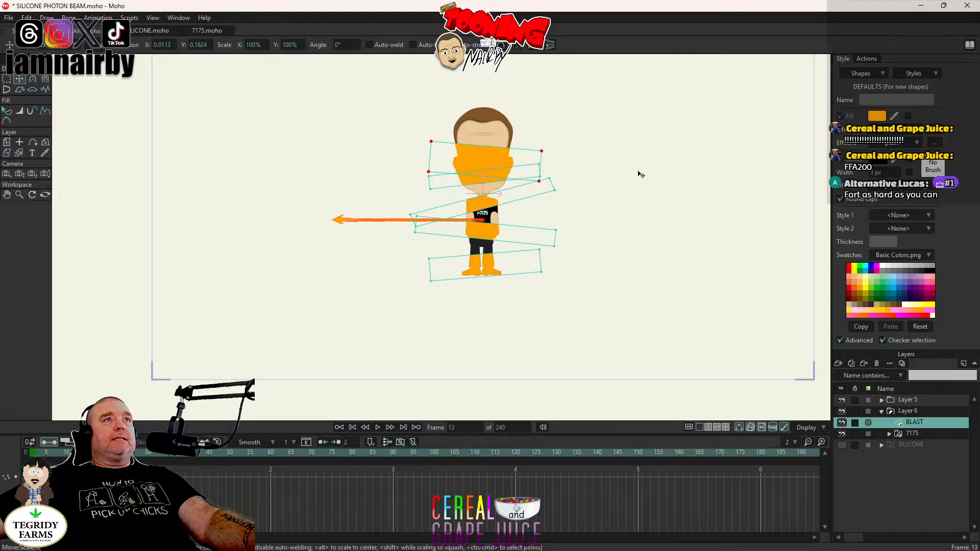
pyautogui.press('Up')
pyautogui.press('Up')
pyautogui.press('Up')
pyautogui.press('Up')
pyautogui.press('Up')
pyautogui.press('Up')
pyautogui.press('Up')
pyautogui.press('Up')
pyautogui.press('Up')
pyautogui.press('Up')
pyautogui.press('Up')
pyautogui.press('Up')
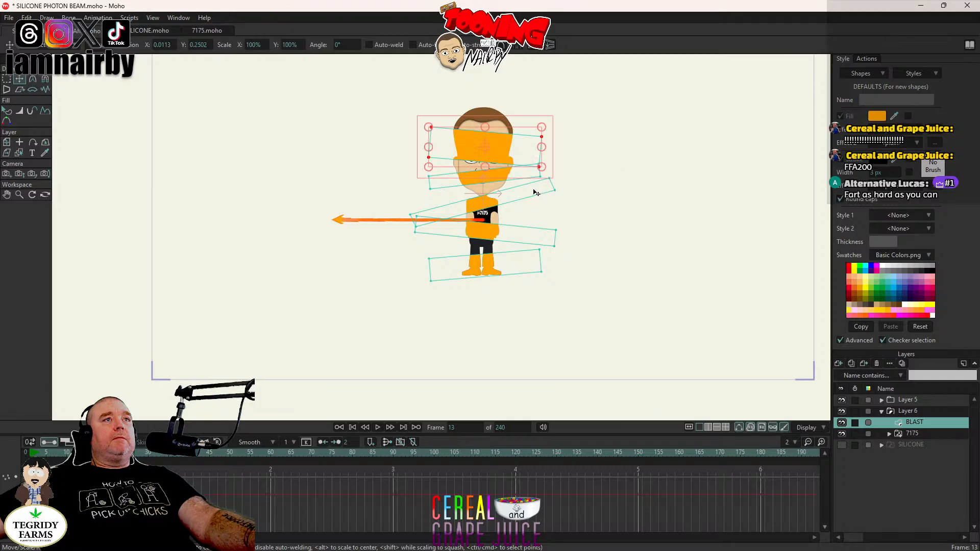
# Step: At frame 13, lower the steep diagonal chest strip to the character's feet and raise the foot strip to the torso
pyautogui.doubleClick(554, 194)
pyautogui.moveTo(616, 192); pyautogui.dragTo(632, 244)
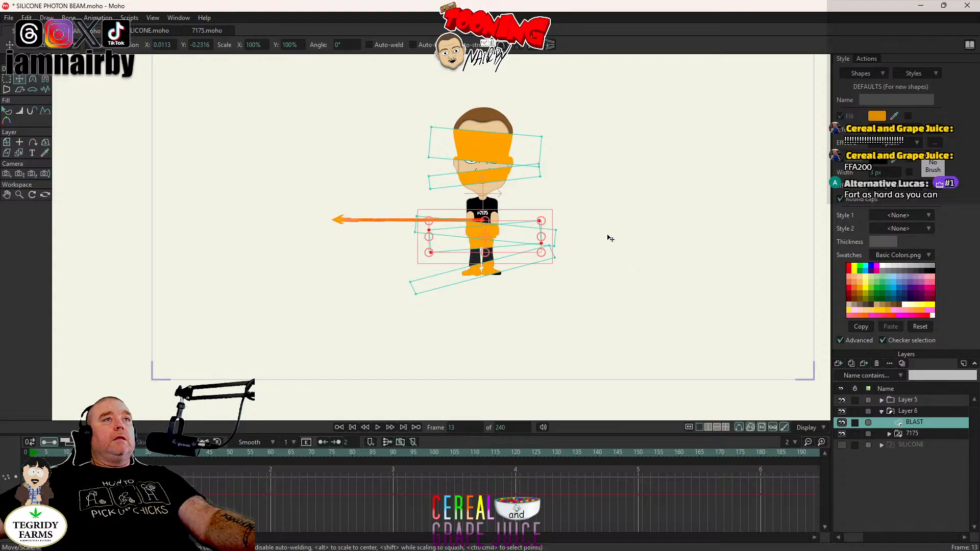
pyautogui.moveTo(611, 231); pyautogui.dragTo(612, 226)
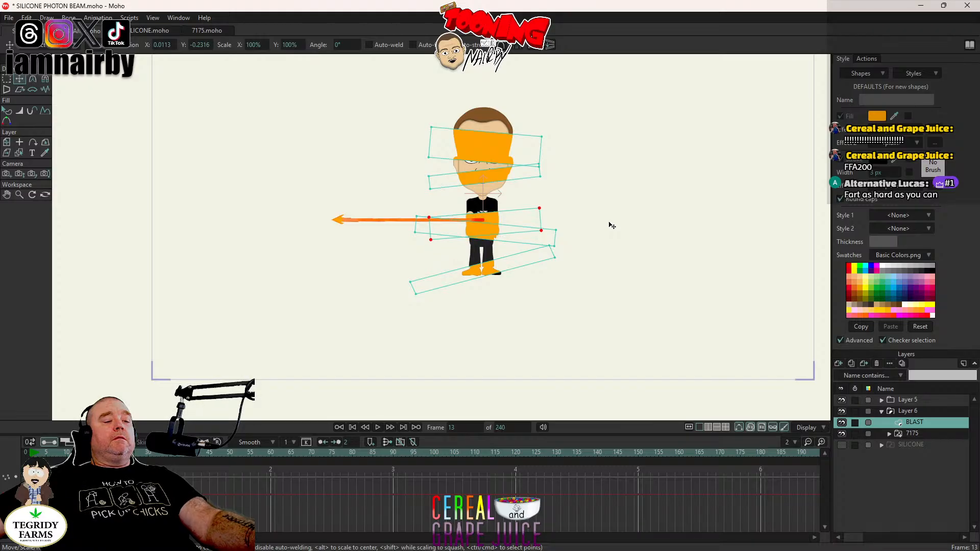
# Step: Undo the last band move at frame 13, and at frame 20 raise the wide tilted band to the chest
pyautogui.hotkey('ctrl', 'z')
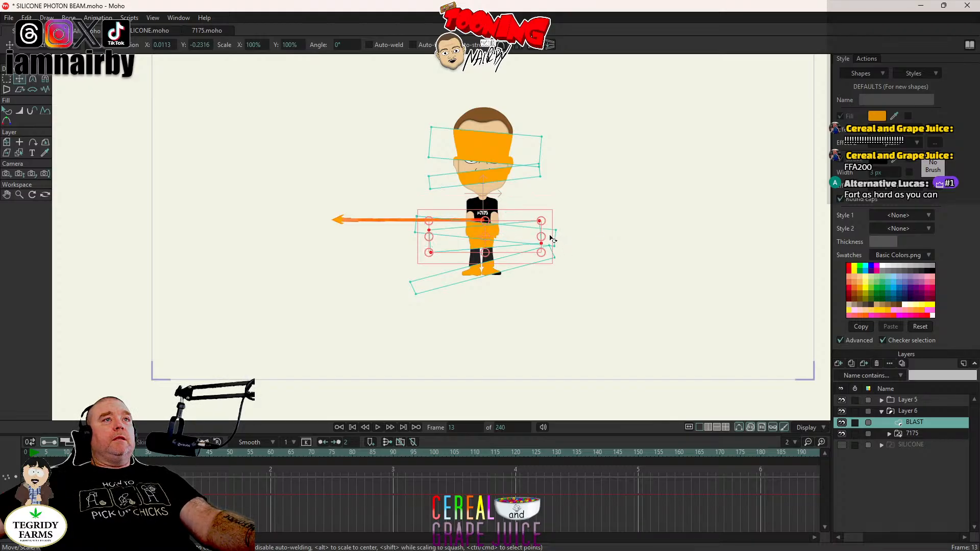
pyautogui.moveTo(552, 238); pyautogui.dragTo(570, 239)
pyautogui.moveTo(632, 237); pyautogui.dragTo(632, 218)
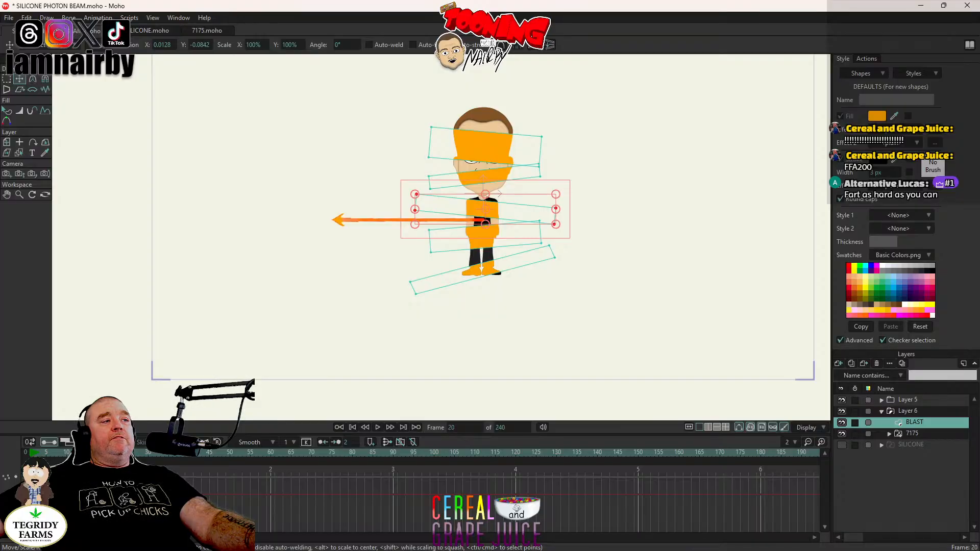
# Step: At frame 20, lower the narrow chin band to the shins and raise the face band to the top of the head
pyautogui.click(515, 177)
pyautogui.moveTo(640, 179); pyautogui.dragTo(635, 264)
pyautogui.doubleClick(514, 160)
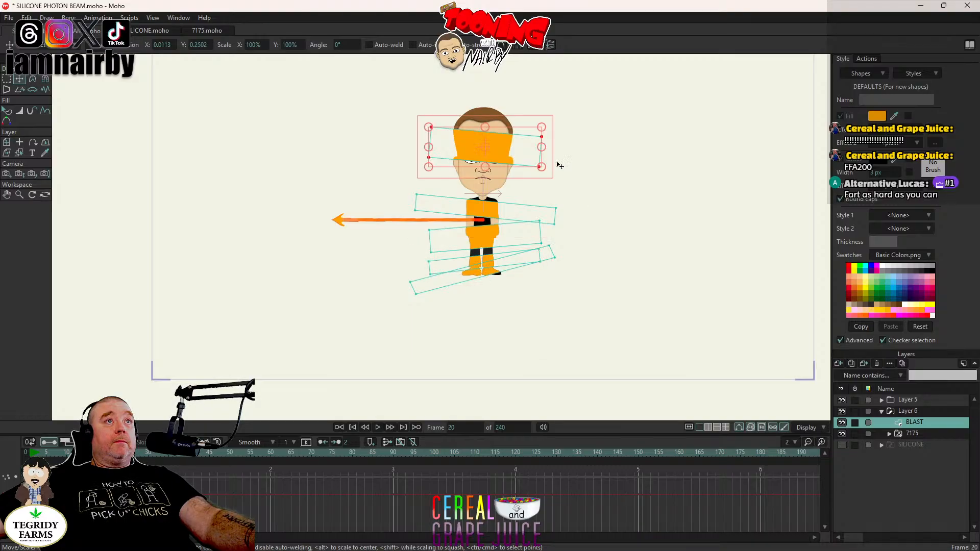
pyautogui.moveTo(626, 186); pyautogui.dragTo(630, 149)
# Step: At frame 20, raise the wide chest band to the chin and the hip band to the neck and shoulders
pyautogui.doubleClick(523, 218)
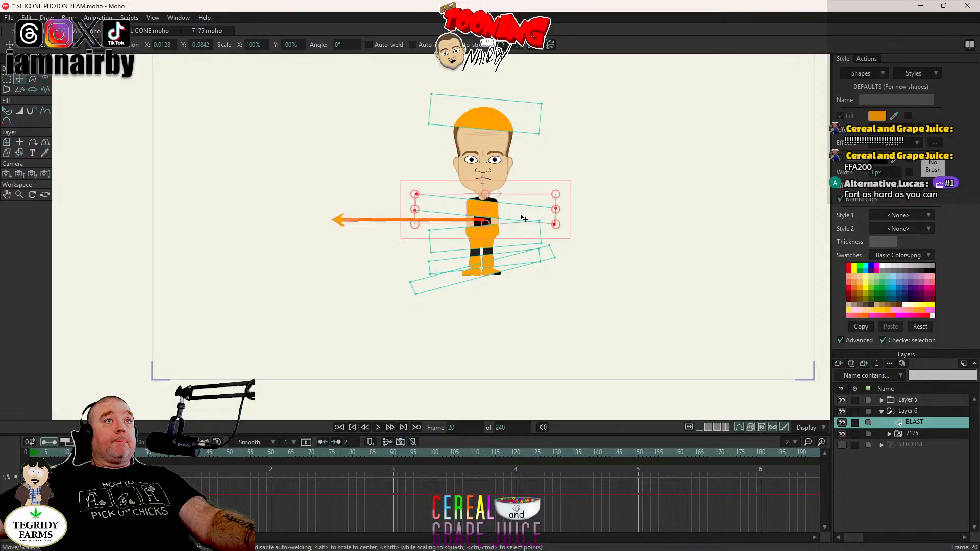
pyautogui.moveTo(631, 206); pyautogui.dragTo(634, 181)
pyautogui.doubleClick(519, 235)
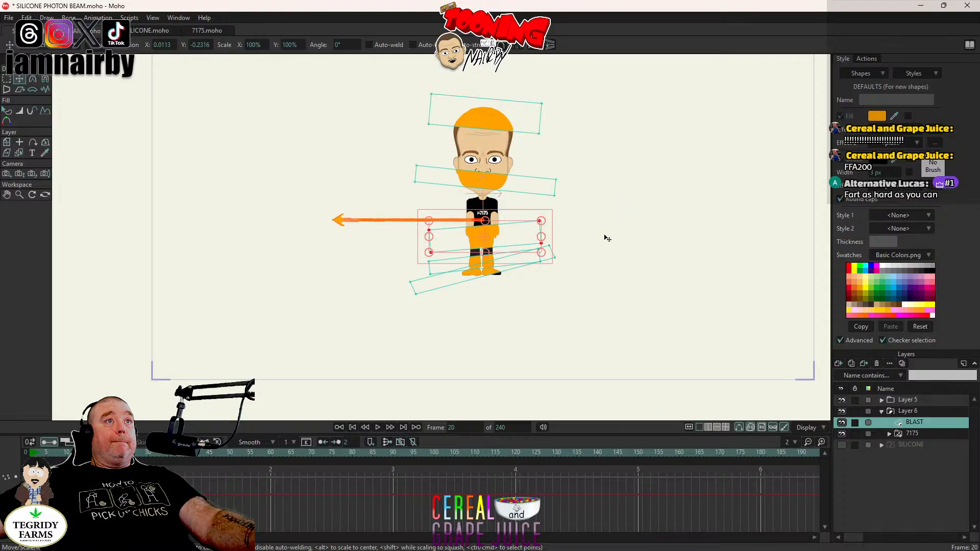
pyautogui.moveTo(545, 237); pyautogui.dragTo(613, 193)
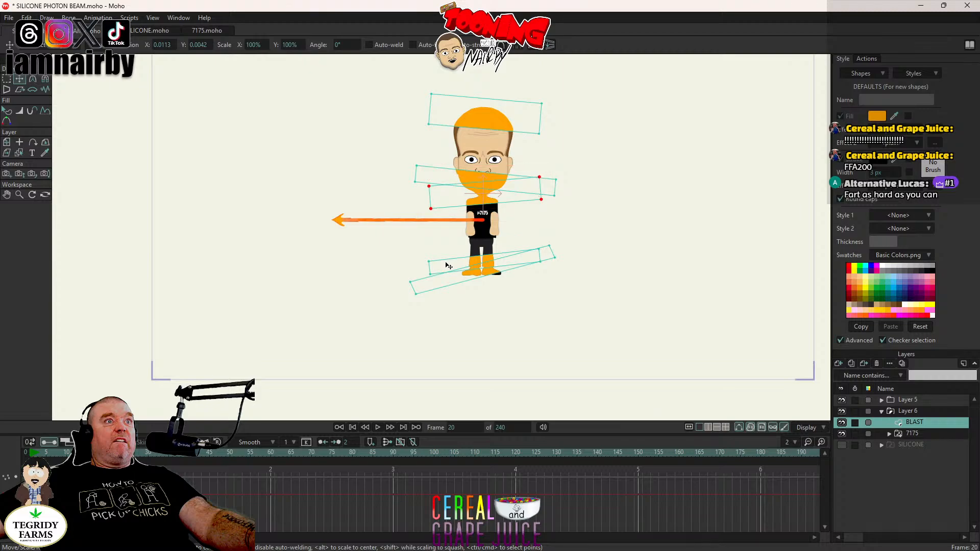
pyautogui.doubleClick(449, 266)
pyautogui.moveTo(602, 291); pyautogui.dragTo(600, 272)
pyautogui.hotkey('ctrl', 'z')
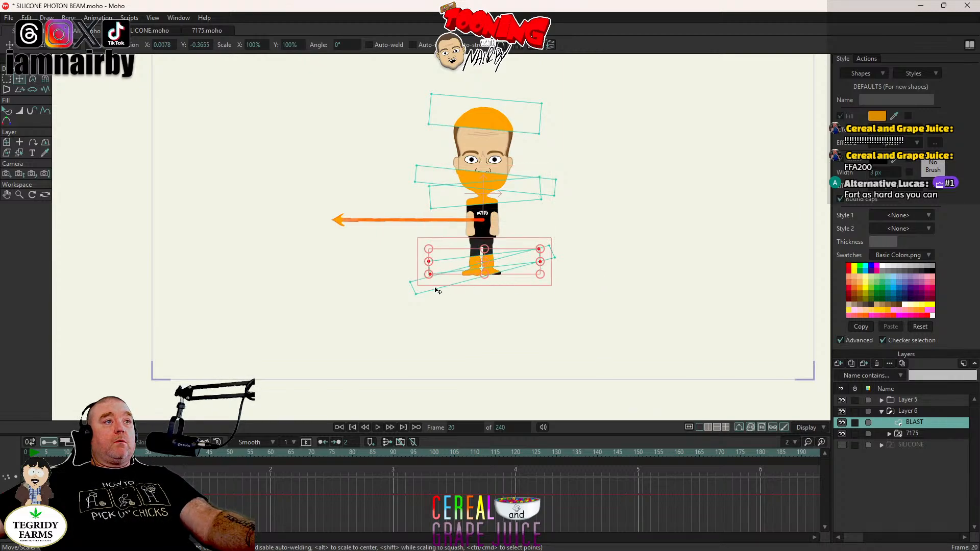
# Step: At frame 20, raise the steeply slanted band from the feet to the character's torso
pyautogui.doubleClick(432, 289)
pyautogui.moveTo(657, 295); pyautogui.dragTo(652, 248)
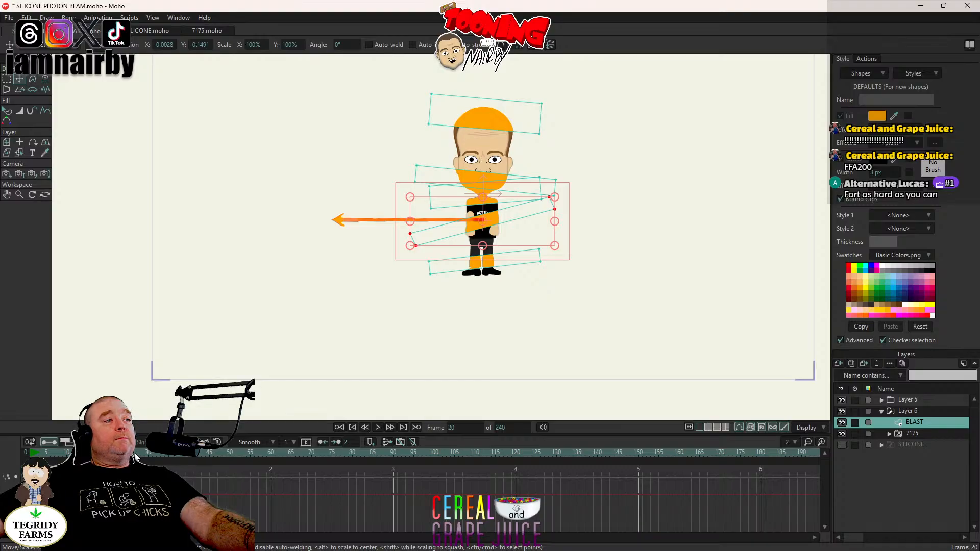
# Step: At frame 27, lower the band on top of the head to the legs and raise the wide chin band to the top of the head
pyautogui.doubleClick(508, 124)
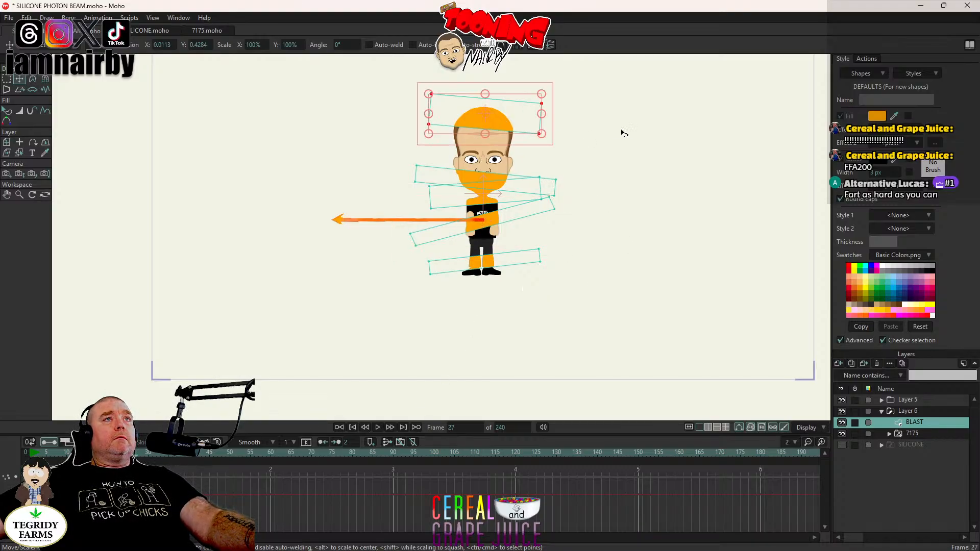
pyautogui.moveTo(624, 131); pyautogui.dragTo(604, 261)
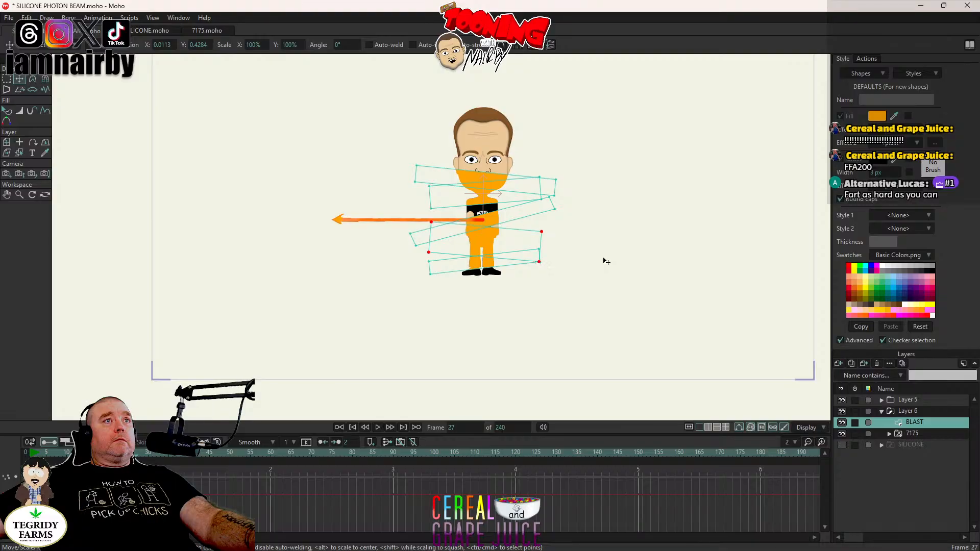
pyautogui.click(447, 181)
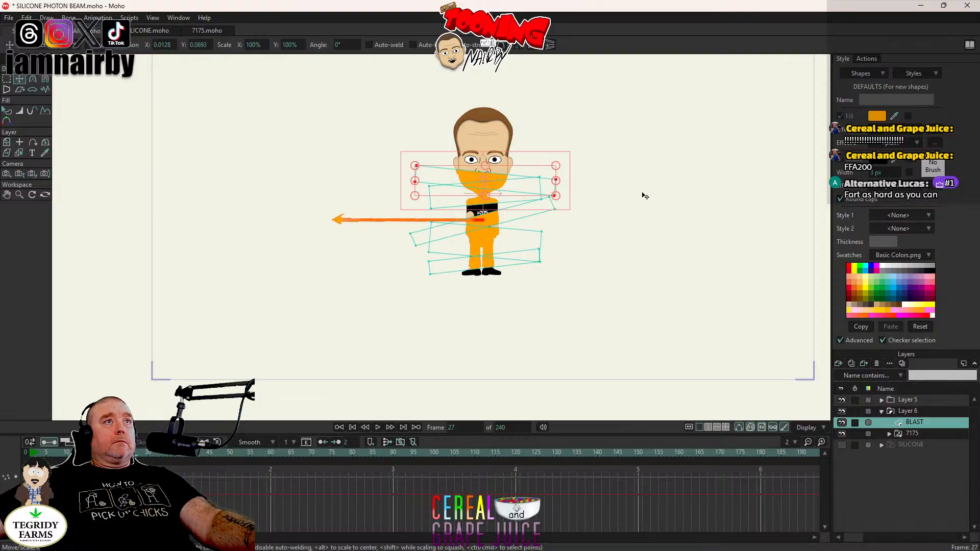
pyautogui.moveTo(641, 193); pyautogui.dragTo(646, 129)
# Step: At frame 27, raise the neck band to the eyes and the slanted torso band to the chin, and lower the shin band to the feet
pyautogui.click(472, 192)
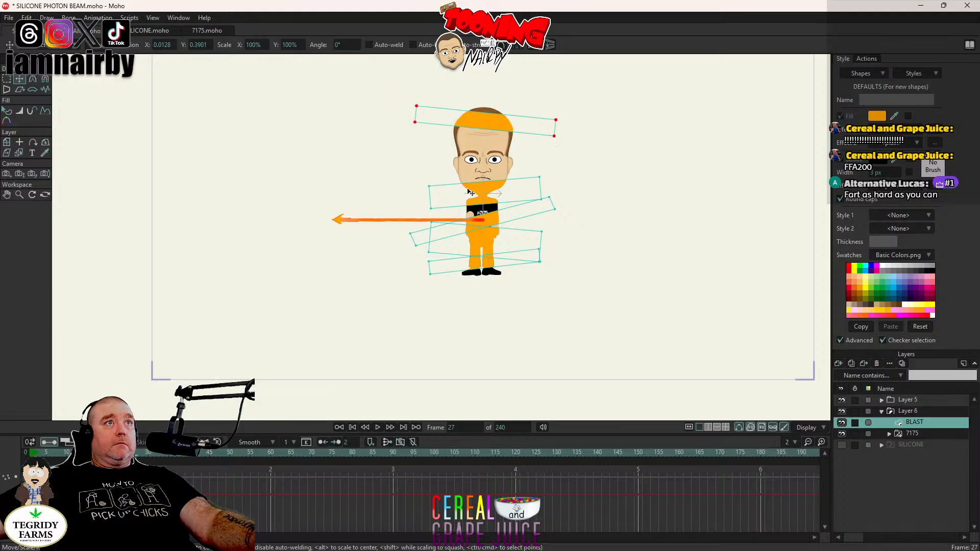
pyautogui.moveTo(667, 207); pyautogui.dragTo(668, 173)
pyautogui.click(517, 216)
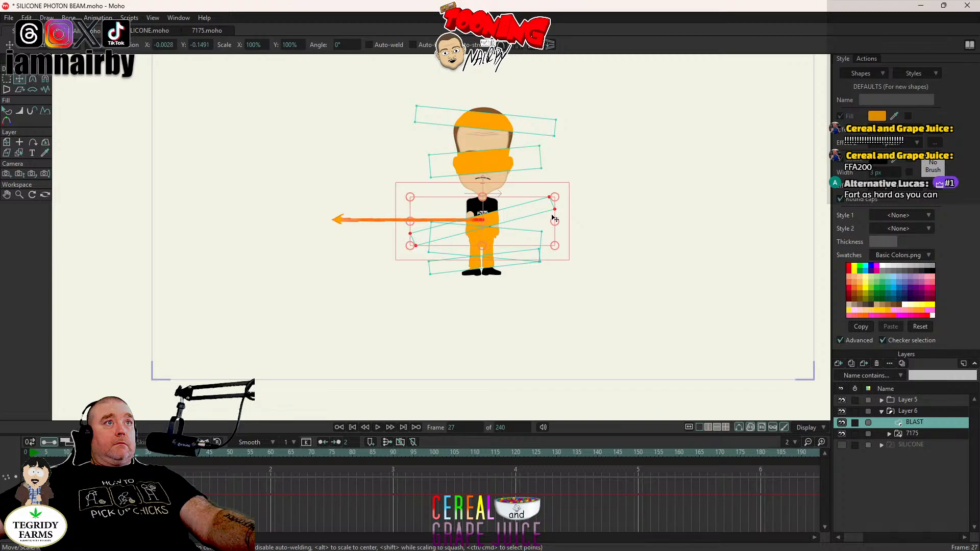
pyautogui.moveTo(619, 213); pyautogui.dragTo(616, 187)
pyautogui.click(472, 265)
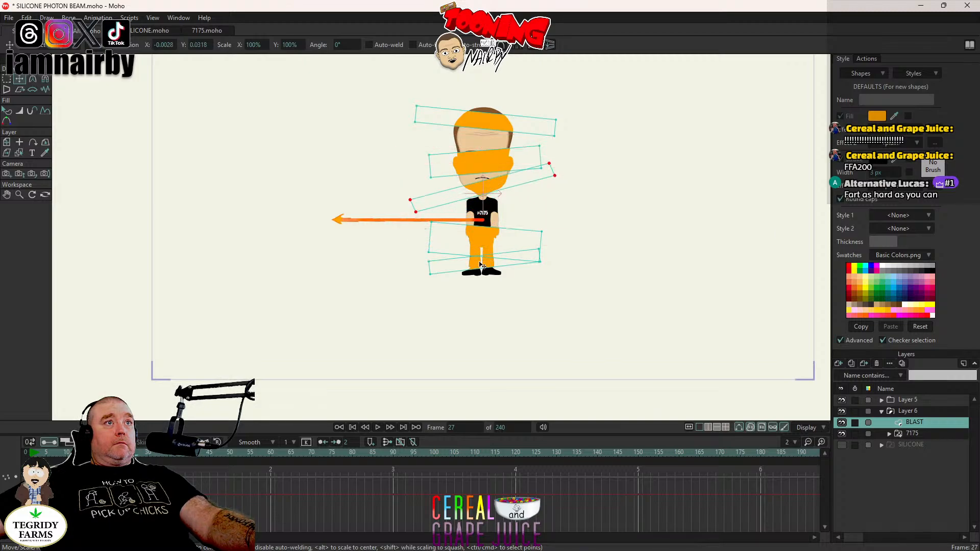
pyautogui.moveTo(662, 245); pyautogui.dragTo(665, 260)
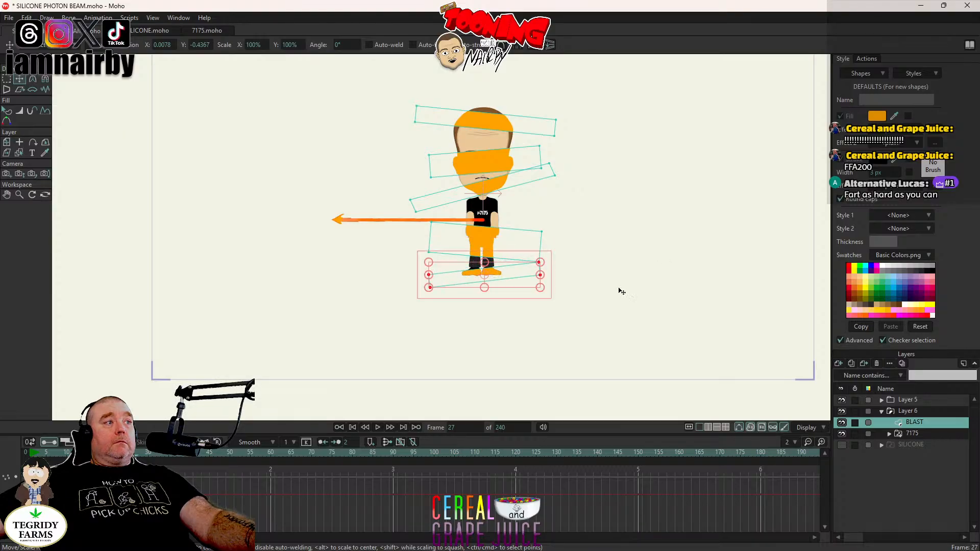
# Step: At frame 32, return all the BLAST bands to their starting arrangement
pyautogui.click(157, 452)
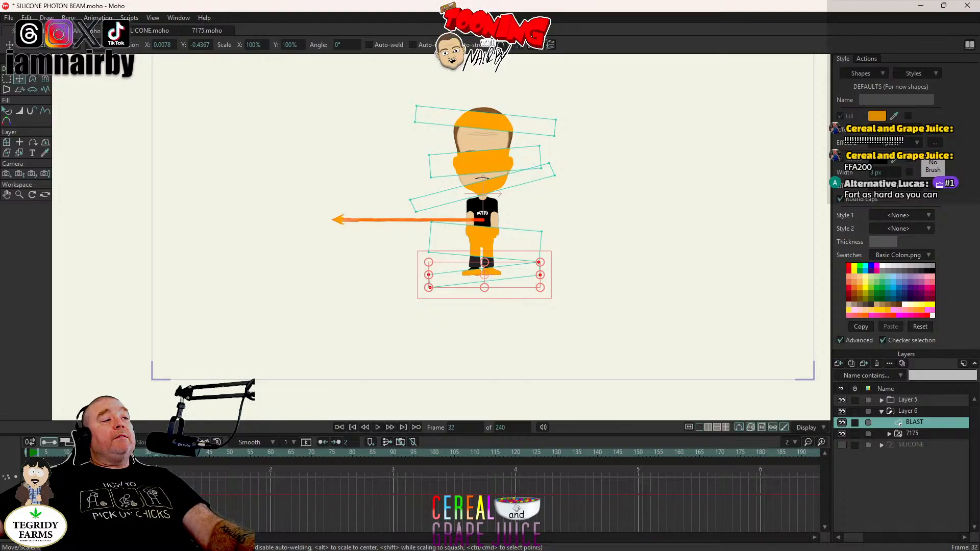
pyautogui.click(135, 478)
pyautogui.press('Delete')
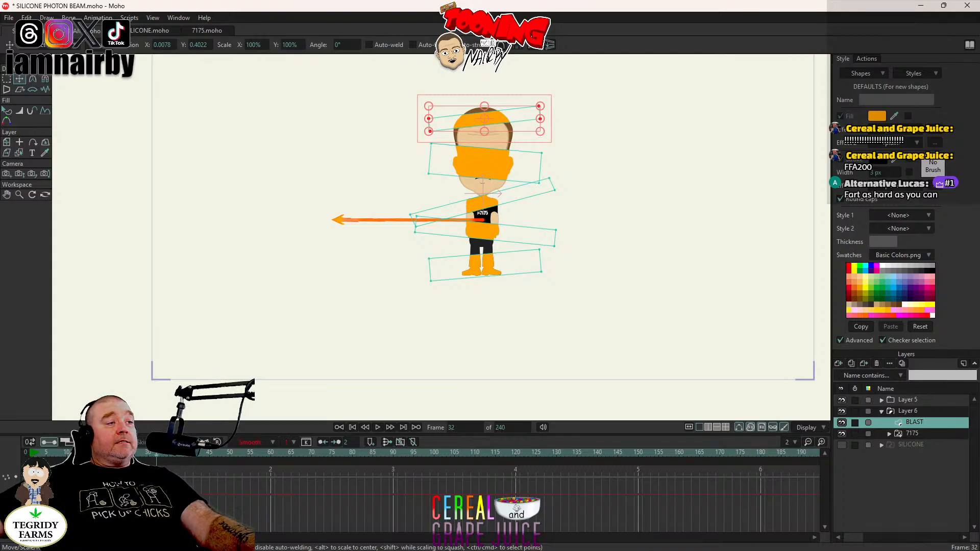
# Step: Set the frame 32 keyframe's interpolation to Cycle with an absolute loop frame so the band animation repeats
pyautogui.rightClick(157, 457)
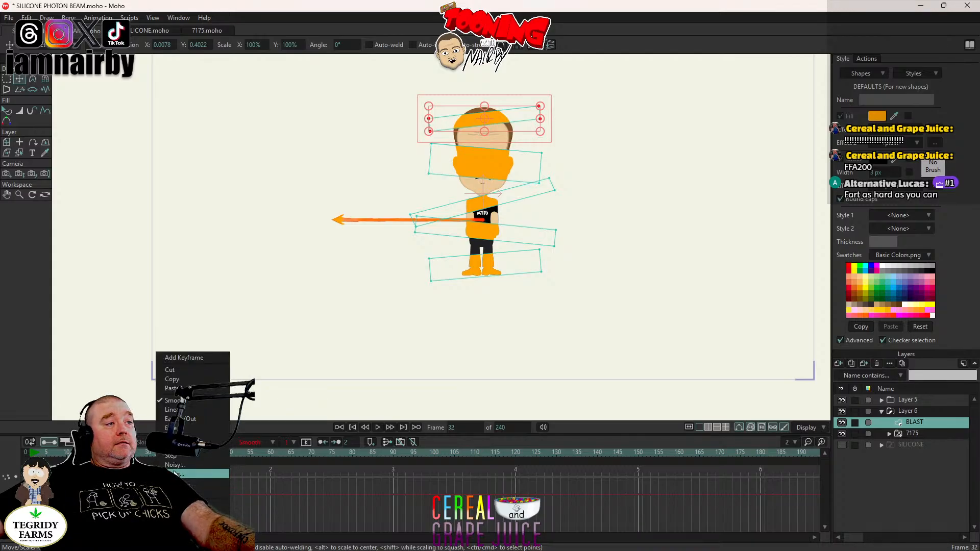
pyautogui.click(174, 474)
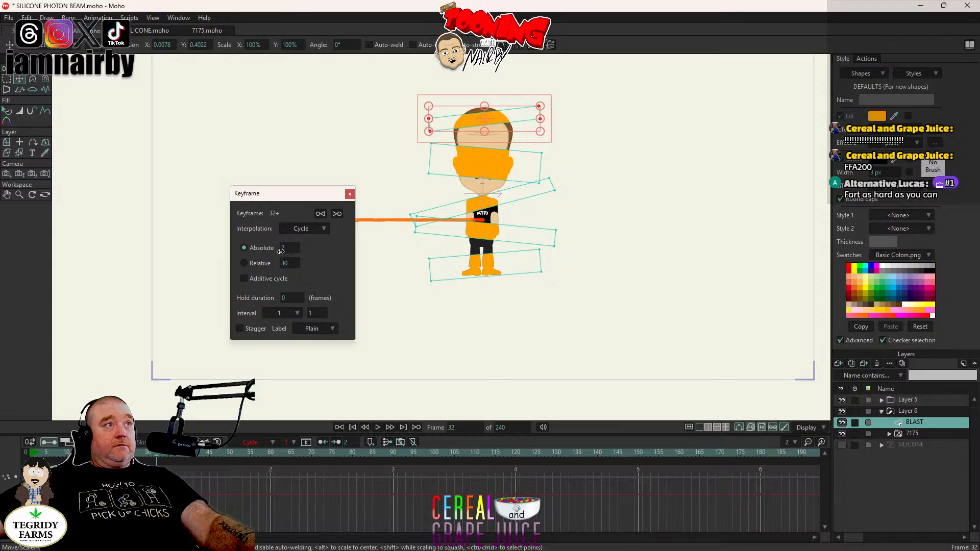
pyautogui.click(349, 194)
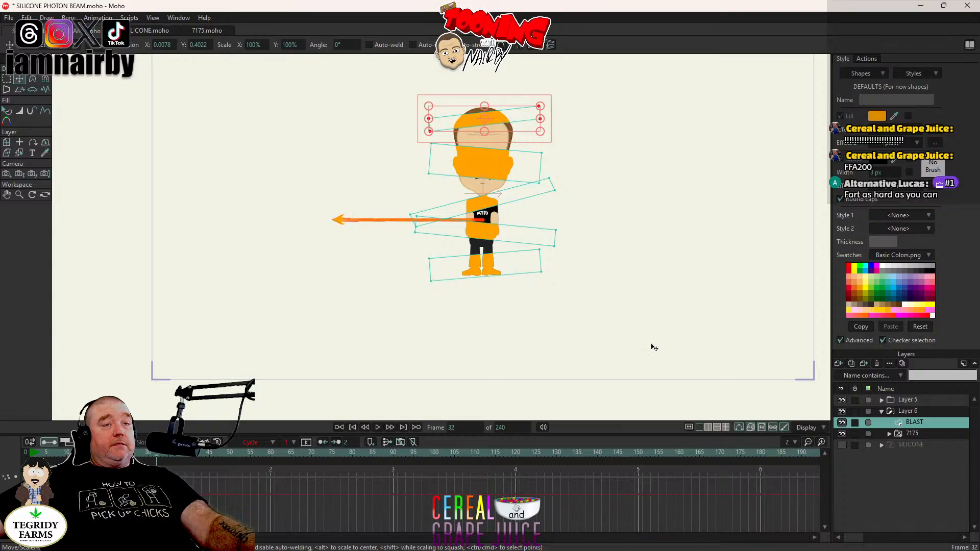
# Step: Play the looping band animation from the start, select Layer 5 to view it without the band outlines, and rewind to frame 0
pyautogui.click(353, 427)
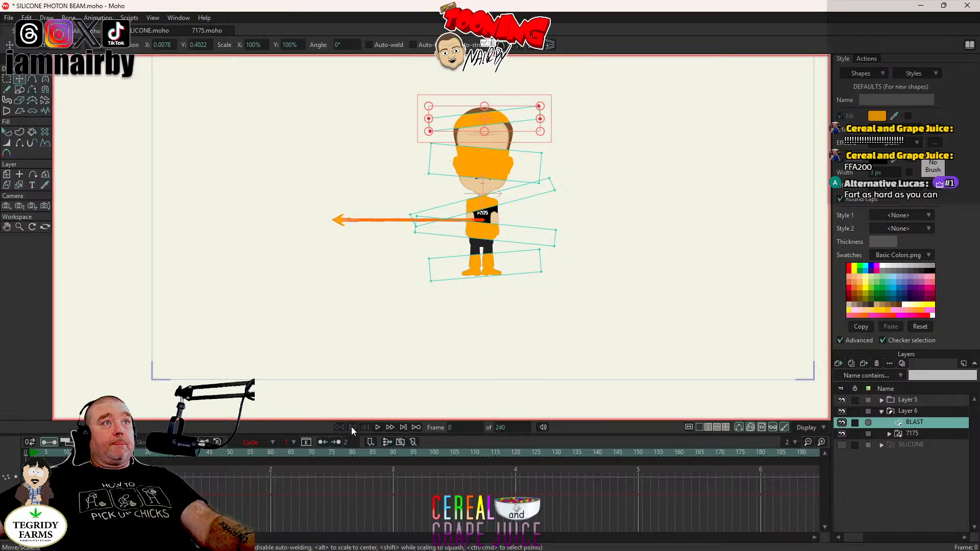
pyautogui.click(379, 426)
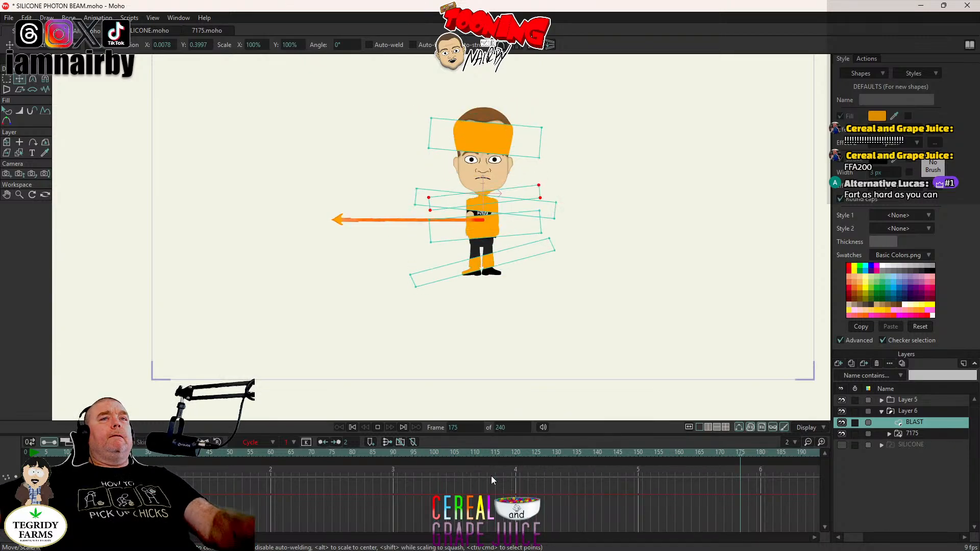
pyautogui.click(907, 399)
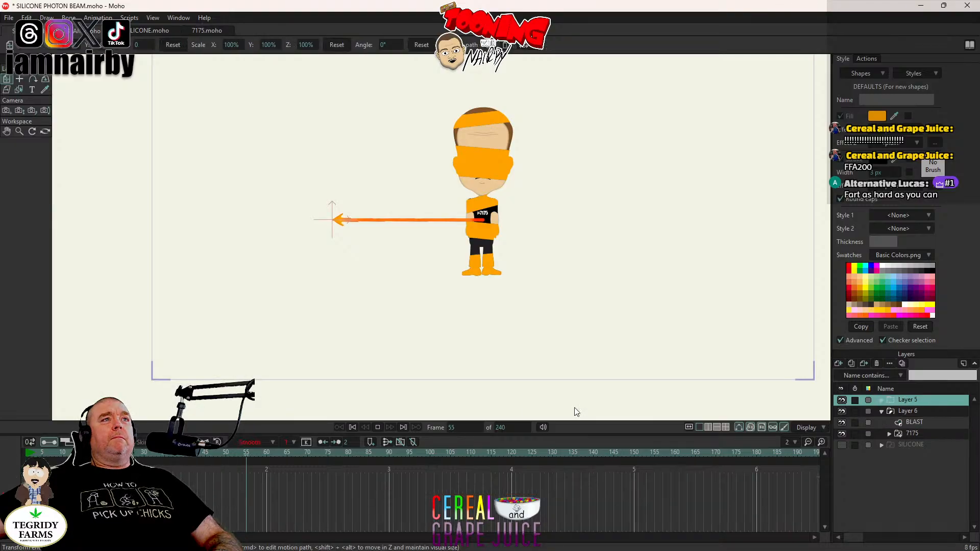
pyautogui.click(378, 428)
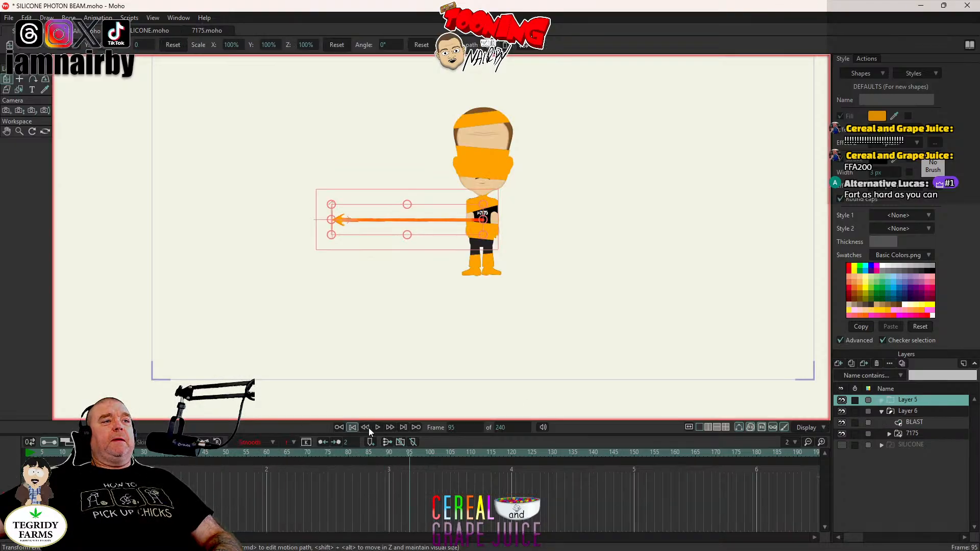
pyautogui.click(378, 427)
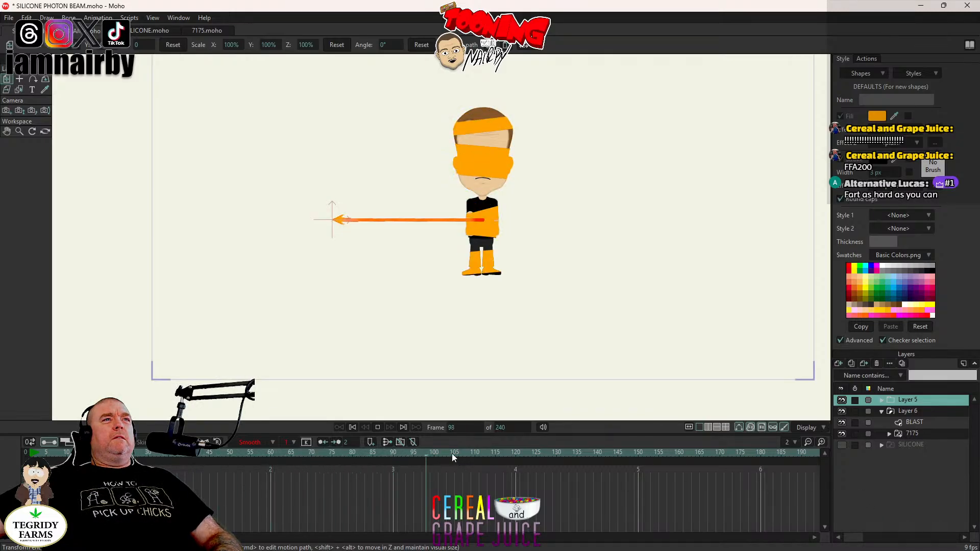
pyautogui.click(378, 427)
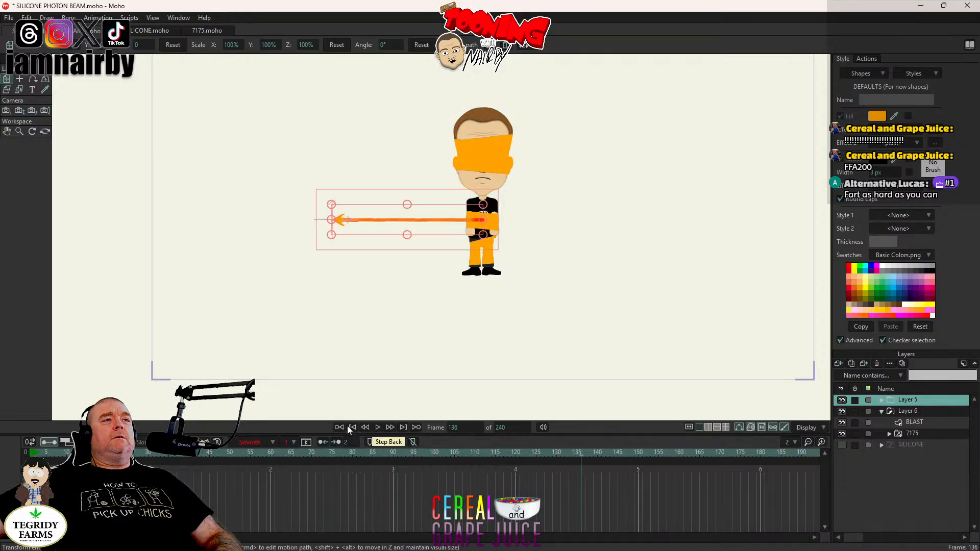
pyautogui.click(353, 426)
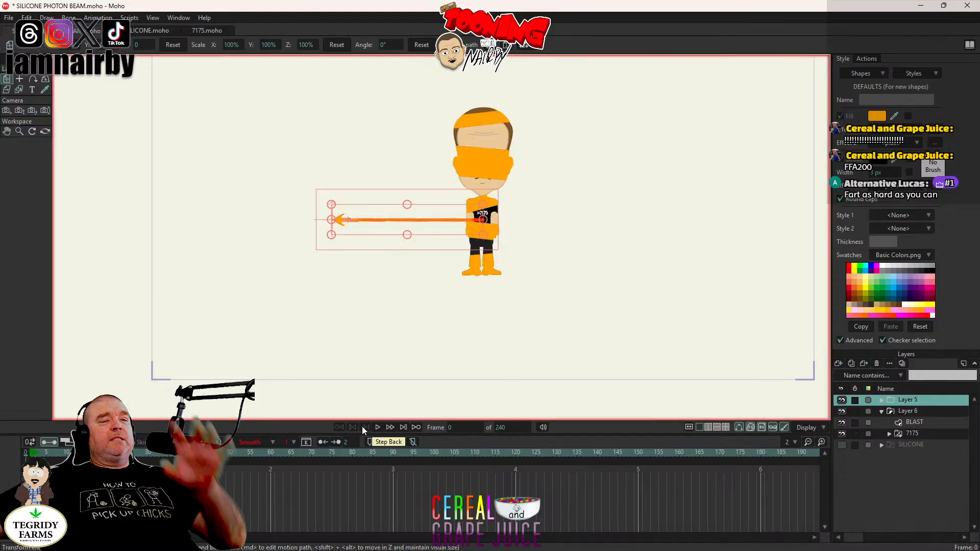
# Step: Make the BLAST layer invisible at frame 0 in its layer settings
pyautogui.click(908, 422)
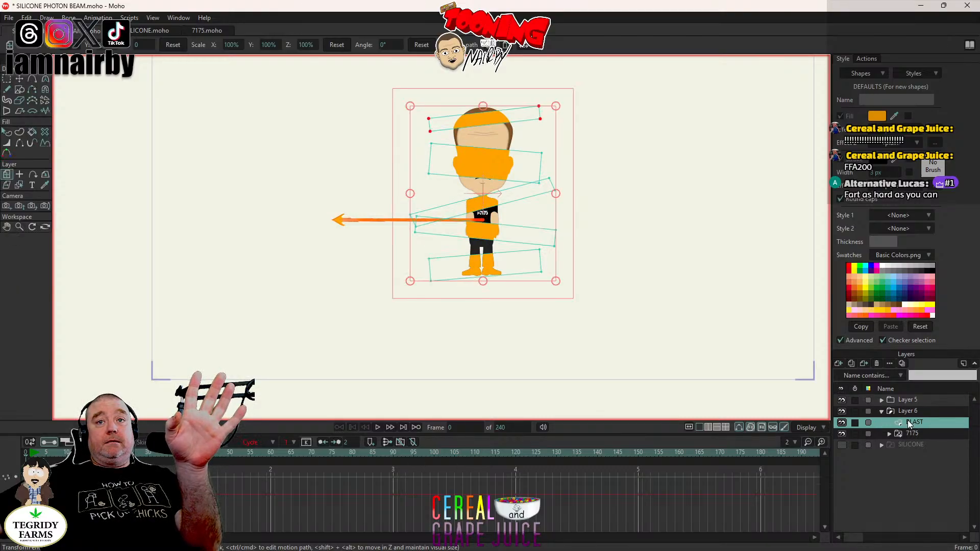
pyautogui.doubleClick(910, 423)
pyautogui.click(664, 236)
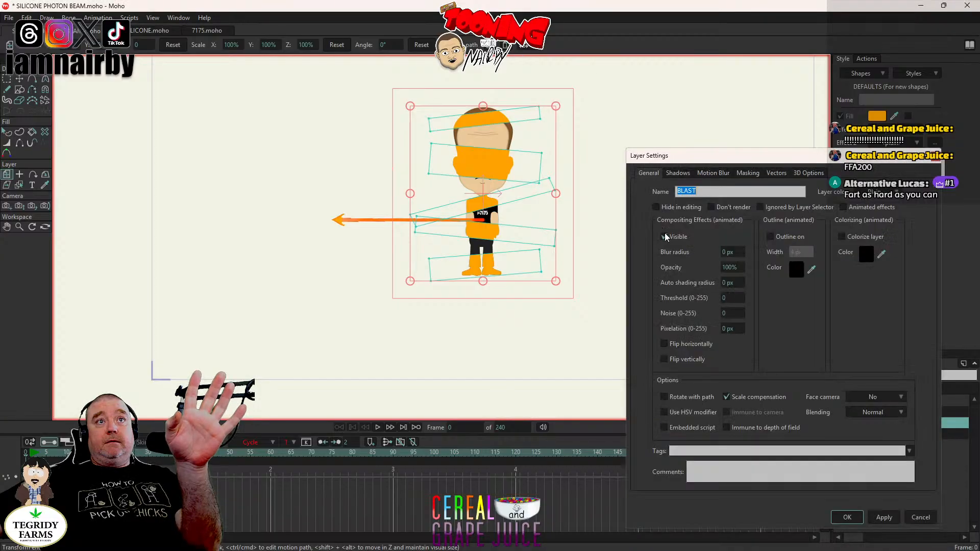
pyautogui.click(848, 518)
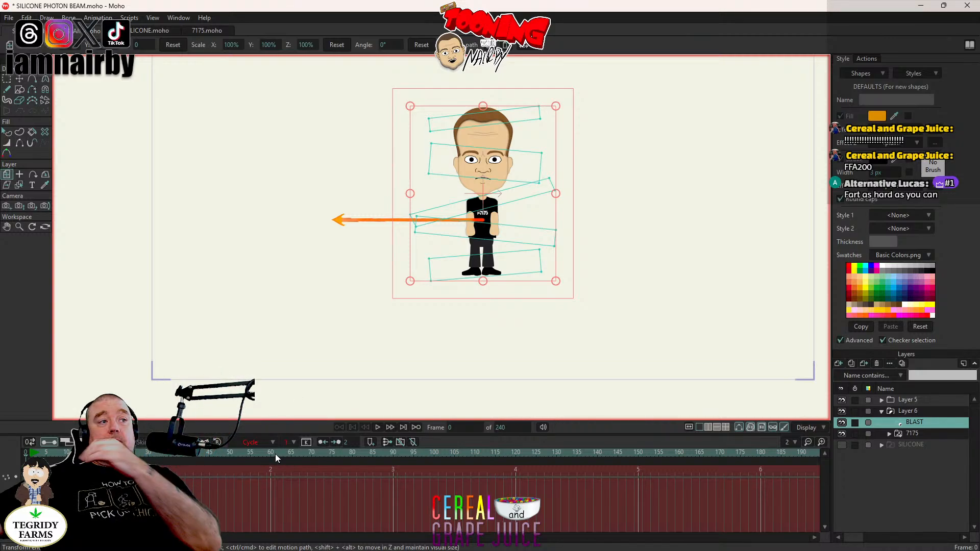
# Step: At frame 90, apply the Fade script to the BLAST layer as a fade in with a 12-frame duration and 16 px blur radius
pyautogui.click(393, 453)
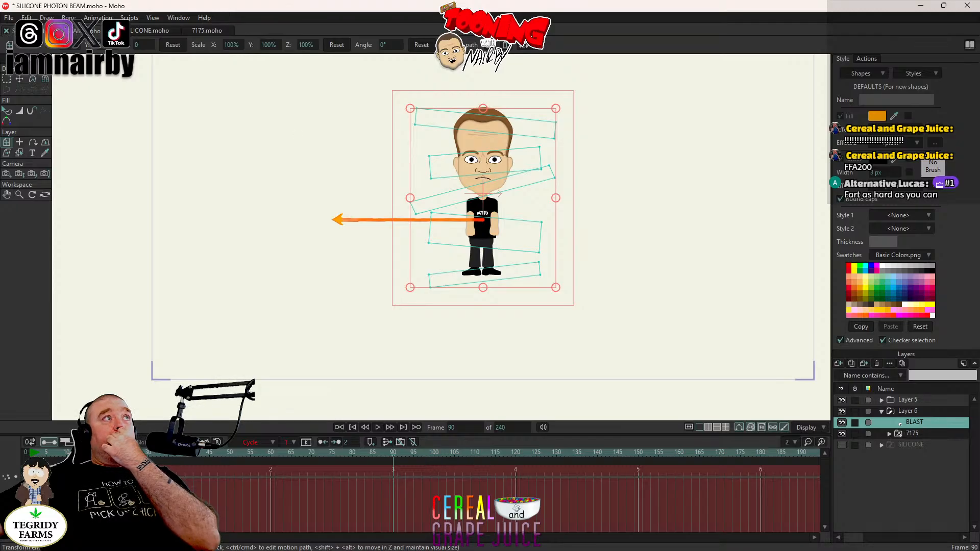
pyautogui.click(130, 17)
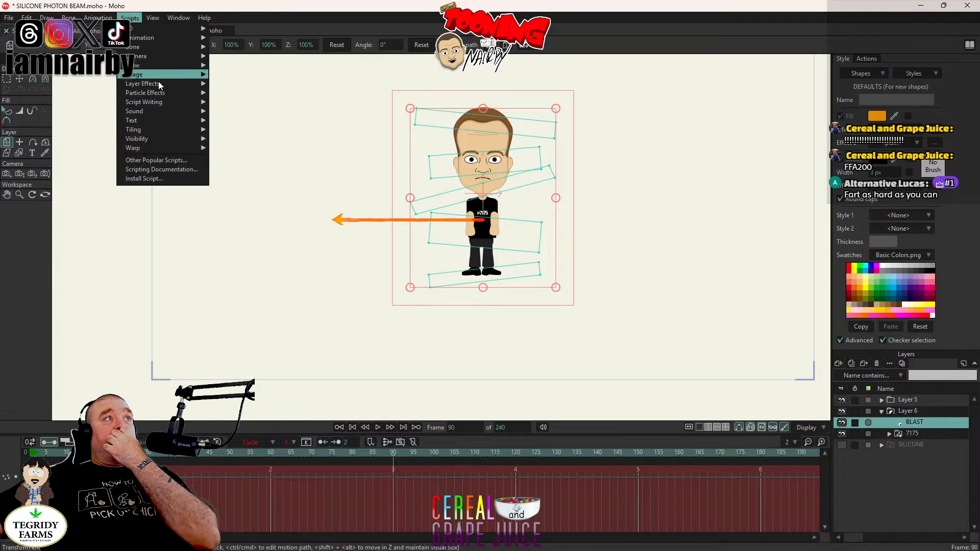
pyautogui.moveTo(153, 139)
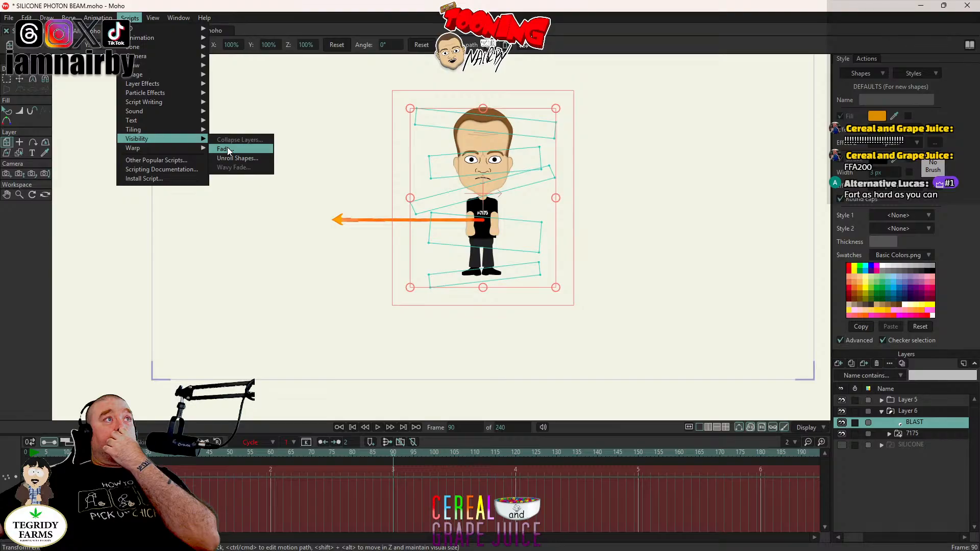
pyautogui.click(228, 149)
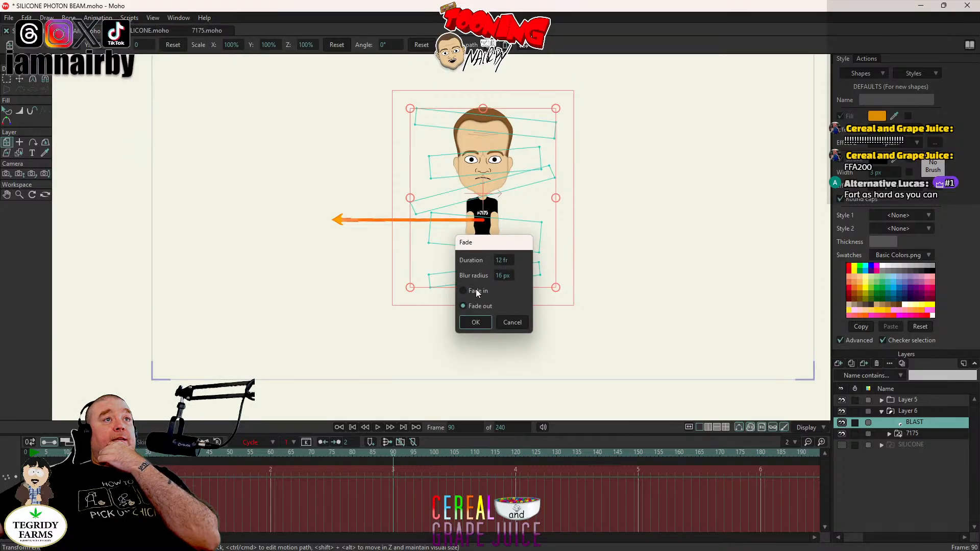
pyautogui.click(475, 322)
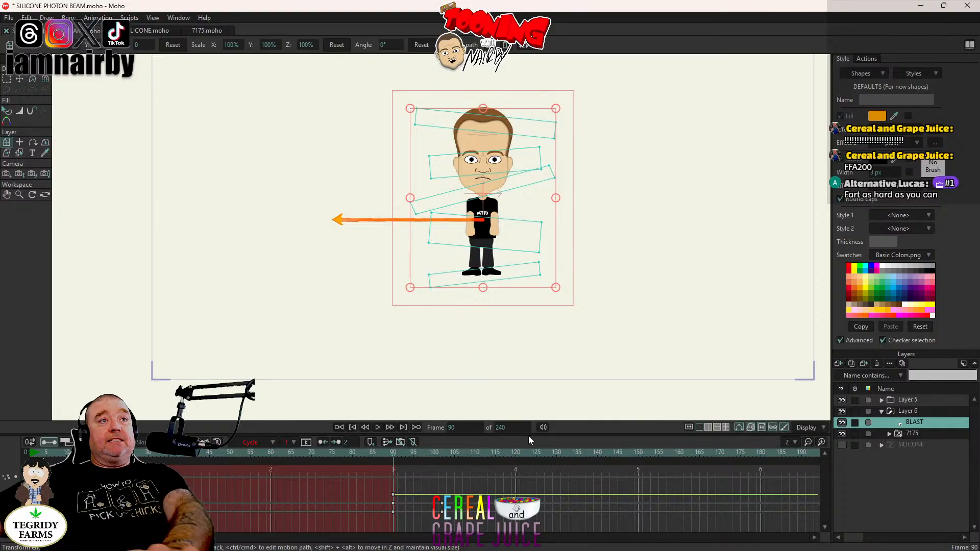
# Step: Step through the BLAST fade-in frame by frame from frame 90 to 106, and rewind to frame 0
pyautogui.press('Right')
pyautogui.press('Right')
pyautogui.press('Right')
pyautogui.press('Right')
pyautogui.press('Right')
pyautogui.press('Right')
pyautogui.press('Right')
pyautogui.press('Right')
pyautogui.press('Right')
pyautogui.press('Right')
pyautogui.press('Right')
pyautogui.press('Right')
pyautogui.press('Right')
pyautogui.press('Right')
pyautogui.press('Right')
pyautogui.press('Right')
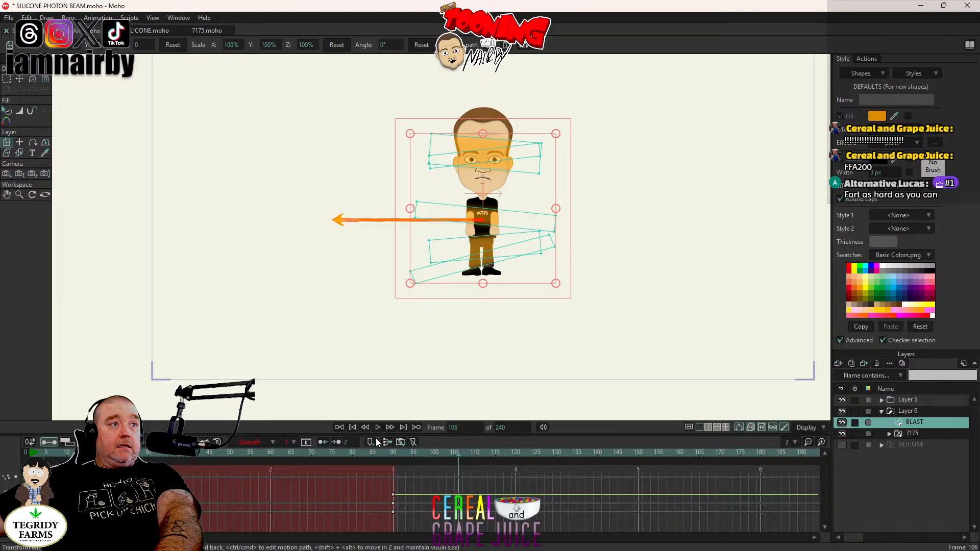
pyautogui.click(351, 427)
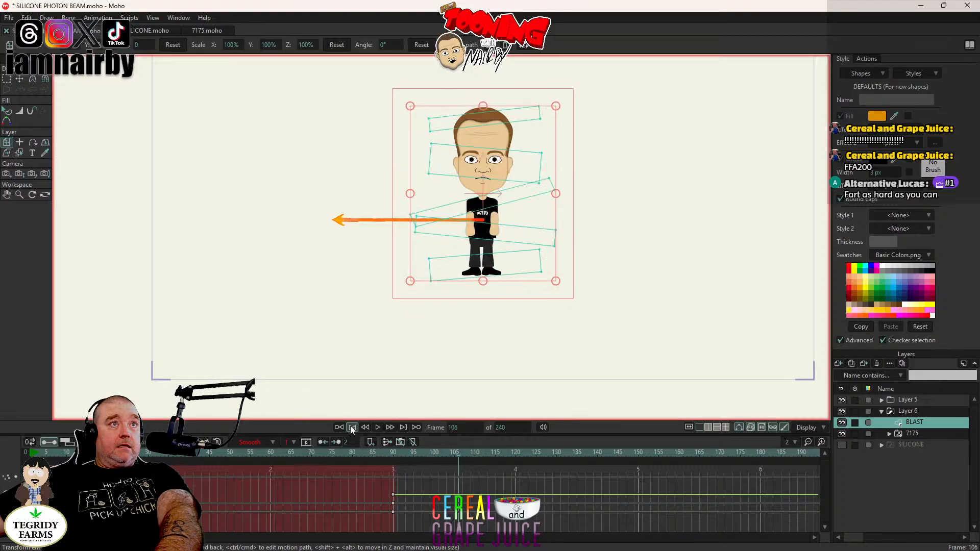
# Step: Hide Layer 5 temporarily, play the scene from the start to review the orange blast bands, rewind, and show Layer 5 again
pyautogui.click(929, 400)
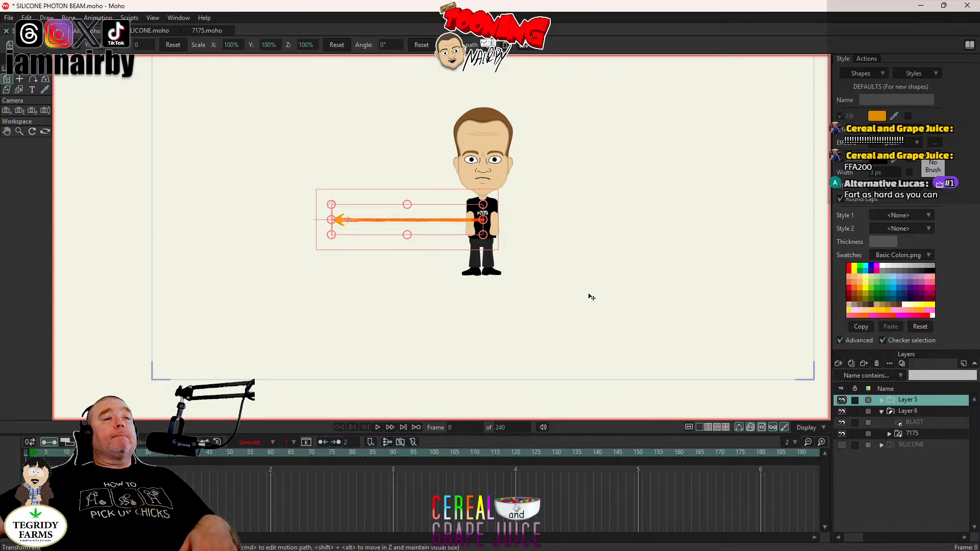
pyautogui.click(842, 401)
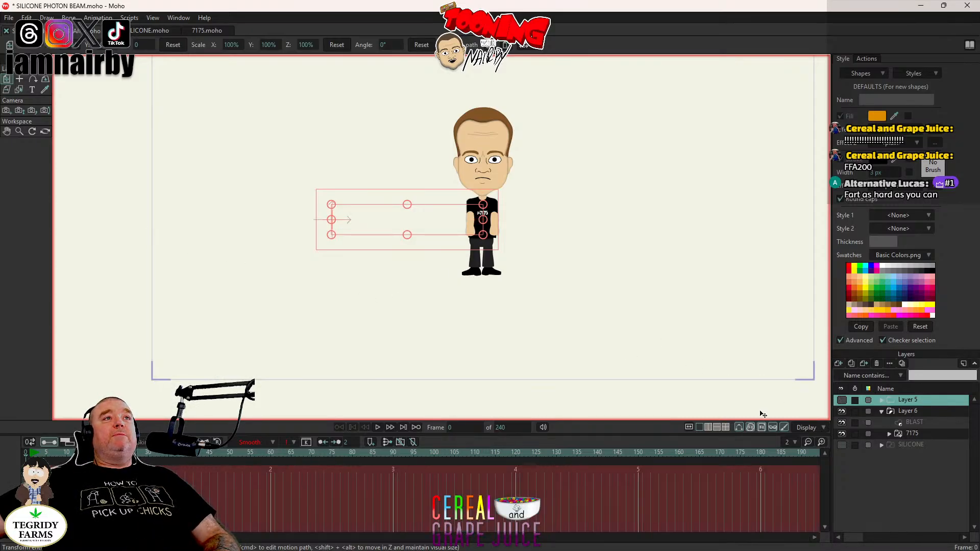
pyautogui.click(930, 448)
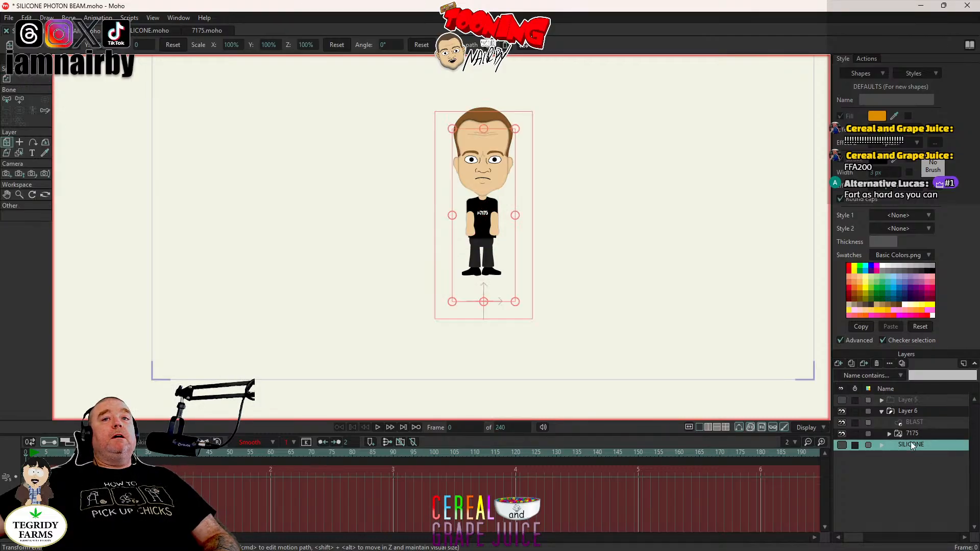
pyautogui.click(378, 428)
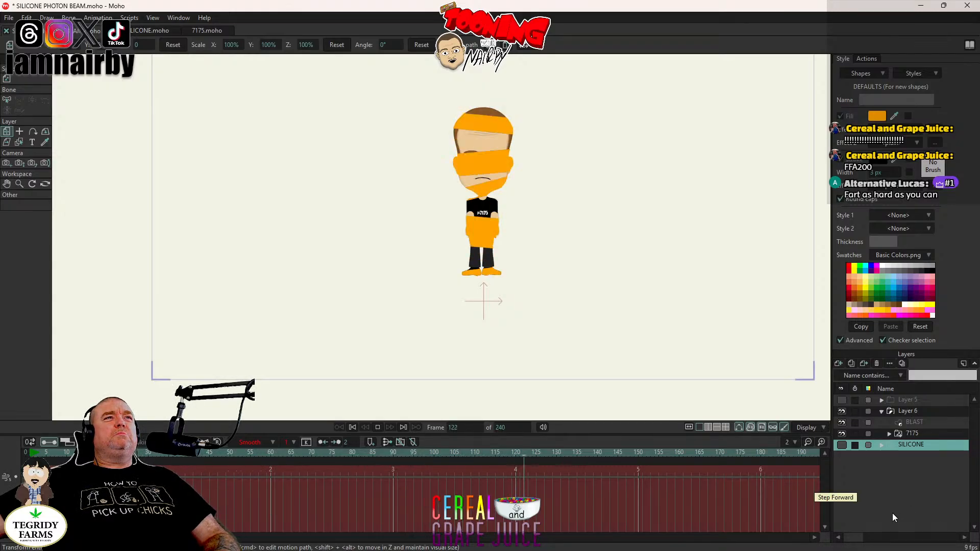
pyautogui.click(379, 428)
pyautogui.click(353, 428)
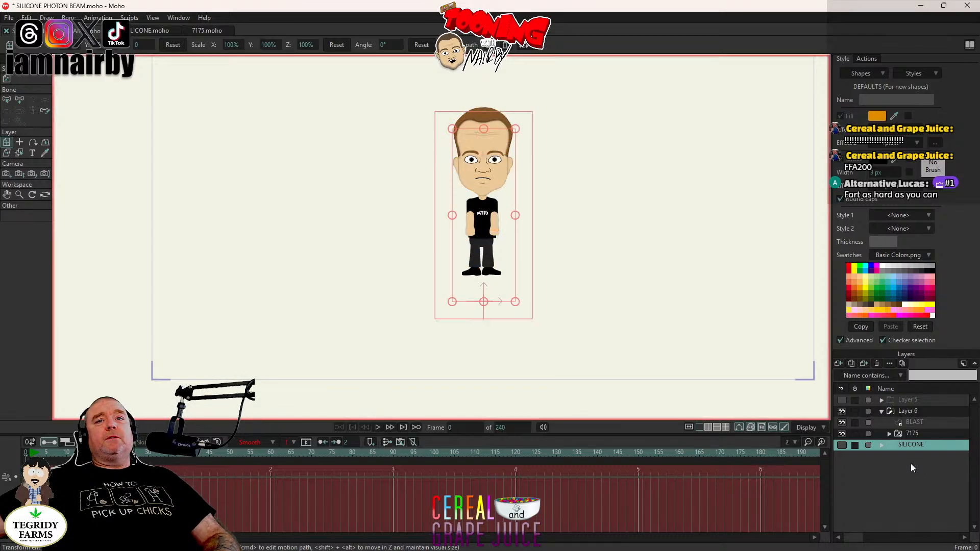
pyautogui.click(842, 400)
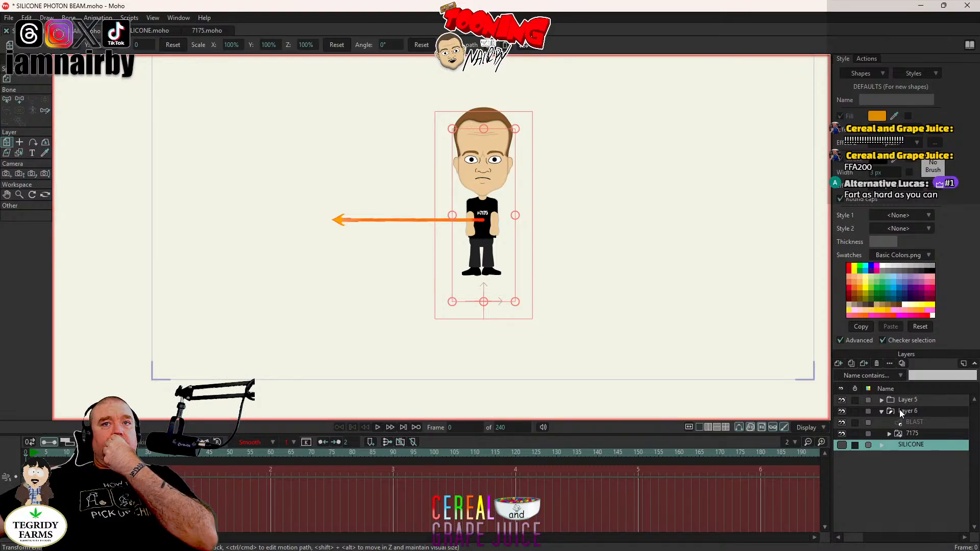
# Step: Check the contents of Layer 5 and rename the layer as PHOTON BEAM
pyautogui.click(881, 400)
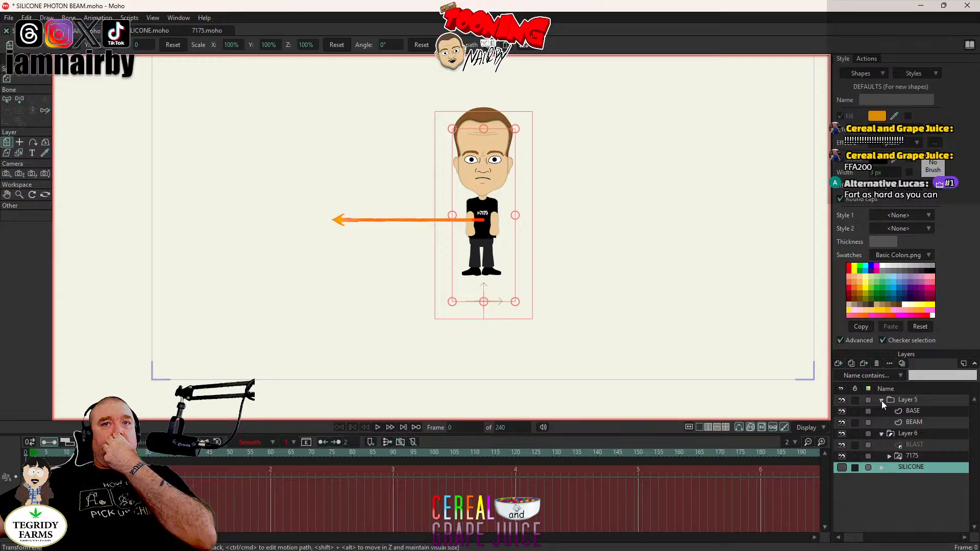
pyautogui.click(881, 400)
pyautogui.click(918, 401)
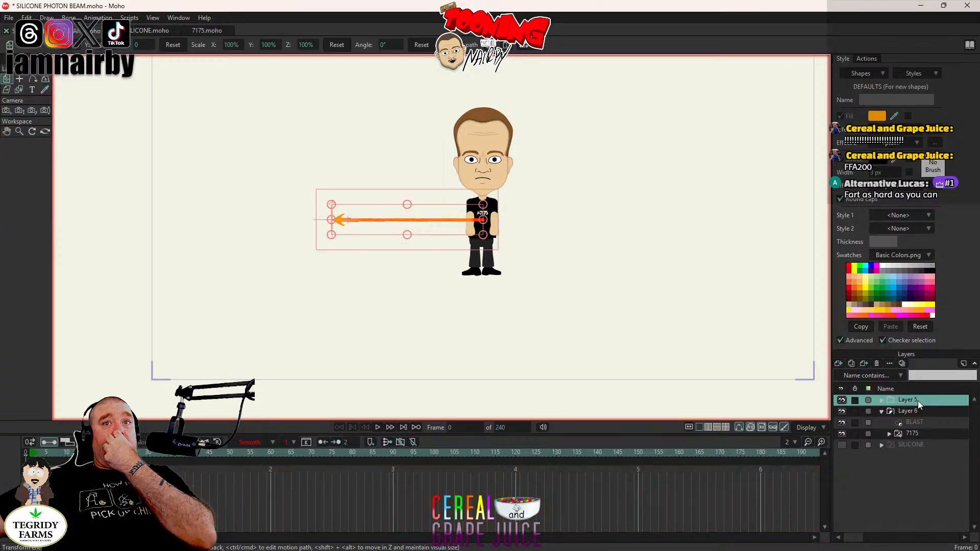
pyautogui.doubleClick(918, 400)
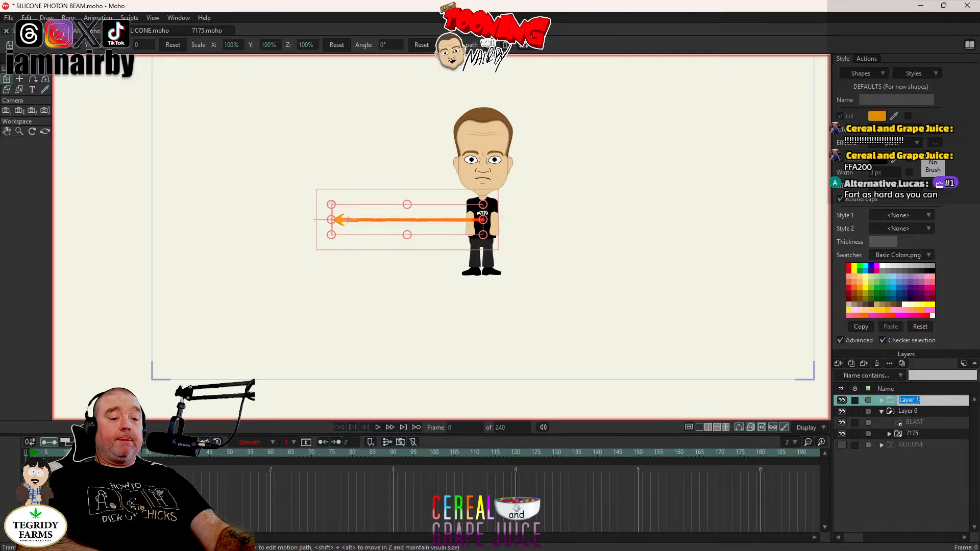
pyautogui.write('PHOTON BEAM')
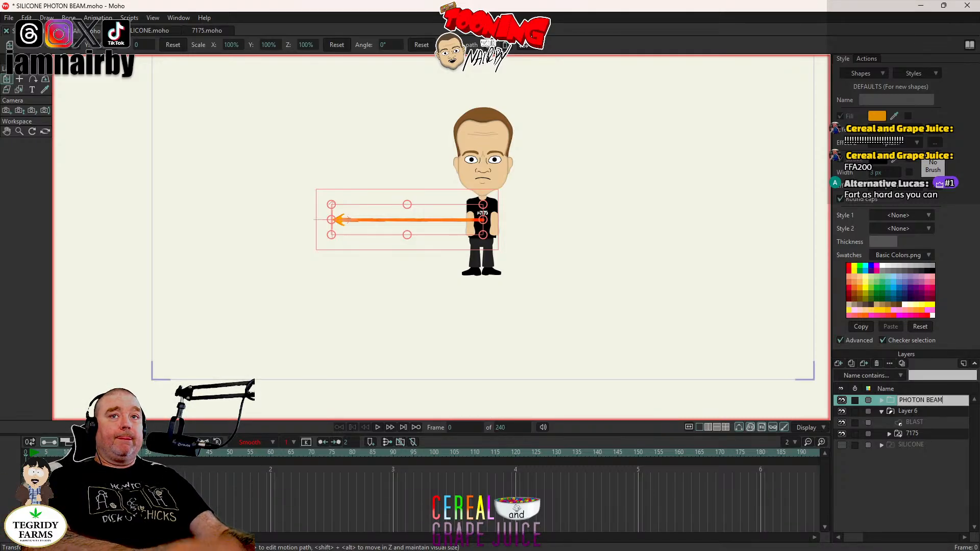
pyautogui.press('Return')
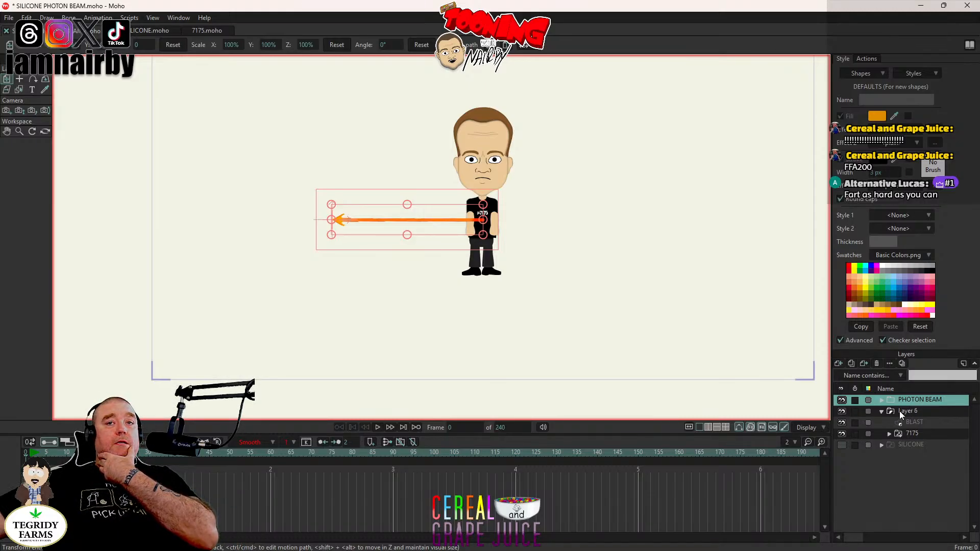
# Step: Delete the hidden SILICONE layer from the photon beam scene
pyautogui.click(911, 434)
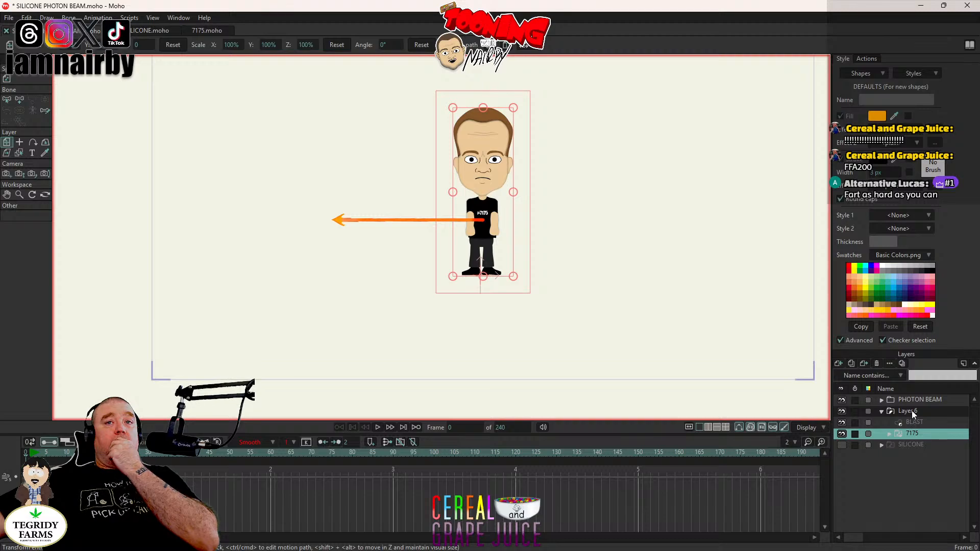
pyautogui.click(906, 444)
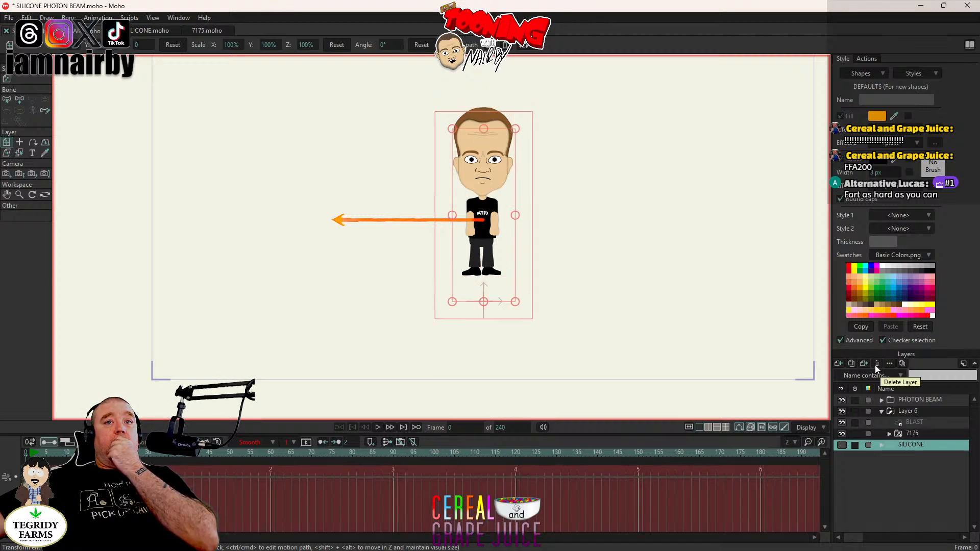
pyautogui.click(875, 365)
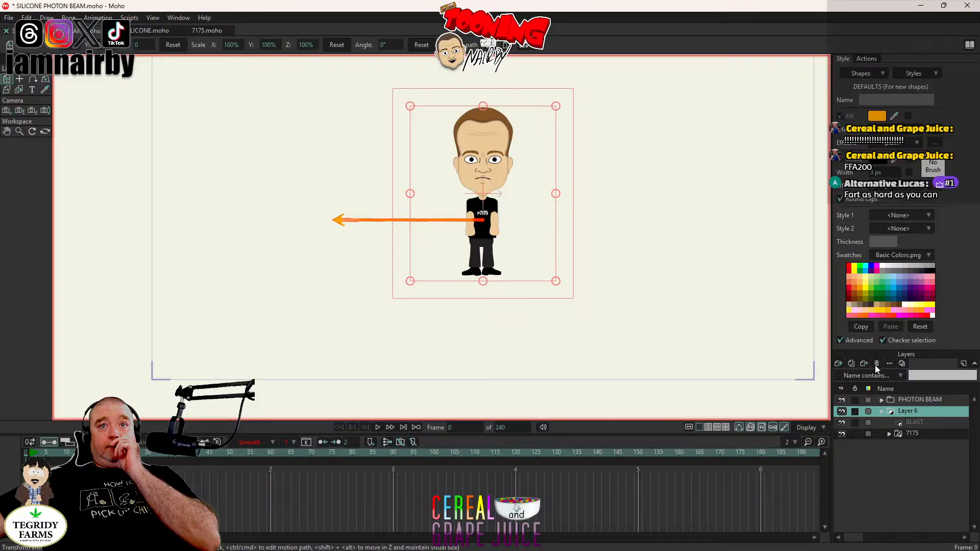
# Step: Copy the PHOTON BEAM layer and switch to the SILICONE.moho document
pyautogui.click(930, 399)
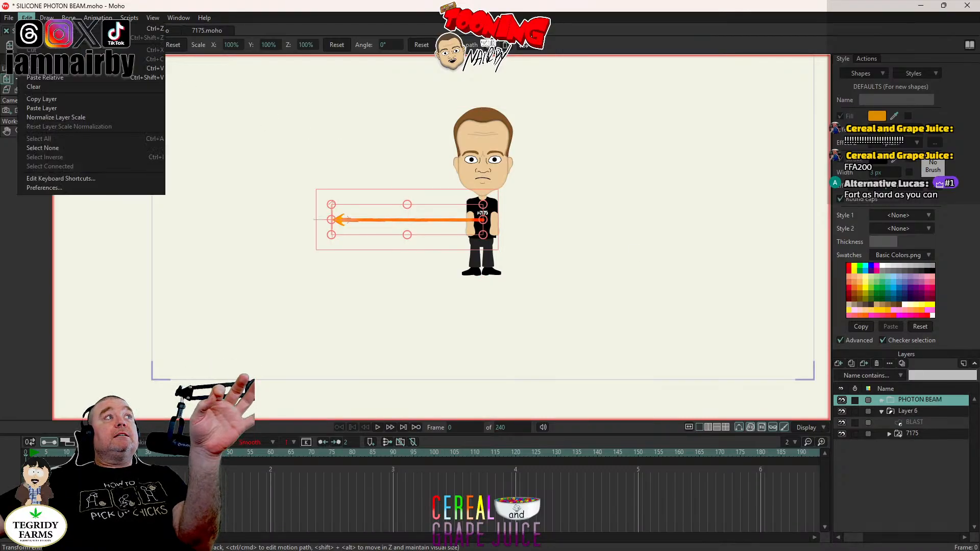
pyautogui.click(27, 17)
pyautogui.click(39, 99)
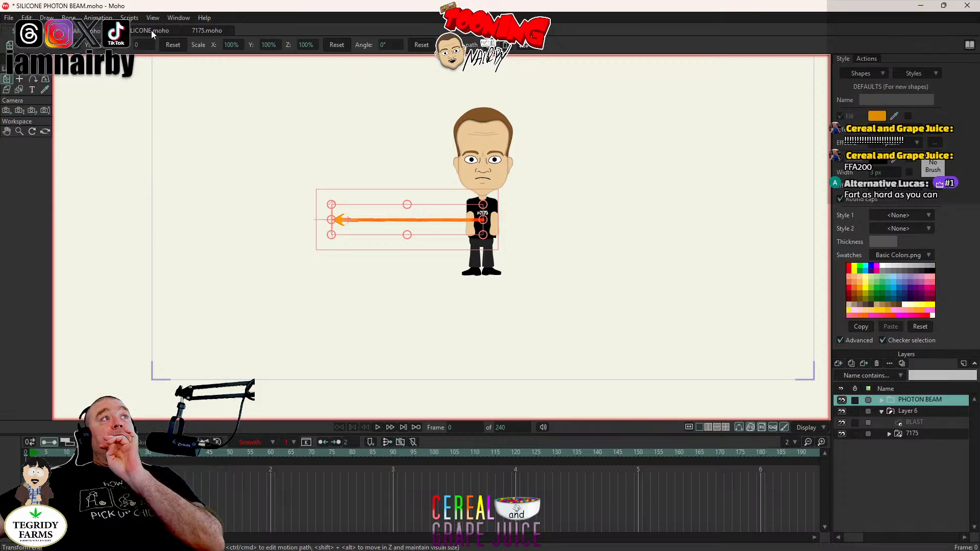
pyautogui.click(151, 30)
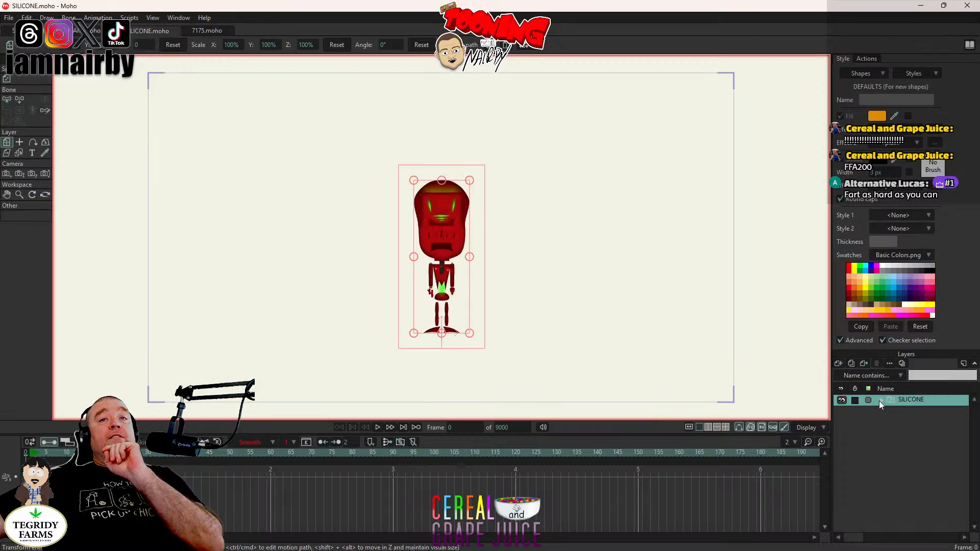
# Step: Paste the copied PHOTON BEAM layer into the RIGHT ARM group under UPPER BODY and place it beneath the RIGHT ARM layer
pyautogui.click(881, 401)
pyautogui.click(890, 423)
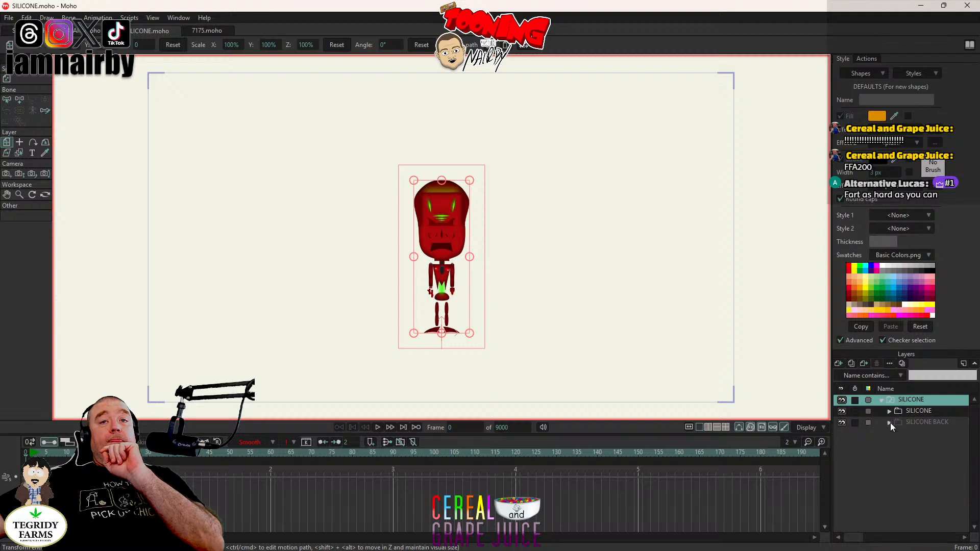
pyautogui.click(890, 412)
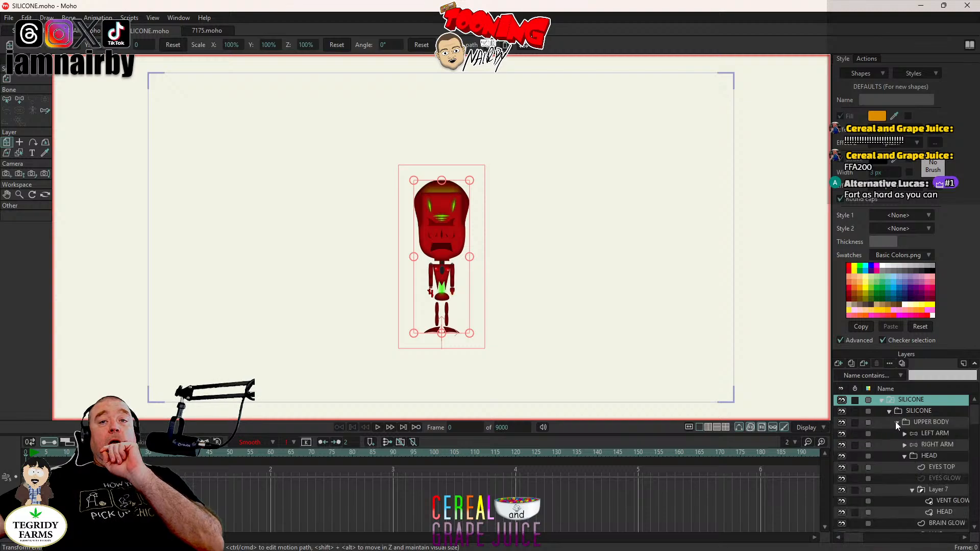
pyautogui.click(903, 455)
pyautogui.click(930, 444)
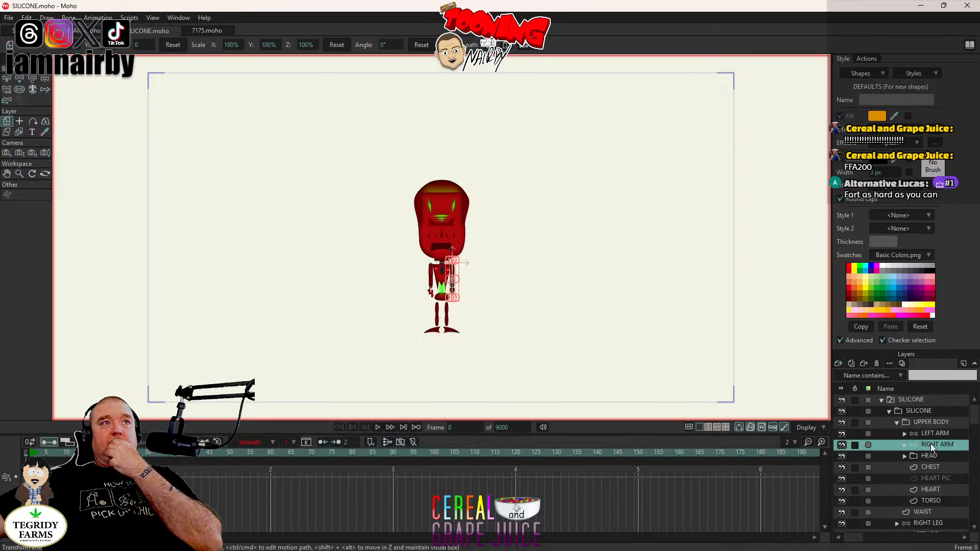
pyautogui.click(905, 445)
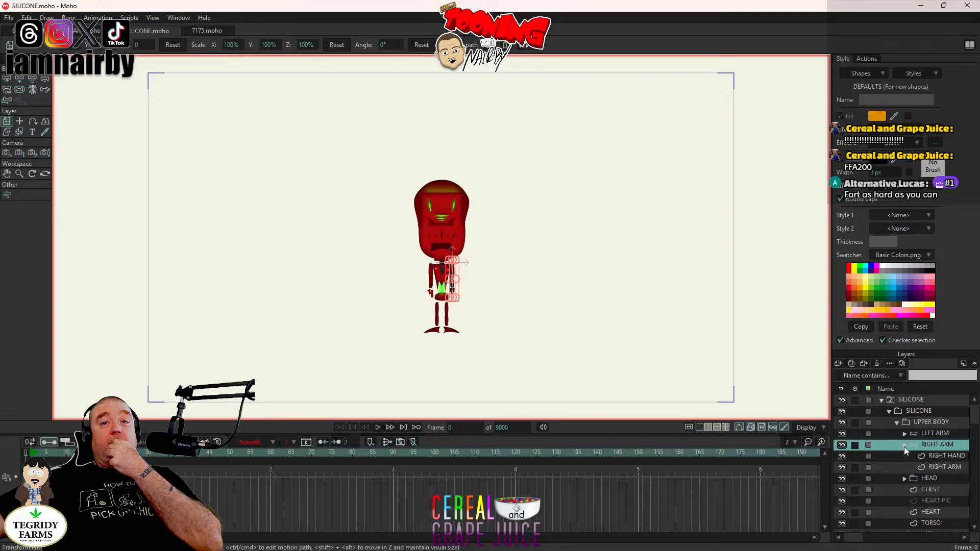
pyautogui.click(951, 466)
pyautogui.click(26, 18)
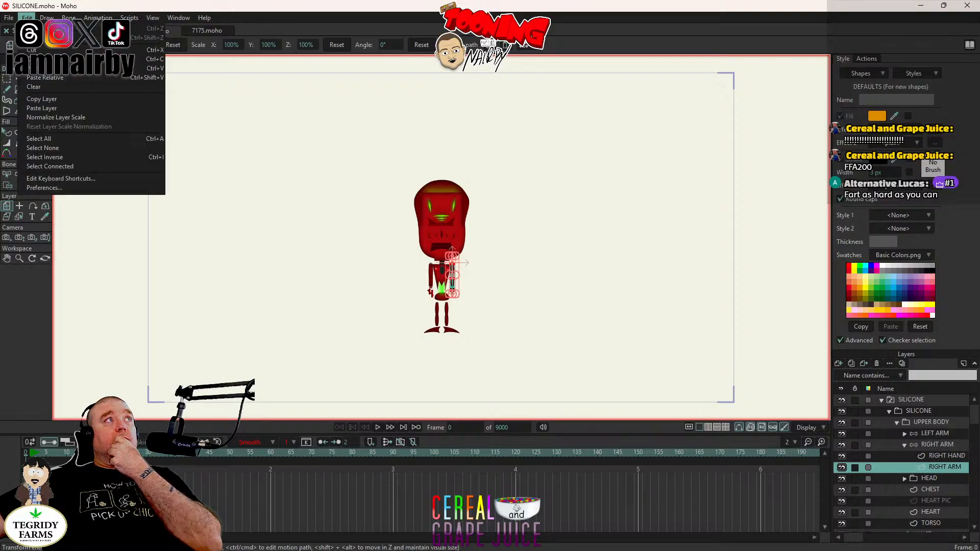
pyautogui.click(47, 108)
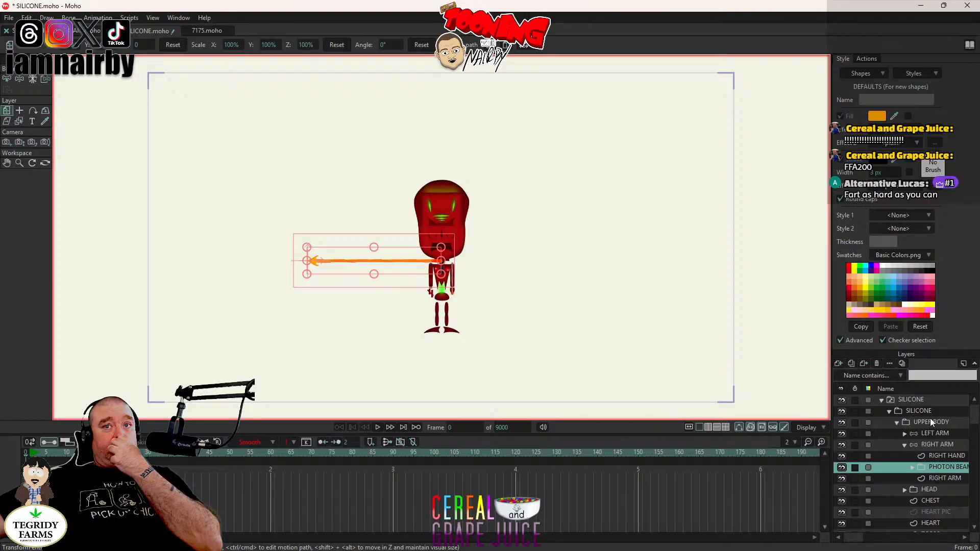
pyautogui.click(946, 479)
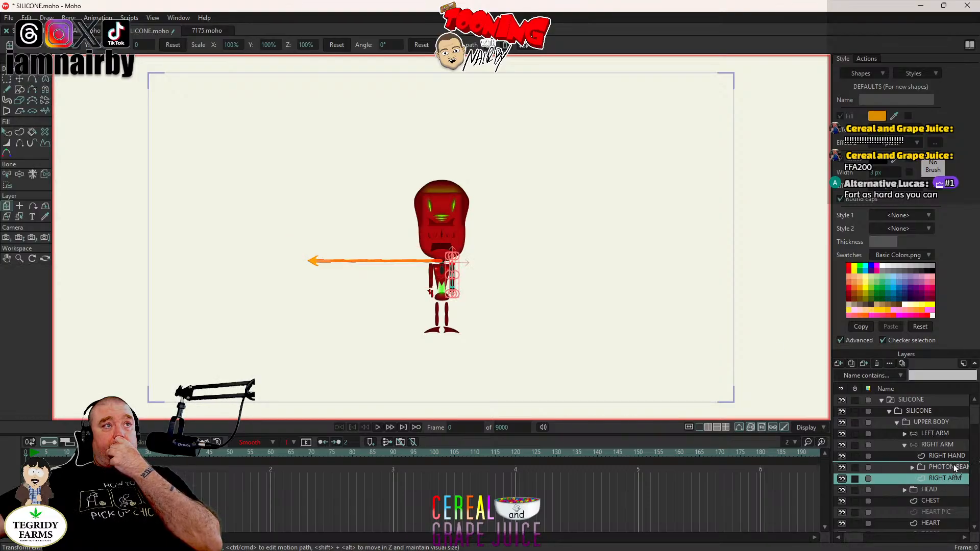
pyautogui.moveTo(955, 468); pyautogui.dragTo(954, 482)
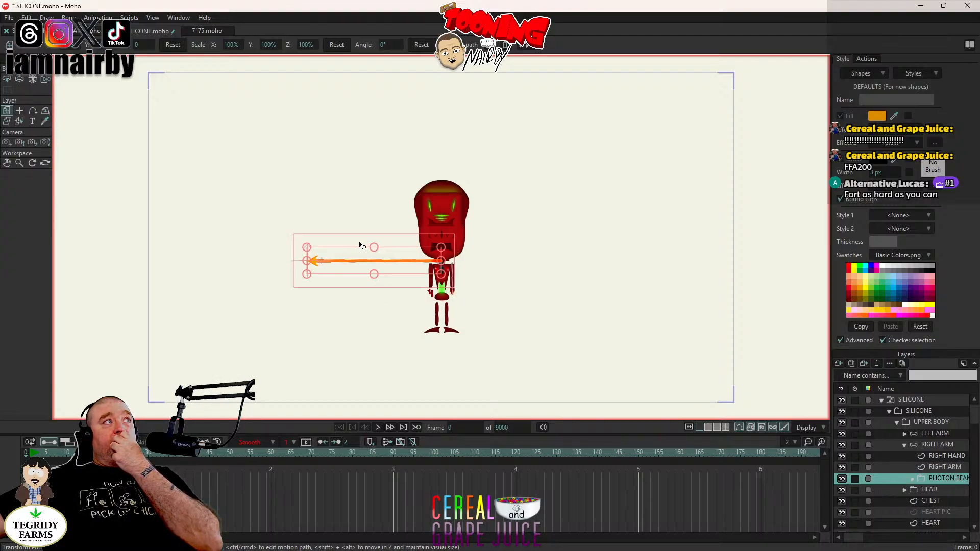
pyautogui.moveTo(431, 255); pyautogui.dragTo(319, 352)
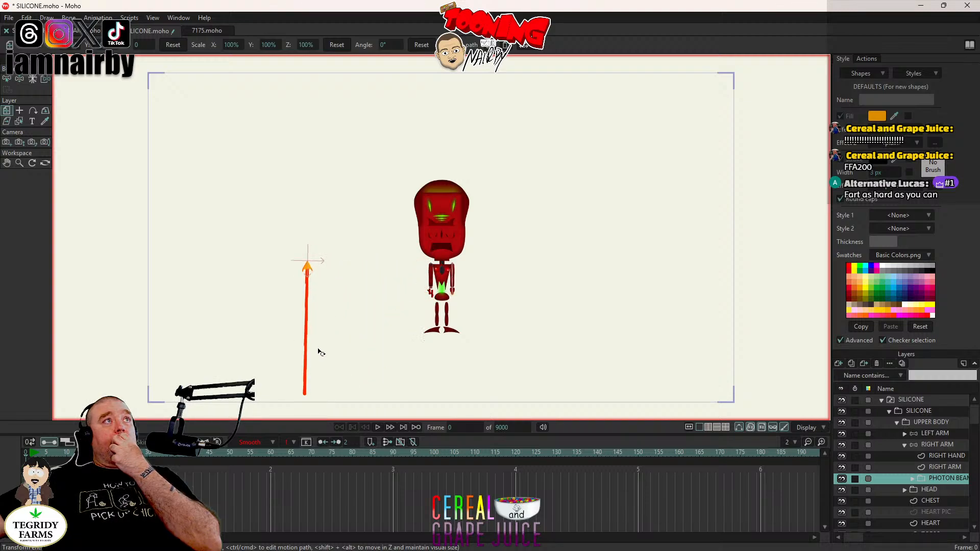
pyautogui.hotkey('ctrl', 'z')
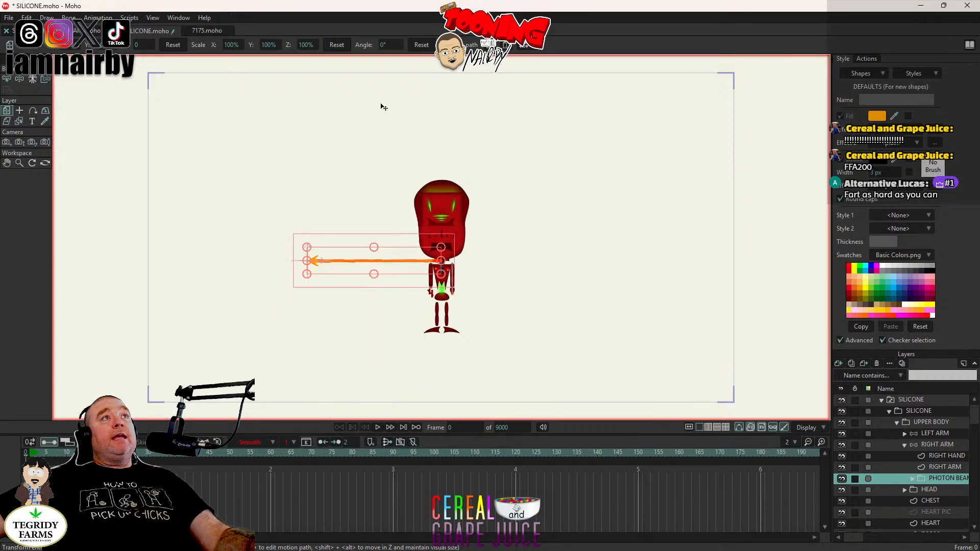
pyautogui.click(384, 45)
pyautogui.write('90')
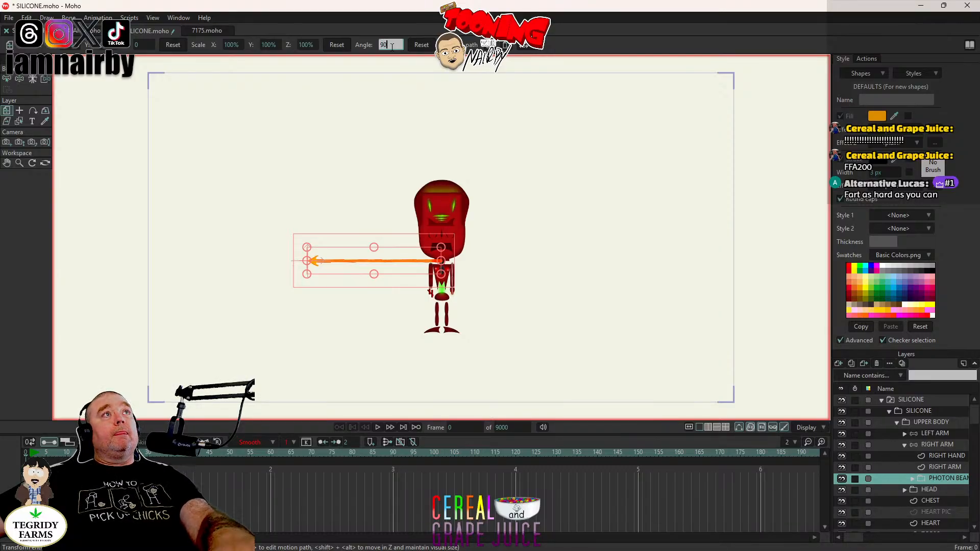
pyautogui.press('Return')
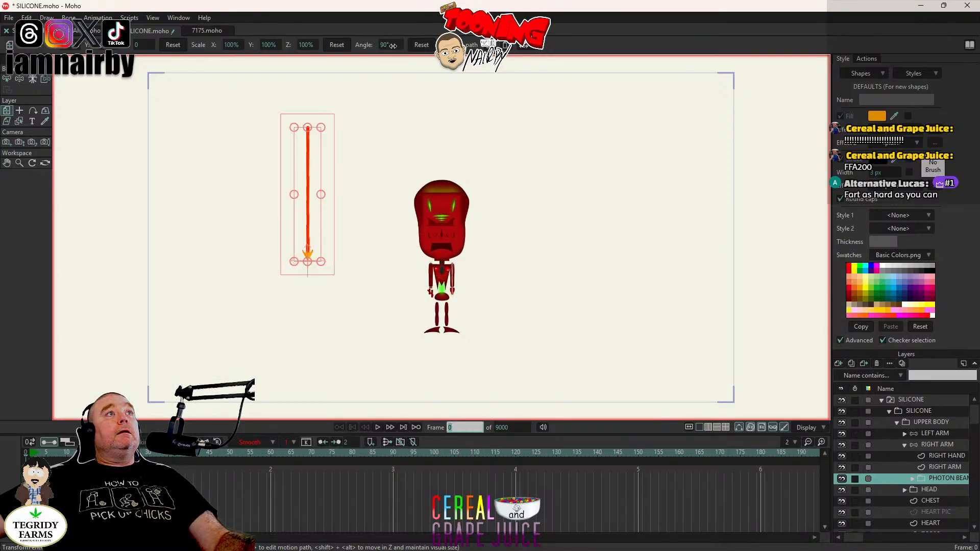
pyautogui.hotkey('ctrl', 'z')
pyautogui.click(391, 45)
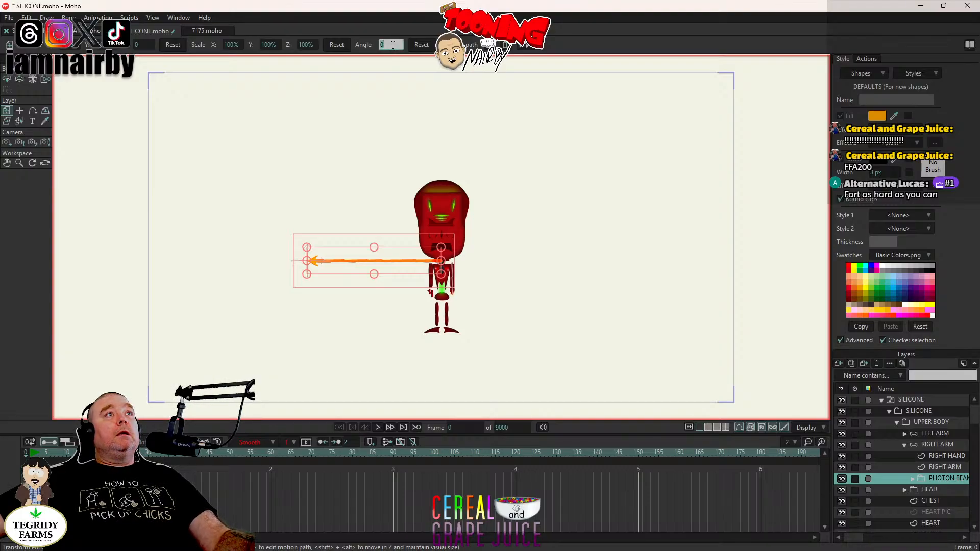
pyautogui.moveTo(452, 253); pyautogui.dragTo(311, 385)
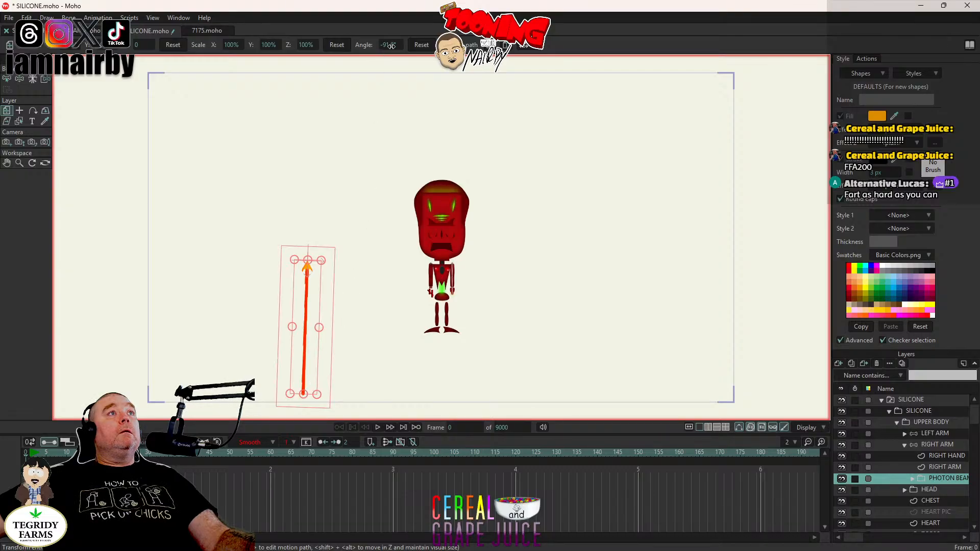
pyautogui.hotkey('ctrl', 'z')
# Step: Set the PHOTON BEAM layer's rotation angle to -90° so the beam stands vertically with its arrowhead up
pyautogui.click(391, 45)
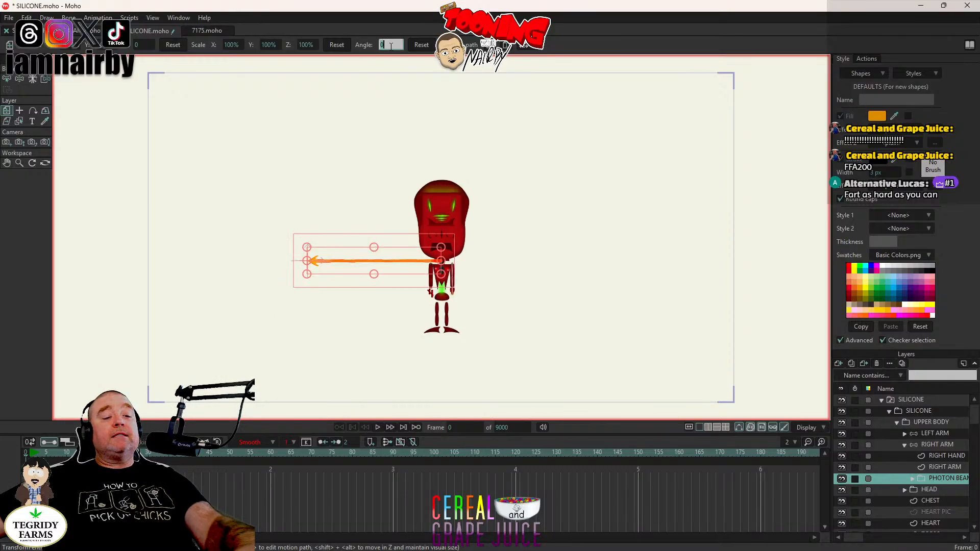
pyautogui.write('-90')
pyautogui.press('Return')
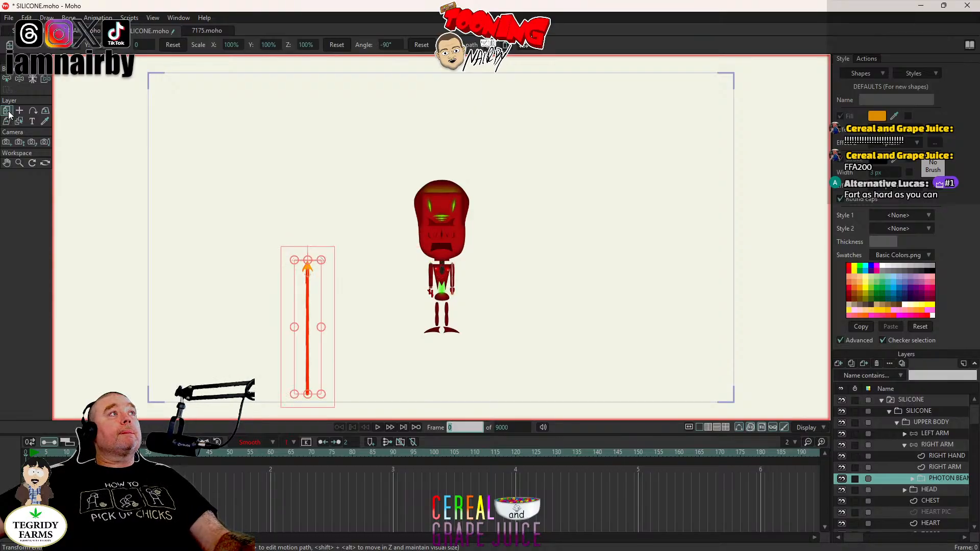
# Step: Move the PHOTON BEAM layer onto the end of SILICONE's right arm so its arrowhead overlaps the right hand and the beam extends downward
pyautogui.click(8, 114)
pyautogui.moveTo(87, 175); pyautogui.dragTo(246, 188)
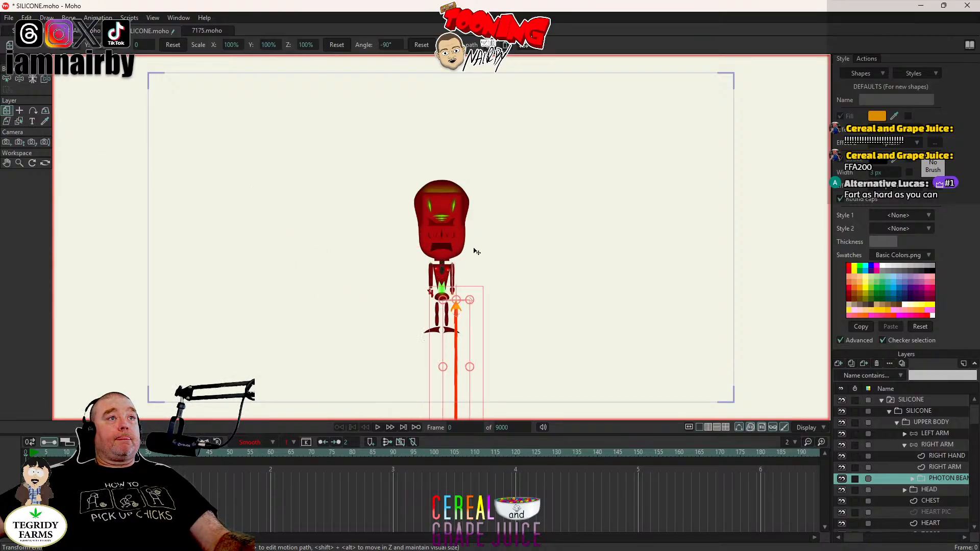
pyautogui.scroll(5, 475, 251)
pyautogui.moveTo(479, 276); pyautogui.dragTo(486, 92)
pyautogui.scroll(2, 409, 256)
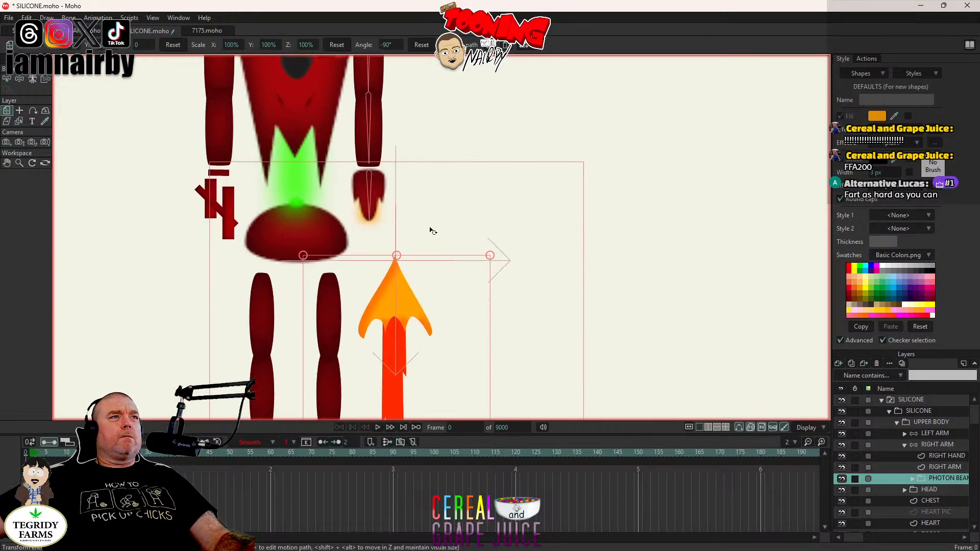
pyautogui.moveTo(431, 231); pyautogui.dragTo(405, 207)
pyautogui.hotkey('ctrl', 'z')
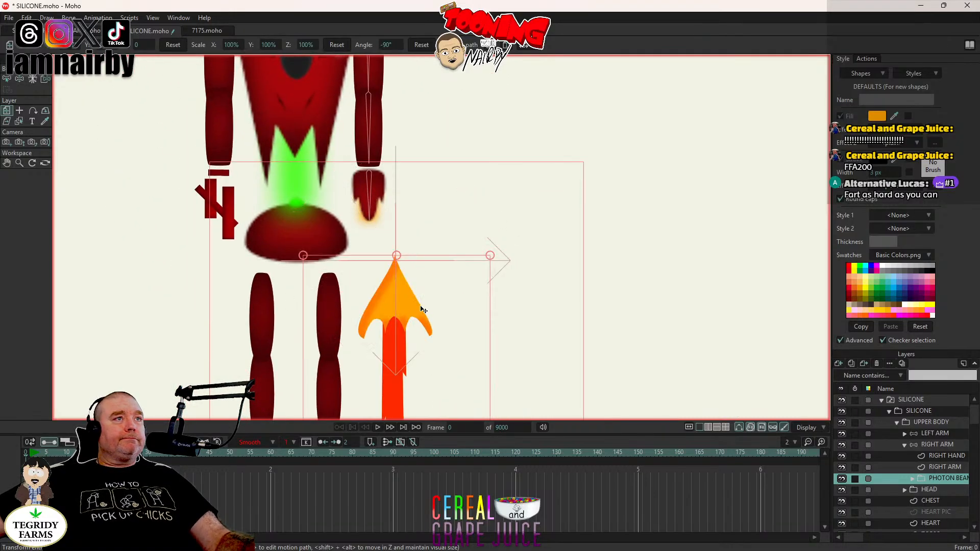
pyautogui.moveTo(423, 309); pyautogui.dragTo(397, 229)
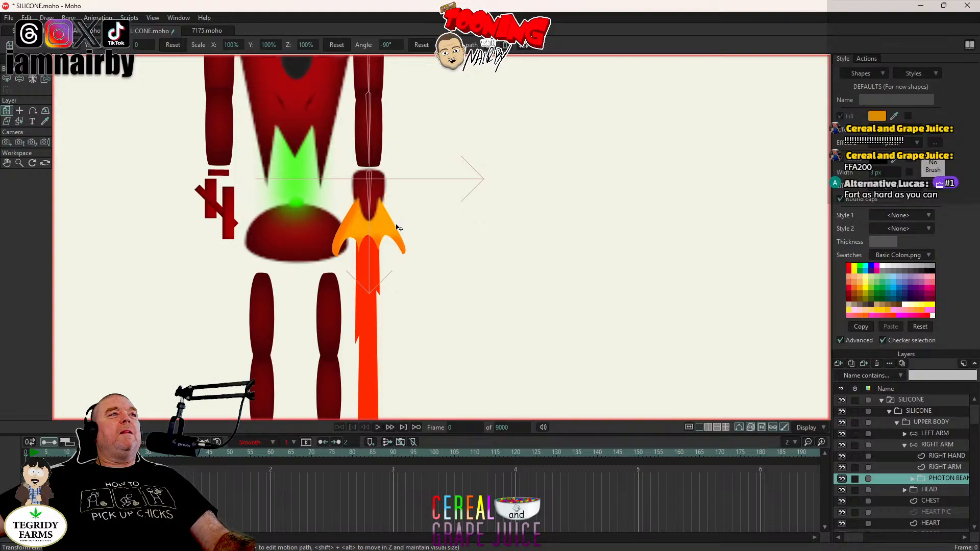
pyautogui.scroll(-9, 398, 228)
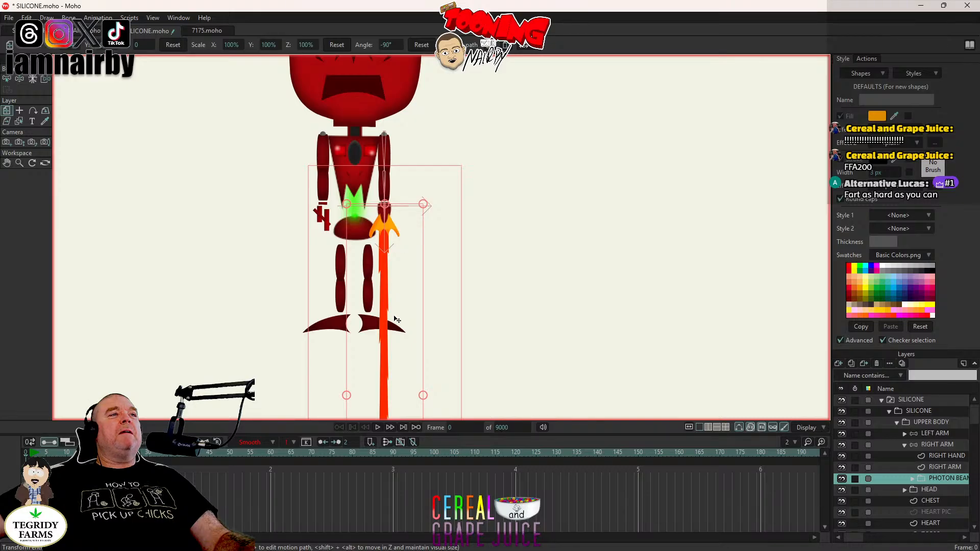
pyautogui.moveTo(394, 332); pyautogui.dragTo(376, 192)
pyautogui.scroll(-5, 376, 192)
pyautogui.scroll(5, 374, 197)
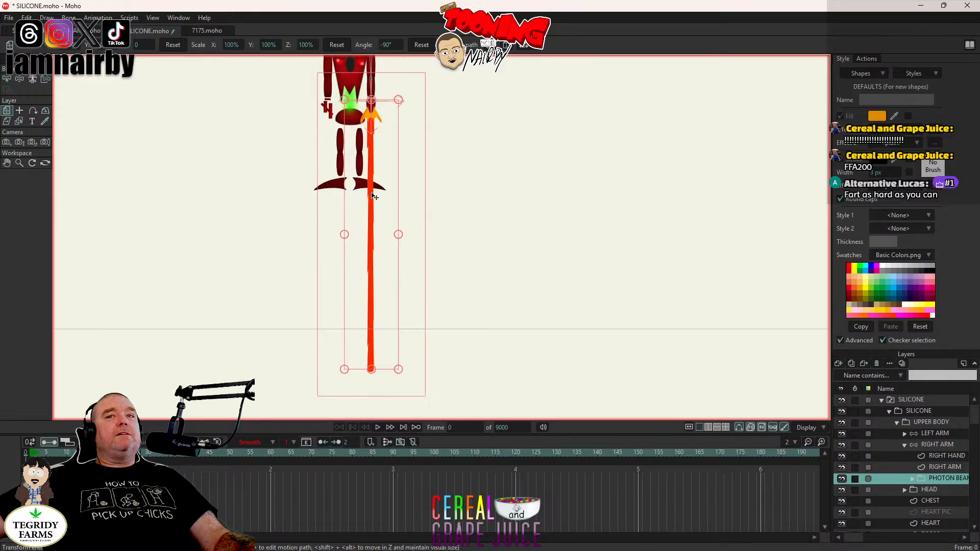
pyautogui.scroll(2, 420, 147)
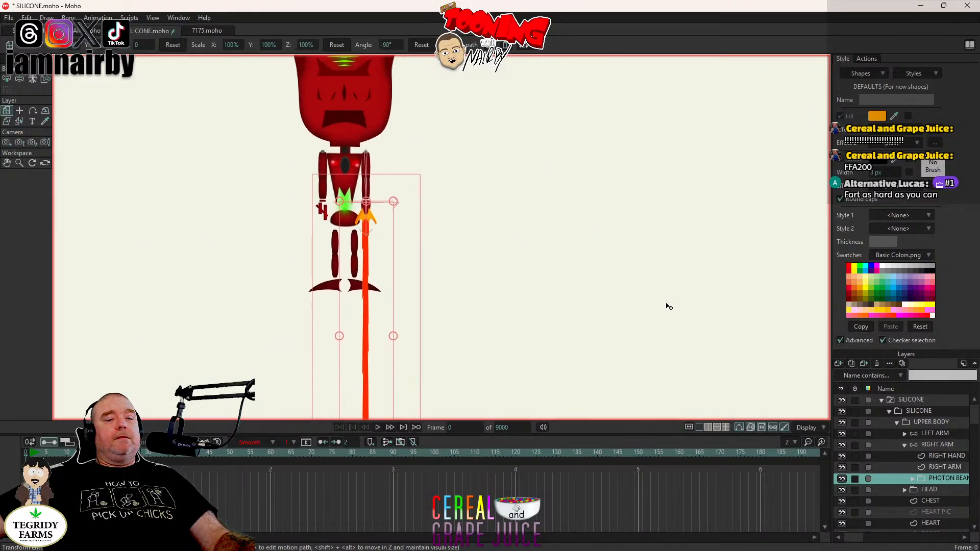
# Step: Bind the PHOTON BEAM layer to the hand bone B4 of the RIGHT ARM rig with the Bind Layer tool
pyautogui.click(943, 445)
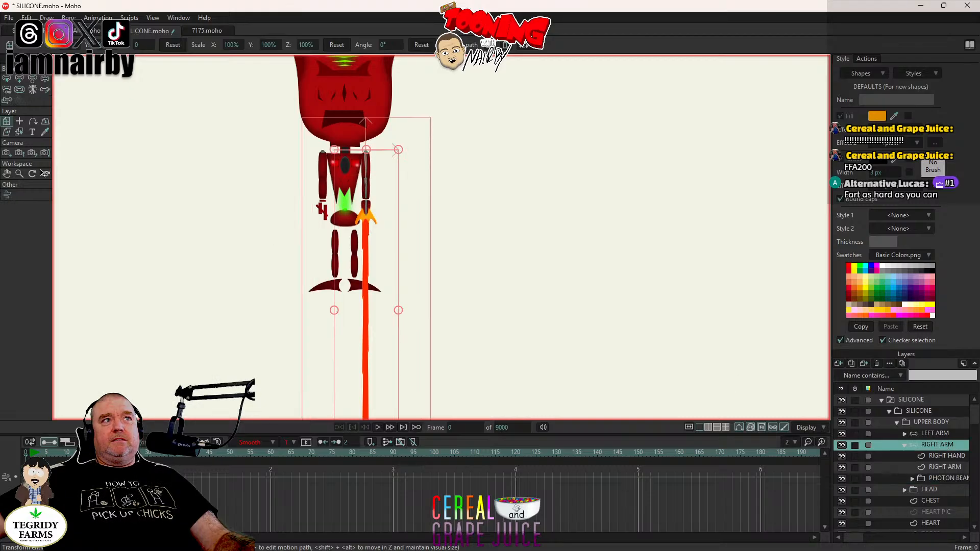
pyautogui.click(7, 79)
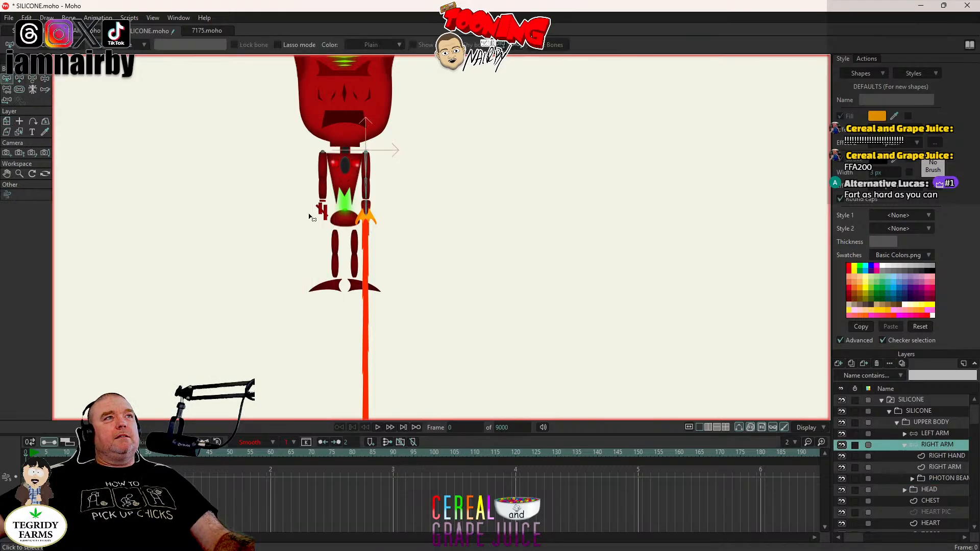
pyautogui.click(365, 210)
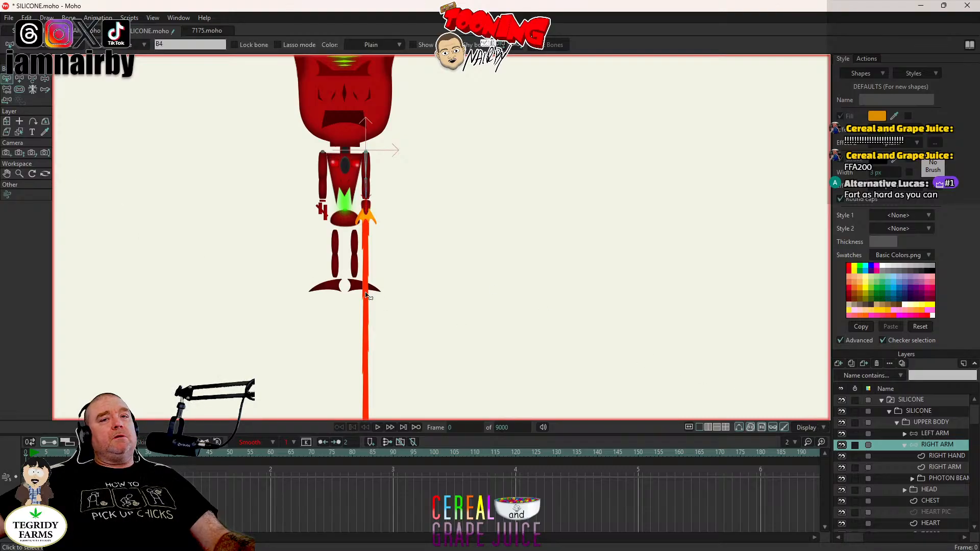
pyautogui.click(947, 481)
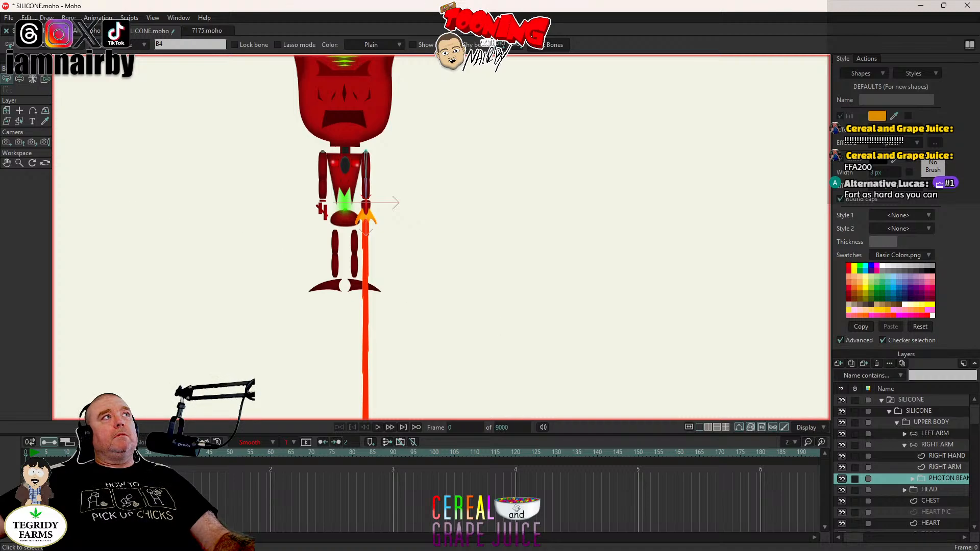
pyautogui.click(26, 17)
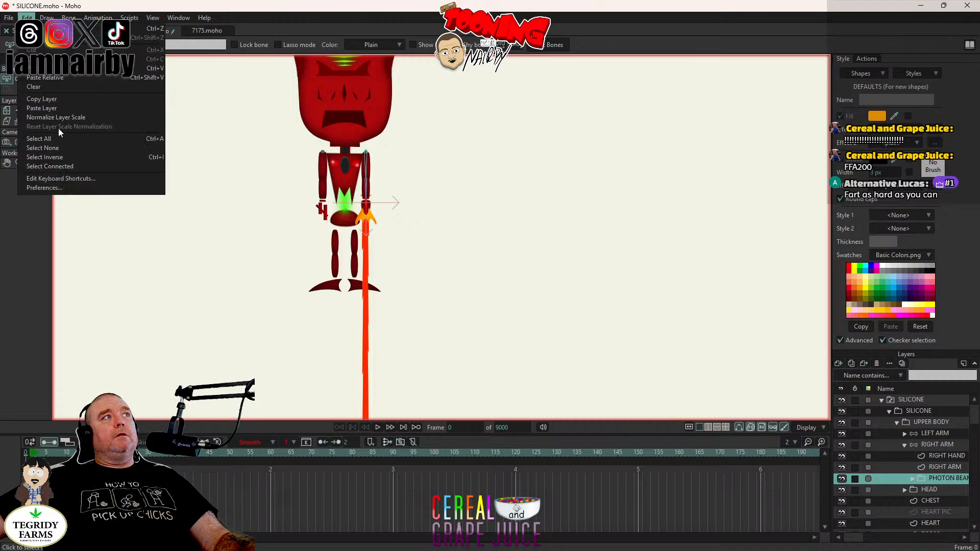
pyautogui.click(58, 147)
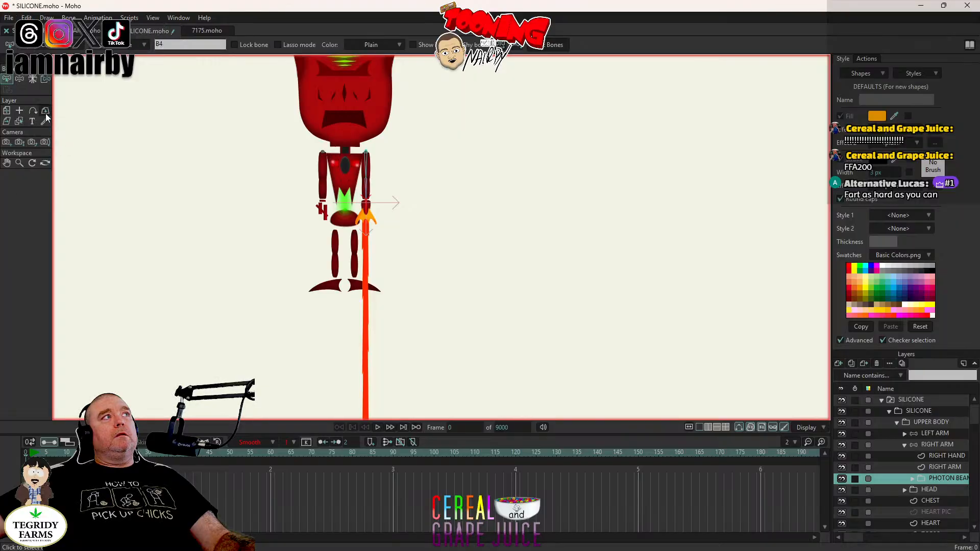
pyautogui.click(44, 80)
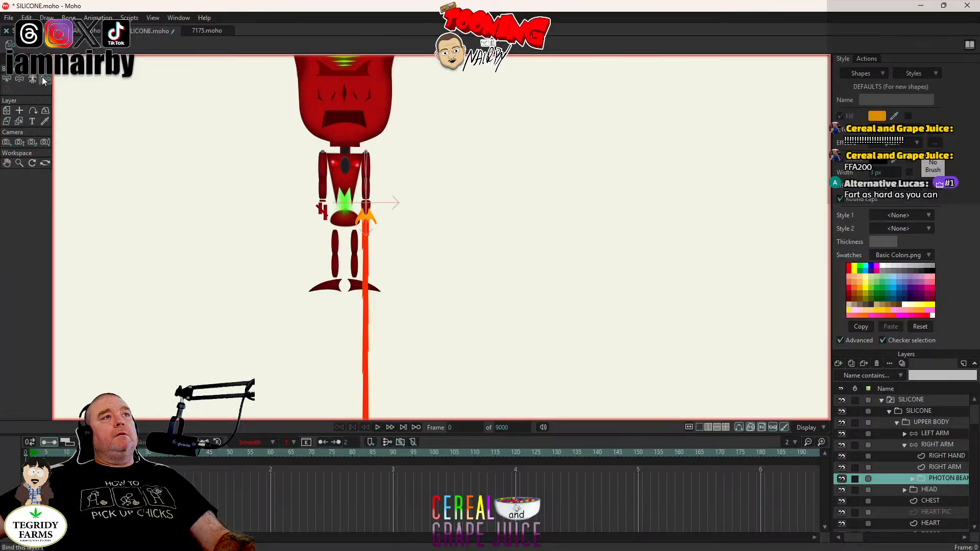
pyautogui.click(368, 215)
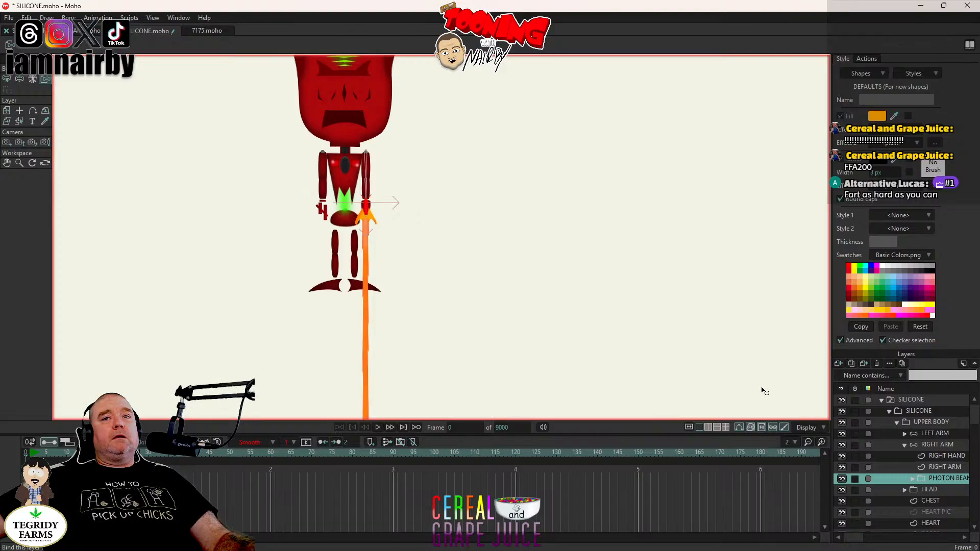
# Step: Test the RIGHT ARM rig with Manipulate Bones by swinging the arm and attached beam out to a horizontal pose
pyautogui.click(937, 446)
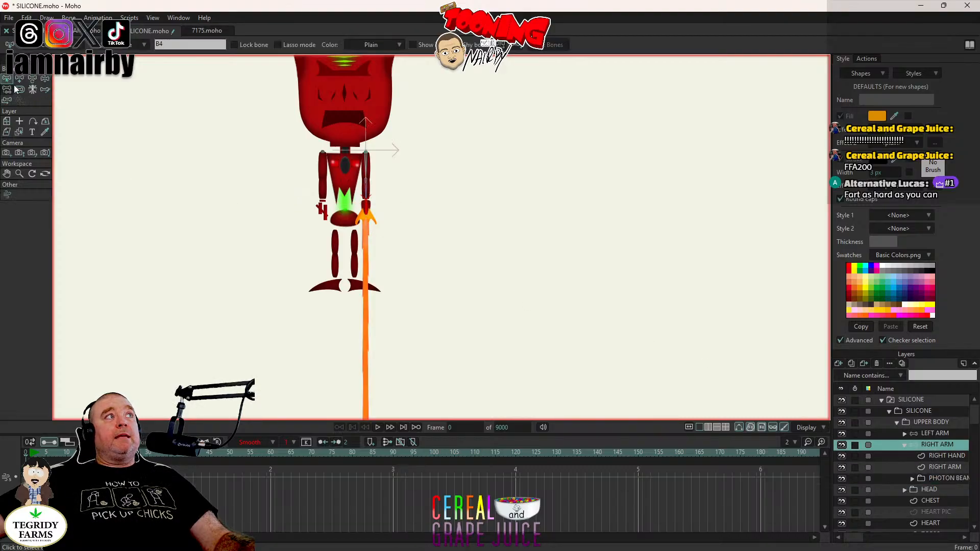
pyautogui.scroll(-1, 349, 228)
pyautogui.moveTo(348, 229); pyautogui.dragTo(404, 173)
pyautogui.moveTo(273, 224); pyautogui.dragTo(505, 339)
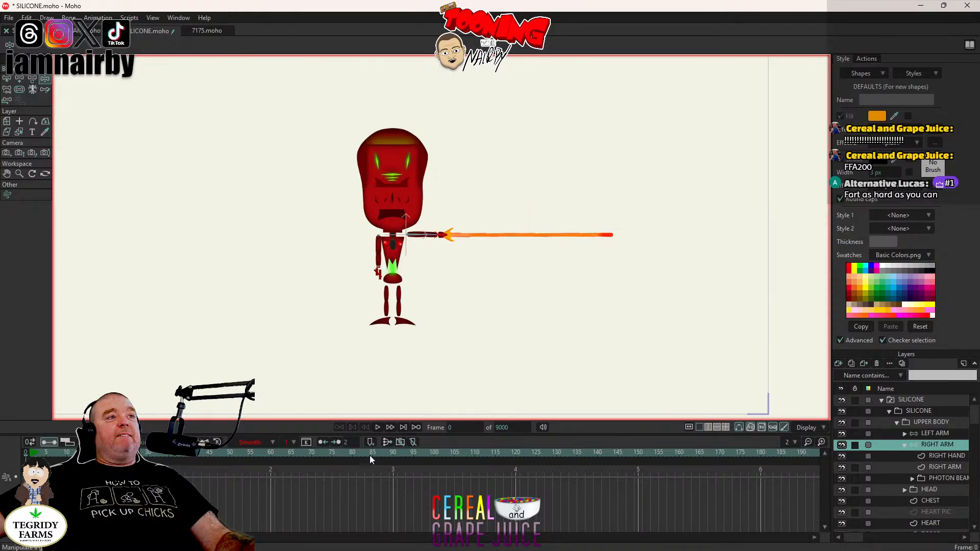
# Step: Play the animation to preview the attached beam, stop playback, and save the SILICONE document
pyautogui.click(378, 427)
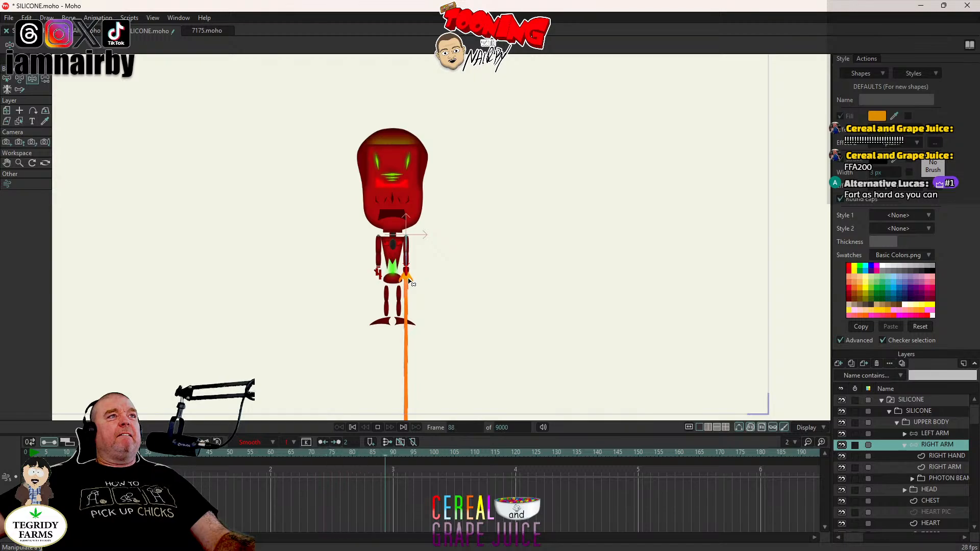
pyautogui.click(378, 427)
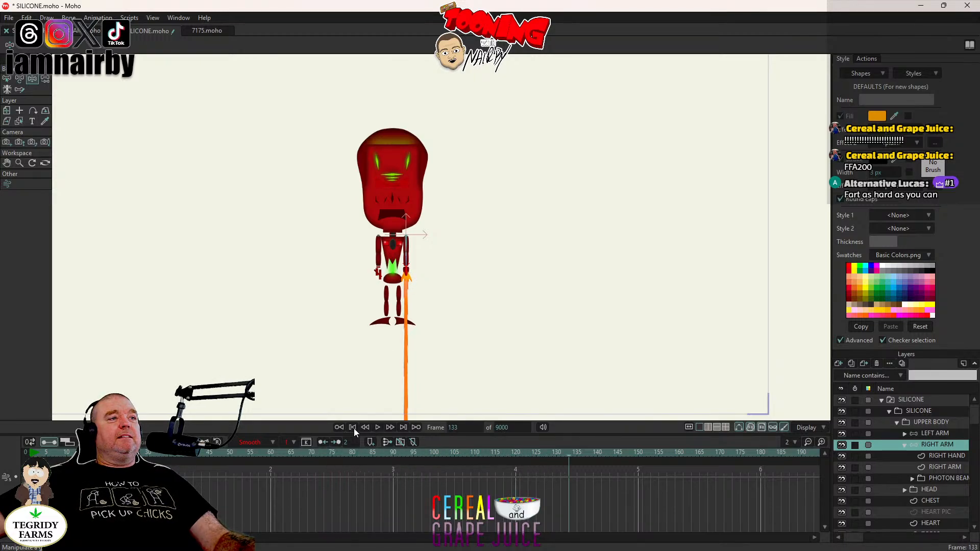
pyautogui.hotkey('ctrl', 's')
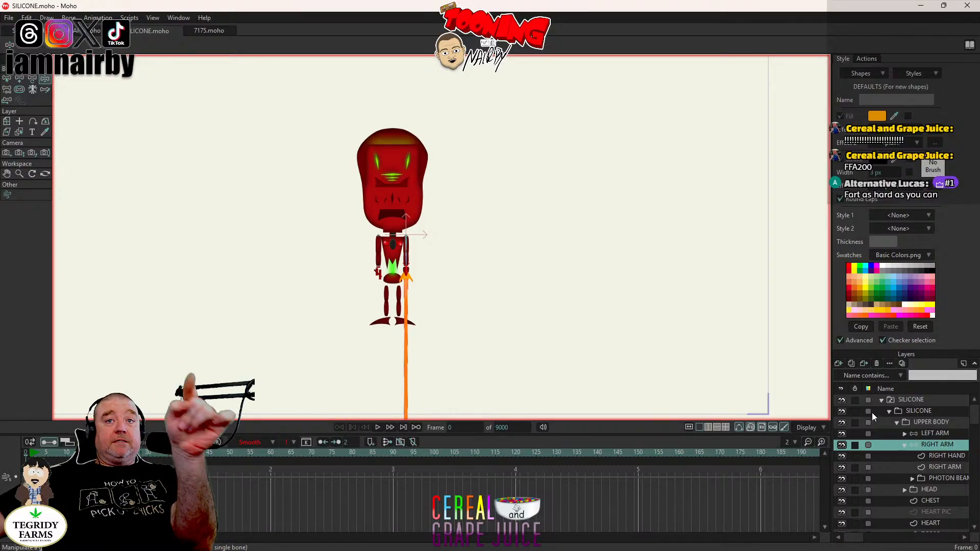
# Step: Paste the copied PHOTON BEAM layer directly above the RIGHT ARM layer in the UPPER BODY group of SILICONE BACK
pyautogui.click(888, 412)
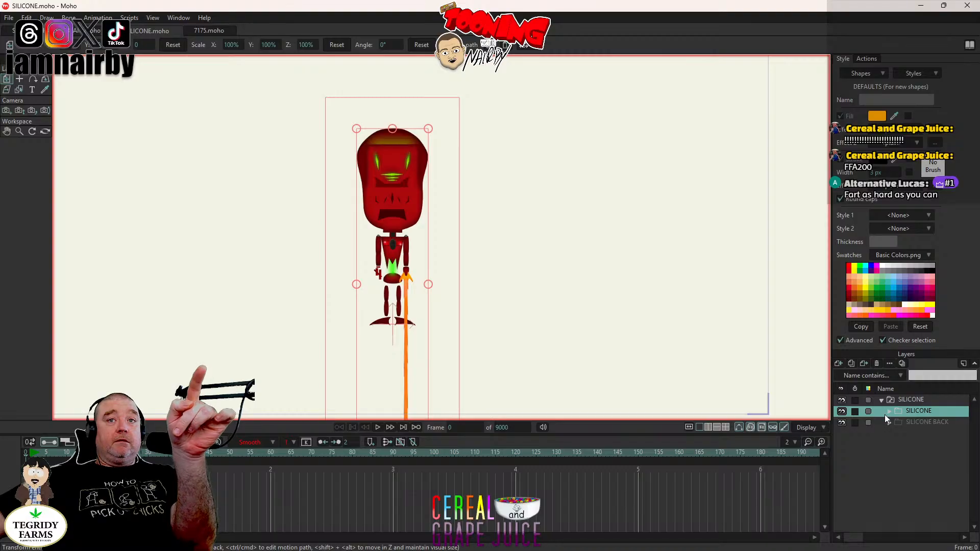
pyautogui.click(889, 411)
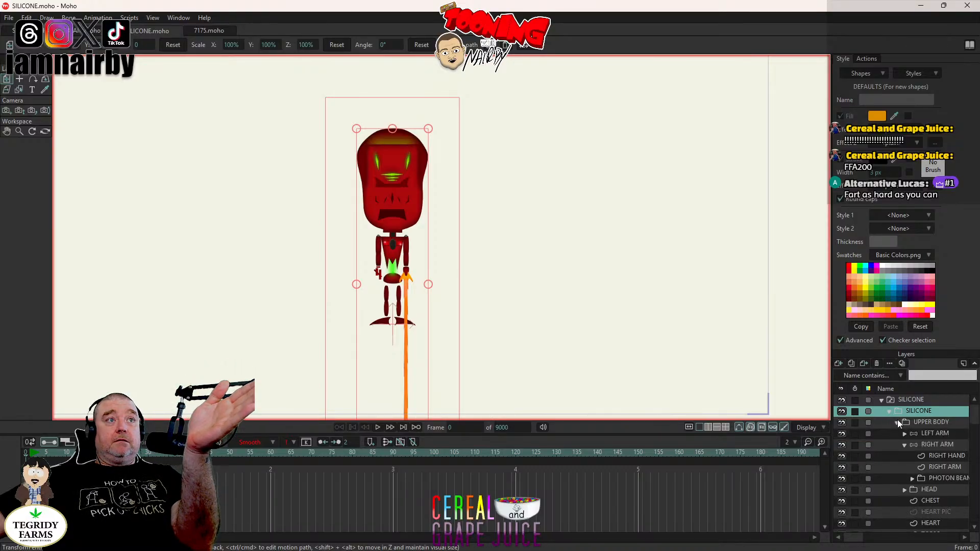
pyautogui.scroll(-3, 920, 458)
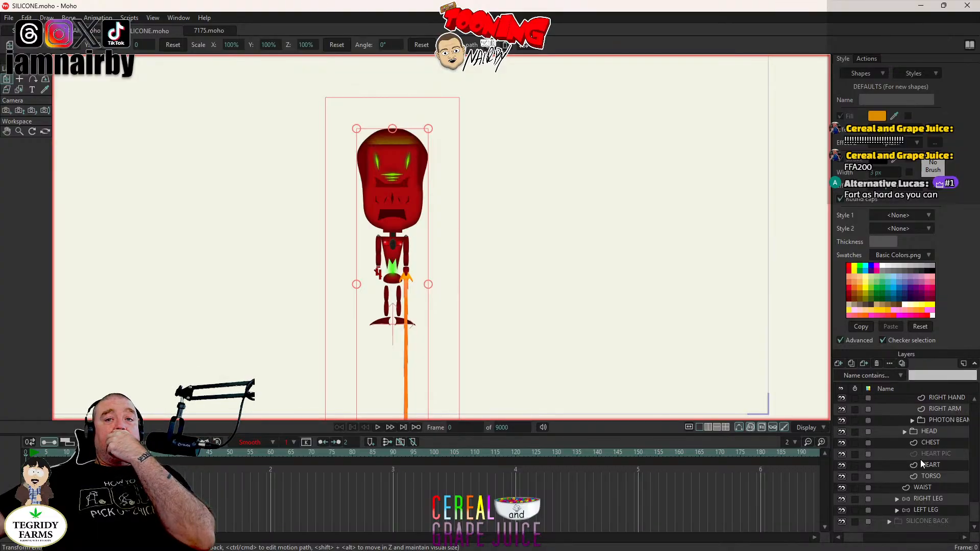
pyautogui.click(889, 521)
pyautogui.scroll(-3, 902, 438)
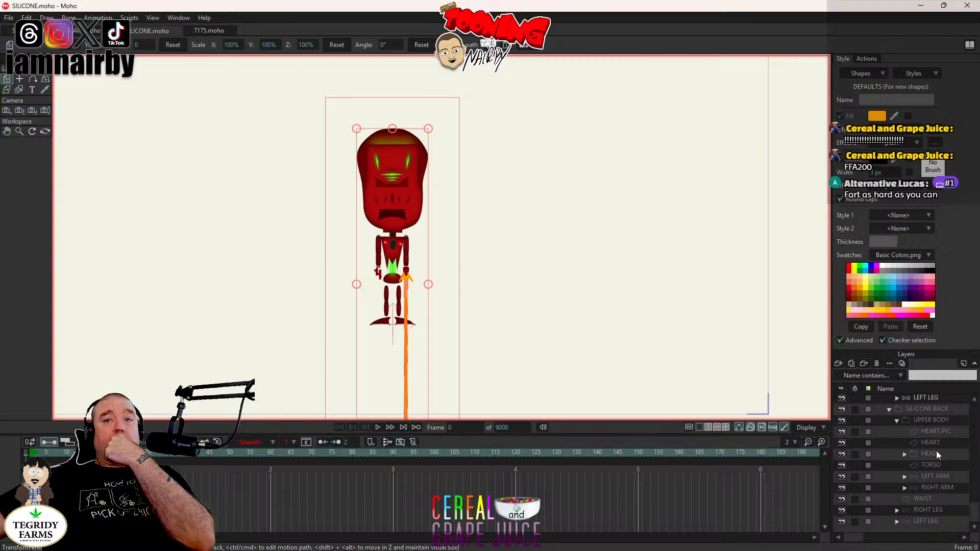
pyautogui.click(936, 488)
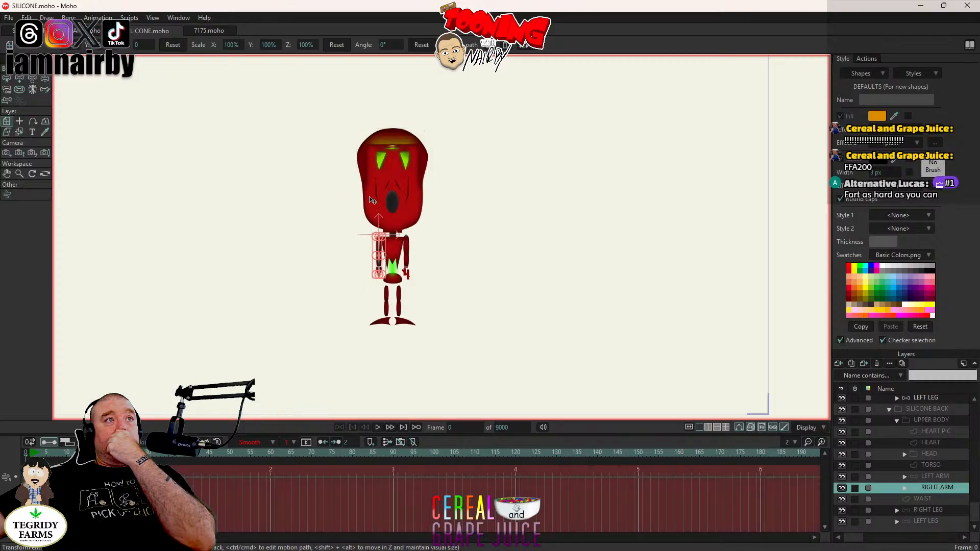
pyautogui.click(27, 18)
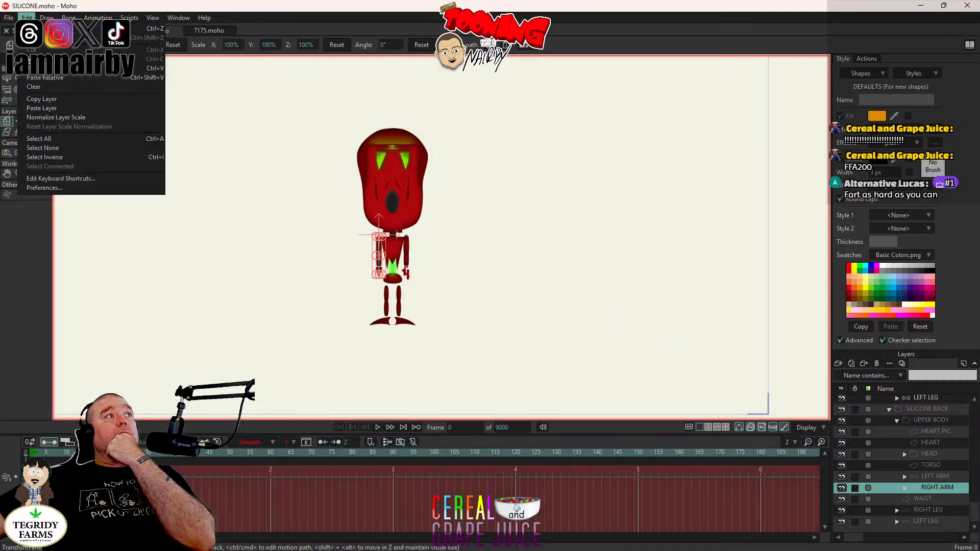
pyautogui.click(49, 109)
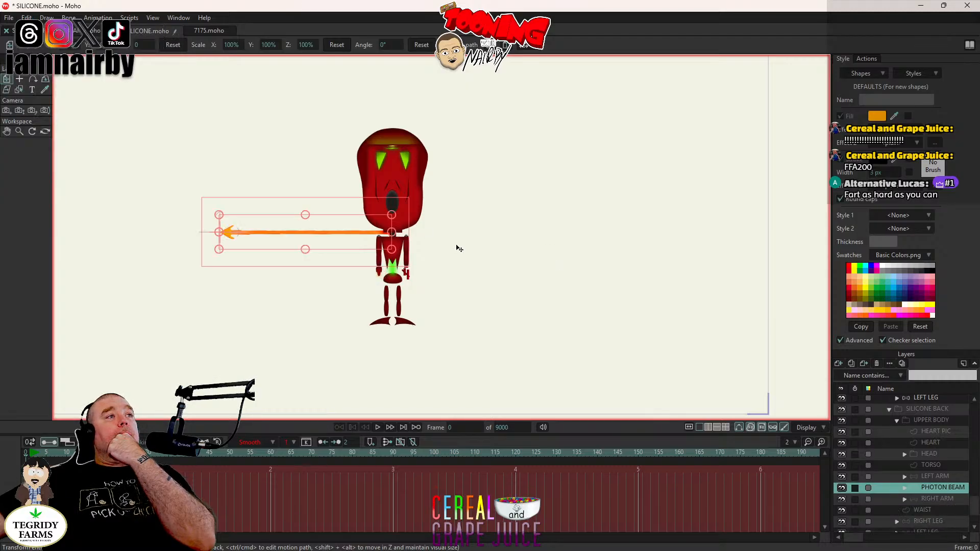
# Step: Rotate the pasted PHOTON BEAM layer to -90° and move it so its arrowhead overlaps the back view's right hand
pyautogui.click(393, 44)
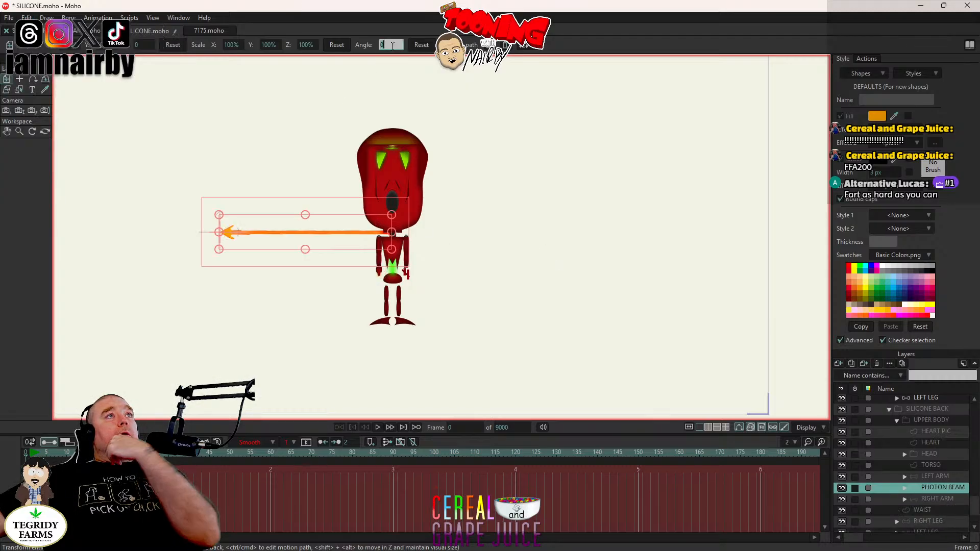
pyautogui.write('-90')
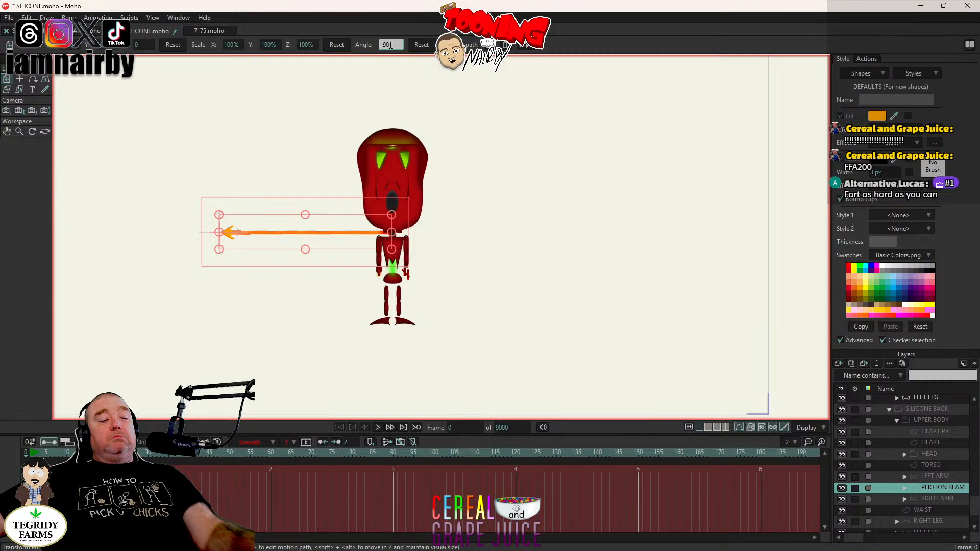
pyautogui.press('Return')
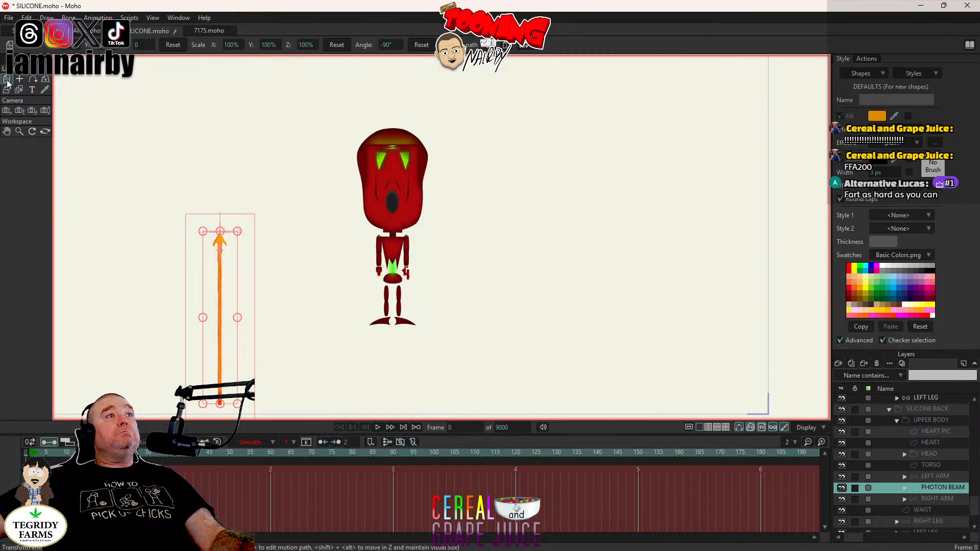
pyautogui.moveTo(341, 286); pyautogui.dragTo(505, 327)
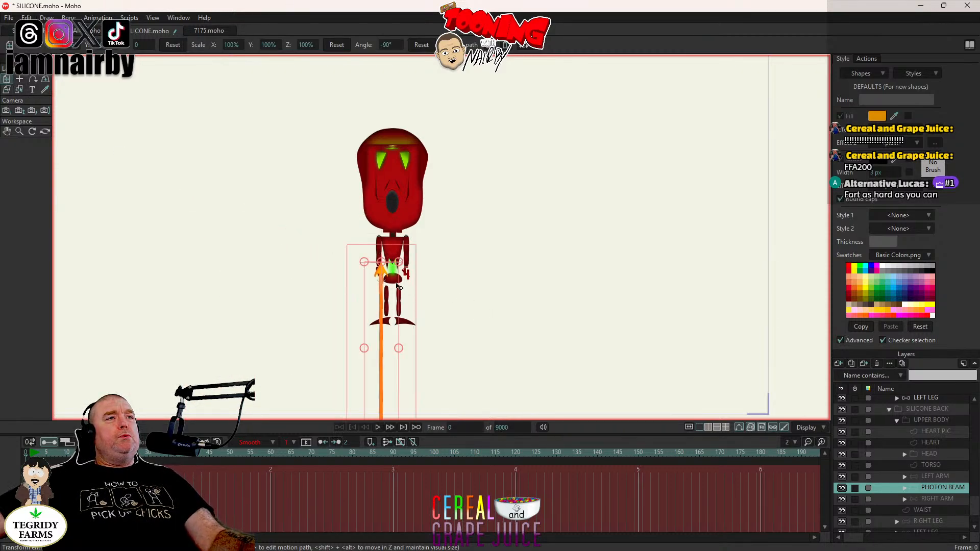
pyautogui.scroll(5, 372, 320)
pyautogui.moveTo(372, 320); pyautogui.dragTo(370, 322)
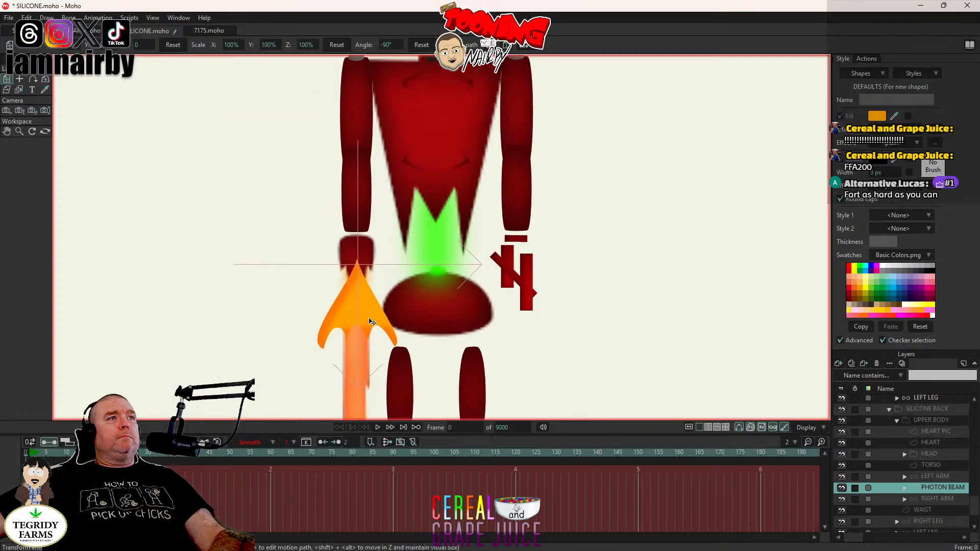
# Step: Move the PHOTON BEAM layer into SILICONE BACK's RIGHT ARM group, between the RIGHT HAND and RIGHT ARM layers
pyautogui.click(905, 498)
pyautogui.scroll(-1, 908, 475)
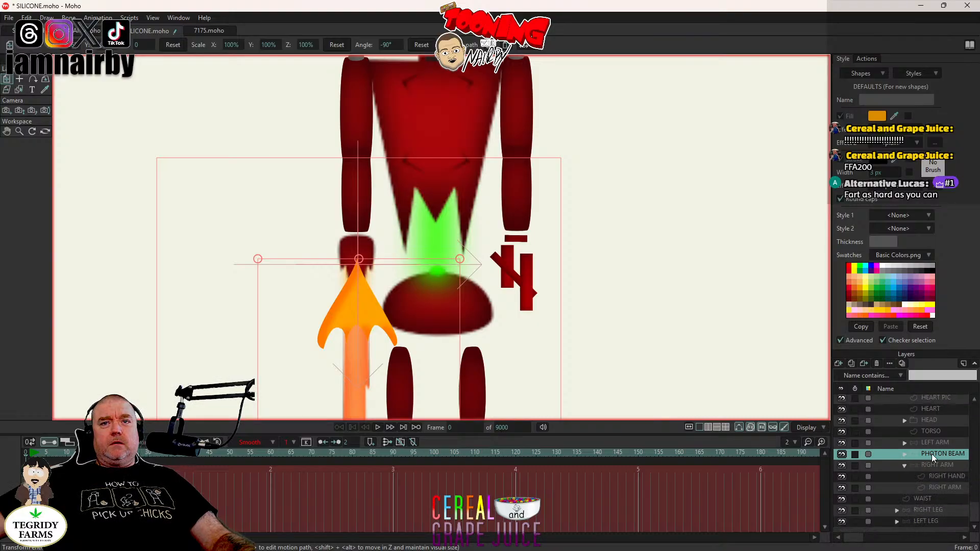
pyautogui.moveTo(935, 454); pyautogui.dragTo(948, 482)
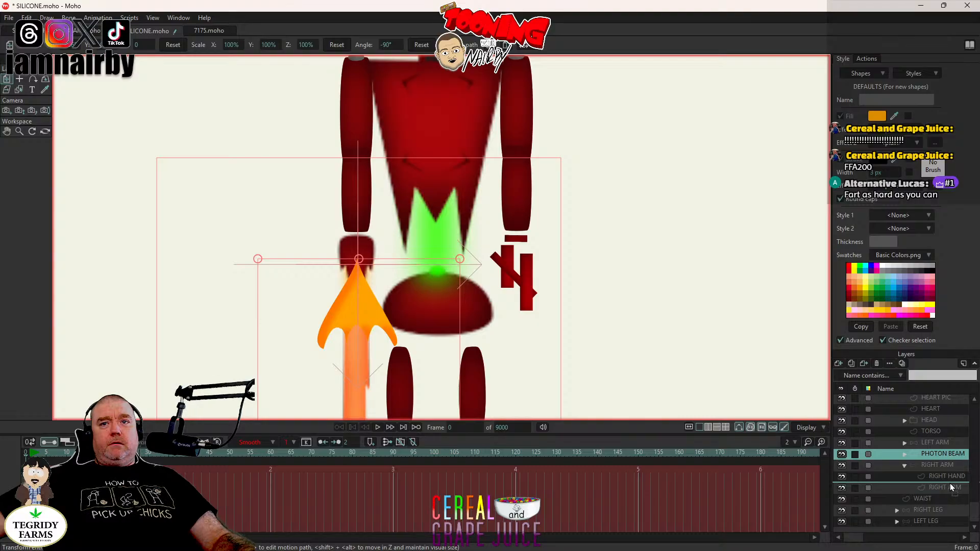
pyautogui.moveTo(951, 484); pyautogui.dragTo(951, 484)
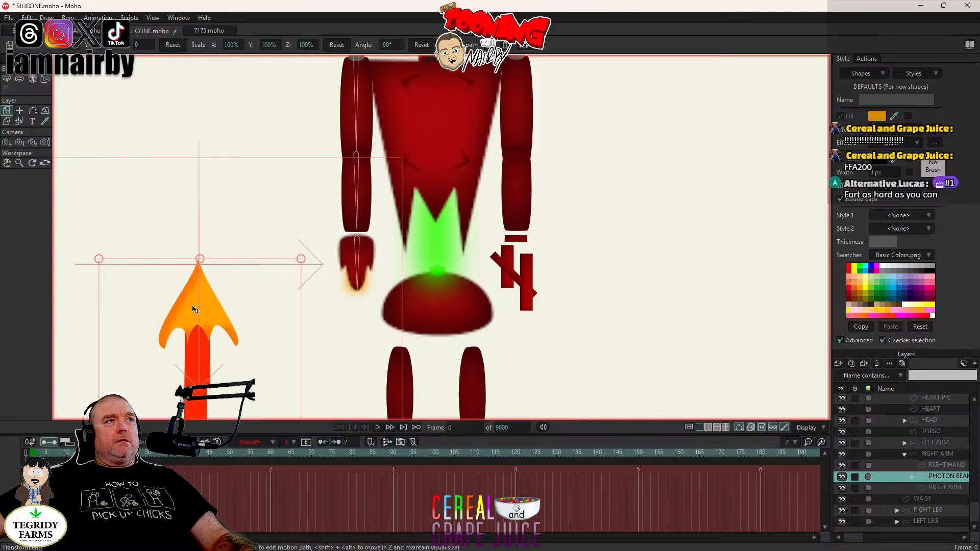
# Step: Move the PHOTON BEAM layer onto the back view's right hand and bind it to the hand bone
pyautogui.moveTo(193, 307); pyautogui.dragTo(396, 293)
pyautogui.scroll(4, 363, 272)
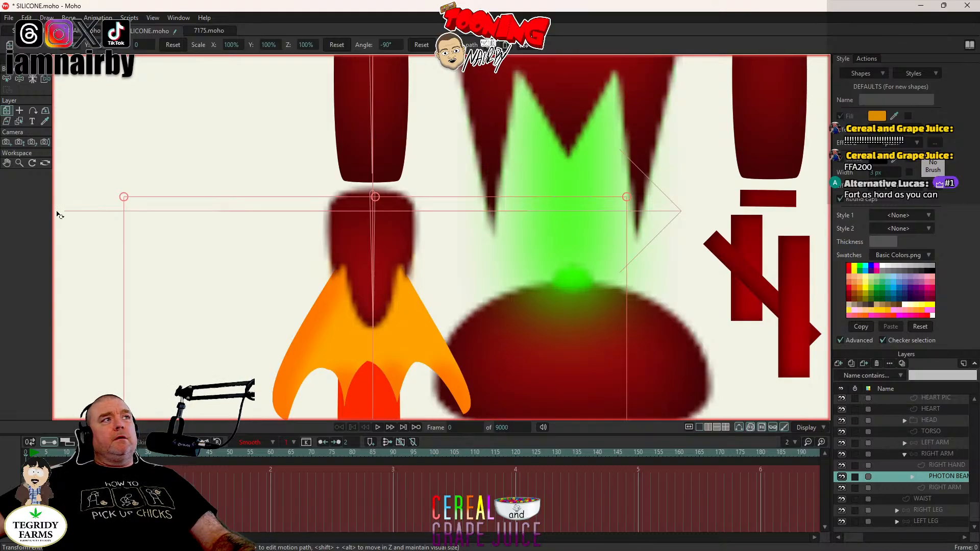
pyautogui.click(7, 78)
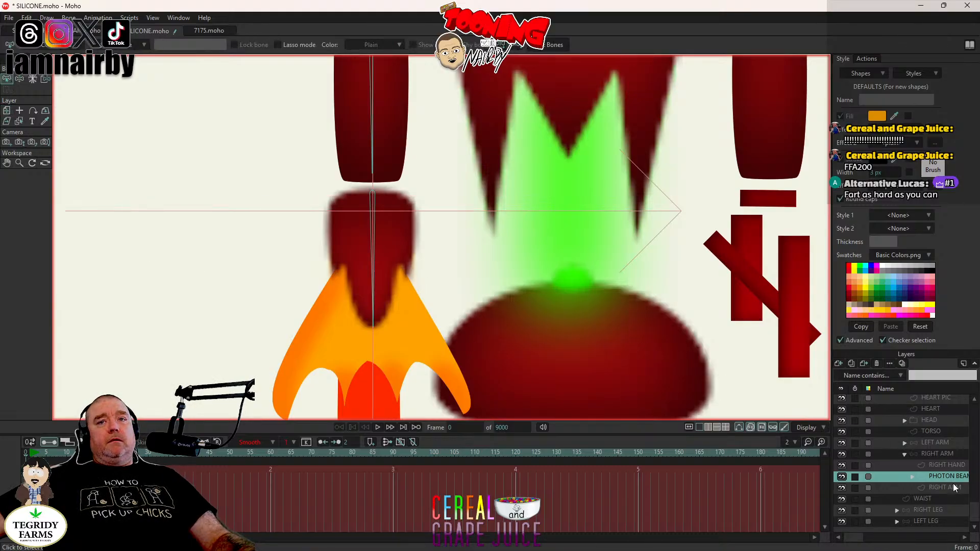
pyautogui.click(46, 79)
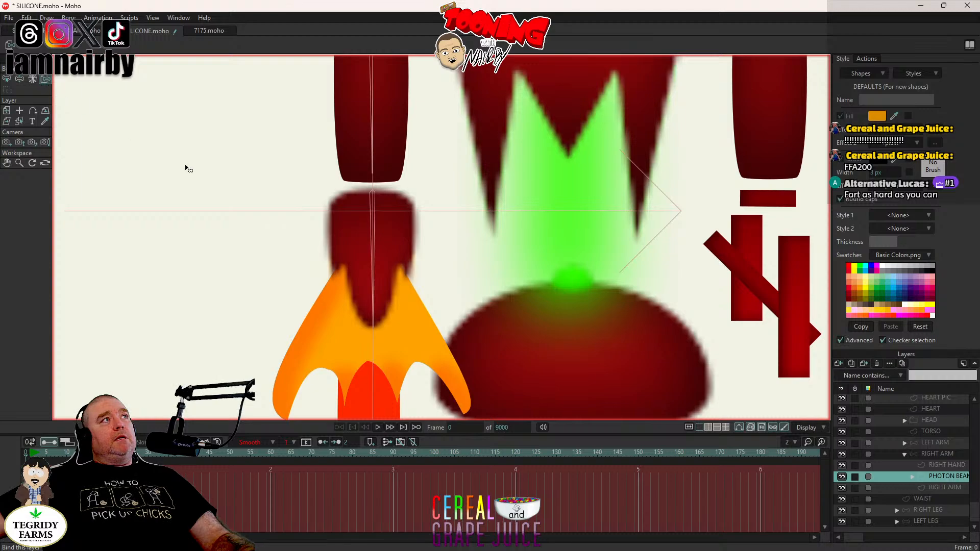
pyautogui.click(378, 268)
pyautogui.hotkey('ctrl', 'r')
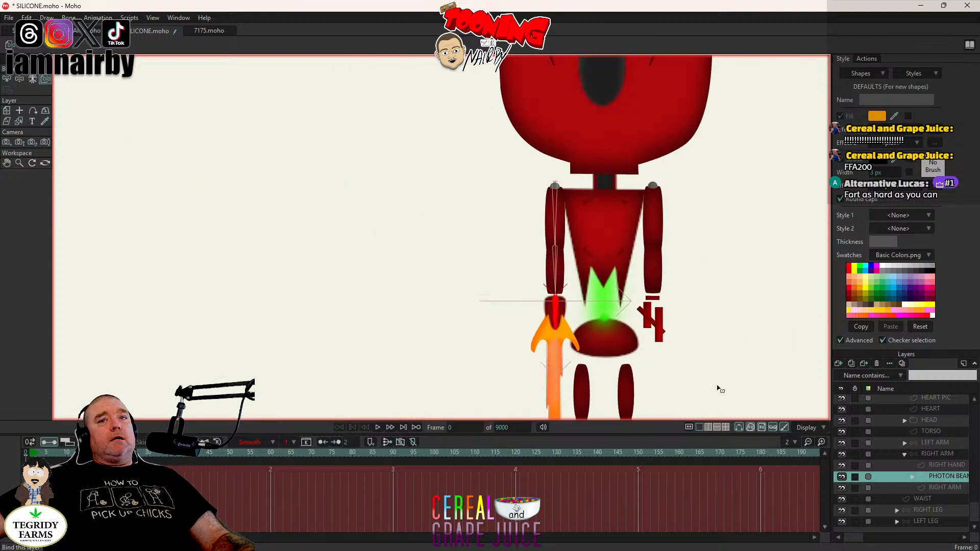
# Step: Test the beam's binding by manipulating the hand bone of SILICONE BACK's RIGHT ARM layer
pyautogui.click(942, 453)
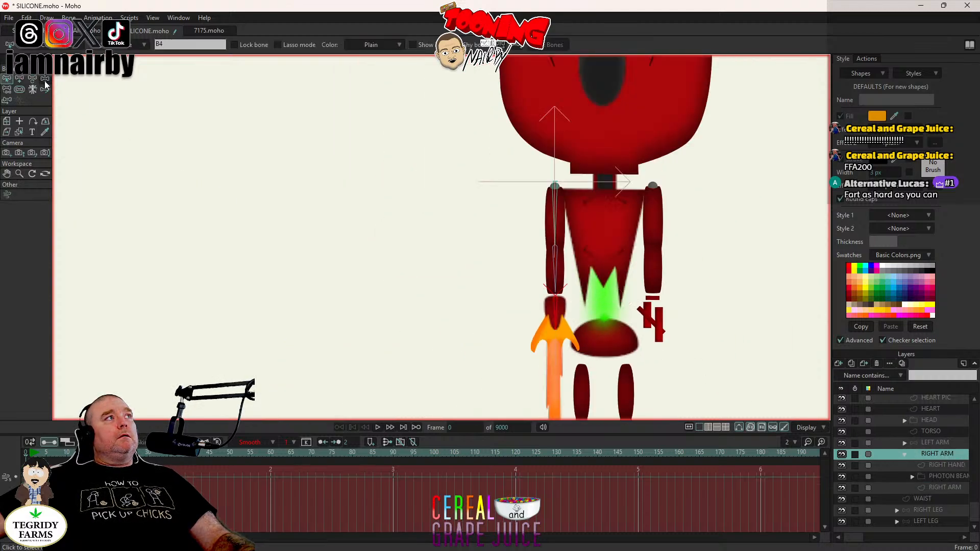
pyautogui.hotkey('ctrl', 'r')
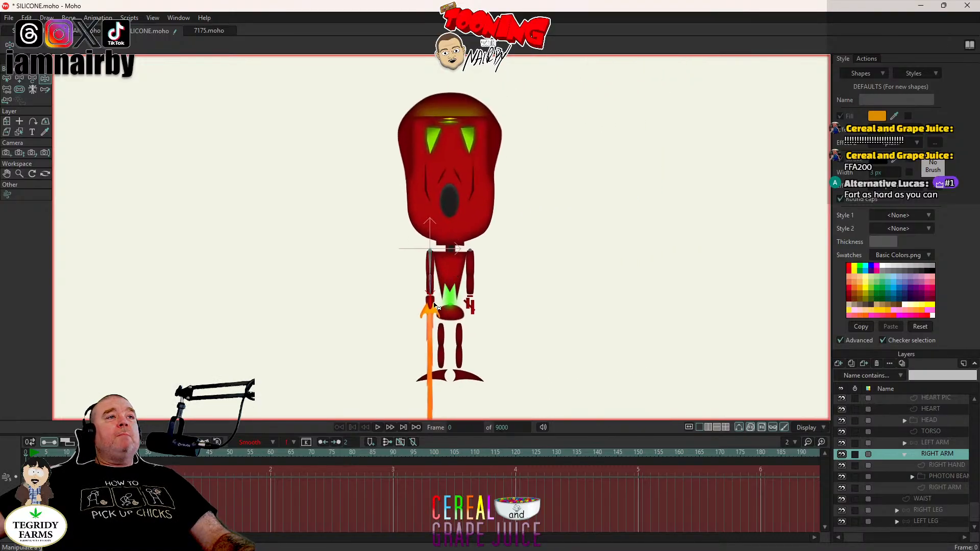
pyautogui.moveTo(428, 302); pyautogui.dragTo(372, 278)
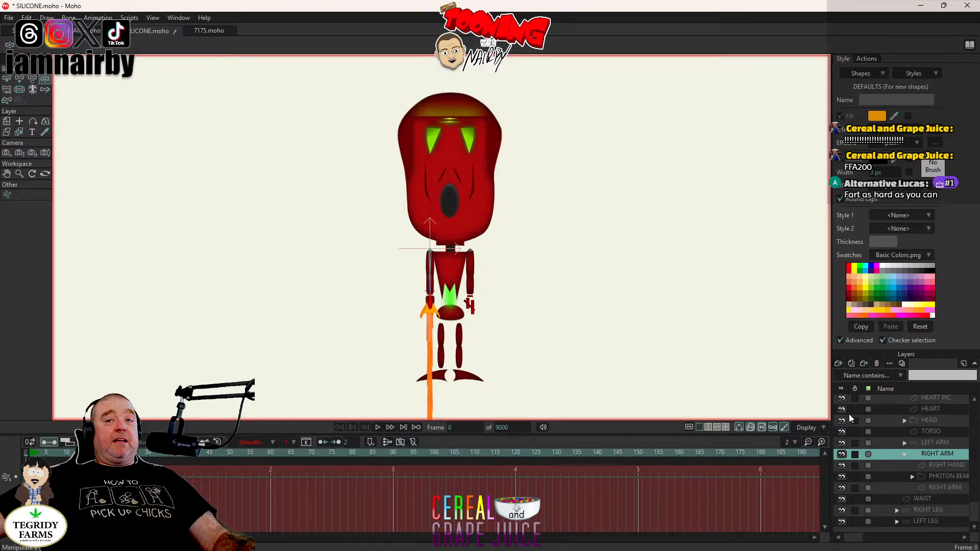
# Step: Turn off Visible in the layer settings of the PHOTON BEAM layer in SILICONE BACK's RIGHT ARM group
pyautogui.click(905, 455)
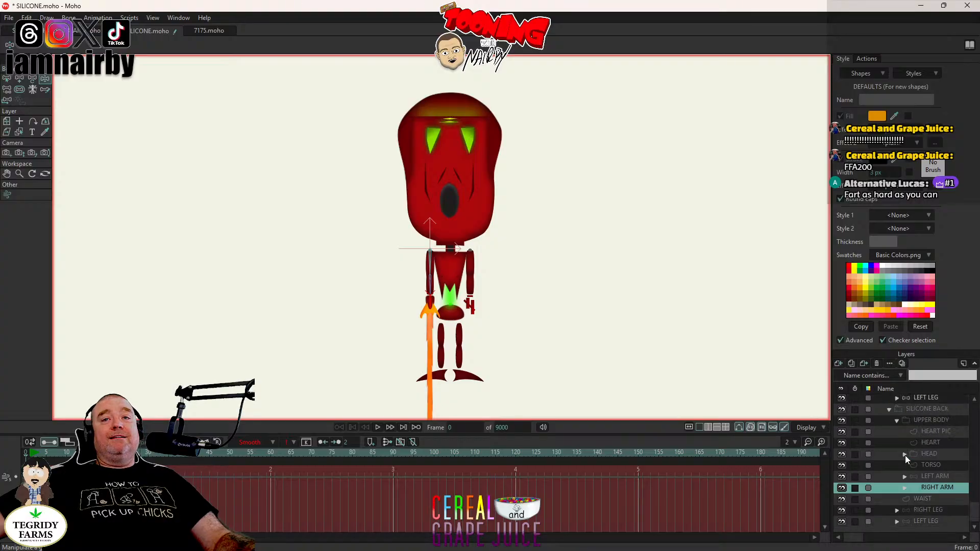
pyautogui.click(905, 489)
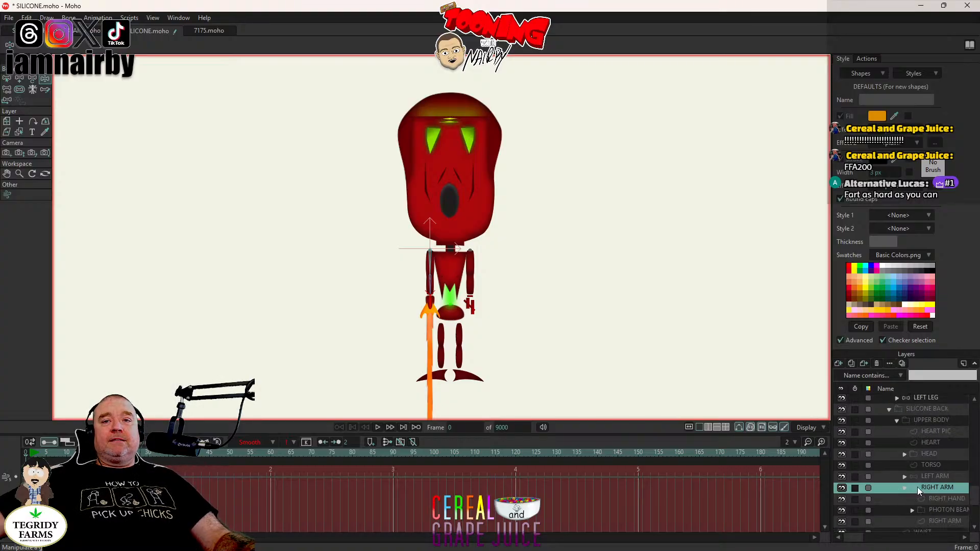
pyautogui.doubleClick(945, 510)
pyautogui.click(672, 239)
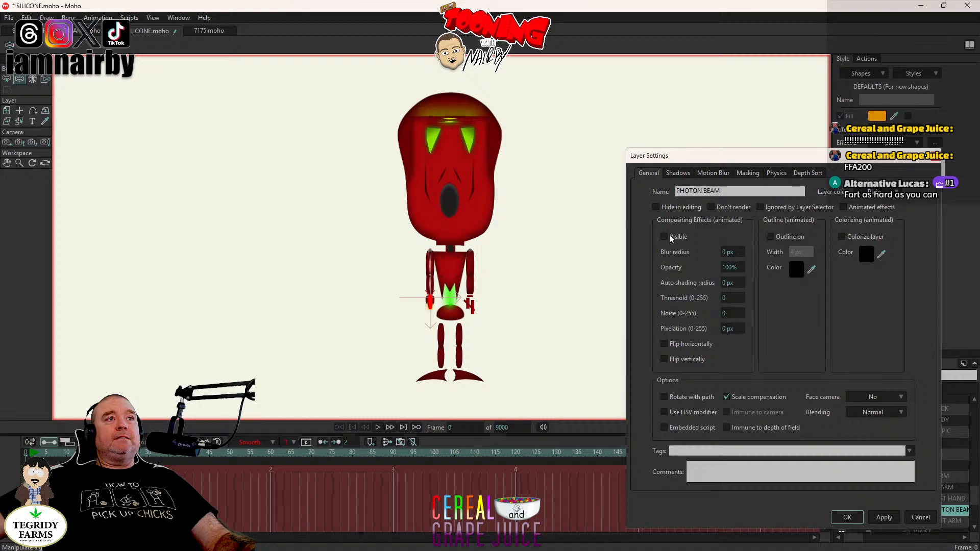
pyautogui.click(853, 517)
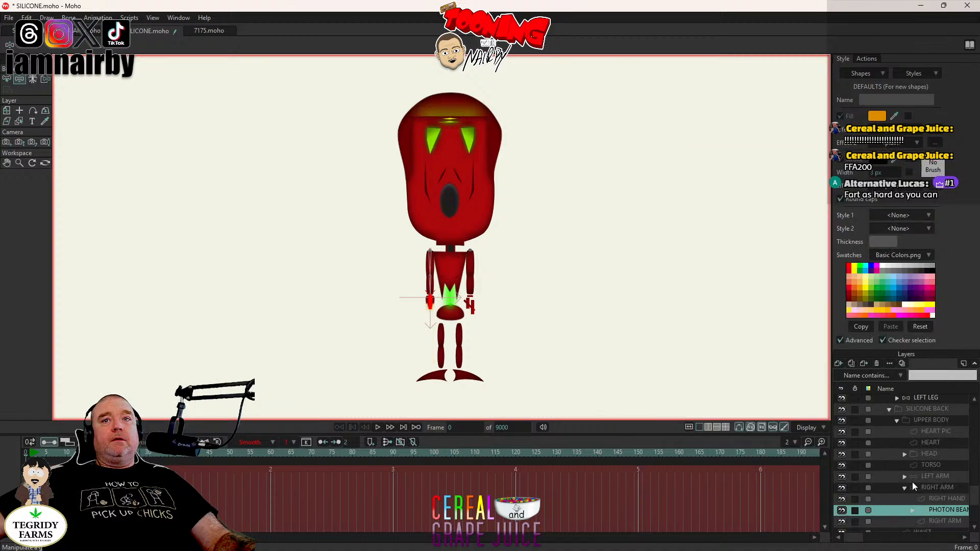
# Step: Turn off Visible in the layer settings of the PHOTON BEAM layer in the front view's RIGHT ARM group
pyautogui.click(890, 412)
pyautogui.click(915, 412)
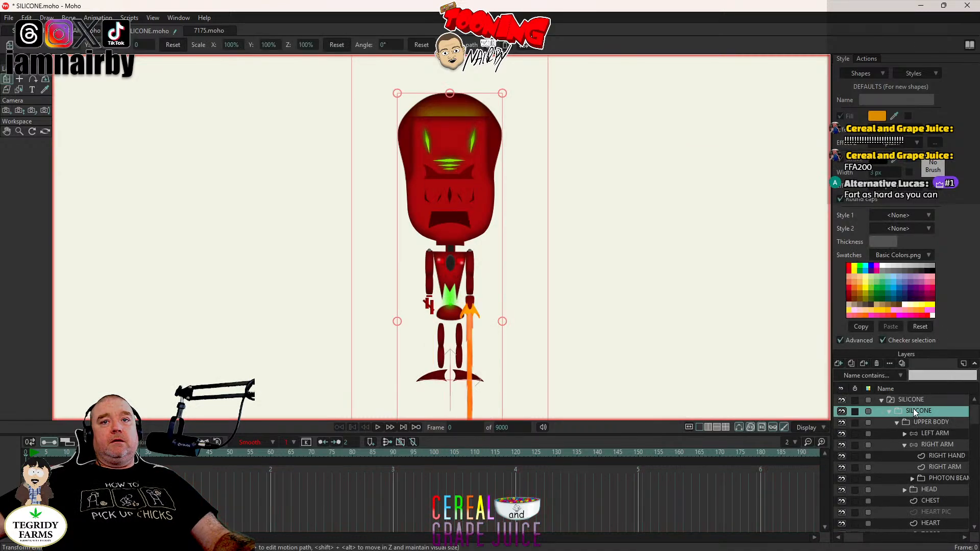
pyautogui.doubleClick(943, 479)
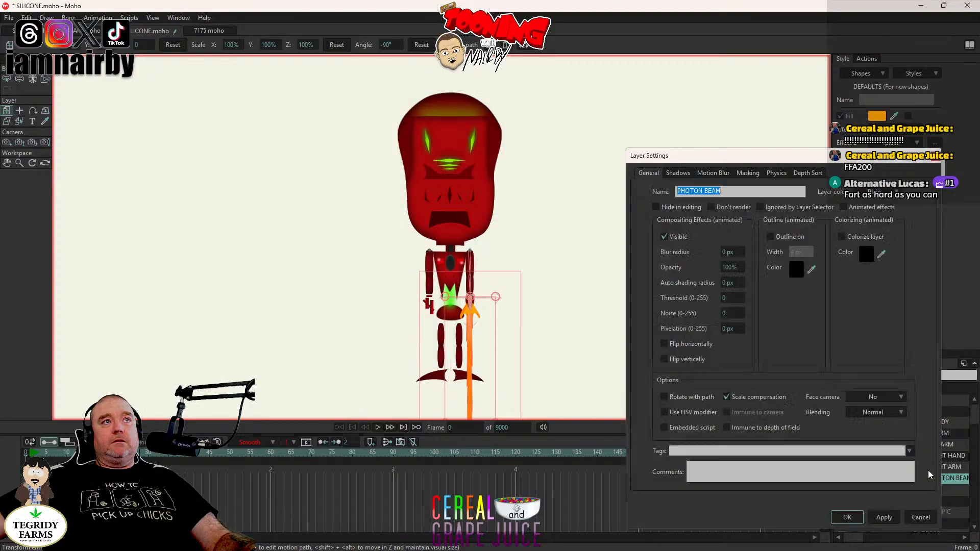
pyautogui.click(665, 237)
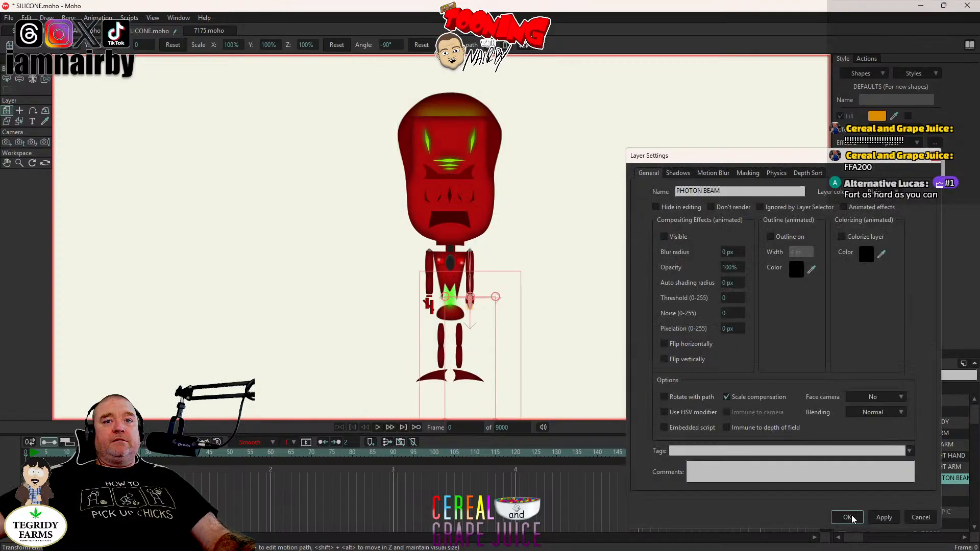
pyautogui.click(850, 516)
# Step: Collapse all the SILICONE layer groups and save the SILICONE document
pyautogui.click(904, 445)
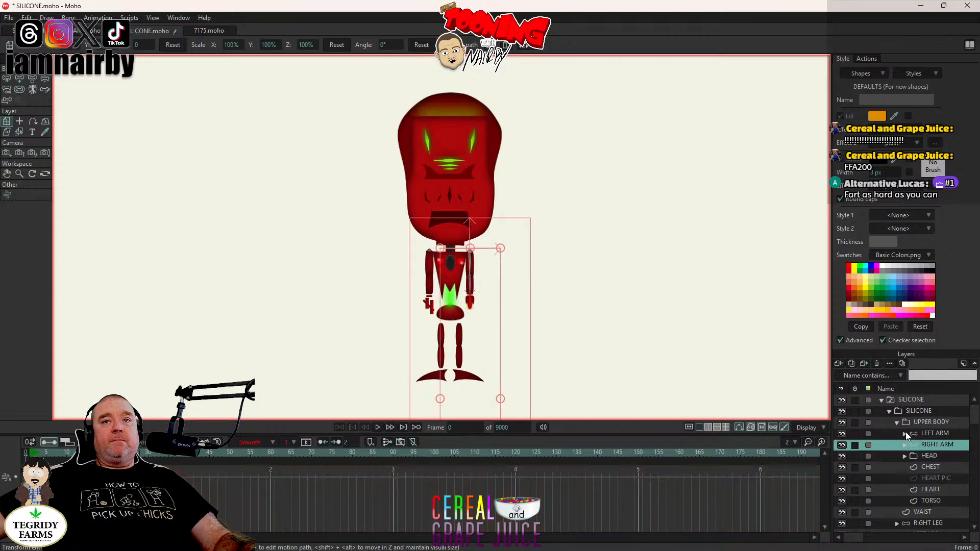
pyautogui.click(889, 411)
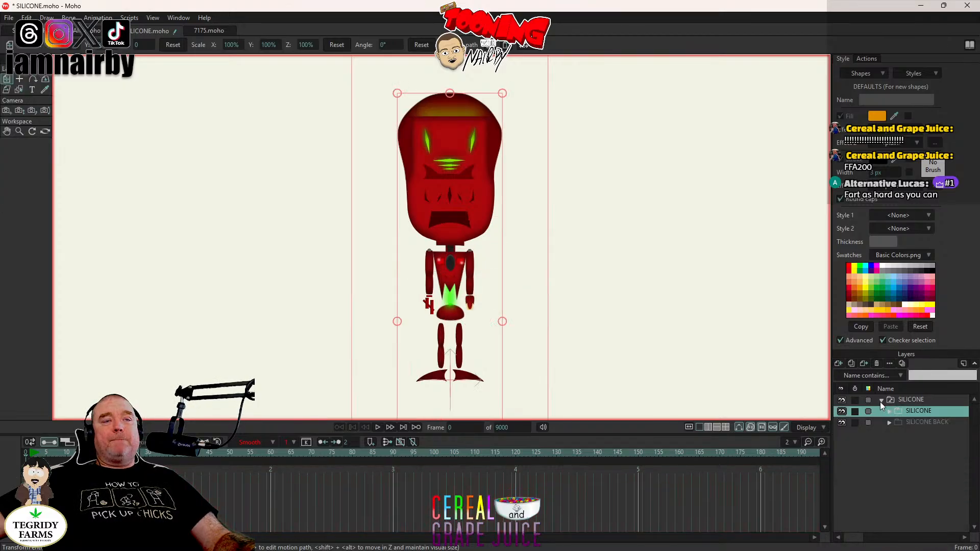
pyautogui.click(881, 401)
pyautogui.hotkey('ctrl', 's')
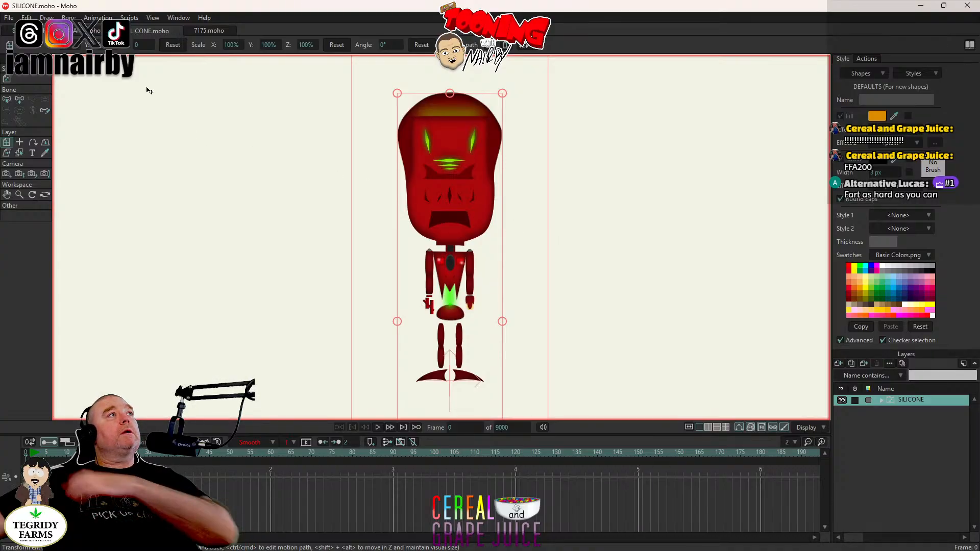
# Step: In the SILICONE PHOTON BEAM document, rename Layer 6 to EFFECT
pyautogui.click(86, 30)
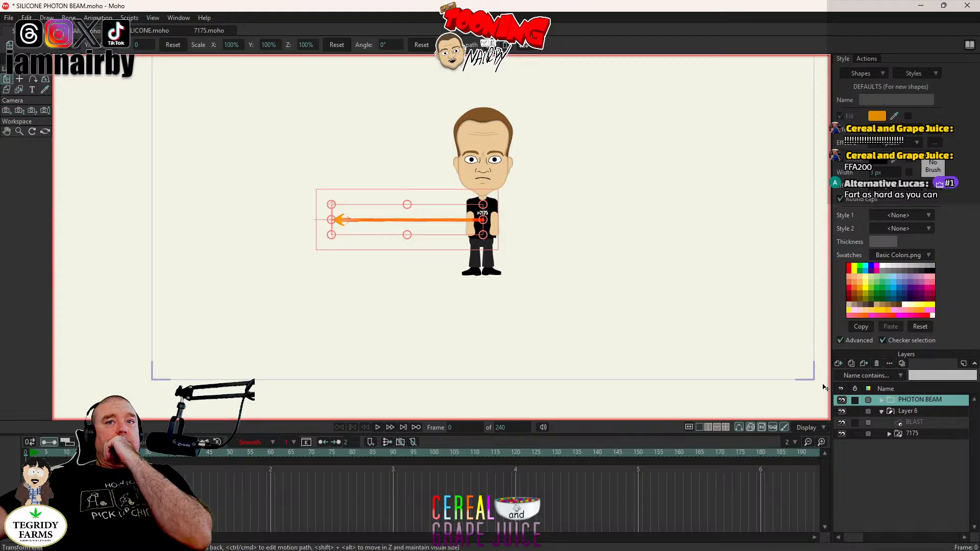
pyautogui.click(908, 413)
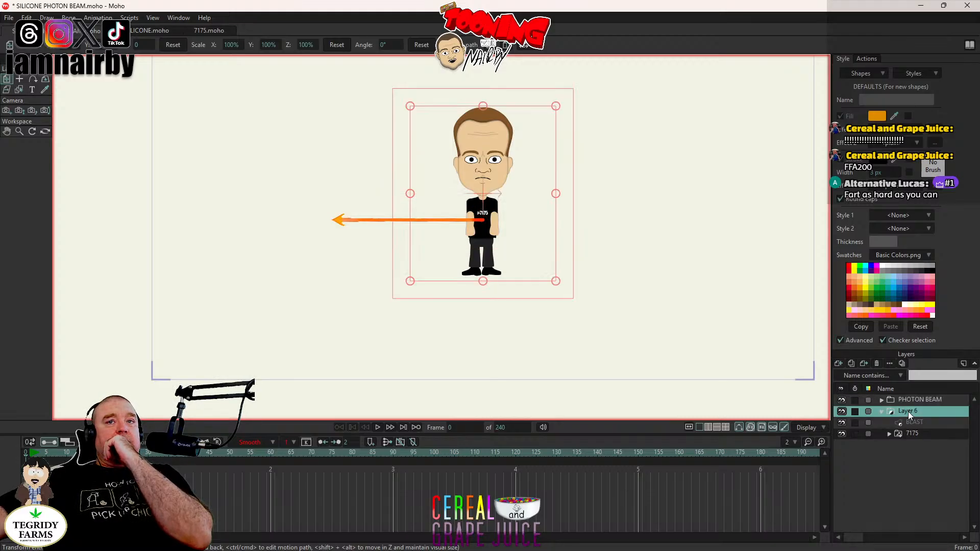
pyautogui.doubleClick(909, 412)
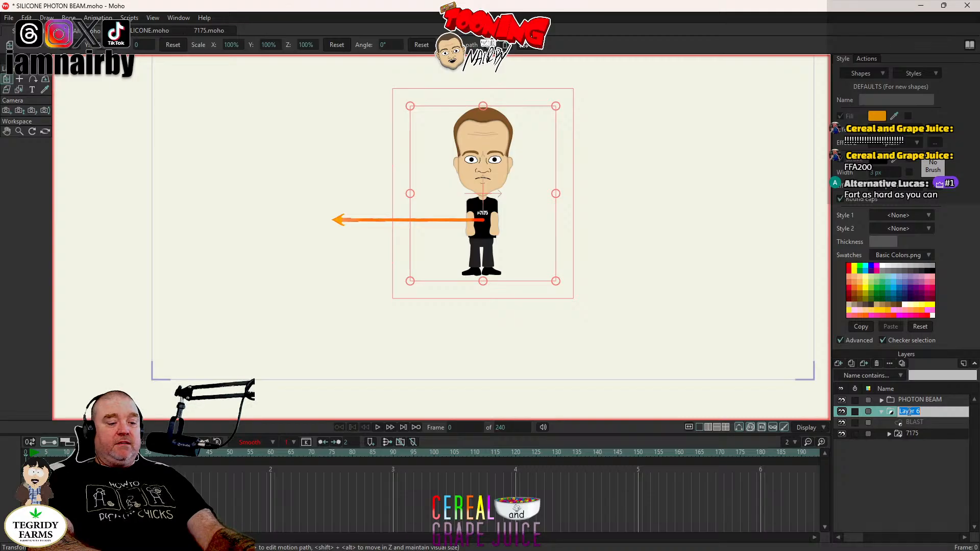
pyautogui.write('EFFECT')
pyautogui.press('Return')
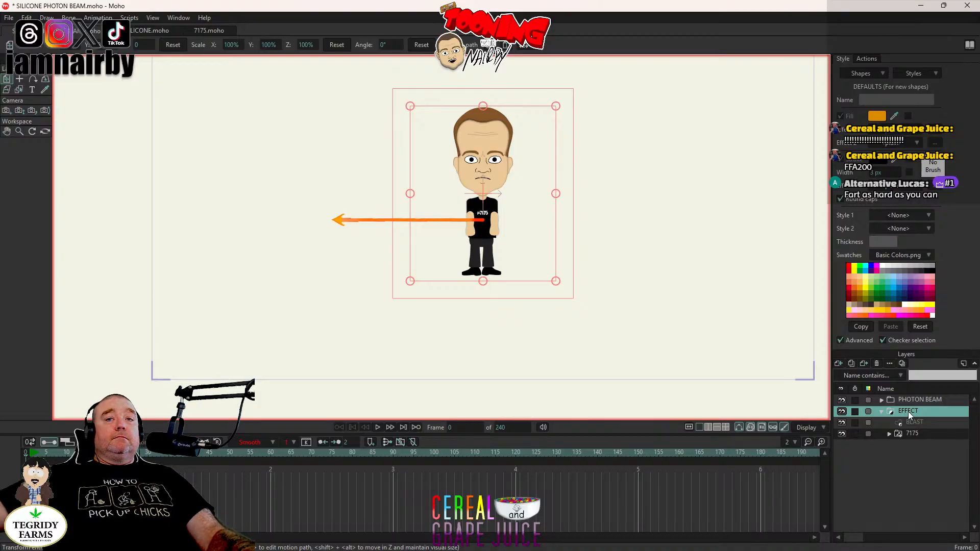
# Step: Play the animation to preview the blast effect on 7175, return to frame 0, and save the document
pyautogui.click(378, 428)
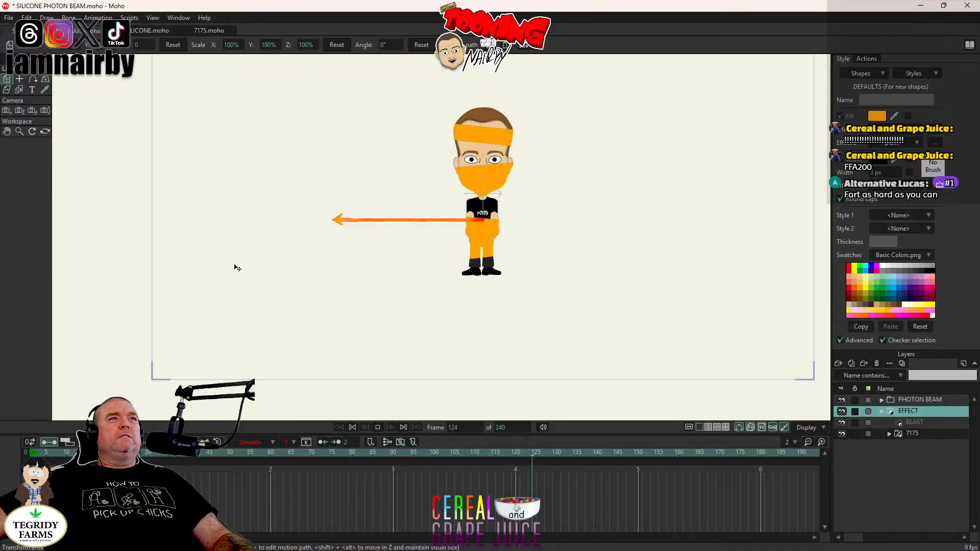
pyautogui.click(379, 427)
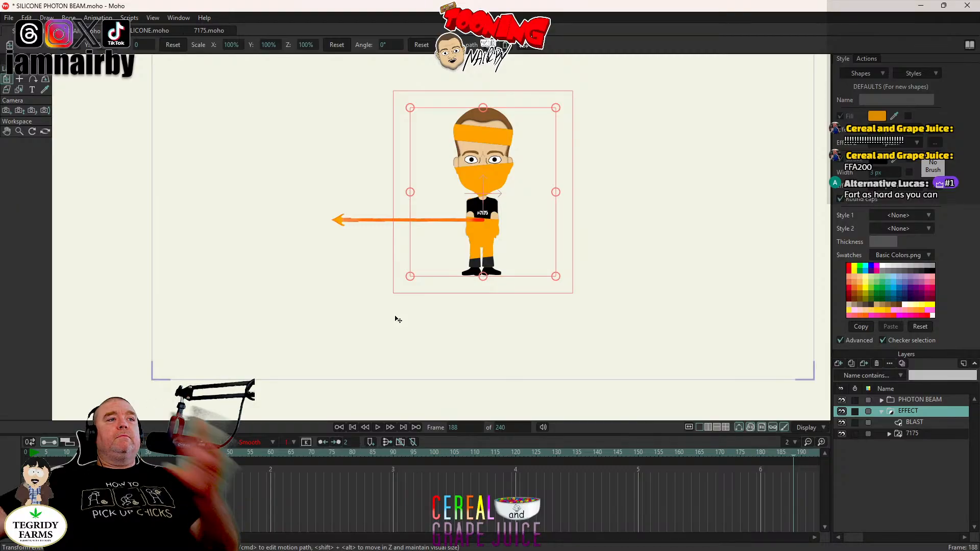
pyautogui.click(352, 428)
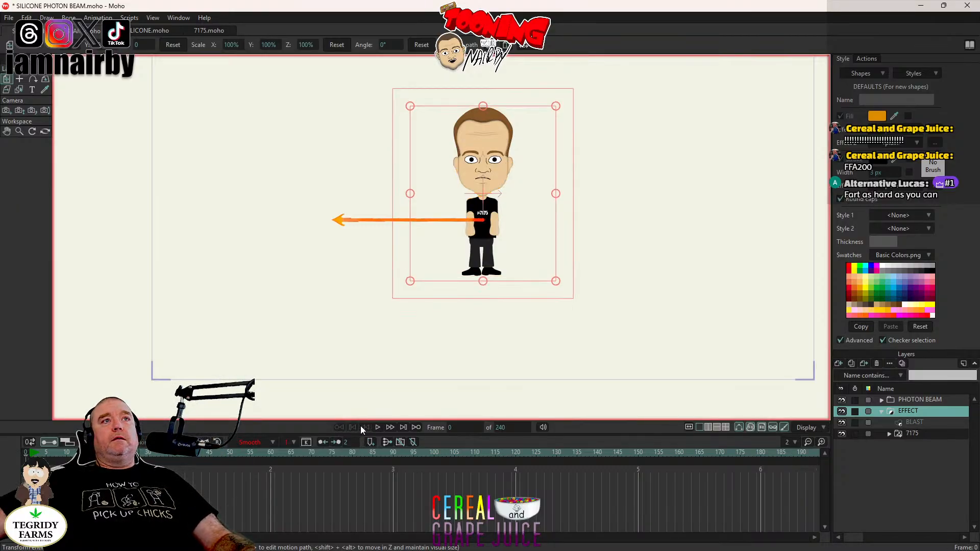
pyautogui.hotkey('ctrl', 's')
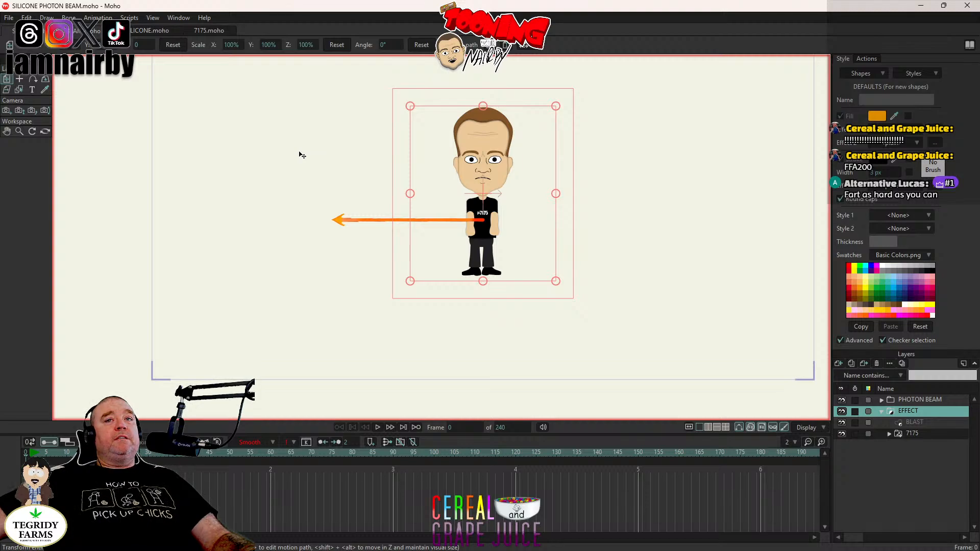
# Step: Save a copy of the document as SILICONE PHOTON BEAM.moho, collapse the EFFECT group, and close the document
pyautogui.click(9, 18)
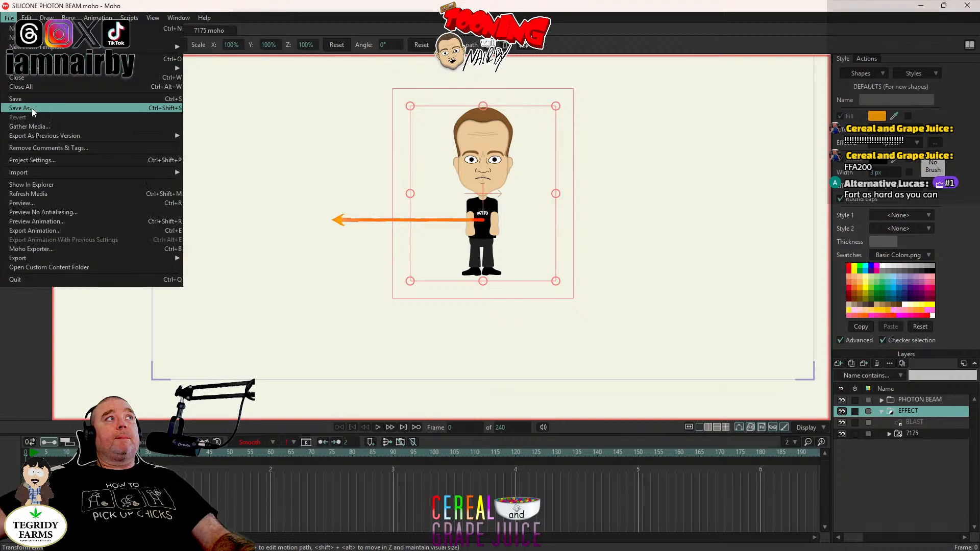
pyautogui.click(33, 110)
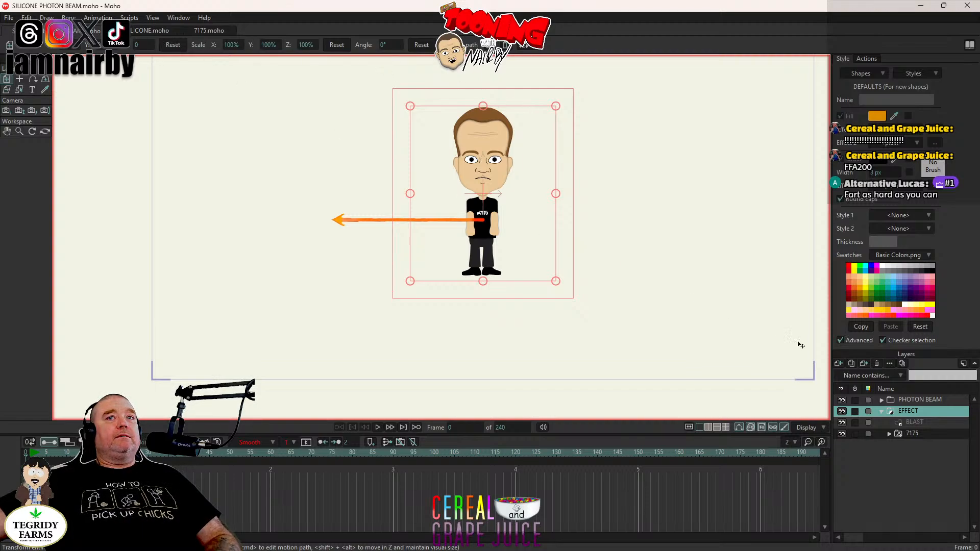
pyautogui.click(883, 411)
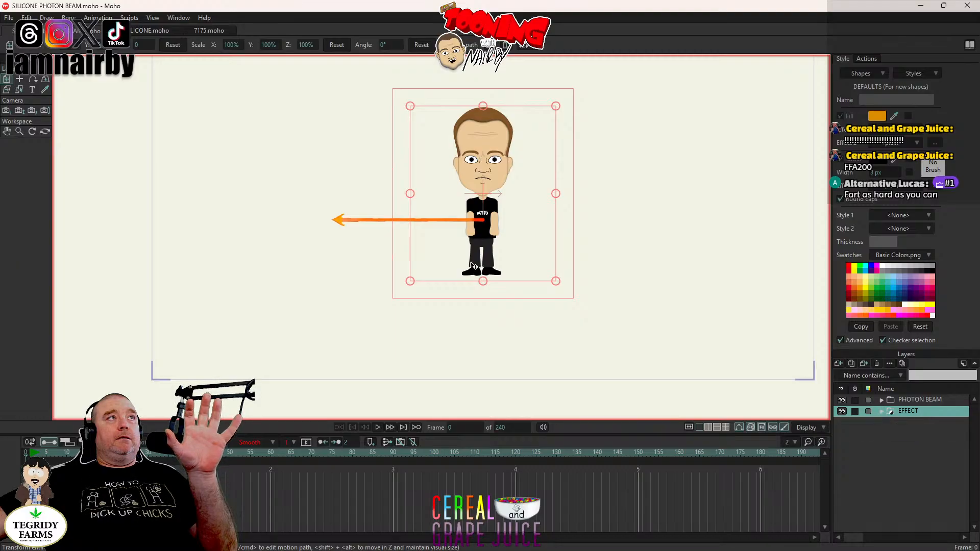
pyautogui.click(7, 32)
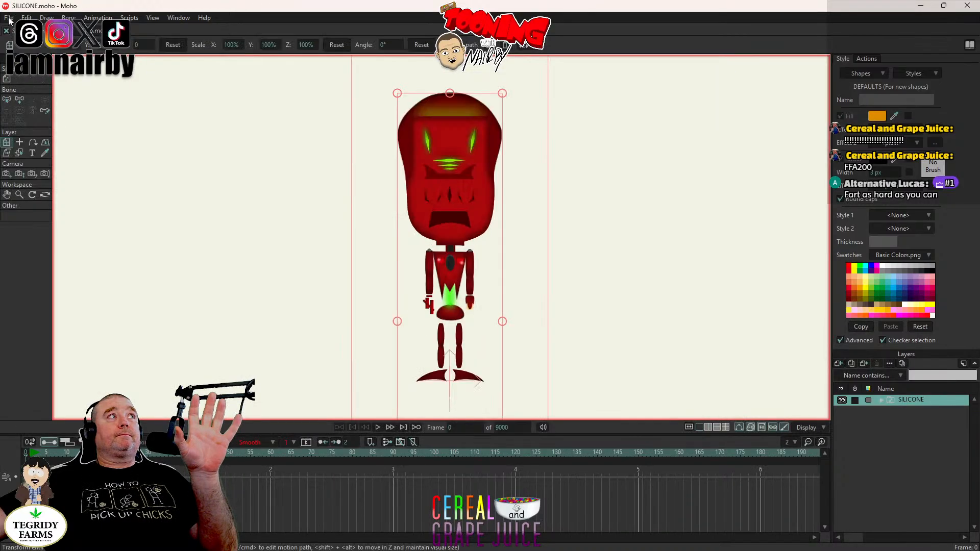
# Step: Reopen the most recently used SILICONE PHOTON BEAM.moho document and look over the beam and the 7175 character
pyautogui.click(9, 20)
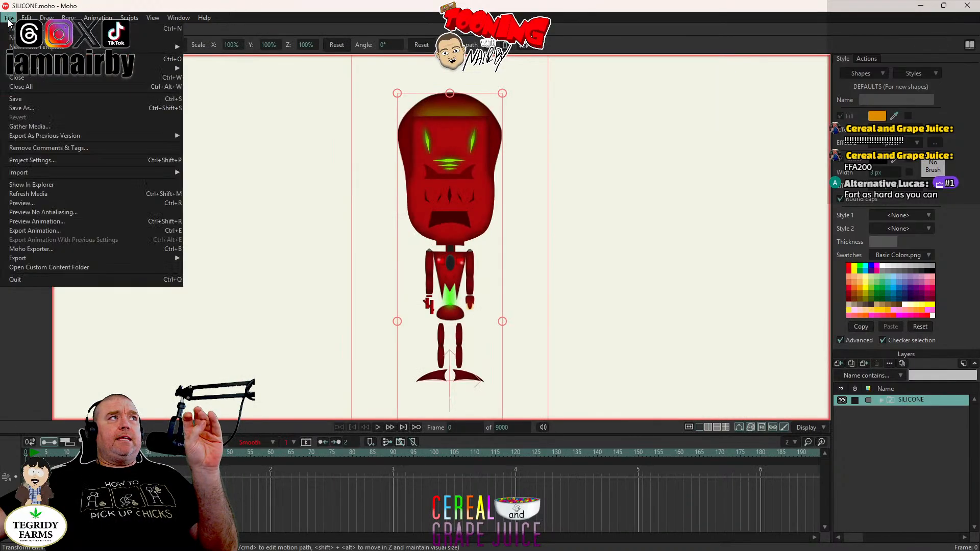
pyautogui.press('Escape')
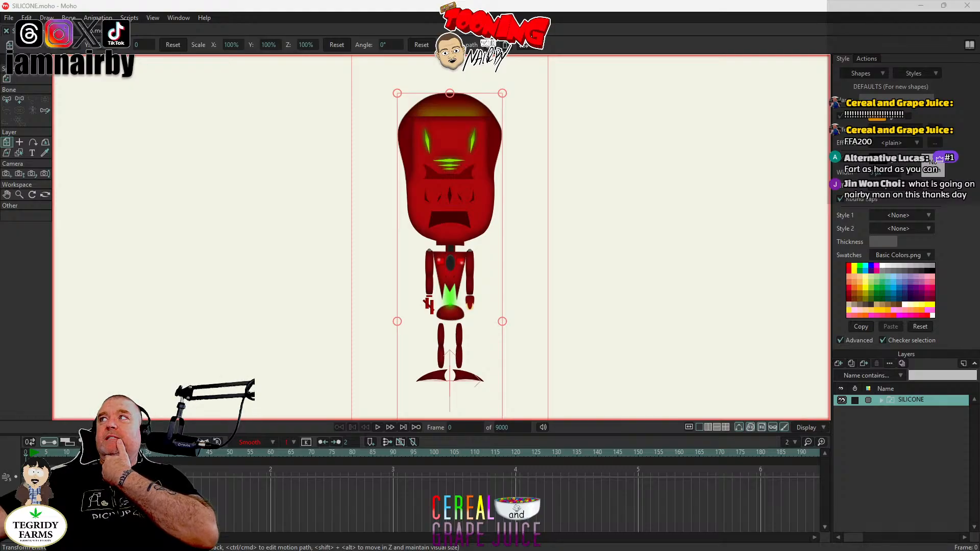
pyautogui.click(11, 18)
pyautogui.moveTo(77, 68)
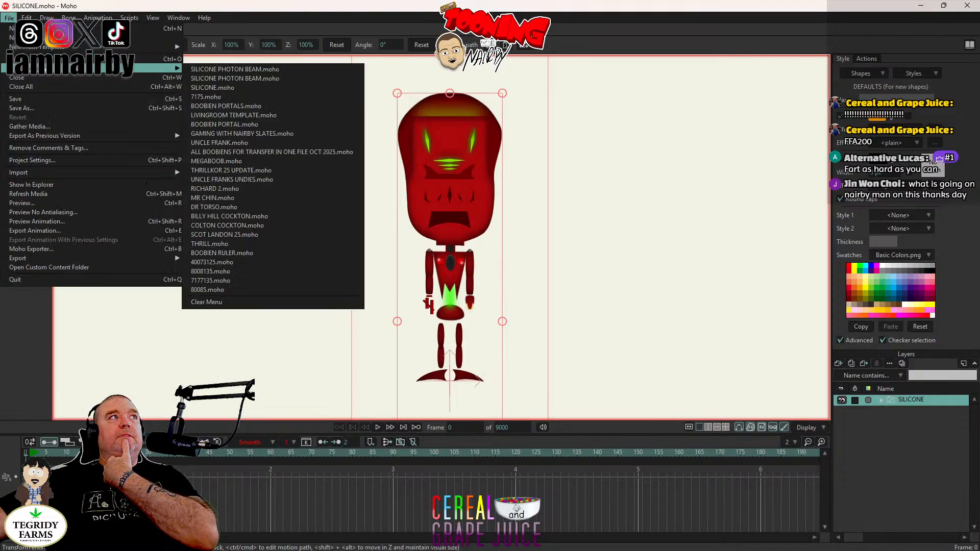
pyautogui.click(227, 69)
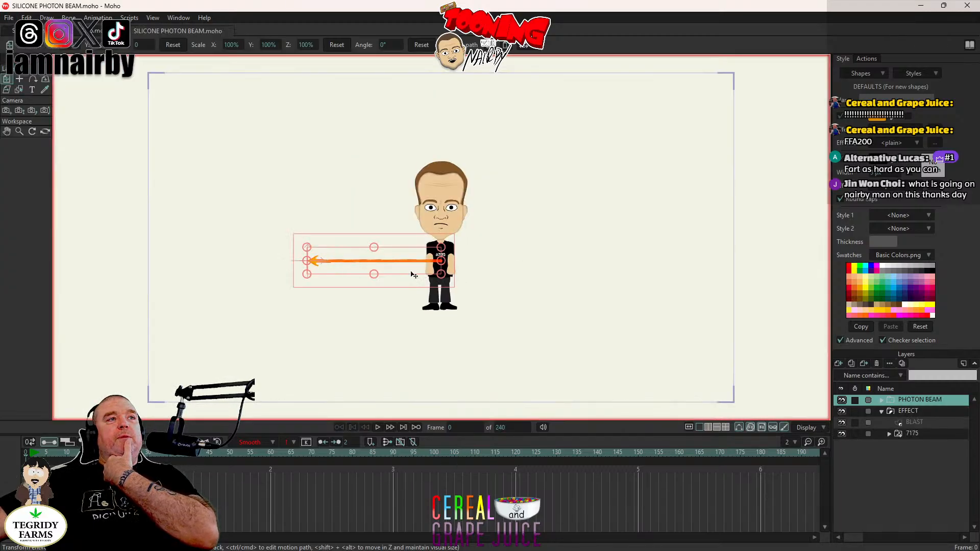
pyautogui.scroll(4, 317, 265)
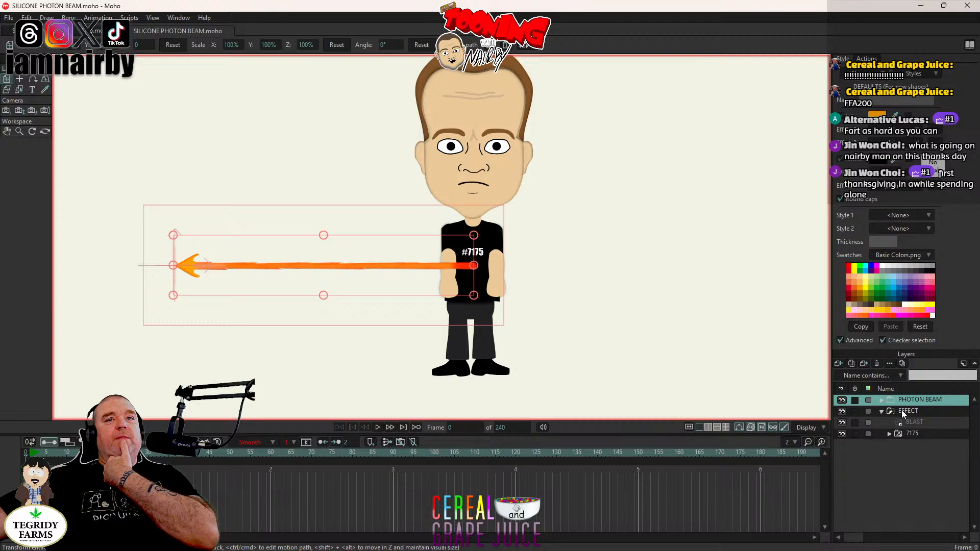
pyautogui.scroll(-5, 505, 218)
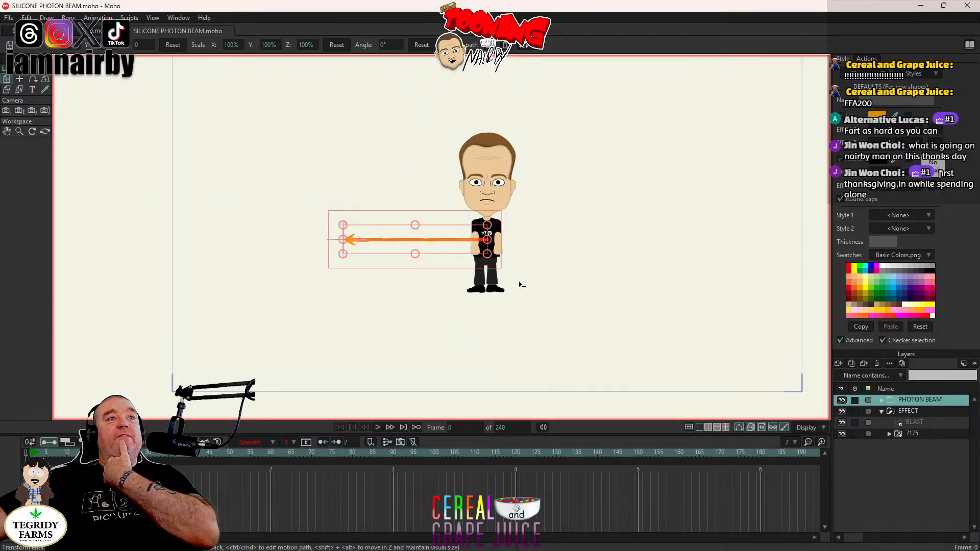
# Step: Hide the PHOTON BEAM layer, play the animation to preview the blast effect on 7175, and return to frame 0
pyautogui.scroll(2, 526, 287)
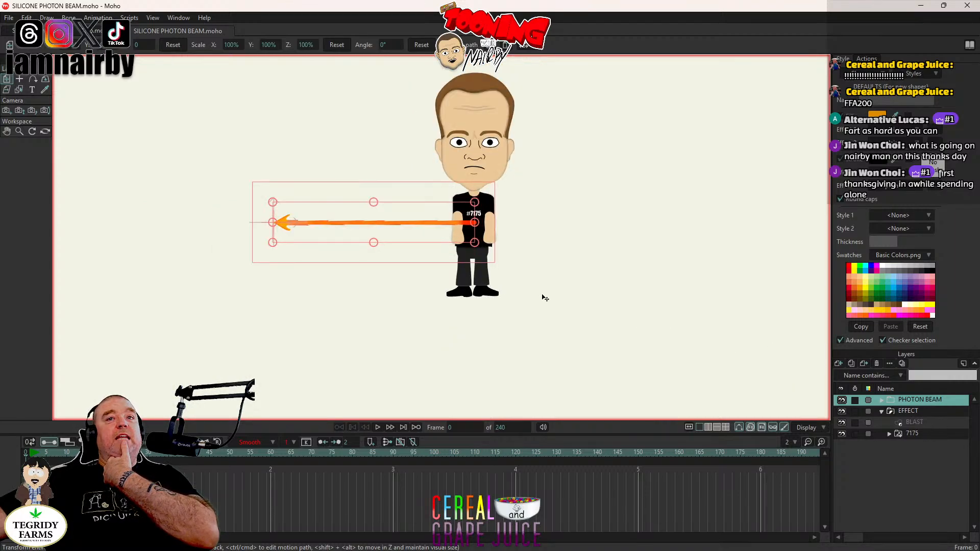
pyautogui.click(842, 401)
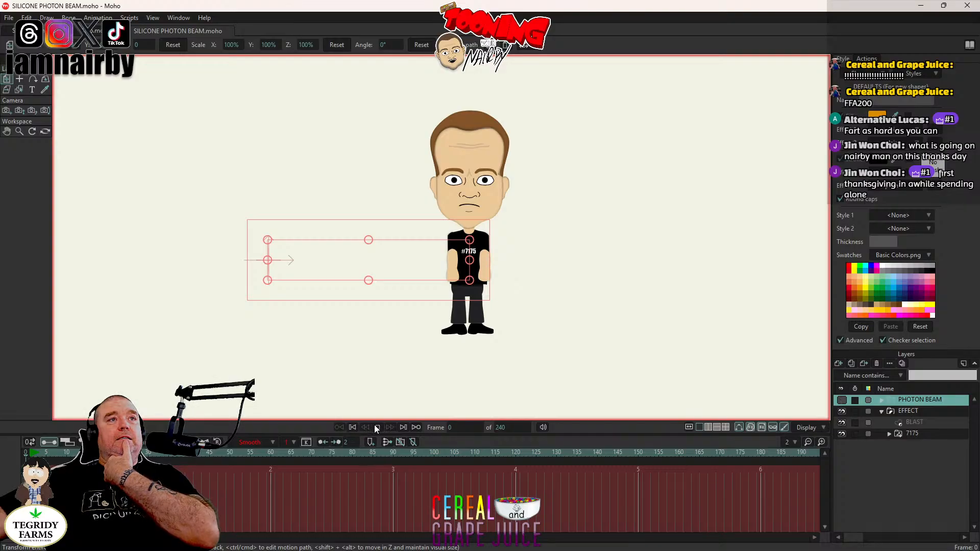
pyautogui.click(377, 428)
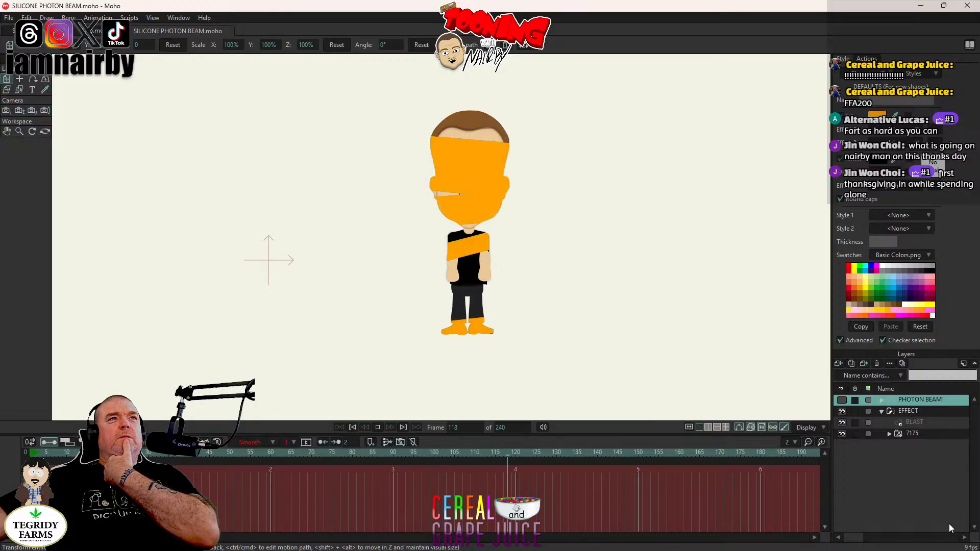
pyautogui.click(377, 427)
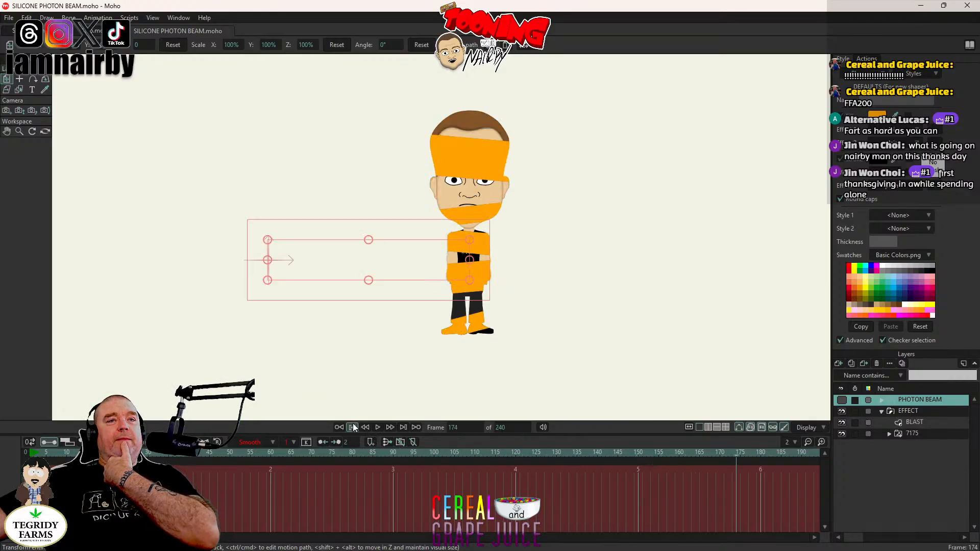
pyautogui.click(352, 428)
# Step: Close the SILICONE PHOTON BEAM document, switch to SILICONE, and open PHUKIN MORON.moho for a closer look at the character
pyautogui.click(130, 32)
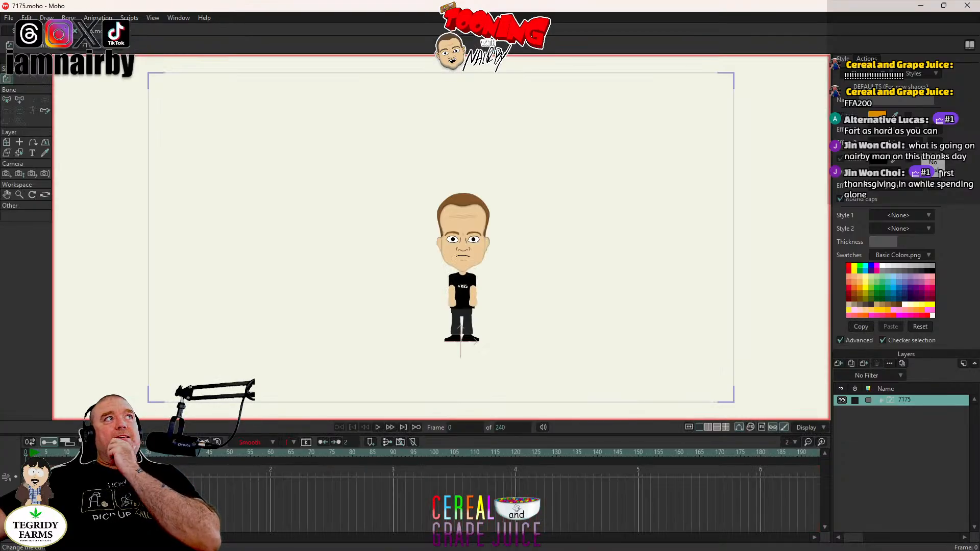
pyautogui.click(75, 31)
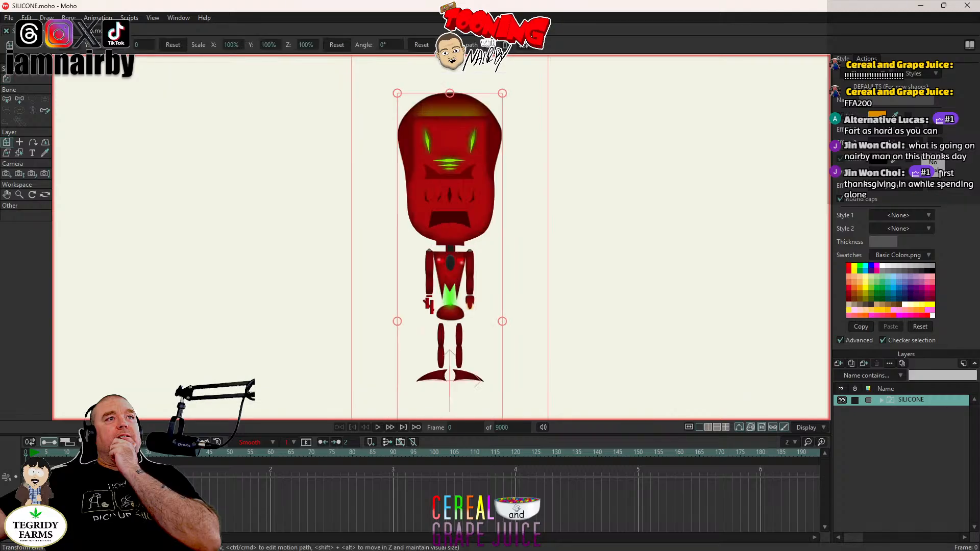
pyautogui.click(9, 18)
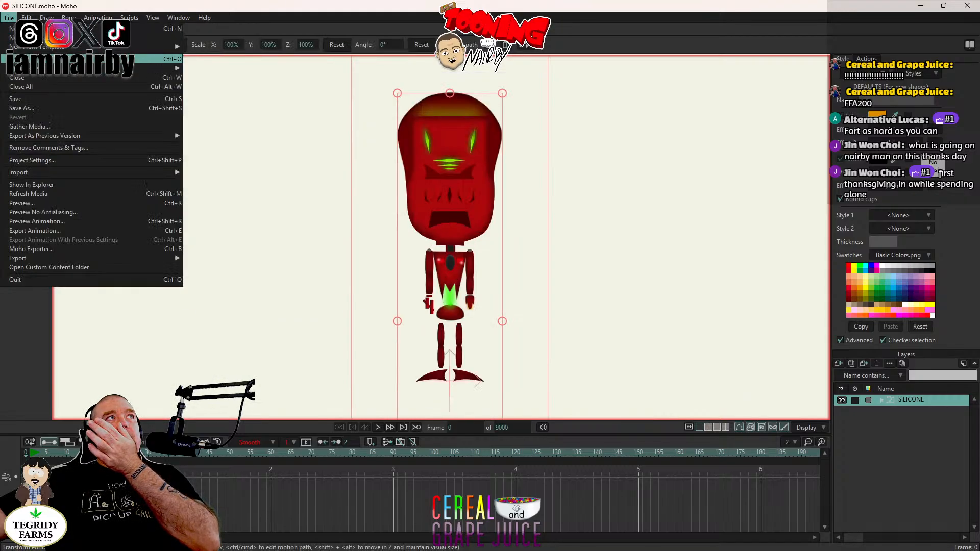
pyautogui.click(119, 60)
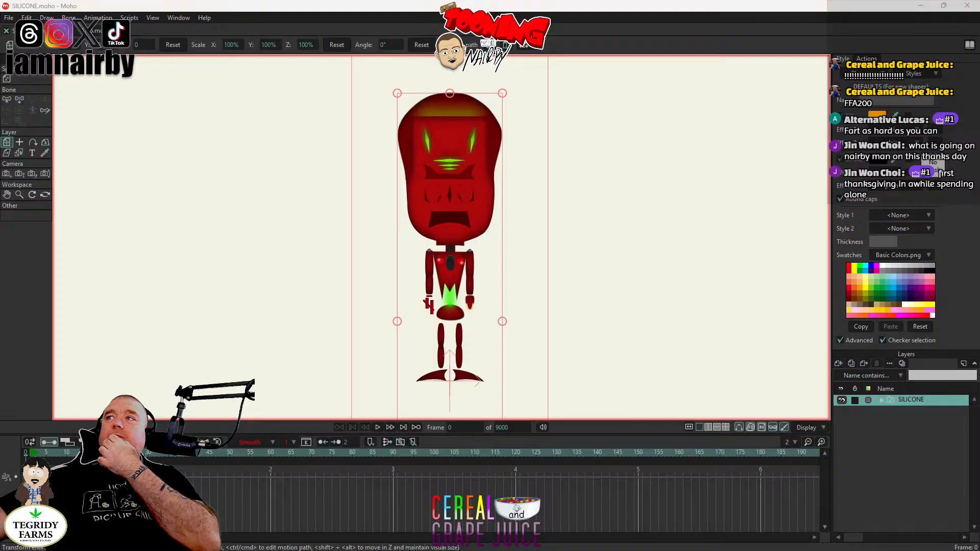
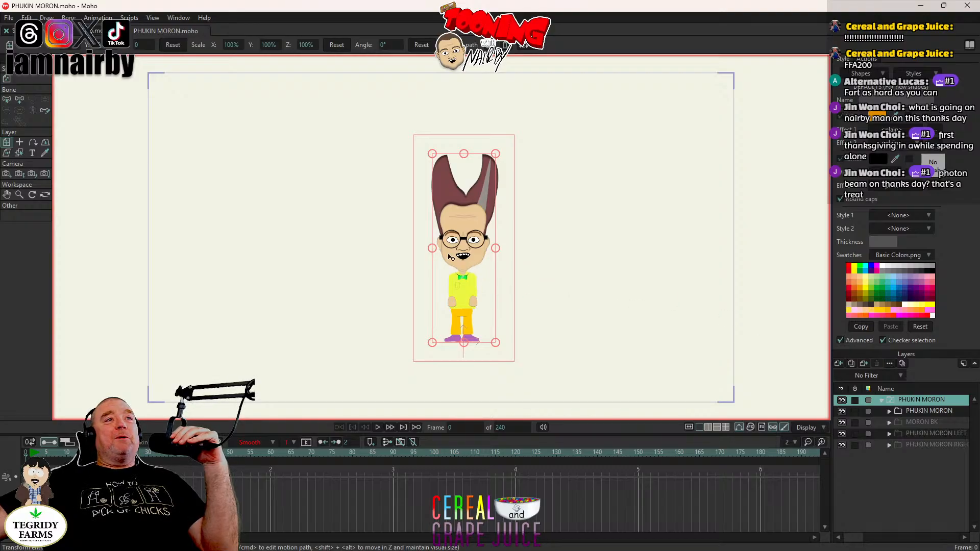
pyautogui.scroll(4, 481, 252)
pyautogui.scroll(-2, 473, 246)
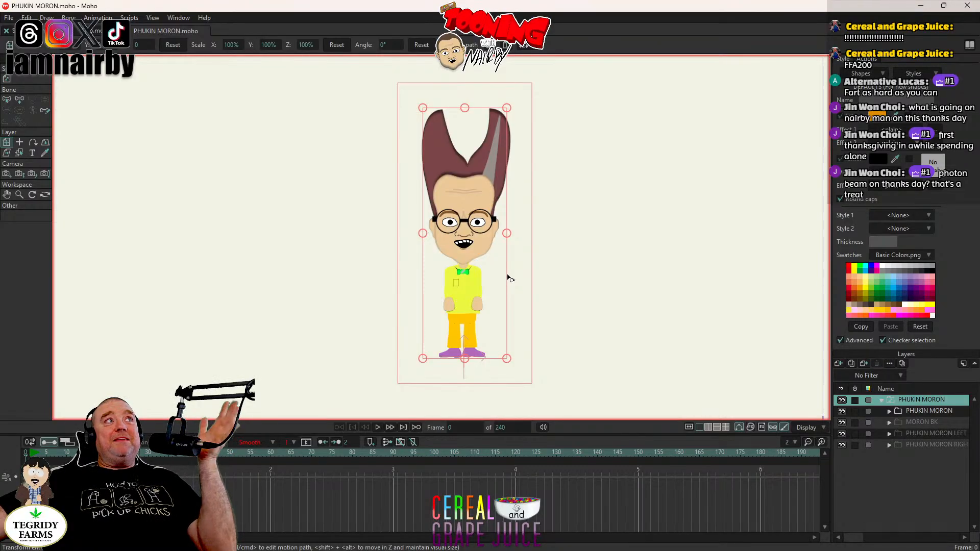
# Step: Open ME SHOW HOST.moho and collapse its SHOW HOST layer
pyautogui.click(8, 18)
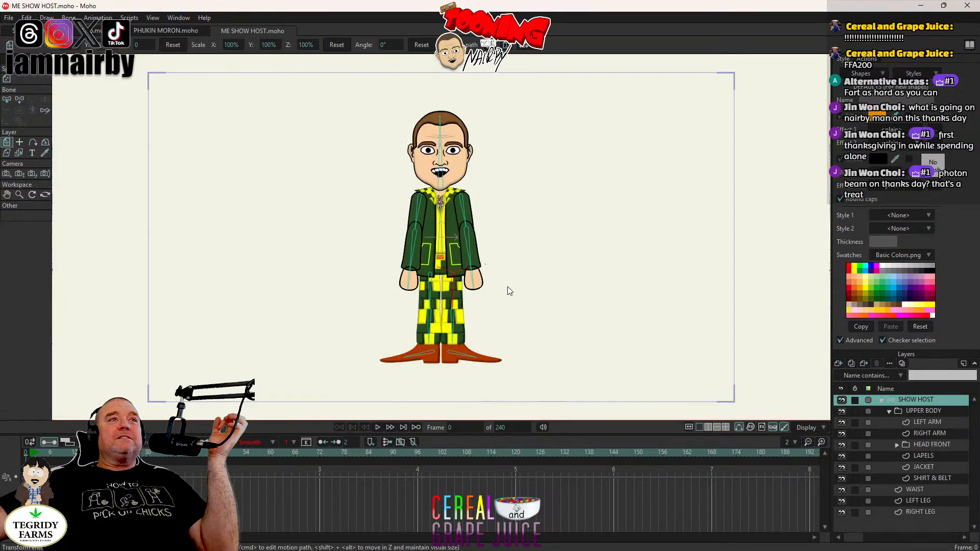
pyautogui.click(881, 400)
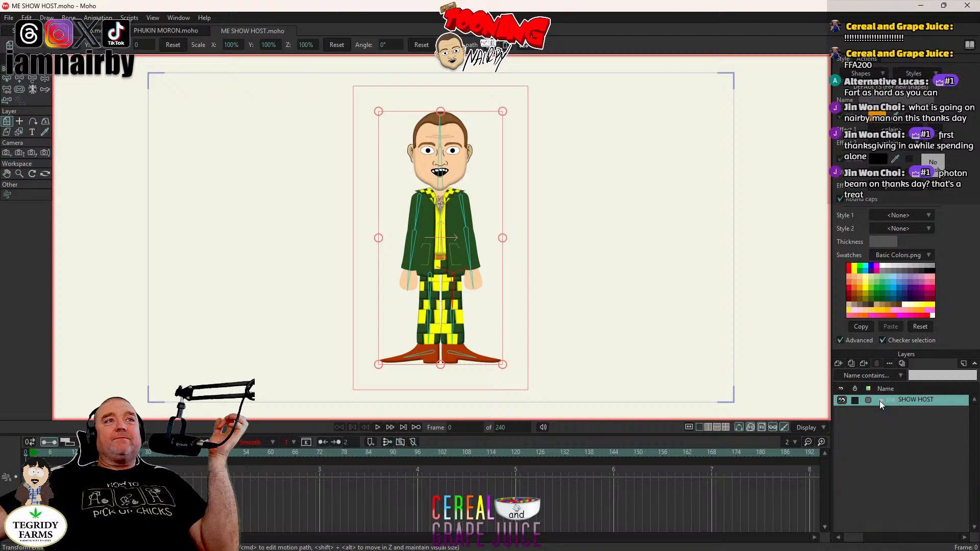
# Step: Copy the PHUKIN MORON layer into the ME SHOW HOST document and place the character beside the show host
pyautogui.click(167, 32)
pyautogui.click(27, 17)
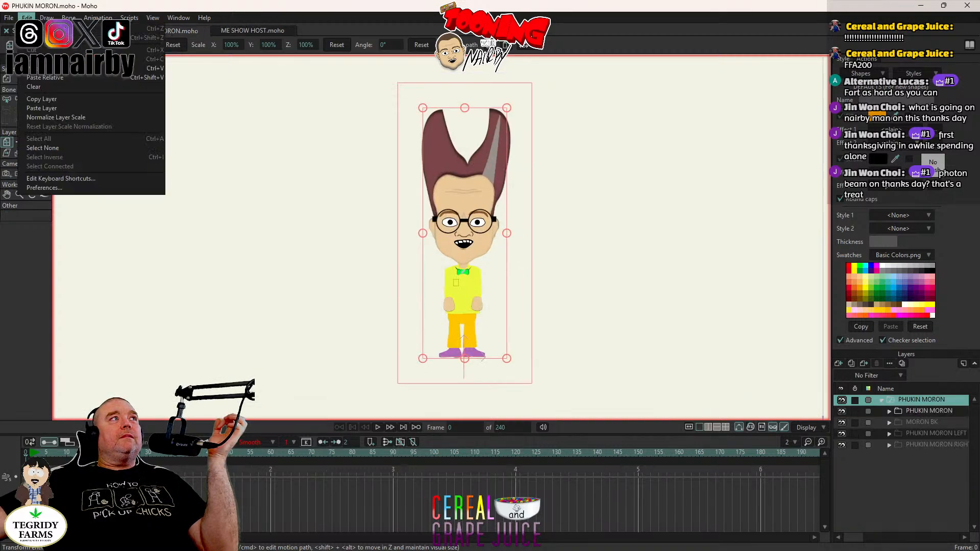
pyautogui.click(26, 18)
pyautogui.click(27, 18)
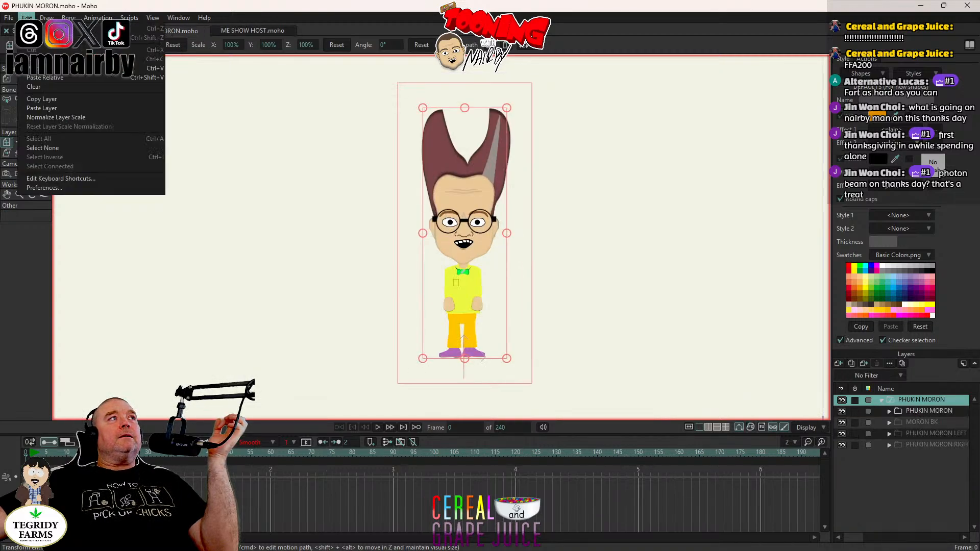
pyautogui.click(158, 32)
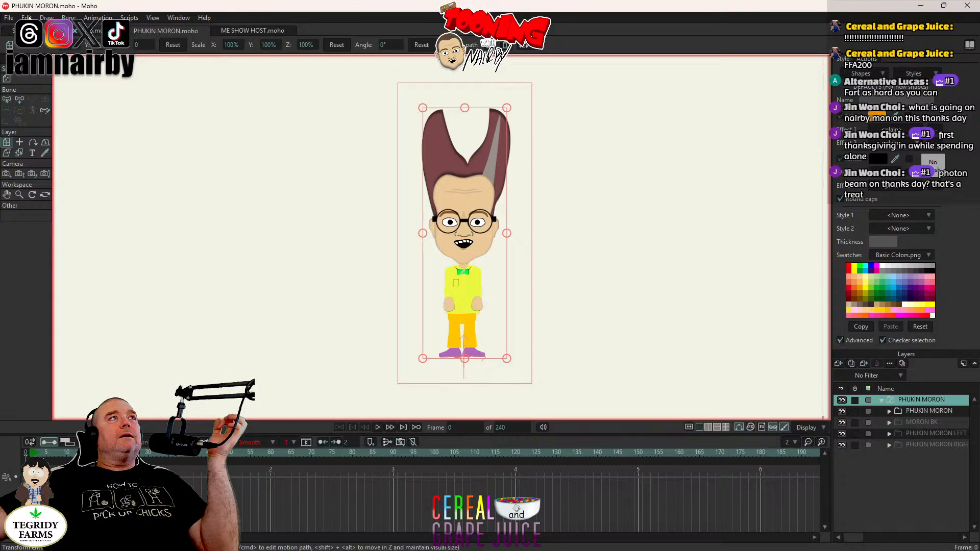
pyautogui.click(263, 31)
pyautogui.click(27, 18)
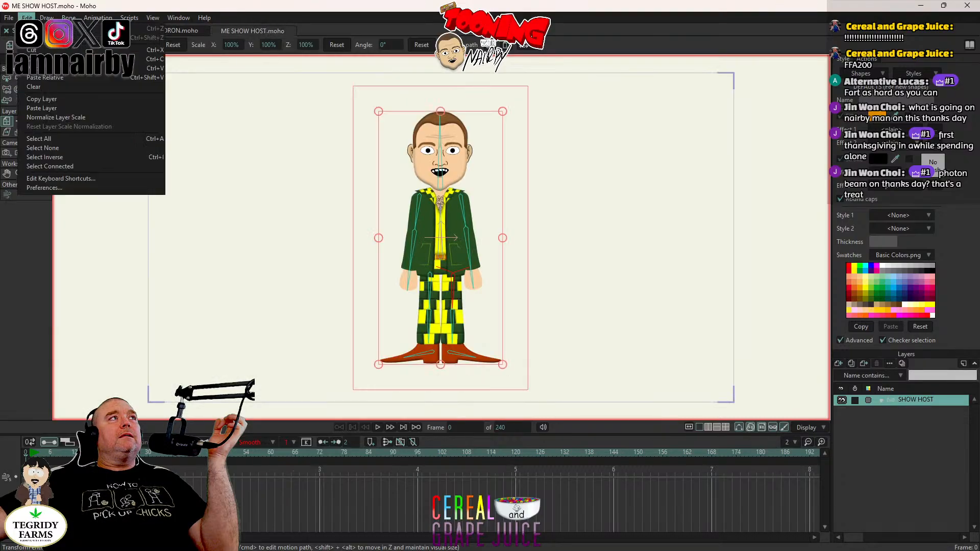
pyautogui.click(41, 108)
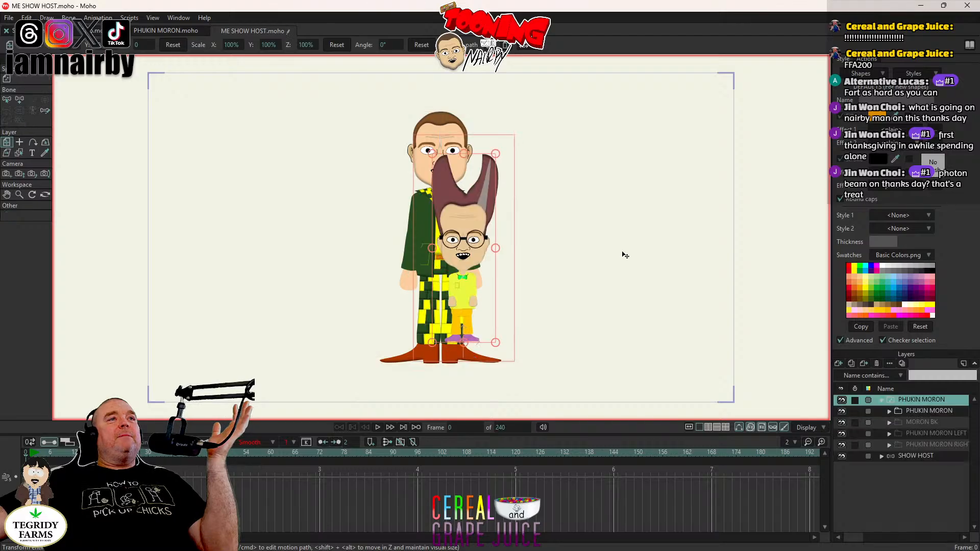
pyautogui.moveTo(477, 265); pyautogui.dragTo(549, 288)
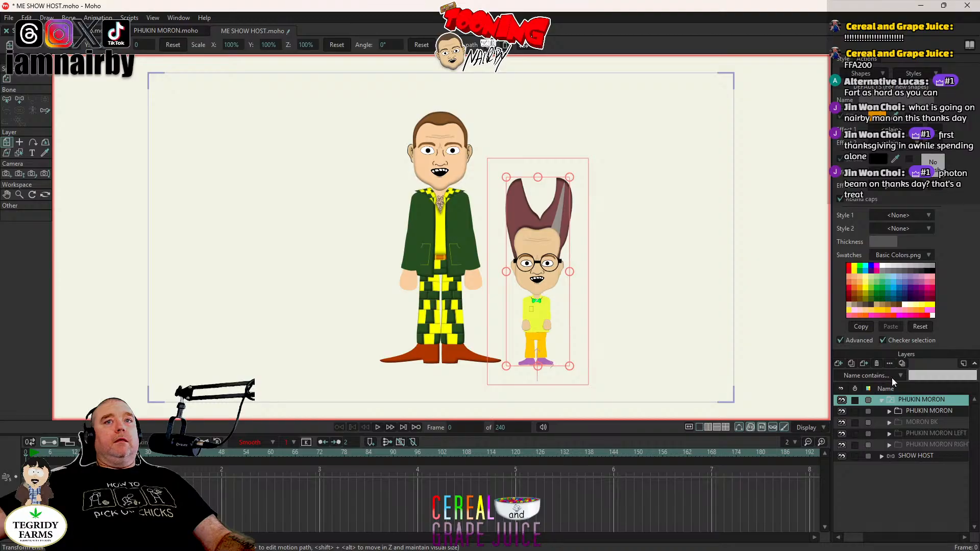
# Step: Delete the PHUKIN MORON layer from the ME SHOW HOST document and save the document
pyautogui.click(880, 363)
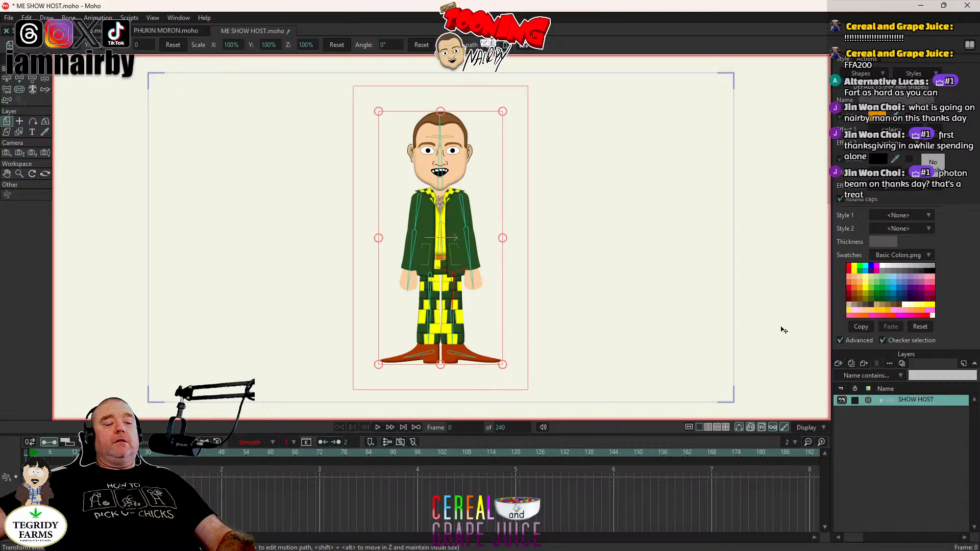
pyautogui.hotkey('ctrl', 's')
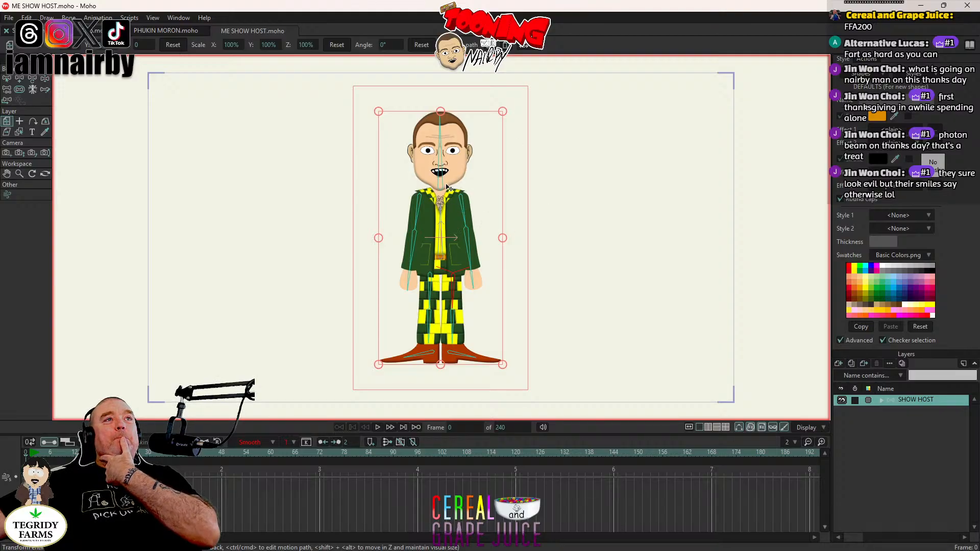
# Step: Examine the show host character up close, switch to PHUKIN MORON, and render a preview of that character
pyautogui.scroll(3, 443, 197)
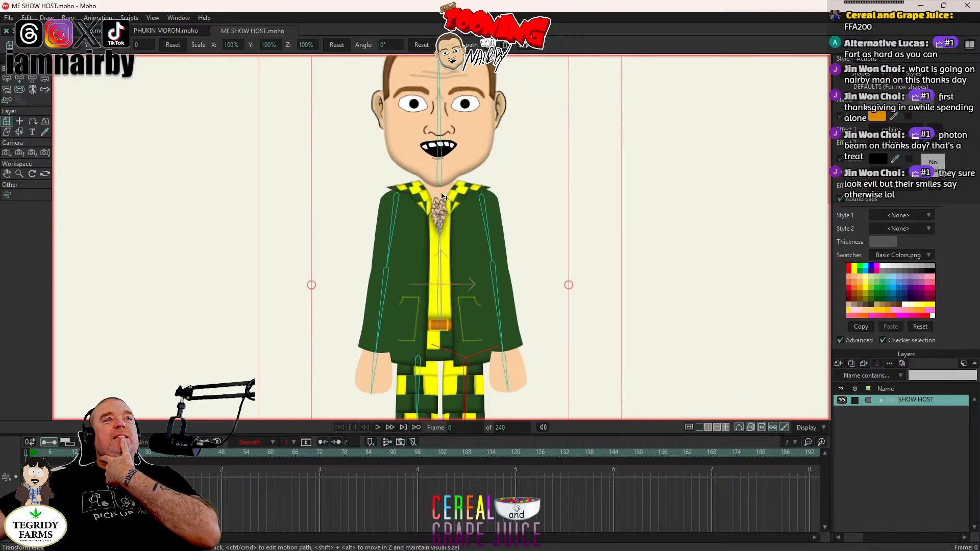
pyautogui.scroll(-4, 442, 197)
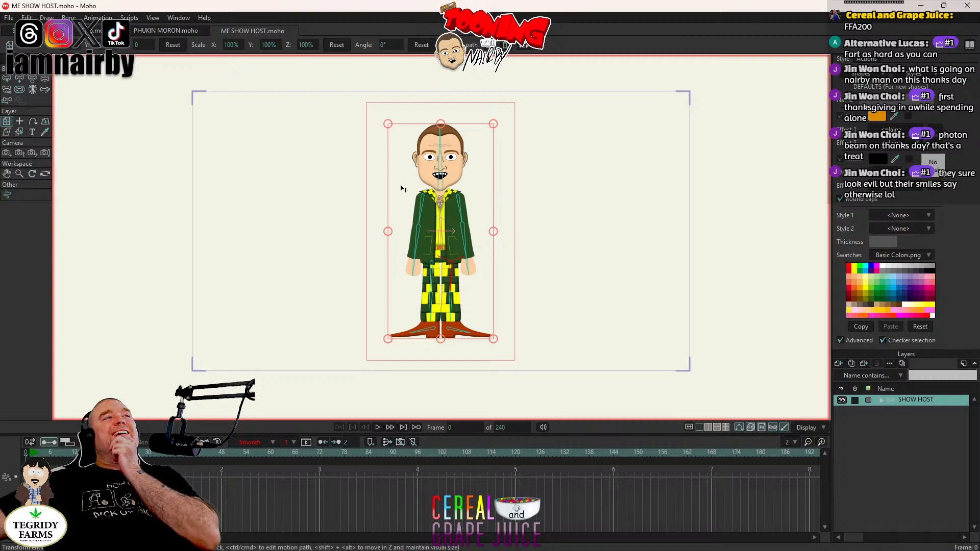
pyautogui.click(165, 31)
pyautogui.scroll(5, 462, 190)
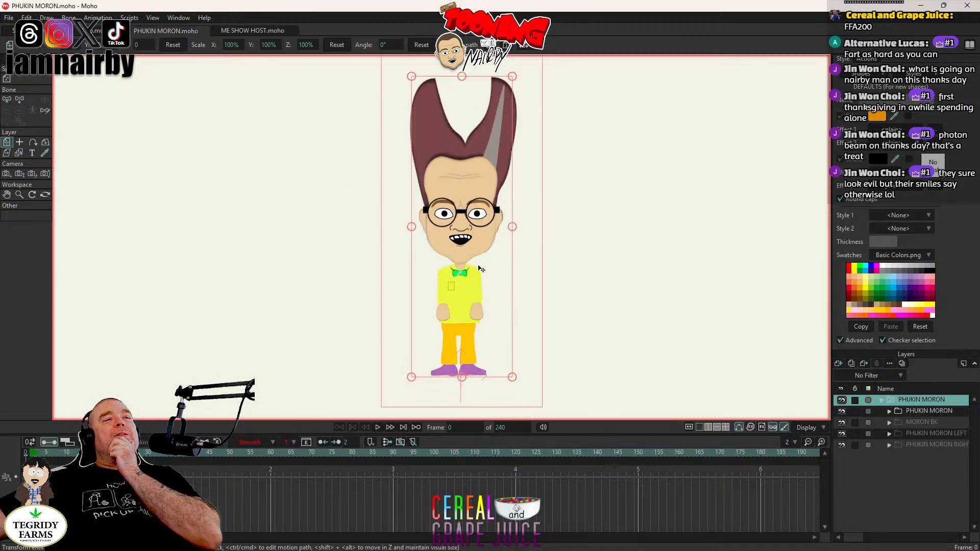
pyautogui.hotkey('ctrl', 'r')
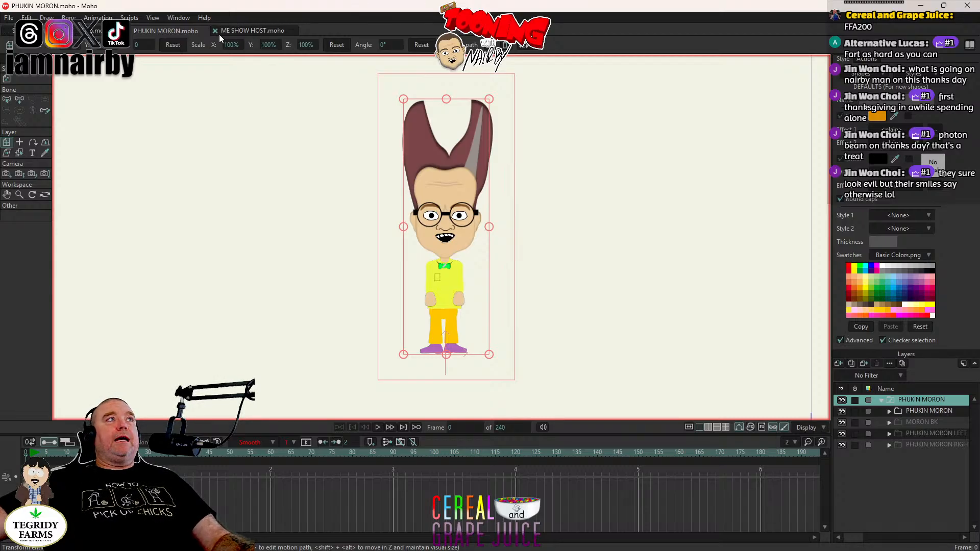
# Step: Open UNCLE FRANKS EMAILS.moho and look over the spam email page
pyautogui.click(8, 17)
pyautogui.moveTo(30, 46)
pyautogui.press('Escape')
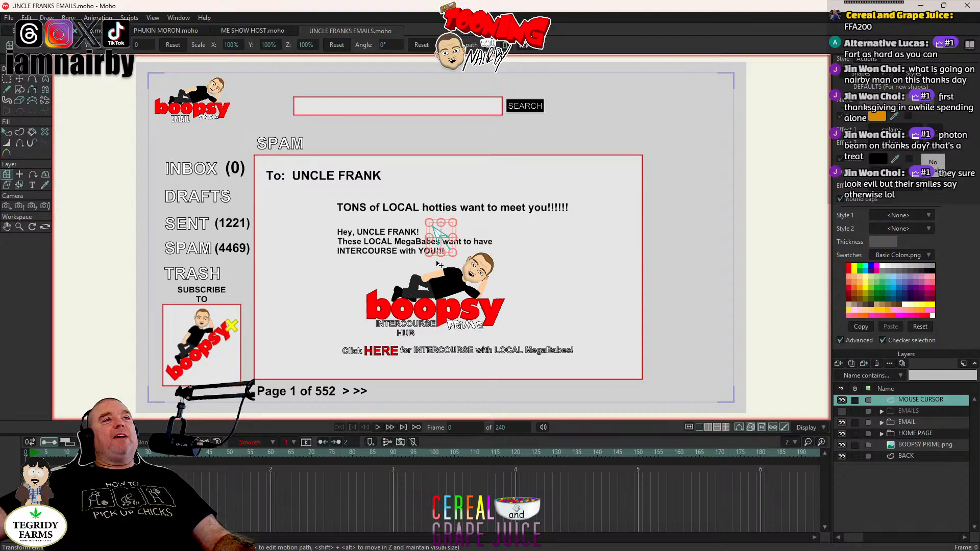
pyautogui.scroll(3, 440, 264)
pyautogui.scroll(-2, 469, 285)
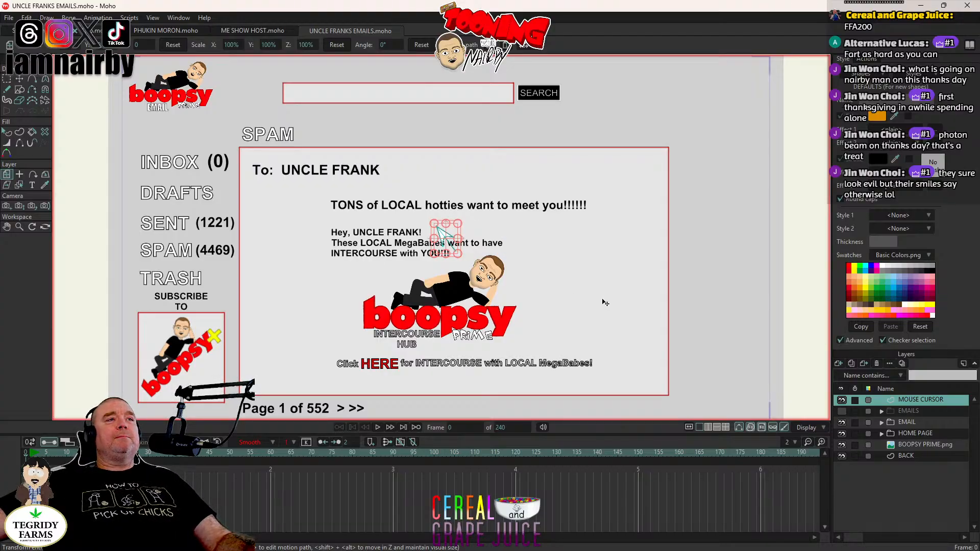
pyautogui.scroll(-2, 604, 302)
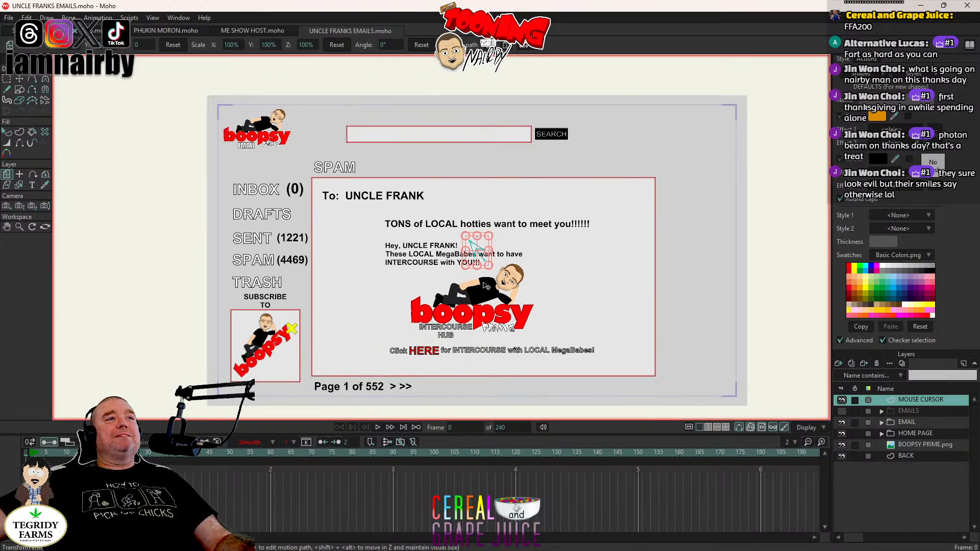
# Step: Check the EMAILS and HOME PAGE groups by toggling their visibility, hide the EMAIL group, and expand HOME PAGE
pyautogui.click(843, 411)
pyautogui.click(843, 411)
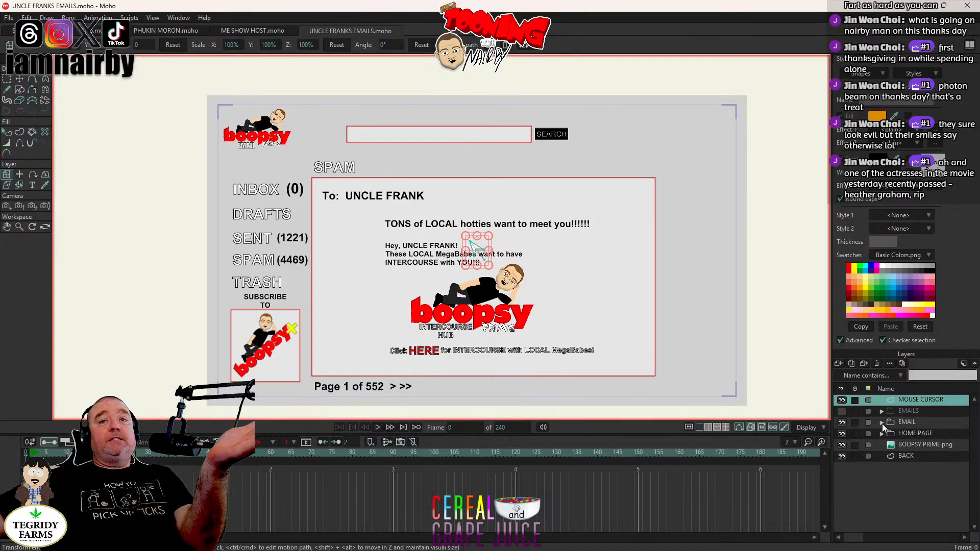
pyautogui.click(842, 422)
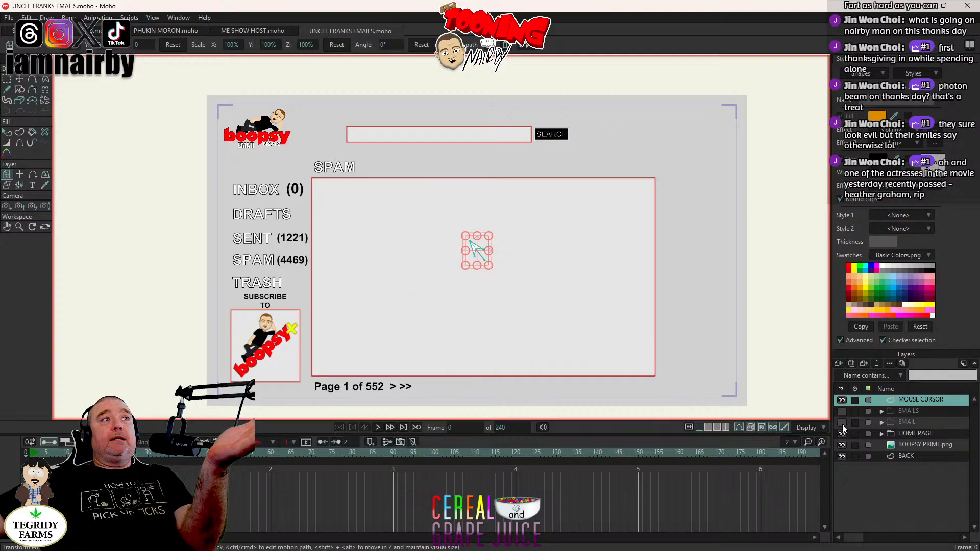
pyautogui.click(842, 433)
pyautogui.click(841, 434)
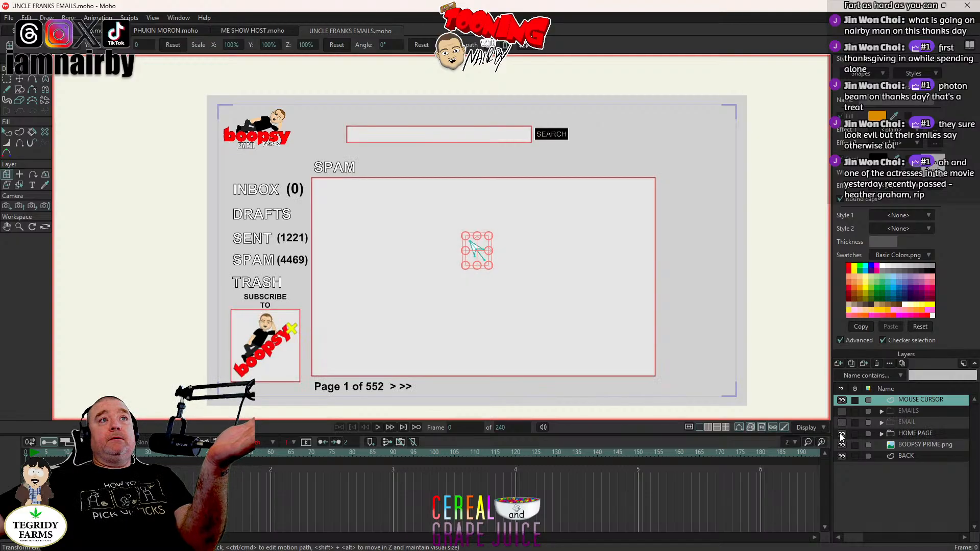
pyautogui.click(842, 434)
pyautogui.click(841, 434)
pyautogui.click(882, 433)
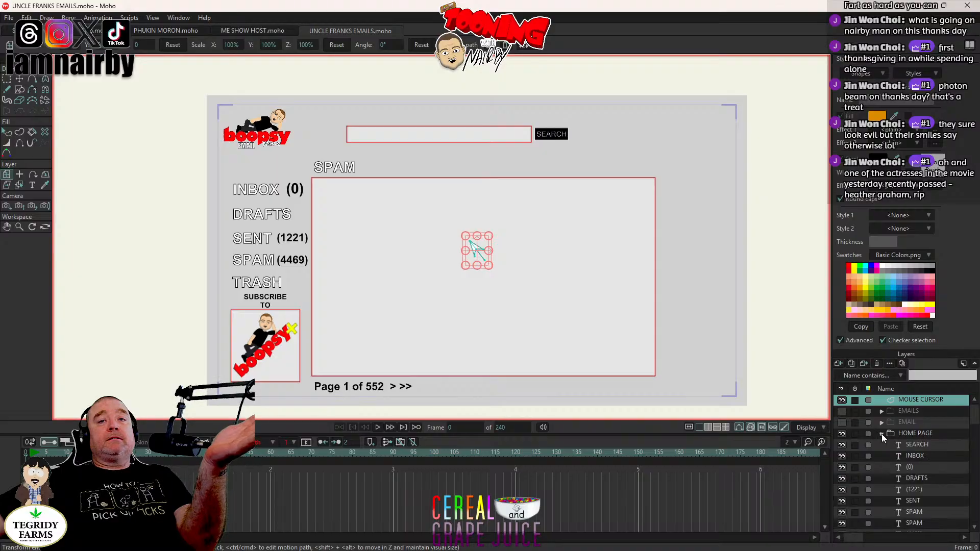
# Step: Inspect the SEARCH and INBOX text layers in the HOME PAGE group and hide INBOX
pyautogui.click(927, 445)
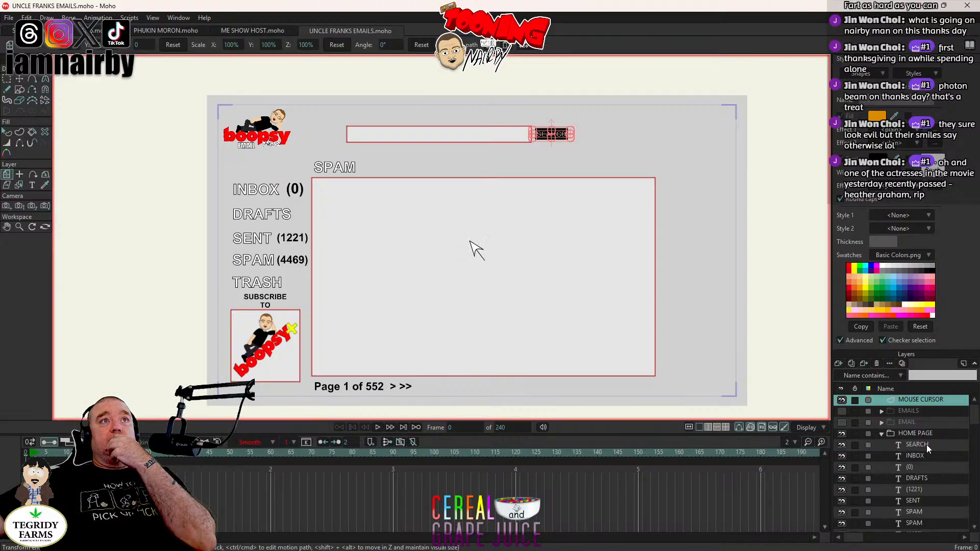
pyautogui.click(922, 455)
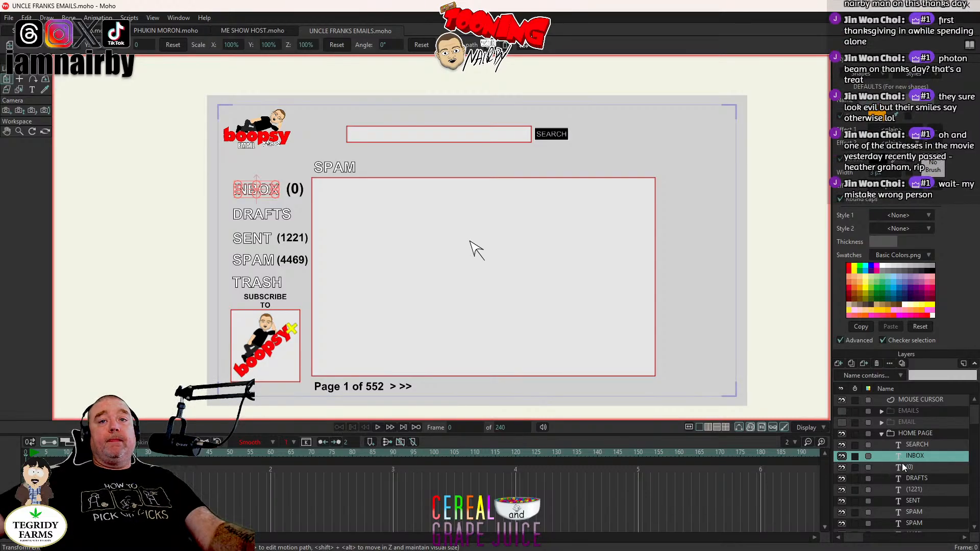
pyautogui.click(842, 456)
# Step: Try hiding the (0), DRAFTS, (1221), SENT and SPAM text layers one by one, and show them again
pyautogui.click(842, 467)
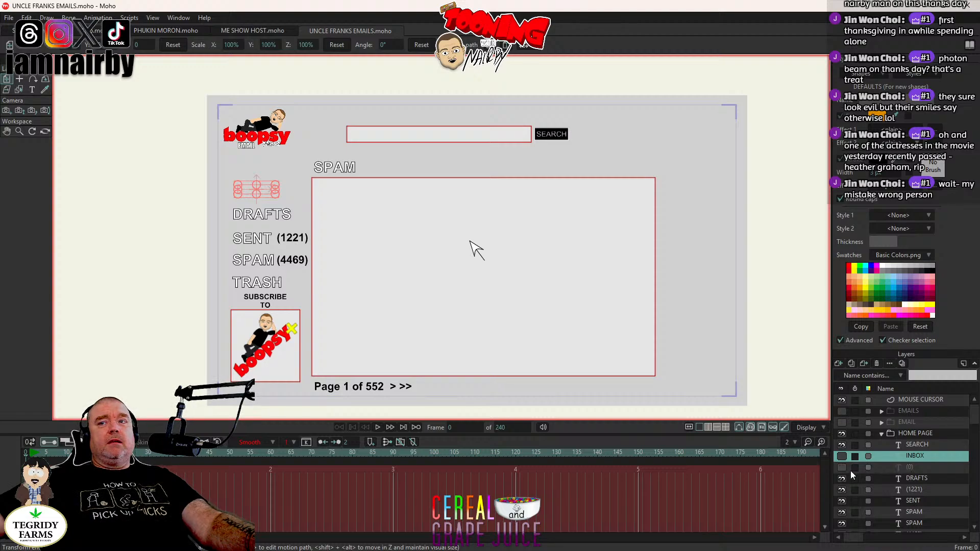
pyautogui.click(843, 480)
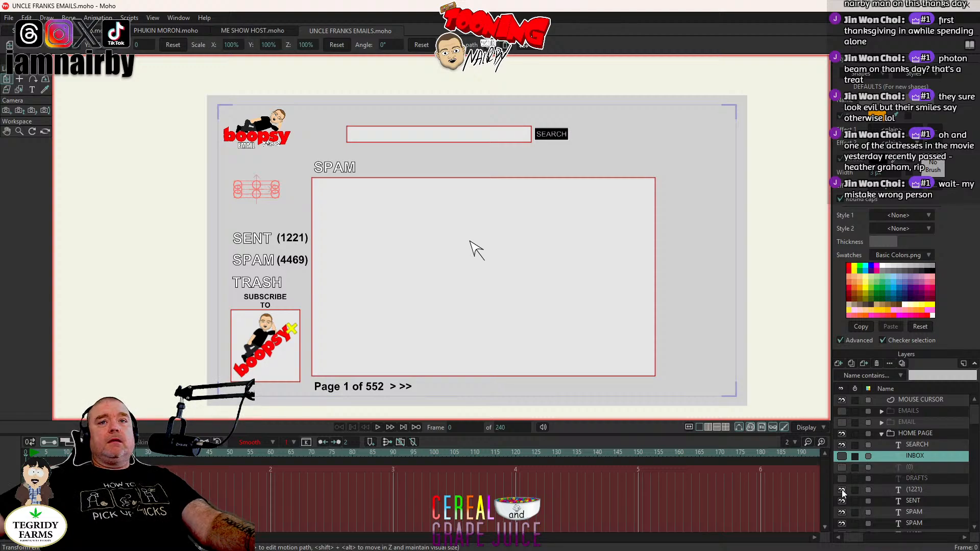
pyautogui.click(842, 490)
pyautogui.click(841, 500)
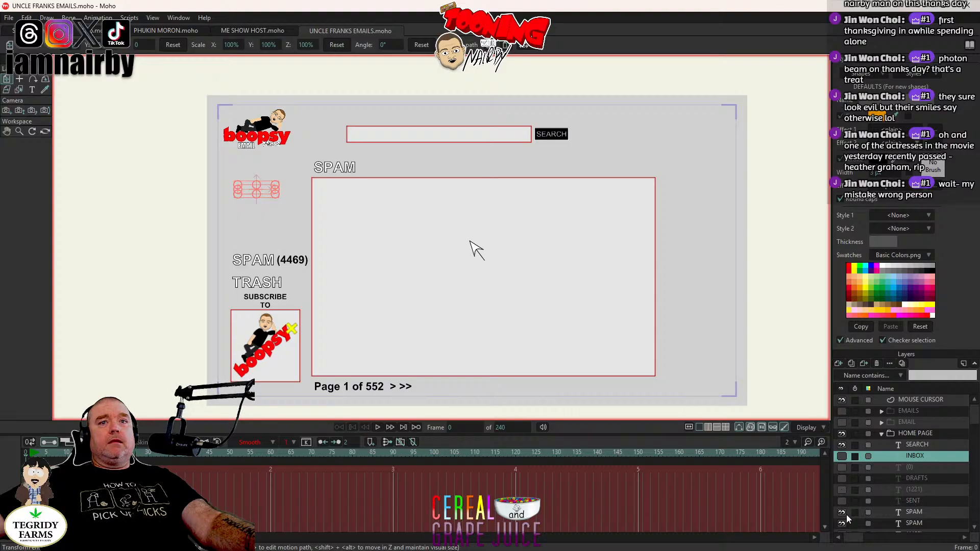
pyautogui.click(843, 513)
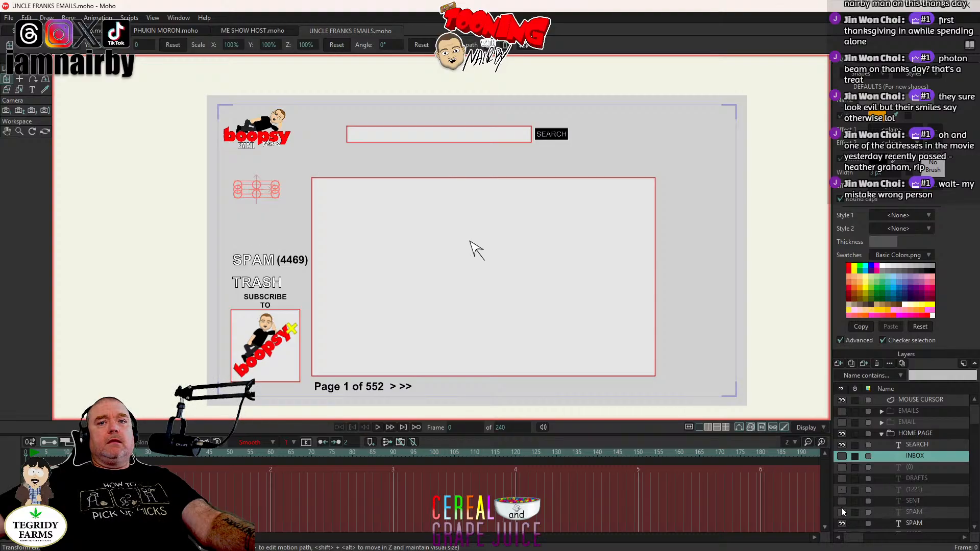
pyautogui.click(844, 510)
pyautogui.click(843, 510)
pyautogui.click(842, 524)
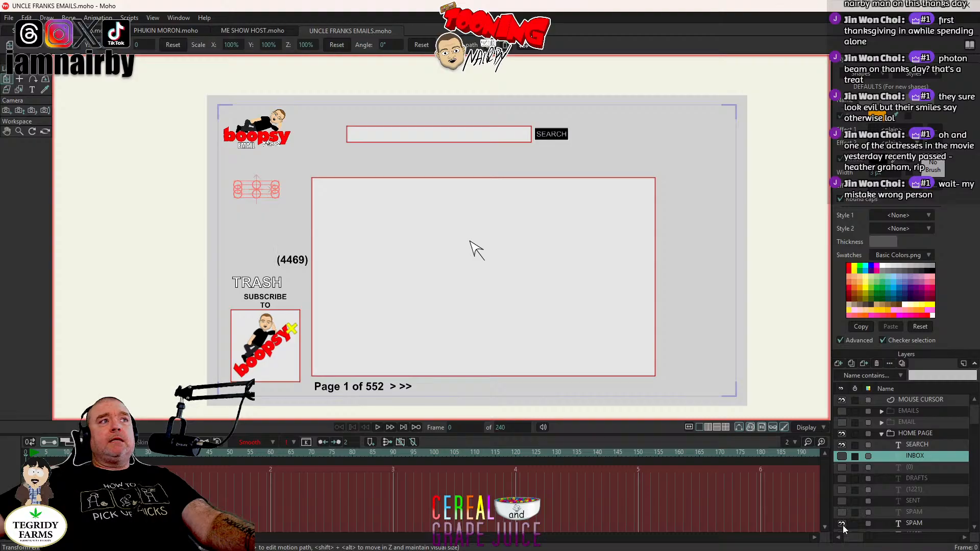
pyautogui.click(842, 525)
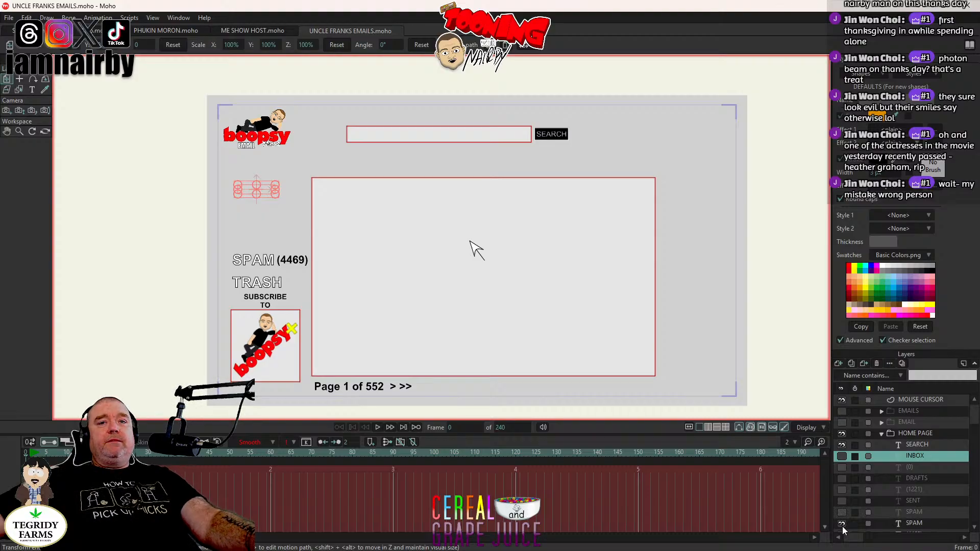
pyautogui.click(842, 512)
pyautogui.click(842, 501)
pyautogui.click(842, 490)
pyautogui.click(842, 479)
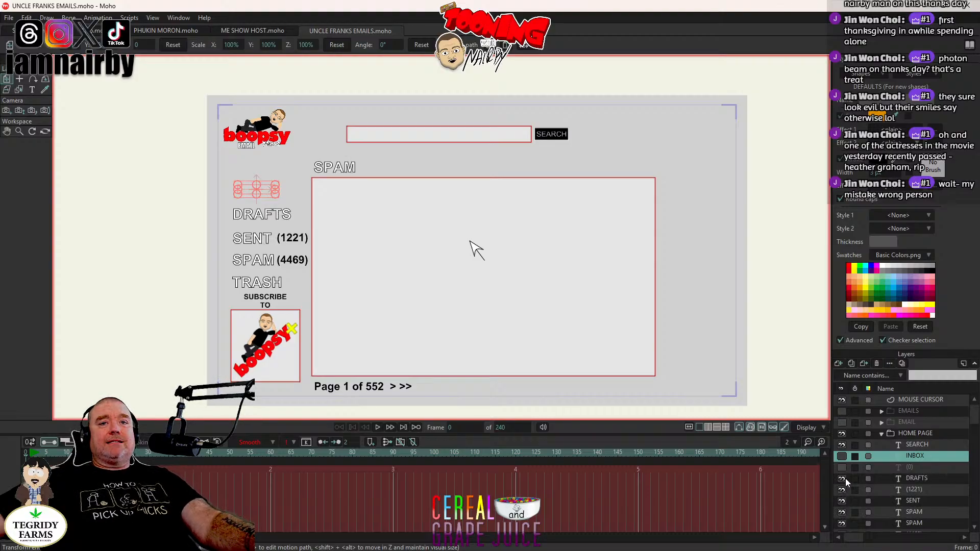
pyautogui.click(842, 467)
# Step: Hide the DRAFTS, (0), (1221), SENT, both SPAM, (4469), TRASH and SUBSCRIBE TO text layers in the HOME PAGE group
pyautogui.click(842, 479)
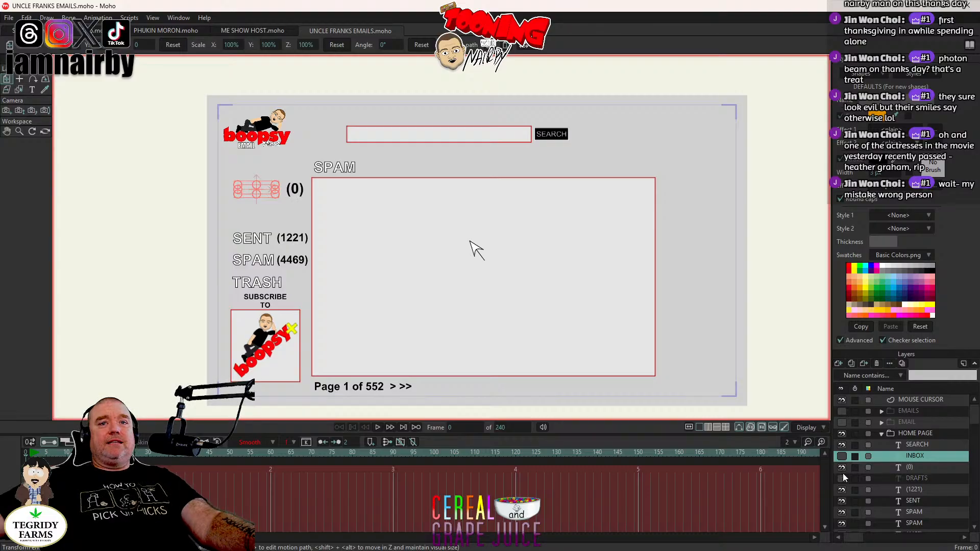
pyautogui.click(842, 478)
pyautogui.click(842, 479)
pyautogui.click(842, 467)
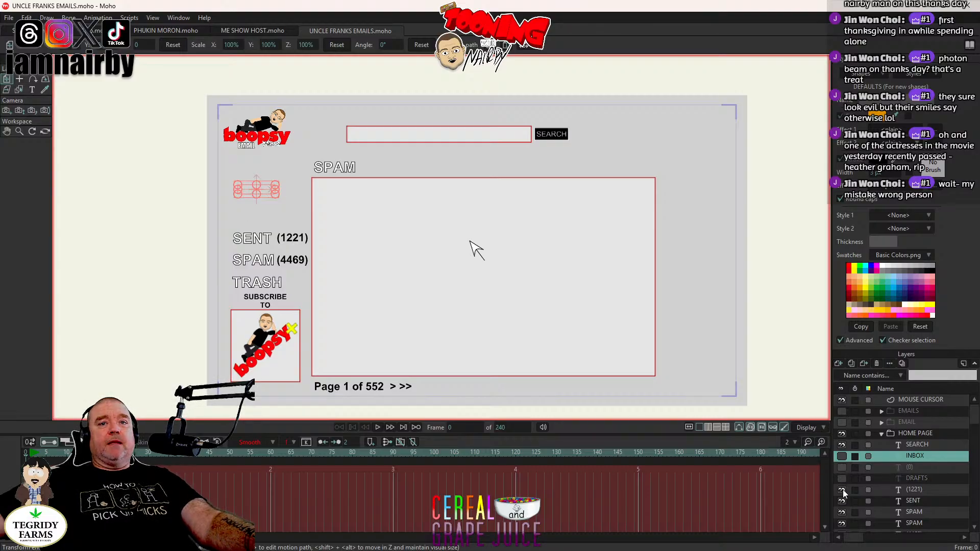
pyautogui.click(842, 489)
pyautogui.click(842, 501)
pyautogui.click(842, 512)
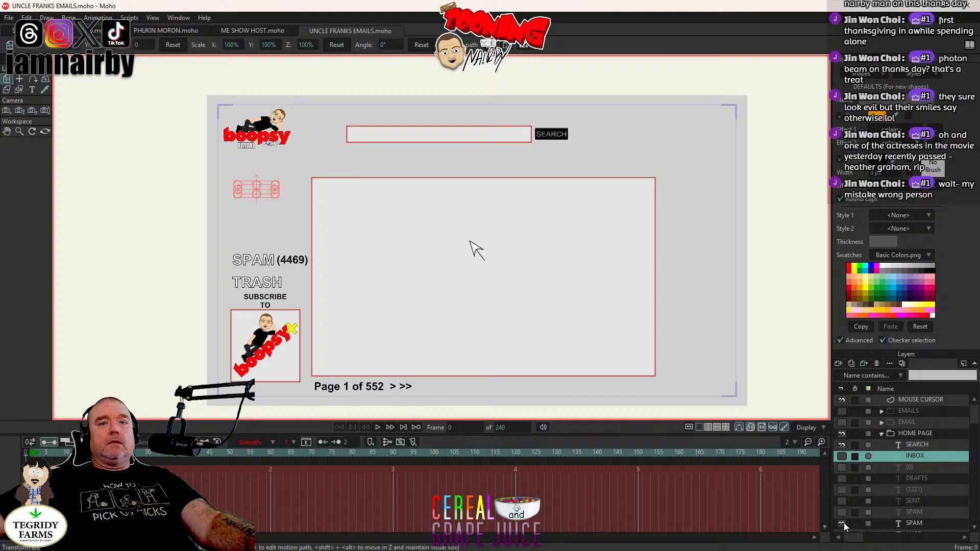
pyautogui.click(842, 524)
pyautogui.scroll(-1, 892, 498)
pyautogui.scroll(-1, 893, 498)
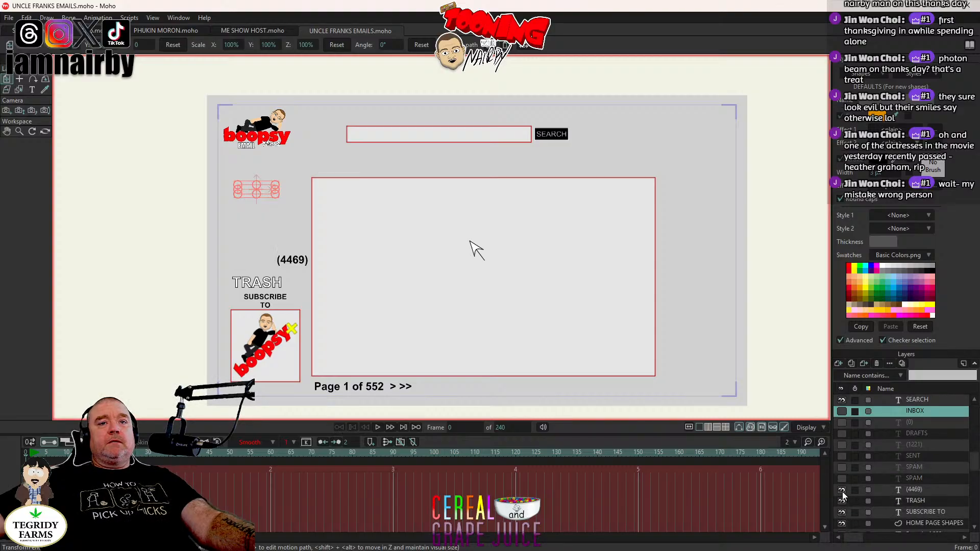
pyautogui.click(842, 489)
pyautogui.click(842, 501)
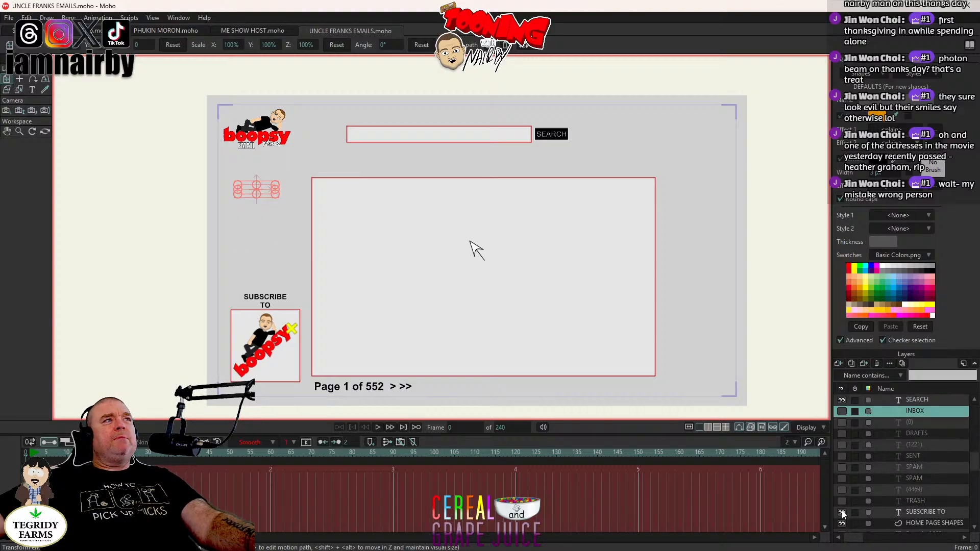
pyautogui.click(842, 512)
pyautogui.scroll(-1, 874, 500)
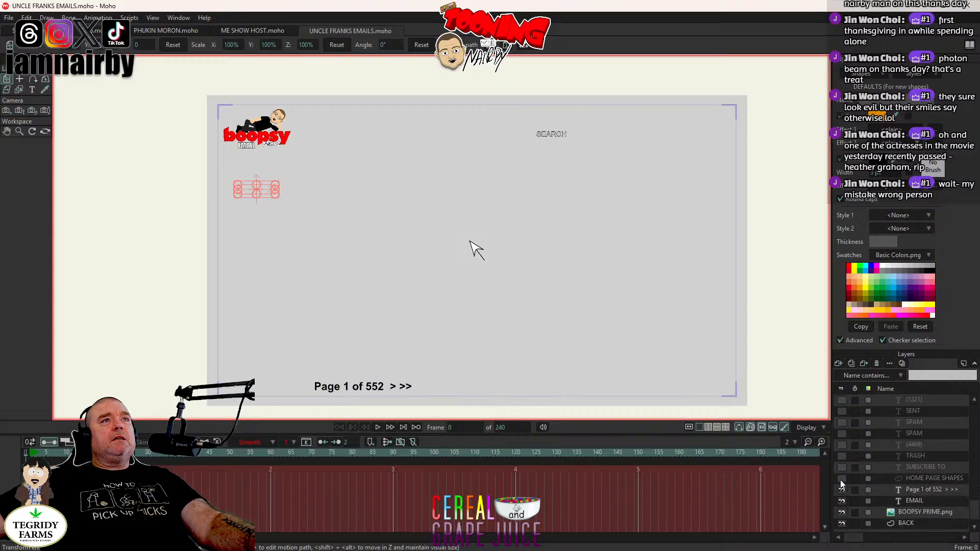
# Step: Delete all the hidden text layers in the HOME PAGE group, from INBOX through SUBSCRIBE TO
pyautogui.scroll(3, 949, 454)
pyautogui.click(935, 446)
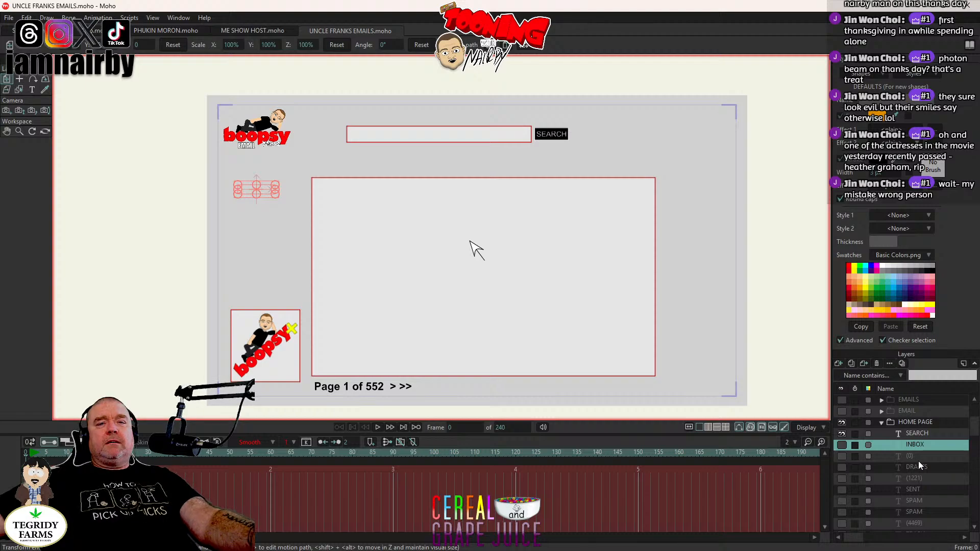
pyautogui.click(918, 462)
pyautogui.keyDown('shift'); pyautogui.click(921, 488); pyautogui.keyUp('shift')
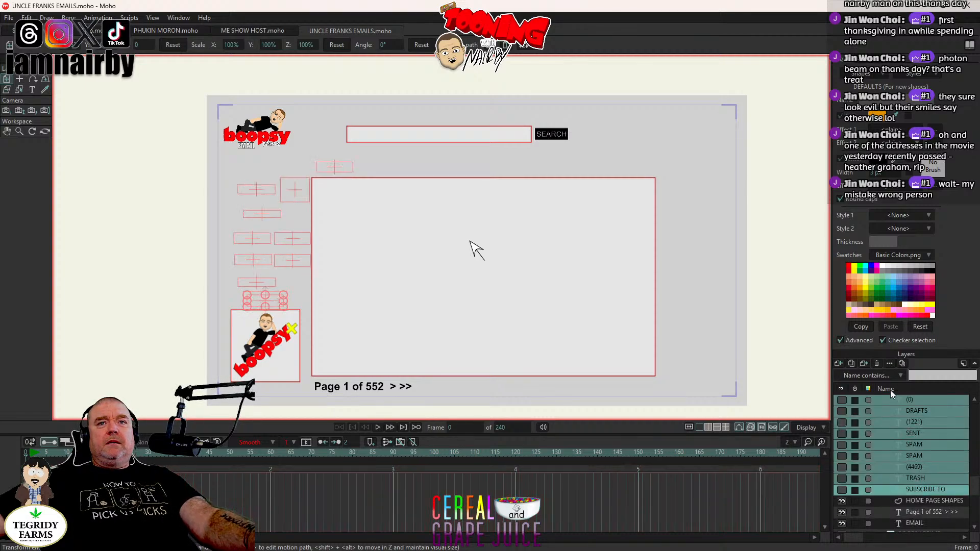
pyautogui.click(876, 363)
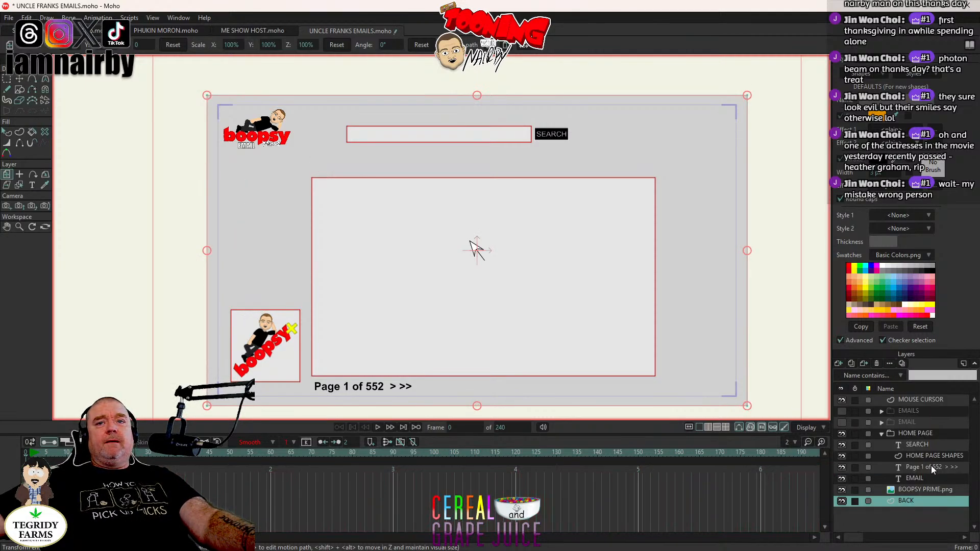
pyautogui.click(932, 468)
pyautogui.click(876, 363)
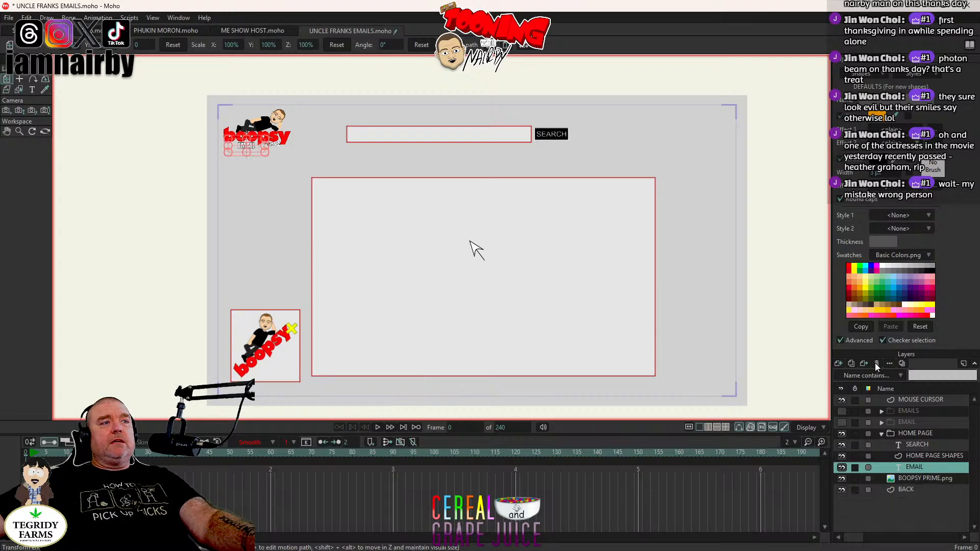
pyautogui.hotkey('ctrl', 'z')
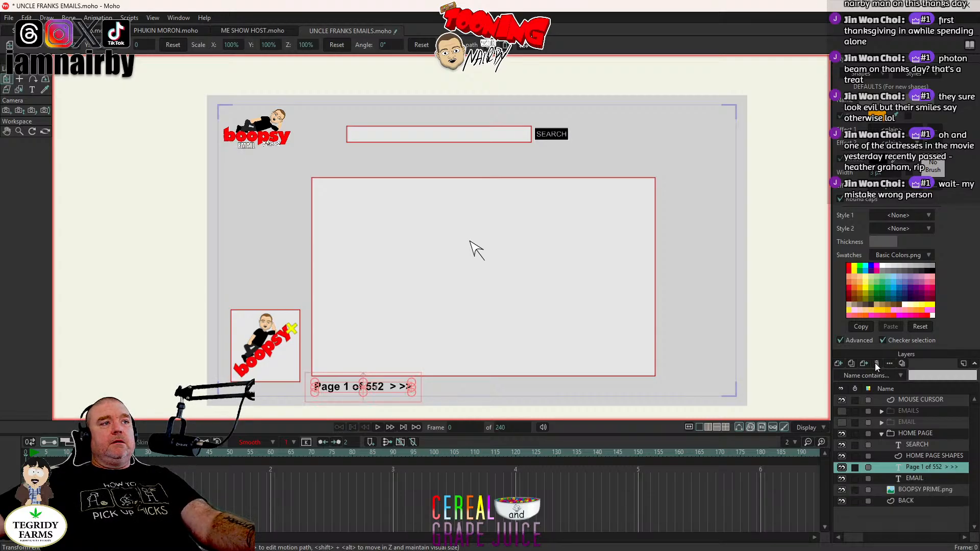
# Step: Delete the EMAIL text layer under the boopsy logo and the hidden EMAILS and EMAIL groups
pyautogui.click(920, 481)
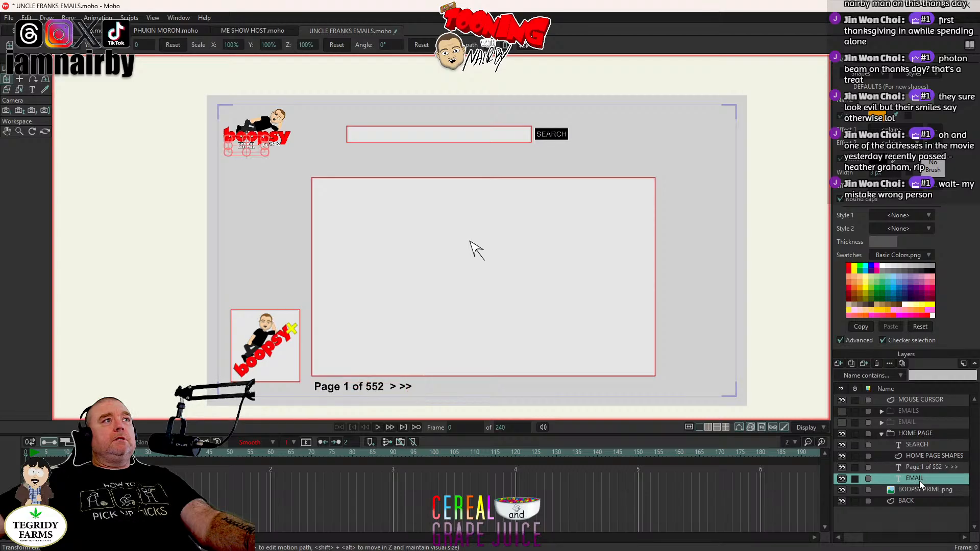
pyautogui.click(876, 361)
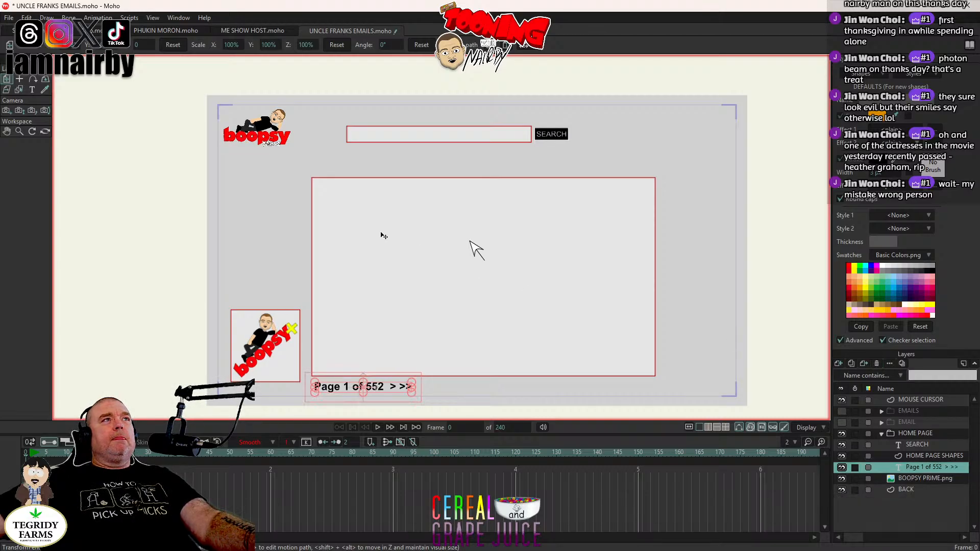
pyautogui.scroll(3, 247, 114)
pyautogui.scroll(-2, 289, 197)
pyautogui.moveTo(458, 230); pyautogui.dragTo(323, 178)
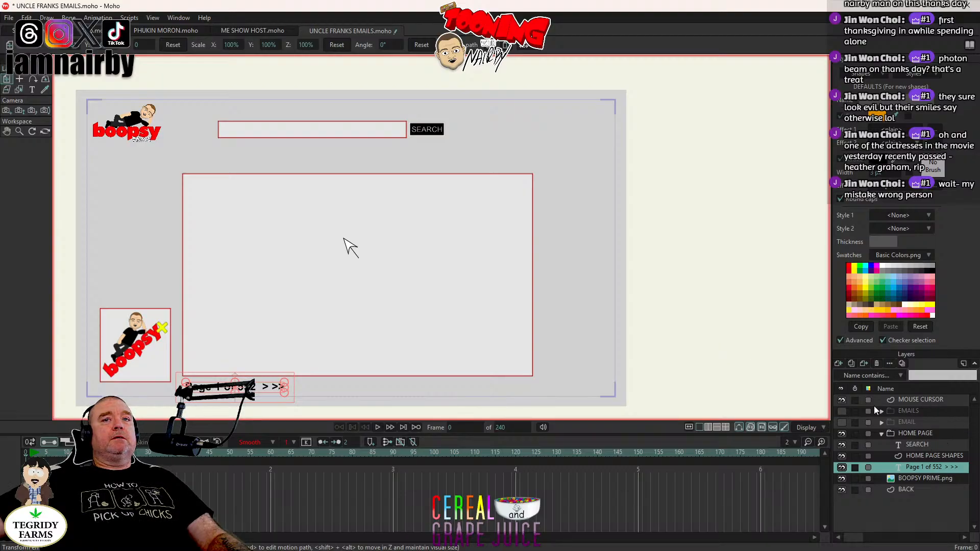
pyautogui.click(906, 411)
pyautogui.keyDown('shift'); pyautogui.click(909, 420); pyautogui.keyUp('shift')
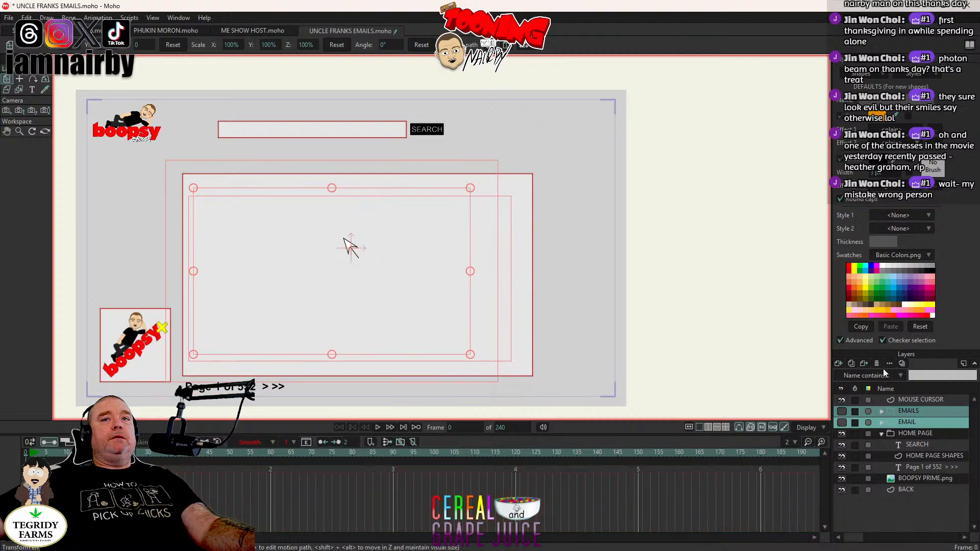
pyautogui.click(877, 364)
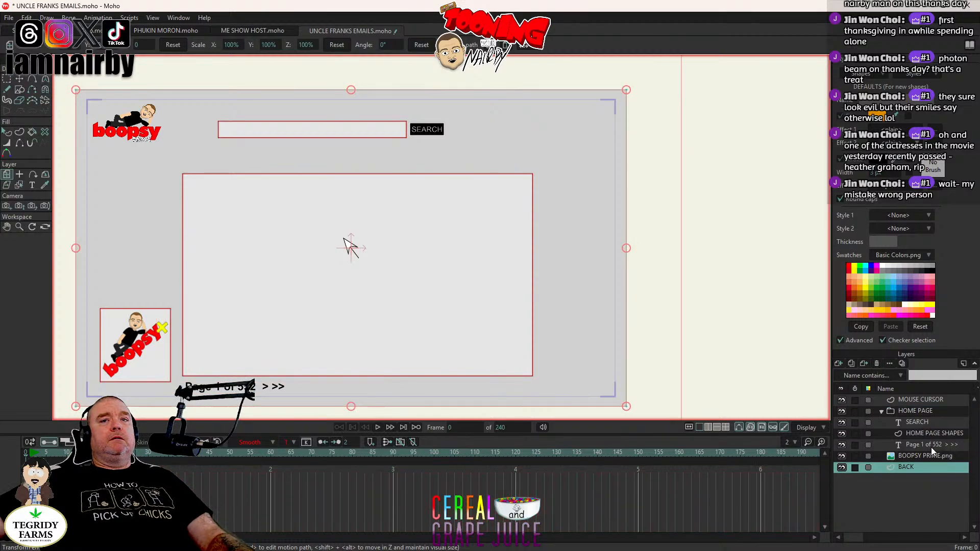
# Step: Check what the BOOPSY PRIME.png layer contains by toggling its visibility
pyautogui.click(933, 455)
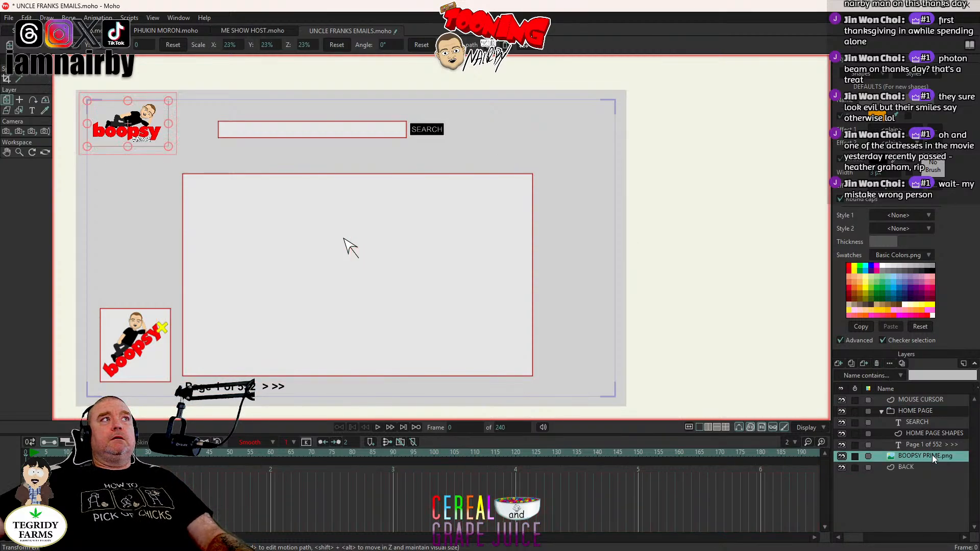
pyautogui.click(842, 456)
pyautogui.click(842, 456)
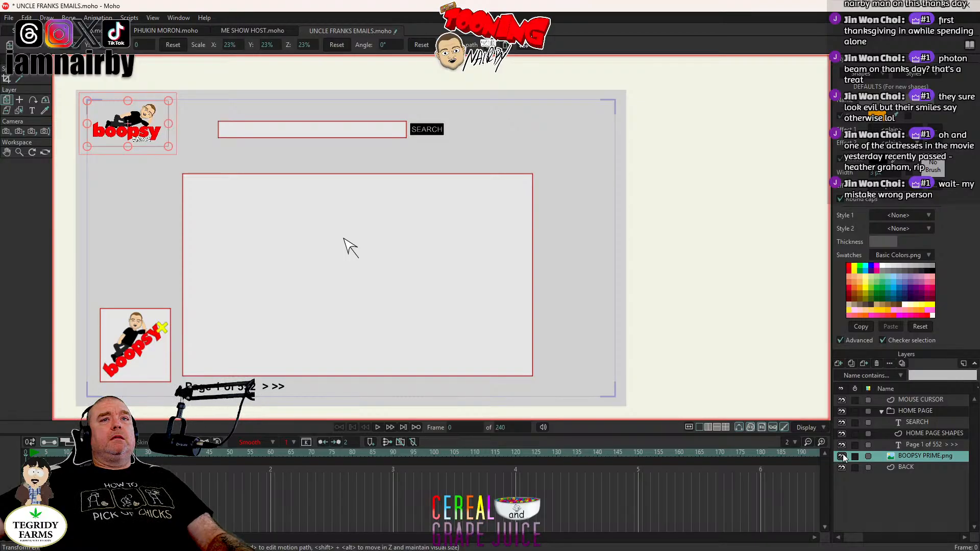
# Step: Stretch the large content box in HOME PAGE SHAPES up toward the search bar and save the document as UNCLE FRANKS SEARCH RESULTS.moho
pyautogui.click(932, 434)
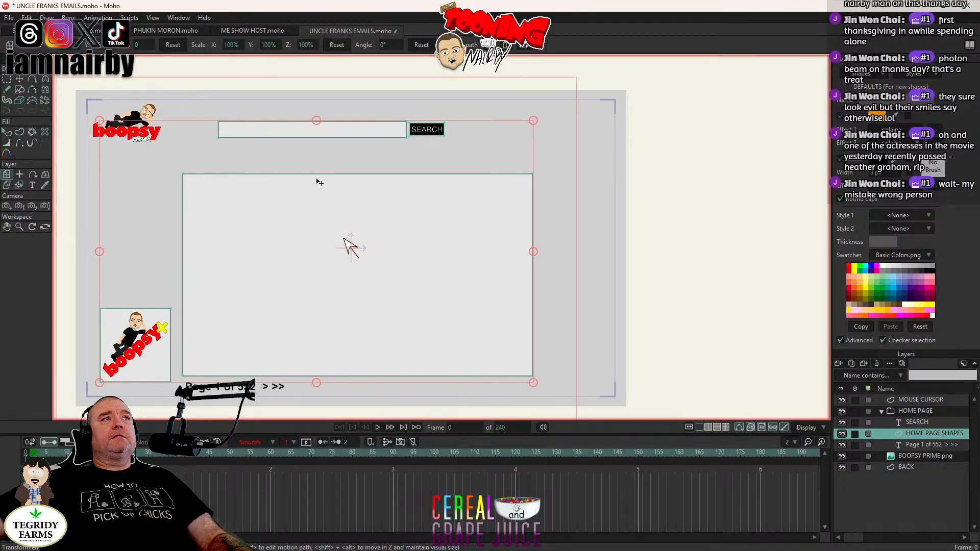
pyautogui.click(19, 79)
pyautogui.click(390, 177)
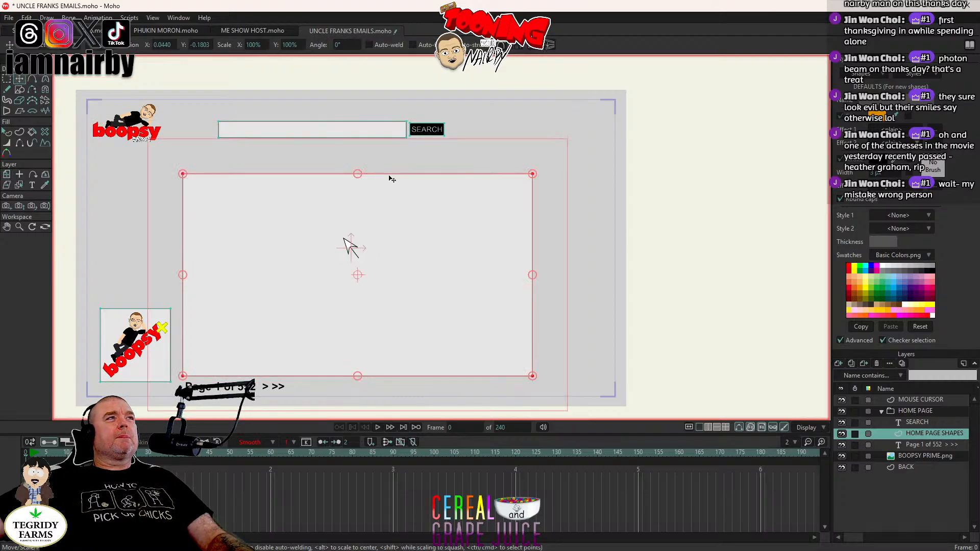
pyautogui.moveTo(358, 174); pyautogui.dragTo(361, 150)
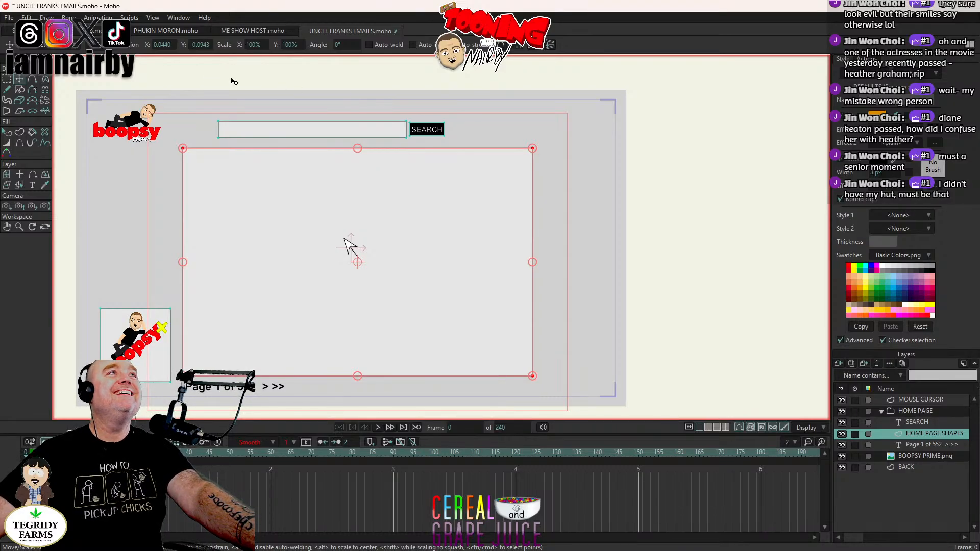
pyautogui.click(10, 19)
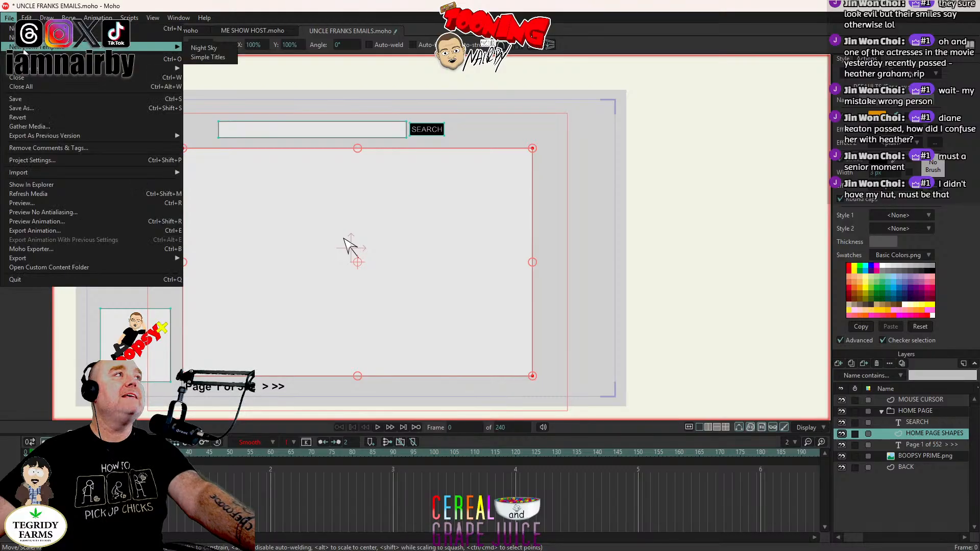
pyautogui.press('Escape')
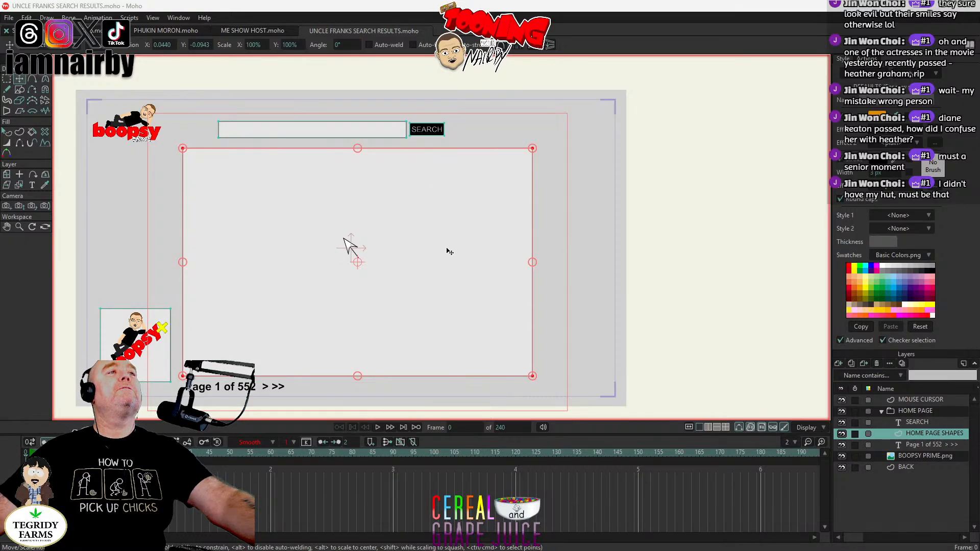
# Step: Insert a text layer reading "free a.i." above the SEARCH layer in HOME PAGE, with the word balloon type set to none
pyautogui.click(924, 421)
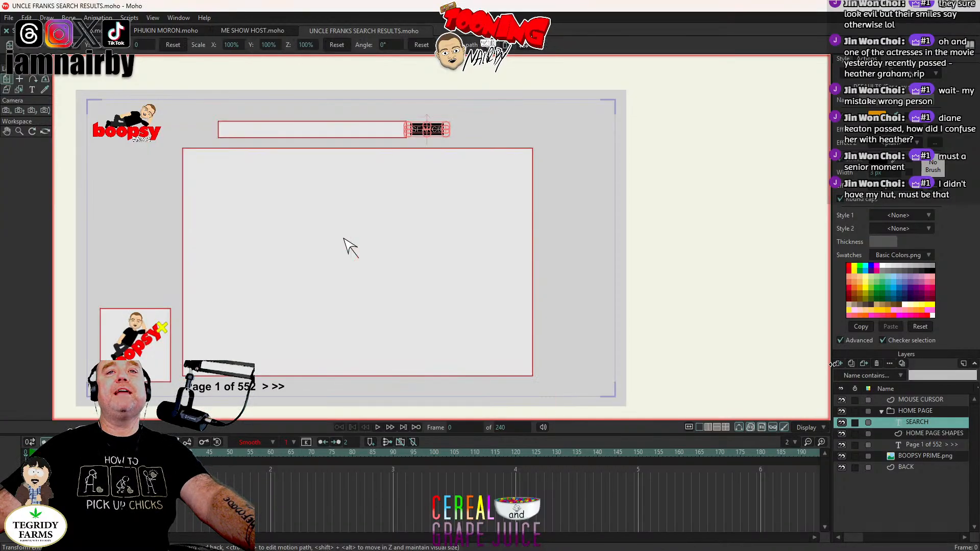
pyautogui.click(838, 363)
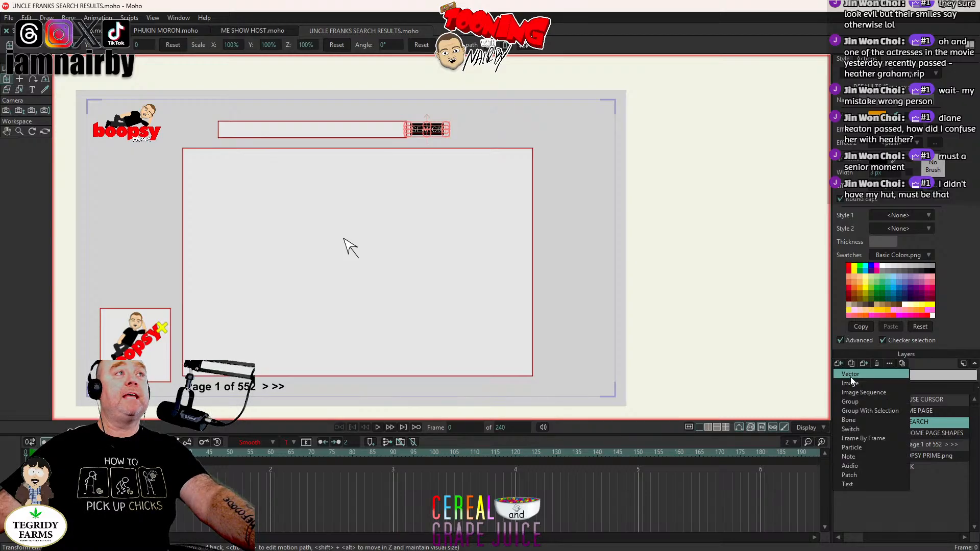
pyautogui.click(863, 485)
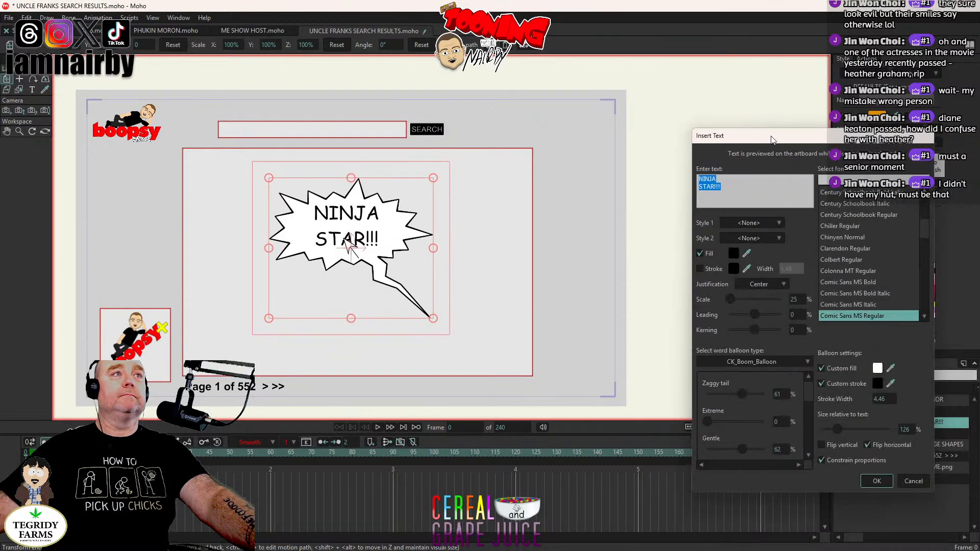
pyautogui.moveTo(833, 133); pyautogui.dragTo(620, 98)
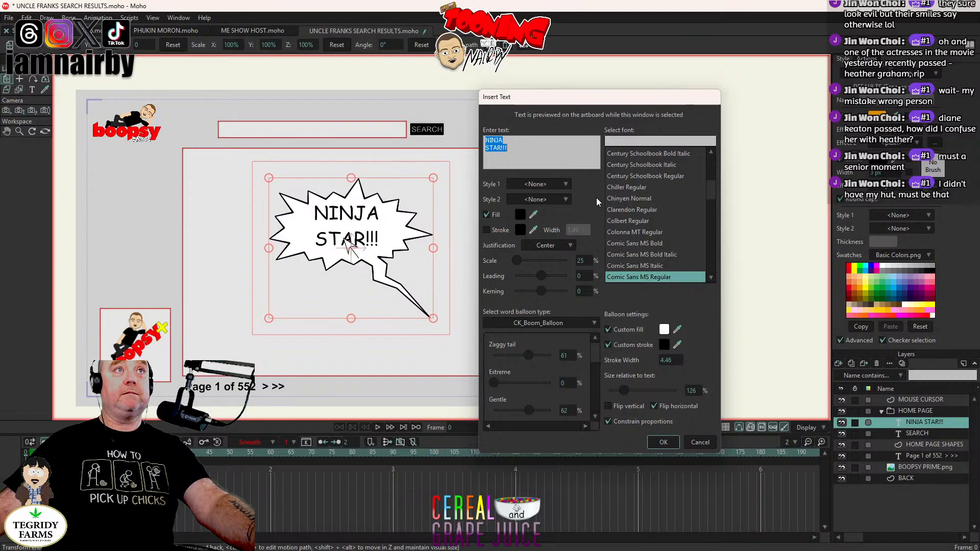
pyautogui.click(552, 323)
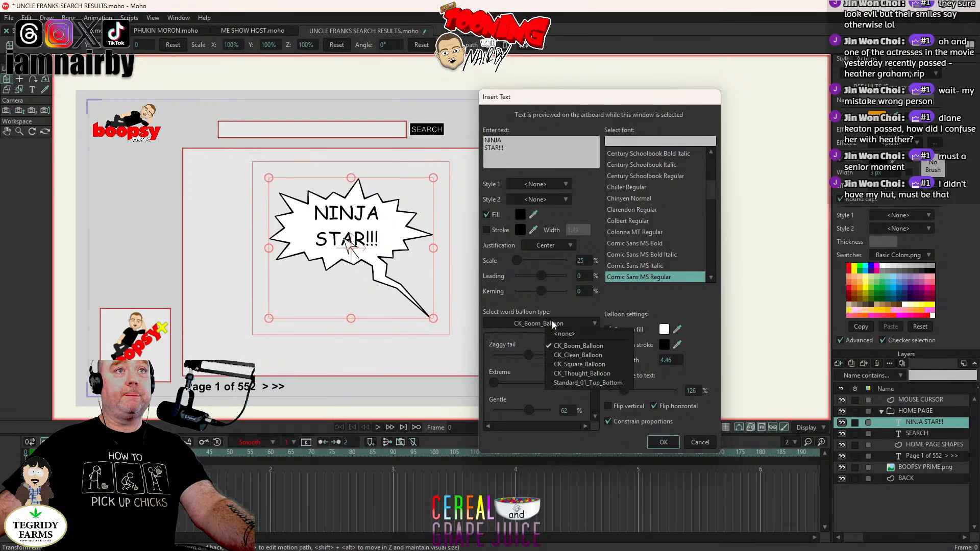
pyautogui.click(564, 333)
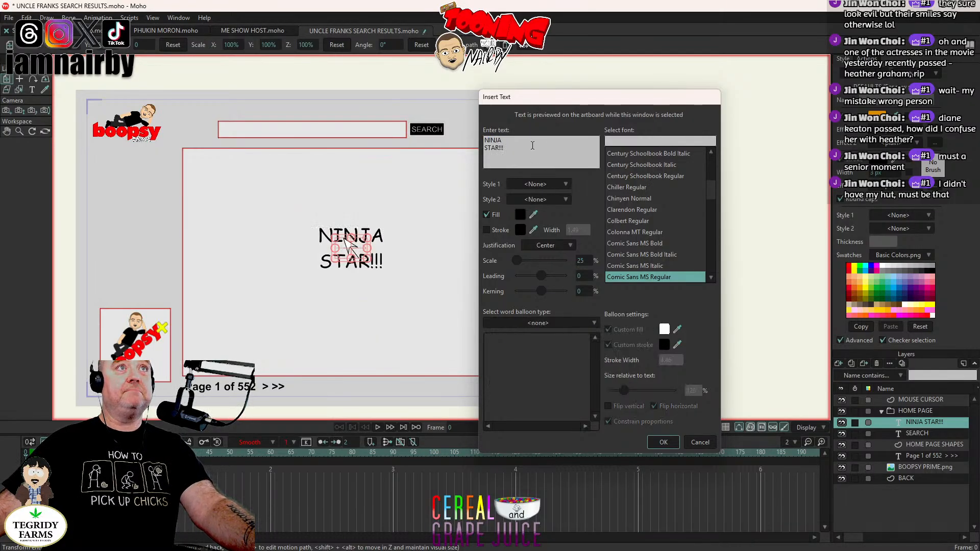
pyautogui.hotkey('ctrl', 'a')
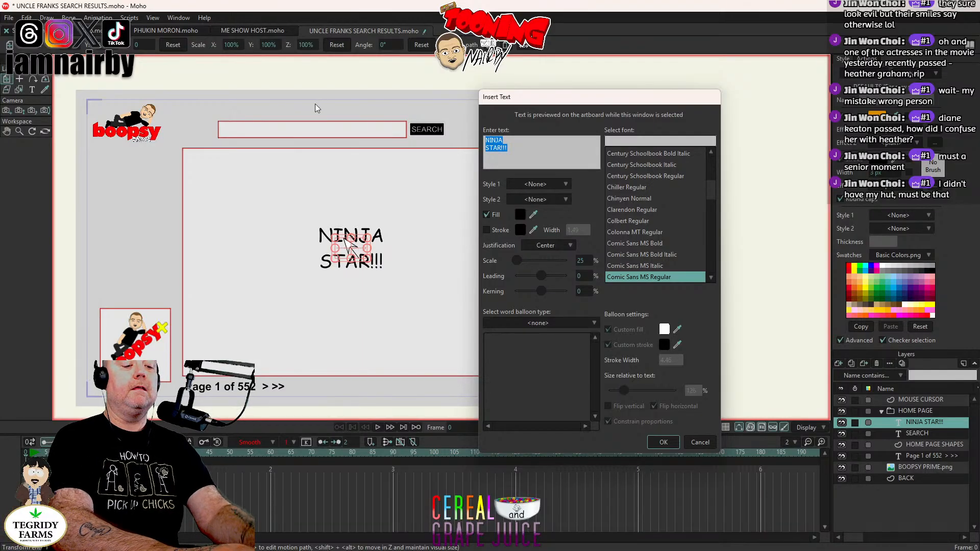
pyautogui.write('free')
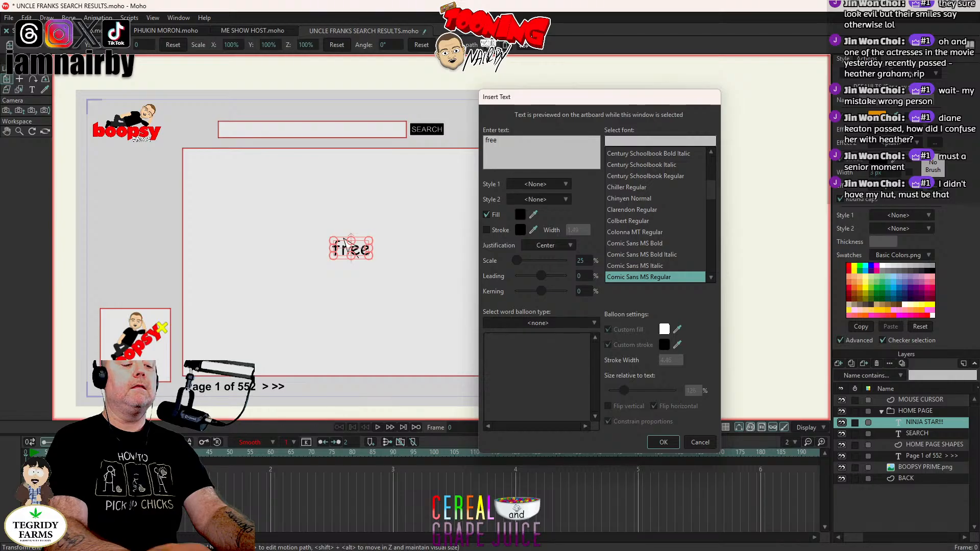
pyautogui.write('a.i.')
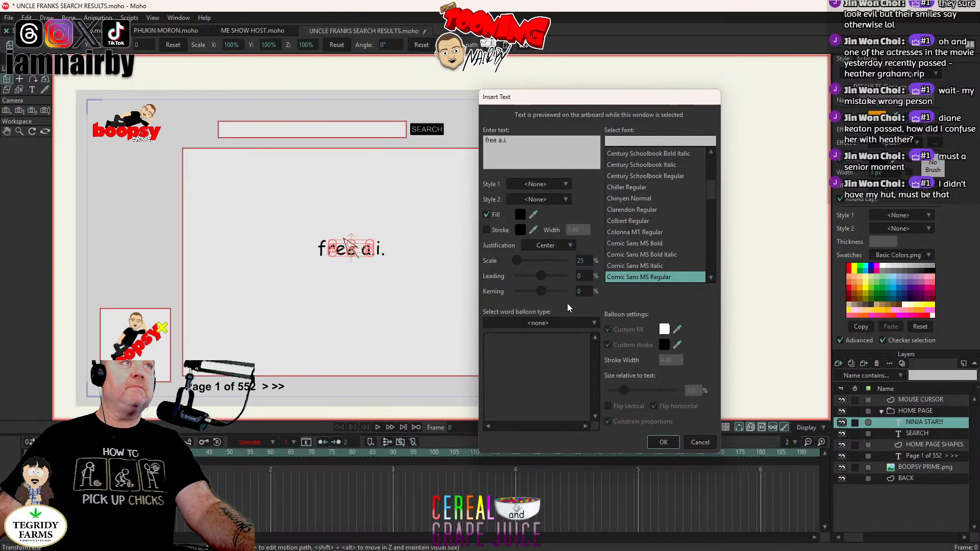
pyautogui.click(663, 443)
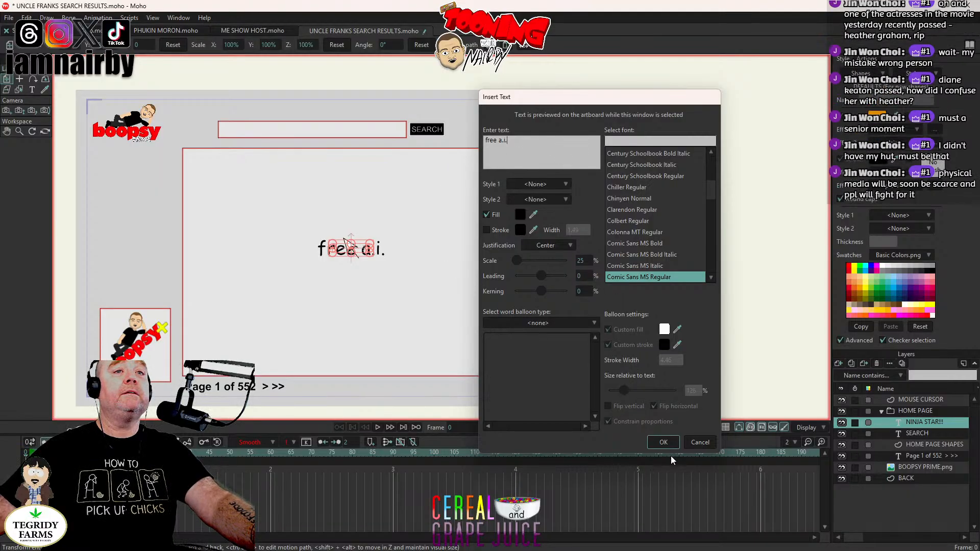
pyautogui.click(663, 442)
# Step: Check the text settings of the Page 1 of 552 layer, and set the "free a.i." text to Arial Bold at 21% scale
pyautogui.click(936, 456)
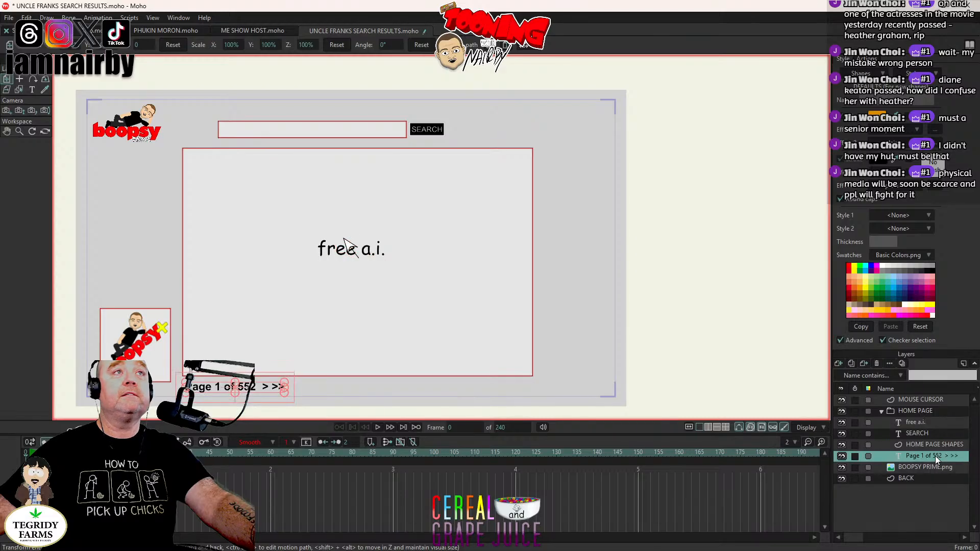
pyautogui.doubleClick(935, 455)
pyautogui.click(921, 543)
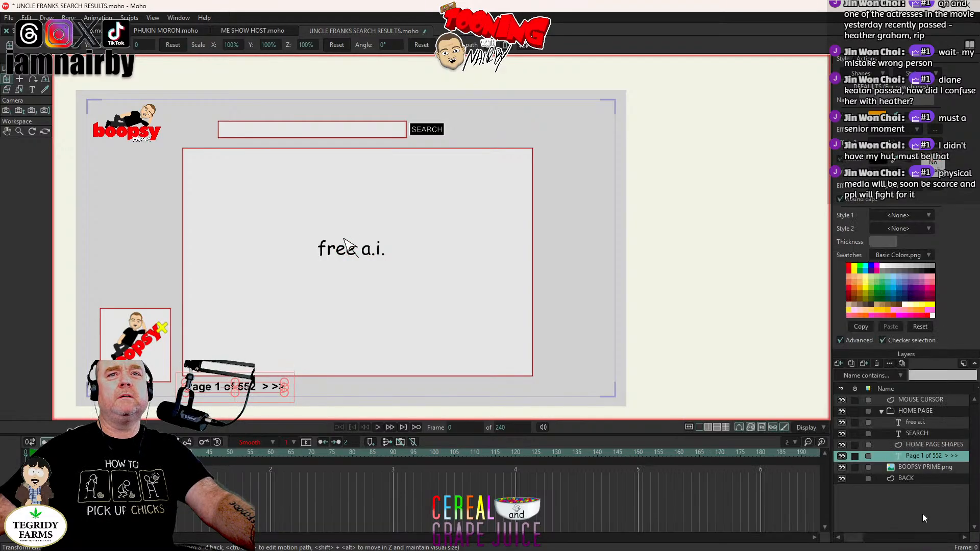
pyautogui.doubleClick(924, 422)
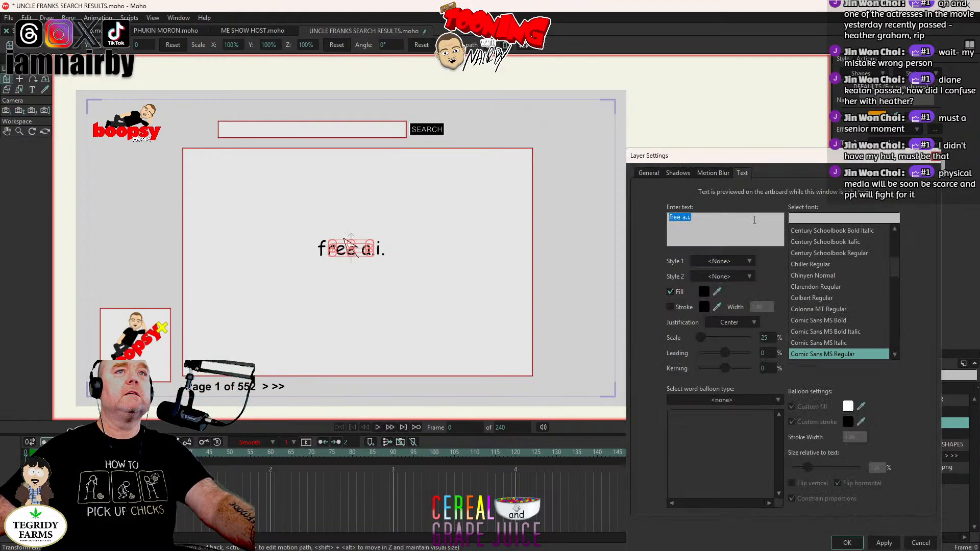
pyautogui.click(823, 217)
pyautogui.write('ari')
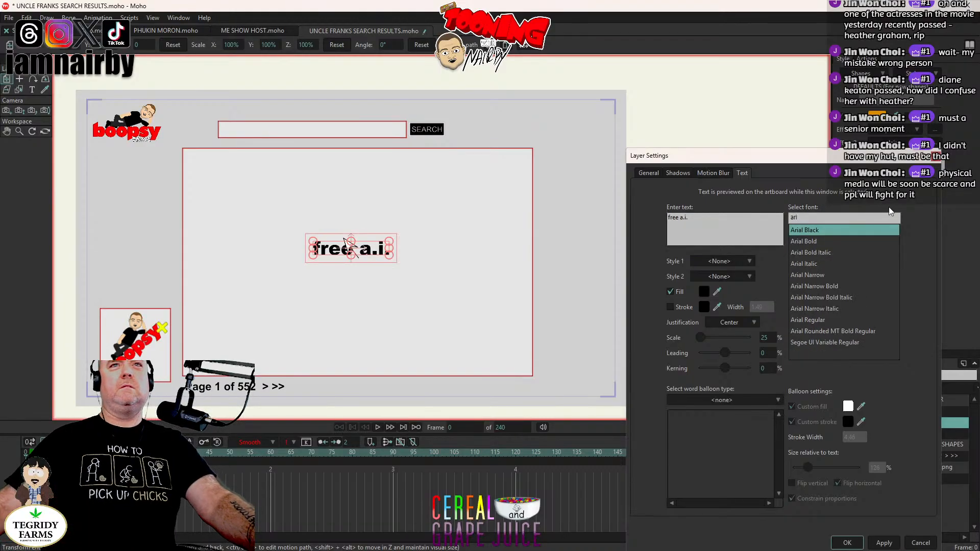
pyautogui.click(831, 240)
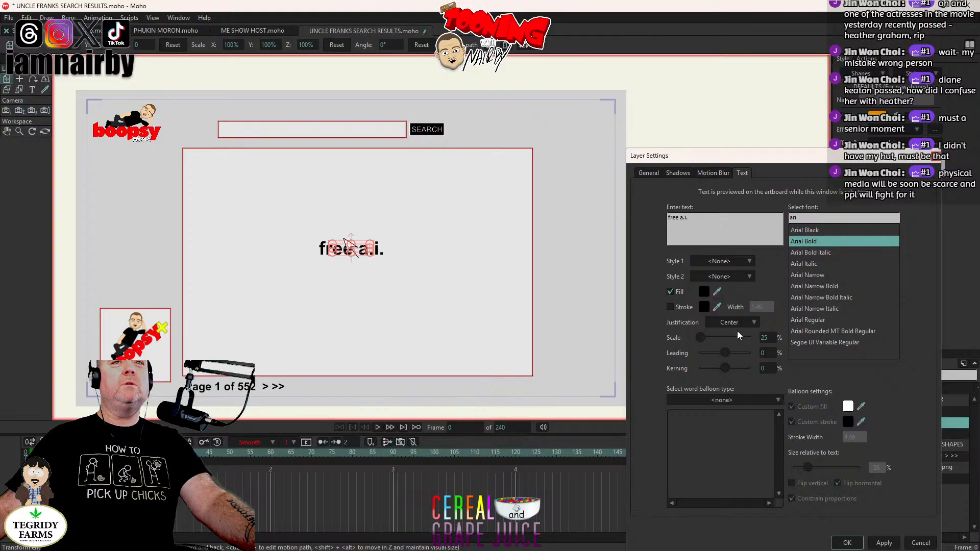
pyautogui.moveTo(767, 337); pyautogui.dragTo(750, 346)
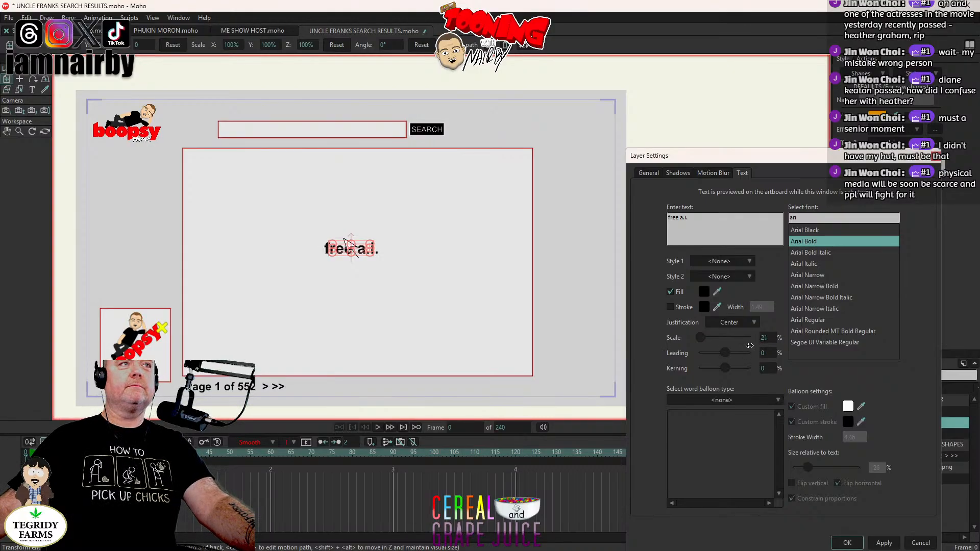
pyautogui.click(847, 543)
# Step: Move the "free a.i." text to the start of the search bar and set its scale to 15%
pyautogui.moveTo(431, 277); pyautogui.dragTo(345, 183)
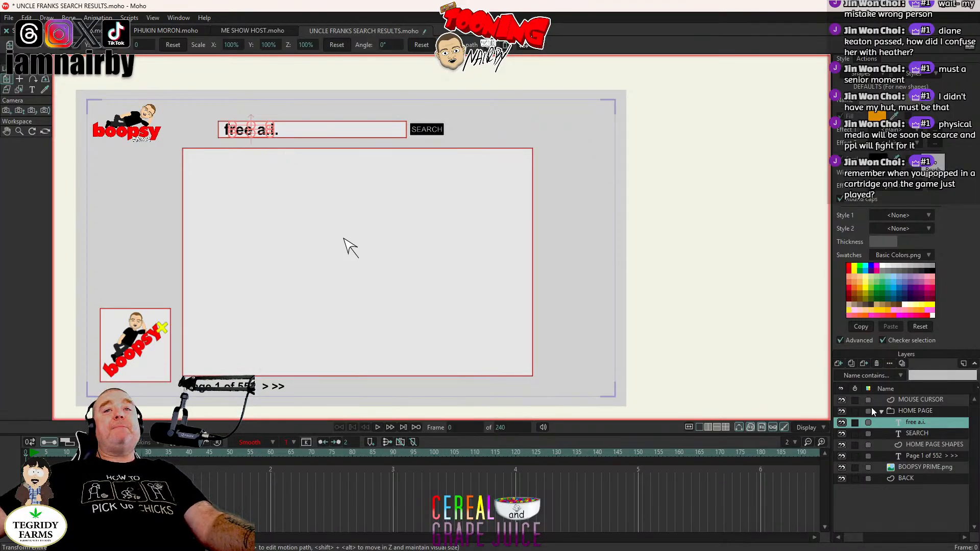
pyautogui.doubleClick(919, 422)
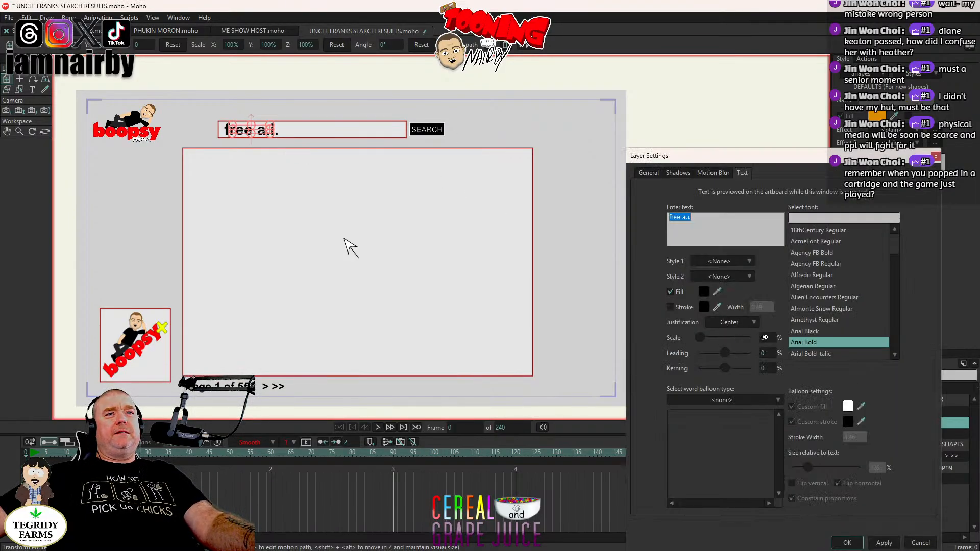
pyautogui.moveTo(734, 338); pyautogui.dragTo(739, 348)
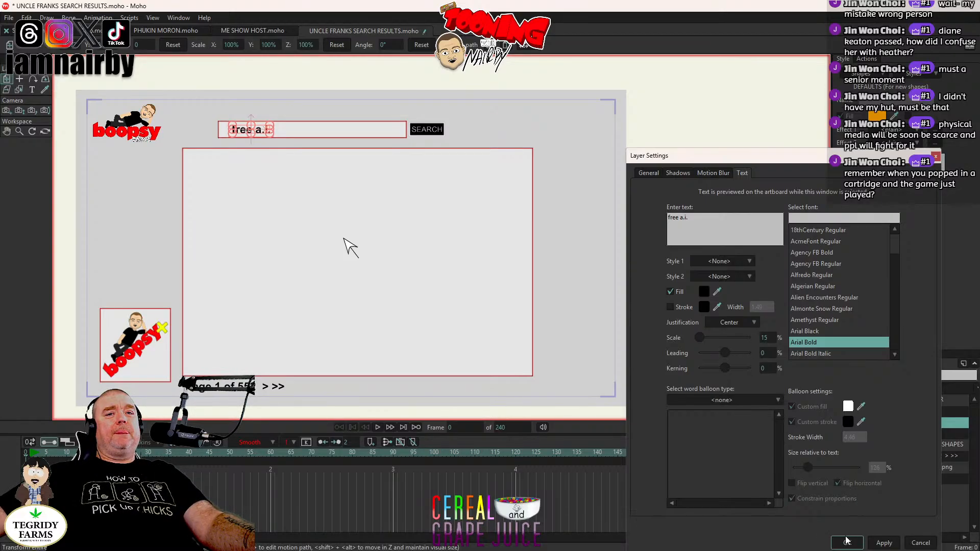
pyautogui.press('Return')
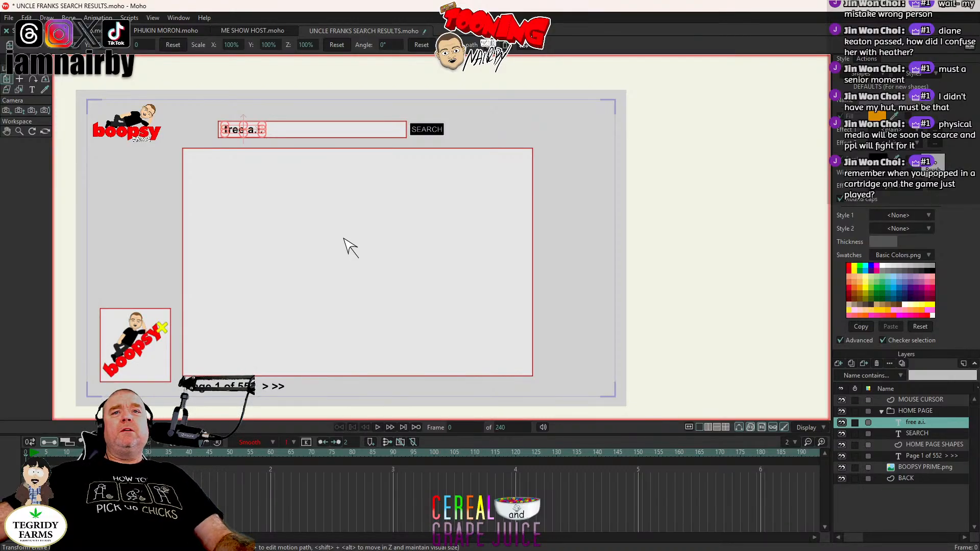
# Step: Lower the top edge of the large content box in HOME PAGE SHAPES slightly to widen the gap under the search bar
pyautogui.click(452, 326)
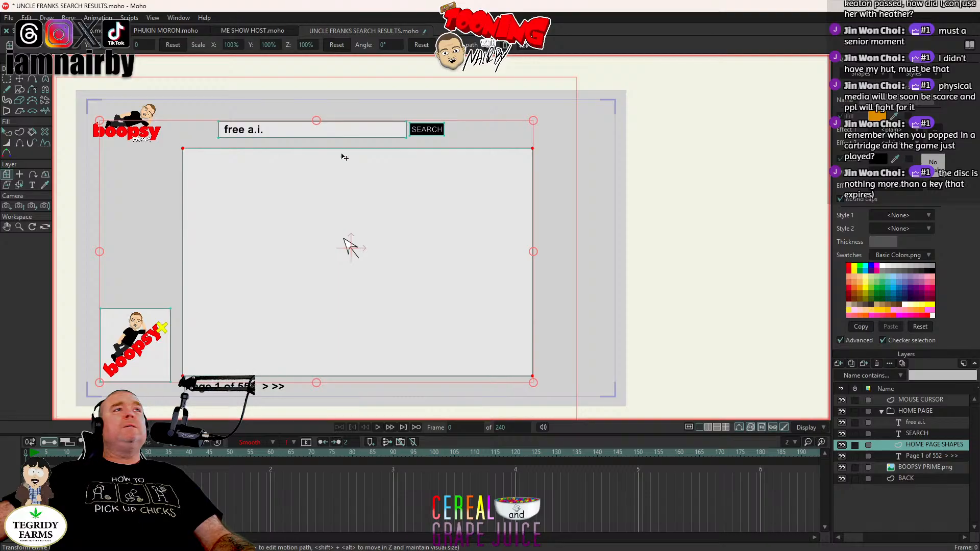
pyautogui.click(370, 152)
pyautogui.click(371, 153)
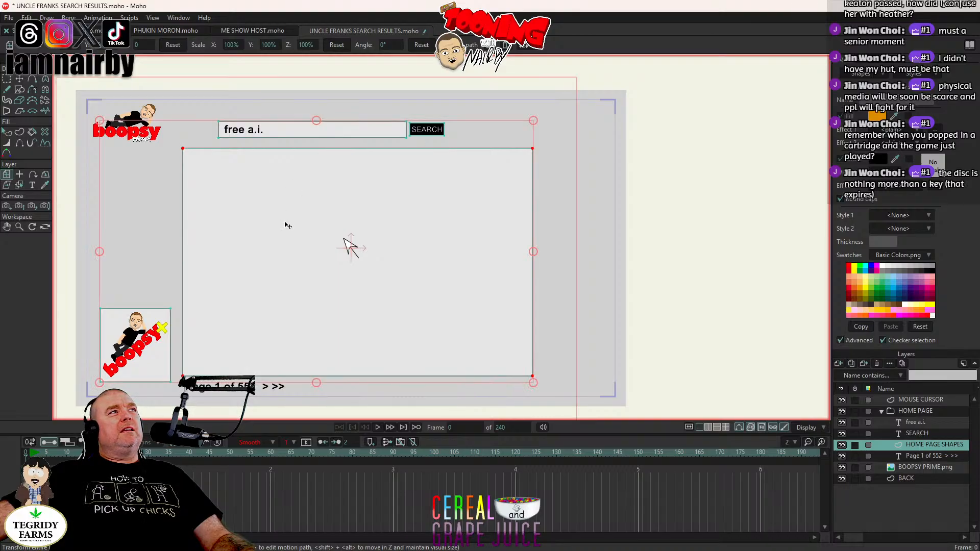
pyautogui.hotkey('ctrl', 'z')
pyautogui.hotkey('ctrl', 'shift', 'z')
pyautogui.hotkey('ctrl', 'shift', 'z')
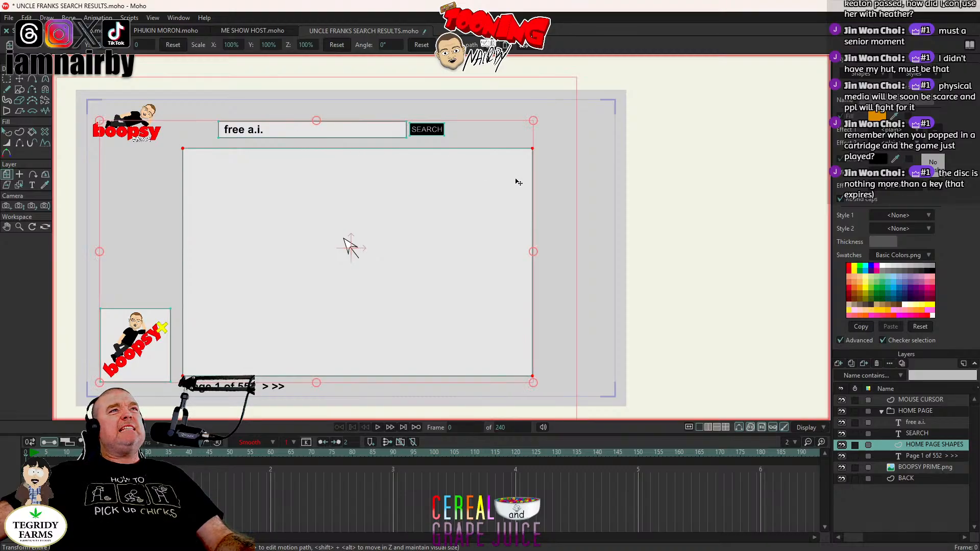
pyautogui.scroll(1, 321, 308)
pyautogui.scroll(-2, 551, 157)
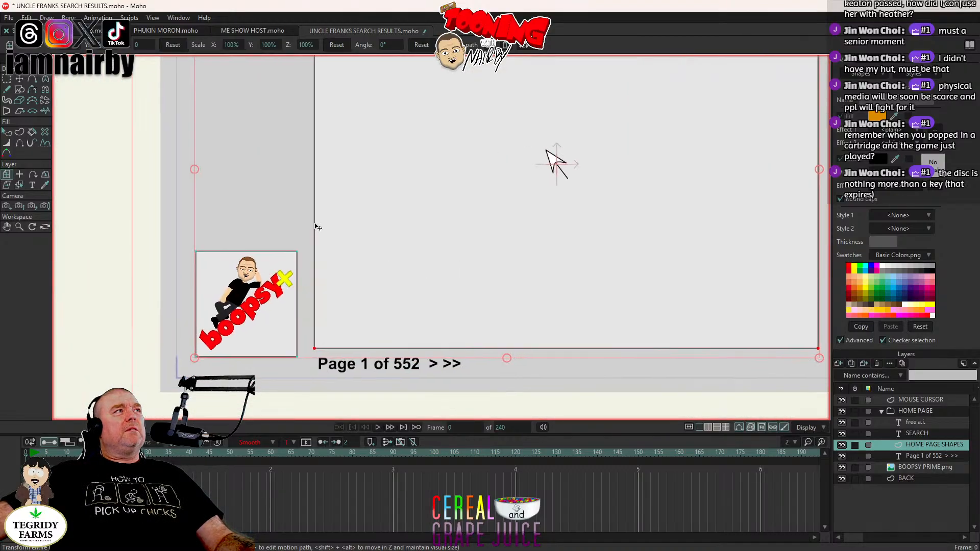
pyautogui.press('t')
pyautogui.scroll(2, 520, 222)
pyautogui.scroll(-2, 520, 223)
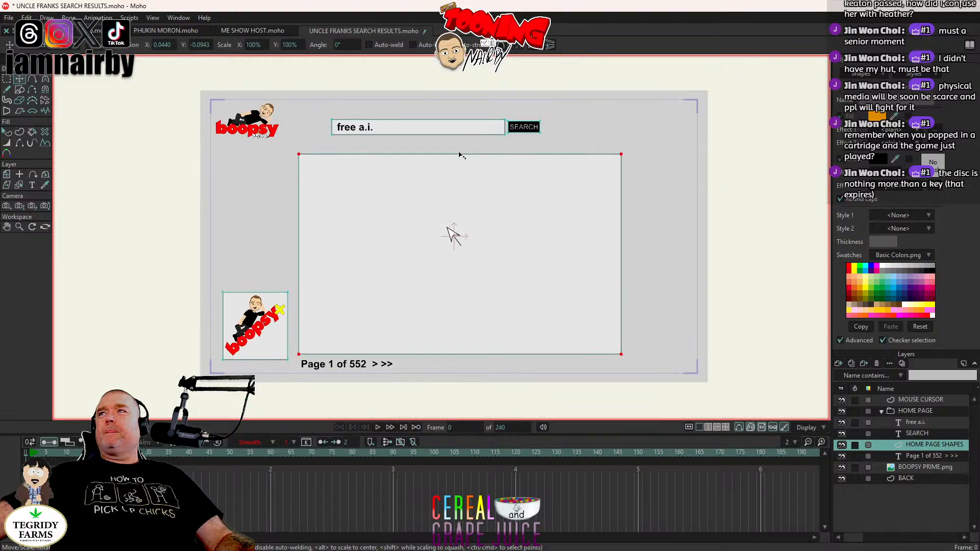
pyautogui.moveTo(460, 153); pyautogui.dragTo(459, 155)
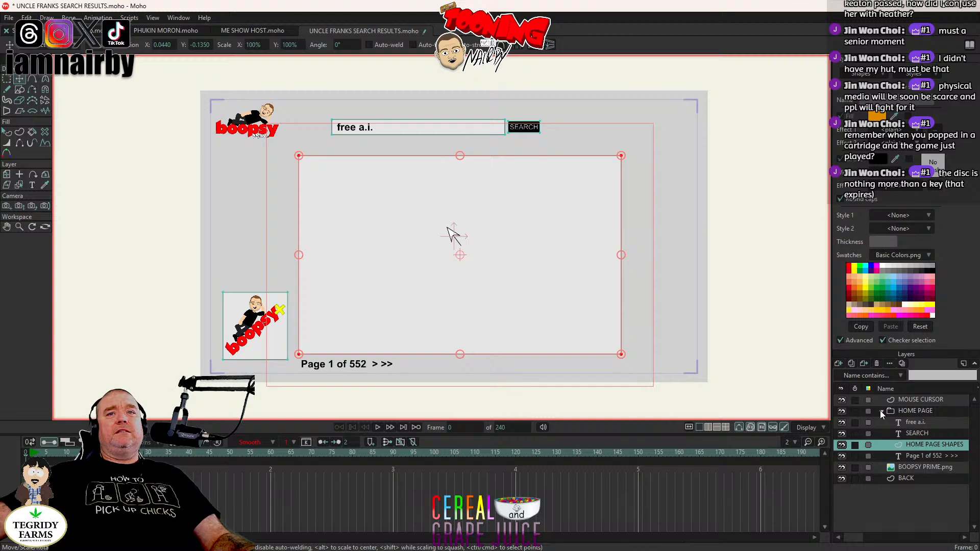
# Step: Insert a text layer reading "ALL" above HOME PAGE SHAPES, in Arial Bold at 10% scale
pyautogui.click(838, 364)
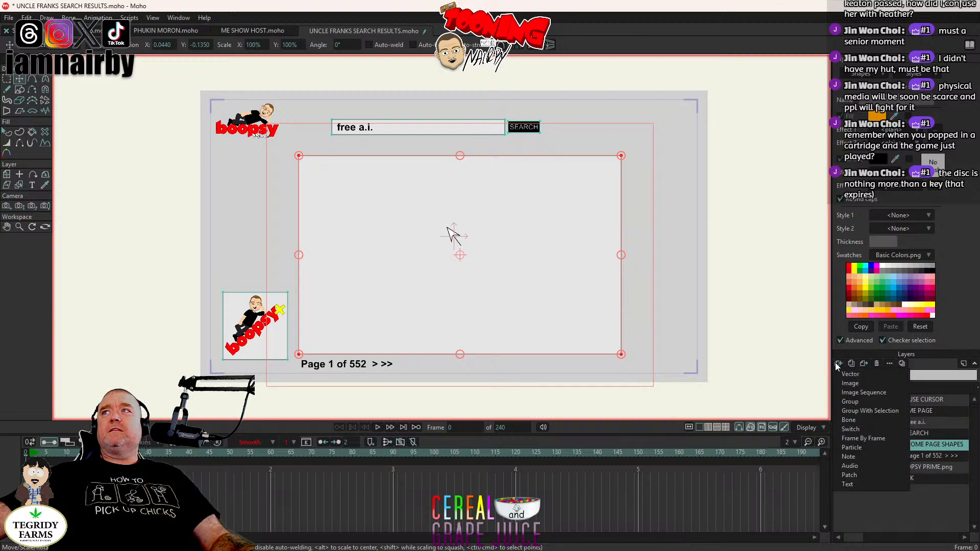
pyautogui.click(866, 483)
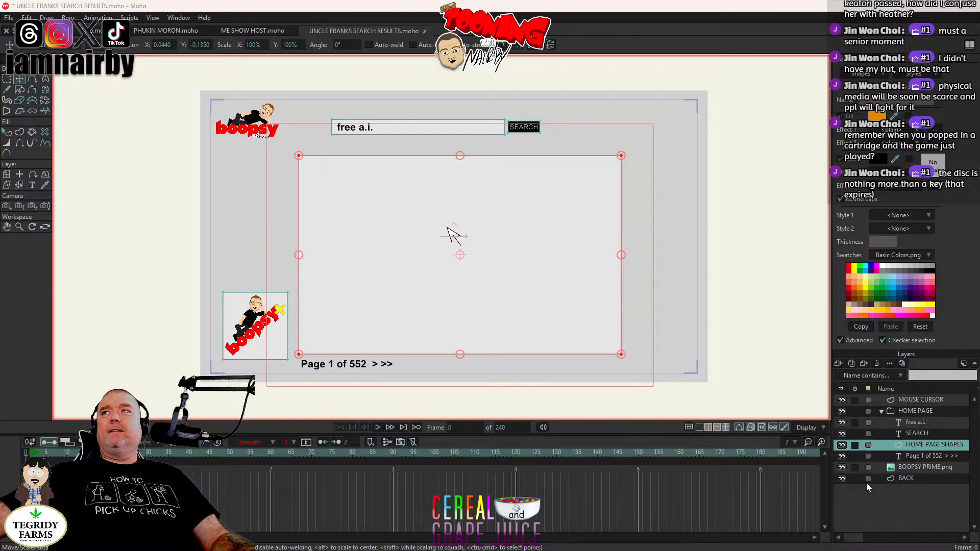
pyautogui.moveTo(562, 99); pyautogui.dragTo(642, 105)
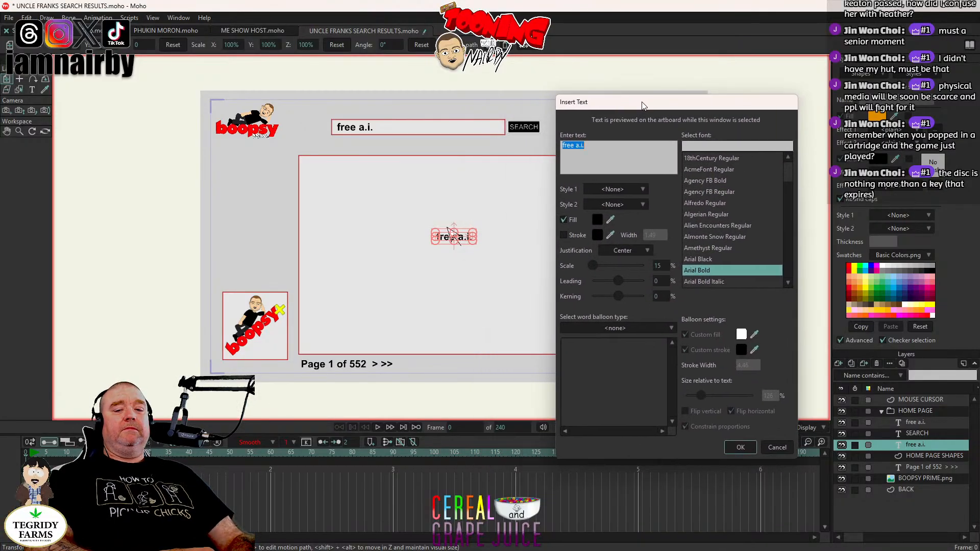
pyautogui.write('ALL')
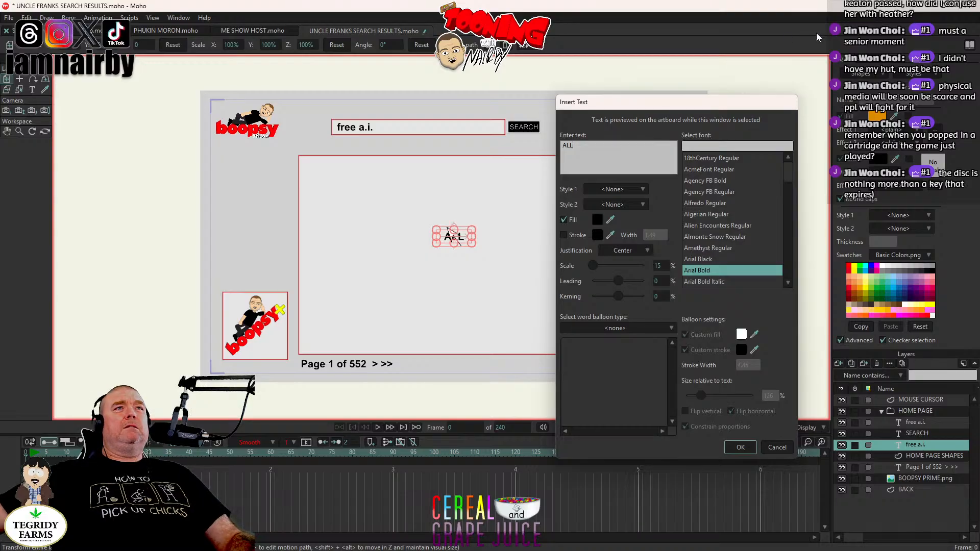
pyautogui.moveTo(664, 267); pyautogui.dragTo(636, 280)
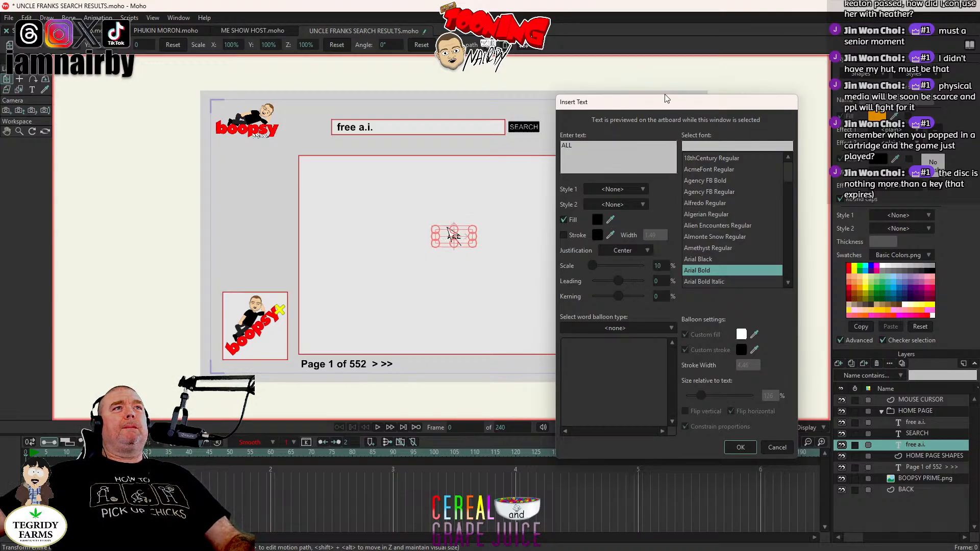
pyautogui.scroll(3, 463, 236)
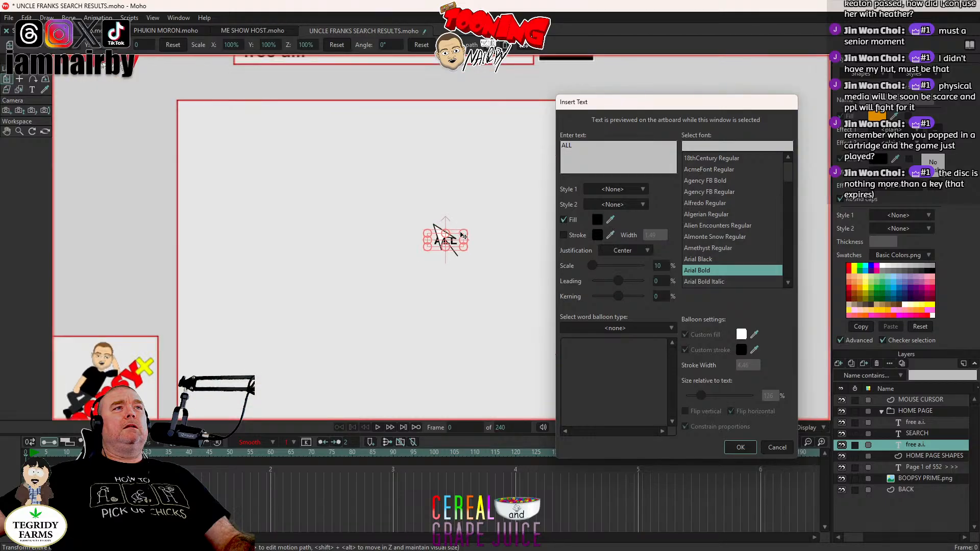
# Step: Retype the layer's text as a widely spaced category row reading "ALL", "IMAGES" and "VIDEOS"
pyautogui.doubleClick(588, 156)
pyautogui.press('BackSpace')
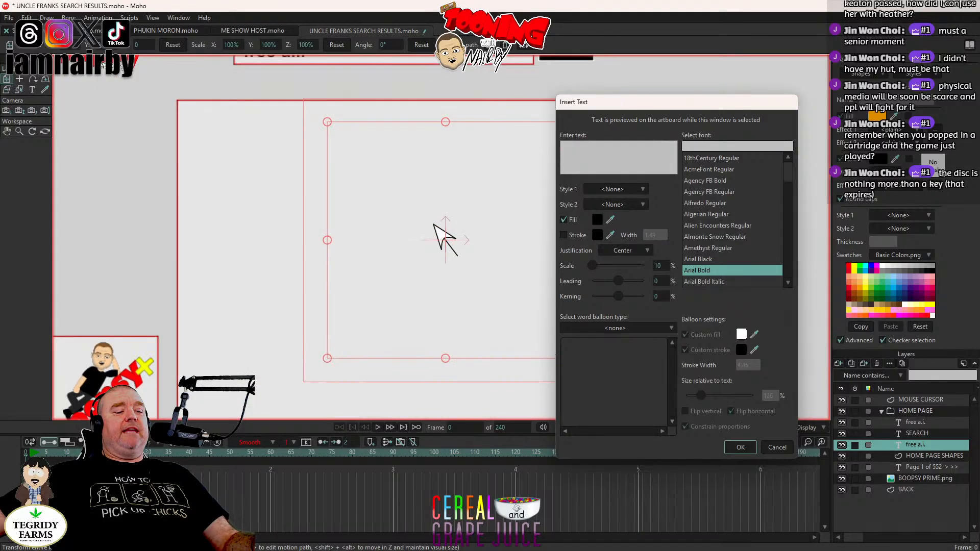
pyautogui.write('ALL')
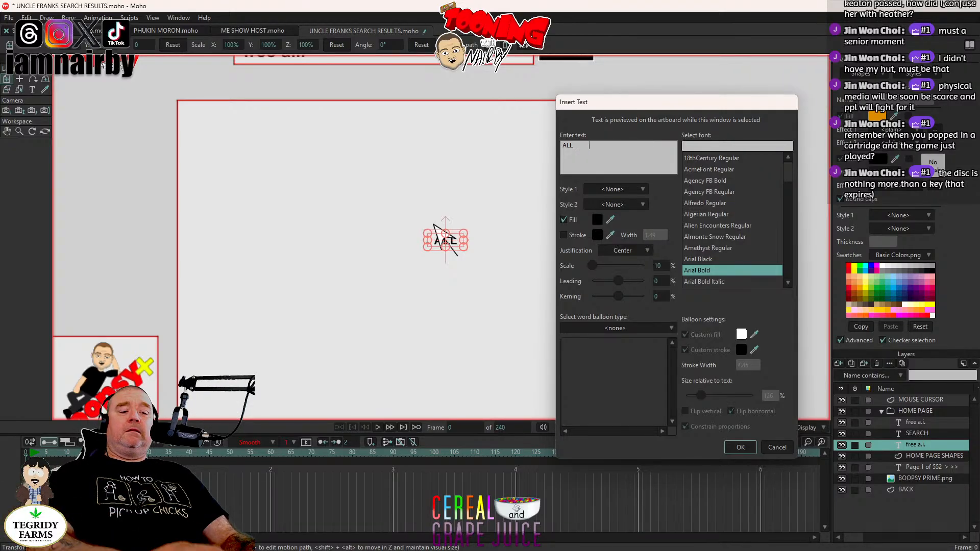
pyautogui.write('        IMAGES')
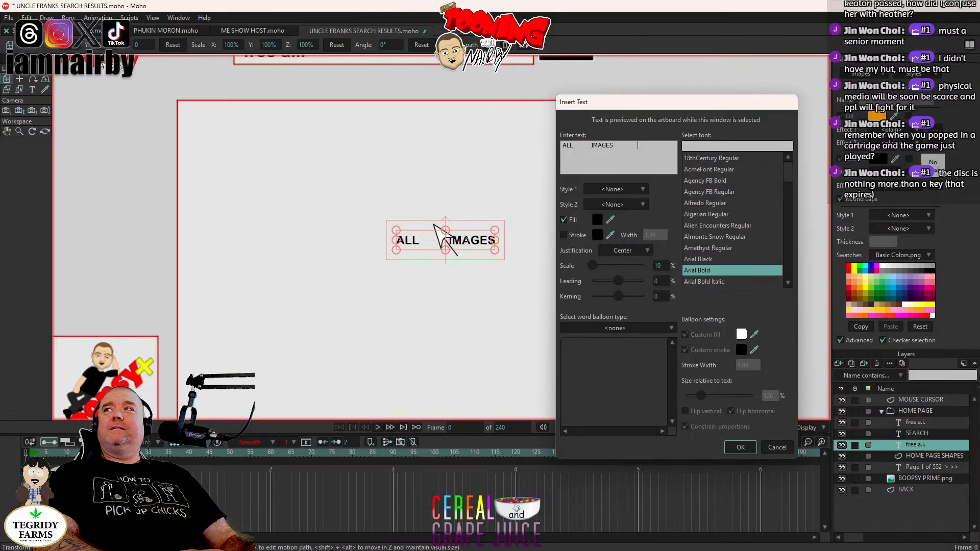
pyautogui.write('VO')
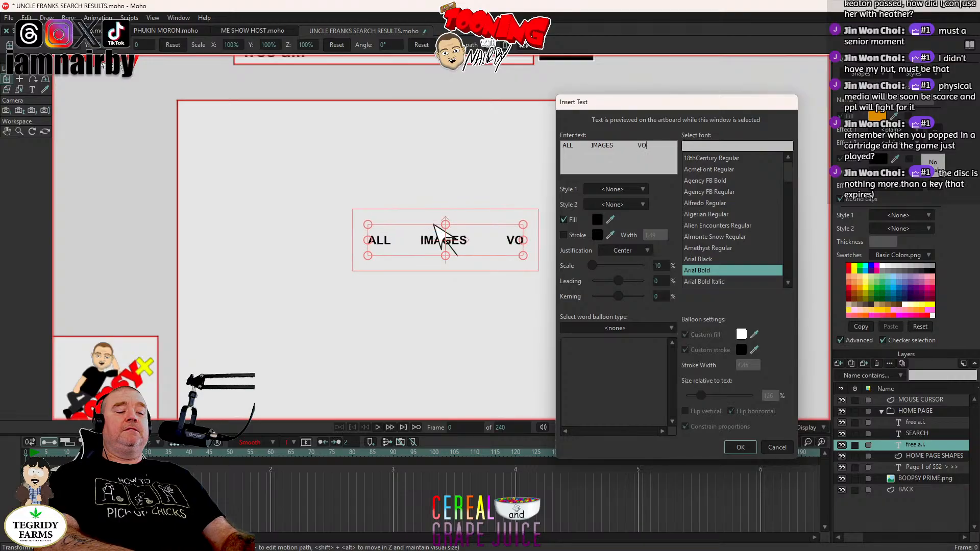
pyautogui.press('BackSpace')
pyautogui.write('IDEOS       ')
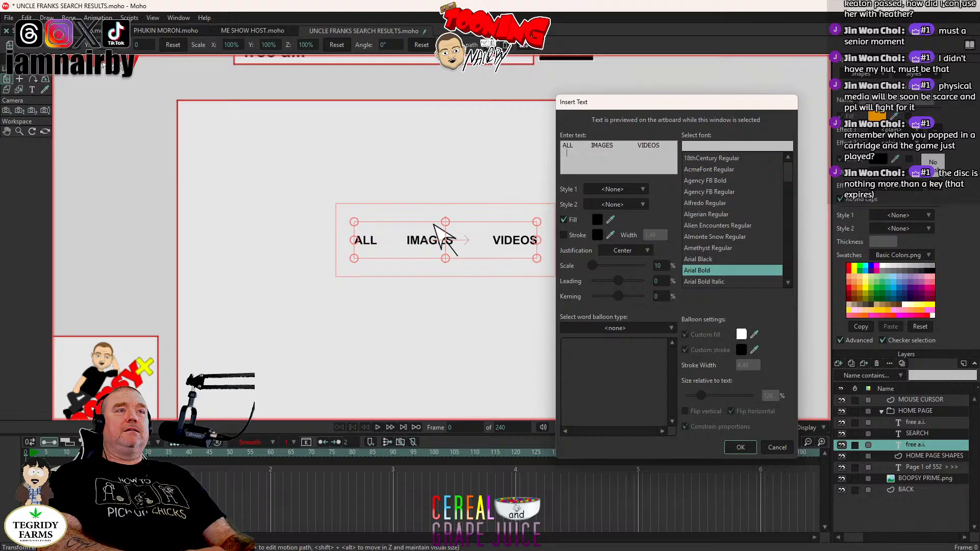
# Step: Try extending the category row after VIDEOS with the spaced words "POLITICIANS", "ARE" and "RETARDS"
pyautogui.write('P')
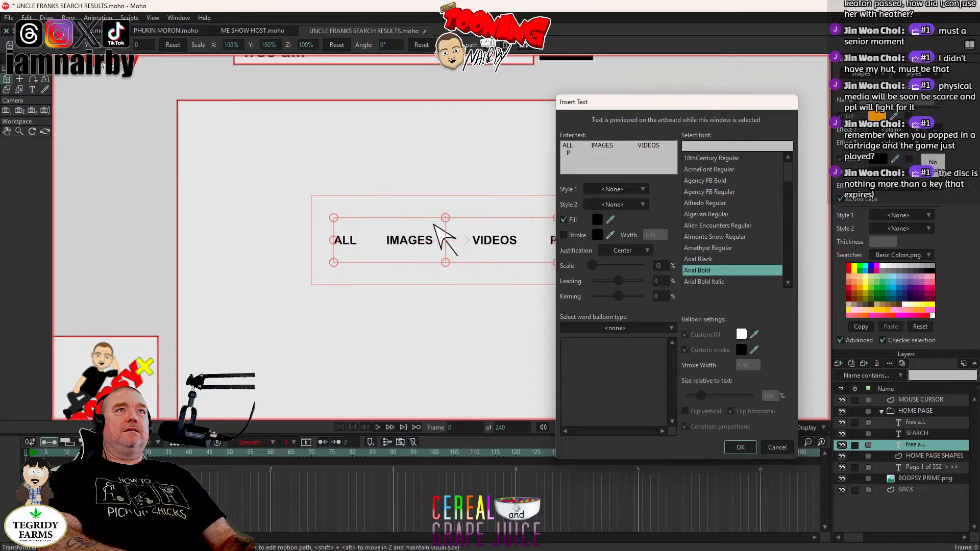
pyautogui.write('OLI')
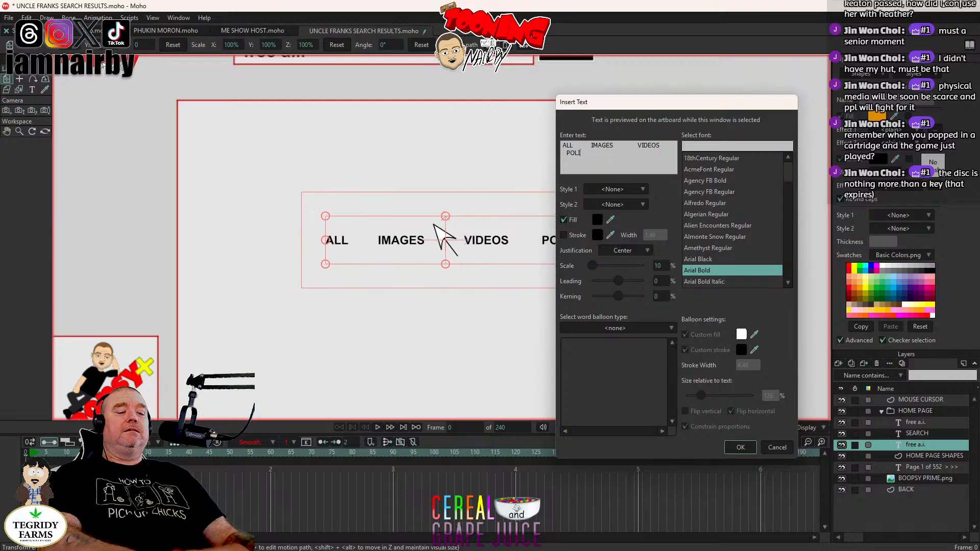
pyautogui.write('TICIANS        ')
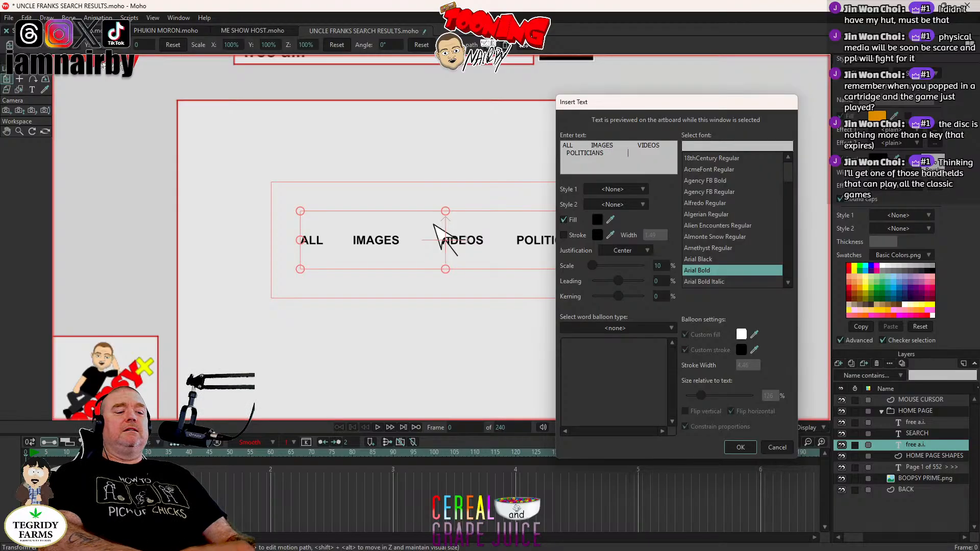
pyautogui.write('ARE     REAT')
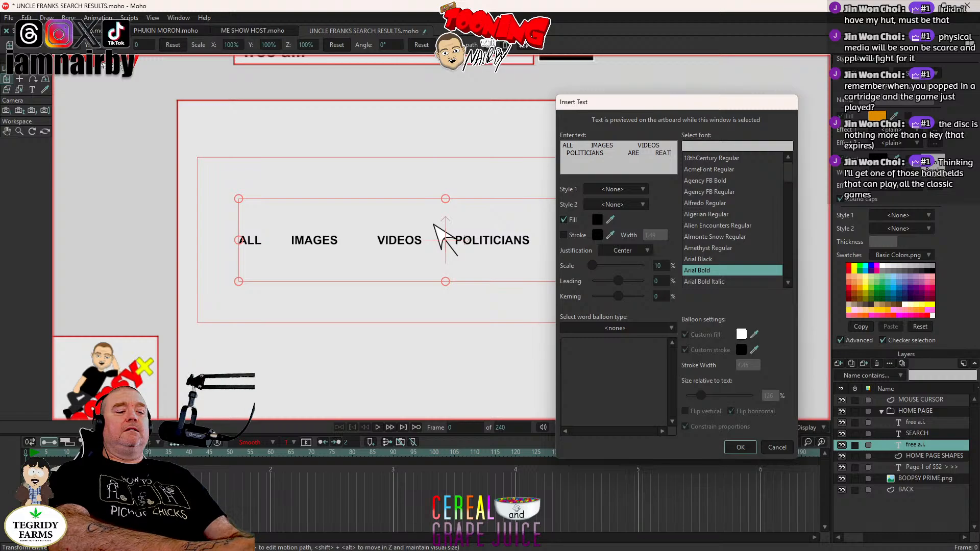
pyautogui.press('BackSpace')
pyautogui.press('BackSpace')
pyautogui.write('TARDS')
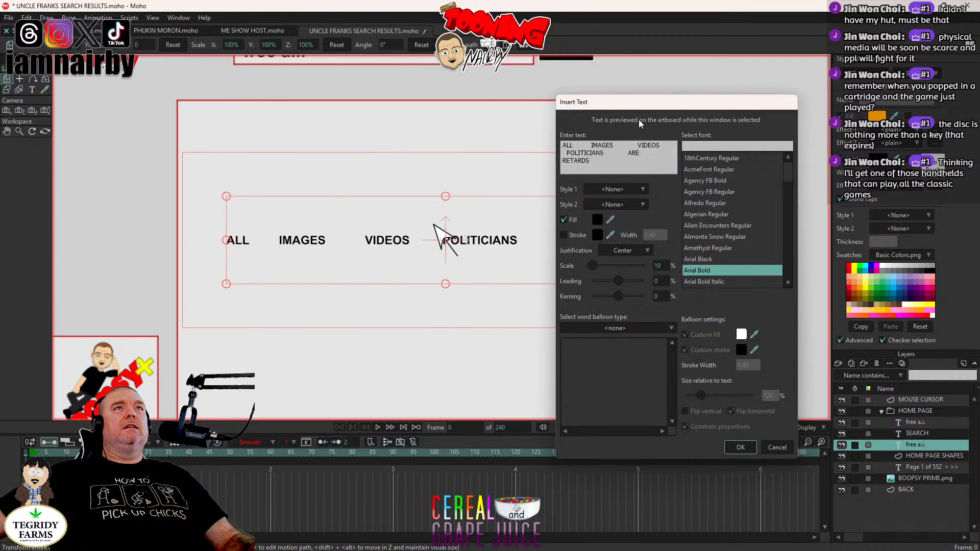
# Step: Reposition the Insert Text dialog to examine the preview of the whole category row on the artboard
pyautogui.moveTo(650, 109); pyautogui.dragTo(546, 299)
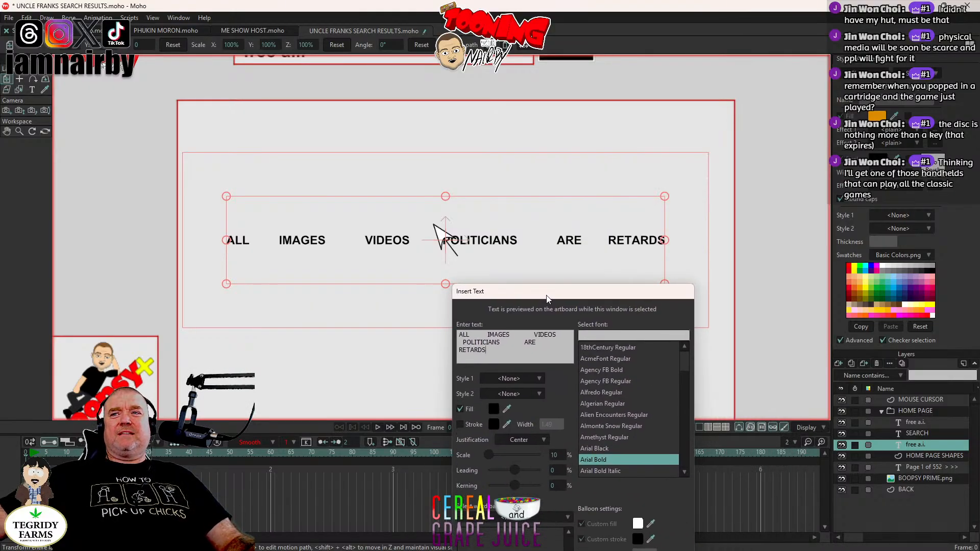
pyautogui.moveTo(547, 298); pyautogui.dragTo(501, 295)
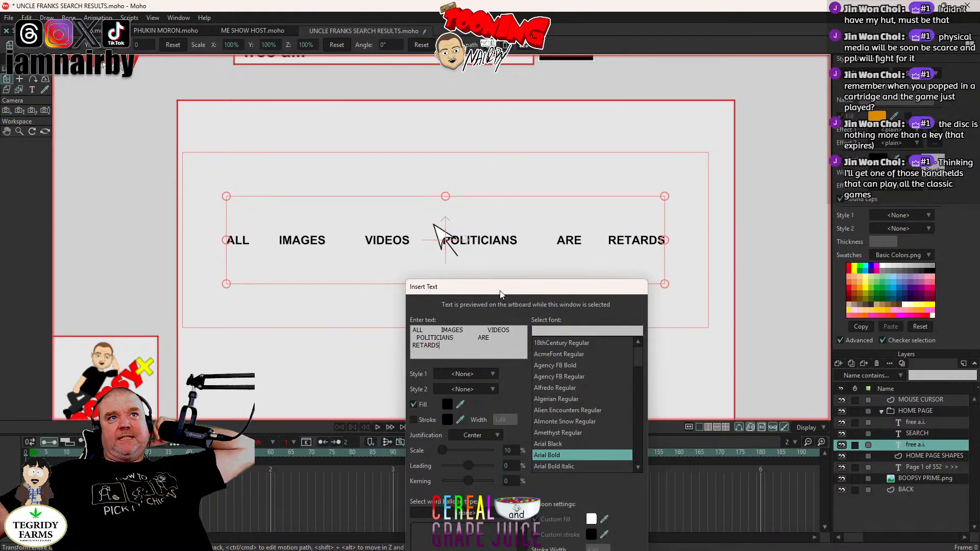
pyautogui.moveTo(510, 450); pyautogui.dragTo(489, 447)
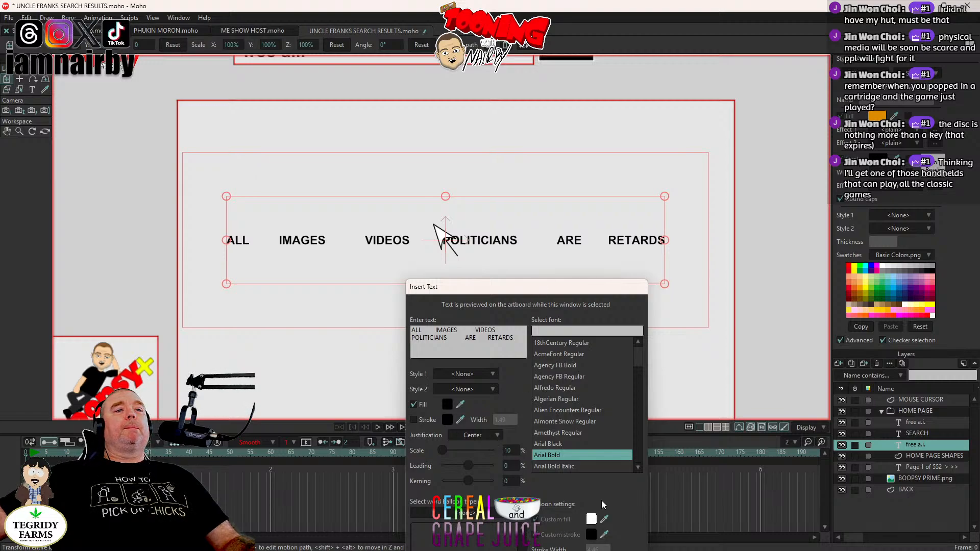
pyautogui.moveTo(560, 287); pyautogui.dragTo(568, 183)
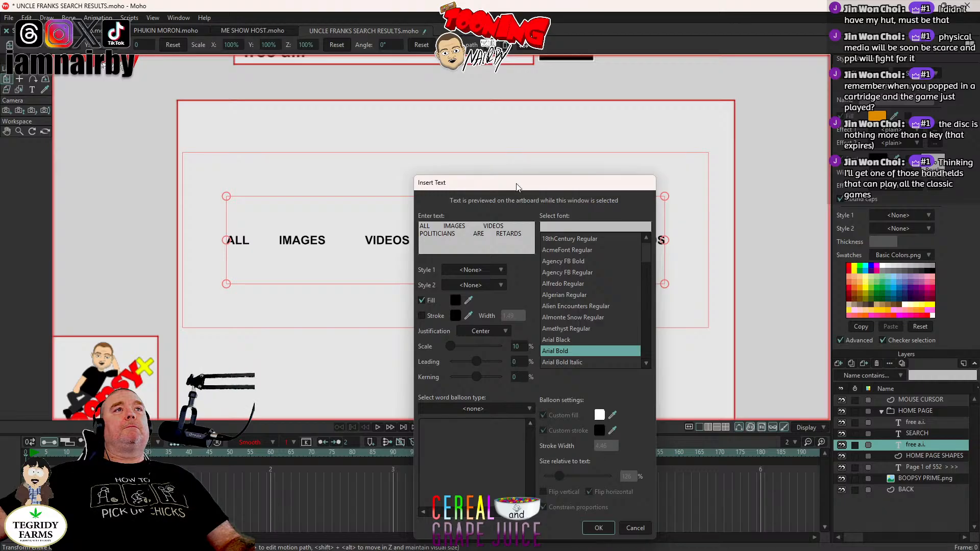
pyautogui.moveTo(522, 187); pyautogui.dragTo(522, 256)
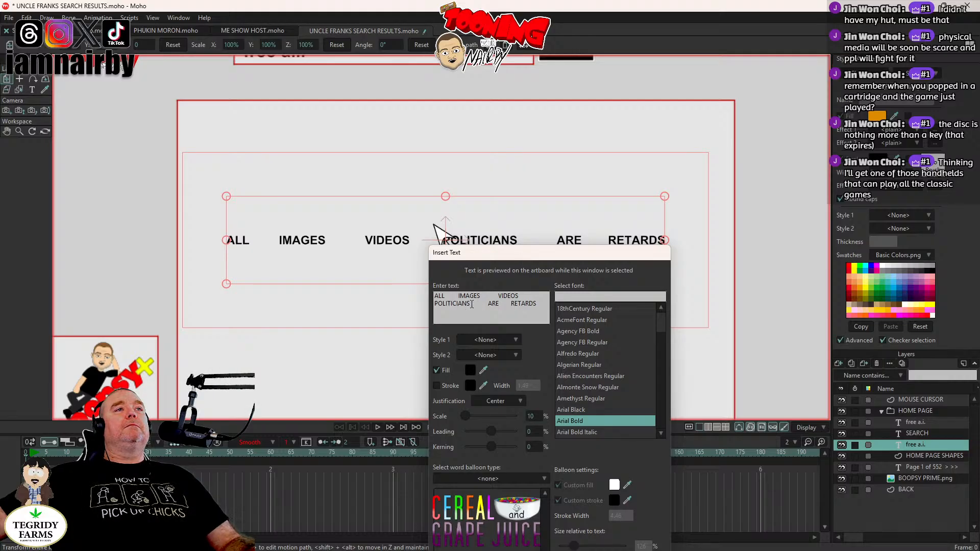
# Step: Replace the word "POLITICIANS" in the category row with "VOTERS"
pyautogui.hotkey('ctrl', 'a')
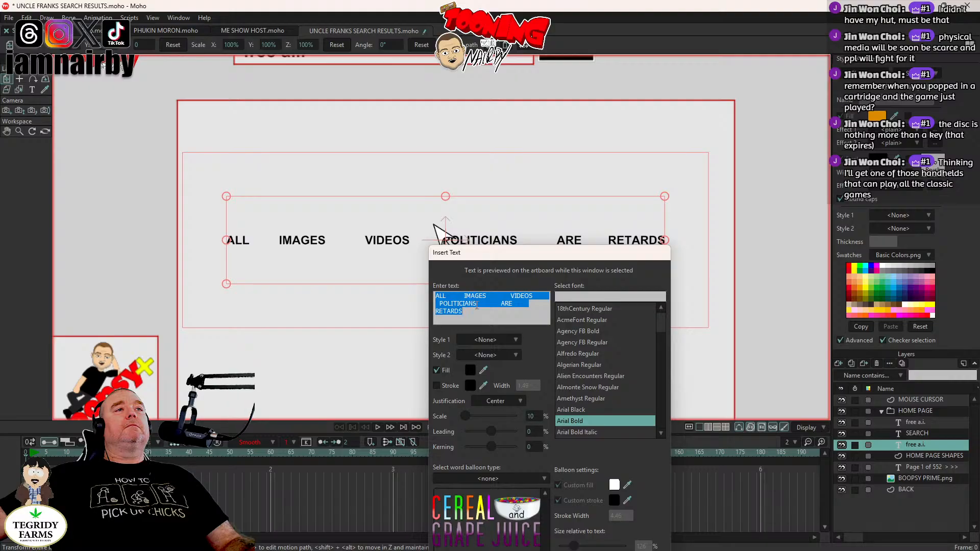
pyautogui.click(476, 304)
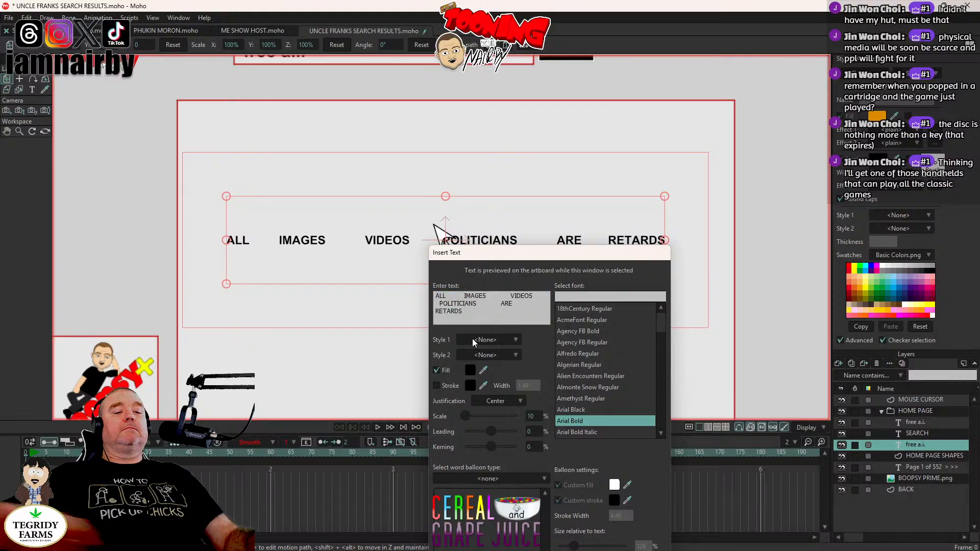
pyautogui.press('BackSpace')
pyautogui.press('BackSpace')
pyautogui.press('BackSpace')
pyautogui.press('BackSpace')
pyautogui.press('BackSpace')
pyautogui.press('BackSpace')
pyautogui.press('BackSpace')
pyautogui.press('BackSpace')
pyautogui.press('BackSpace')
pyautogui.press('BackSpace')
pyautogui.press('BackSpace')
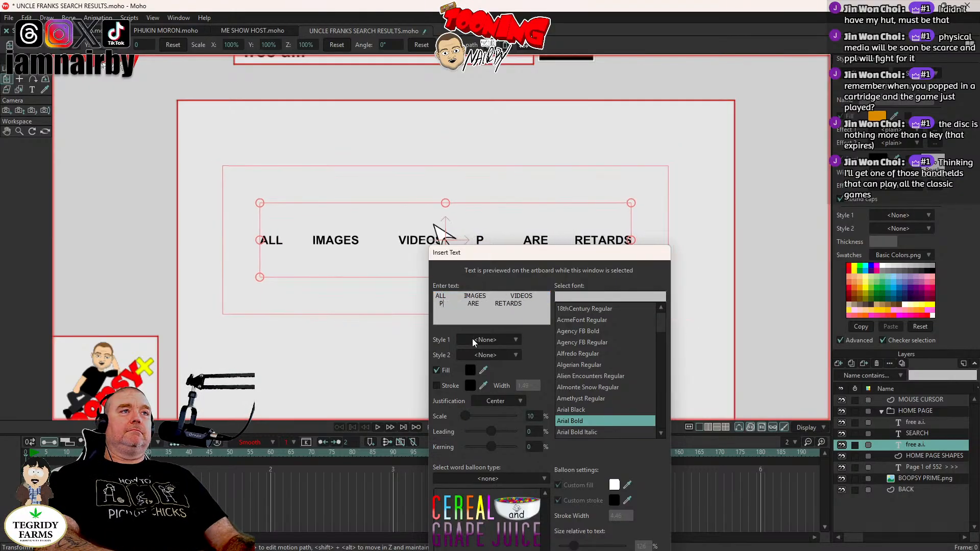
pyautogui.write('VOTERS')
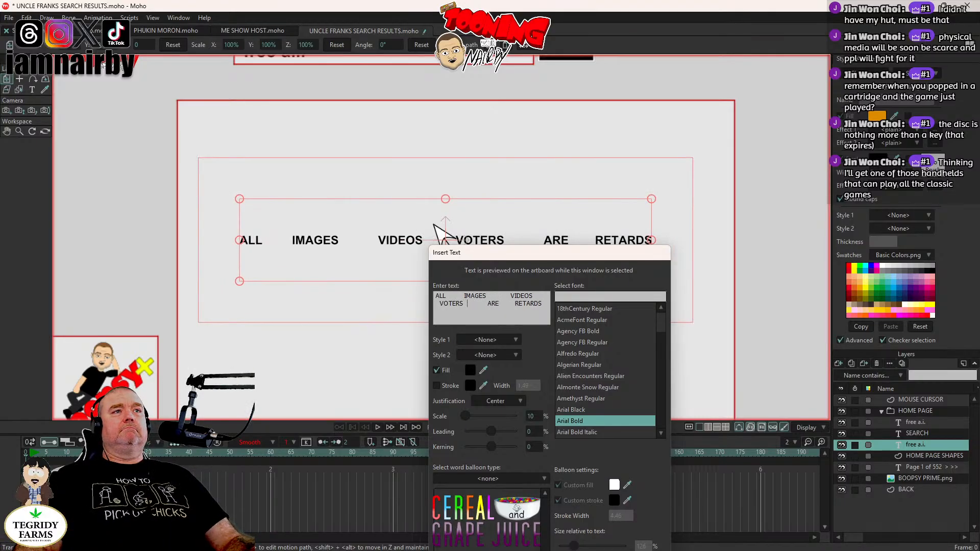
# Step: Replace the last word of the category row with "MORONS"
pyautogui.press('BackSpace')
pyautogui.press('BackSpace')
pyautogui.press('BackSpace')
pyautogui.press('BackSpace')
pyautogui.press('BackSpace')
pyautogui.press('BackSpace')
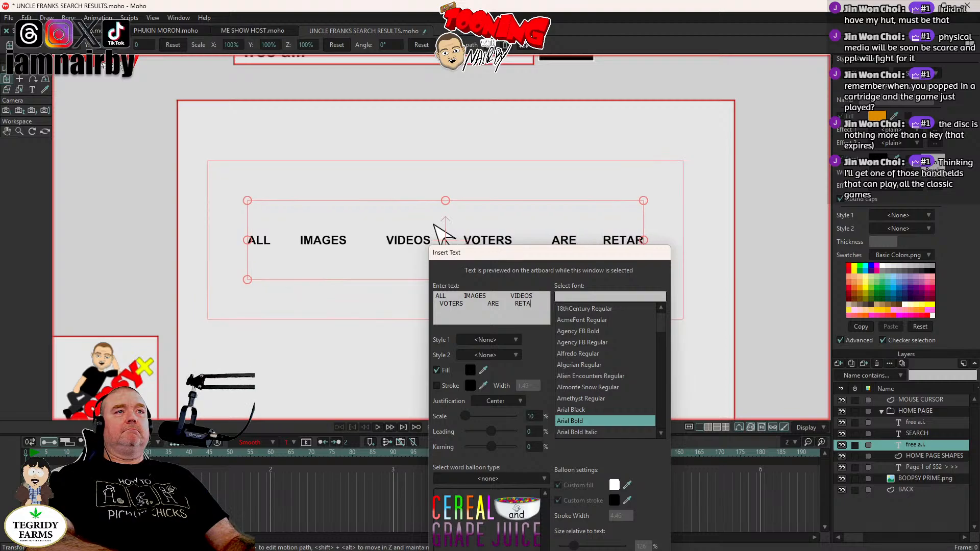
pyautogui.press('BackSpace')
pyautogui.write('MORONS')
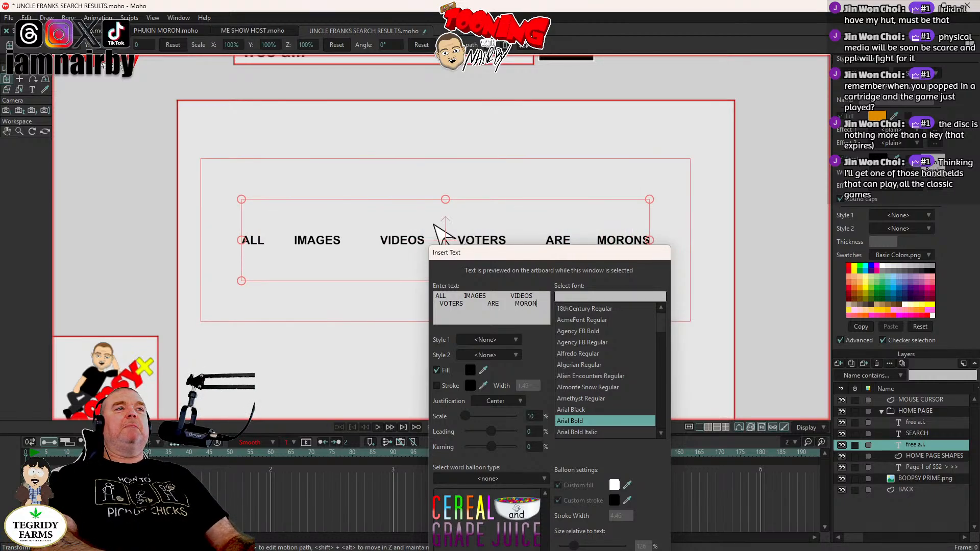
# Step: Delete "VOTERS", "ARE" and "MORONS" from the category row, keeping only ALL, IMAGES and VIDEOS
pyautogui.press('BackSpace')
pyautogui.press('BackSpace')
pyautogui.press('BackSpace')
pyautogui.press('BackSpace')
pyautogui.press('BackSpace')
pyautogui.press('BackSpace')
pyautogui.press('BackSpace')
pyautogui.press('BackSpace')
pyautogui.press('BackSpace')
pyautogui.press('BackSpace')
pyautogui.press('BackSpace')
pyautogui.press('BackSpace')
pyautogui.press('BackSpace')
pyautogui.press('BackSpace')
pyautogui.press('BackSpace')
pyautogui.press('BackSpace')
pyautogui.press('BackSpace')
pyautogui.press('BackSpace')
pyautogui.press('BackSpace')
pyautogui.press('BackSpace')
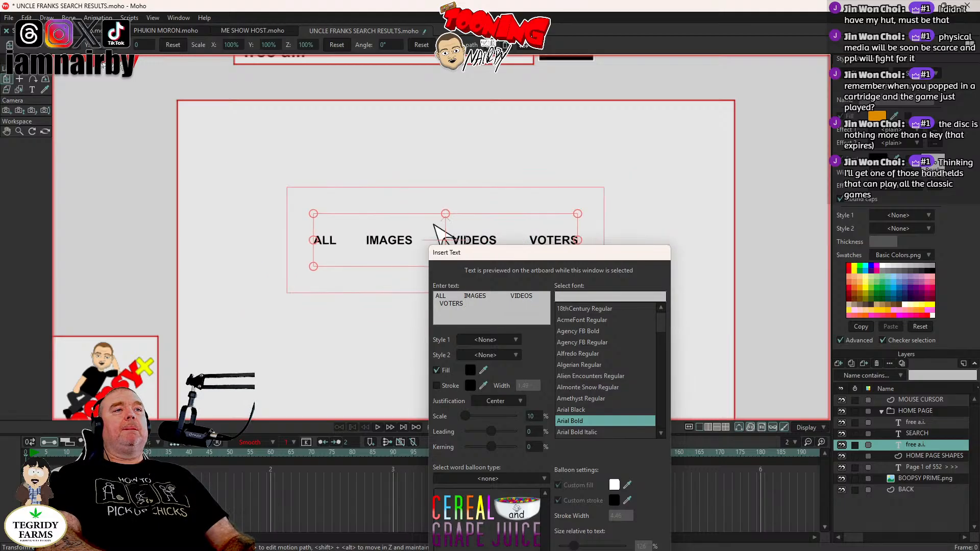
pyautogui.press('BackSpace')
pyautogui.press('BackSpace')
pyautogui.press('BackSpace')
pyautogui.press('BackSpace')
pyautogui.press('BackSpace')
pyautogui.press('BackSpace')
pyautogui.press('BackSpace')
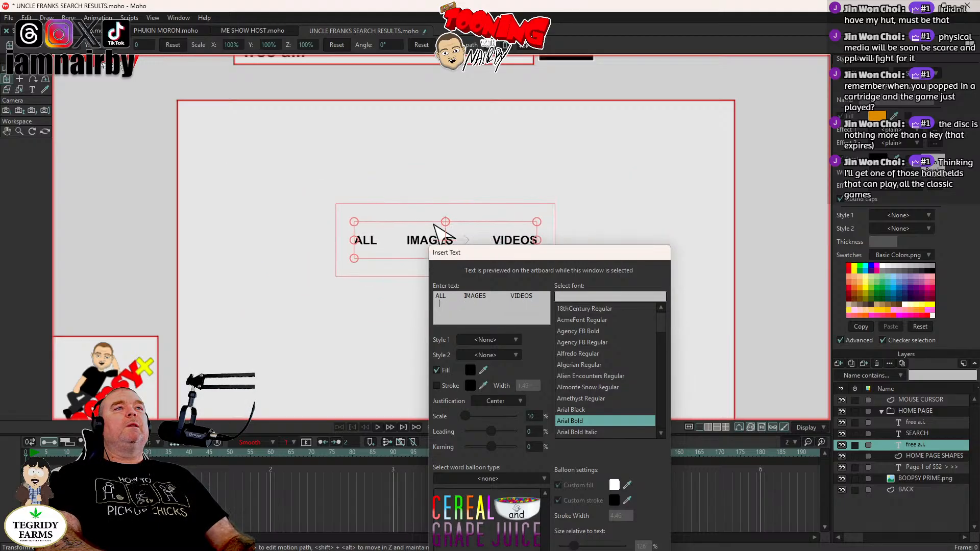
# Step: Try "WEED" as the fourth category after VIDEOS and remove it again
pyautogui.write('S')
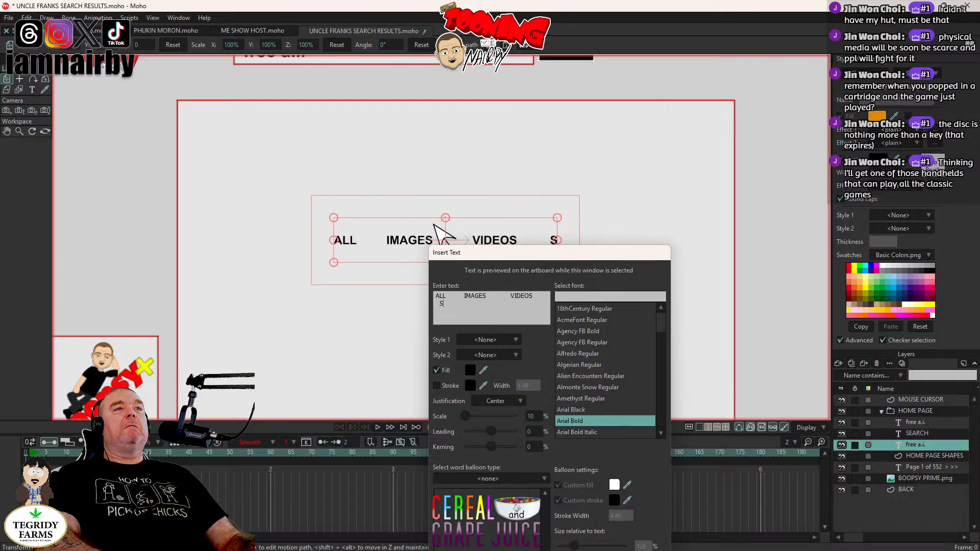
pyautogui.press('BackSpace')
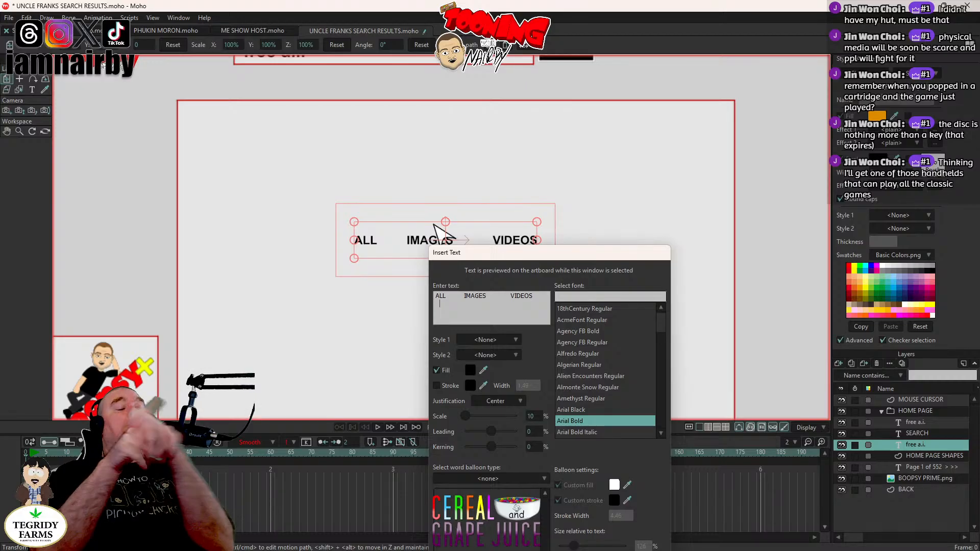
pyautogui.write('WEED')
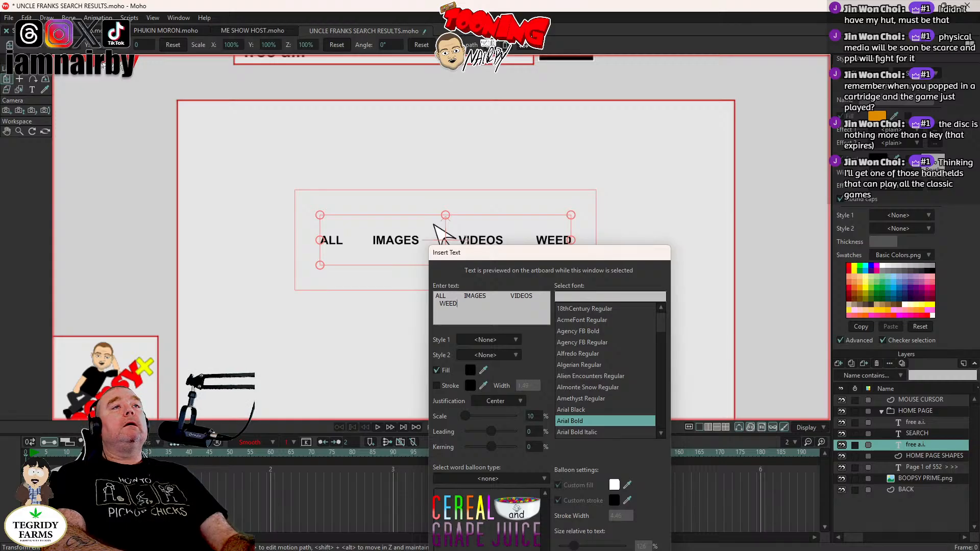
pyautogui.press('BackSpace')
pyautogui.press('BackSpace')
pyautogui.press('BackSpace')
pyautogui.press('BackSpace')
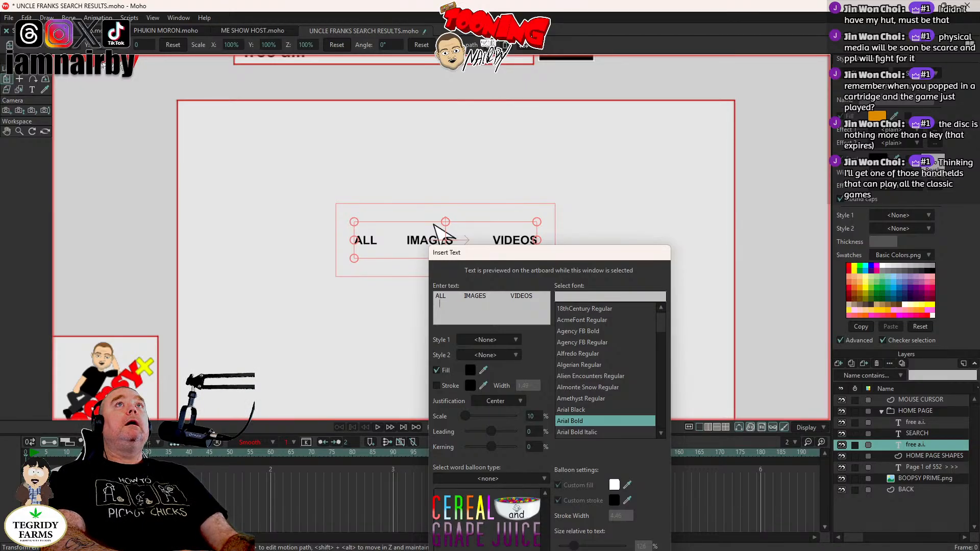
# Step: Try "SPAM" as the fourth category, and delete it along with most of the spacing after VIDEOS
pyautogui.write('SPAM')
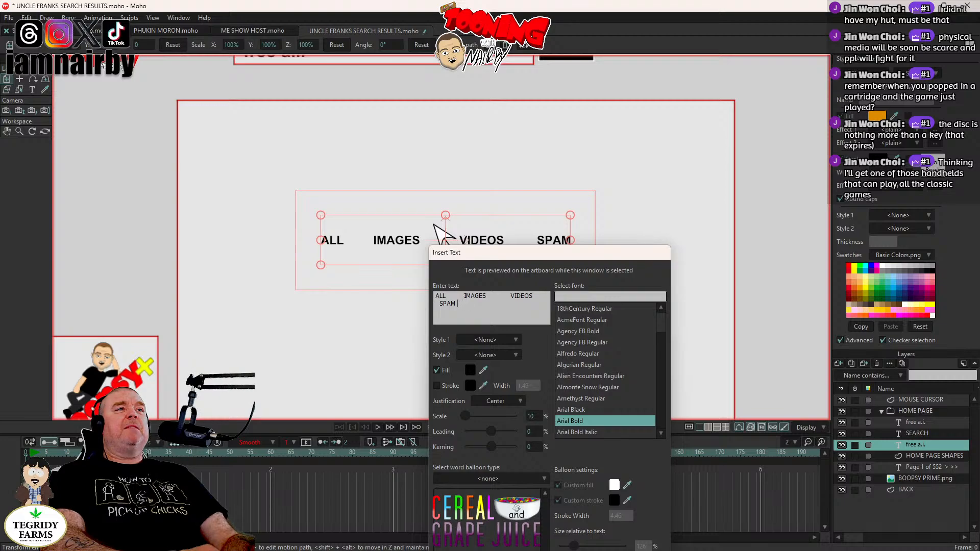
pyautogui.press('BackSpace')
pyautogui.press('BackSpace')
pyautogui.press('BackSpace')
pyautogui.press('BackSpace')
pyautogui.press('BackSpace')
pyautogui.press('BackSpace')
pyautogui.press('BackSpace')
pyautogui.press('BackSpace')
pyautogui.press('BackSpace')
pyautogui.press('BackSpace')
pyautogui.press('BackSpace')
pyautogui.press('BackSpace')
pyautogui.press('BackSpace')
pyautogui.press('BackSpace')
pyautogui.press('BackSpace')
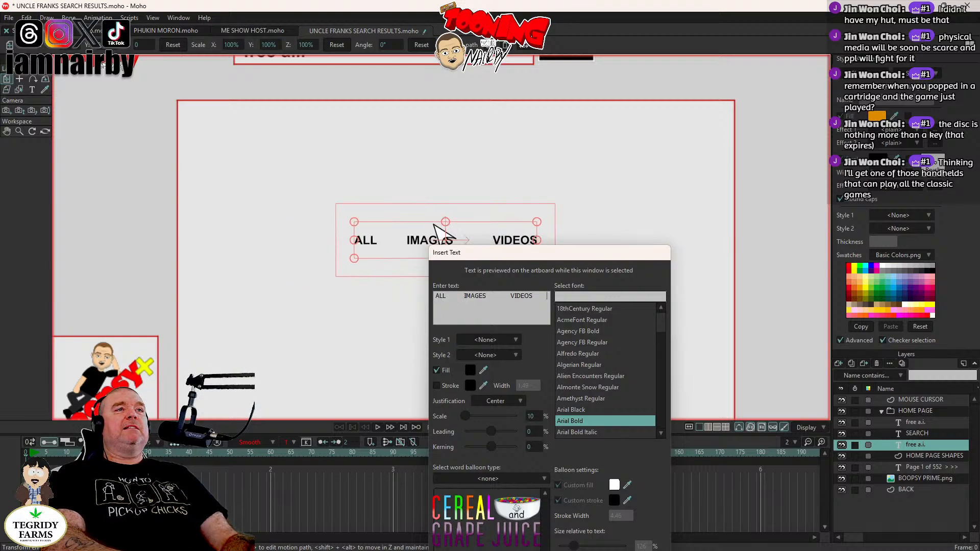
# Step: Remove the trailing spaces after VIDEOS, accept the category text and place the row just above the content box's left part
pyautogui.press('BackSpace')
pyautogui.press('BackSpace')
pyautogui.press('BackSpace')
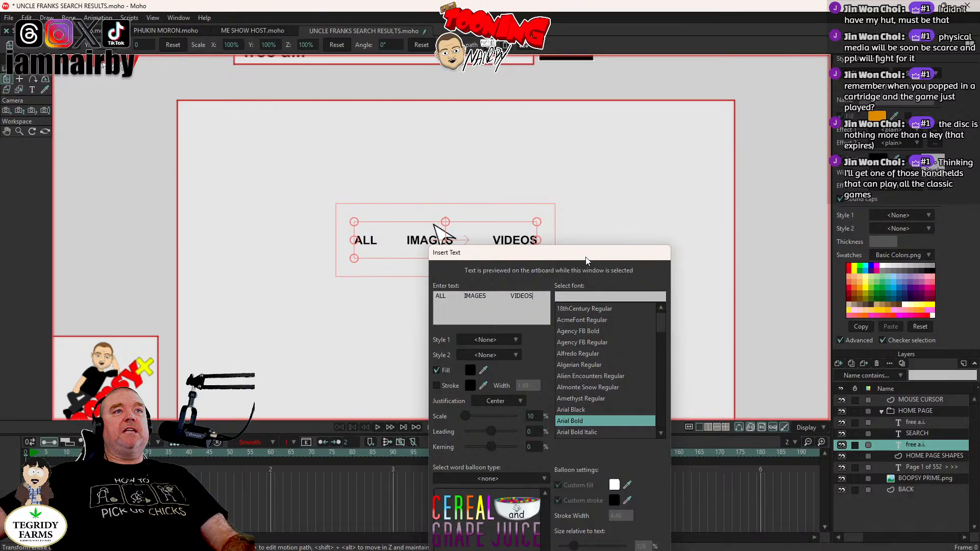
pyautogui.moveTo(586, 260); pyautogui.dragTo(513, 129)
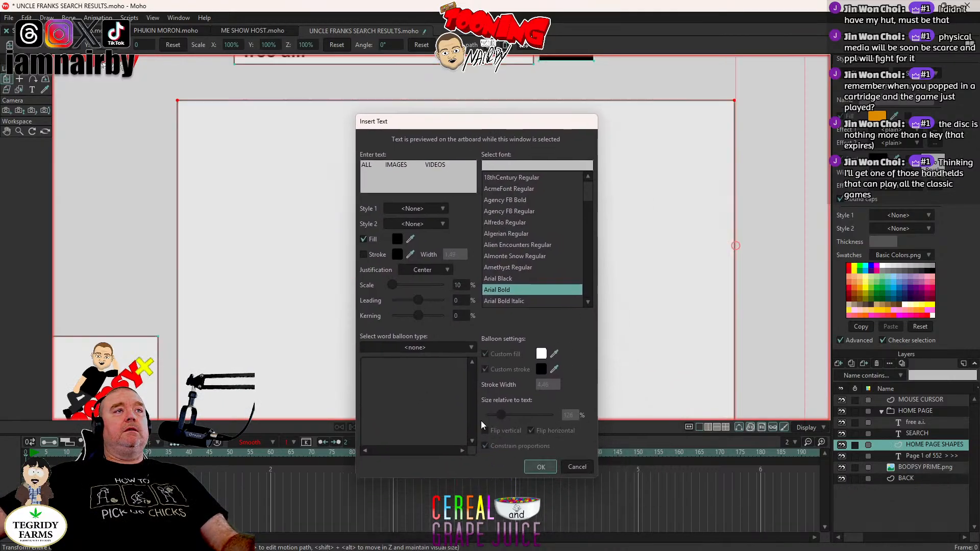
pyautogui.press('Return')
pyautogui.moveTo(453, 350); pyautogui.dragTo(297, 195)
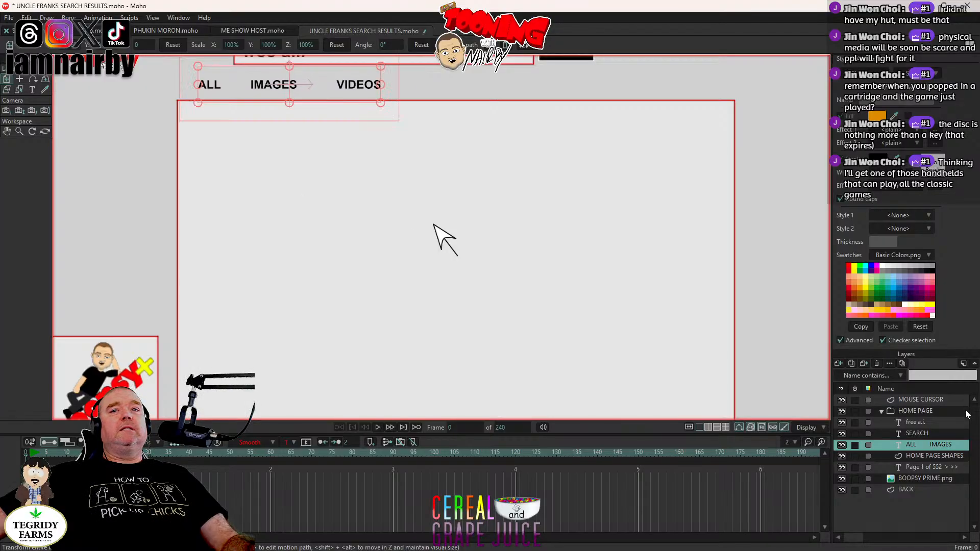
# Step: On the HOME PAGE SHAPES layer, draw a short line with black fill (000000) and place it as an underline beneath ALL
pyautogui.click(929, 454)
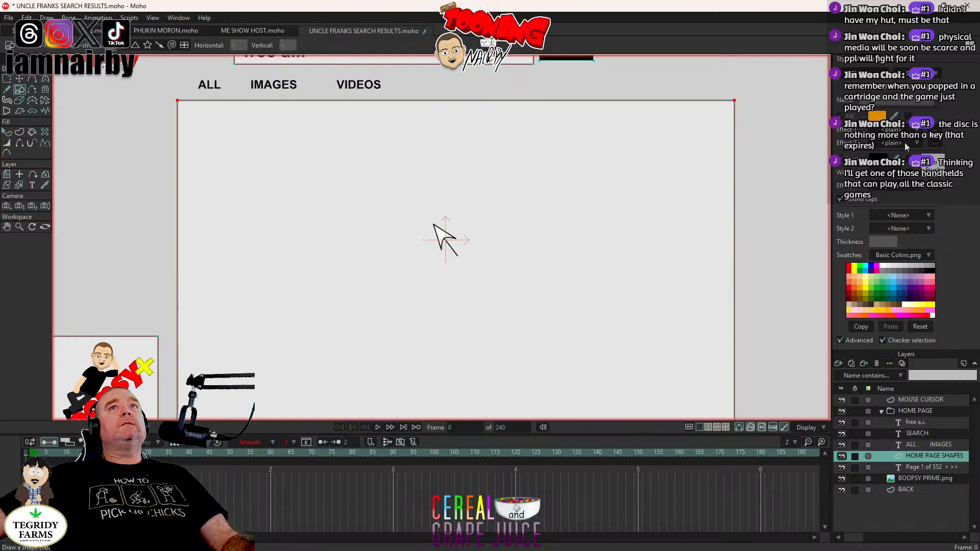
pyautogui.click(878, 116)
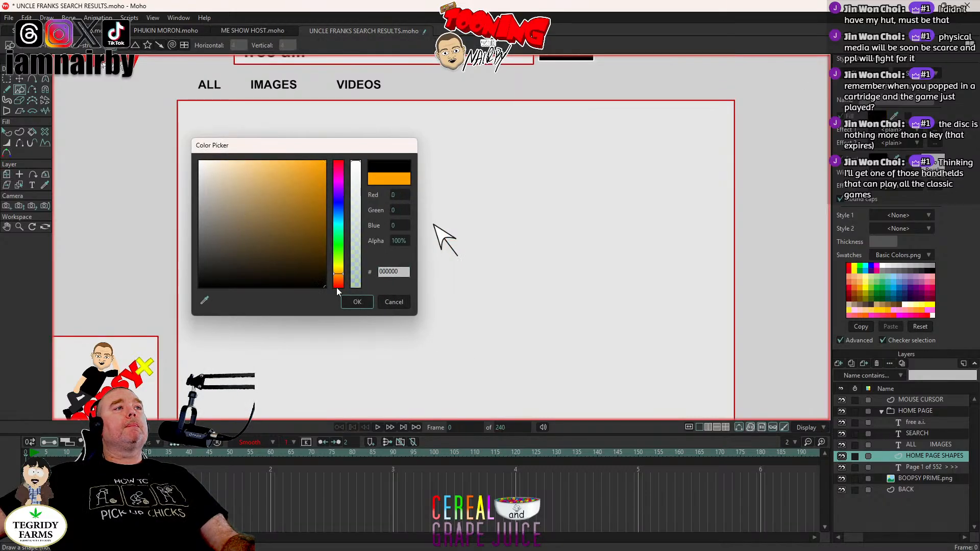
pyautogui.click(357, 302)
pyautogui.moveTo(98, 128)
pyautogui.mouseDown()
pyautogui.moveTo(117, 145)
pyautogui.moveTo(124, 130)
pyautogui.mouseUp()
pyautogui.click(19, 79)
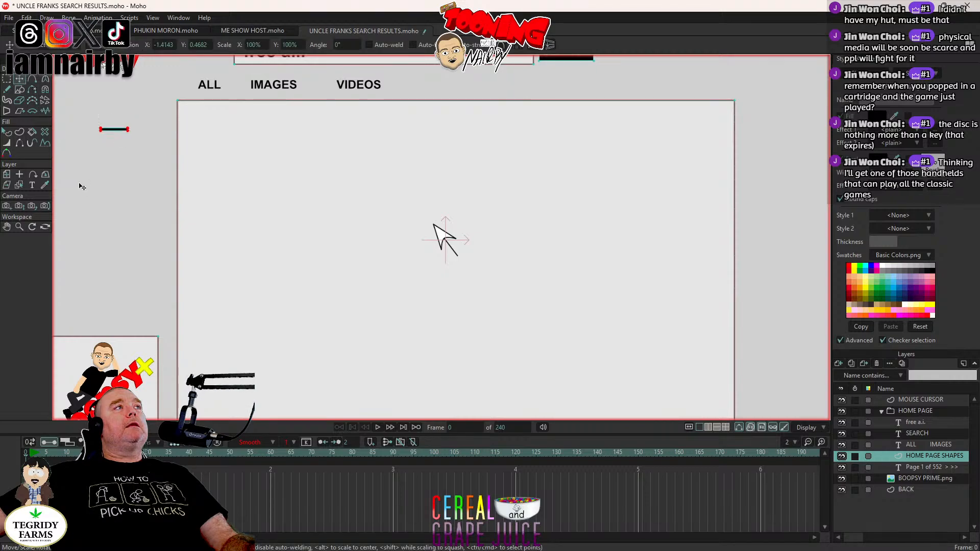
pyautogui.moveTo(81, 184); pyautogui.dragTo(172, 153)
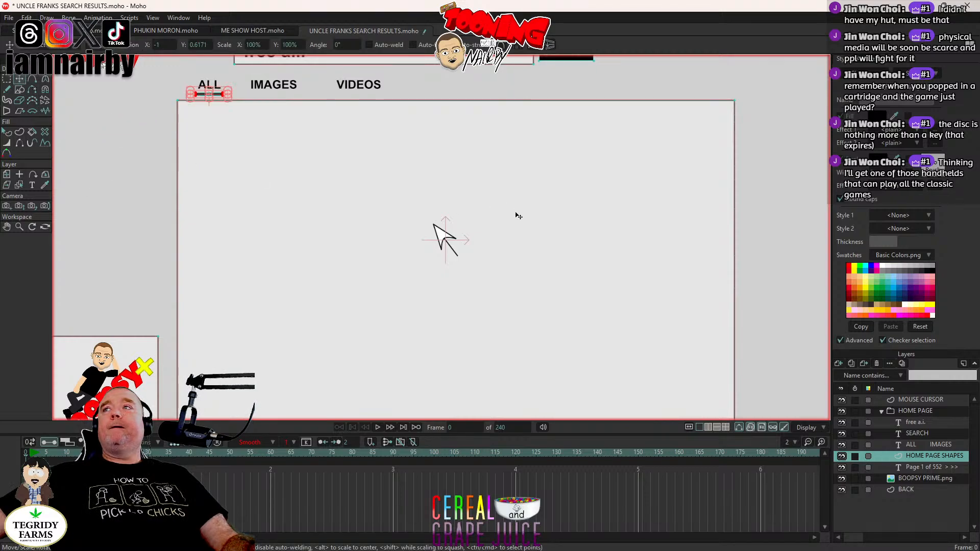
# Step: Start a new text layer above HOME PAGE SHAPES with the text "SPONSORED"
pyautogui.scroll(-2, 518, 216)
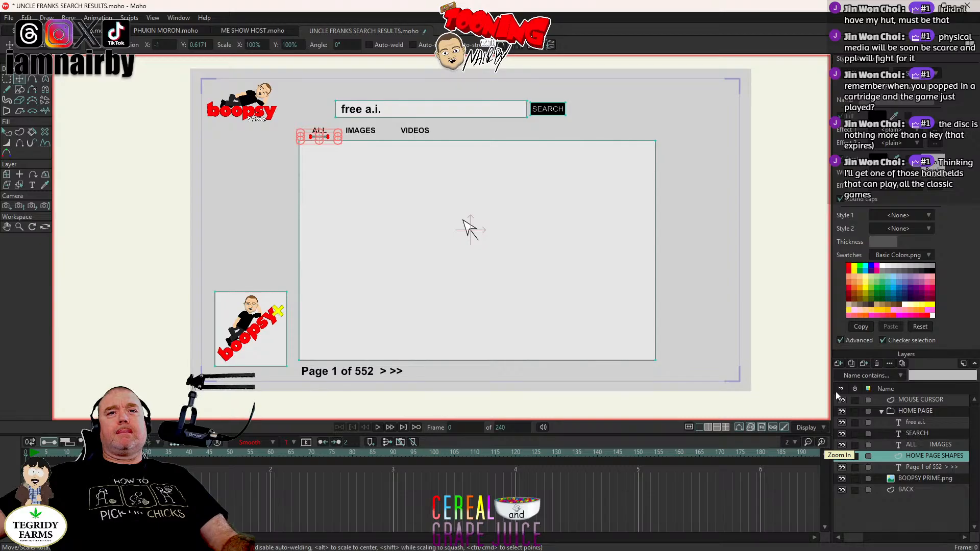
pyautogui.click(840, 364)
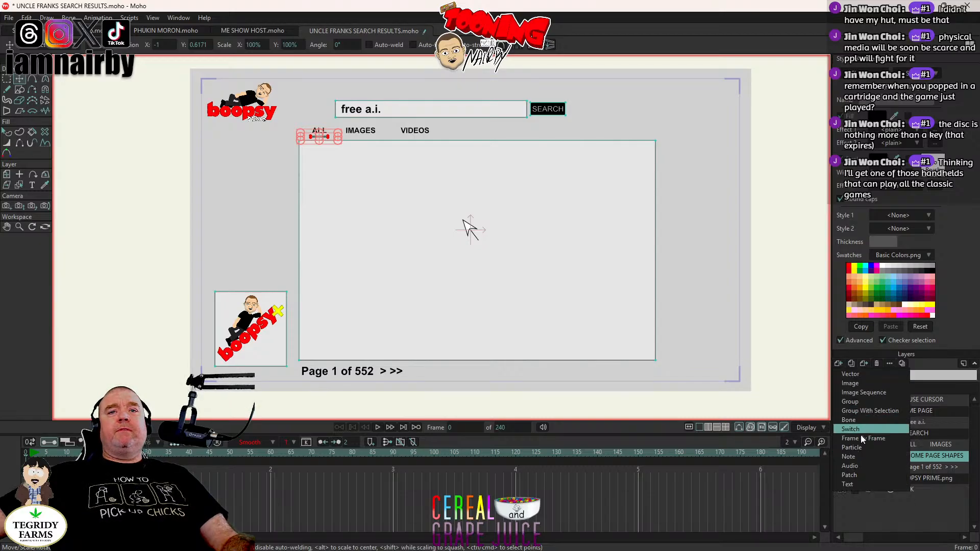
pyautogui.click(858, 482)
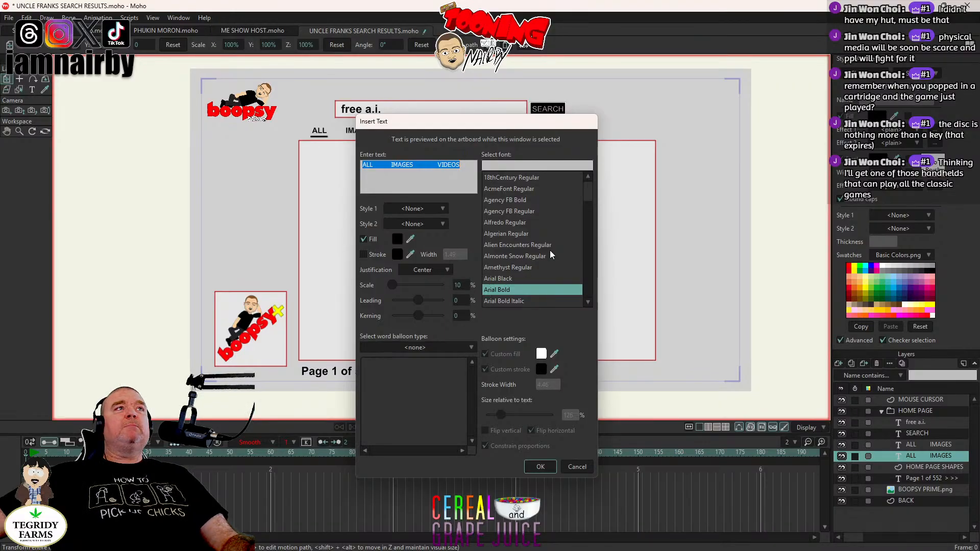
pyautogui.write('SPOJ')
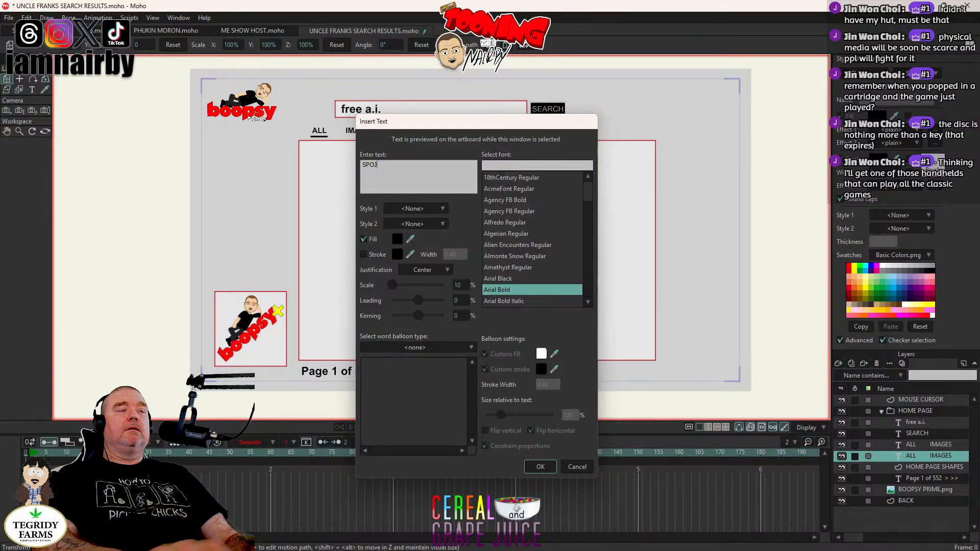
pyautogui.press('BackSpace')
pyautogui.write('NSORED')
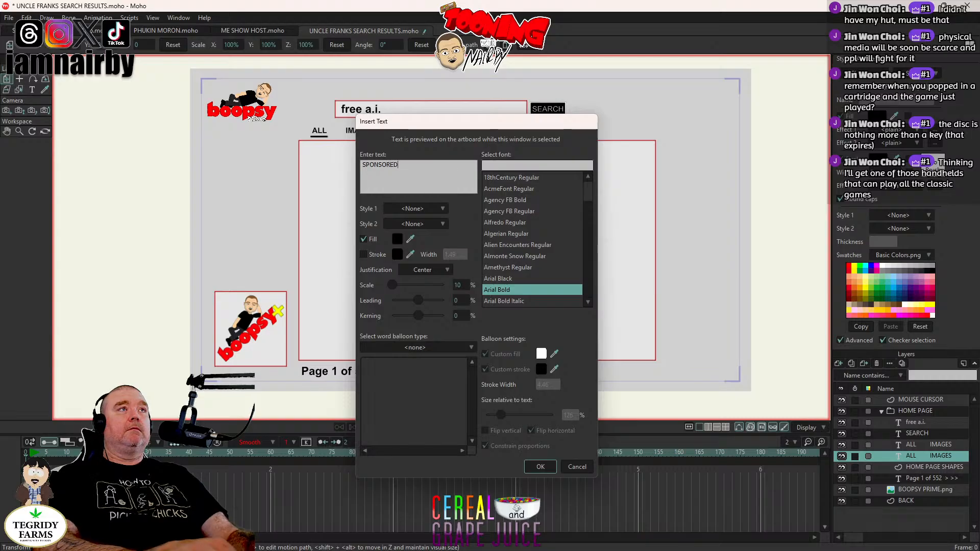
# Step: Give the SPONSORED text a stroke of width 1 and insert it
pyautogui.moveTo(462, 126); pyautogui.dragTo(624, 159)
pyautogui.click(525, 288)
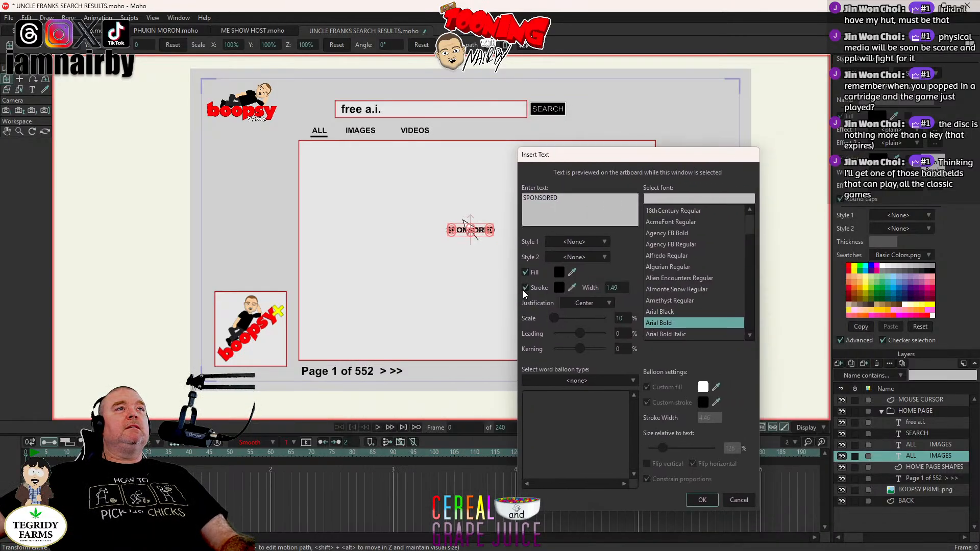
pyautogui.doubleClick(612, 287)
pyautogui.write('1')
pyautogui.press('Tab')
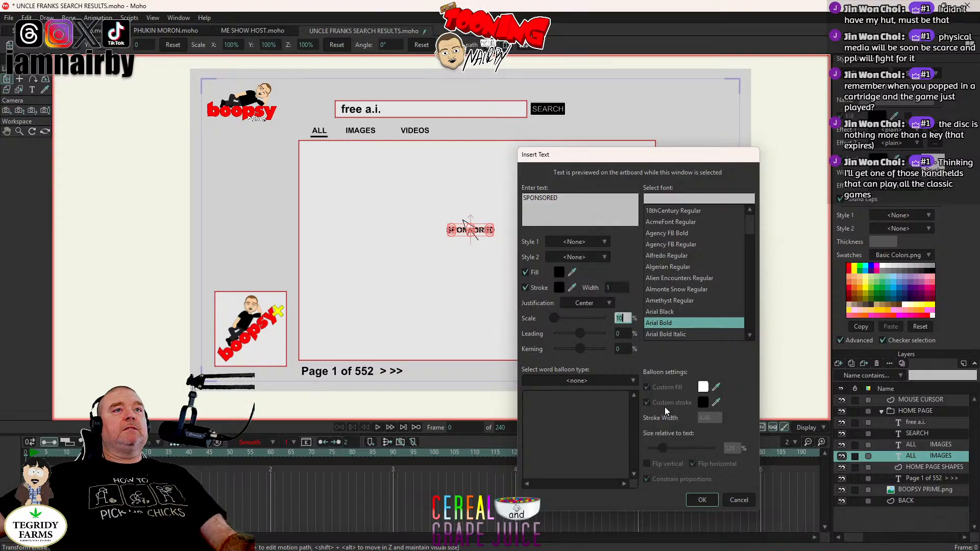
pyautogui.click(701, 500)
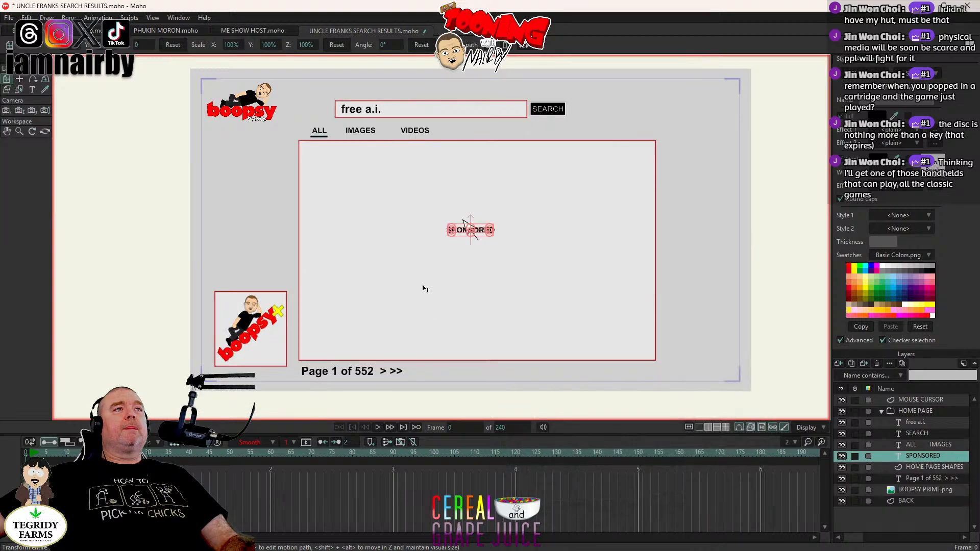
# Step: Scale the SPONSORED label to about 59.6% and place it in the content box's upper-left corner
pyautogui.moveTo(505, 295); pyautogui.dragTo(360, 220)
pyautogui.scroll(4, 358, 174)
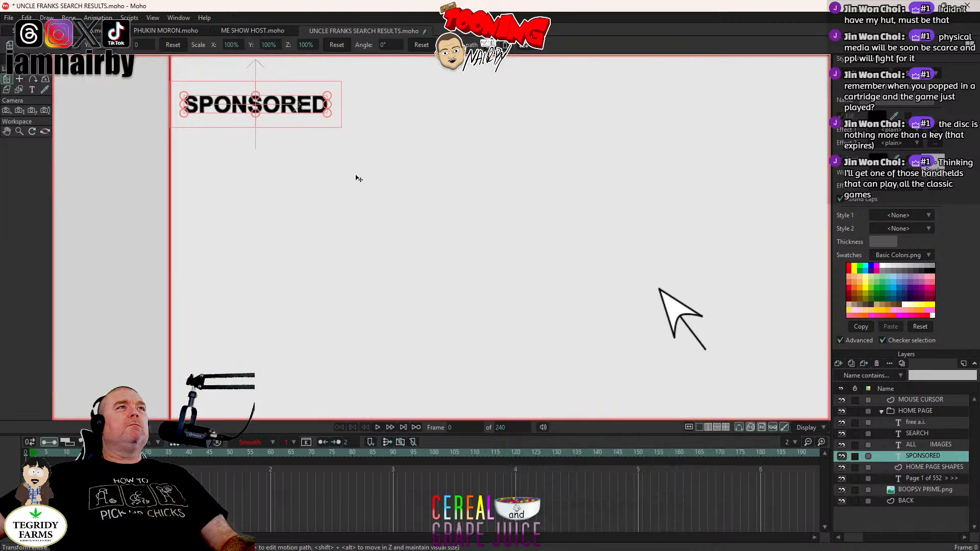
pyautogui.scroll(-4, 396, 220)
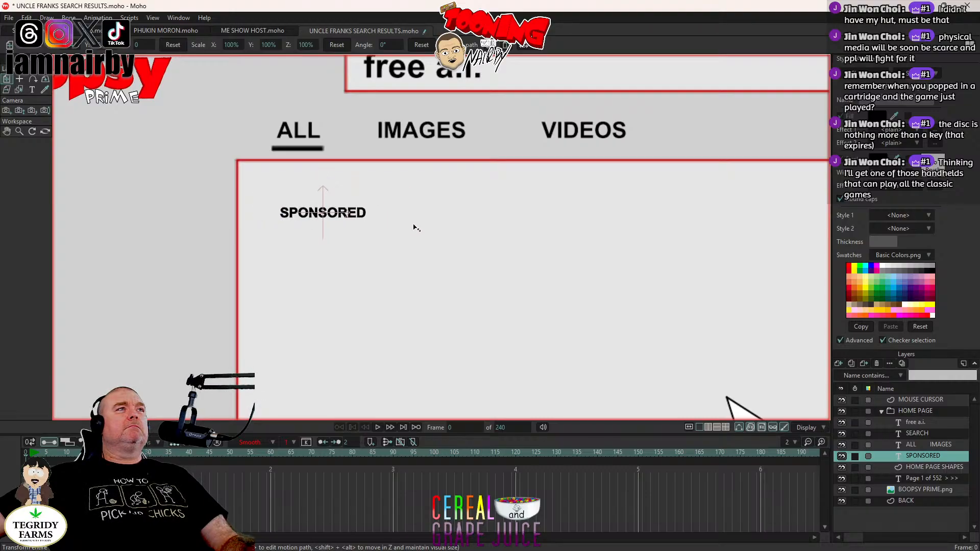
pyautogui.scroll(1, 459, 246)
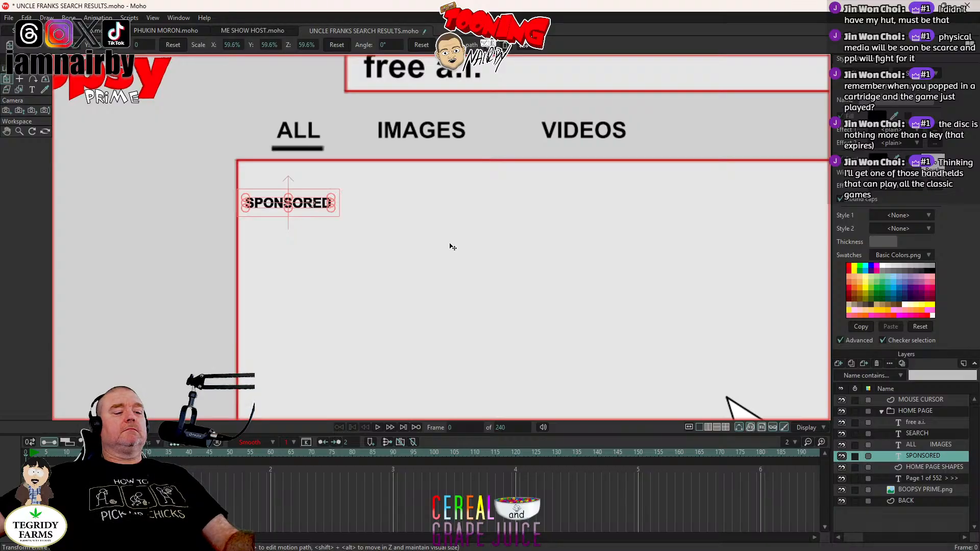
# Step: Preview a render of the frame, then nudge the SPONSORED label slightly right inside the content box
pyautogui.hotkey('ctrl', 'r')
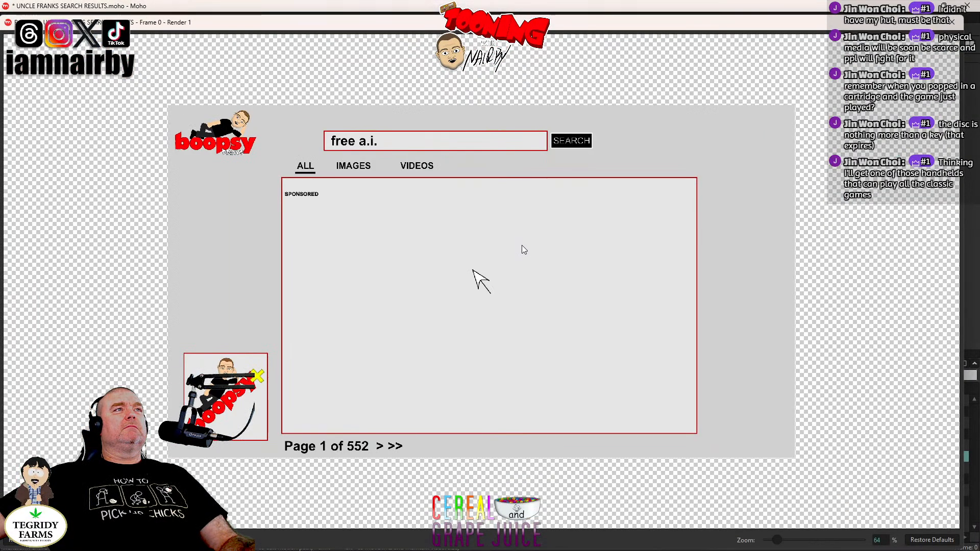
pyautogui.click(952, 21)
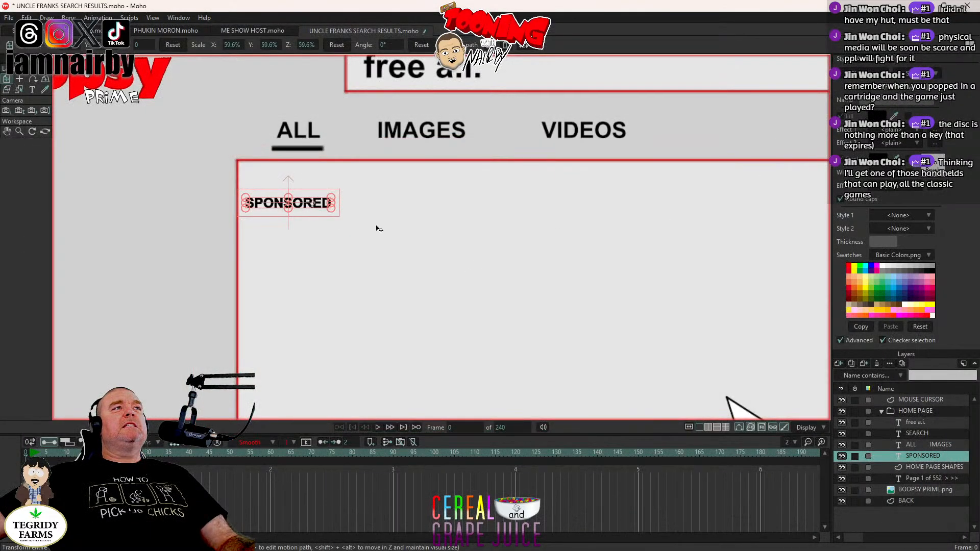
pyautogui.scroll(-3, 390, 225)
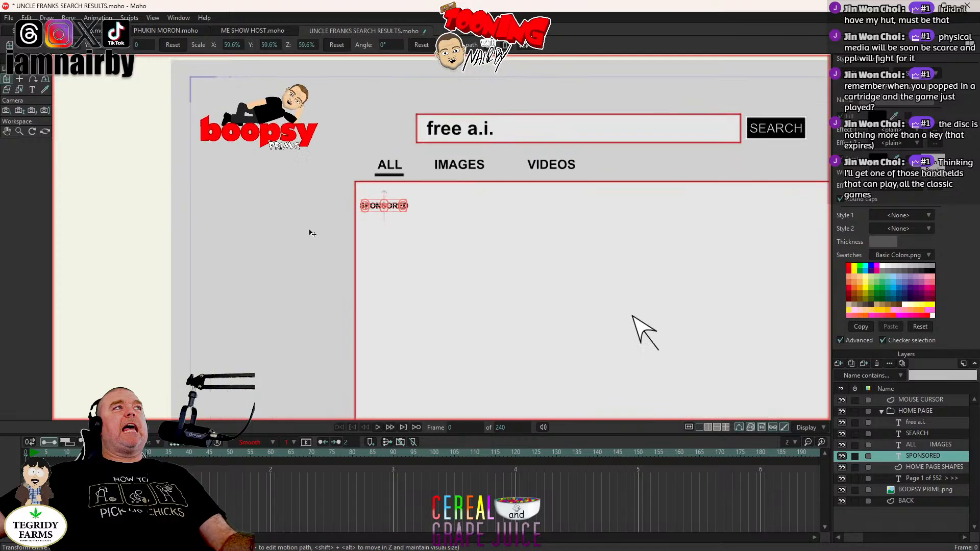
pyautogui.scroll(3, 312, 231)
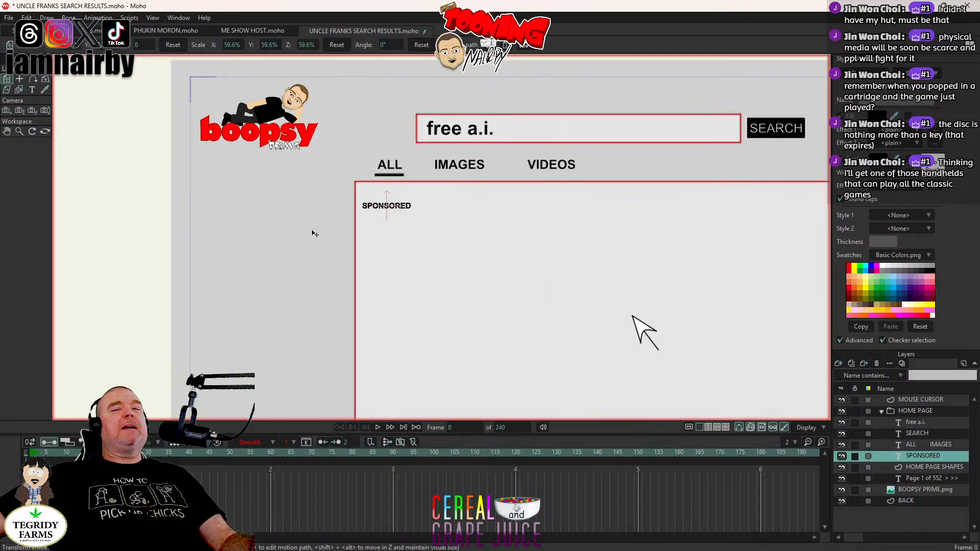
pyautogui.scroll(-3, 641, 220)
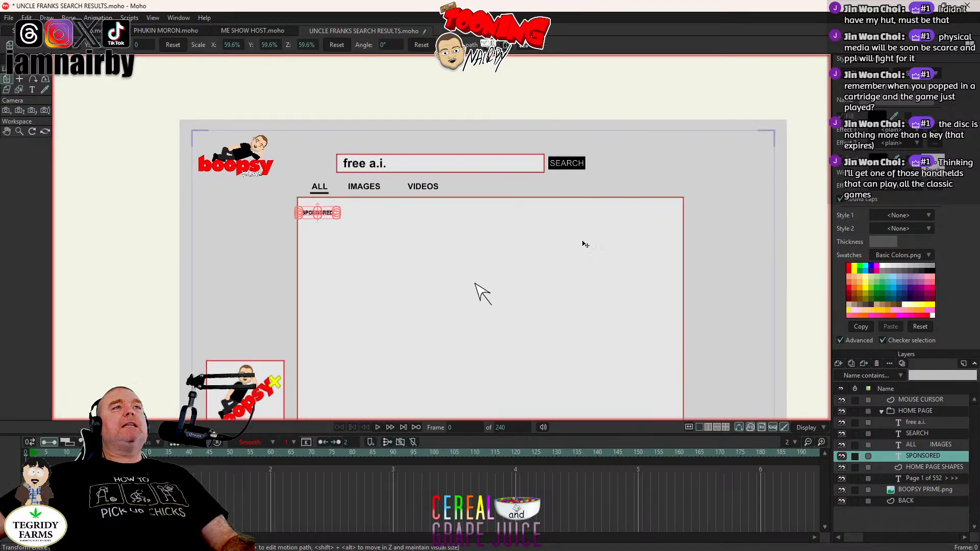
# Step: Start another text layer without a stroke, reading "Donkey & Elephant"
pyautogui.click(838, 364)
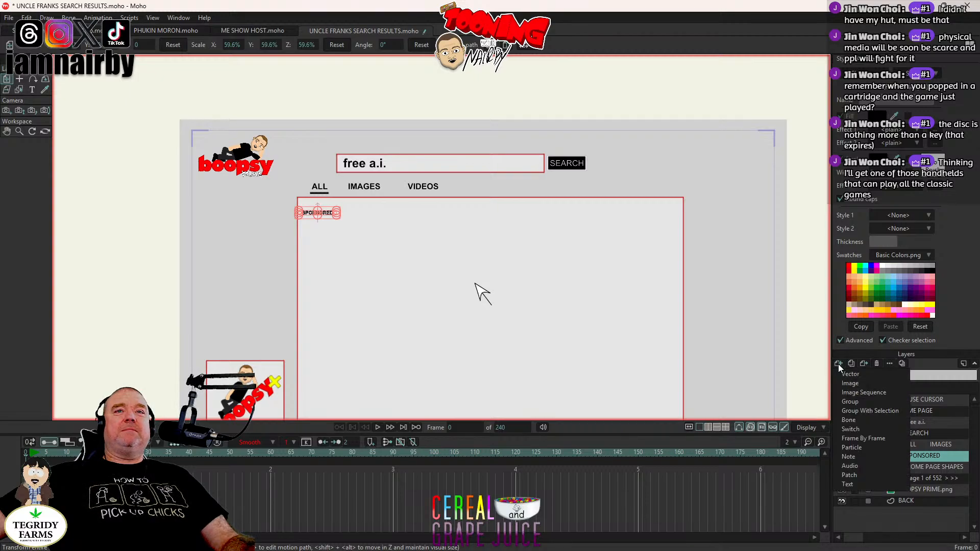
pyautogui.click(856, 486)
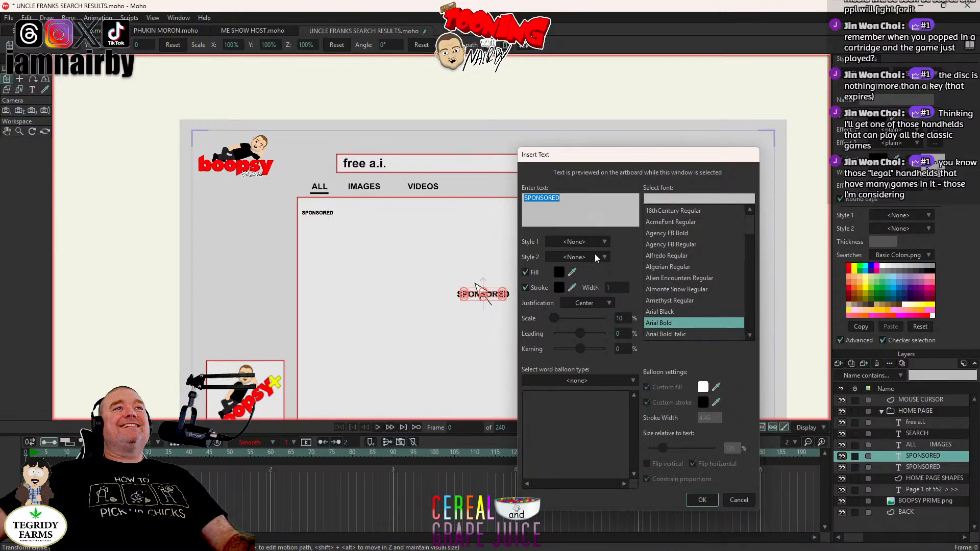
pyautogui.click(531, 289)
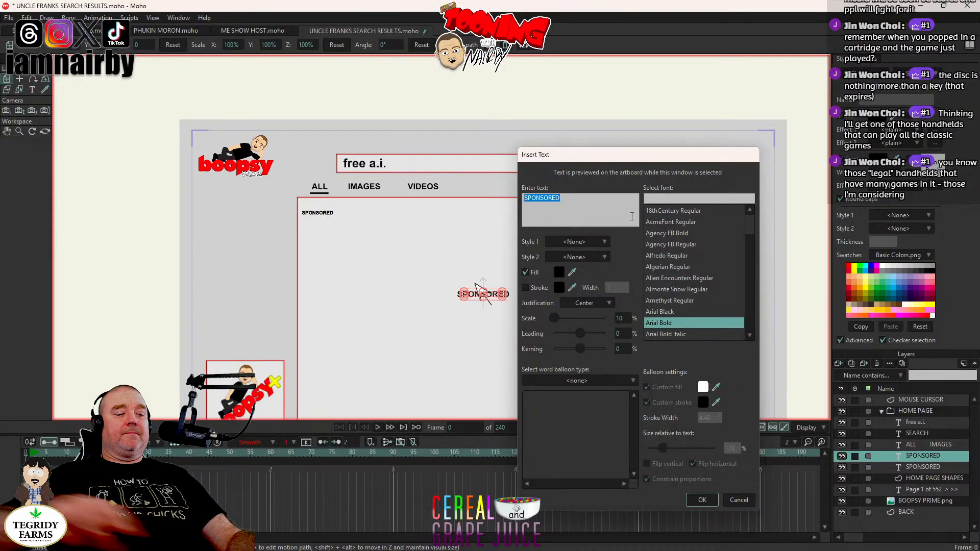
pyautogui.write('Donkey')
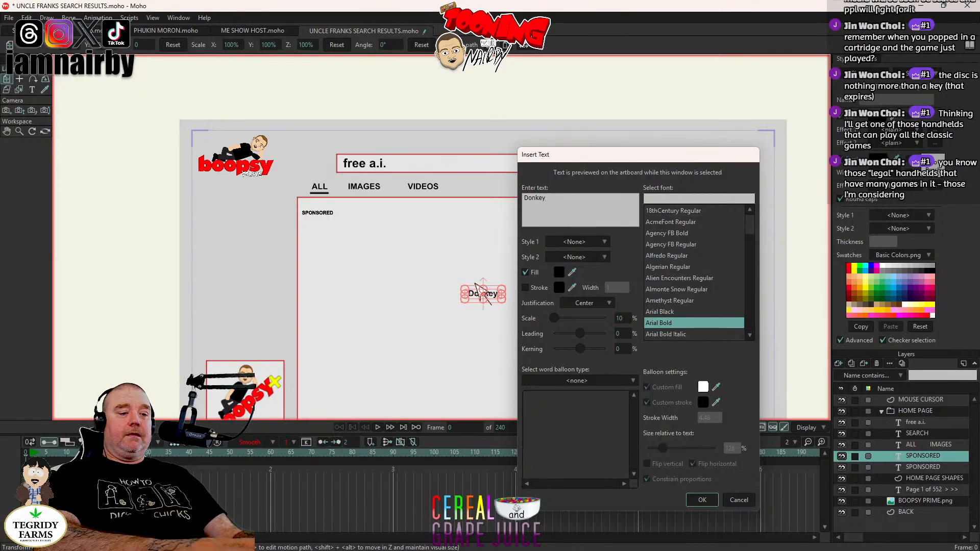
pyautogui.write(' & ')
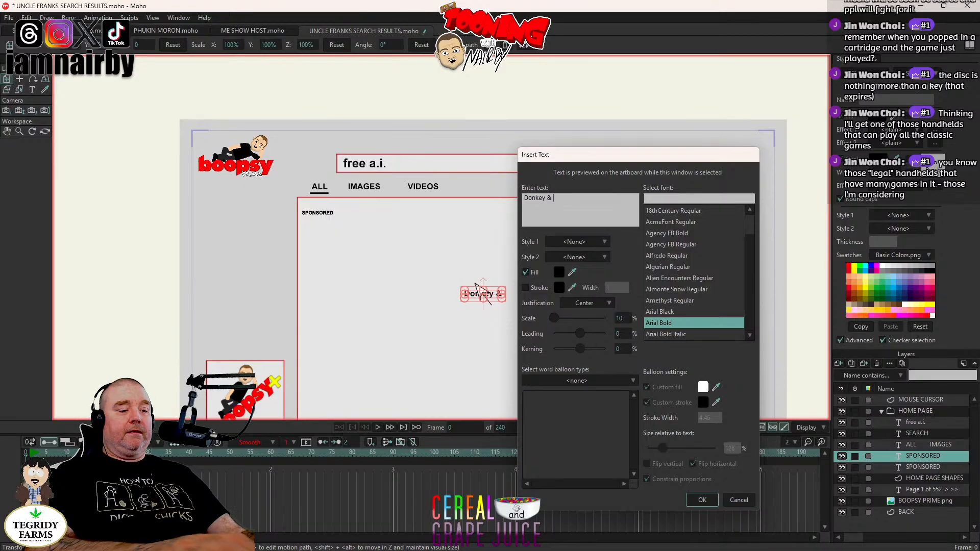
pyautogui.write('Ele')
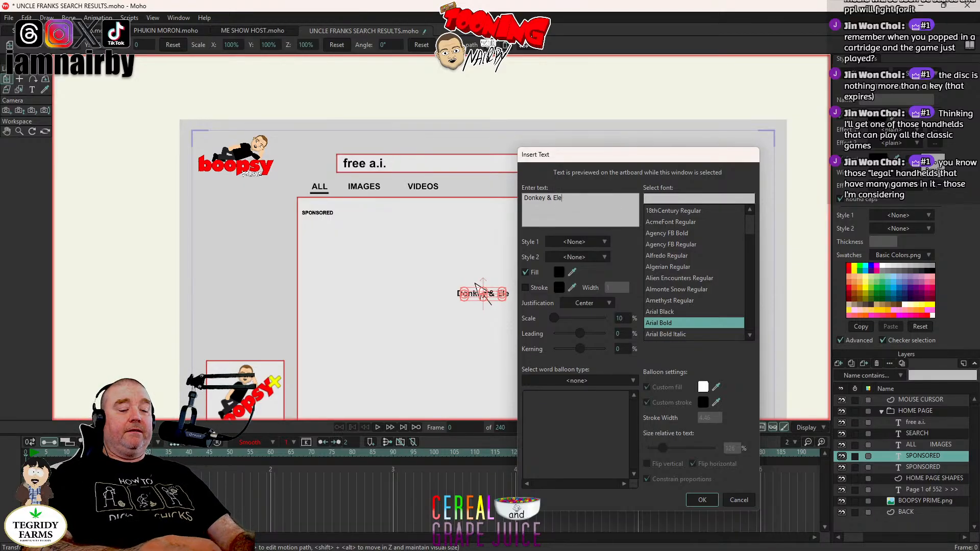
pyautogui.write('phant ')
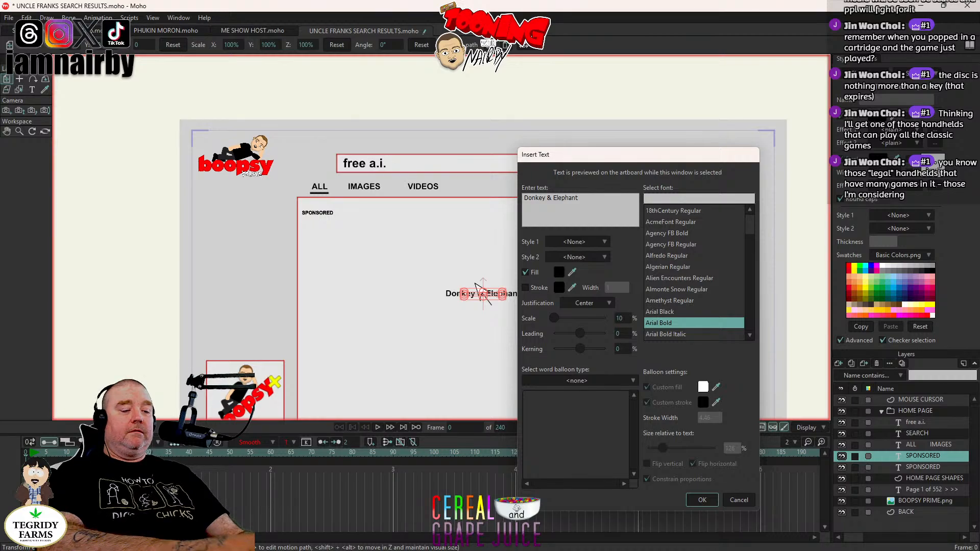
# Step: Try adding "FREE" after "Donkey & Elephant" and remove it again
pyautogui.write('FREE')
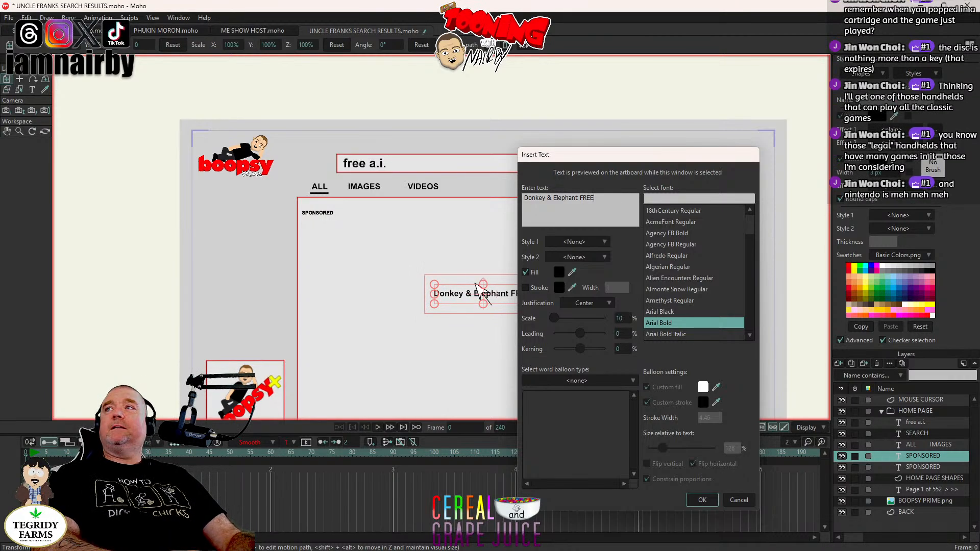
pyautogui.press('BackSpace')
pyautogui.press('BackSpace')
pyautogui.press('BackSpace')
pyautogui.press('BackSpace')
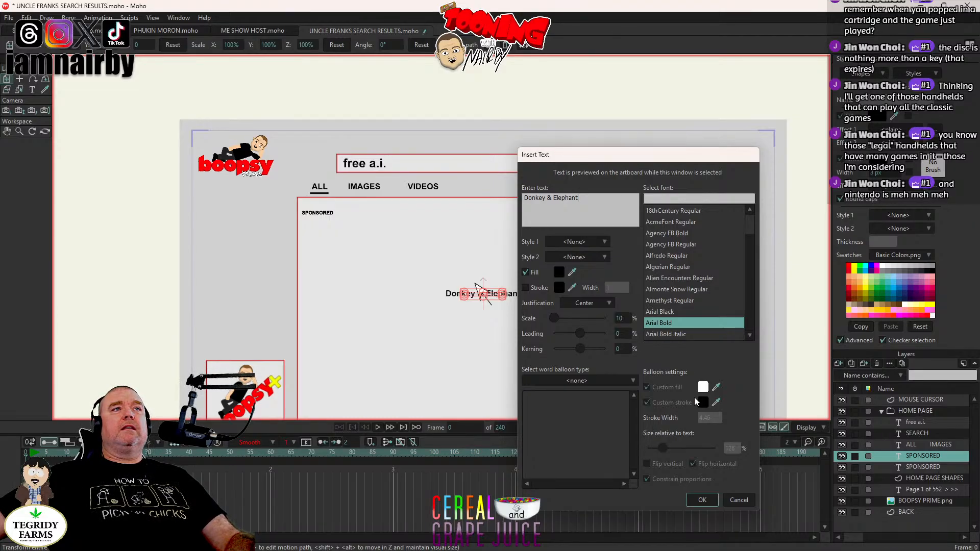
# Step: Insert the "Donkey & Elephant" text and place it just below the SPONSORED label, slightly indented
pyautogui.click(694, 502)
pyautogui.moveTo(453, 346); pyautogui.dragTo(372, 305)
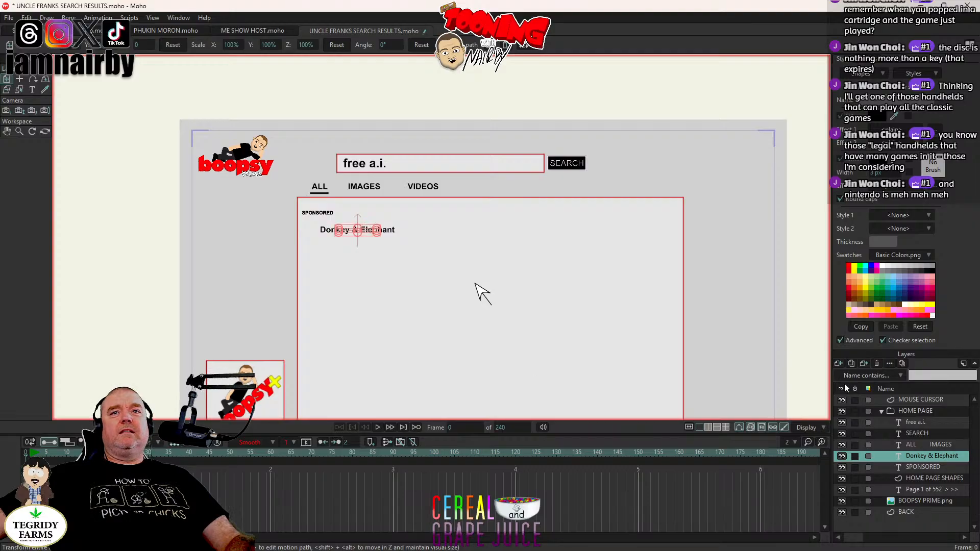
# Step: Start another text layer reading "Left and Right" in Arial Bold
pyautogui.click(841, 362)
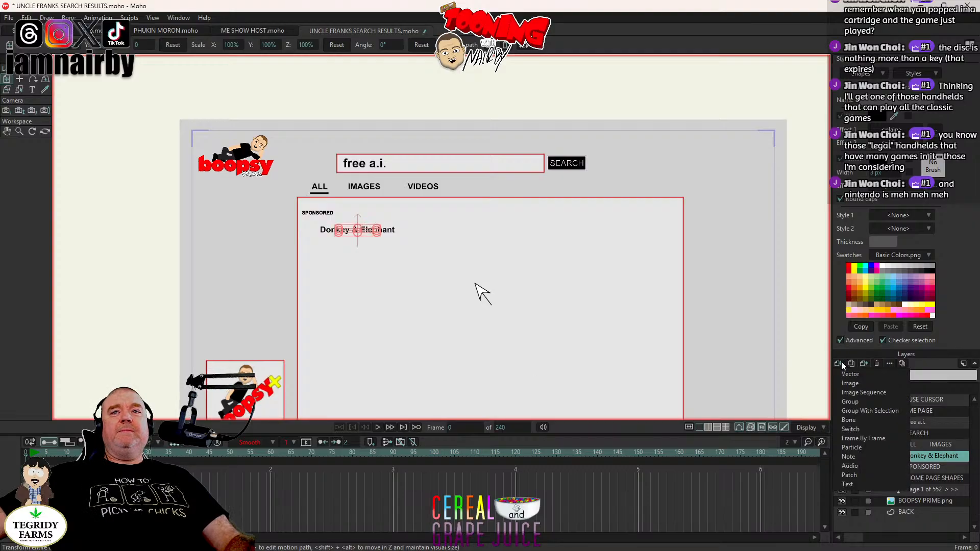
pyautogui.click(856, 482)
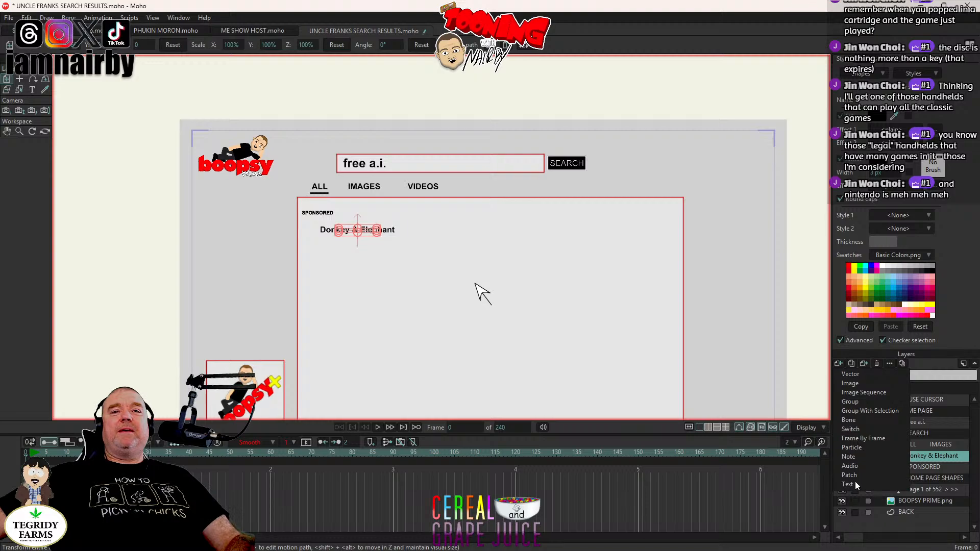
pyautogui.moveTo(633, 160); pyautogui.dragTo(303, 102)
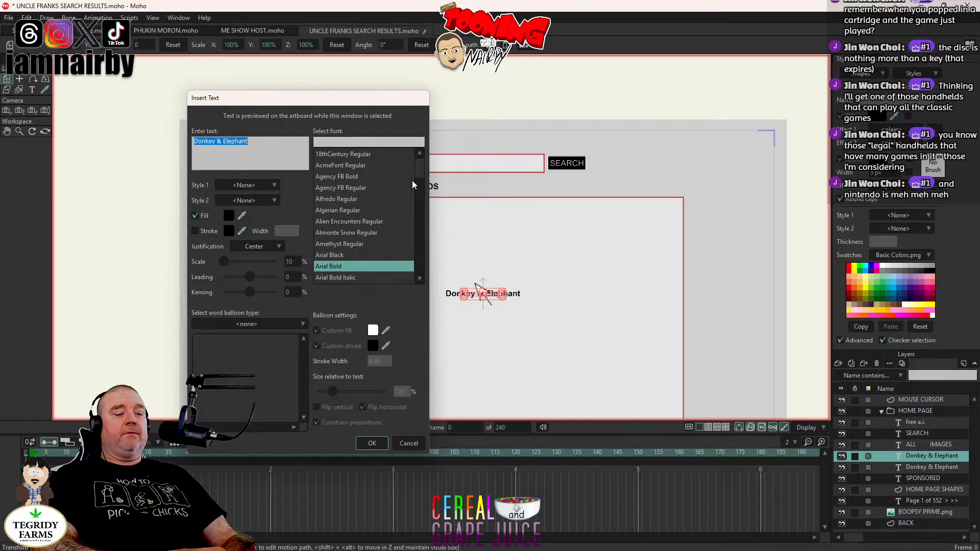
pyautogui.write('Left')
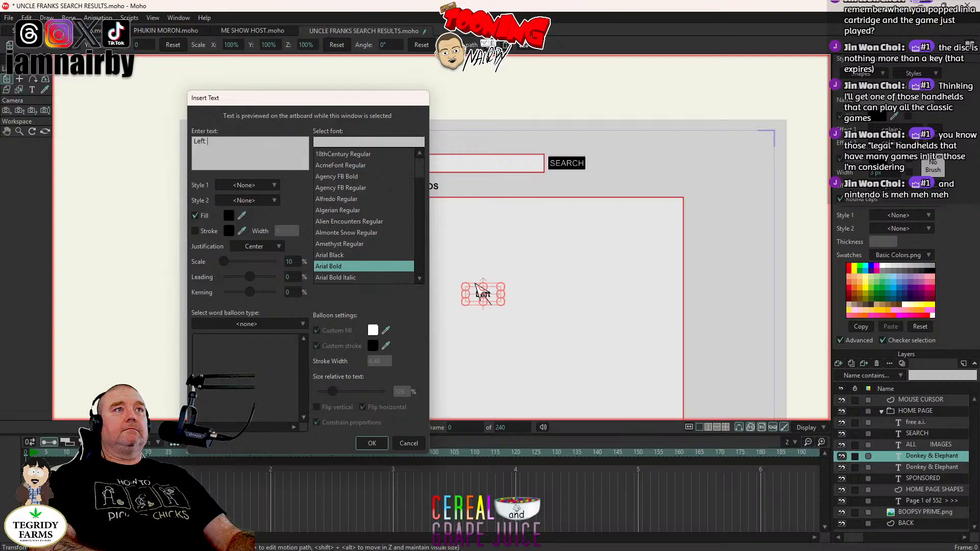
pyautogui.write('and Rght')
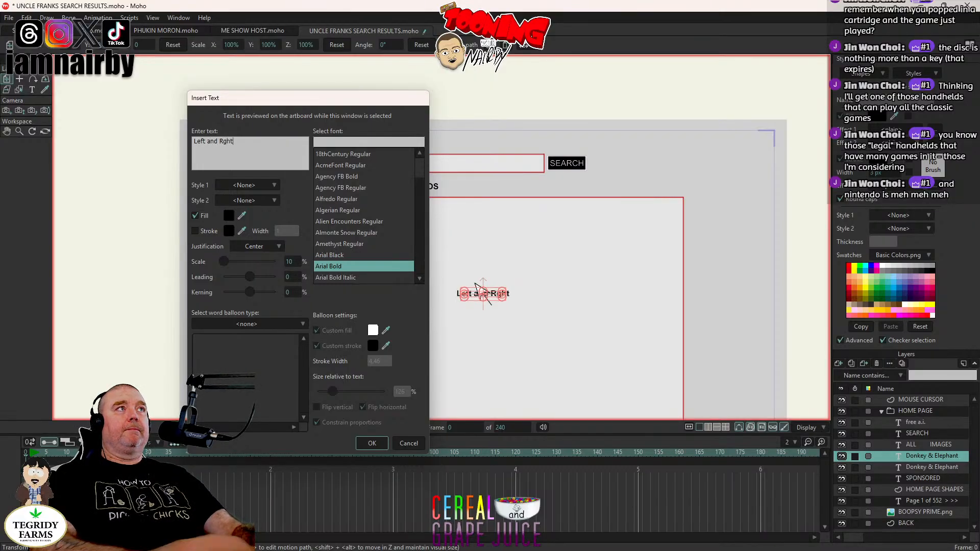
pyautogui.press('BackSpace')
pyautogui.press('BackSpace')
pyautogui.press('BackSpace')
pyautogui.write('ight')
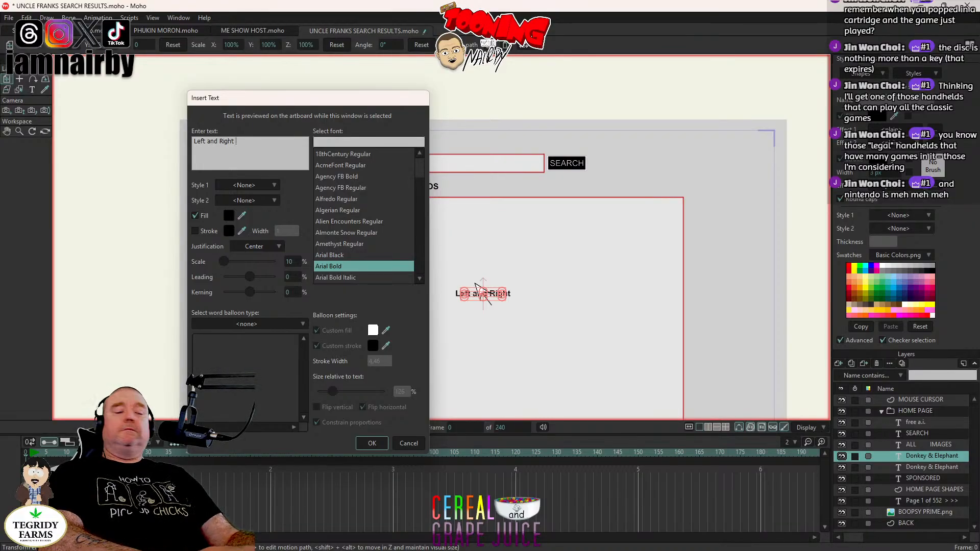
# Step: Extend the text with "FREE Derpy A.I. for Derps", insert it and align it directly under the "Donkey & Elephant" line
pyautogui.write('FREE')
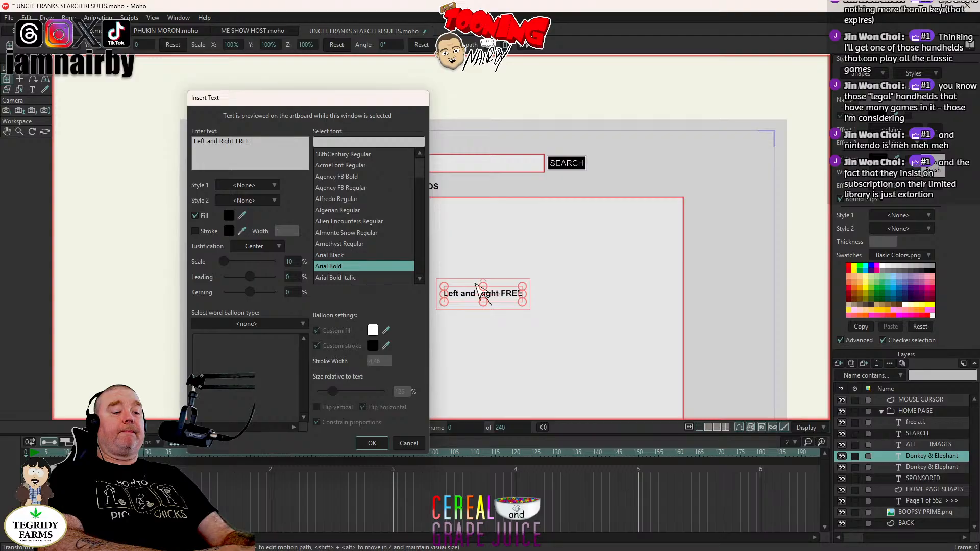
pyautogui.write('Derp')
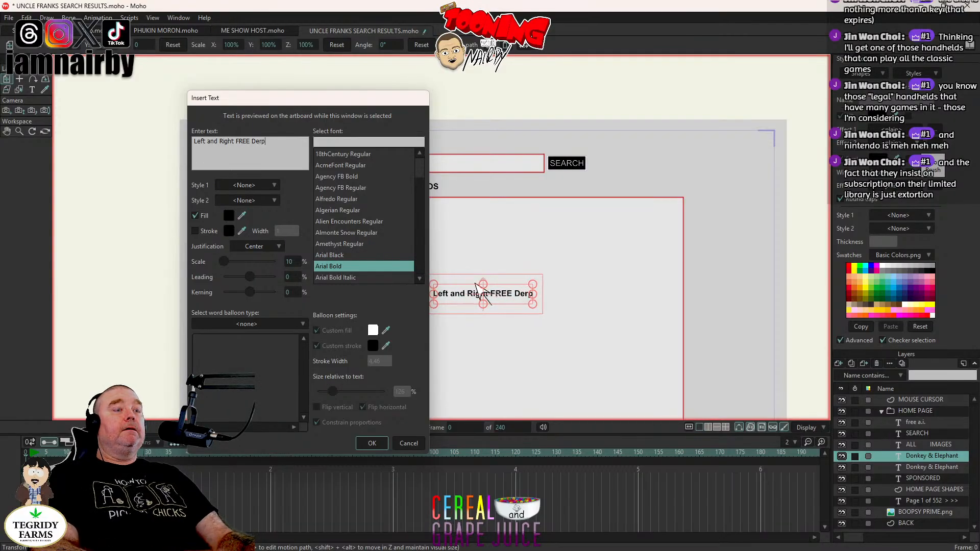
pyautogui.write('y A.I.')
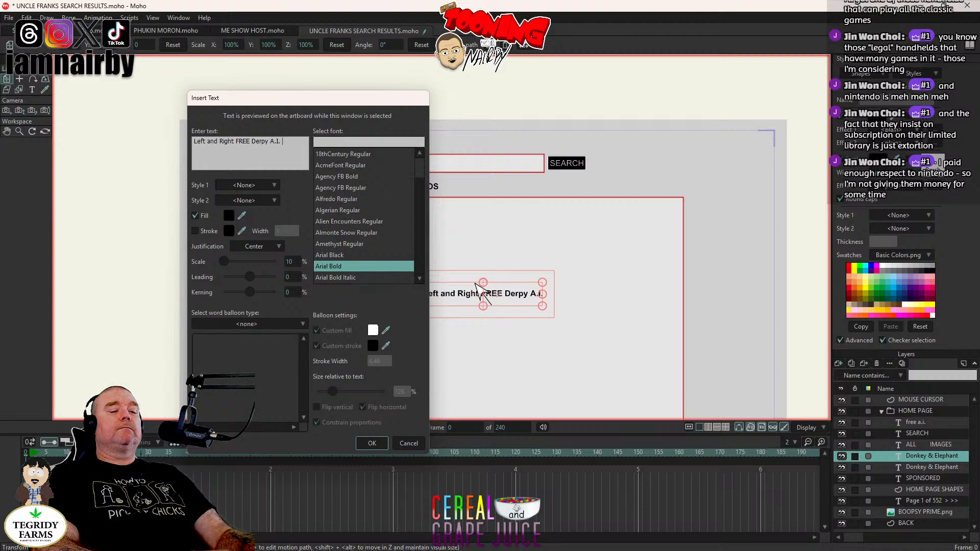
pyautogui.write('for')
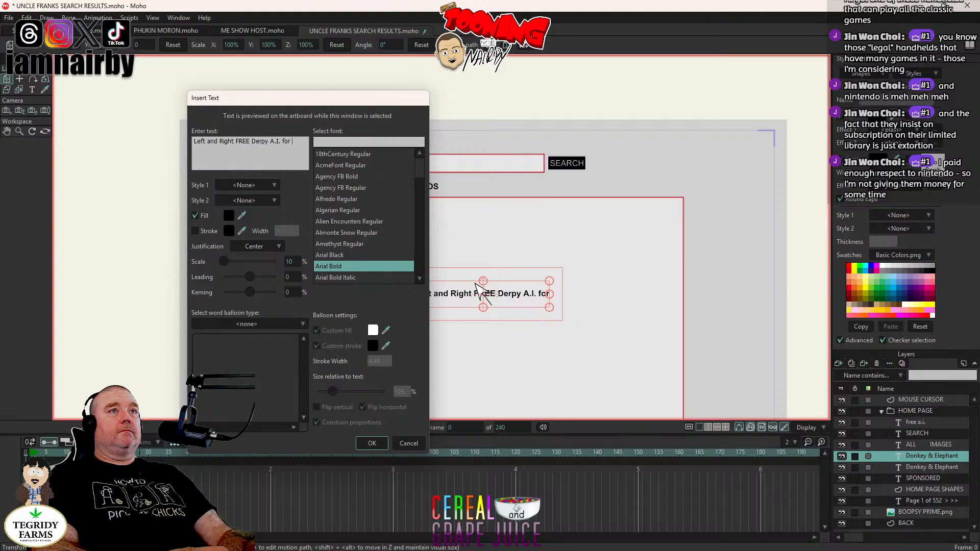
pyautogui.write(' Der')
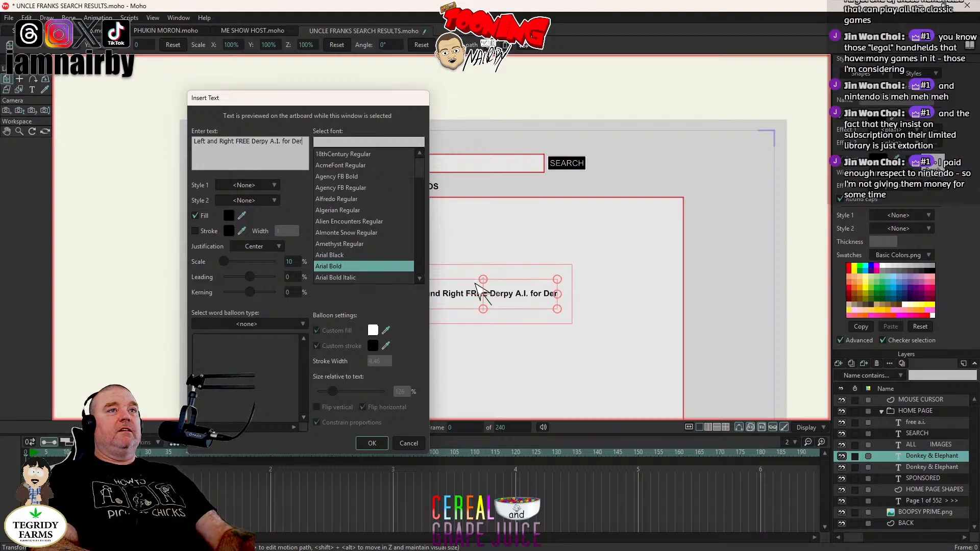
pyautogui.write('ps')
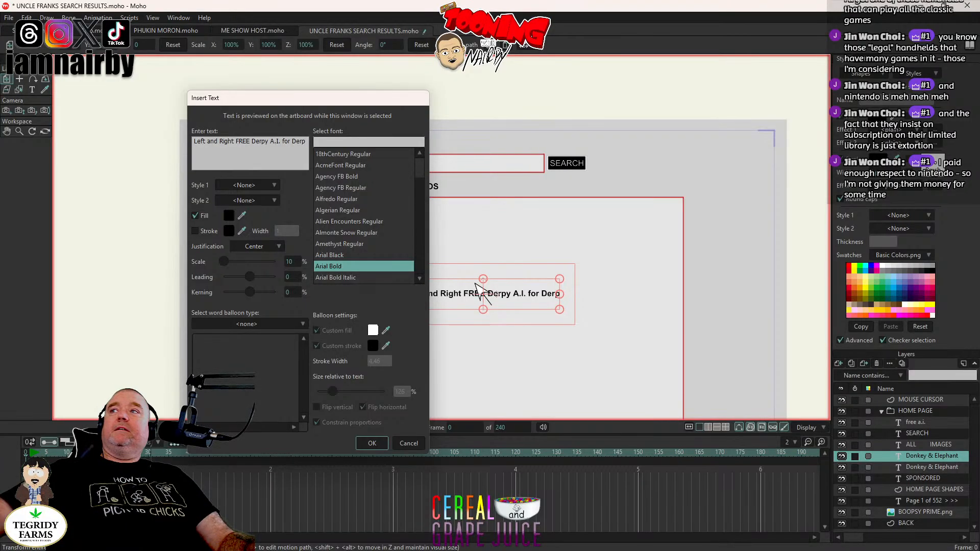
pyautogui.click(372, 444)
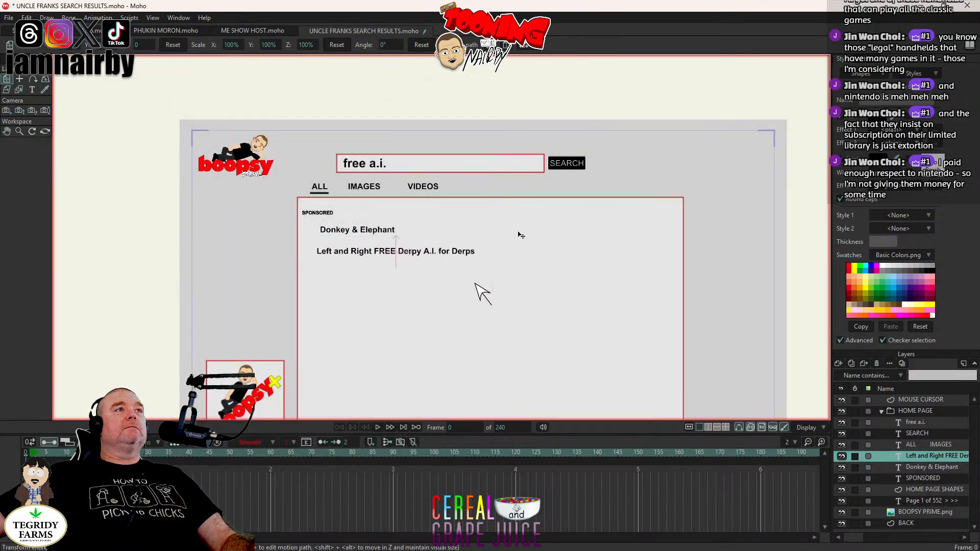
pyautogui.moveTo(521, 235); pyautogui.dragTo(525, 226)
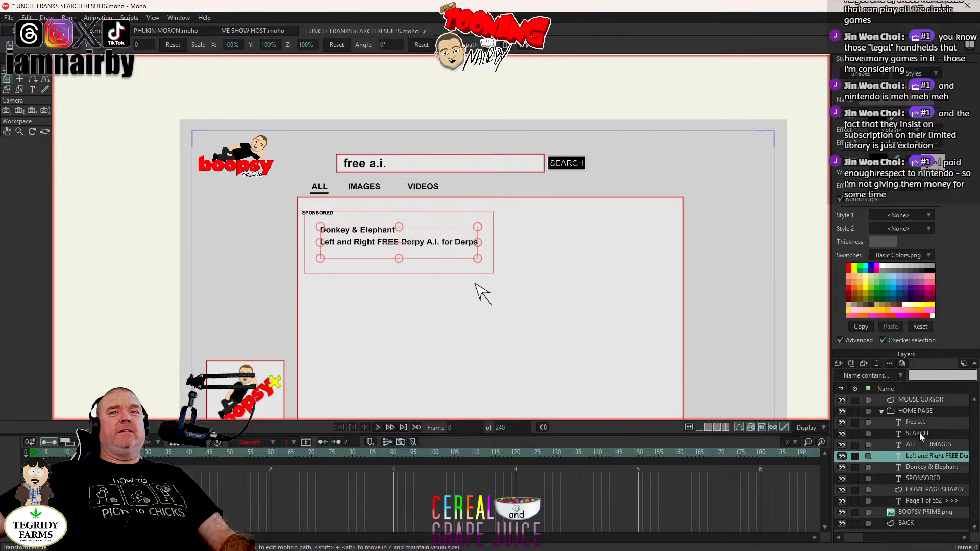
# Step: Change the wording of the line below "Donkey & Elephant" to "Left and Right A.I."
pyautogui.doubleClick(936, 456)
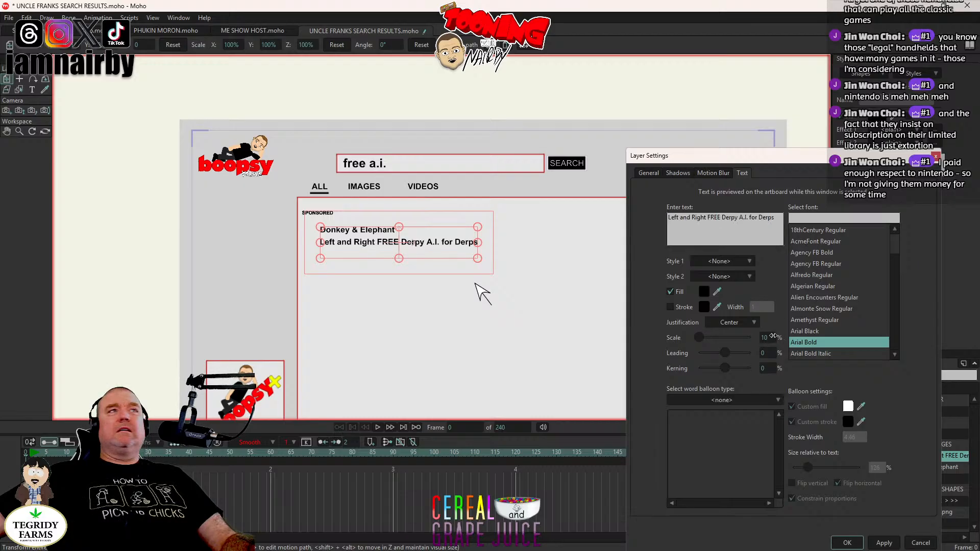
pyautogui.click(781, 218)
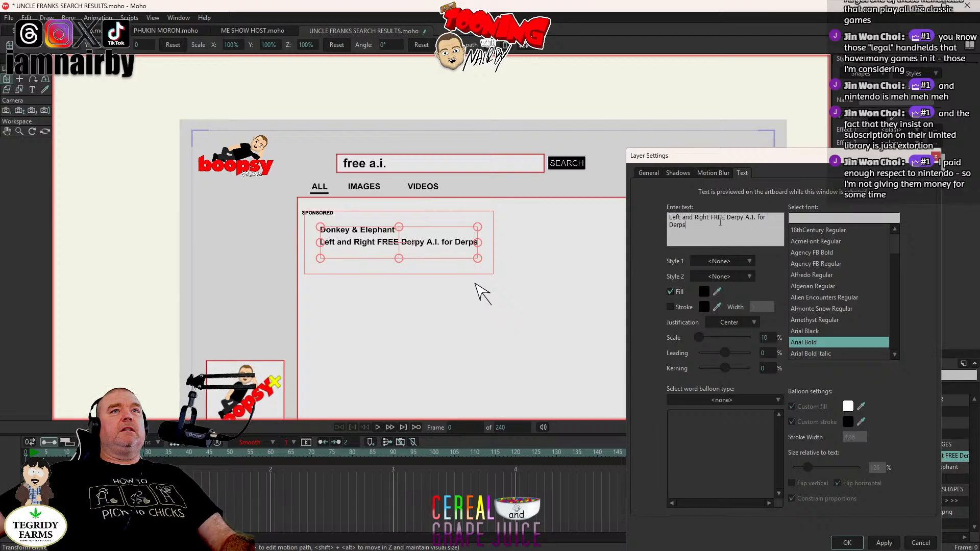
pyautogui.moveTo(720, 223); pyautogui.dragTo(711, 219)
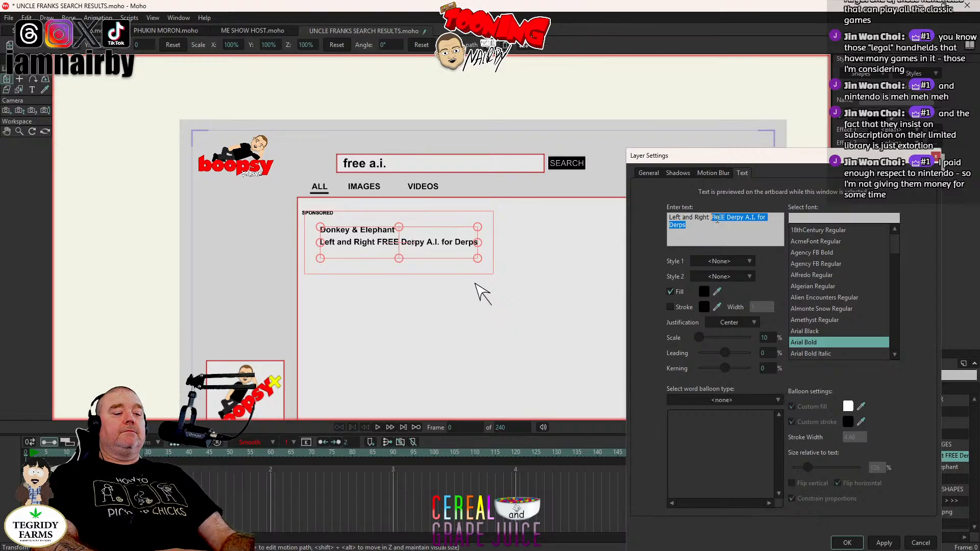
pyautogui.write('A')
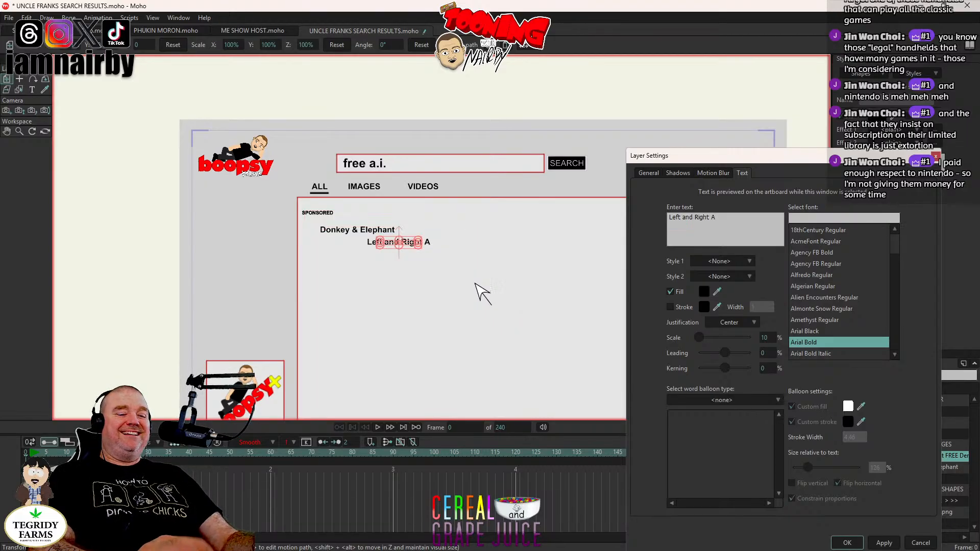
pyautogui.write(',I,')
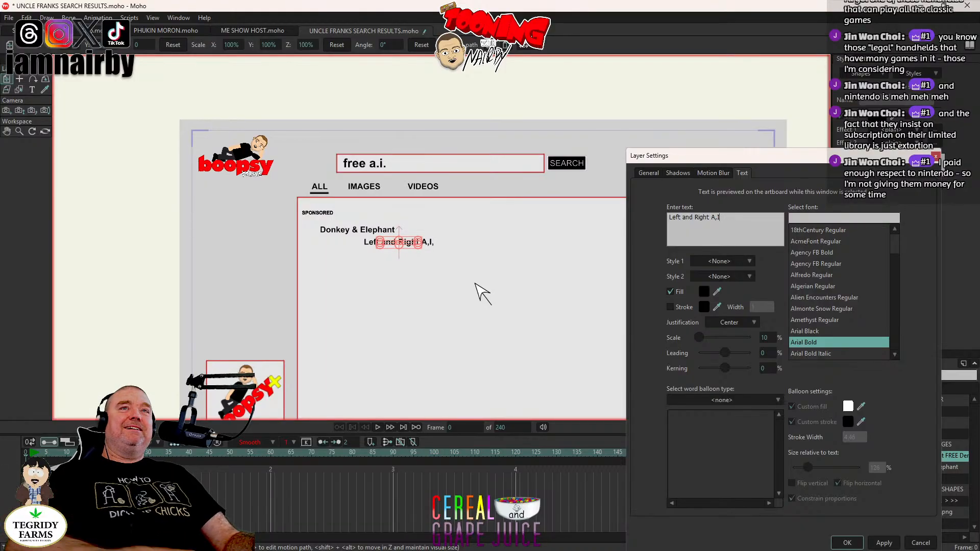
pyautogui.press('BackSpace')
pyautogui.press('BackSpace')
pyautogui.press('BackSpace')
pyautogui.write('.I')
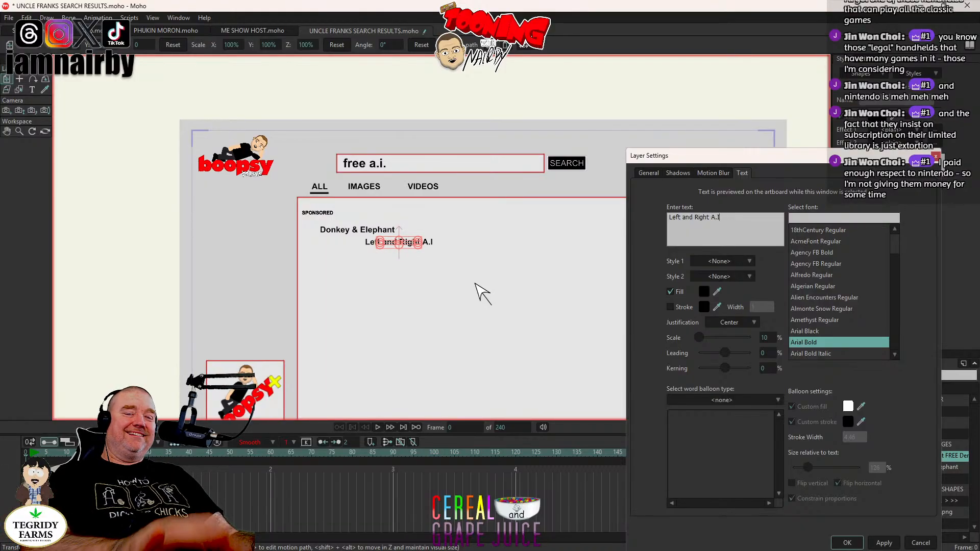
pyautogui.write('.')
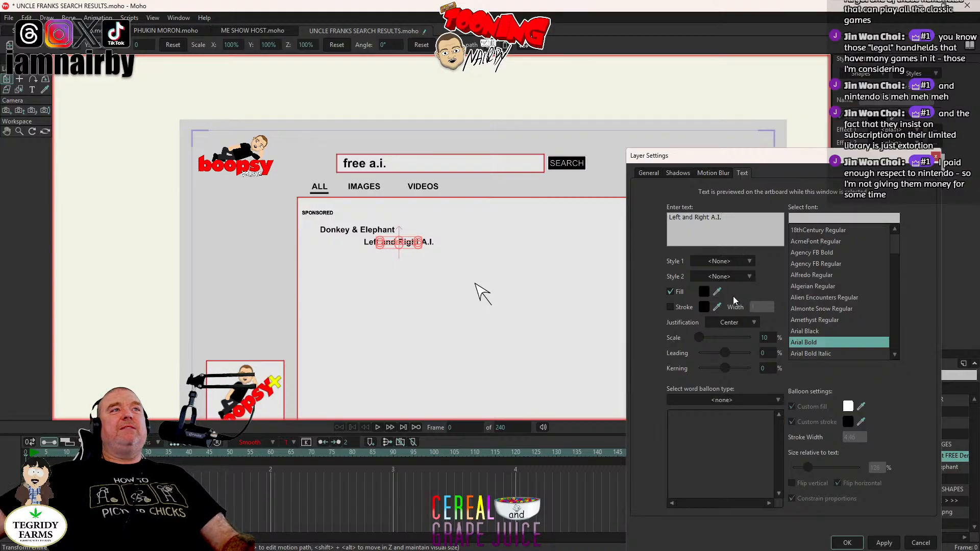
# Step: Set the "Left and Right A.I." text's fill to blue 0054FF and apply it
pyautogui.hotkey('ctrl', 'a')
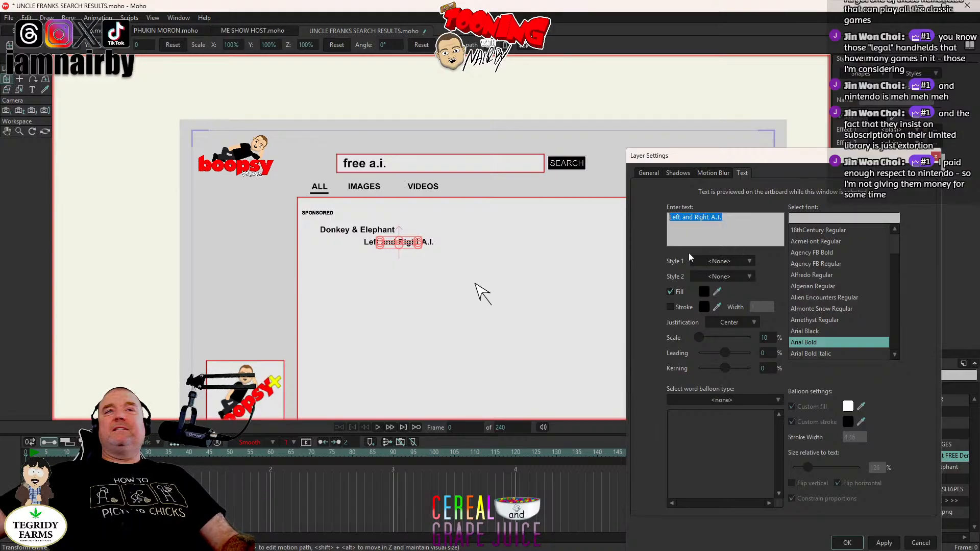
pyautogui.click(701, 292)
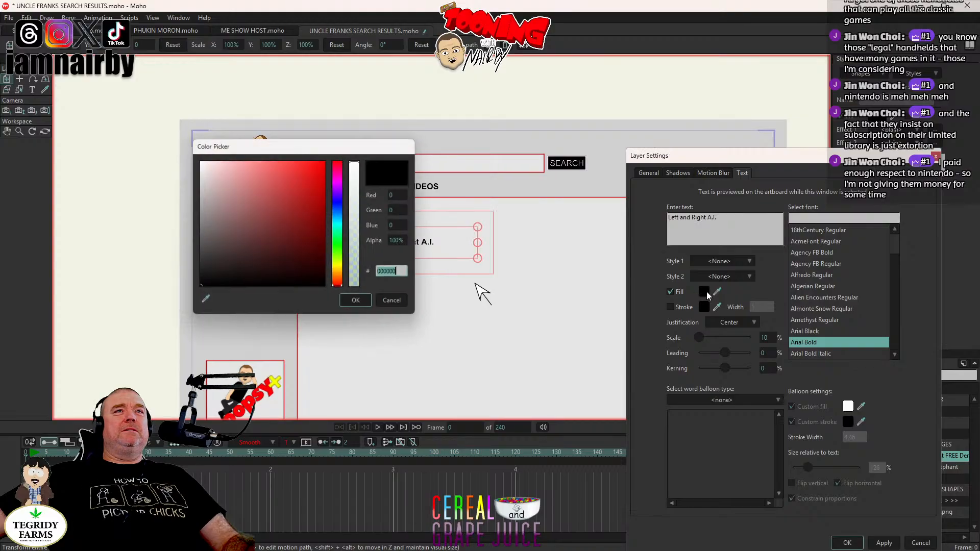
pyautogui.click(340, 221)
pyautogui.moveTo(307, 194); pyautogui.dragTo(378, 118)
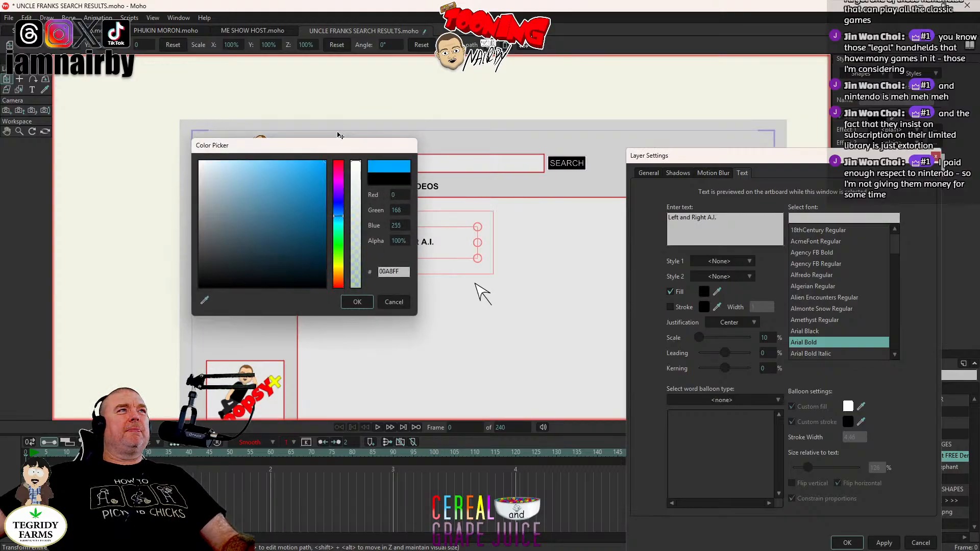
pyautogui.moveTo(337, 152); pyautogui.dragTo(840, 192)
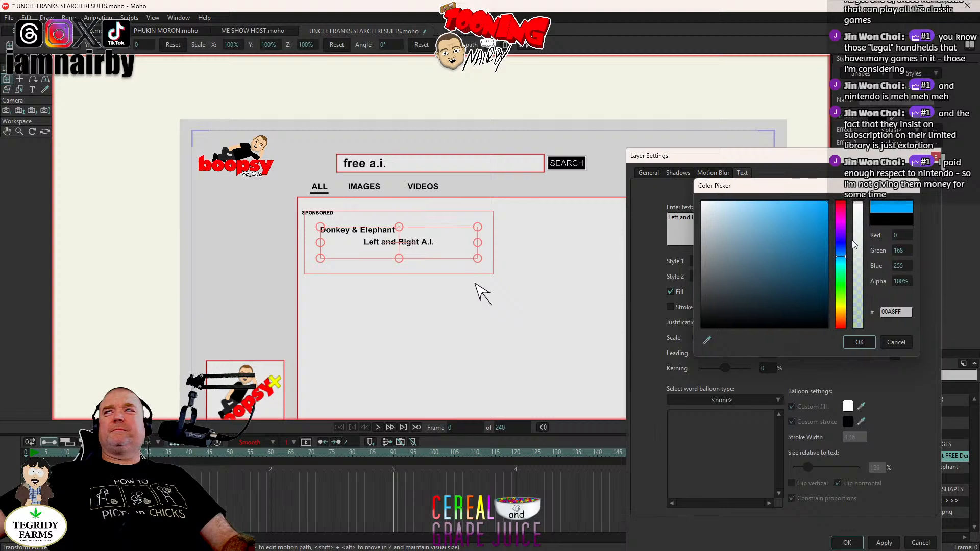
pyautogui.moveTo(842, 263); pyautogui.dragTo(844, 253)
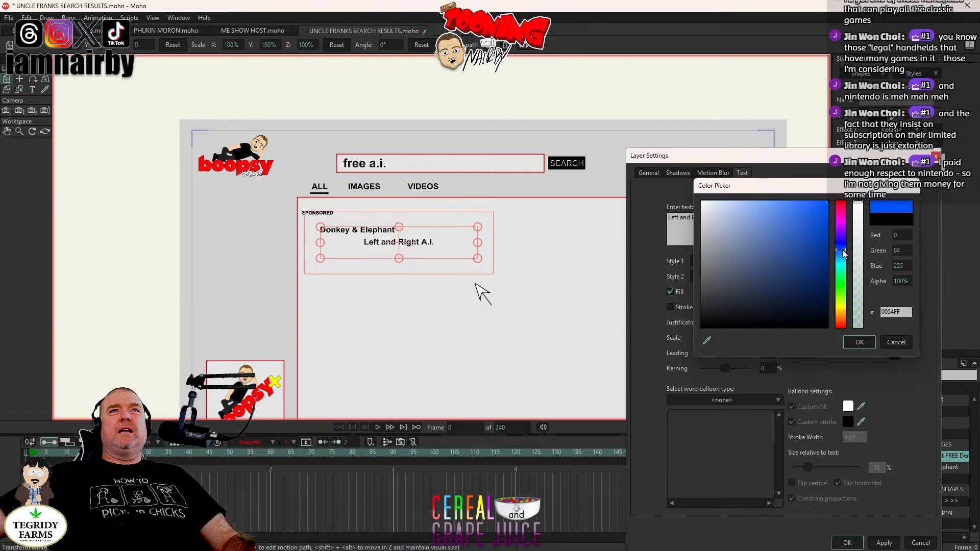
pyautogui.click(853, 342)
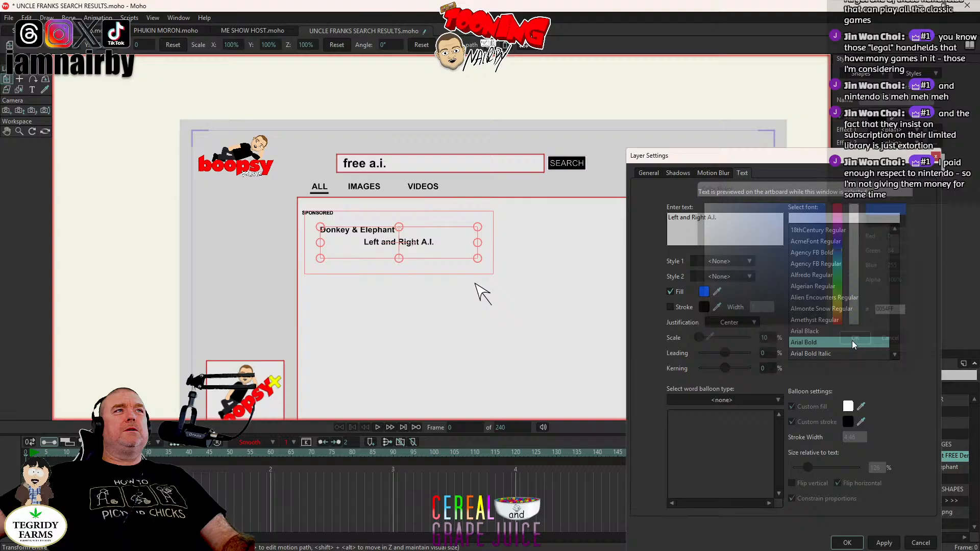
pyautogui.click(884, 542)
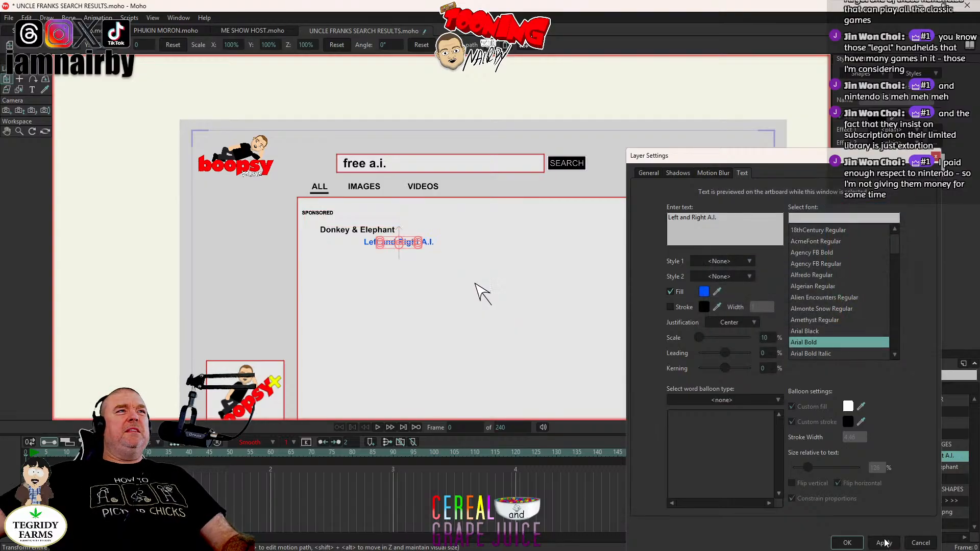
# Step: Accept the text settings and move the blue "Left and Right A.I." text directly beneath "Donkey & Elephant"
pyautogui.click(847, 543)
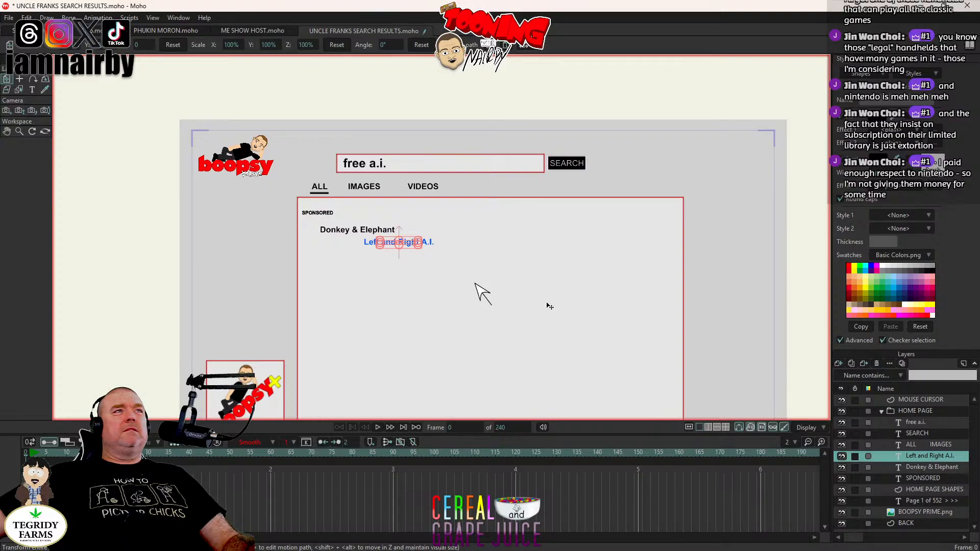
pyautogui.moveTo(547, 306); pyautogui.dragTo(500, 298)
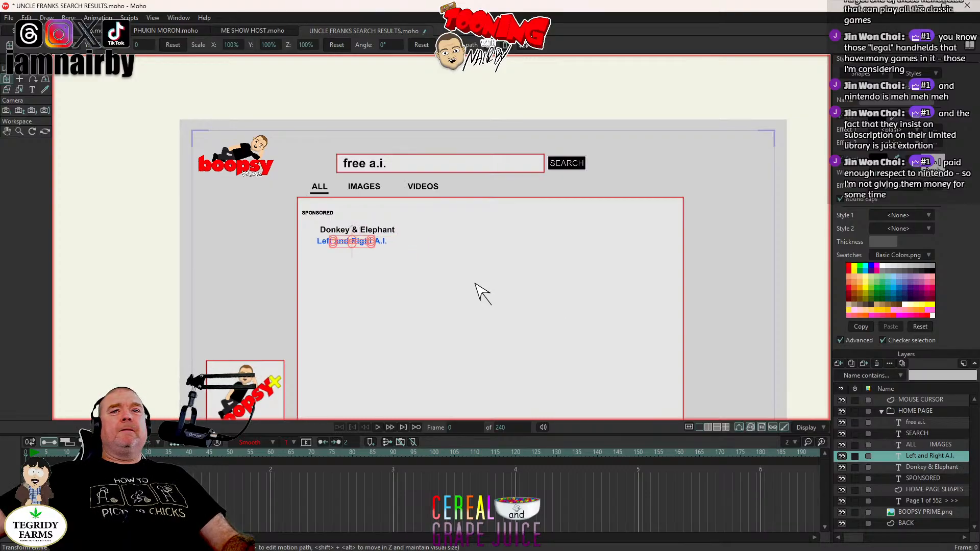
# Step: Scale the "Donkey & Elephant" text layer down uniformly to 81.6%
pyautogui.click(950, 469)
pyautogui.scroll(5, 427, 258)
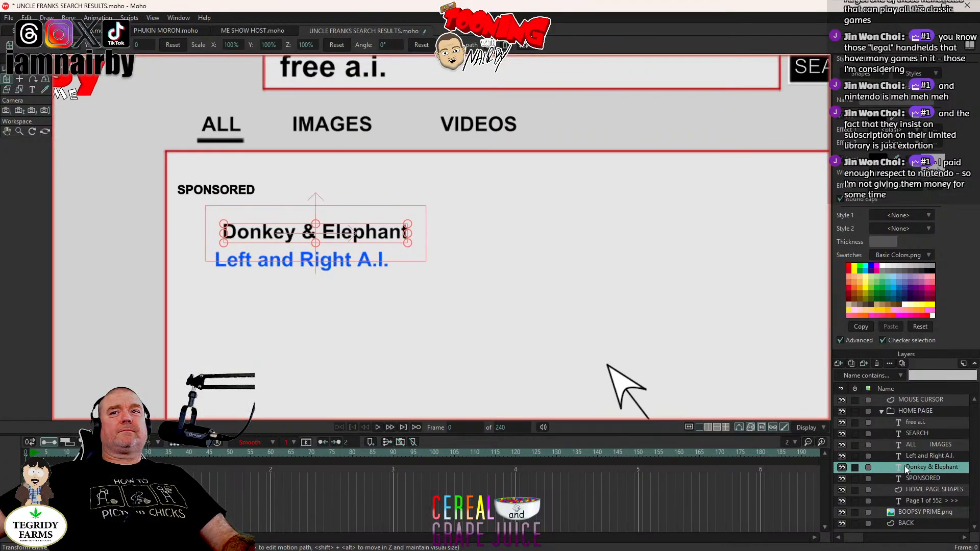
pyautogui.doubleClick(905, 466)
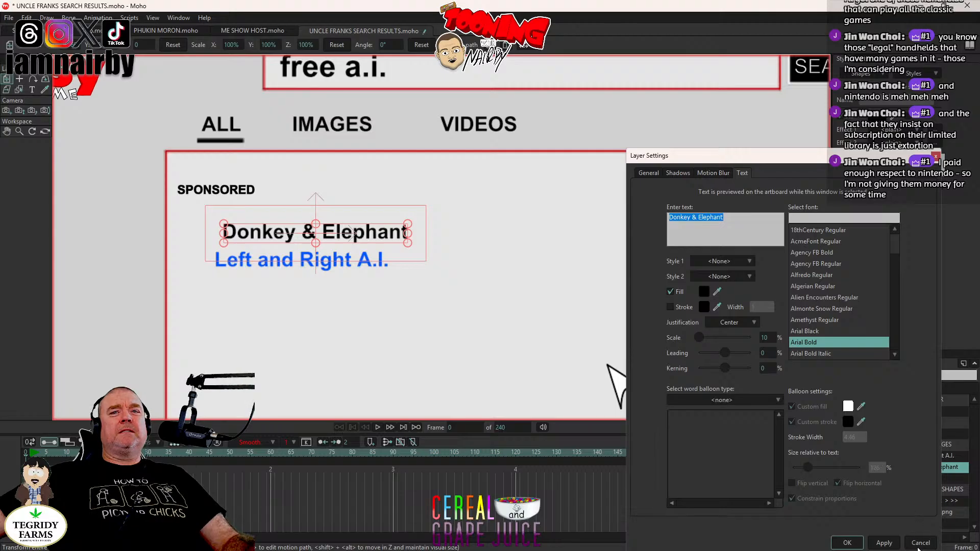
pyautogui.click(921, 543)
pyautogui.moveTo(409, 247); pyautogui.dragTo(411, 245)
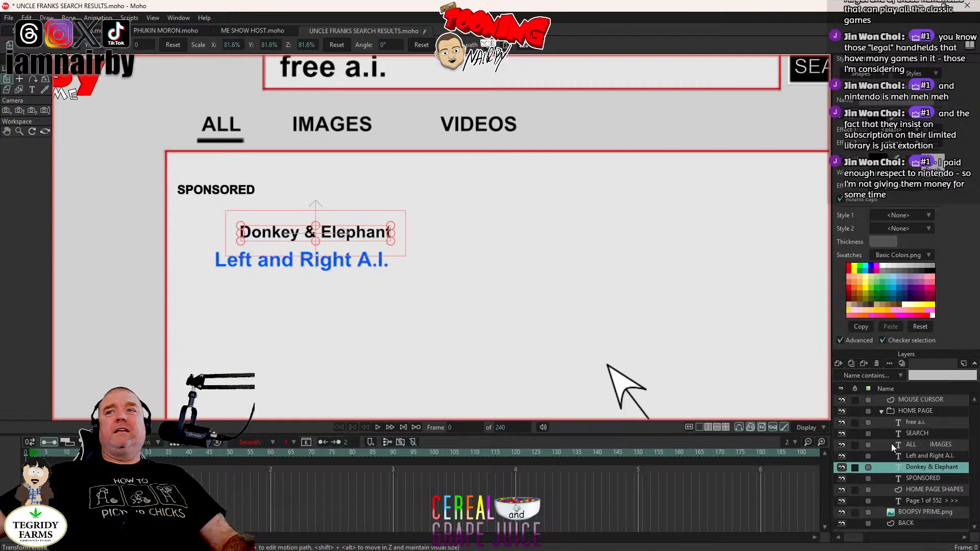
# Step: Set the "Left and Right A.I." text scale to 12% and shift it slightly lower beneath "Donkey & Elephant"
pyautogui.scroll(-3, 546, 290)
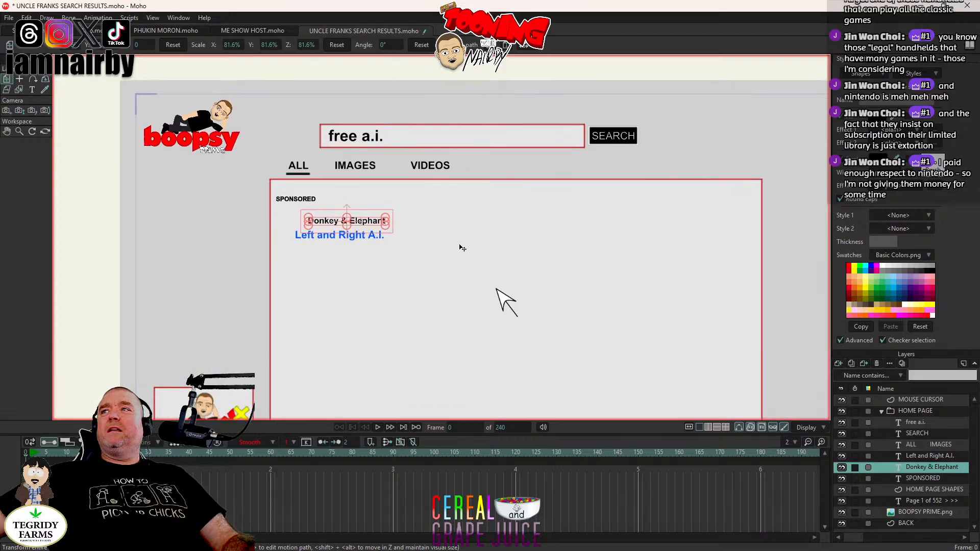
pyautogui.doubleClick(928, 456)
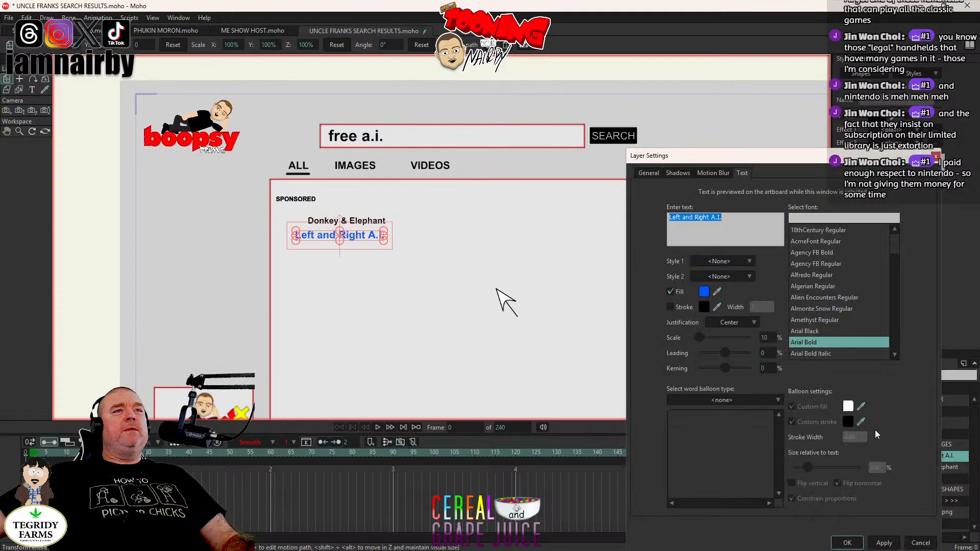
pyautogui.click(772, 340)
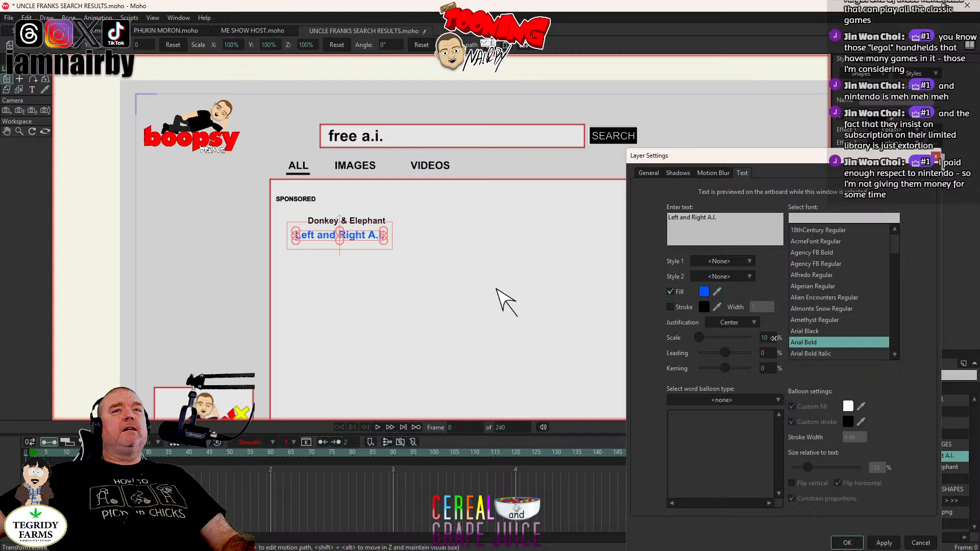
pyautogui.moveTo(775, 338); pyautogui.dragTo(782, 338)
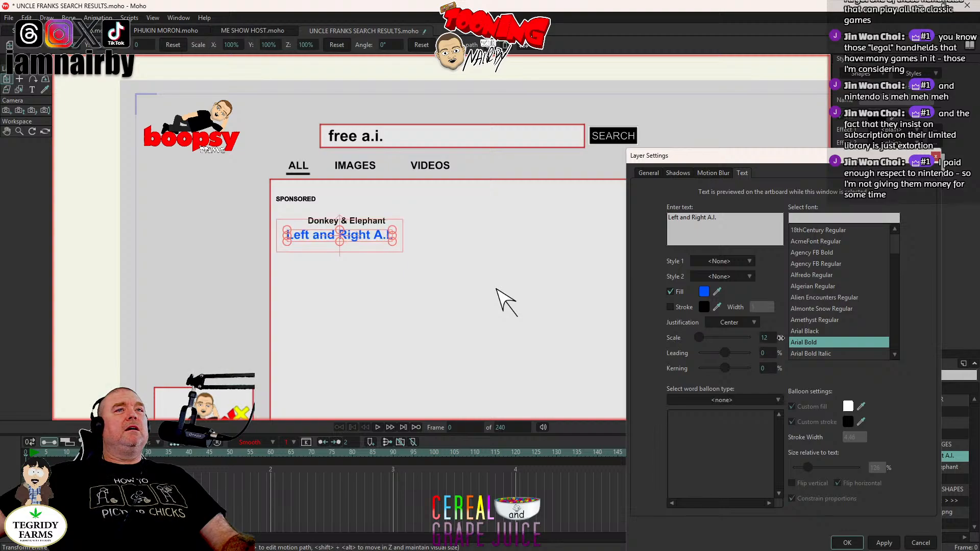
pyautogui.click(847, 543)
pyautogui.moveTo(554, 370); pyautogui.dragTo(549, 372)
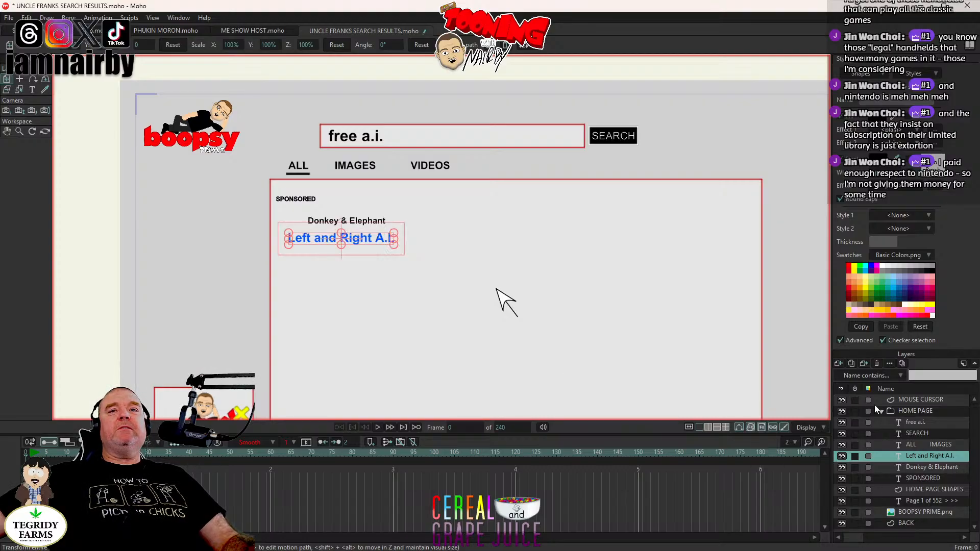
# Step: Start a new text layer above the "Donkey & Elephant" layer with a black 000000 fill
pyautogui.click(949, 467)
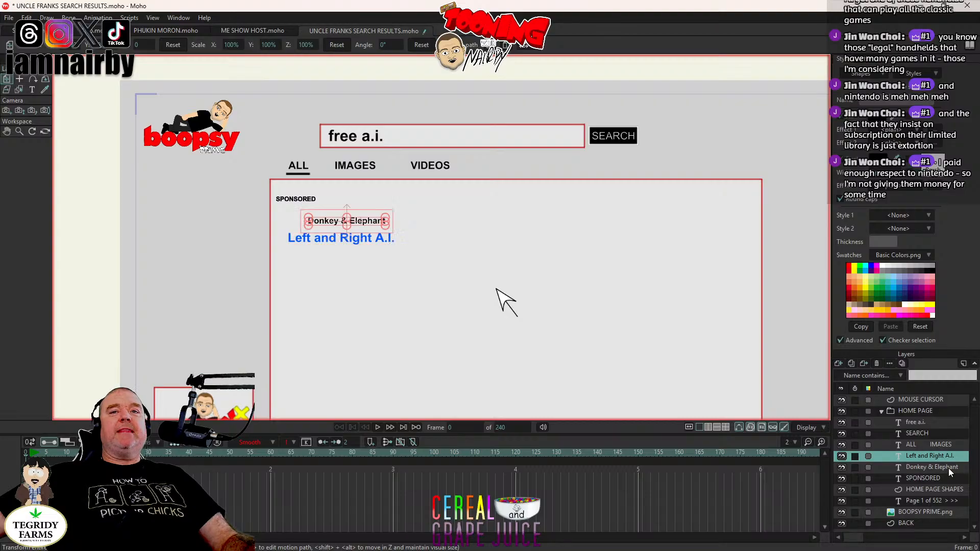
pyautogui.click(840, 364)
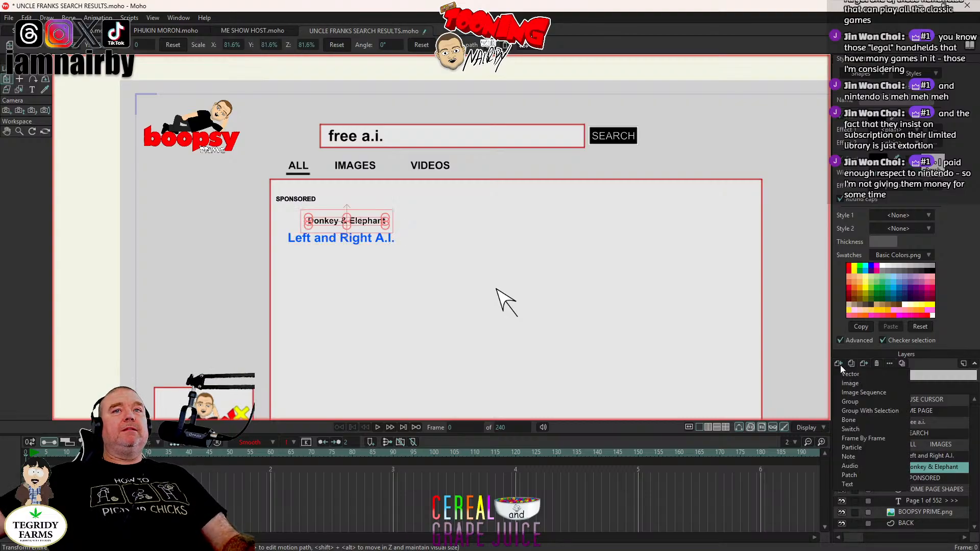
pyautogui.click(862, 481)
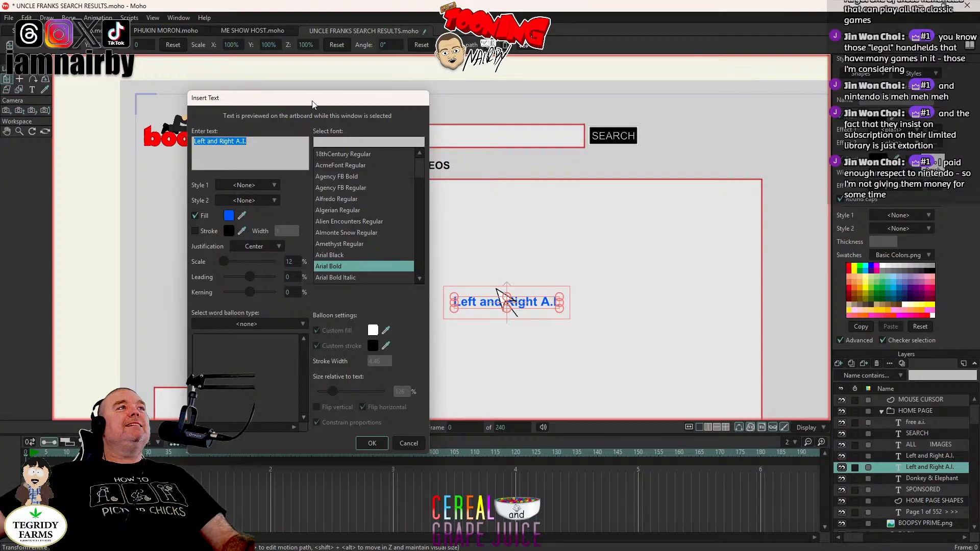
pyautogui.moveTo(313, 104); pyautogui.dragTo(680, 147)
pyautogui.click(596, 259)
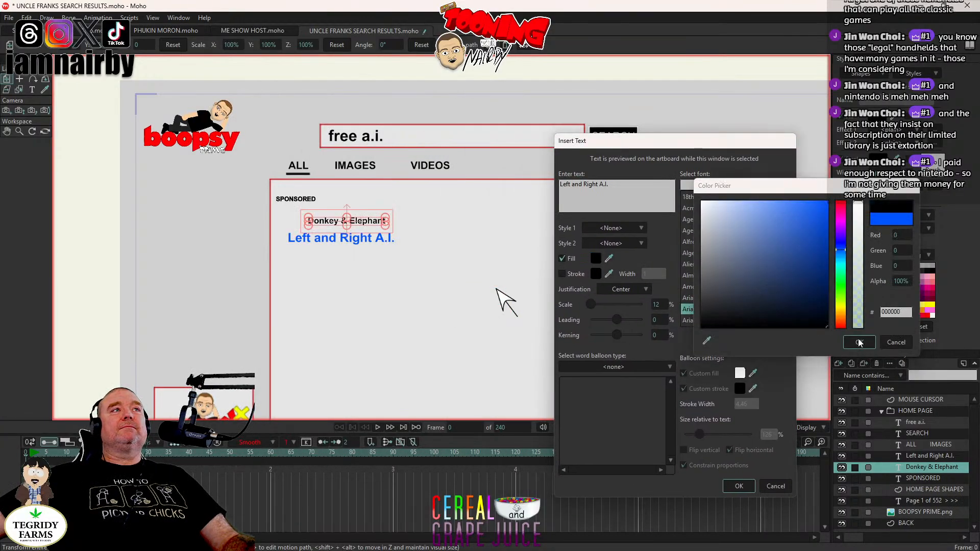
pyautogui.click(860, 342)
# Step: Replace the new layer's text with "FREE derpy A.I. for ALL derps!" and set its scale to 10%
pyautogui.tripleClick(627, 189)
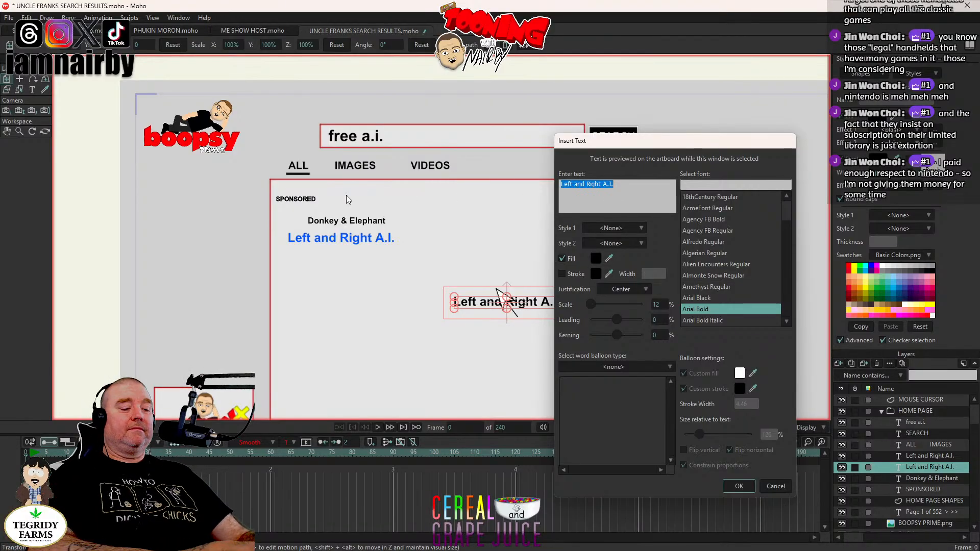
pyautogui.write('FREE')
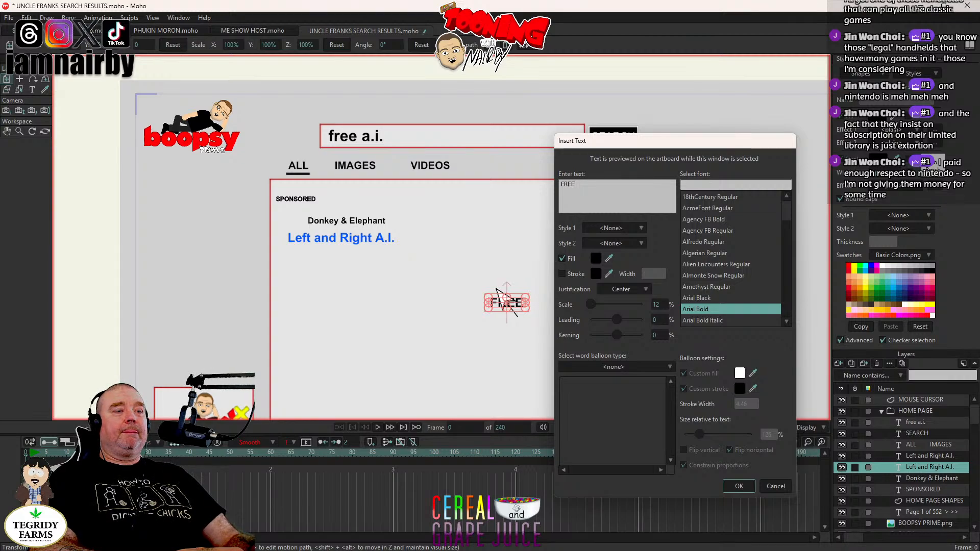
pyautogui.write(' derp')
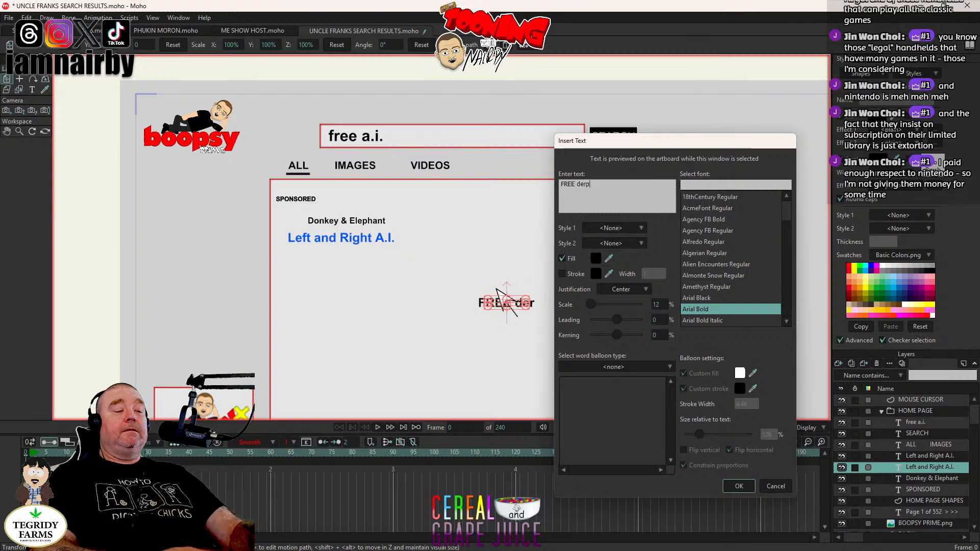
pyautogui.write('y A.I.')
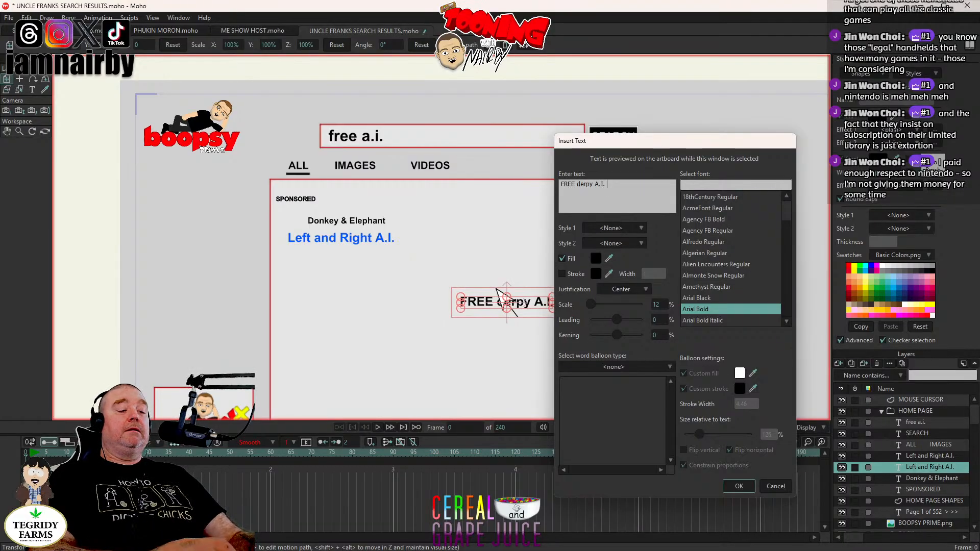
pyautogui.write(' for')
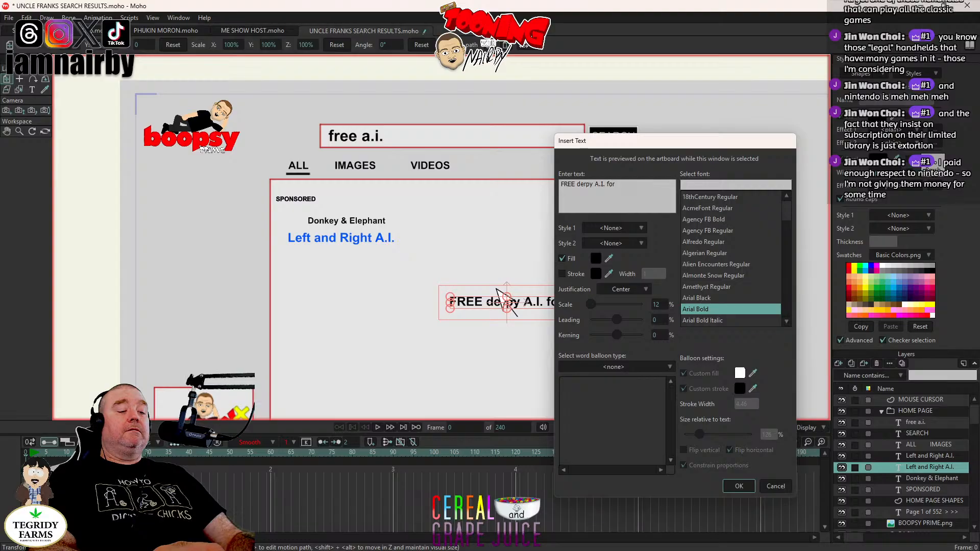
pyautogui.write(' ALL')
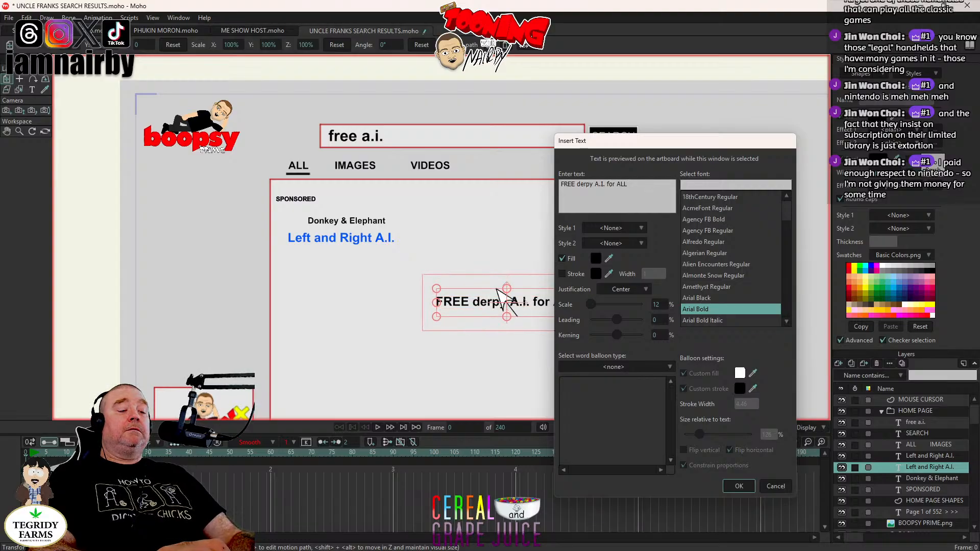
pyautogui.write(' derps!')
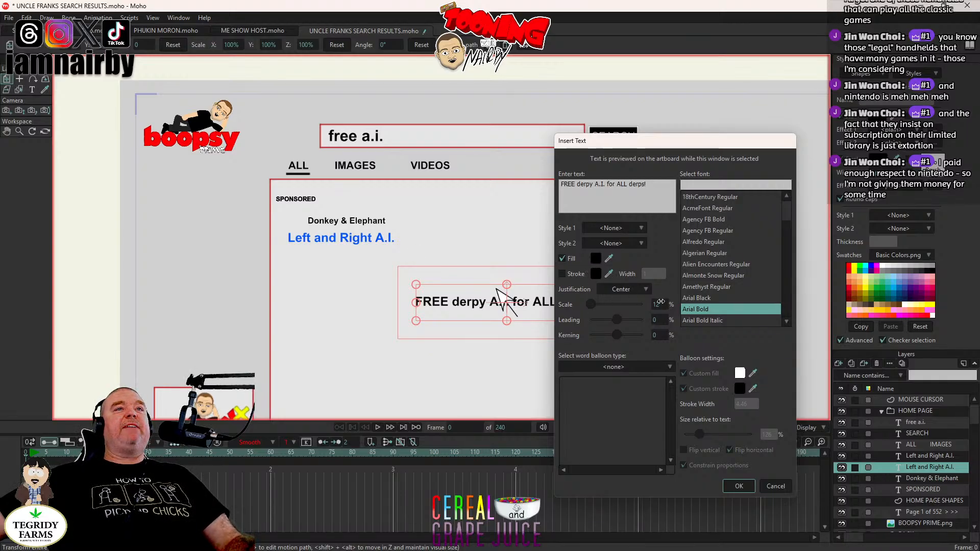
pyautogui.scroll(-2, 660, 302)
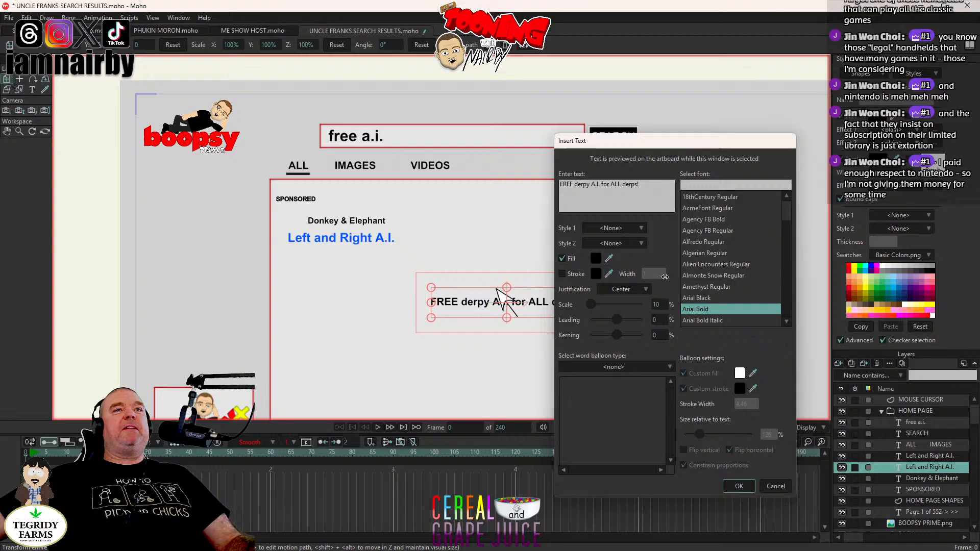
# Step: Try progressively lighter grey fills on the "FREE derpy A.I. for ALL derps!" text, ending at 545454
pyautogui.click(596, 260)
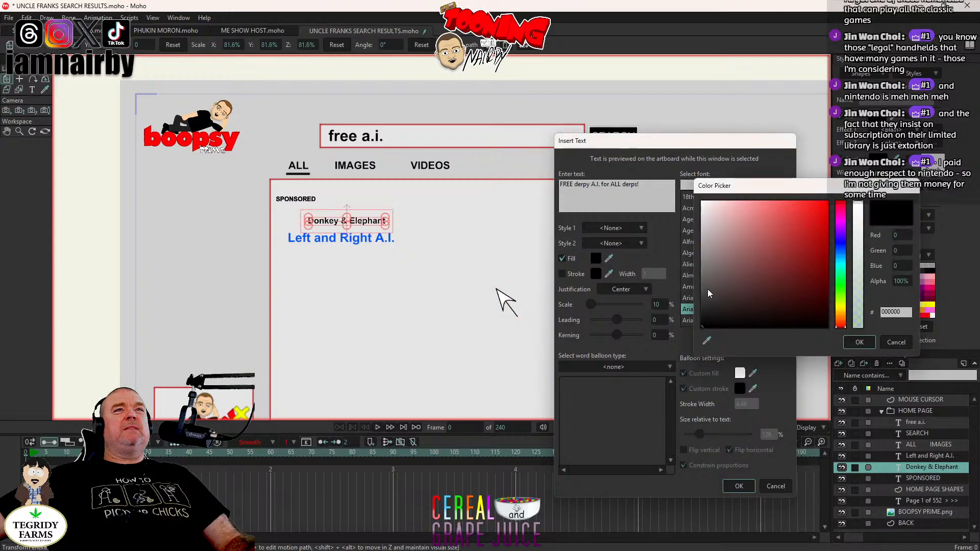
pyautogui.click(702, 310)
pyautogui.click(702, 304)
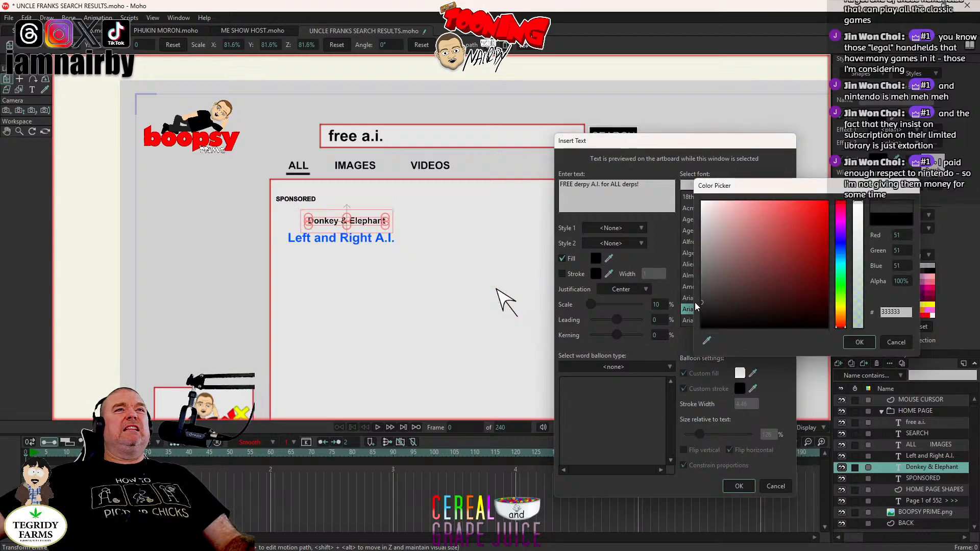
pyautogui.click(861, 343)
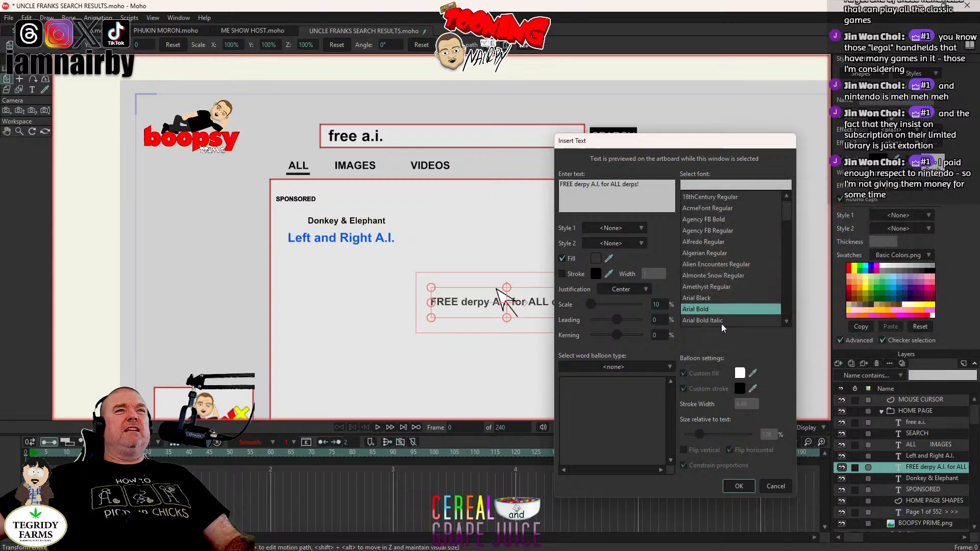
pyautogui.moveTo(633, 145); pyautogui.dragTo(700, 159)
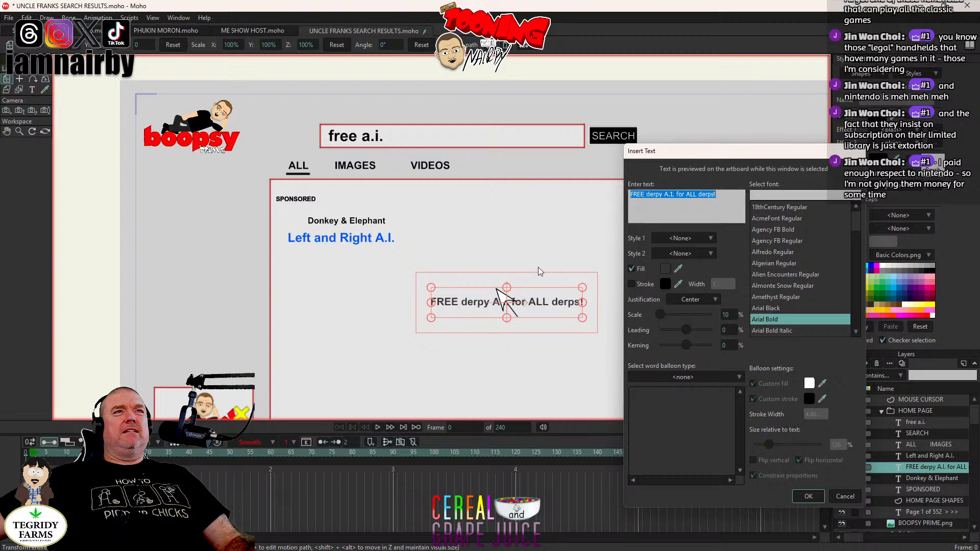
pyautogui.click(666, 269)
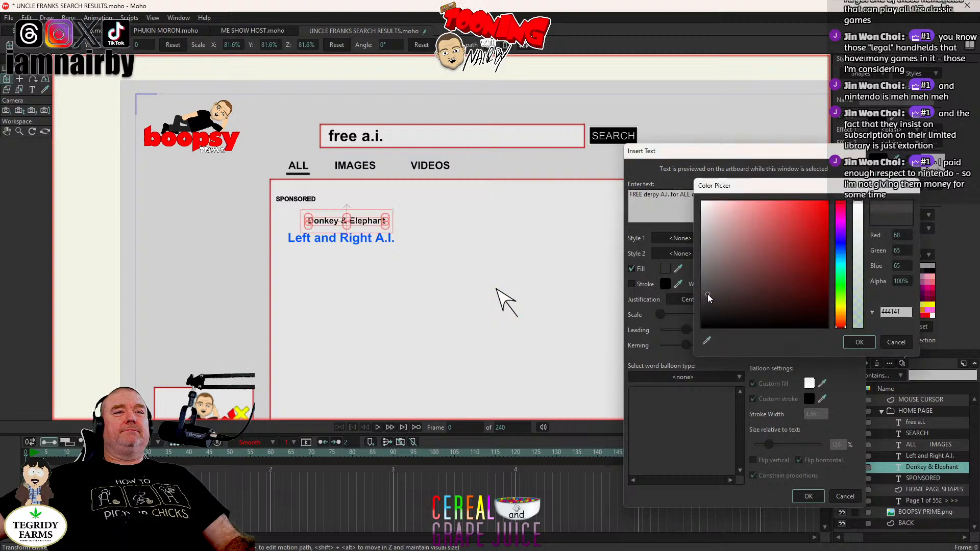
pyautogui.moveTo(688, 282); pyautogui.dragTo(687, 286)
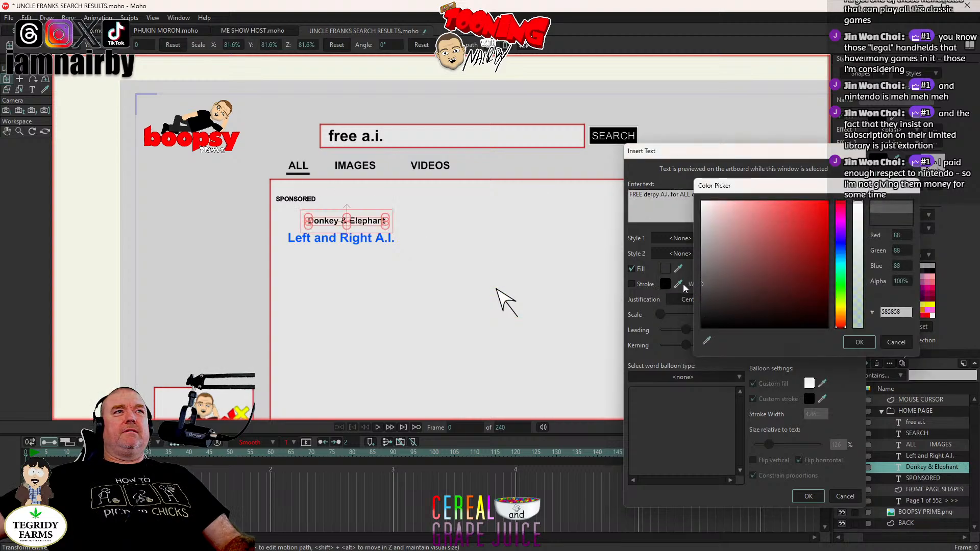
pyautogui.click(859, 346)
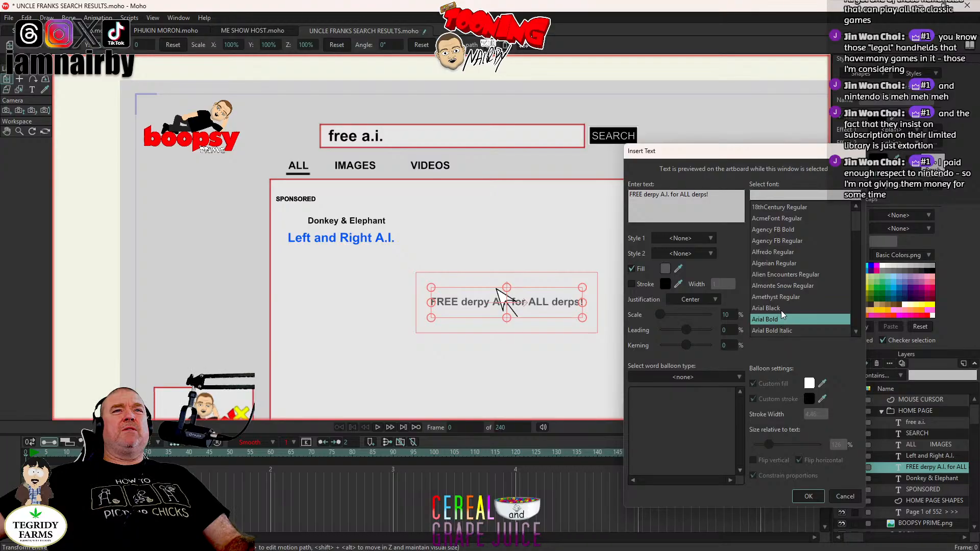
# Step: Change the font of "FREE derpy A.I. for ALL derps!" to Arial Regular and its fill to black
pyautogui.scroll(-5, 784, 314)
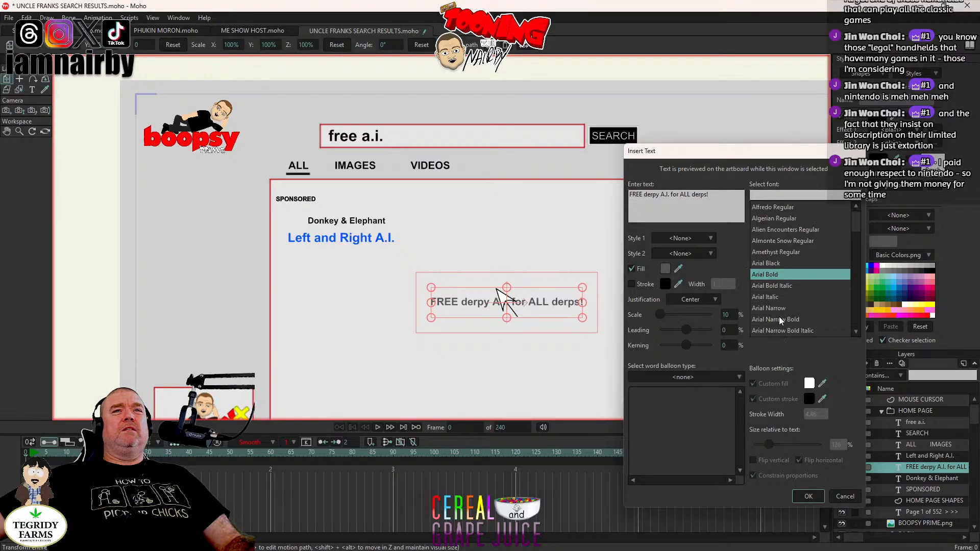
pyautogui.scroll(-3, 781, 321)
pyautogui.click(781, 309)
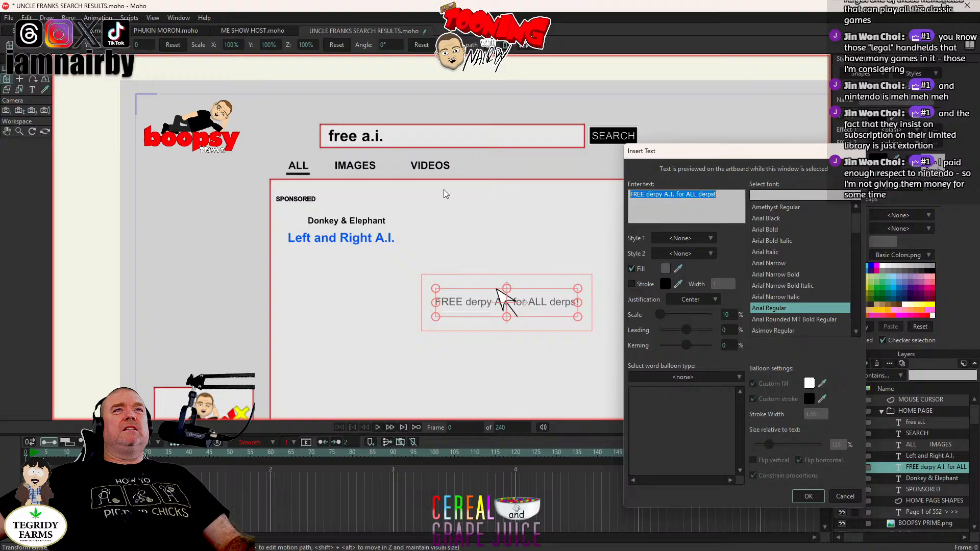
pyautogui.click(665, 269)
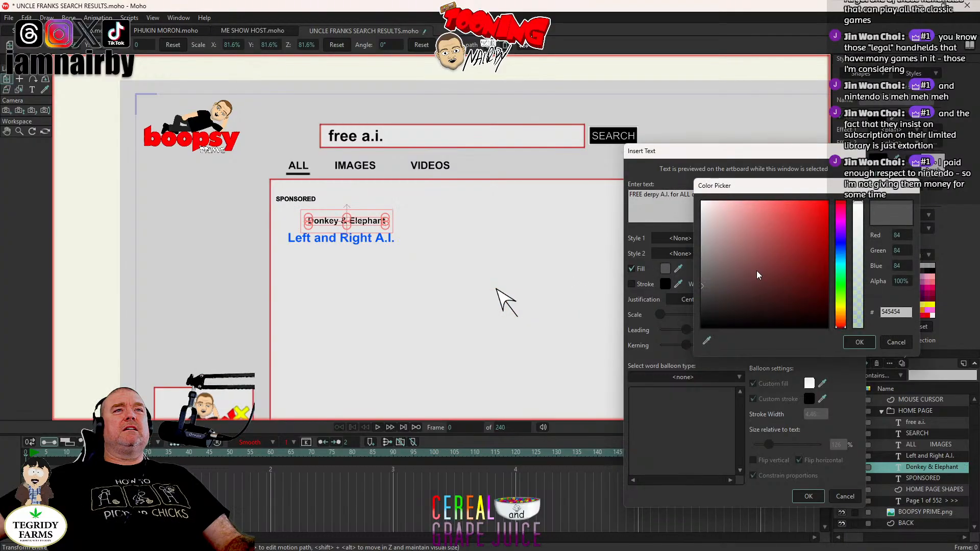
pyautogui.click(860, 344)
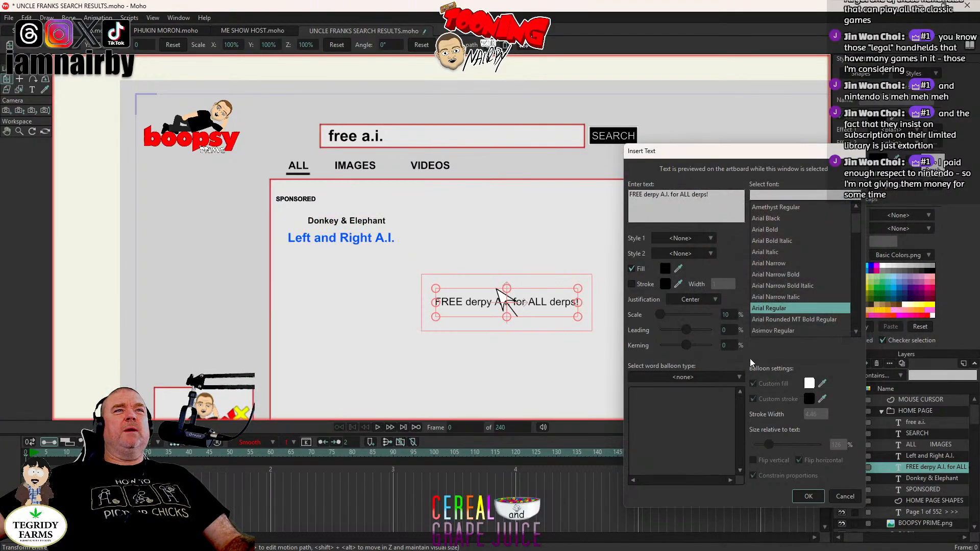
# Step: Insert the "FREE derpy A.I. for ALL derps!" text, scale it to 82.8% and place it beneath "Left and Right A.I."
pyautogui.click(807, 496)
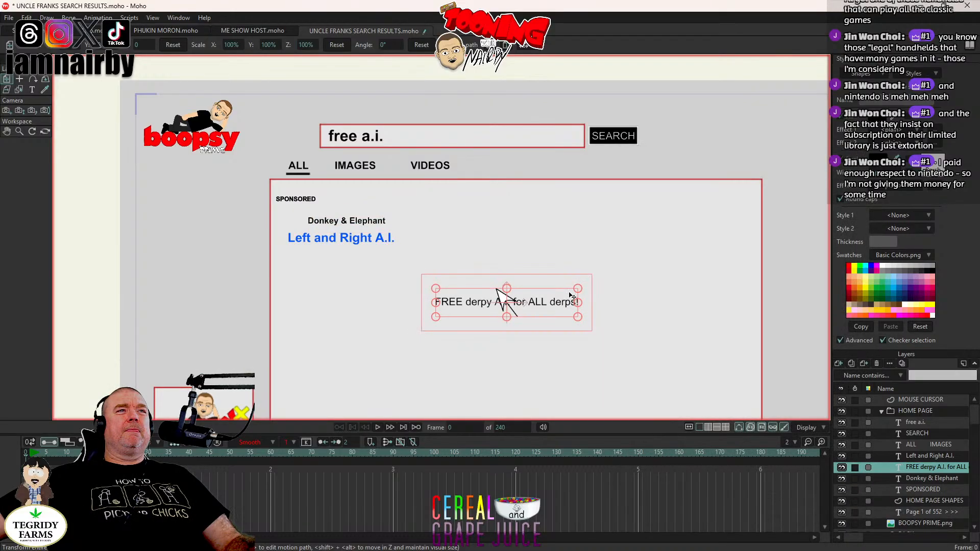
pyautogui.moveTo(579, 290); pyautogui.dragTo(463, 266)
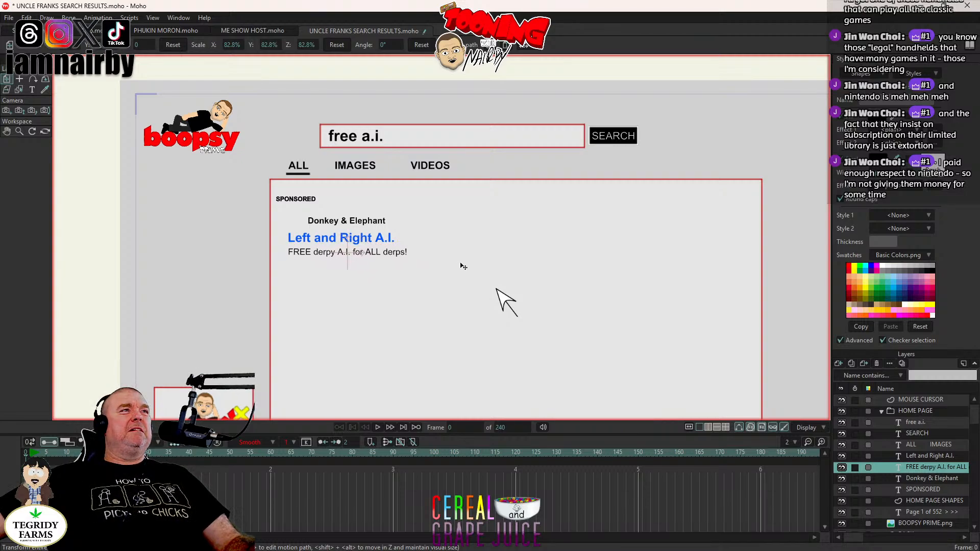
# Step: Scale the "FREE derpy A.I. for ALL derps!" text to 78.7% and save the project after checking a test render
pyautogui.moveTo(409, 241); pyautogui.dragTo(457, 254)
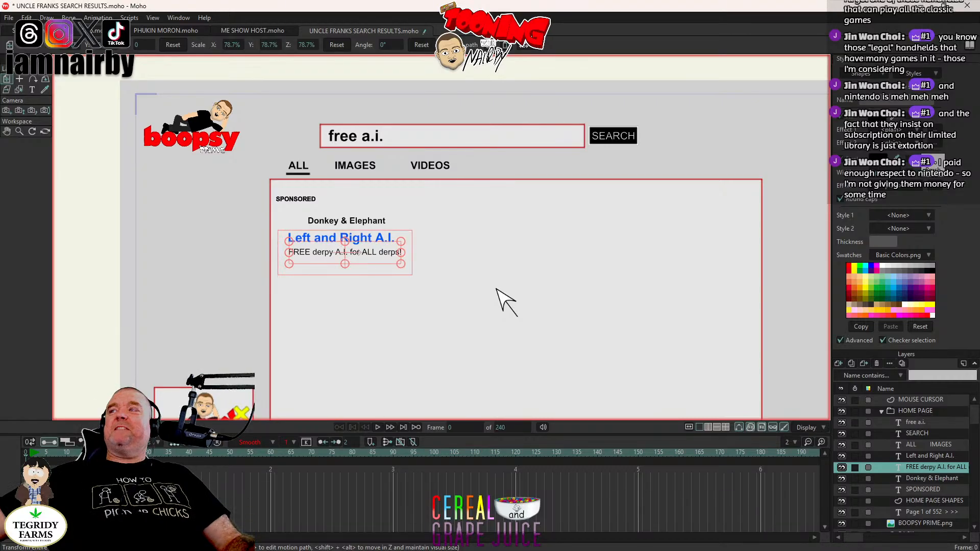
pyautogui.hotkey('ctrl', 'r')
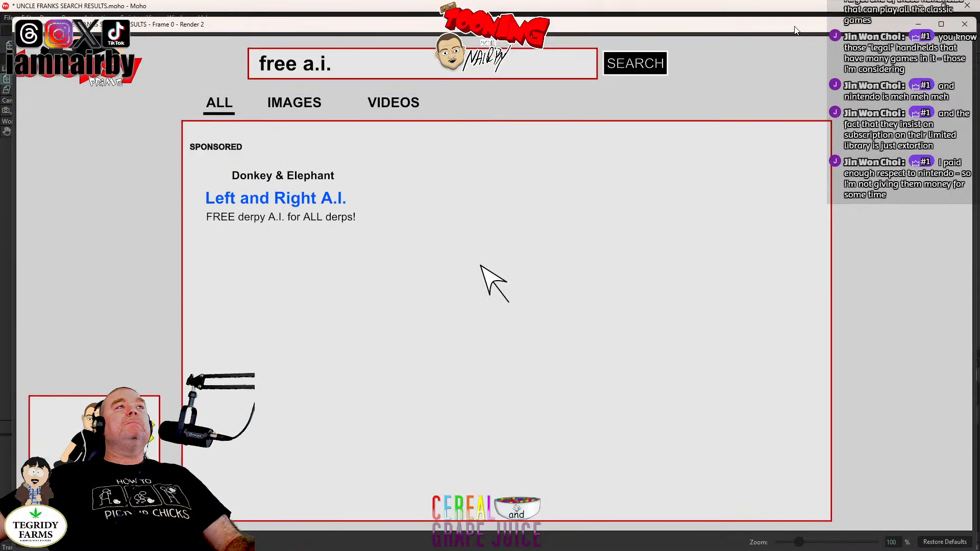
pyautogui.moveTo(665, 308); pyautogui.dragTo(660, 268)
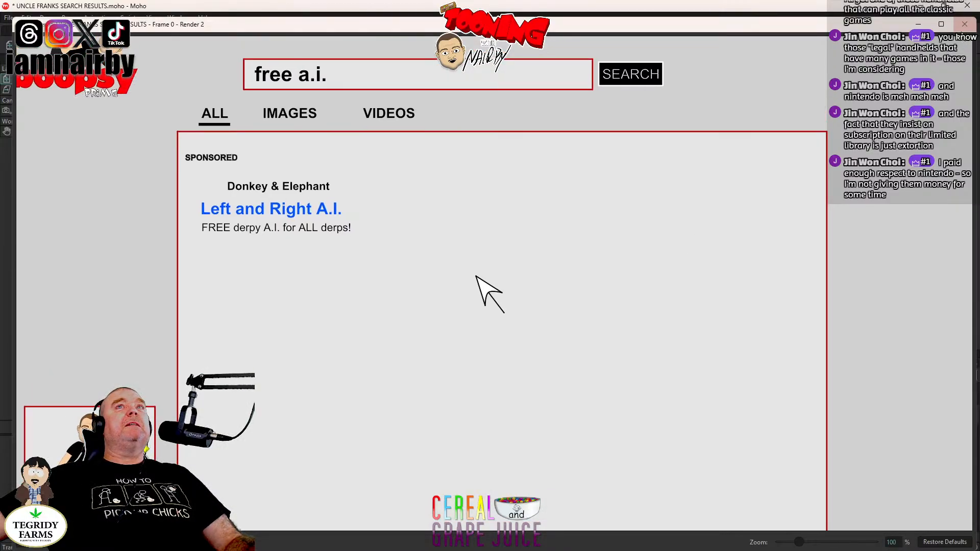
pyautogui.click(965, 24)
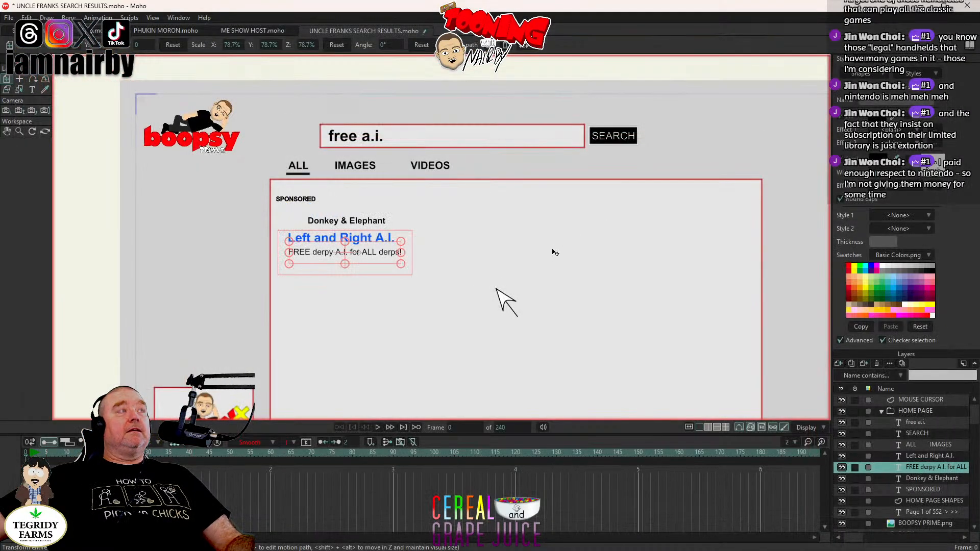
pyautogui.hotkey('ctrl', 's')
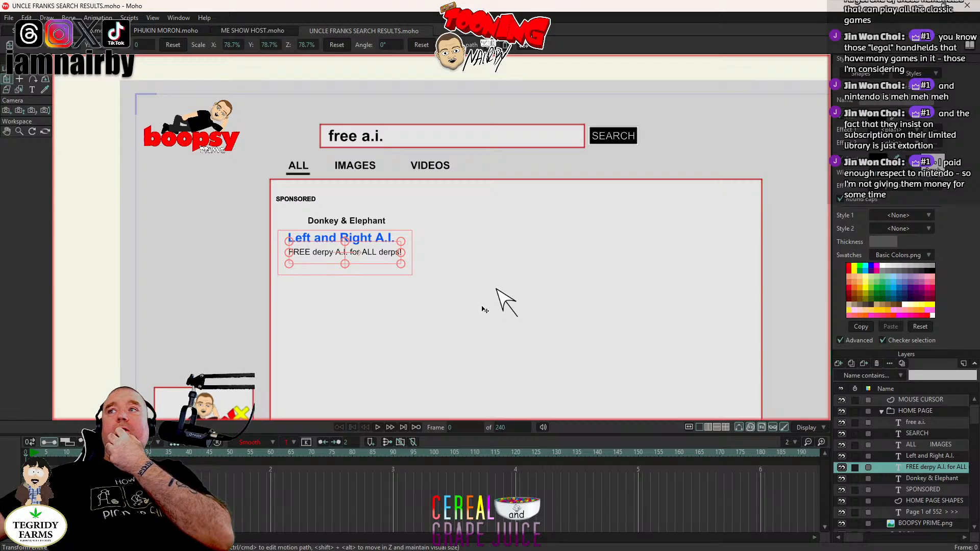
# Step: Duplicate the "Donkey & Elephant" text layer beneath the SPONSORED layer and place the copy below the "FREE derpy A.I. for ALL derps!" line
pyautogui.click(943, 480)
pyautogui.click(27, 17)
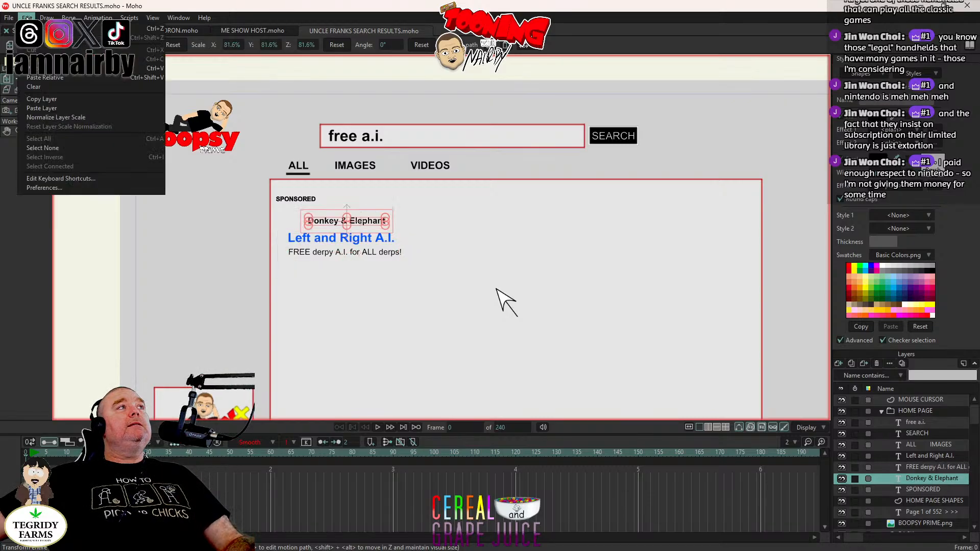
pyautogui.click(44, 109)
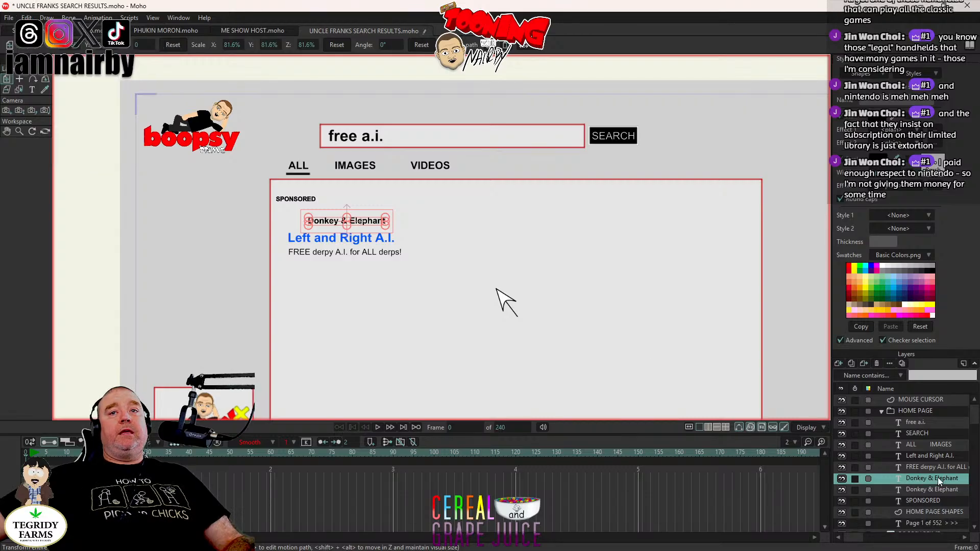
pyautogui.moveTo(939, 474); pyautogui.dragTo(951, 510)
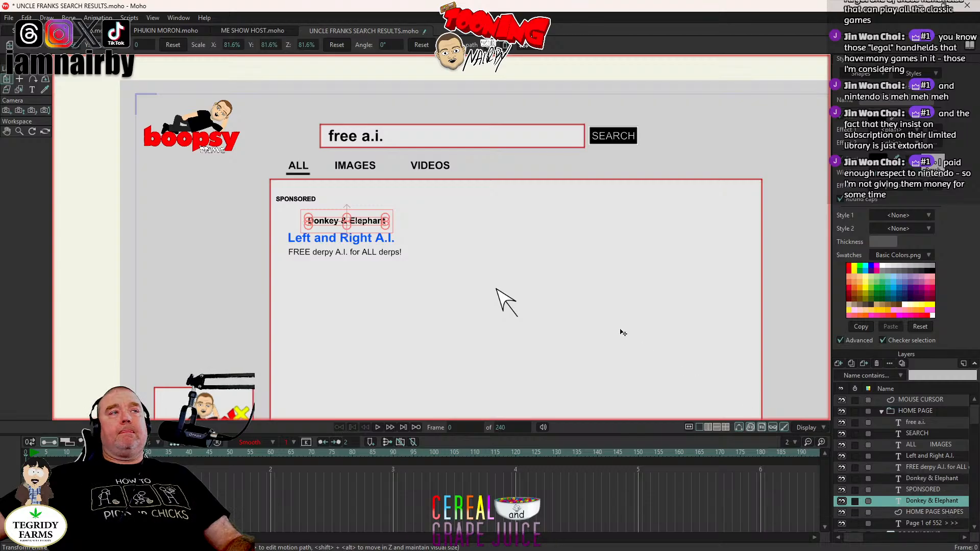
pyautogui.moveTo(565, 271); pyautogui.dragTo(567, 337)
pyautogui.doubleClick(916, 500)
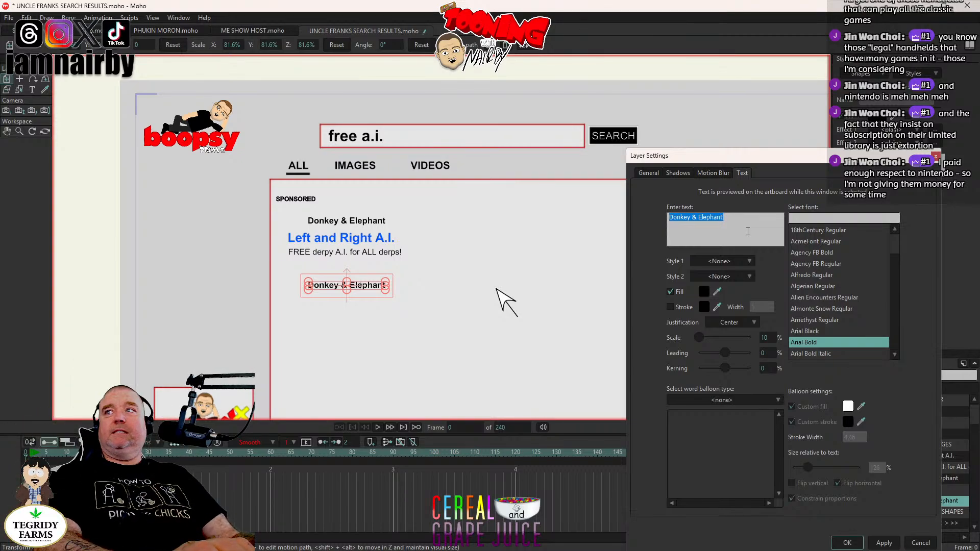
pyautogui.write('B')
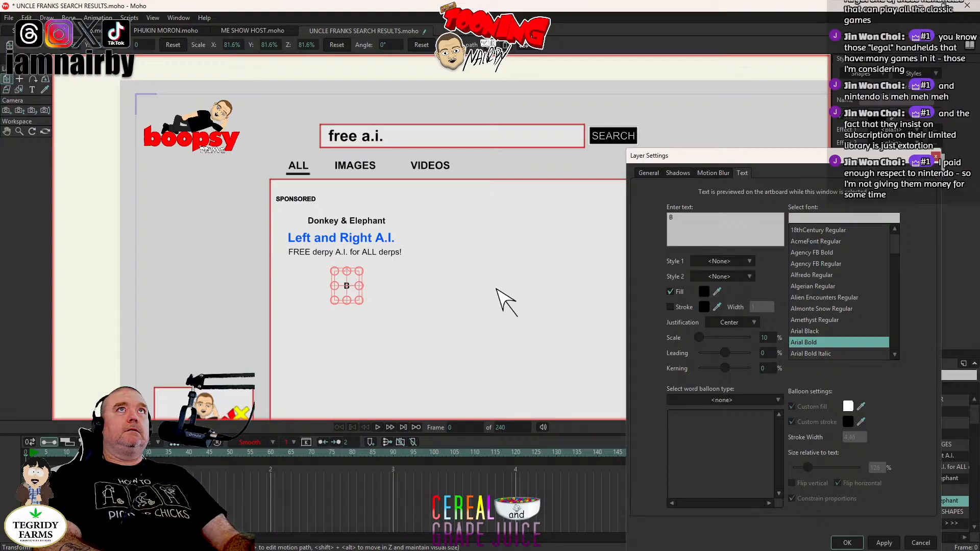
pyautogui.press('BackSpace')
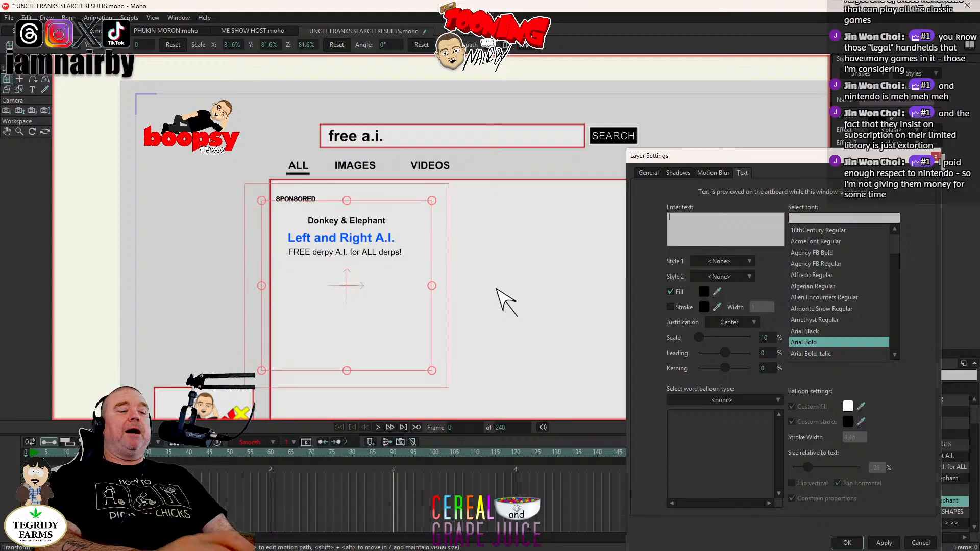
pyautogui.write('Tops')
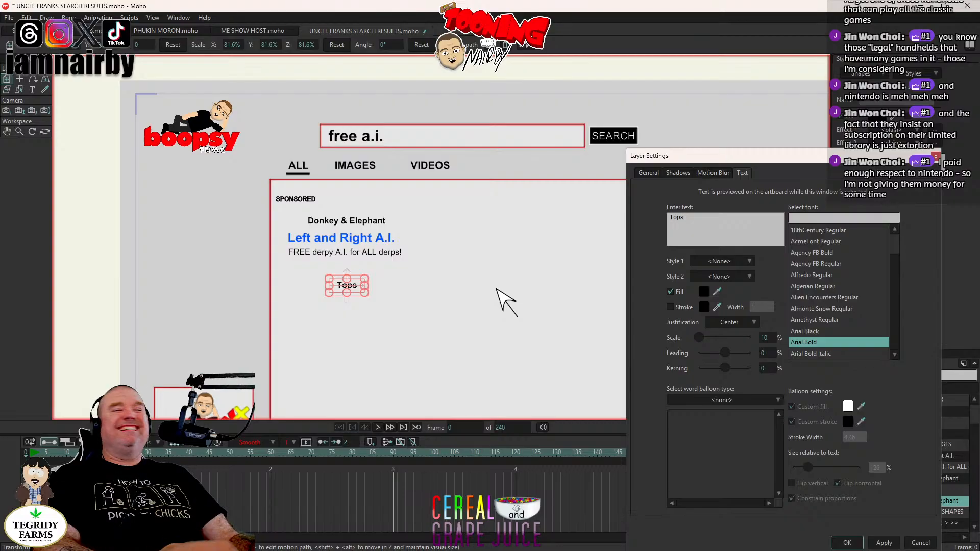
pyautogui.press('BackSpace')
pyautogui.press('BackSpace')
pyautogui.press('BackSpace')
pyautogui.press('BackSpace')
pyautogui.press('BackSpace')
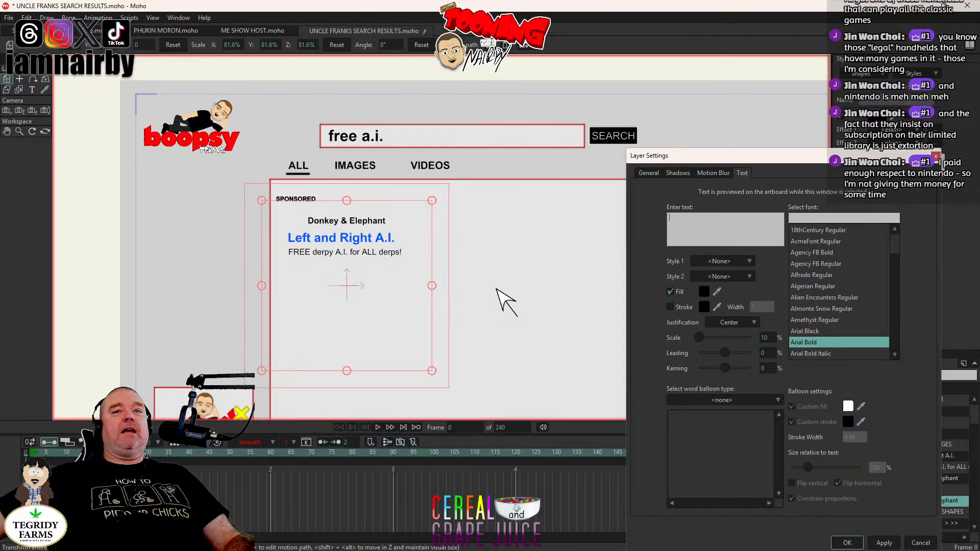
pyautogui.click(922, 545)
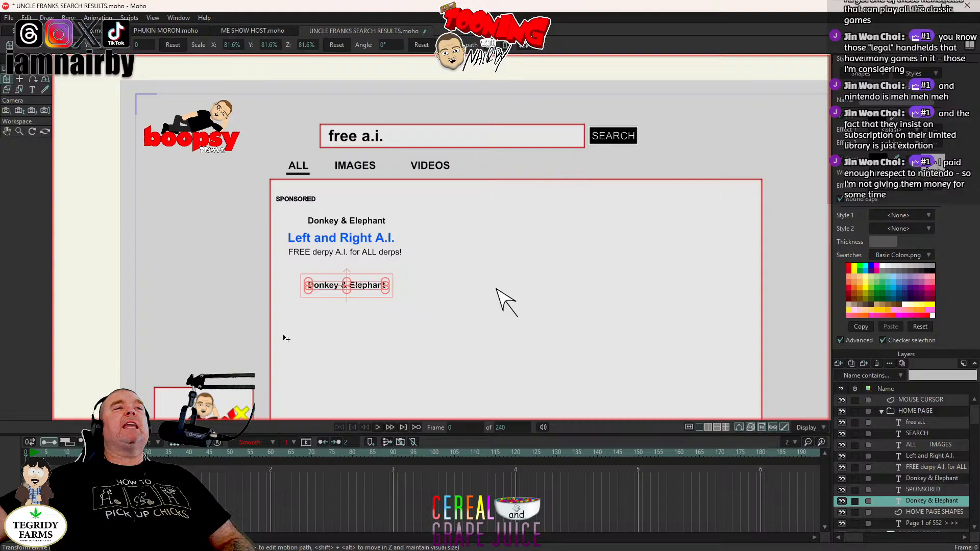
pyautogui.scroll(-3, 493, 255)
pyautogui.scroll(2, 492, 296)
pyautogui.scroll(-2, 491, 297)
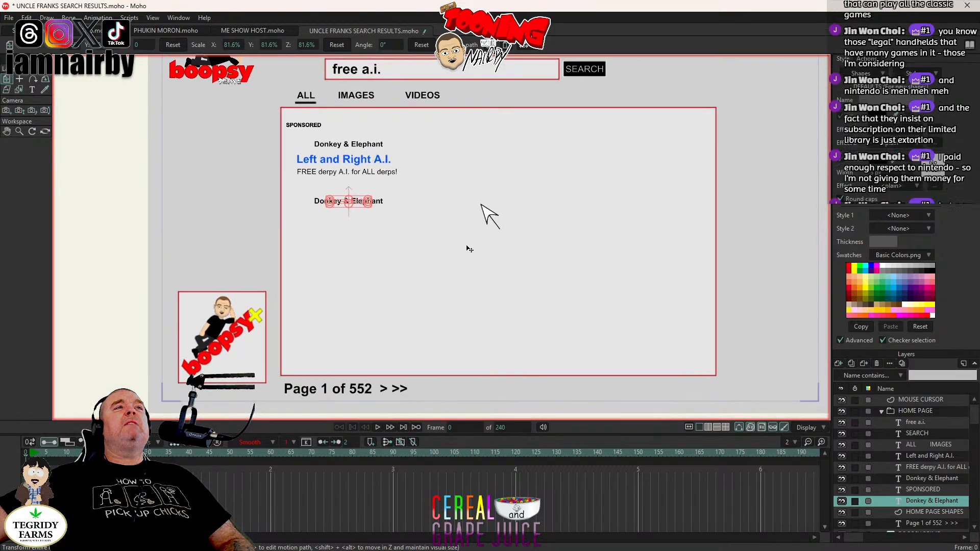
pyautogui.scroll(2, 466, 247)
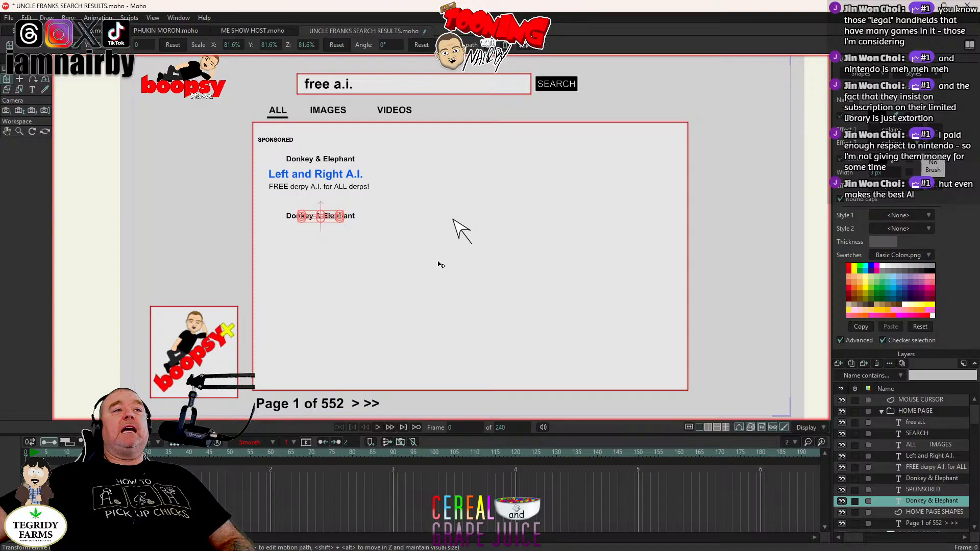
pyautogui.scroll(-1, 438, 264)
pyautogui.scroll(1, 438, 263)
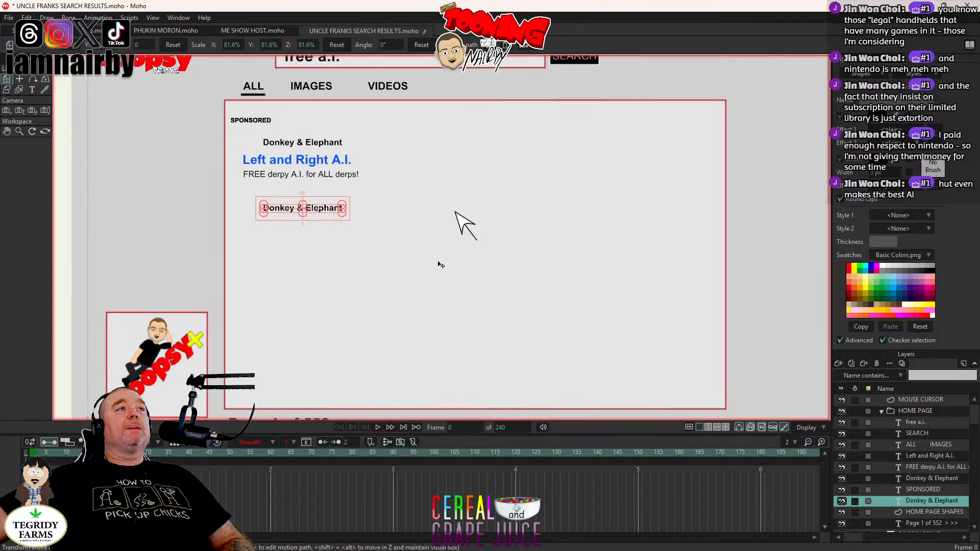
pyautogui.scroll(-1, 434, 258)
pyautogui.scroll(-2, 428, 237)
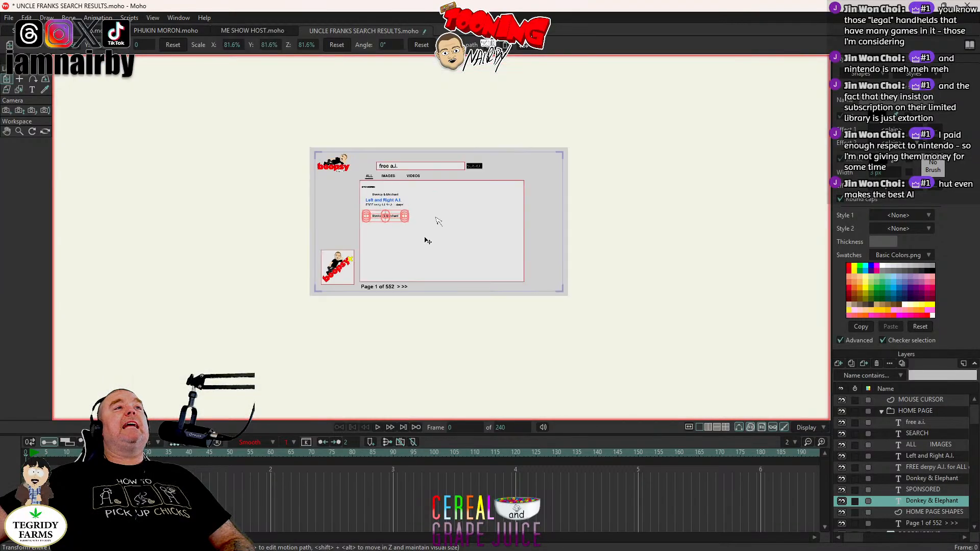
pyautogui.scroll(1, 438, 219)
pyautogui.scroll(2, 383, 225)
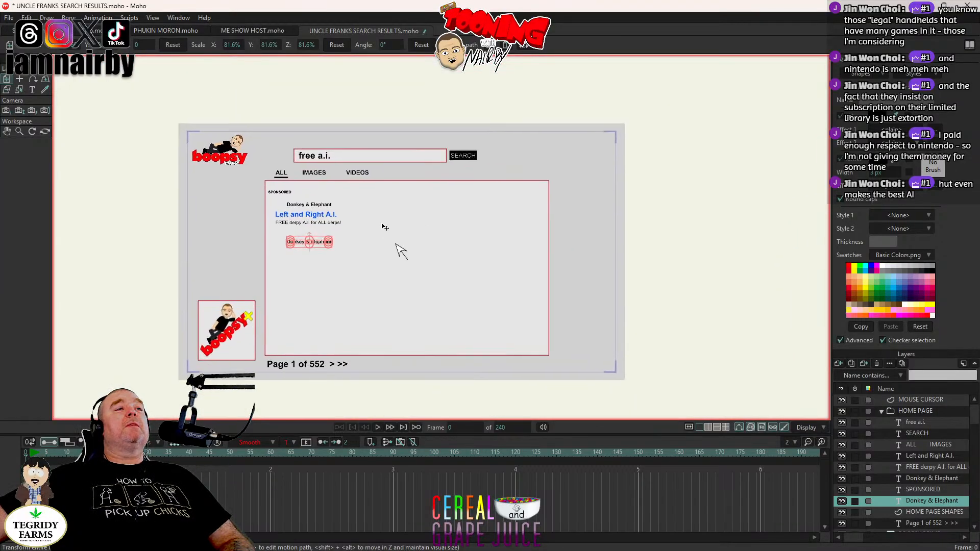
pyautogui.scroll(2, 363, 237)
pyautogui.scroll(-3, 359, 263)
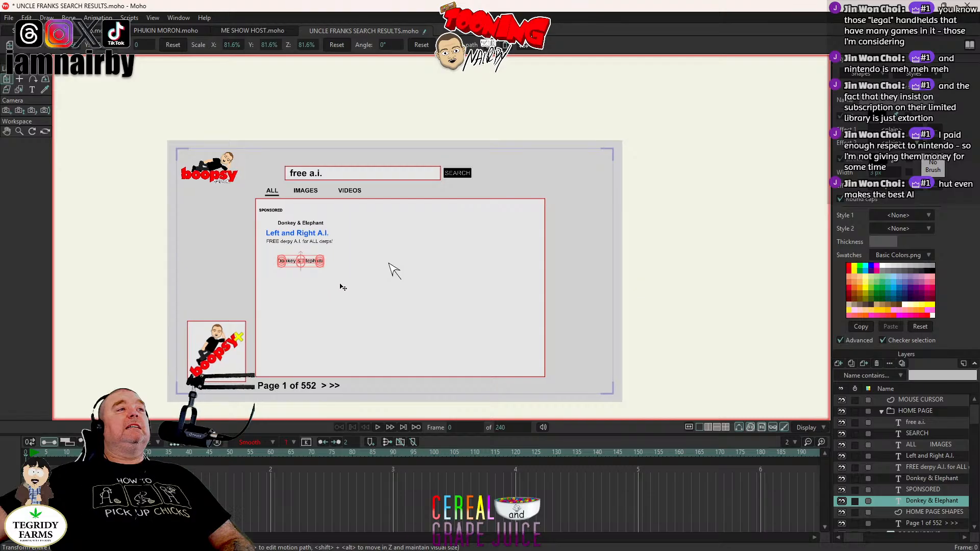
pyautogui.moveTo(340, 285)
pyautogui.mouseDown()
pyautogui.moveTo(342, 251)
pyautogui.moveTo(342, 265)
pyautogui.mouseUp()
pyautogui.scroll(-1, 342, 265)
pyautogui.scroll(-2, 343, 264)
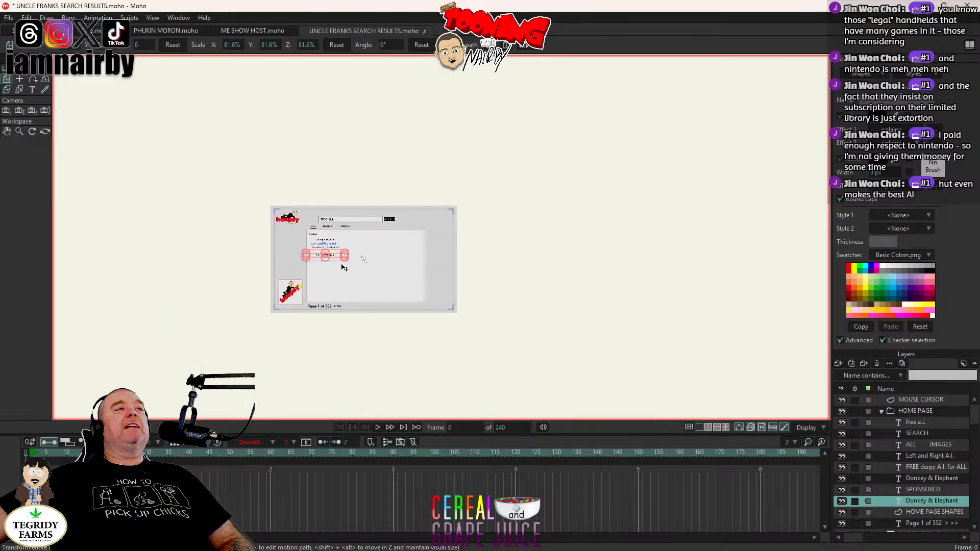
pyautogui.scroll(4, 343, 264)
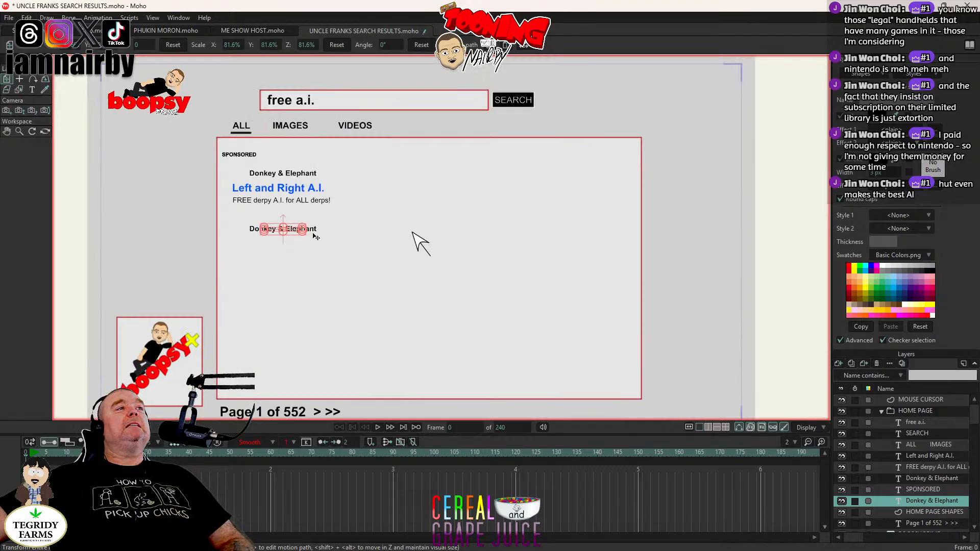
pyautogui.moveTo(399, 261); pyautogui.dragTo(352, 257)
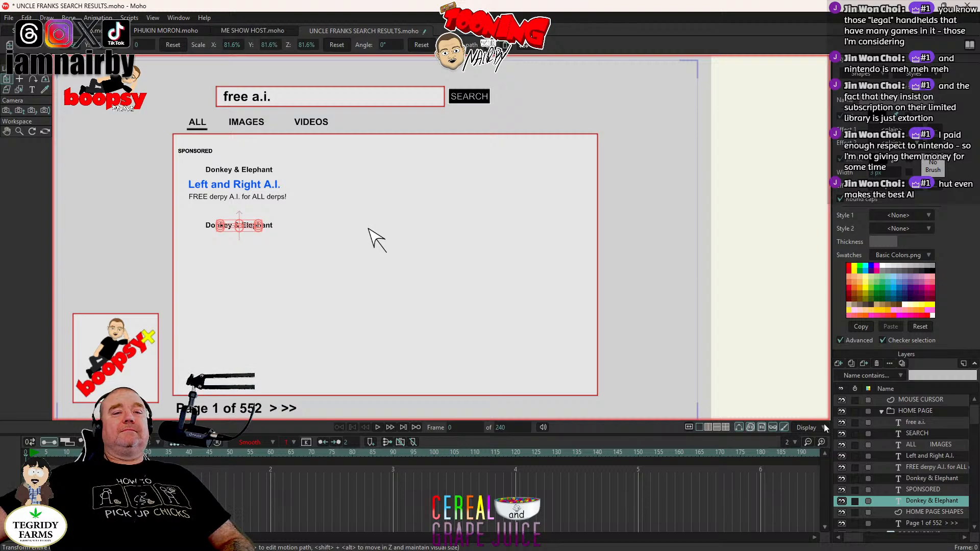
# Step: Replace the copied "Donkey & Elephant" layer's text with "Crappy A.I." and align its left edge with the original heading above
pyautogui.doubleClick(928, 502)
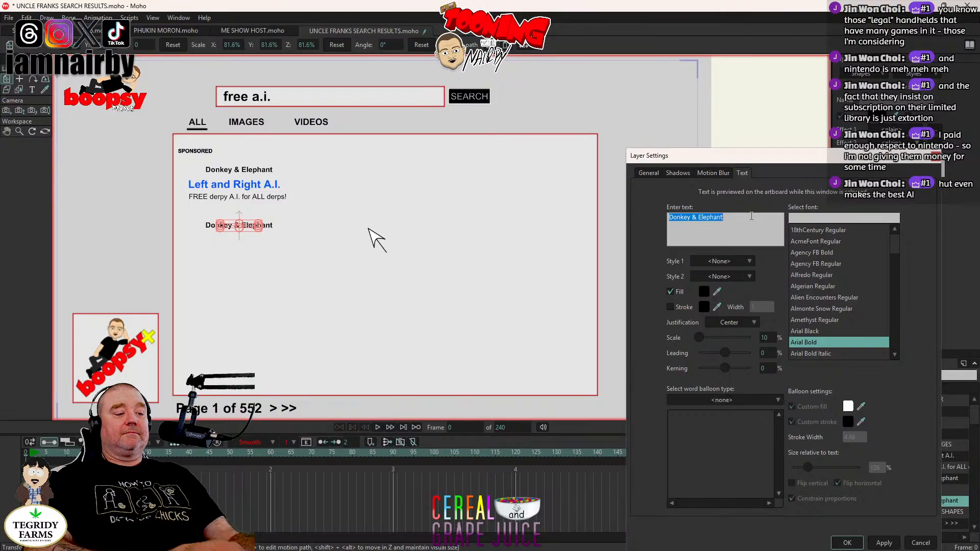
pyautogui.write('Th')
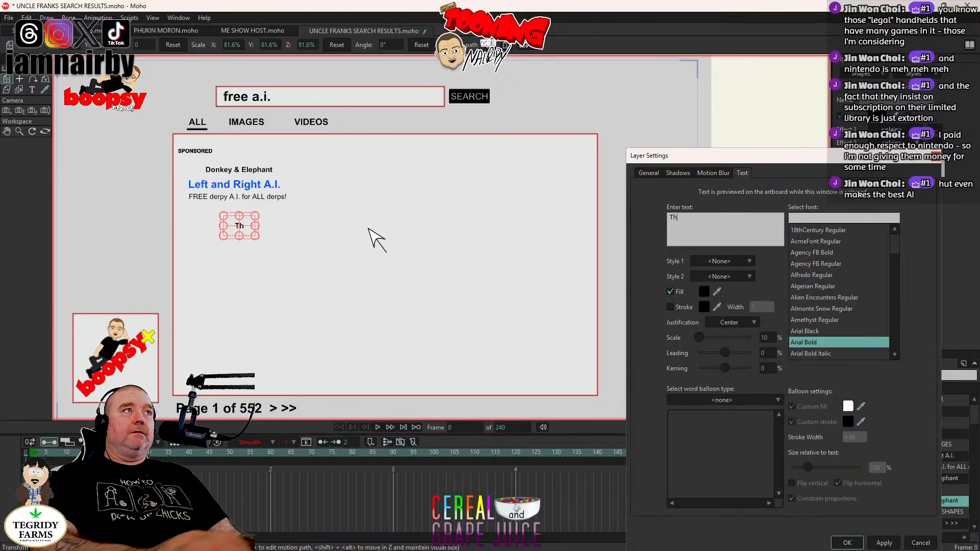
pyautogui.write('is A.')
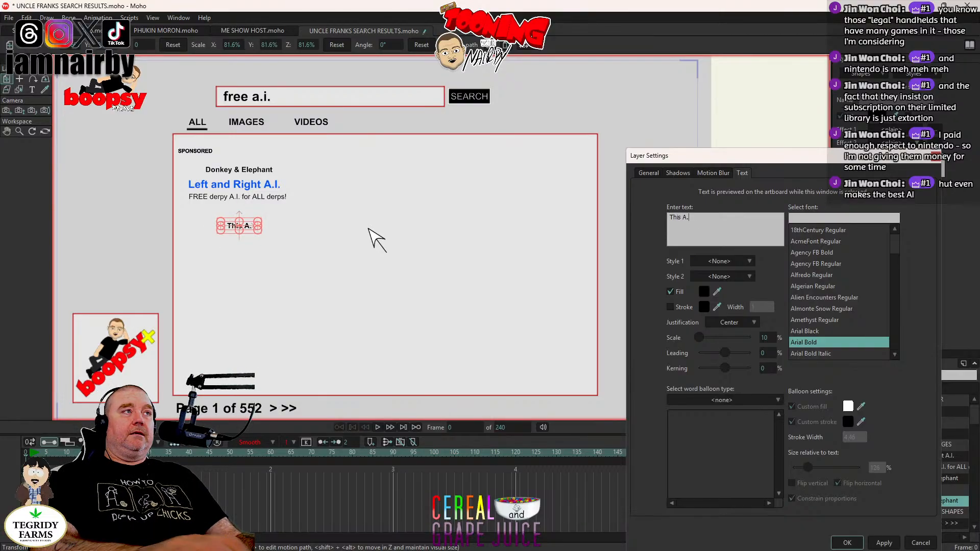
pyautogui.press('BackSpace')
pyautogui.press('BackSpace')
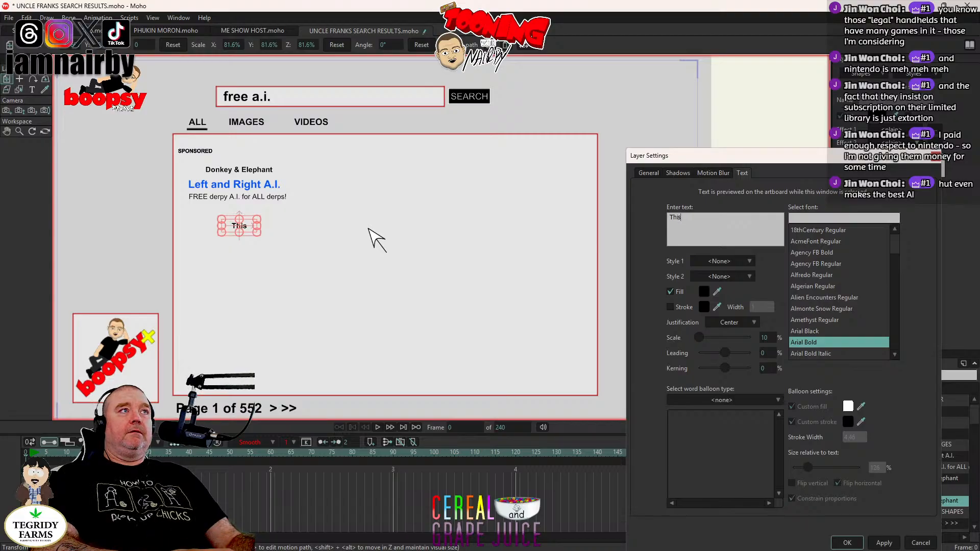
pyautogui.press('BackSpace')
pyautogui.press('BackSpace')
pyautogui.press('BackSpace')
pyautogui.press('BackSpace')
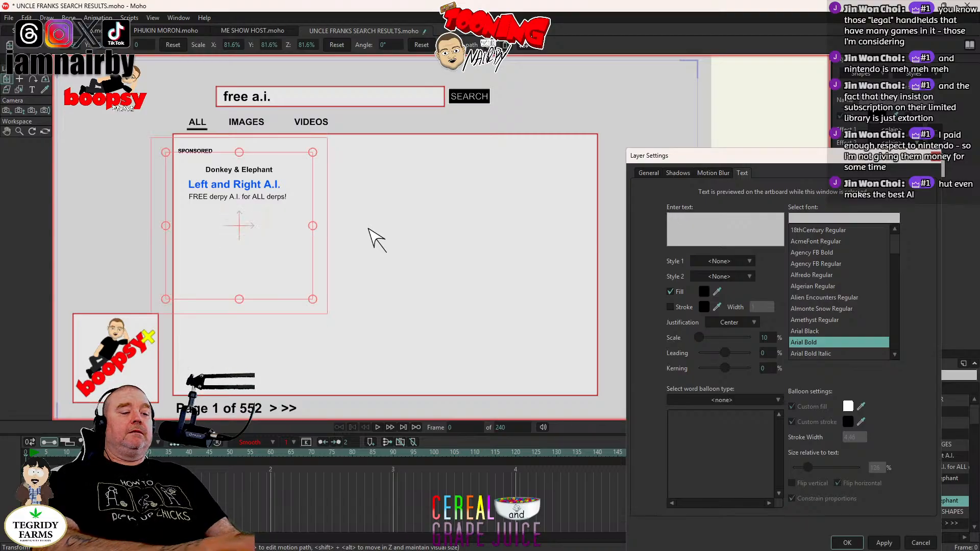
pyautogui.write('Crap')
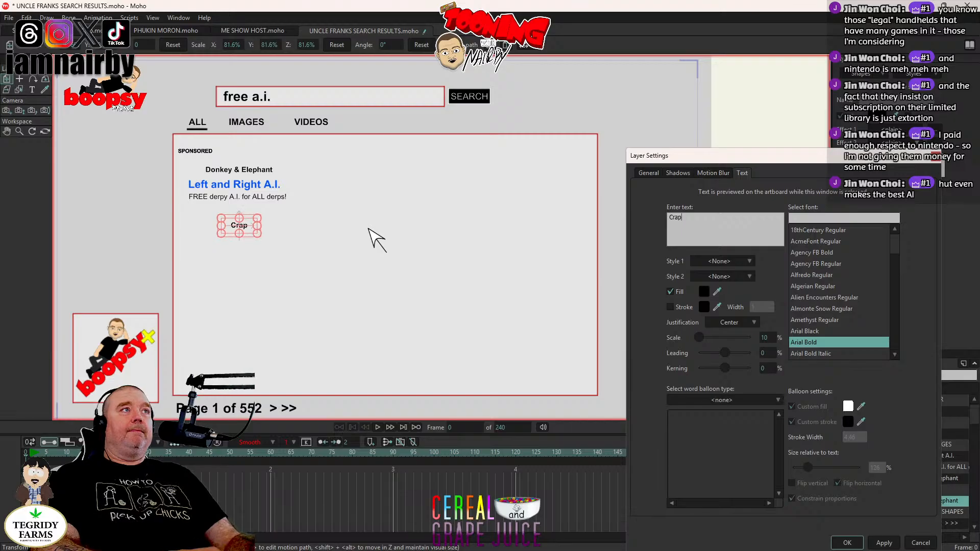
pyautogui.write('py ')
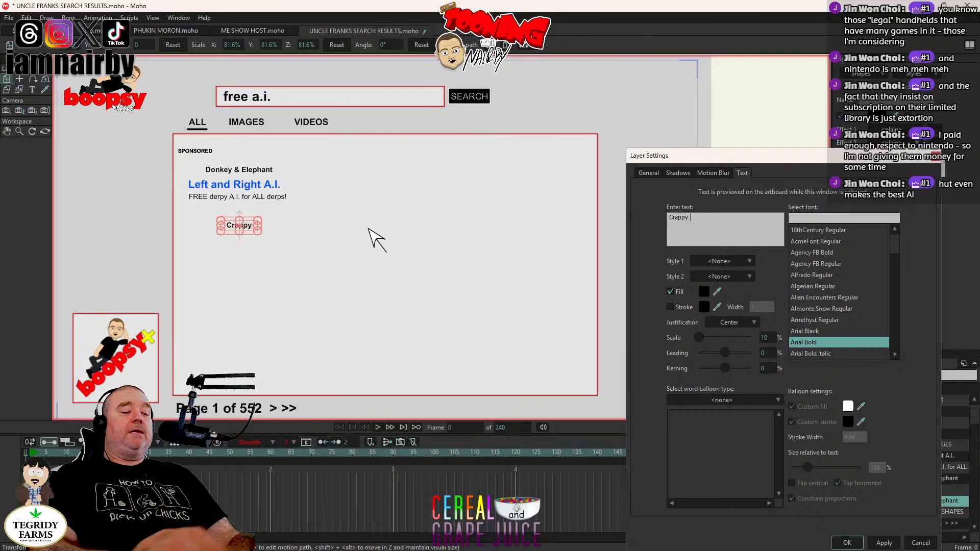
pyautogui.write('A.I')
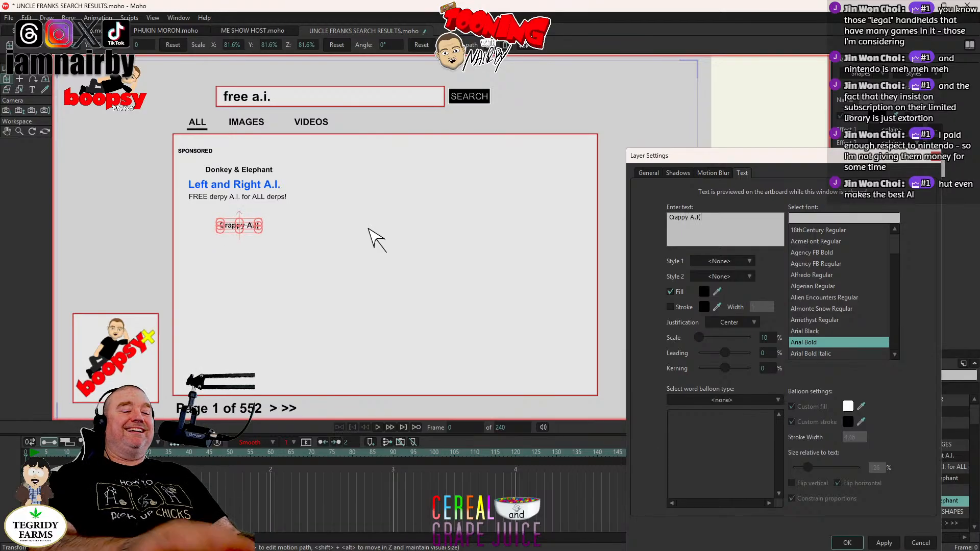
pyautogui.write('.')
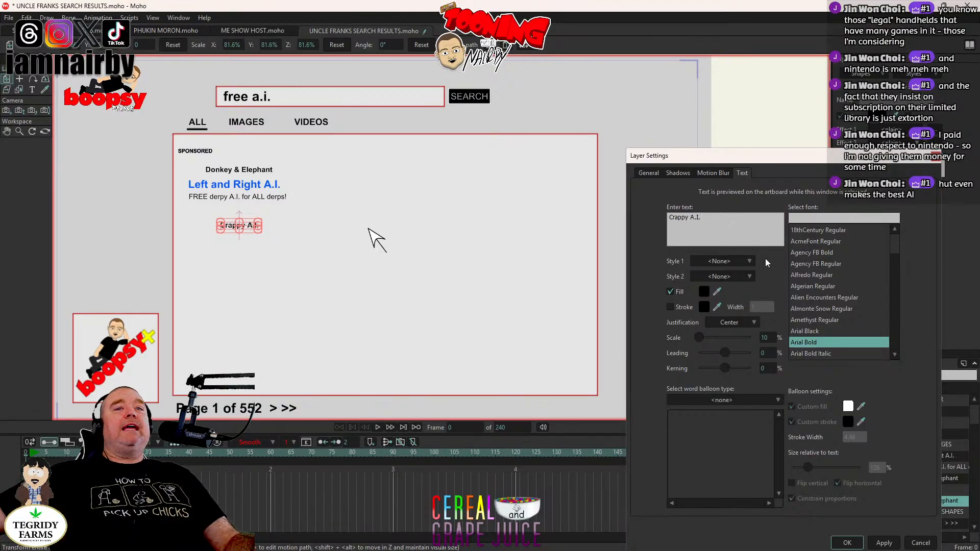
pyautogui.click(848, 543)
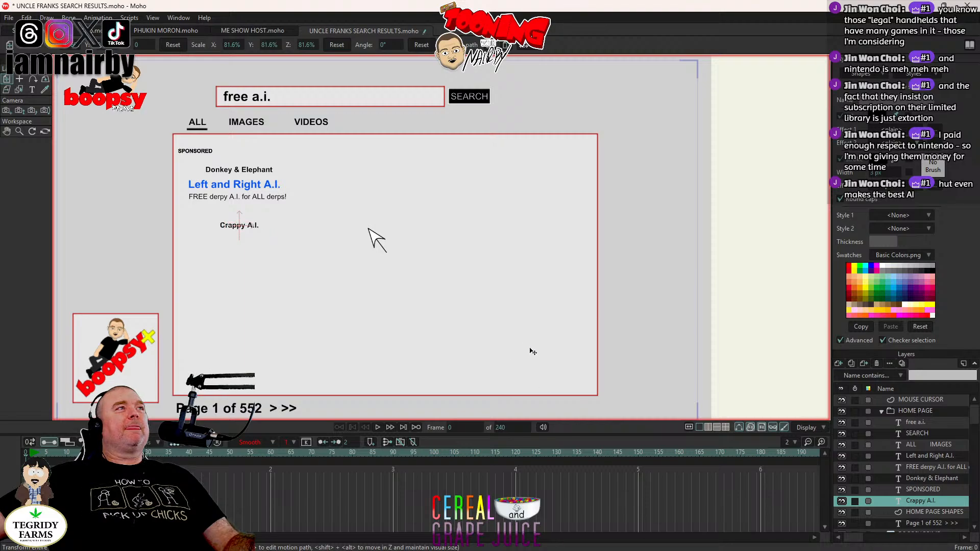
pyautogui.moveTo(520, 351); pyautogui.dragTo(517, 353)
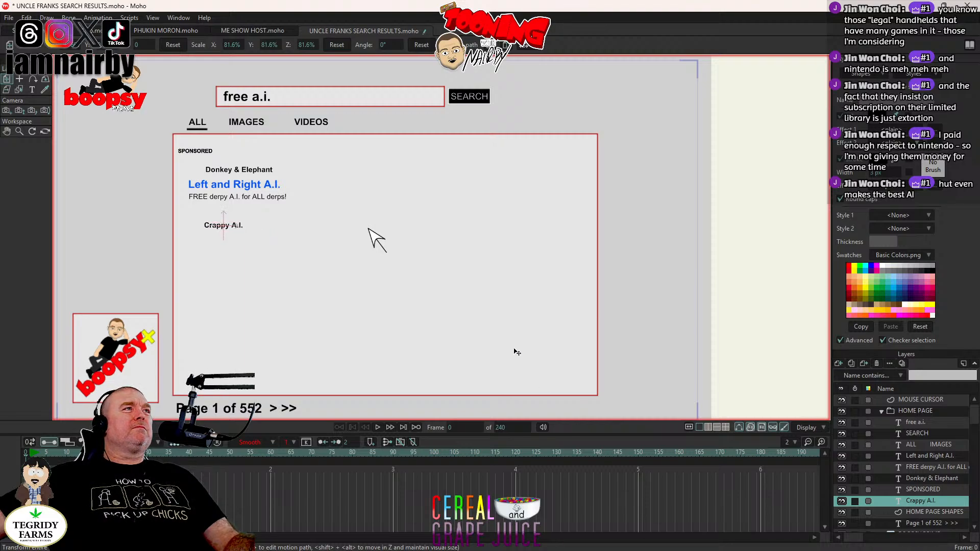
# Step: Duplicate the "Left and Right A.I." text layer, place the copy beneath "Crappy A.I." and reorder it below the "Crappy A.I." layer
pyautogui.click(923, 456)
pyautogui.click(27, 17)
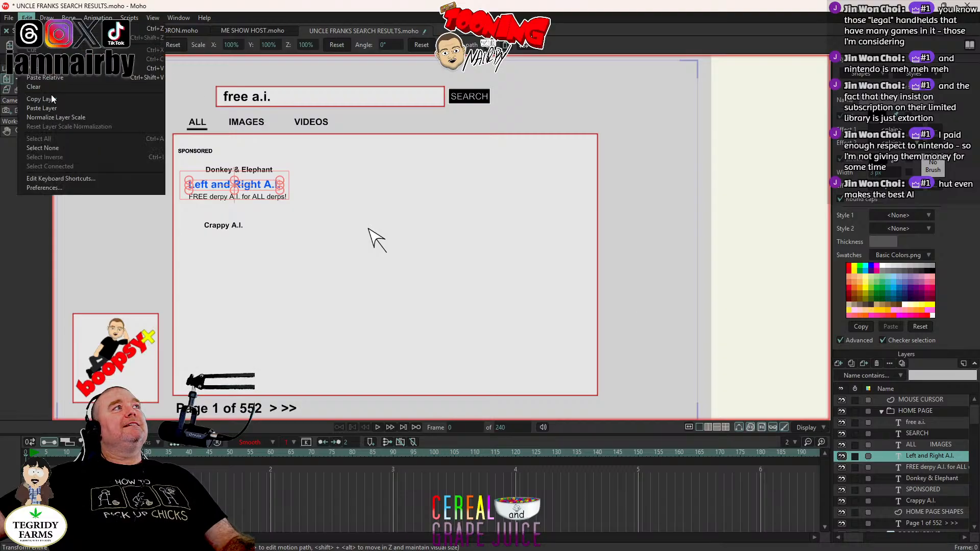
pyautogui.click(27, 17)
pyautogui.click(26, 17)
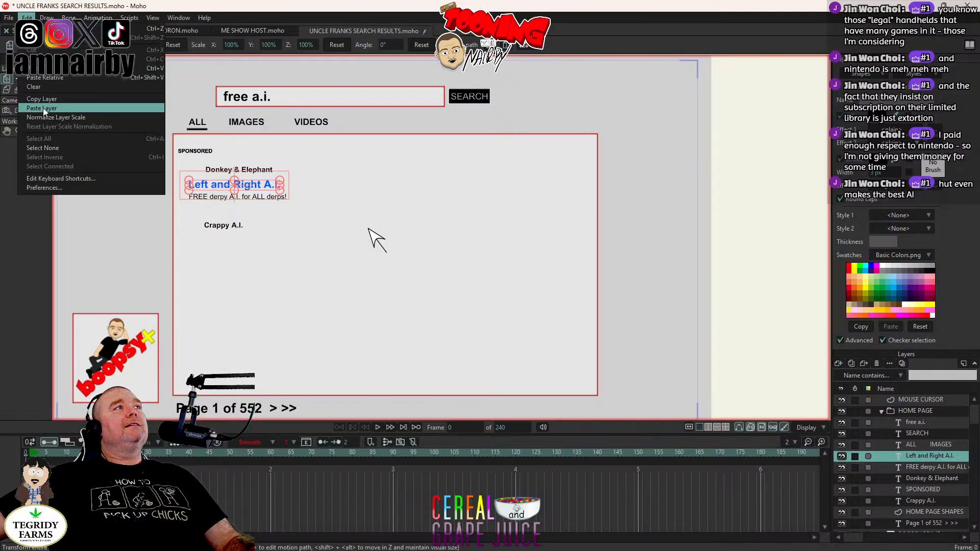
pyautogui.click(43, 108)
pyautogui.moveTo(467, 201); pyautogui.dragTo(462, 257)
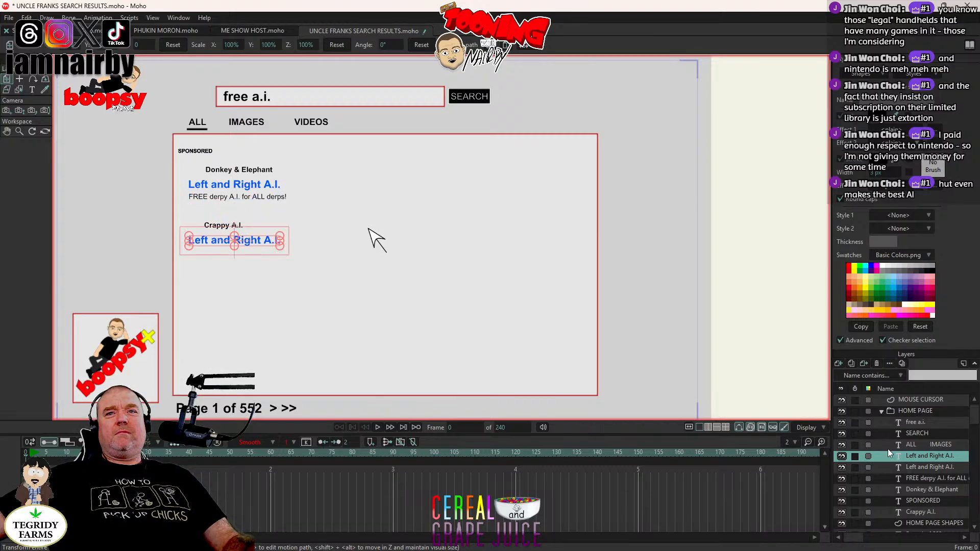
pyautogui.moveTo(917, 453); pyautogui.dragTo(926, 519)
# Step: Replace the copied heading's text with "SureGI A.I." and align its left edge with the "Left and Right A.I." heading
pyautogui.doubleClick(933, 514)
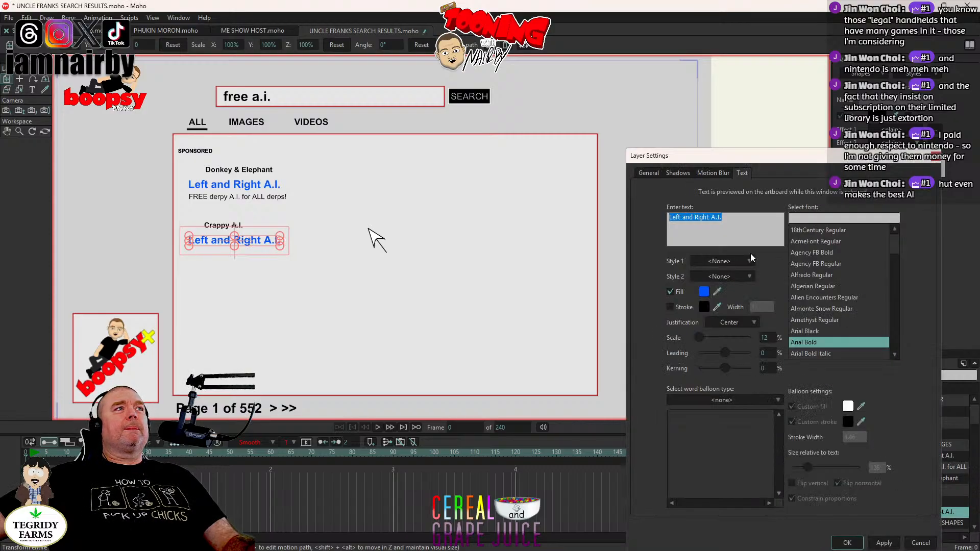
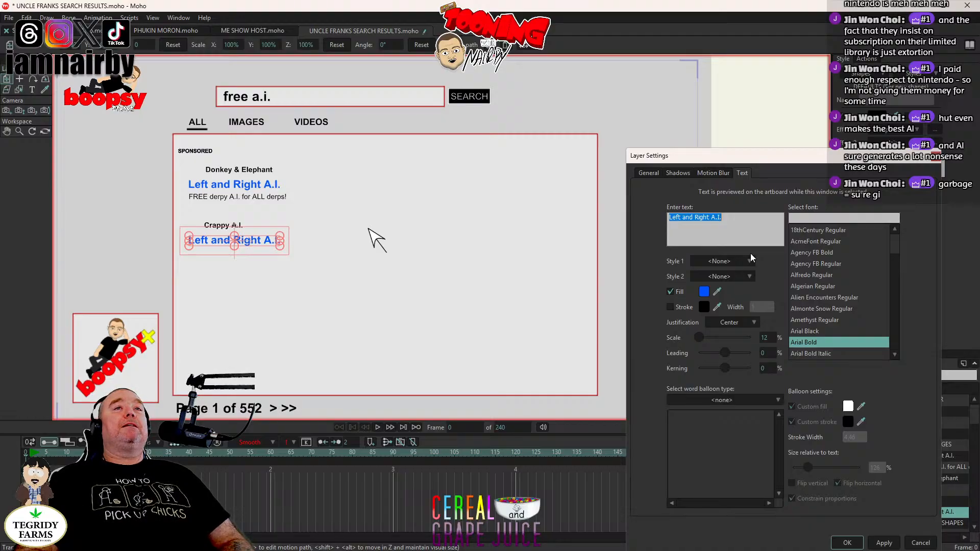
pyautogui.write('ur')
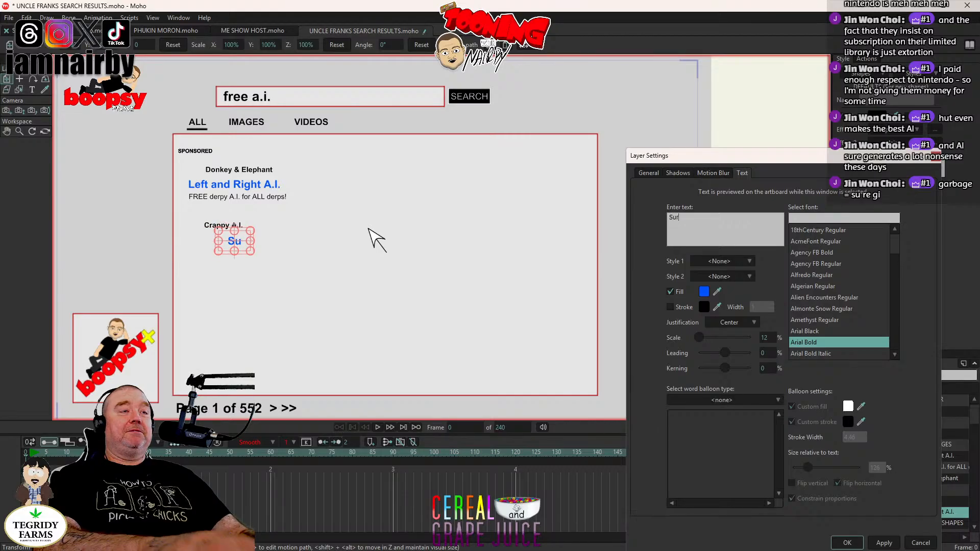
pyautogui.write('eGi')
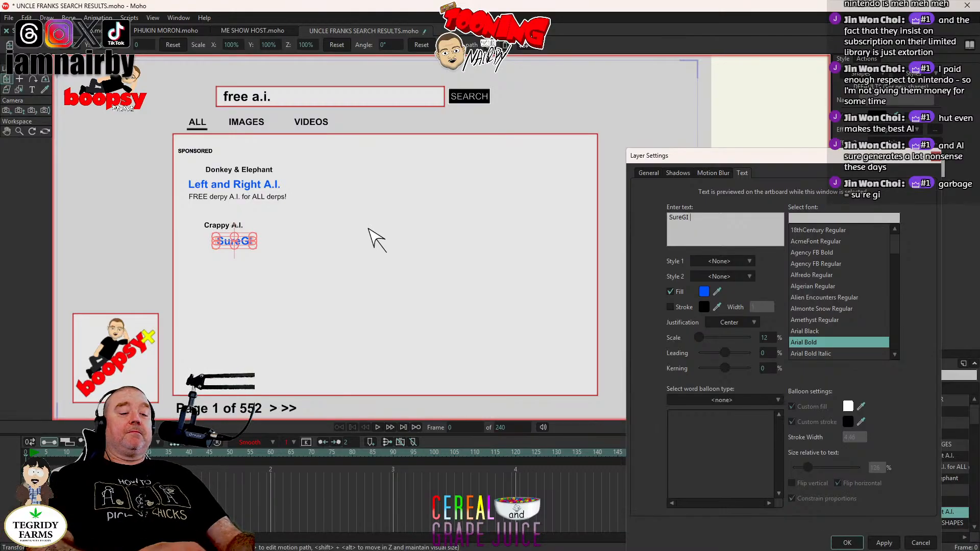
pyautogui.write('A.I.')
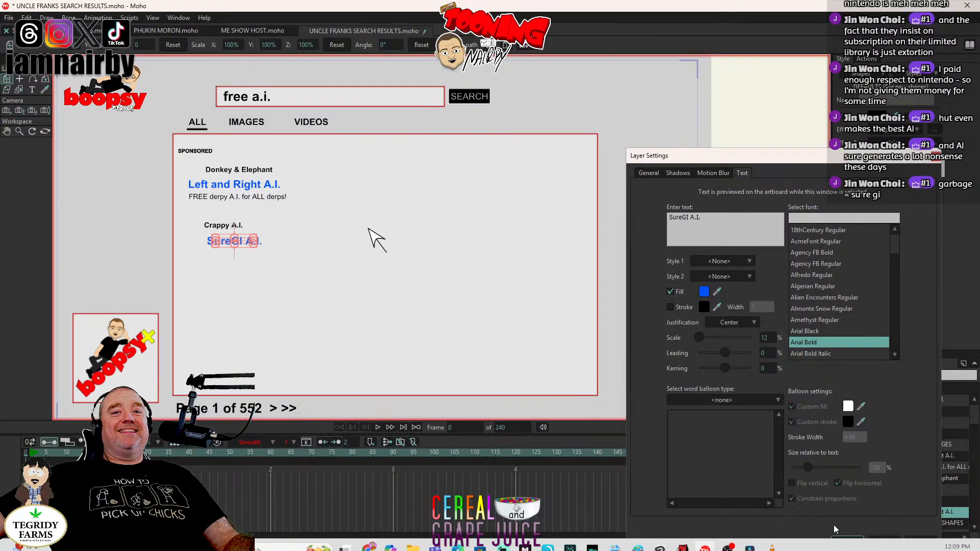
pyautogui.click(847, 542)
pyautogui.moveTo(472, 331); pyautogui.dragTo(419, 314)
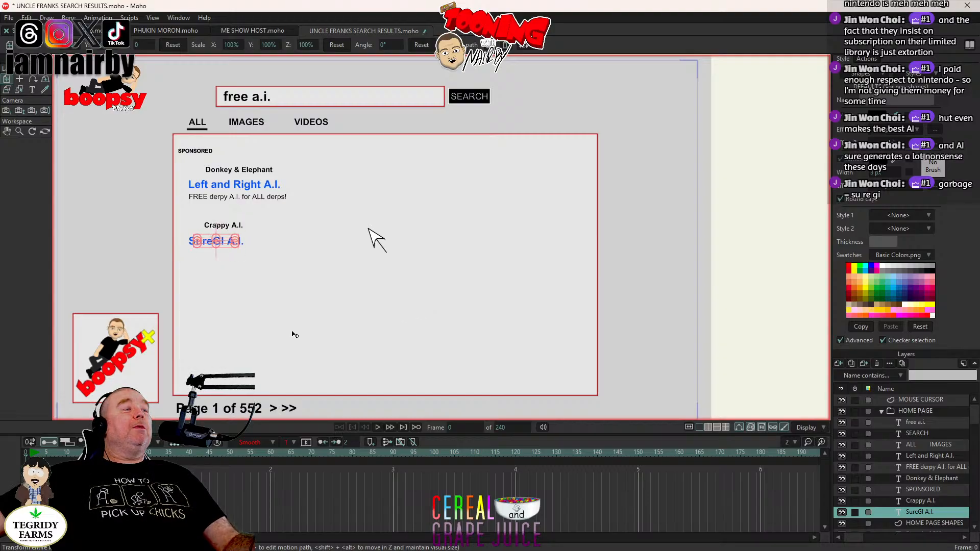
# Step: Capitalise the "r" in the second result's blue heading so it reads "SuReGI A.I."
pyautogui.doubleClick(917, 512)
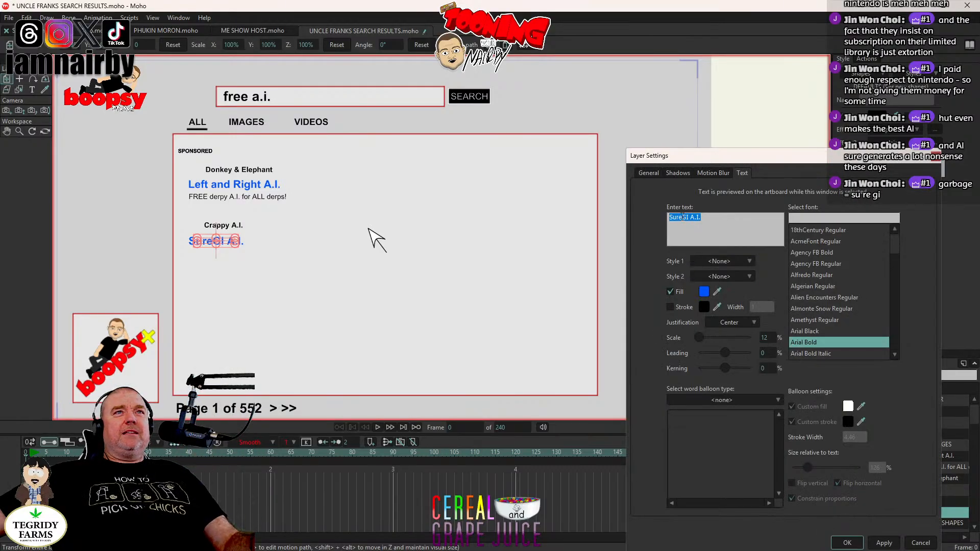
pyautogui.click(681, 227)
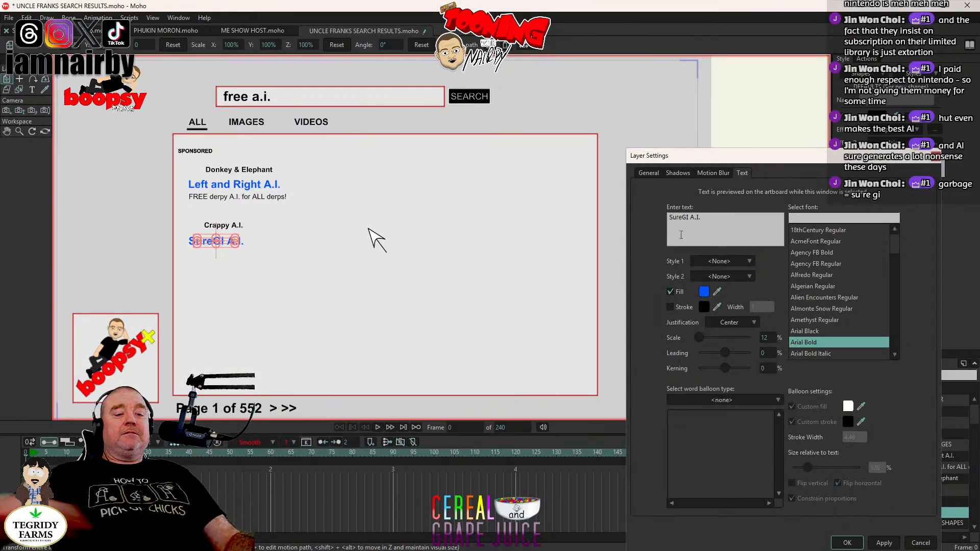
pyautogui.press('BackSpace')
pyautogui.write('R')
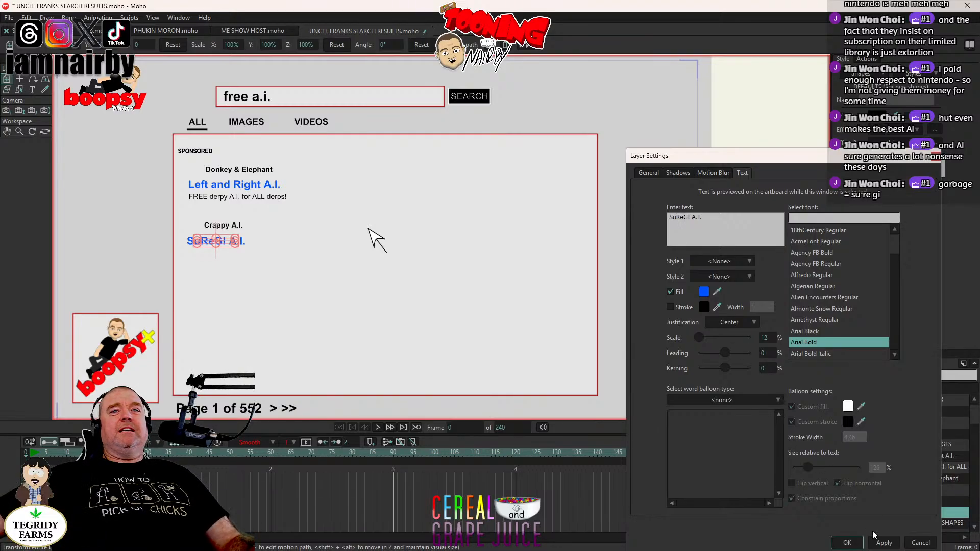
pyautogui.click(847, 543)
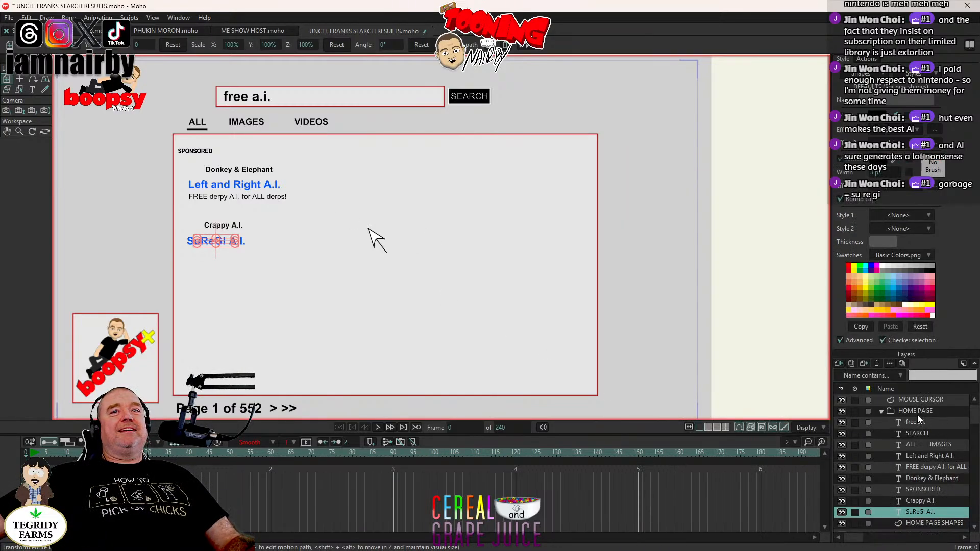
pyautogui.click(918, 412)
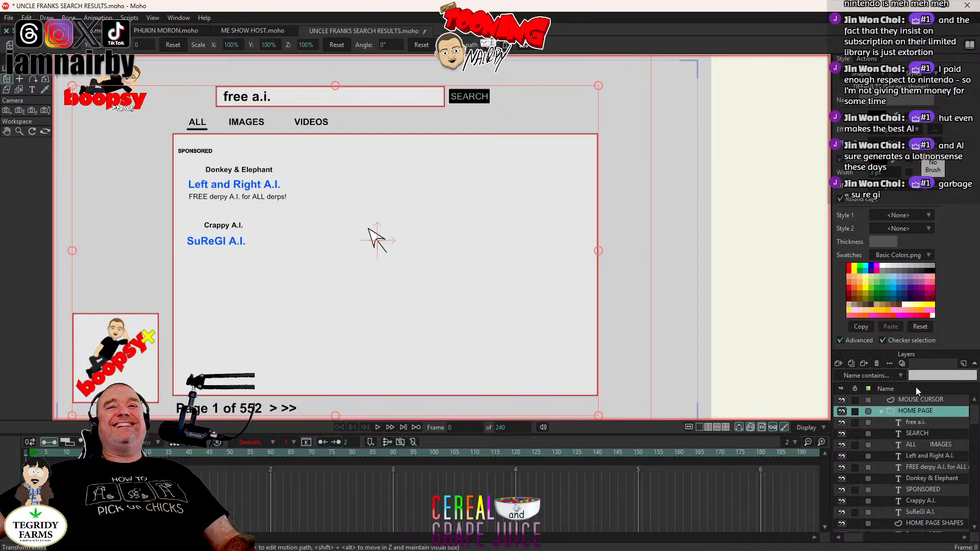
# Step: Duplicate the "FREE derpy A.I. for ALL derps!" layer, place the copy under "SuReGI A.I." and reorder it below that heading's layer
pyautogui.click(932, 468)
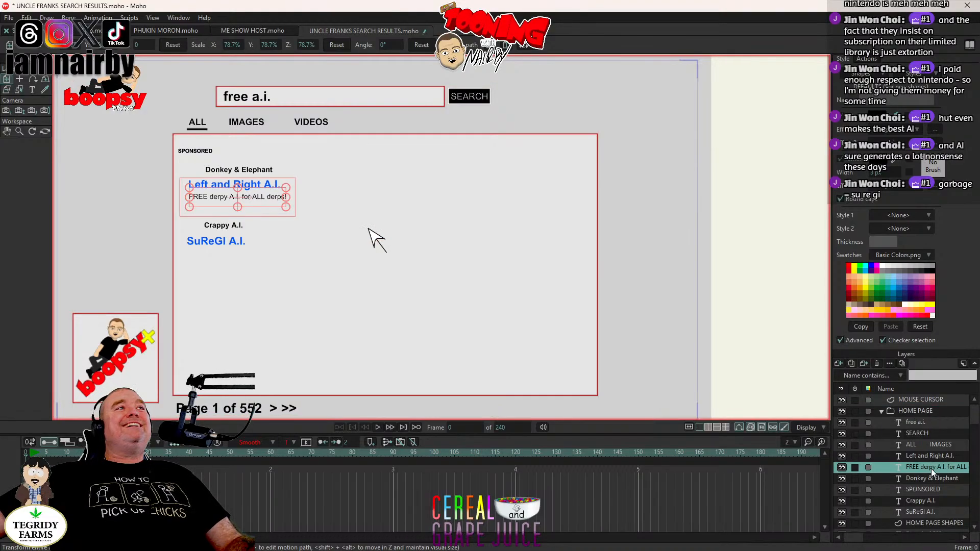
pyautogui.click(26, 17)
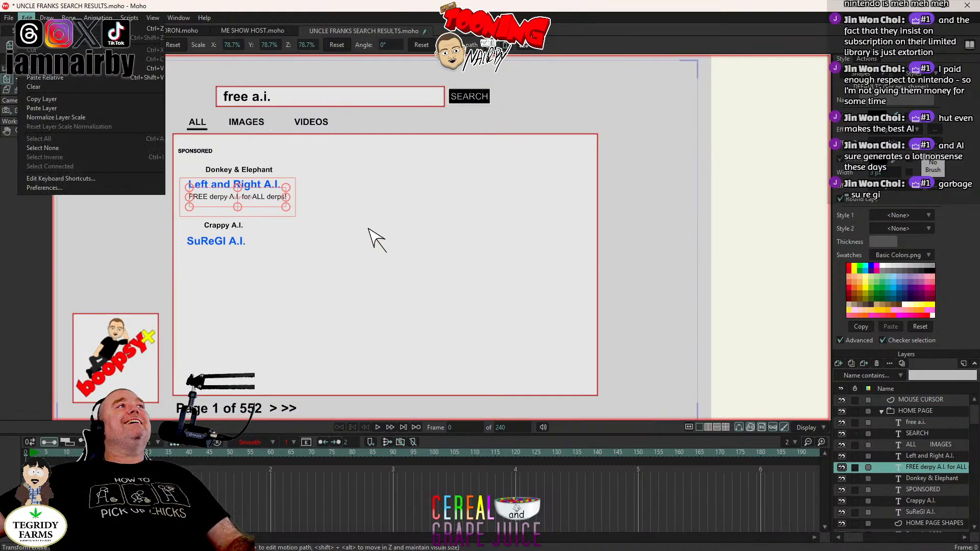
pyautogui.click(82, 99)
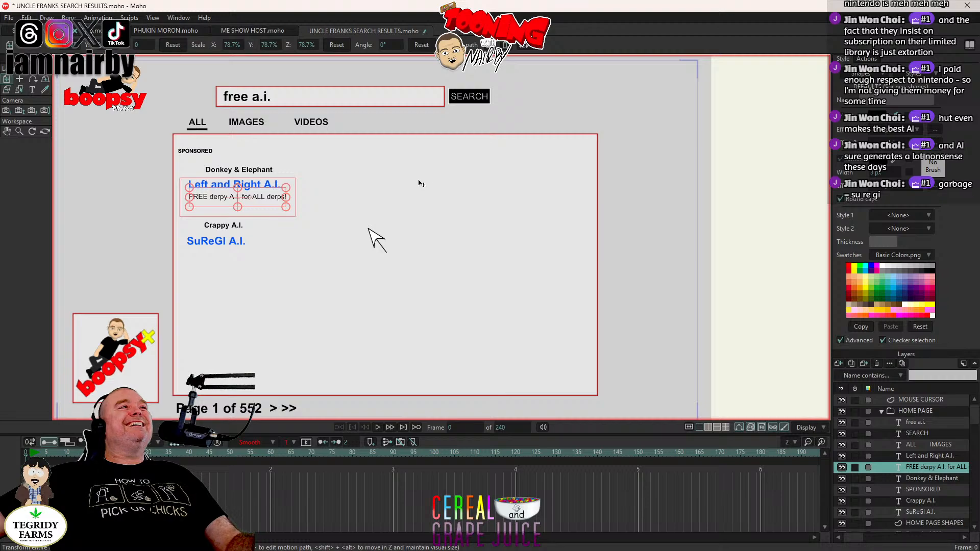
pyautogui.click(27, 18)
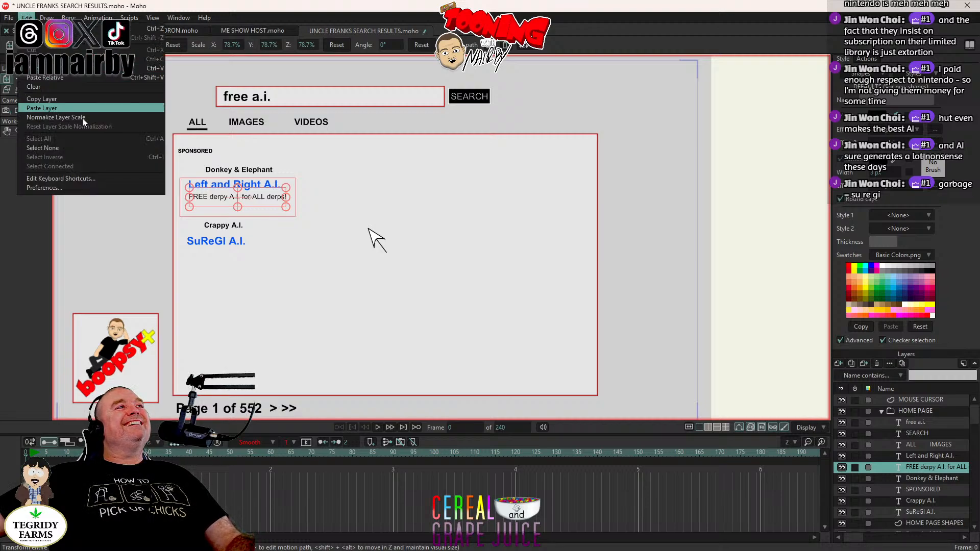
pyautogui.click(77, 108)
pyautogui.moveTo(458, 225); pyautogui.dragTo(453, 270)
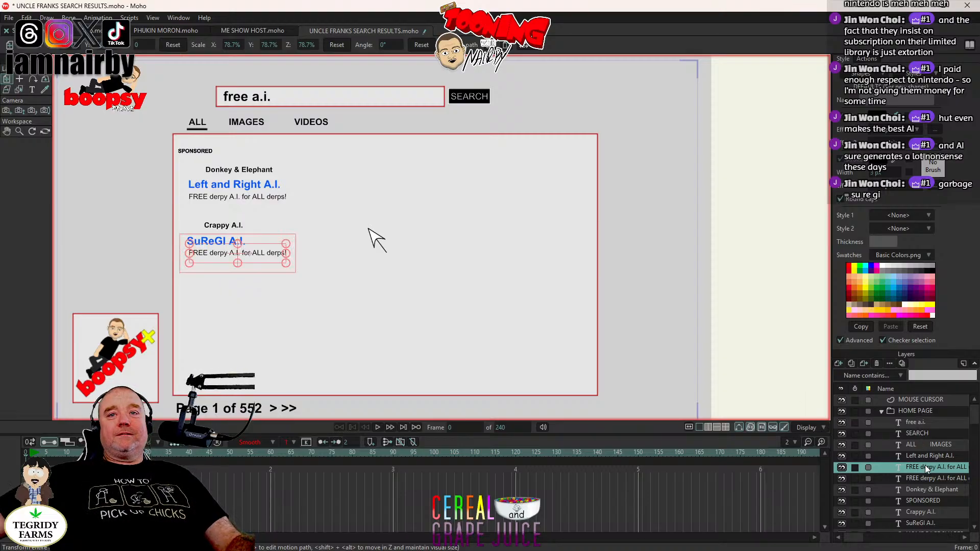
pyautogui.moveTo(925, 467); pyautogui.dragTo(936, 528)
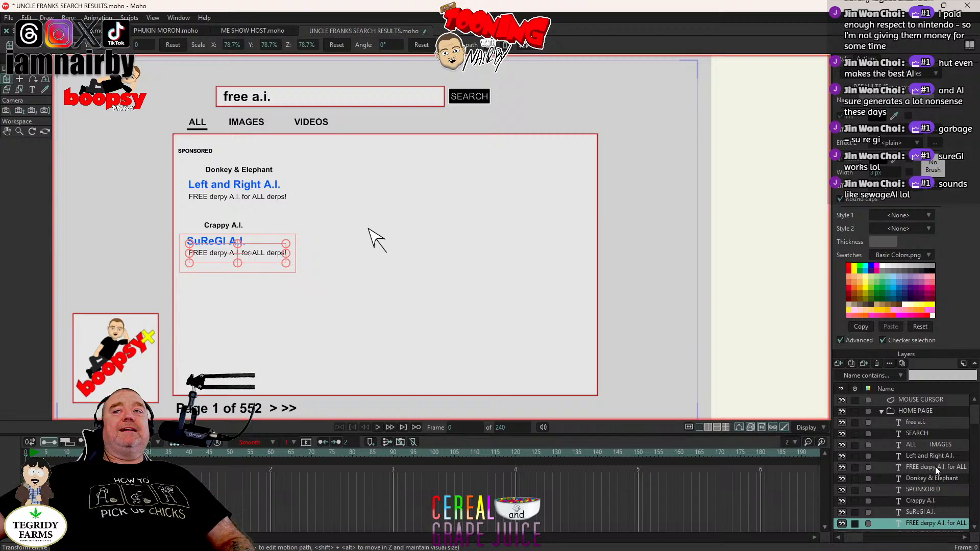
# Step: Change the second result's blue heading text to "SuReGi A.I." with a lowercase "i"
pyautogui.doubleClick(930, 511)
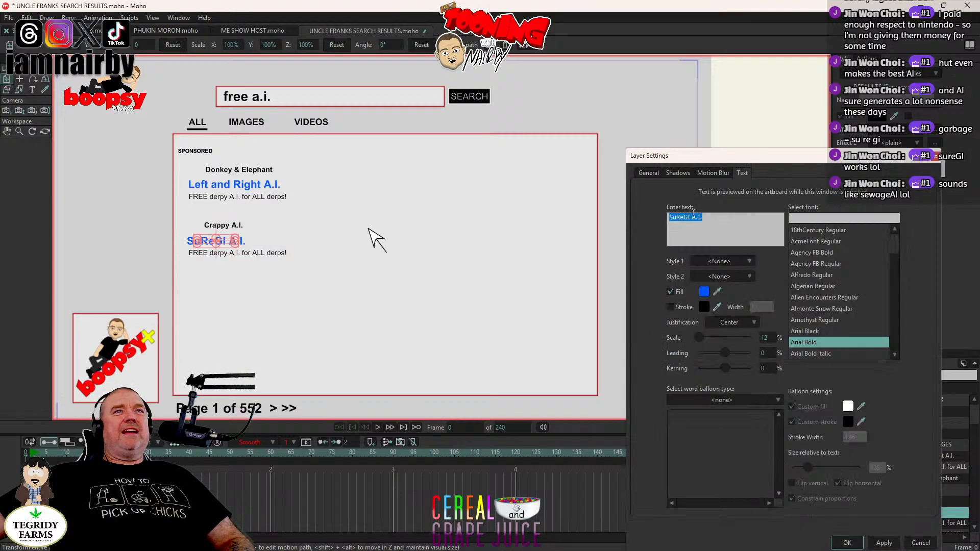
pyautogui.click(688, 218)
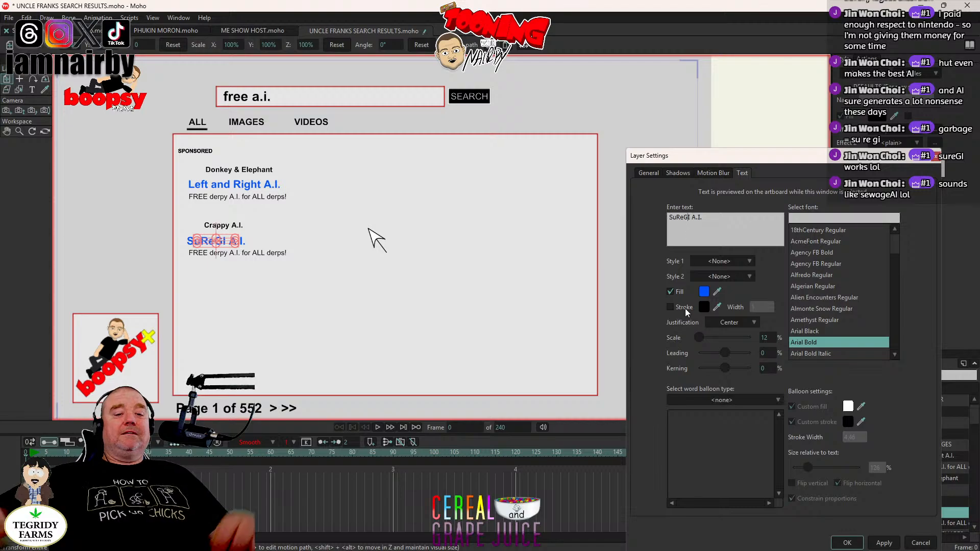
pyautogui.press('Delete')
pyautogui.write('i')
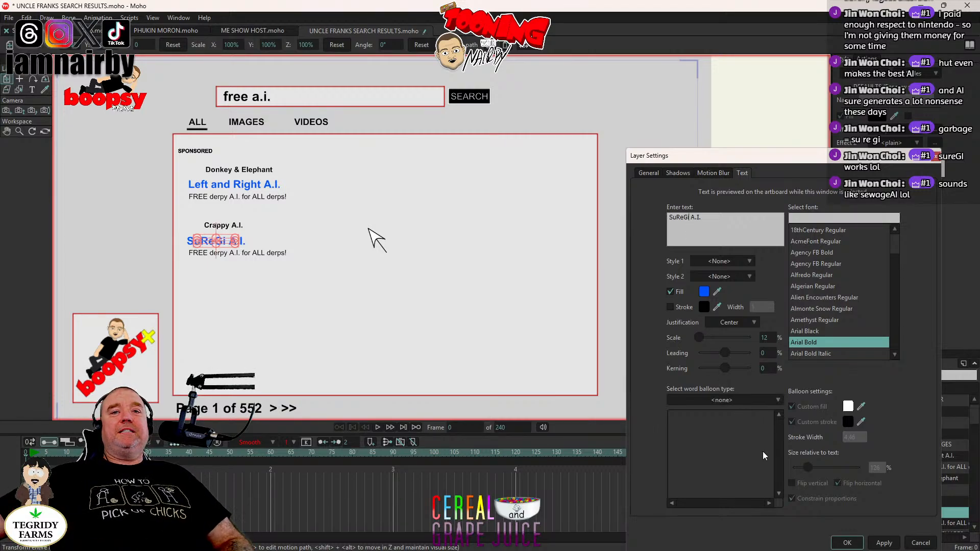
pyautogui.click(846, 543)
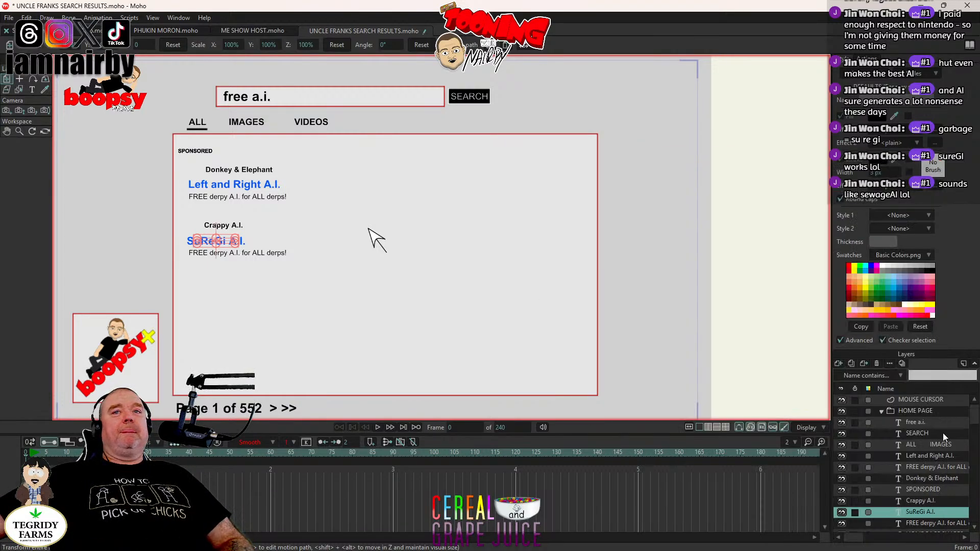
pyautogui.click(931, 410)
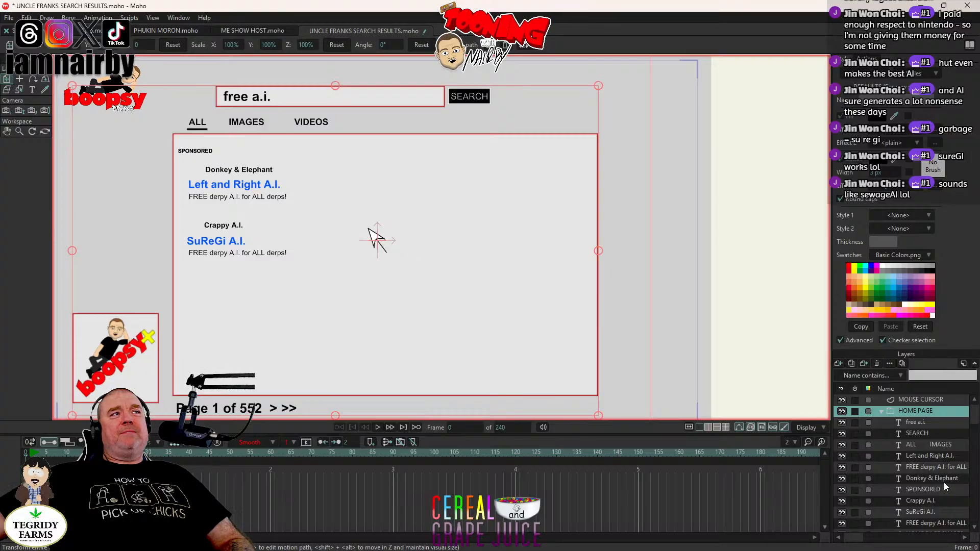
# Step: Change the second result's heading text back to "SuReGI A.I." and save the project
pyautogui.doubleClick(927, 512)
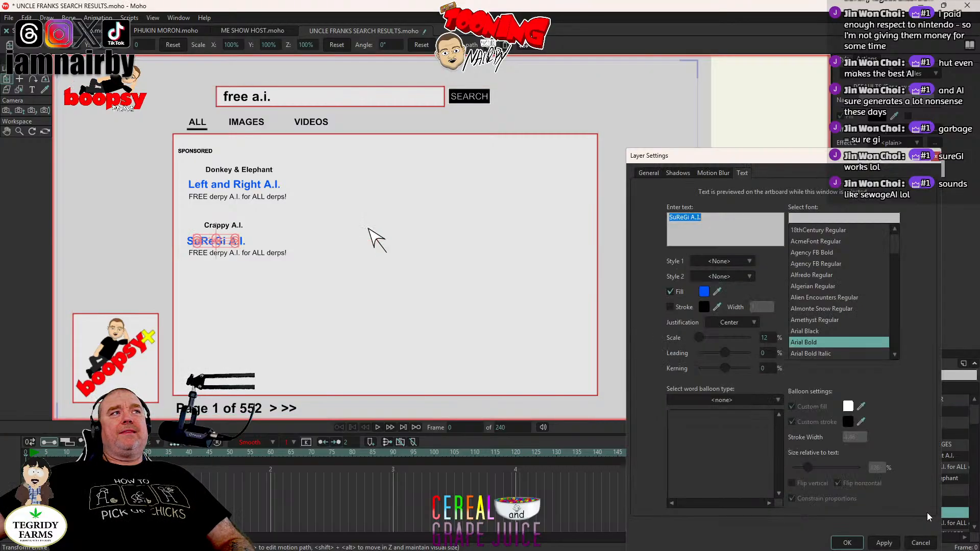
pyautogui.click(689, 217)
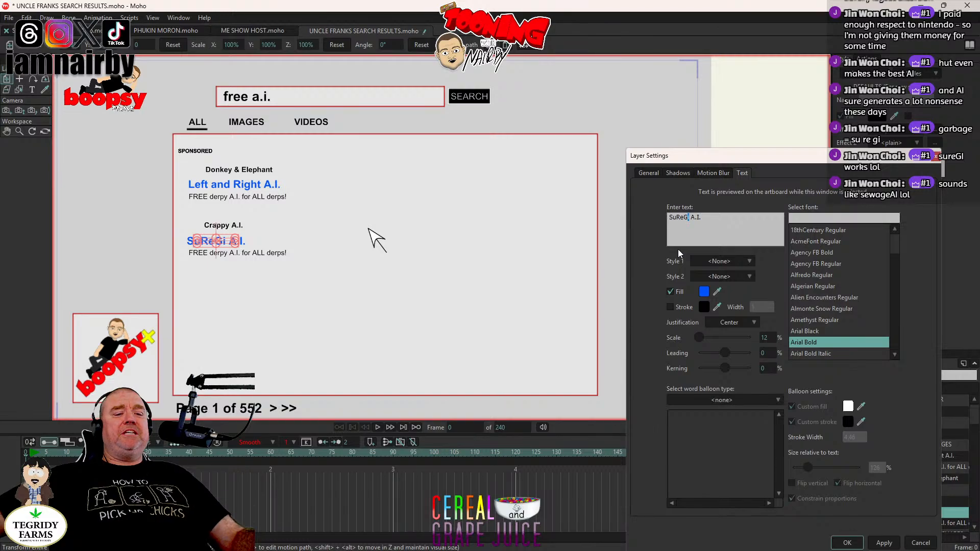
pyautogui.press('Delete')
pyautogui.write('I')
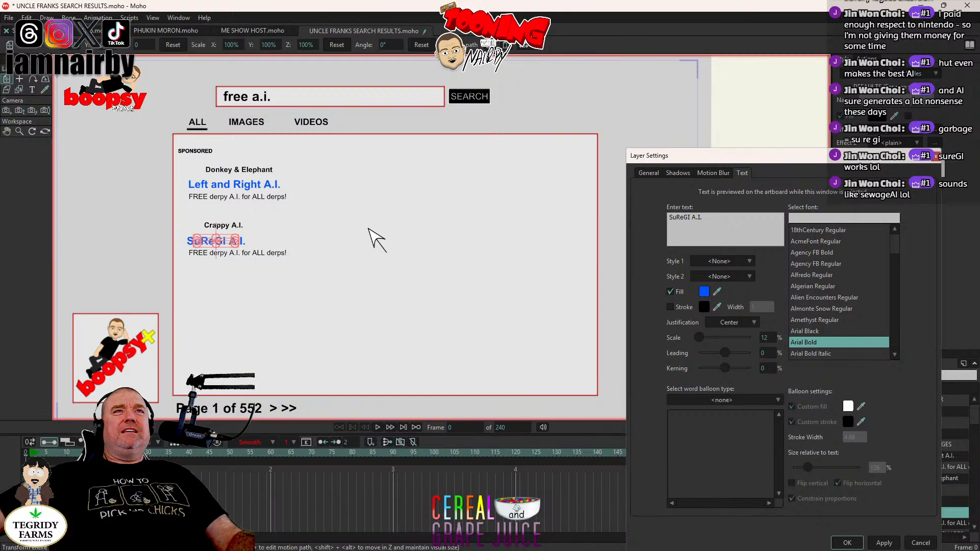
pyautogui.click(847, 542)
pyautogui.click(919, 407)
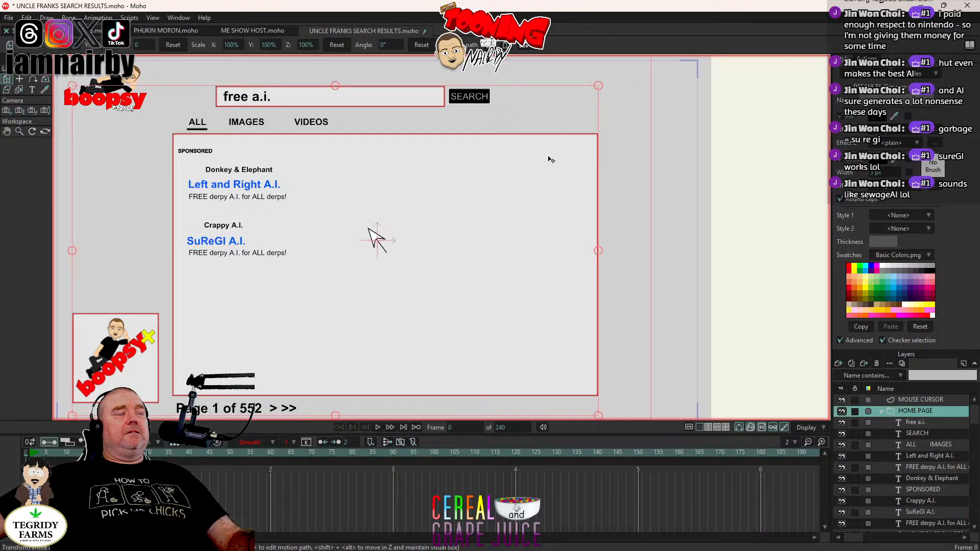
pyautogui.hotkey('ctrl', 's')
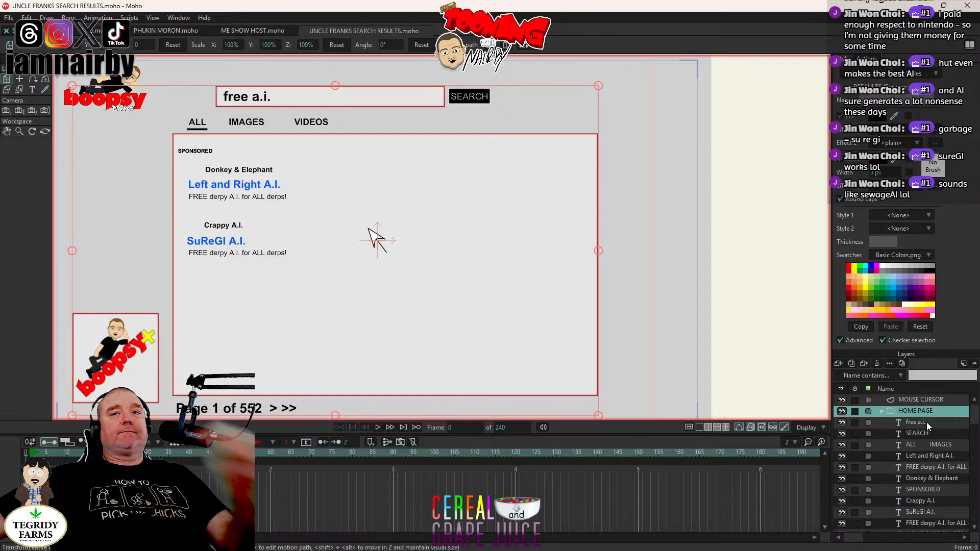
# Step: Duplicate the "Crappy A.I." text layer and place the copy below the second "FREE derpy A.I. for ALL derps!" line
pyautogui.scroll(-1, 921, 493)
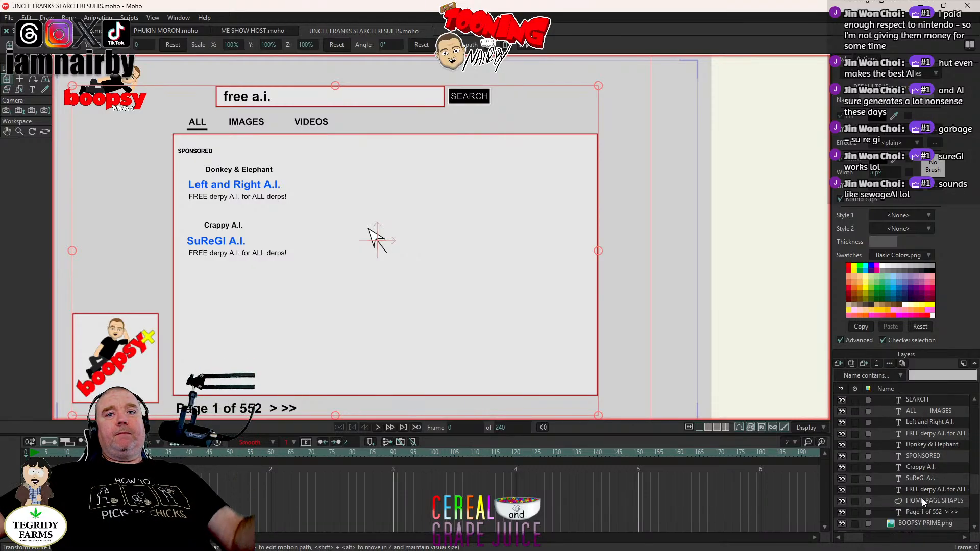
pyautogui.click(924, 467)
pyautogui.click(27, 17)
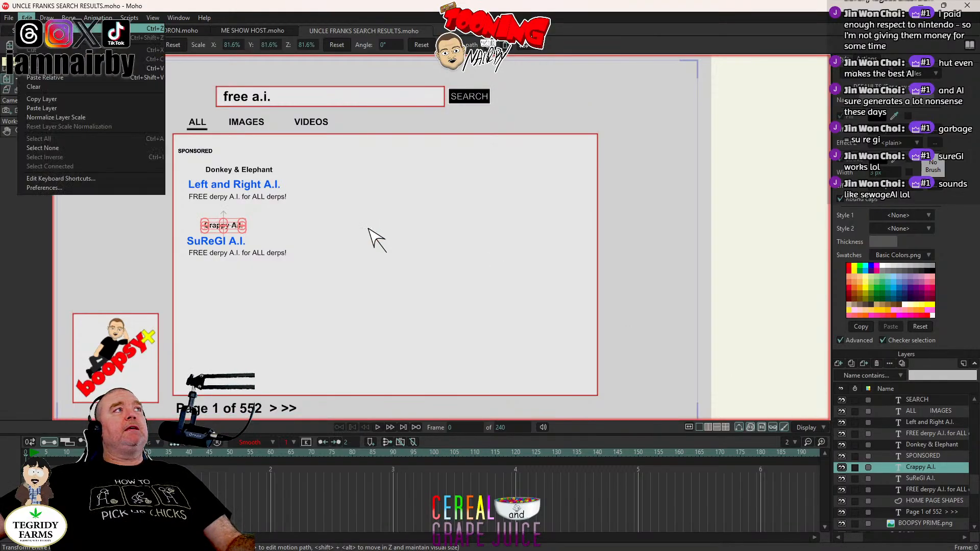
pyautogui.click(57, 99)
pyautogui.click(26, 17)
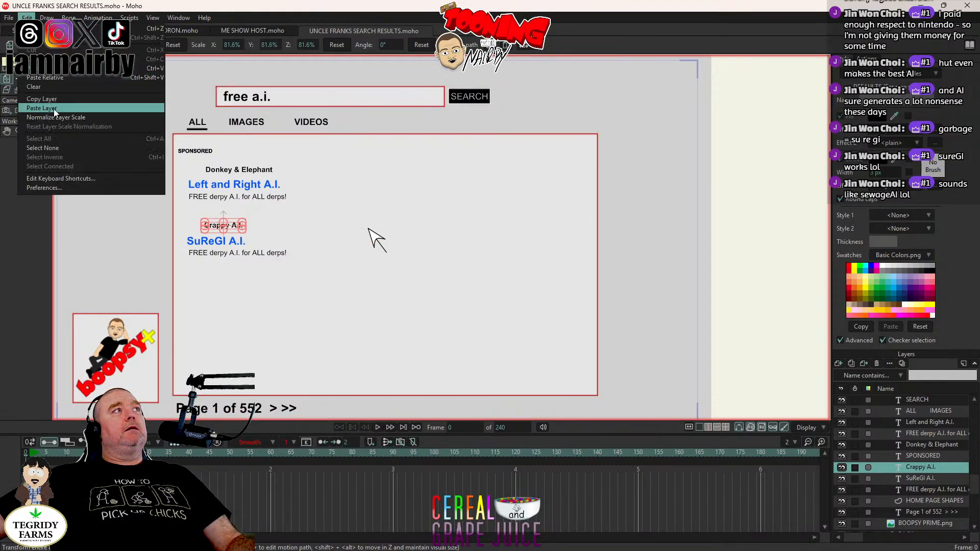
pyautogui.hotkey('ctrl', 'v')
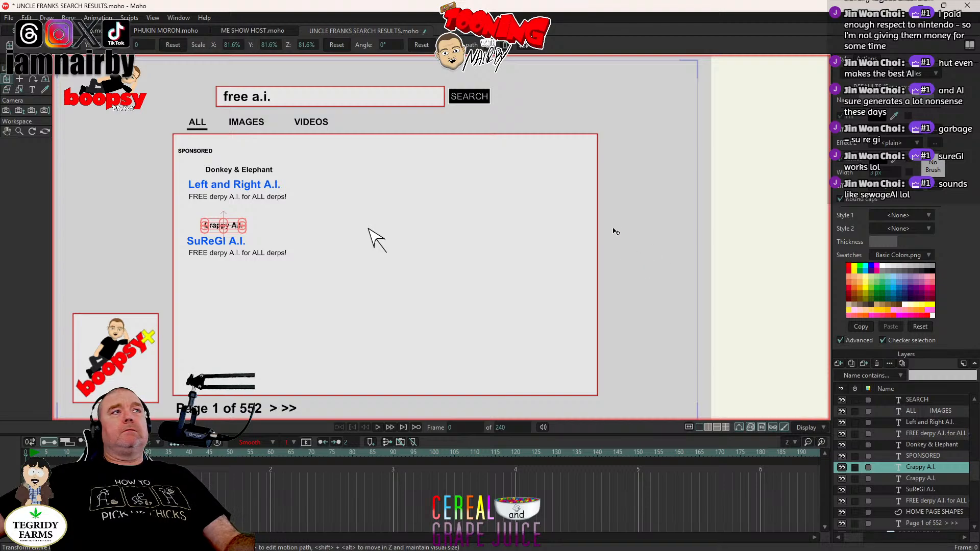
pyautogui.moveTo(612, 233); pyautogui.dragTo(605, 298)
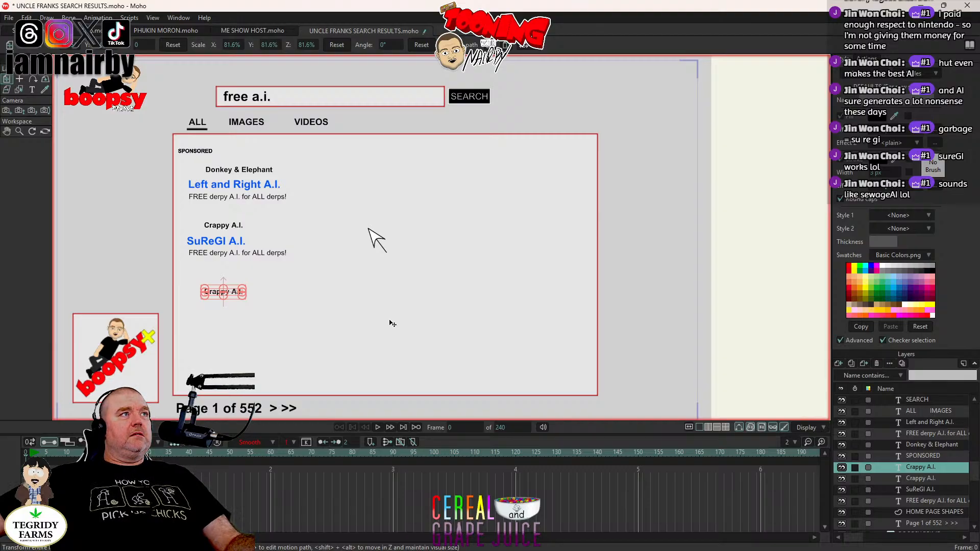
# Step: Move the lower "Crappy A.I." copy slightly up, reorder it below the second description's layer, and change its text to "Zr0Sense A.I"
pyautogui.moveTo(392, 323); pyautogui.dragTo(391, 320)
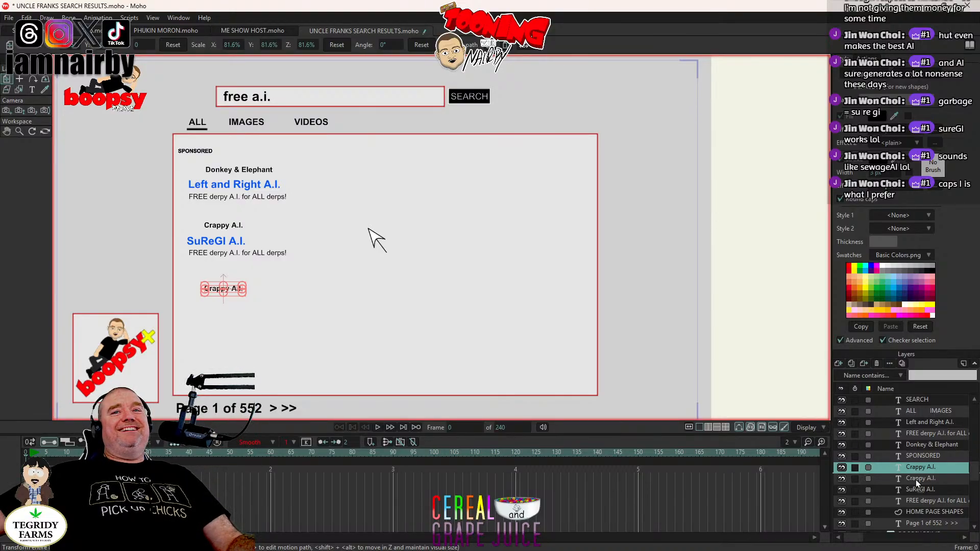
pyautogui.moveTo(916, 480); pyautogui.dragTo(922, 504)
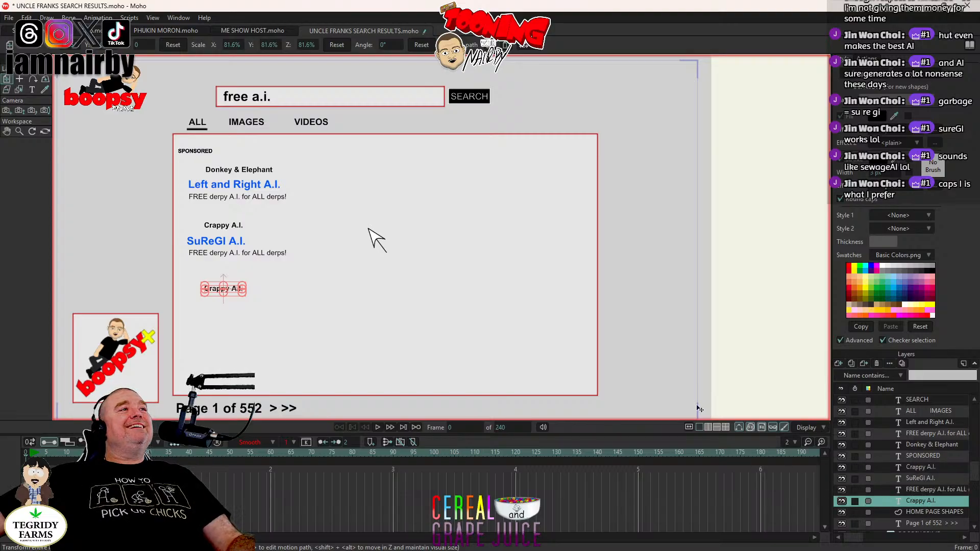
pyautogui.doubleClick(917, 498)
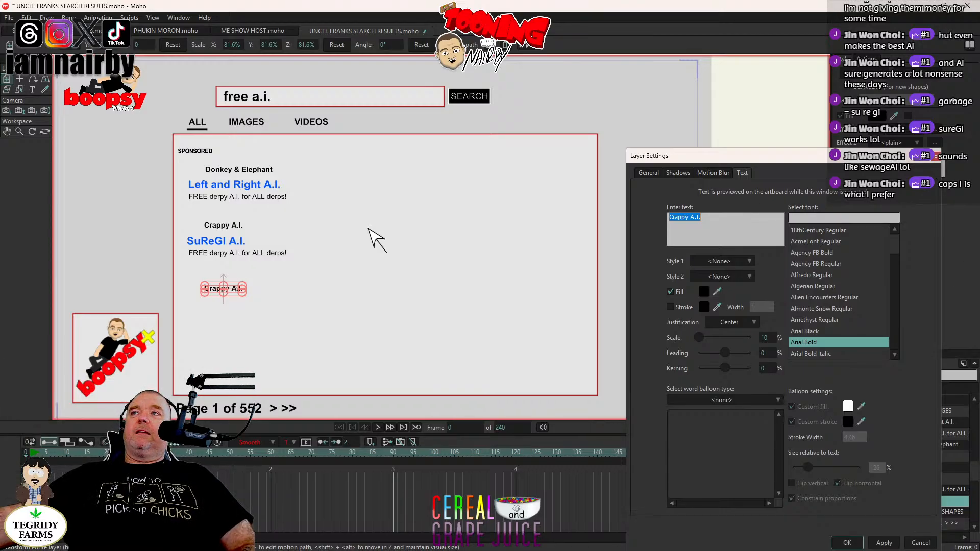
pyautogui.click(377, 240)
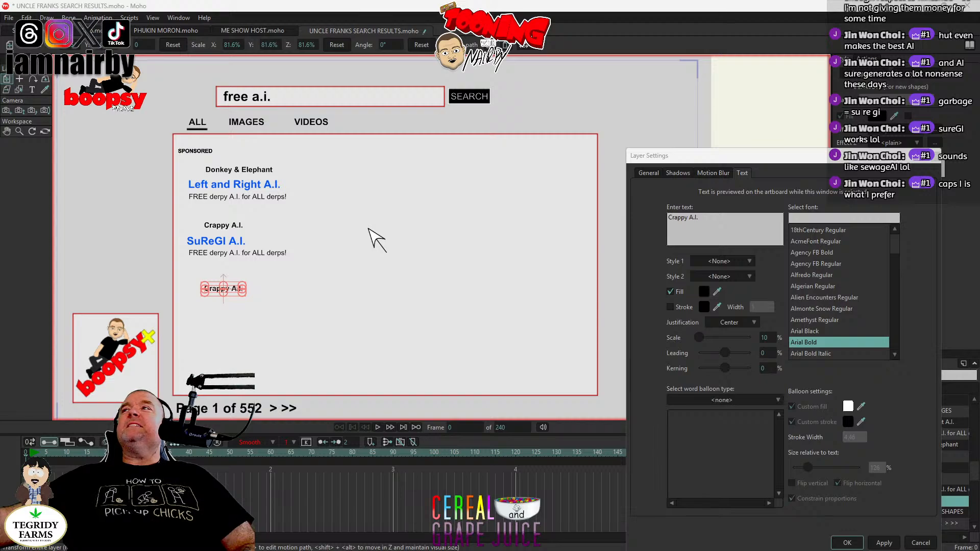
pyautogui.moveTo(979, 124); pyautogui.dragTo(639, 106)
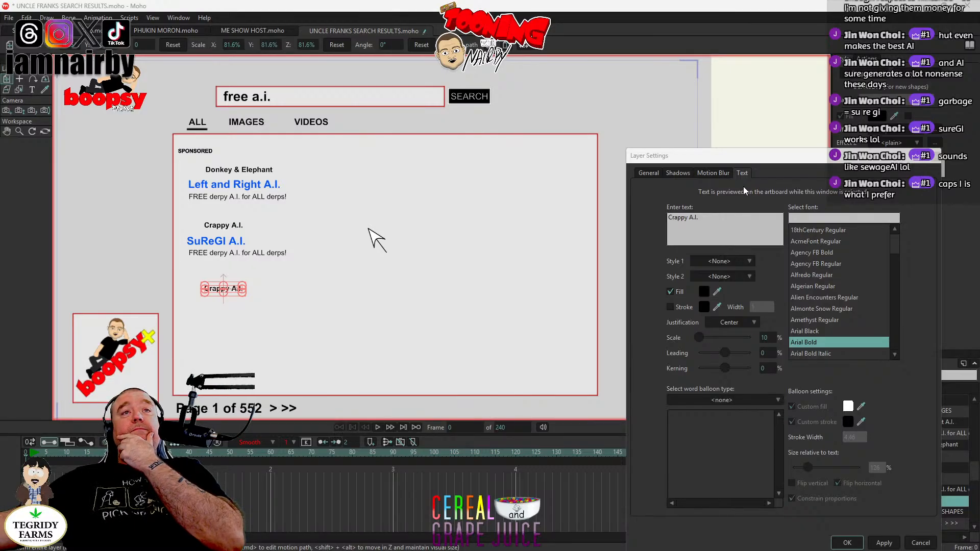
pyautogui.tripleClick(713, 218)
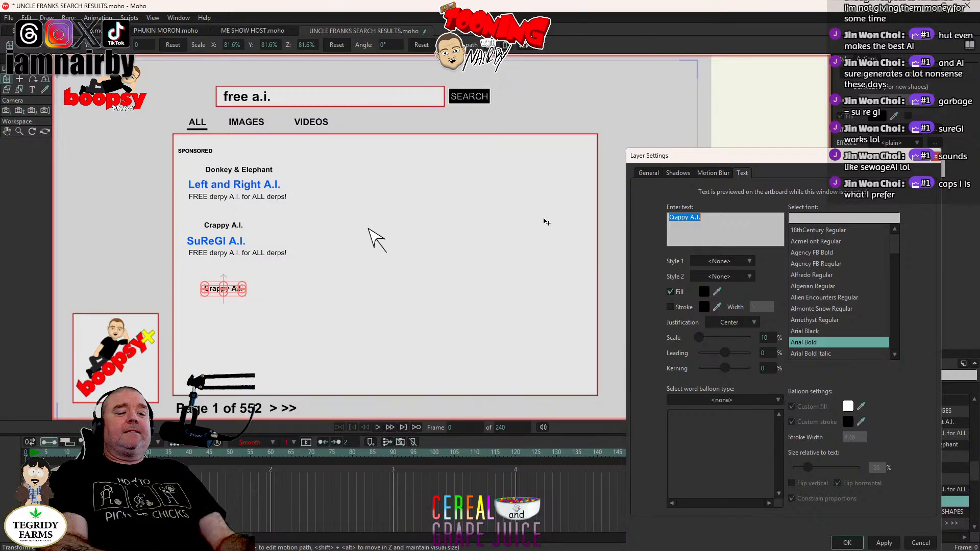
pyautogui.write('0')
pyautogui.press('BackSpace')
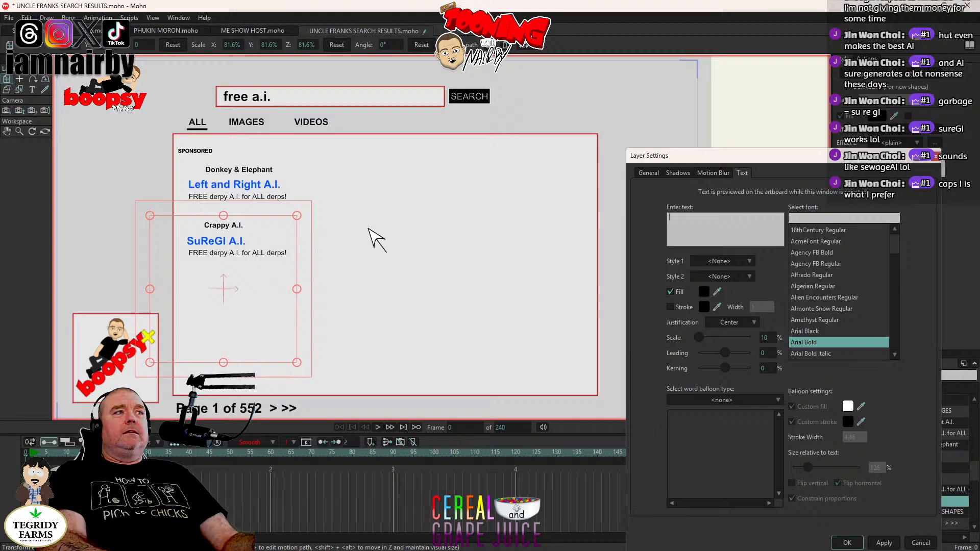
pyautogui.write('z')
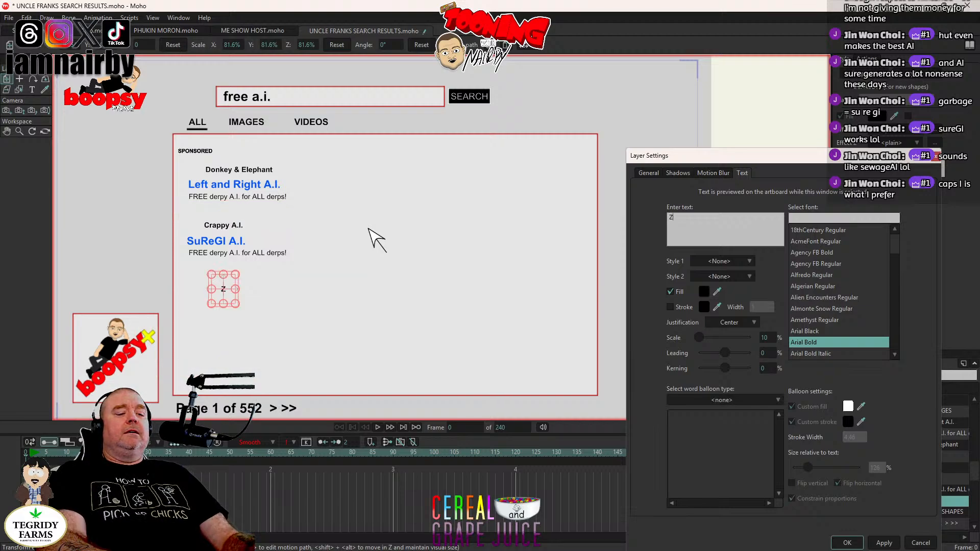
pyautogui.write('r0')
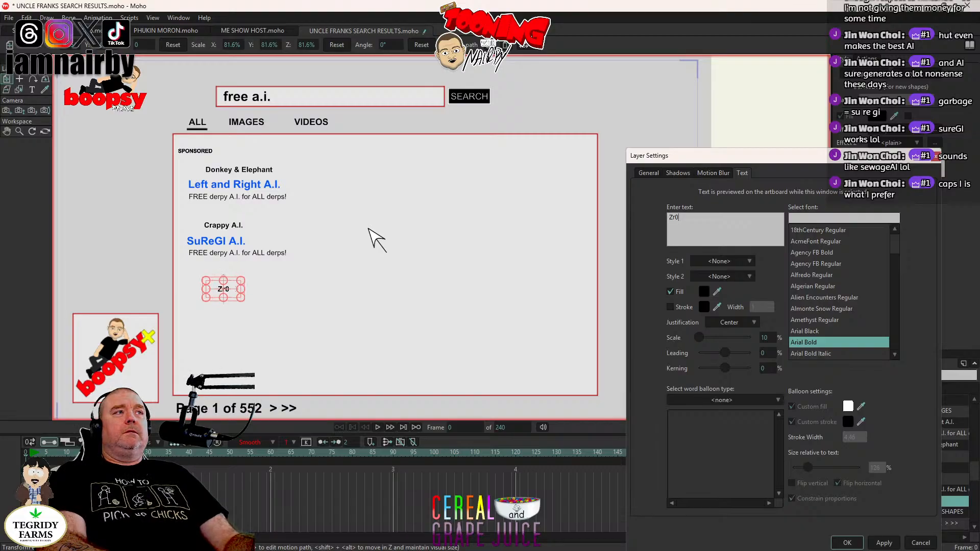
pyautogui.write('Sense')
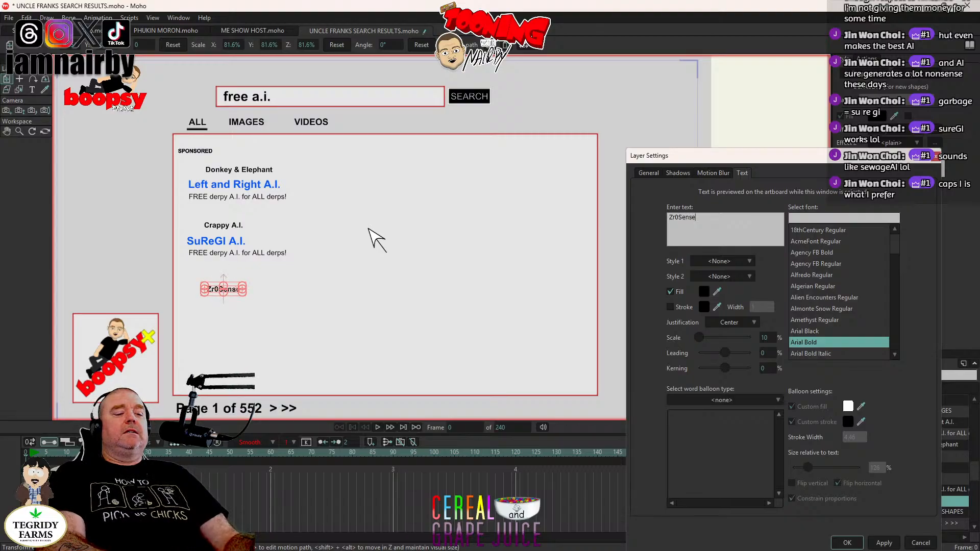
pyautogui.write(' A.I')
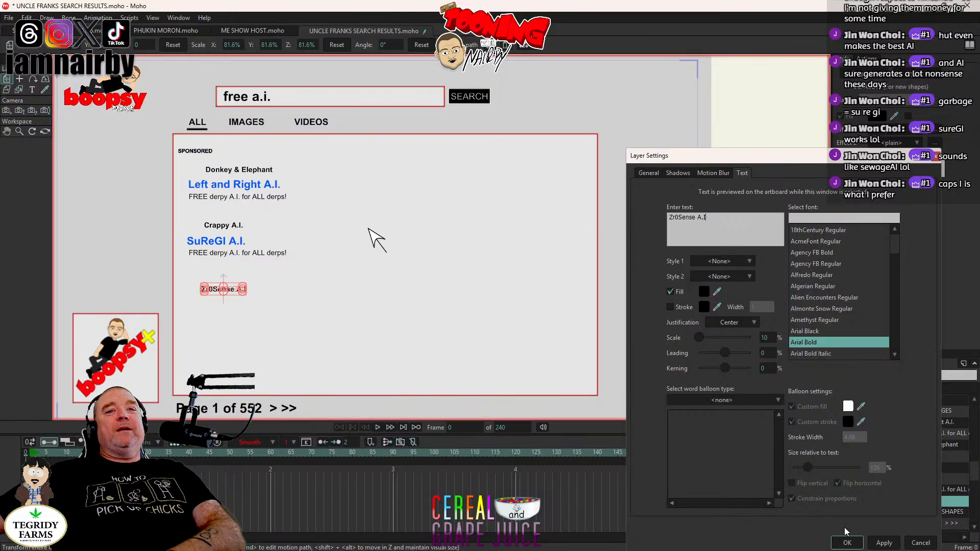
pyautogui.click(846, 545)
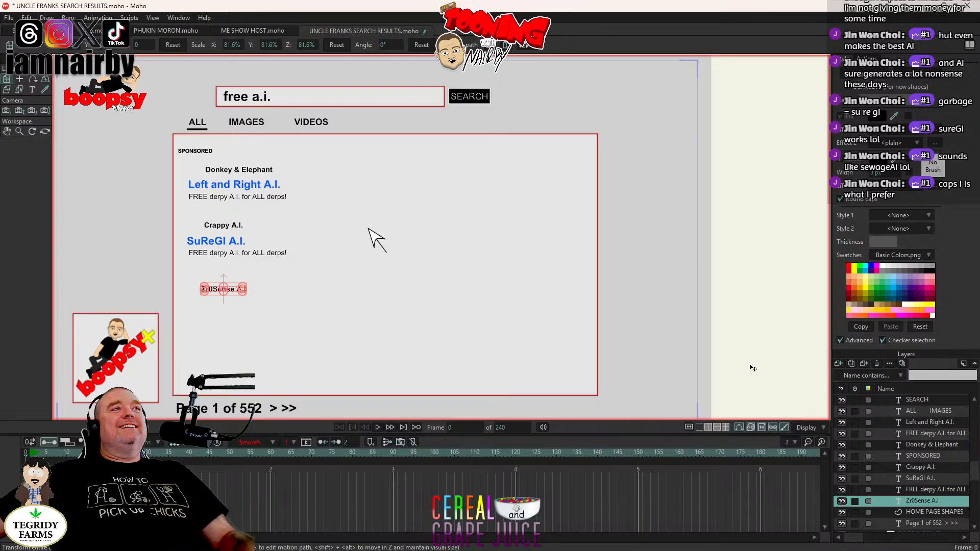
# Step: Duplicate the "SuReGI A.I." heading layer, place the copy under "Zr0Sense A.I" and reorder it below that text's layer
pyautogui.click(930, 479)
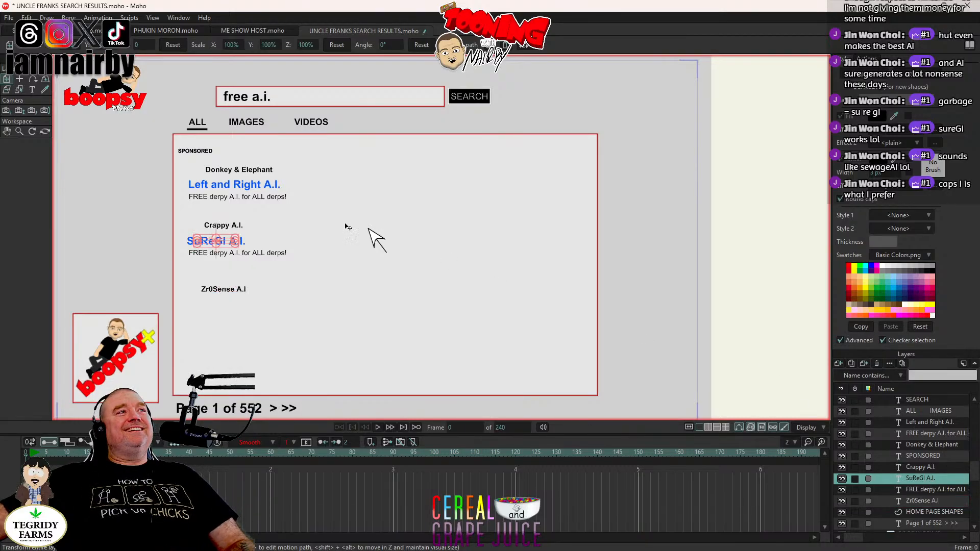
pyautogui.click(27, 17)
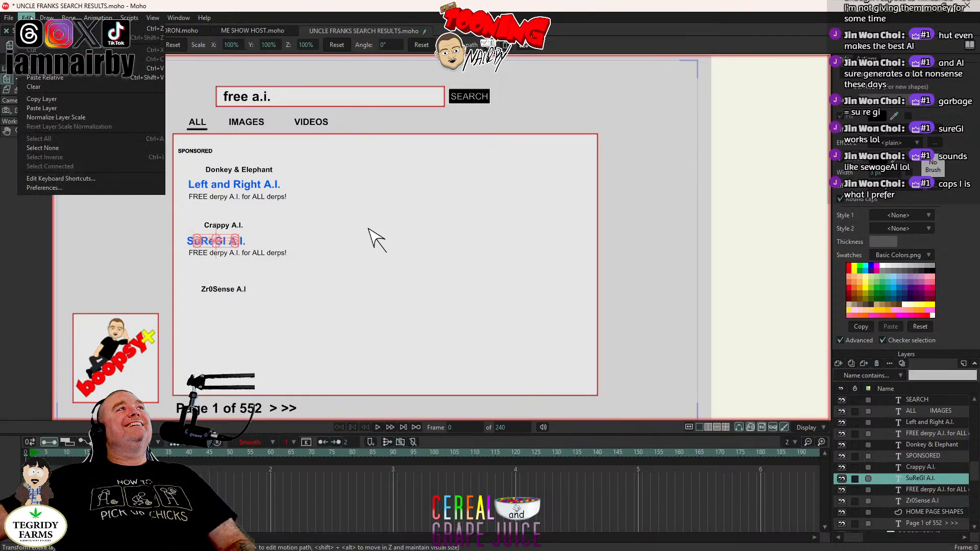
pyautogui.click(45, 100)
pyautogui.click(27, 17)
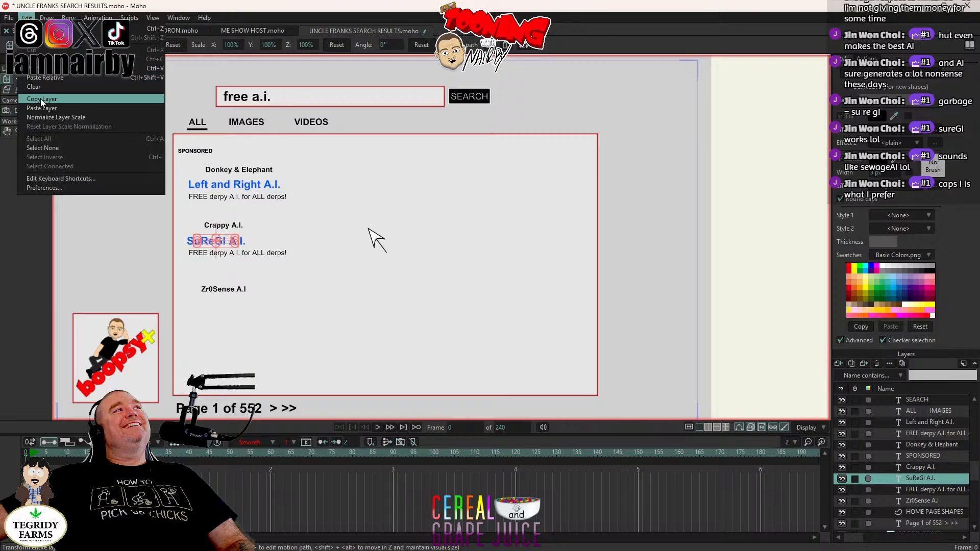
pyautogui.click(44, 107)
pyautogui.moveTo(519, 207); pyautogui.dragTo(523, 271)
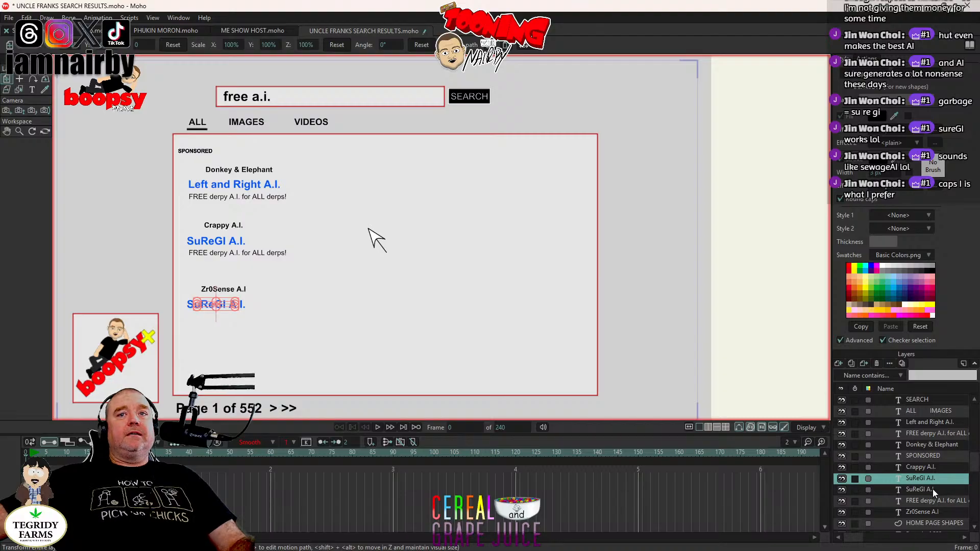
pyautogui.moveTo(931, 479); pyautogui.dragTo(940, 521)
pyautogui.doubleClick(937, 512)
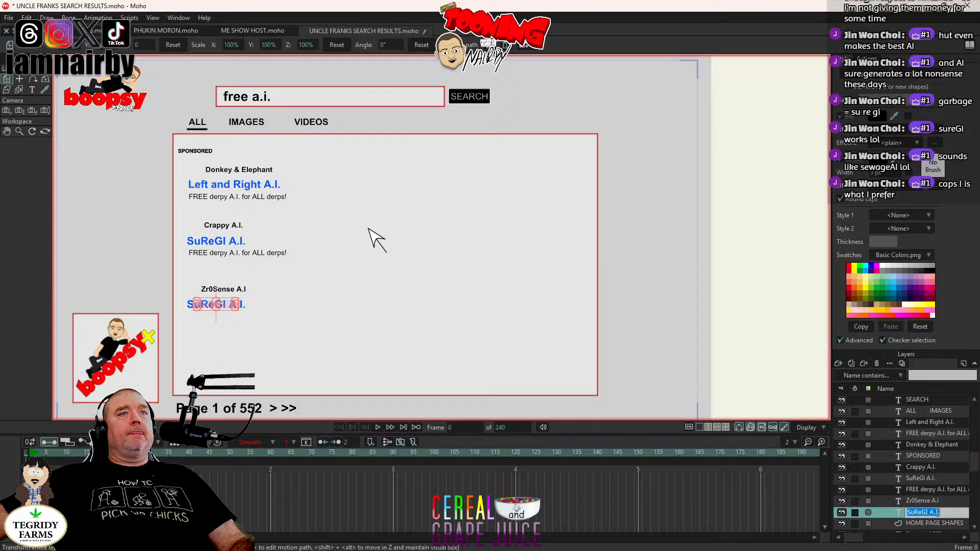
pyautogui.press('Return')
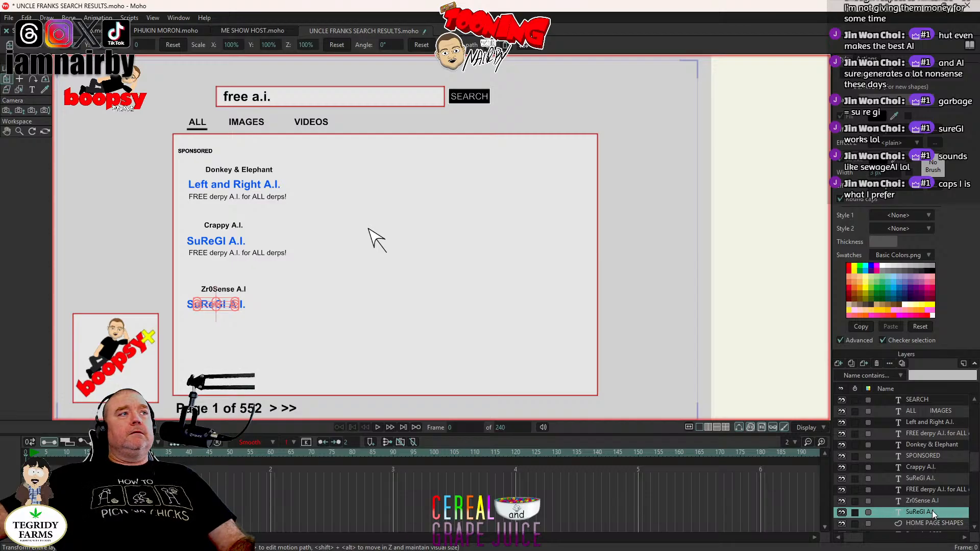
# Step: Change the third result's blue heading to "No Cents A.I. for No Sense People!" and align its start with the headings above
pyautogui.doubleClick(932, 510)
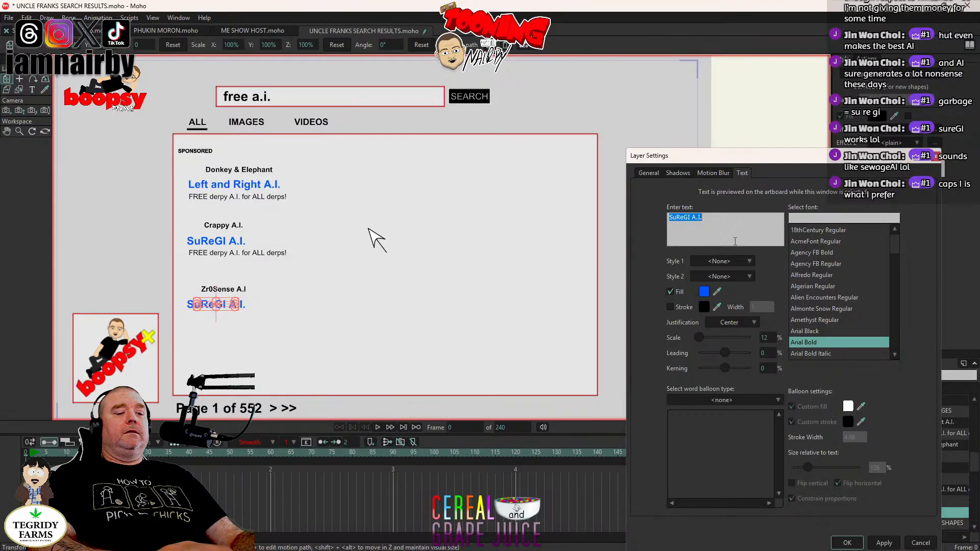
pyautogui.write('No ')
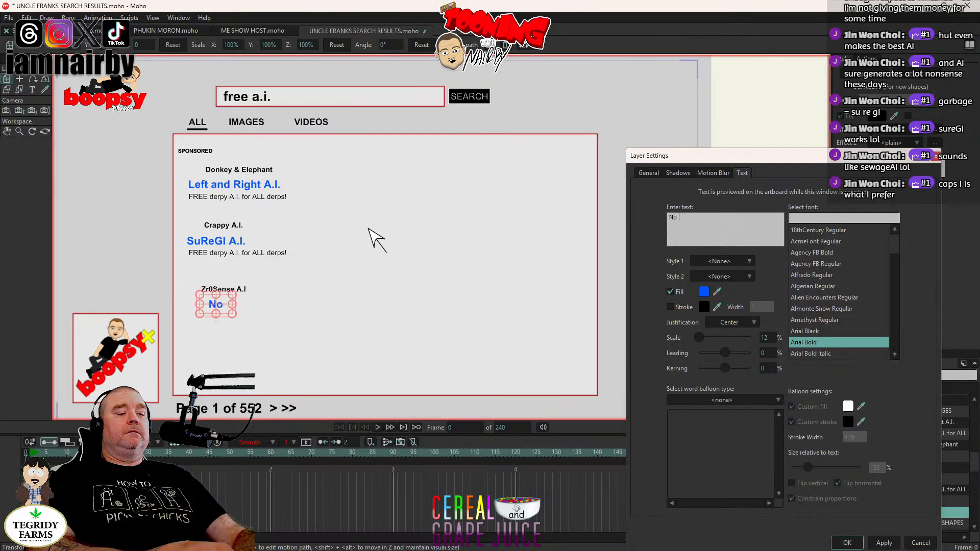
pyautogui.write('Cents')
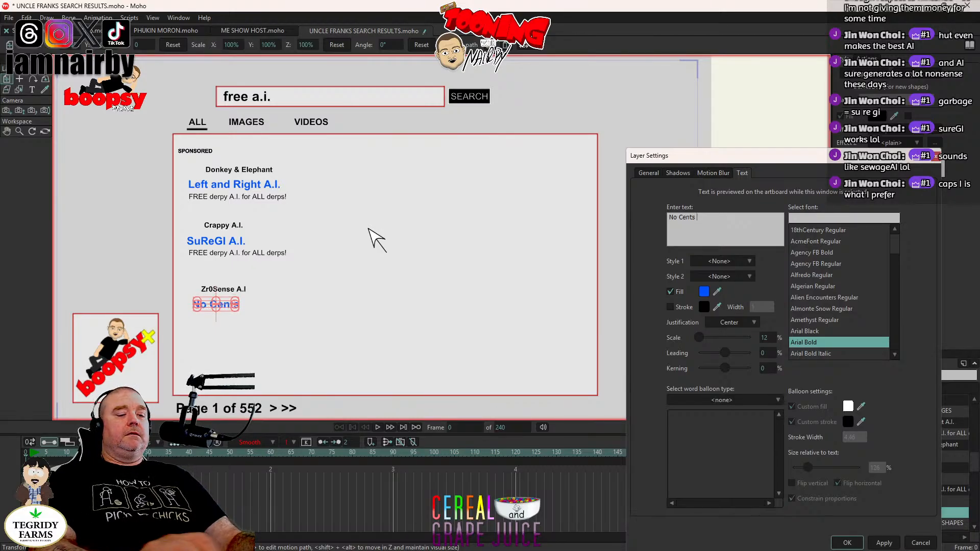
pyautogui.write(' A.I.')
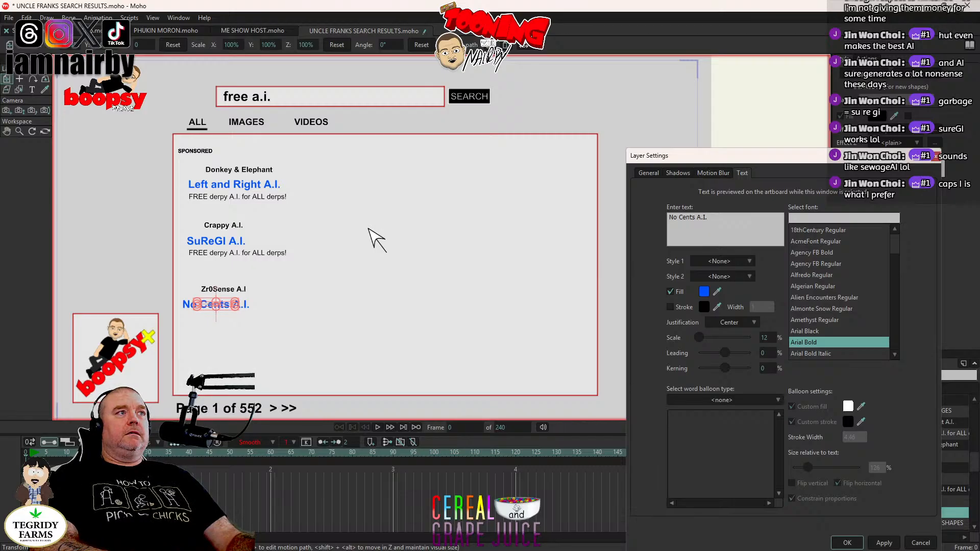
pyautogui.press('BackSpace')
pyautogui.press('BackSpace')
pyautogui.press('BackSpace')
pyautogui.press('BackSpace')
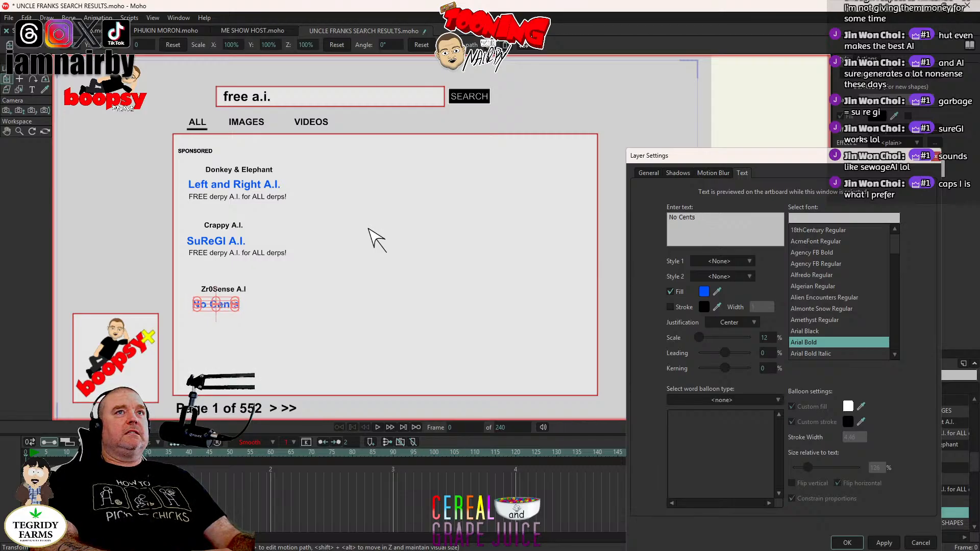
pyautogui.write('A.I. ')
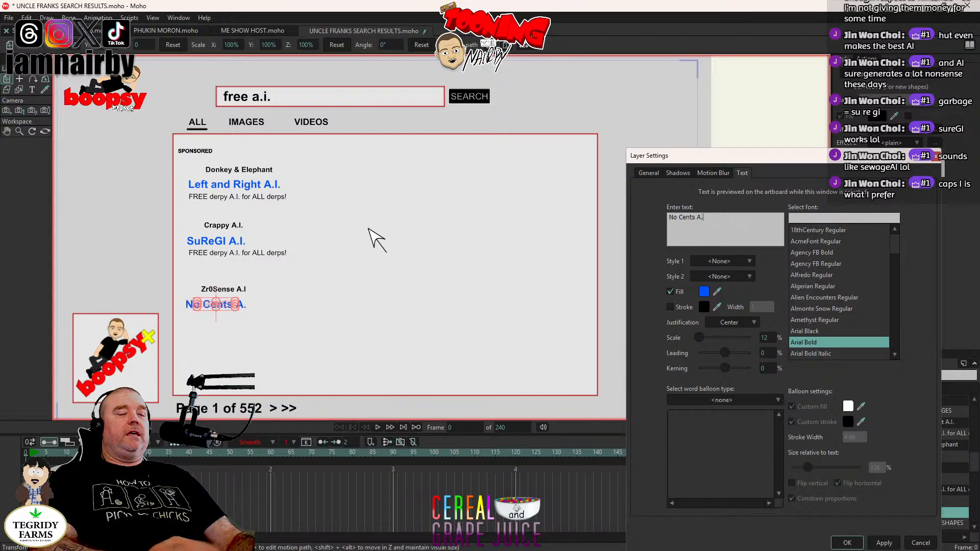
pyautogui.write('for')
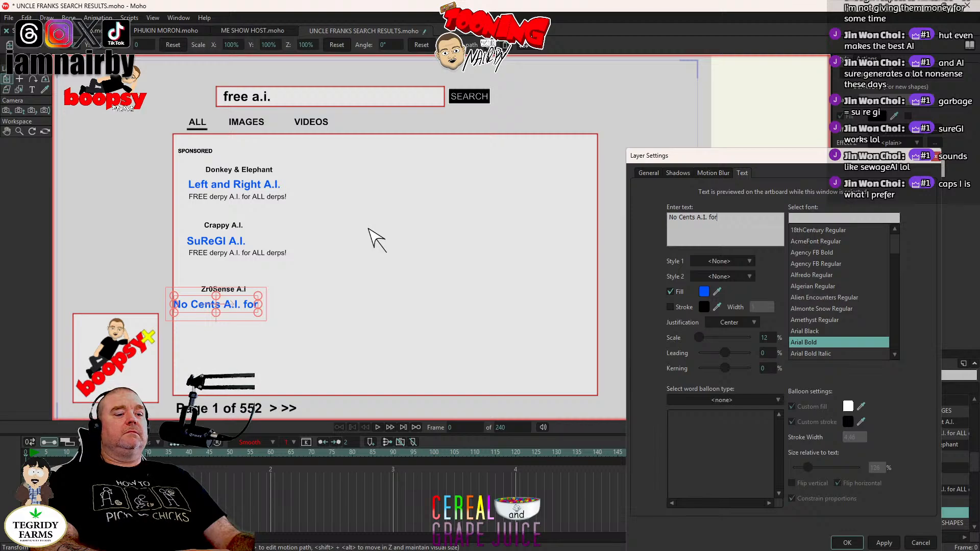
pyautogui.write(' No')
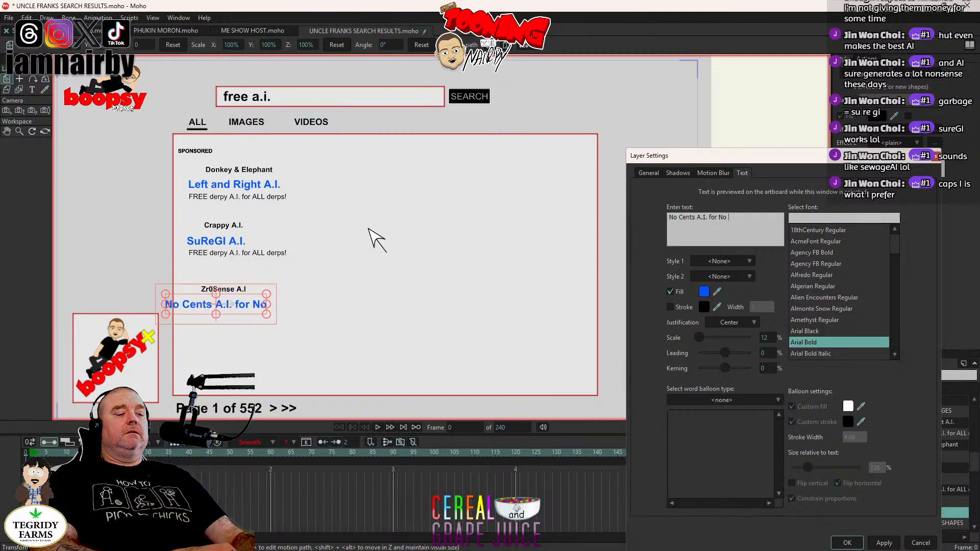
pyautogui.write(' Sense')
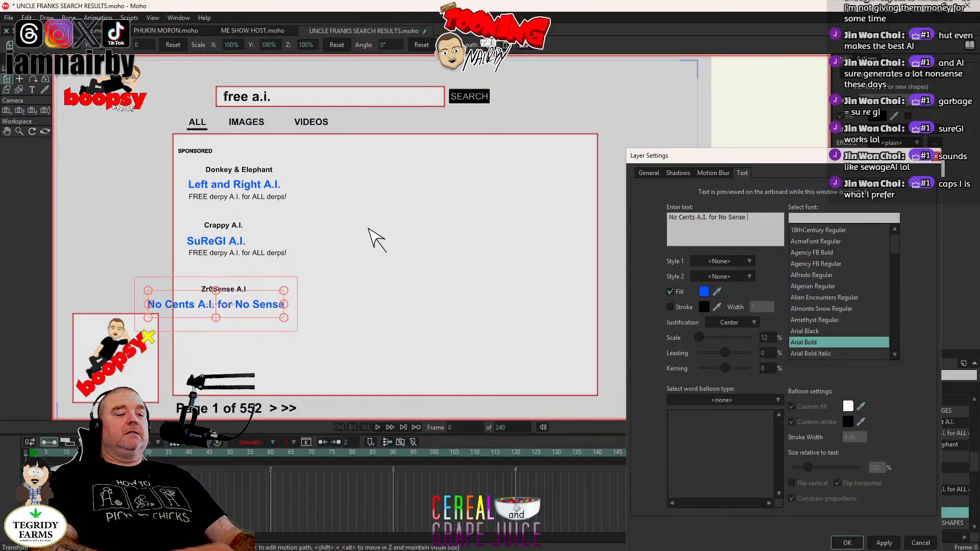
pyautogui.write(' People!')
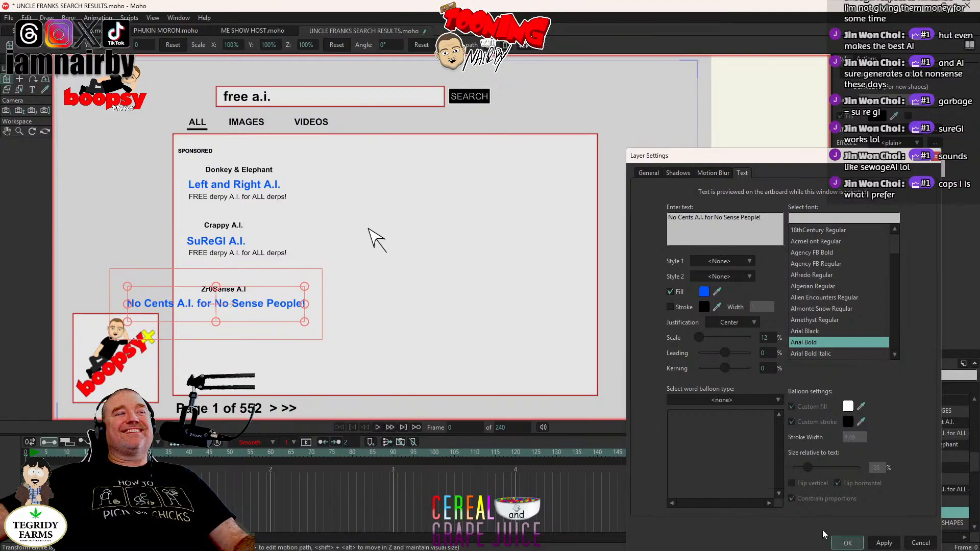
pyautogui.click(847, 543)
pyautogui.moveTo(213, 307); pyautogui.dragTo(277, 309)
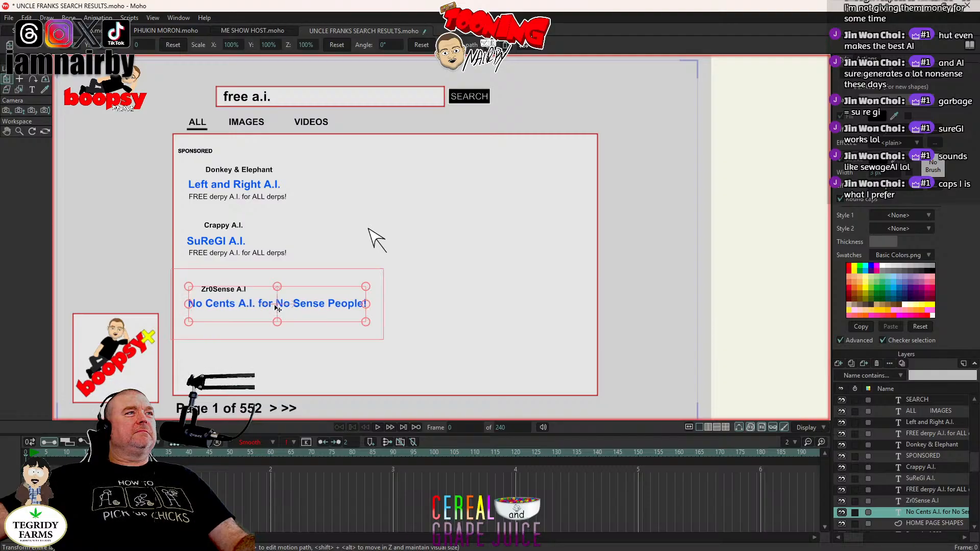
# Step: Duplicate the second result's "FREE derpy A.I. for ALL derps!" layer and place the copy under the third result's blue heading
pyautogui.click(924, 489)
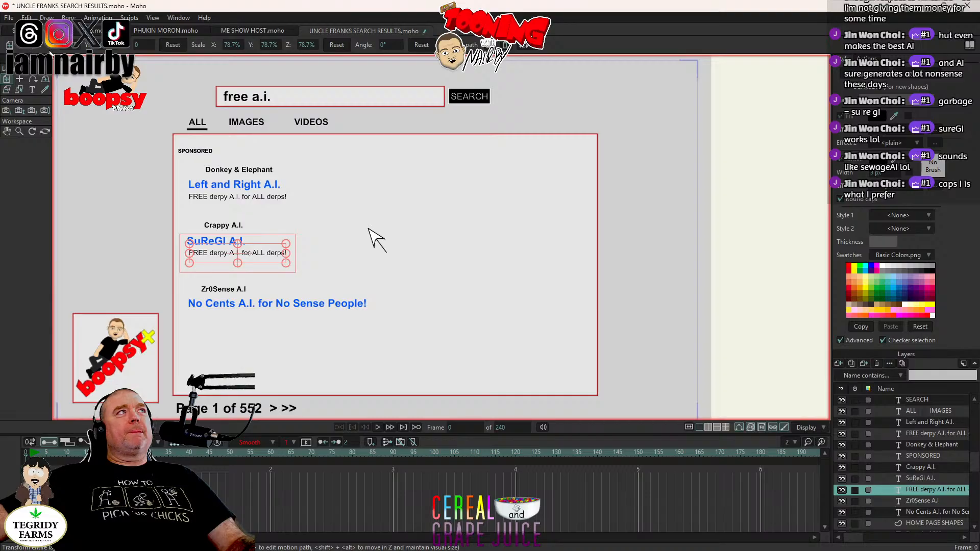
pyautogui.click(26, 17)
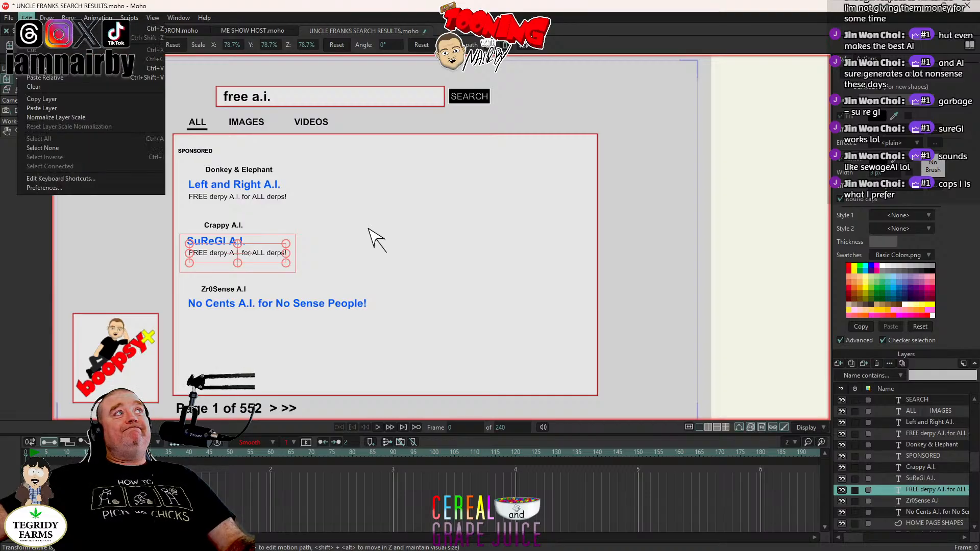
pyautogui.press('Escape')
pyautogui.click(27, 17)
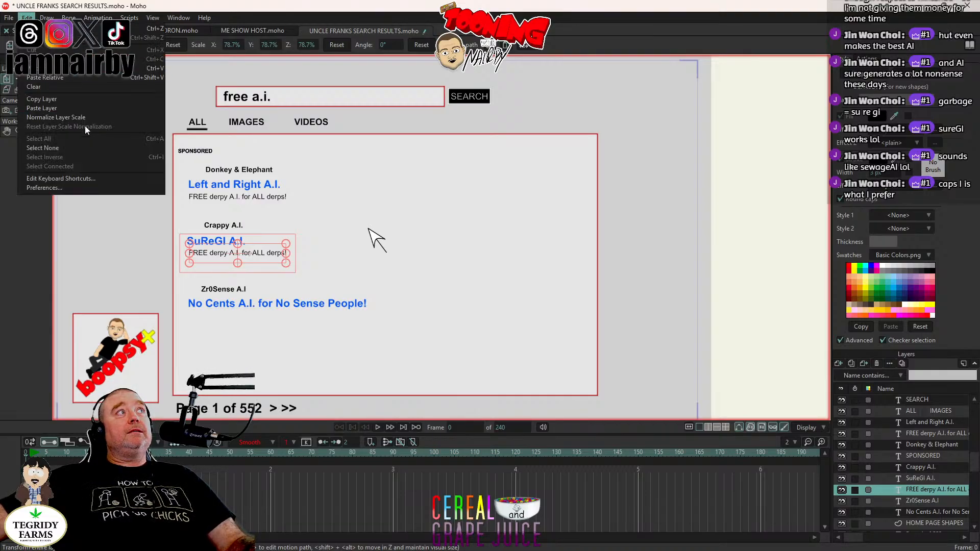
pyautogui.click(443, 204)
pyautogui.hotkey('ctrl', 'd')
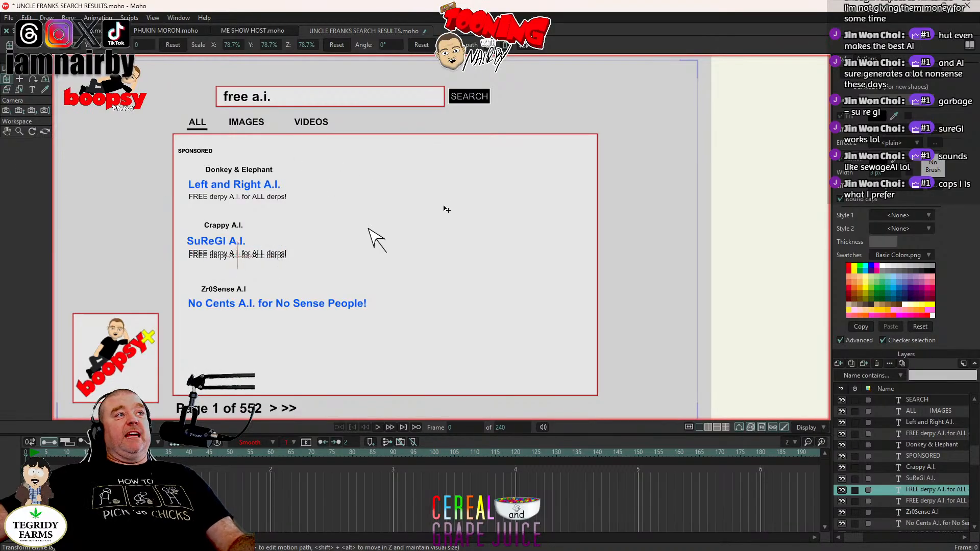
pyautogui.moveTo(444, 210); pyautogui.dragTo(448, 269)
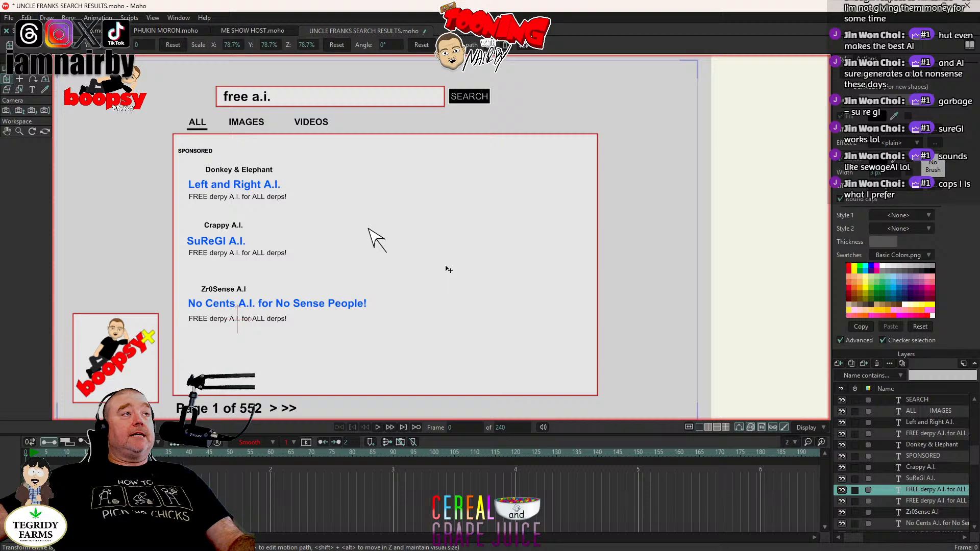
pyautogui.moveTo(448, 269); pyautogui.dragTo(449, 269)
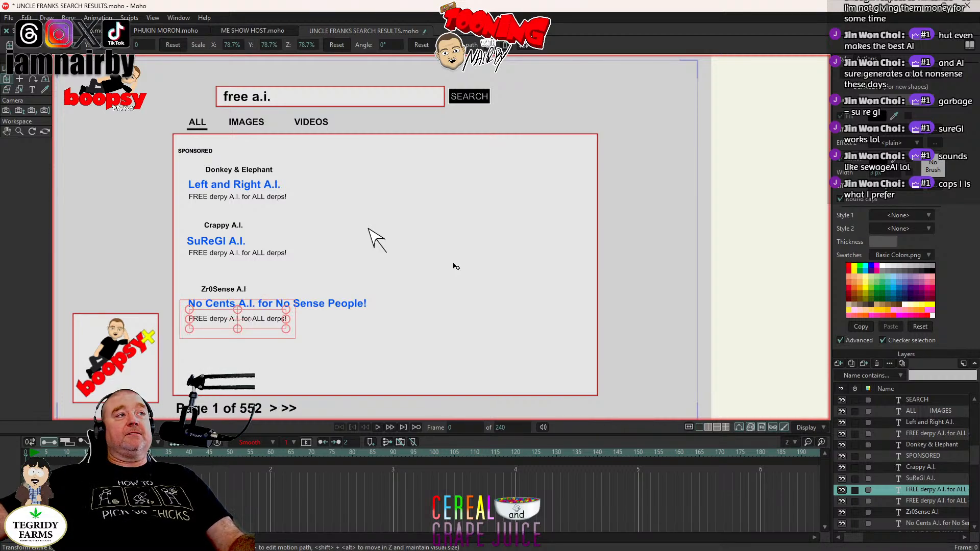
# Step: Nudge the third result's "FREE derpy A.I. for ALL derps!" description slightly up, closer to its blue heading
pyautogui.click(456, 267)
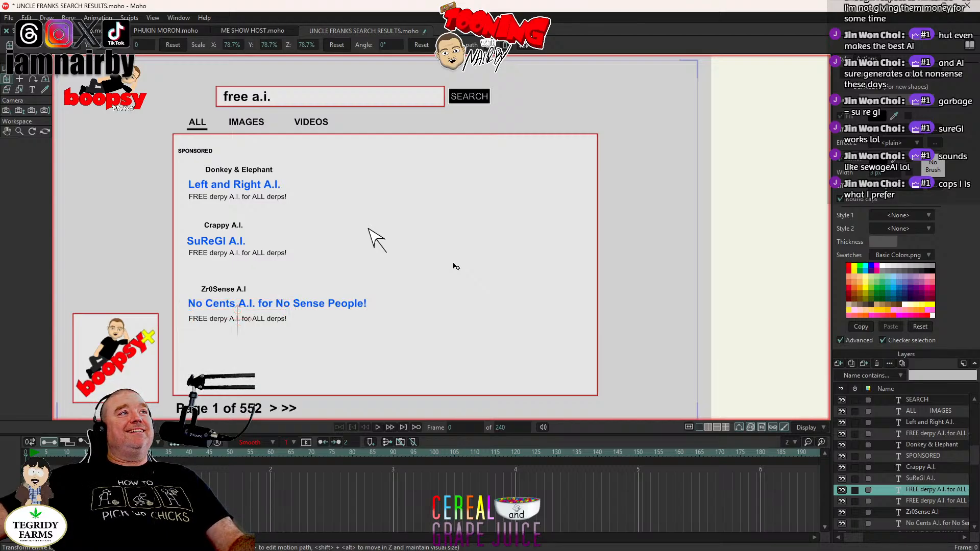
pyautogui.moveTo(456, 266); pyautogui.dragTo(456, 265)
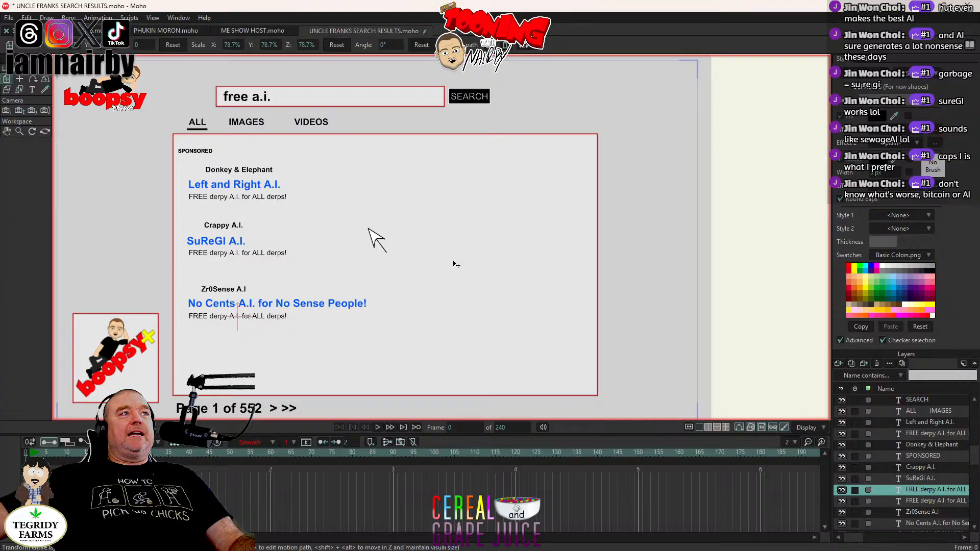
pyautogui.click(456, 264)
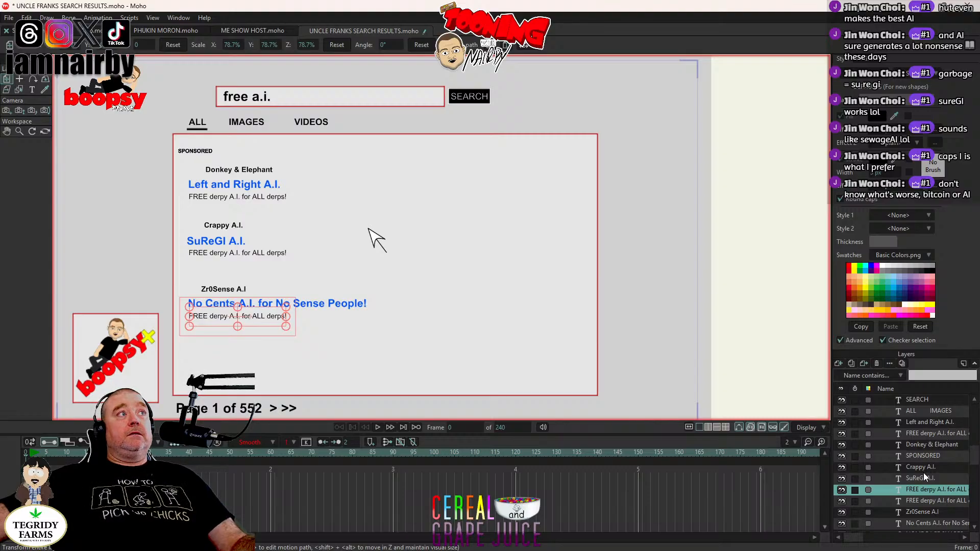
# Step: Add a second line reading "No matter which side you DERP for" to the description under "Left and Right A.I."
pyautogui.doubleClick(938, 434)
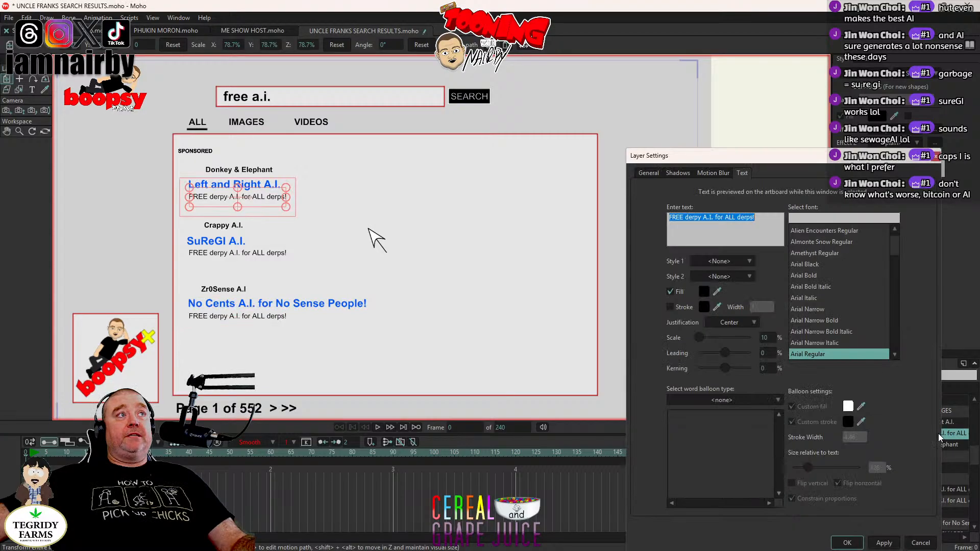
pyautogui.press('End')
pyautogui.write('\\')
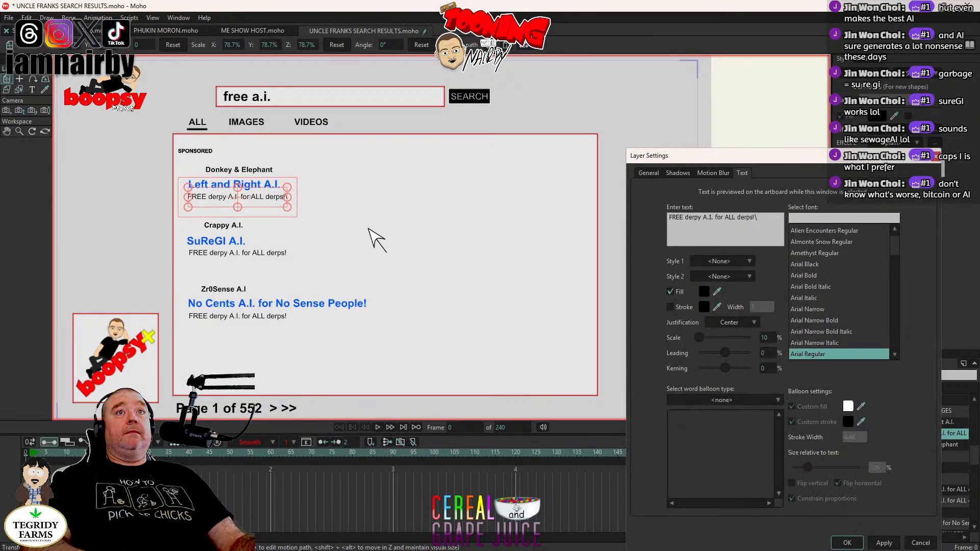
pyautogui.press('BackSpace')
pyautogui.press('Return')
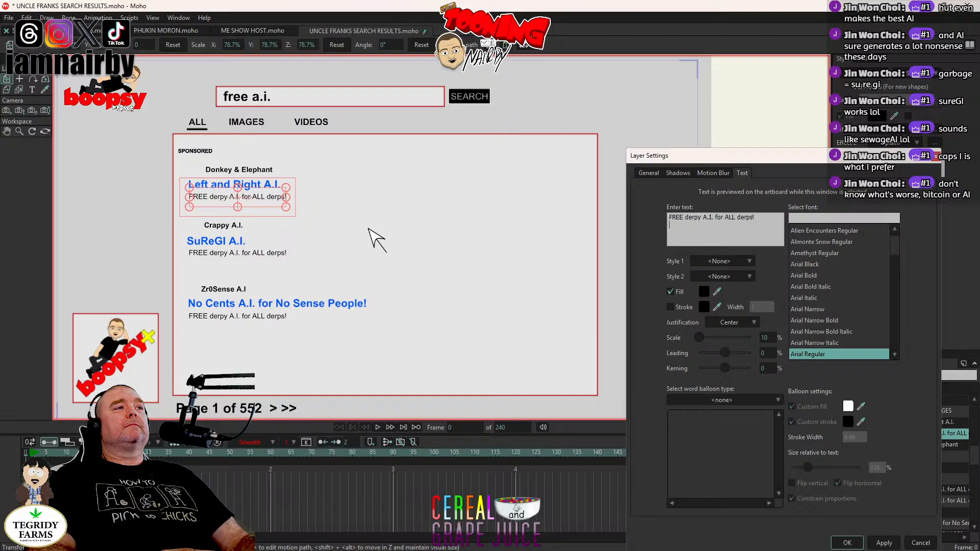
pyautogui.write('No ')
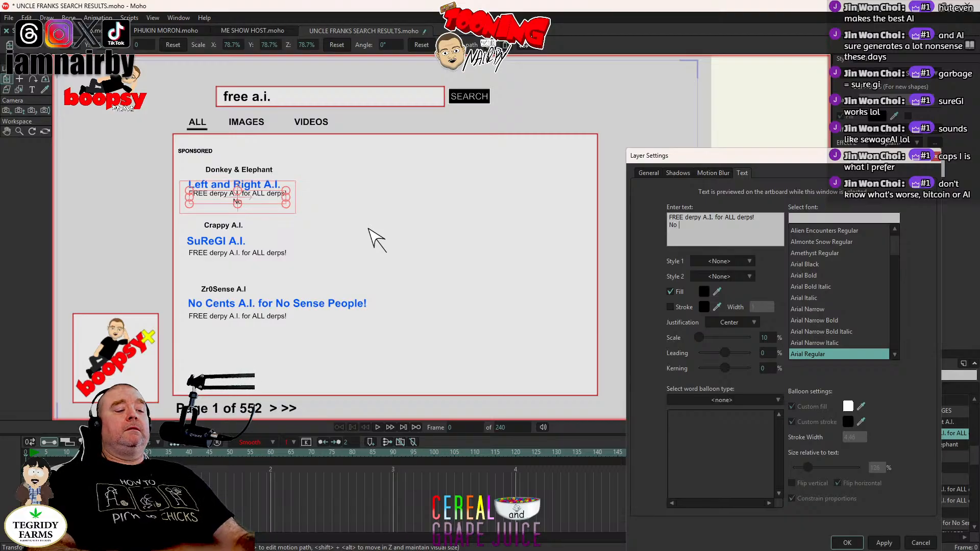
pyautogui.write('matter which sid')
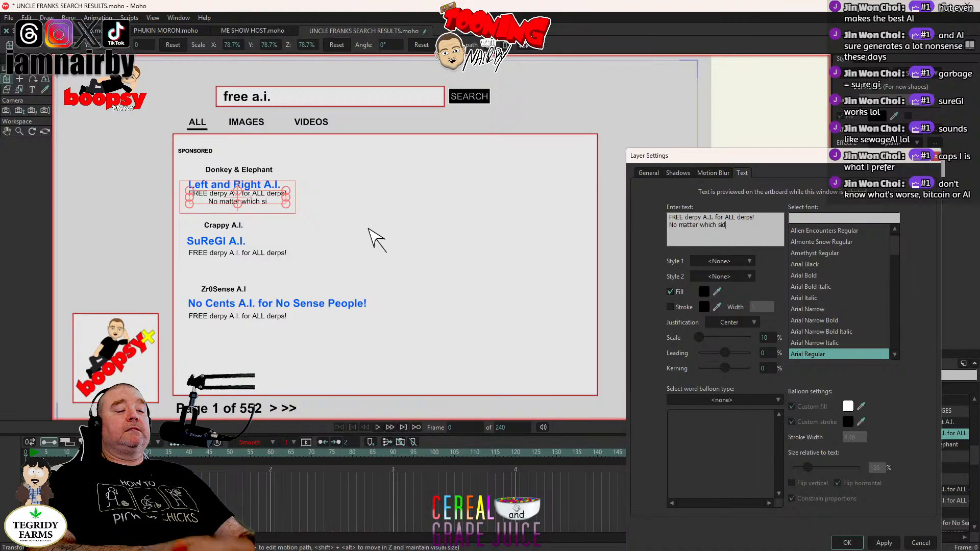
pyautogui.write('e you on')
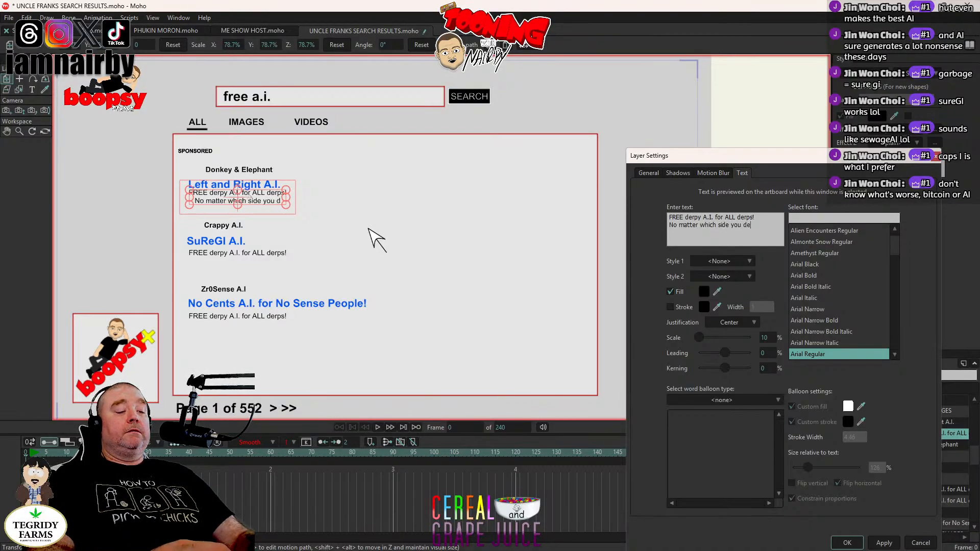
pyautogui.press('BackSpace')
pyautogui.press('BackSpace')
pyautogui.press('BackSpace')
pyautogui.write('DERP for')
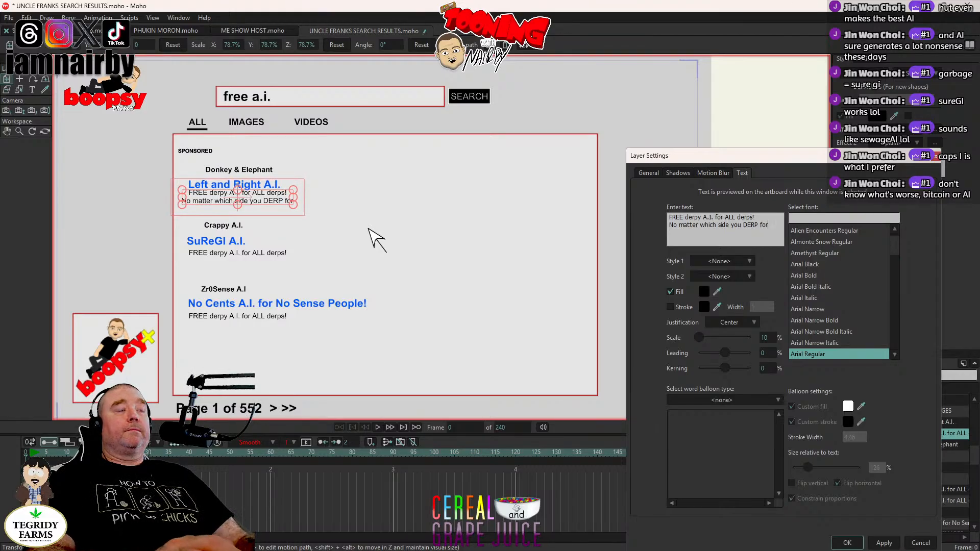
# Step: Continue the first description's second line with ", Donkey & Elelphant FREE shite A.I. is the FREE site A.I. for you!" and apply the text
pyautogui.write(', Le')
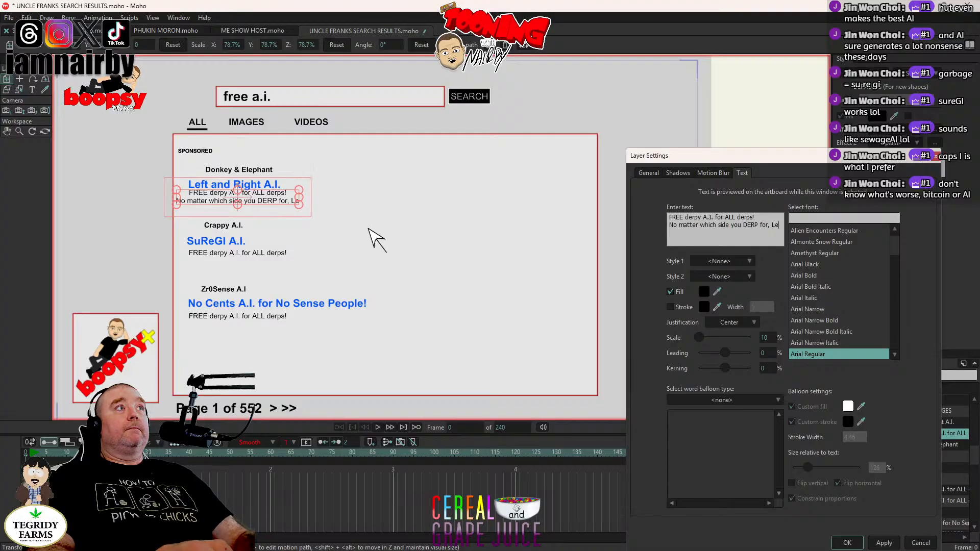
pyautogui.press('BackSpace')
pyautogui.press('BackSpace')
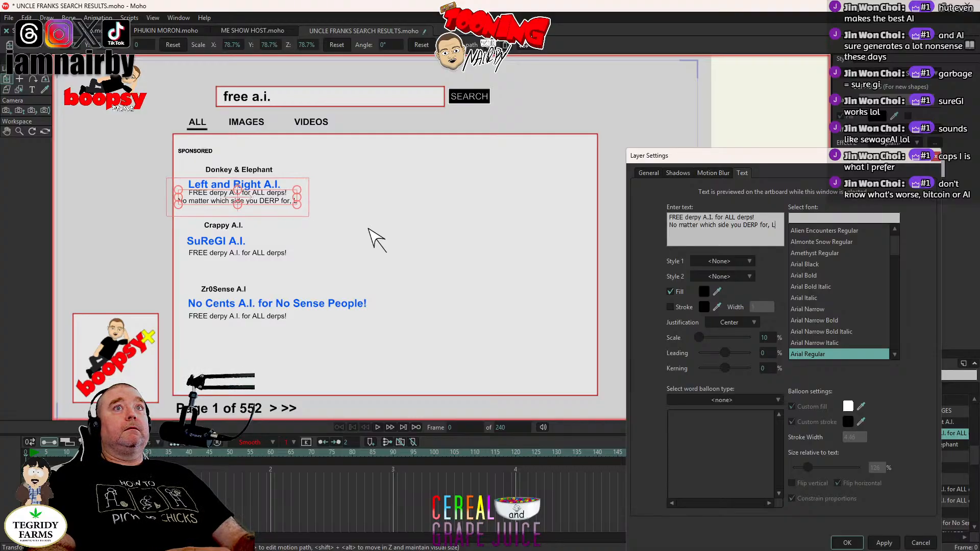
pyautogui.write('Donkey ')
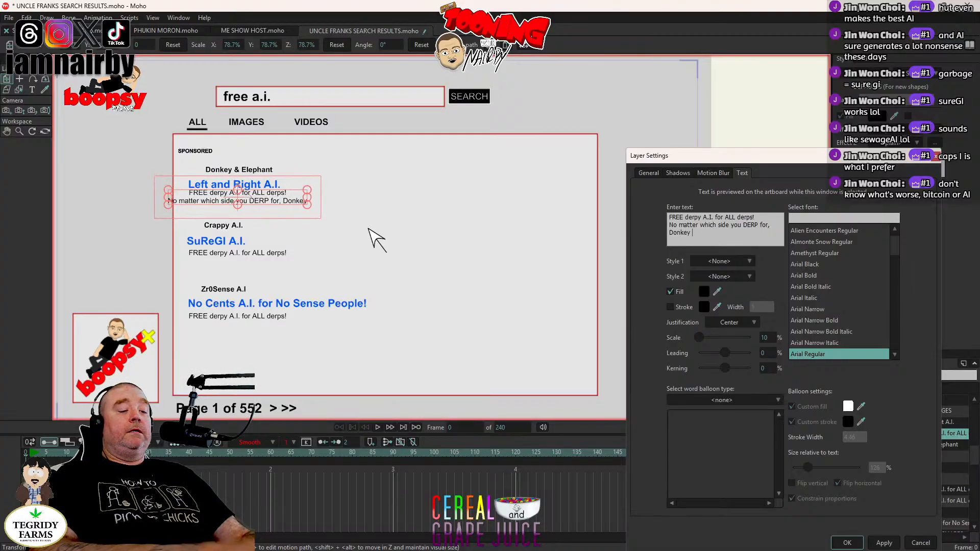
pyautogui.write('& Elelphant')
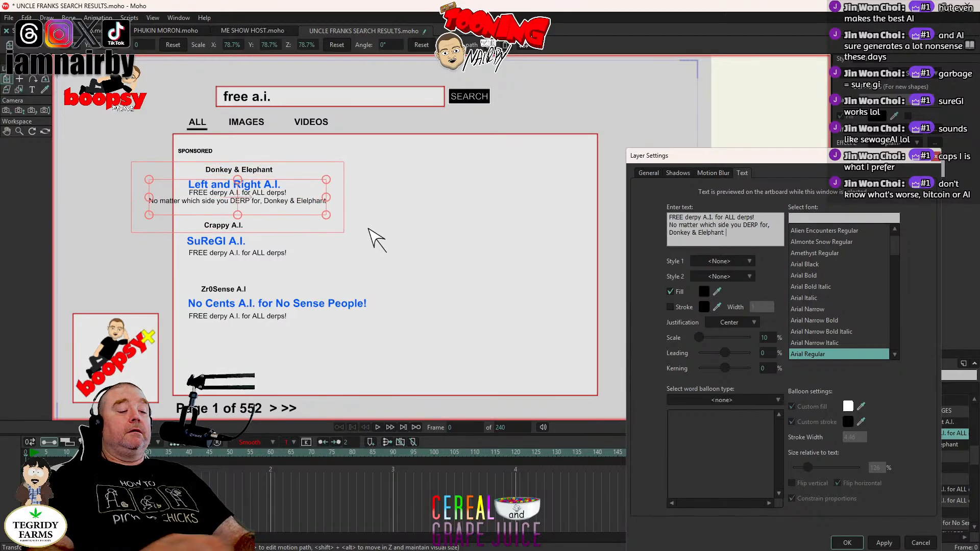
pyautogui.write(' FREE')
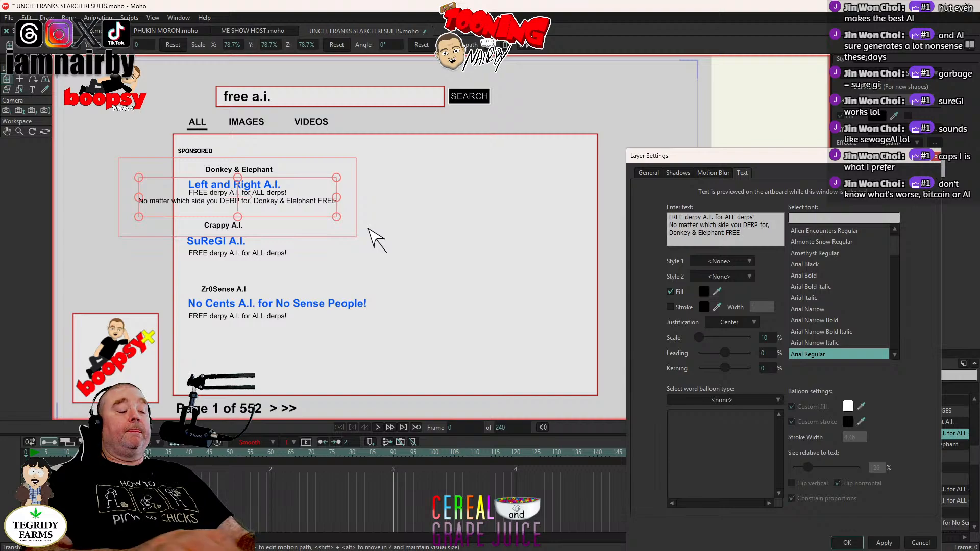
pyautogui.write(' A.I.')
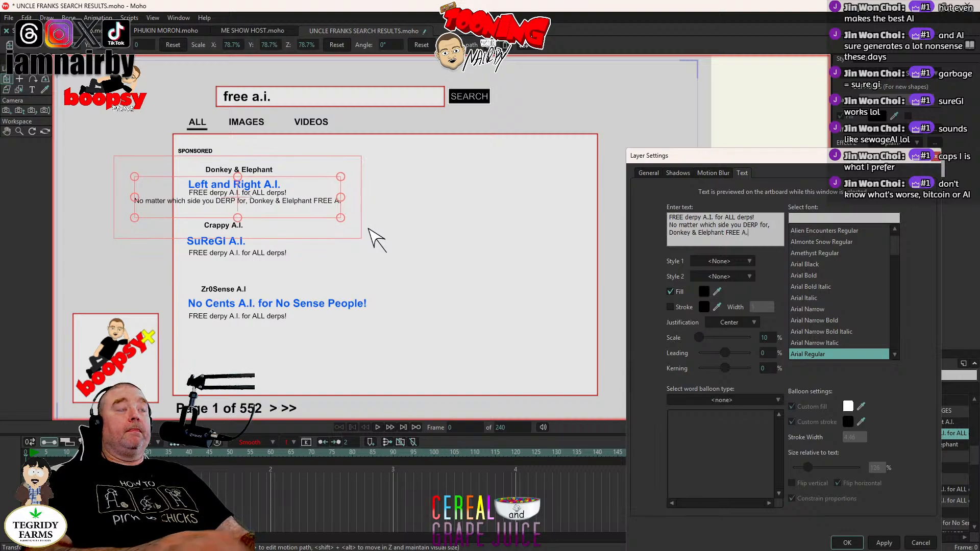
pyautogui.press('BackSpace')
pyautogui.press('BackSpace')
pyautogui.press('BackSpace')
pyautogui.press('BackSpace')
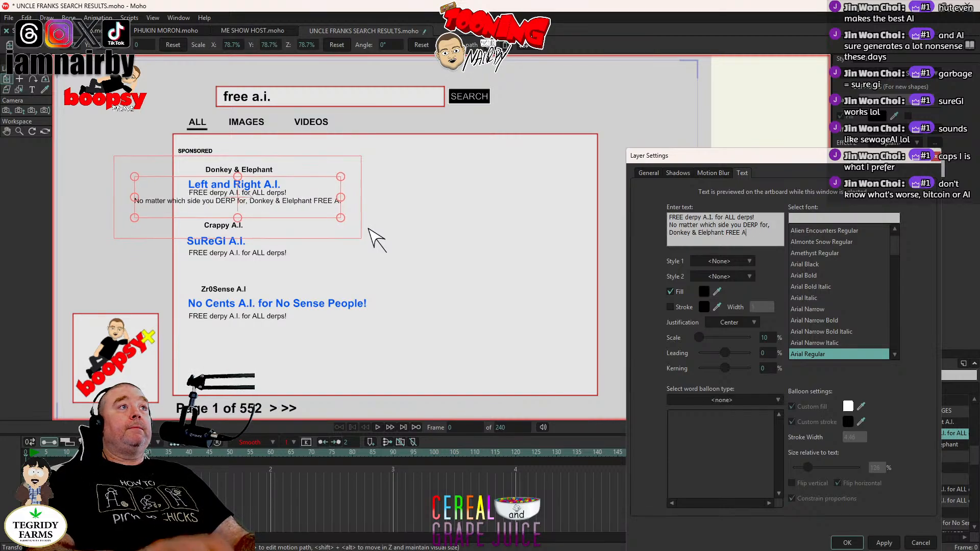
pyautogui.write('shi')
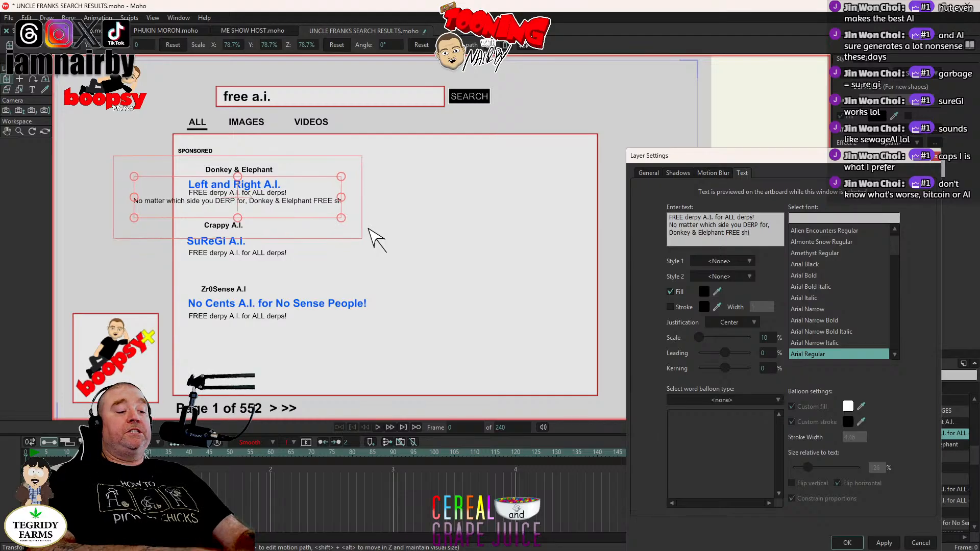
pyautogui.write('te A.')
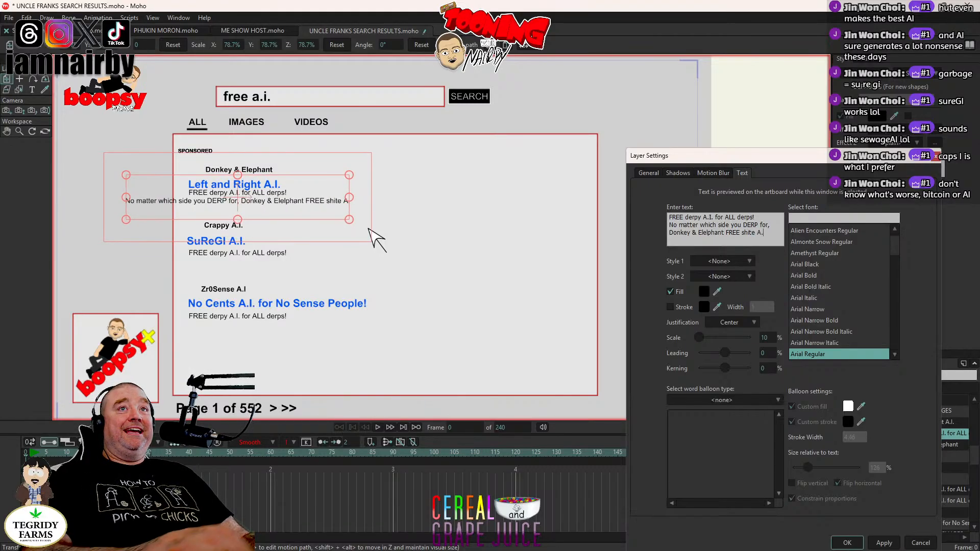
pyautogui.write('I. is th')
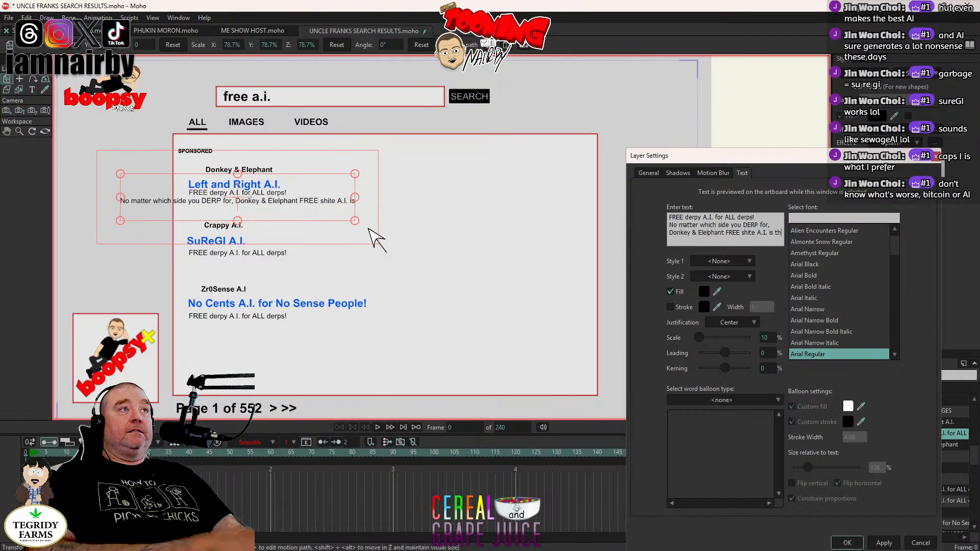
pyautogui.write('e FREE shu')
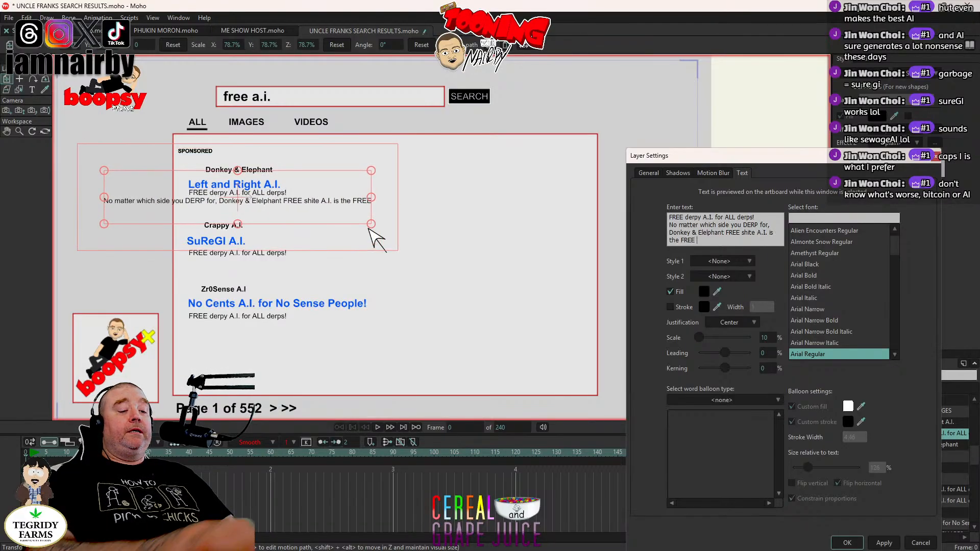
pyautogui.press('BackSpace')
pyautogui.press('BackSpace')
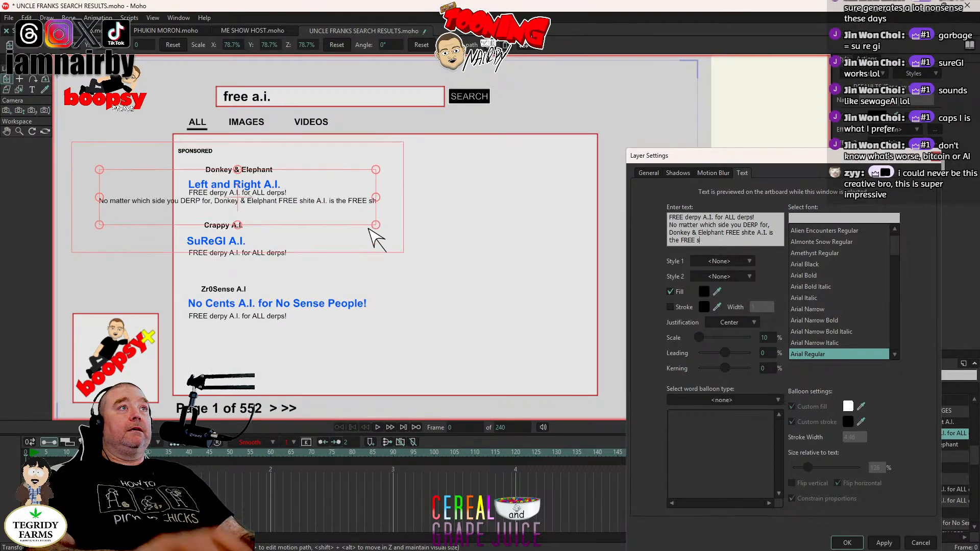
pyautogui.write('ite A.')
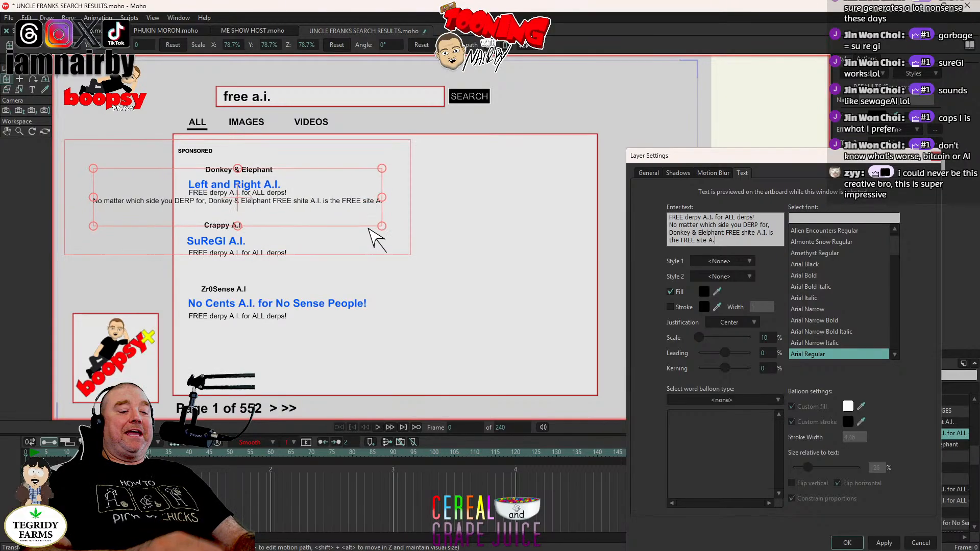
pyautogui.write('I. for you!')
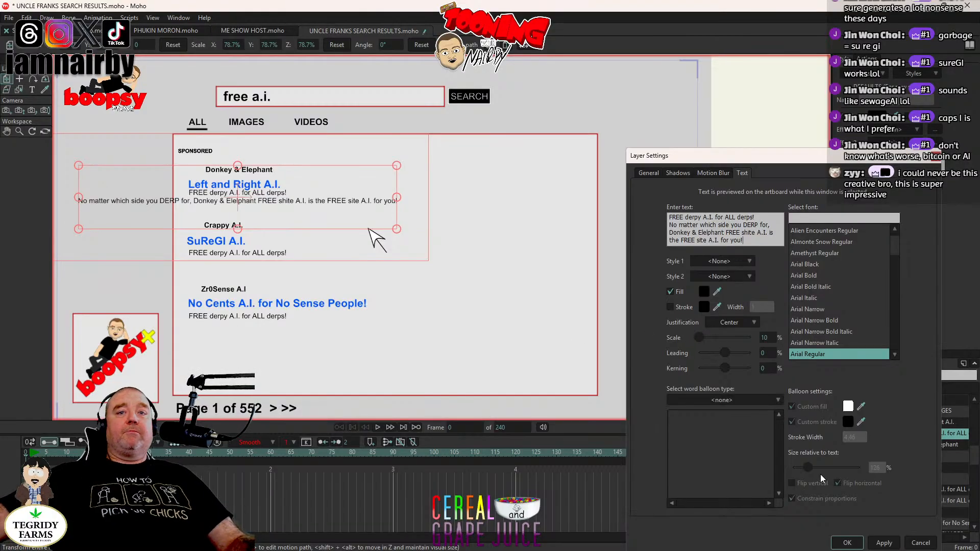
pyautogui.click(847, 543)
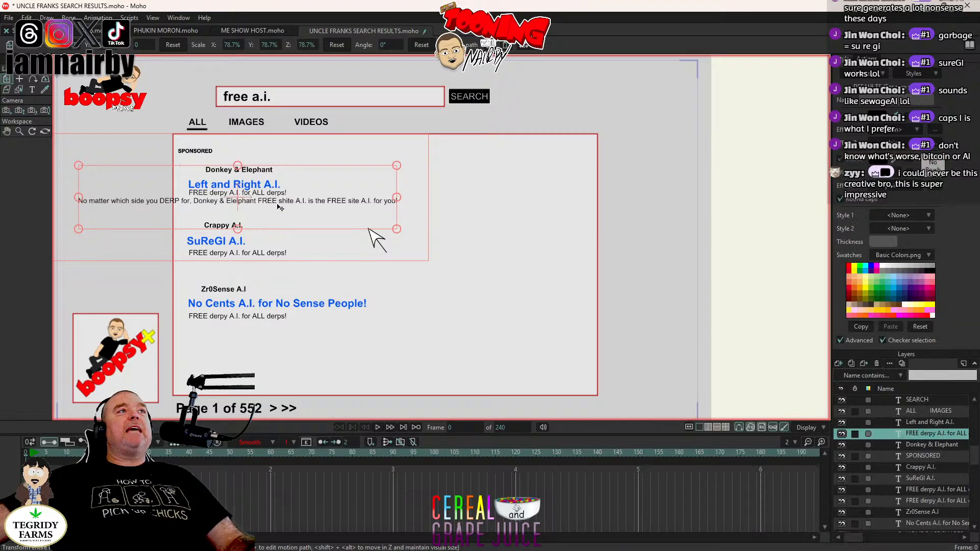
# Step: Try right justification on the first result's two-line description
pyautogui.moveTo(280, 207); pyautogui.dragTo(352, 212)
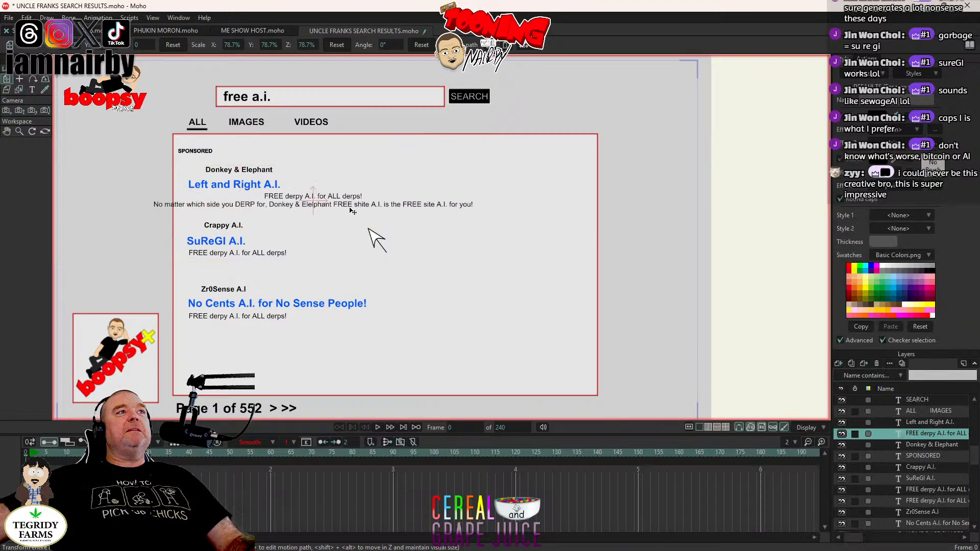
pyautogui.hotkey('ctrl', 'z')
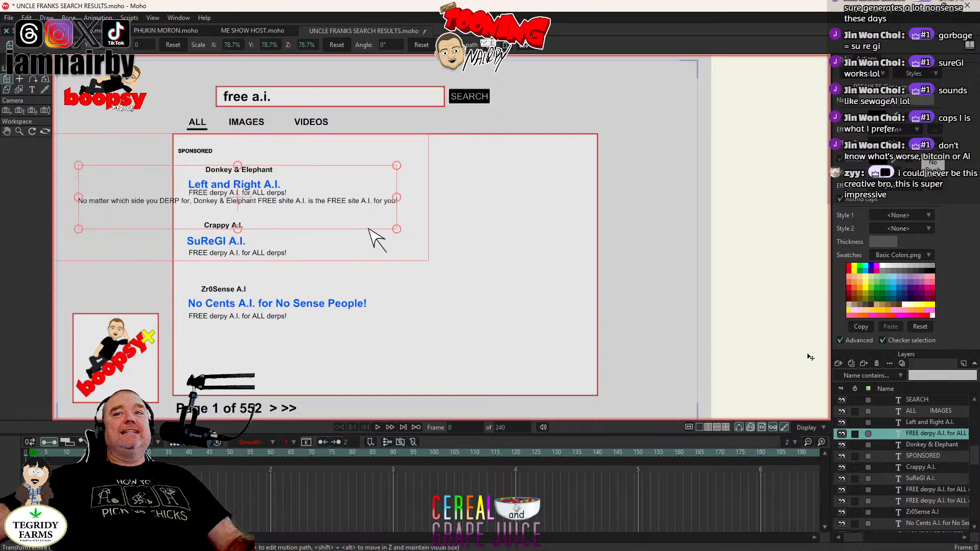
pyautogui.doubleClick(920, 434)
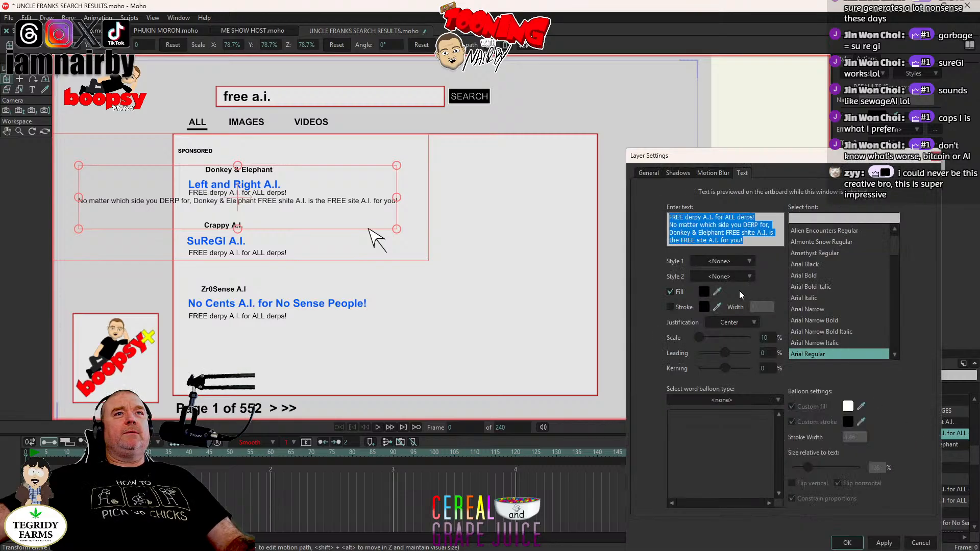
pyautogui.click(730, 322)
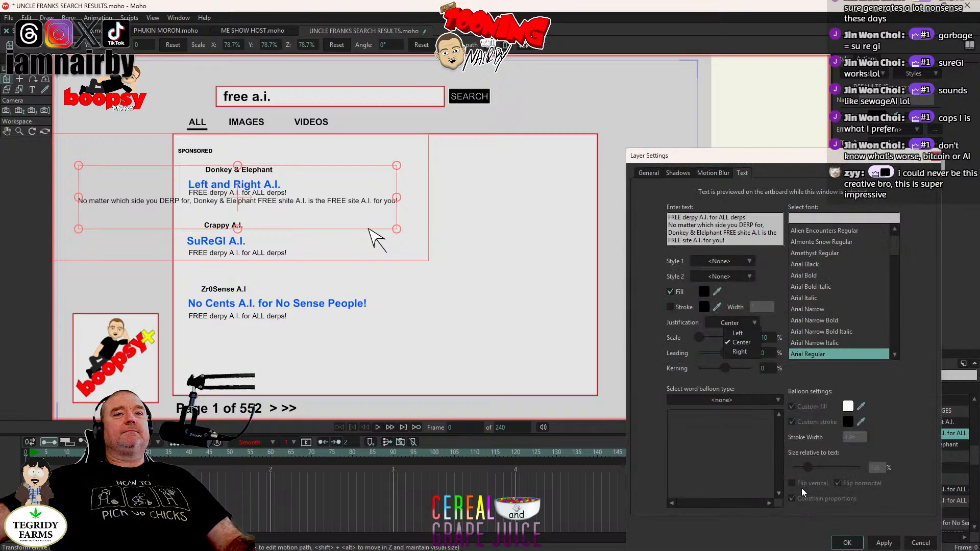
pyautogui.click(735, 355)
pyautogui.click(847, 543)
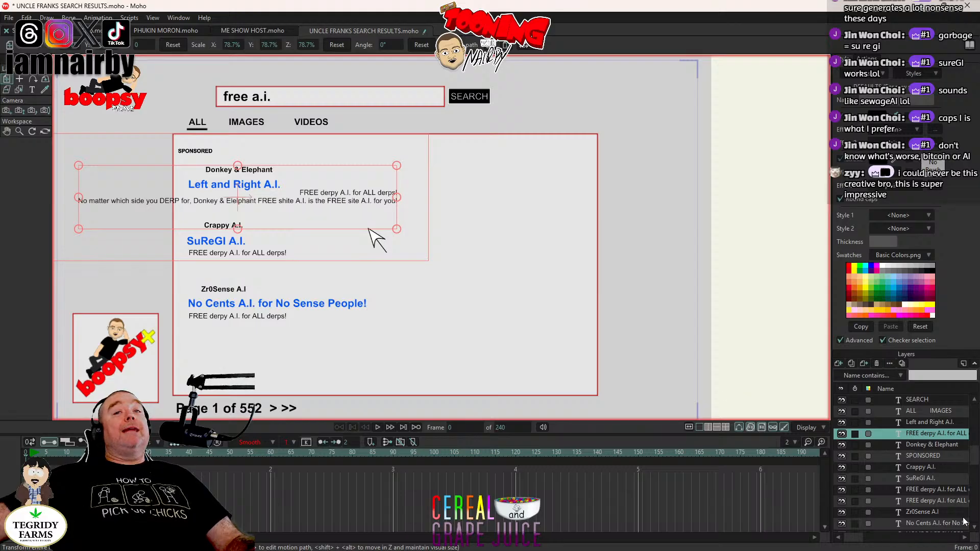
# Step: Set the first result's description to left justification and place it under "Left and Right A.I.", aligned with the heading's start
pyautogui.doubleClick(921, 433)
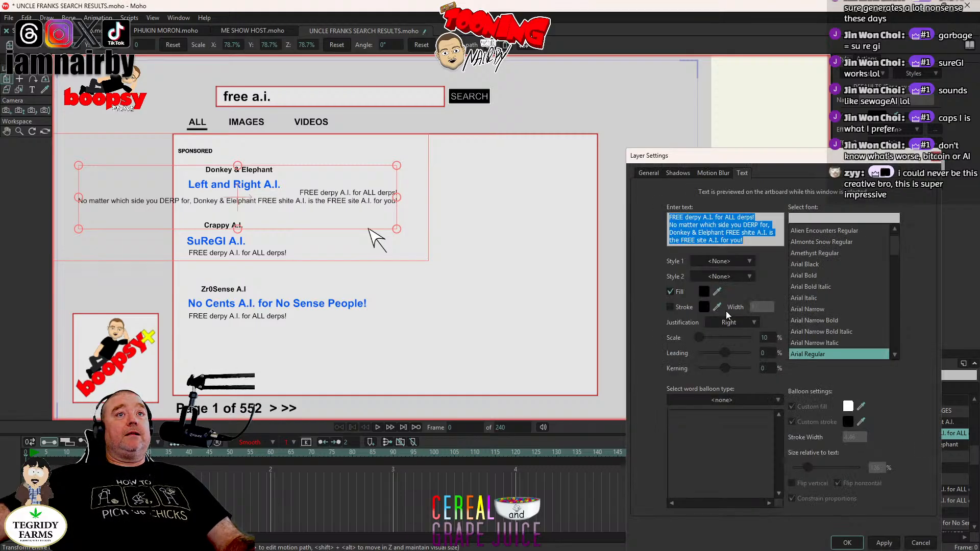
pyautogui.click(733, 318)
pyautogui.click(733, 323)
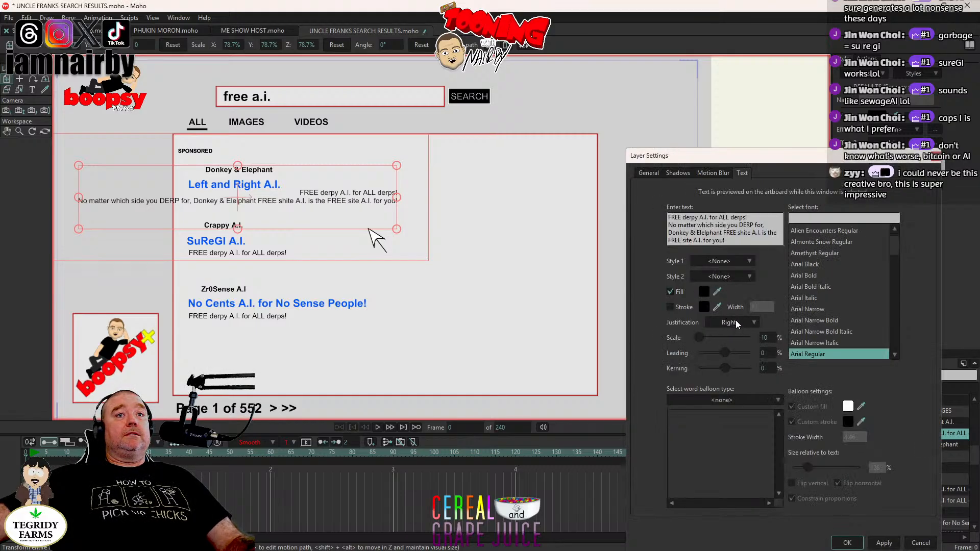
pyautogui.click(737, 321)
pyautogui.click(744, 335)
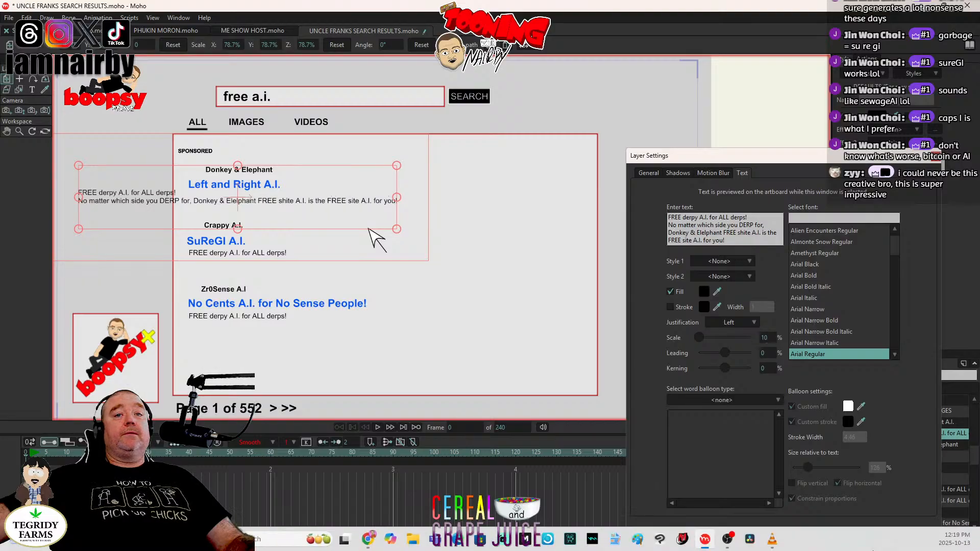
pyautogui.click(900, 534)
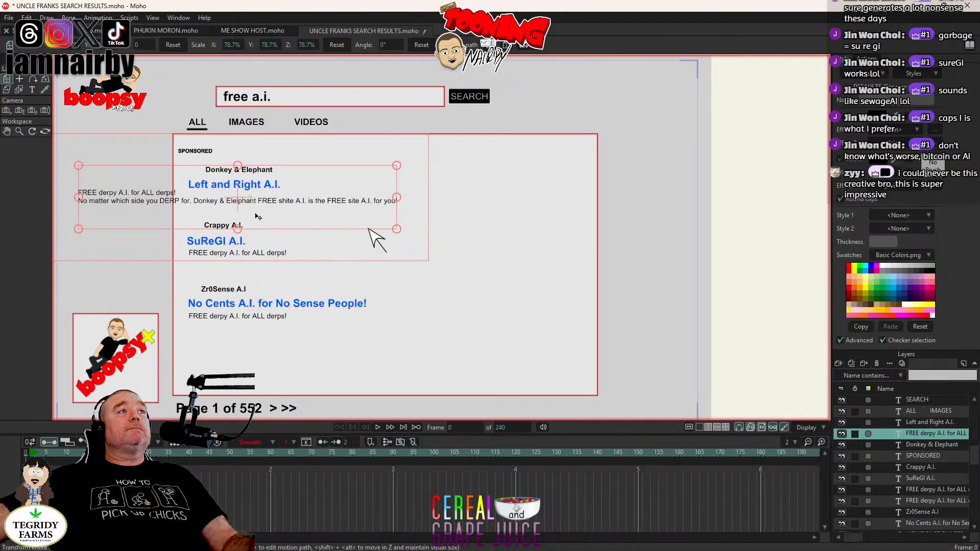
pyautogui.moveTo(258, 217); pyautogui.dragTo(374, 218)
pyautogui.moveTo(367, 223); pyautogui.dragTo(369, 221)
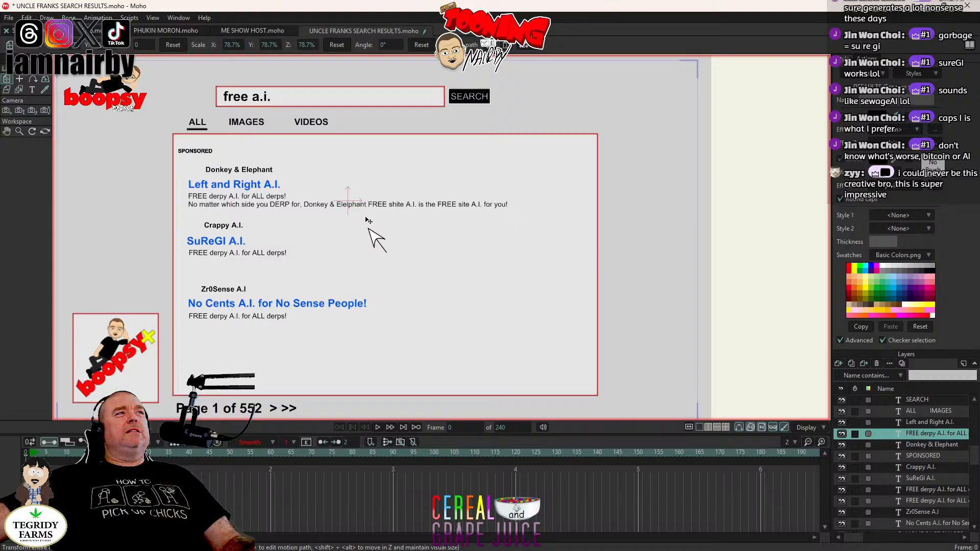
# Step: Save the search results document with the aligned first description
pyautogui.click(366, 220)
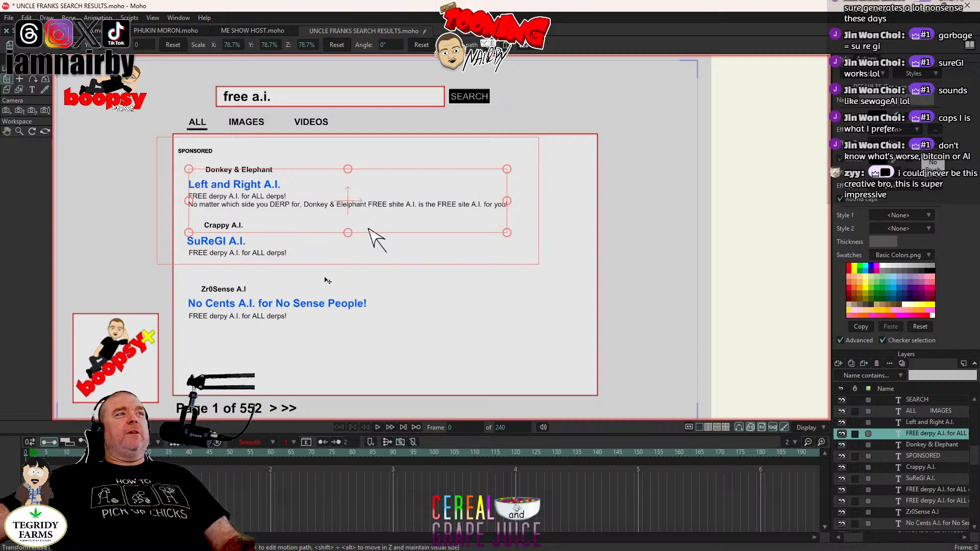
pyautogui.hotkey('ctrl', 's')
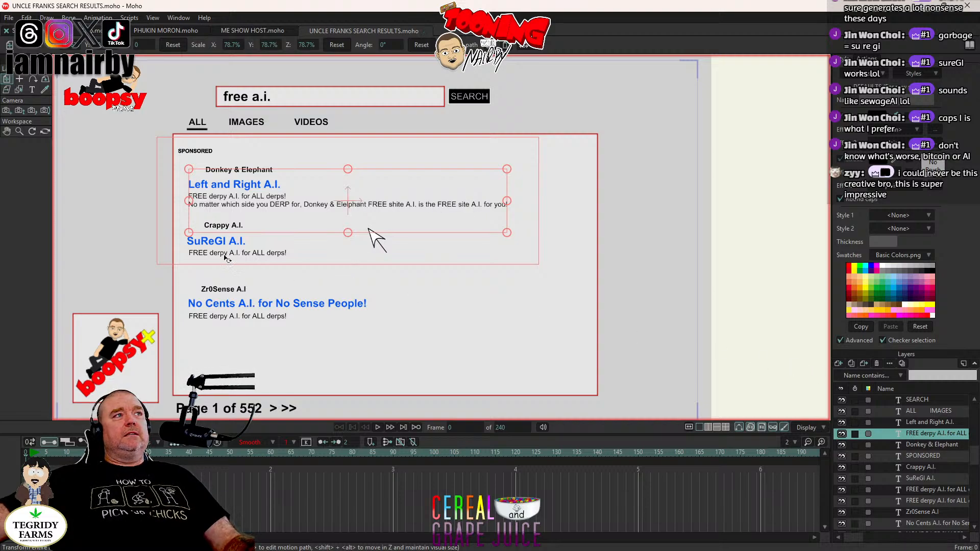
pyautogui.click(229, 253)
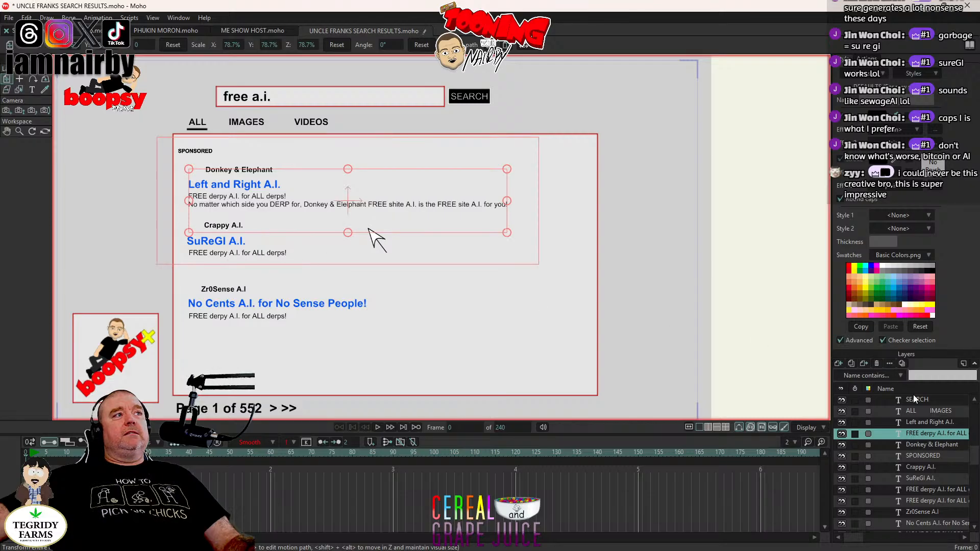
# Step: Reorder the third result's description layer so it sits directly below the "No Cents A.I. for No Sense People!" heading layer
pyautogui.click(932, 478)
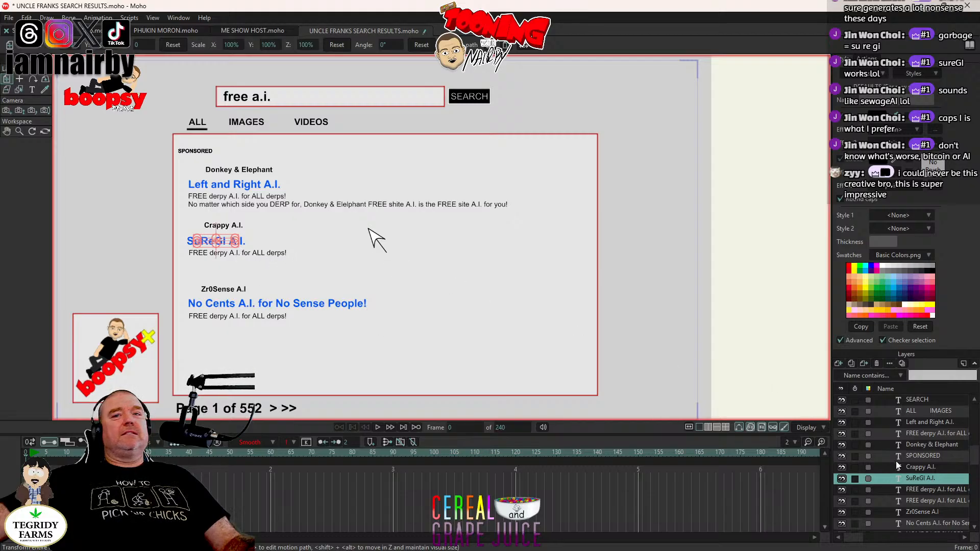
pyautogui.click(940, 489)
pyautogui.click(928, 499)
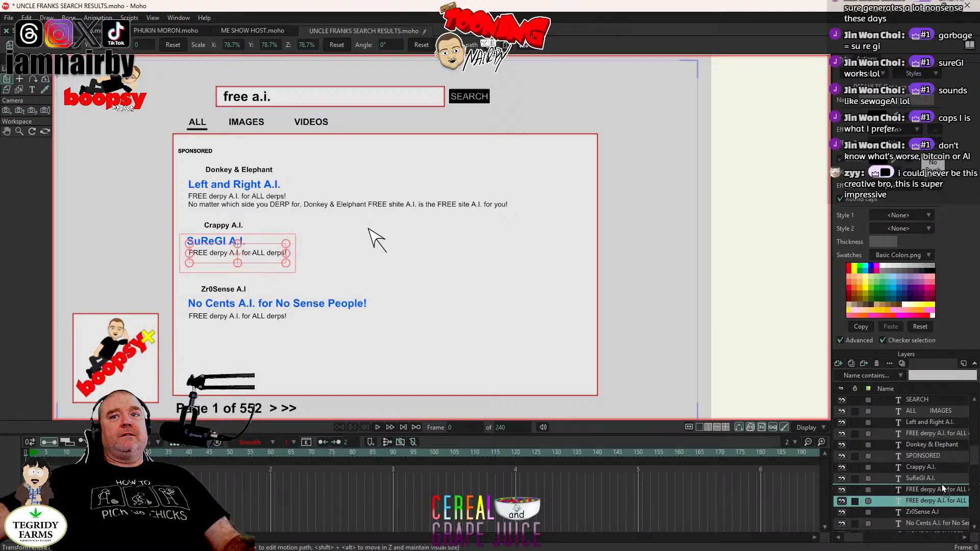
pyautogui.click(942, 486)
pyautogui.click(936, 502)
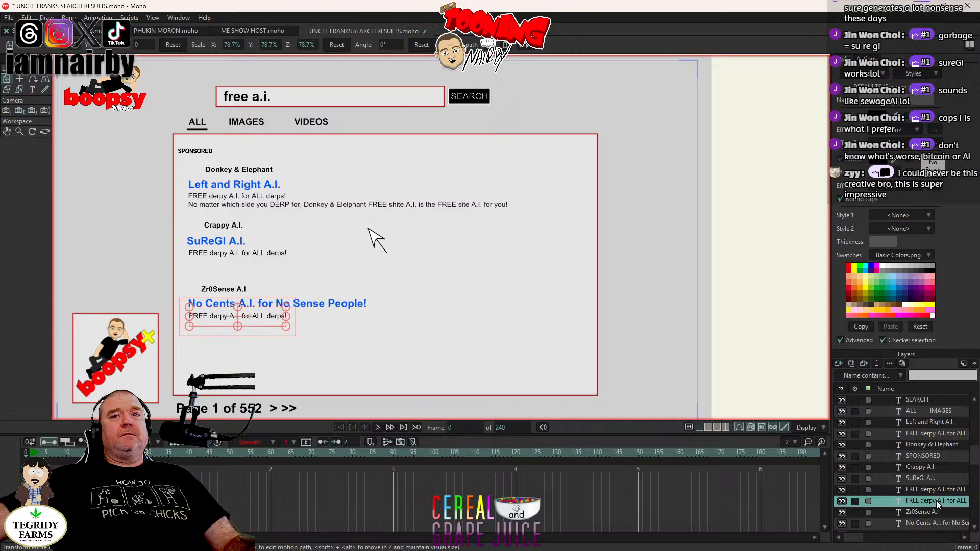
pyautogui.moveTo(937, 500); pyautogui.dragTo(933, 523)
# Step: Try rewording the description under "SuReGI A.I." as "Need more toes? How about two more legs?"
pyautogui.click(933, 491)
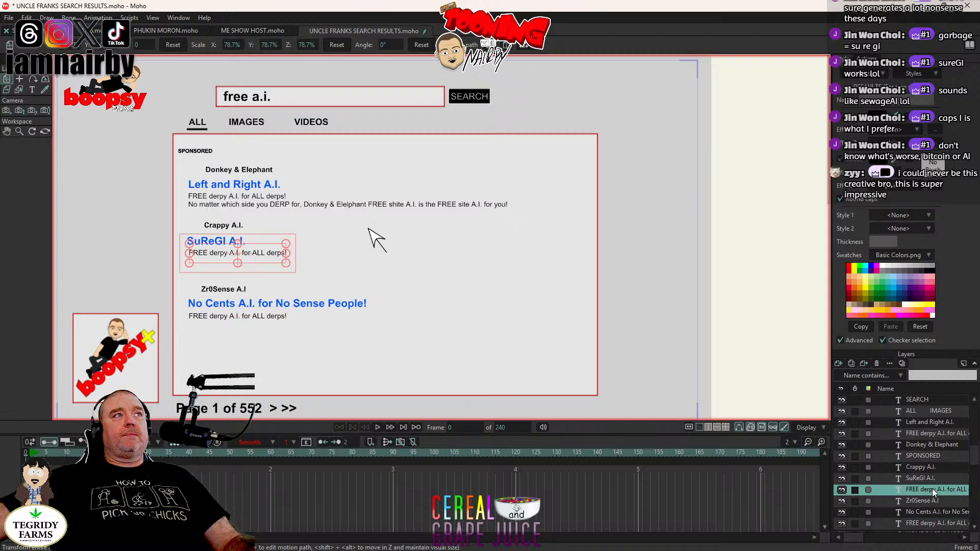
pyautogui.doubleClick(932, 489)
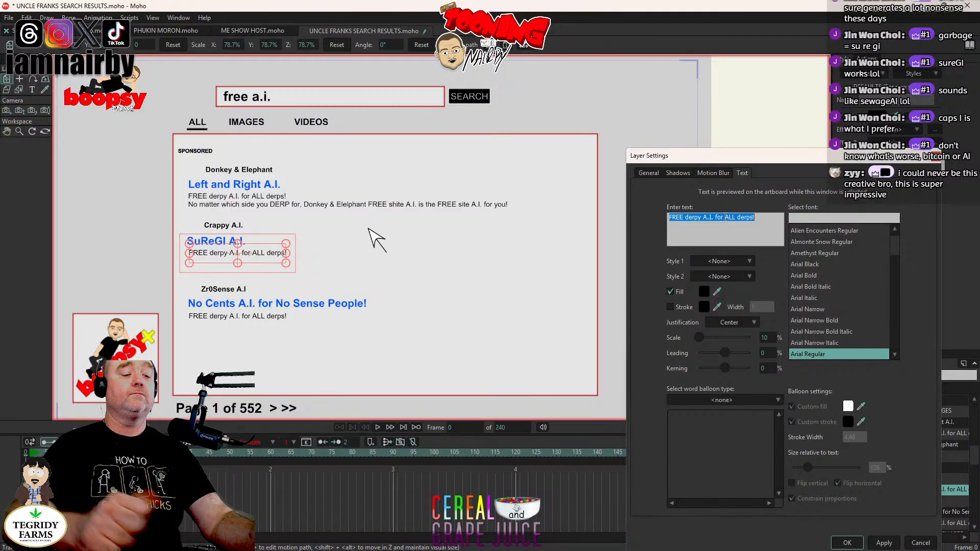
pyautogui.write('Need')
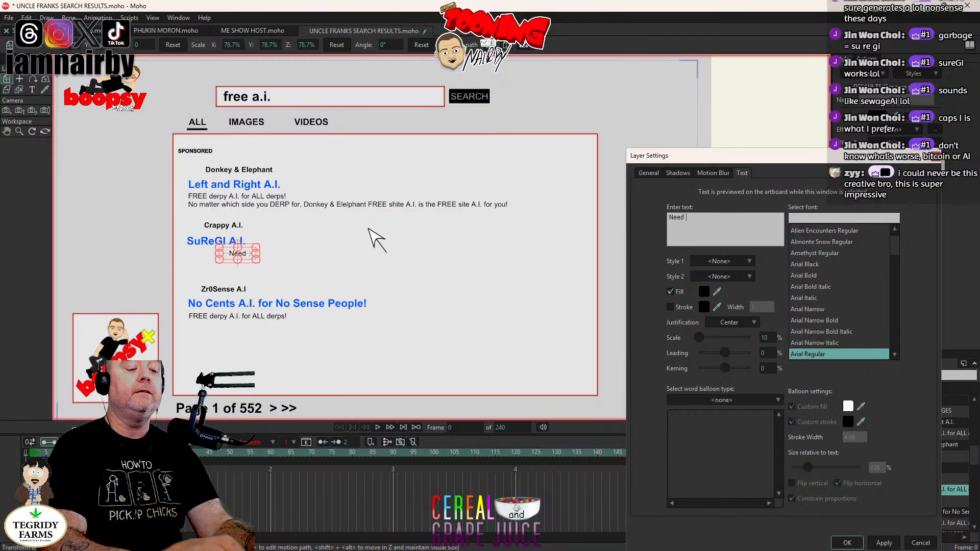
pyautogui.write(' more toe')
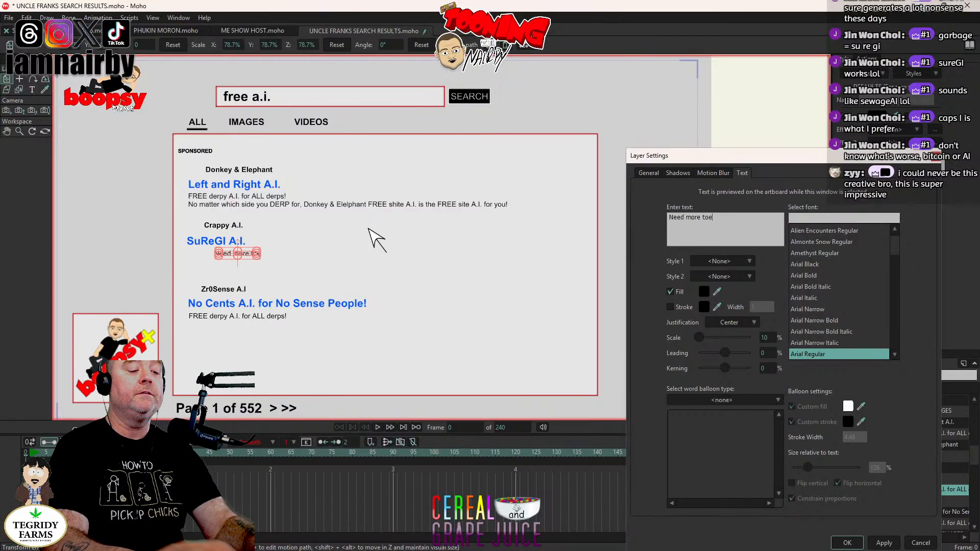
pyautogui.write('s? How about')
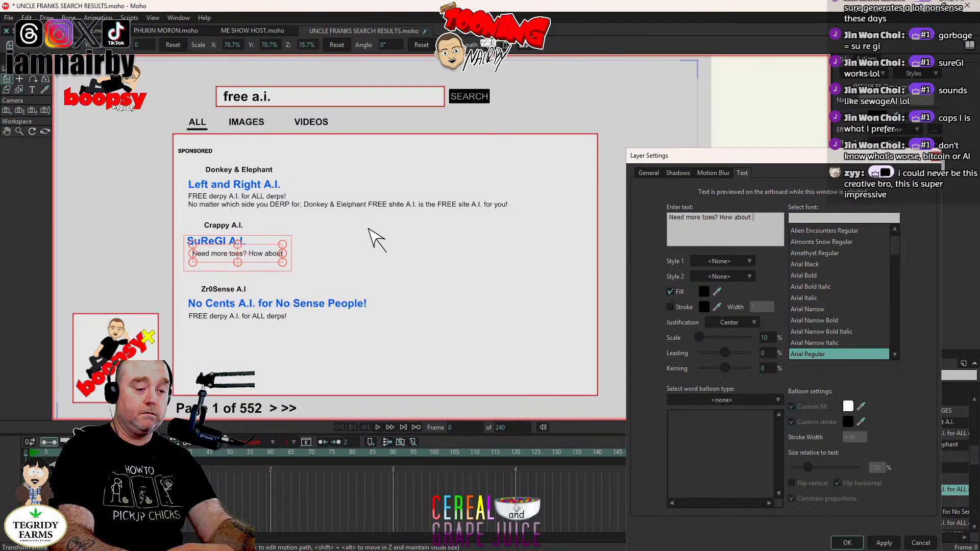
pyautogui.write(' two more')
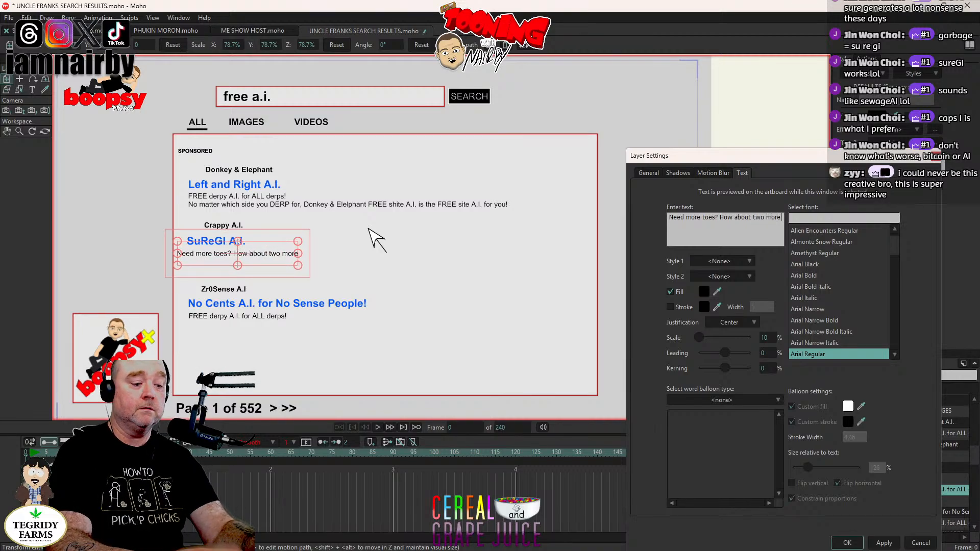
pyautogui.write(' legs?')
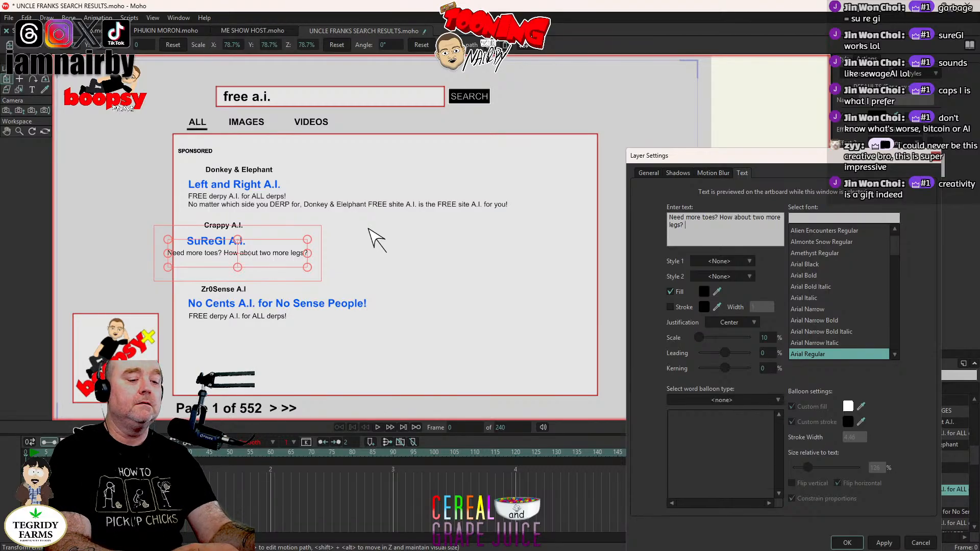
# Step: Try continuing that description with "SuReGI A.I. is thhe greatest crappy FREE A.I. progra on the internet!"
pyautogui.write('Su')
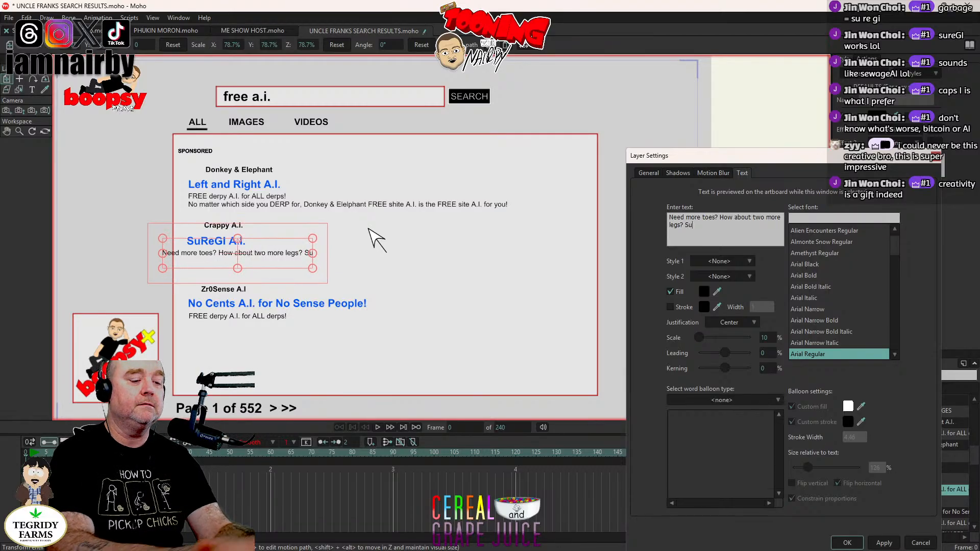
pyautogui.write('ReGI')
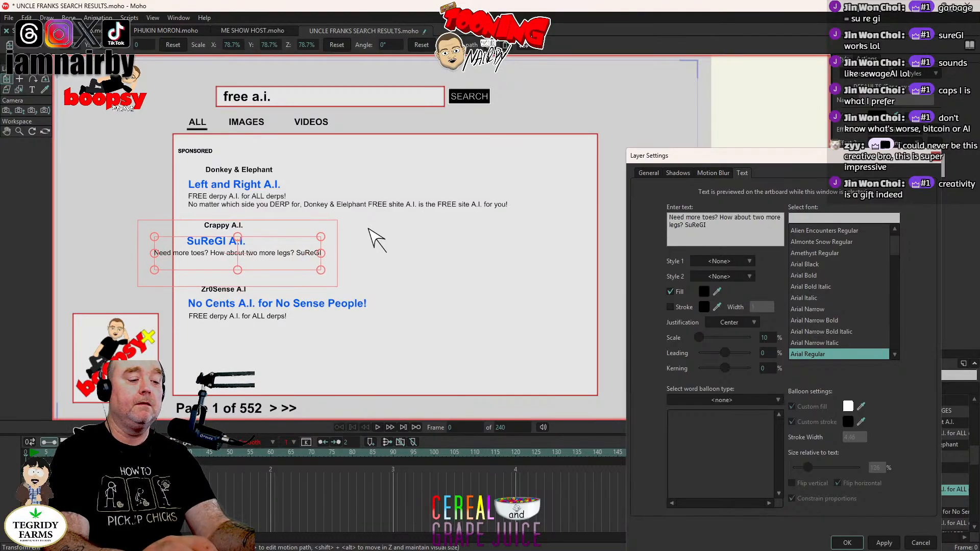
pyautogui.write(' A.I. is')
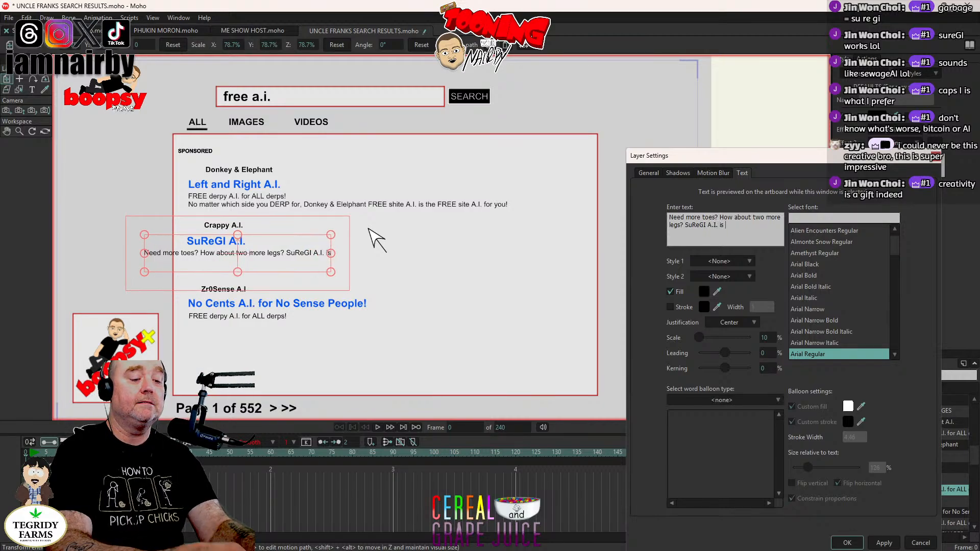
pyautogui.write(' thhe greatest')
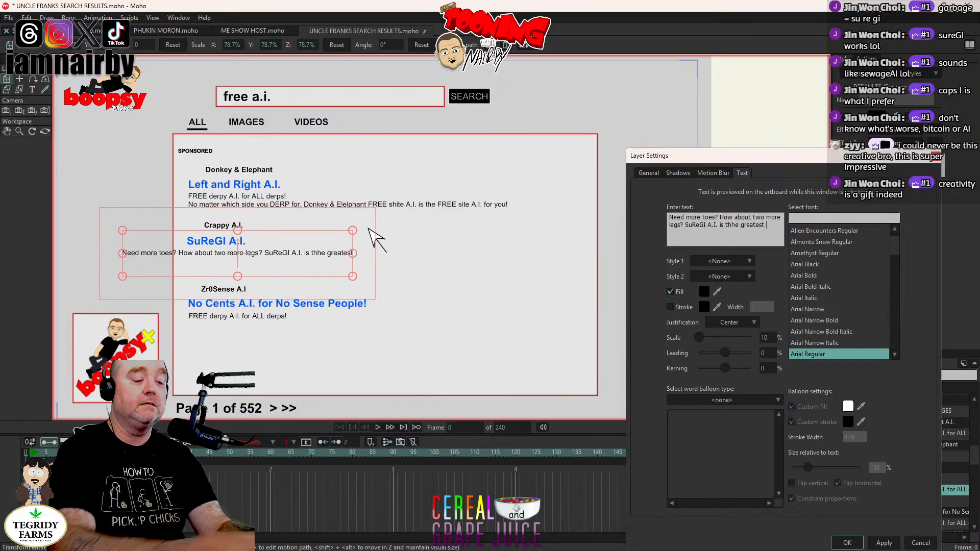
pyautogui.write(' crappy FR')
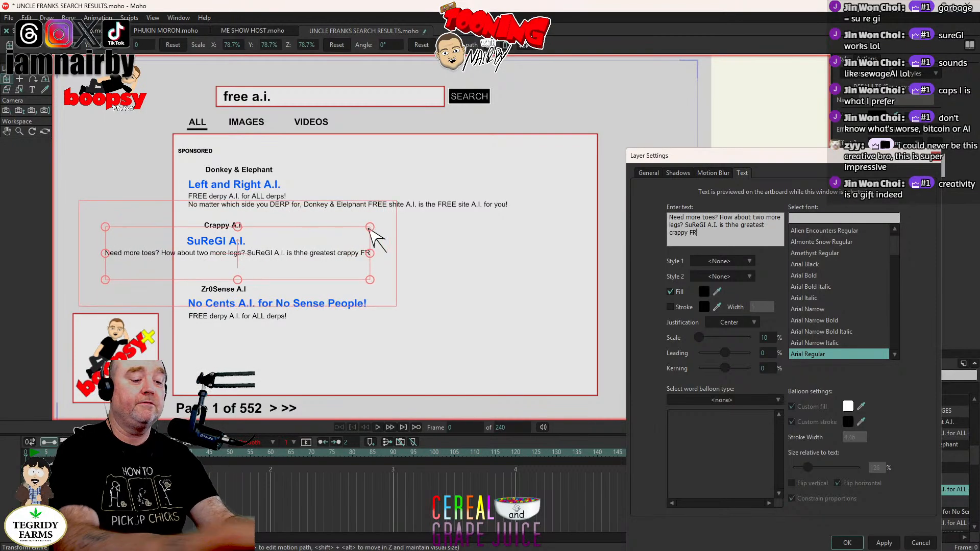
pyautogui.write('EE A.I.')
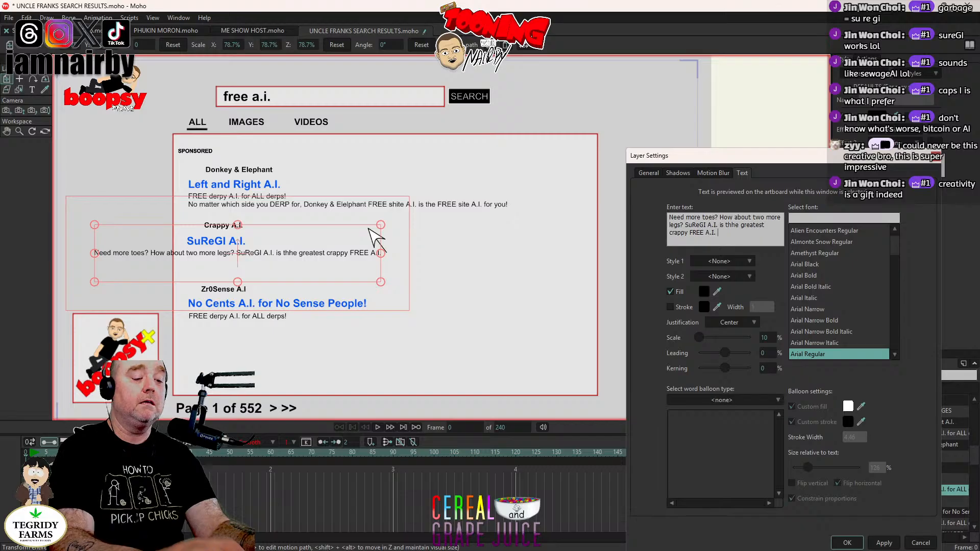
pyautogui.write(' progra')
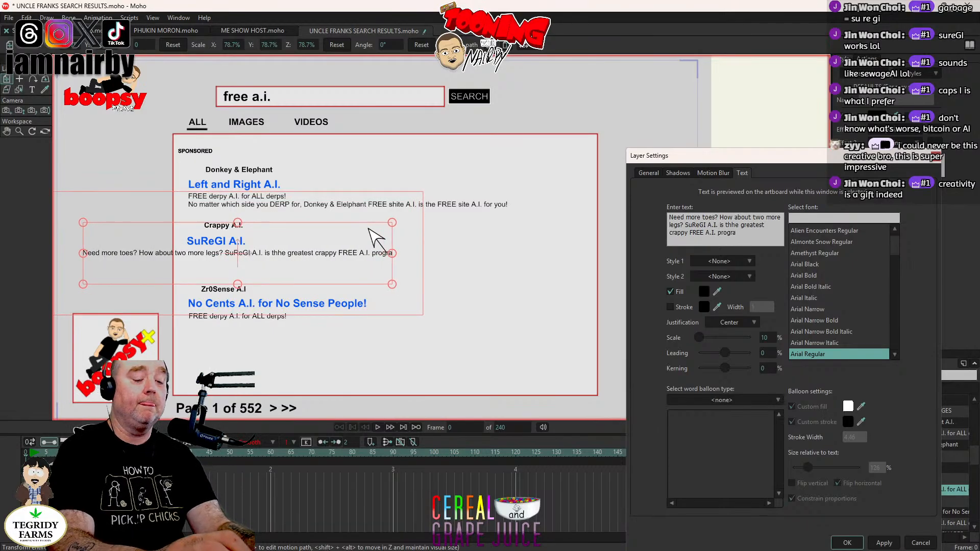
pyautogui.write(' on t')
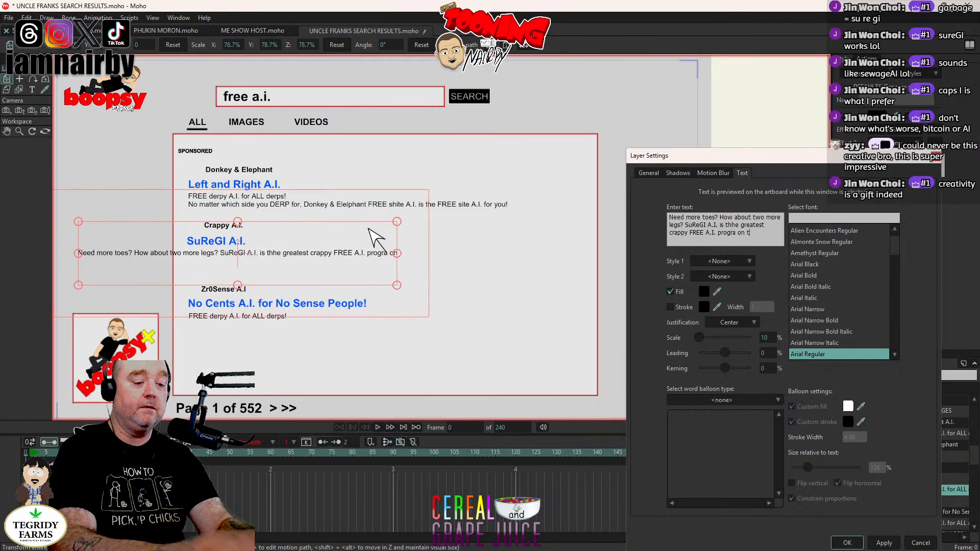
pyautogui.write('he internet!')
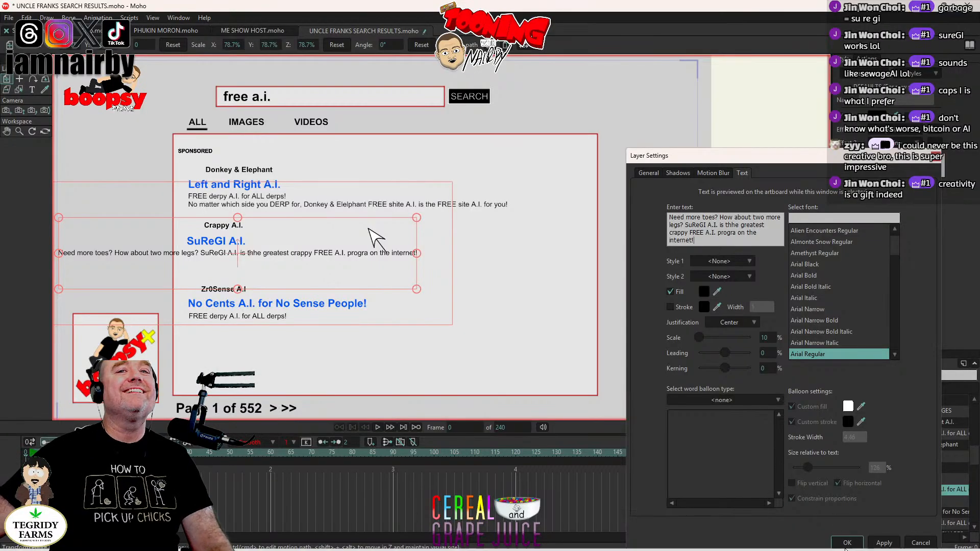
pyautogui.click(217, 274)
pyautogui.click(217, 274)
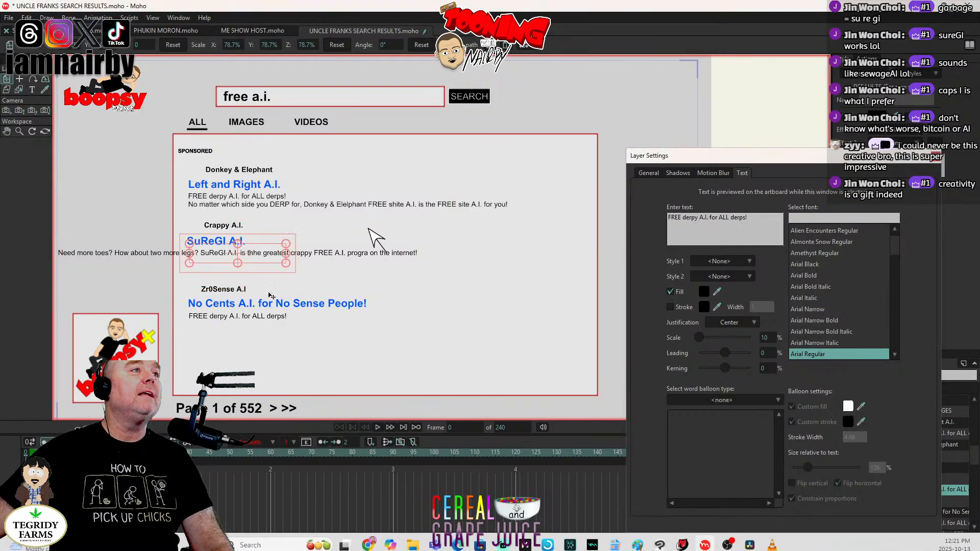
pyautogui.click(847, 544)
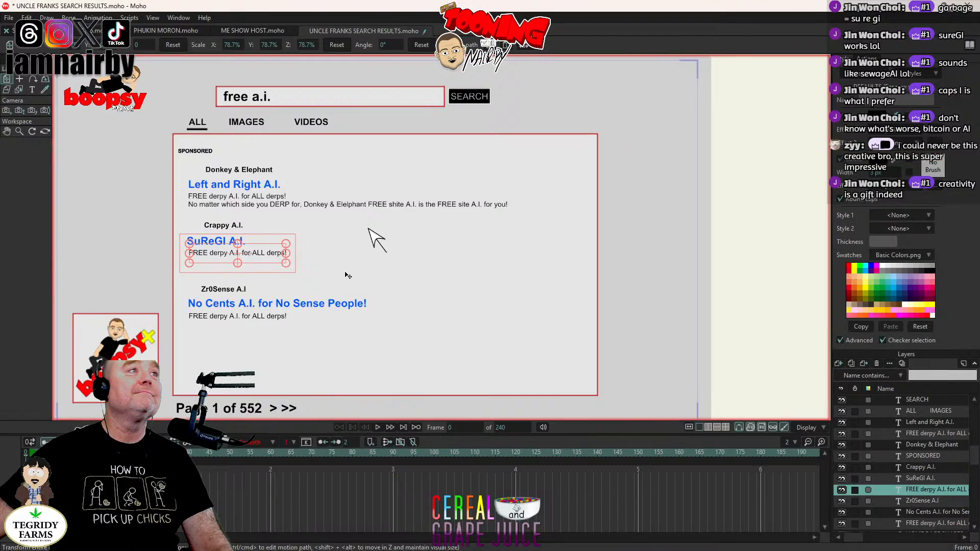
# Step: Replace the description text under "SuReGI A.I." with "Need an extra finger?"
pyautogui.doubleClick(924, 490)
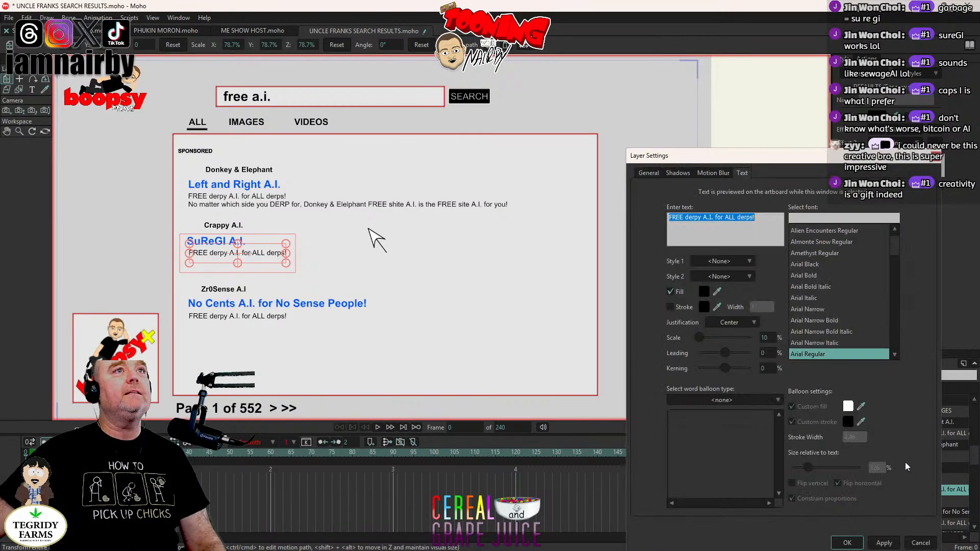
pyautogui.click(762, 217)
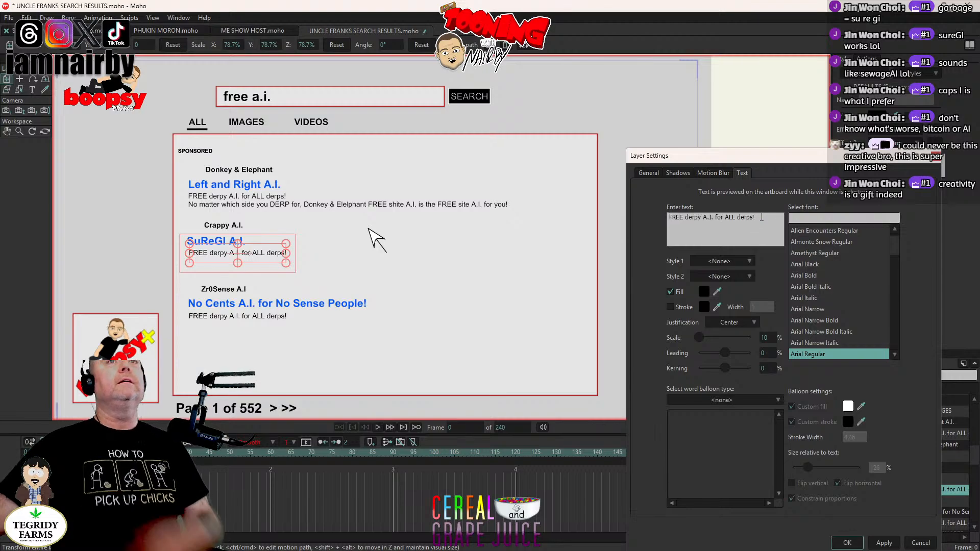
pyautogui.moveTo(762, 217); pyautogui.dragTo(583, 223)
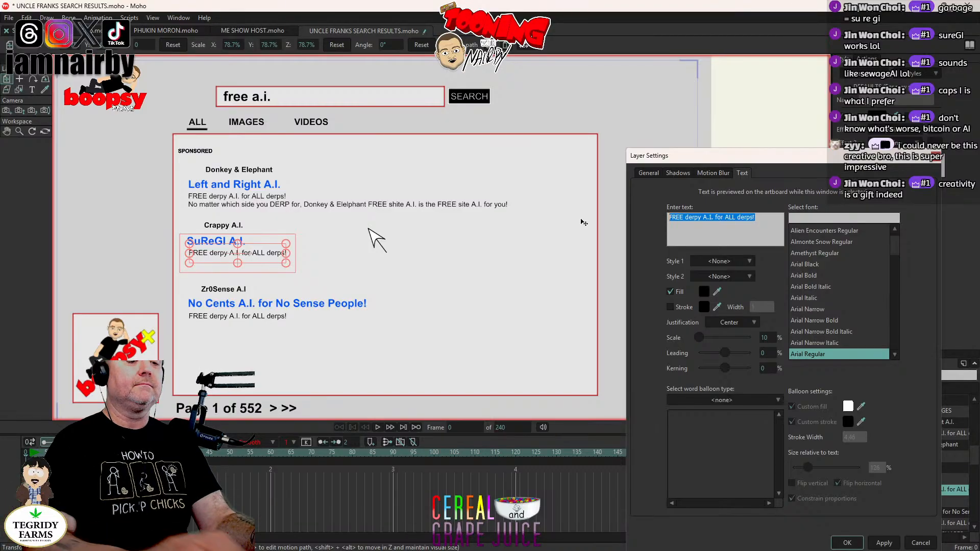
pyautogui.write('need')
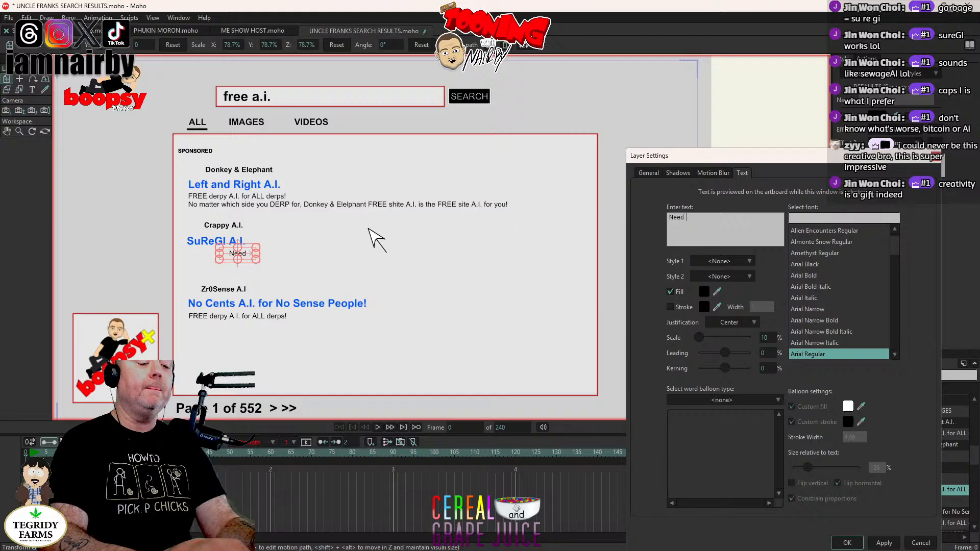
pyautogui.write(' an')
pyautogui.press('BackSpace')
pyautogui.press('BackSpace')
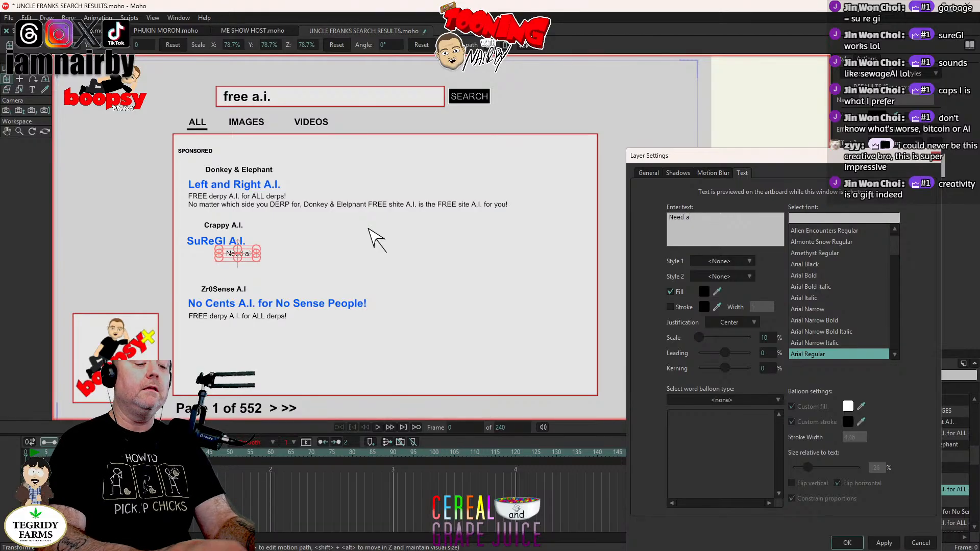
pyautogui.write('n extra fing')
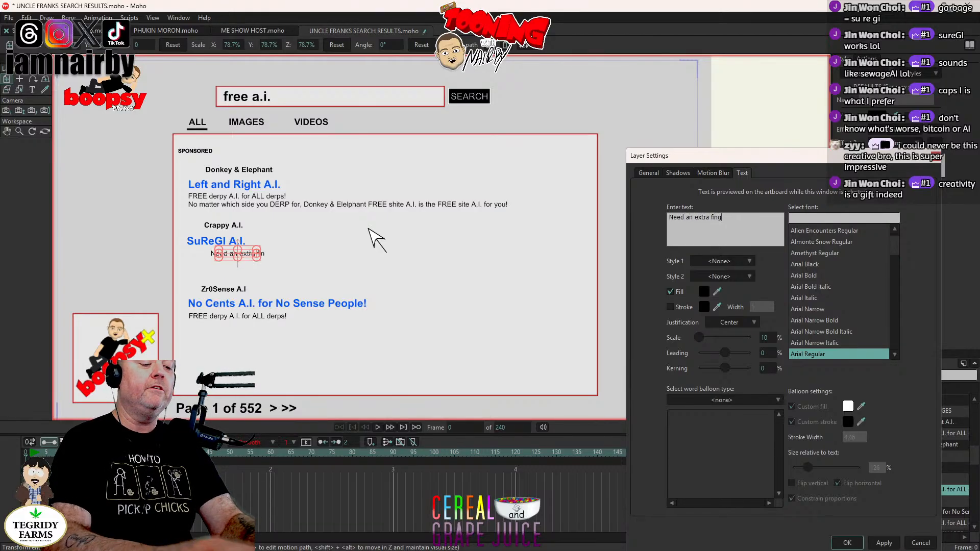
pyautogui.write('er?')
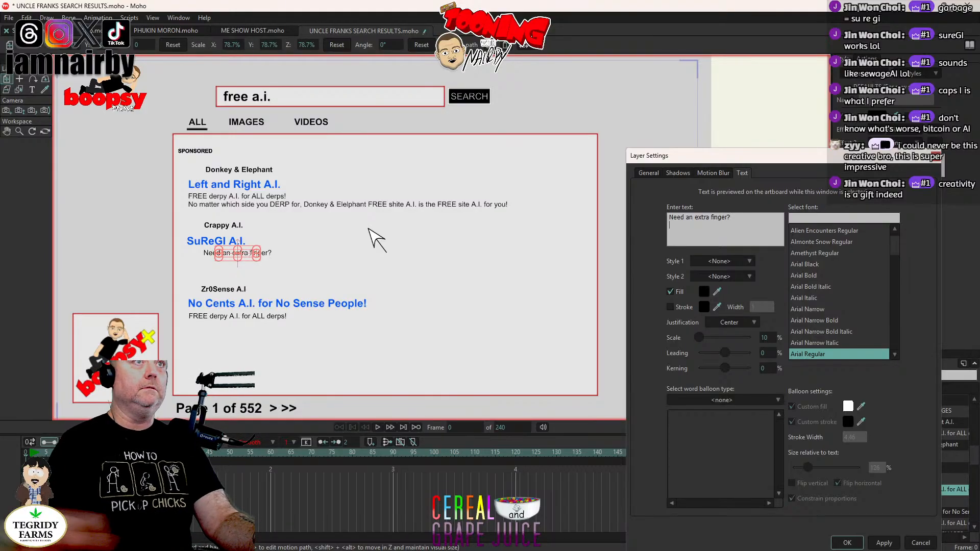
# Step: Left-justify the description under "SuReGI A.I." and extend its first line with "How about an extra head?"
pyautogui.click(740, 323)
pyautogui.click(743, 335)
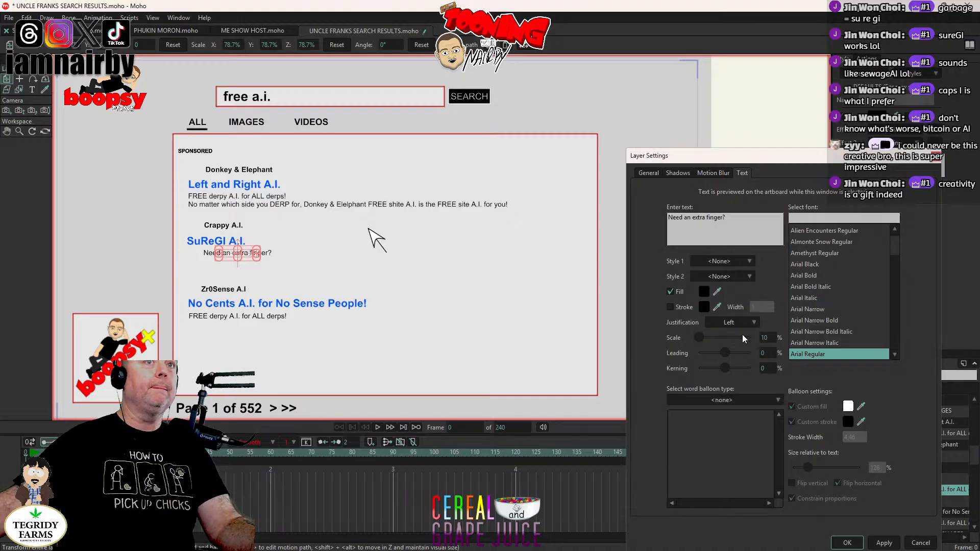
pyautogui.click(742, 218)
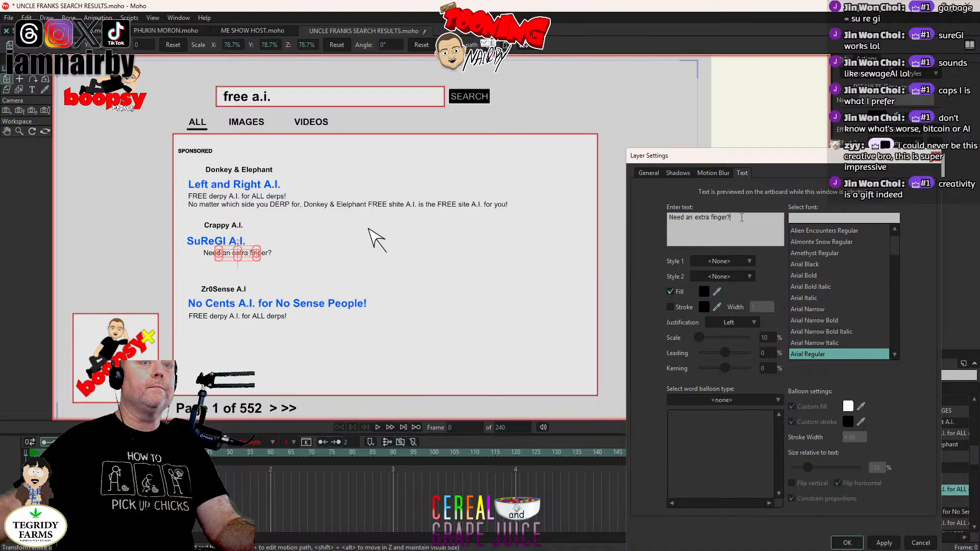
pyautogui.write('How about ')
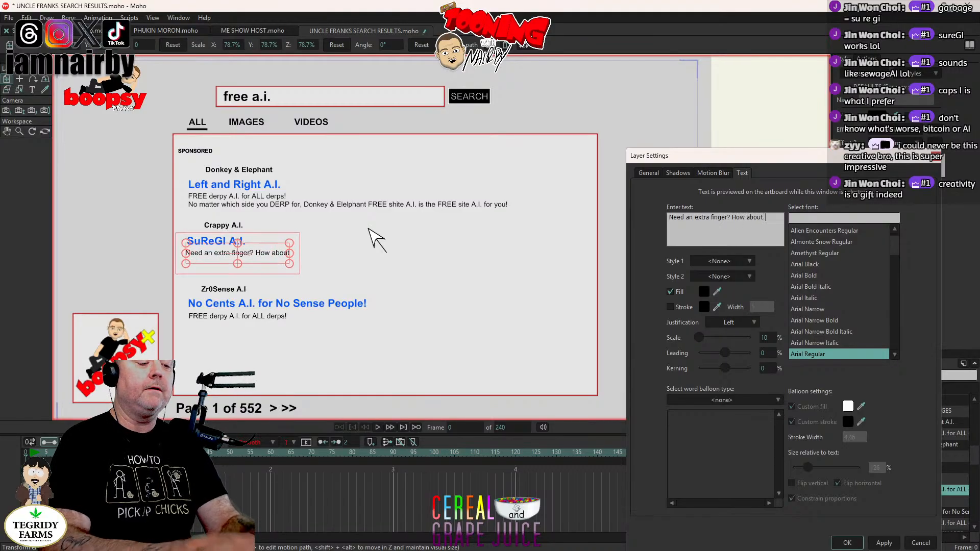
pyautogui.write('an extra')
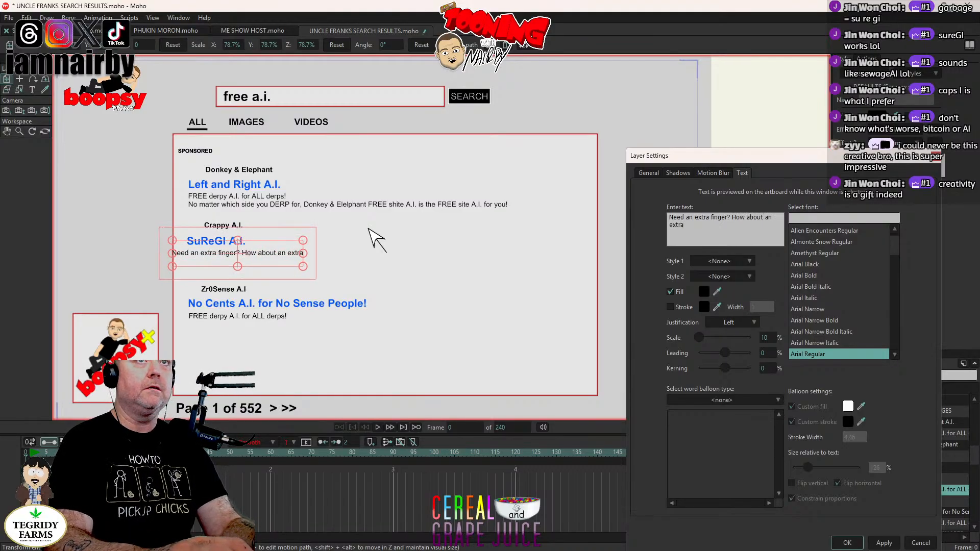
pyautogui.write(' head?')
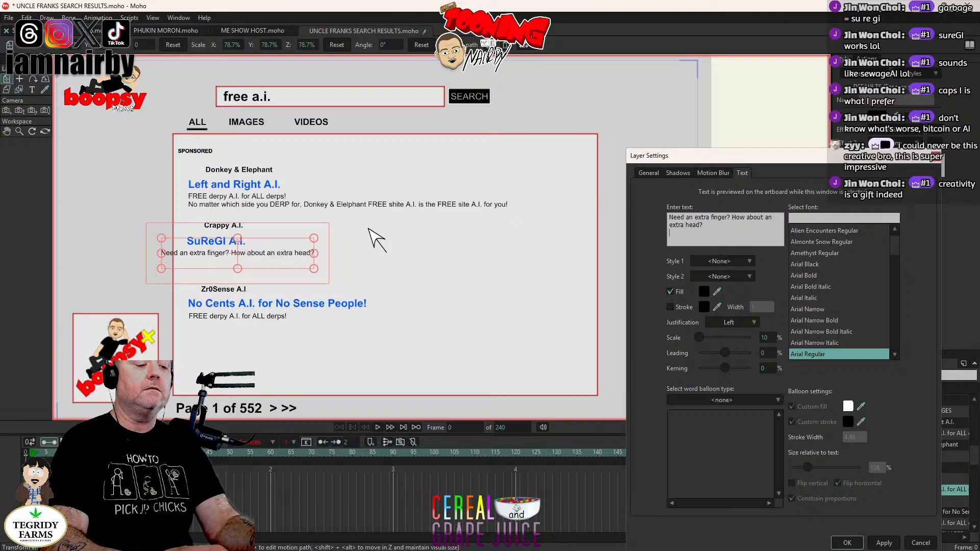
# Step: Add a second line to that description reading "SuReGI is the greatest crappy FREE A.I. program in the universe!"
pyautogui.write('SuReGI')
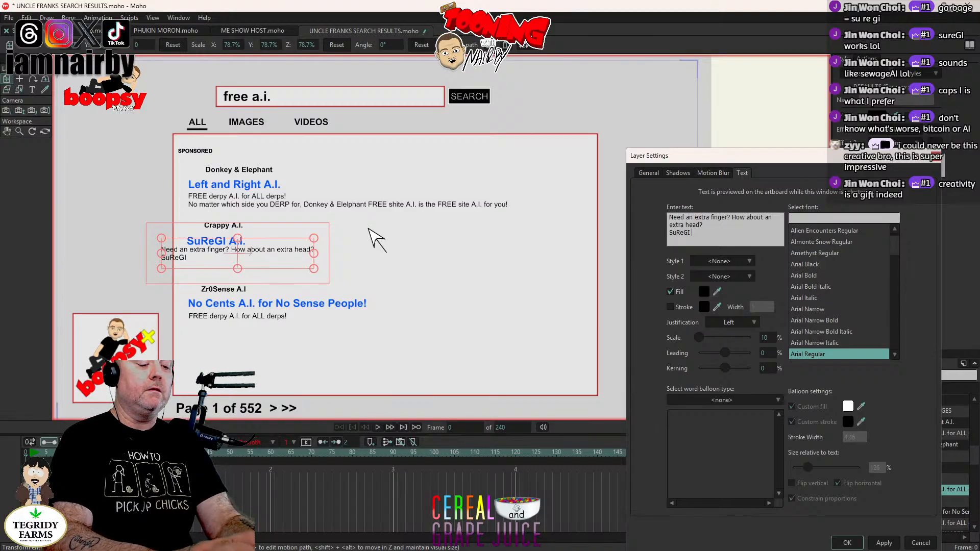
pyautogui.write('has')
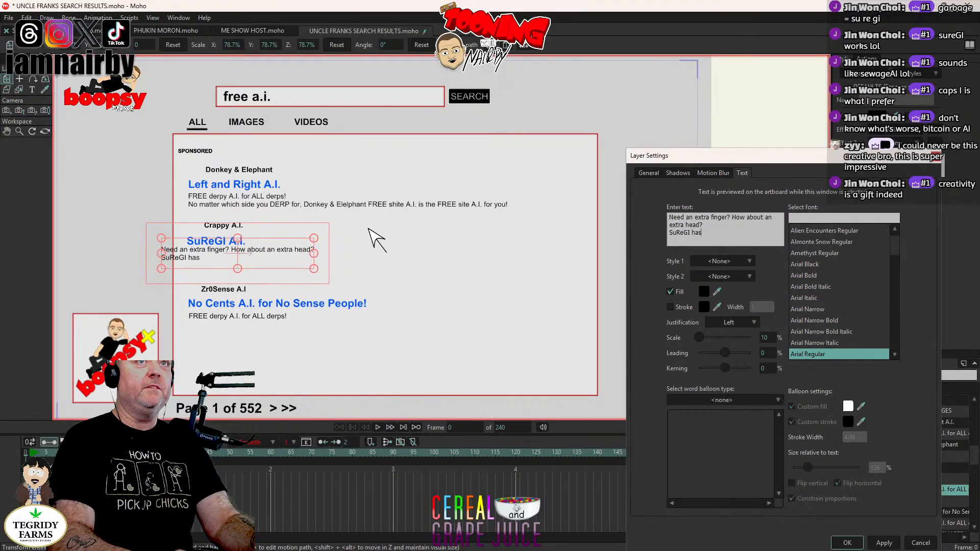
pyautogui.press('BackSpace')
pyautogui.press('BackSpace')
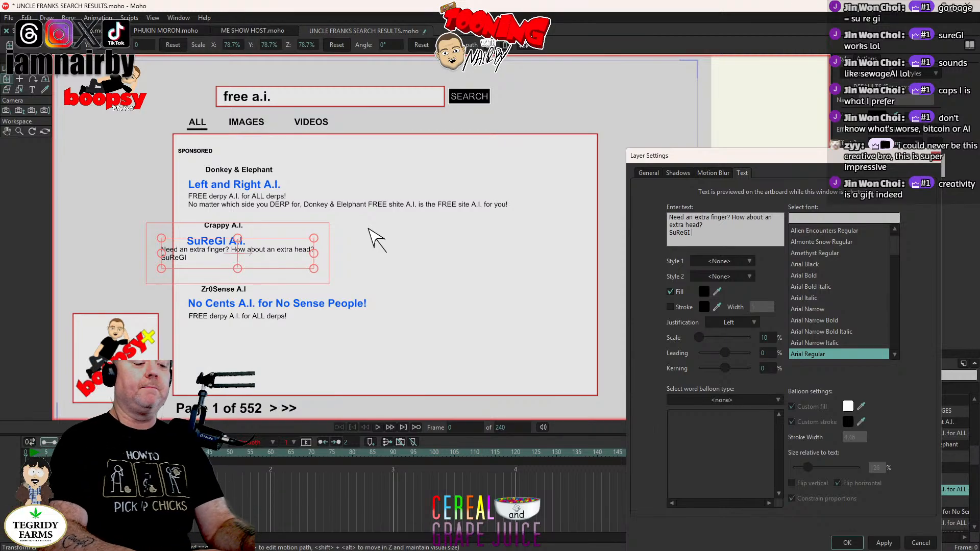
pyautogui.write('is the great')
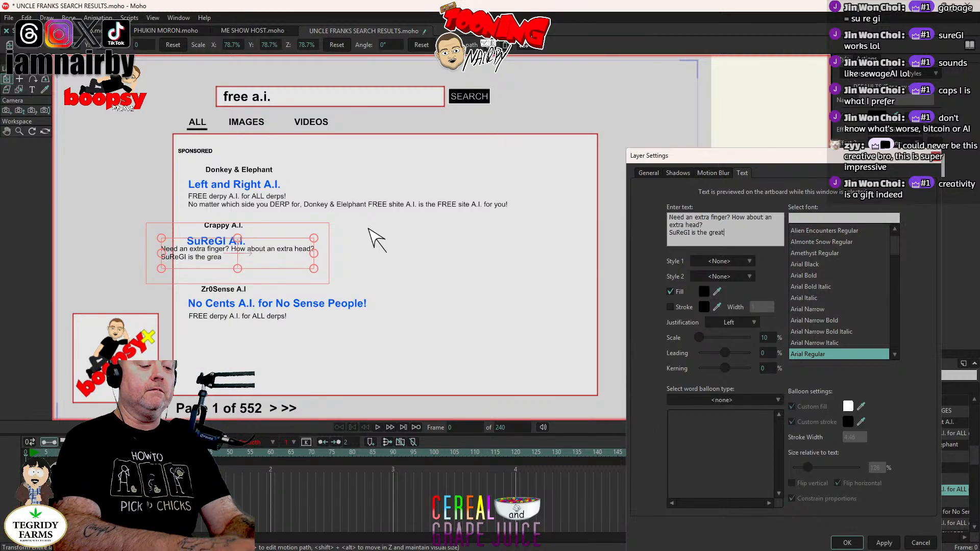
pyautogui.write('est crappy')
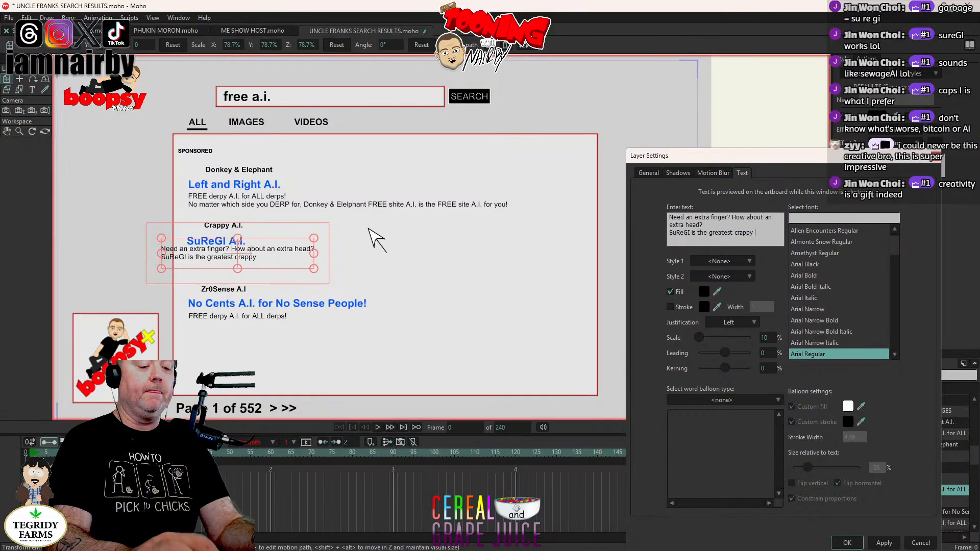
pyautogui.write(' FREE')
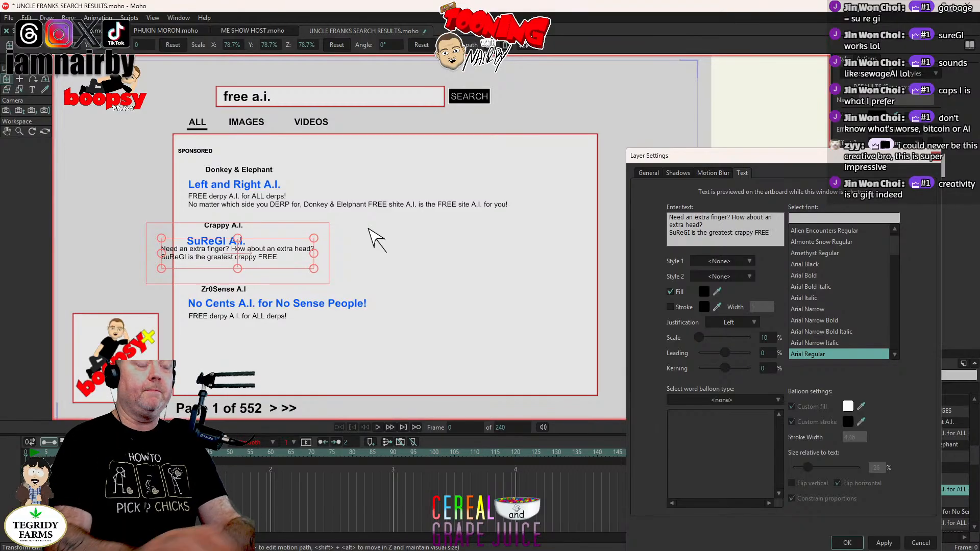
pyautogui.write(' A.')
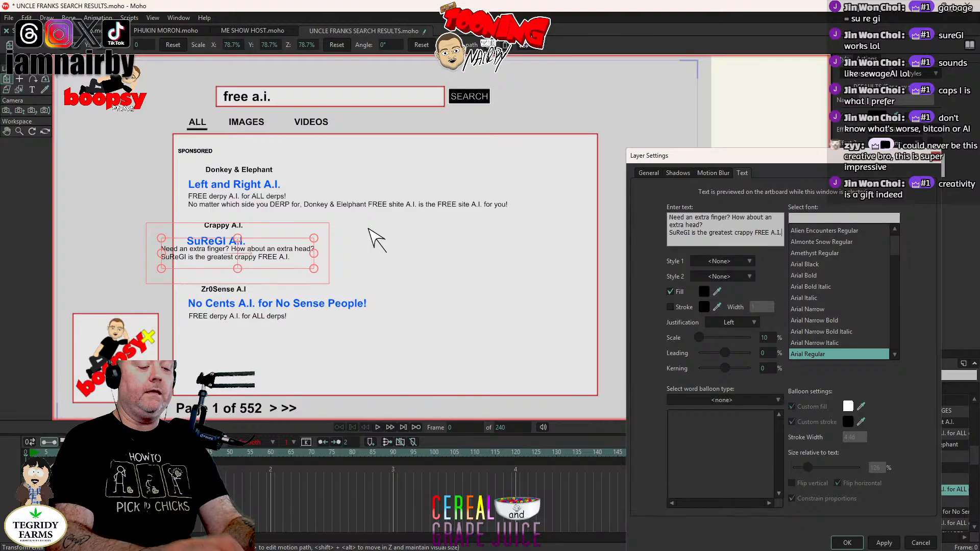
pyautogui.write('I. program ')
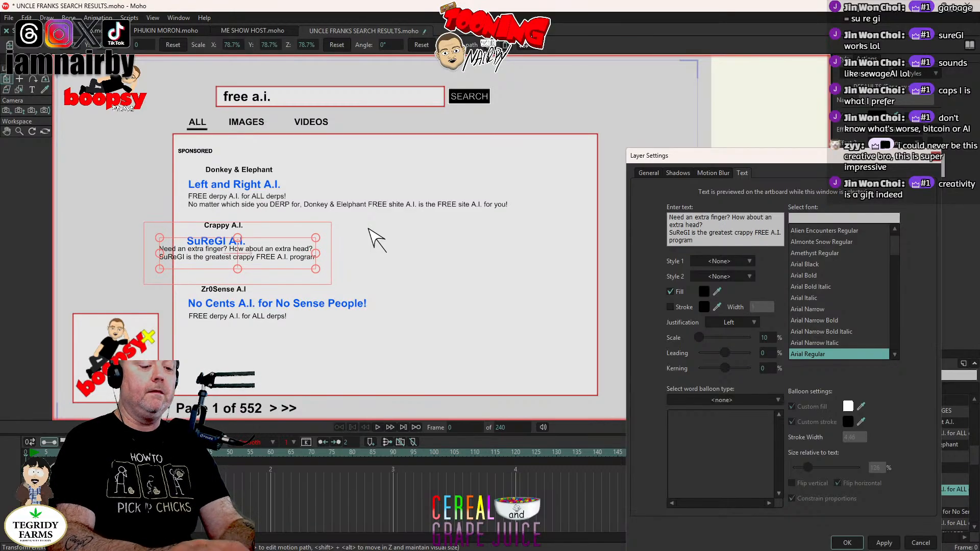
pyautogui.write('in the universe!')
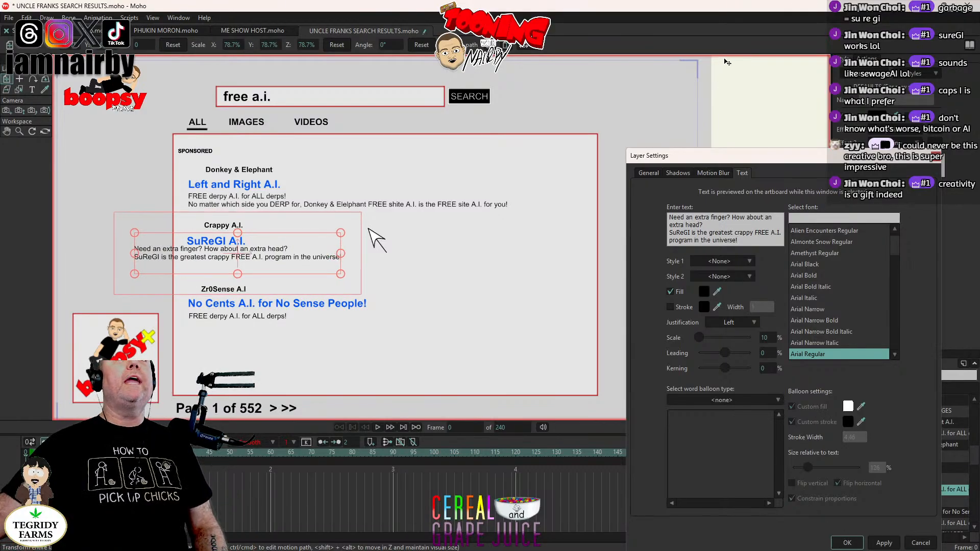
# Step: Apply the reworded description and move it so its left edge lines up just below the "SuReGI A.I." heading
pyautogui.moveTo(743, 156); pyautogui.dragTo(699, 141)
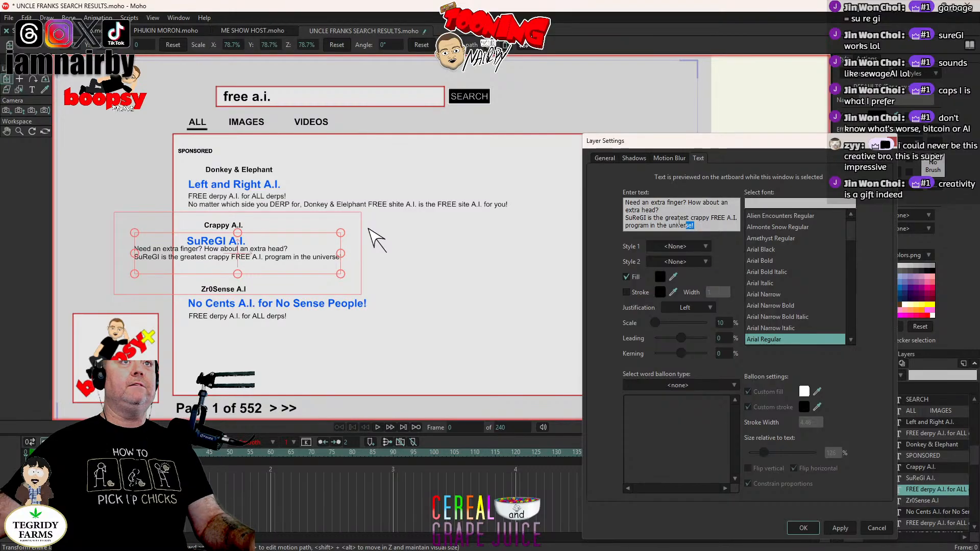
pyautogui.hotkey('ctrl', 'a')
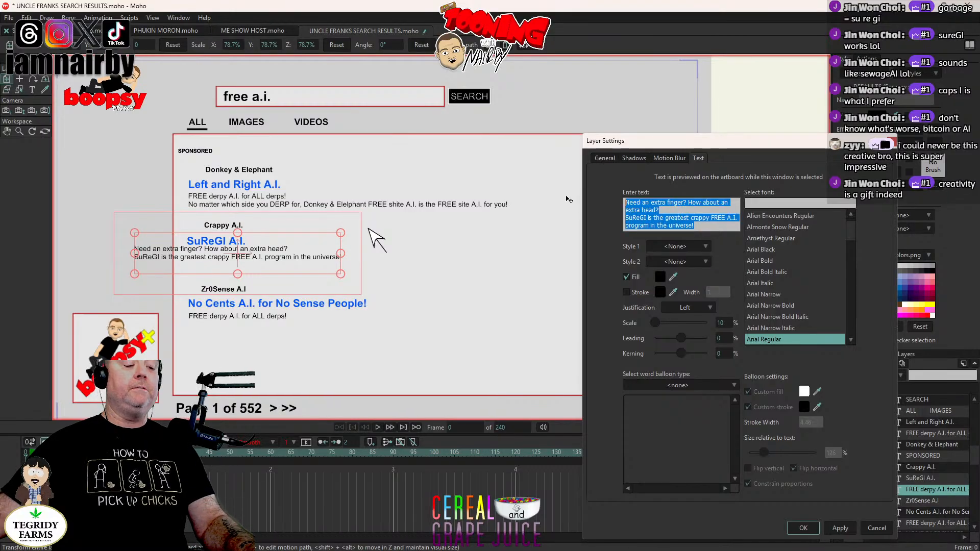
pyautogui.click(708, 226)
pyautogui.click(803, 528)
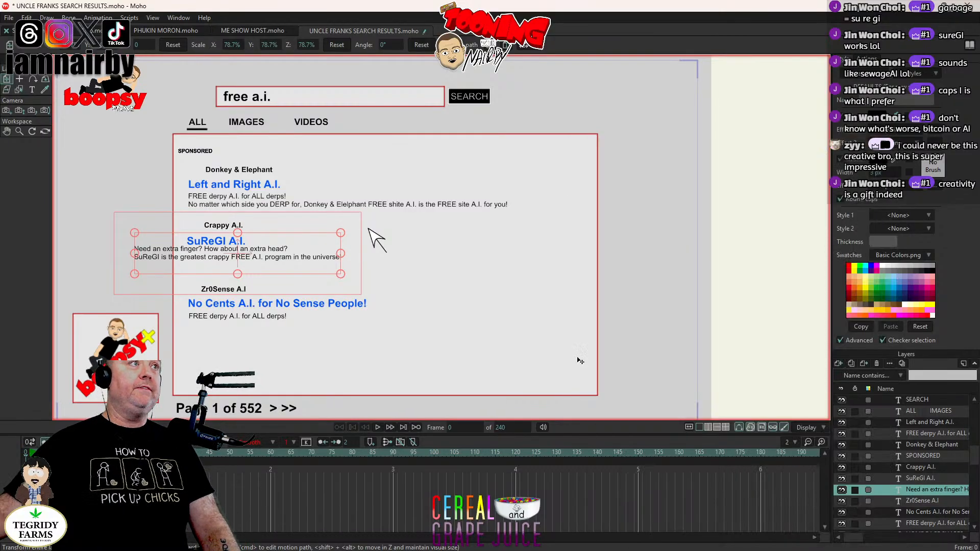
pyautogui.moveTo(248, 269); pyautogui.dragTo(301, 274)
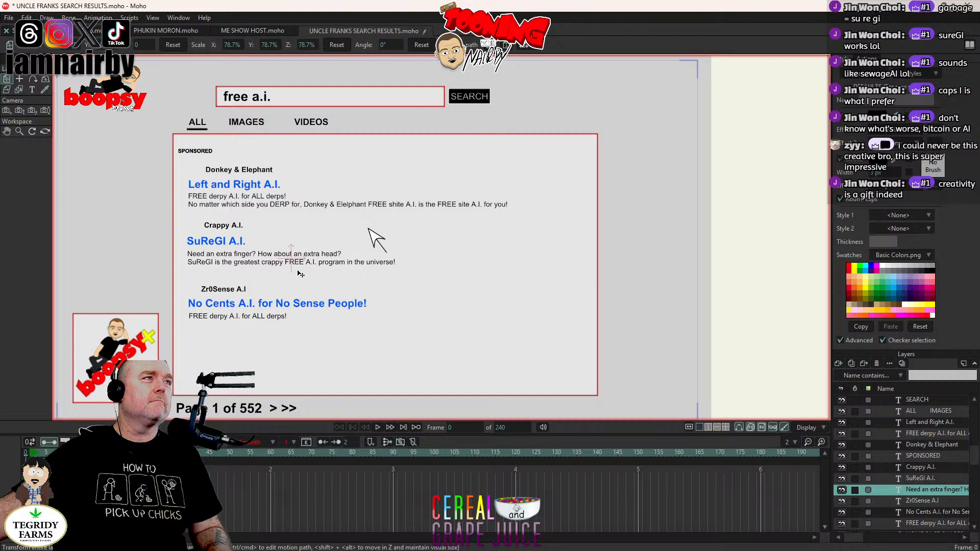
pyautogui.moveTo(301, 274); pyautogui.dragTo(300, 274)
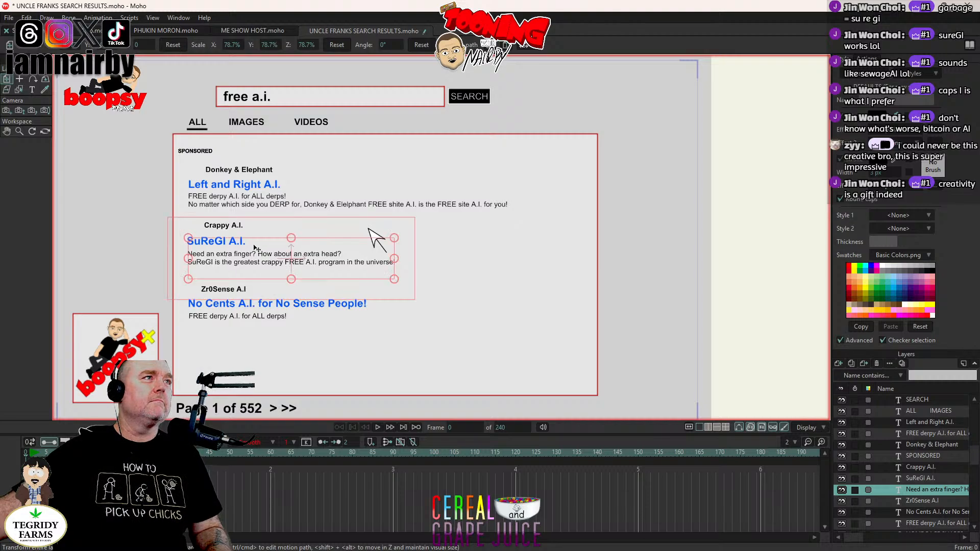
# Step: Nudge the "Crappy A.I." and "Zr0Sense A.I" labels slightly down, closer to their blue headings
pyautogui.click(926, 469)
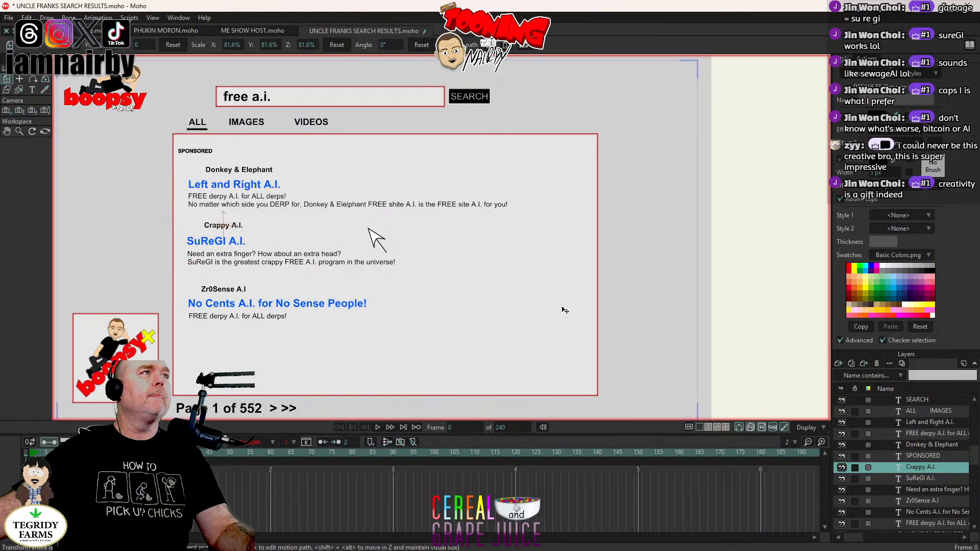
pyautogui.moveTo(565, 310); pyautogui.dragTo(565, 313)
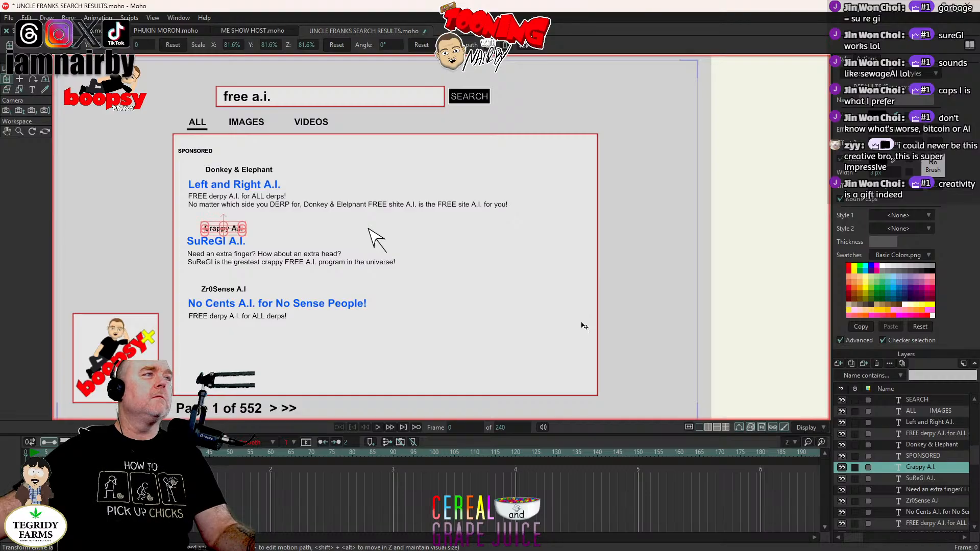
pyautogui.click(926, 501)
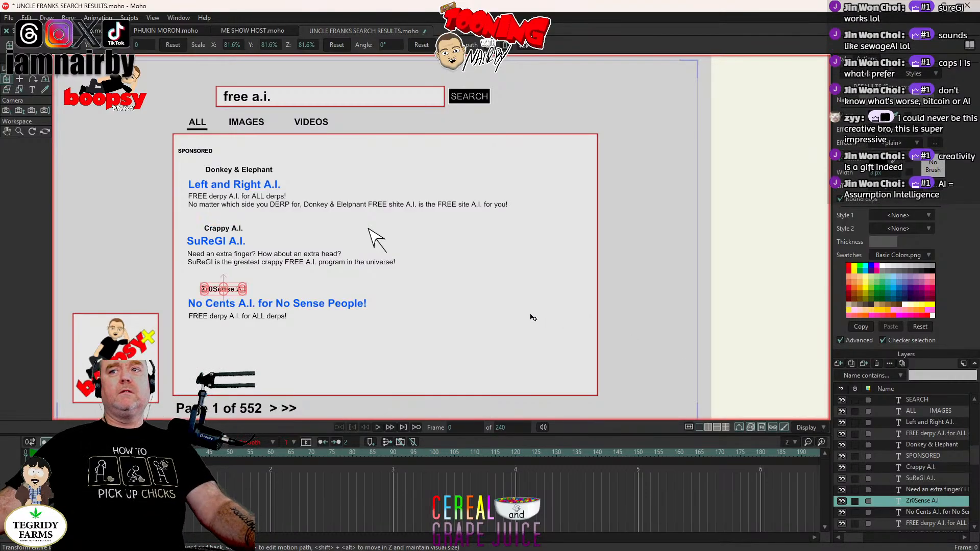
pyautogui.moveTo(499, 289); pyautogui.dragTo(499, 290)
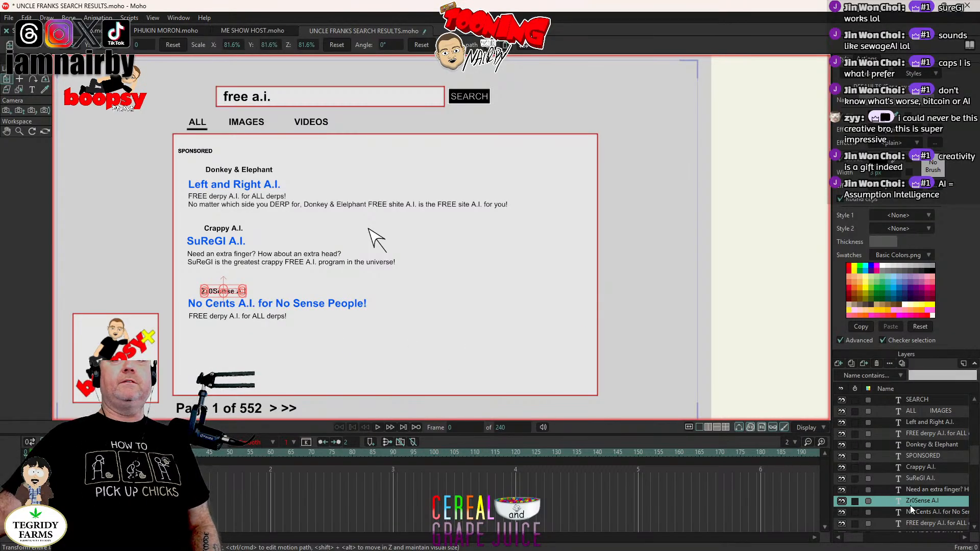
# Step: Reword the description under "No Cents A.I. for No Sense People!" to "You don't need a penny or a brain to use our FREE articifial intelligence program!"
pyautogui.click(930, 525)
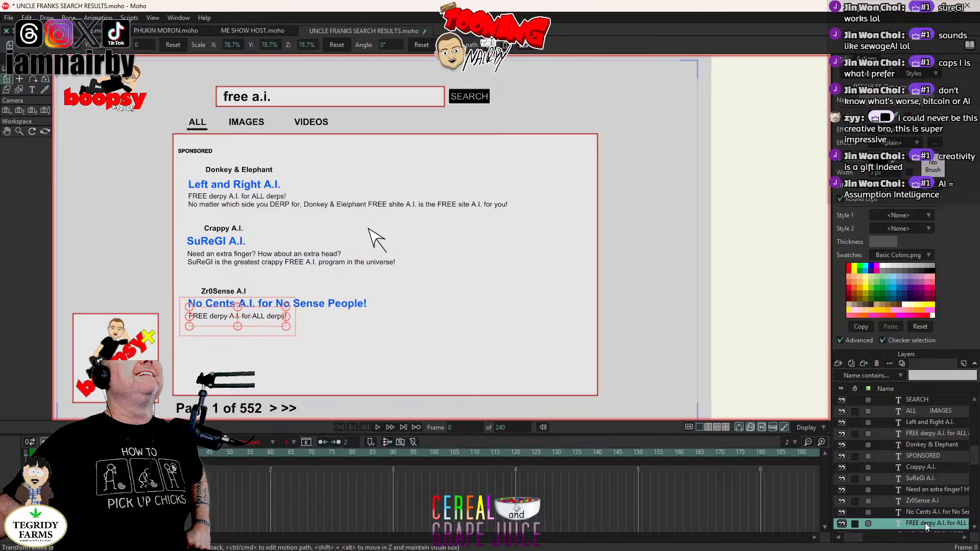
pyautogui.doubleClick(925, 523)
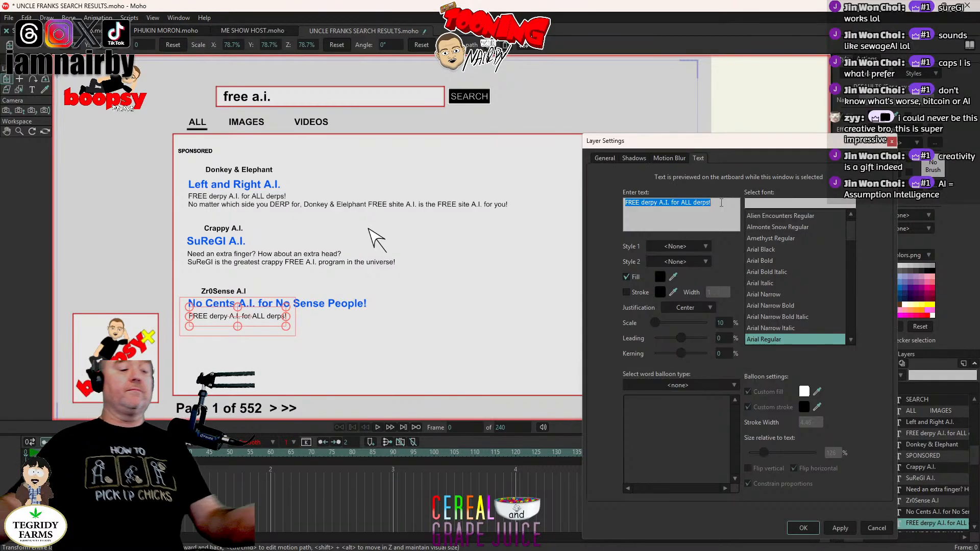
pyautogui.write('You')
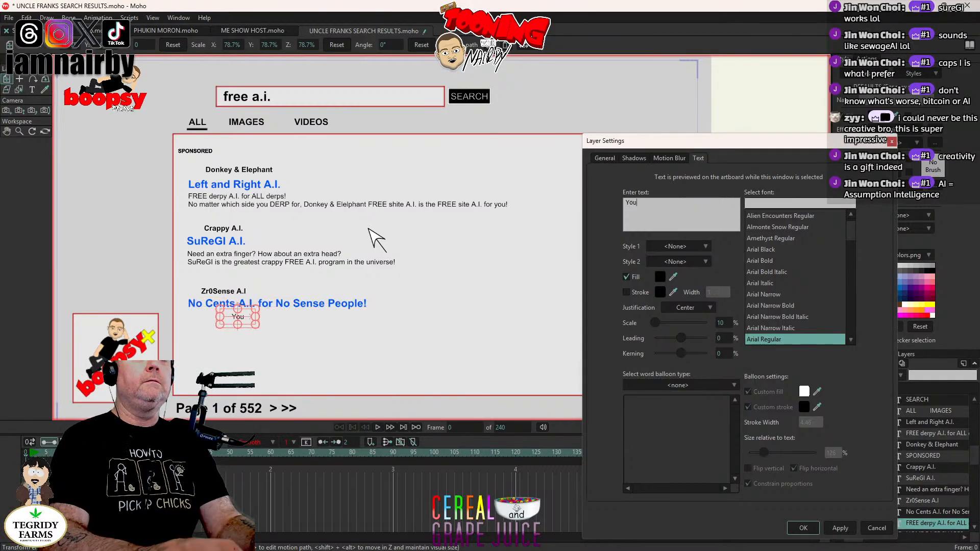
pyautogui.write(' don')
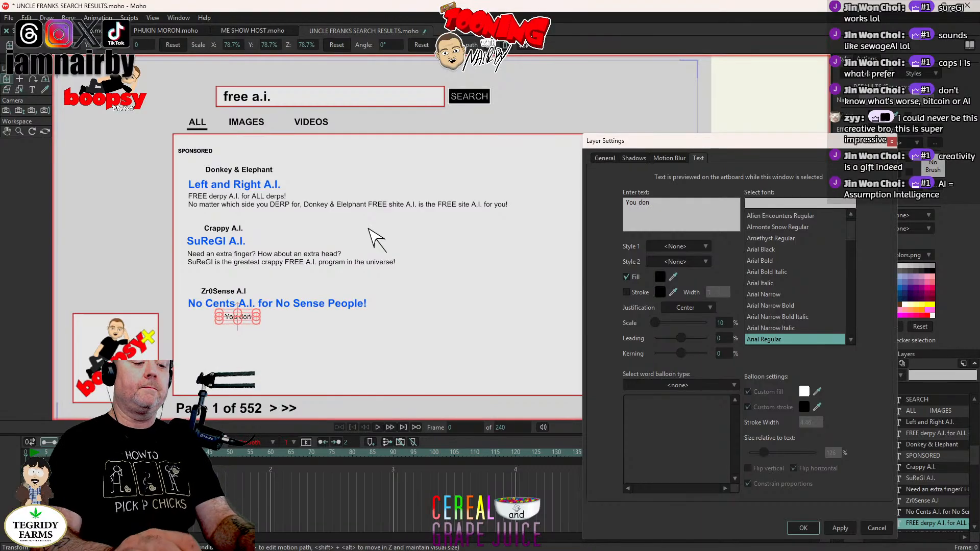
pyautogui.write("'t need ")
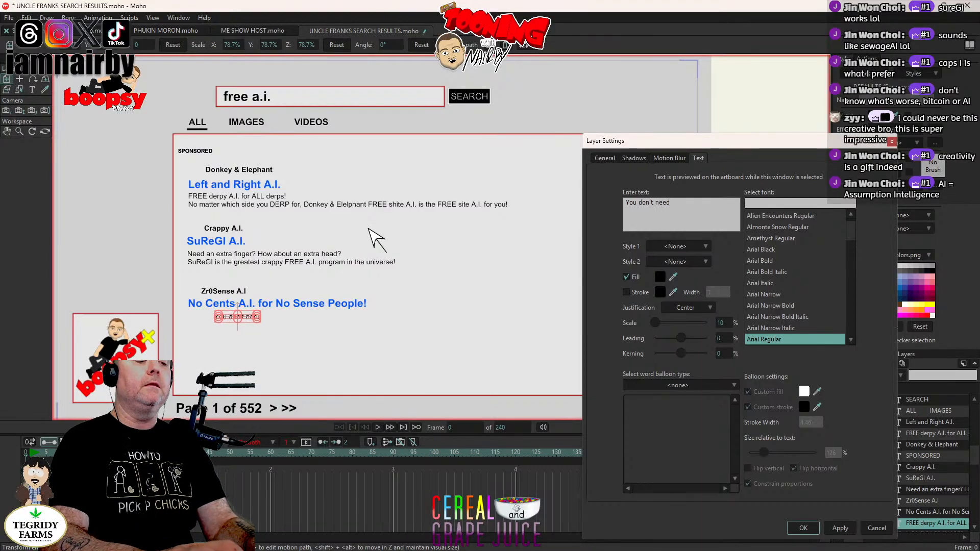
pyautogui.write('a penny ')
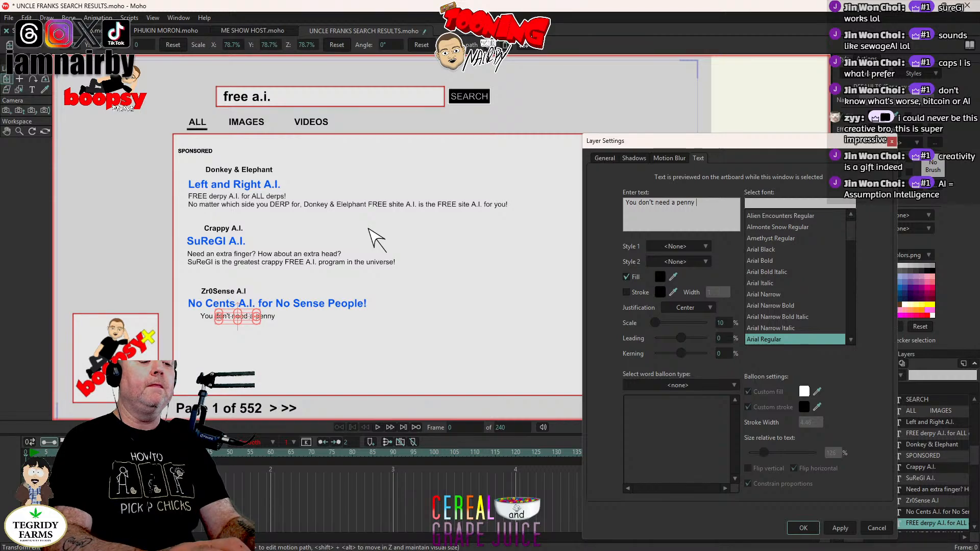
pyautogui.write('or a b')
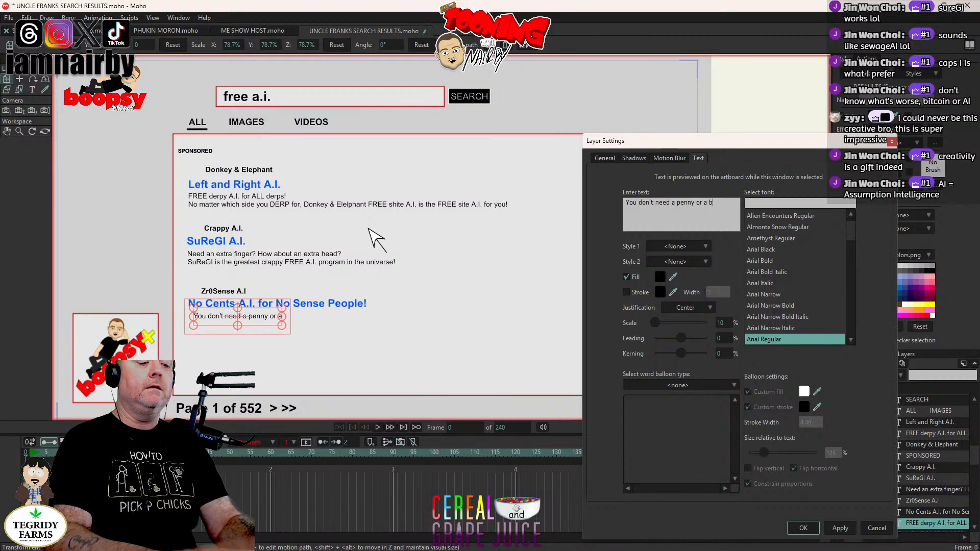
pyautogui.write('rain')
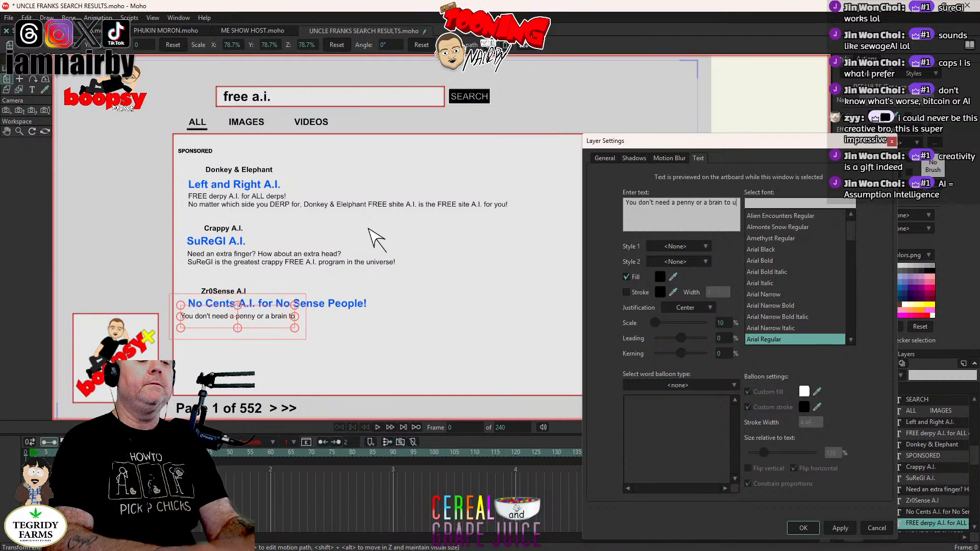
pyautogui.write(' to use our FREE')
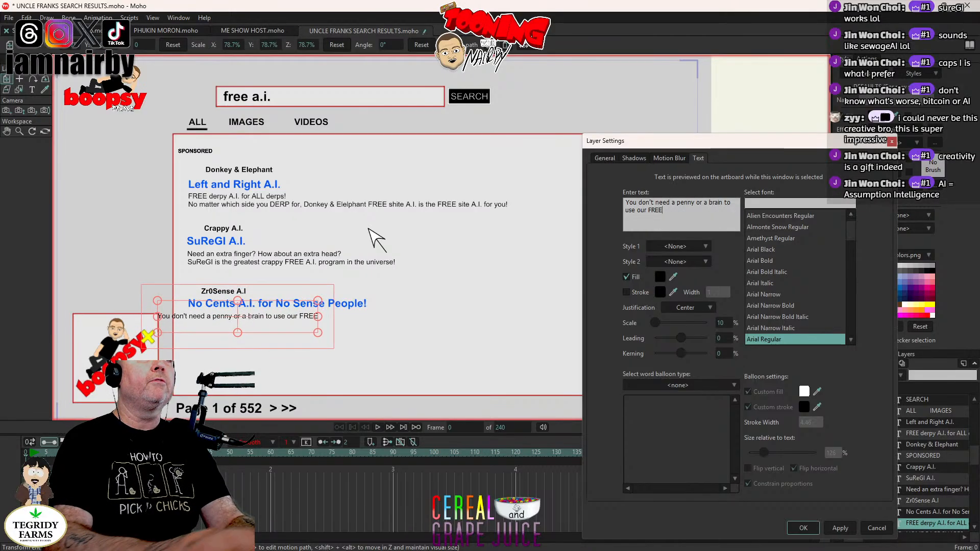
pyautogui.write(' ar')
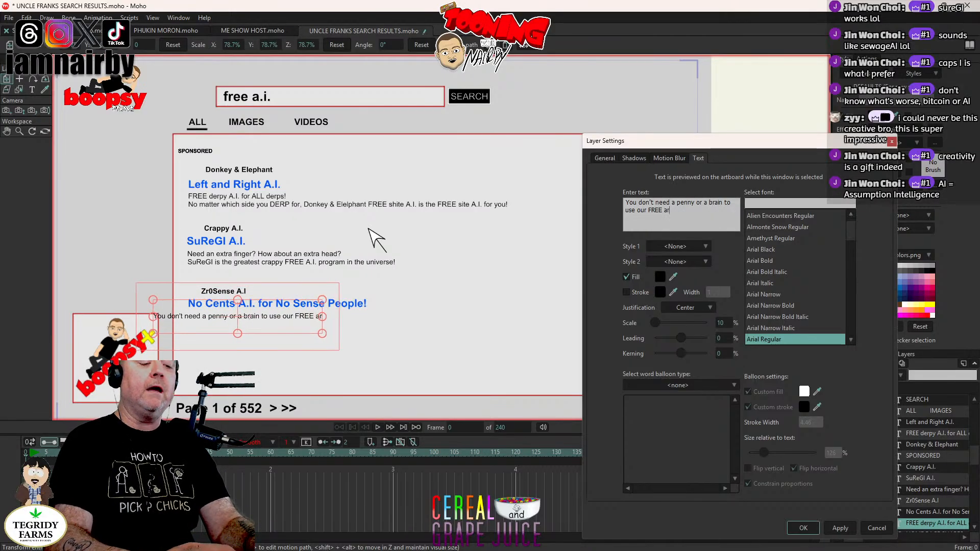
pyautogui.write('tificial intl')
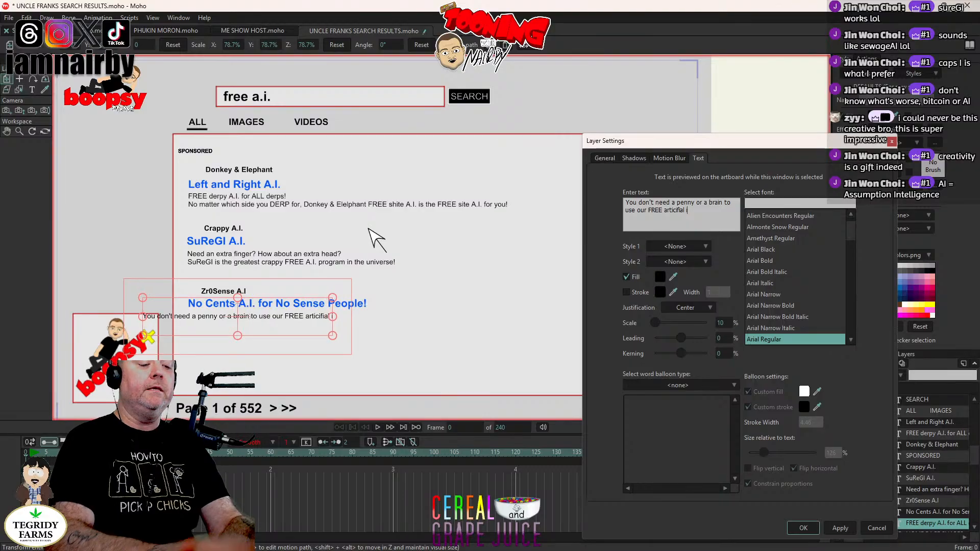
pyautogui.press('BackSpace')
pyautogui.press('BackSpace')
pyautogui.press('BackSpace')
pyautogui.press('BackSpace')
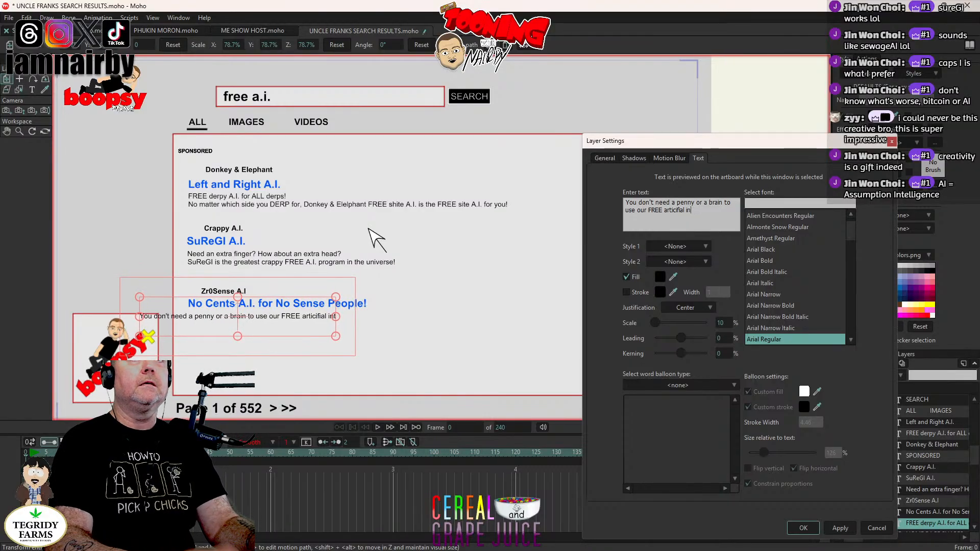
pyautogui.write('intellige')
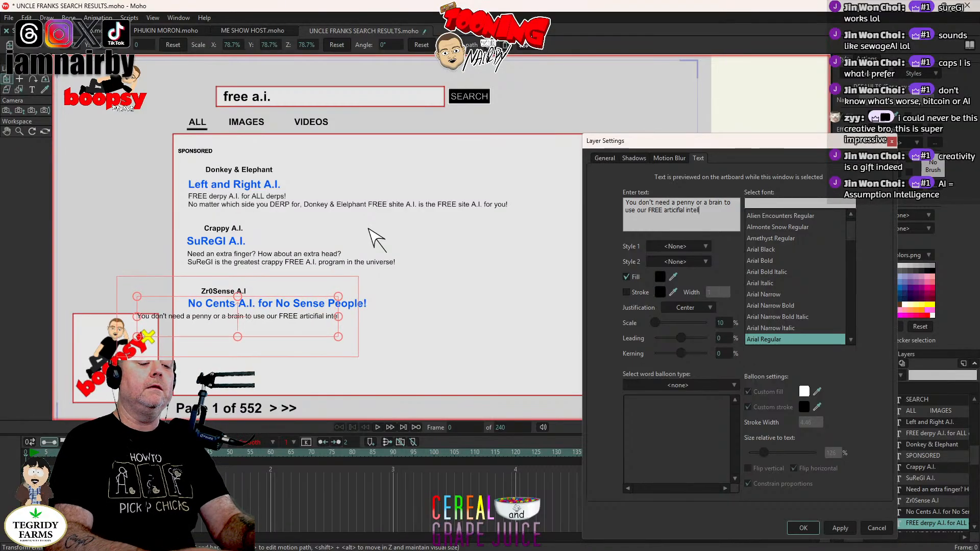
pyautogui.write('nce')
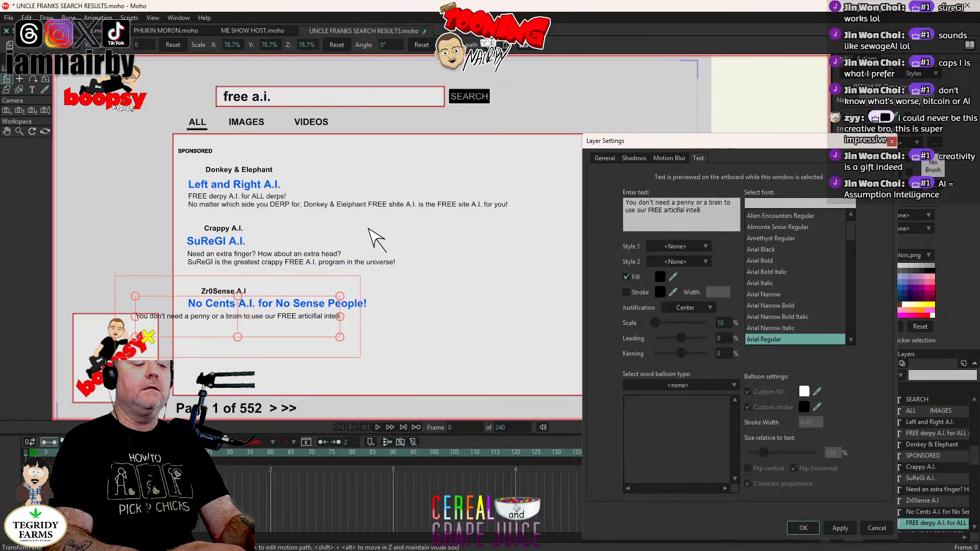
pyautogui.write(' pr')
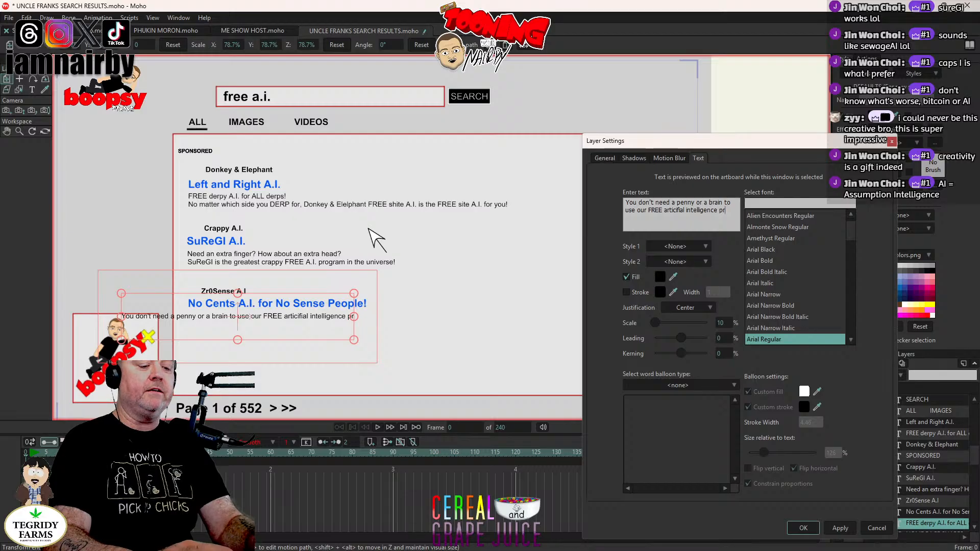
pyautogui.write('ogram')
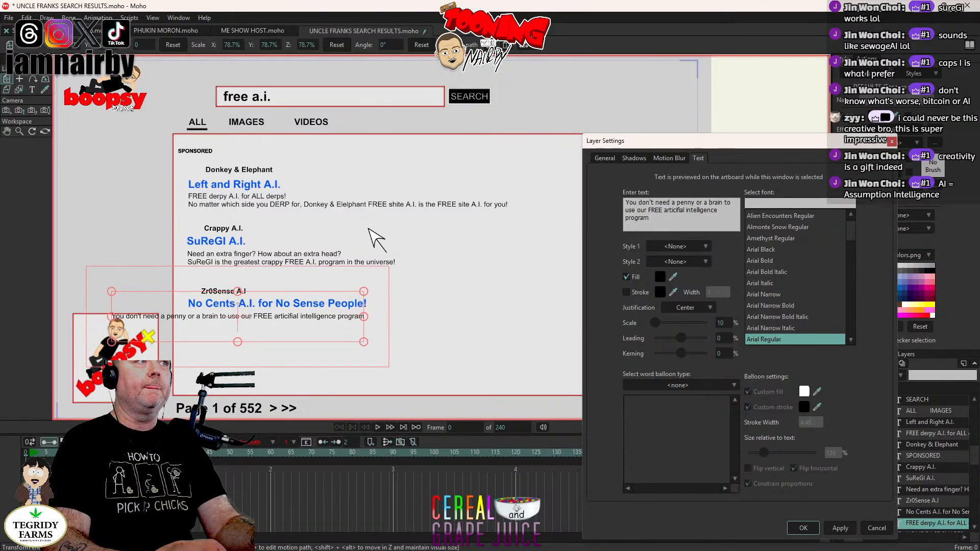
pyautogui.write('!')
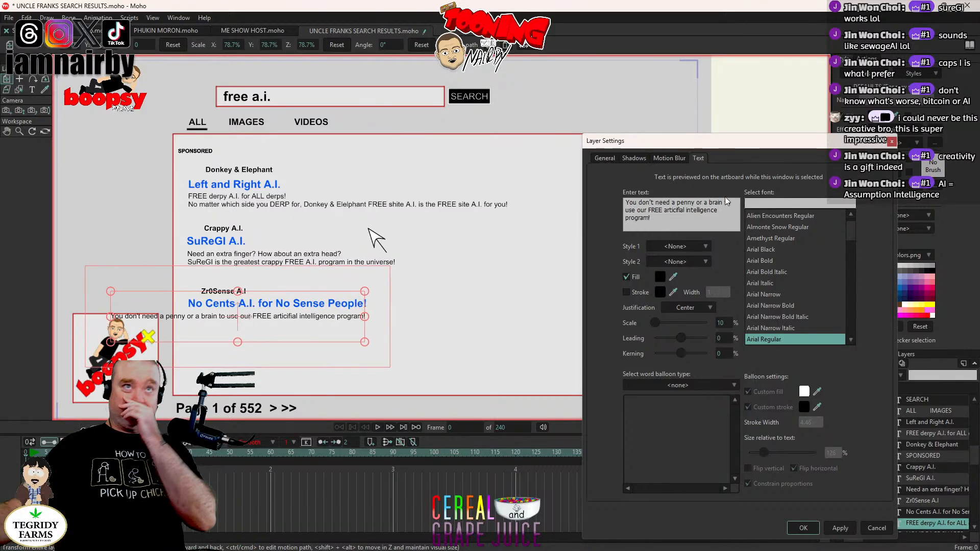
# Step: Left-justify the reworded description, apply it, and align its left edge just below the "No Cents A.I. for No Sense People!" heading
pyautogui.click(695, 307)
pyautogui.click(700, 319)
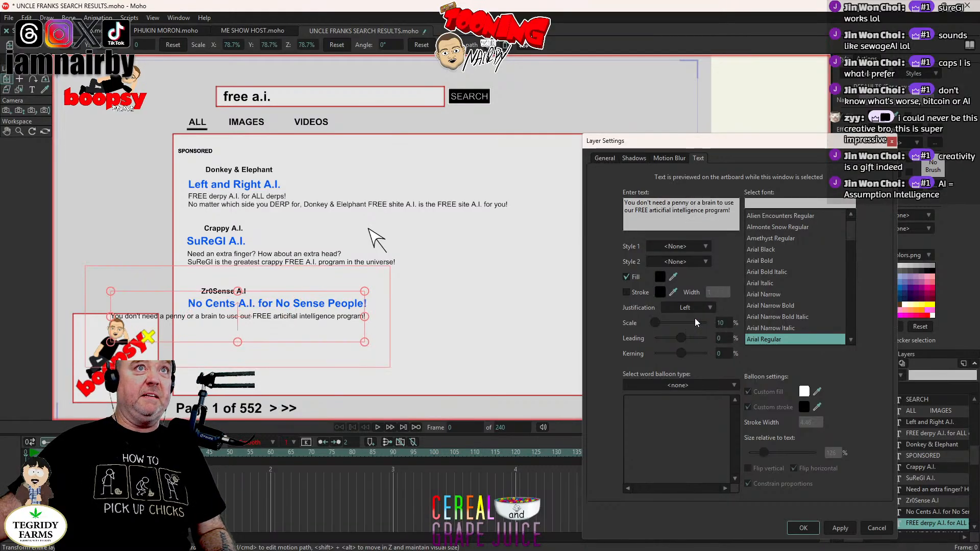
pyautogui.click(733, 210)
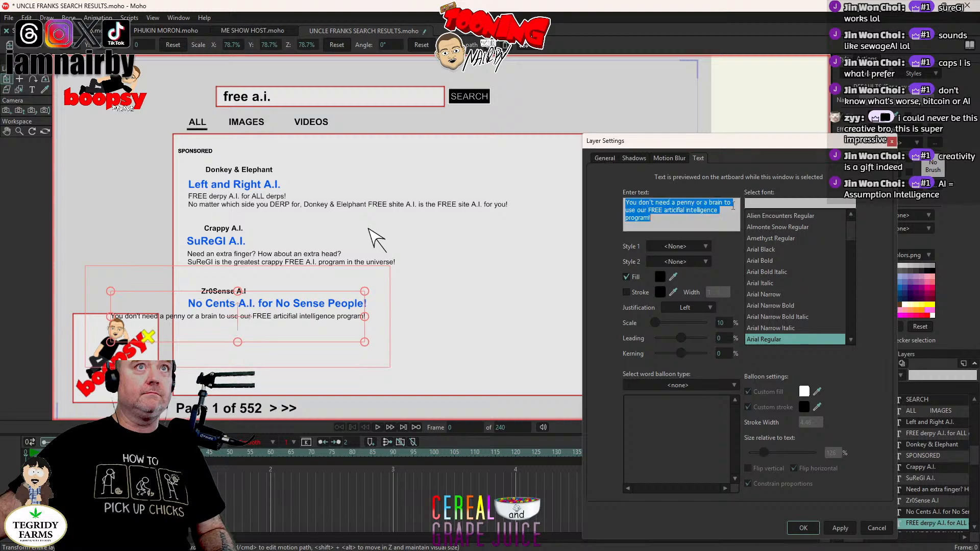
pyautogui.click(673, 218)
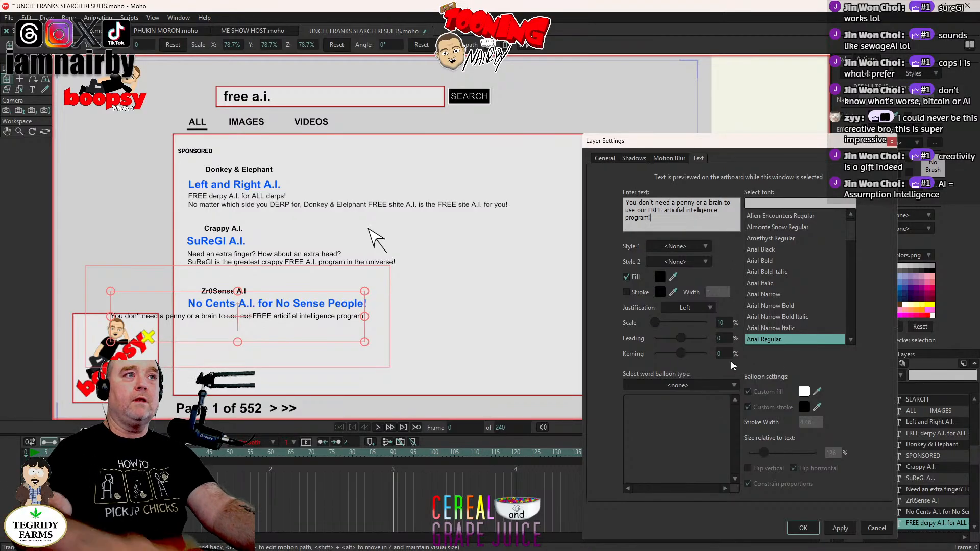
pyautogui.click(804, 528)
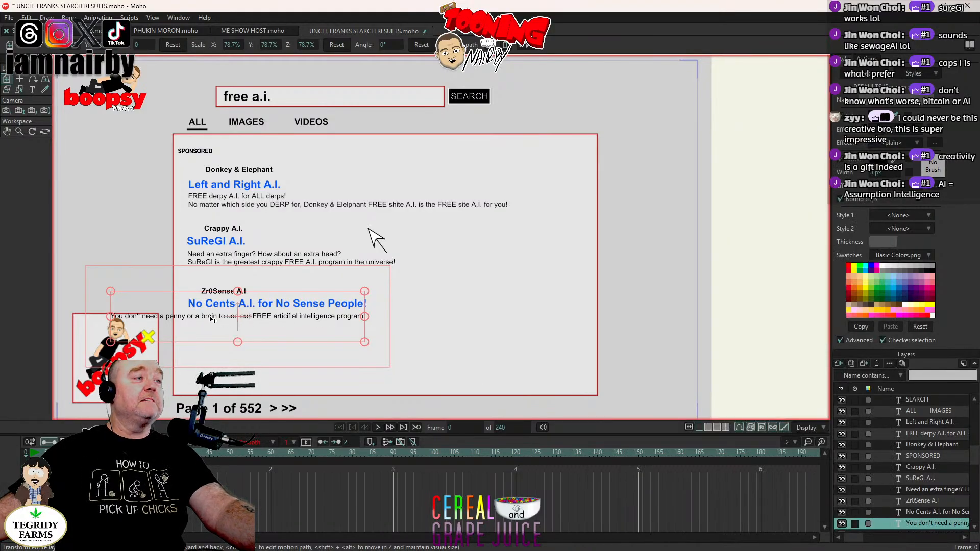
pyautogui.moveTo(235, 322); pyautogui.dragTo(293, 320)
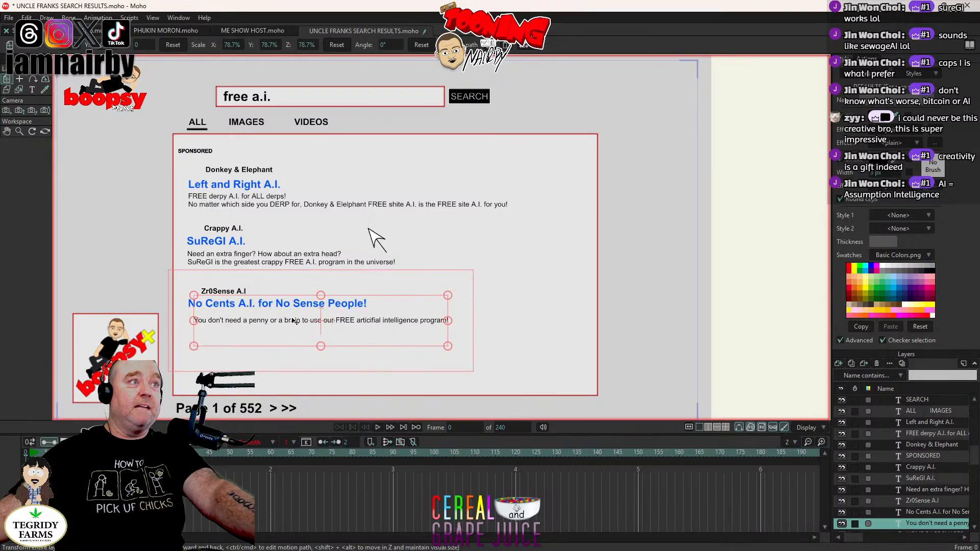
pyautogui.moveTo(258, 318); pyautogui.dragTo(267, 322)
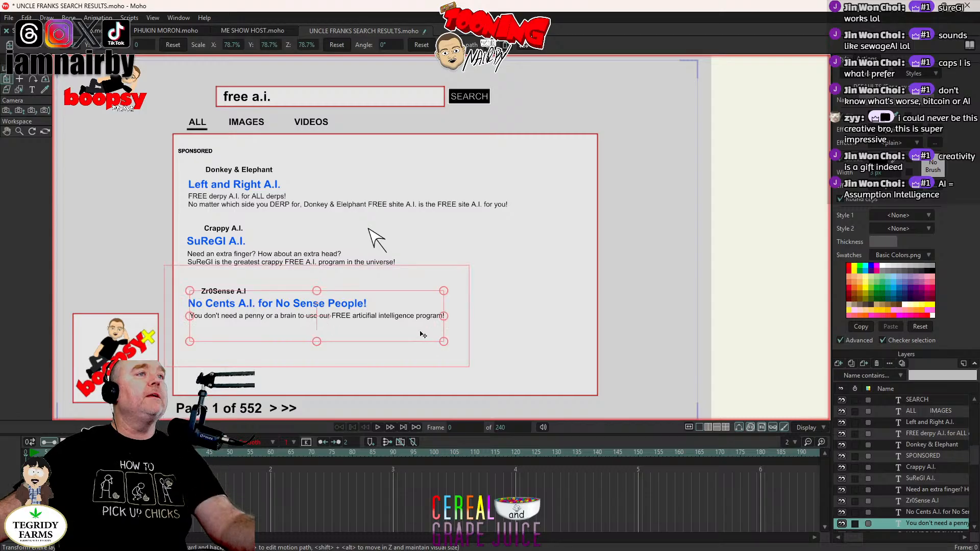
# Step: Preview a render of the current frame to check the results page, and save the project
pyautogui.hotkey('ctrl', 'r')
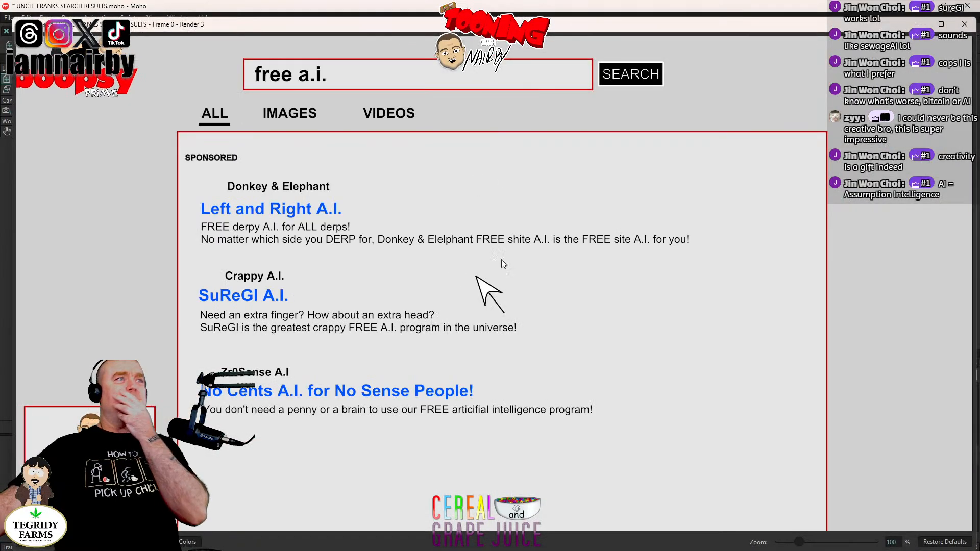
pyautogui.scroll(-2, 503, 263)
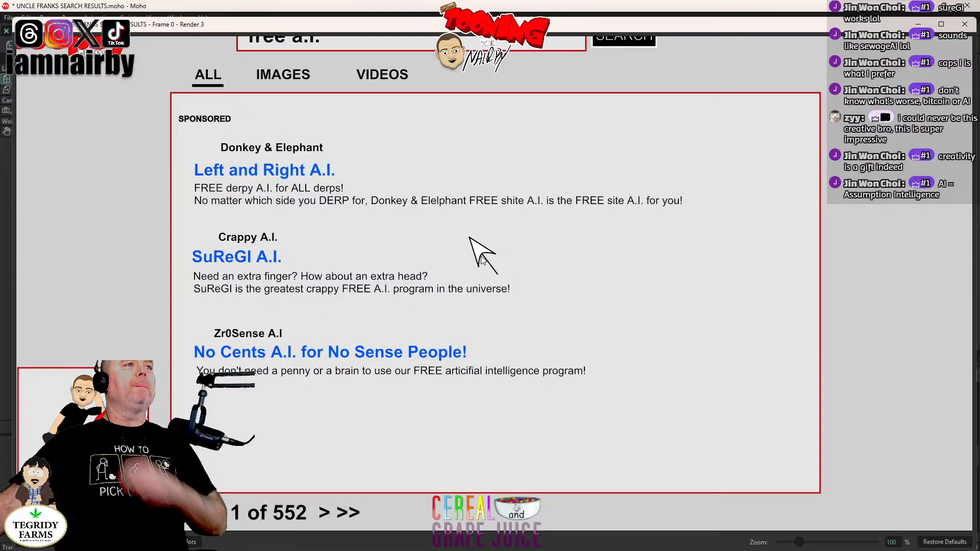
pyautogui.click(965, 24)
pyautogui.hotkey('ctrl', 's')
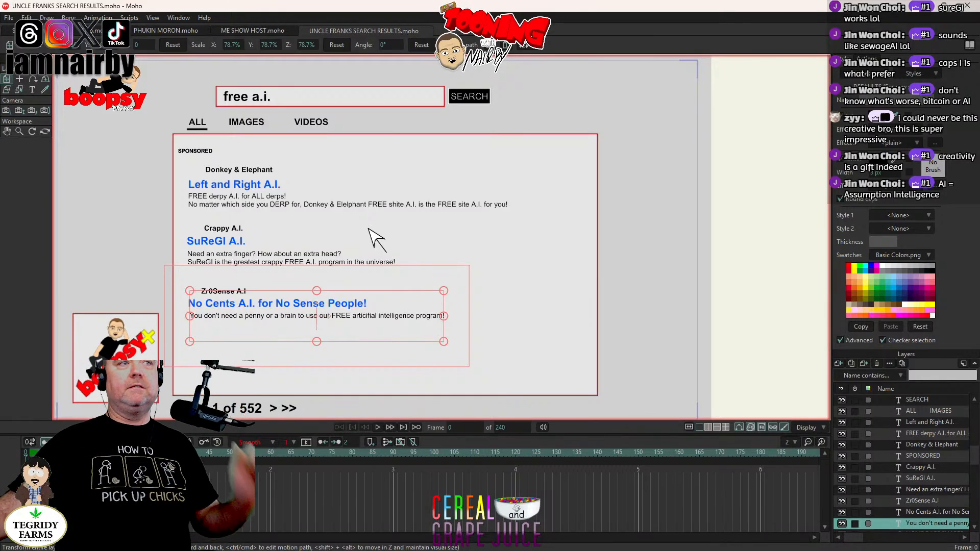
# Step: Duplicate the "Zr0Sense A.I" label layer and place the copy straight below the third result's description
pyautogui.click(937, 501)
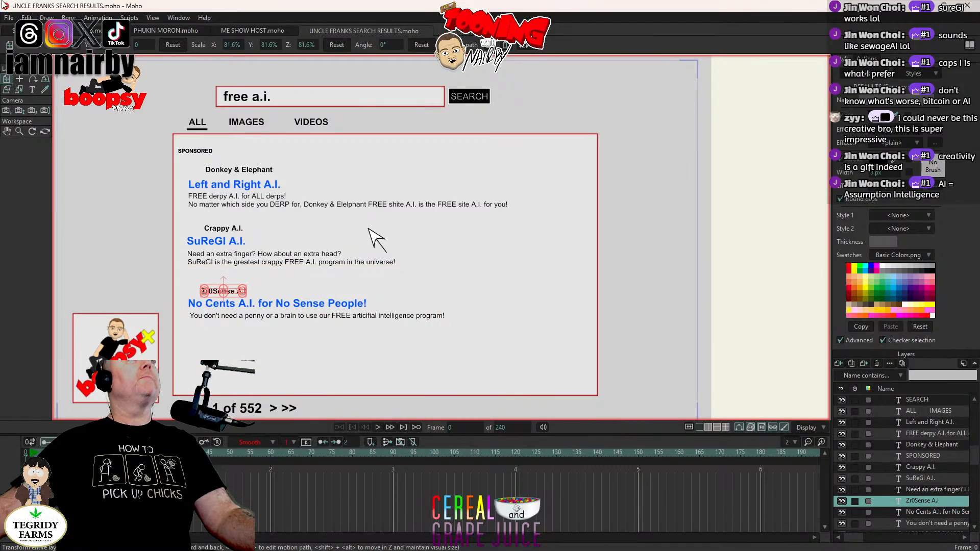
pyautogui.click(26, 17)
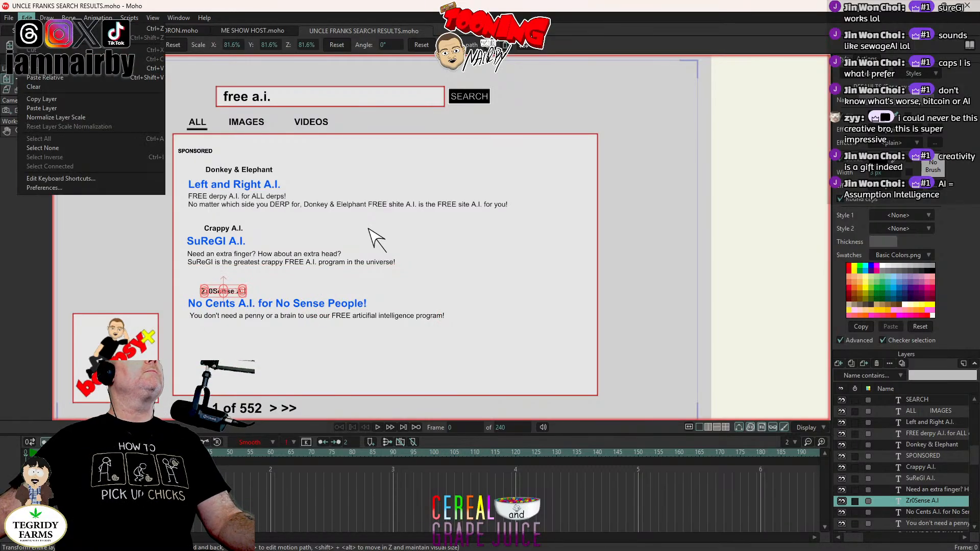
pyautogui.click(44, 98)
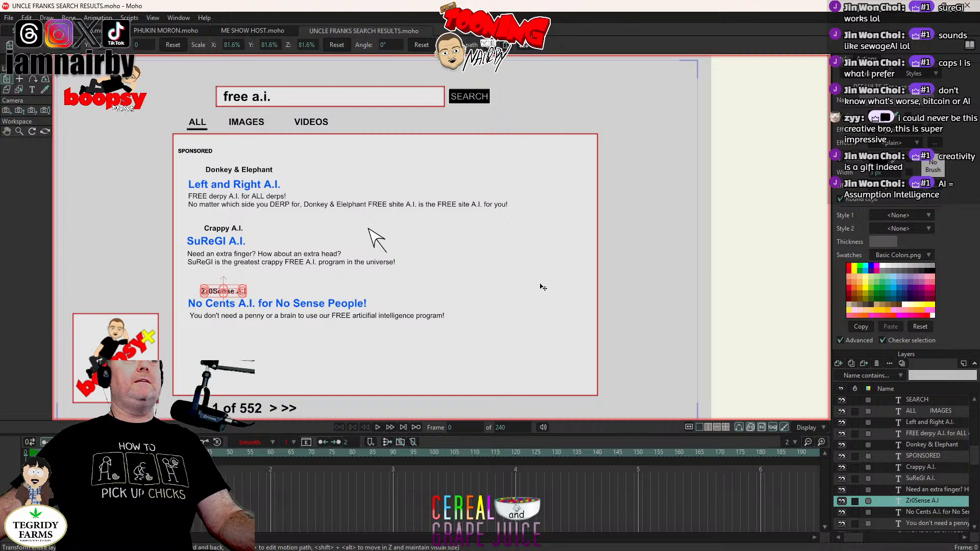
pyautogui.moveTo(582, 232); pyautogui.dragTo(582, 251)
pyautogui.hotkey('ctrl', 'z')
pyautogui.click(26, 18)
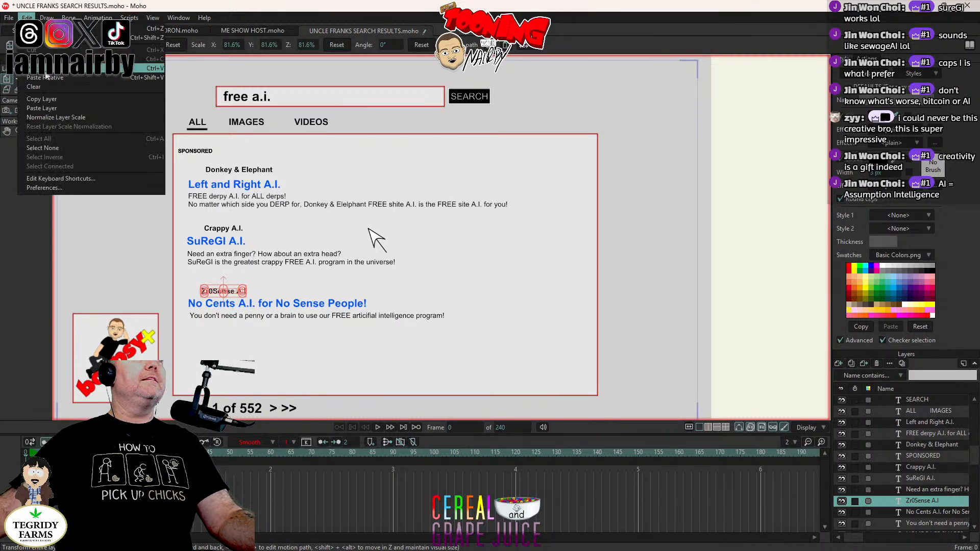
pyautogui.click(55, 108)
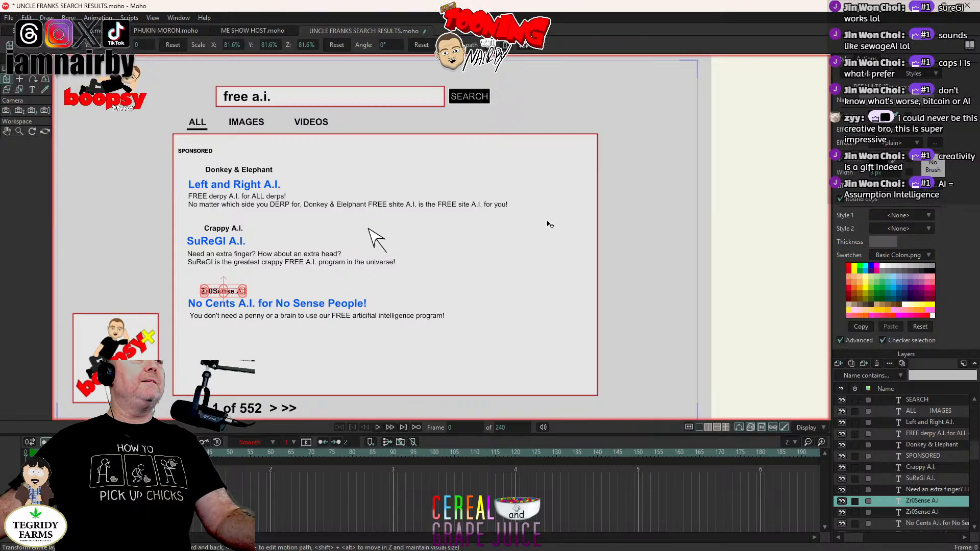
pyautogui.moveTo(550, 225); pyautogui.dragTo(562, 274)
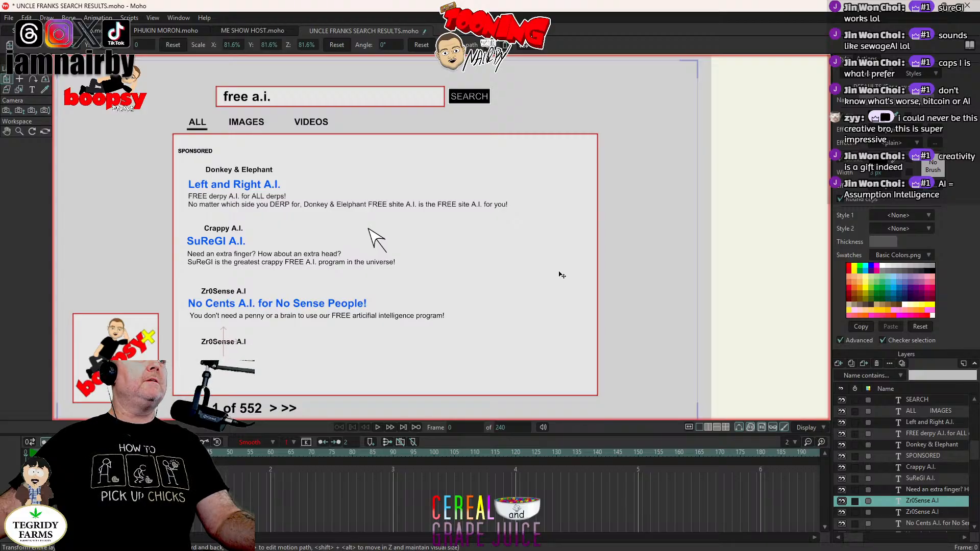
pyautogui.moveTo(562, 275); pyautogui.dragTo(562, 276)
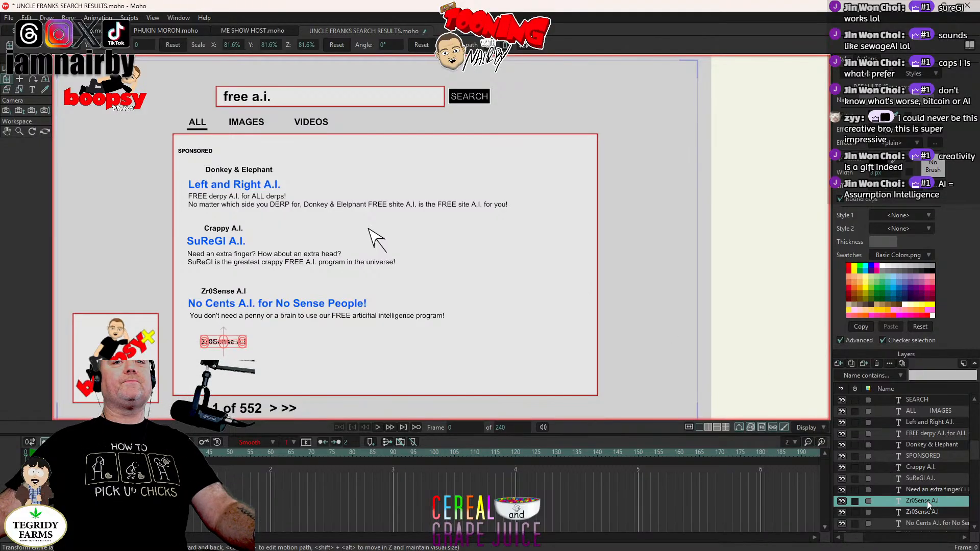
# Step: Reword the copied label to "Boopsy.AI" and move its layer below the third result's description layer
pyautogui.doubleClick(927, 501)
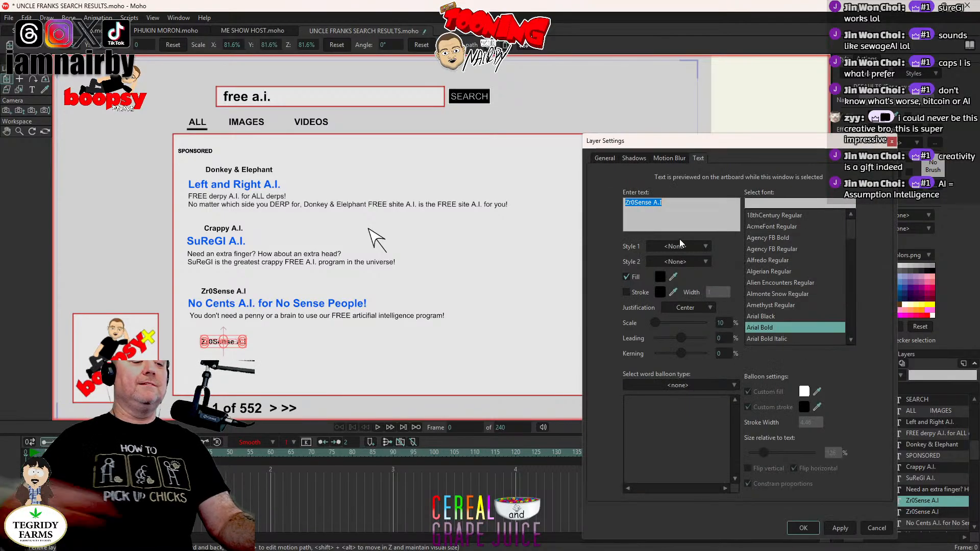
pyautogui.write('BoopsyAI')
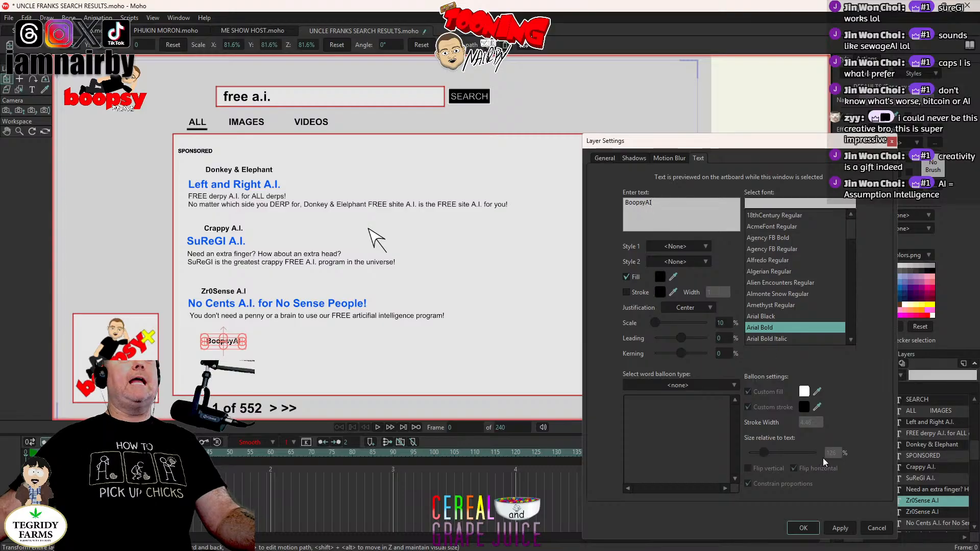
pyautogui.click(646, 202)
pyautogui.write('.')
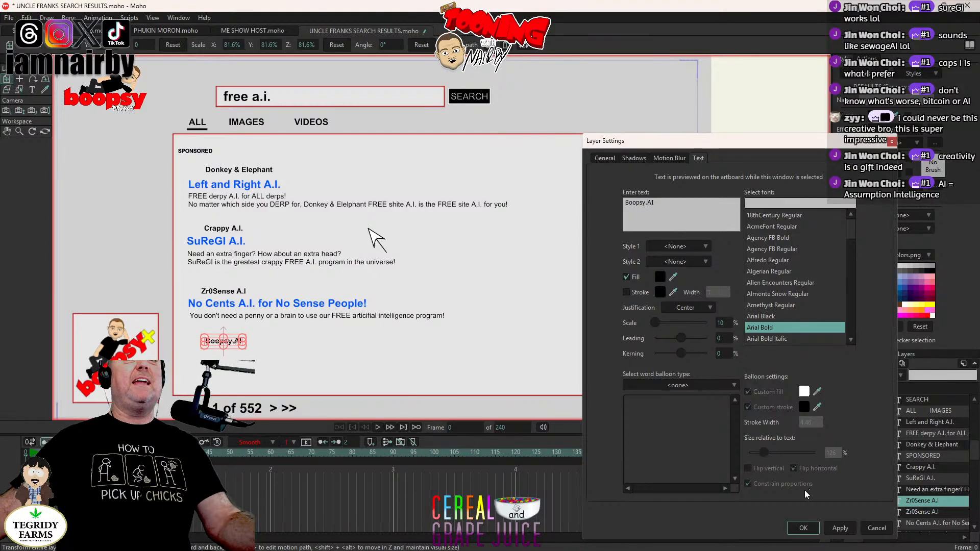
pyautogui.click(800, 530)
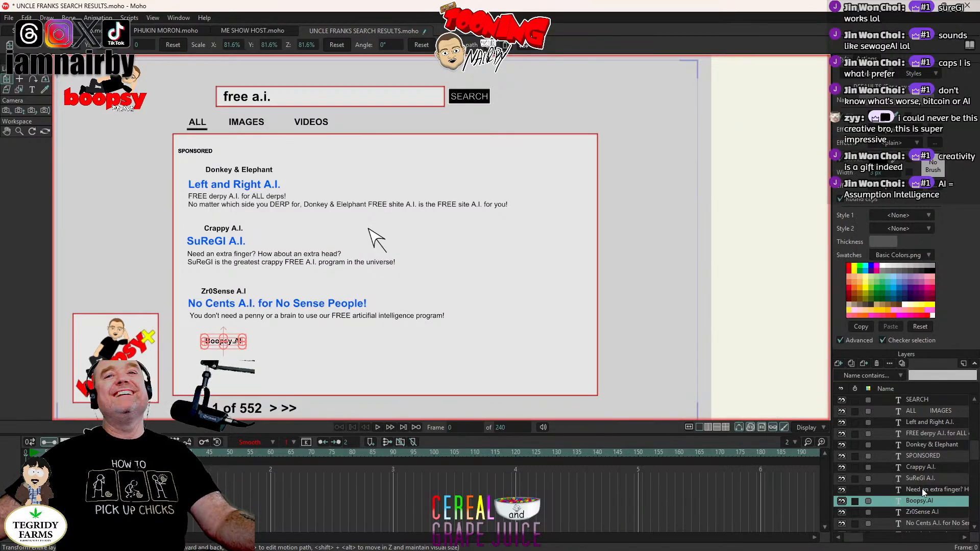
pyautogui.scroll(-1, 928, 502)
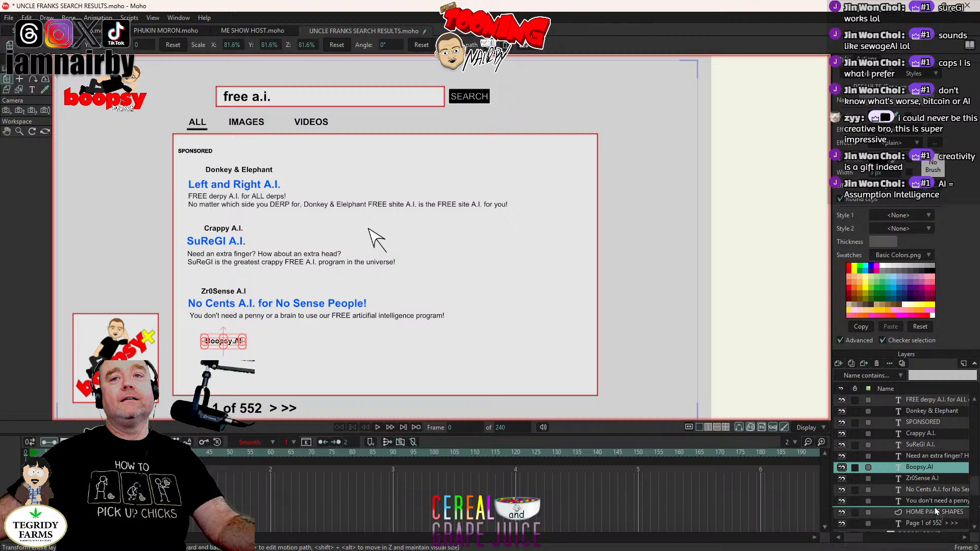
pyautogui.moveTo(933, 499); pyautogui.dragTo(932, 504)
# Step: Duplicate the "No Cents A.I. for No Sense People!" heading layer and place the copy straight below the "Boopsy.AI" label
pyautogui.click(932, 479)
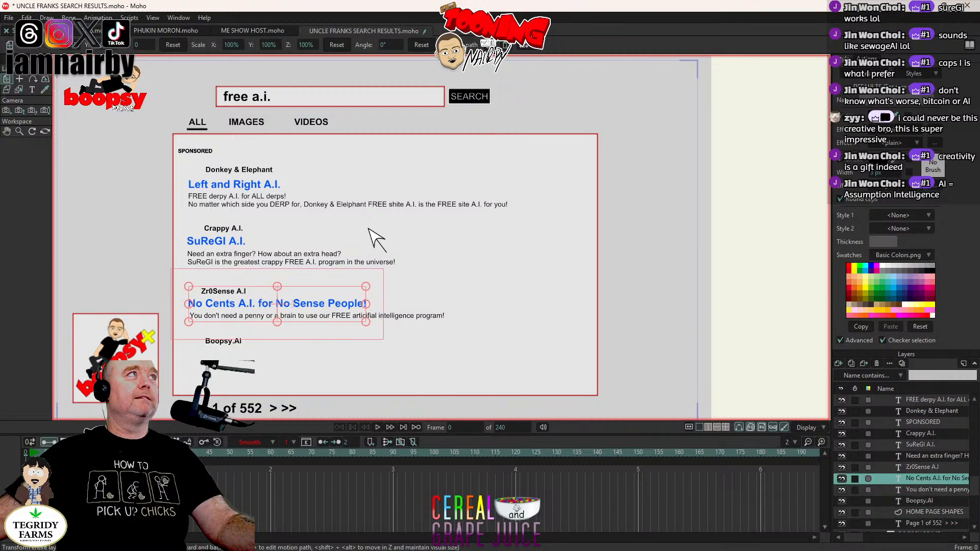
pyautogui.click(27, 18)
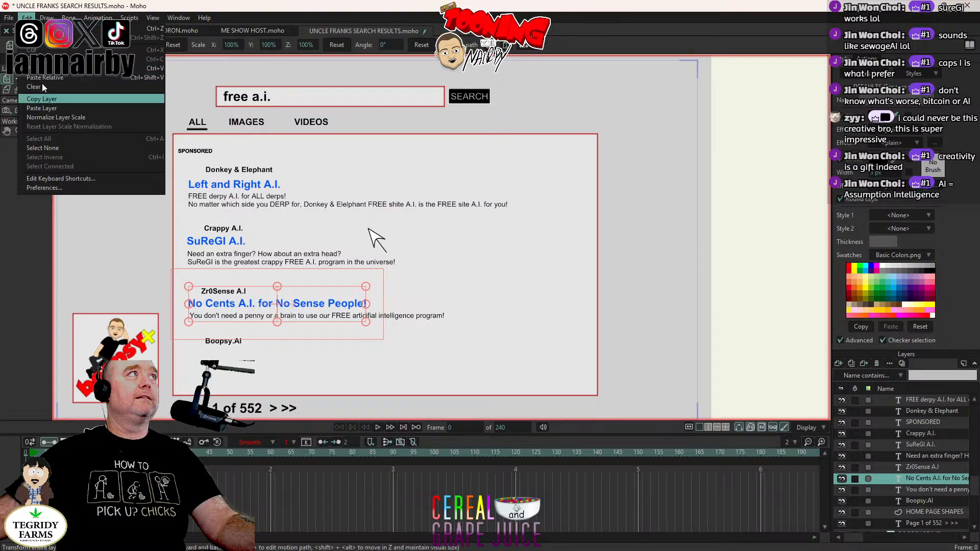
pyautogui.click(42, 108)
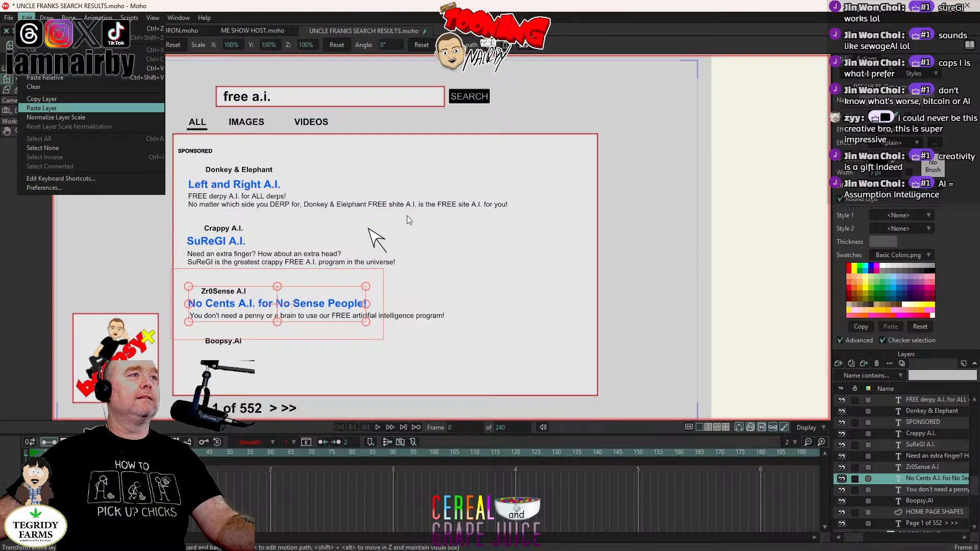
pyautogui.moveTo(514, 226); pyautogui.dragTo(521, 275)
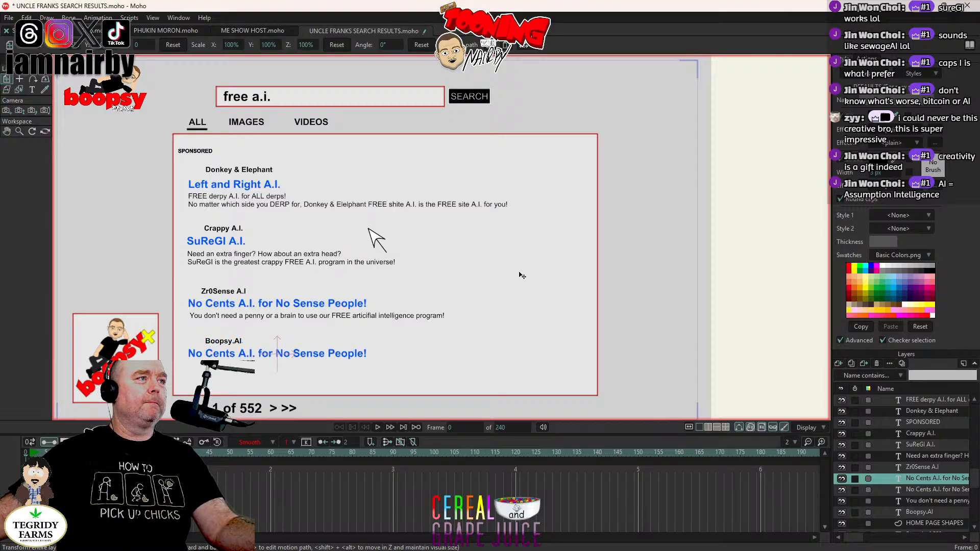
# Step: Reword the duplicated heading to "Put Words Into the Box, BOOM, You're A Creator!" and apply the text
pyautogui.doubleClick(926, 480)
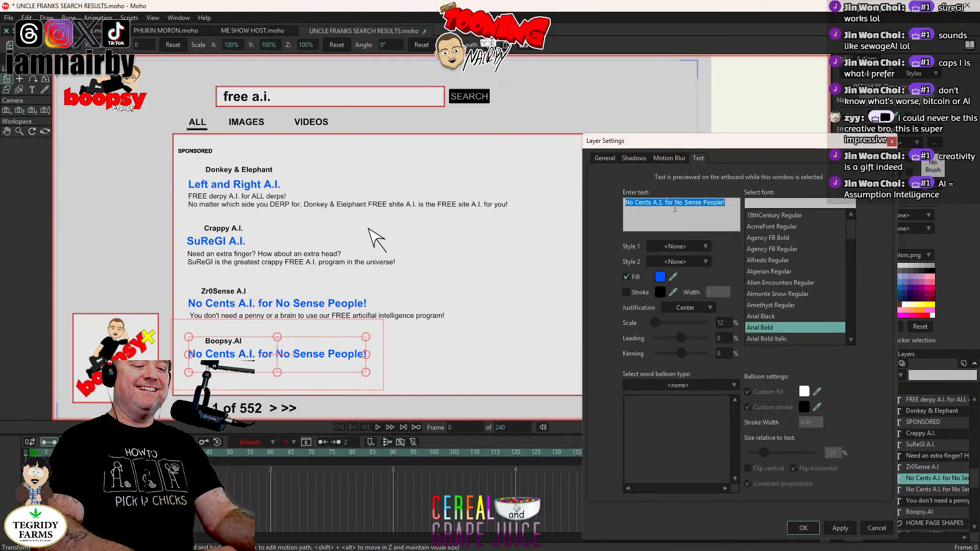
pyautogui.write('Put Words')
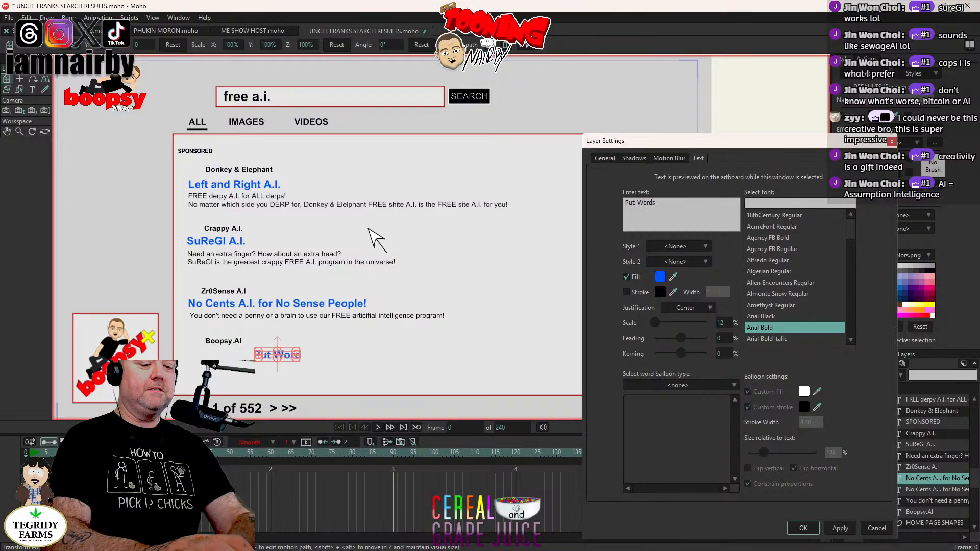
pyautogui.write(' Into the Box')
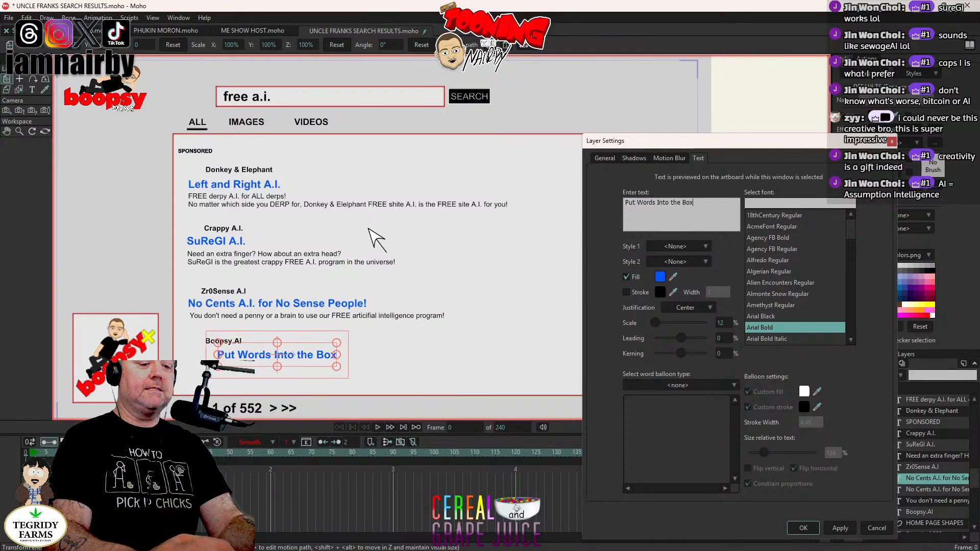
pyautogui.write(', BO')
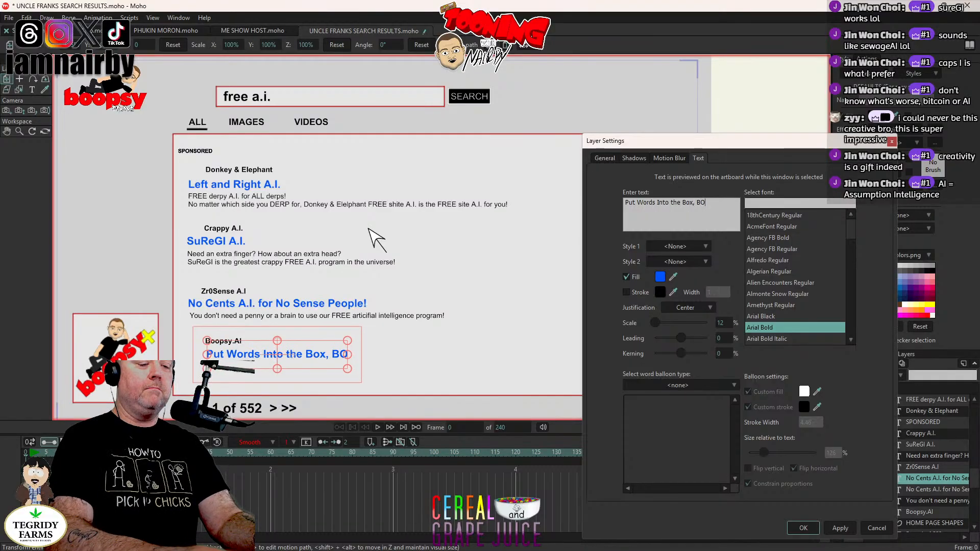
pyautogui.write('MO')
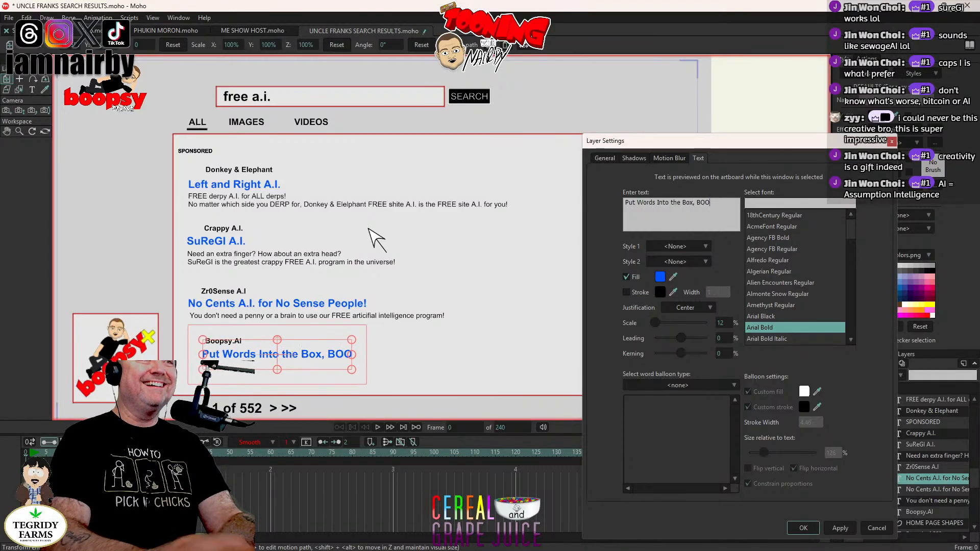
pyautogui.write("M, You're")
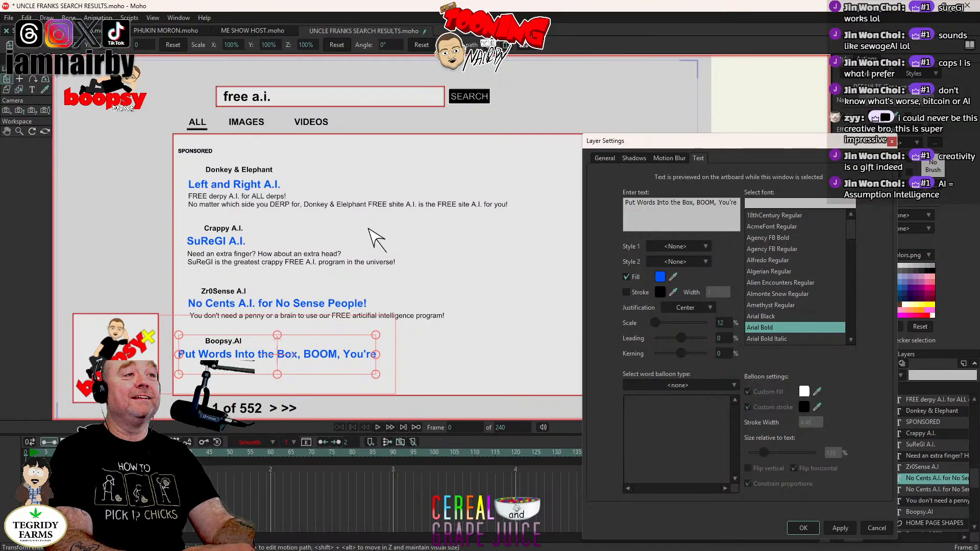
pyautogui.write('A C')
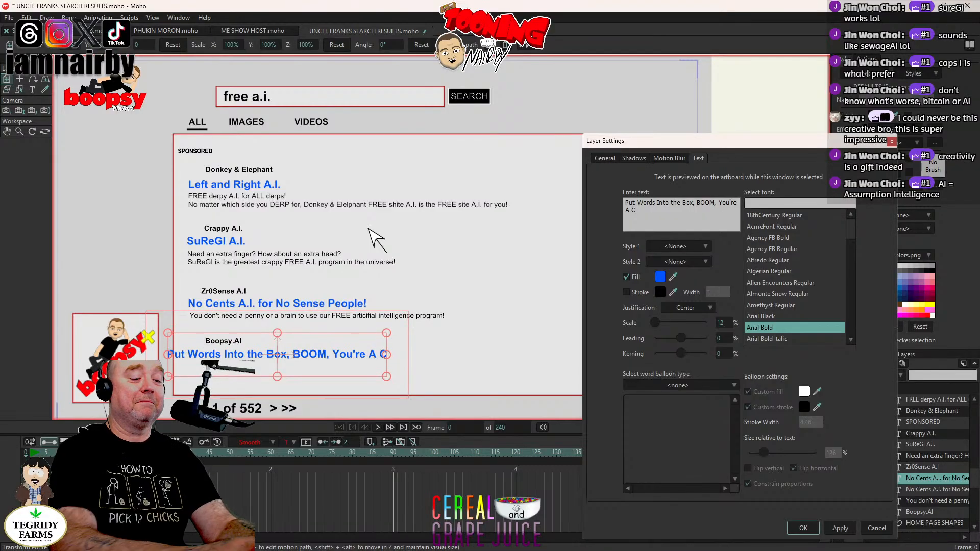
pyautogui.write('reator!')
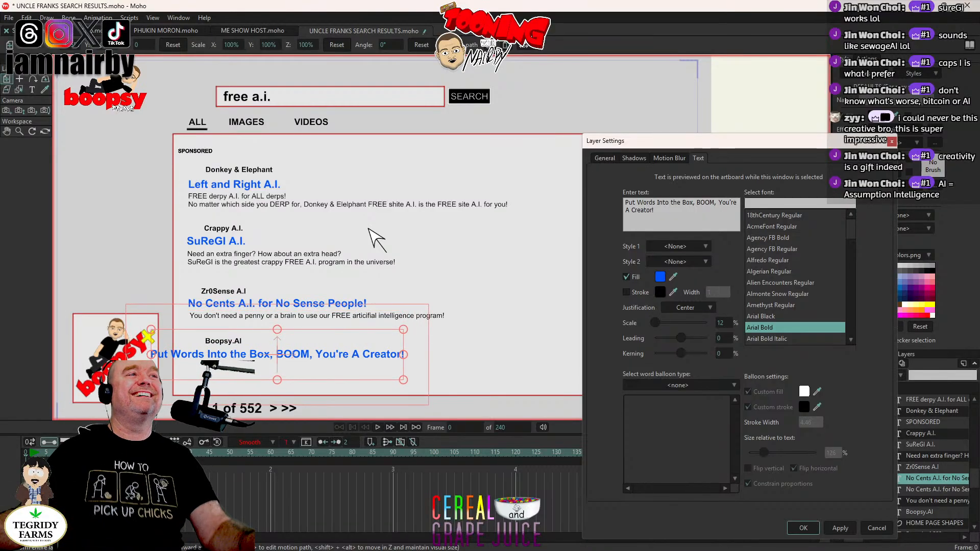
pyautogui.click(803, 528)
# Step: Align the new heading's left edge with the headings above and move its layer directly below "Boopsy.AI", saving the project
pyautogui.moveTo(289, 382); pyautogui.dragTo(303, 372)
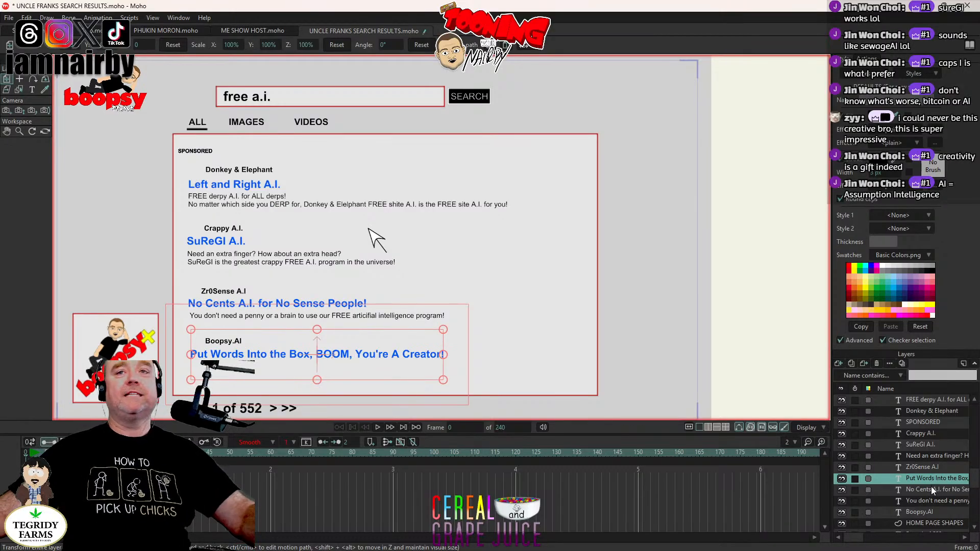
pyautogui.hotkey('ctrl', 's')
pyautogui.moveTo(933, 479); pyautogui.dragTo(934, 517)
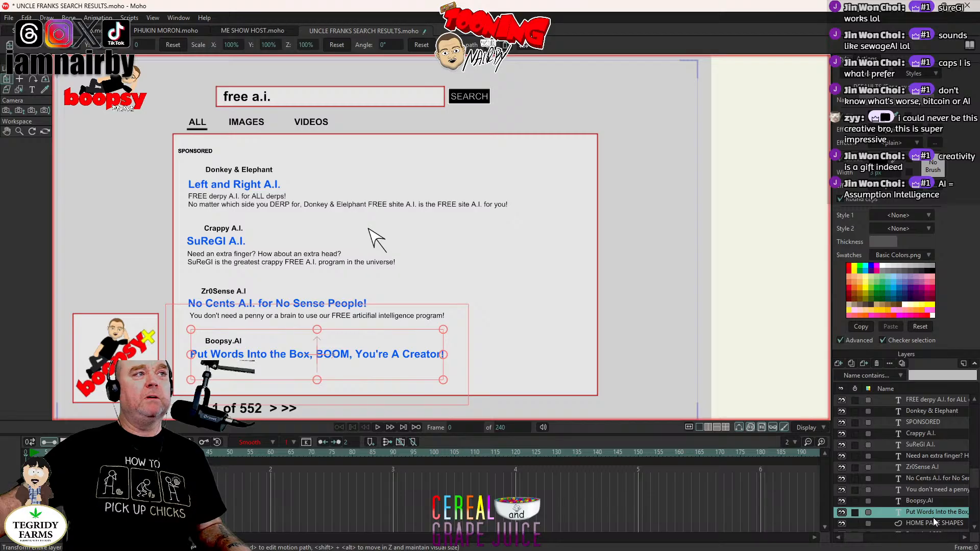
# Step: Duplicate the third result's "You don't need a penny or a brain" description layer
pyautogui.click(936, 490)
pyautogui.hotkey('alt', 'e')
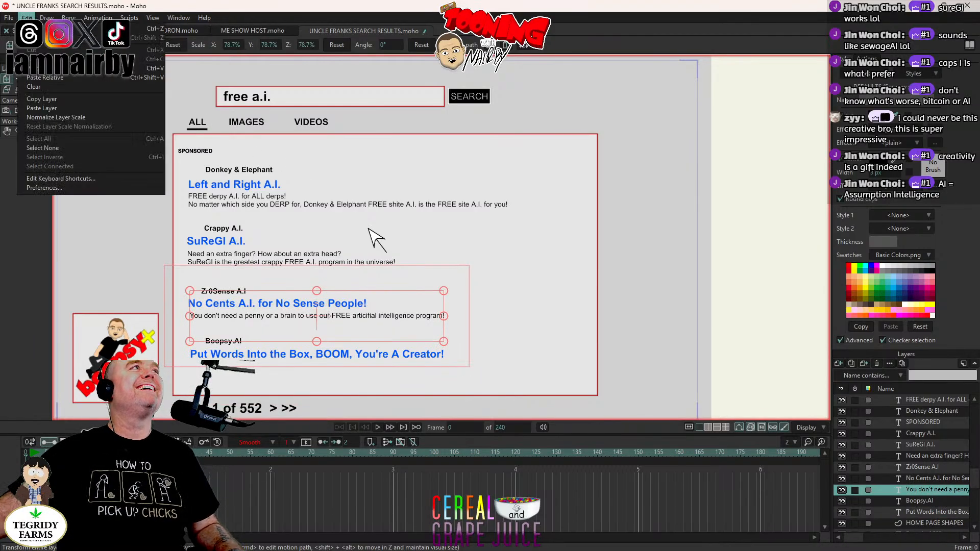
pyautogui.press('Right')
pyautogui.press('Left')
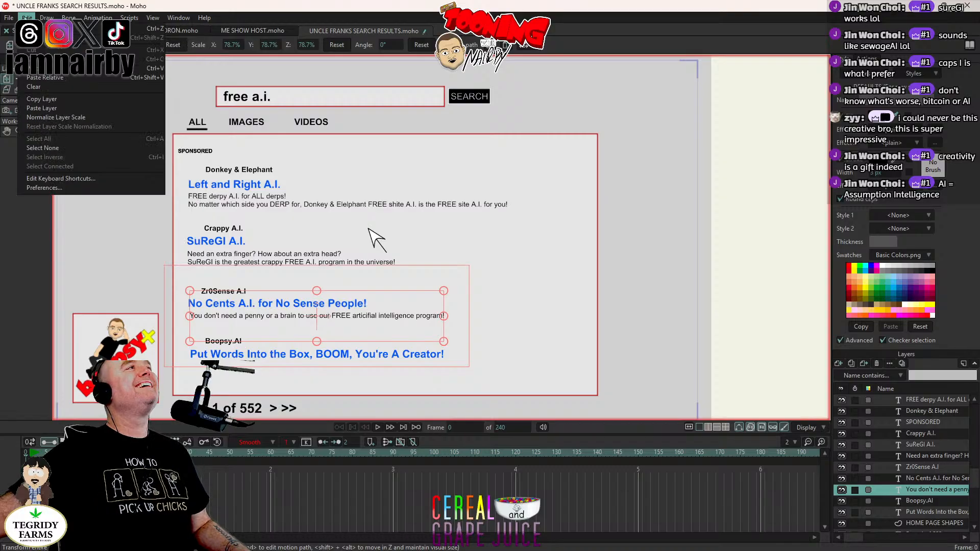
pyautogui.click(57, 100)
pyautogui.hotkey('alt', 'e')
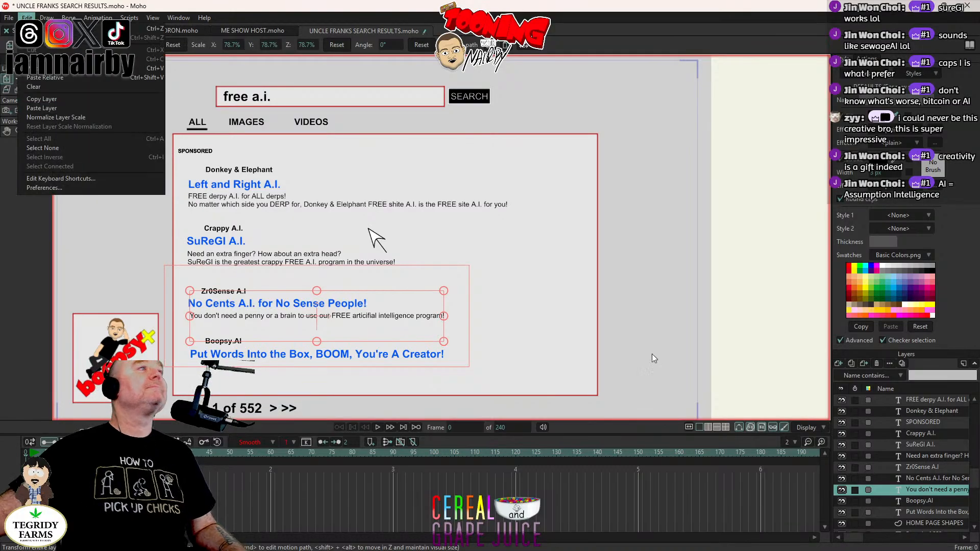
pyautogui.click(54, 109)
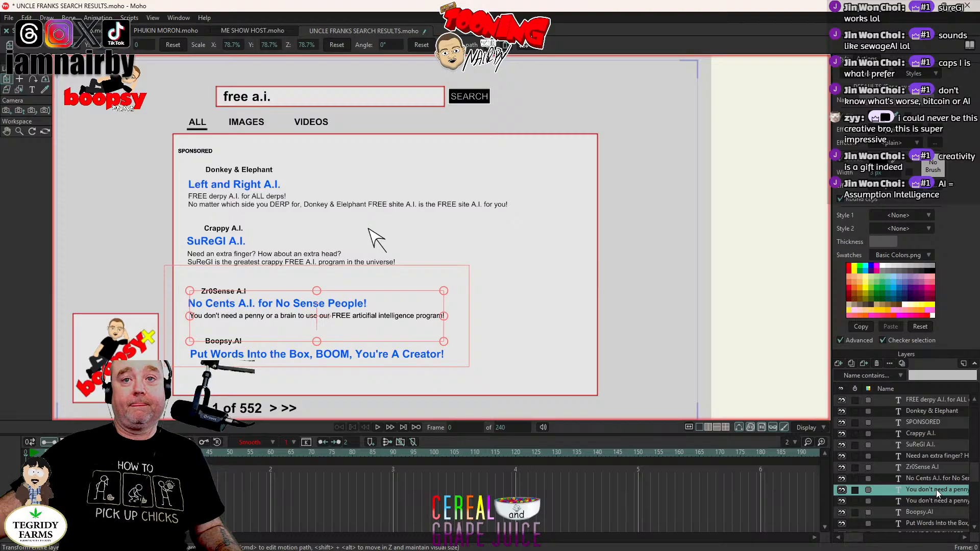
# Step: Move the copied description layer below the "Put Words Into the Box" layer and place its text just under that heading
pyautogui.scroll(-2, 937, 495)
pyautogui.moveTo(941, 508); pyautogui.dragTo(940, 507)
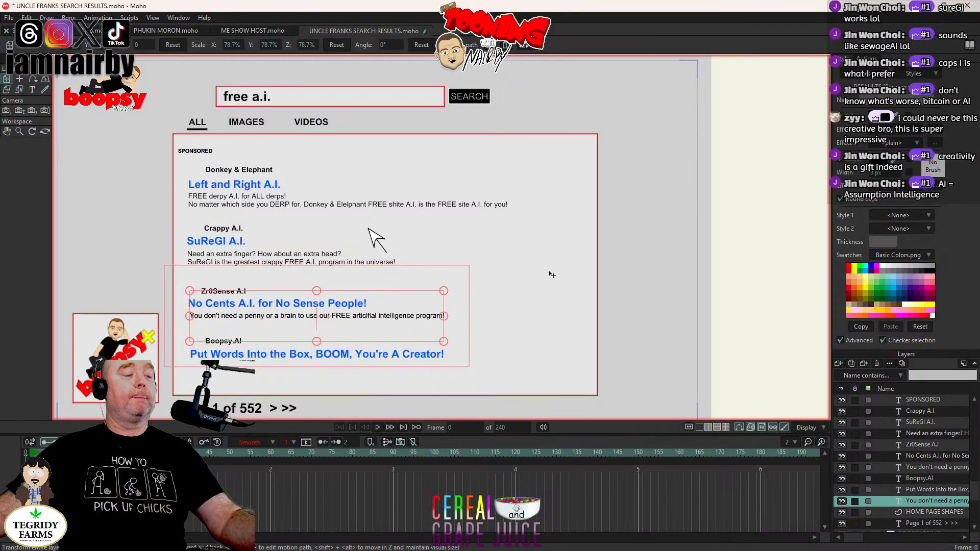
pyautogui.moveTo(552, 275); pyautogui.dragTo(557, 326)
# Step: Reword the copied description to "I put words into a box and got a Happy Meal. I'm Gordon Ramsay now!" and apply it
pyautogui.doubleClick(932, 501)
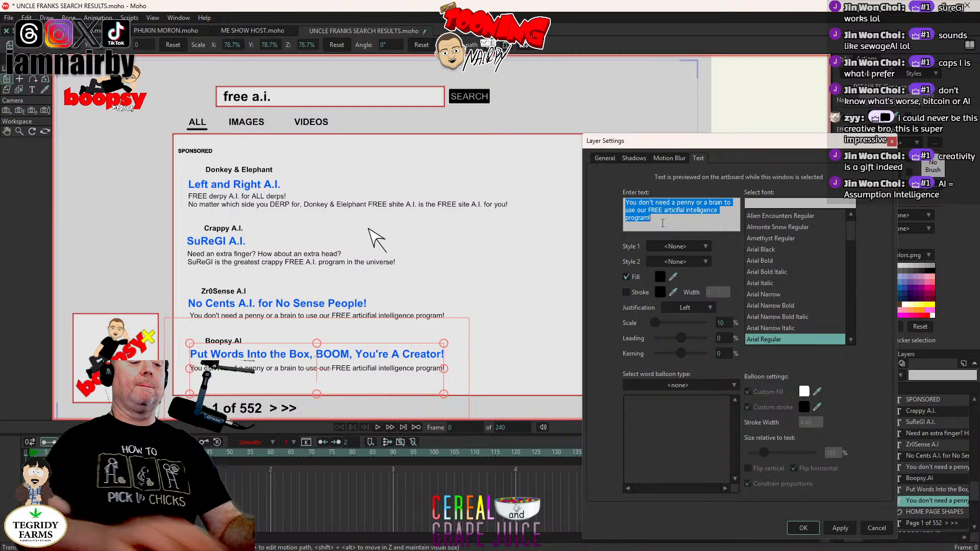
pyautogui.press('BackSpace')
pyautogui.write('I')
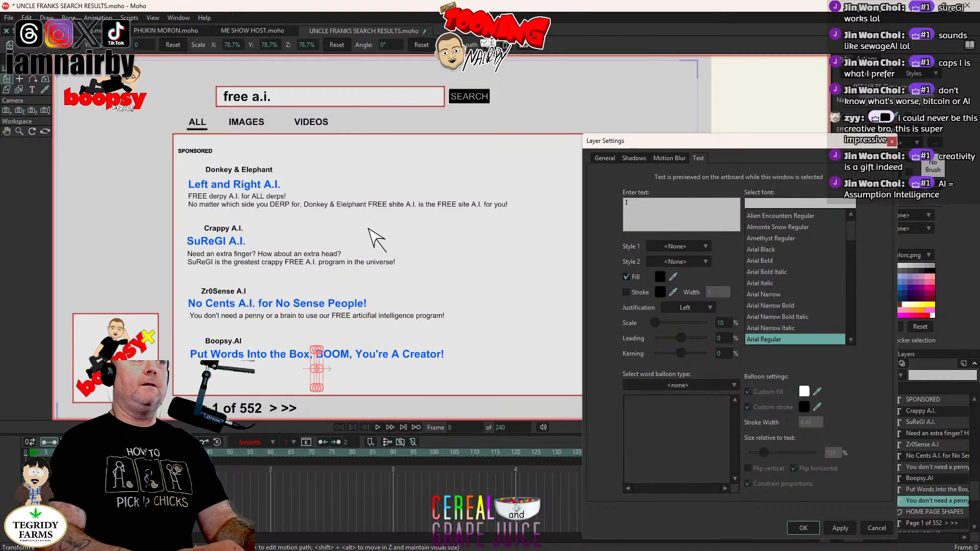
pyautogui.write(' pu')
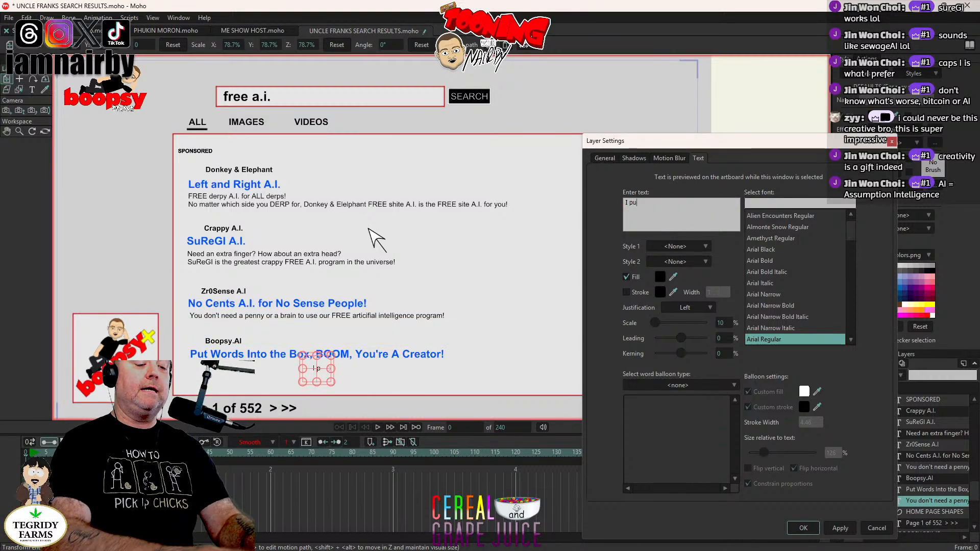
pyautogui.write('t words into ')
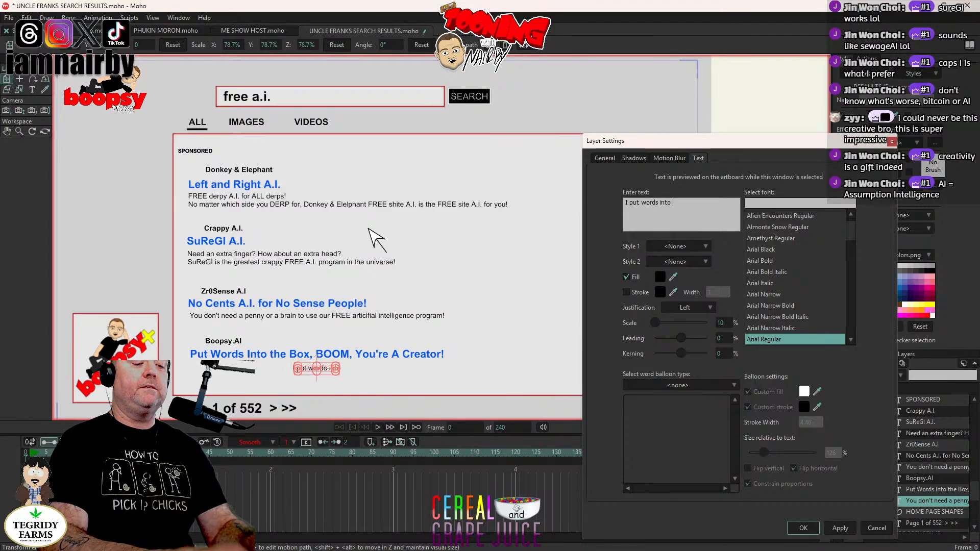
pyautogui.write('a box and got')
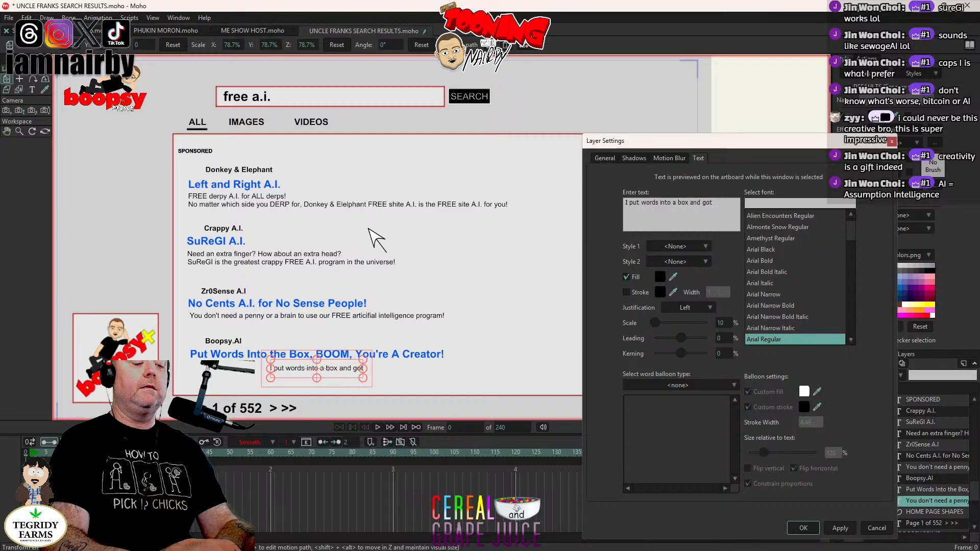
pyautogui.write(' a')
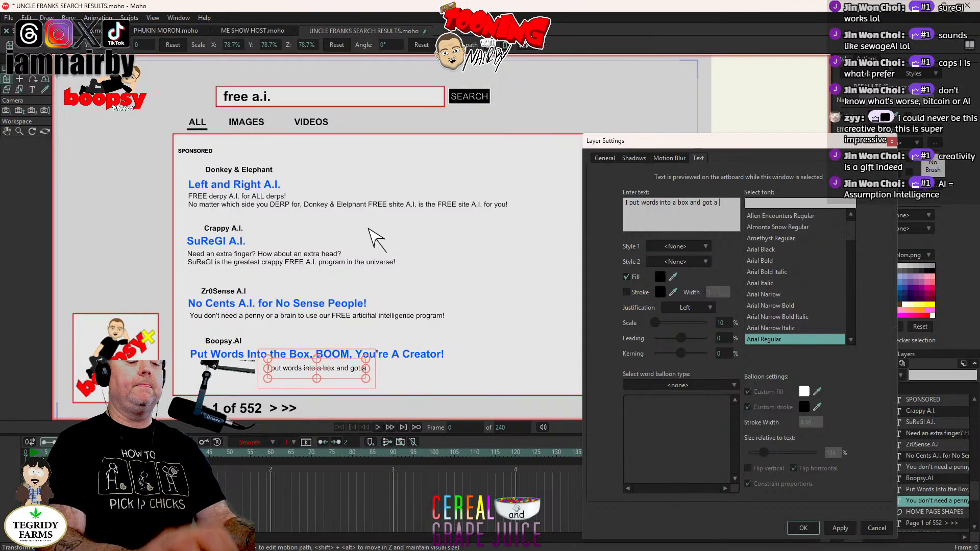
pyautogui.write(' Happy')
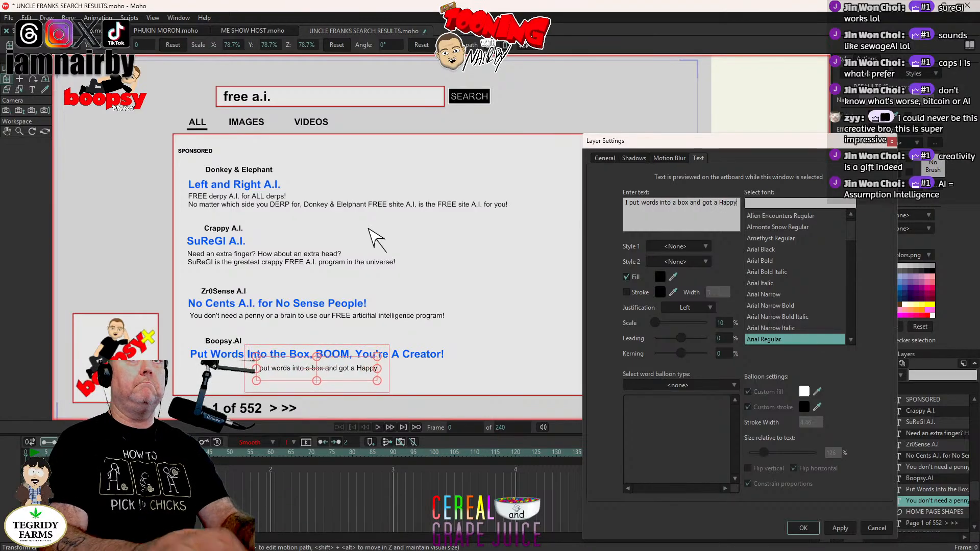
pyautogui.write(' Meal. I')
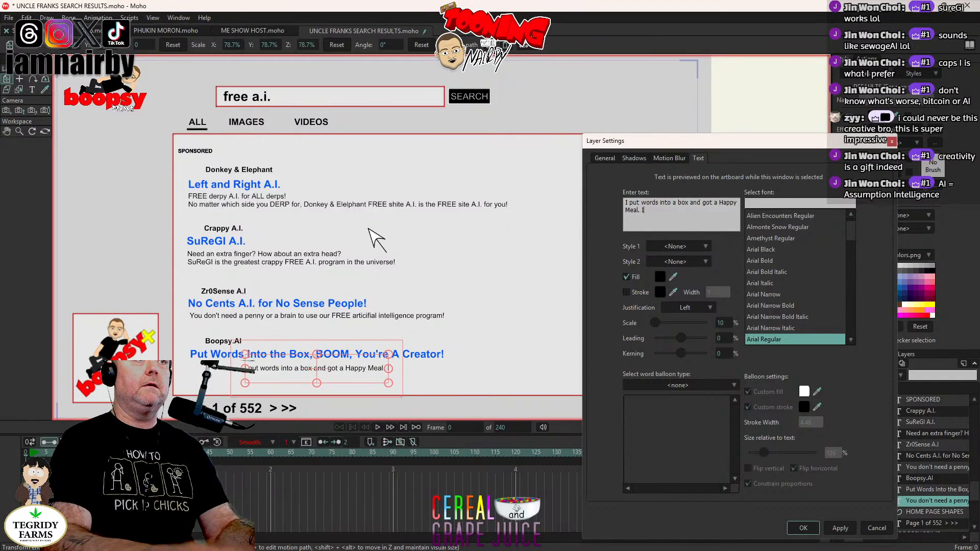
pyautogui.write("'m Gordon")
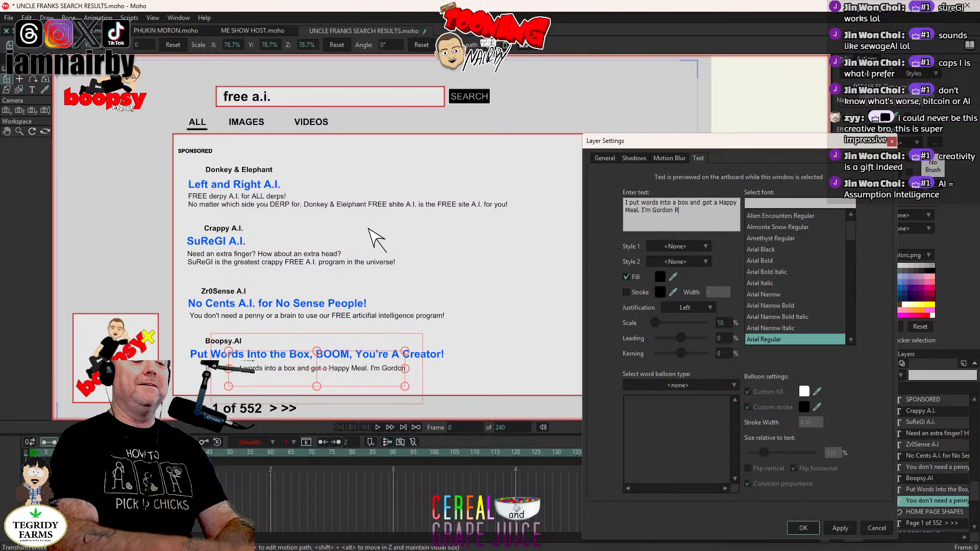
pyautogui.write('Ramsay now!')
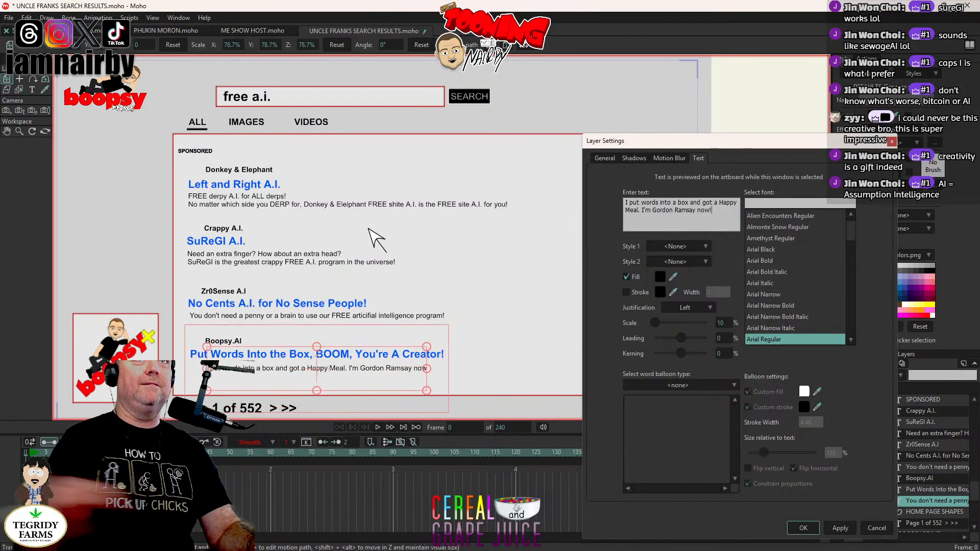
pyautogui.click(804, 528)
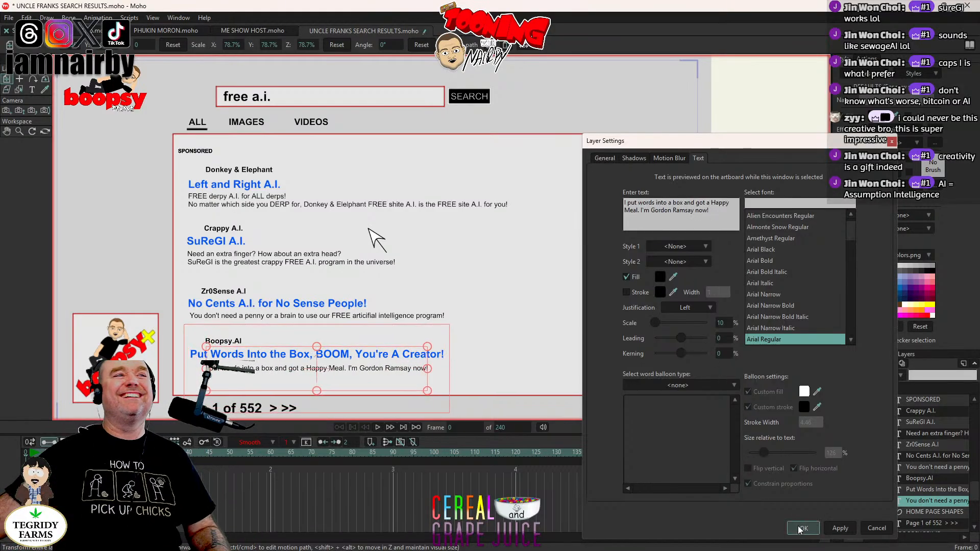
# Step: Align the Gordon Ramsay description with the left edge of its heading, save the project and preview the rendered frame
pyautogui.moveTo(506, 358); pyautogui.dragTo(498, 358)
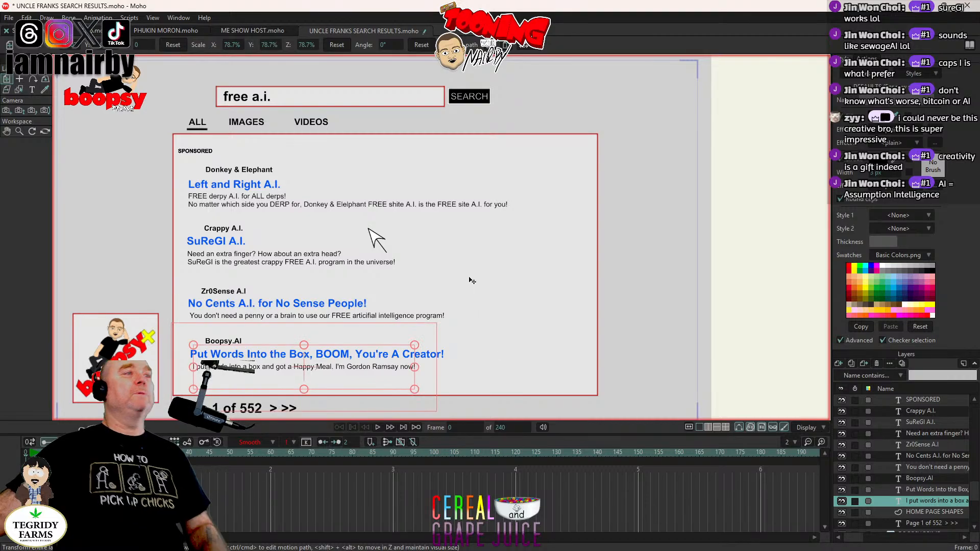
pyautogui.hotkey('ctrl', 's')
pyautogui.hotkey('ctrl', 'r')
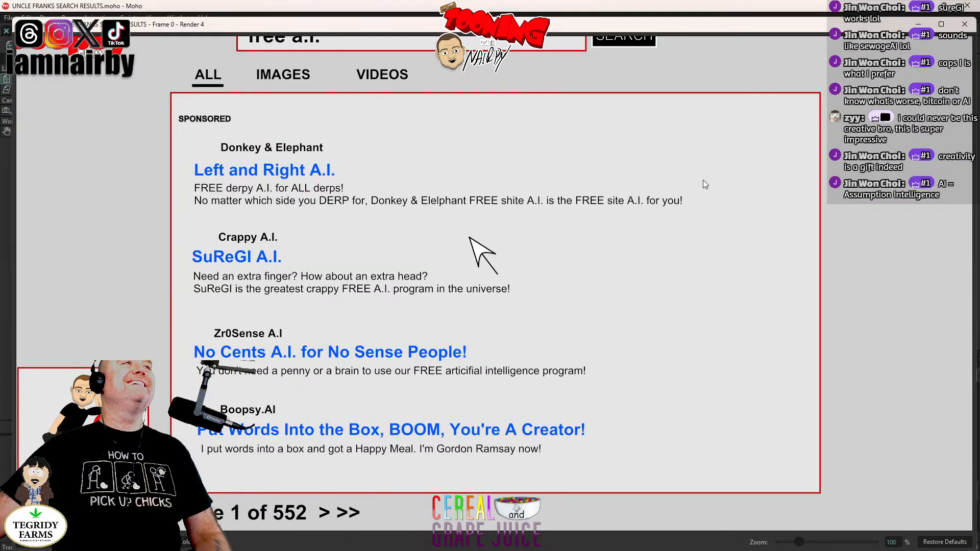
pyautogui.click(966, 25)
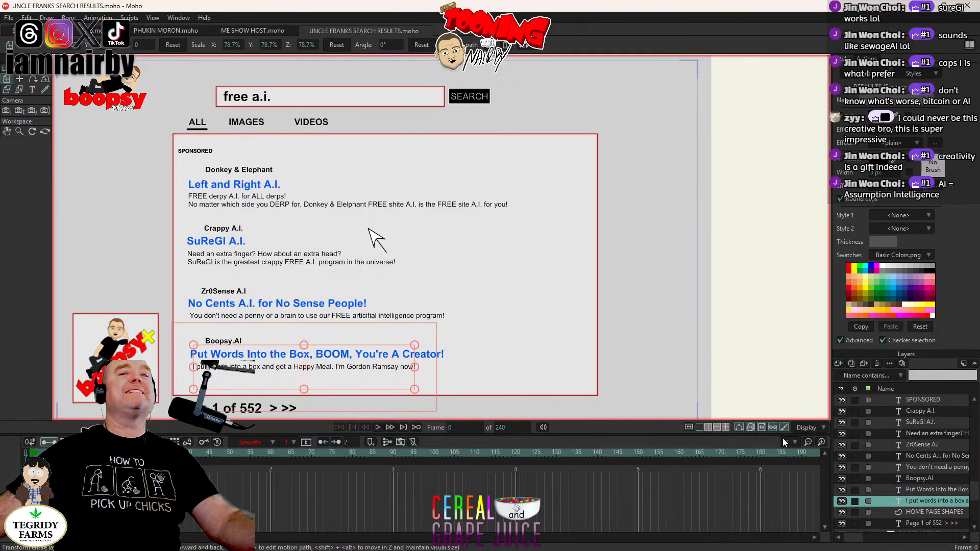
# Step: Move the Boopsy.AI label, heading and description together up to the first result position, just under SPONSORED
pyautogui.click(928, 478)
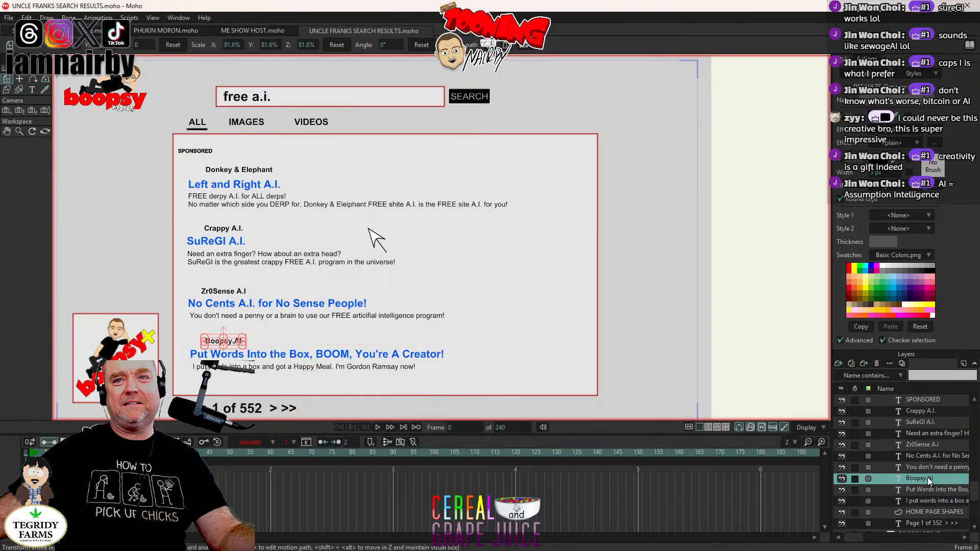
pyautogui.keyDown('shift'); pyautogui.click(924, 502); pyautogui.keyUp('shift')
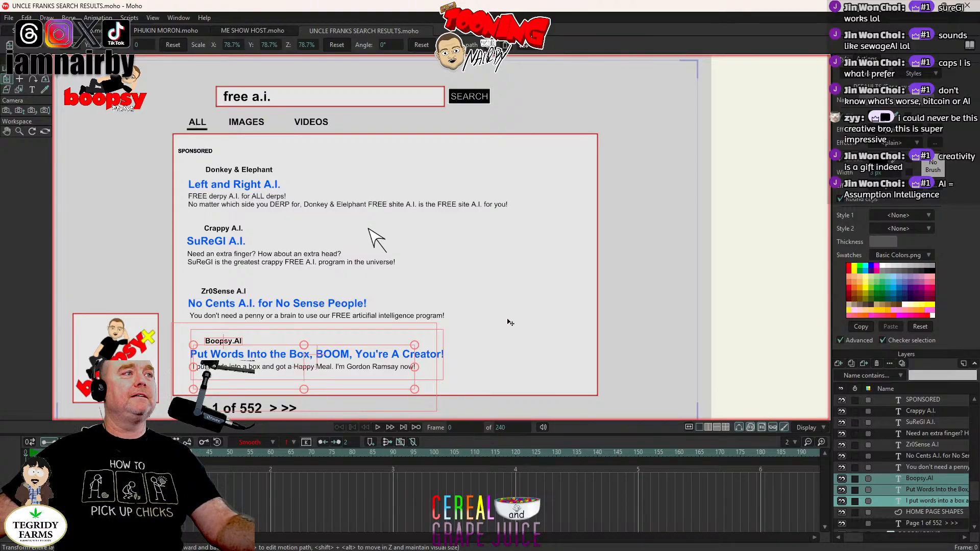
pyautogui.moveTo(507, 323); pyautogui.dragTo(499, 155)
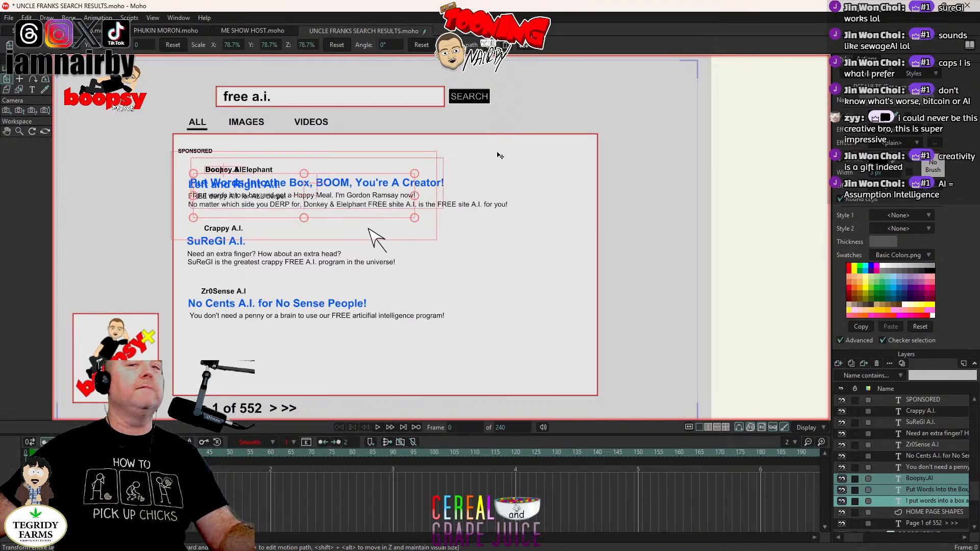
# Step: Move the SPONSORED layer directly above the "Left and Right A.I." layer in the layer order
pyautogui.scroll(1, 925, 477)
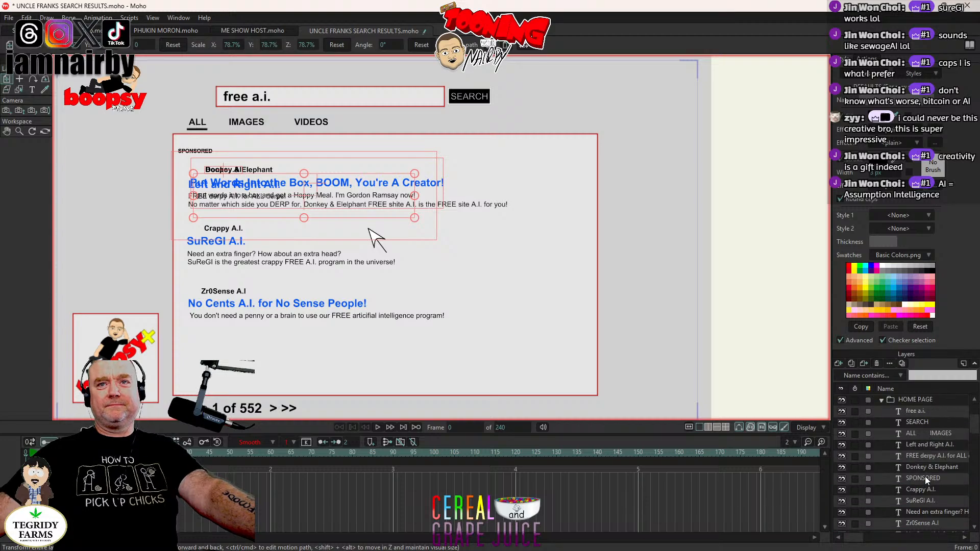
pyautogui.click(935, 480)
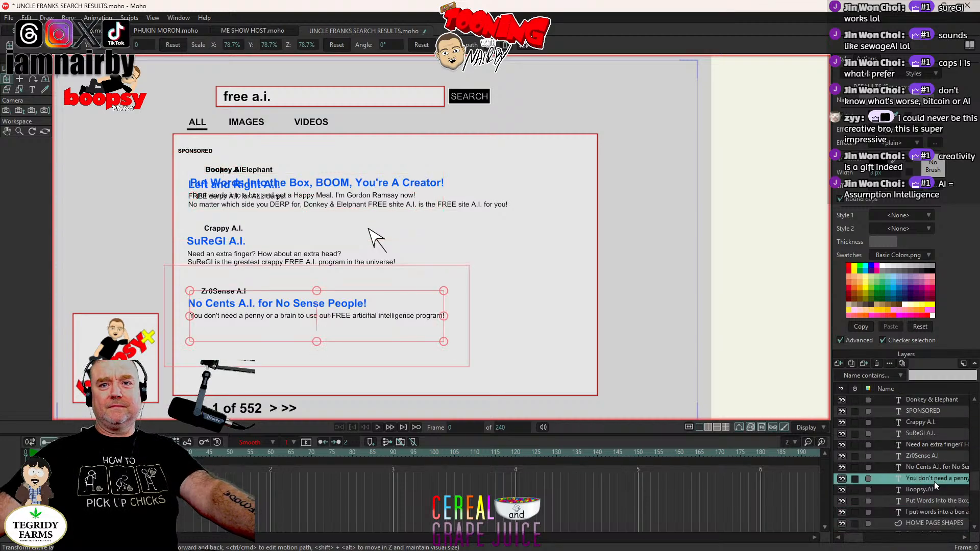
pyautogui.scroll(5, 935, 480)
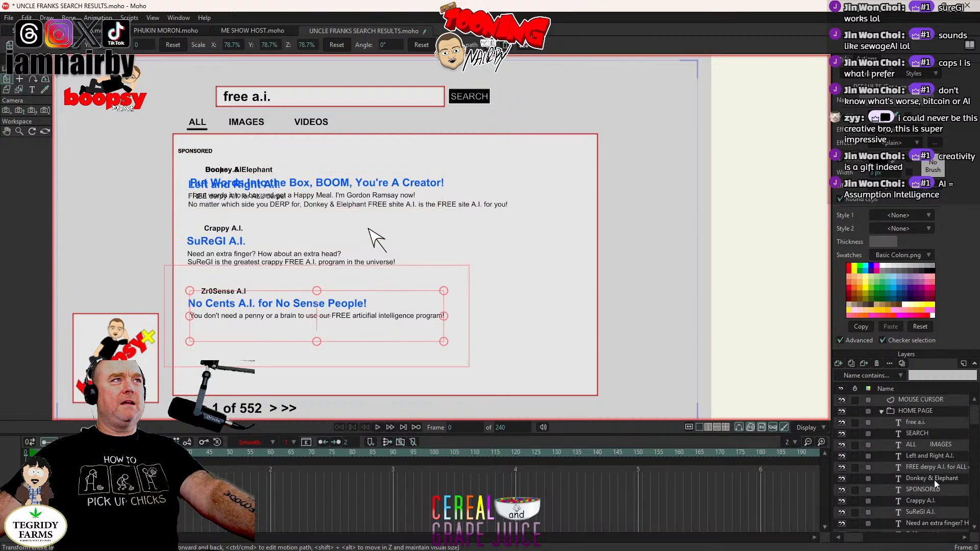
pyautogui.scroll(-1, 934, 480)
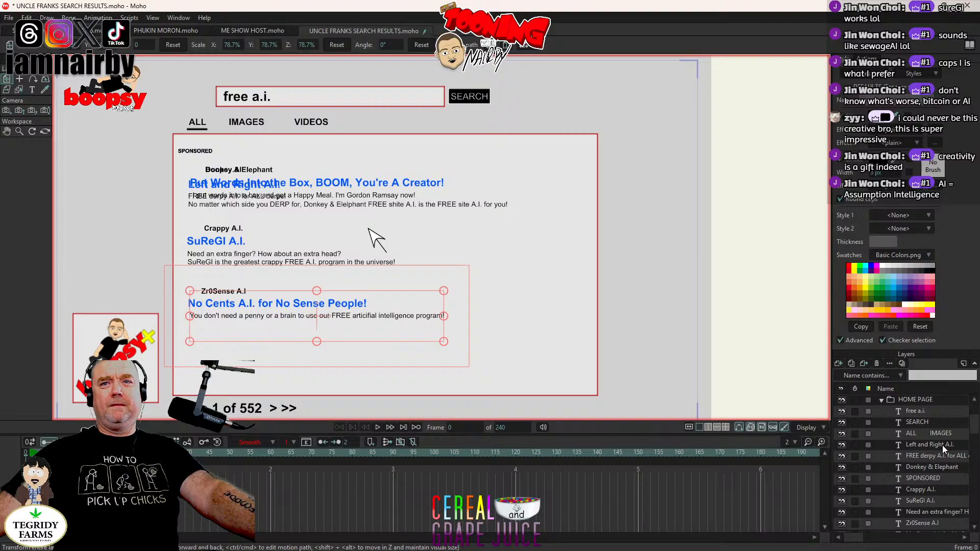
pyautogui.click(921, 478)
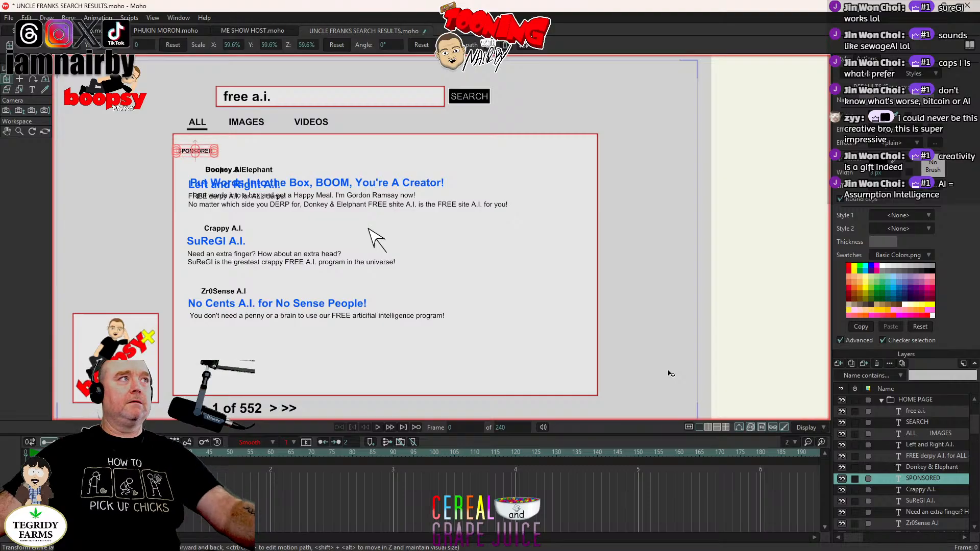
pyautogui.moveTo(930, 476); pyautogui.dragTo(932, 439)
# Step: Shift all text layers of the Donkey & Elephant, Crappy A.I. and Zr0Sense results down together below the Boopsy.AI result
pyautogui.click(921, 456)
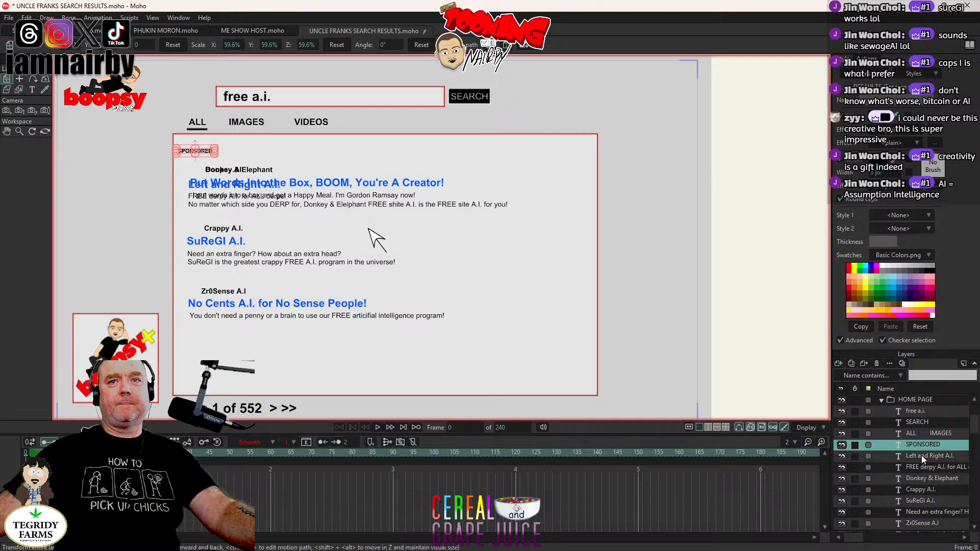
pyautogui.scroll(-2, 921, 458)
pyautogui.scroll(-1, 922, 457)
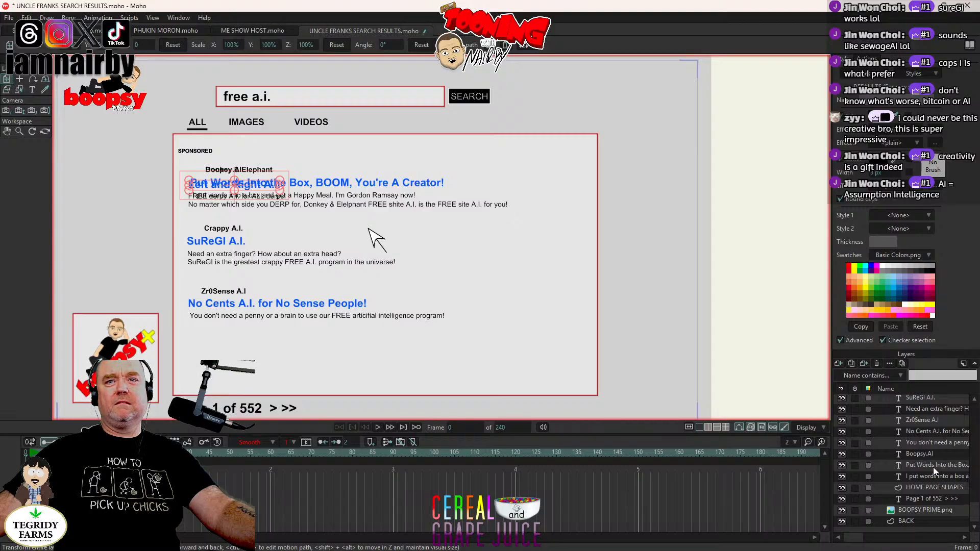
pyautogui.keyDown('shift'); pyautogui.click(940, 443); pyautogui.keyUp('shift')
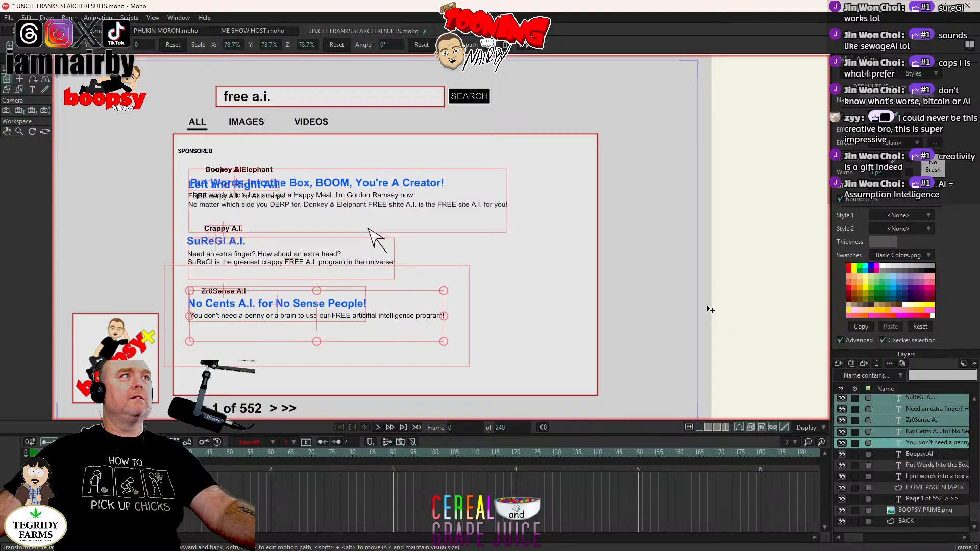
pyautogui.moveTo(707, 306); pyautogui.dragTo(703, 360)
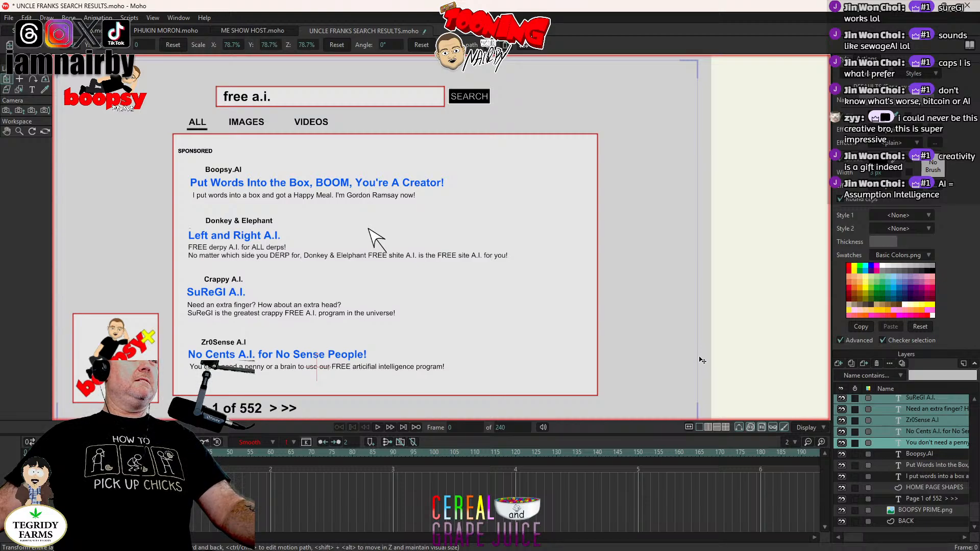
pyautogui.moveTo(703, 360); pyautogui.dragTo(703, 360)
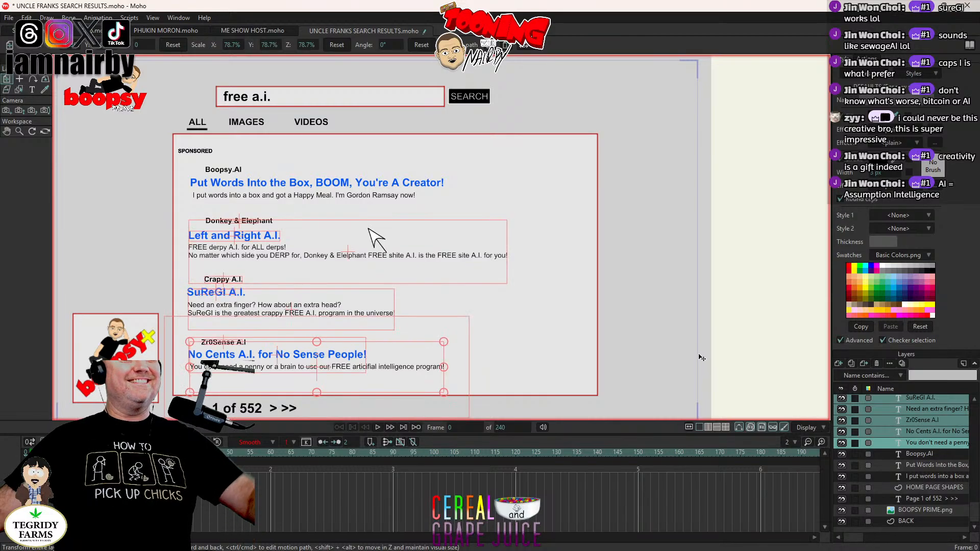
# Step: Preview the rendered frame with the reordered results and save the project
pyautogui.hotkey('ctrl', 'r')
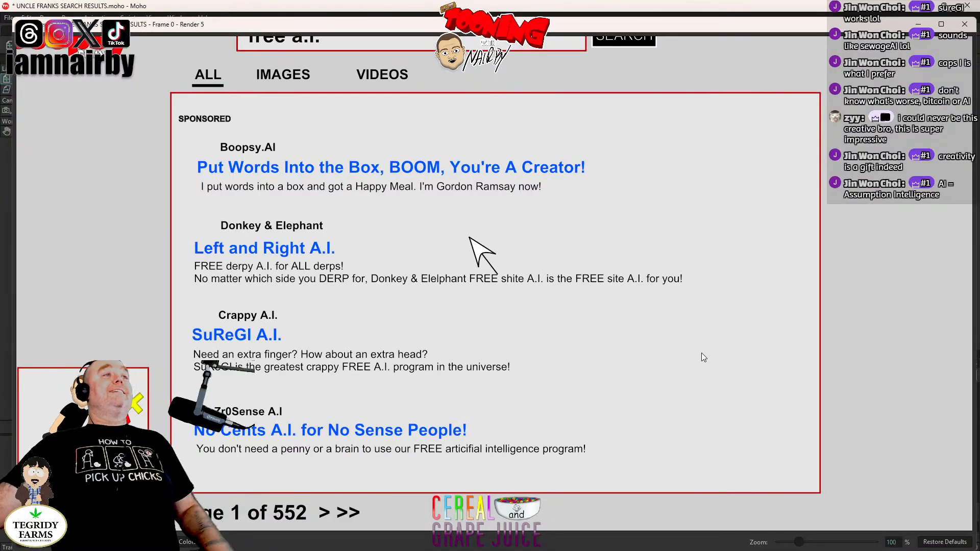
pyautogui.click(964, 24)
pyautogui.hotkey('ctrl', 's')
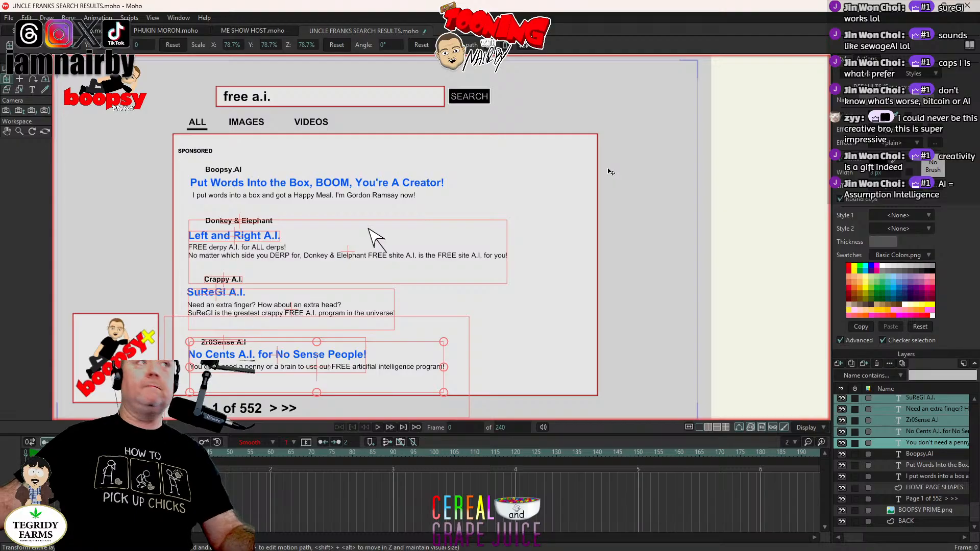
# Step: Open the 7175.moho character file
pyautogui.click(928, 431)
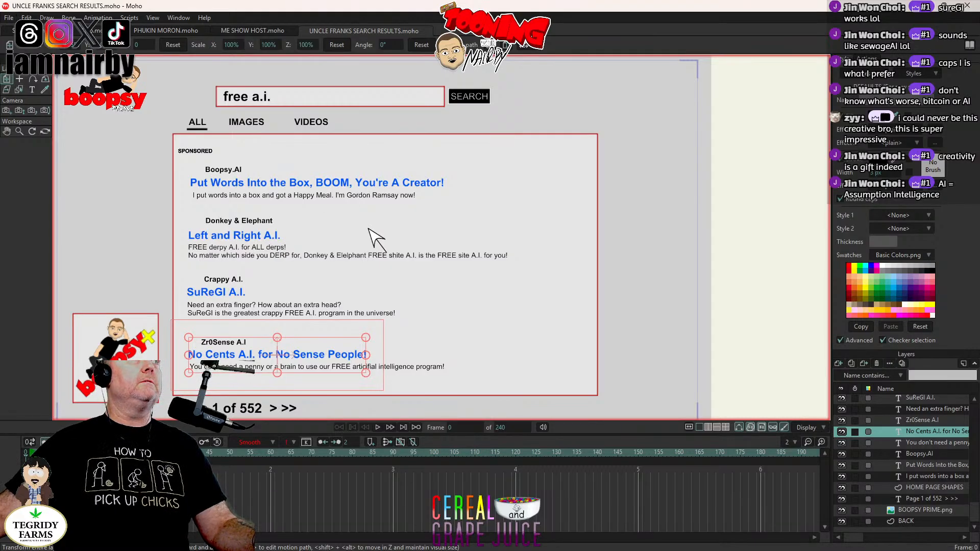
pyautogui.click(9, 18)
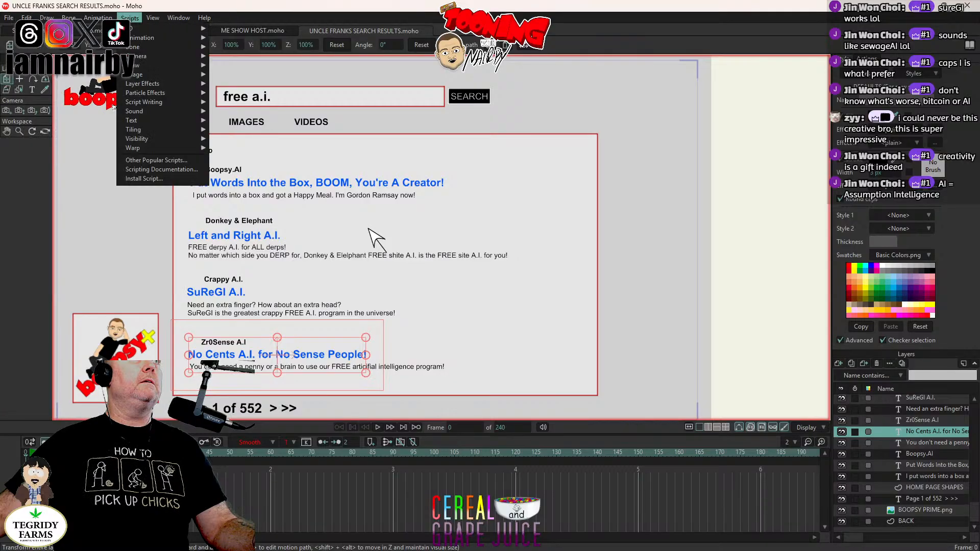
pyautogui.click(129, 18)
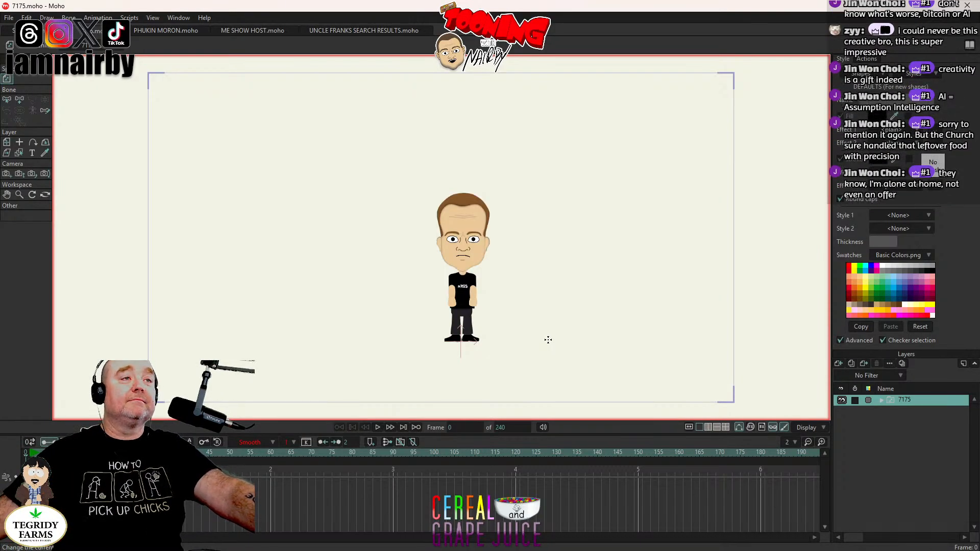
# Step: Expand the 7175 character's groups down to HEAD and copy its EYE COVER layer
pyautogui.click(883, 400)
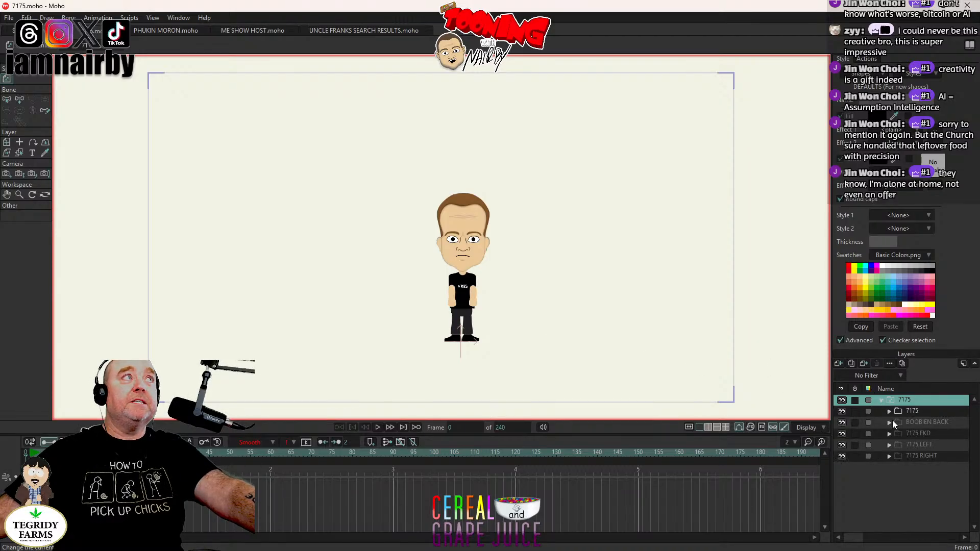
pyautogui.click(889, 415)
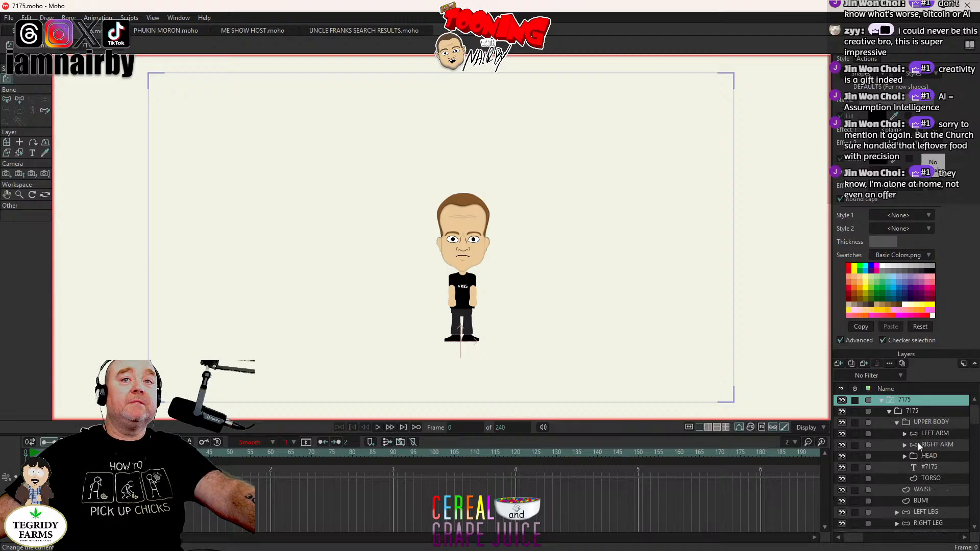
pyautogui.scroll(-2, 918, 445)
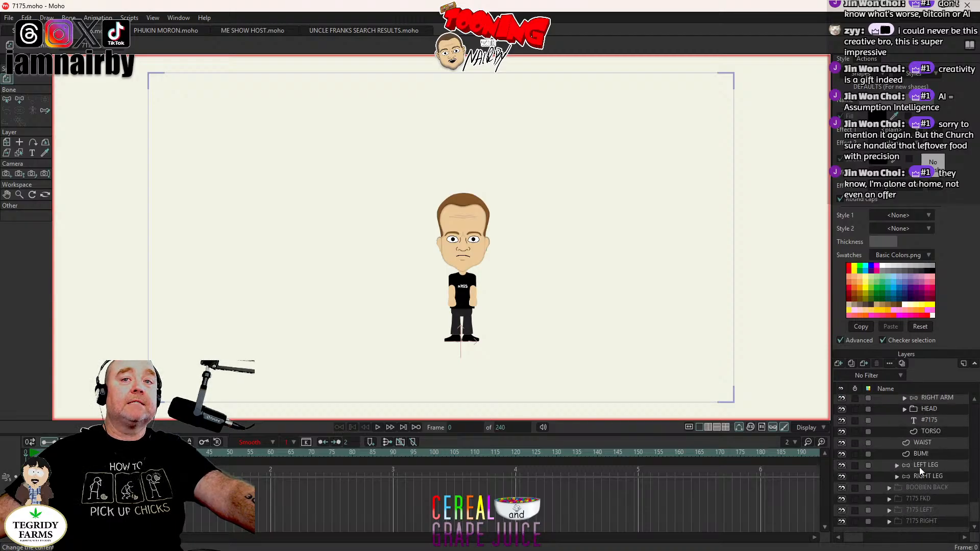
pyautogui.scroll(2, 920, 467)
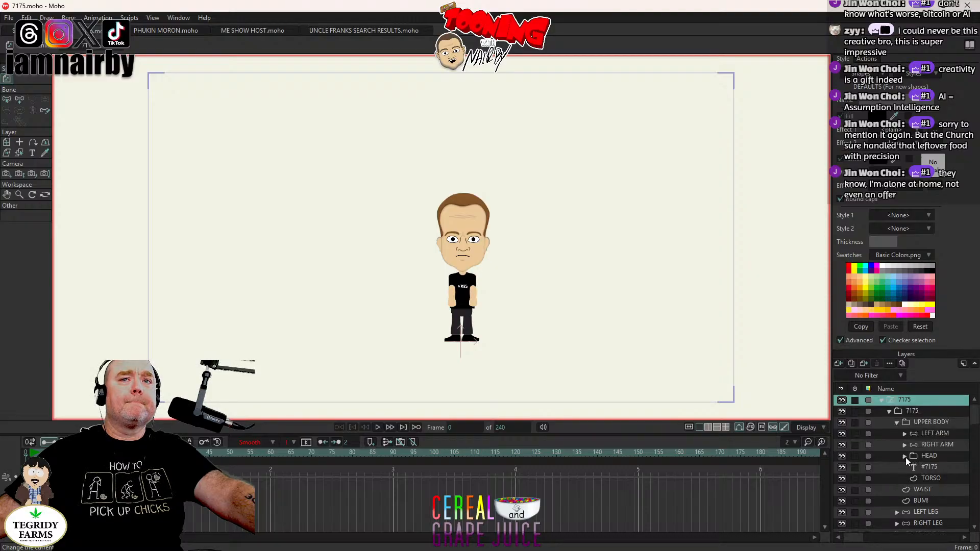
pyautogui.click(904, 456)
pyautogui.click(938, 468)
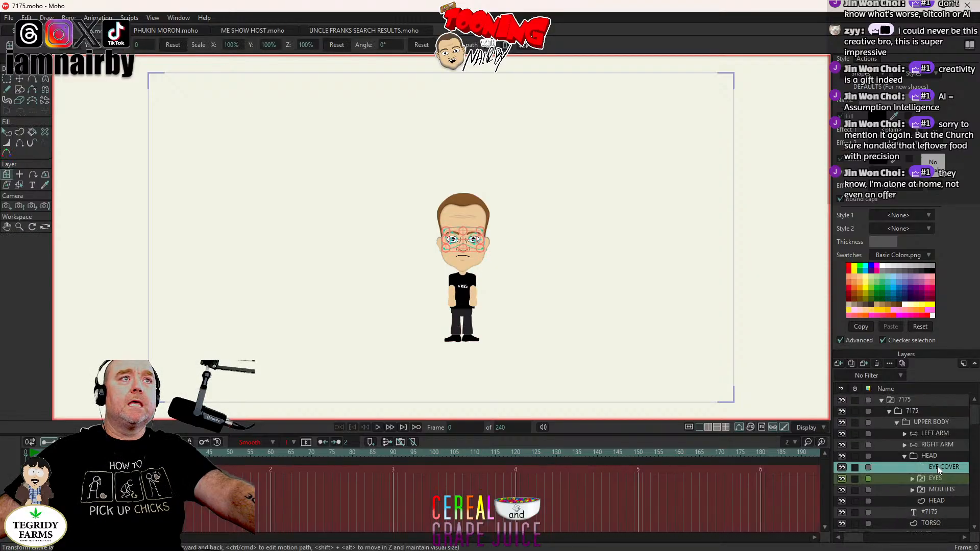
pyautogui.click(9, 18)
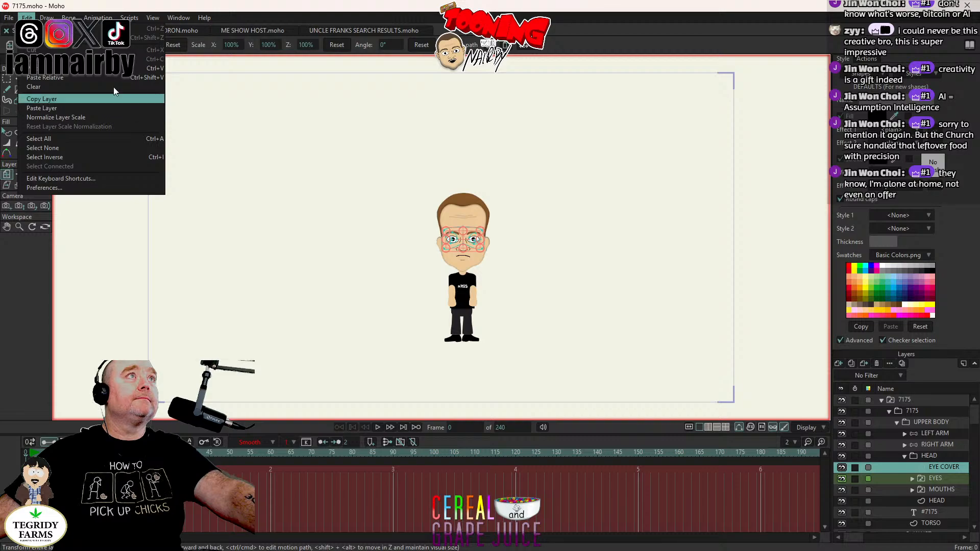
# Step: Return to UNCLE FRANKS SEARCH RESULTS.moho and paste the copied EYE COVER layer at the MOUSE CURSOR layer
pyautogui.click(341, 34)
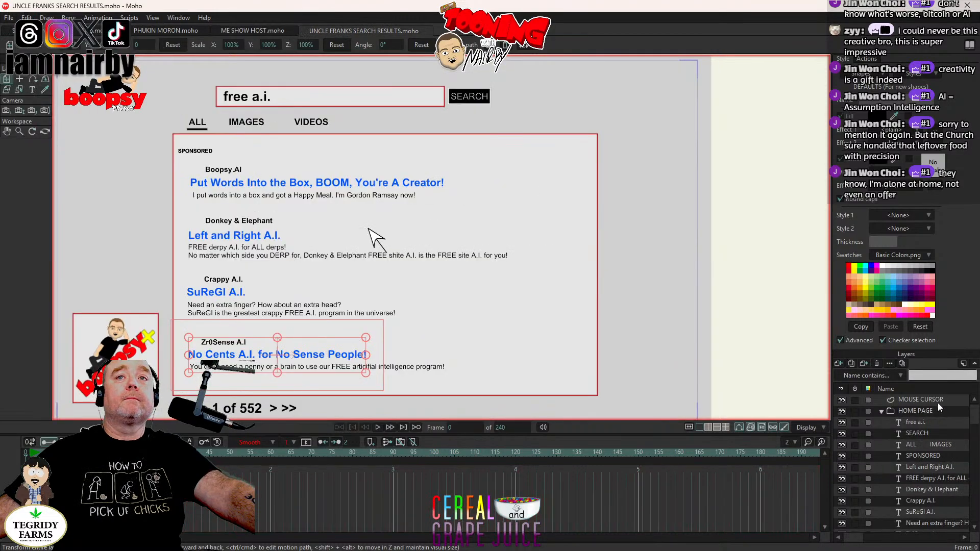
pyautogui.click(921, 400)
pyautogui.click(27, 18)
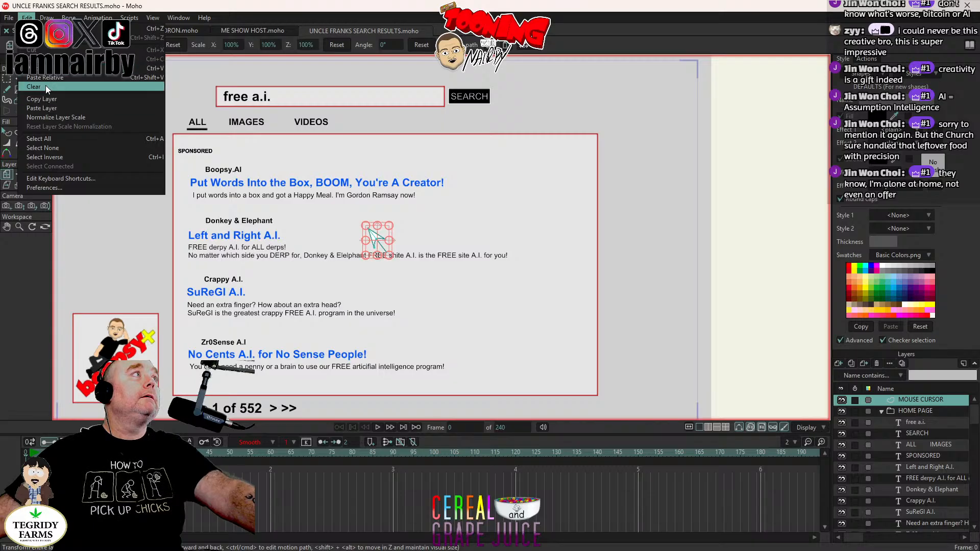
pyautogui.click(41, 116)
pyautogui.click(27, 17)
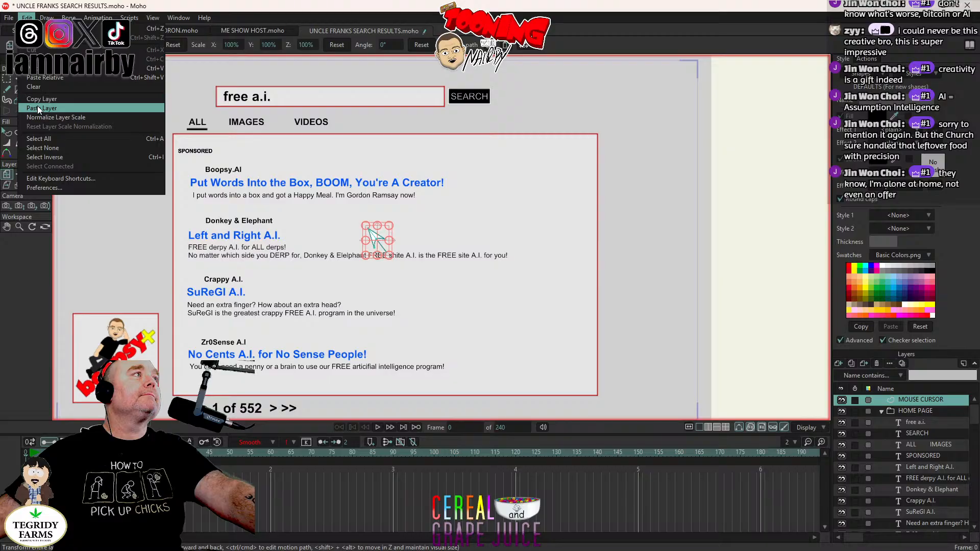
# Step: Paste the copied EYE COVER layer into the search results document and make it visible
pyautogui.click(36, 109)
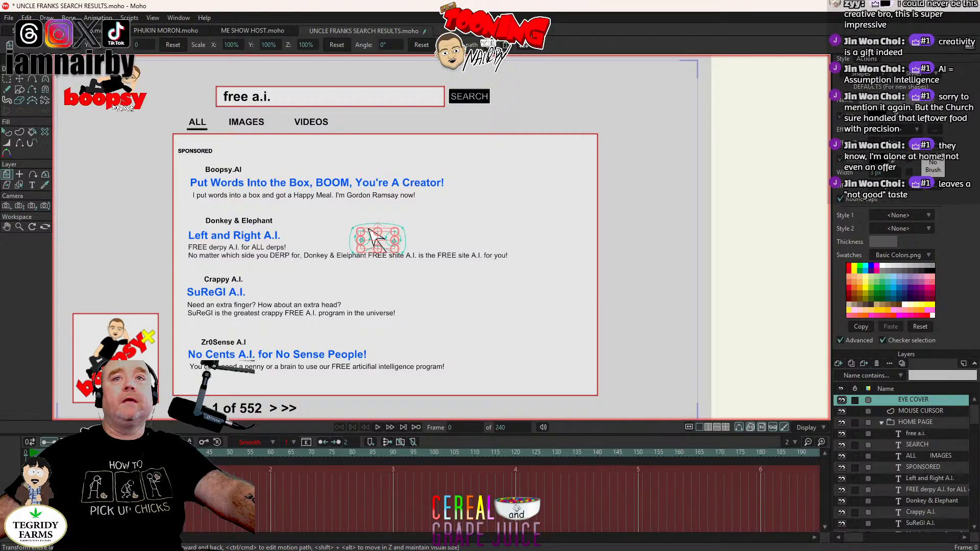
pyautogui.doubleClick(918, 400)
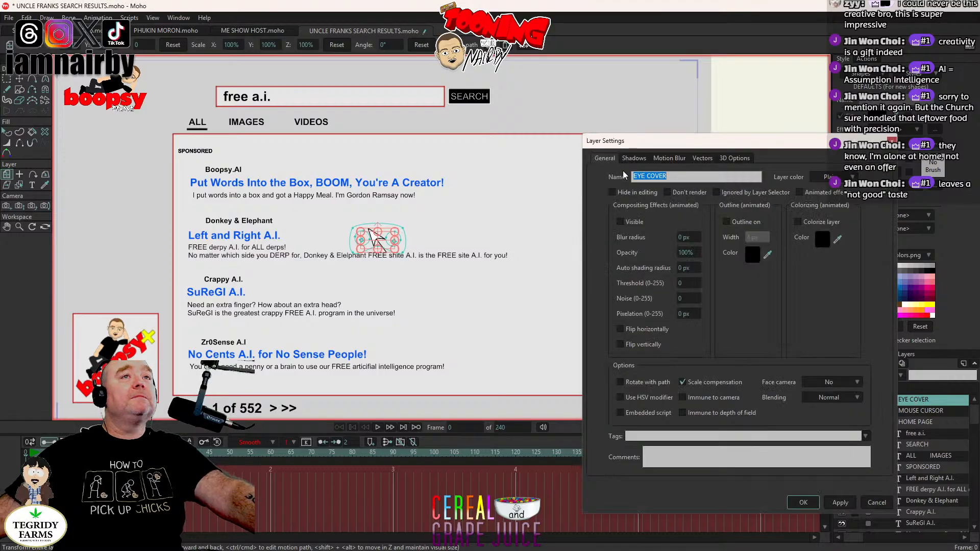
pyautogui.click(621, 222)
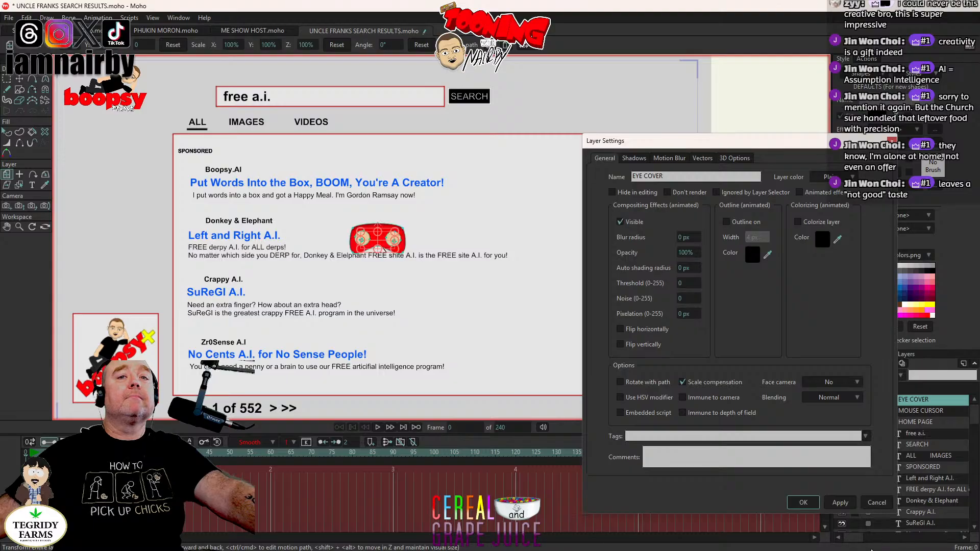
pyautogui.click(804, 503)
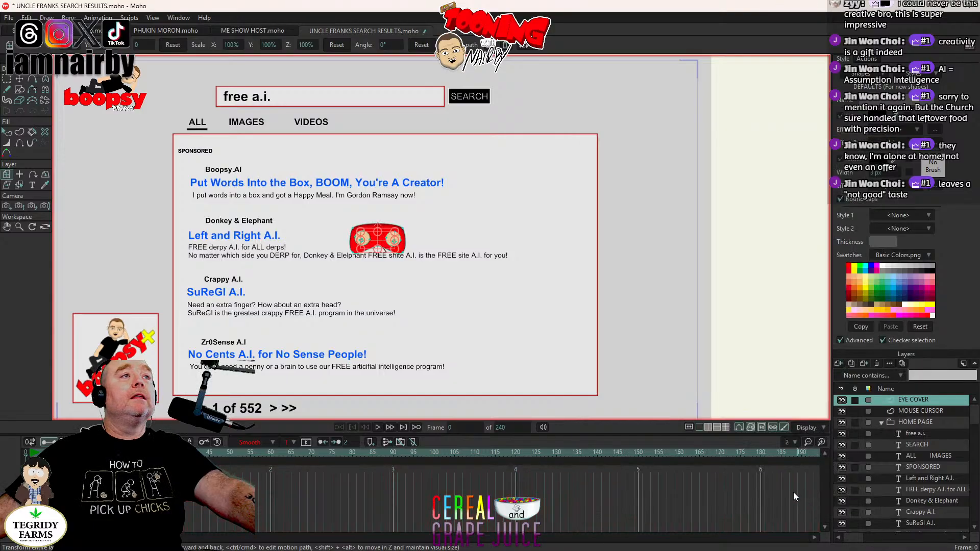
# Step: Move the left eye circle with its pupil off the red mask to just below the SPONSORED heading
pyautogui.click(23, 81)
pyautogui.scroll(5, 424, 232)
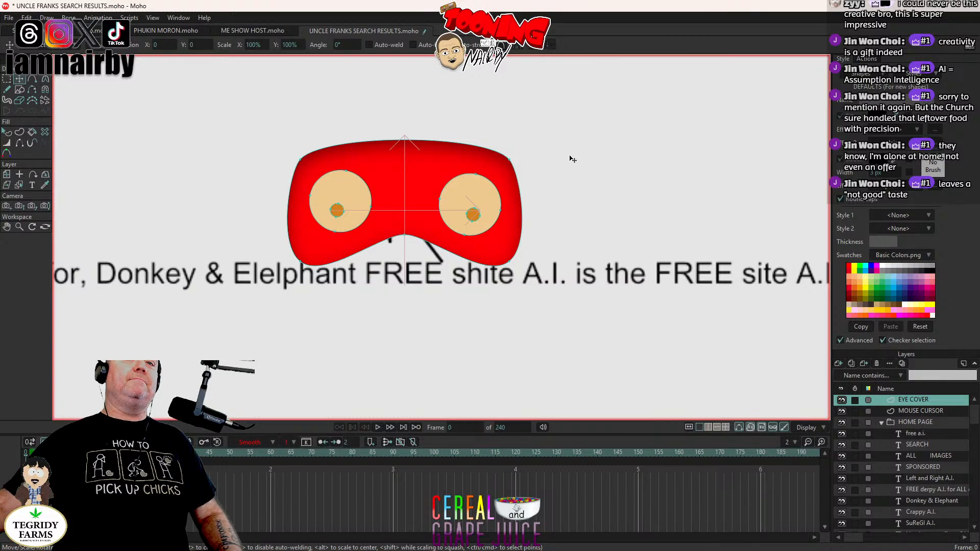
pyautogui.scroll(-5, 541, 281)
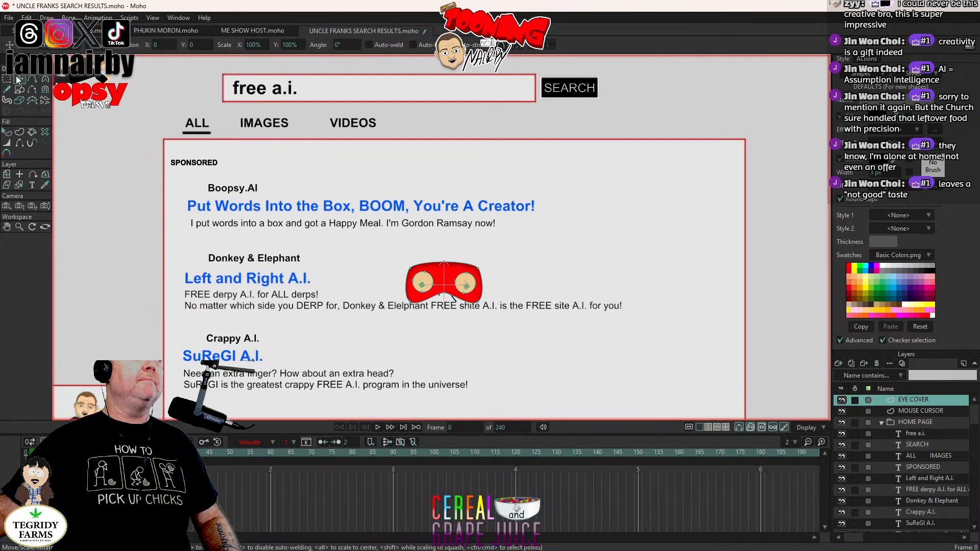
pyautogui.scroll(4, 382, 238)
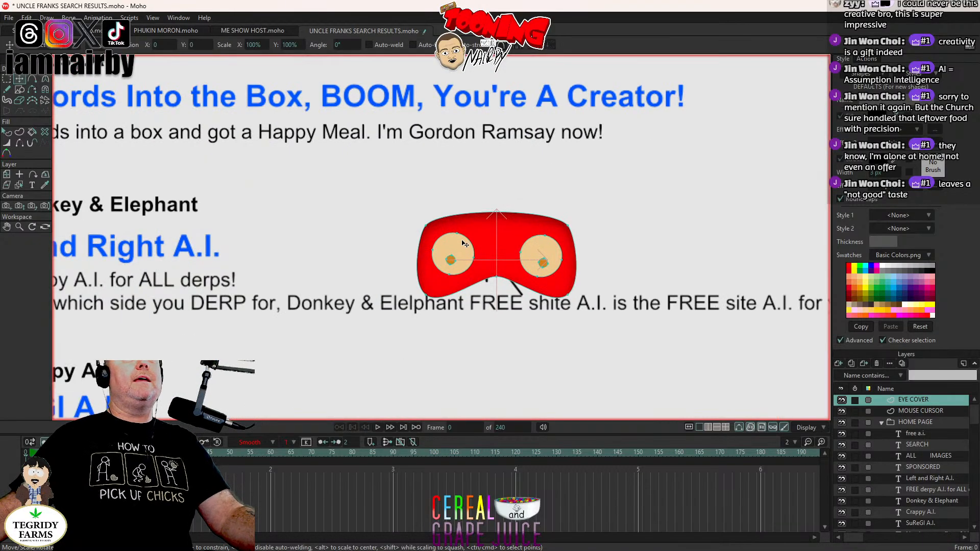
pyautogui.click(465, 244)
pyautogui.scroll(2, 443, 268)
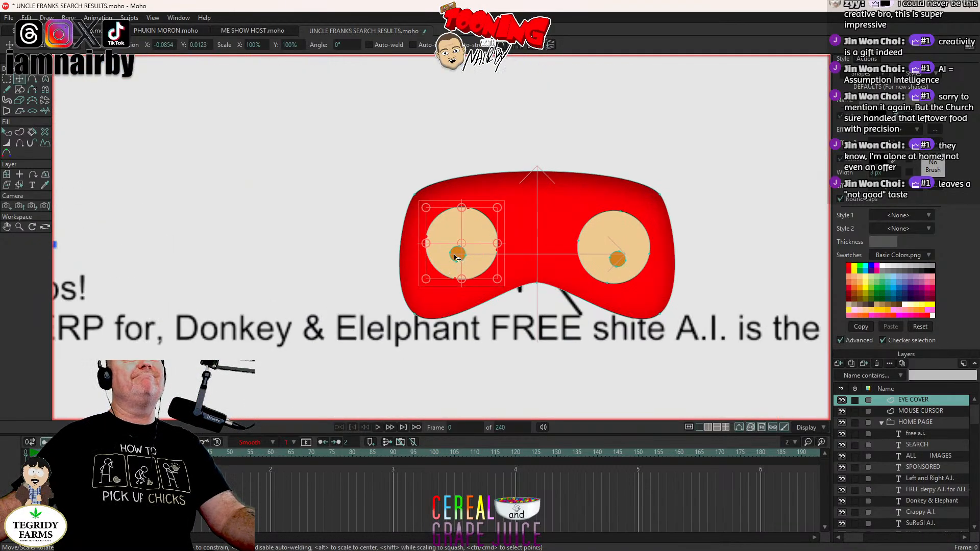
pyautogui.scroll(-3, 455, 259)
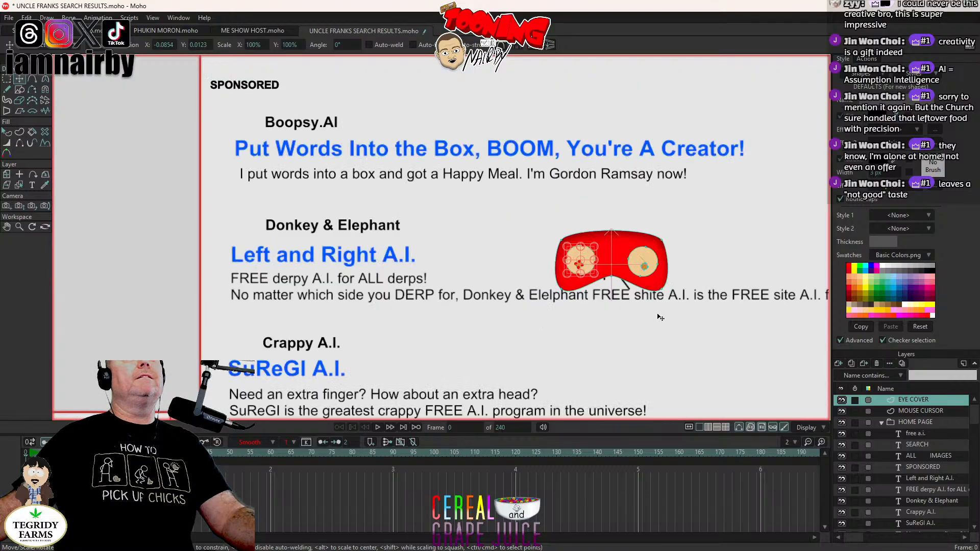
pyautogui.moveTo(446, 263); pyautogui.dragTo(285, 145)
pyautogui.scroll(2, 328, 212)
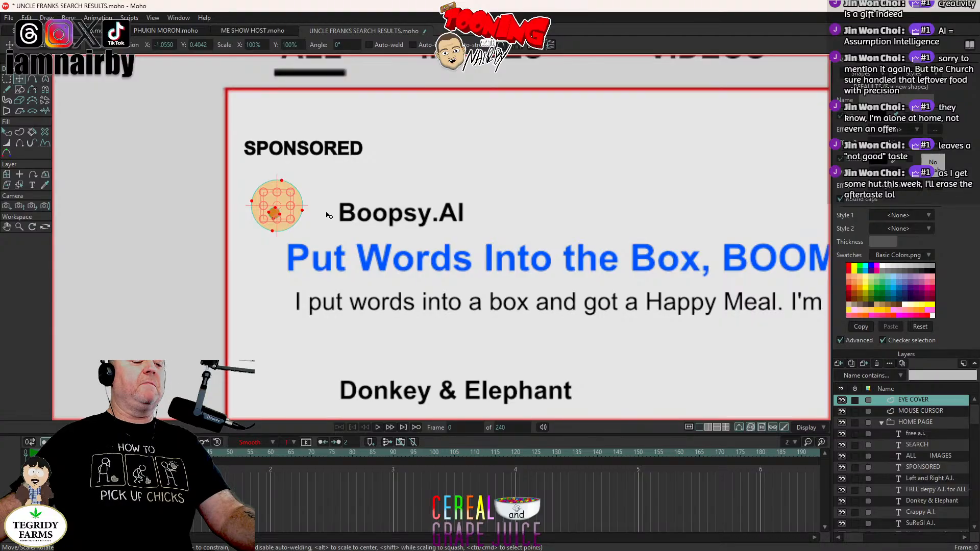
# Step: Scale the eye circle down to icon size and place it directly in front of the Boopsy.AI name
pyautogui.scroll(2, 307, 217)
pyautogui.moveTo(293, 240); pyautogui.dragTo(284, 219)
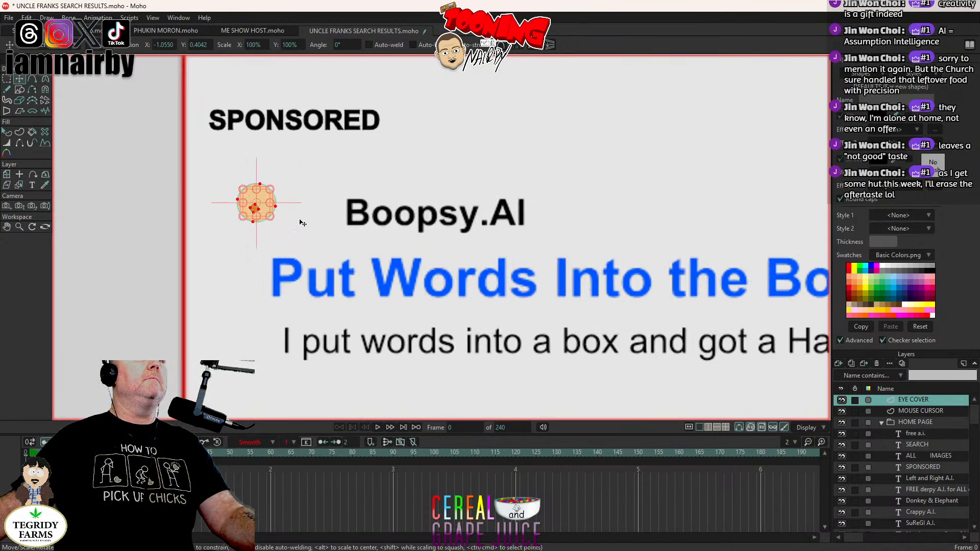
pyautogui.moveTo(357, 223); pyautogui.dragTo(408, 233)
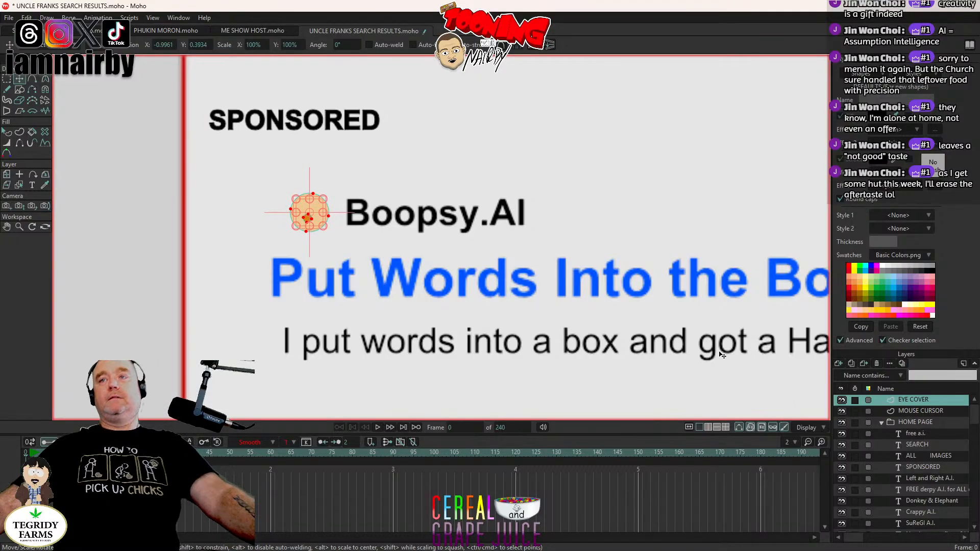
# Step: Deselect all points and render the current frame to examine the new icon on the page
pyautogui.scroll(-2, 458, 204)
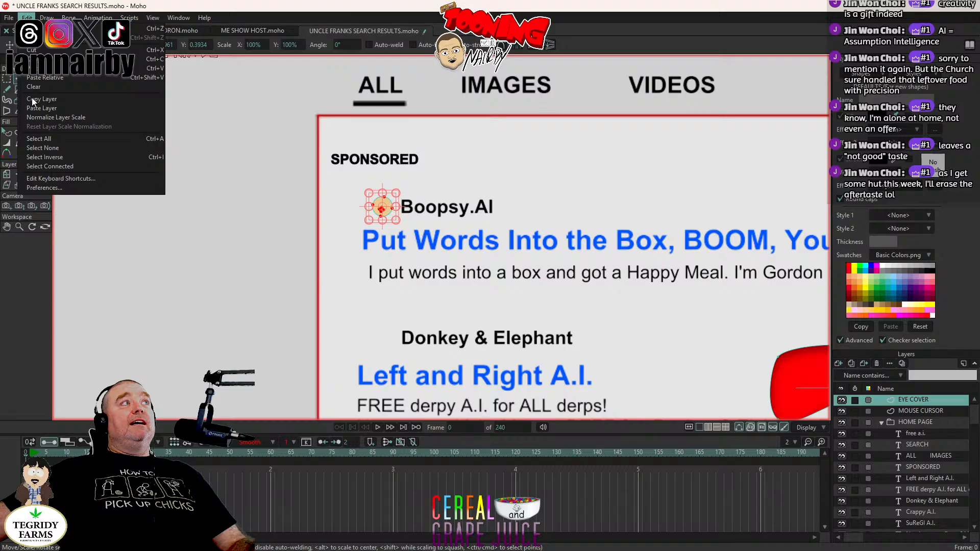
pyautogui.click(42, 150)
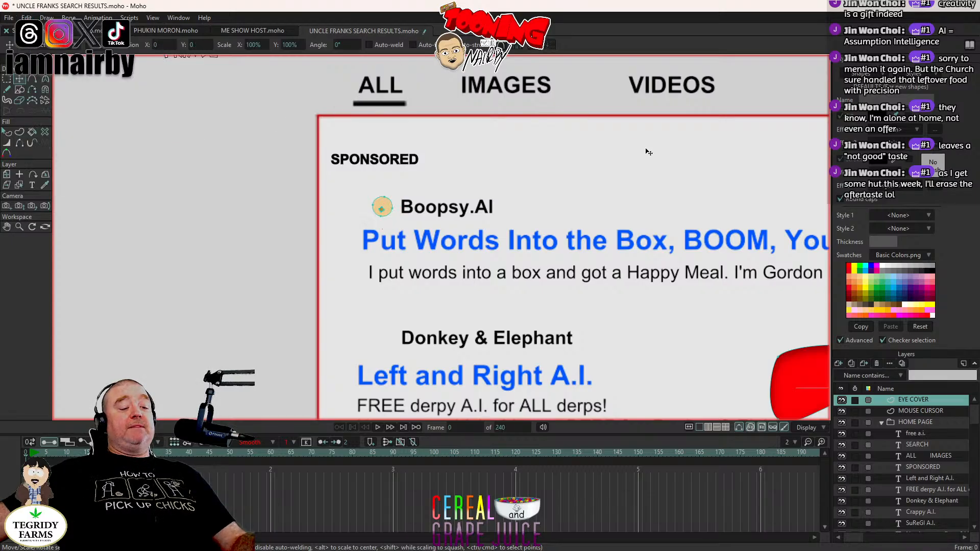
pyautogui.hotkey('ctrl', 'r')
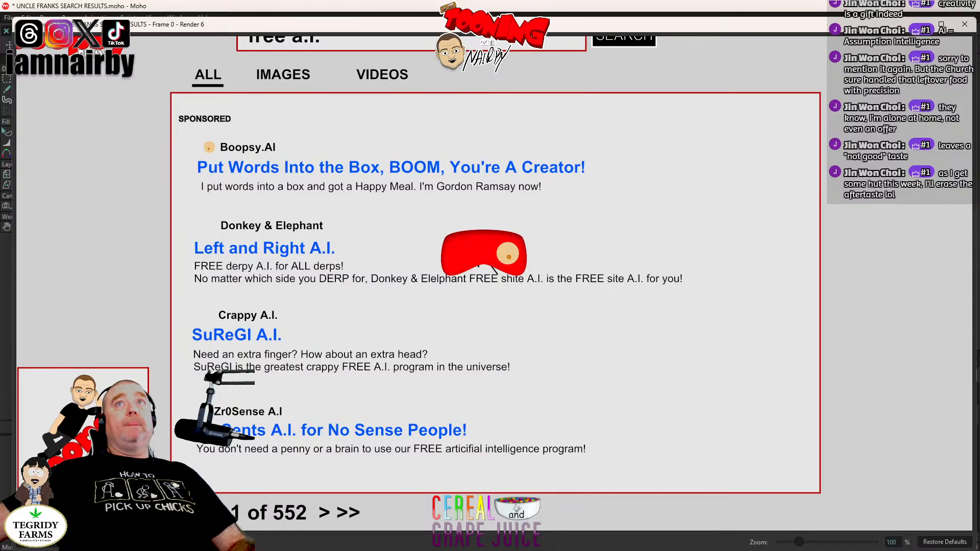
pyautogui.click(964, 24)
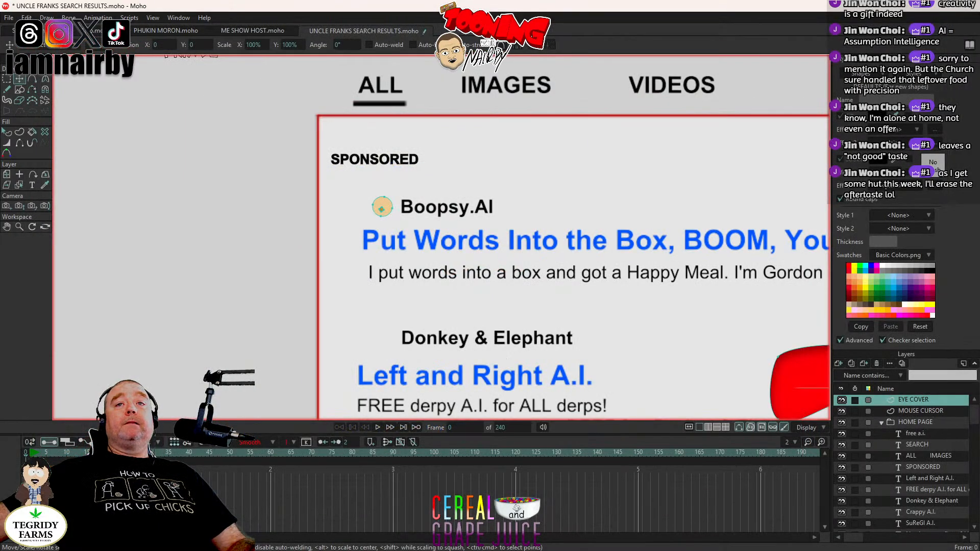
# Step: Rename the EYE COVER layer to "boob icons" and move it into the HOME PAGE group above the SPONSORED layer
pyautogui.doubleClick(917, 402)
pyautogui.write('b')
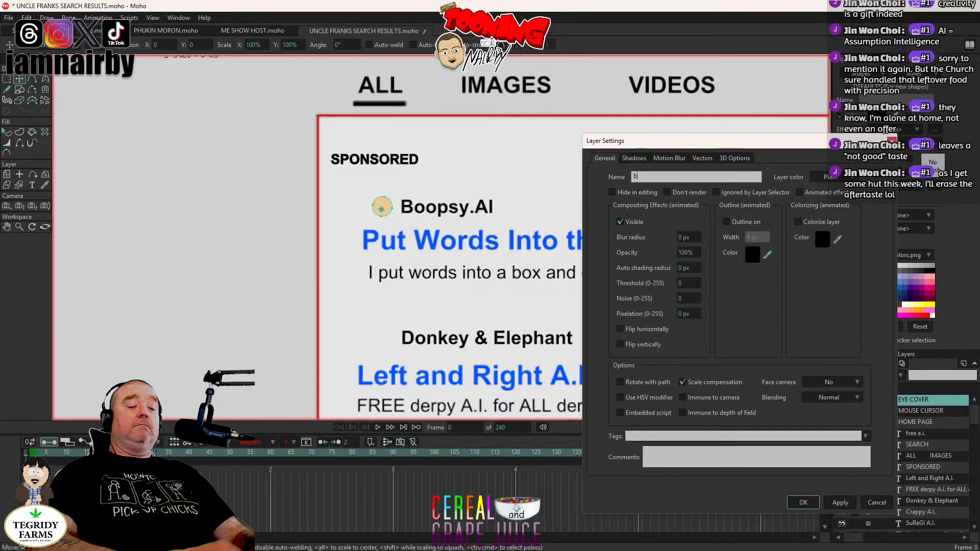
pyautogui.write('oob icons')
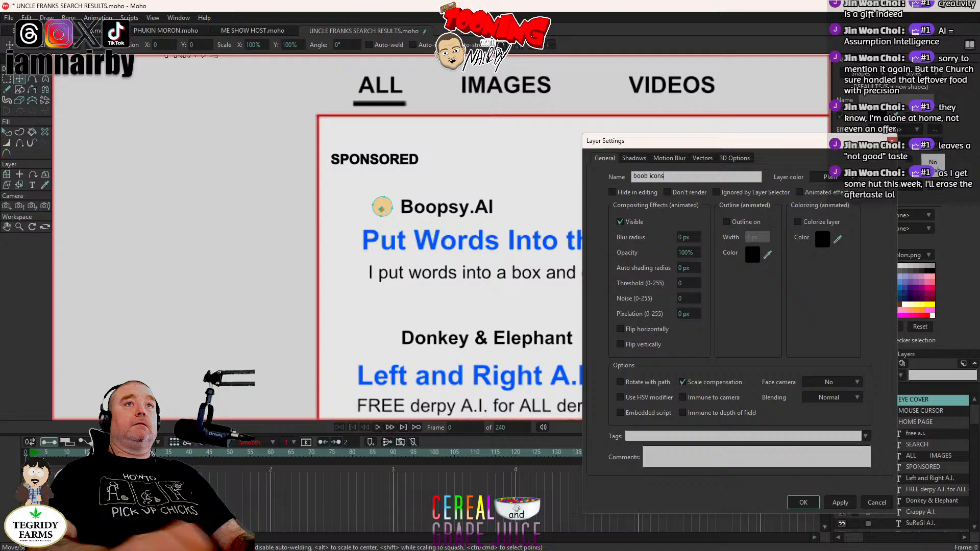
pyautogui.press('Return')
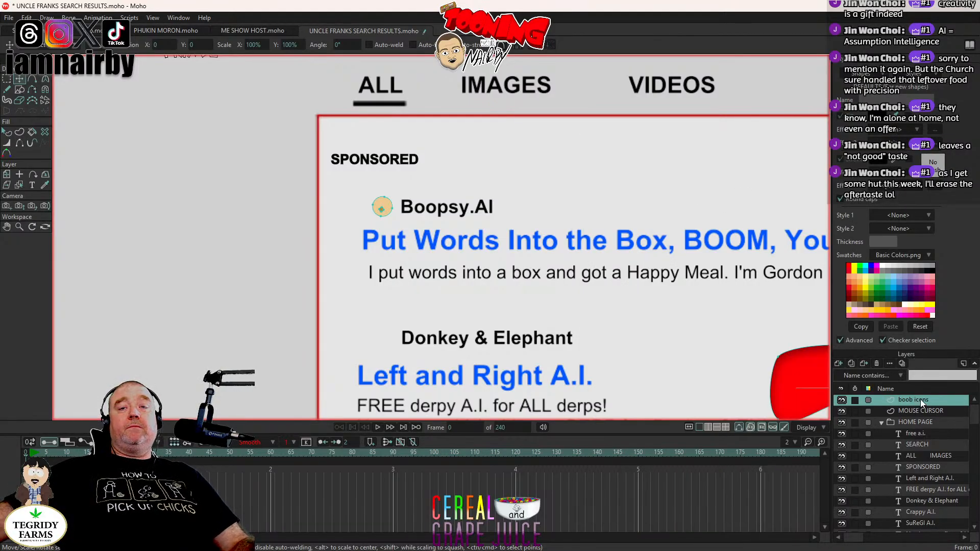
pyautogui.moveTo(920, 399); pyautogui.dragTo(921, 461)
# Step: Delete the leftover red mask and second eye from the boob icons layer, and save the document
pyautogui.scroll(-5, 478, 201)
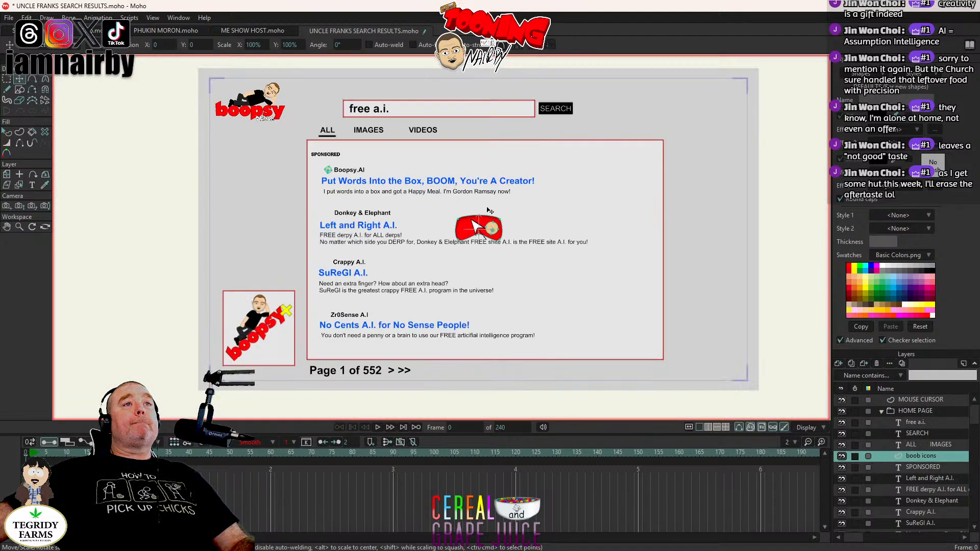
pyautogui.click(7, 79)
pyautogui.click(421, 46)
pyautogui.moveTo(555, 203)
pyautogui.mouseDown()
pyautogui.moveTo(458, 261)
pyautogui.moveTo(409, 266)
pyautogui.mouseUp()
pyautogui.press('Delete')
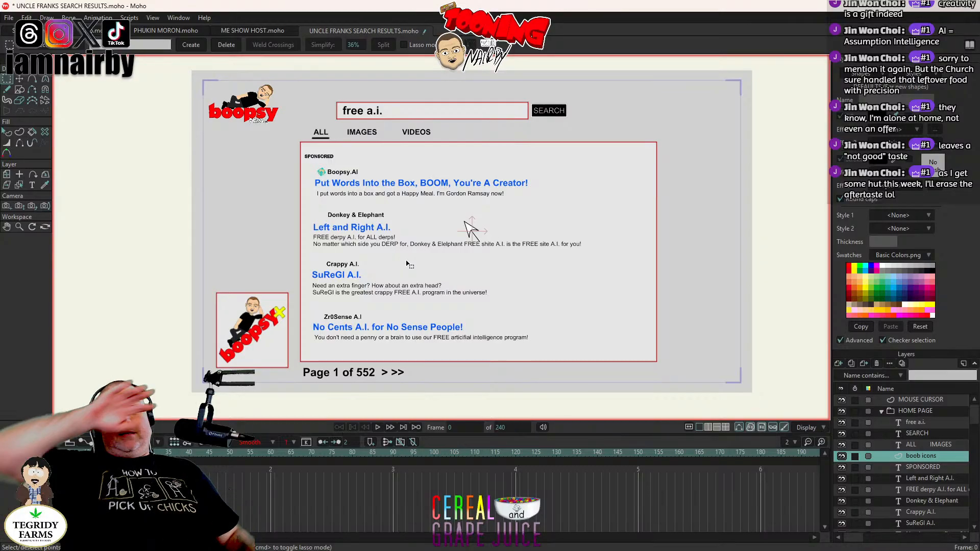
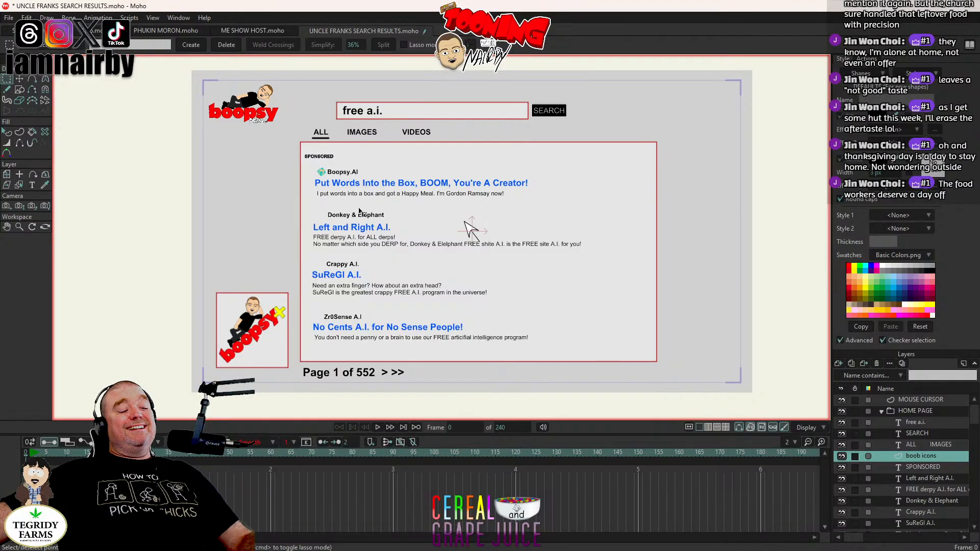
pyautogui.hotkey('ctrl', 's')
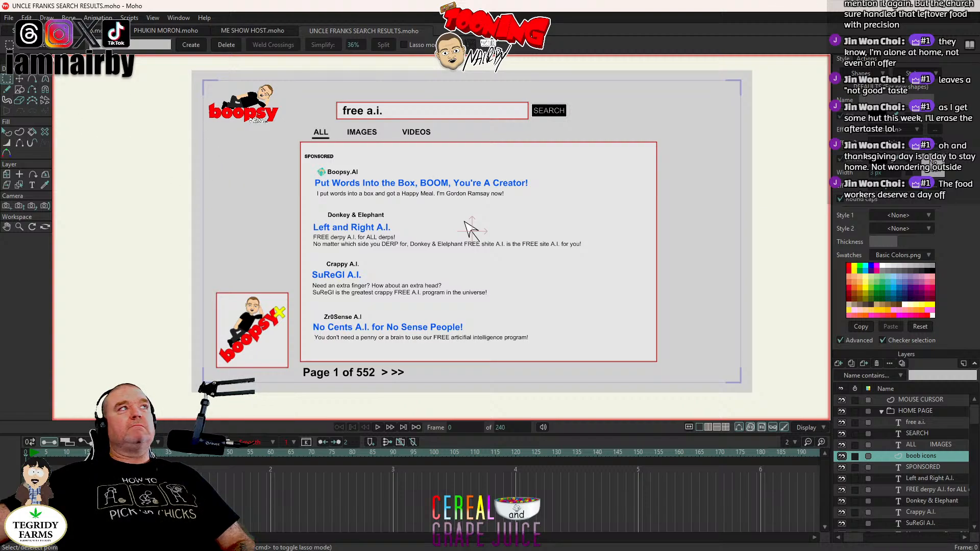
# Step: Duplicate the Boopsy.AI icon in front of the Donkey & Elephant, Crappy A.I. and Zr0Sense A.I names
pyautogui.scroll(3, 313, 171)
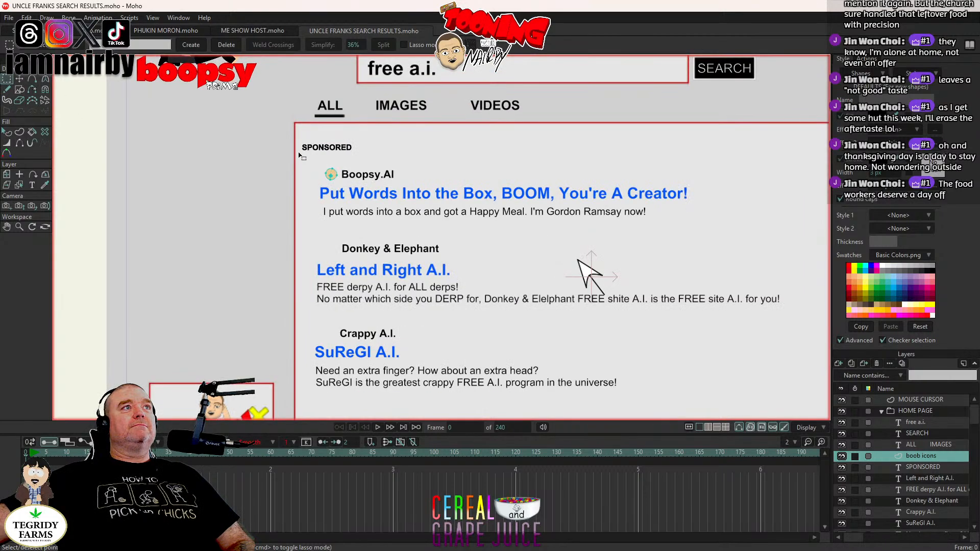
pyautogui.moveTo(300, 154); pyautogui.dragTo(394, 211)
pyautogui.click(19, 79)
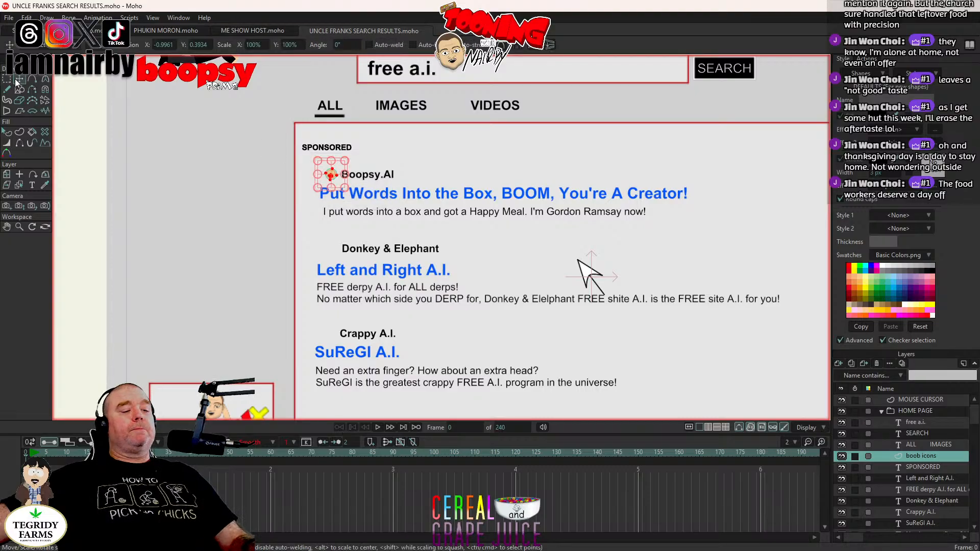
pyautogui.moveTo(501, 163); pyautogui.dragTo(411, 211)
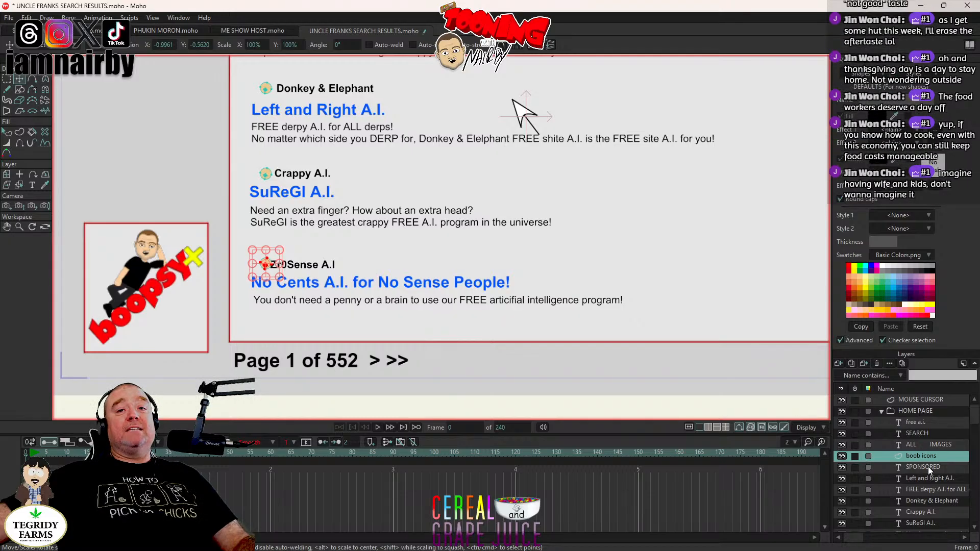
# Step: Shift the Zr0Sense A.I text slightly right so it clears its icon, and save the document
pyautogui.scroll(-2, 929, 467)
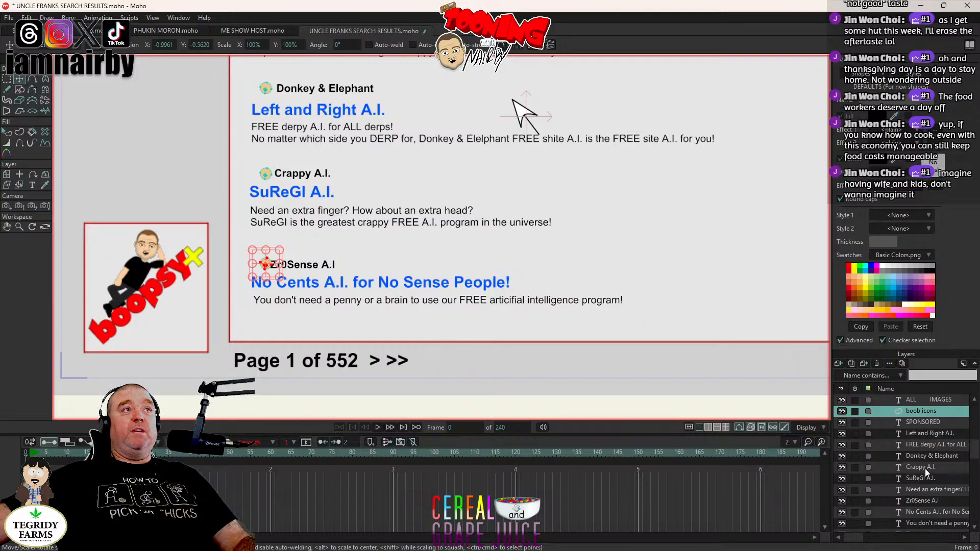
pyautogui.click(921, 500)
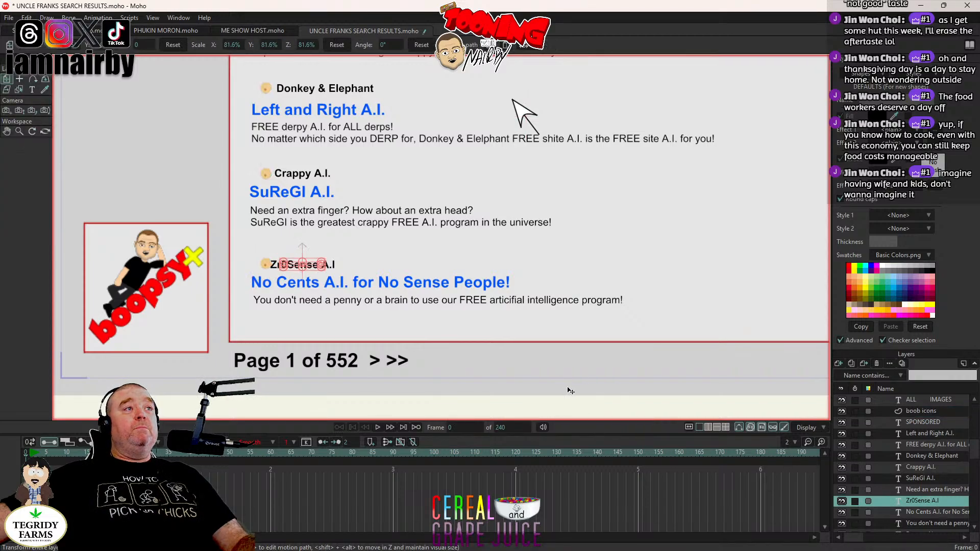
pyautogui.moveTo(567, 387); pyautogui.dragTo(572, 383)
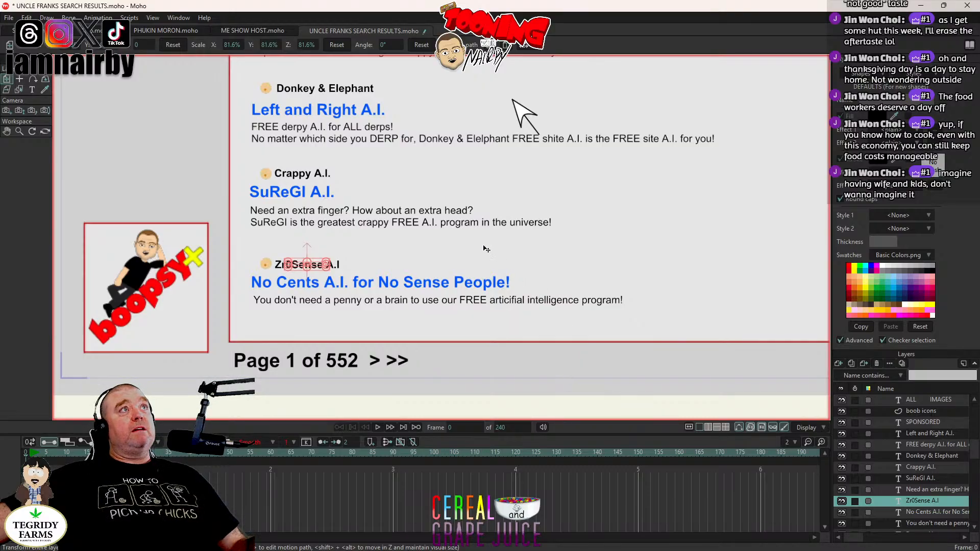
pyautogui.hotkey('ctrl', 's')
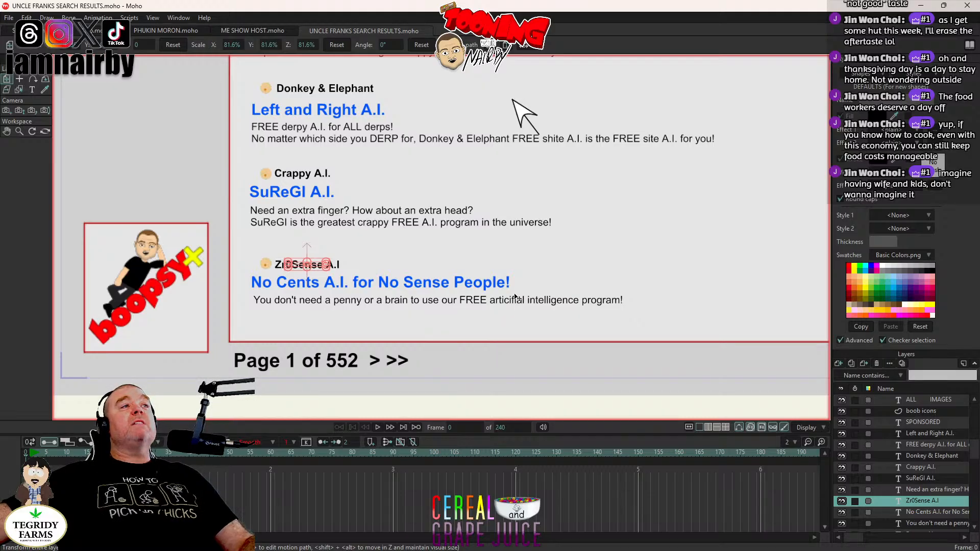
# Step: Examine the whole search results page and look through the layers of the HOME PAGE group
pyautogui.scroll(-5, 516, 298)
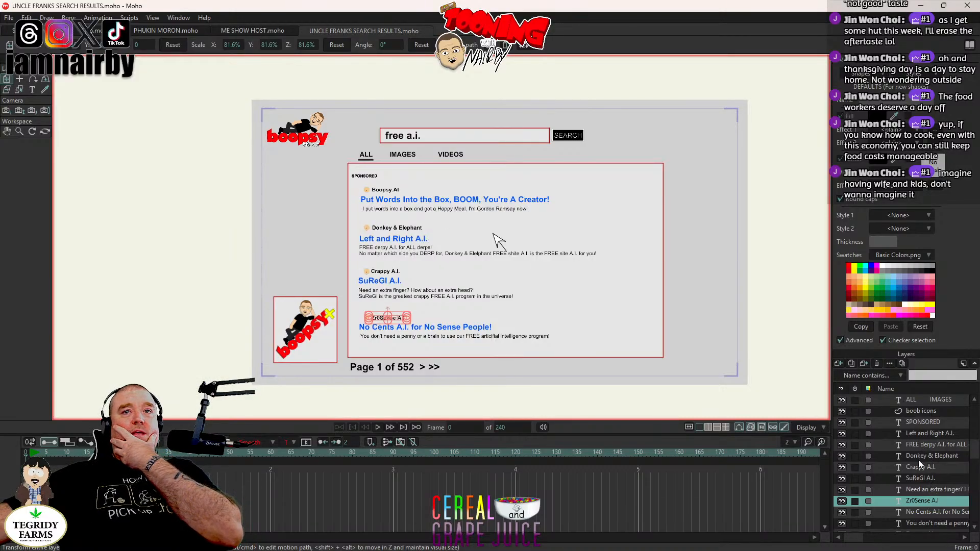
pyautogui.scroll(1, 915, 450)
pyautogui.scroll(1, 912, 438)
pyautogui.scroll(2, 911, 434)
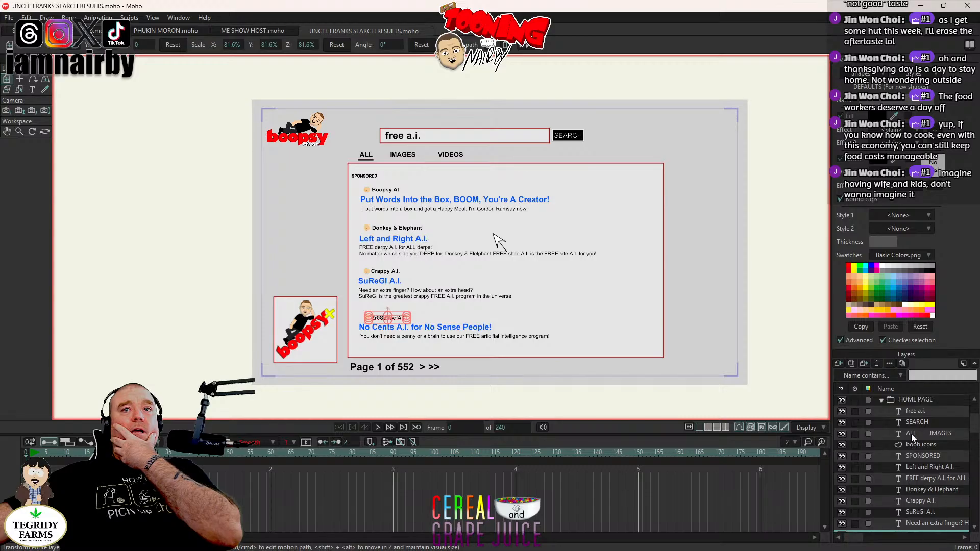
pyautogui.click(918, 423)
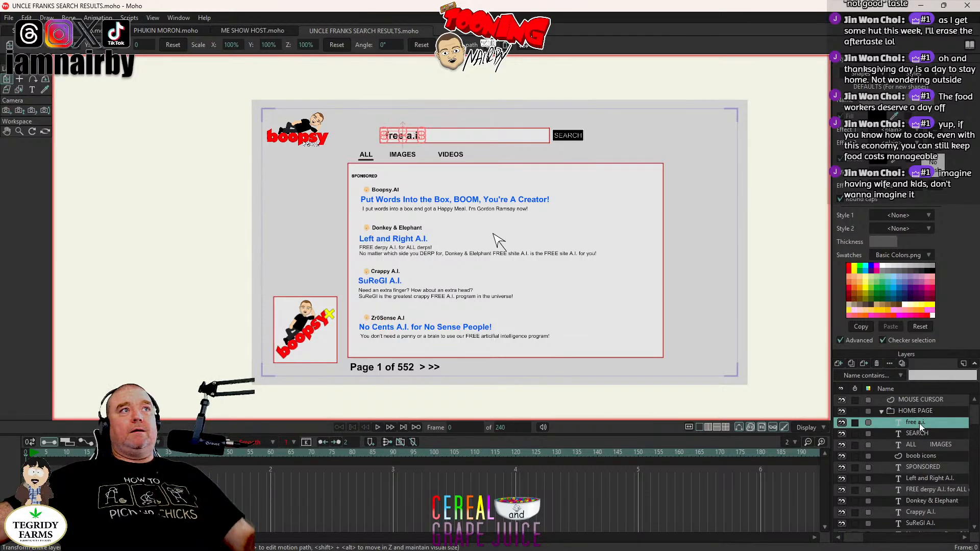
pyautogui.click(921, 468)
pyautogui.click(925, 457)
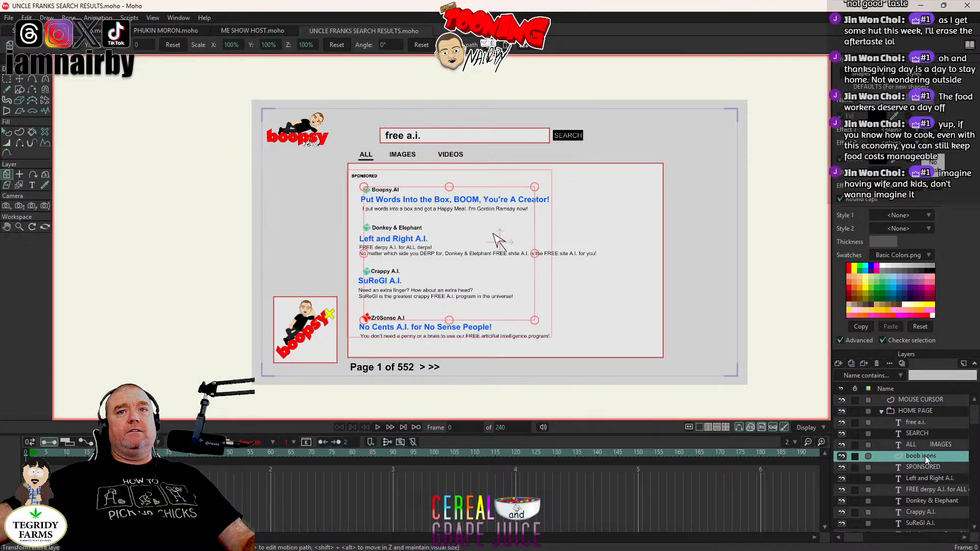
pyautogui.scroll(-5, 925, 458)
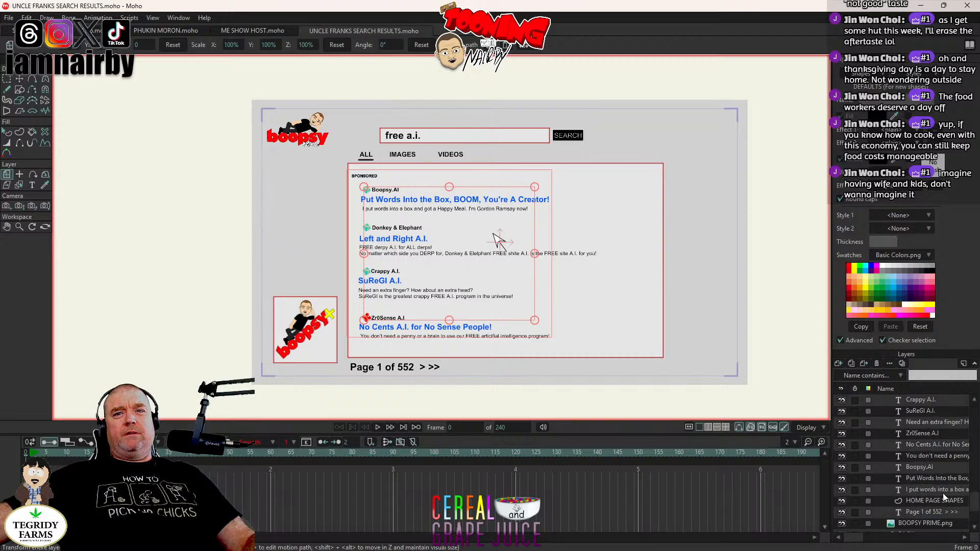
# Step: Group the boob icons layer and all the sponsored result text layers, and collapse the group in the layer list
pyautogui.keyDown('shift'); pyautogui.click(943, 493); pyautogui.keyUp('shift')
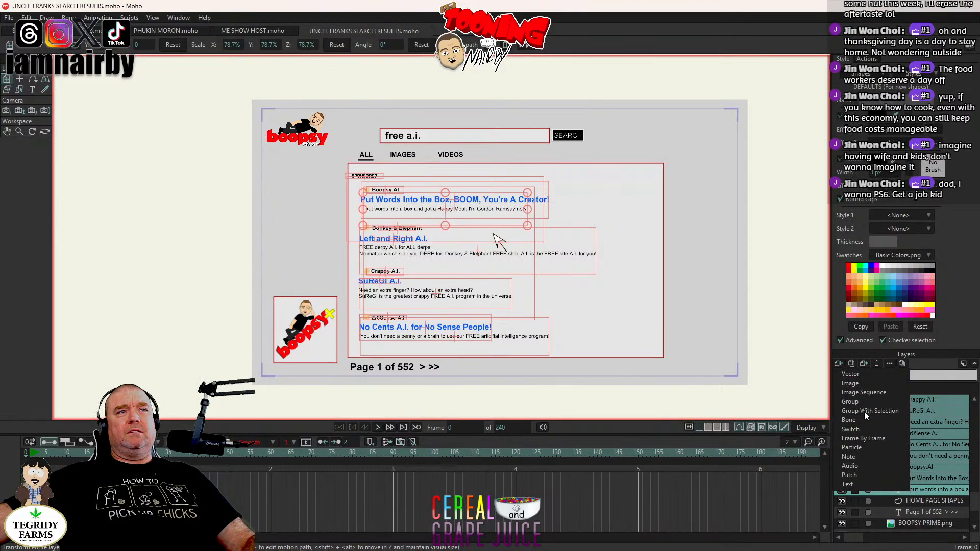
pyautogui.hotkey('ctrl', 'g')
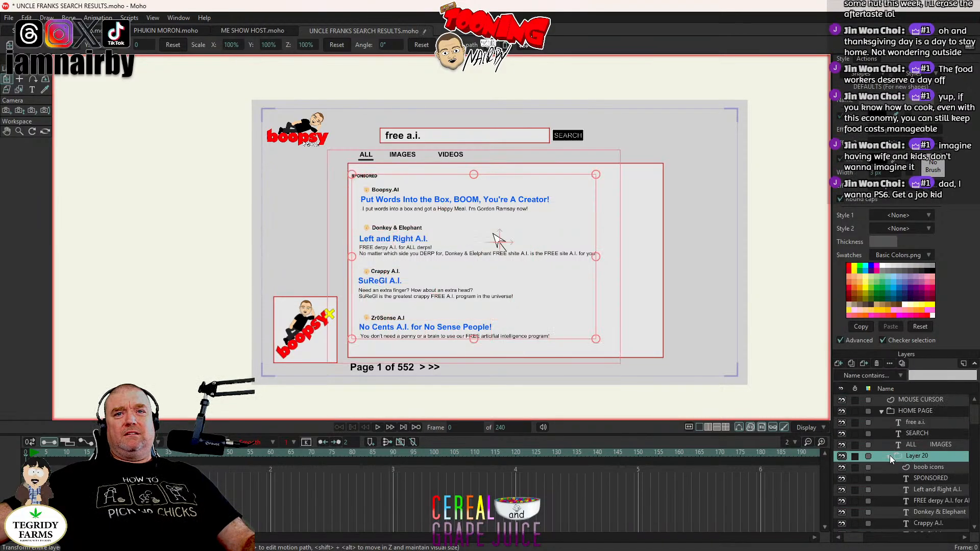
pyautogui.click(890, 456)
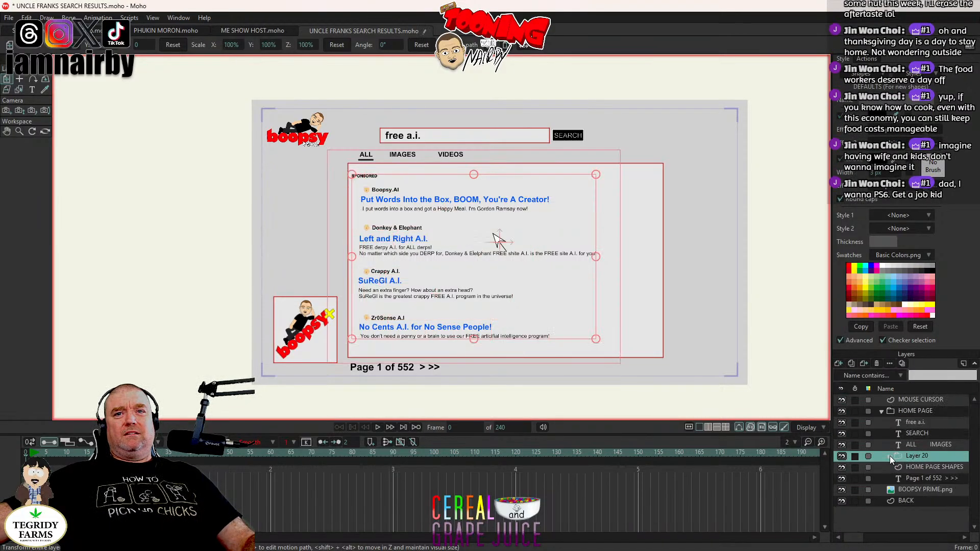
# Step: Rename the new group layer as SEARCH RESULTS, and save the document
pyautogui.click(922, 444)
pyautogui.doubleClick(922, 456)
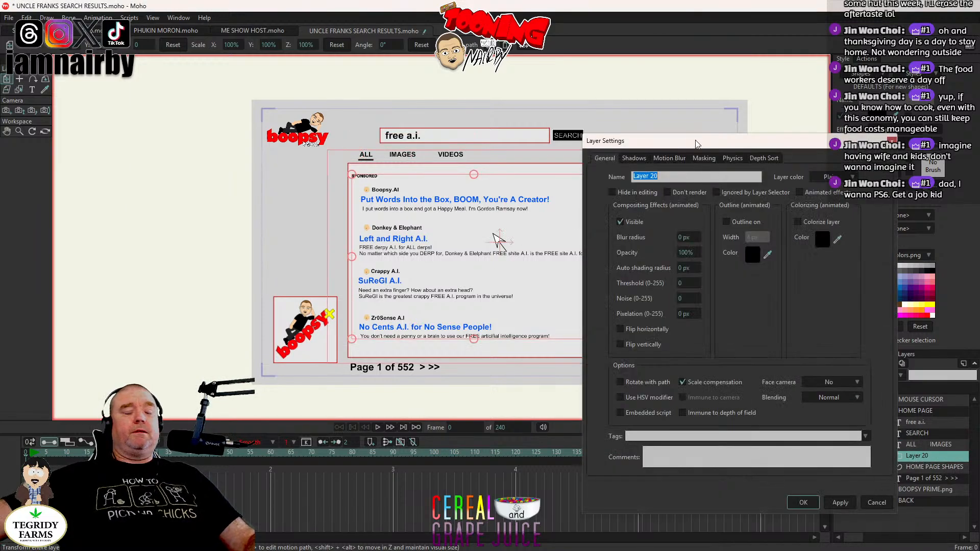
pyautogui.write('search results')
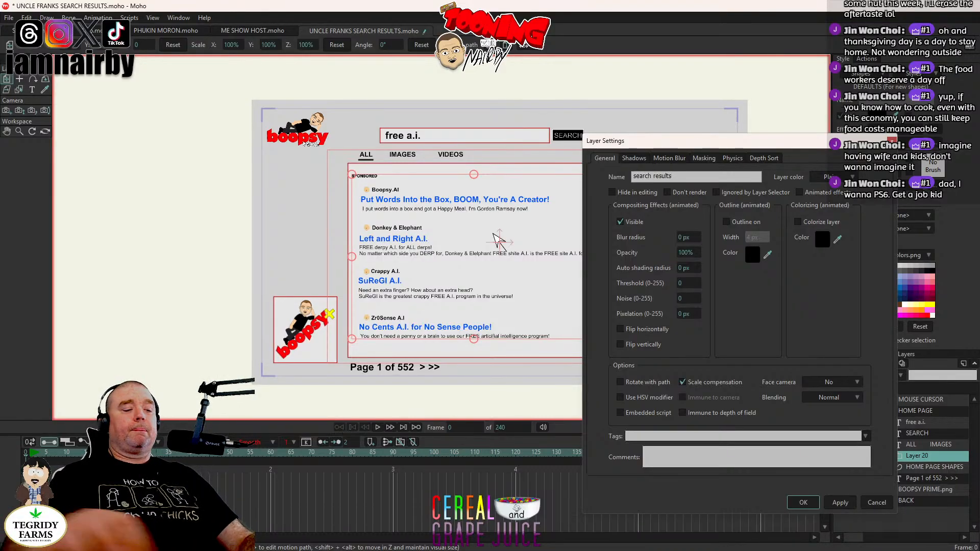
pyautogui.hotkey('ctrl', 'a')
pyautogui.write('SEAR')
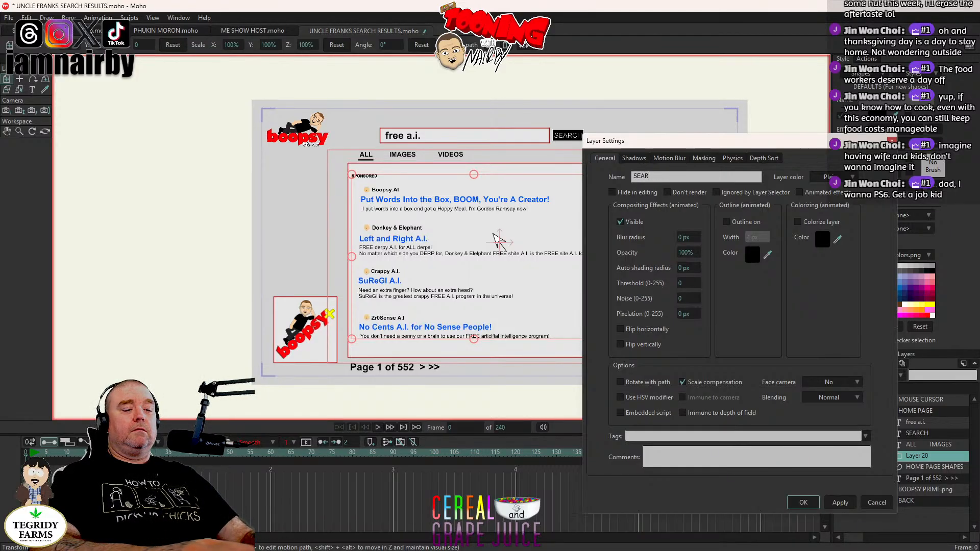
pyautogui.write('CH RESULTS')
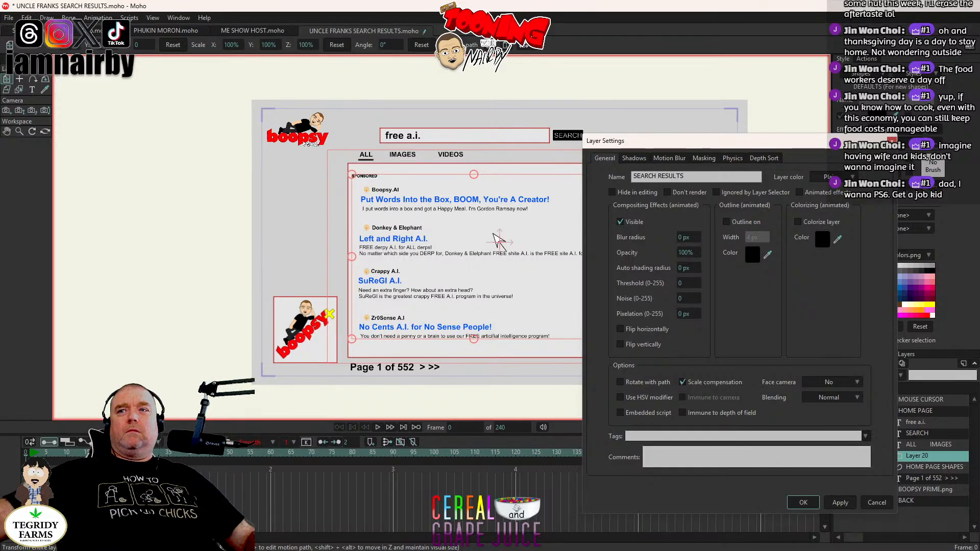
pyautogui.click(804, 503)
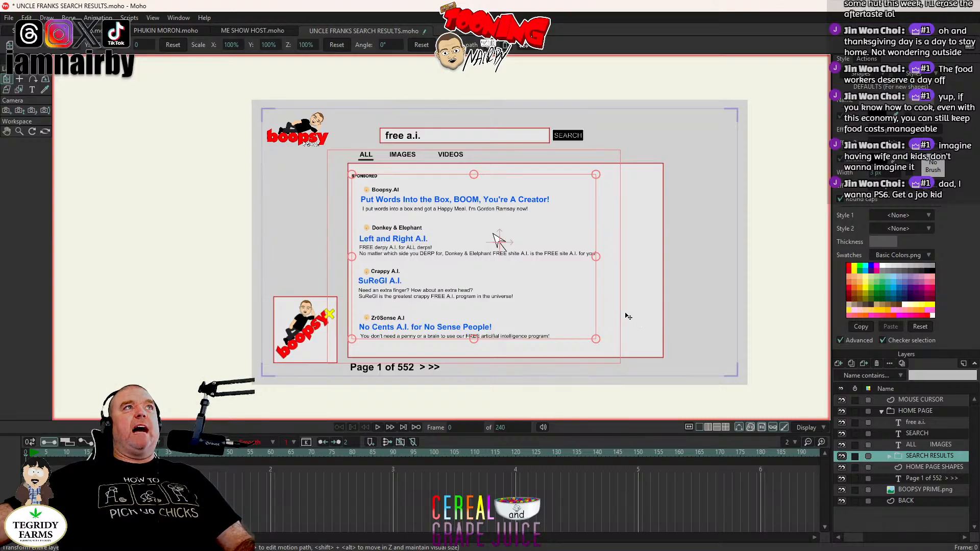
pyautogui.hotkey('ctrl', 's')
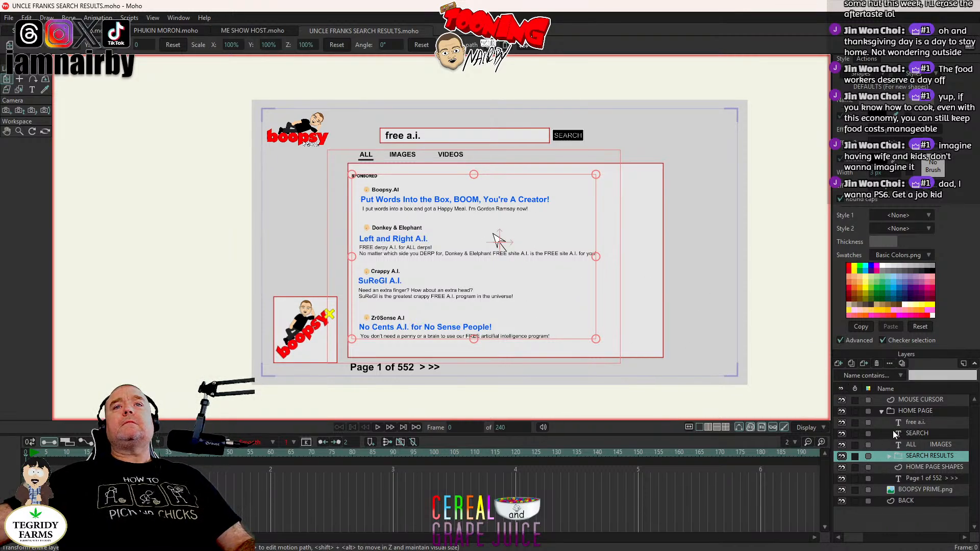
pyautogui.click(880, 412)
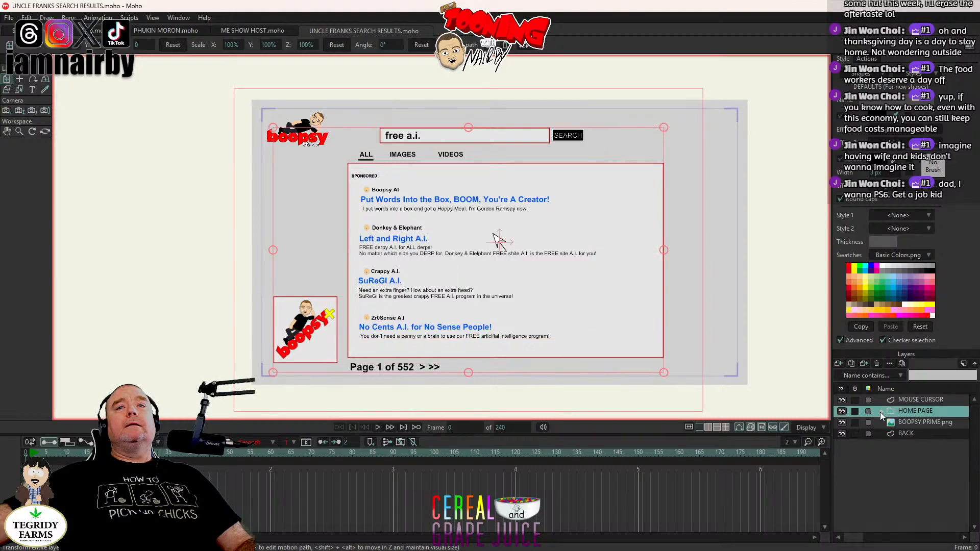
pyautogui.scroll(5, 439, 232)
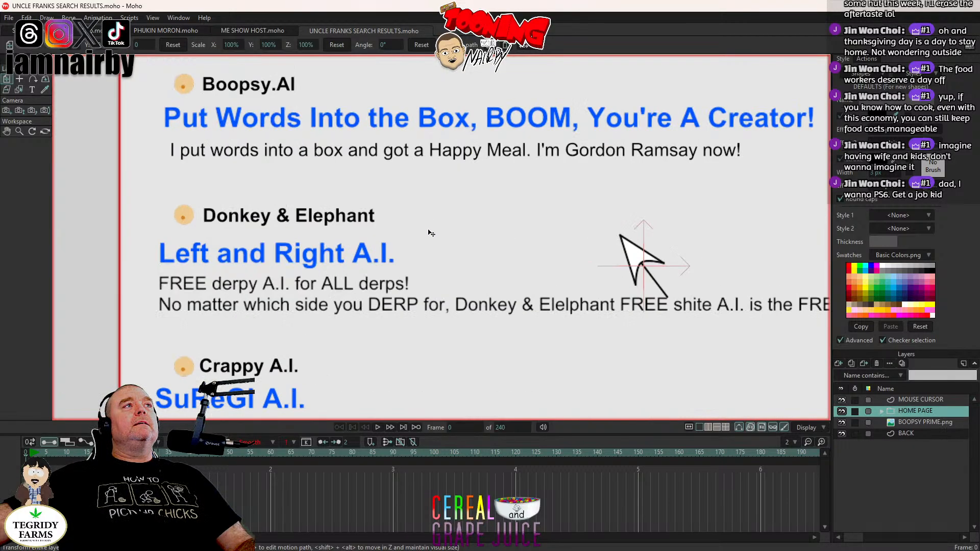
pyautogui.moveTo(437, 234); pyautogui.dragTo(423, 296)
pyautogui.scroll(-2, 423, 296)
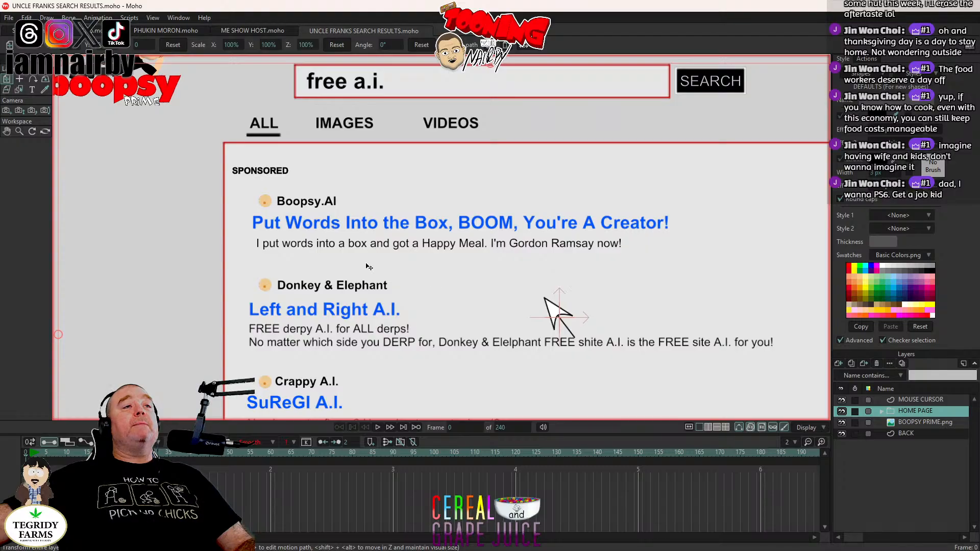
pyautogui.scroll(-2, 603, 293)
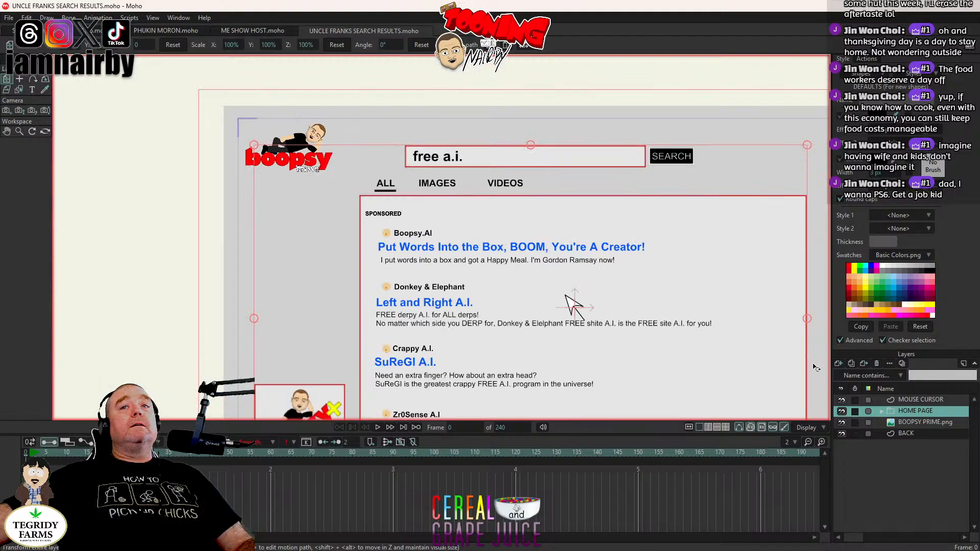
# Step: Duplicate the ALL tab's underline in the HOME PAGE SHAPES layer and place the copy between the Boopsy.AI and Donkey & Elephant results
pyautogui.click(882, 411)
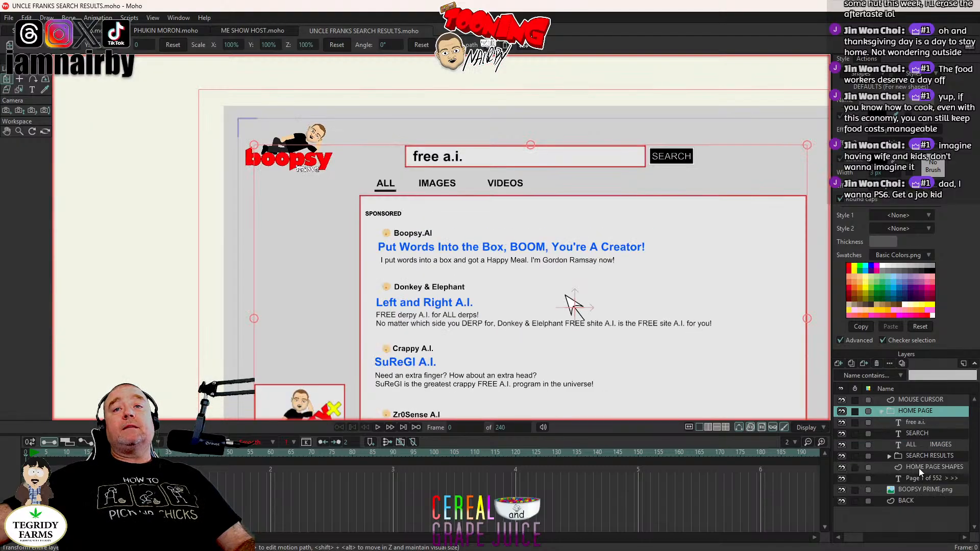
pyautogui.click(919, 467)
pyautogui.click(20, 79)
pyautogui.moveTo(372, 175); pyautogui.dragTo(402, 199)
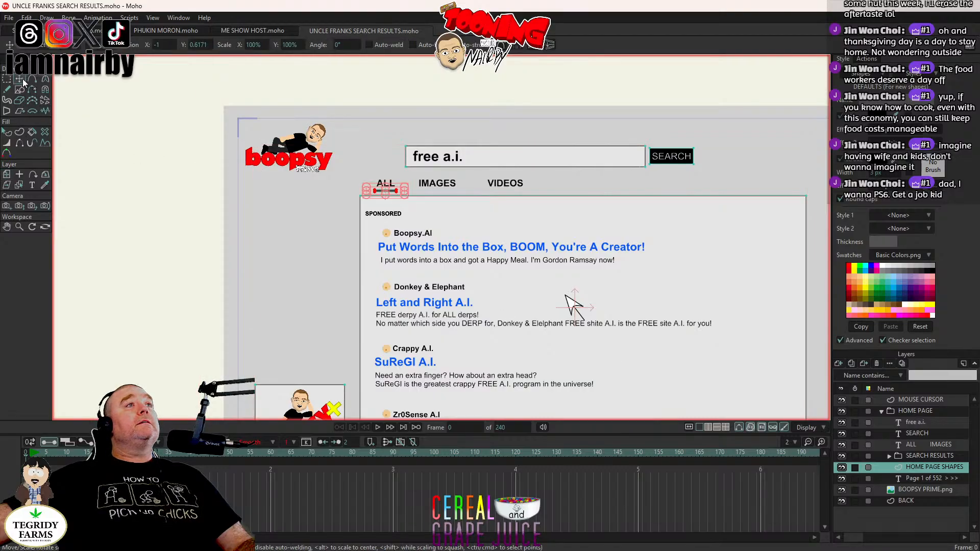
pyautogui.scroll(3, 327, 151)
pyautogui.click(437, 221)
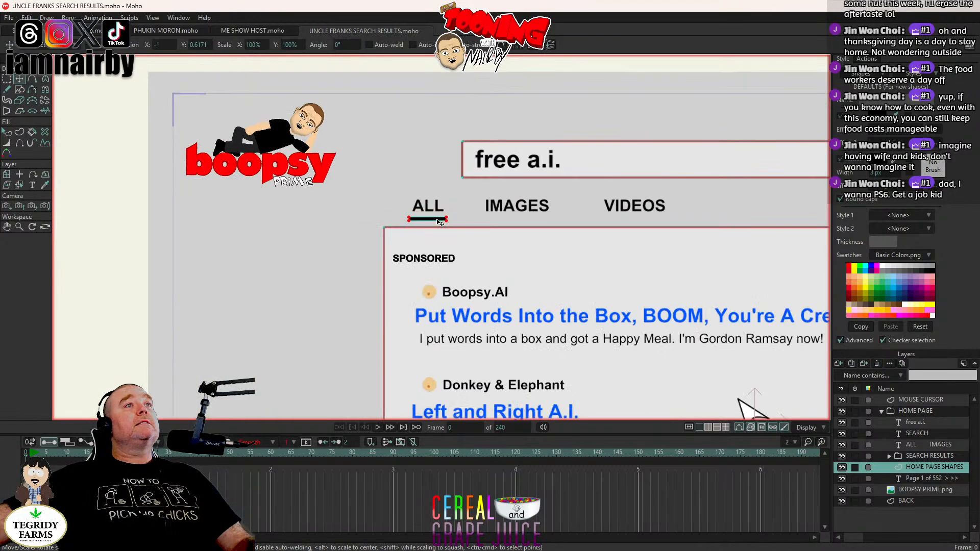
pyautogui.scroll(-3, 255, 243)
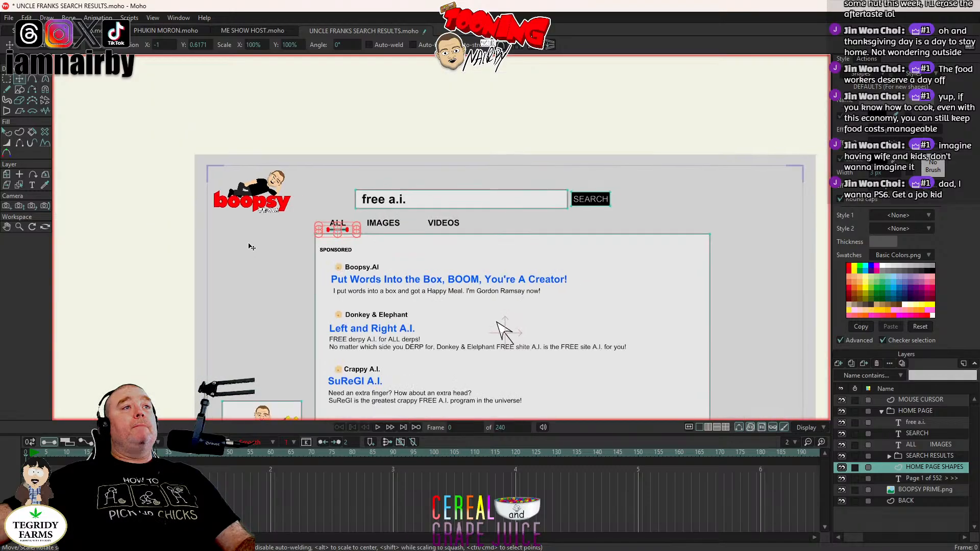
pyautogui.moveTo(245, 244); pyautogui.dragTo(248, 294)
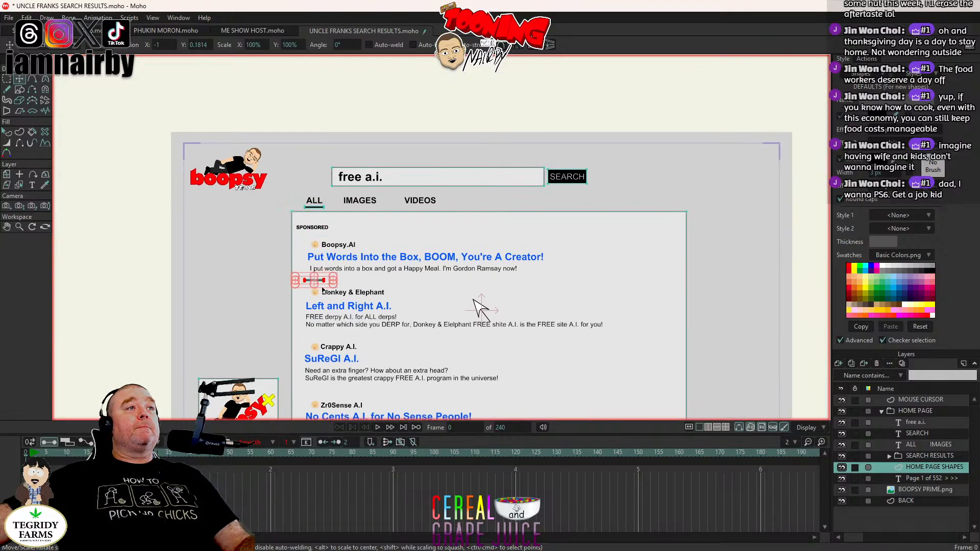
# Step: Stretch the copied line into a divider spanning most of the results box's width, and shift it slightly right
pyautogui.scroll(3, 337, 286)
pyautogui.scroll(4, 337, 286)
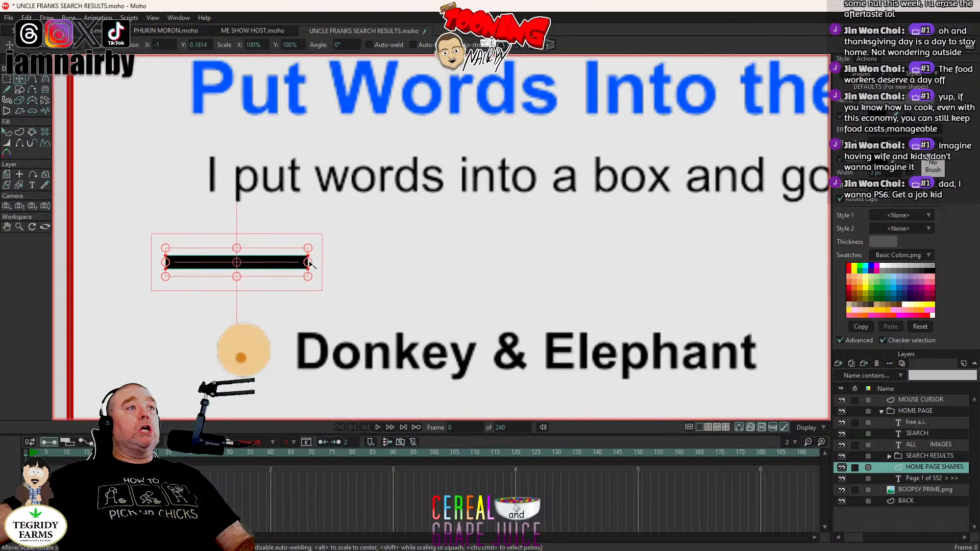
pyautogui.moveTo(321, 262); pyautogui.dragTo(801, 263)
pyautogui.scroll(-5, 672, 270)
pyautogui.scroll(2, 388, 322)
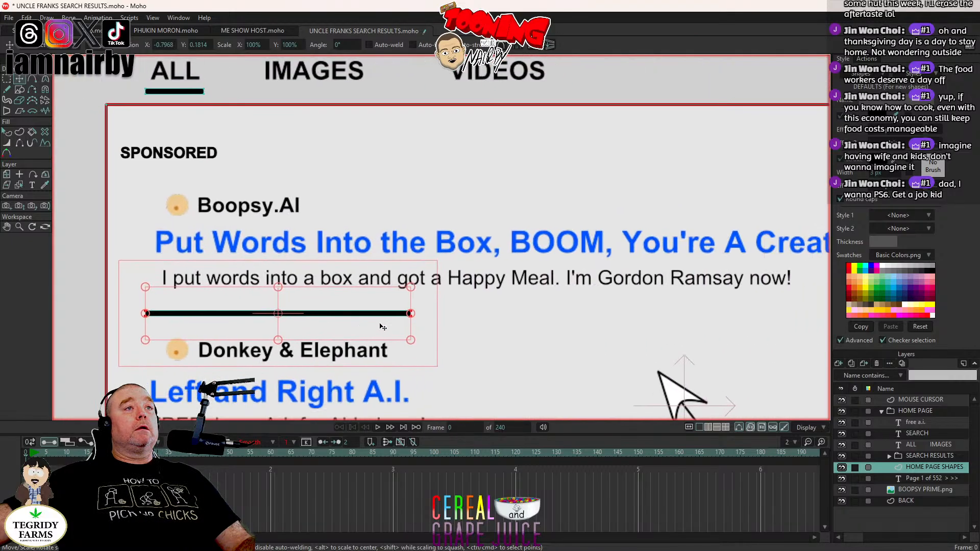
pyautogui.moveTo(414, 316); pyautogui.dragTo(728, 314)
pyautogui.scroll(-3, 728, 313)
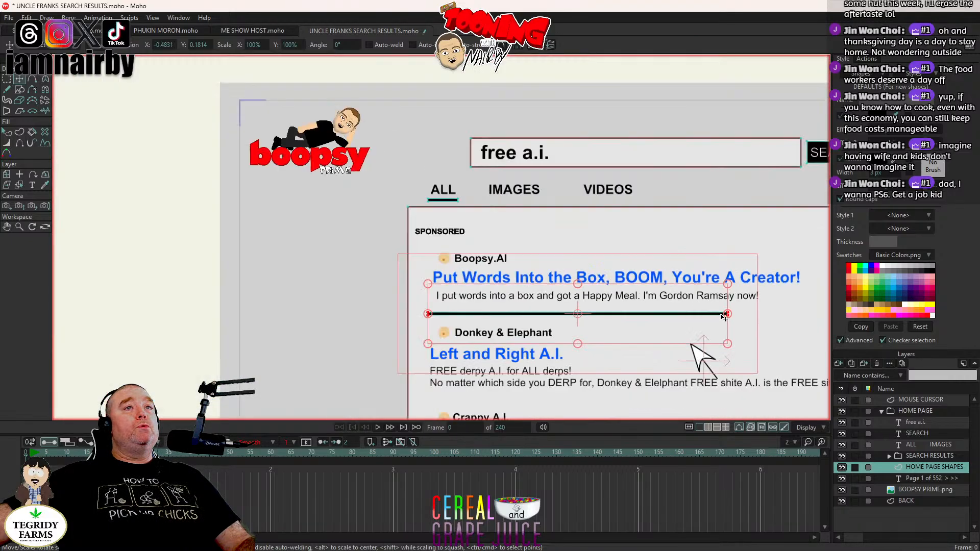
pyautogui.moveTo(568, 320); pyautogui.dragTo(718, 321)
pyautogui.moveTo(718, 321); pyautogui.dragTo(646, 297)
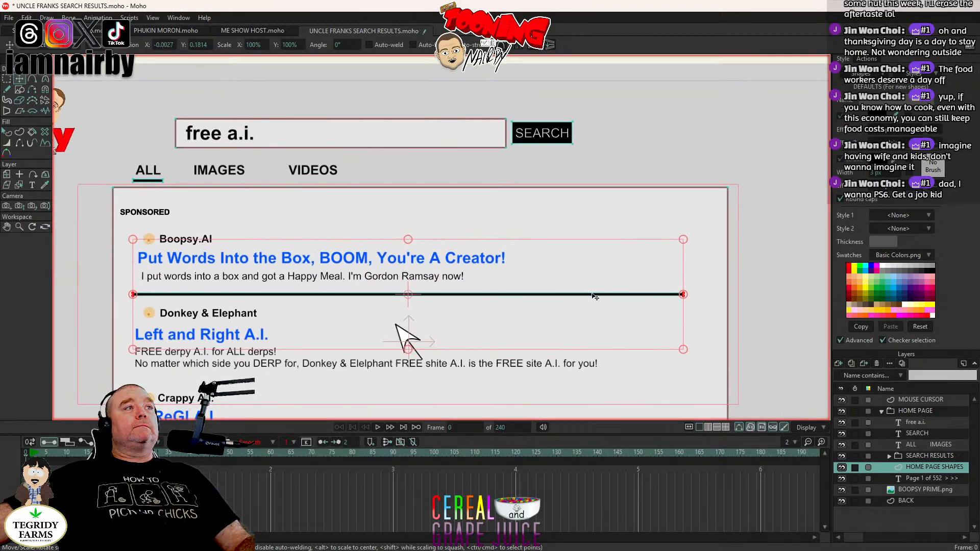
pyautogui.click(554, 290)
pyautogui.moveTo(554, 290); pyautogui.dragTo(564, 289)
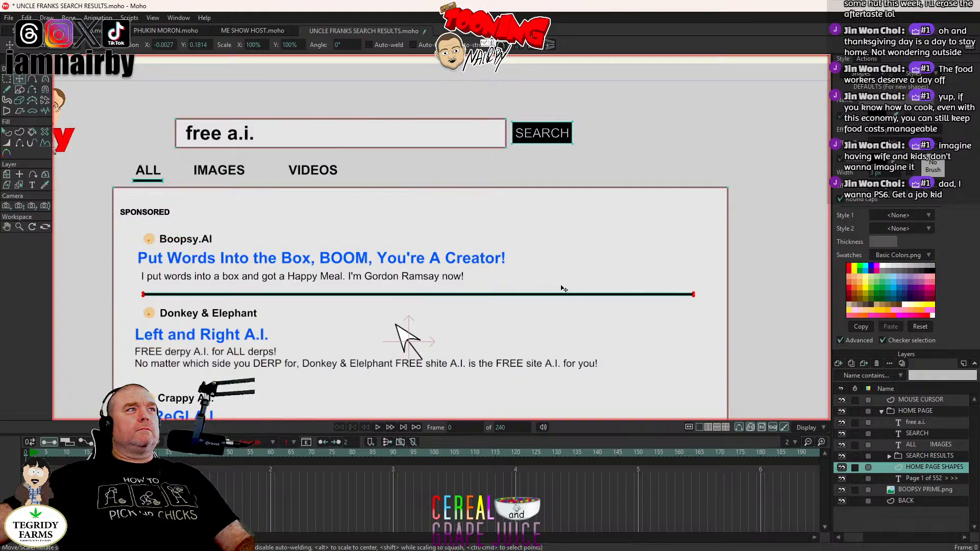
# Step: Flatten the divider below the Boopsy.AI result into a thin line and check its thickness in a rendered preview
pyautogui.click(420, 244)
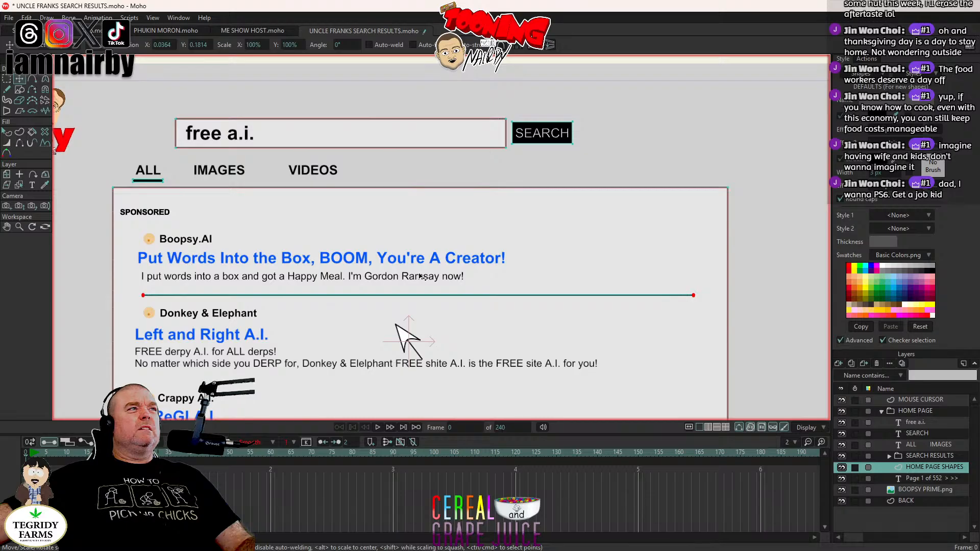
pyautogui.hotkey('ctrl', 'r')
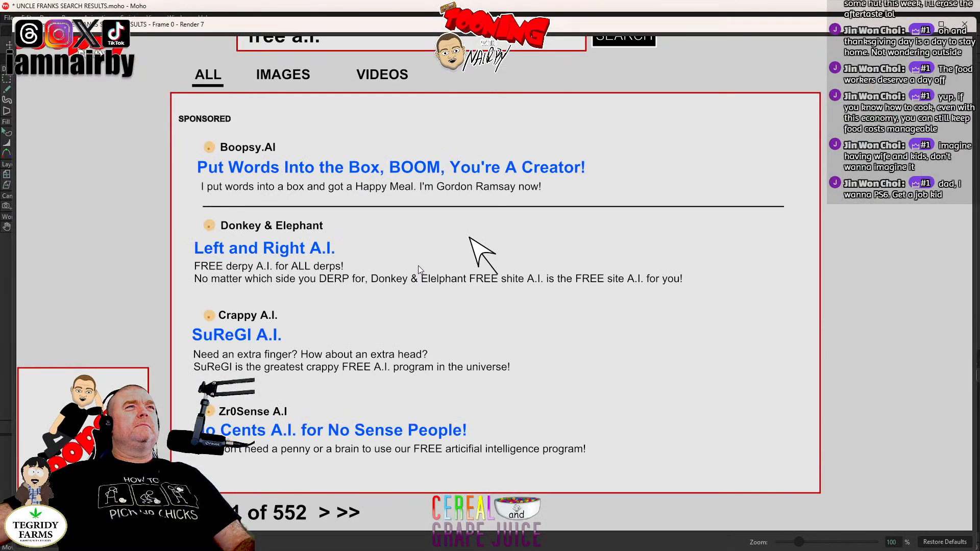
pyautogui.click(964, 24)
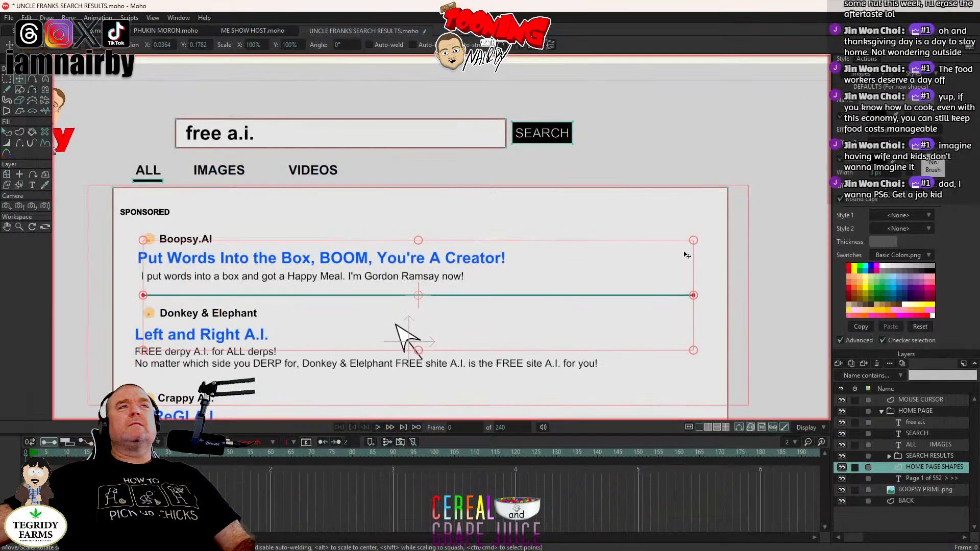
pyautogui.moveTo(420, 244); pyautogui.dragTo(420, 254)
pyautogui.hotkey('ctrl', 'r')
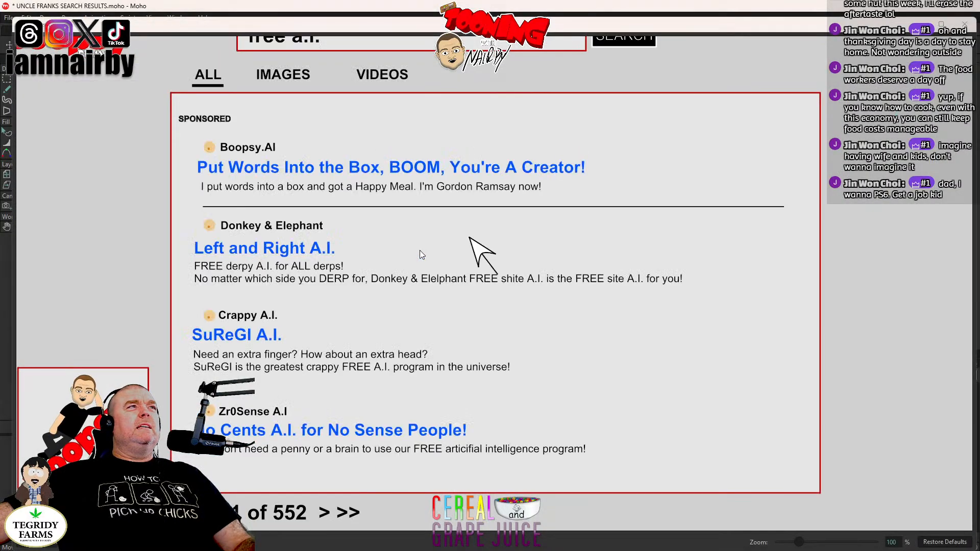
pyautogui.click(965, 24)
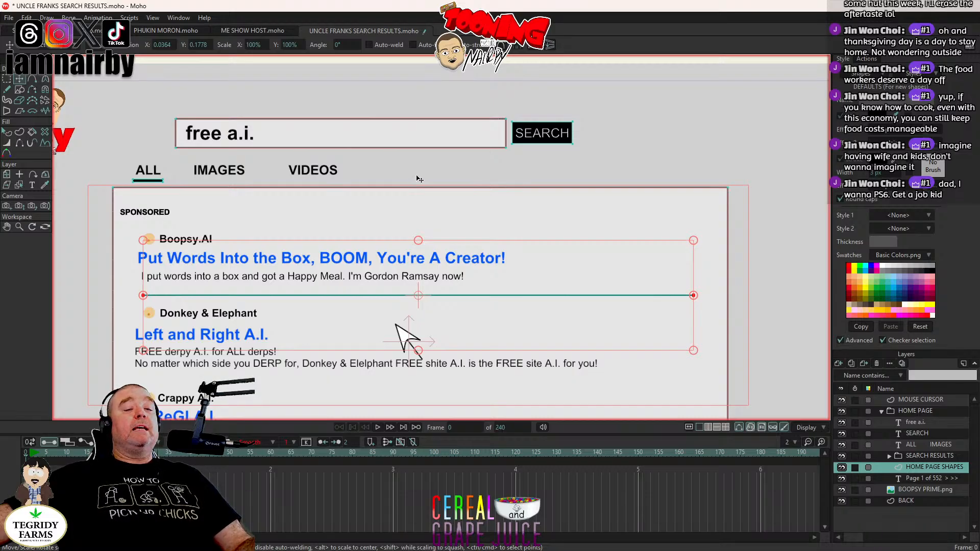
# Step: Shorten the divider slightly at both ends so it sits evenly inside the results box
pyautogui.moveTo(457, 249); pyautogui.dragTo(439, 202)
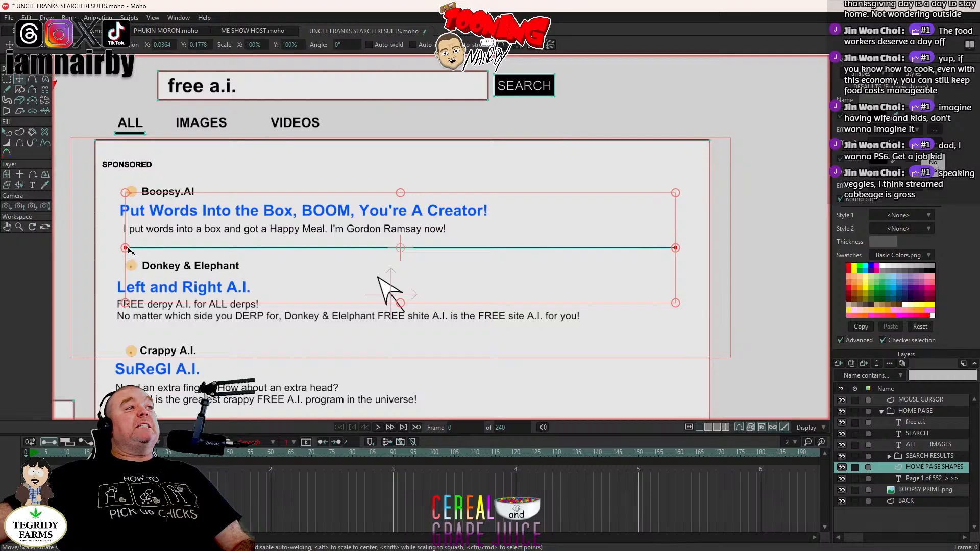
pyautogui.moveTo(126, 248); pyautogui.dragTo(136, 249)
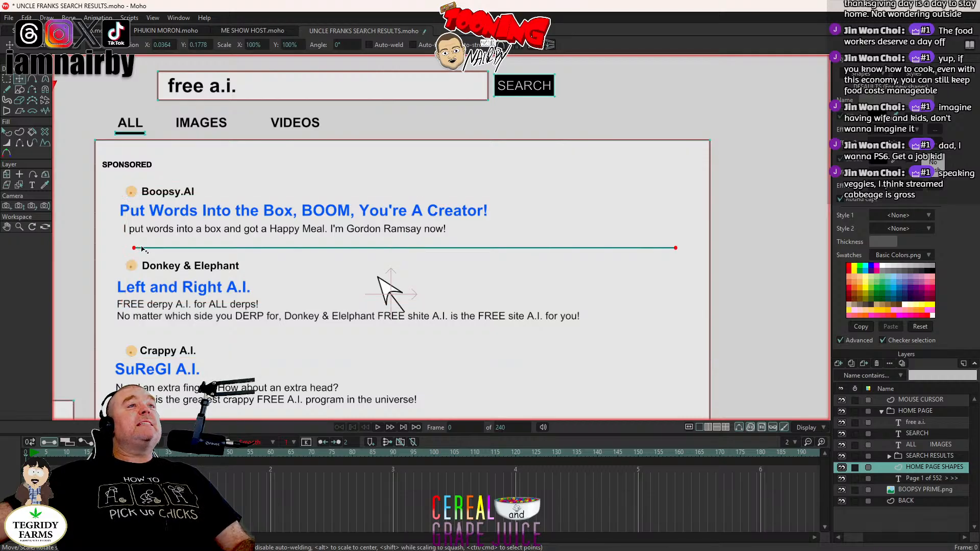
pyautogui.moveTo(678, 250); pyautogui.dragTo(669, 250)
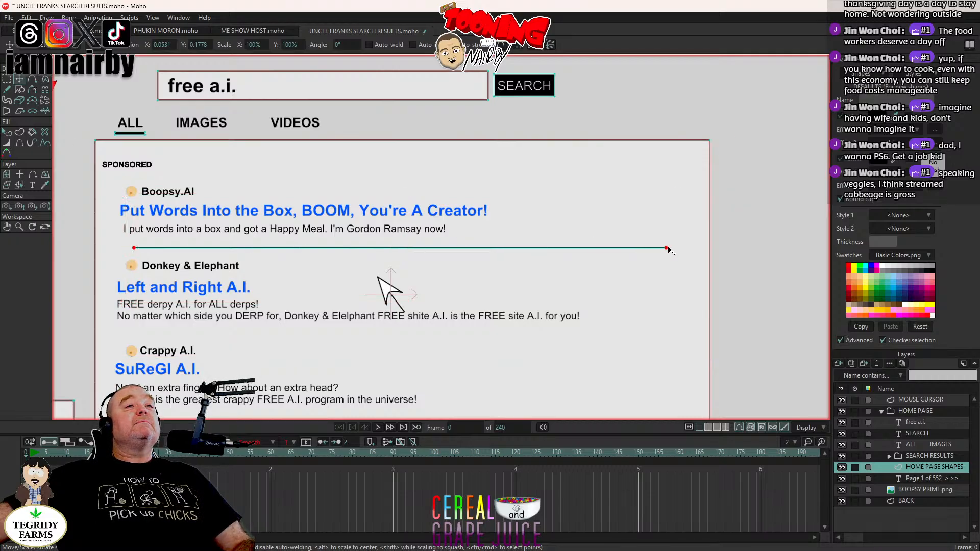
pyautogui.hotkey('ctrl', 'a')
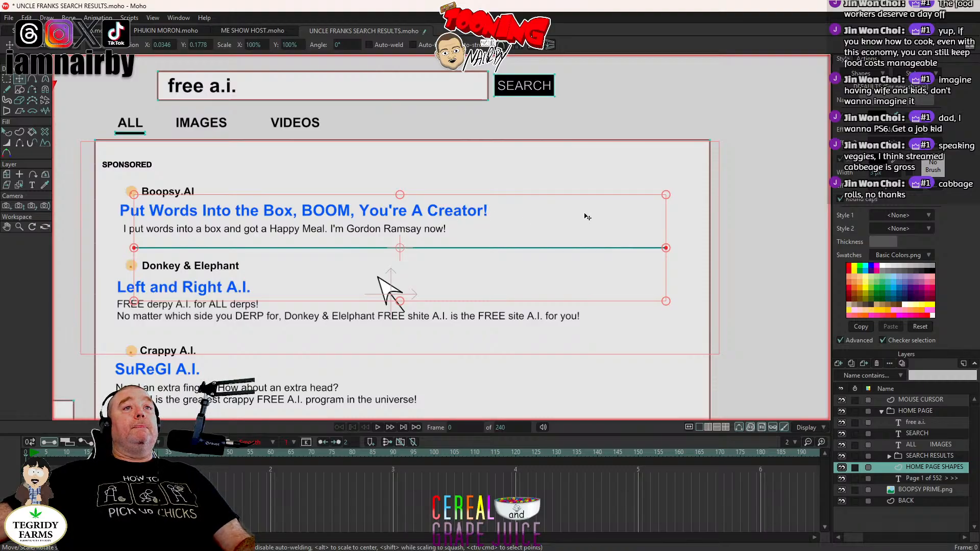
pyautogui.click(667, 248)
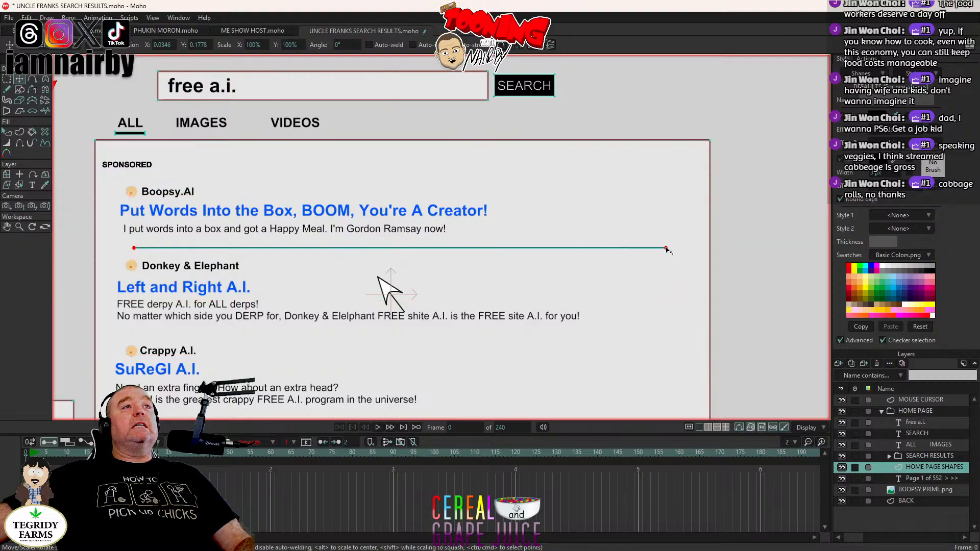
pyautogui.doubleClick(666, 249)
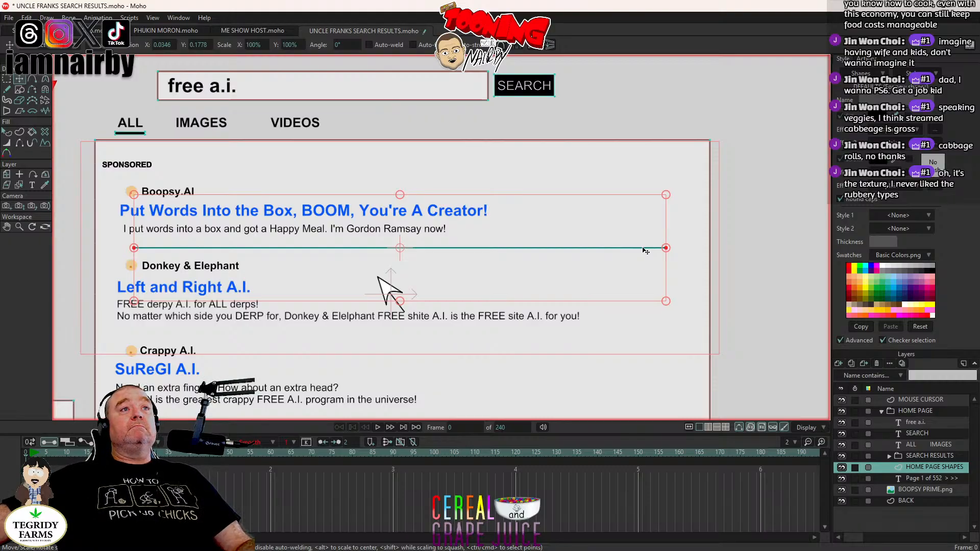
pyautogui.scroll(-4, 567, 222)
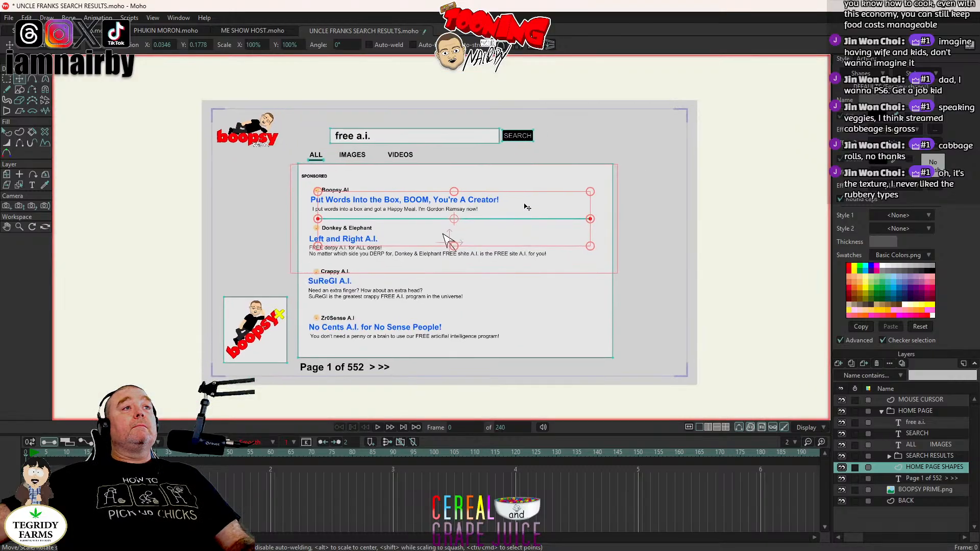
# Step: Duplicate the divider line and place the copy between the Donkey & Elephant and Crappy A.I. results
pyautogui.scroll(2, 446, 211)
pyautogui.moveTo(457, 204); pyautogui.dragTo(488, 183)
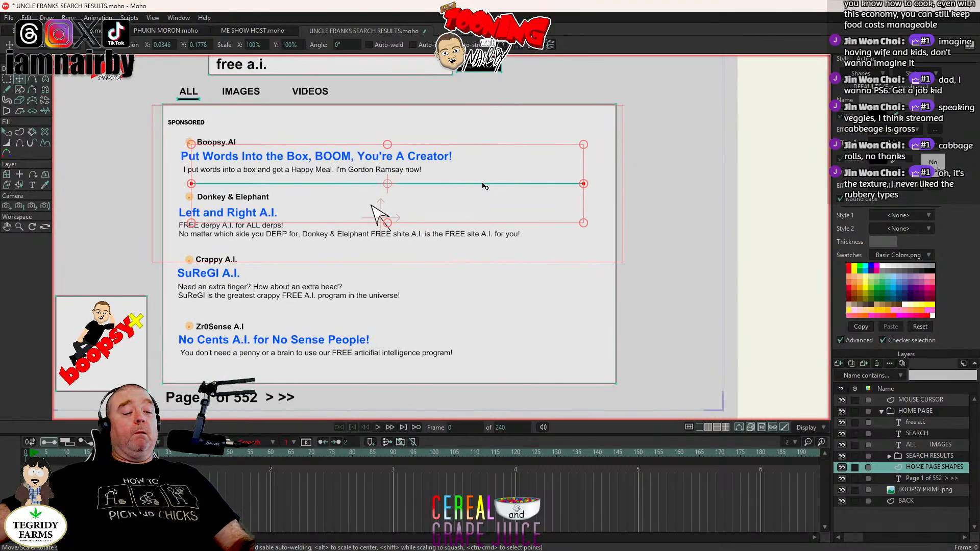
pyautogui.moveTo(697, 217); pyautogui.dragTo(679, 279)
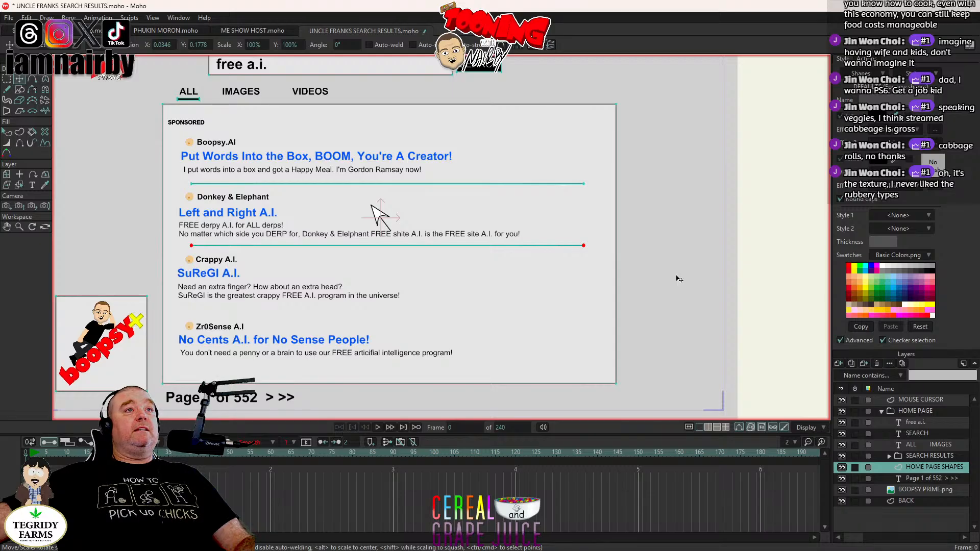
pyautogui.moveTo(679, 279); pyautogui.dragTo(678, 278)
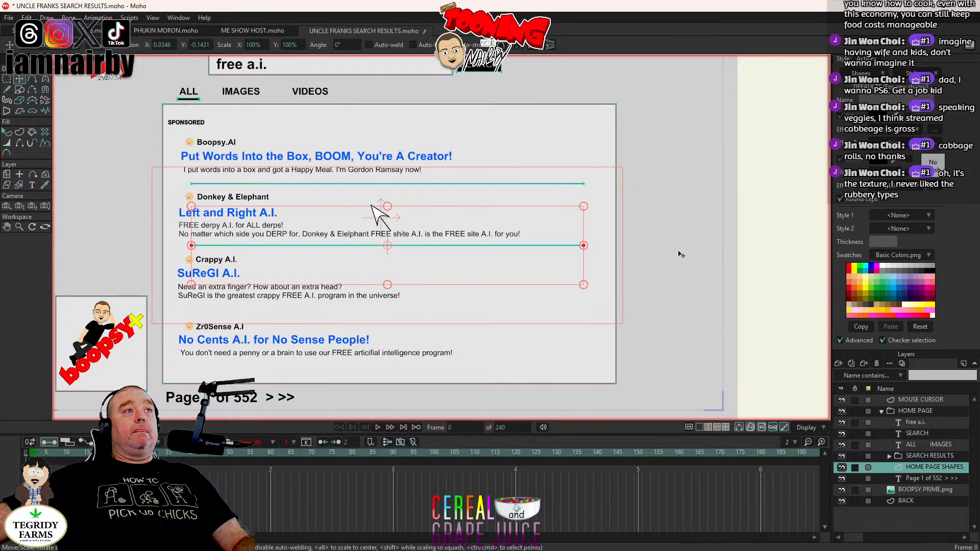
# Step: Add another divider copy between the Crappy A.I. and Zr0Sense A.I results, and delete the extra copy placed below the last result
pyautogui.moveTo(678, 256); pyautogui.dragTo(672, 319)
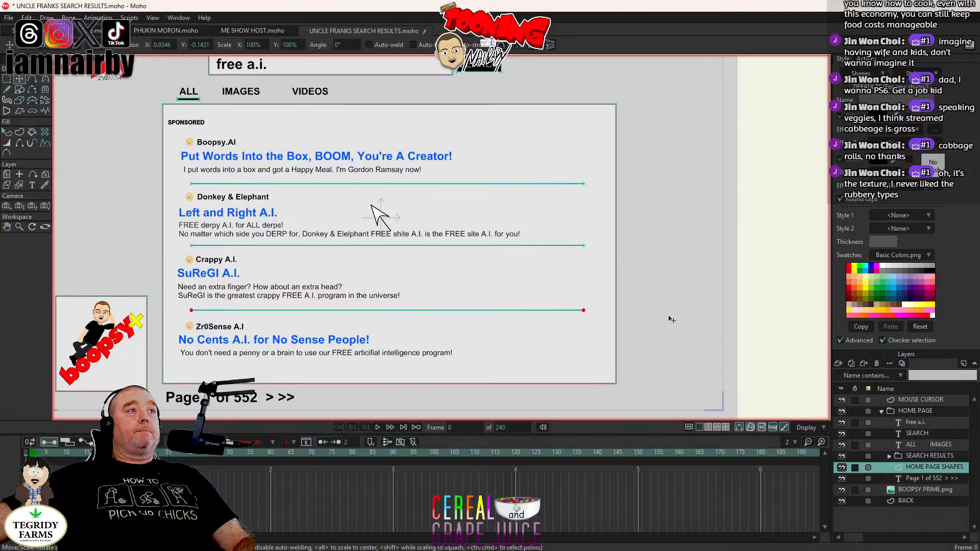
pyautogui.moveTo(672, 320); pyautogui.dragTo(670, 317)
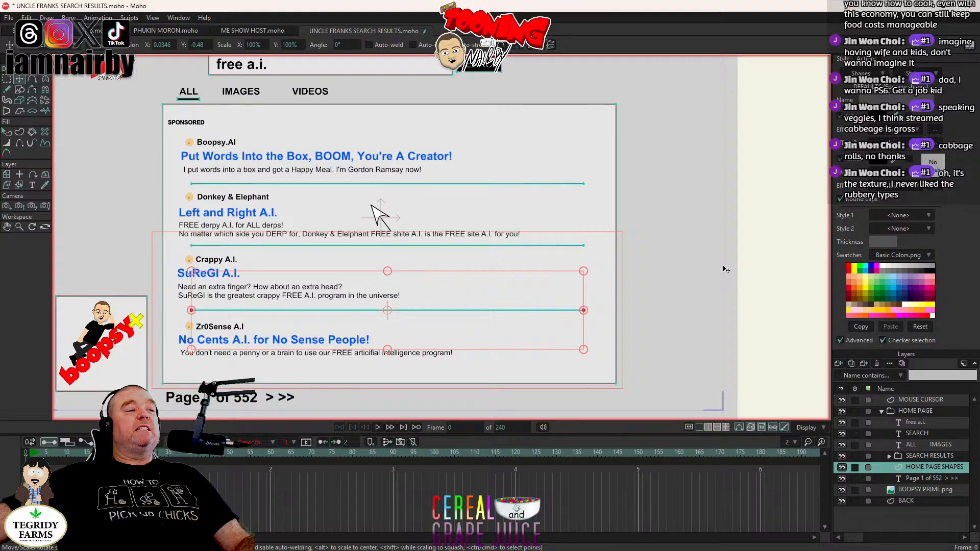
pyautogui.moveTo(726, 269); pyautogui.dragTo(710, 328)
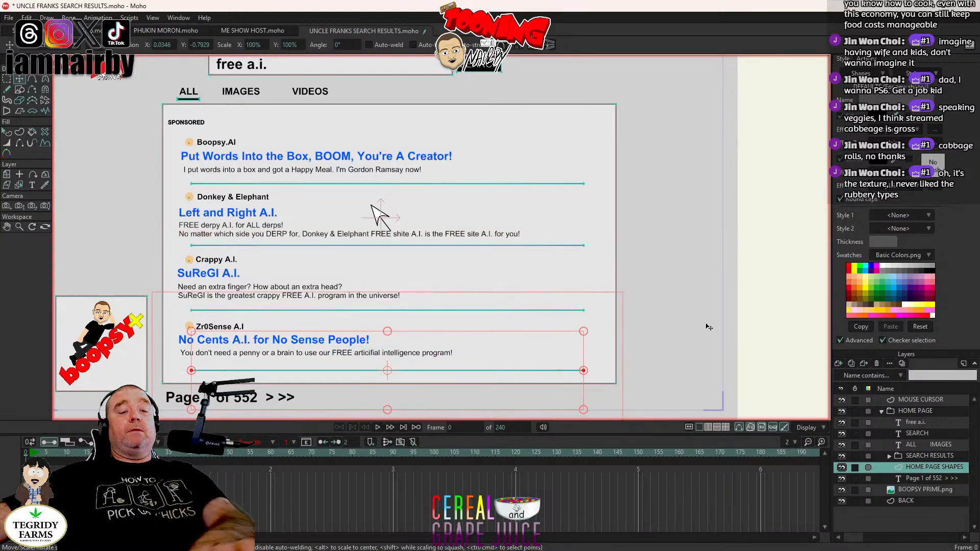
pyautogui.press('Delete')
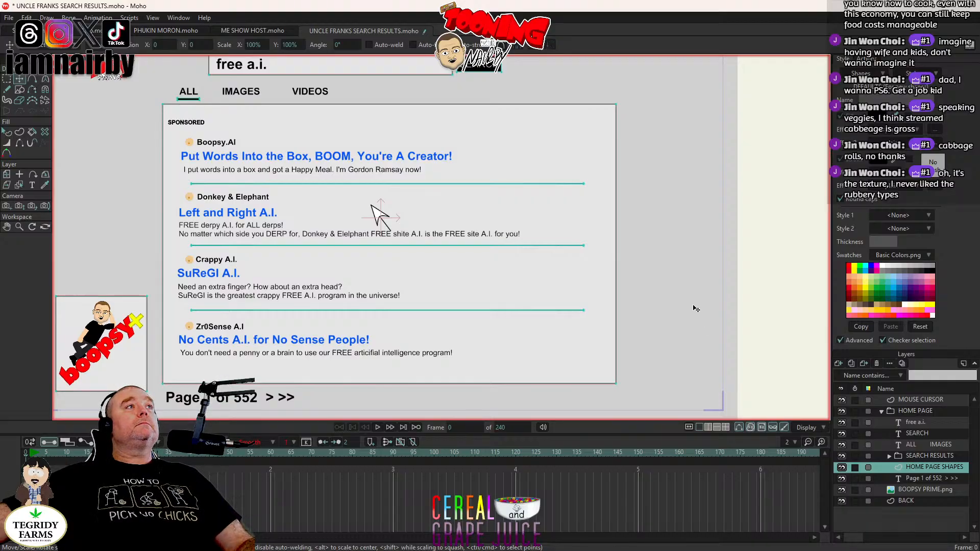
# Step: Check the three dividers in a rendered preview and on the artboard, and save the file
pyautogui.hotkey('ctrl', 'r')
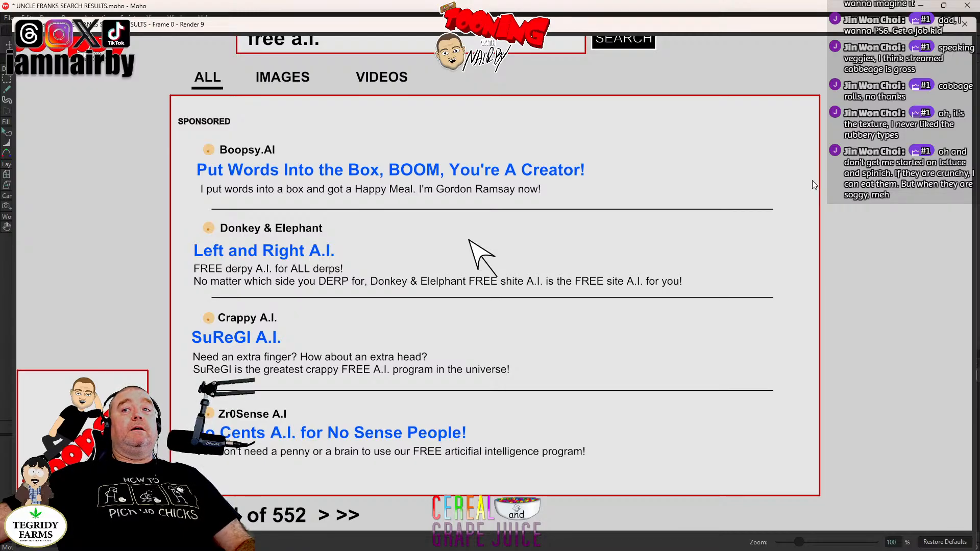
pyautogui.click(965, 24)
pyautogui.scroll(5, 444, 212)
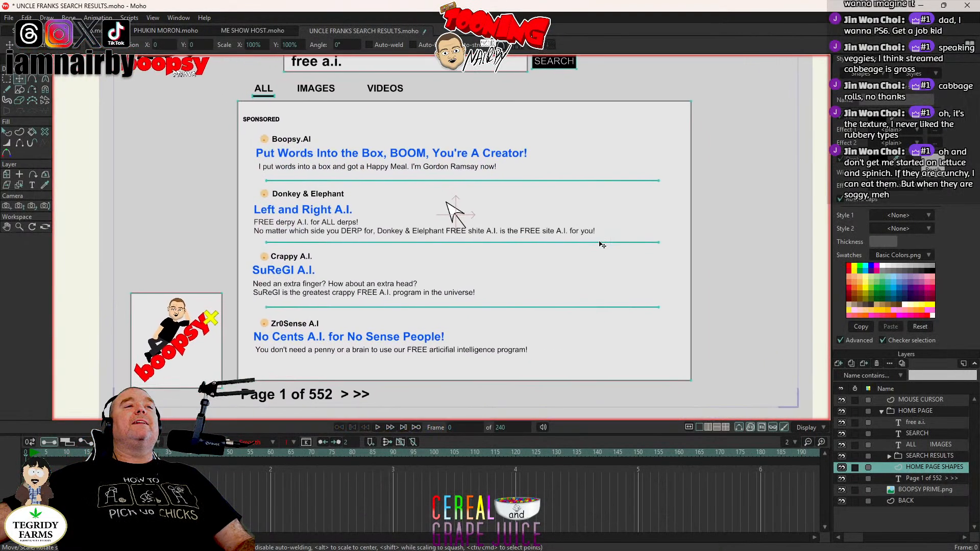
pyautogui.scroll(-4, 624, 219)
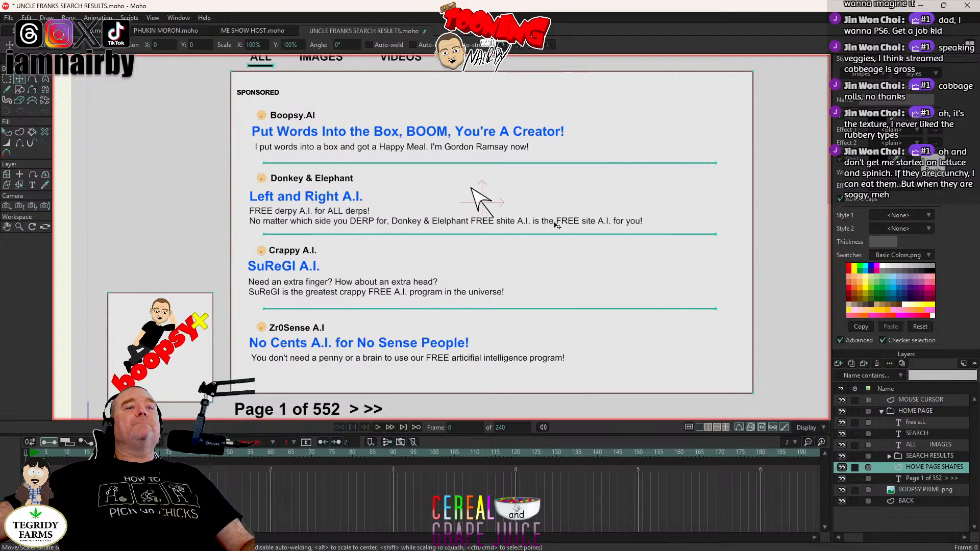
pyautogui.scroll(-3, 638, 236)
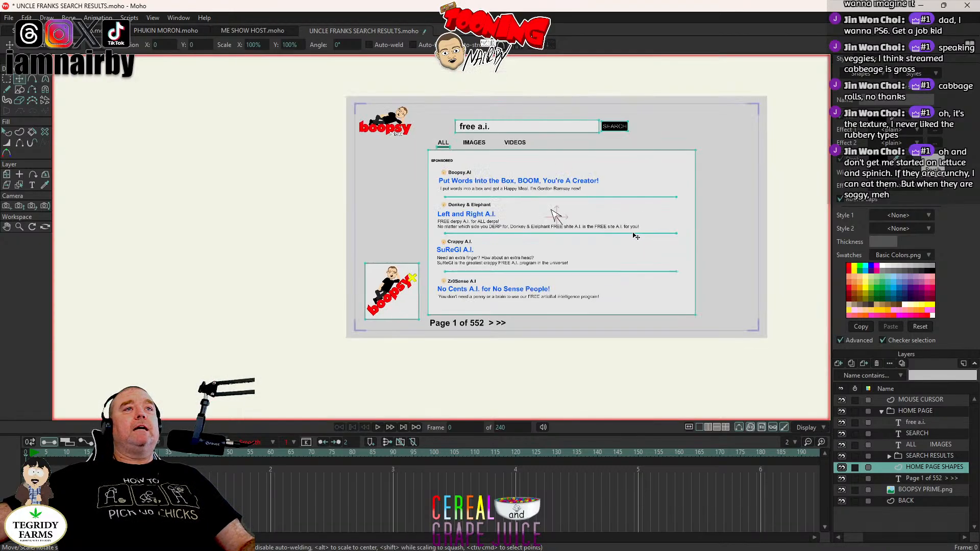
pyautogui.scroll(3, 495, 204)
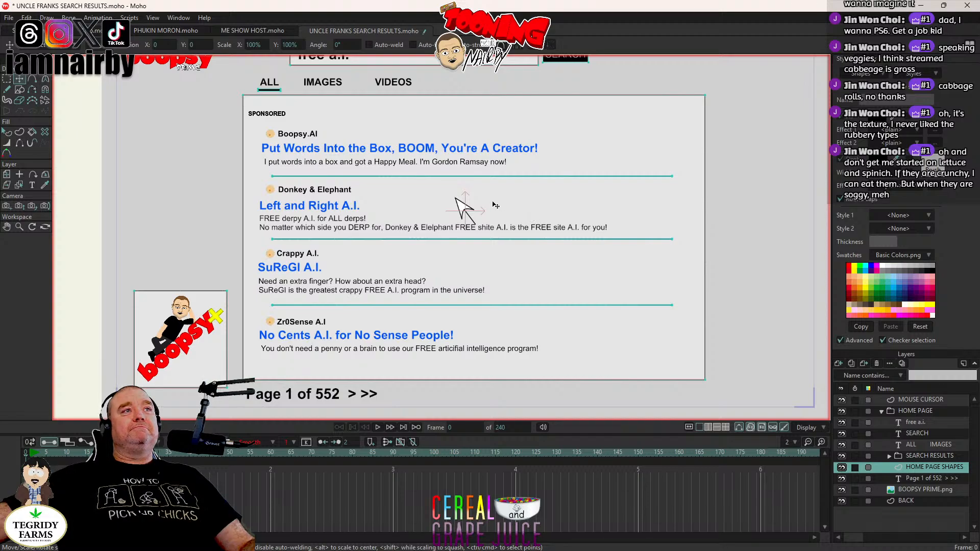
pyautogui.moveTo(496, 204); pyautogui.dragTo(442, 211)
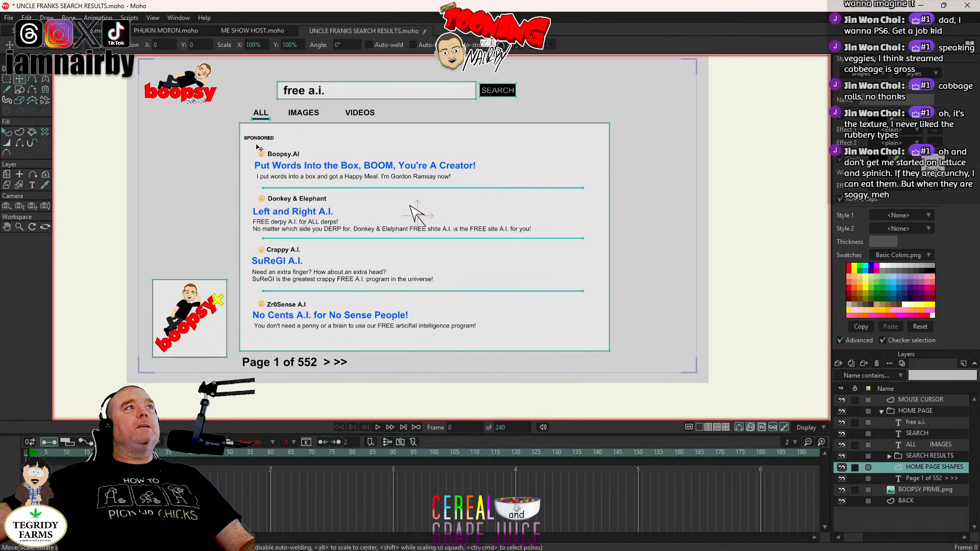
pyautogui.hotkey('ctrl', 's')
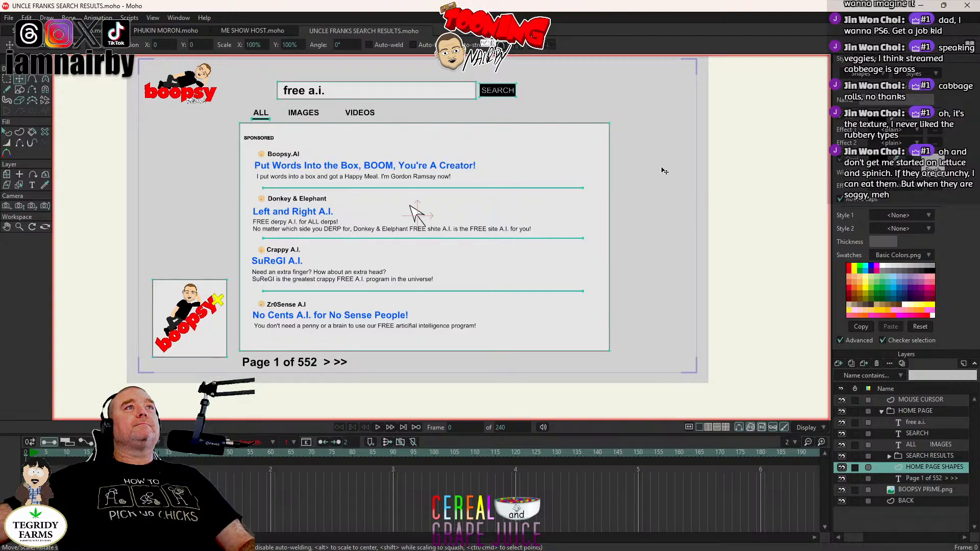
# Step: Render the search results page again and examine it at 100% zoom
pyautogui.moveTo(661, 168); pyautogui.dragTo(636, 204)
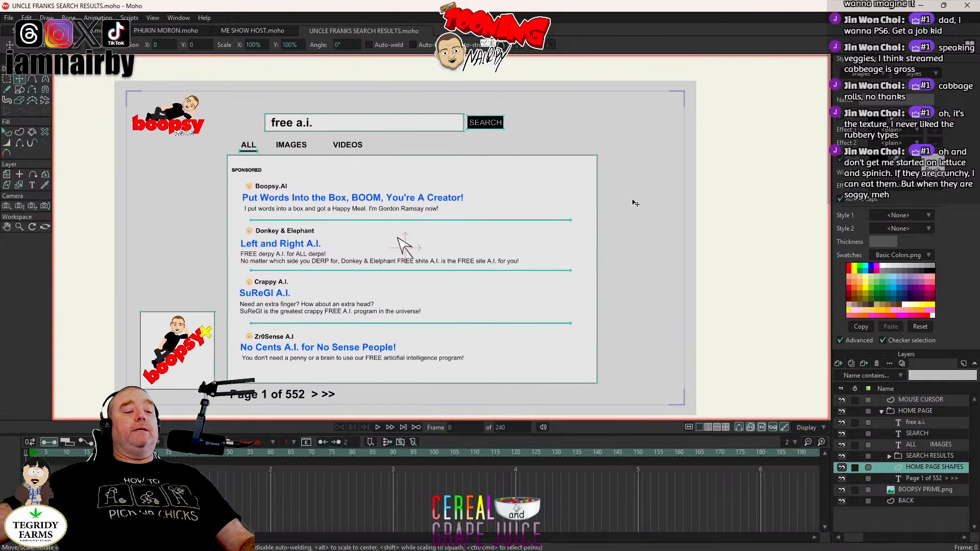
pyautogui.hotkey('ctrl', 'r')
pyautogui.hotkey('ctrl', 'r')
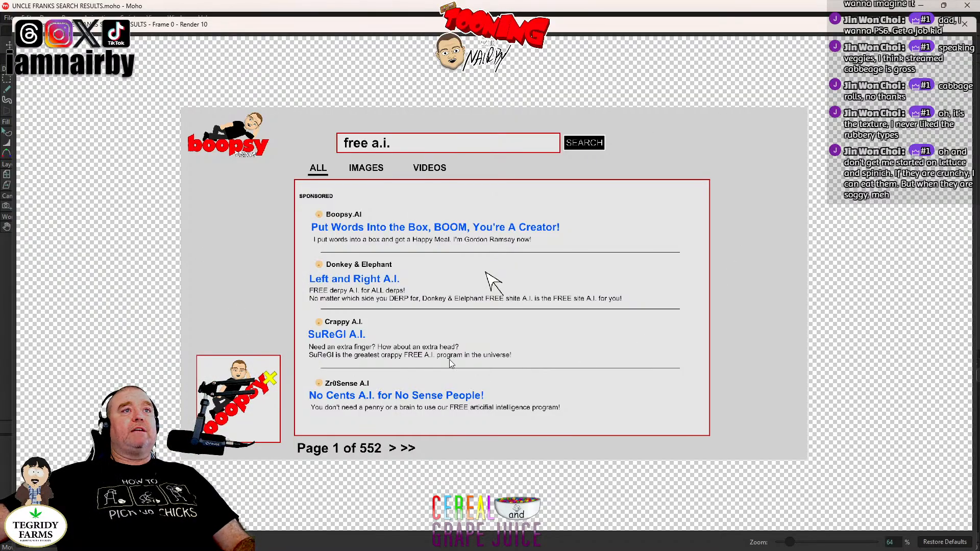
pyautogui.click(944, 542)
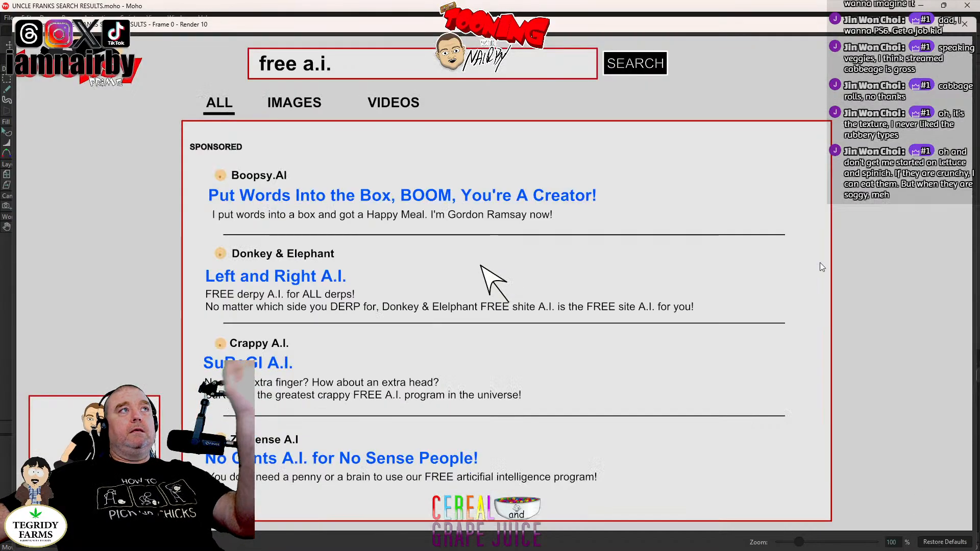
pyautogui.click(964, 24)
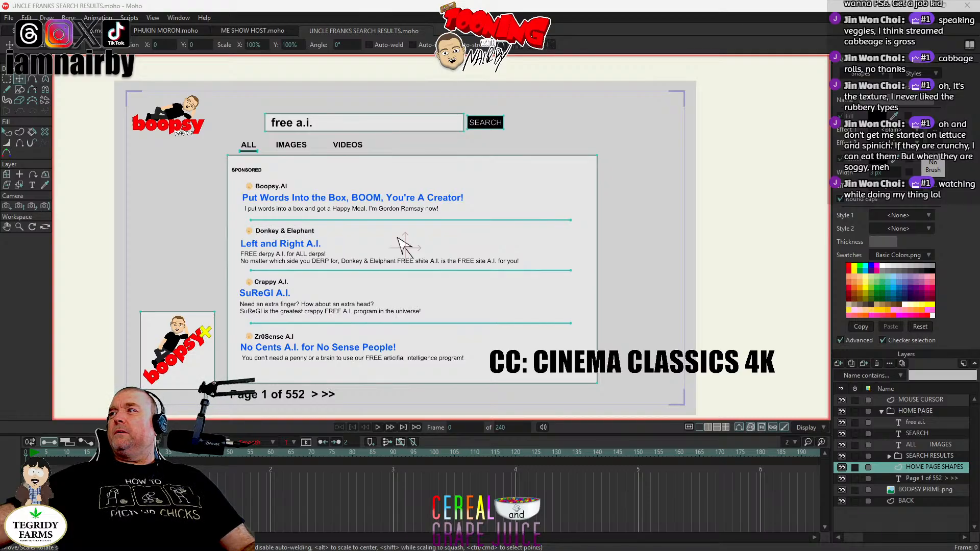
pyautogui.hotkey('alt', 'Tab')
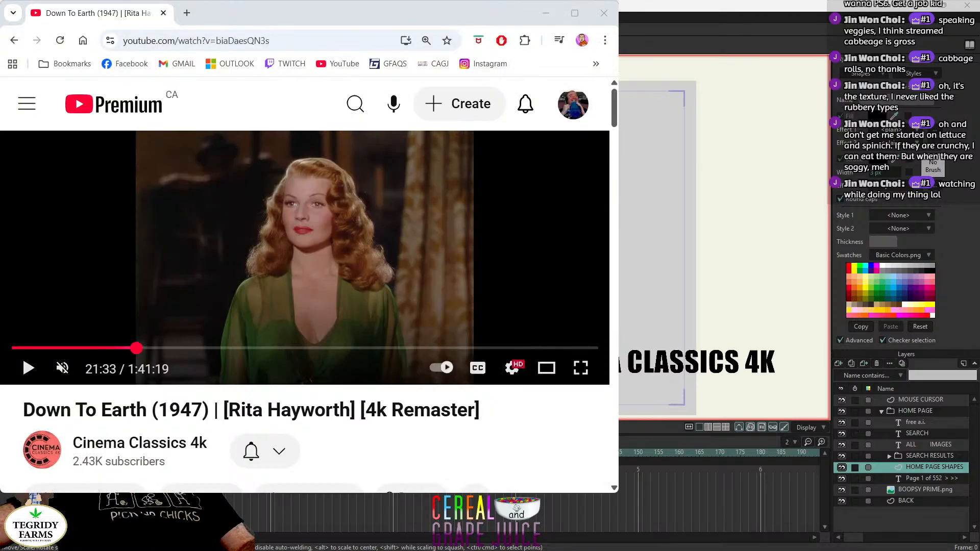
pyautogui.moveTo(310, 494); pyautogui.dragTo(309, 384)
pyautogui.moveTo(310, 1); pyautogui.dragTo(310, 131)
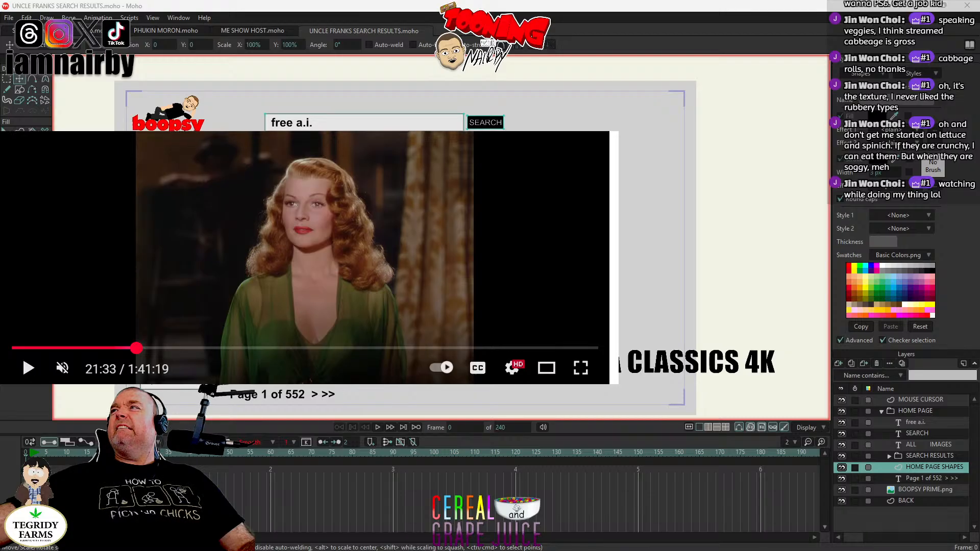
pyautogui.moveTo(619, 255); pyautogui.dragTo(477, 256)
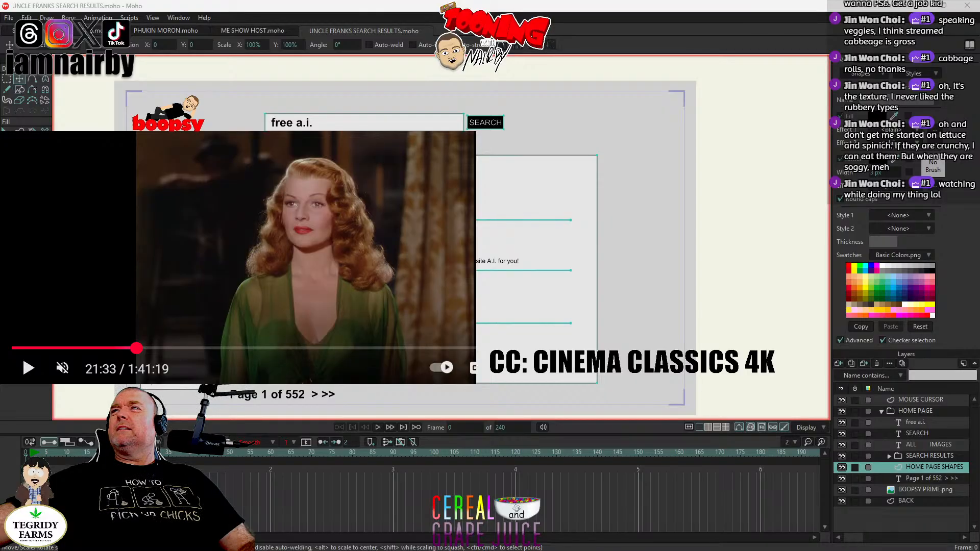
pyautogui.moveTo(1, 255); pyautogui.dragTo(133, 255)
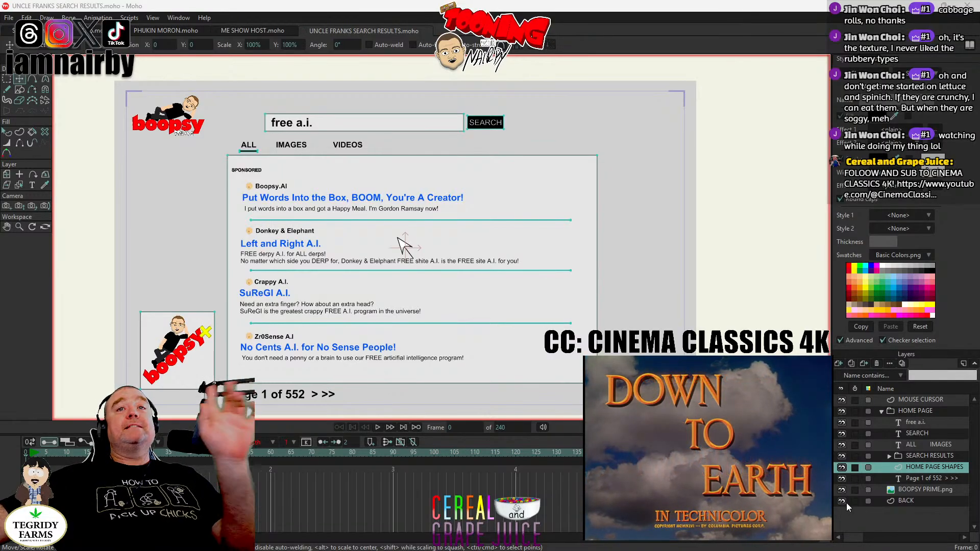
# Step: Collapse the HOME PAGE group and briefly hide the BACK layer to check the page without its background
pyautogui.click(881, 408)
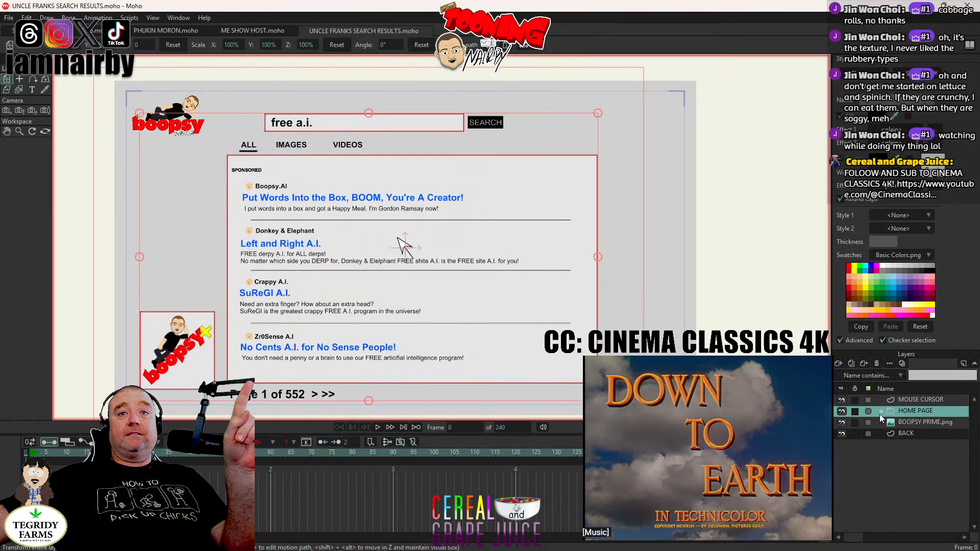
pyautogui.click(842, 434)
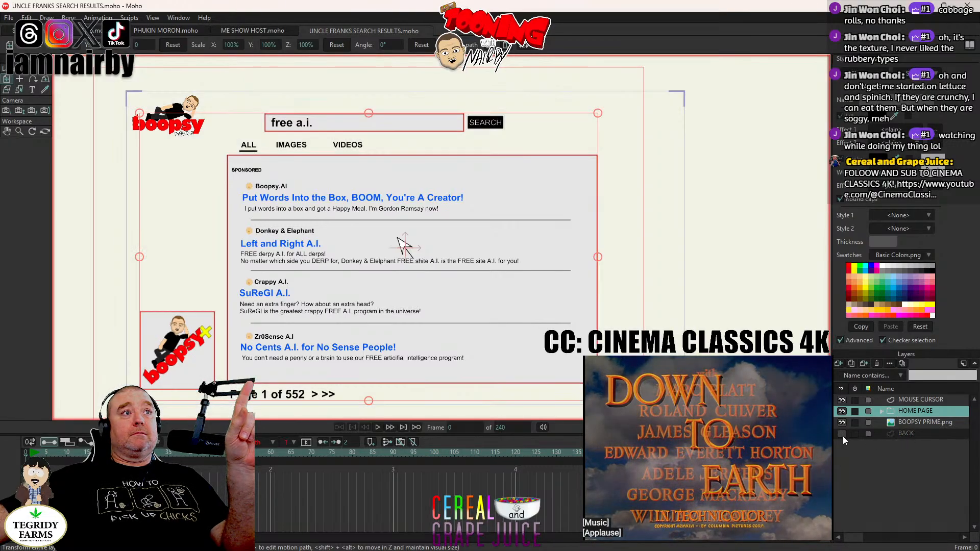
pyautogui.click(842, 434)
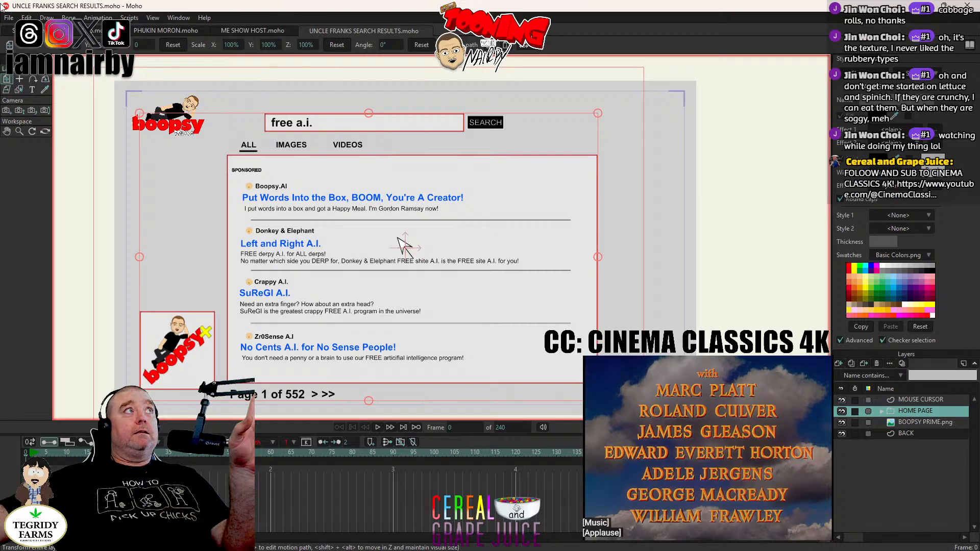
# Step: Save the search results project with Save As and close it
pyautogui.click(7, 19)
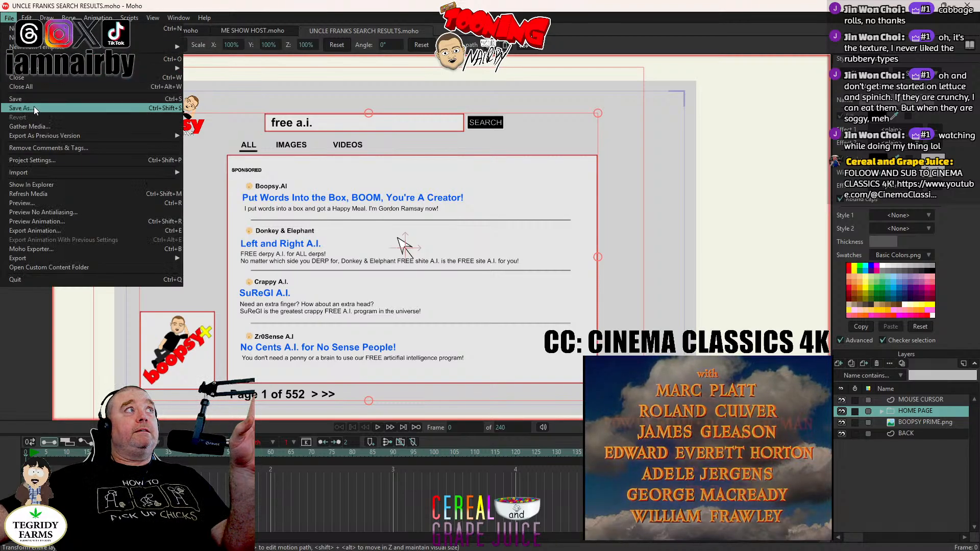
pyautogui.click(33, 108)
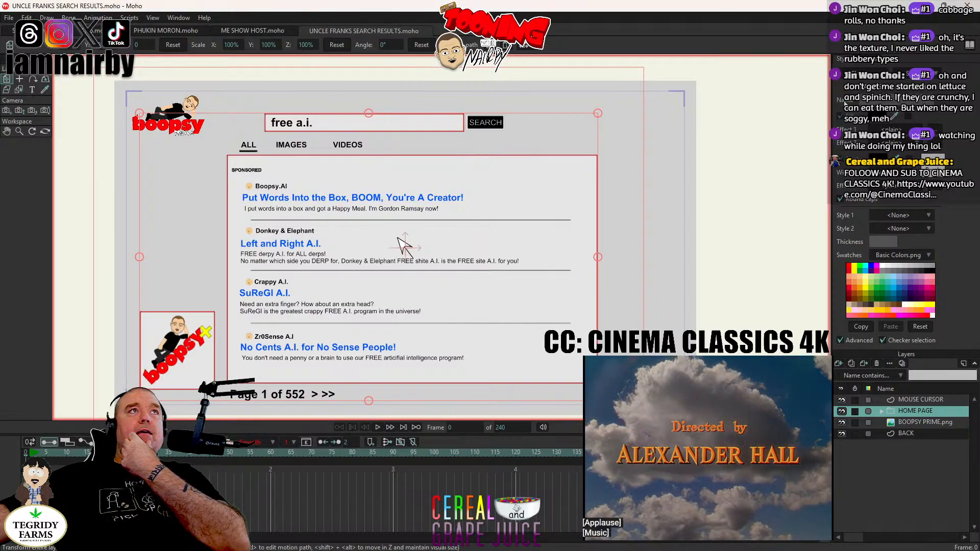
pyautogui.click(303, 31)
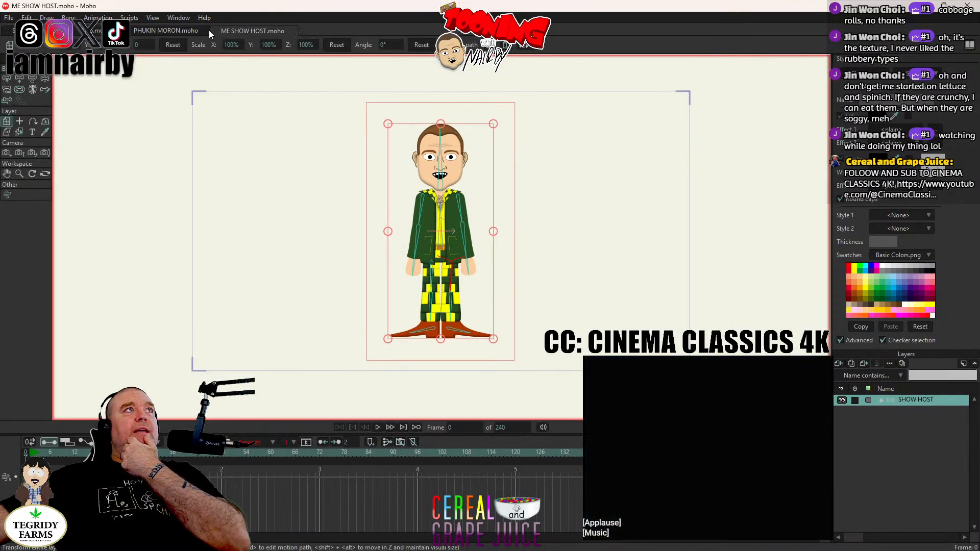
# Step: Close the ME SHOW HOST, PHUKIN MORON and 7175 projects, collapsing the 7175 layer group before closing its file
pyautogui.click(216, 32)
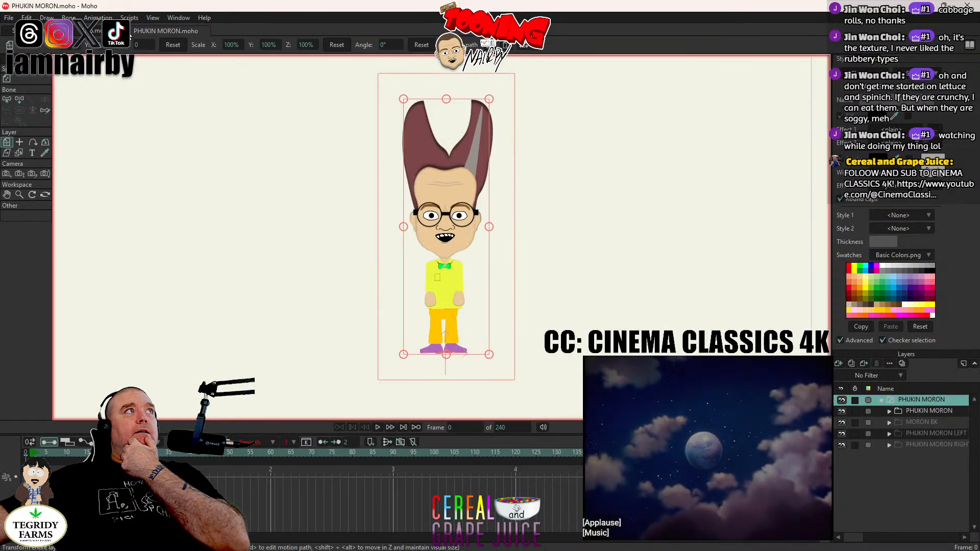
pyautogui.click(129, 32)
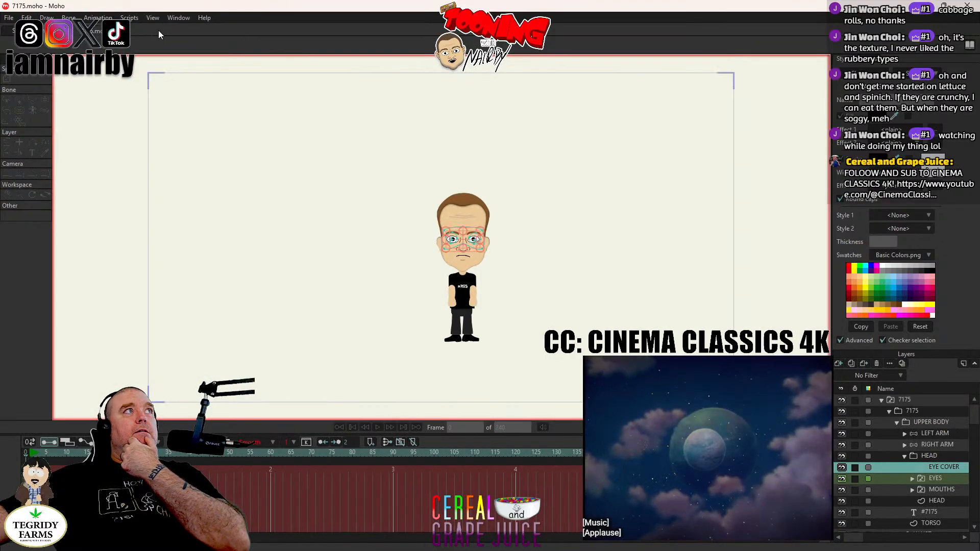
pyautogui.click(884, 403)
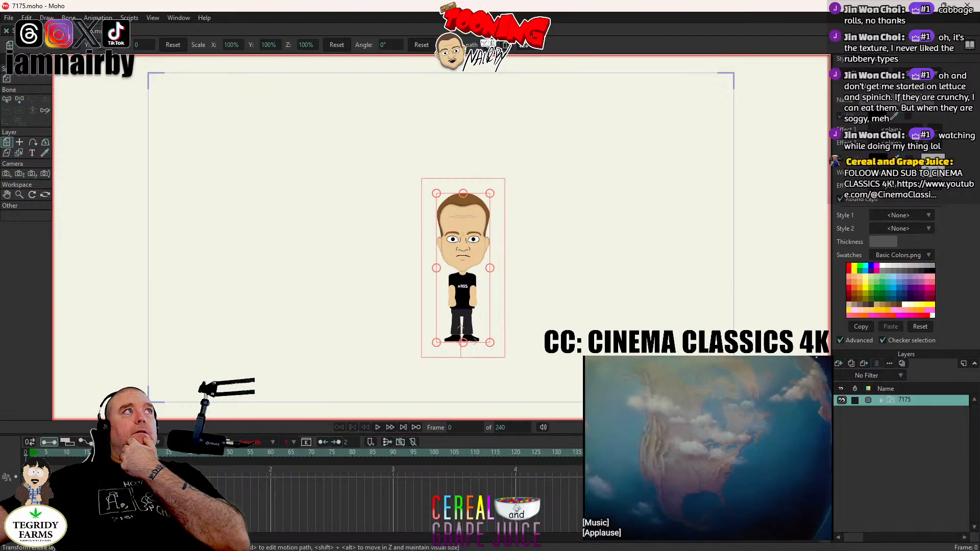
pyautogui.hotkey('ctrl', 'w')
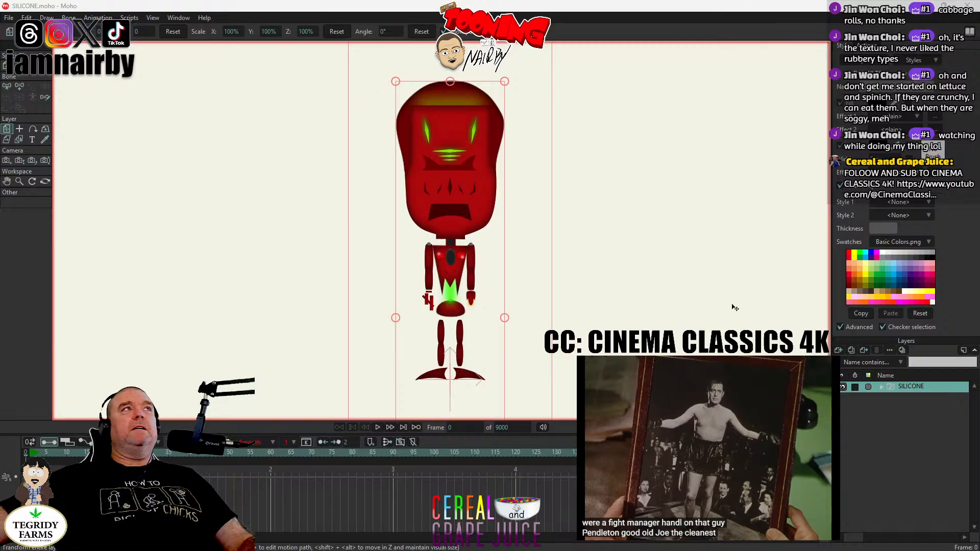
# Step: Start a new project and insert a text layer reading THE at 44% scale
pyautogui.click(9, 18)
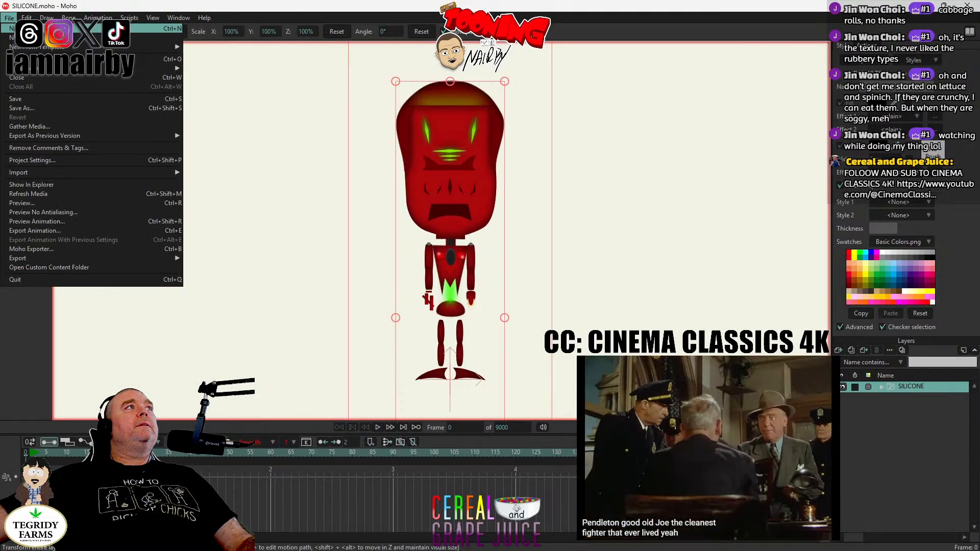
pyautogui.click(21, 30)
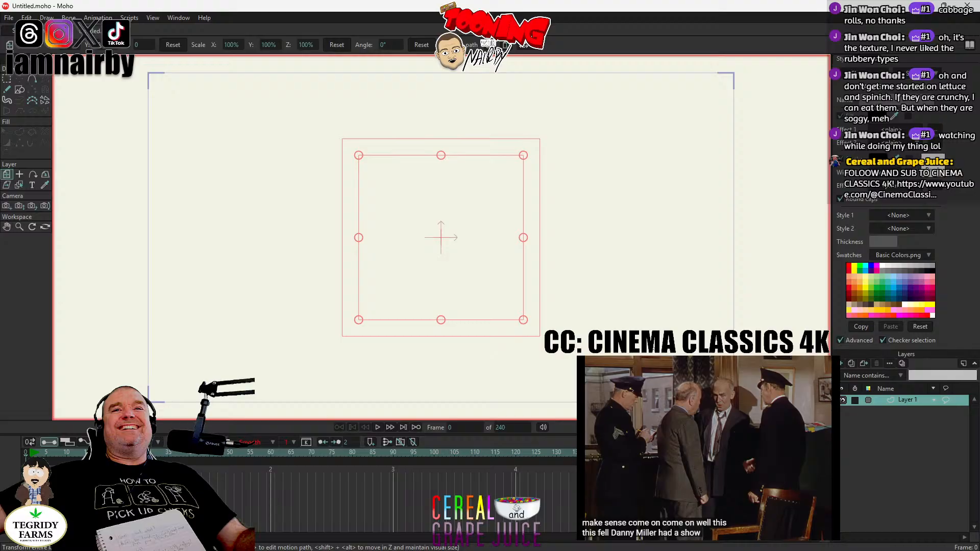
pyautogui.click(841, 363)
pyautogui.click(855, 485)
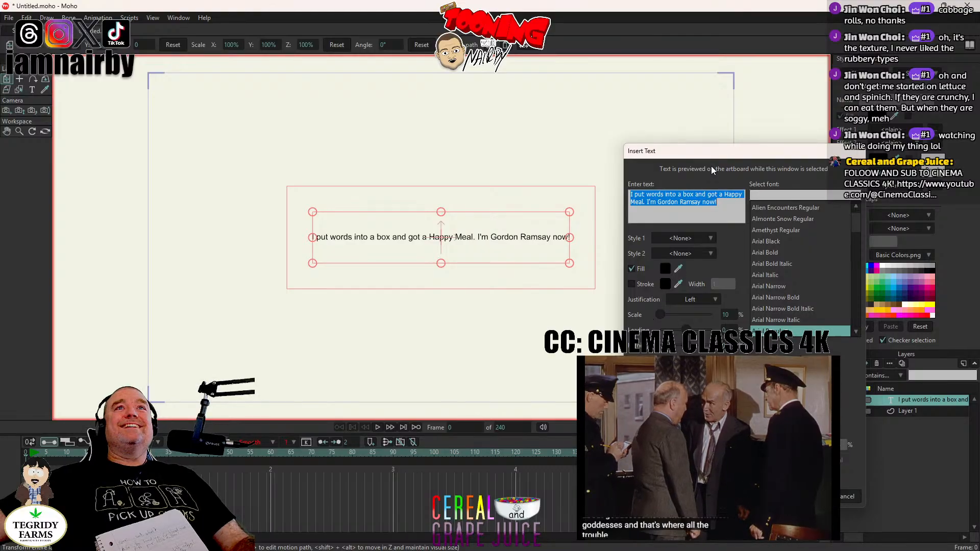
pyautogui.moveTo(720, 157); pyautogui.dragTo(438, 114)
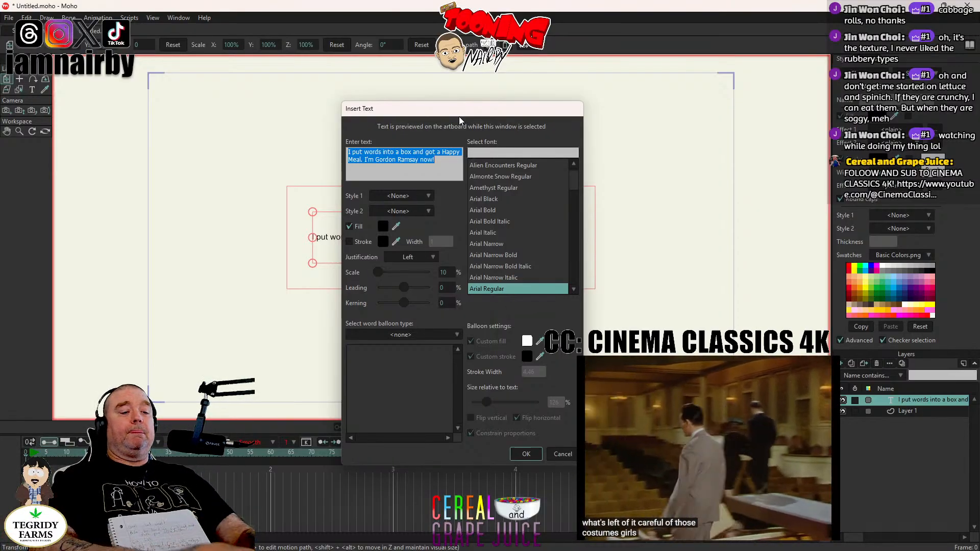
pyautogui.write('THE')
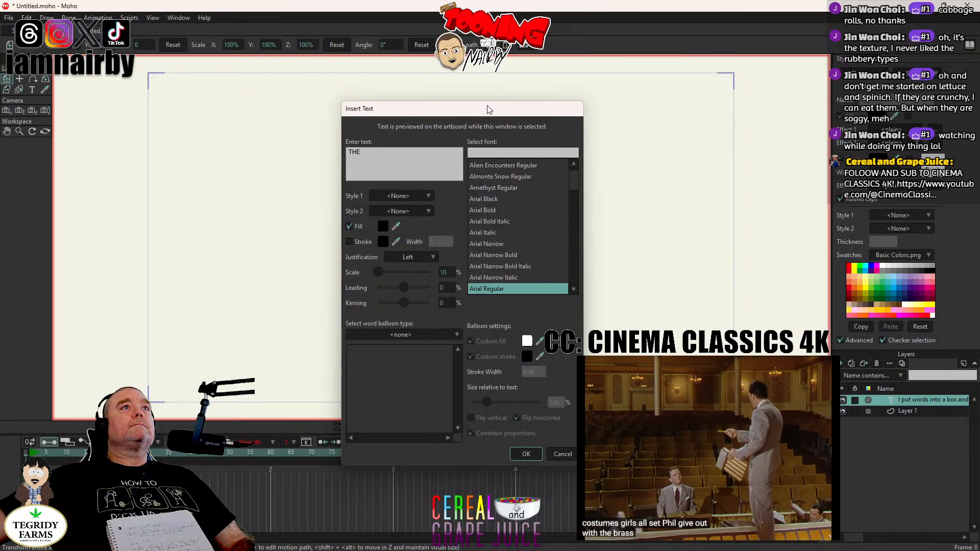
pyautogui.moveTo(487, 105); pyautogui.dragTo(617, 100)
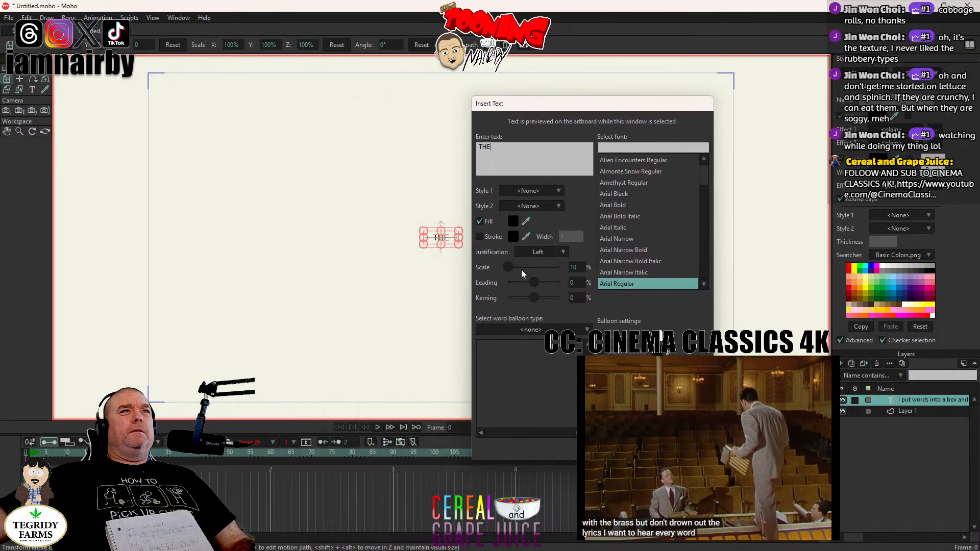
pyautogui.moveTo(510, 269); pyautogui.dragTo(516, 270)
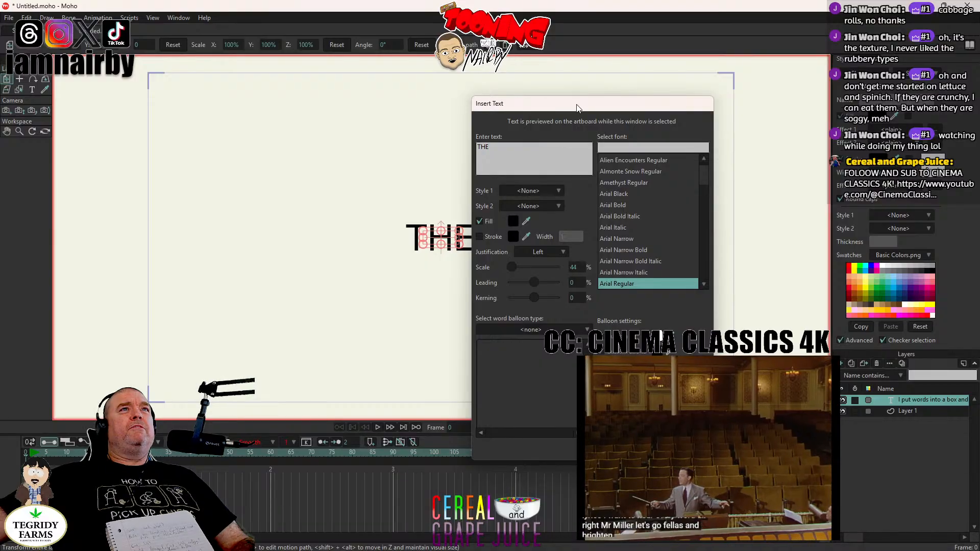
pyautogui.moveTo(575, 103); pyautogui.dragTo(647, 93)
# Step: Try Pristina Regular, ROG Fonts Regular, Rockwell Bold and Rockwell Italic as the font for THE
pyautogui.moveTo(777, 161); pyautogui.dragTo(770, 237)
pyautogui.click(680, 226)
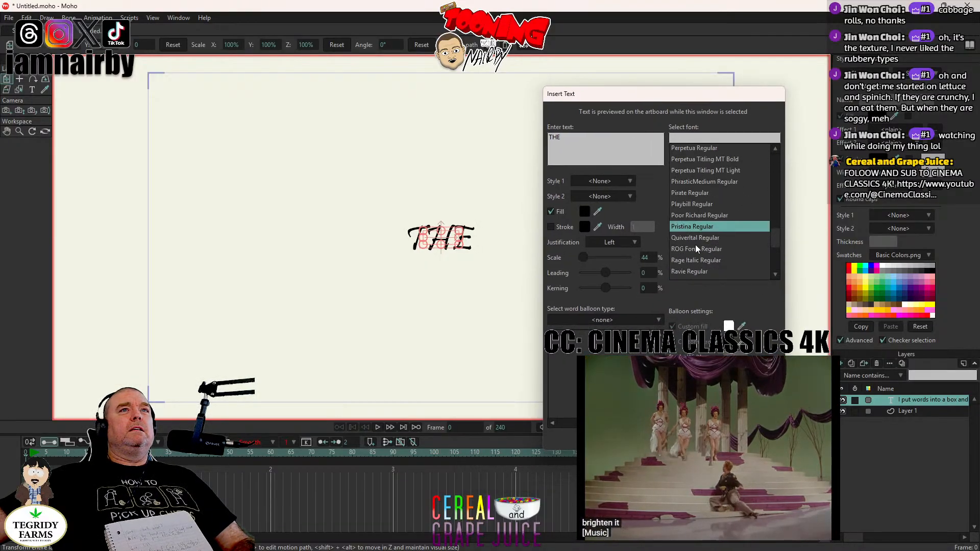
pyautogui.click(694, 247)
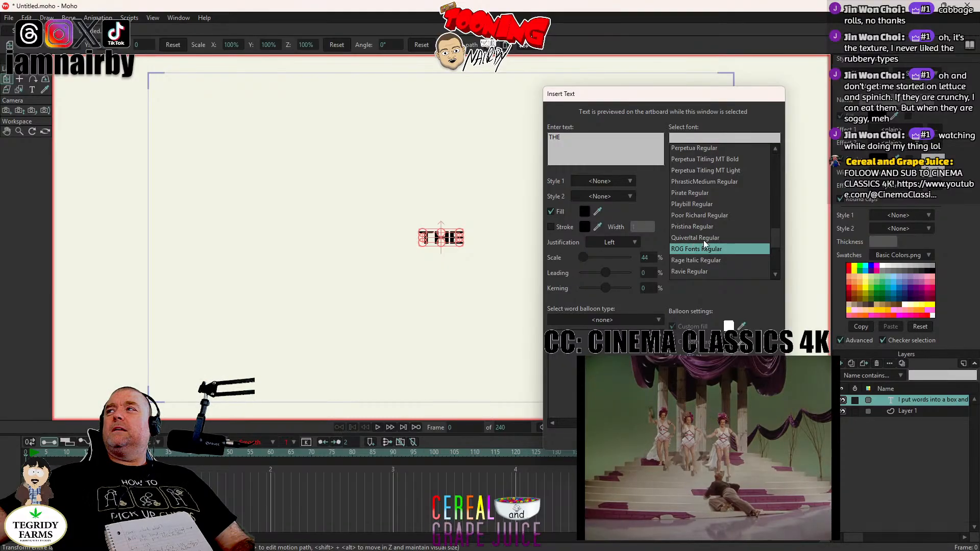
pyautogui.scroll(-2, 715, 238)
pyautogui.click(697, 242)
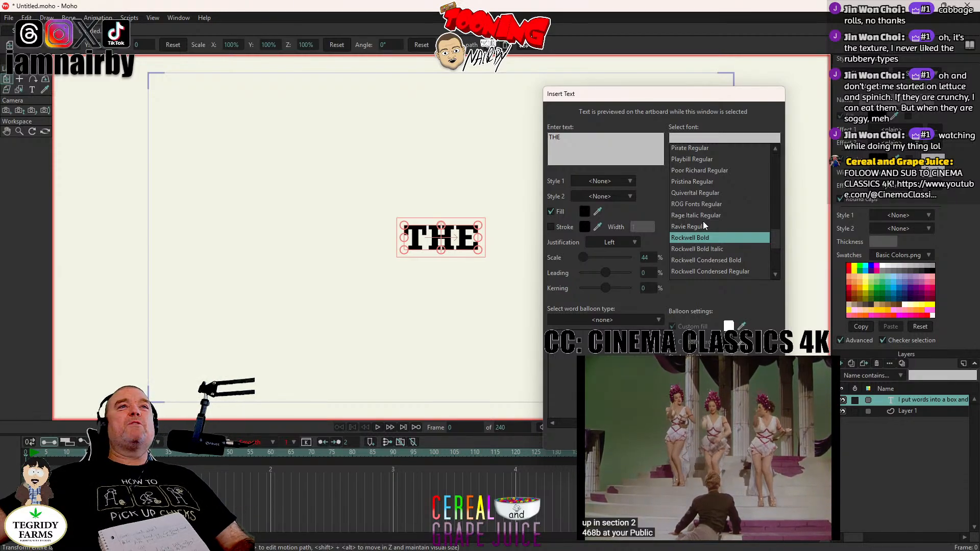
pyautogui.scroll(-2, 707, 219)
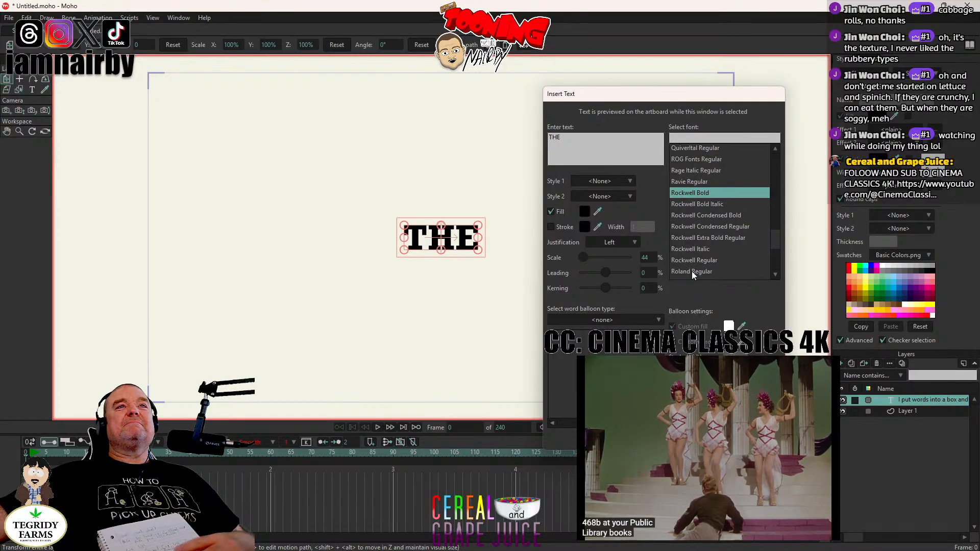
pyautogui.click(698, 249)
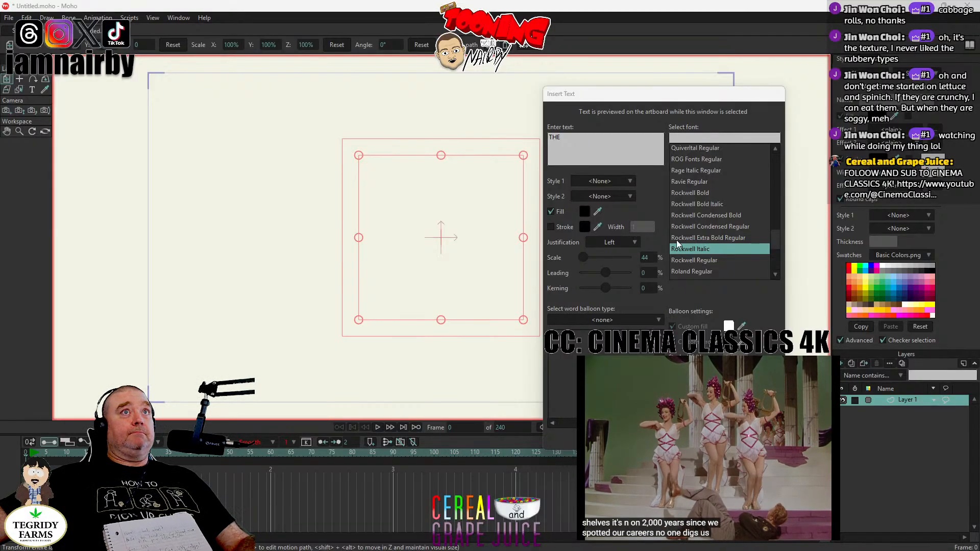
# Step: Try Roland Regular, Russel Write TT Regular, Script MT Bold Regular and Segoe UI Black on the text
pyautogui.click(701, 270)
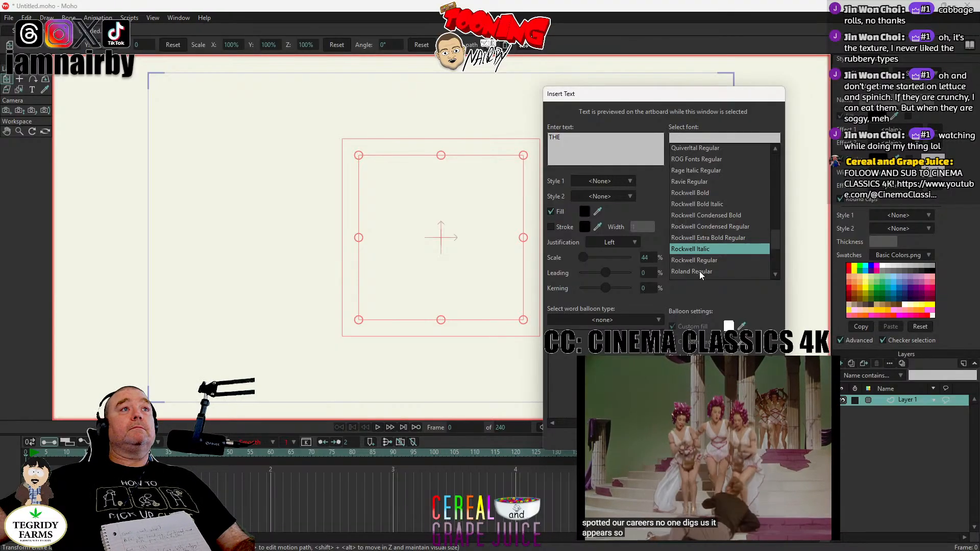
pyautogui.scroll(-1, 718, 225)
pyautogui.scroll(-1, 714, 230)
pyautogui.click(701, 240)
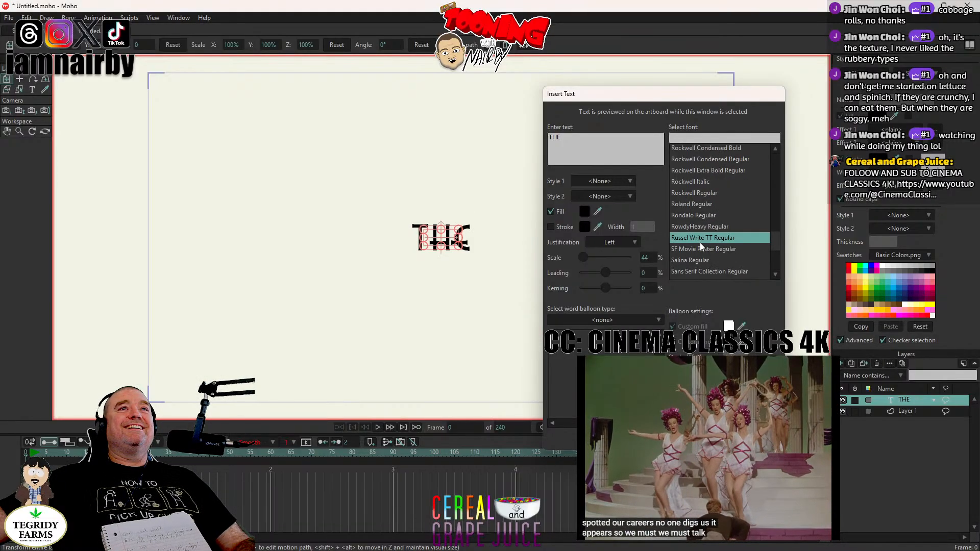
pyautogui.scroll(-2, 701, 243)
pyautogui.click(703, 228)
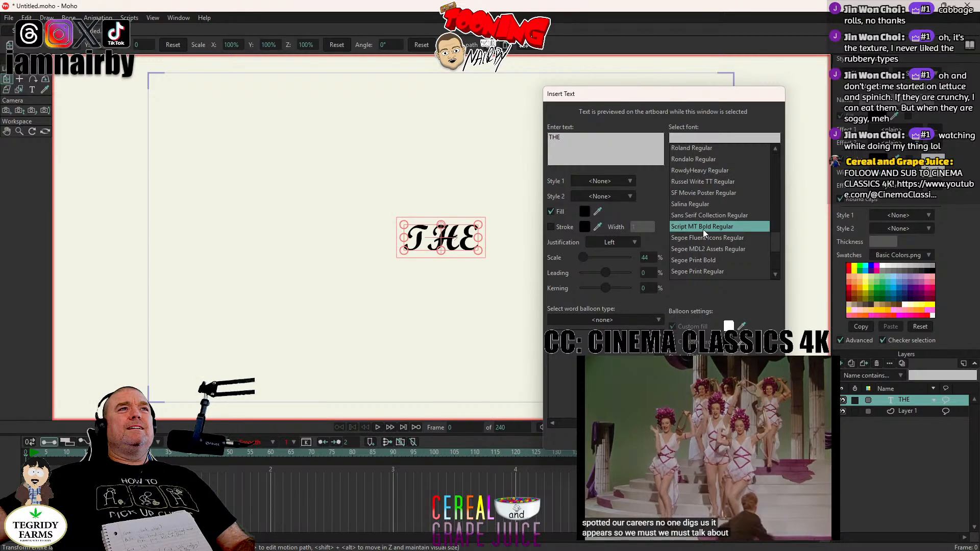
pyautogui.scroll(-2, 703, 229)
pyautogui.click(703, 228)
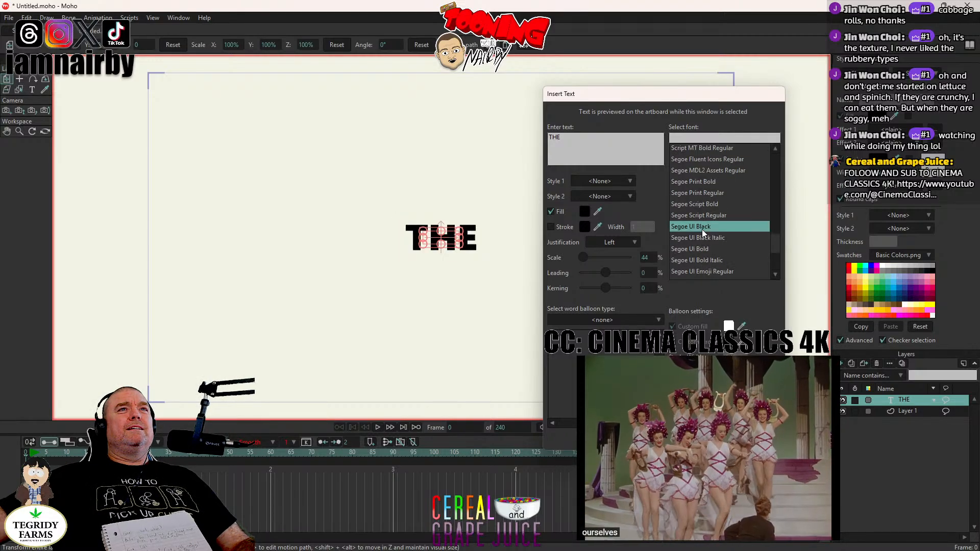
# Step: Preview the text in further fonts, including Skinny Regular and Symbol Regular
pyautogui.scroll(-4, 702, 229)
pyautogui.click(694, 245)
pyautogui.scroll(-3, 693, 244)
pyautogui.click(693, 246)
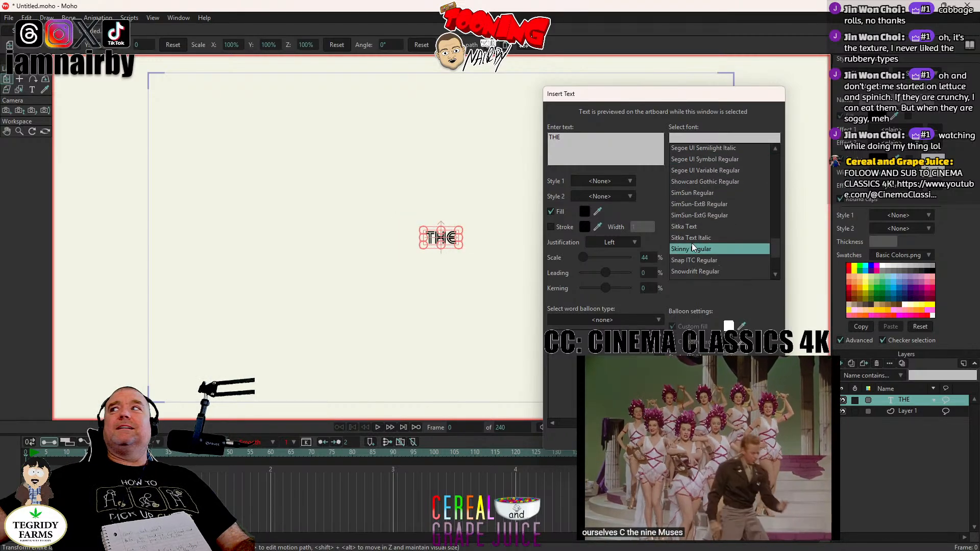
pyautogui.scroll(-3, 692, 245)
pyautogui.click(692, 245)
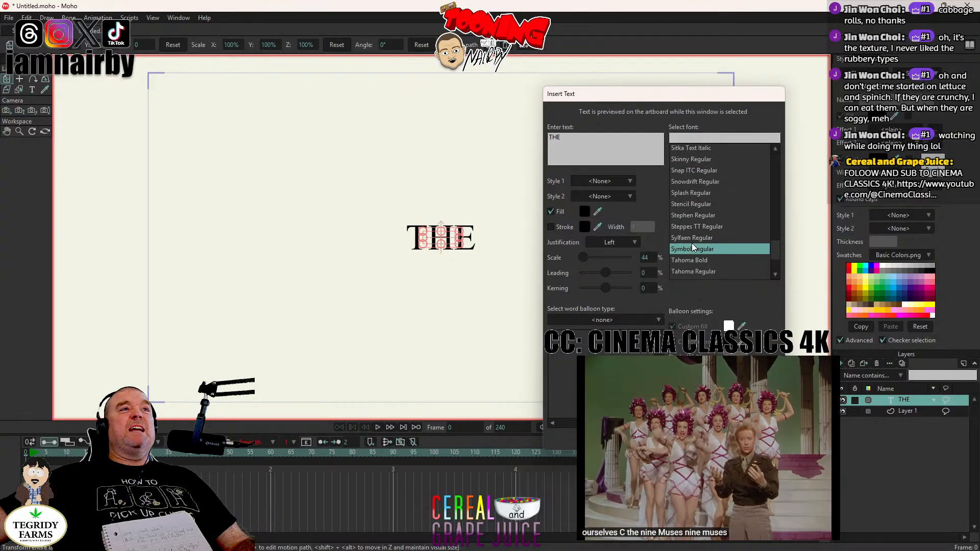
pyautogui.scroll(-2, 693, 246)
pyautogui.click(693, 247)
# Step: Preview the text in fonts near the end of the list, including Verdana Bold and Waverly Regular
pyautogui.scroll(-3, 693, 246)
pyautogui.scroll(-3, 691, 243)
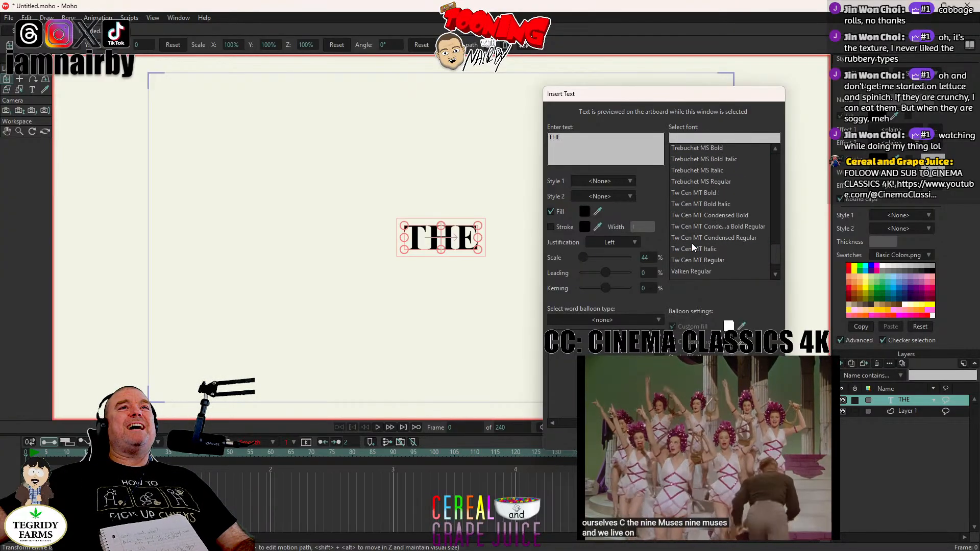
pyautogui.click(692, 244)
pyautogui.scroll(-2, 691, 243)
pyautogui.click(697, 237)
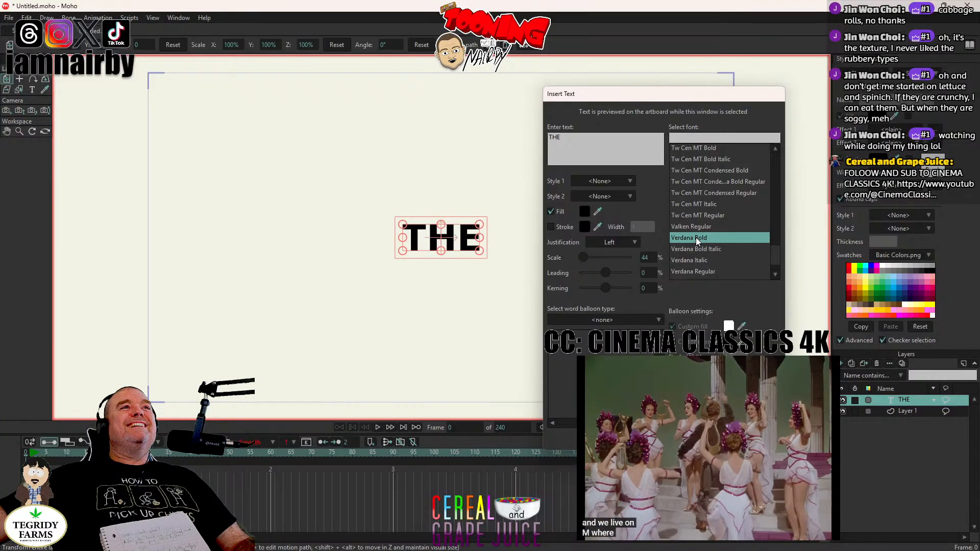
pyautogui.click(694, 259)
pyautogui.scroll(-2, 694, 255)
pyautogui.click(695, 250)
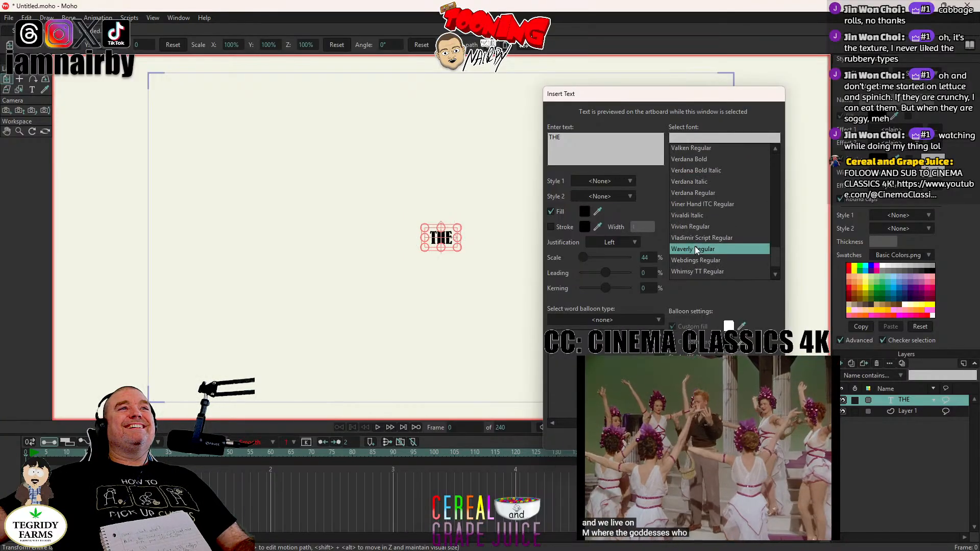
# Step: Set the text scale to 97% and, after trying Webdings Regular, choose the Whimsy TT Regular font
pyautogui.moveTo(584, 258); pyautogui.dragTo(589, 257)
pyautogui.click(709, 259)
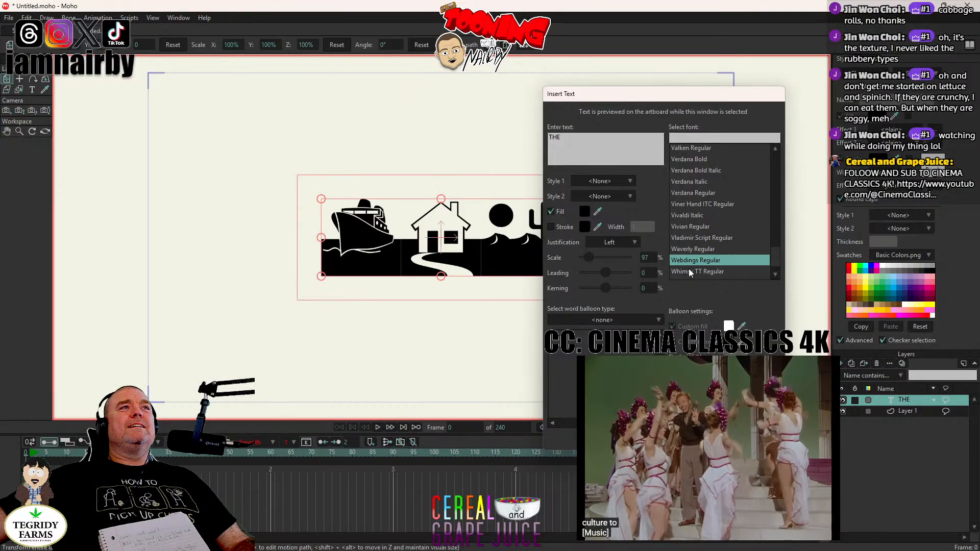
pyautogui.click(688, 269)
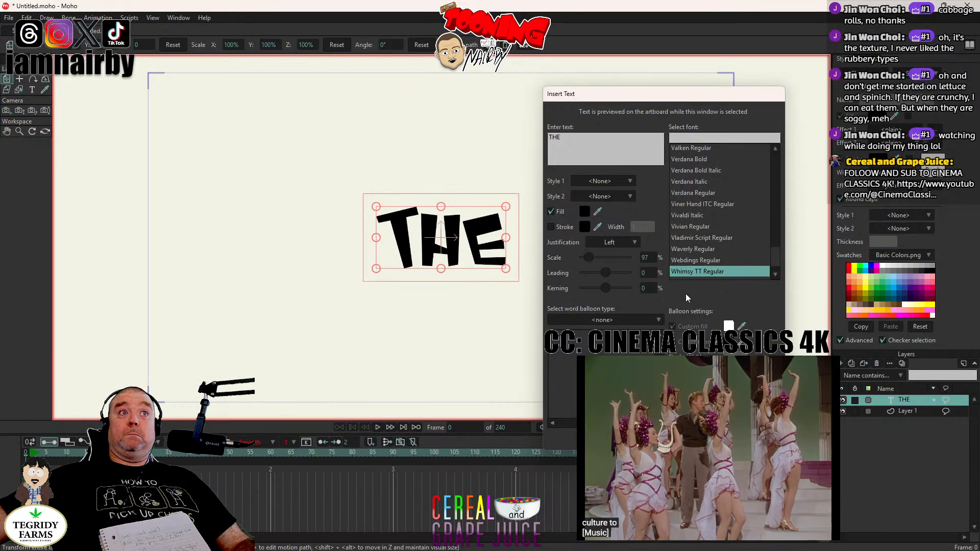
# Step: Add a second line reading BA GUY below THE
pyautogui.doubleClick(579, 140)
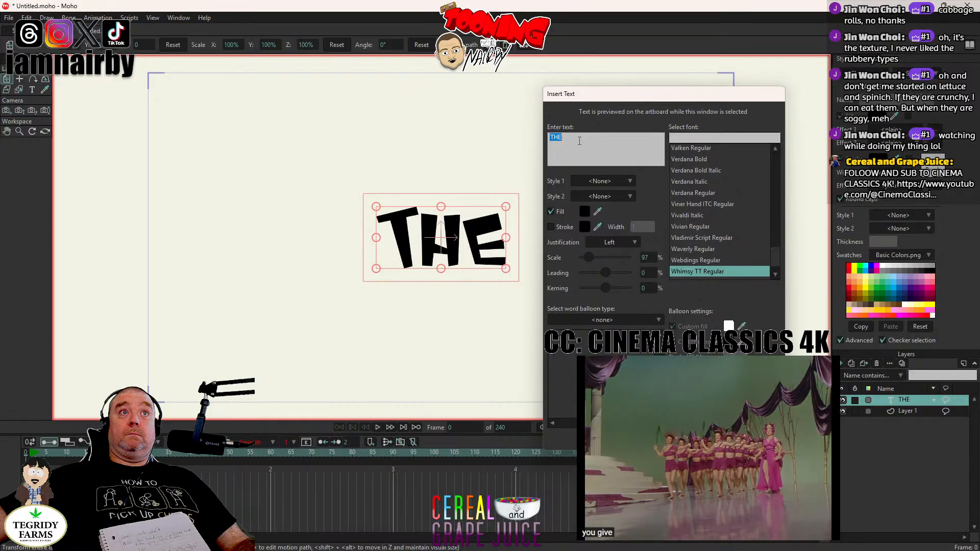
pyautogui.press('Return')
pyautogui.write('BAFD')
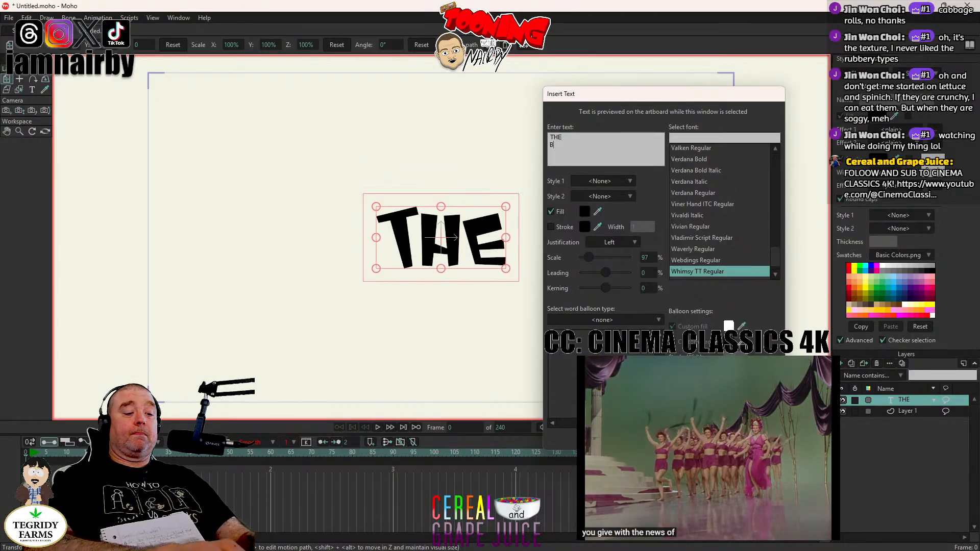
pyautogui.press('BackSpace')
pyautogui.press('BackSpace')
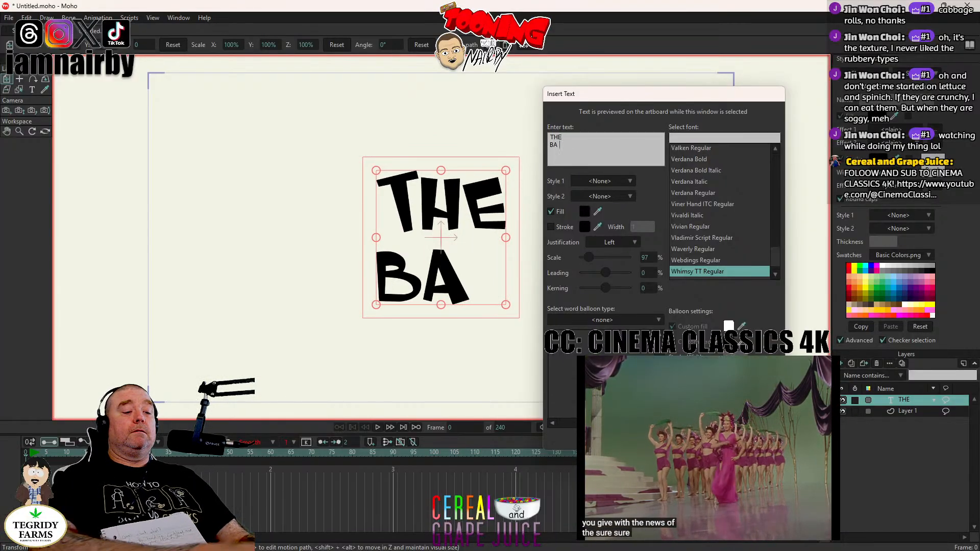
pyautogui.write('GUY')
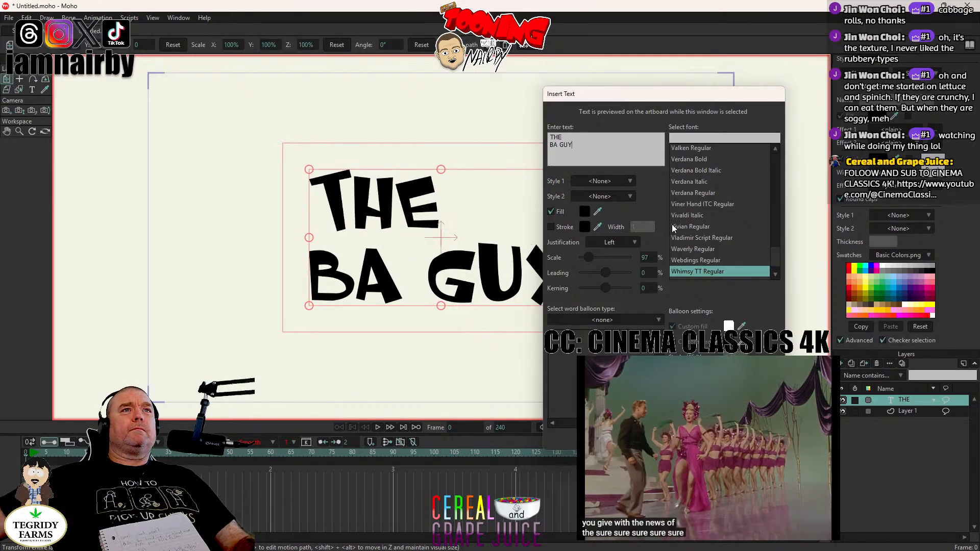
# Step: Center the text's justification and correct its second line to BAD GUYS
pyautogui.click(615, 241)
pyautogui.click(622, 259)
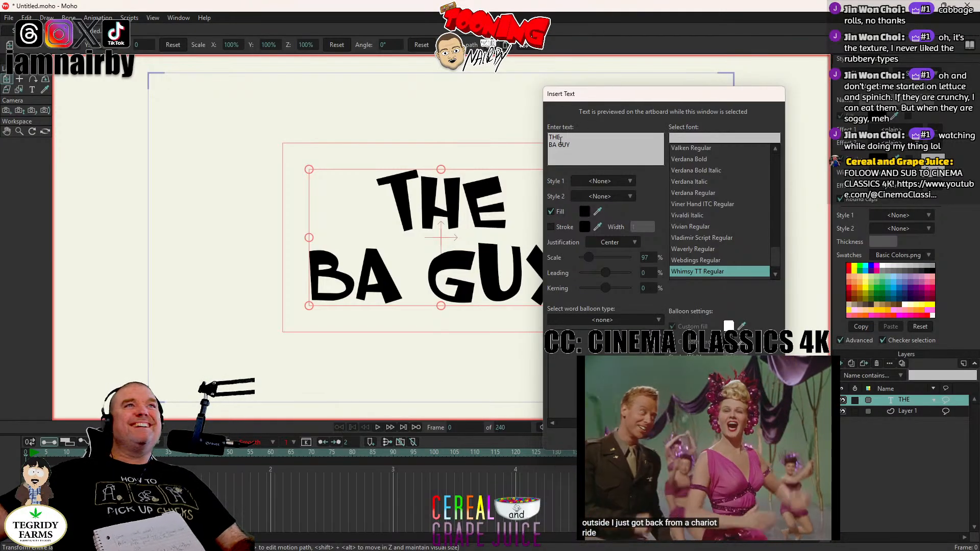
pyautogui.click(559, 146)
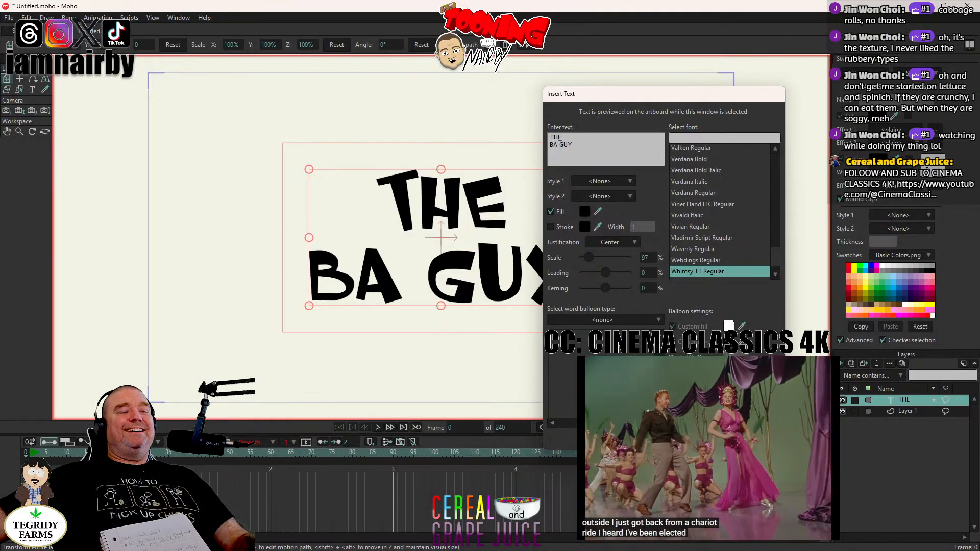
pyautogui.write('D')
pyautogui.moveTo(617, 100); pyautogui.dragTo(695, 98)
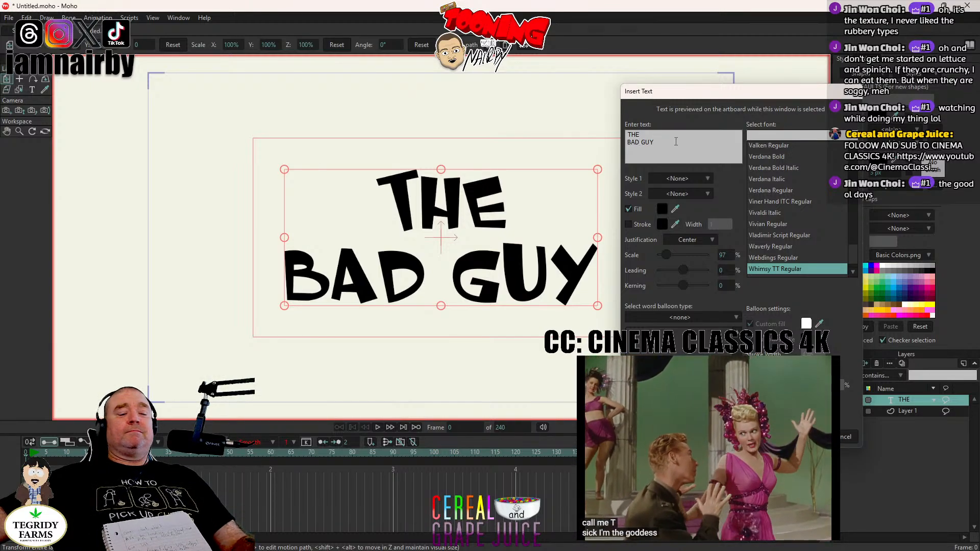
pyautogui.write('S')
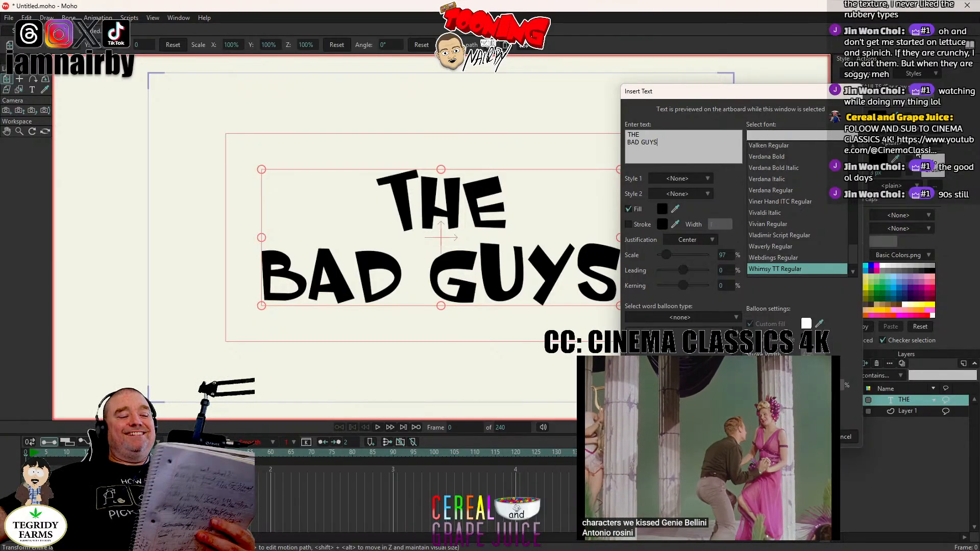
# Step: Enable the stroke on THE BAD GUYS text, set its fill to red and preview it on the artboard
pyautogui.click(628, 225)
pyautogui.click(663, 225)
pyautogui.click(827, 202)
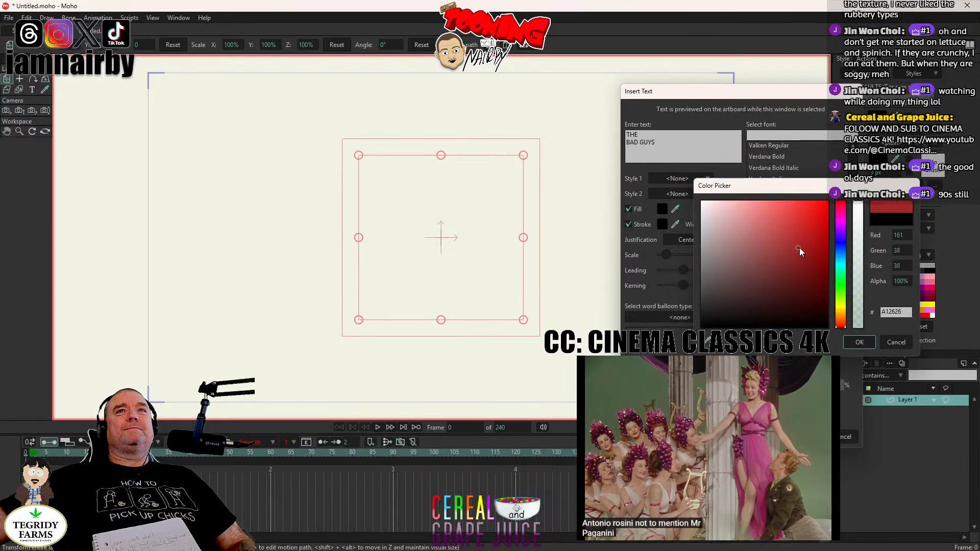
pyautogui.click(859, 343)
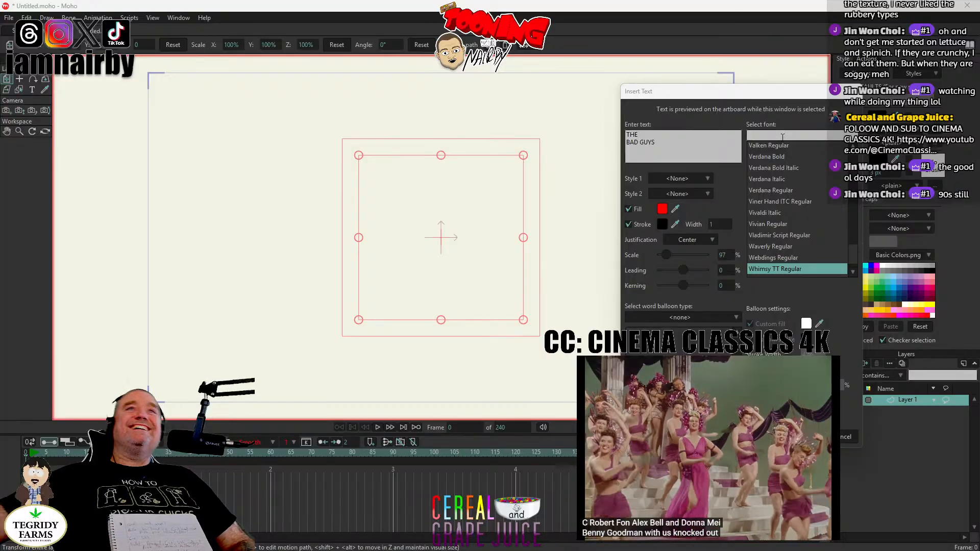
pyautogui.click(701, 137)
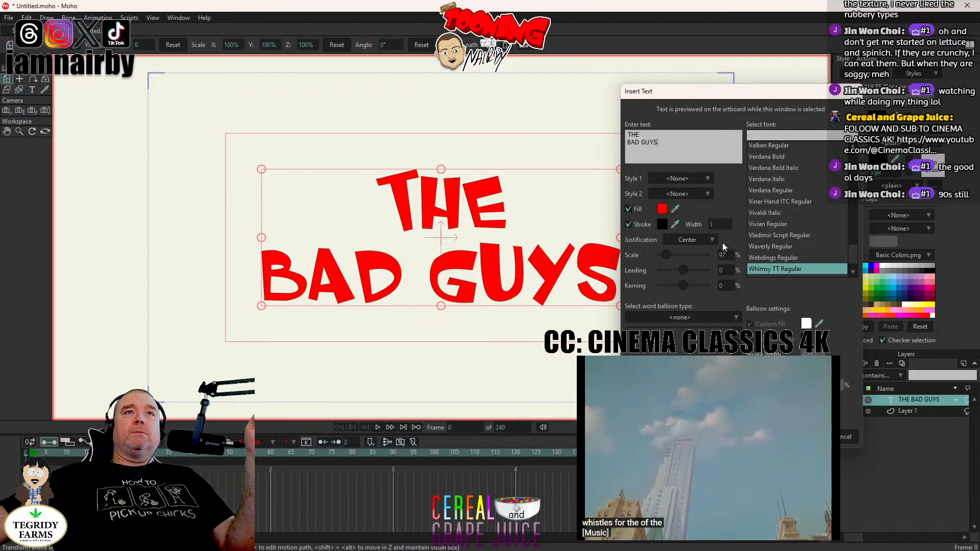
# Step: Change the fill colour of THE BAD GUYS text to purple 8B0098
pyautogui.click(662, 209)
pyautogui.click(842, 225)
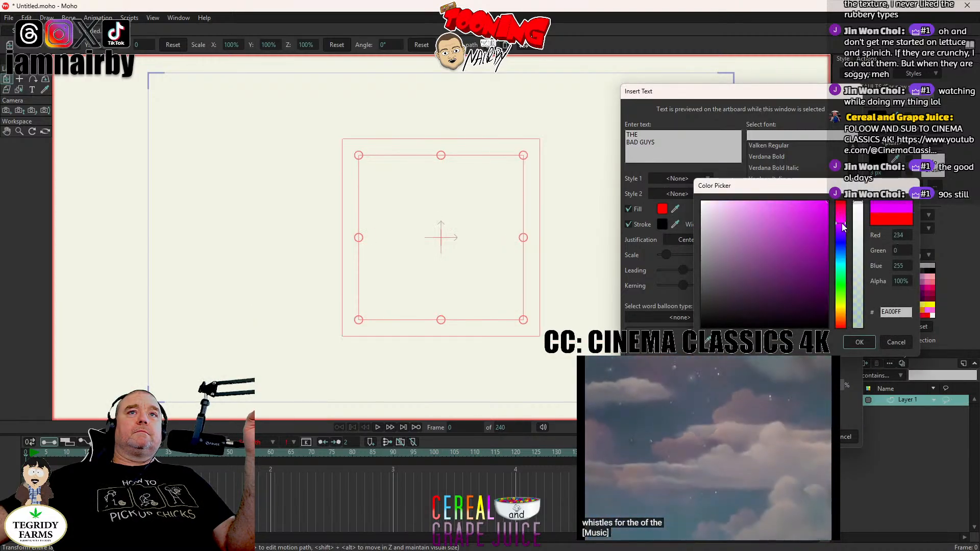
pyautogui.click(832, 254)
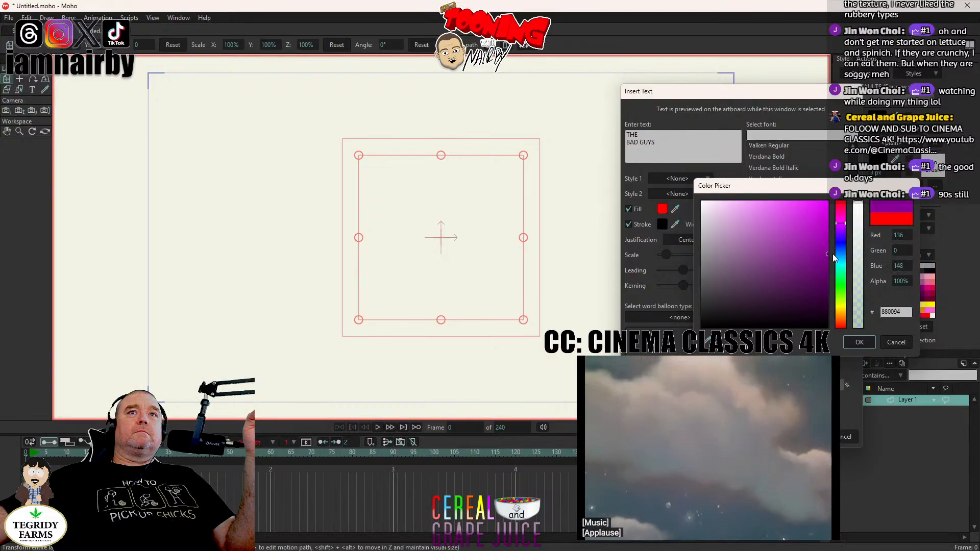
pyautogui.moveTo(832, 253); pyautogui.dragTo(845, 252)
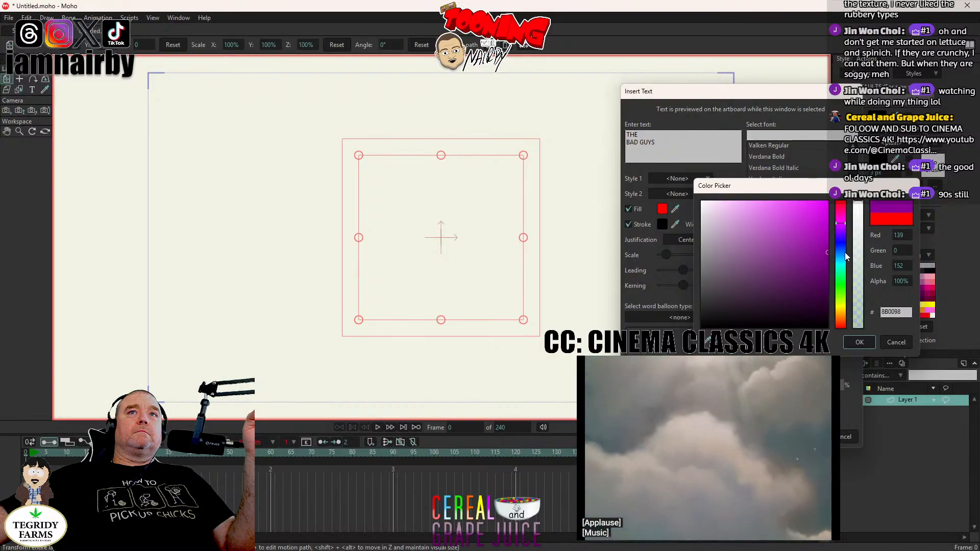
pyautogui.click(846, 341)
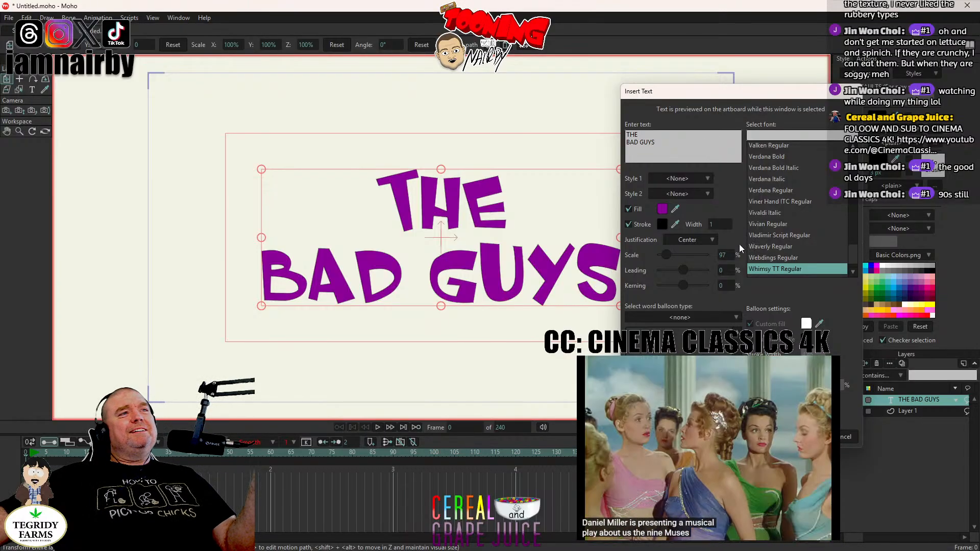
# Step: Try stroke widths of 9, 11 and 13, settle on 8 for the title text, and finish inserting it
pyautogui.write('9')
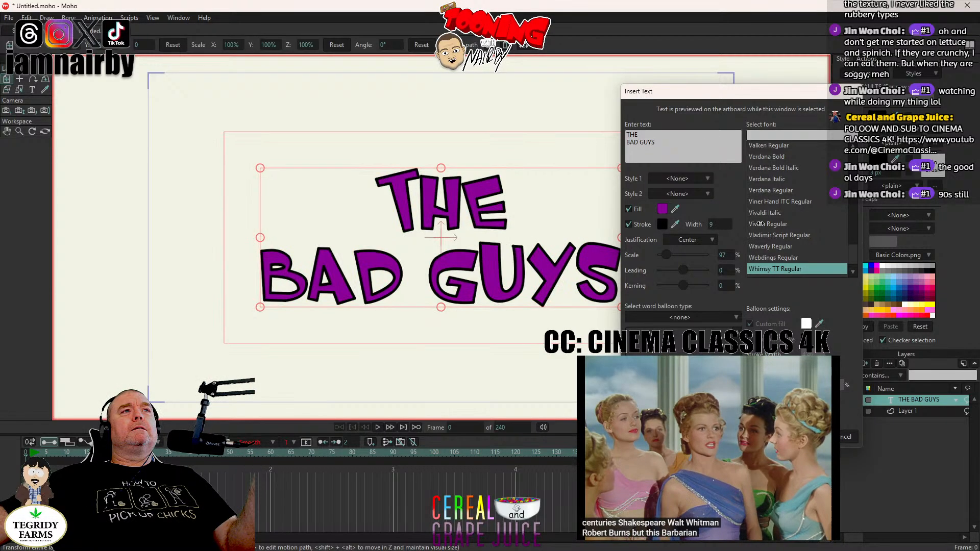
pyautogui.press('BackSpace')
pyautogui.write('11')
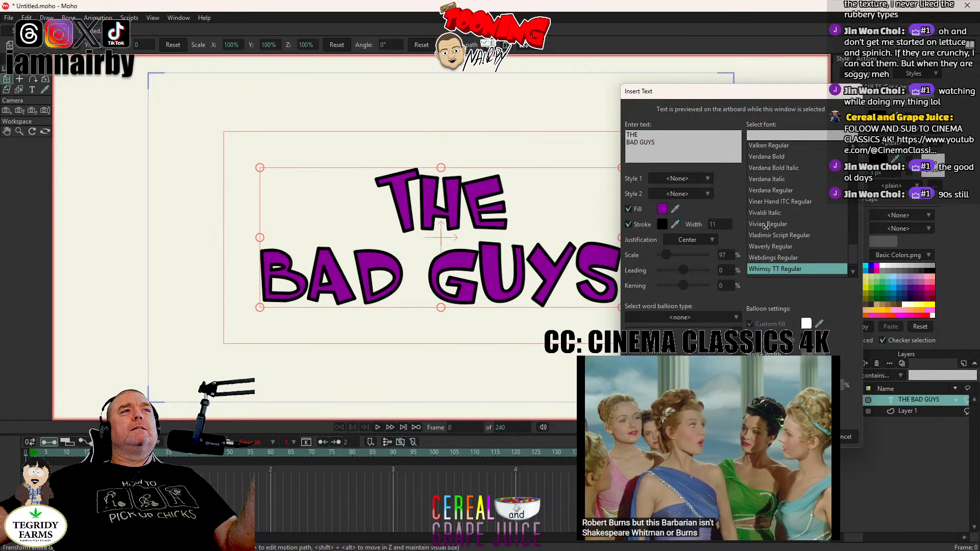
pyautogui.press('BackSpace')
pyautogui.write('3')
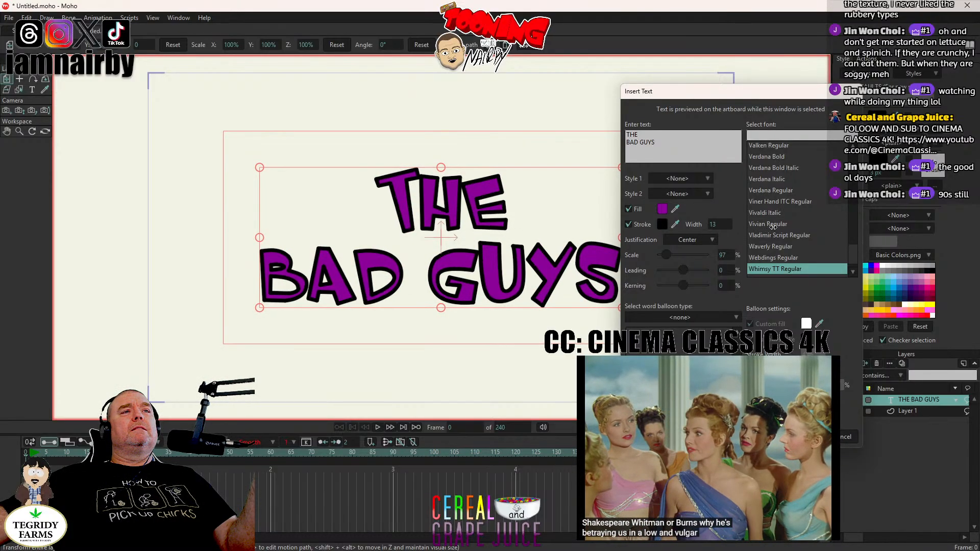
pyautogui.press('BackSpace')
pyautogui.press('BackSpace')
pyautogui.write('8')
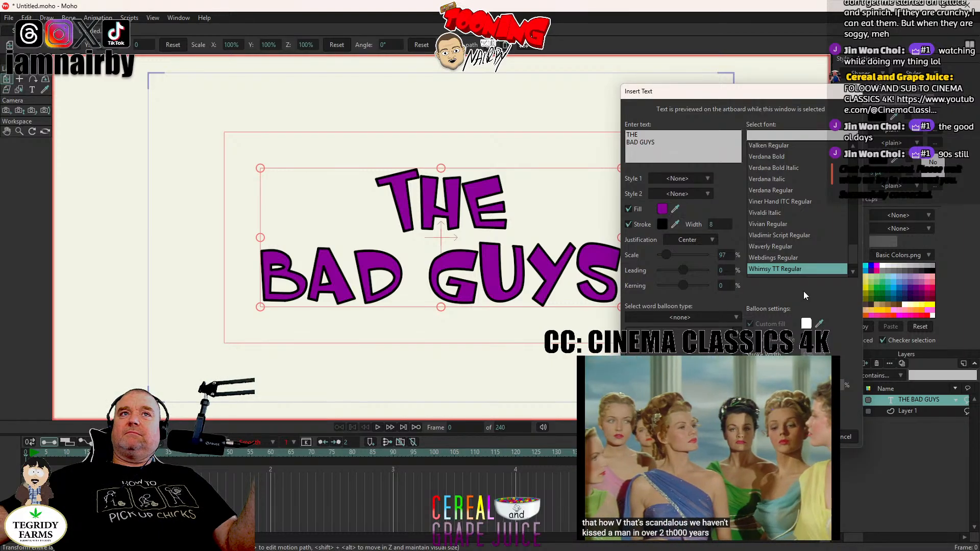
pyautogui.click(814, 436)
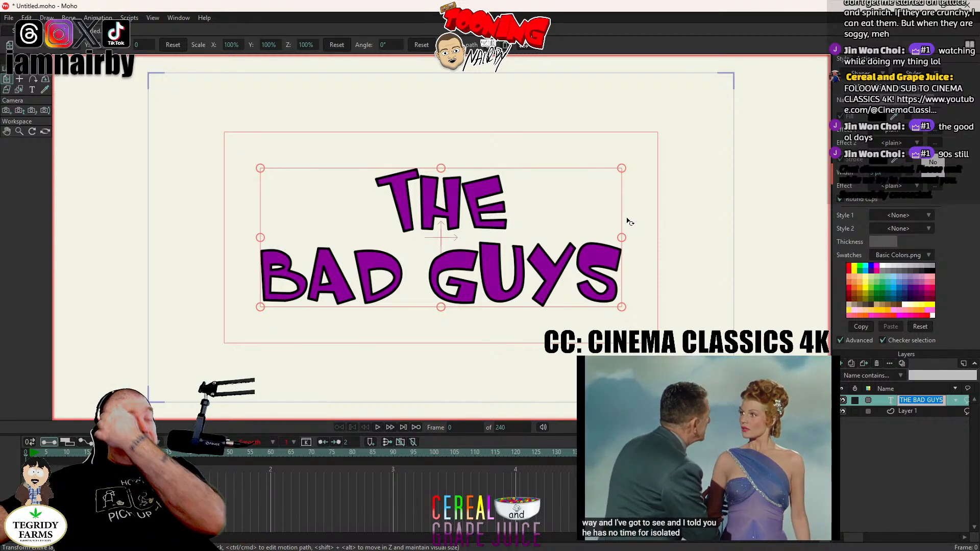
pyautogui.click(947, 444)
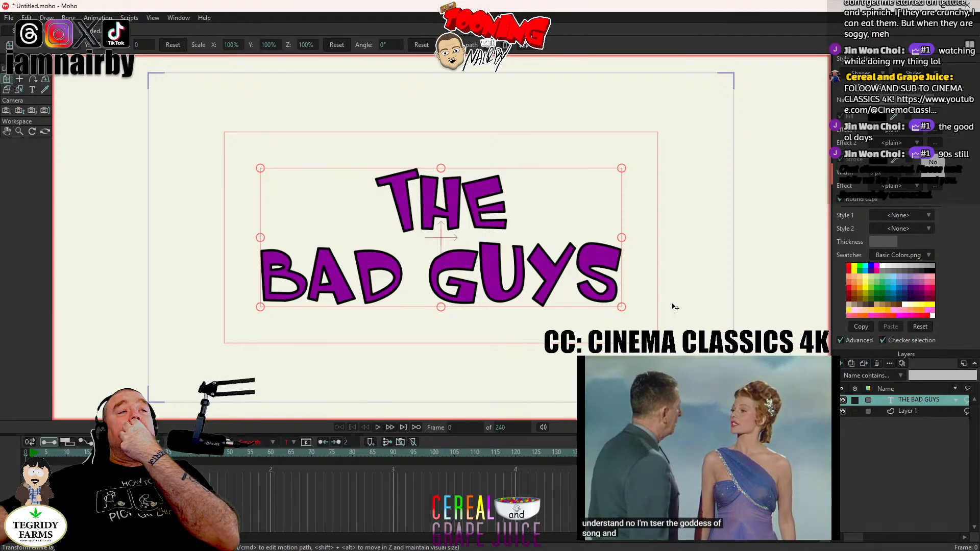
# Step: Duplicate the THE BAD GUYS text layer and hide the lower copy
pyautogui.click(19, 17)
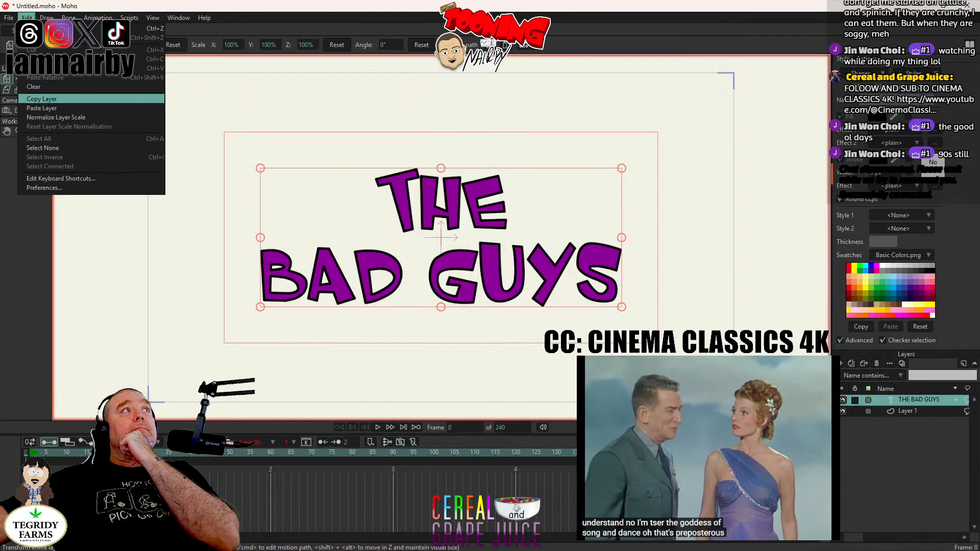
pyautogui.click(72, 102)
pyautogui.click(27, 17)
pyautogui.click(41, 106)
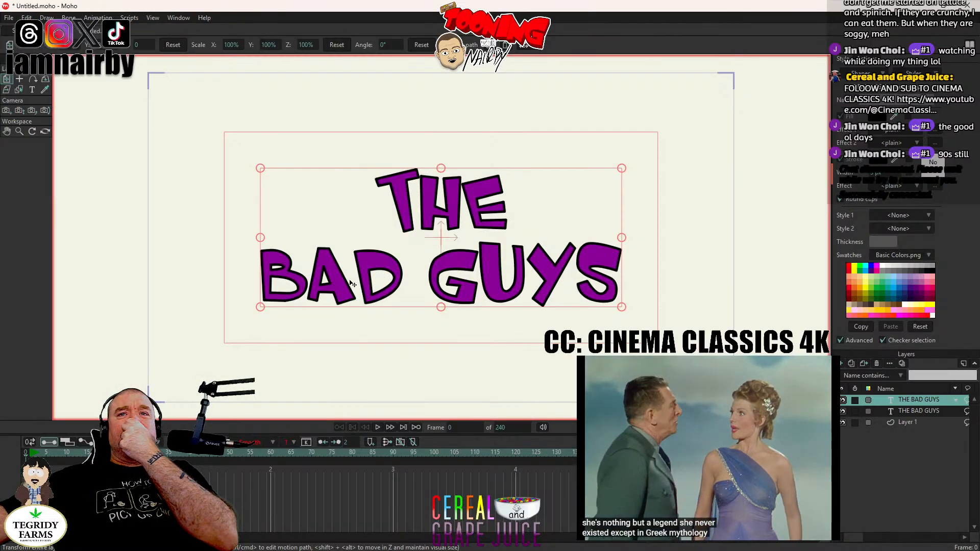
pyautogui.click(843, 412)
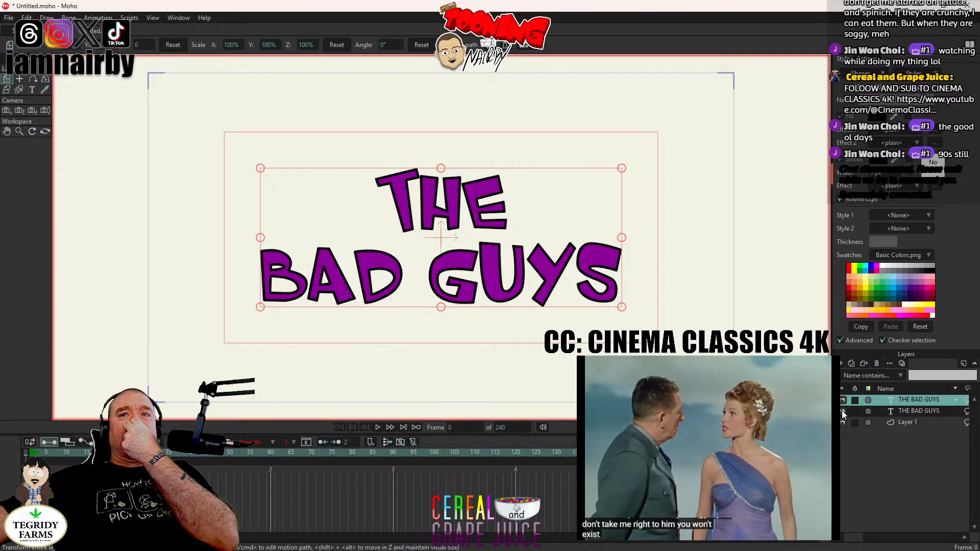
# Step: Convert the upper THE BAD GUYS text layer to a vector layer and select the shape of the letter B
pyautogui.rightClick(925, 400)
pyautogui.click(930, 415)
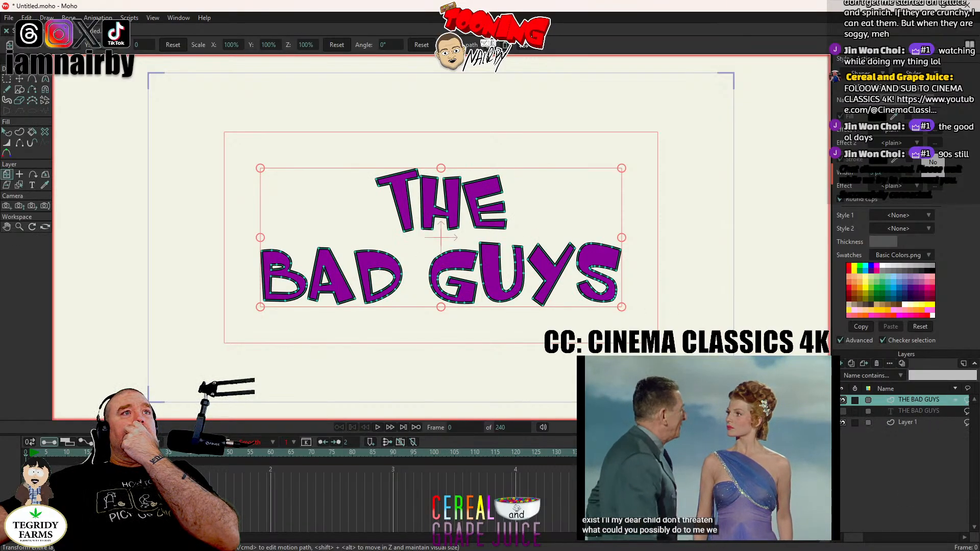
pyautogui.click(6, 132)
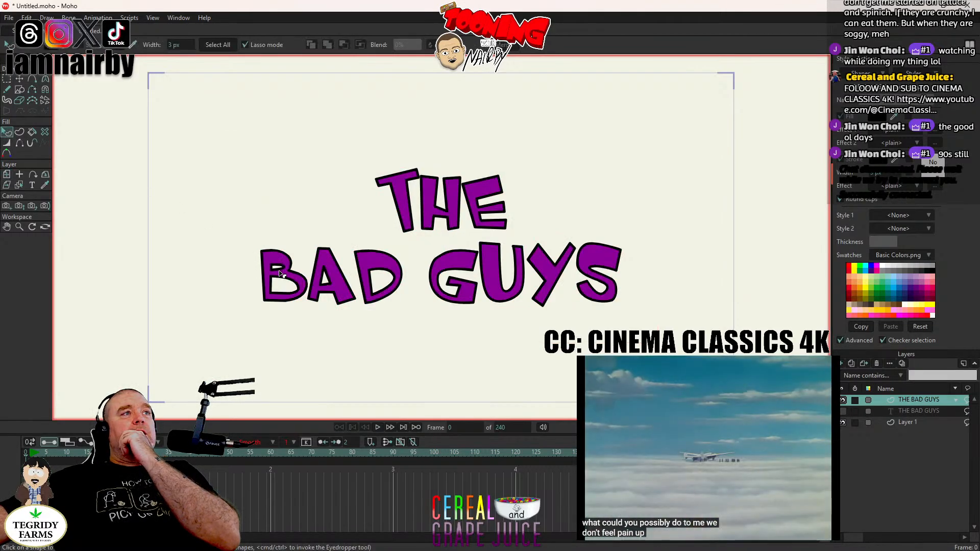
pyautogui.click(279, 260)
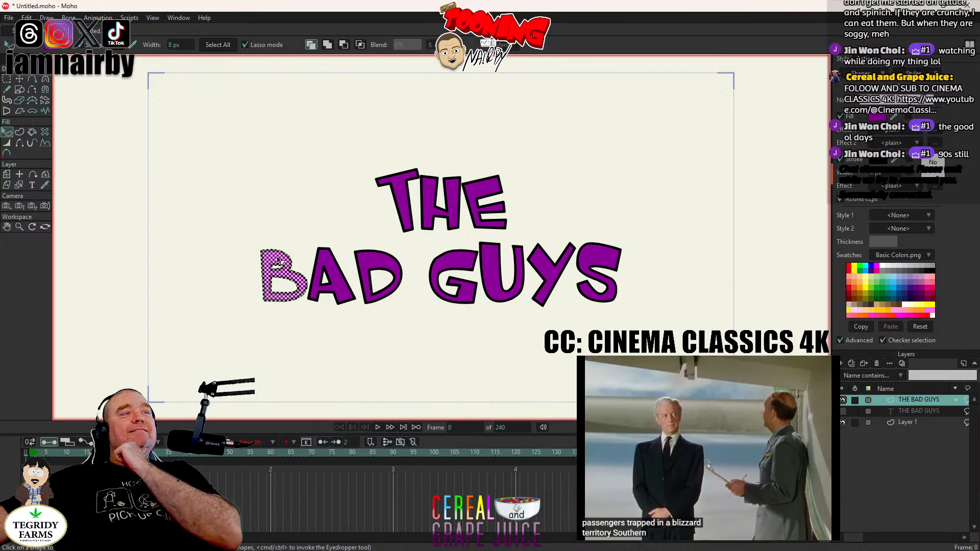
pyautogui.scroll(3, 279, 261)
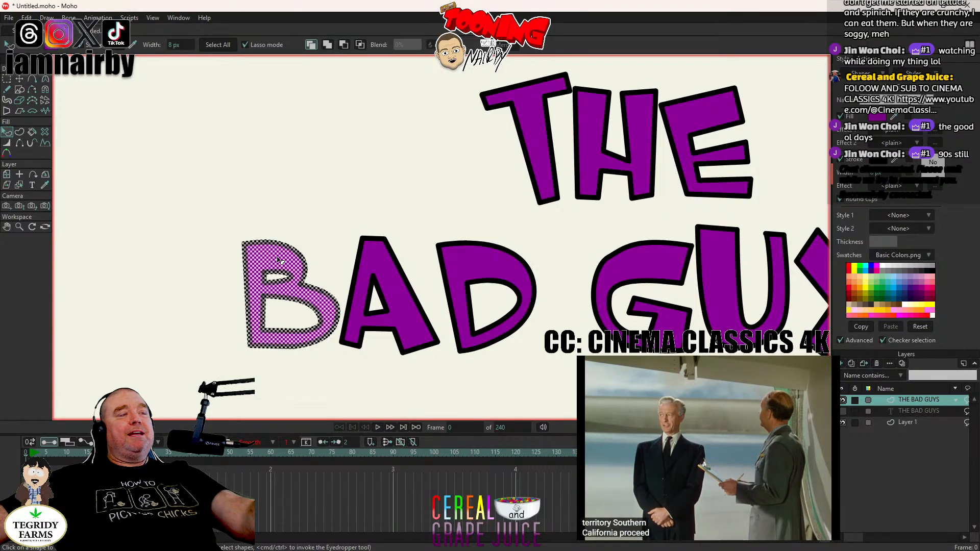
pyautogui.scroll(-3, 279, 260)
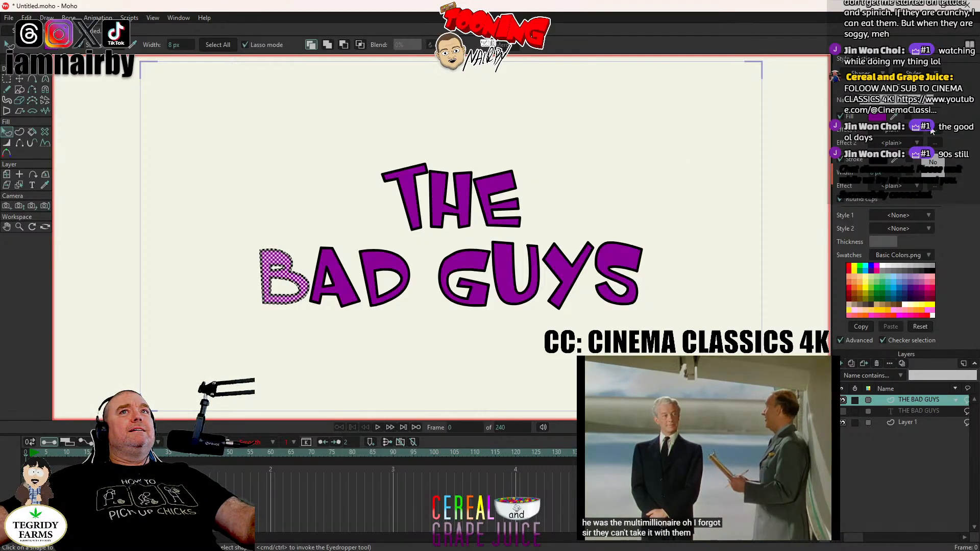
# Step: Apply a Shaded effect to the B's fill with 2 px blur, 8 px offset and a light angle of about 214.6°
pyautogui.click(915, 130)
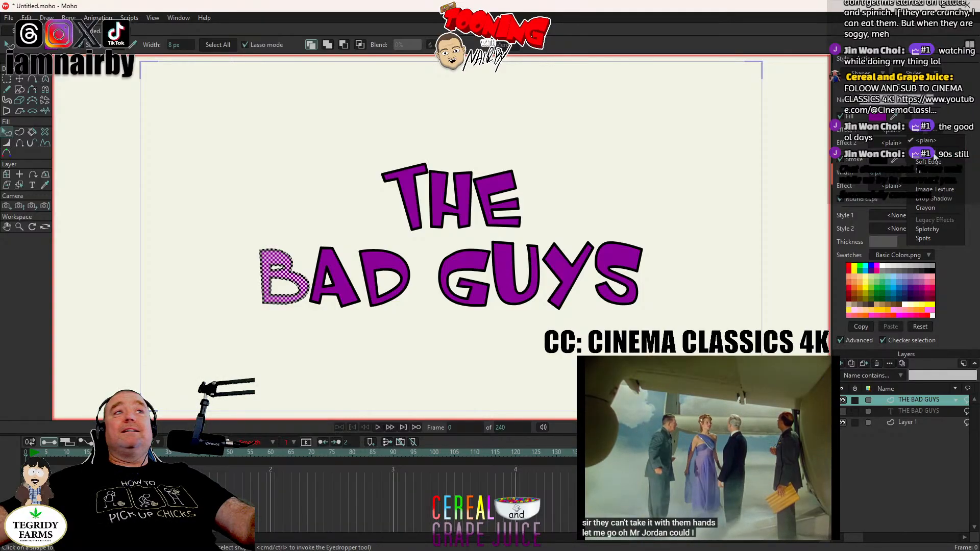
pyautogui.click(929, 180)
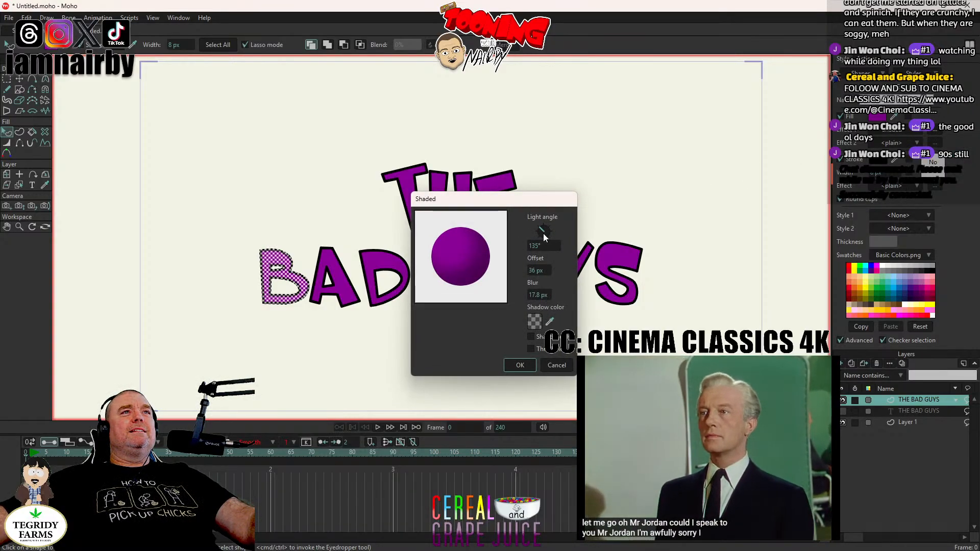
pyautogui.moveTo(538, 295)
pyautogui.mouseDown()
pyautogui.moveTo(449, 313)
pyautogui.moveTo(462, 313)
pyautogui.mouseUp()
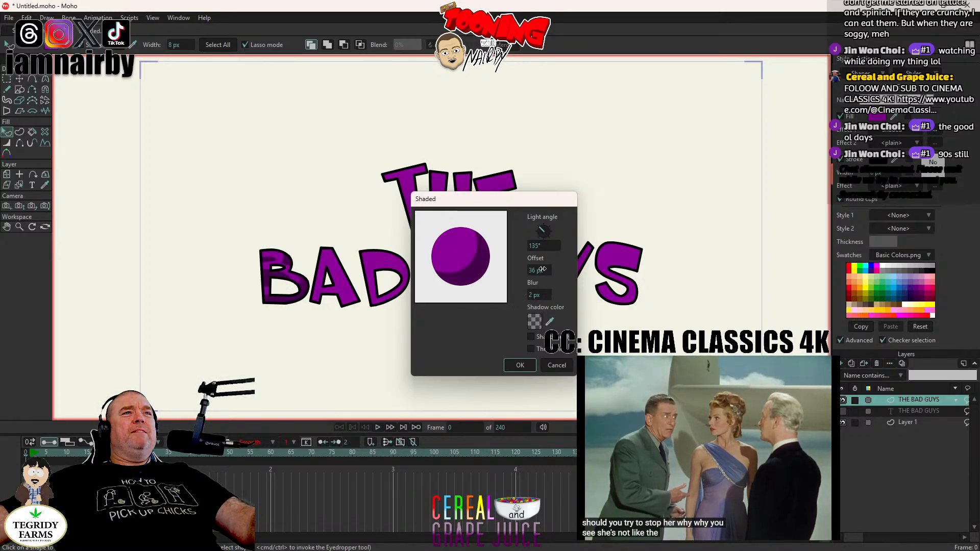
pyautogui.moveTo(535, 270); pyautogui.dragTo(423, 285)
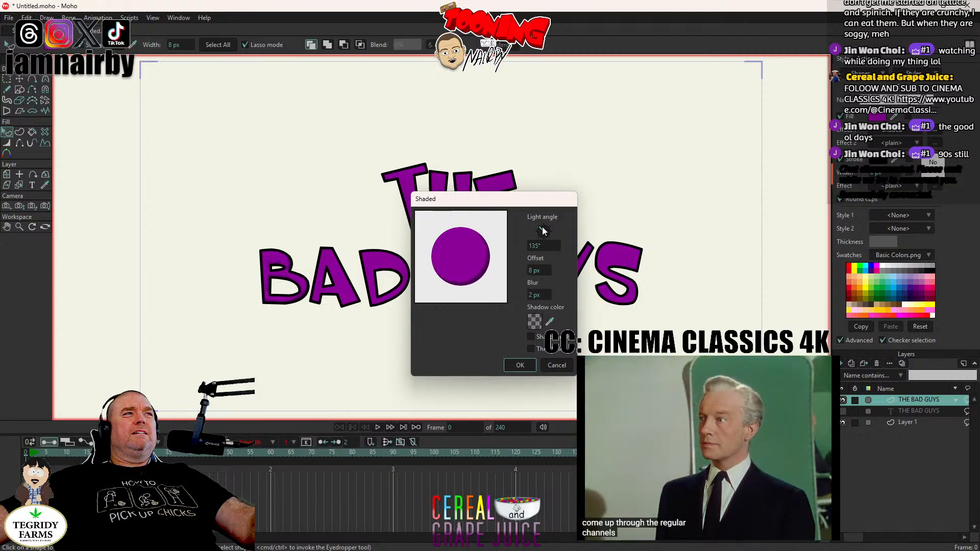
pyautogui.moveTo(542, 227)
pyautogui.mouseDown()
pyautogui.moveTo(540, 243)
pyautogui.moveTo(521, 247)
pyautogui.mouseUp()
# Step: Set the Shaded effect's shadow colour to white FFFFFF at 100% alpha
pyautogui.click(535, 321)
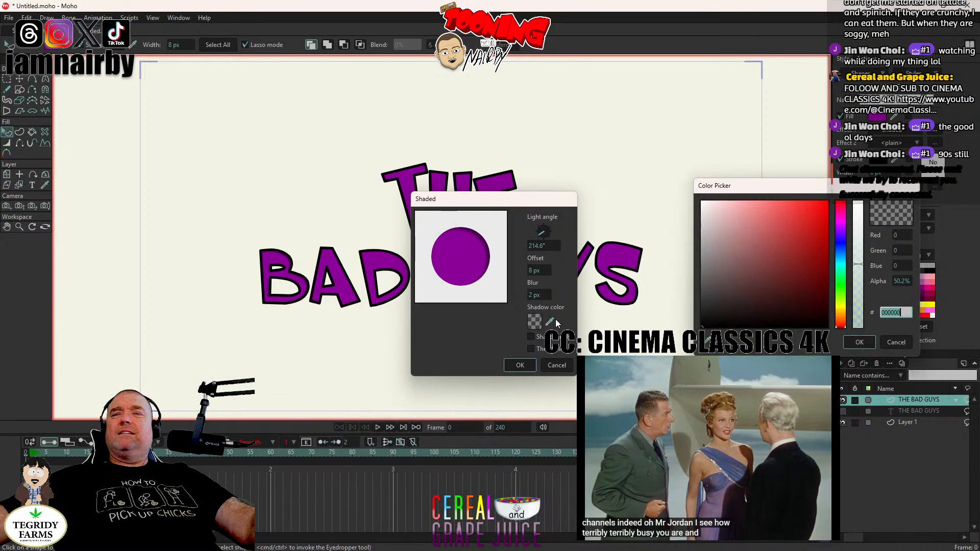
pyautogui.moveTo(740, 271); pyautogui.dragTo(701, 202)
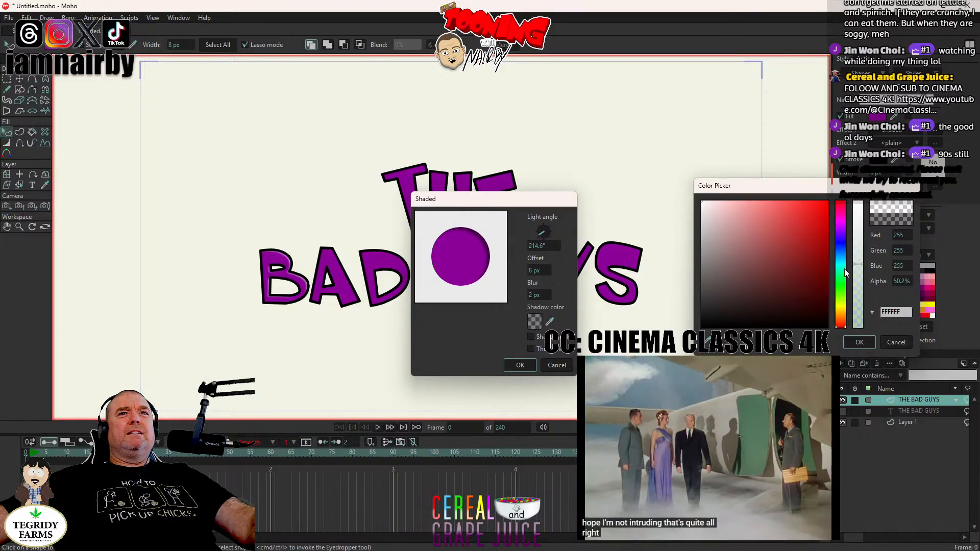
pyautogui.moveTo(861, 268); pyautogui.dragTo(858, 173)
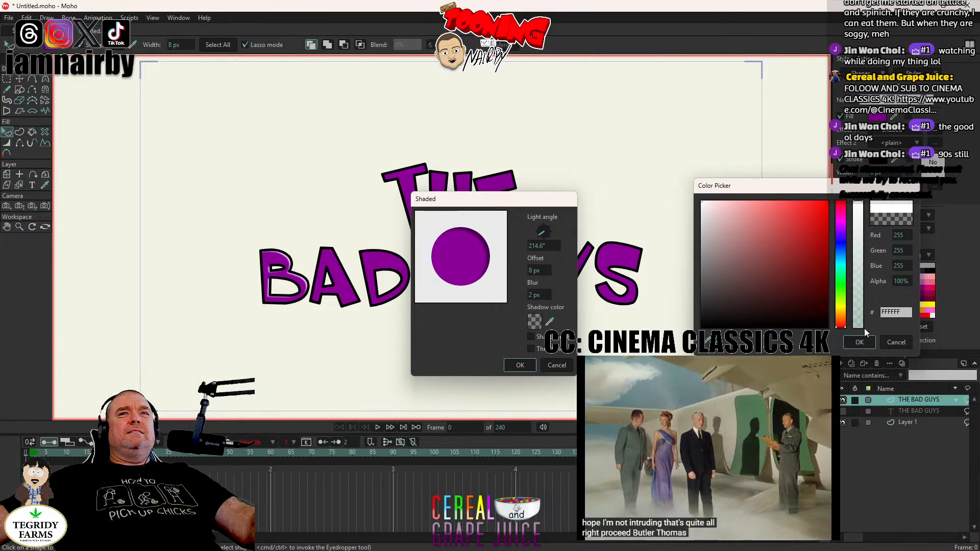
pyautogui.click(860, 342)
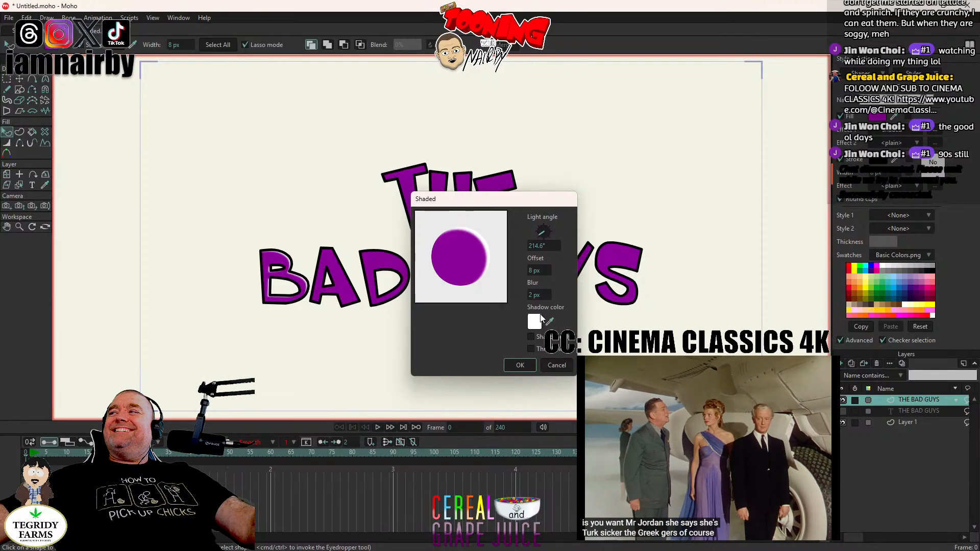
# Step: Adjust the B's shading to a 316° light angle, 7 px offset and 4 px blur, and apply it
pyautogui.moveTo(489, 201); pyautogui.dragTo(524, 191)
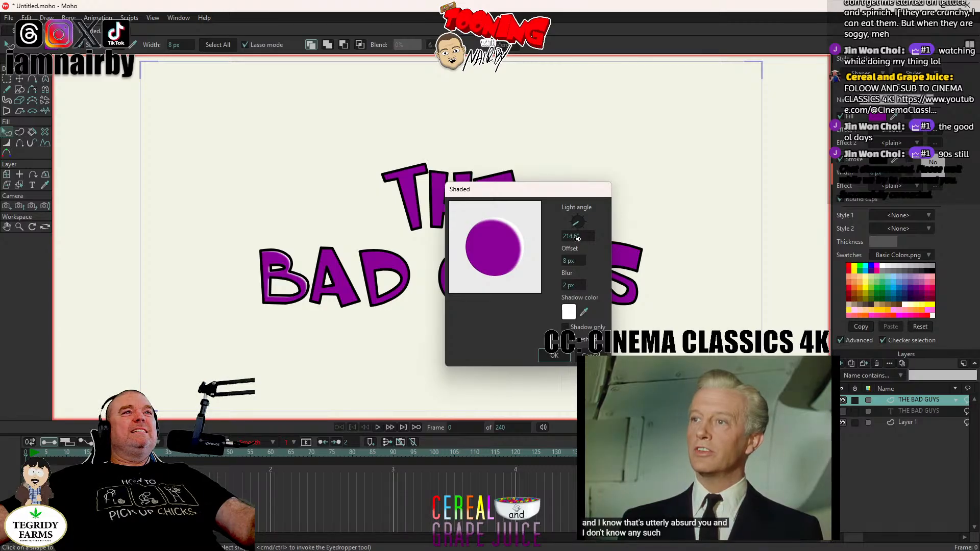
pyautogui.moveTo(575, 226)
pyautogui.mouseDown()
pyautogui.moveTo(583, 206)
pyautogui.moveTo(593, 237)
pyautogui.mouseUp()
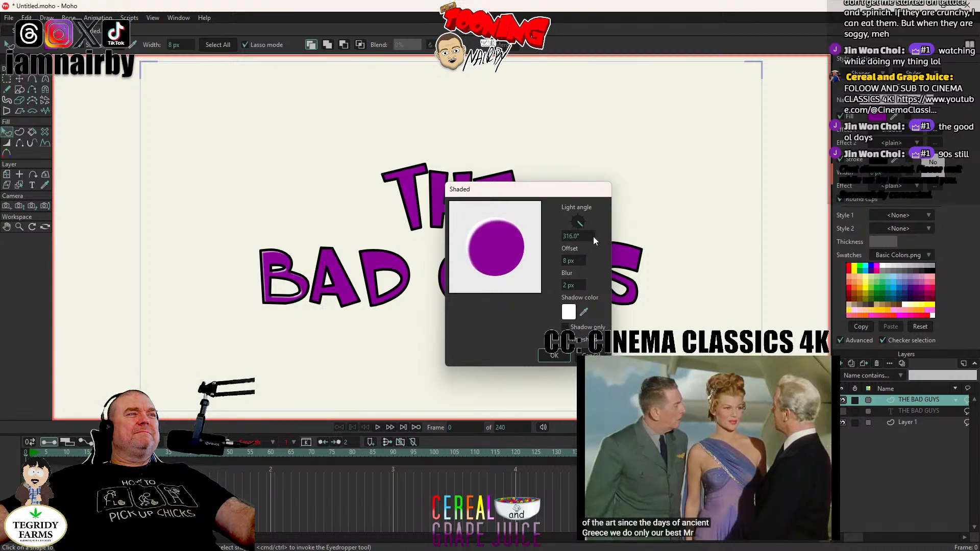
pyautogui.moveTo(568, 285)
pyautogui.mouseDown()
pyautogui.moveTo(541, 285)
pyautogui.moveTo(595, 261)
pyautogui.moveTo(583, 286)
pyautogui.moveTo(603, 289)
pyautogui.moveTo(569, 289)
pyautogui.moveTo(561, 262)
pyautogui.moveTo(553, 263)
pyautogui.mouseUp()
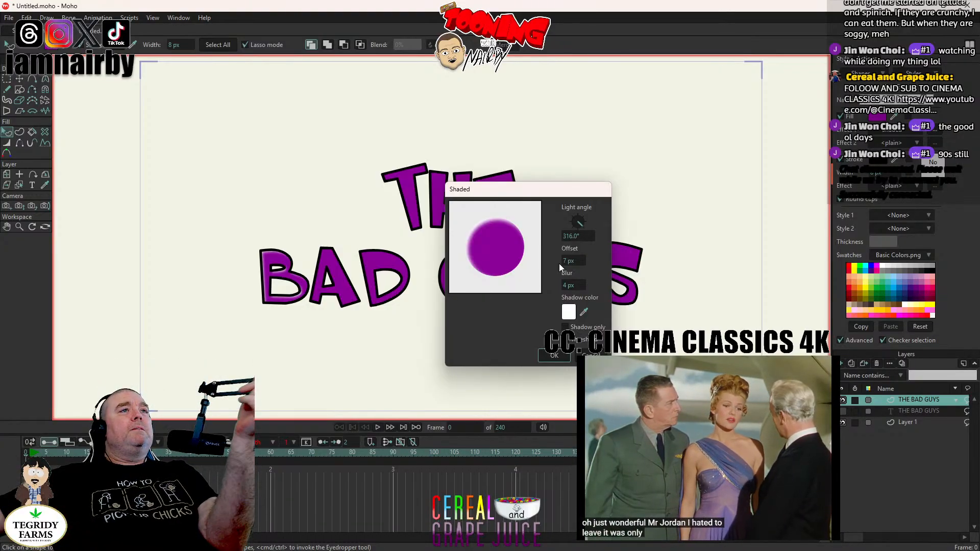
pyautogui.click(555, 357)
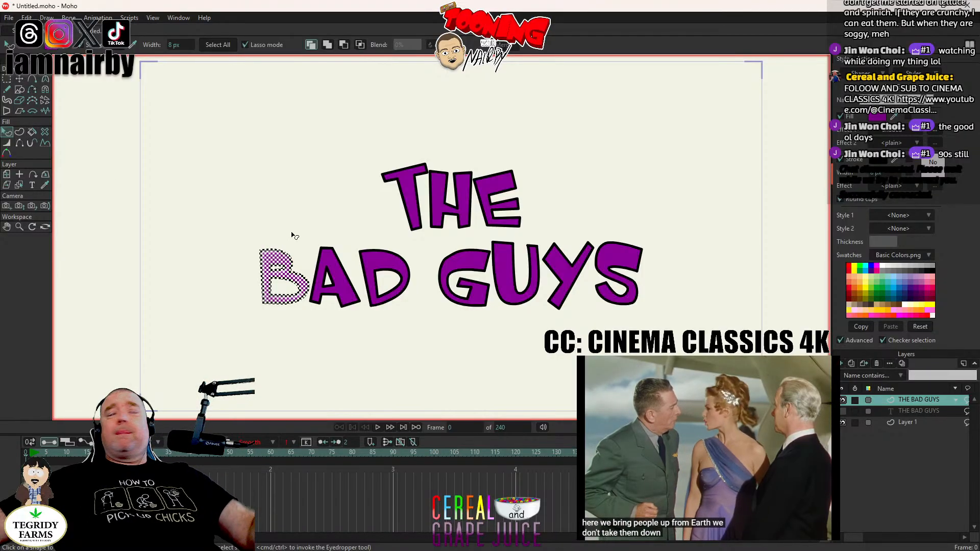
# Step: Copy the B's shaded style onto all the other title letters with the Eyedropper, and render a preview of the result
pyautogui.click(348, 296)
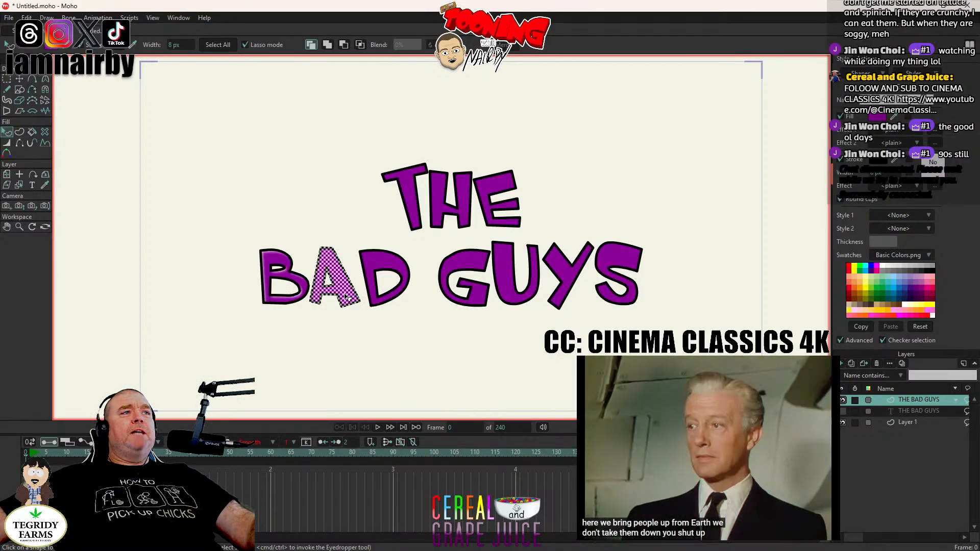
pyautogui.keyDown('shift'); pyautogui.click(386, 267); pyautogui.keyUp('shift')
pyautogui.keyDown('shift'); pyautogui.click(458, 266); pyautogui.keyUp('shift')
pyautogui.keyDown('shift'); pyautogui.click(516, 273); pyautogui.keyUp('shift')
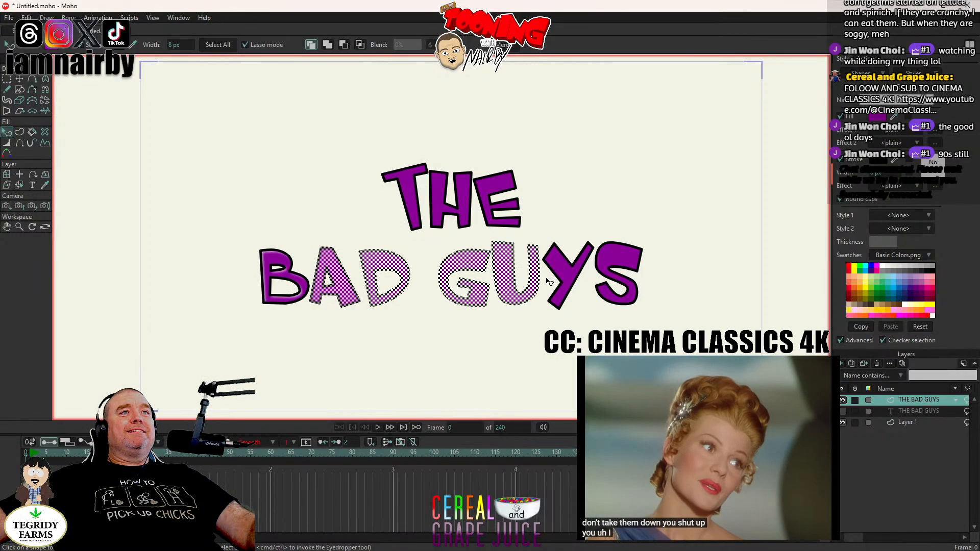
pyautogui.keyDown('shift'); pyautogui.click(552, 278); pyautogui.keyUp('shift')
pyautogui.keyDown('shift'); pyautogui.click(624, 263); pyautogui.keyUp('shift')
pyautogui.keyDown('shift'); pyautogui.click(410, 199); pyautogui.keyUp('shift')
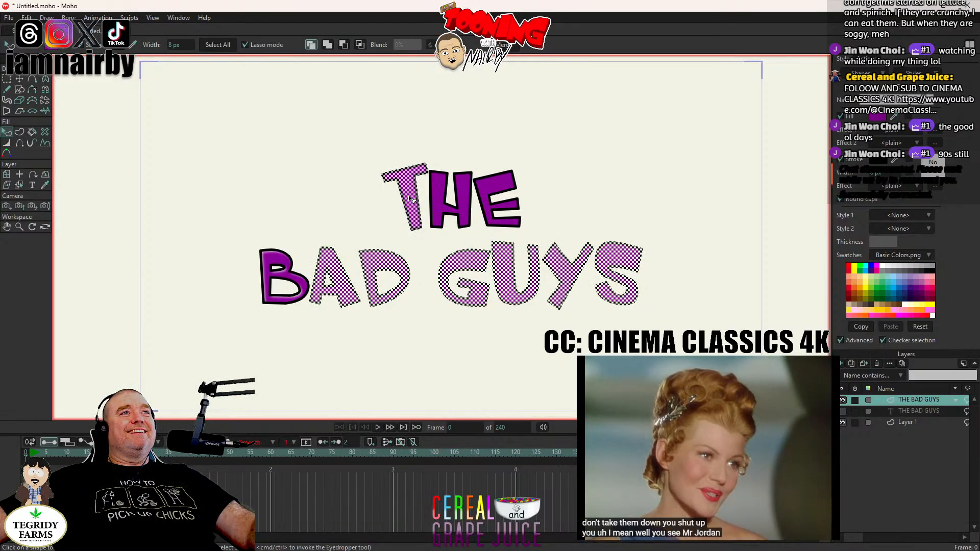
pyautogui.keyDown('shift'); pyautogui.click(440, 210); pyautogui.keyUp('shift')
pyautogui.keyDown('shift'); pyautogui.click(495, 190); pyautogui.keyUp('shift')
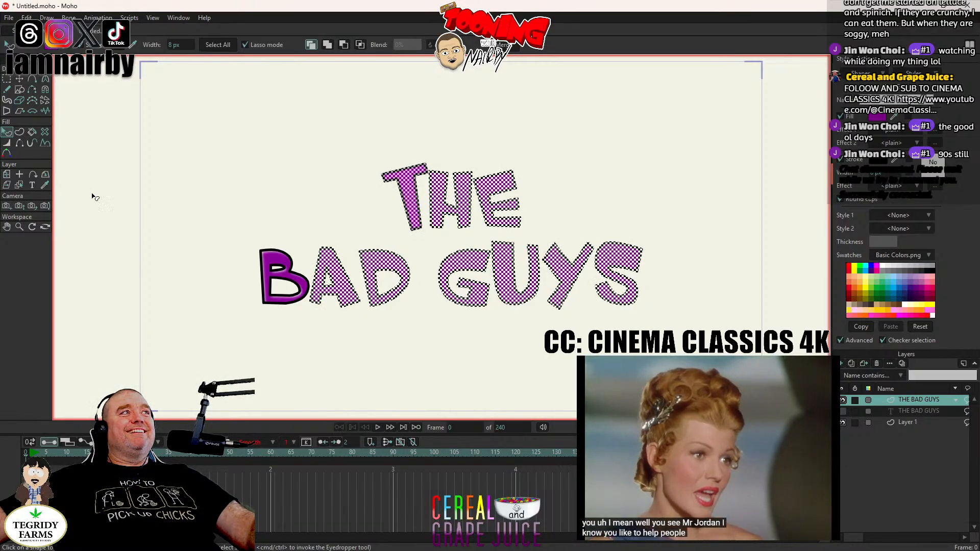
pyautogui.click(45, 185)
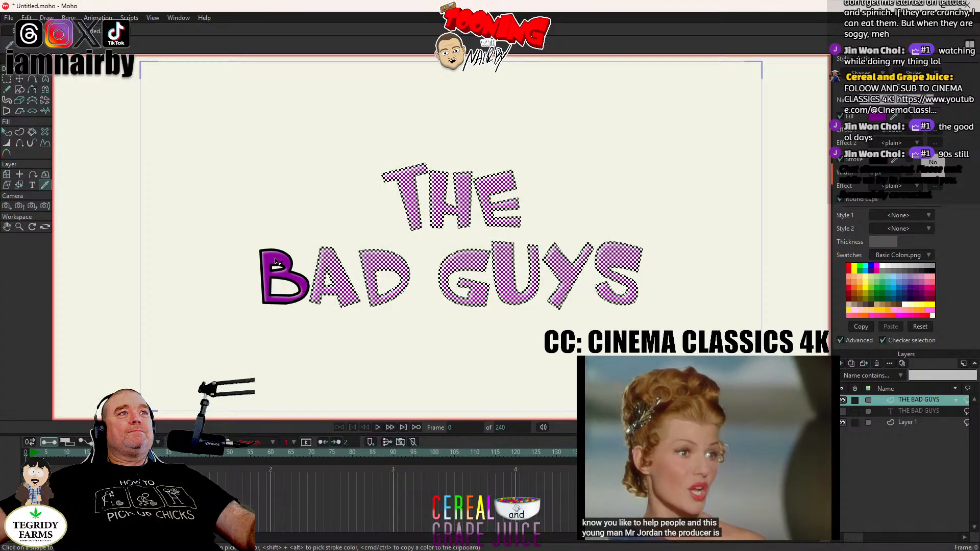
pyautogui.click(27, 18)
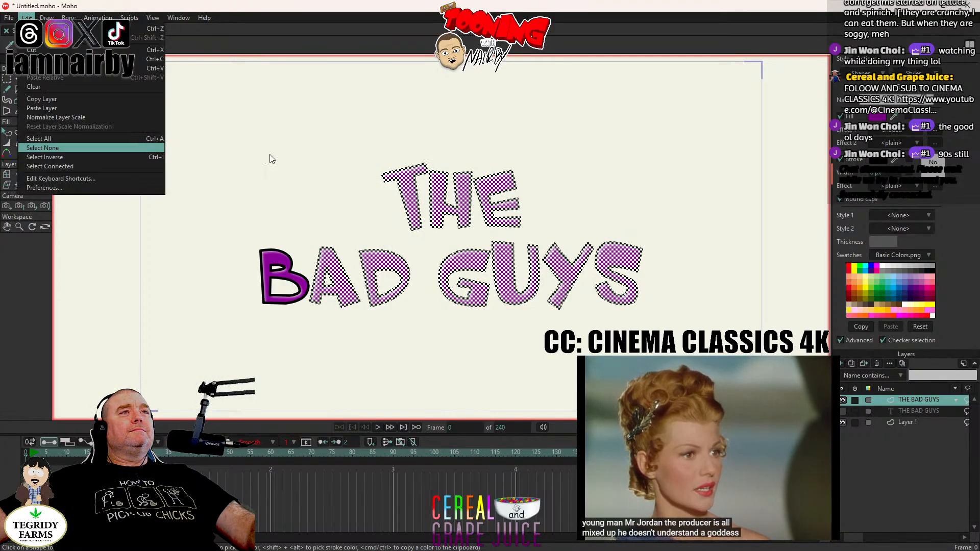
pyautogui.press('Return')
pyautogui.hotkey('ctrl', 'r')
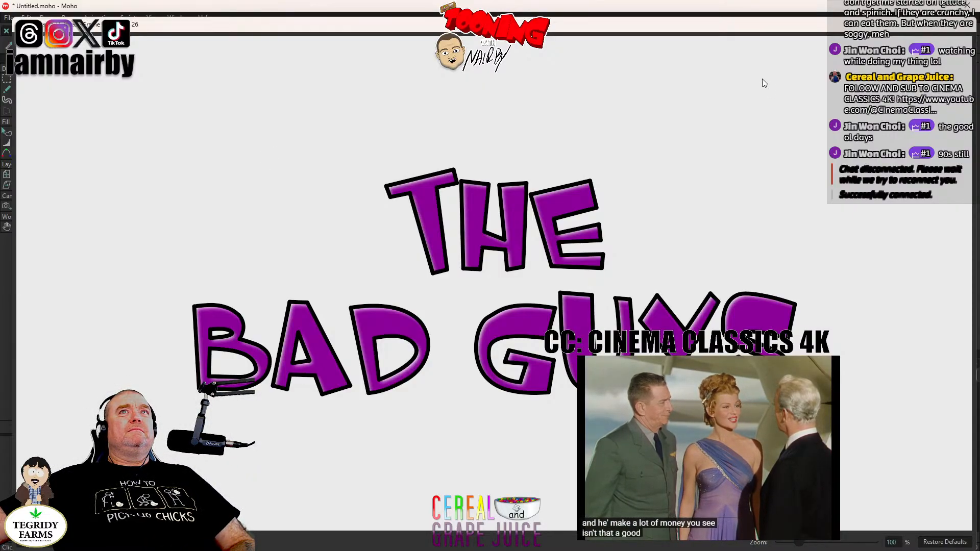
pyautogui.click(966, 25)
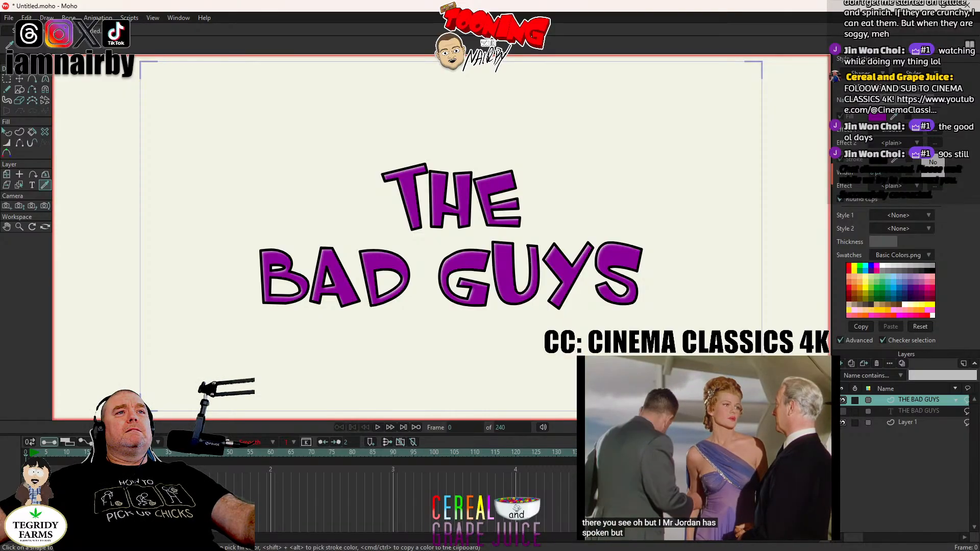
# Step: Show the hidden THE BAD GUYS text layer and extend its text with the lines WHO GOT SICK and AND TIRED OF
pyautogui.click(842, 412)
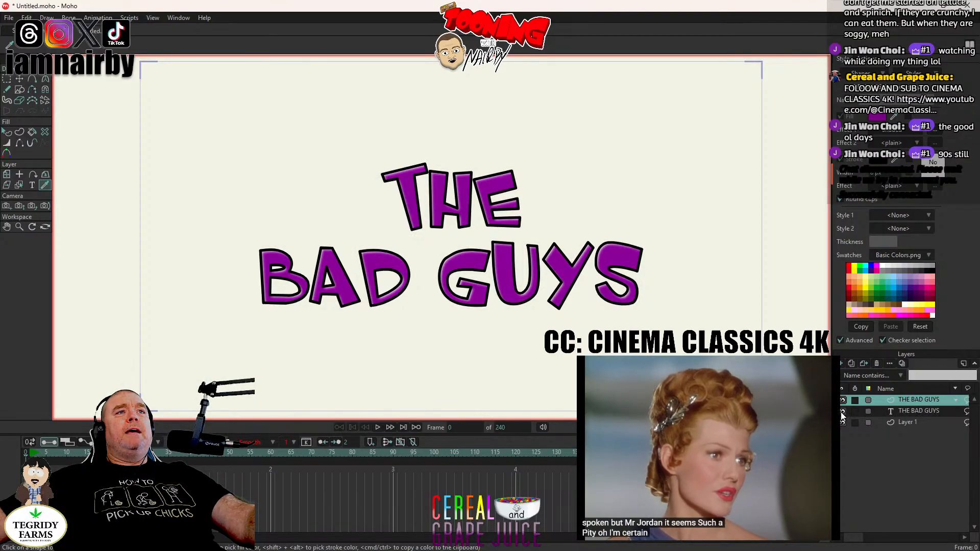
pyautogui.doubleClick(923, 409)
pyautogui.click(677, 214)
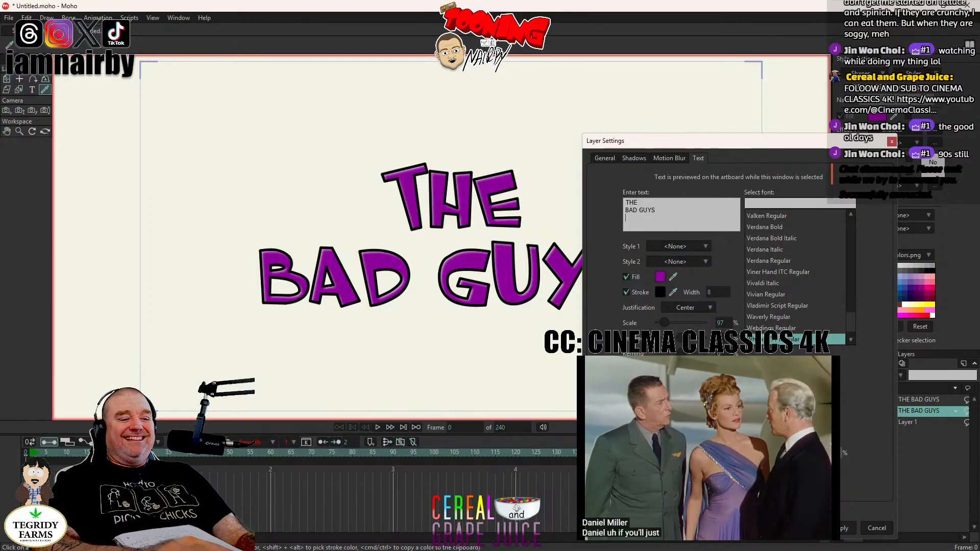
pyautogui.write('WHO G')
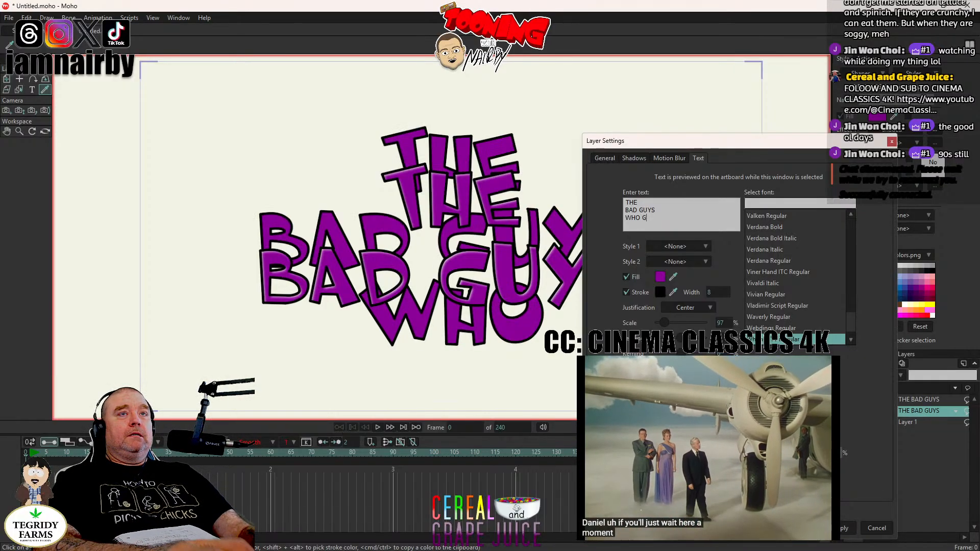
pyautogui.write('OT SICK')
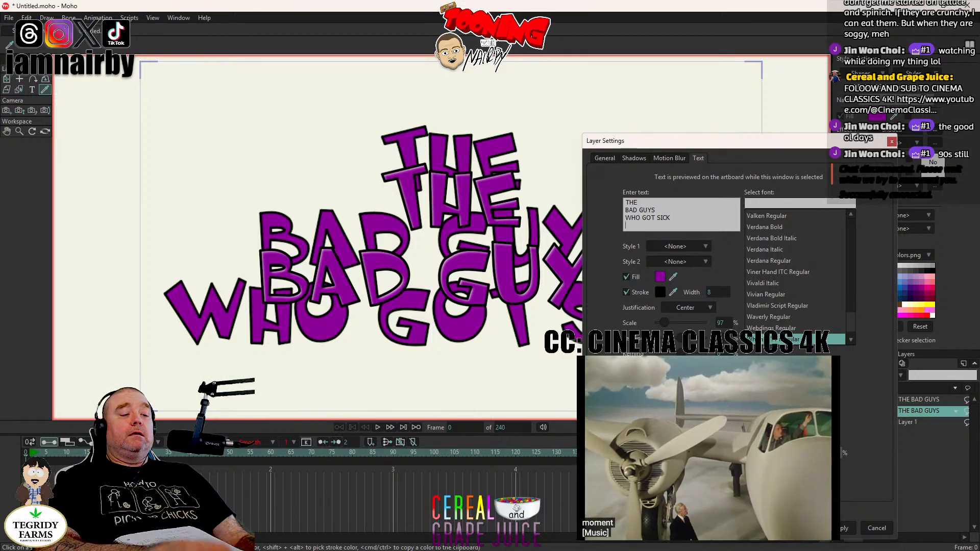
pyautogui.press('Return')
pyautogui.write('AD')
pyautogui.press('BackSpace')
pyautogui.press('BackSpace')
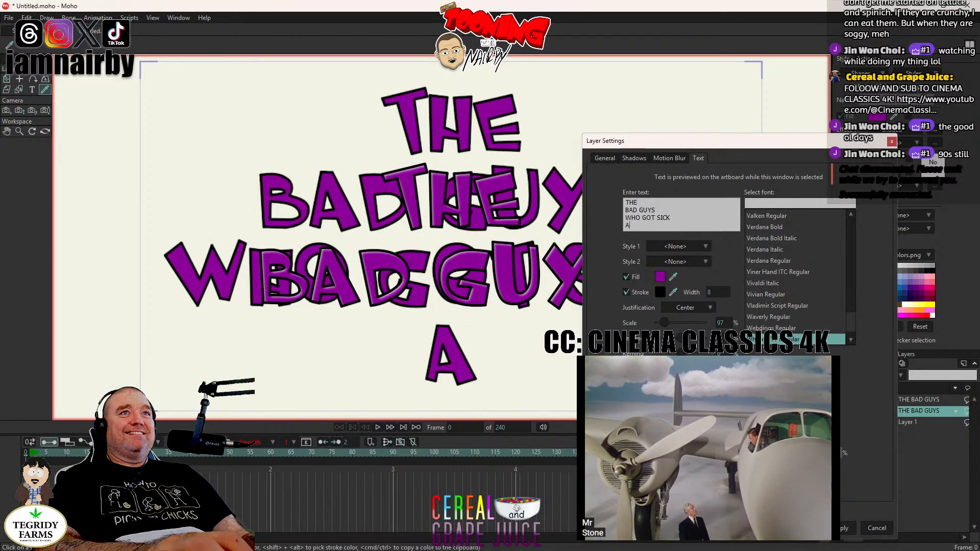
pyautogui.write('ND TIRED')
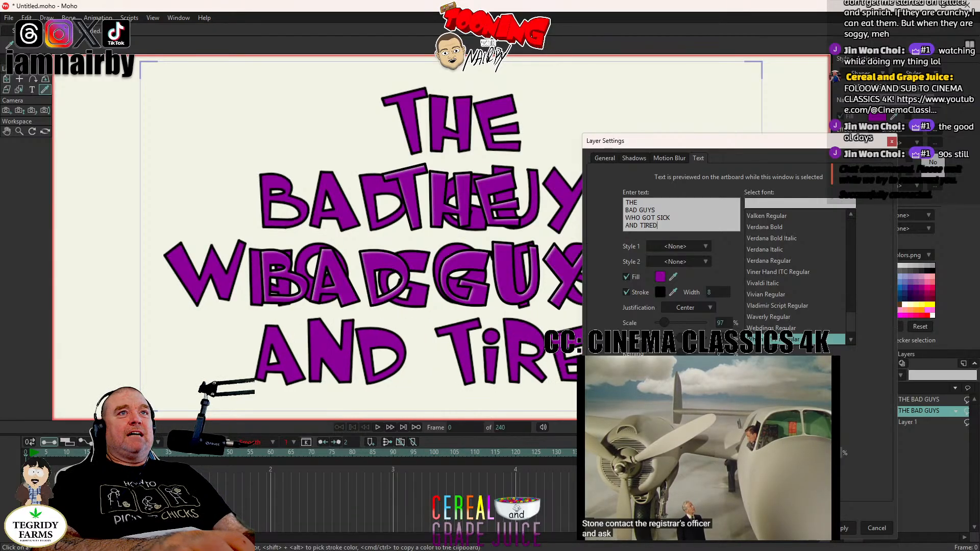
pyautogui.write(' OF')
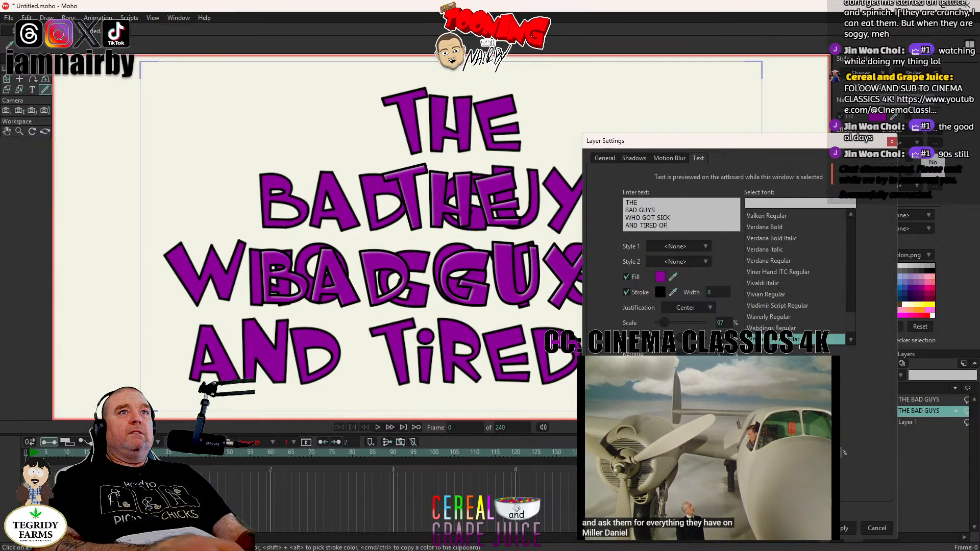
# Step: Add the lines EVERYONE'S, BULLSHIT SO WE, BECAME and BAD GUYS to the text layer, and apply the text
pyautogui.press('Return')
pyautogui.write('EVERYONE')
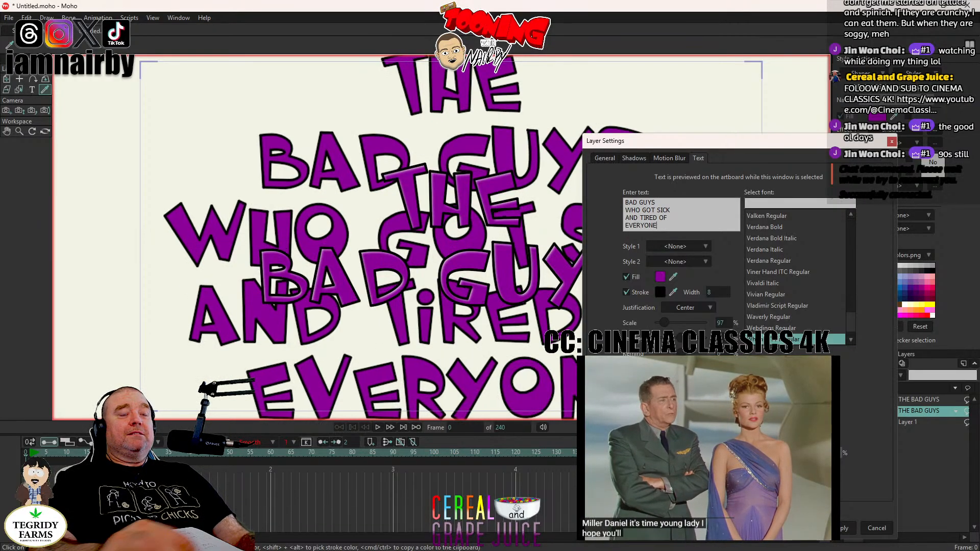
pyautogui.write('\\S')
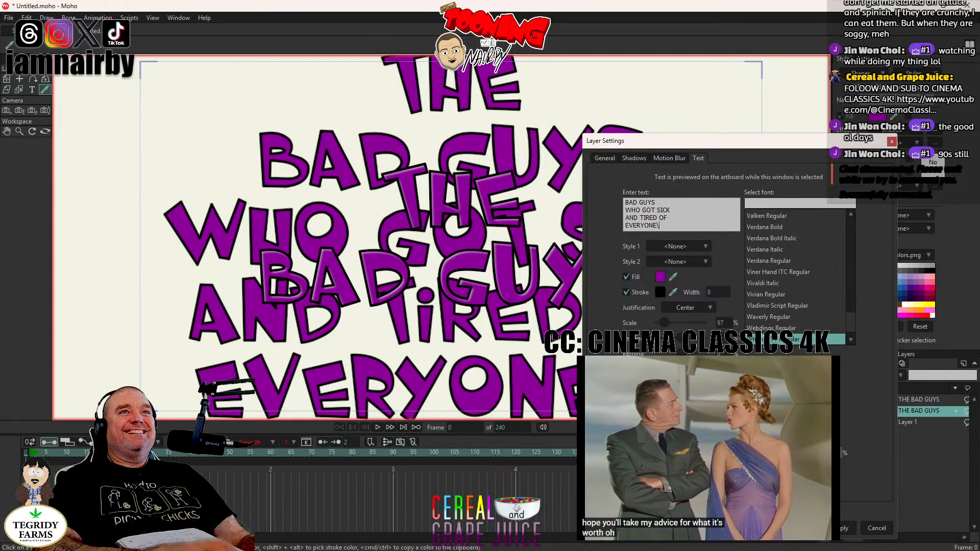
pyautogui.press('BackSpace')
pyautogui.write("'S")
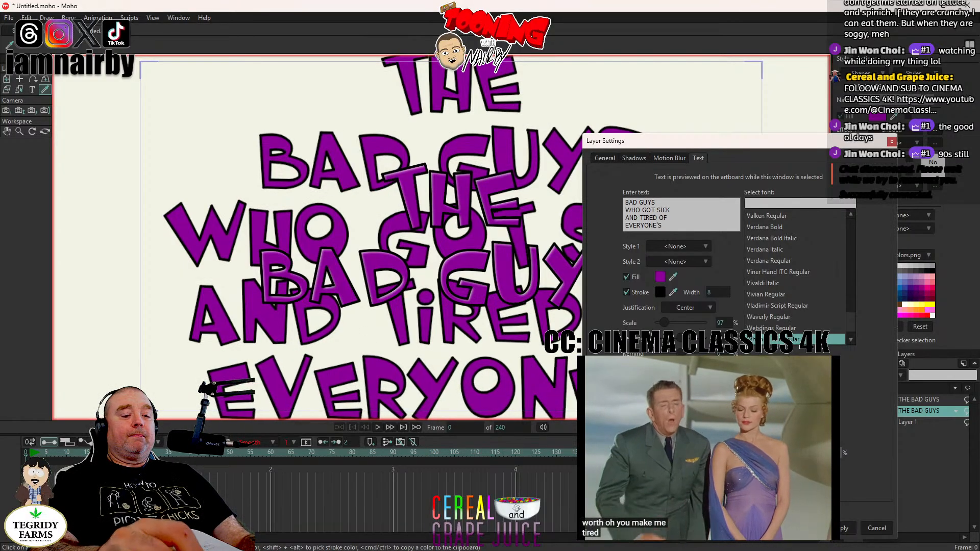
pyautogui.press('Return')
pyautogui.write('BULLSHIT')
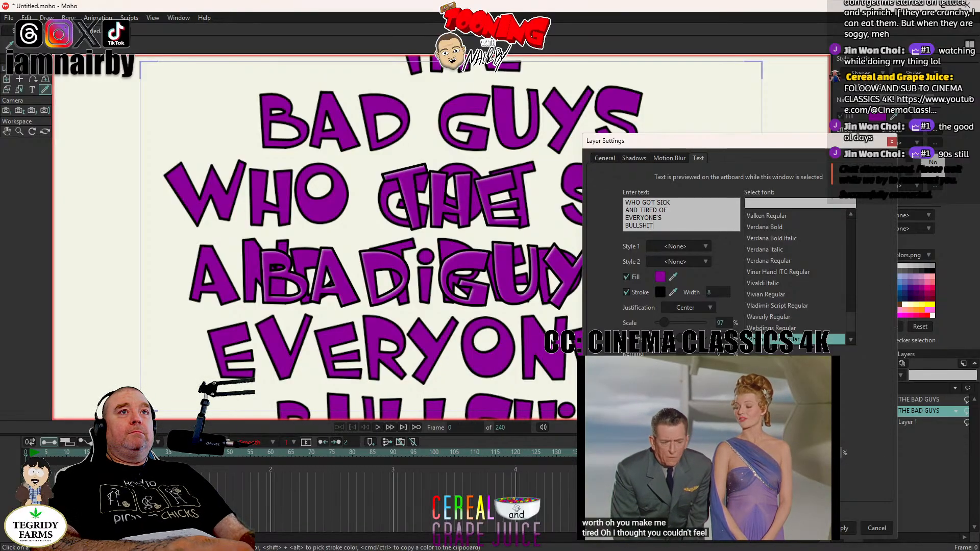
pyautogui.write(' SO WE')
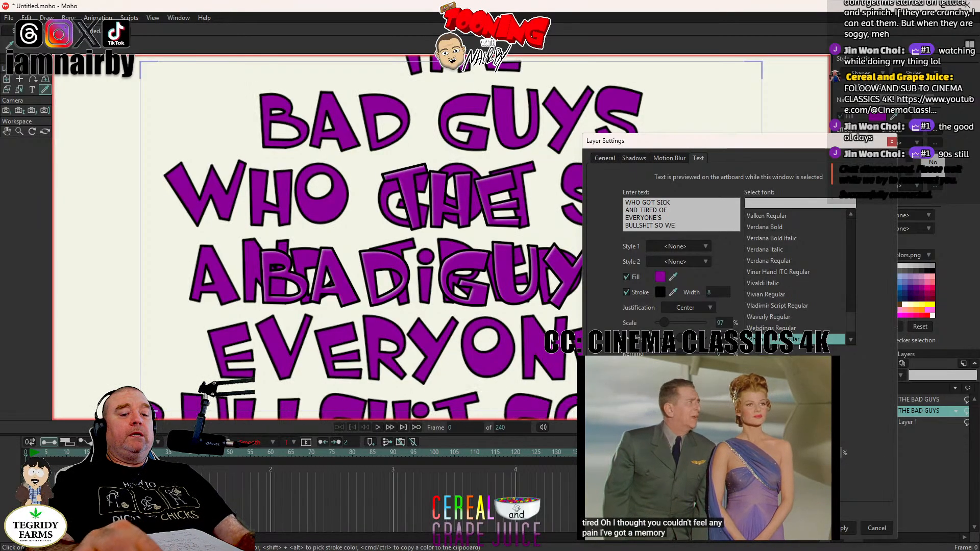
pyautogui.press('Return')
pyautogui.write('BECAME')
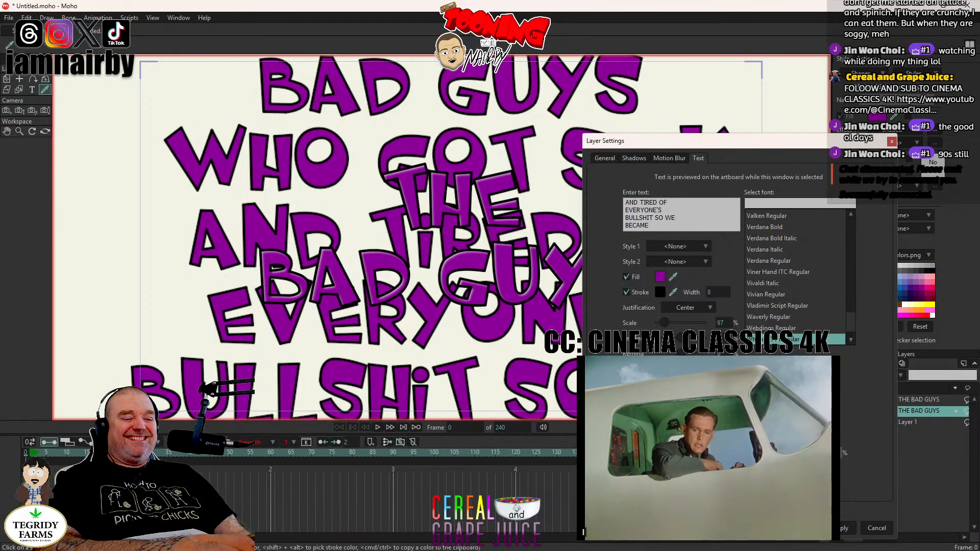
pyautogui.press('Return')
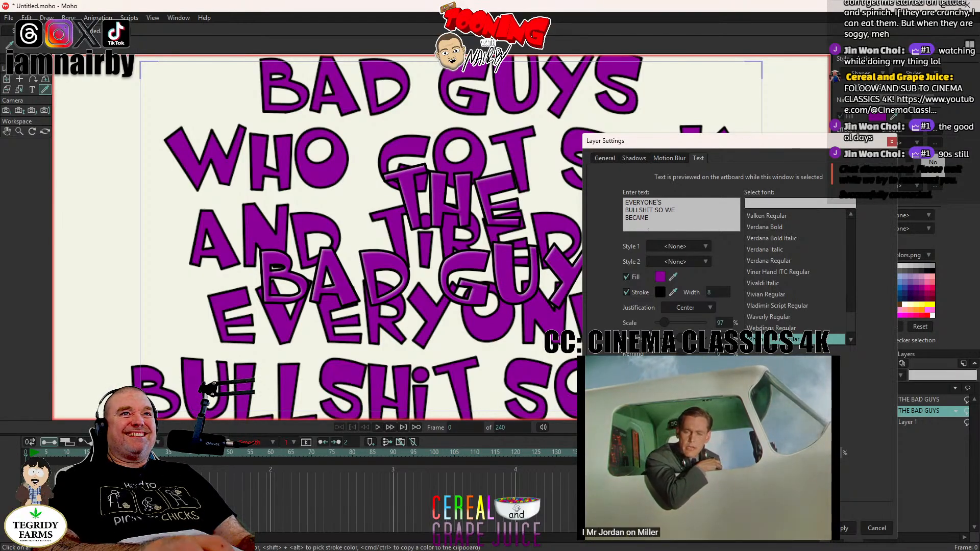
pyautogui.write('BAD GUYS')
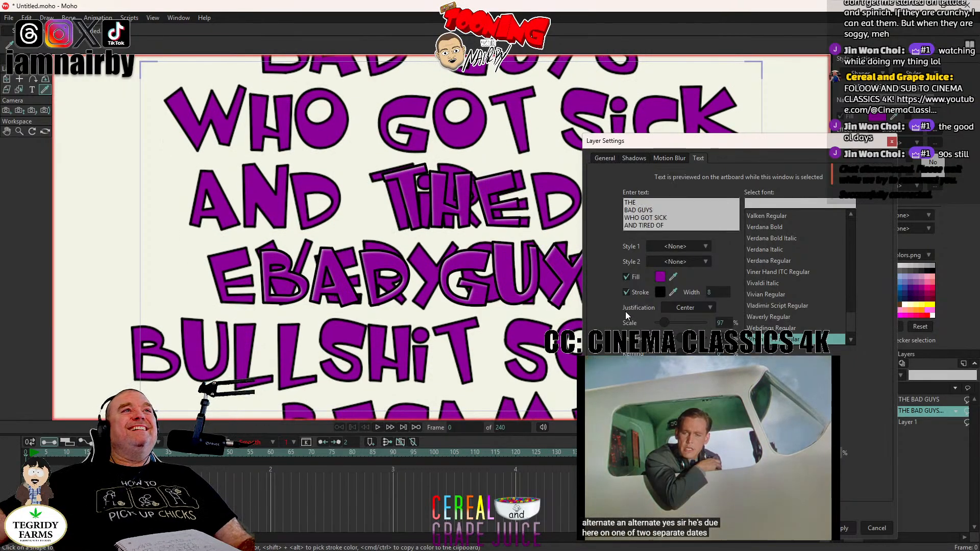
pyautogui.click(805, 528)
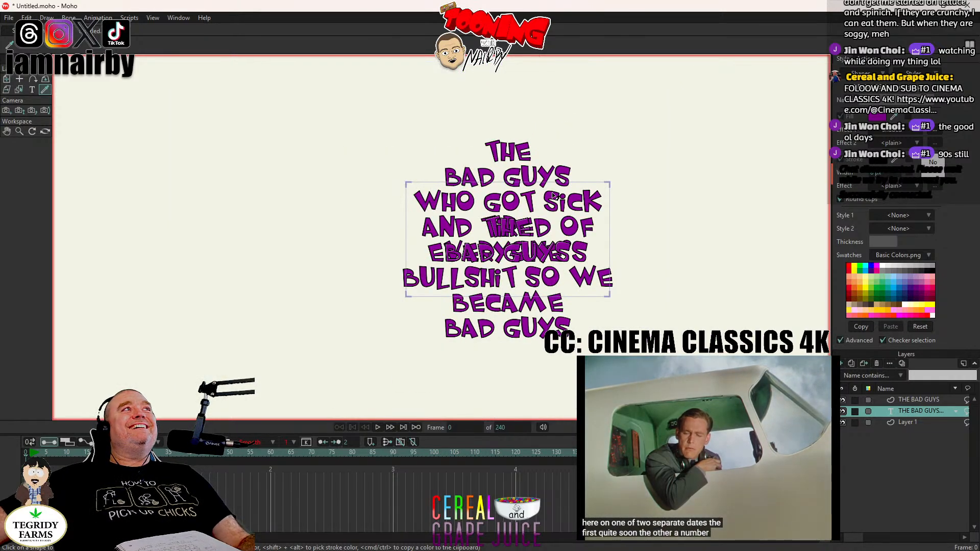
# Step: Move the long text layer down until its first two lines align with the shaded THE BAD GUYS title
pyautogui.press('0')
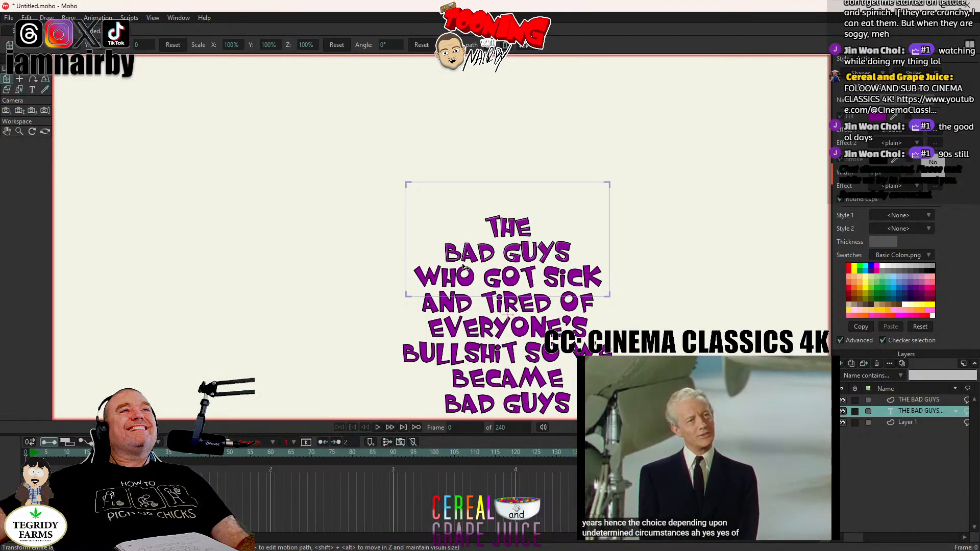
pyautogui.click(462, 266)
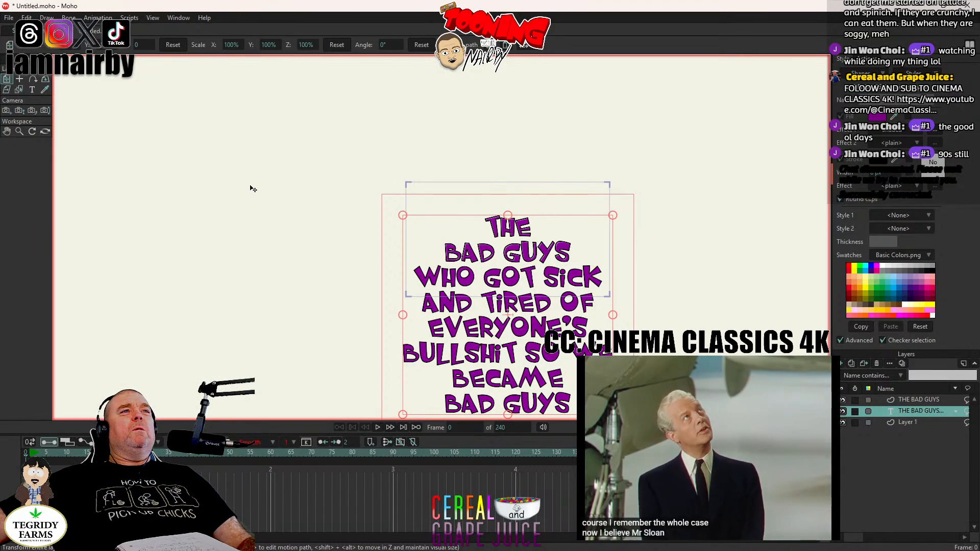
pyautogui.moveTo(296, 278); pyautogui.dragTo(274, 232)
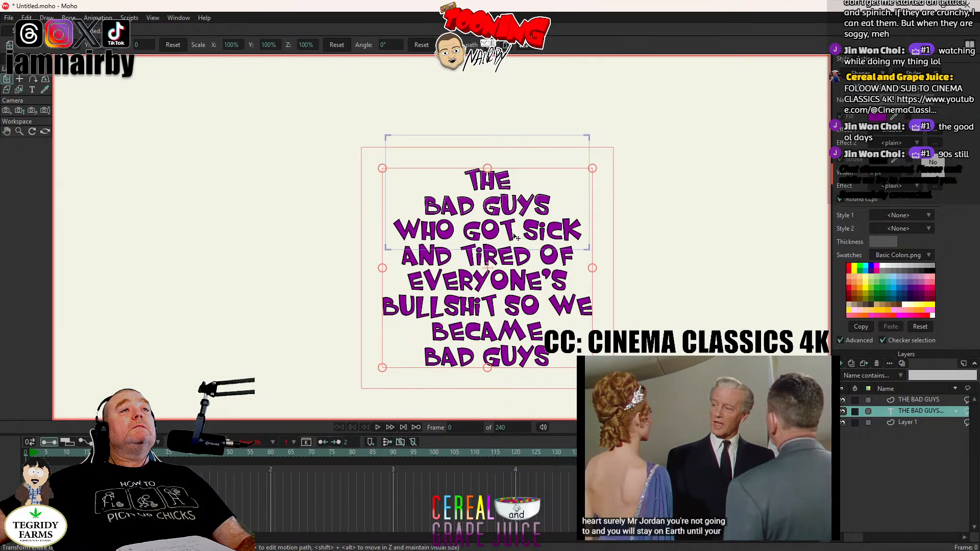
pyautogui.scroll(2, 517, 238)
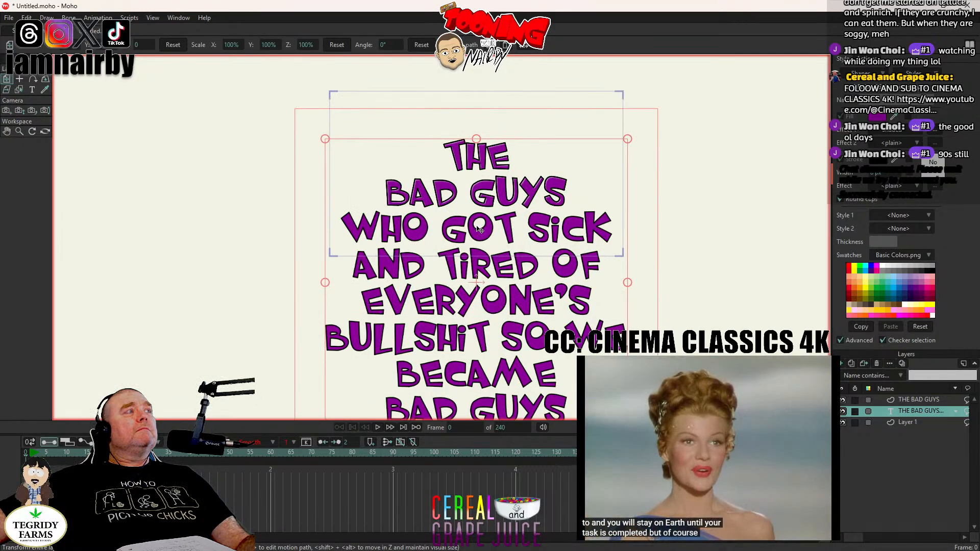
pyautogui.moveTo(514, 210); pyautogui.dragTo(515, 211)
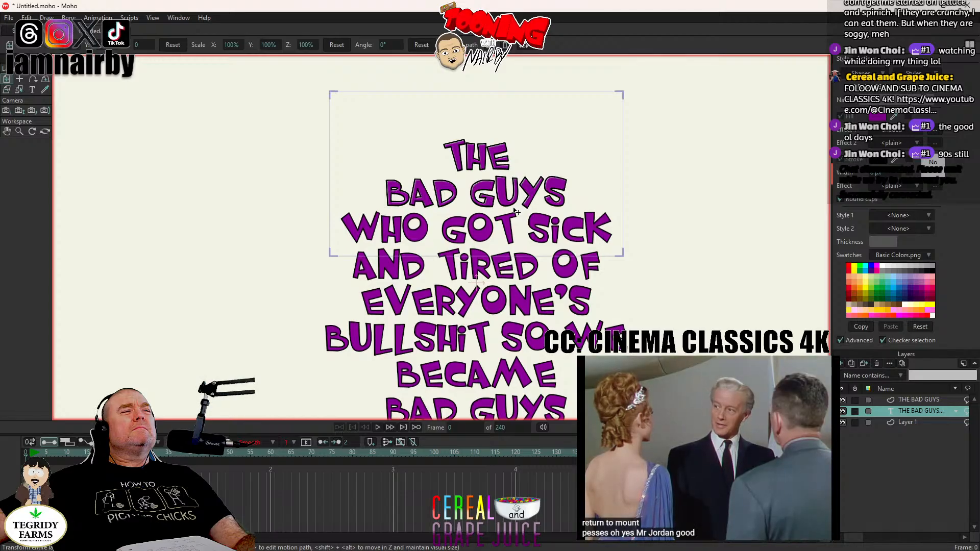
pyautogui.click(515, 211)
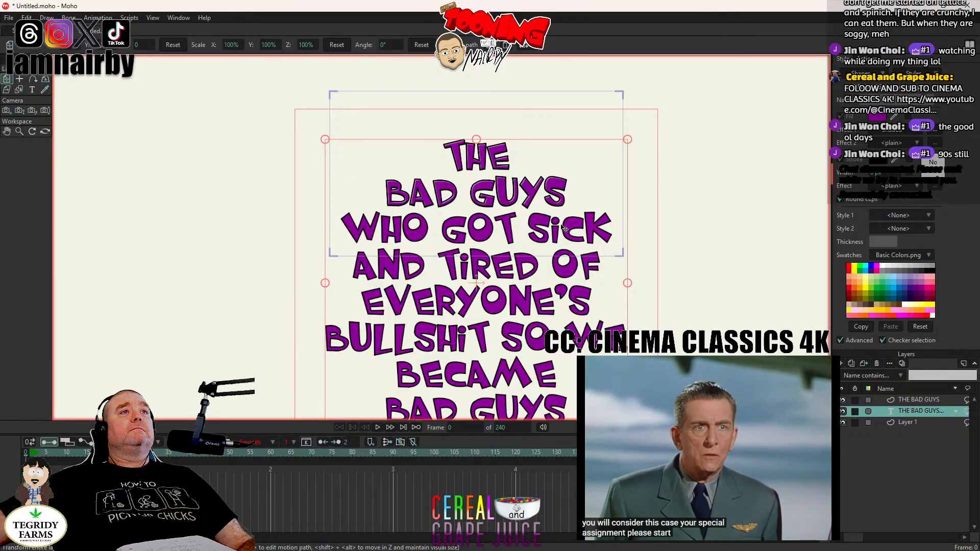
pyautogui.scroll(-3, 564, 228)
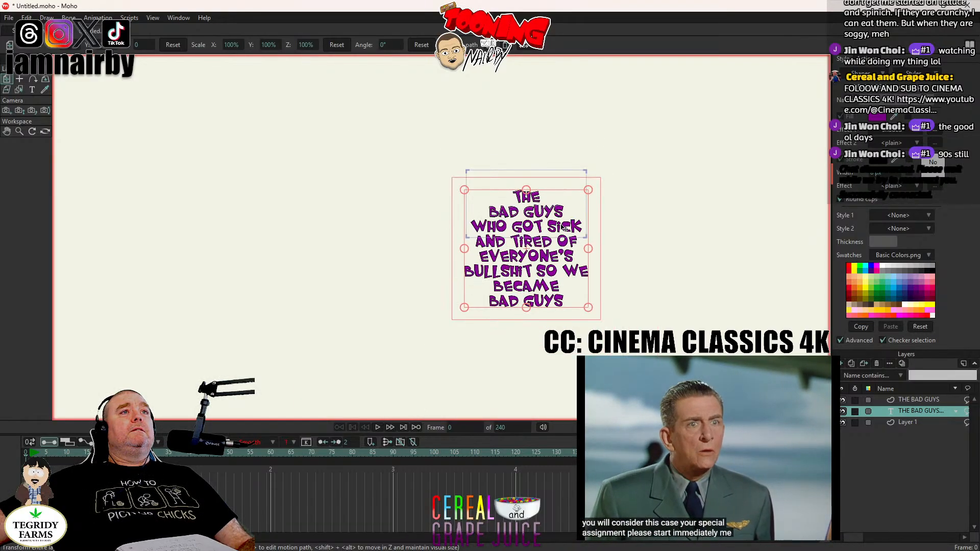
pyautogui.scroll(1, 564, 228)
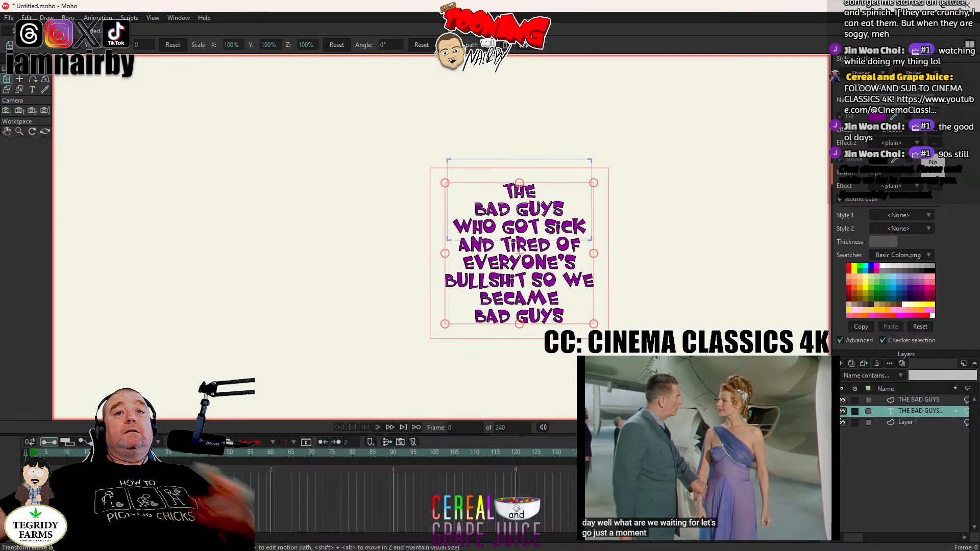
# Step: Hide the long text layer and render a preview of the shaded THE BAD GUYS title alone
pyautogui.click(843, 411)
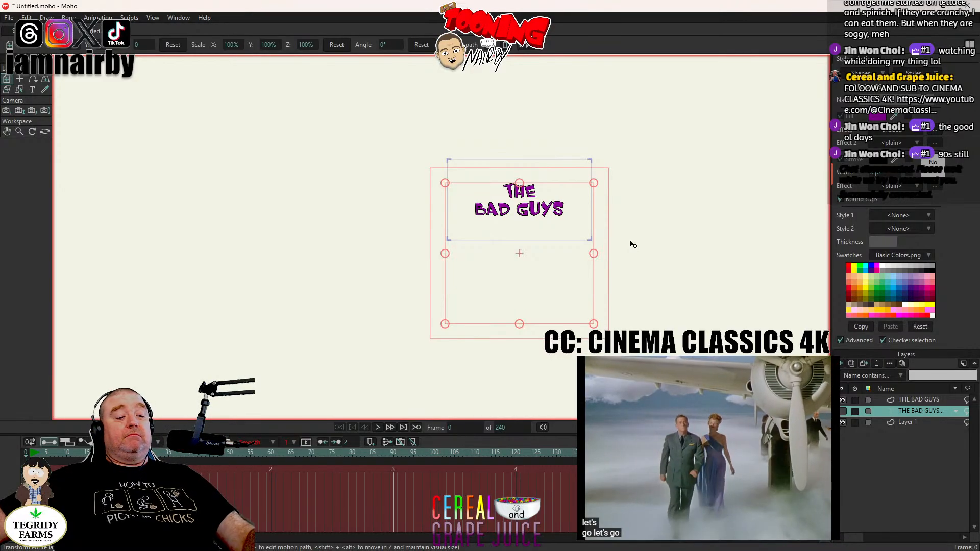
pyautogui.hotkey('ctrl', 'r')
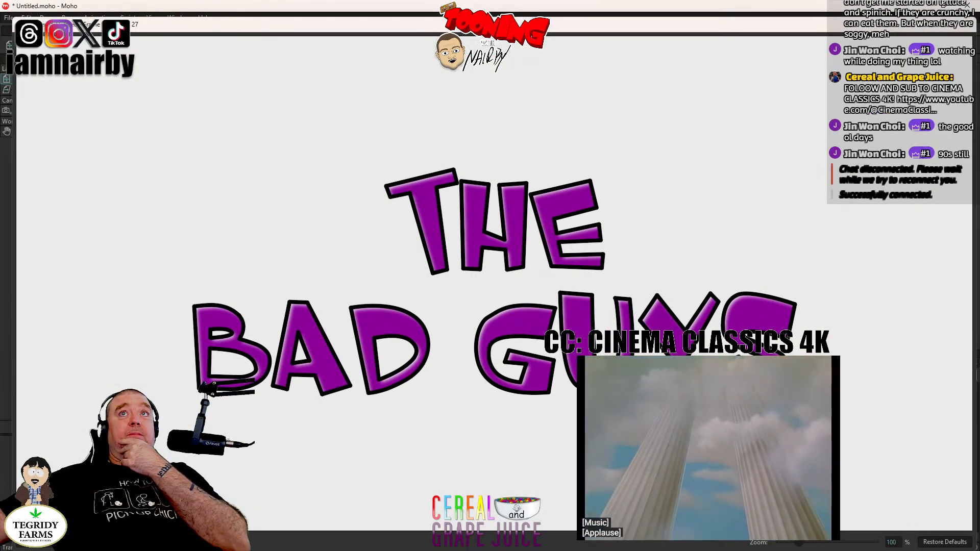
pyautogui.click(968, 30)
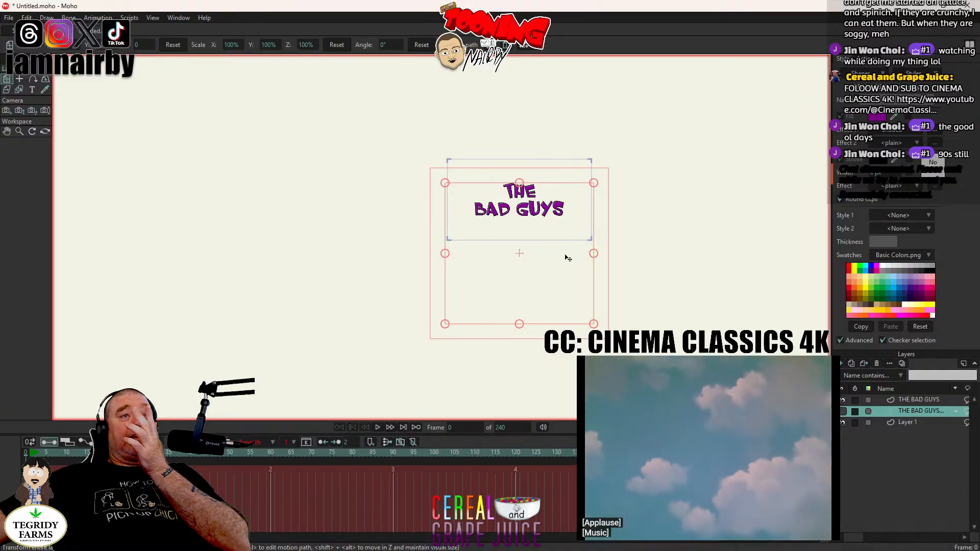
# Step: Set the fill colour of the letter B in the shaded THE BAD GUYS layer to black (000000)
pyautogui.click(911, 402)
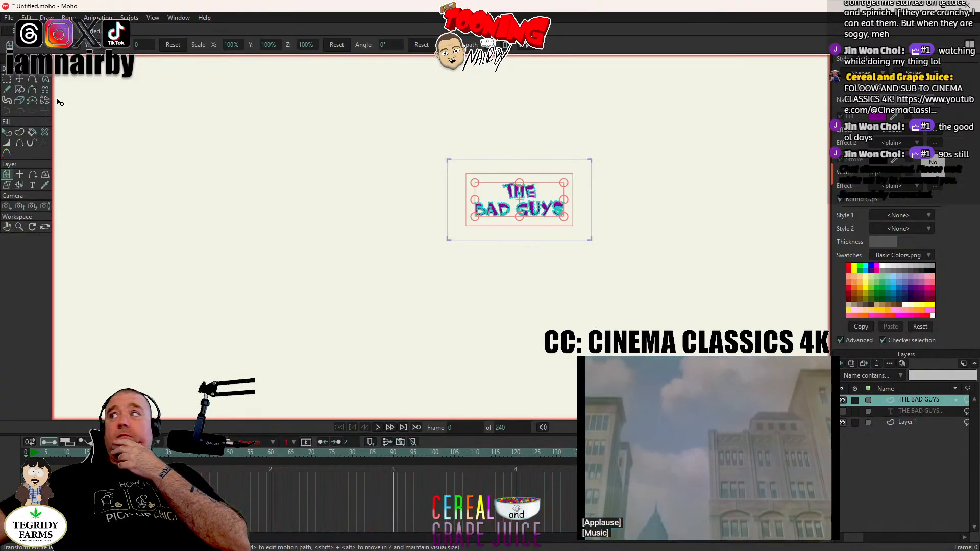
pyautogui.click(7, 131)
pyautogui.scroll(5, 469, 201)
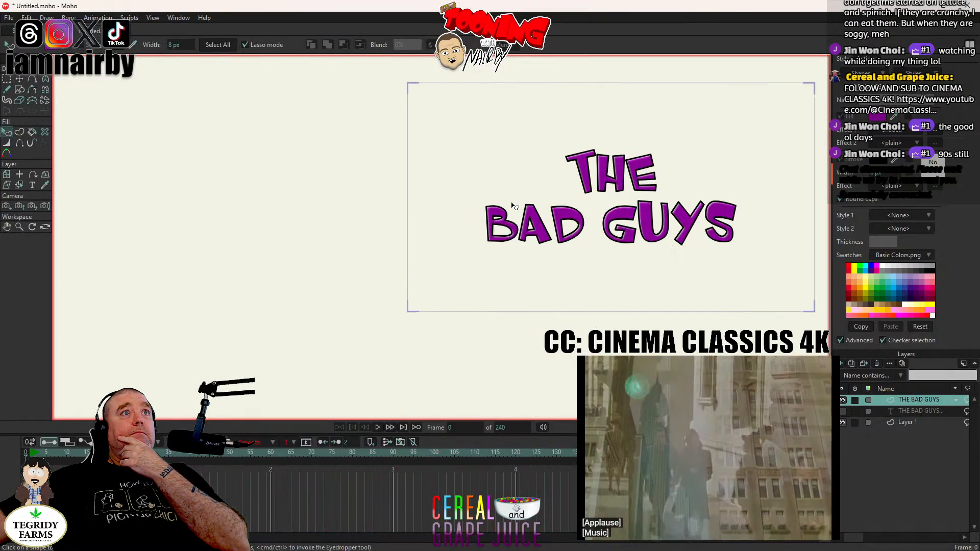
pyautogui.click(513, 228)
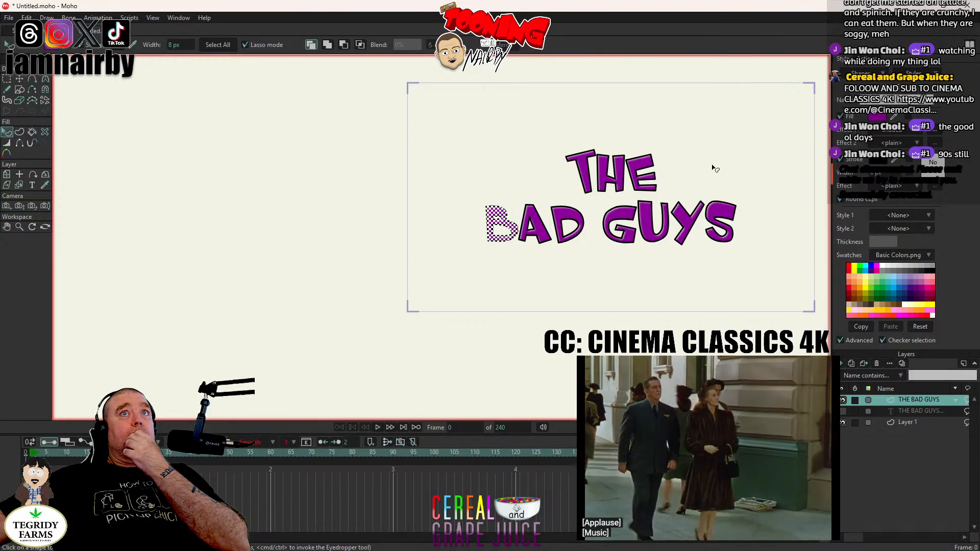
pyautogui.scroll(3, 734, 171)
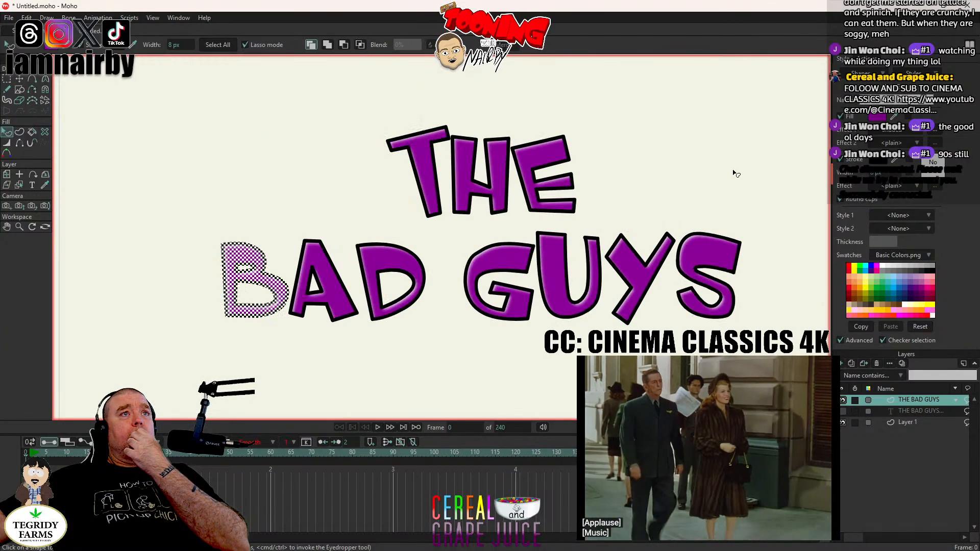
pyautogui.click(878, 117)
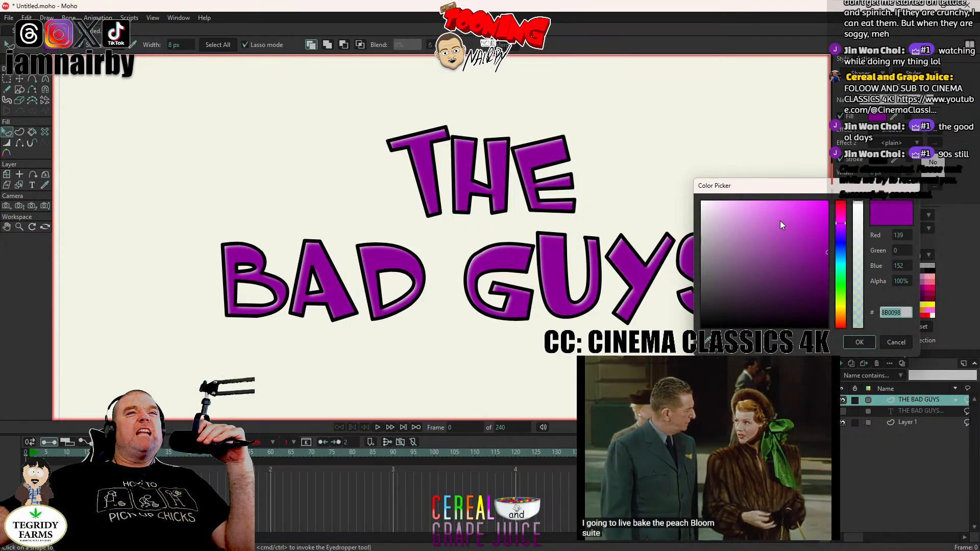
pyautogui.moveTo(781, 221); pyautogui.dragTo(871, 381)
pyautogui.moveTo(709, 261); pyautogui.dragTo(705, 327)
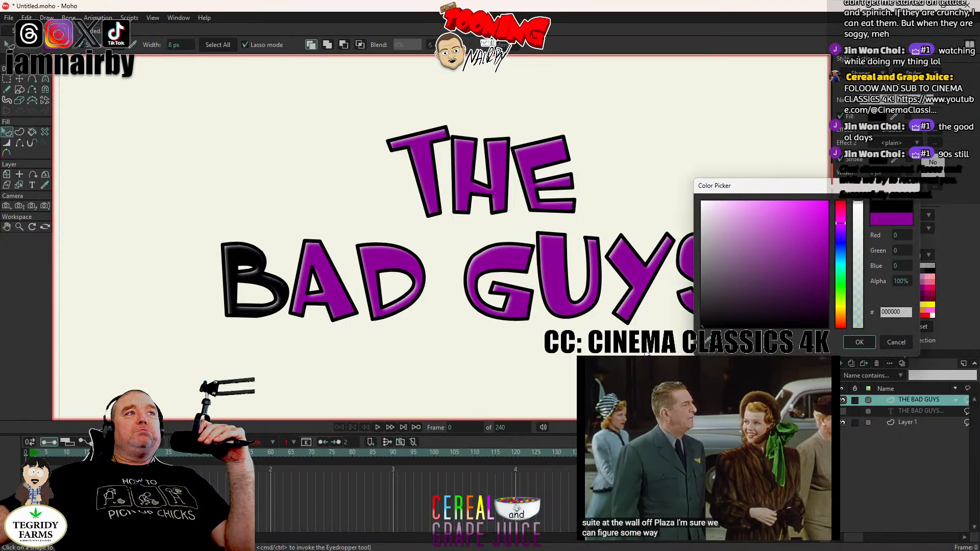
pyautogui.moveTo(759, 193); pyautogui.dragTo(646, 161)
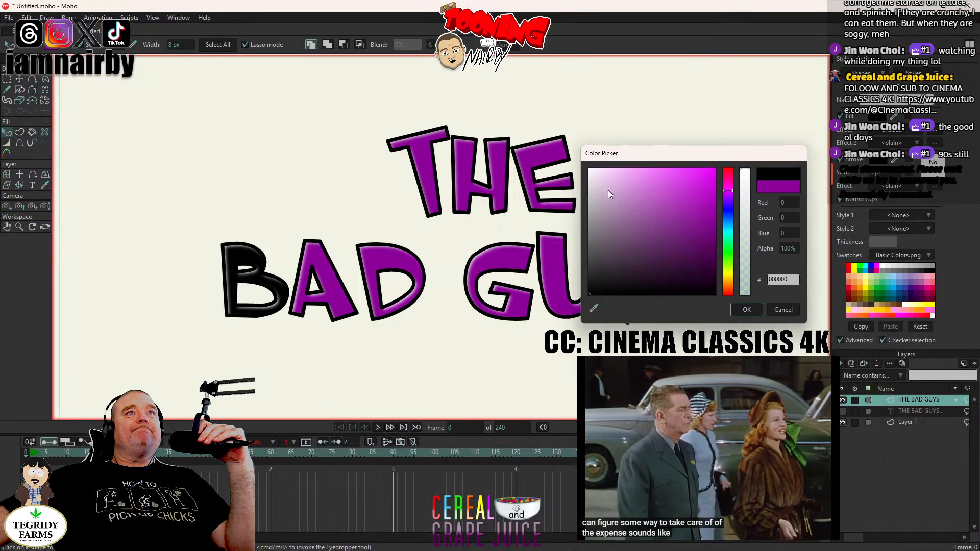
pyautogui.click(749, 311)
# Step: Adjust the letter B's Shaded effect to a 10 px offset and 5 px blur, keeping the white shadow colour
pyautogui.click(935, 131)
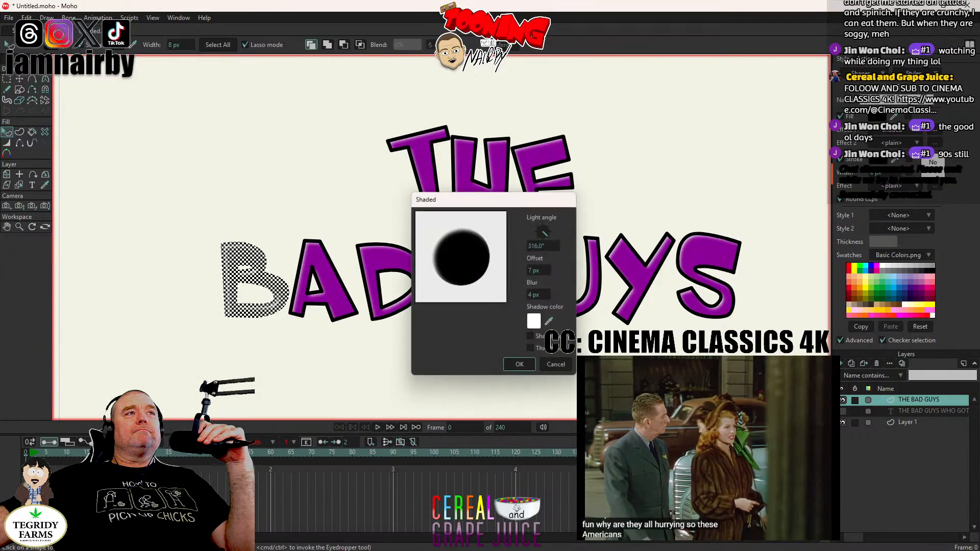
pyautogui.moveTo(513, 201); pyautogui.dragTo(629, 192)
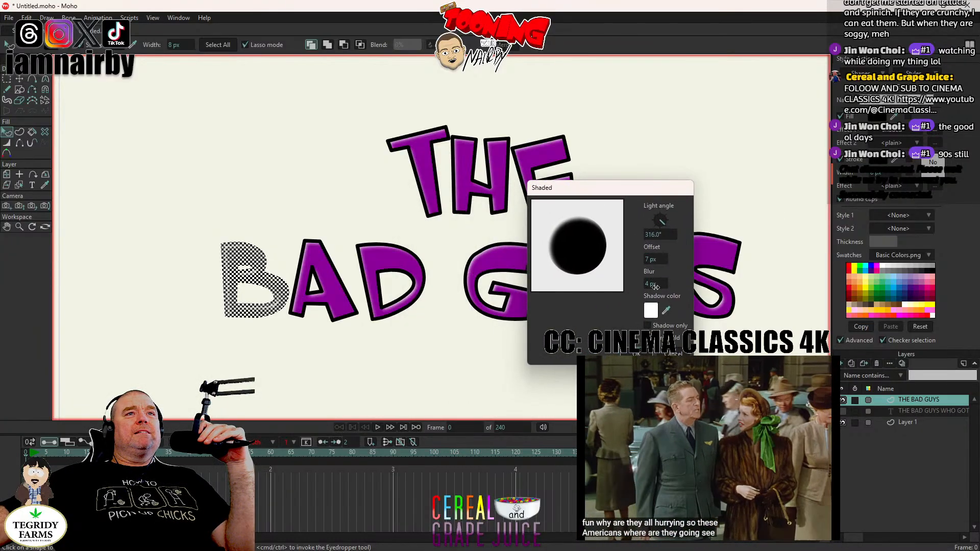
pyautogui.moveTo(653, 260)
pyautogui.mouseDown()
pyautogui.moveTo(639, 261)
pyautogui.moveTo(664, 260)
pyautogui.moveTo(613, 280)
pyautogui.mouseUp()
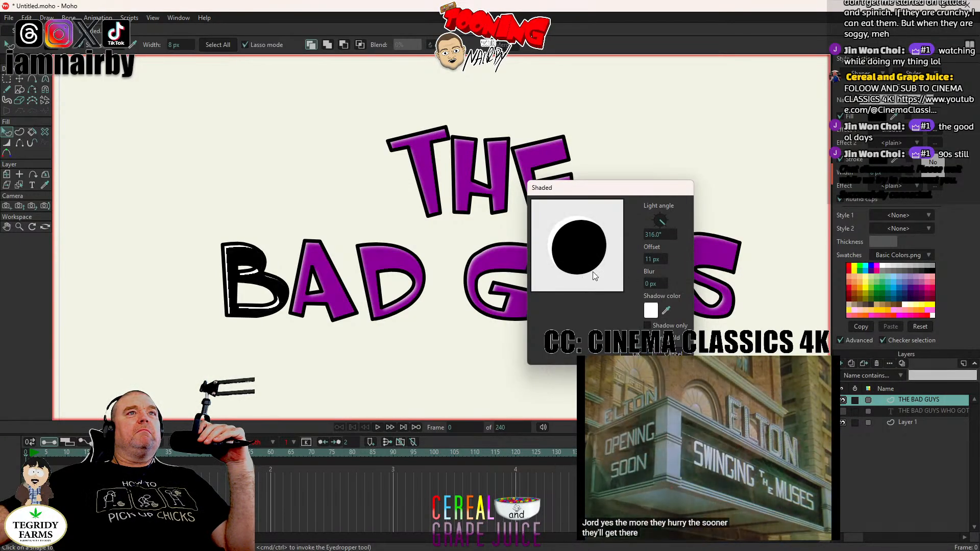
pyautogui.moveTo(649, 260)
pyautogui.mouseDown()
pyautogui.moveTo(667, 283)
pyautogui.moveTo(682, 282)
pyautogui.moveTo(671, 282)
pyautogui.mouseUp()
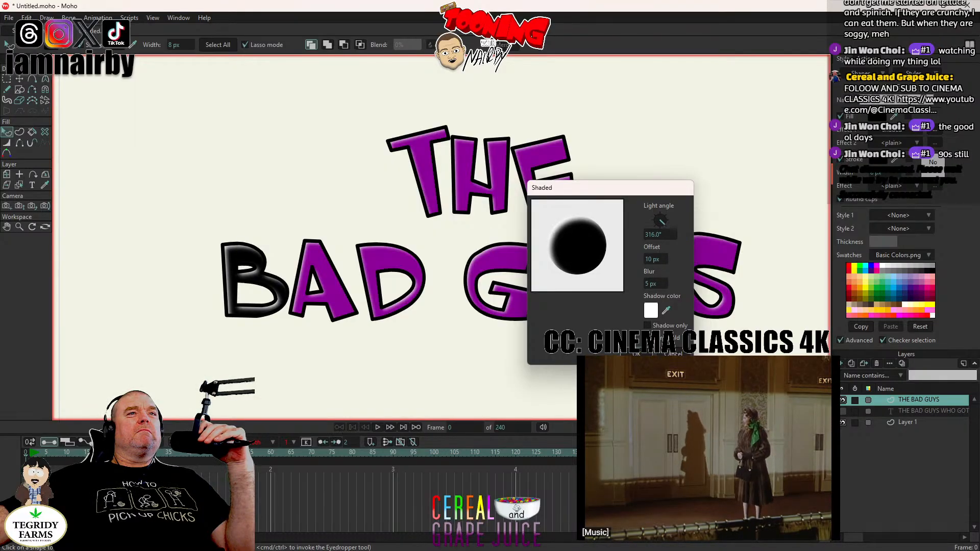
pyautogui.click(636, 354)
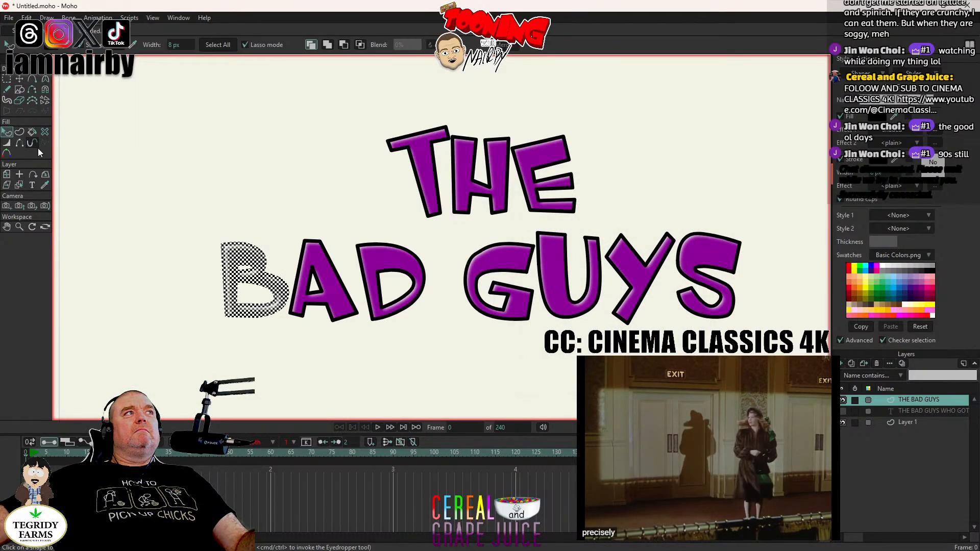
# Step: Copy the black shaded style of the letter B to all other letters of the title with the Eyedropper, and clear the selection
pyautogui.click(317, 287)
pyautogui.keyDown('shift'); pyautogui.click(403, 264); pyautogui.keyUp('shift')
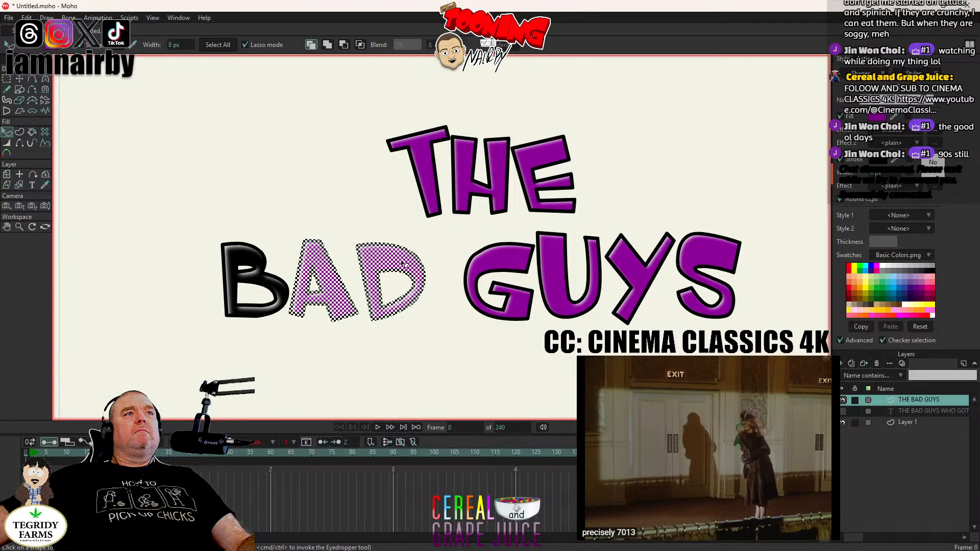
pyautogui.keyDown('shift'); pyautogui.click(503, 267); pyautogui.keyUp('shift')
pyautogui.keyDown('shift'); pyautogui.click(555, 267); pyautogui.keyUp('shift')
pyautogui.keyDown('shift'); pyautogui.click(638, 275); pyautogui.keyUp('shift')
pyautogui.keyDown('shift'); pyautogui.click(704, 278); pyautogui.keyUp('shift')
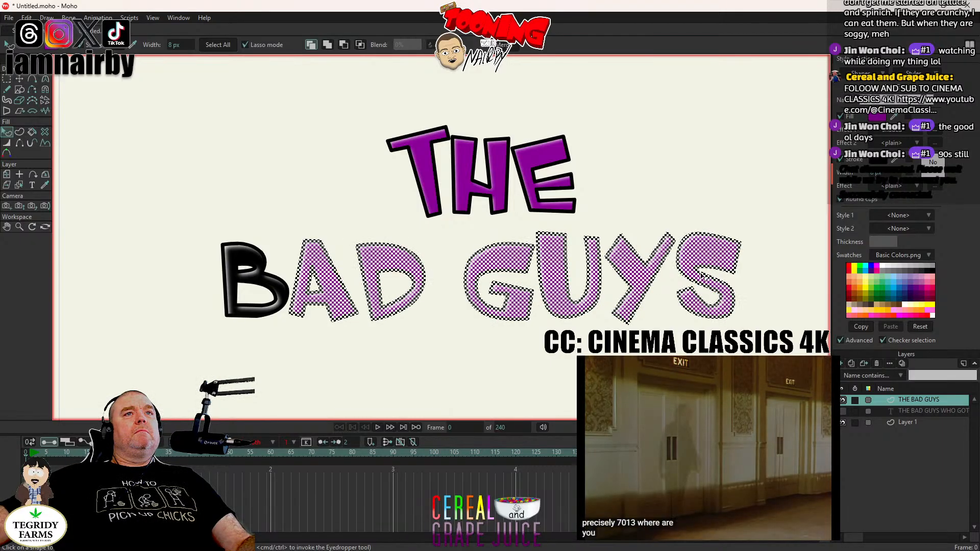
pyautogui.keyDown('shift'); pyautogui.click(542, 176); pyautogui.keyUp('shift')
pyautogui.keyDown('shift'); pyautogui.click(460, 177); pyautogui.keyUp('shift')
pyautogui.keyDown('shift'); pyautogui.click(420, 163); pyautogui.keyUp('shift')
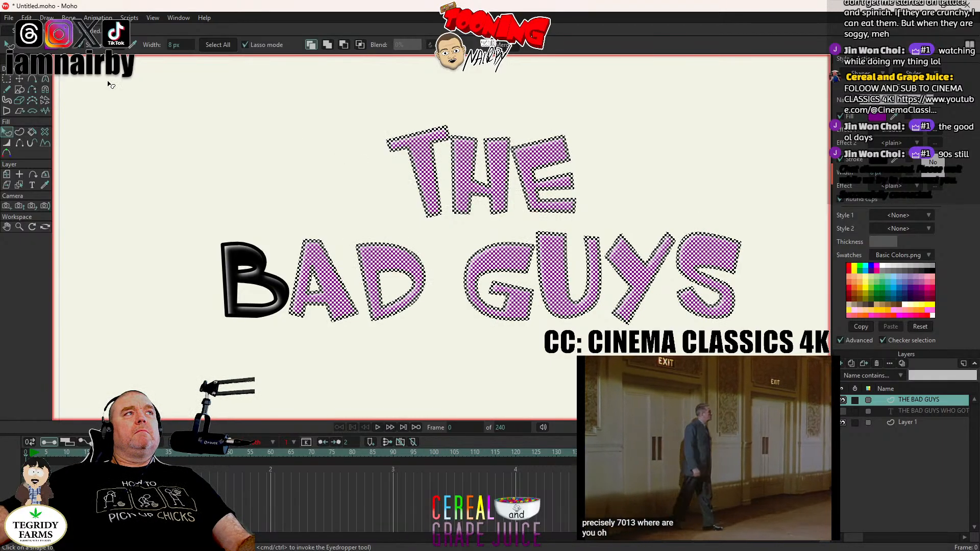
pyautogui.click(45, 184)
pyautogui.click(240, 269)
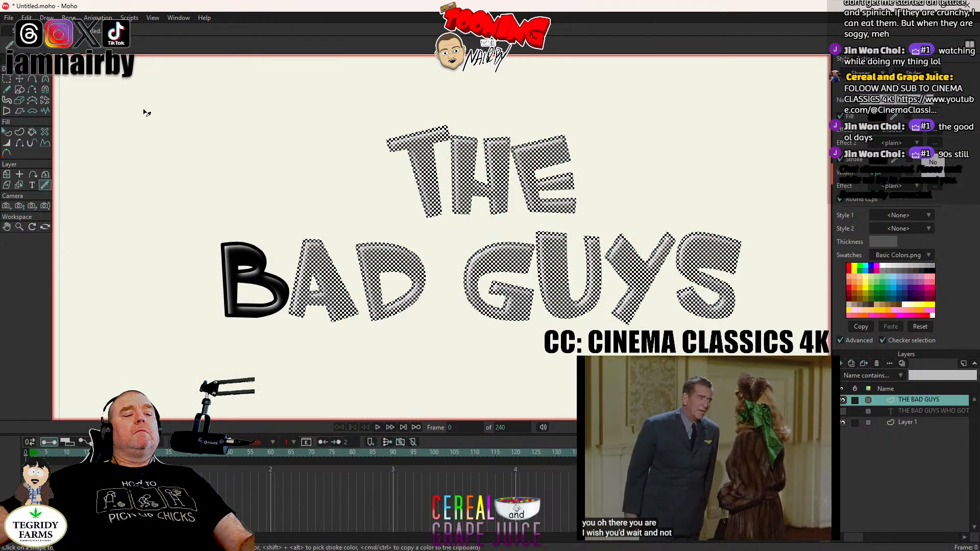
pyautogui.press('Tab')
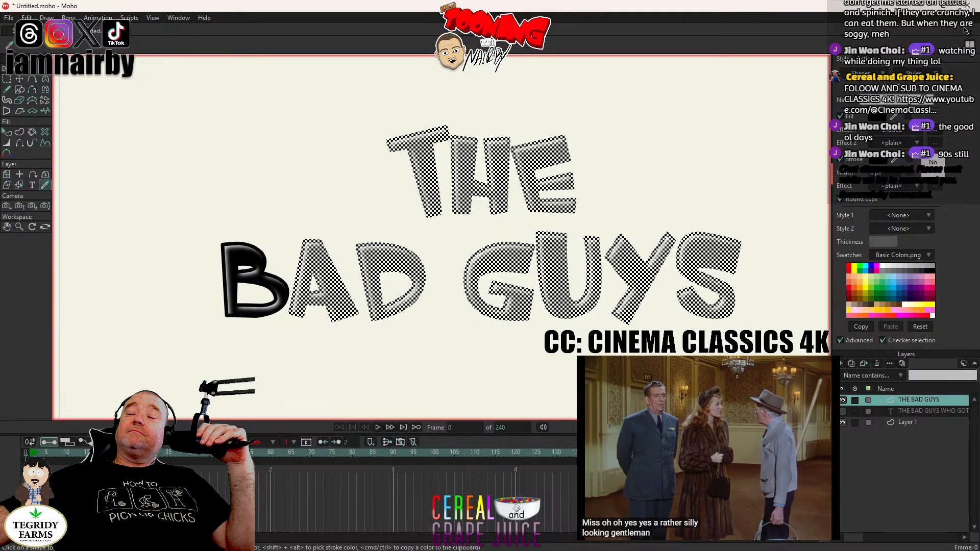
pyautogui.hotkey('ctrl', 's')
pyautogui.click(26, 17)
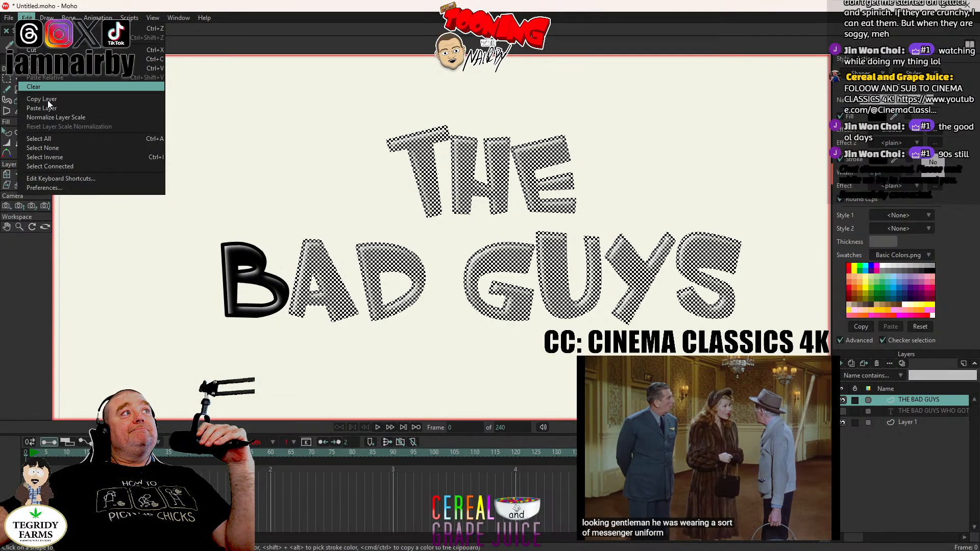
pyautogui.click(45, 145)
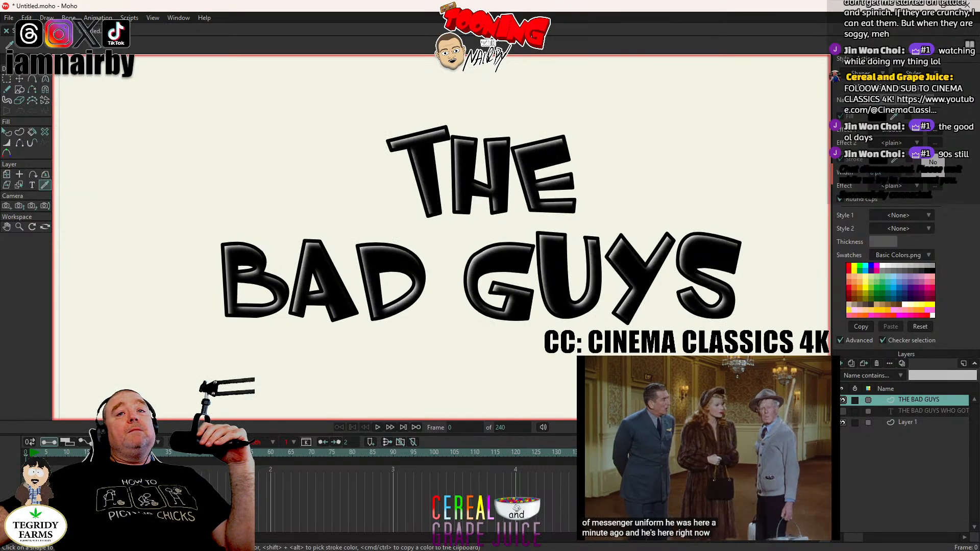
# Step: Show the long text layer again and check its purple lines beneath the black shaded title
pyautogui.click(843, 411)
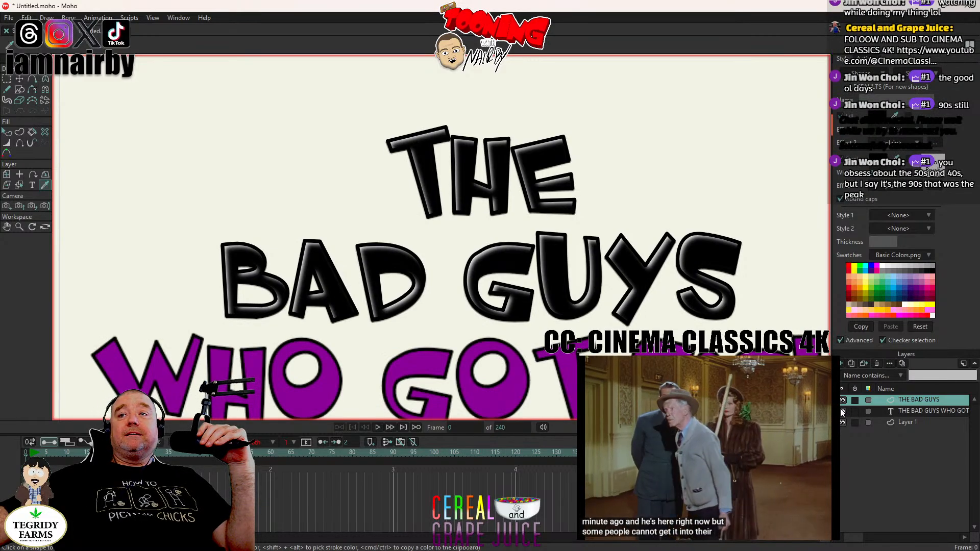
pyautogui.scroll(-3, 599, 244)
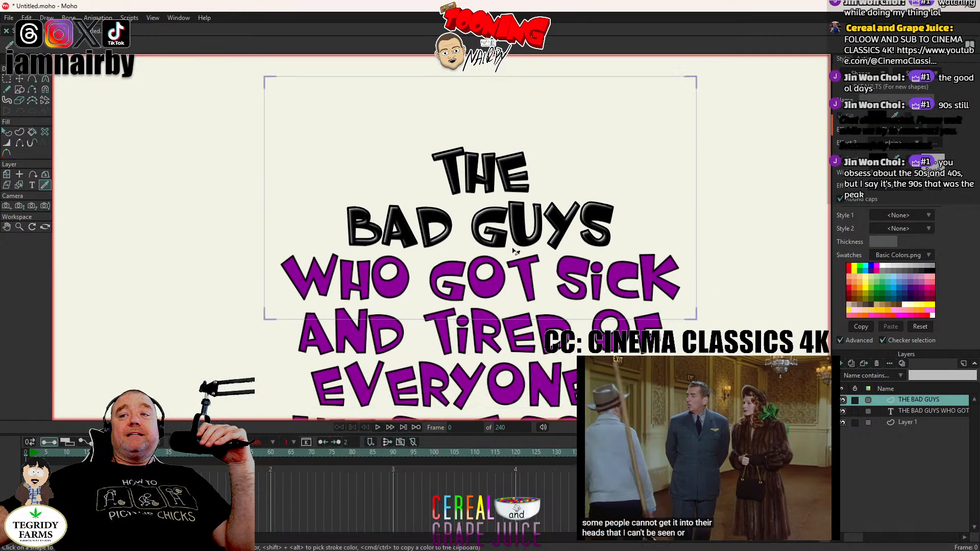
pyautogui.scroll(-2, 438, 214)
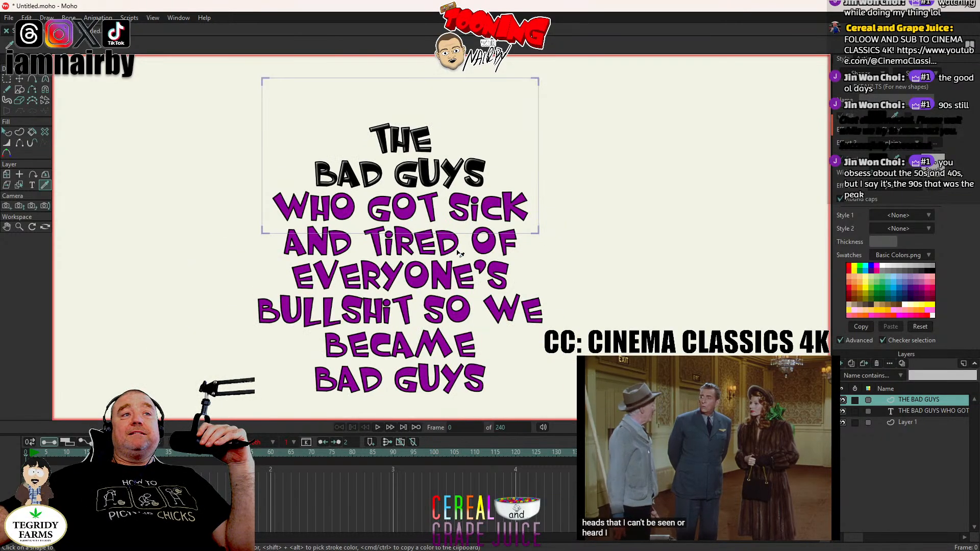
pyautogui.scroll(2, 466, 274)
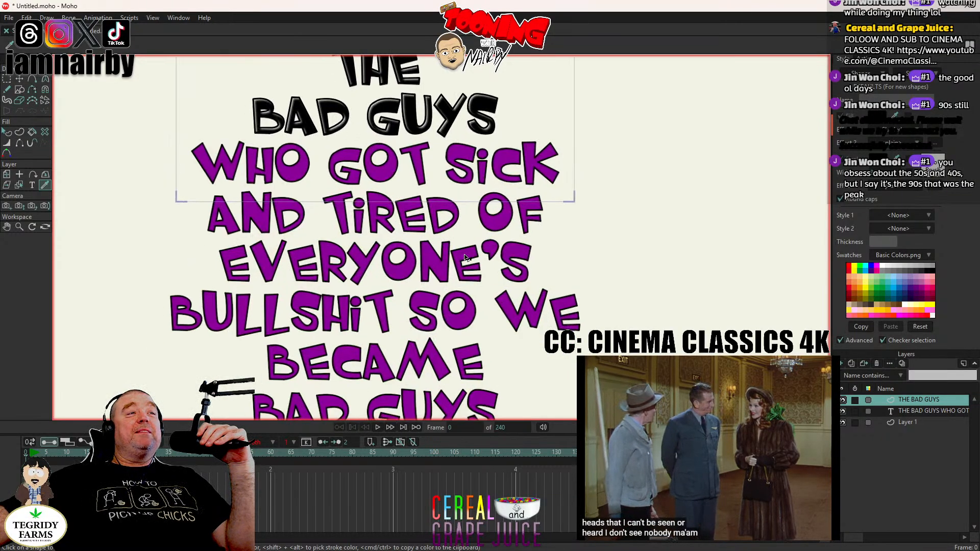
pyautogui.moveTo(467, 248); pyautogui.dragTo(467, 260)
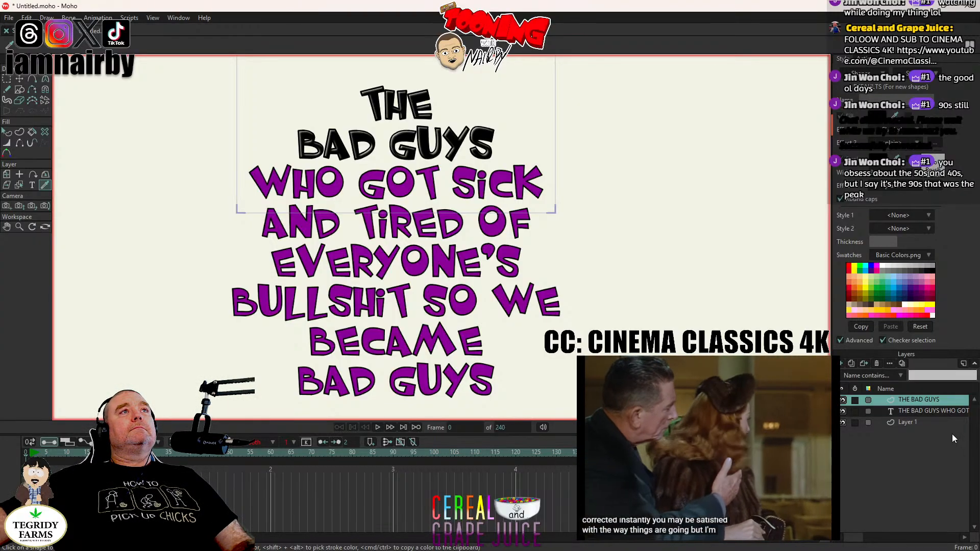
# Step: Delete the empty Layer 1 and save the project as BAD GUYS TITLE
pyautogui.click(914, 423)
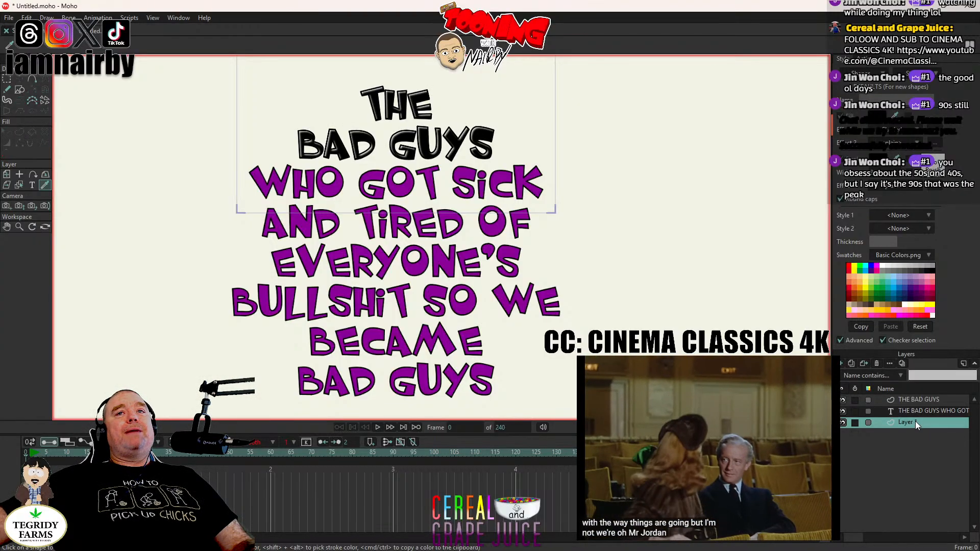
pyautogui.click(878, 364)
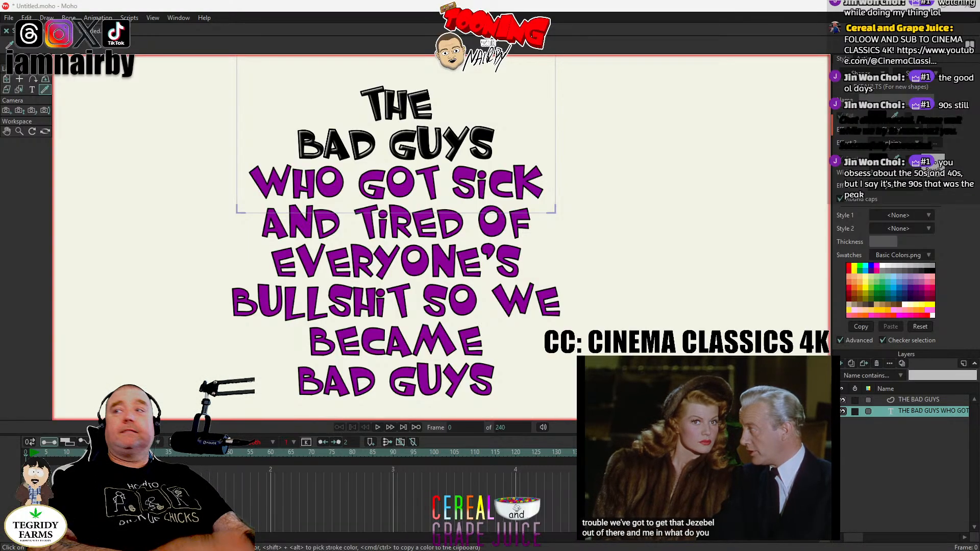
pyautogui.press('Return')
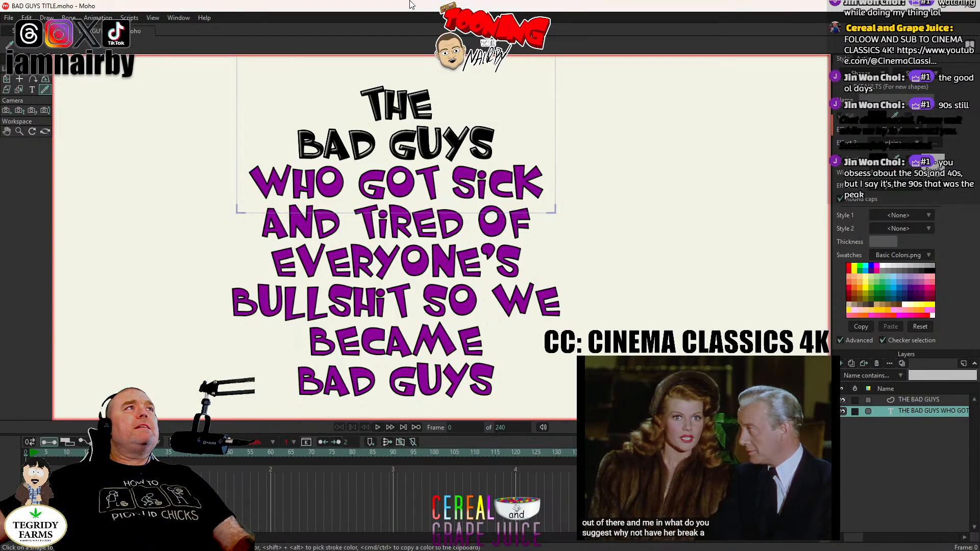
pyautogui.click(9, 17)
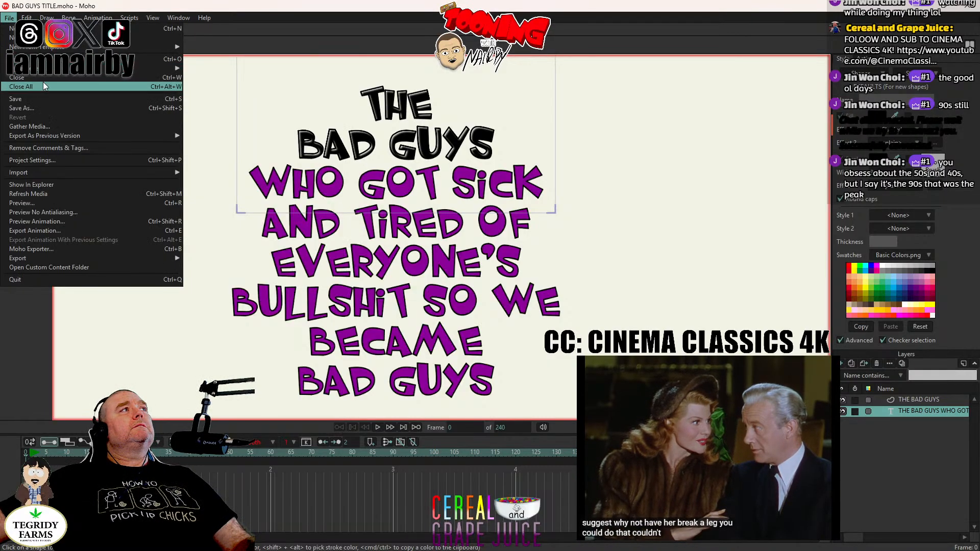
pyautogui.click(41, 106)
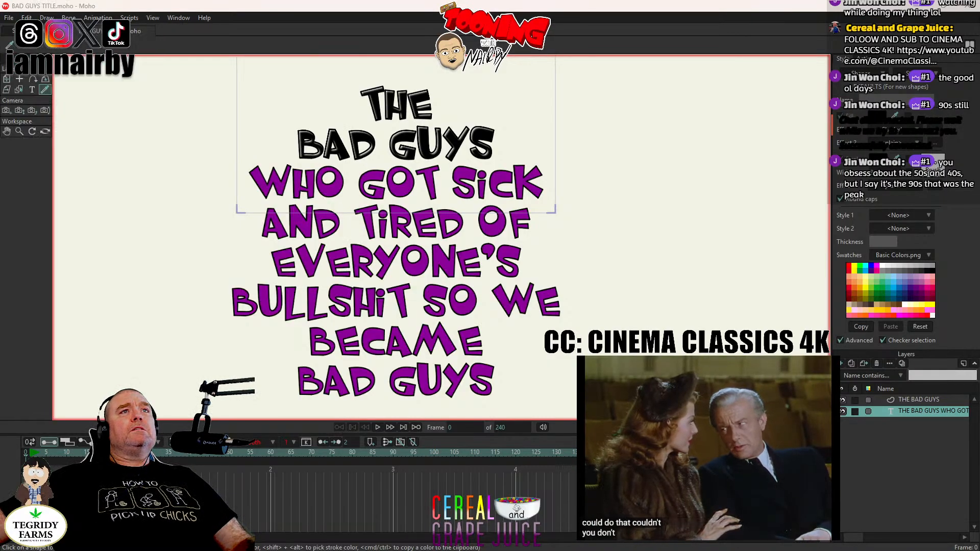
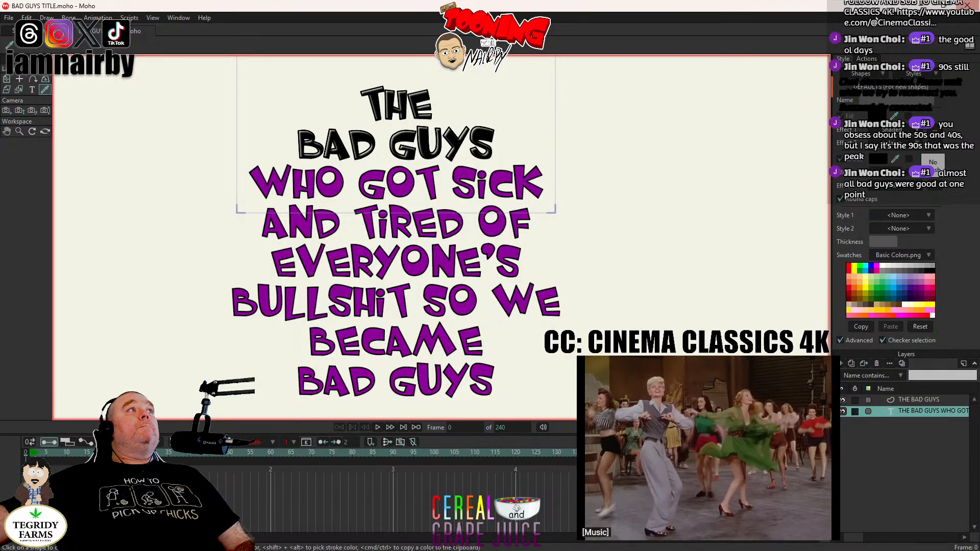
# Step: Create a new document and add a Smoke particle effect with Plume style, Narrow distribution and a 30-frame particle lifetime
pyautogui.click(8, 18)
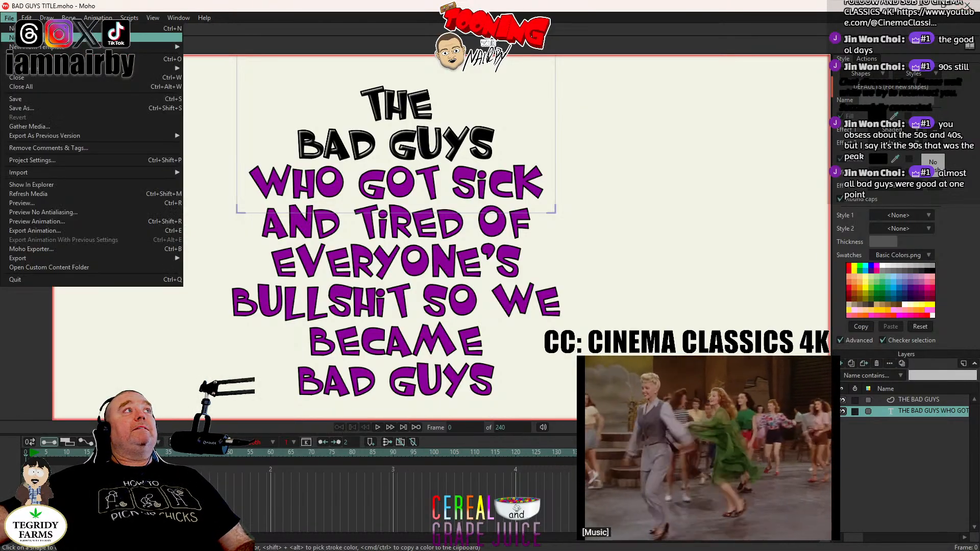
pyautogui.click(15, 37)
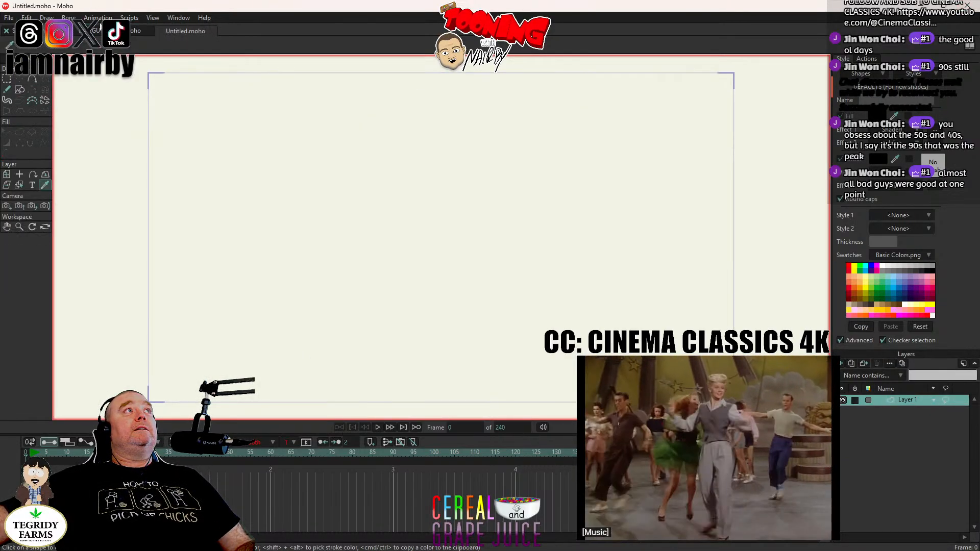
pyautogui.click(130, 18)
pyautogui.moveTo(172, 102)
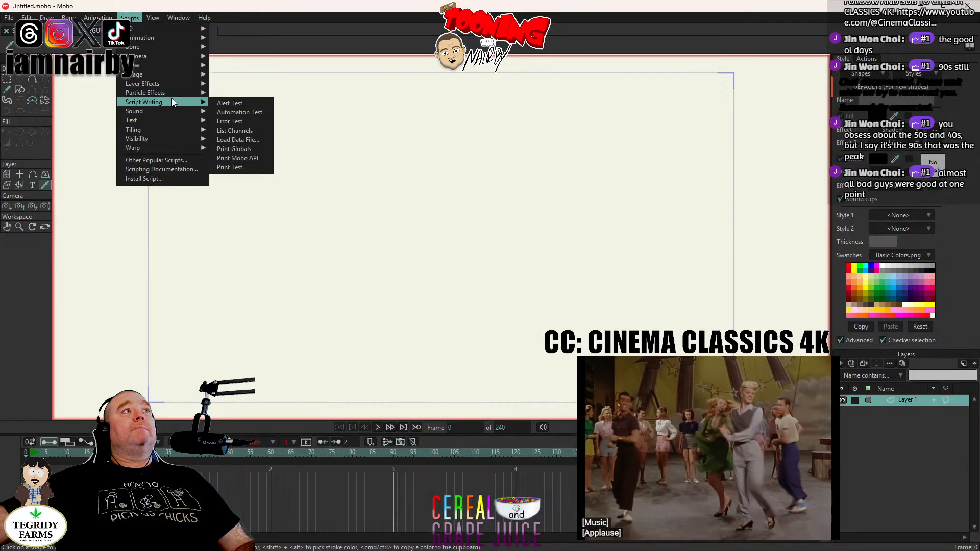
pyautogui.click(235, 122)
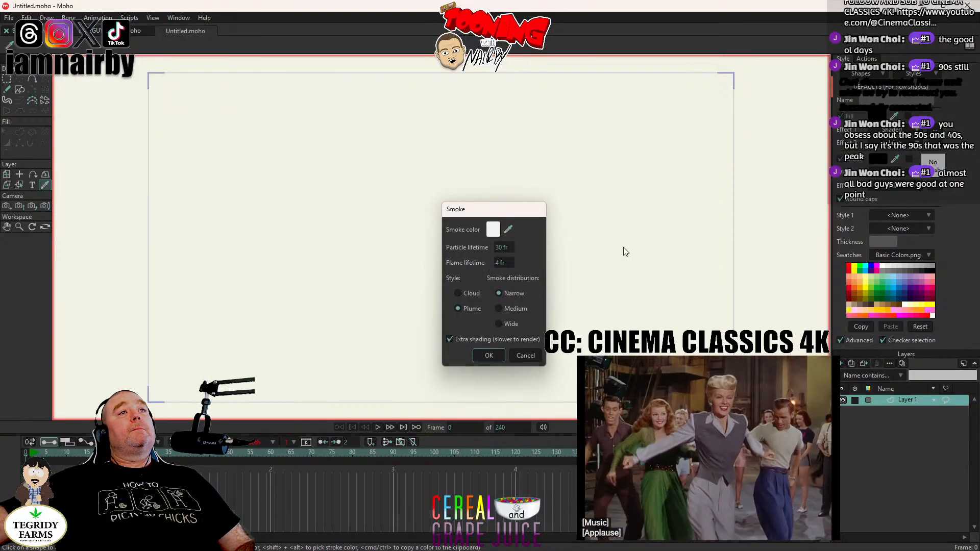
pyautogui.click(489, 355)
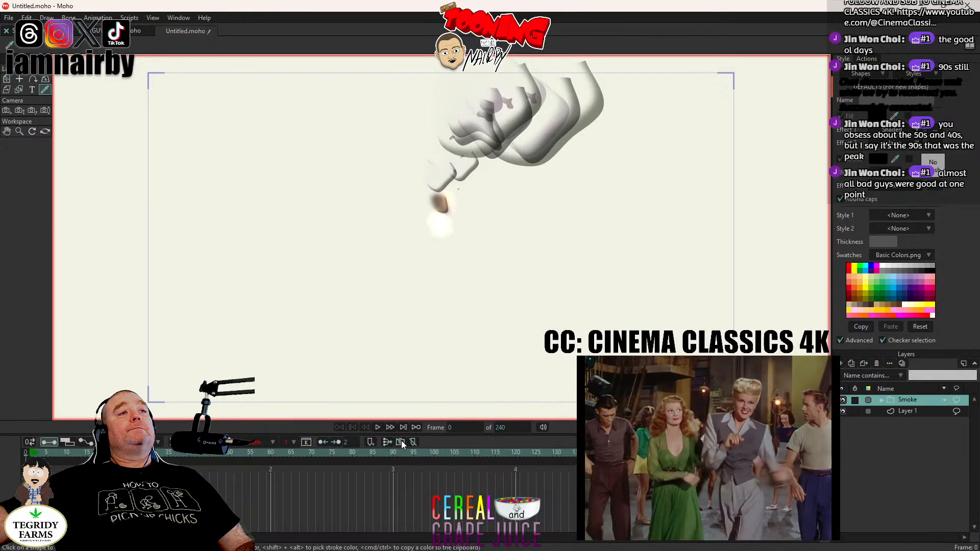
# Step: Play the smoke animation, expand the Smoke group and hide its Flame layer
pyautogui.click(378, 428)
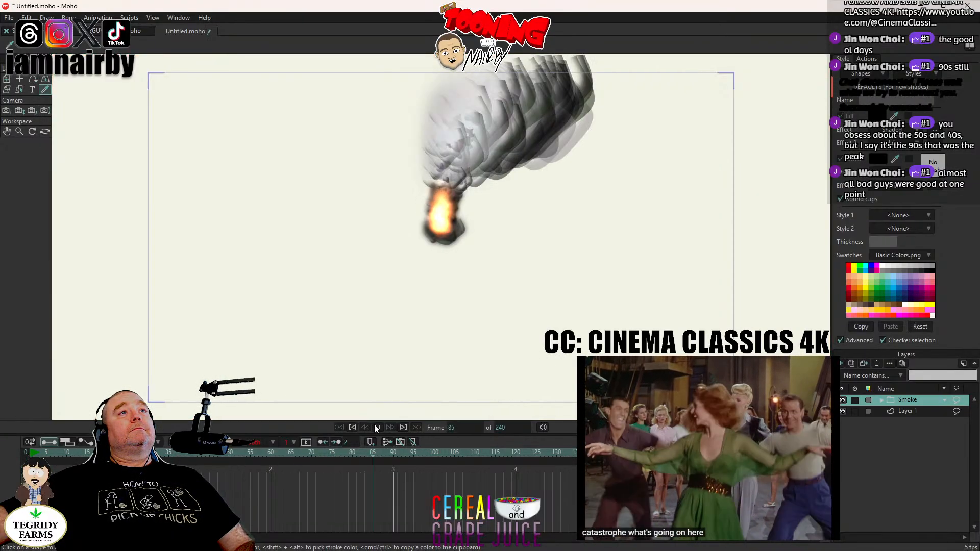
pyautogui.click(377, 428)
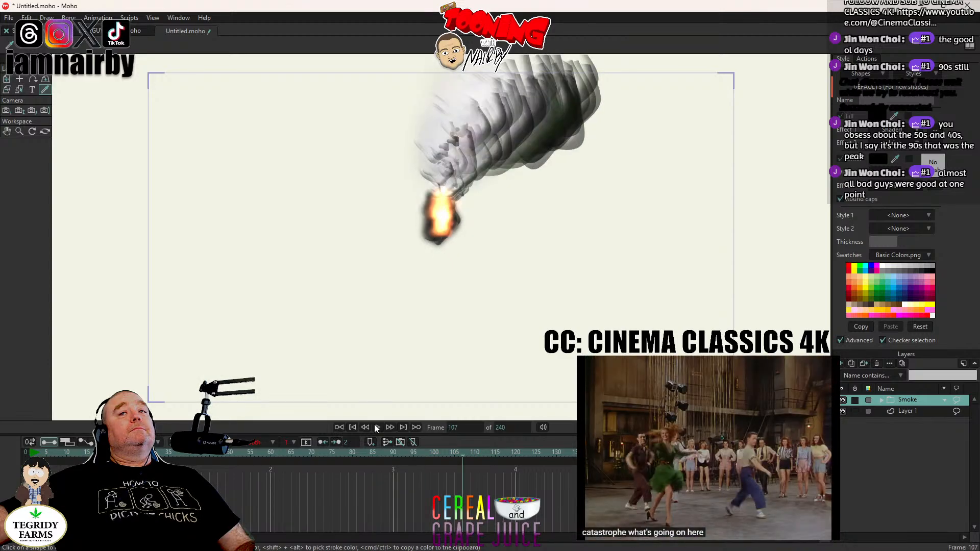
pyautogui.click(881, 400)
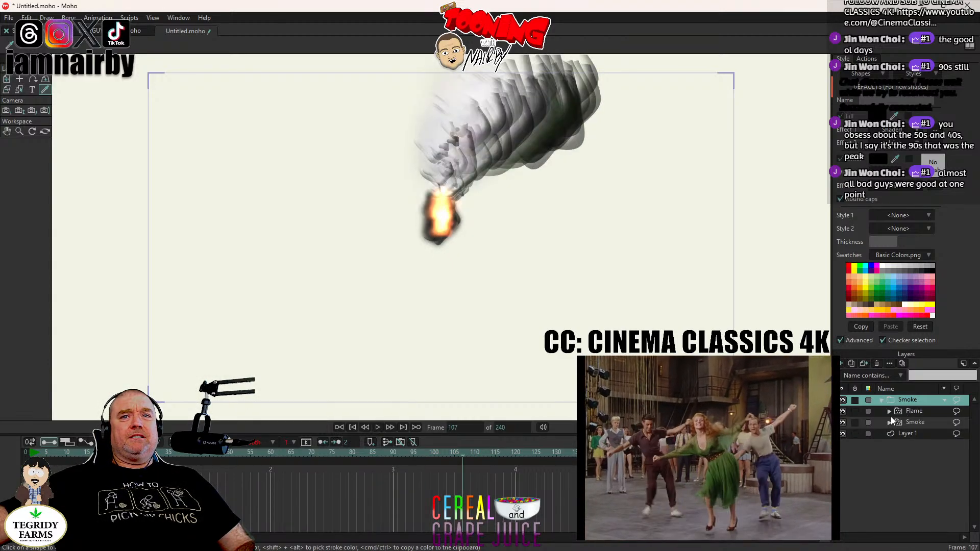
pyautogui.click(843, 411)
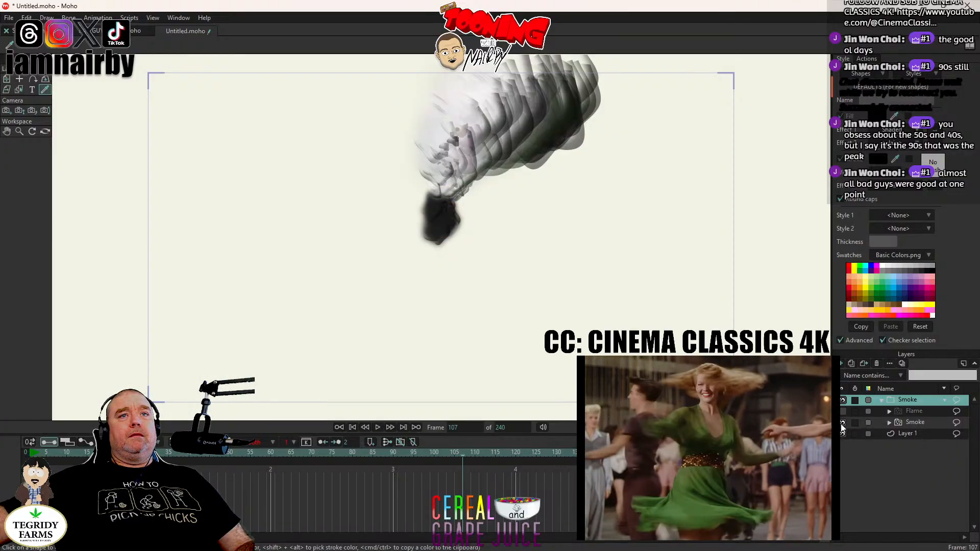
pyautogui.click(843, 423)
pyautogui.click(843, 422)
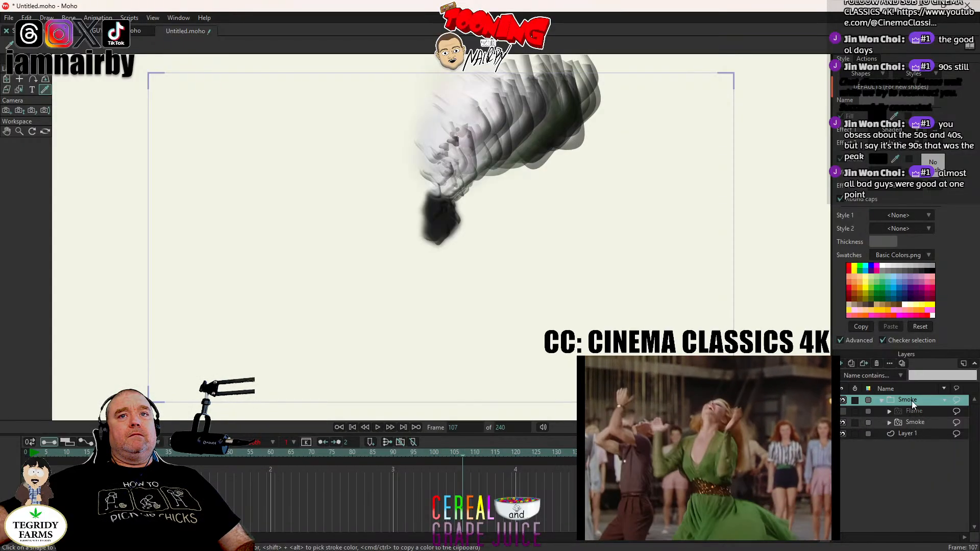
# Step: Move the whole Smoke group down and slightly left on frame 0 with Transform Layer, undoing a move made at frame 107
pyautogui.press('m')
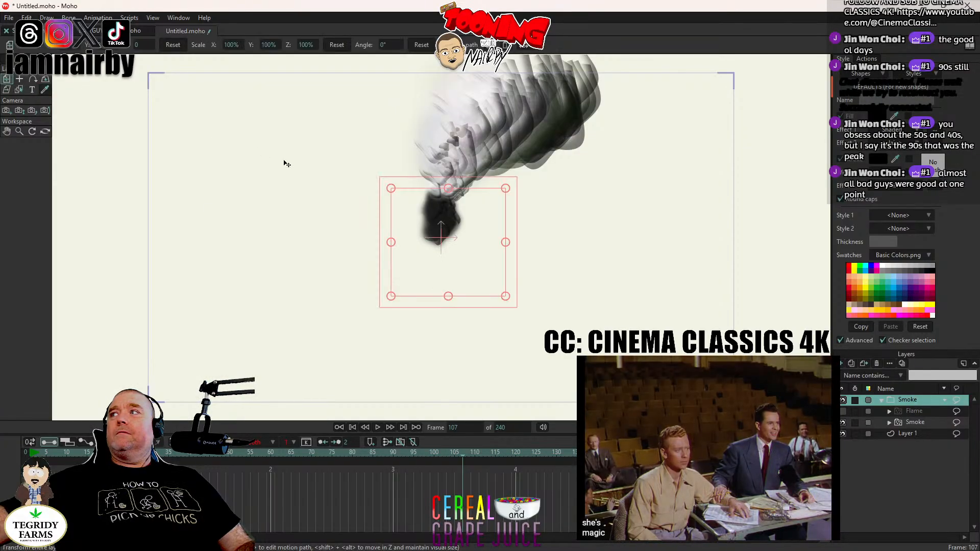
pyautogui.moveTo(568, 250); pyautogui.dragTo(573, 320)
pyautogui.hotkey('ctrl', 'z')
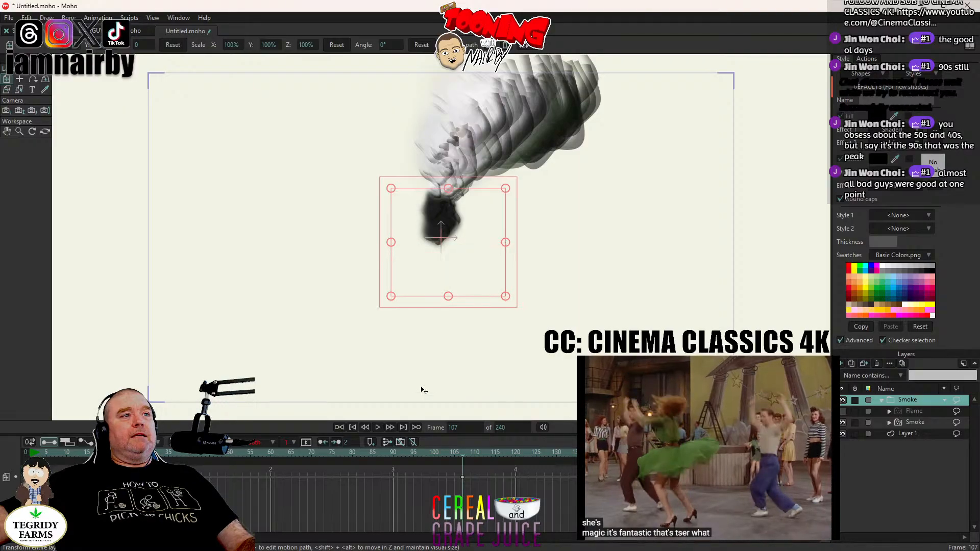
pyautogui.click(365, 428)
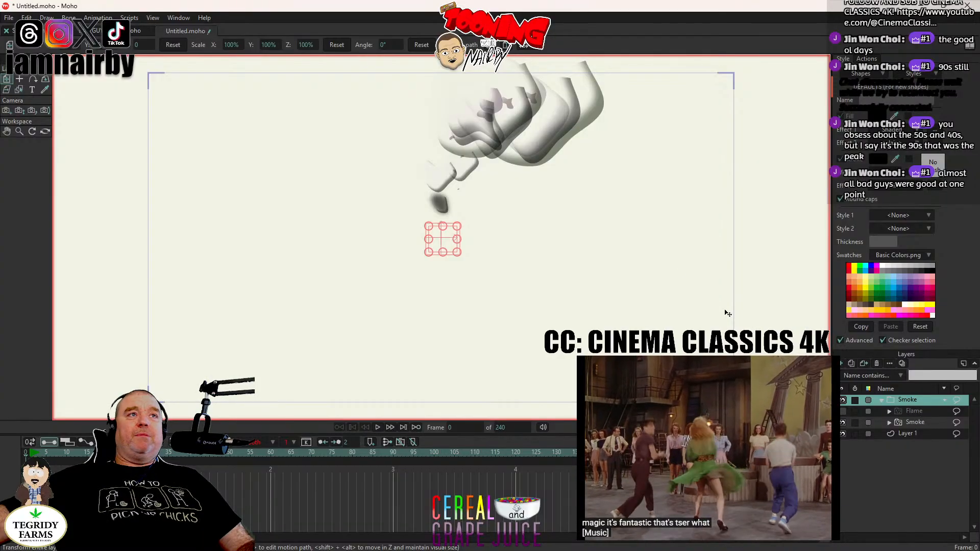
pyautogui.moveTo(636, 222); pyautogui.dragTo(615, 293)
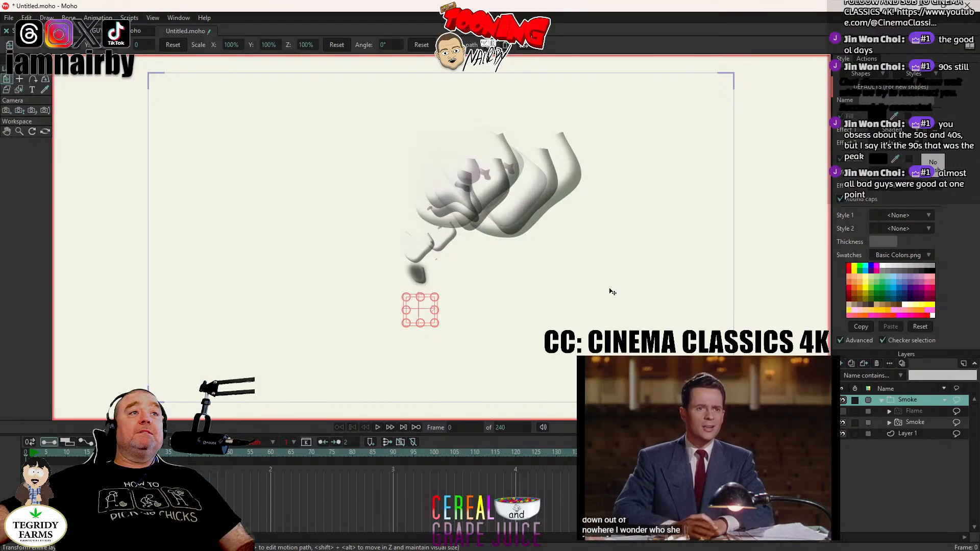
# Step: Preview the moved smoke in playback and a rendered frame, and delete the Smoke group
pyautogui.click(378, 428)
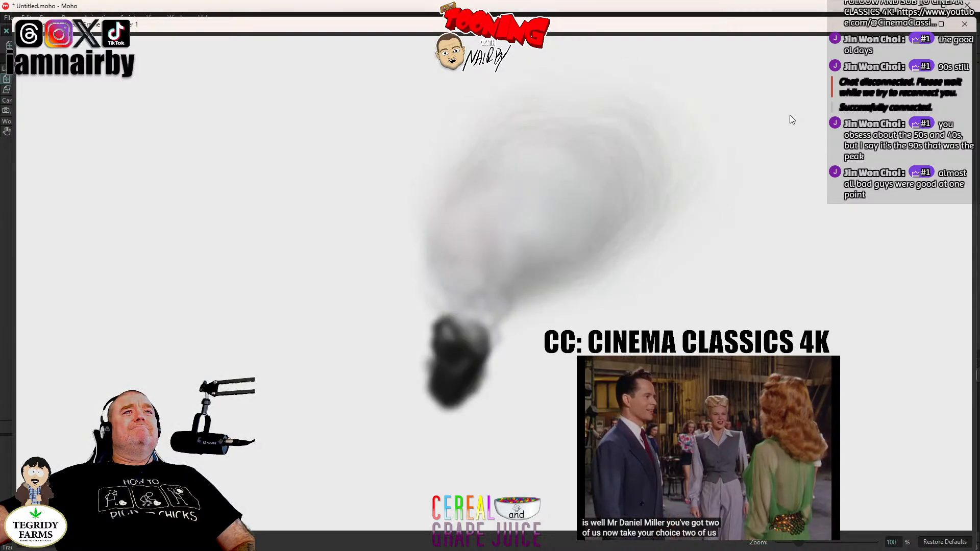
pyautogui.click(965, 23)
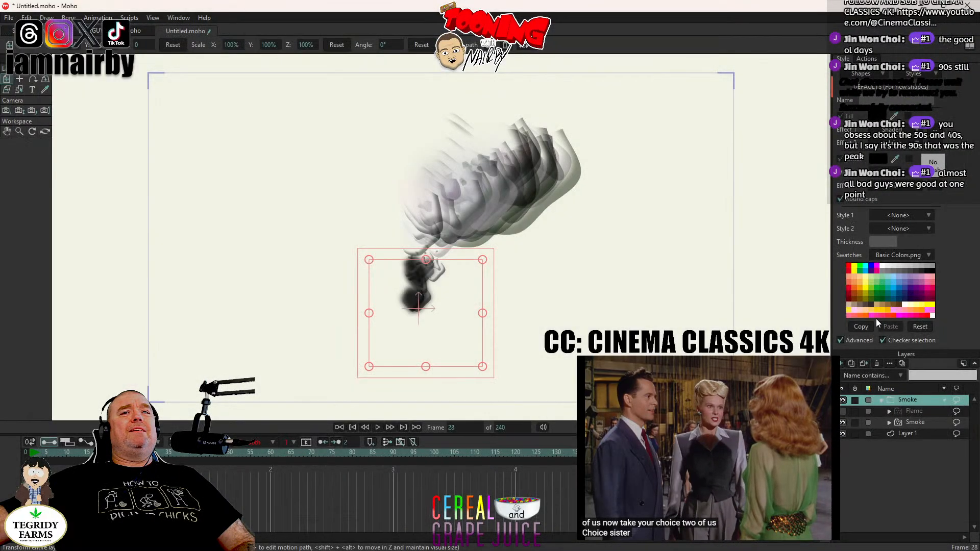
pyautogui.click(878, 361)
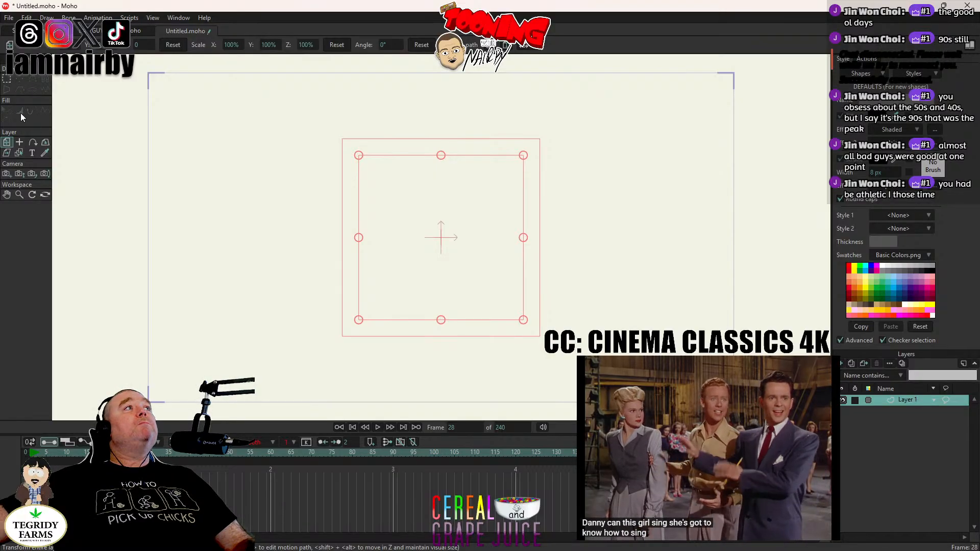
pyautogui.click(352, 428)
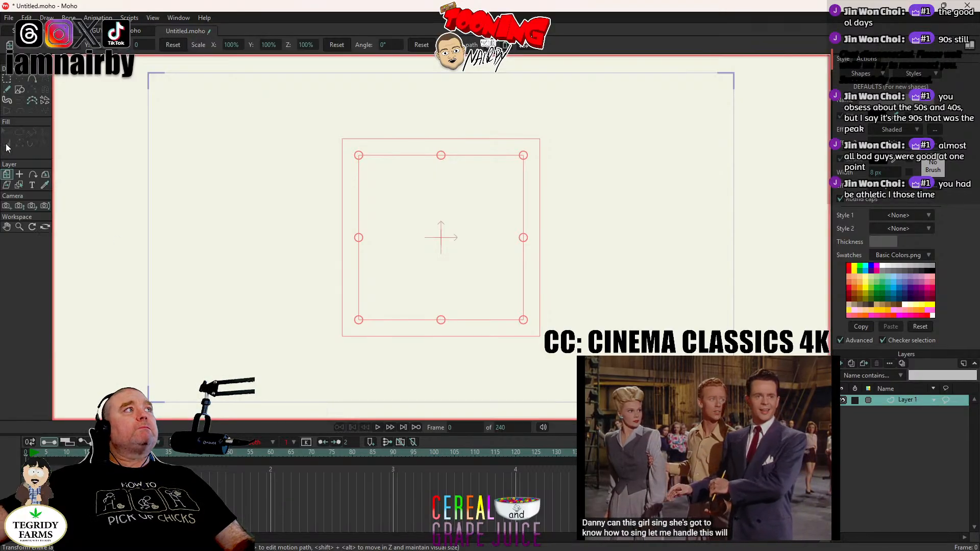
# Step: Set the fill effect to plain with colour 5F5F5F and draw a horizontal oval left of the canvas centre
pyautogui.click(22, 89)
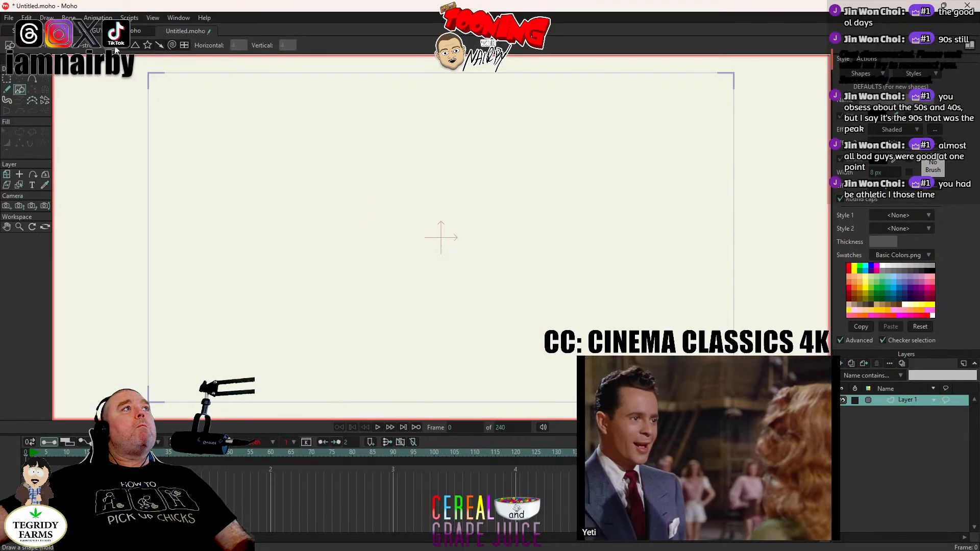
pyautogui.click(898, 129)
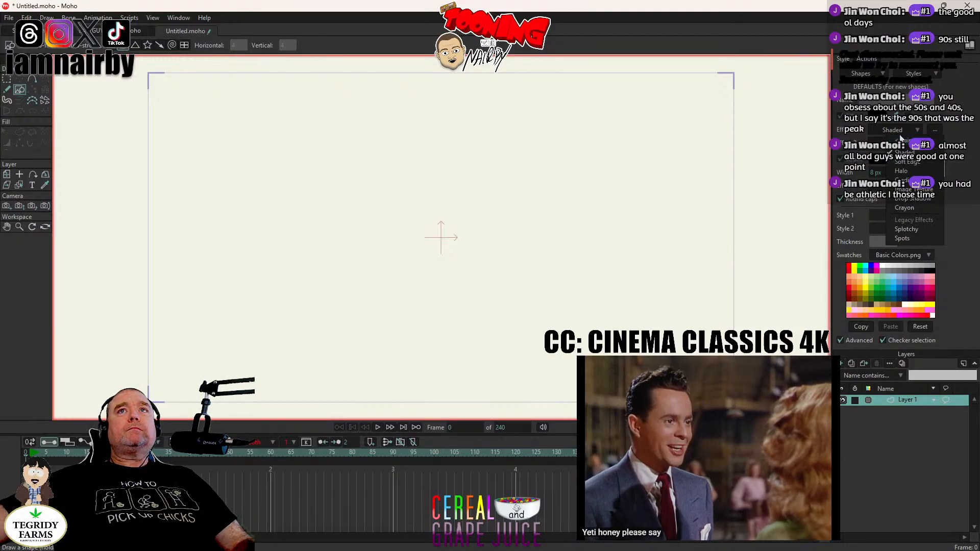
pyautogui.click(906, 141)
pyautogui.click(874, 121)
pyautogui.moveTo(654, 203)
pyautogui.mouseDown()
pyautogui.moveTo(532, 266)
pyautogui.moveTo(494, 247)
pyautogui.mouseUp()
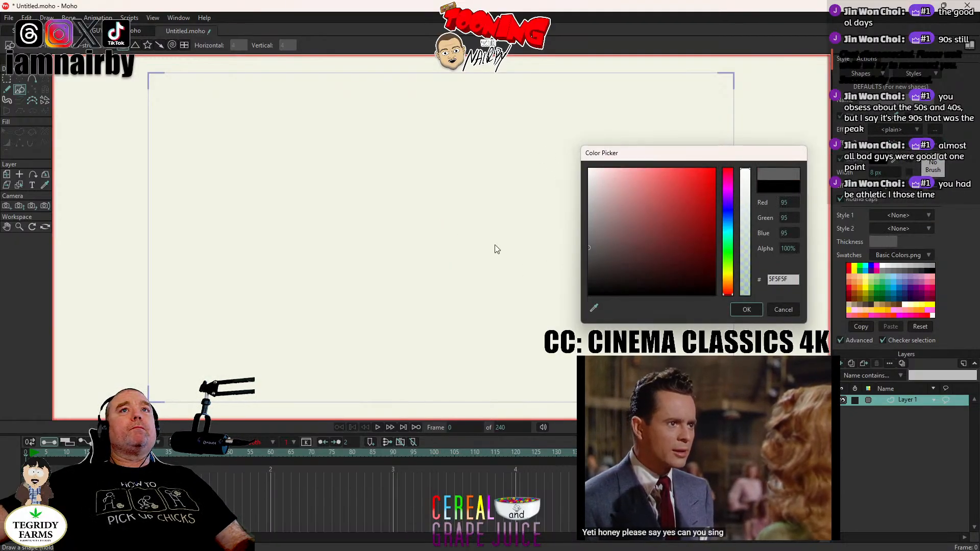
pyautogui.click(748, 309)
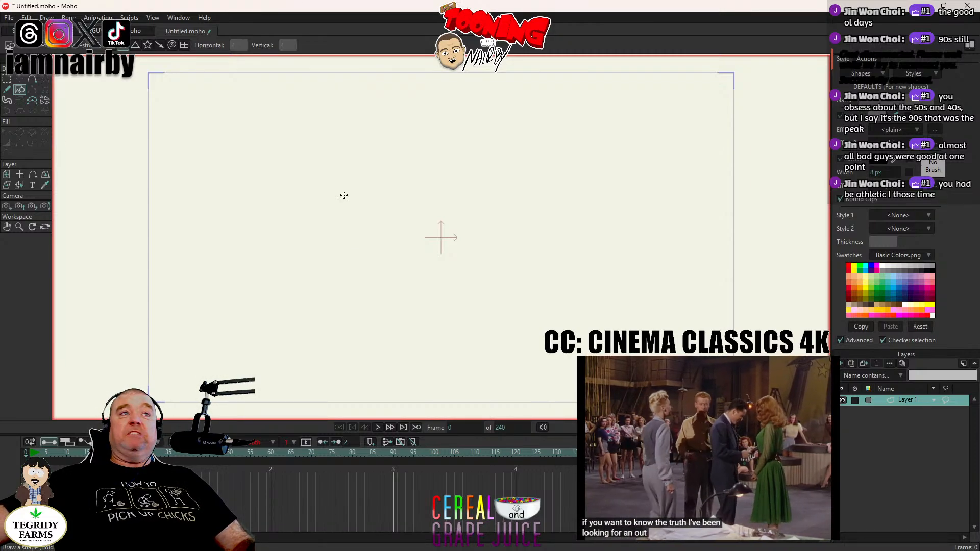
pyautogui.moveTo(316, 198)
pyautogui.mouseDown()
pyautogui.moveTo(403, 272)
pyautogui.moveTo(432, 263)
pyautogui.moveTo(416, 272)
pyautogui.moveTo(407, 256)
pyautogui.mouseUp()
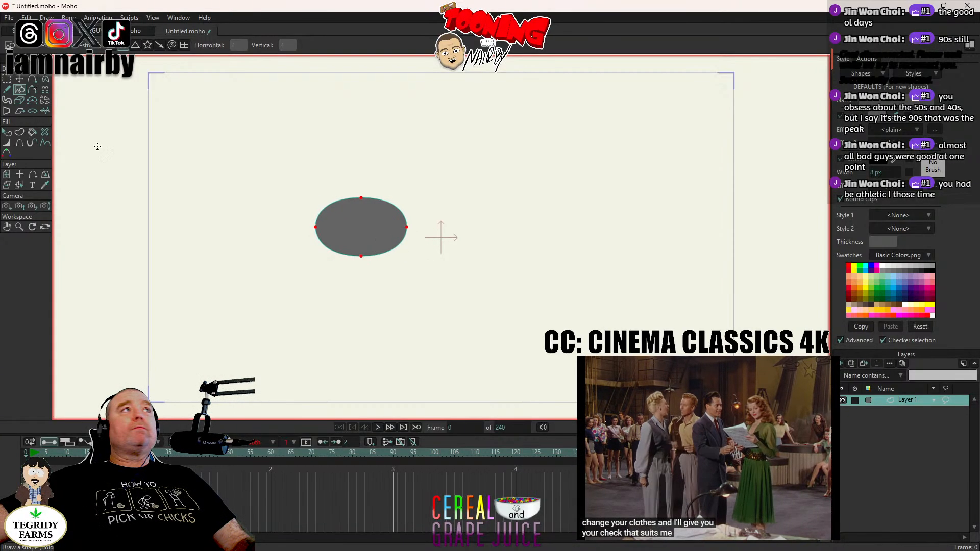
# Step: Add two points to the oval's outline and bend it into a curved blob by moving points and adjusting curvature
pyautogui.press('a')
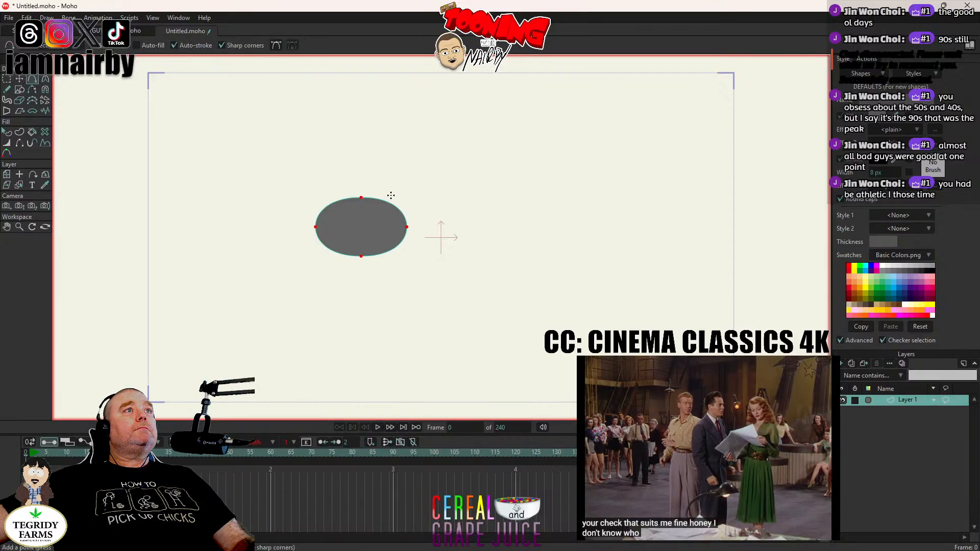
pyautogui.click(384, 202)
pyautogui.click(332, 250)
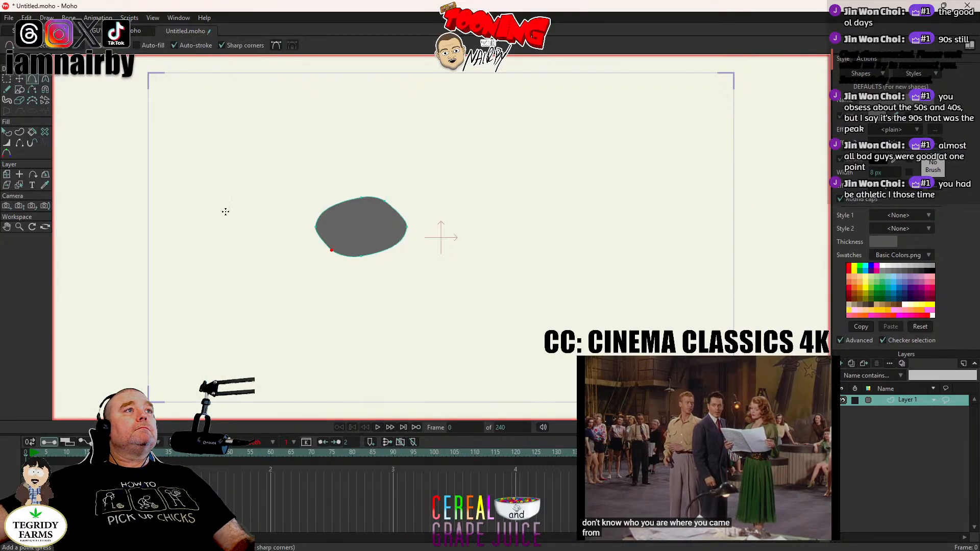
pyautogui.click(19, 79)
pyautogui.moveTo(363, 198); pyautogui.dragTo(391, 211)
pyautogui.moveTo(366, 259); pyautogui.dragTo(336, 255)
pyautogui.click(45, 79)
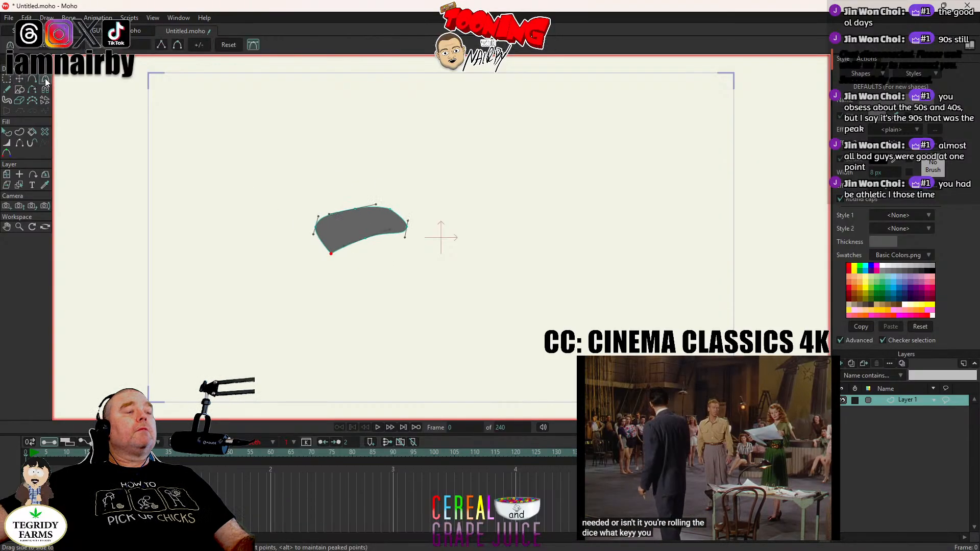
pyautogui.moveTo(482, 175); pyautogui.dragTo(577, 233)
# Step: Reshape the blob's points into an irregular puff with a wider right end, and move the whole shape to the canvas centre
pyautogui.press('t')
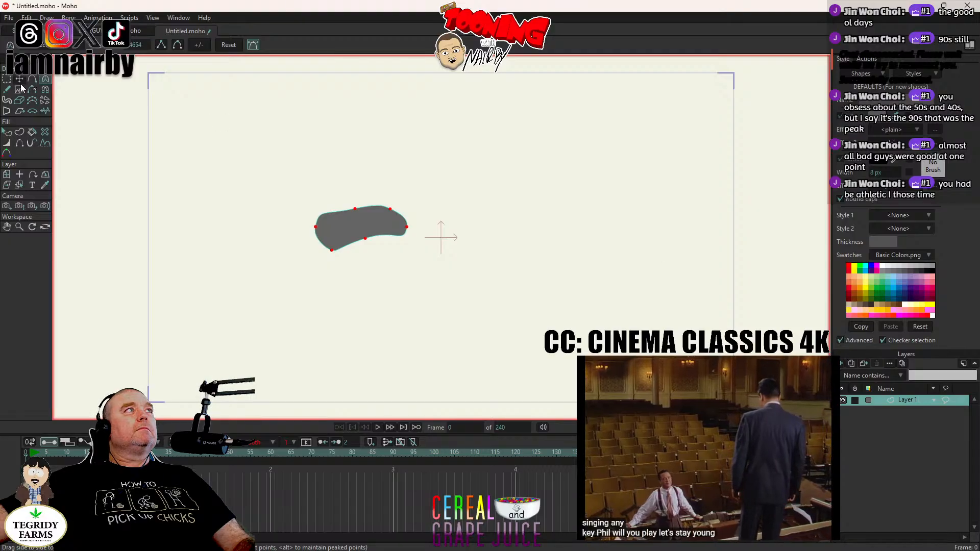
pyautogui.hotkey('ctrl', 'a')
pyautogui.moveTo(372, 241); pyautogui.dragTo(386, 273)
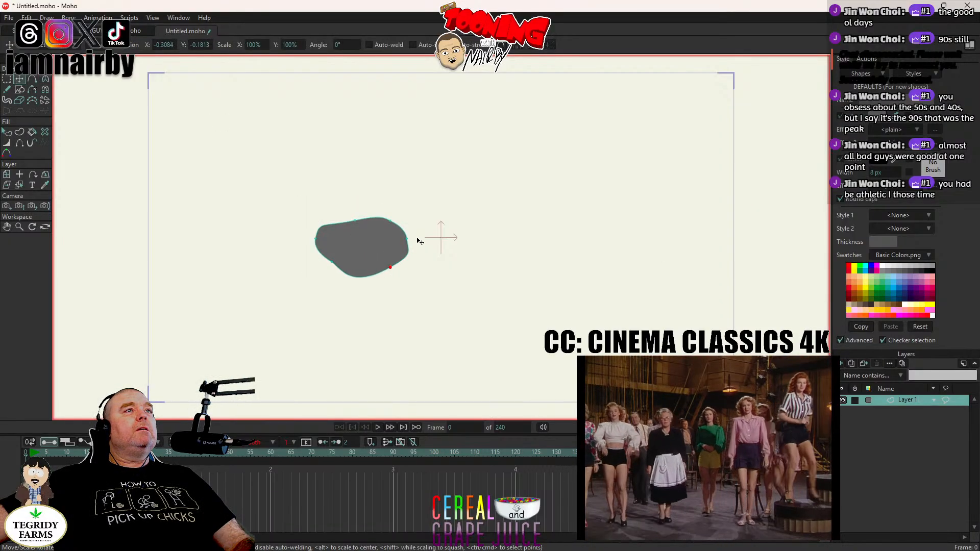
pyautogui.moveTo(407, 239); pyautogui.dragTo(357, 228)
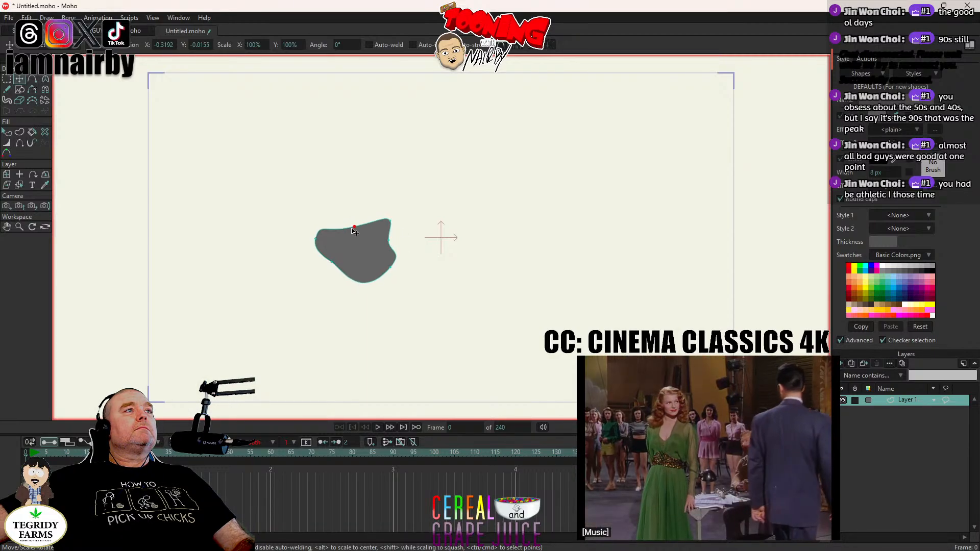
pyautogui.moveTo(335, 265); pyautogui.dragTo(387, 267)
pyautogui.hotkey('ctrl', 'a')
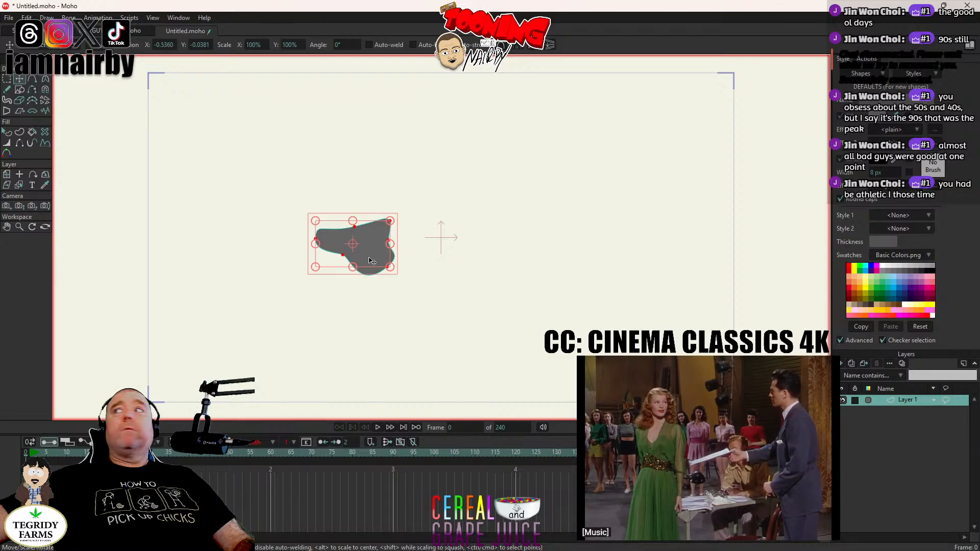
pyautogui.moveTo(236, 291); pyautogui.dragTo(311, 286)
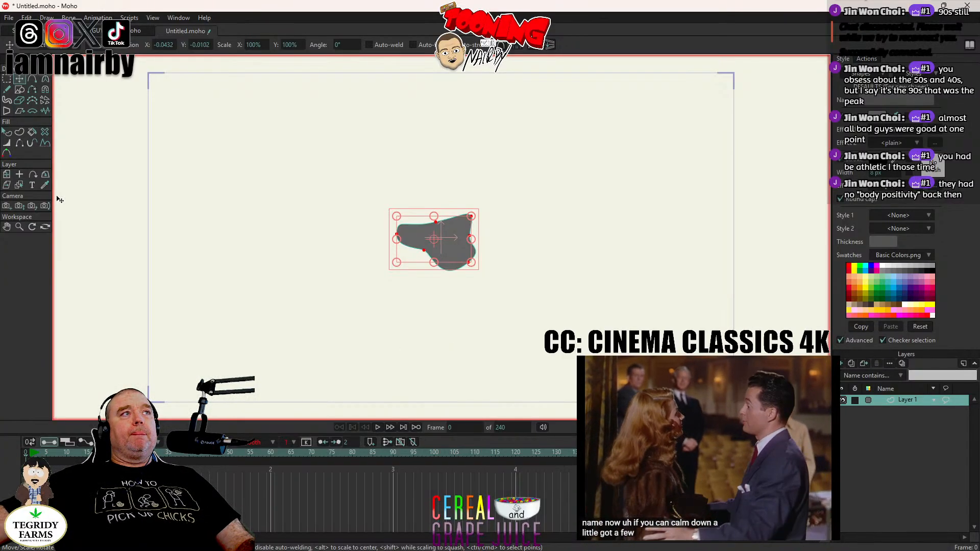
# Step: Apply a Soft Edge effect with a 17.8 px blur radius to the puff's fill
pyautogui.click(7, 131)
pyautogui.click(453, 250)
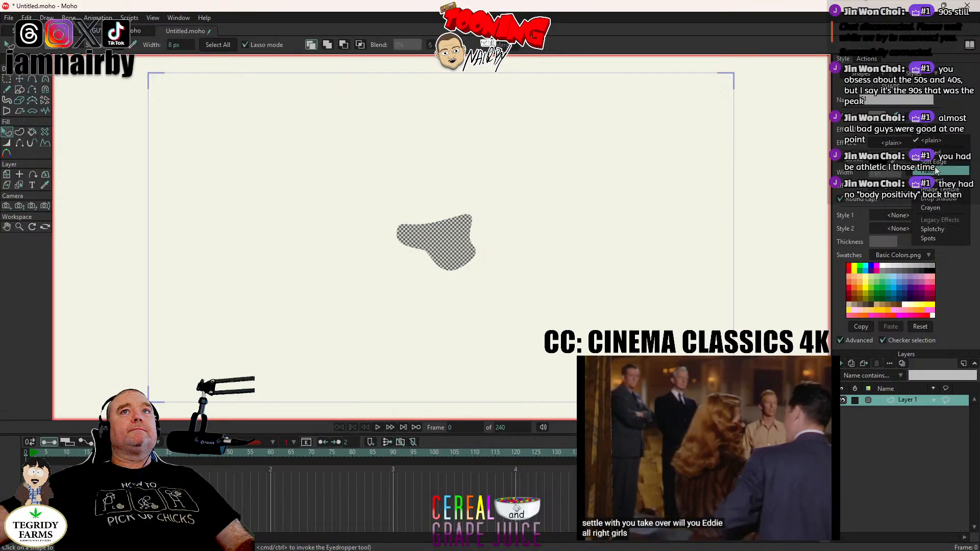
pyautogui.hotkey('ctrl', 'e')
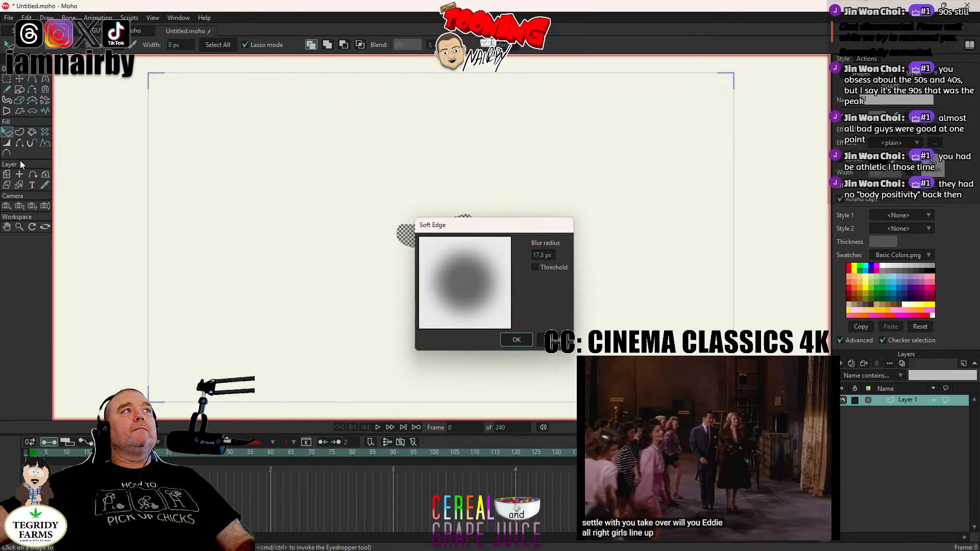
pyautogui.click(517, 340)
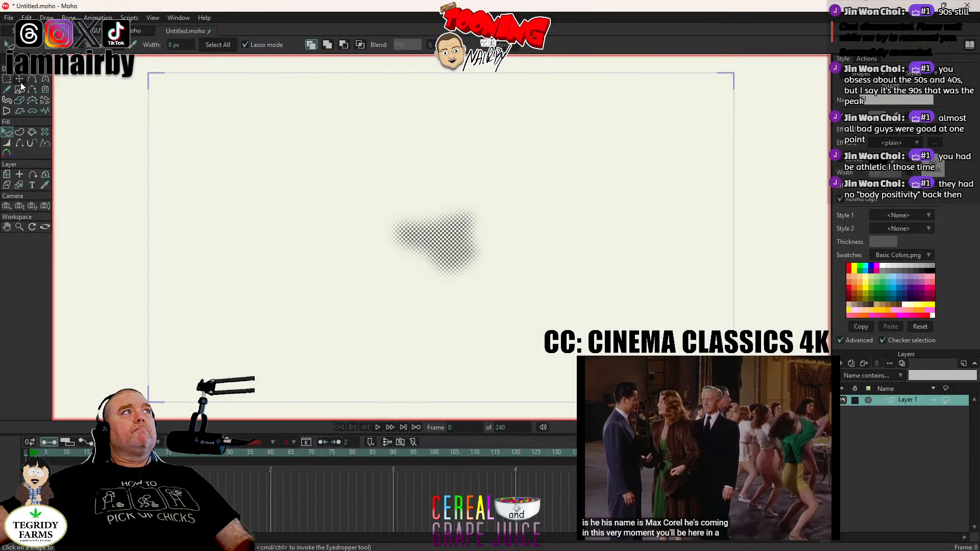
# Step: Duplicate the soft-edged puff and place the copy below and to the right of the original
pyautogui.click(20, 79)
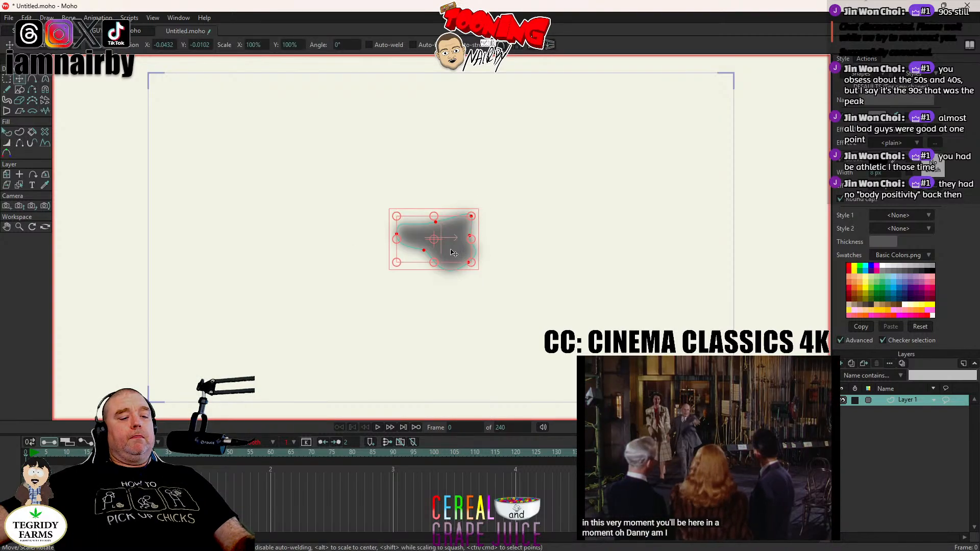
pyautogui.hotkey('ctrl', 'c')
pyautogui.hotkey('ctrl', 'v')
pyautogui.press('Right')
pyautogui.press('Down')
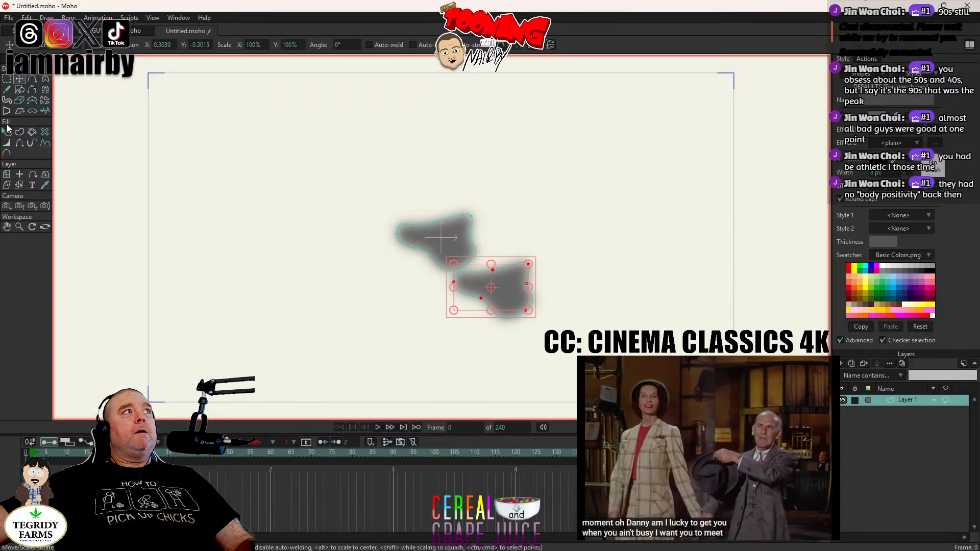
# Step: Change the copied puff's fill to the lighter grey 9A9A9A and make its points ready for transforming
pyautogui.click(7, 131)
pyautogui.click(492, 286)
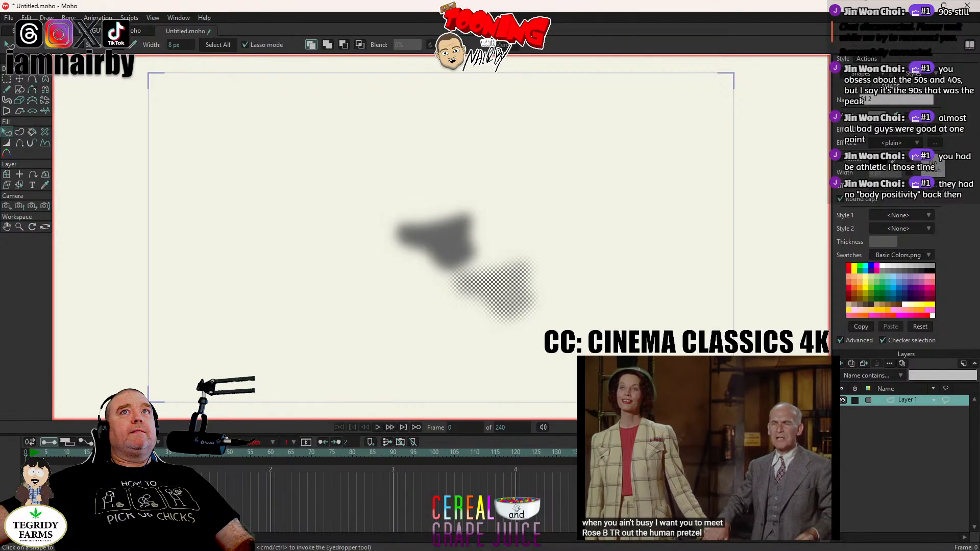
pyautogui.click(902, 111)
pyautogui.moveTo(590, 236); pyautogui.dragTo(577, 220)
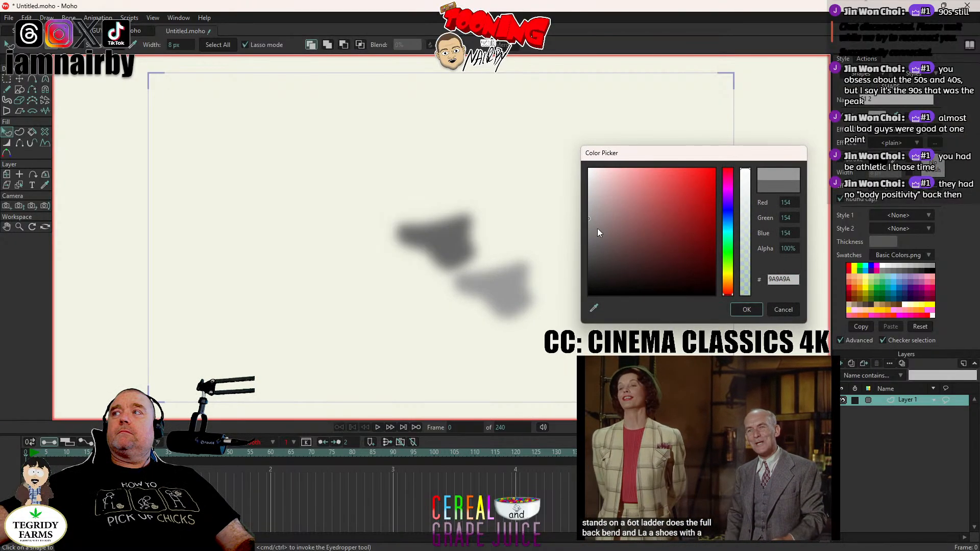
pyautogui.click(747, 310)
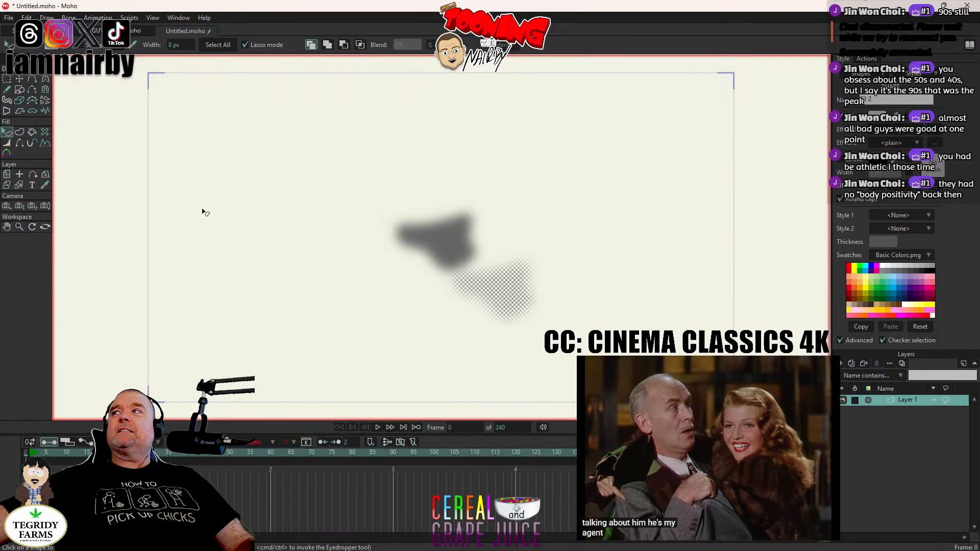
pyautogui.click(20, 81)
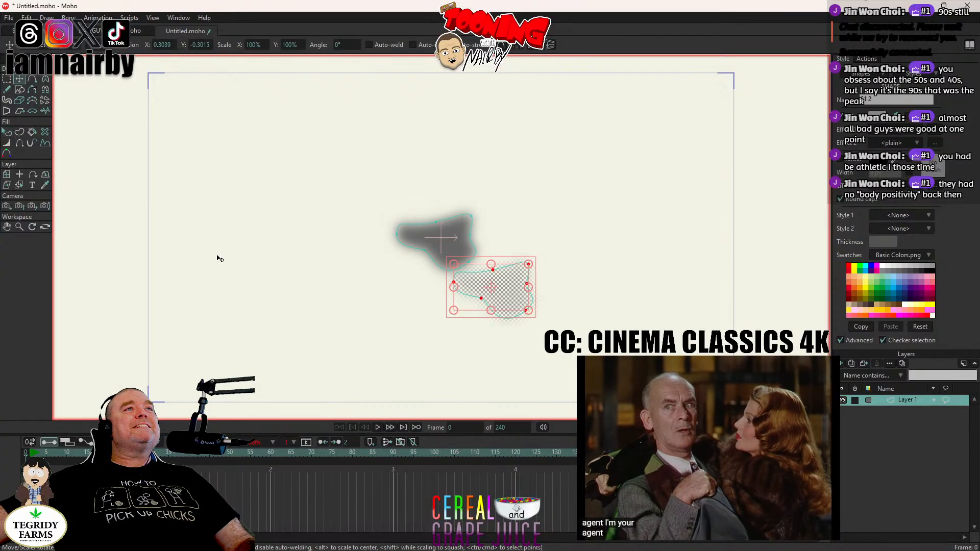
# Step: Move the lighter puff up and left over the original, turn it roughly upright, and preview the rendered frame
pyautogui.moveTo(220, 258); pyautogui.dragTo(133, 190)
pyautogui.scroll(1, 513, 254)
pyautogui.scroll(3, 514, 254)
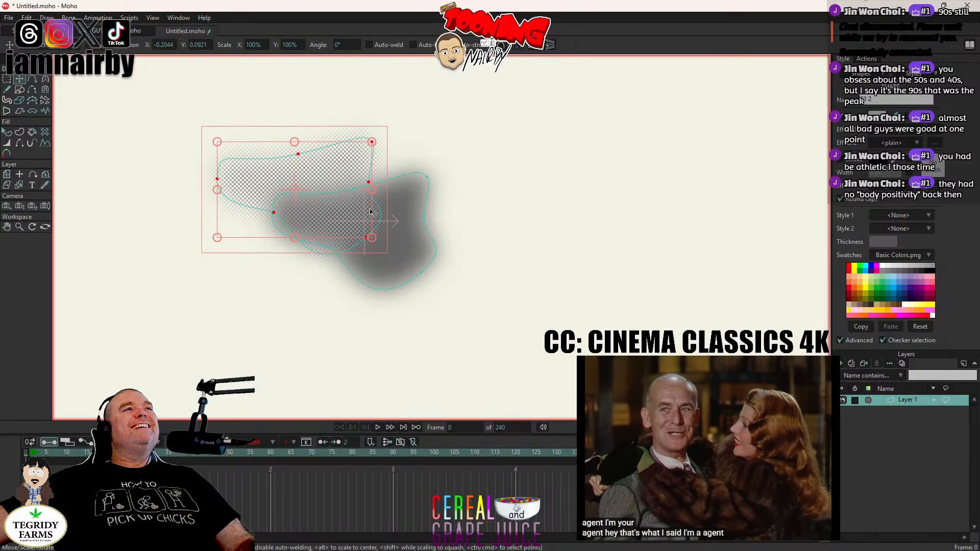
pyautogui.moveTo(386, 233); pyautogui.dragTo(281, 102)
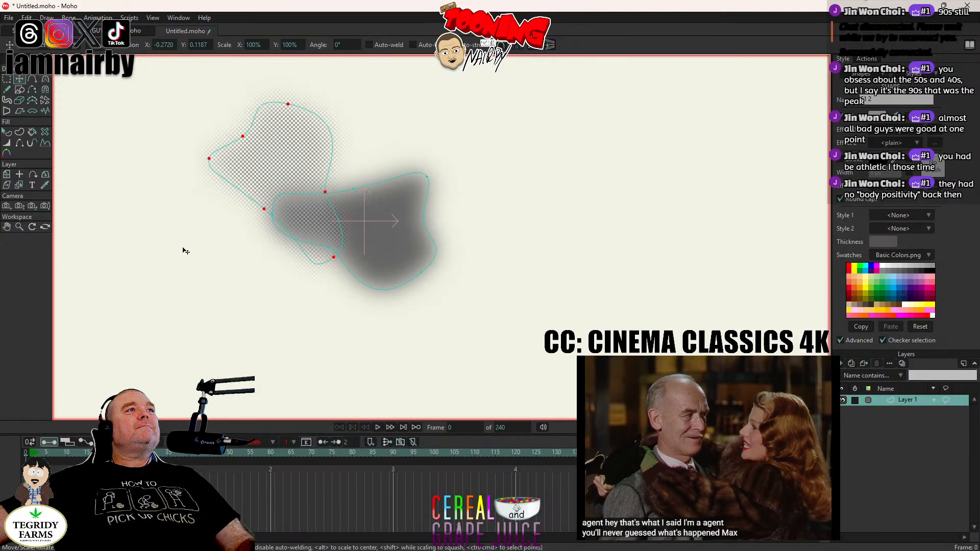
pyautogui.hotkey('ctrl', 'r')
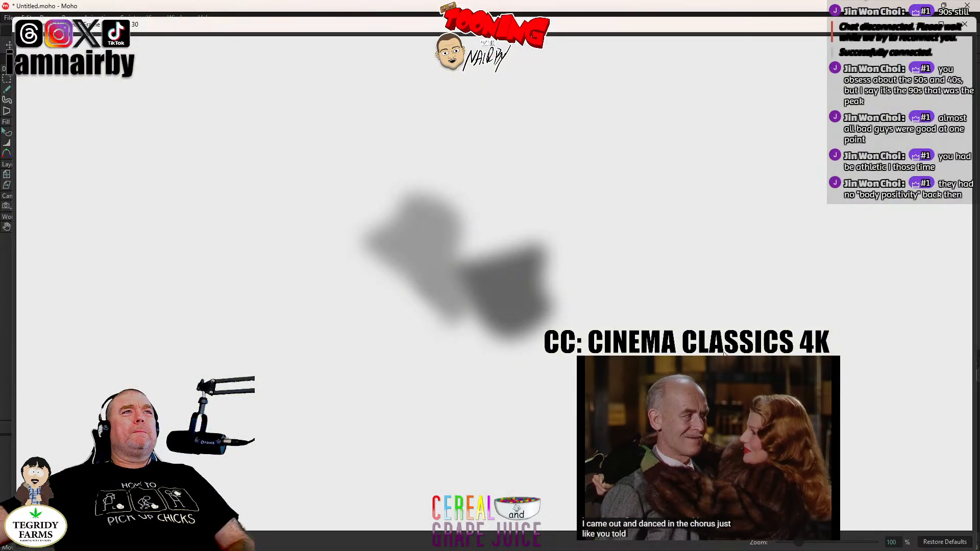
pyautogui.click(970, 25)
# Step: Duplicate the lighter puff to the right of the dark one and set the copy's fill to C0C0C0
pyautogui.moveTo(298, 166); pyautogui.dragTo(534, 146)
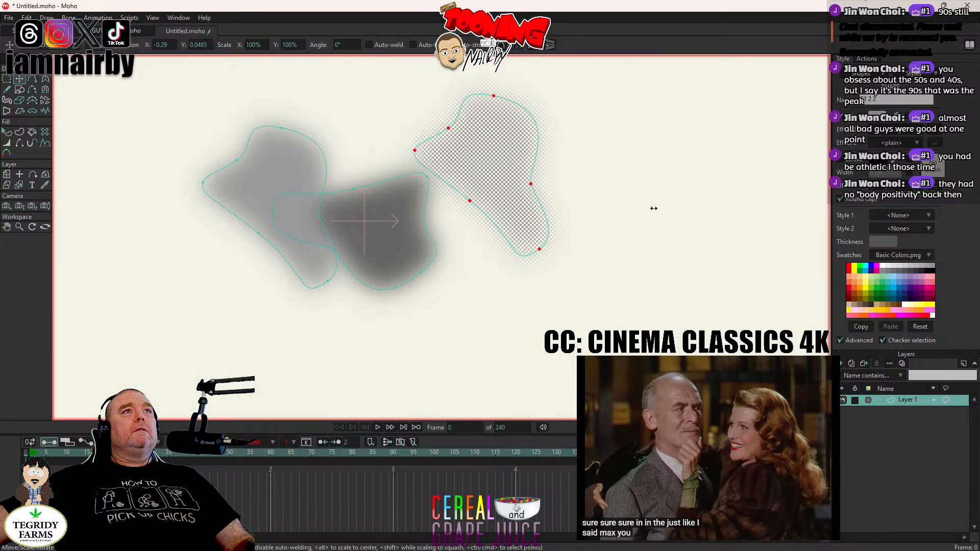
pyautogui.click(8, 132)
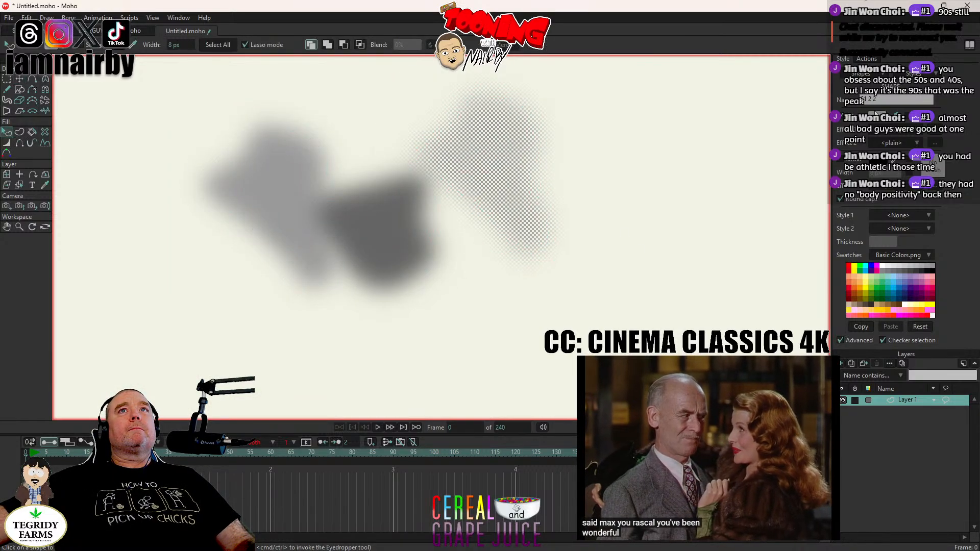
pyautogui.click(880, 121)
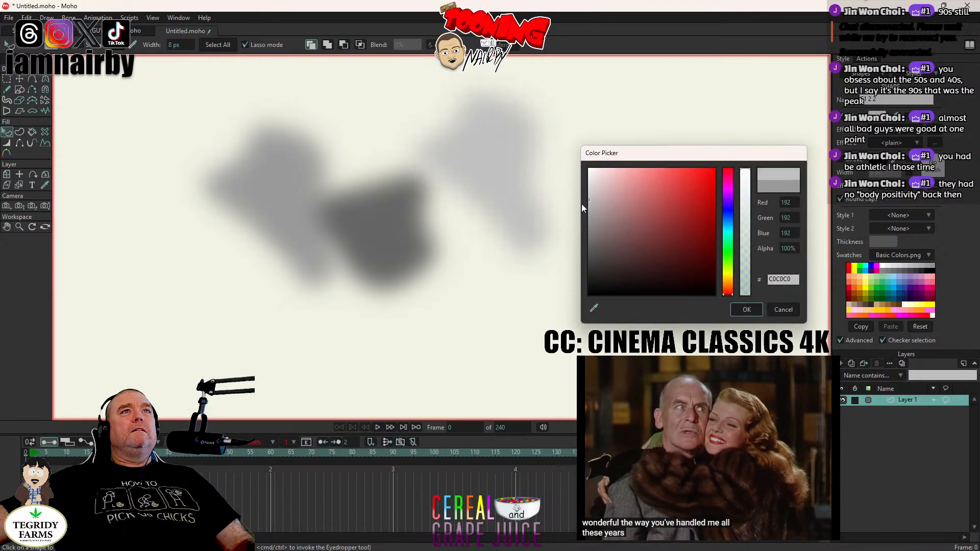
pyautogui.click(746, 310)
# Step: Rotate the C0C0C0 puff and lay it over the dark puff's upper part, and preview the rendered frame
pyautogui.press('t')
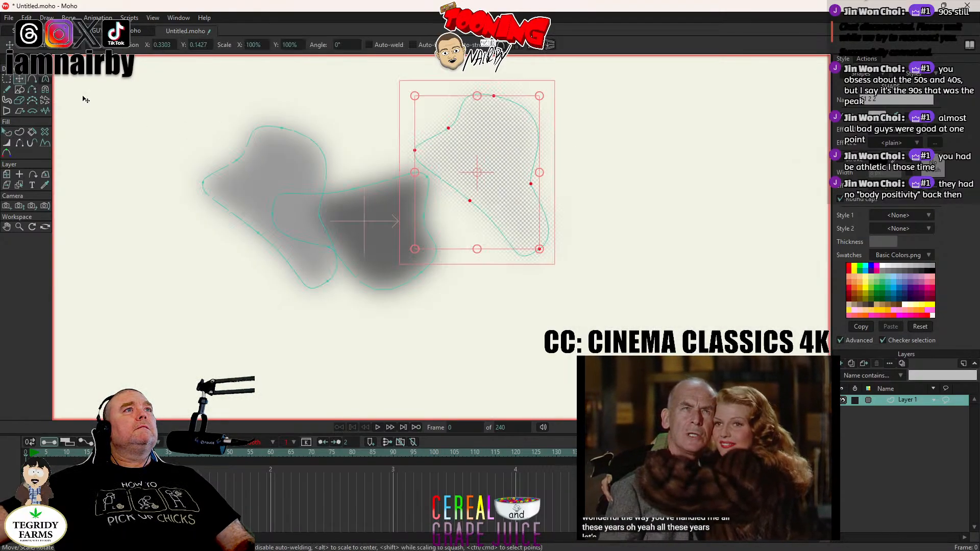
pyautogui.moveTo(572, 239); pyautogui.dragTo(430, 193)
pyautogui.hotkey('ctrl', 'r')
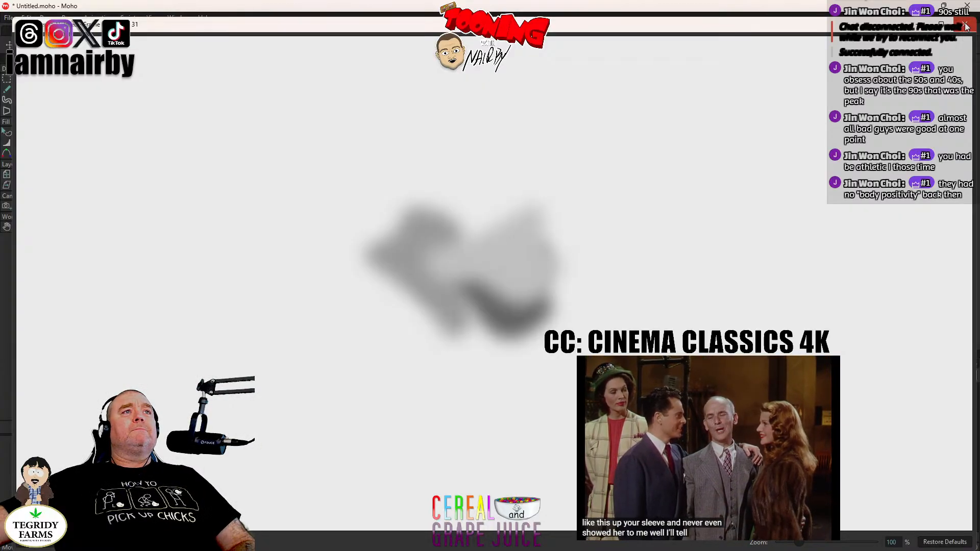
pyautogui.click(967, 27)
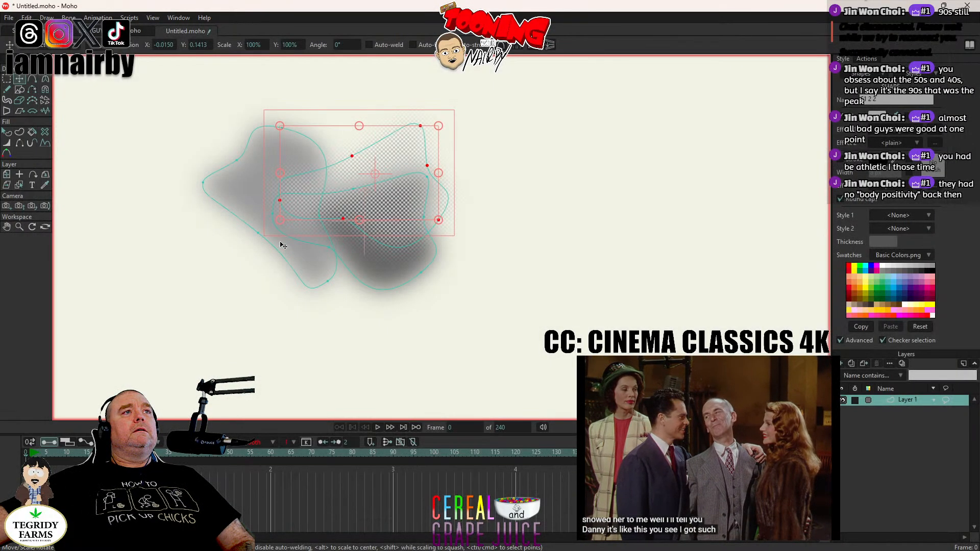
# Step: Centre all three puffs together at X 0, Y 0 and preview the rendered frame
pyautogui.hotkey('ctrl', 'a')
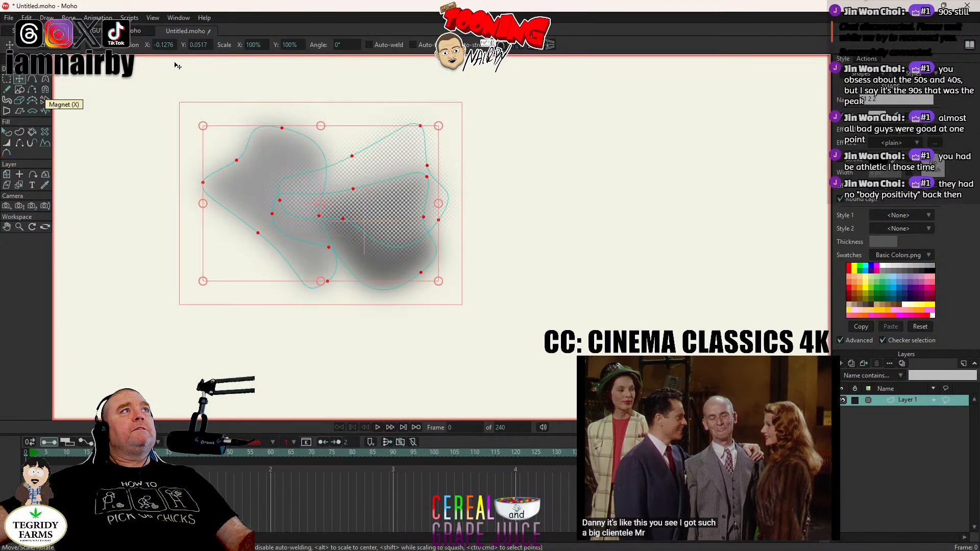
pyautogui.click(162, 45)
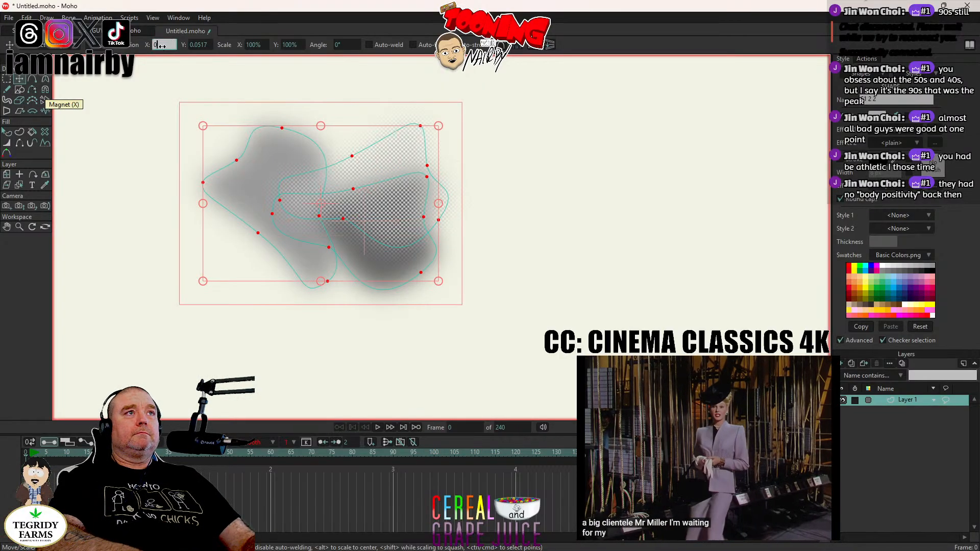
pyautogui.write('0')
pyautogui.press('Tab')
pyautogui.write('0')
pyautogui.press('Return')
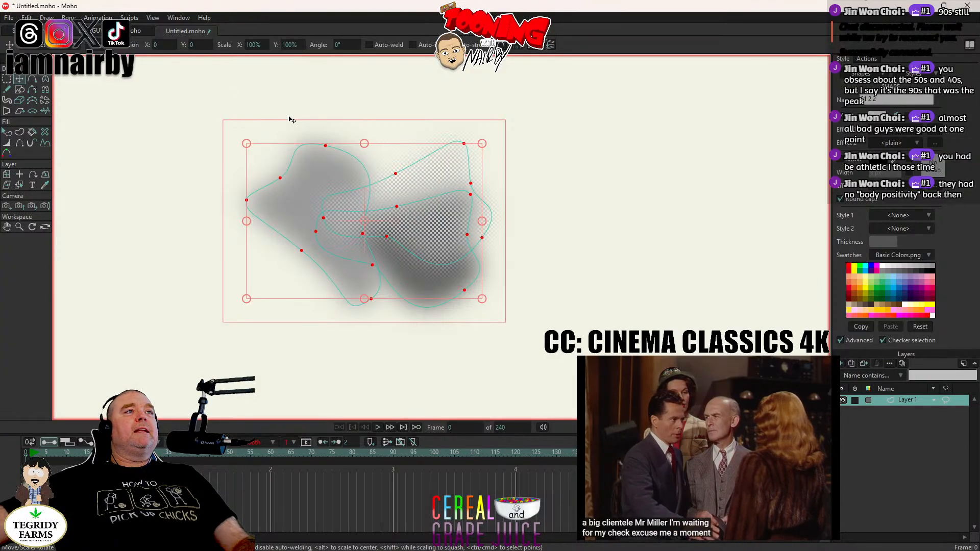
pyautogui.scroll(-2, 364, 170)
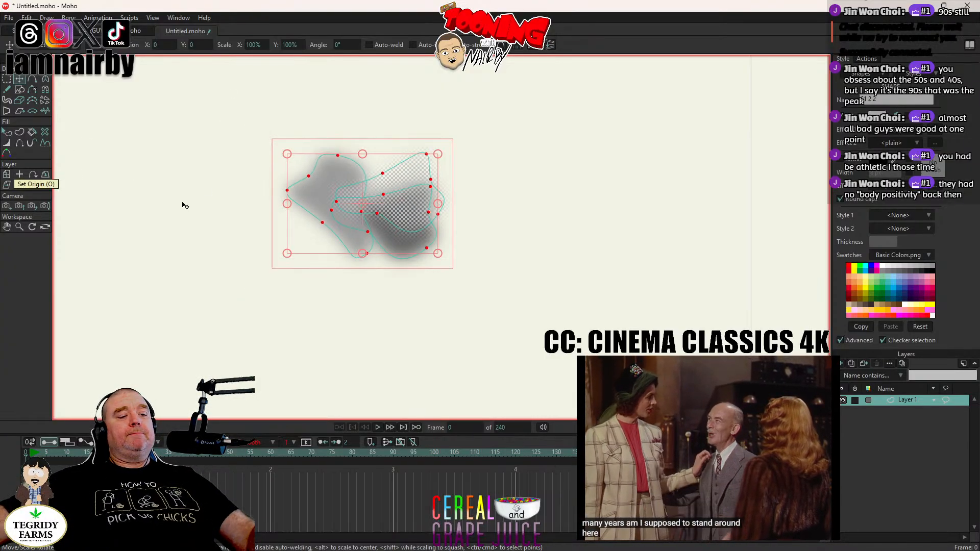
pyautogui.hotkey('ctrl', 'r')
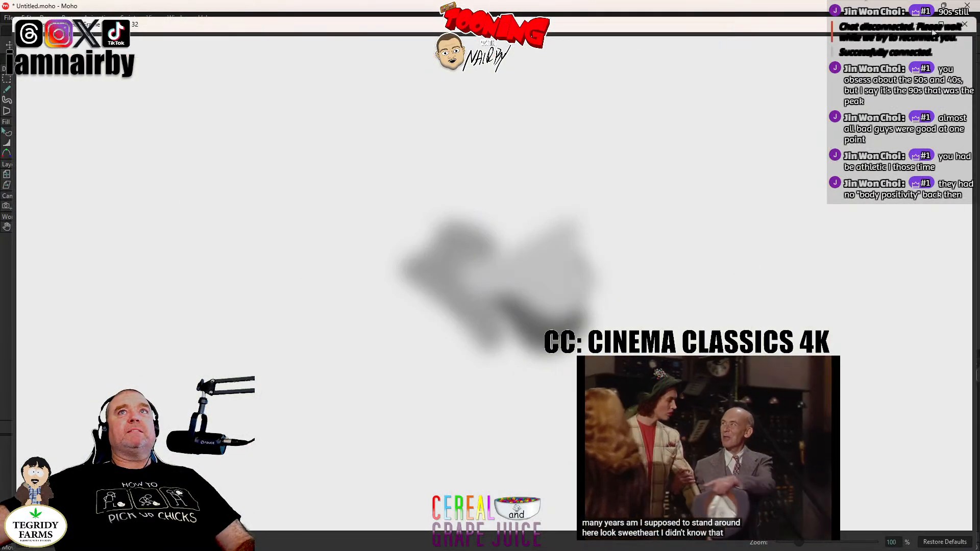
pyautogui.click(963, 25)
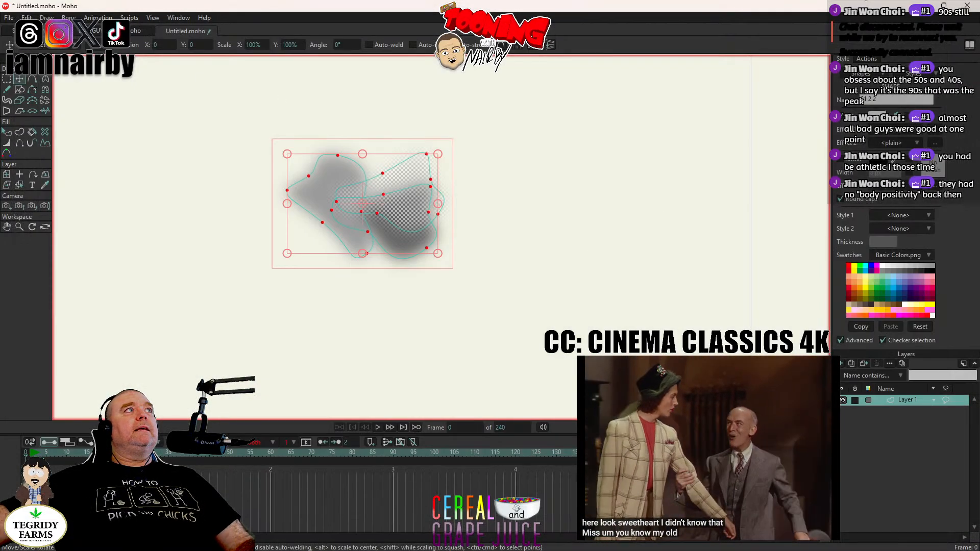
# Step: Copy the SILICONE layer from SILICONE.moho and paste it into the untitled smoke document
pyautogui.hotkey('ctrl', 'Tab')
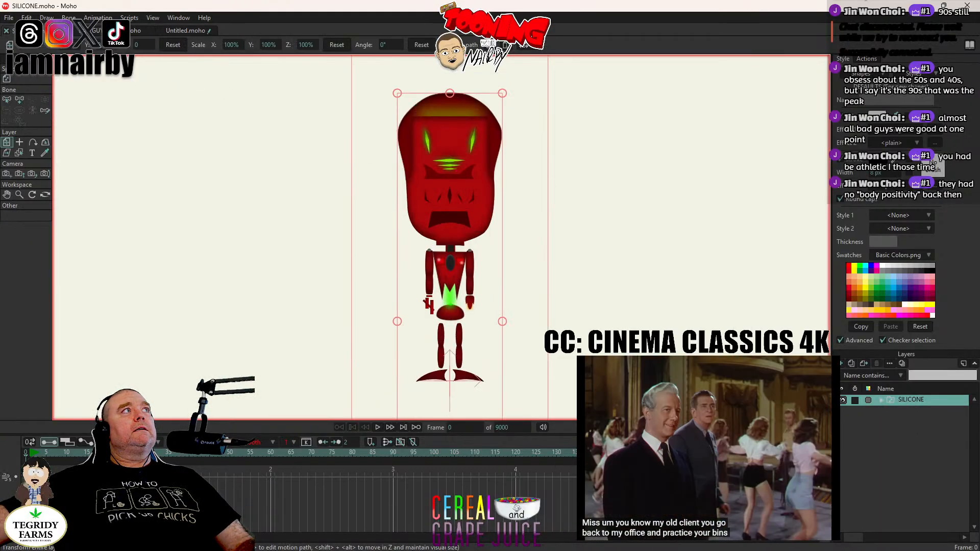
pyautogui.click(27, 17)
pyautogui.press('Escape')
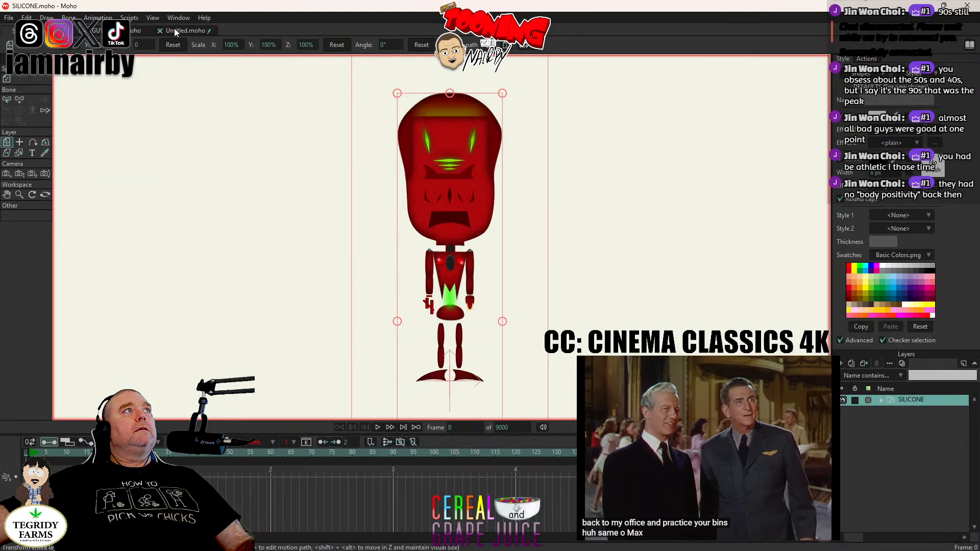
pyautogui.click(175, 29)
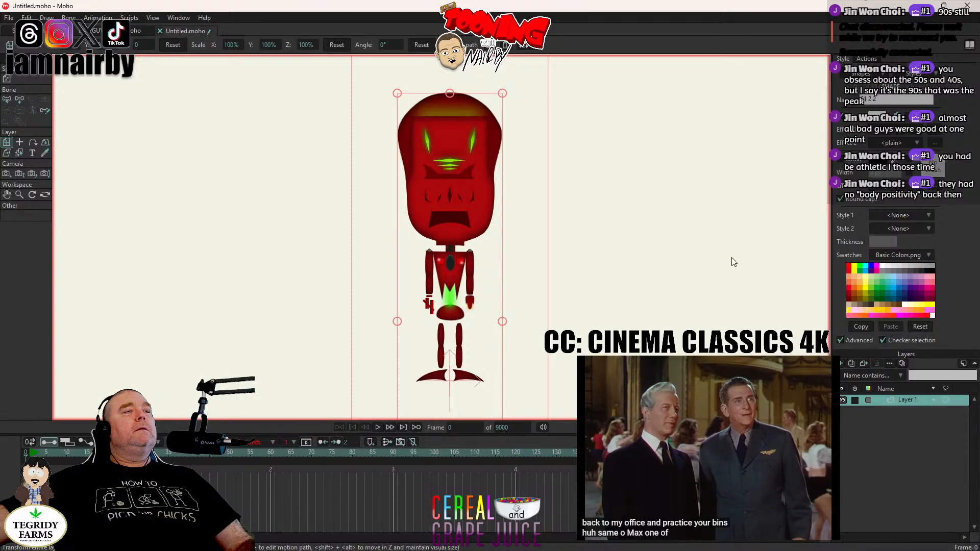
pyautogui.click(26, 18)
pyautogui.click(42, 108)
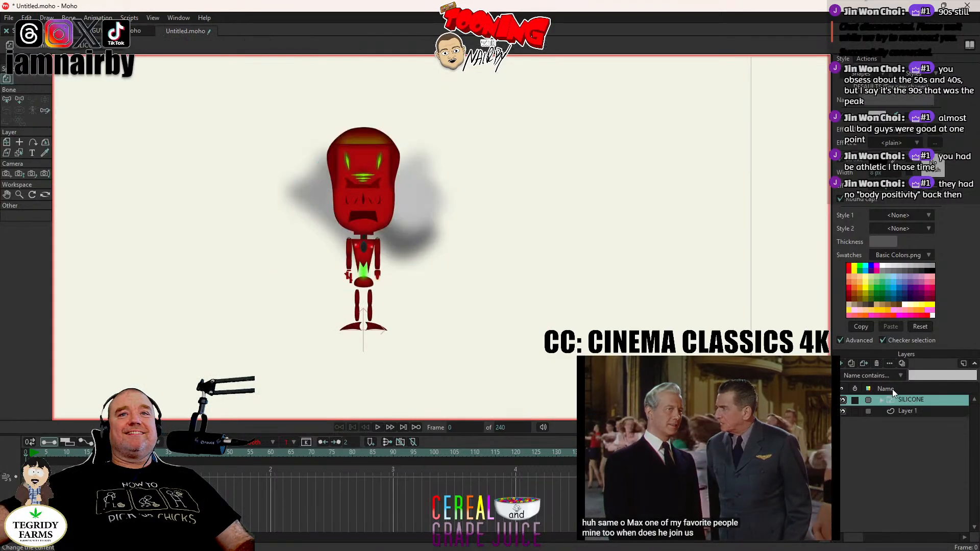
# Step: Place Layer 1 above SILICONE, shift the character up and right behind the smoke, and preview the rendered frame
pyautogui.moveTo(912, 410); pyautogui.dragTo(914, 397)
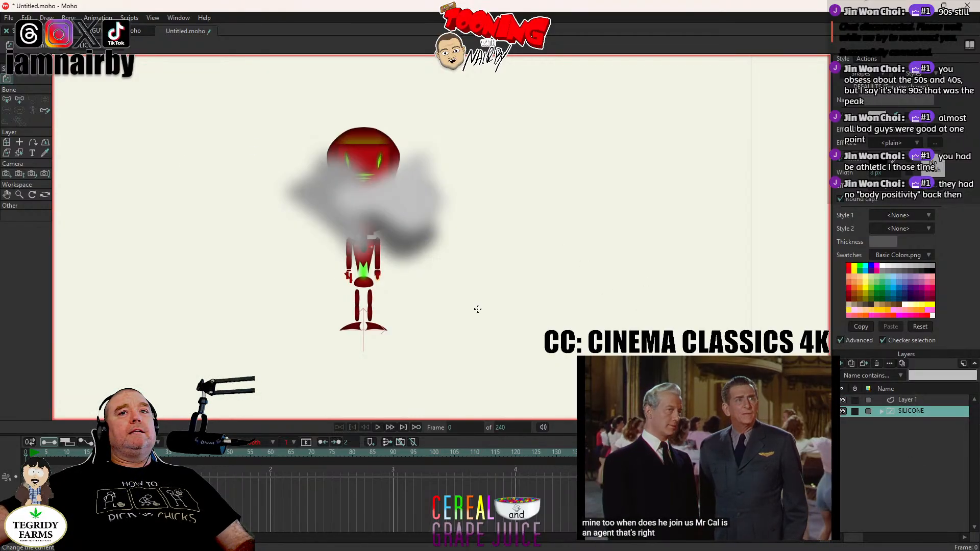
pyautogui.click(7, 143)
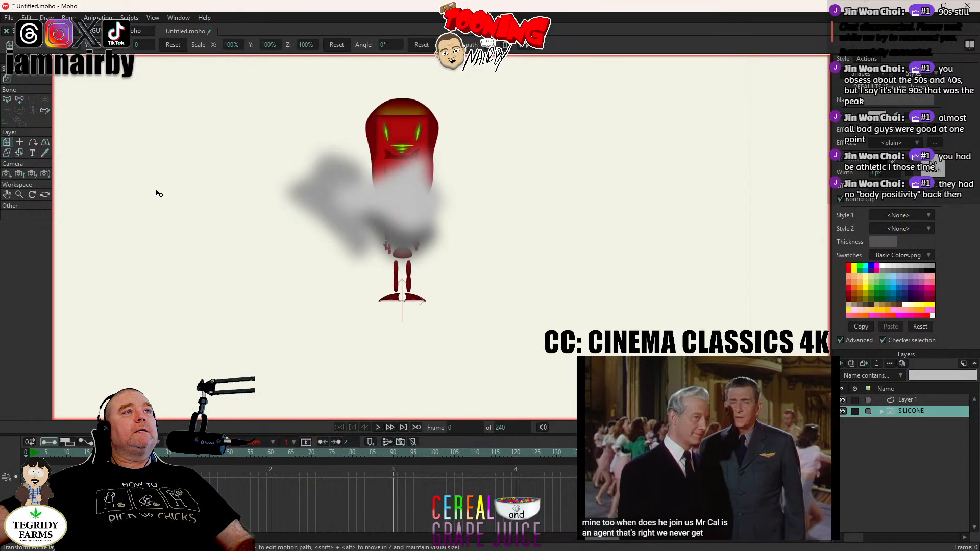
pyautogui.hotkey('ctrl', 'r')
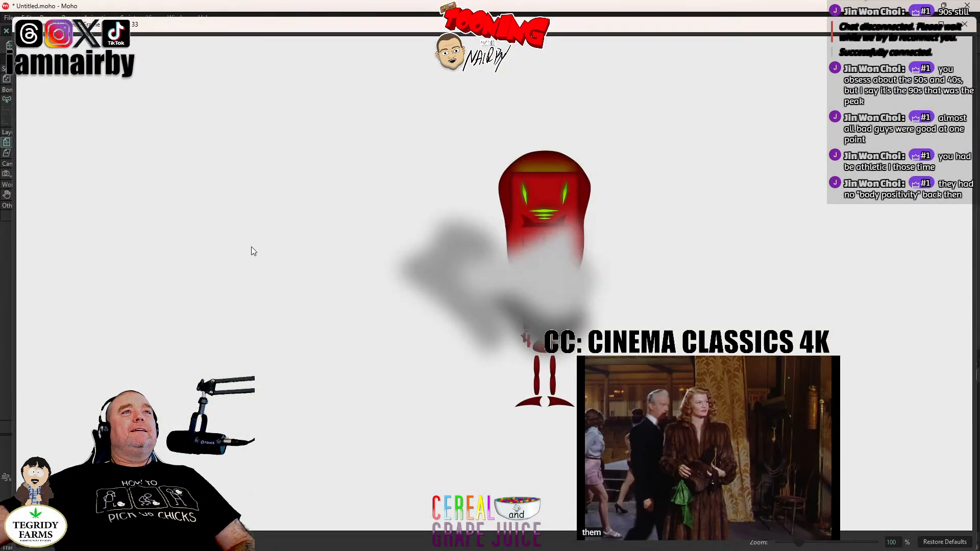
pyautogui.click(964, 24)
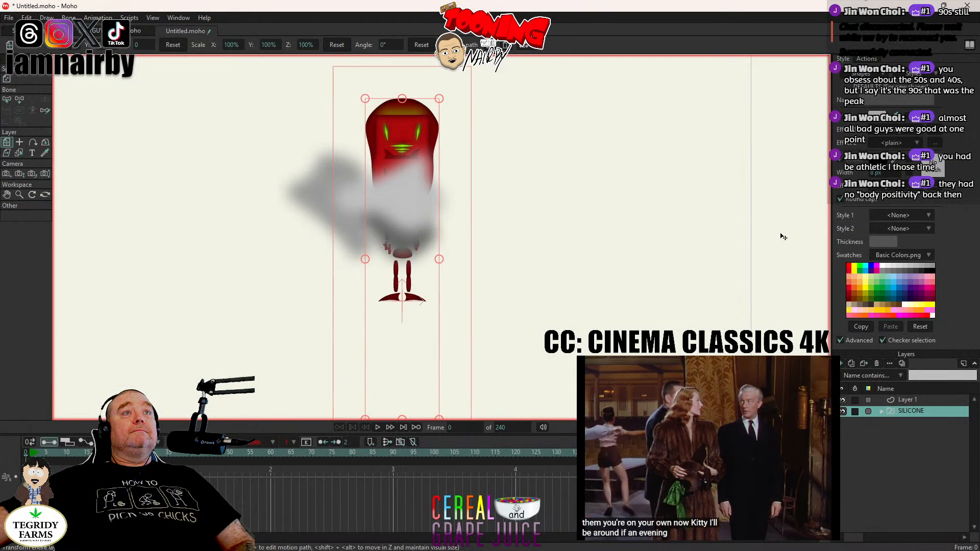
# Step: Duplicate the three puffs on Layer 1, then rotate the copied group and place it over the character's head
pyautogui.click(919, 398)
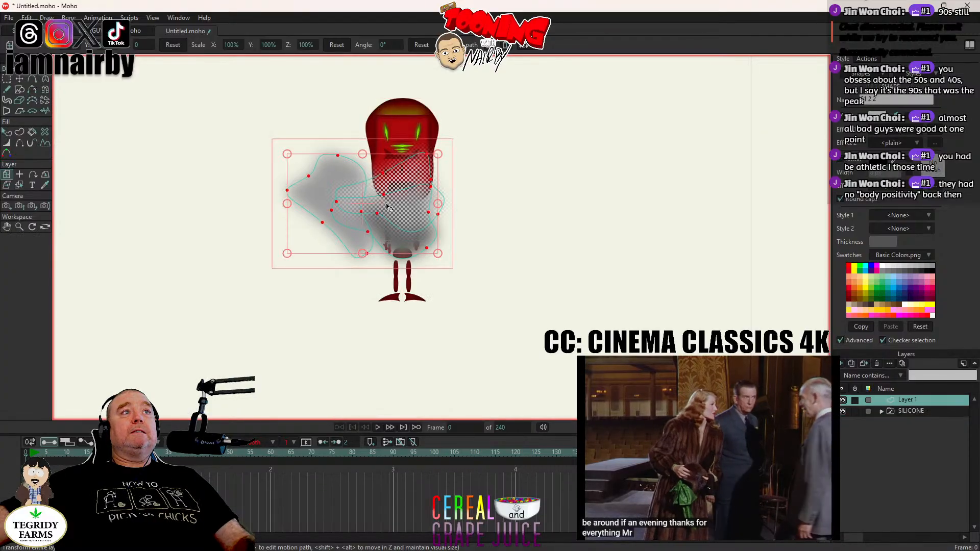
pyautogui.click(21, 80)
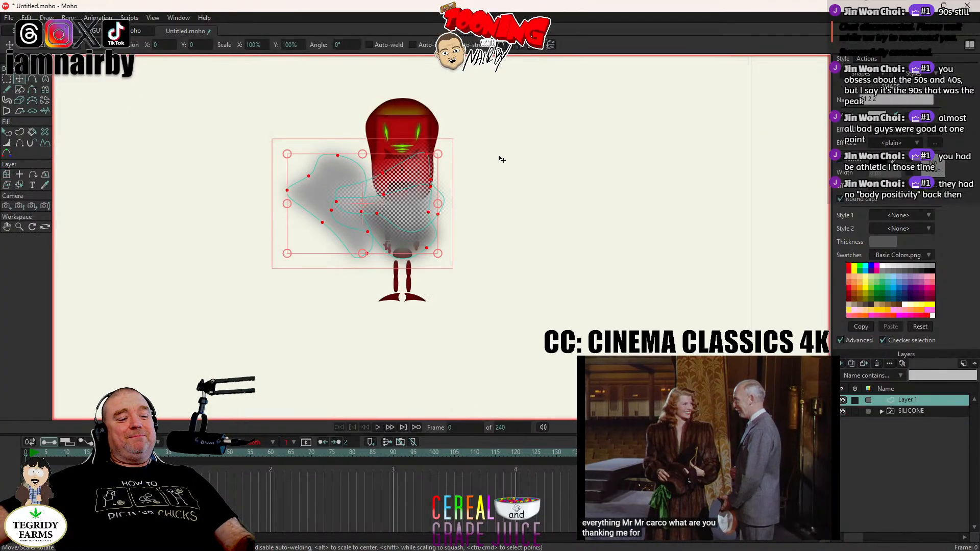
pyautogui.moveTo(450, 177); pyautogui.dragTo(445, 243)
pyautogui.moveTo(608, 169); pyautogui.dragTo(527, 144)
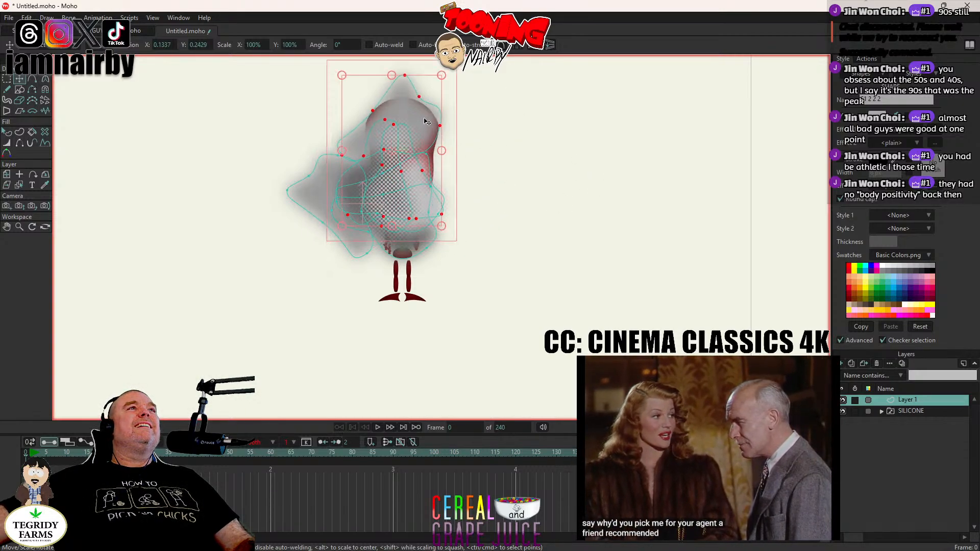
# Step: Spread the puffs apart, placing one right of the head, a dark one above it and a light one beside the lower body
pyautogui.moveTo(427, 122); pyautogui.dragTo(501, 92)
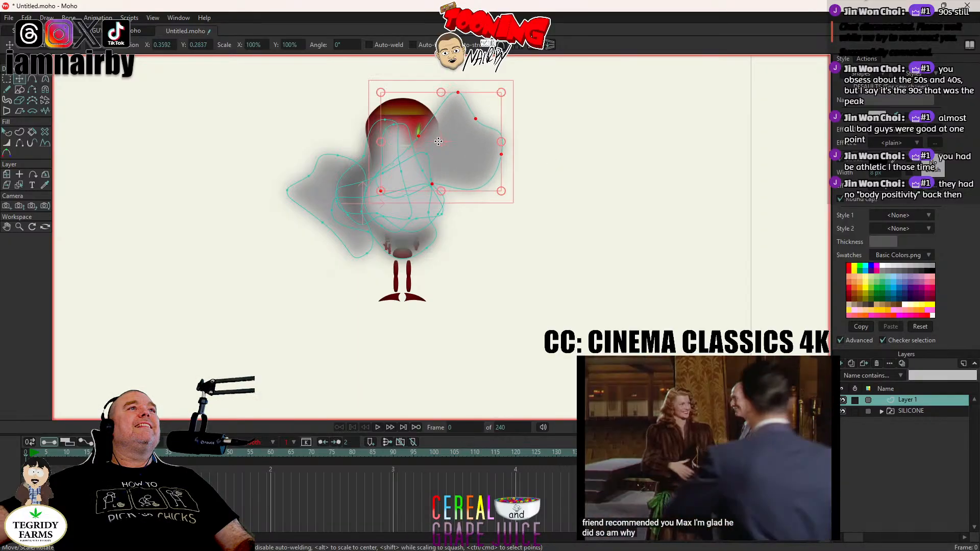
pyautogui.moveTo(345, 114); pyautogui.dragTo(395, 180)
pyautogui.moveTo(324, 148); pyautogui.dragTo(443, 225)
pyautogui.keyDown('shift'); pyautogui.click(406, 241); pyautogui.keyUp('shift')
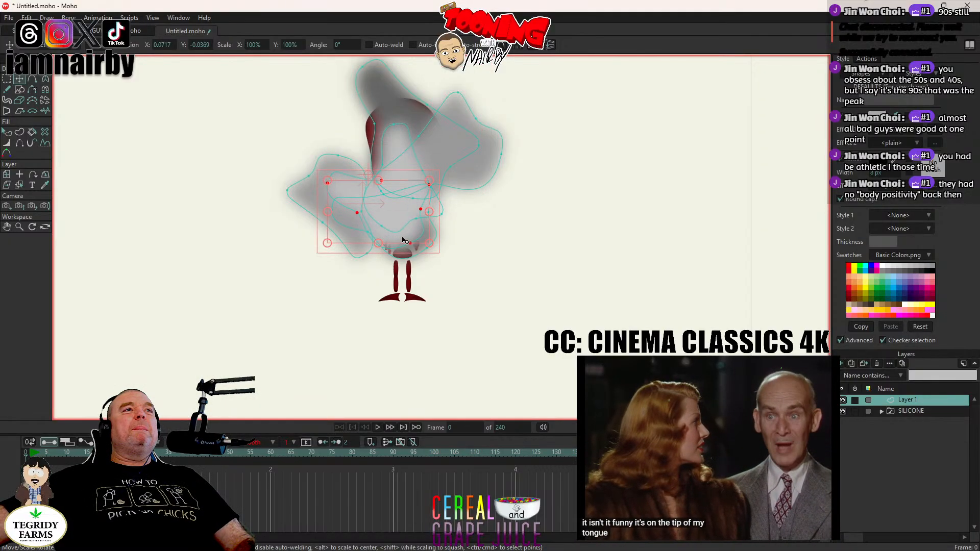
pyautogui.moveTo(436, 238); pyautogui.dragTo(459, 233)
# Step: Rotate and move the left puff toward the legs, a dark puff out to the left, and the light central puff over the lower body
pyautogui.doubleClick(324, 188)
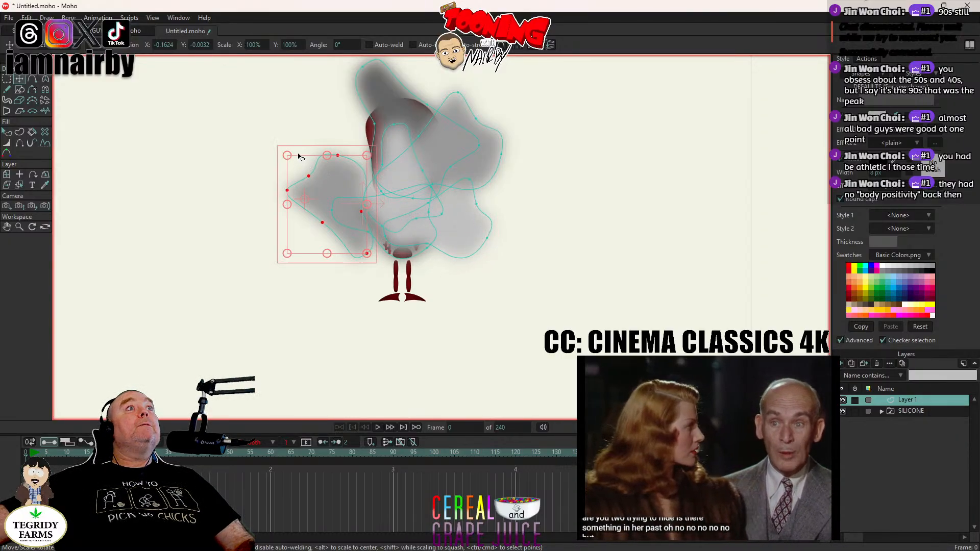
pyautogui.moveTo(299, 157); pyautogui.dragTo(287, 292)
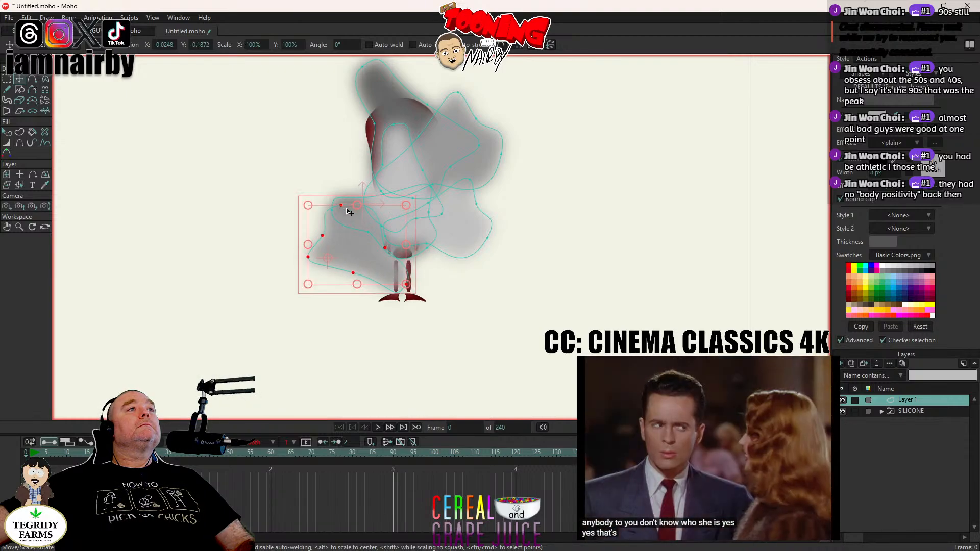
pyautogui.moveTo(346, 203); pyautogui.dragTo(245, 184)
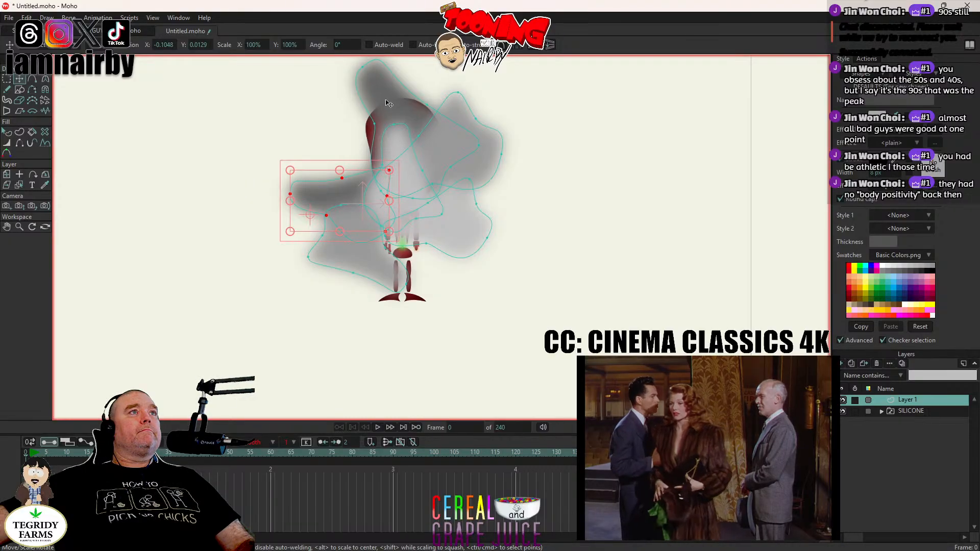
pyautogui.click(388, 104)
pyautogui.doubleClick(398, 153)
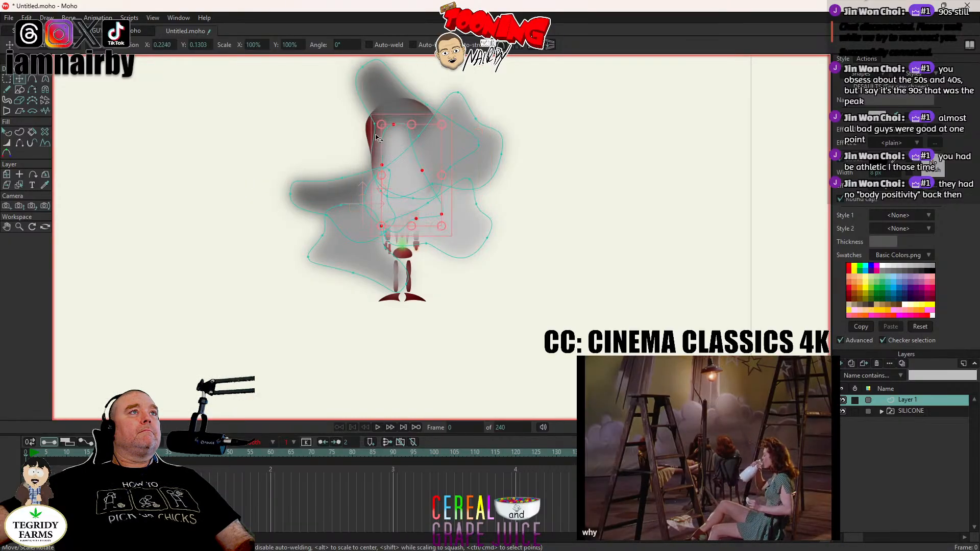
pyautogui.moveTo(378, 137); pyautogui.dragTo(351, 220)
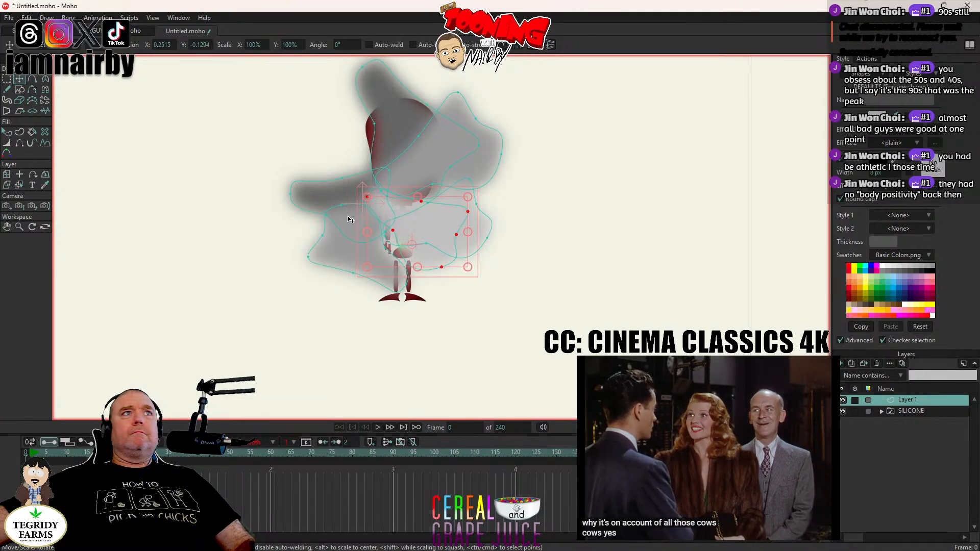
# Step: Duplicate all the puffs, flip the copy horizontally and offset it slightly over the originals, and preview the rendered frame
pyautogui.doubleClick(392, 109)
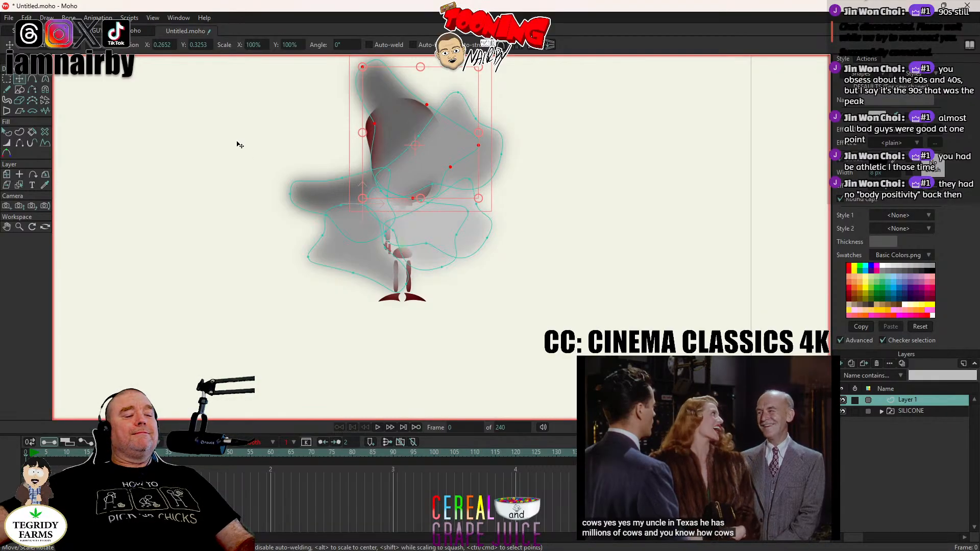
pyautogui.hotkey('ctrl', 'a')
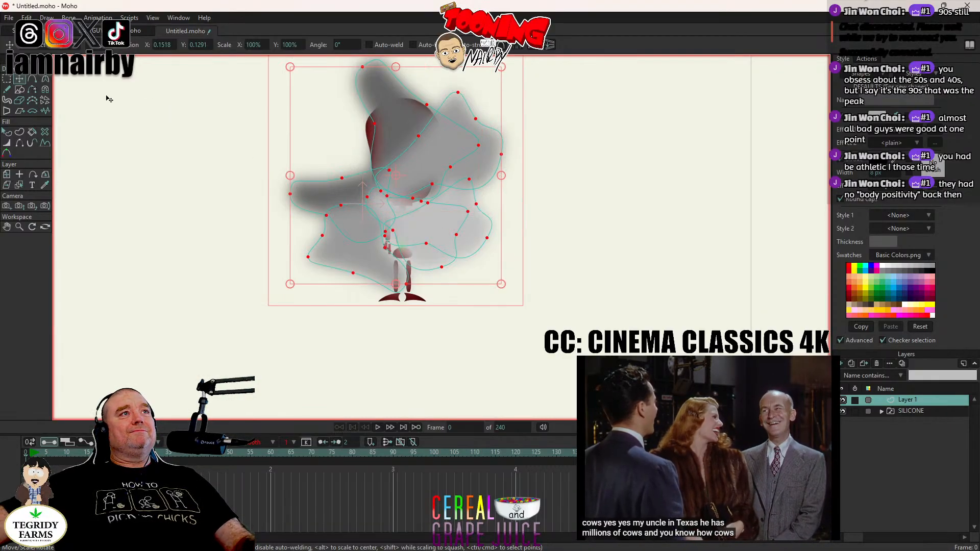
pyautogui.moveTo(640, 233); pyautogui.dragTo(580, 232)
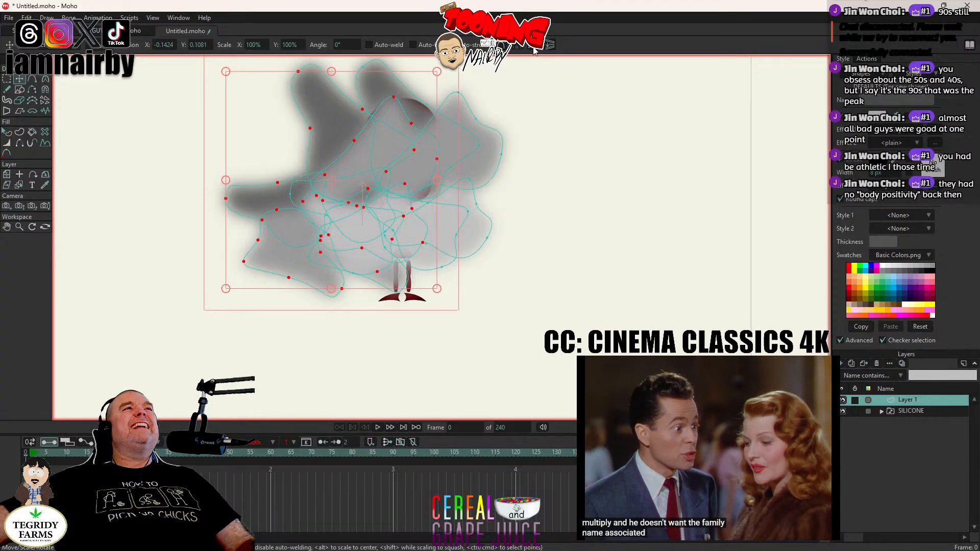
pyautogui.hotkey('ctrl', 'z')
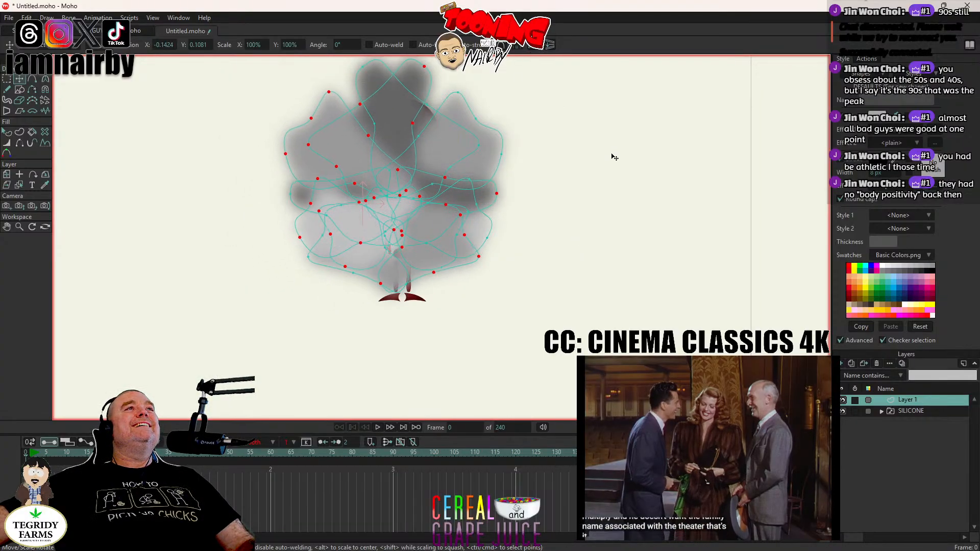
pyautogui.hotkey('ctrl', 'z')
pyautogui.hotkey('ctrl', 'z')
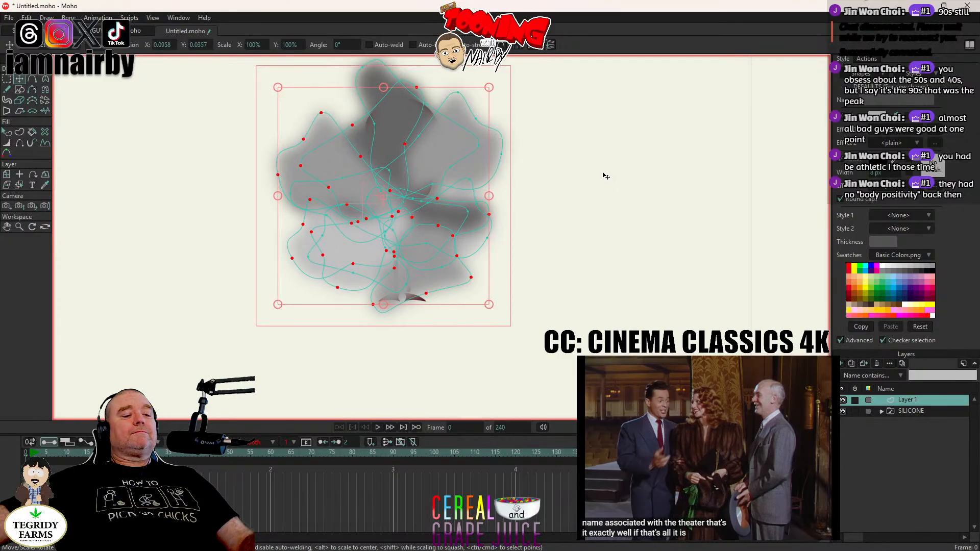
pyautogui.hotkey('ctrl', 'r')
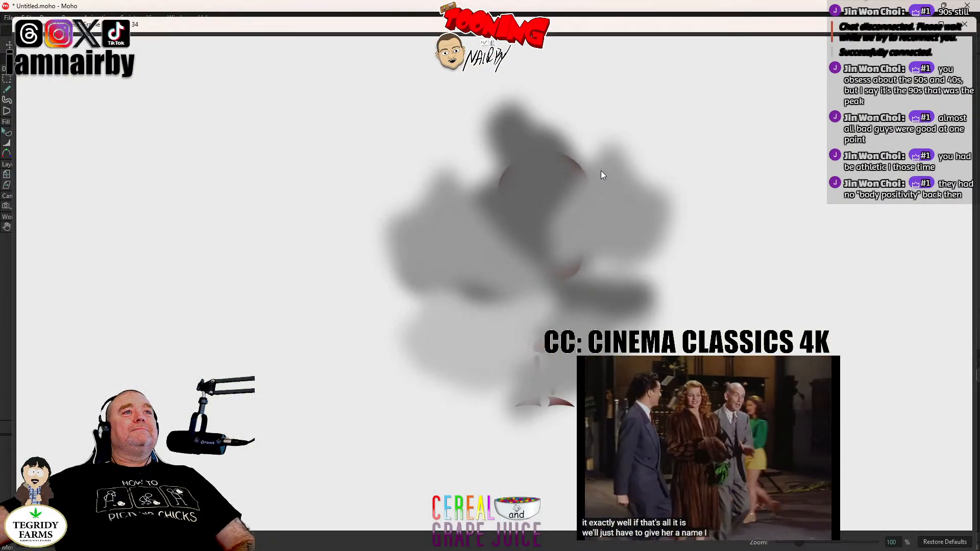
pyautogui.click(964, 24)
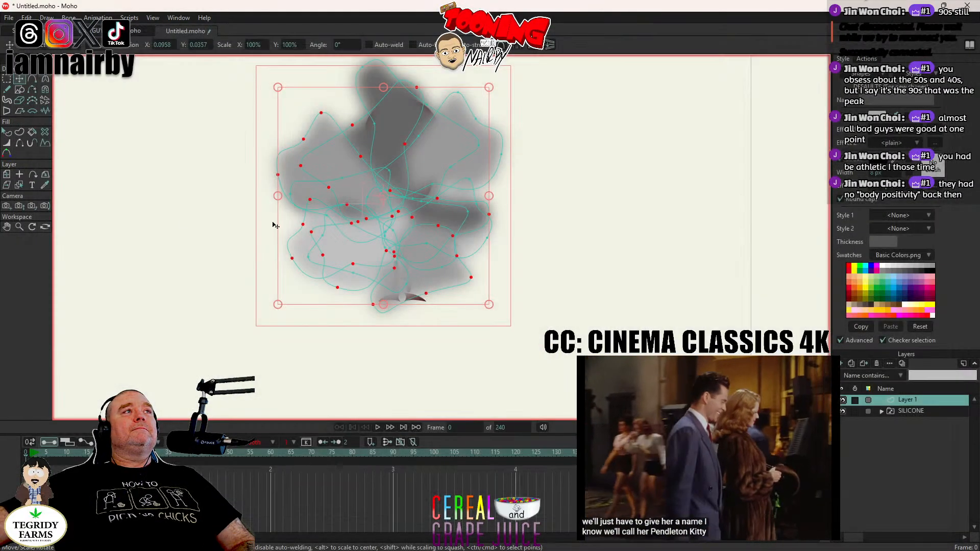
# Step: Center all the puffs on Layer 1 by setting their X and Y position to 0
pyautogui.doubleClick(163, 45)
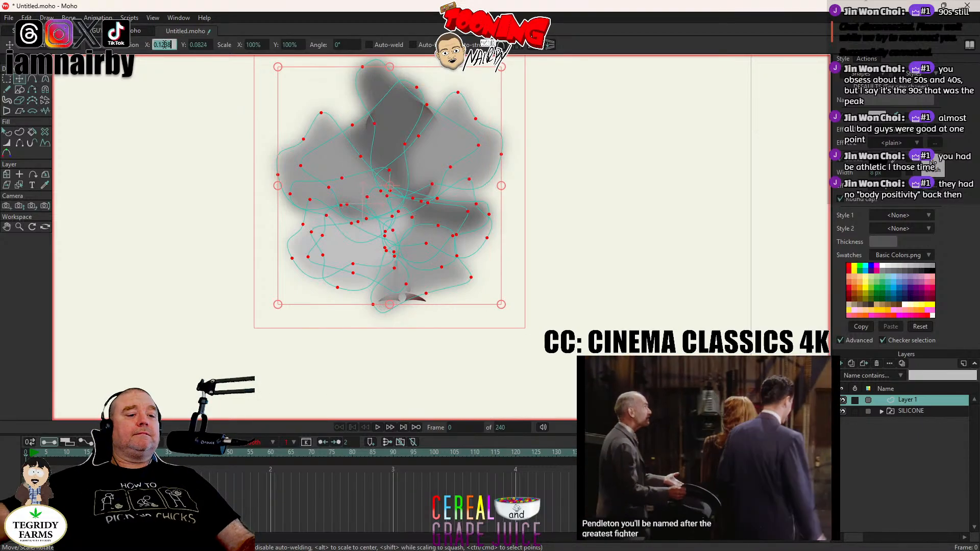
pyautogui.write('0')
pyautogui.press('Tab')
pyautogui.write('0')
pyautogui.press('Return')
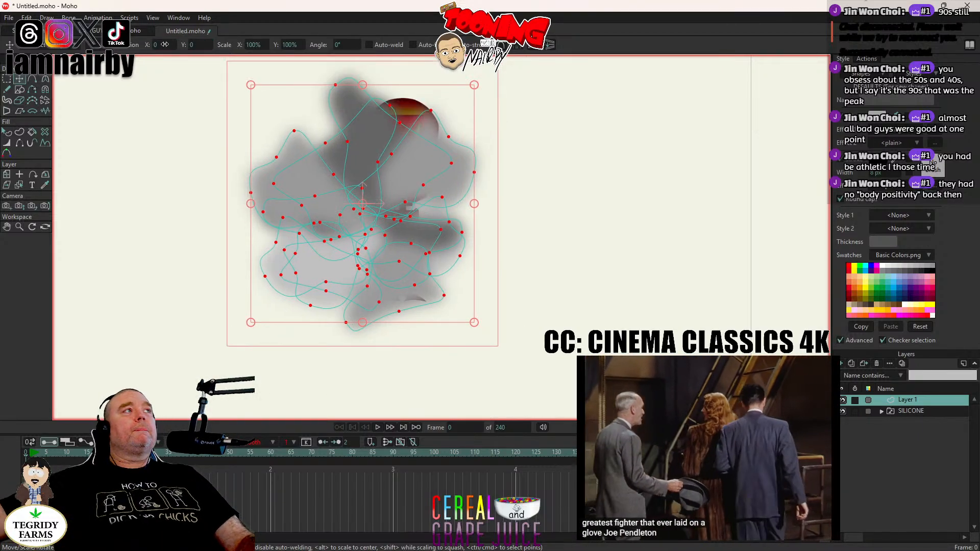
# Step: Try moving the smoke layer over the character and enlarging it to 147.1%, and reset its scale to 100%
pyautogui.click(9, 176)
pyautogui.scroll(-3, 506, 111)
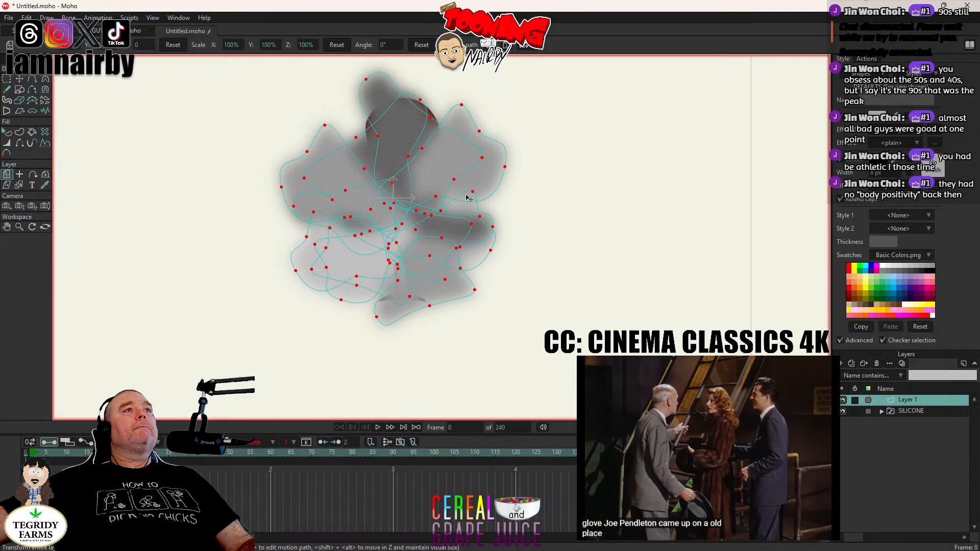
pyautogui.moveTo(511, 104); pyautogui.dragTo(565, 66)
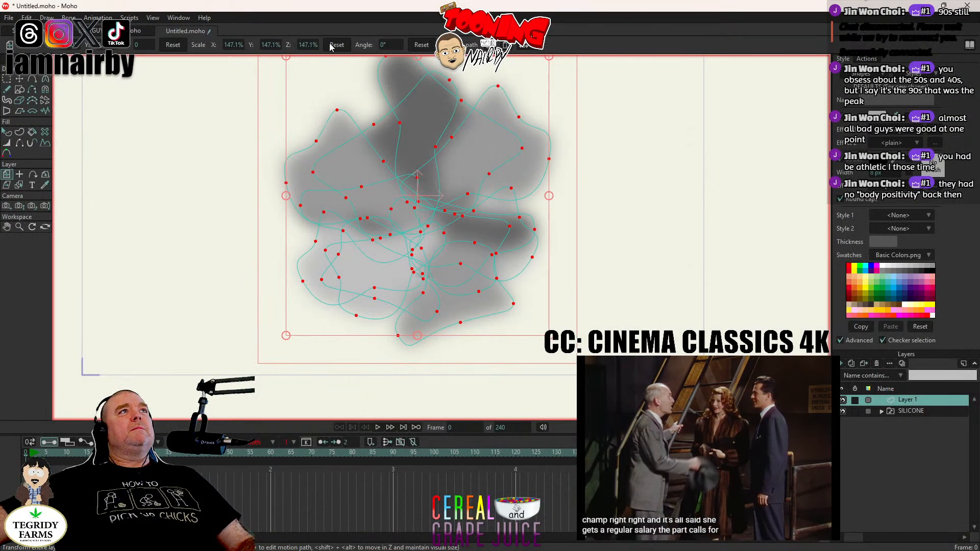
pyautogui.click(337, 45)
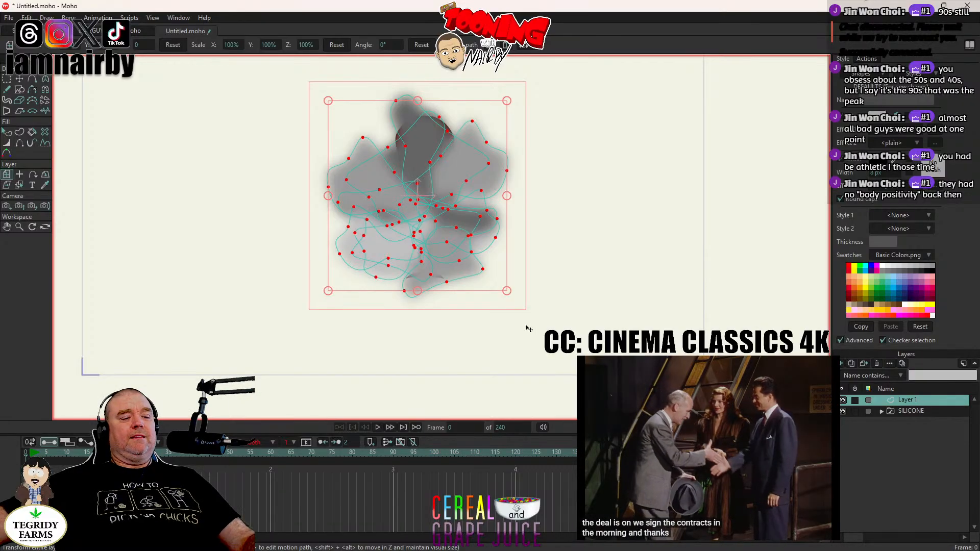
# Step: Rename Layer 1 as CLOUD OF SMOKE and delete the SILICONE layer
pyautogui.doubleClick(909, 400)
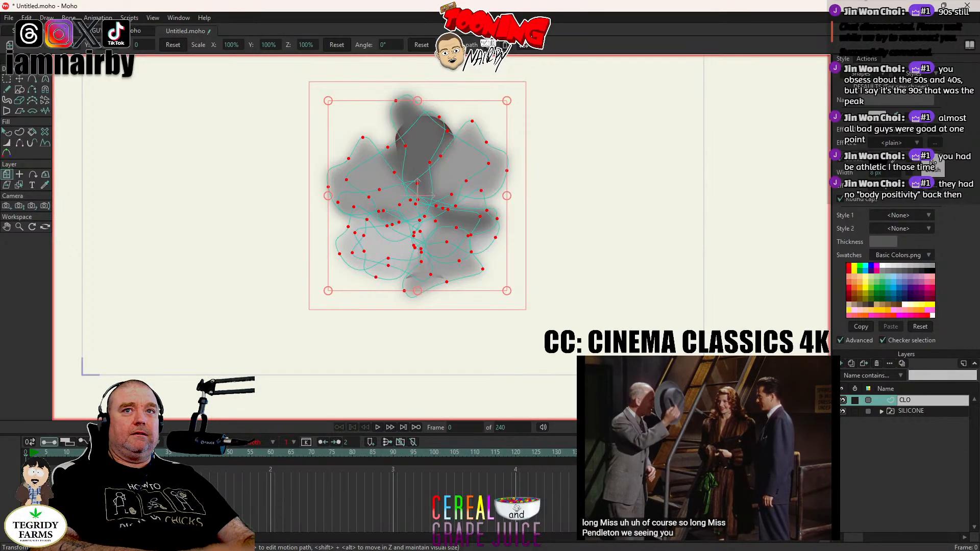
pyautogui.write('CLOUD OF SMOKE')
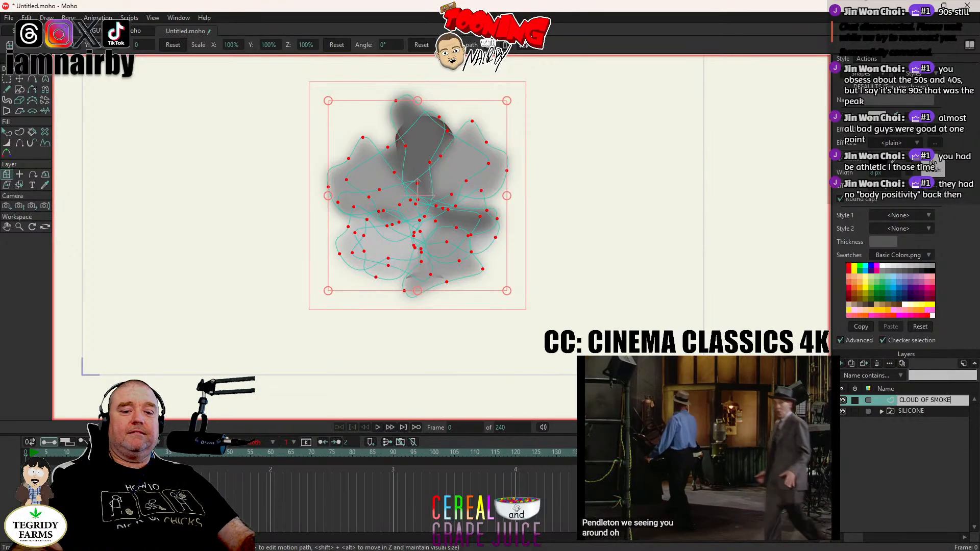
pyautogui.press('Return')
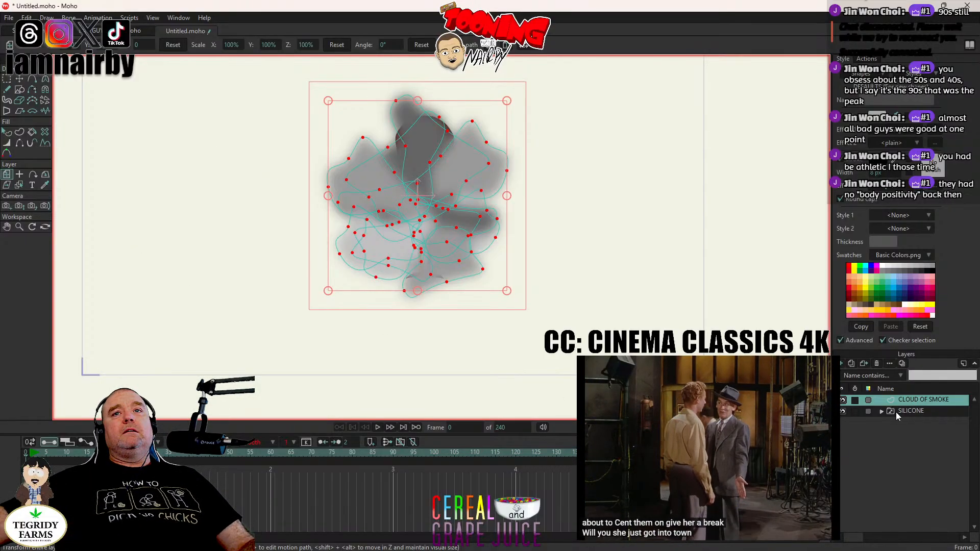
pyautogui.click(878, 364)
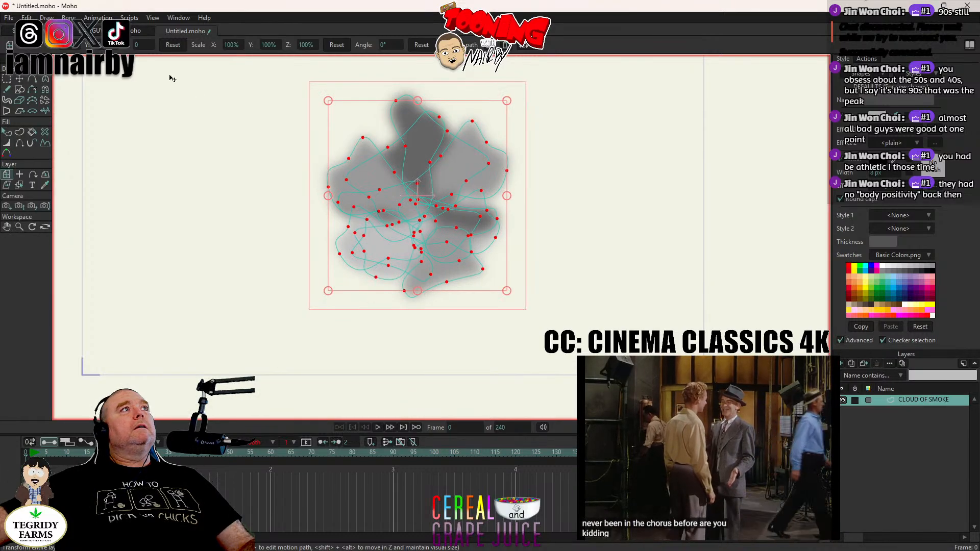
# Step: Reset the CLOUD OF SMOKE layer's position and save the document as CLOUD OF SMOKE.moho
pyautogui.click(19, 79)
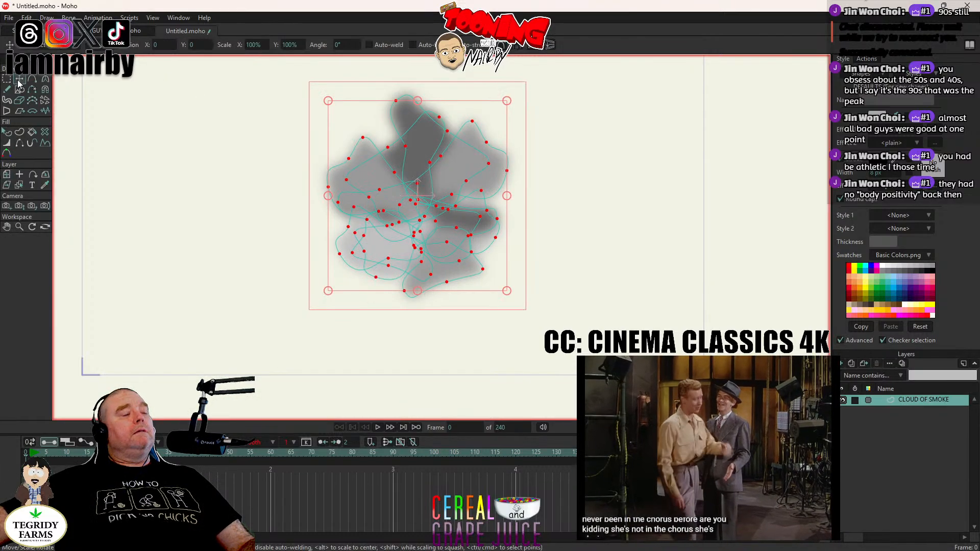
pyautogui.press('m')
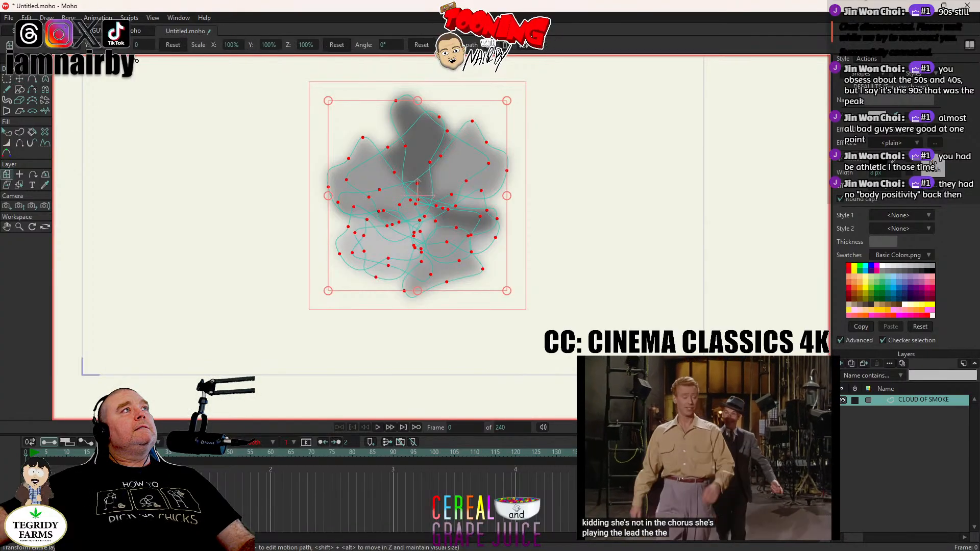
pyautogui.click(174, 47)
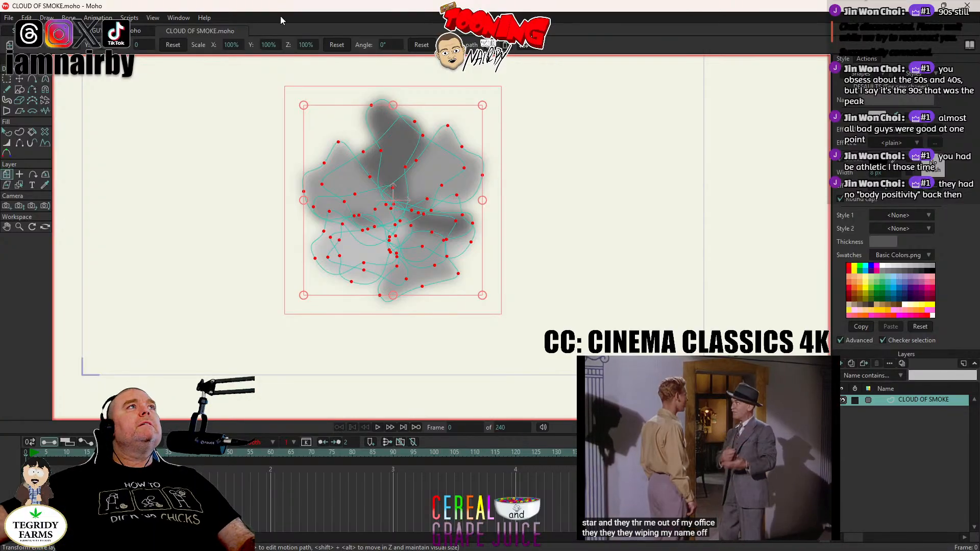
pyautogui.click(14, 19)
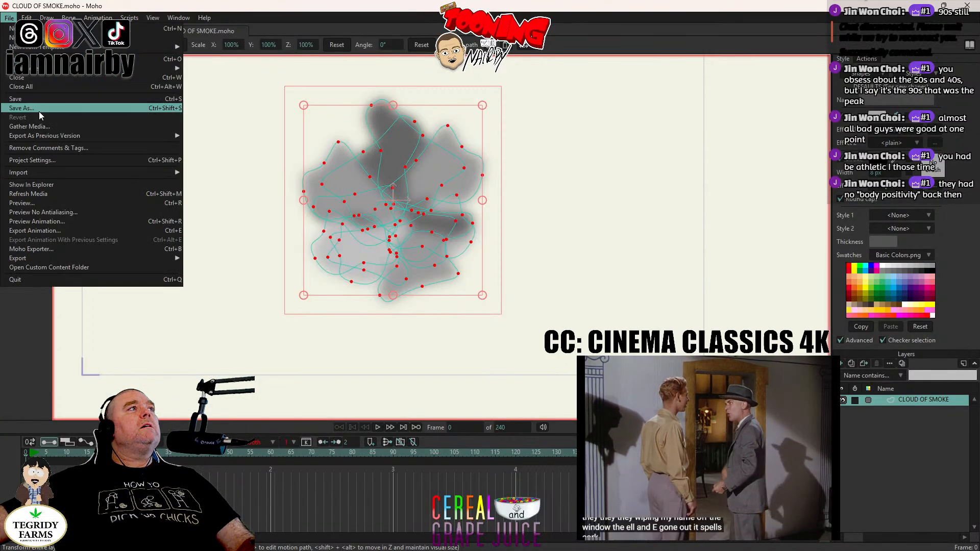
pyautogui.click(486, 200)
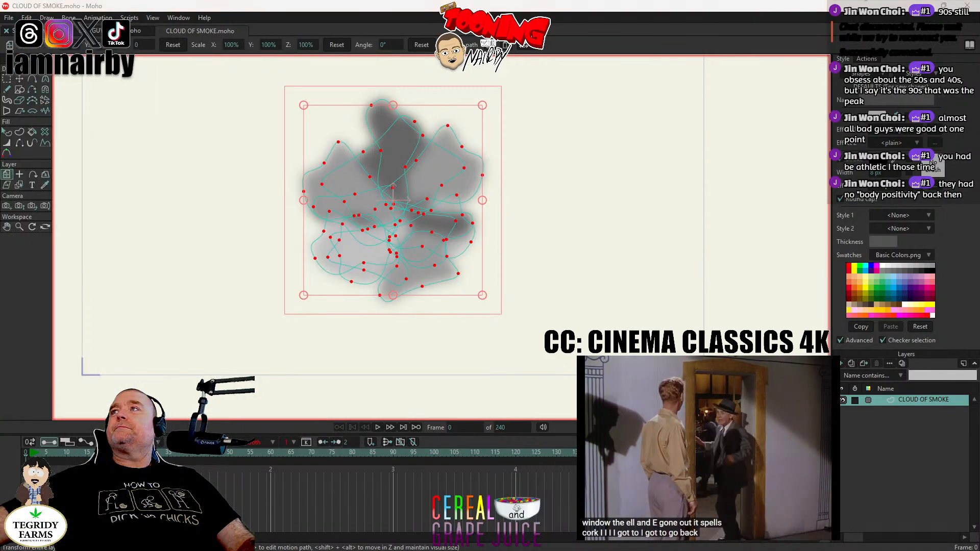